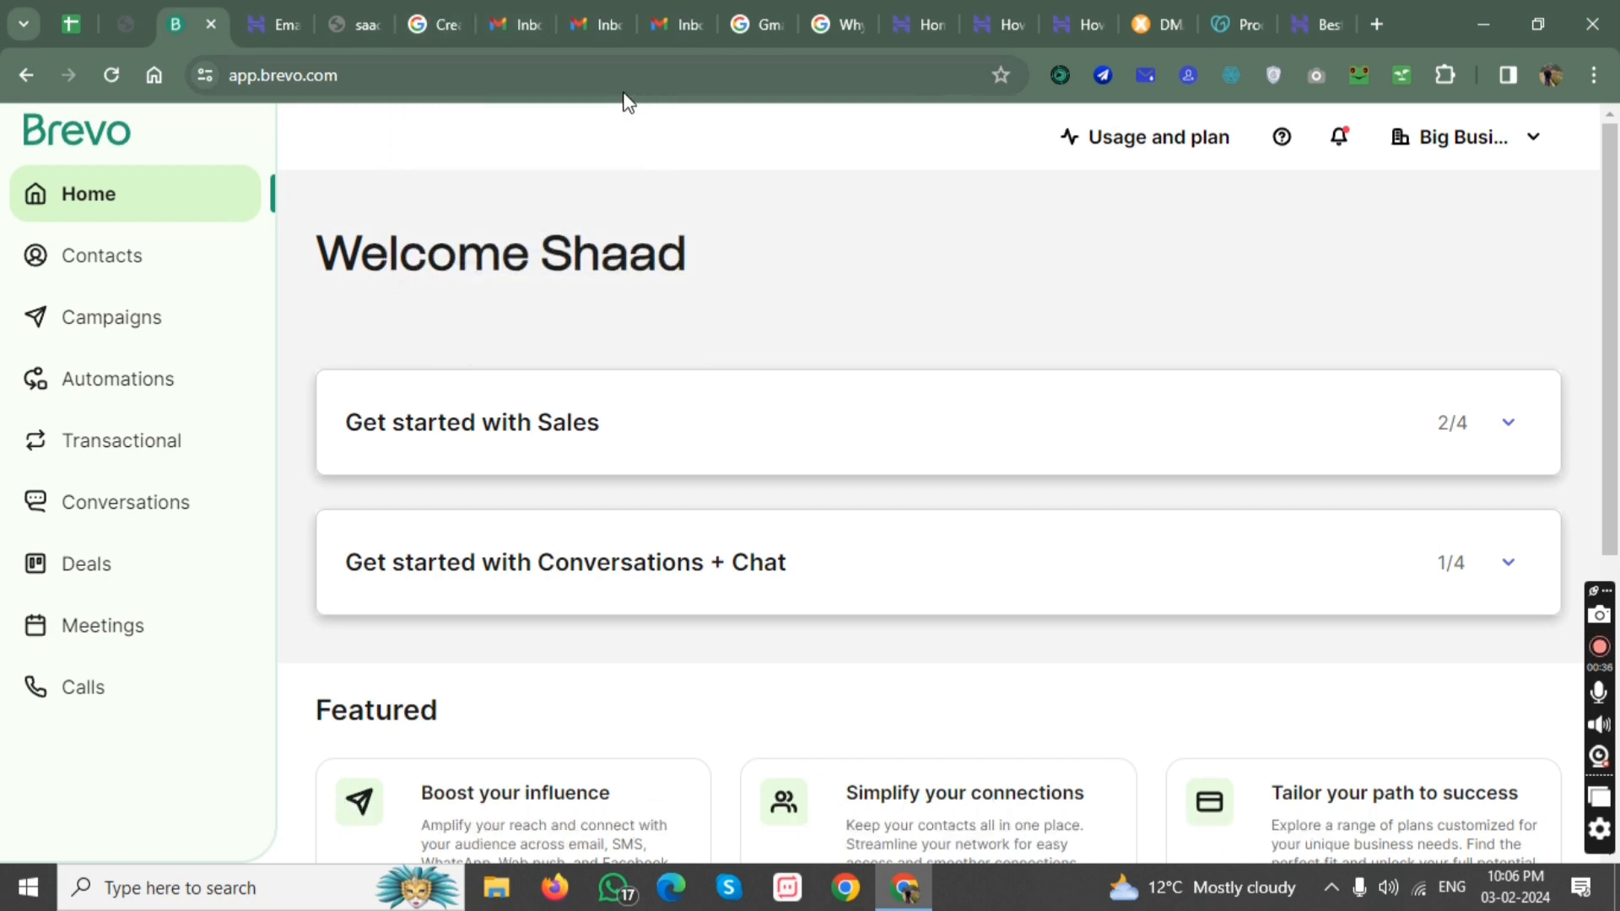
Switch to the Hostinger control panel and open its Hosting section.
click(300, 1)
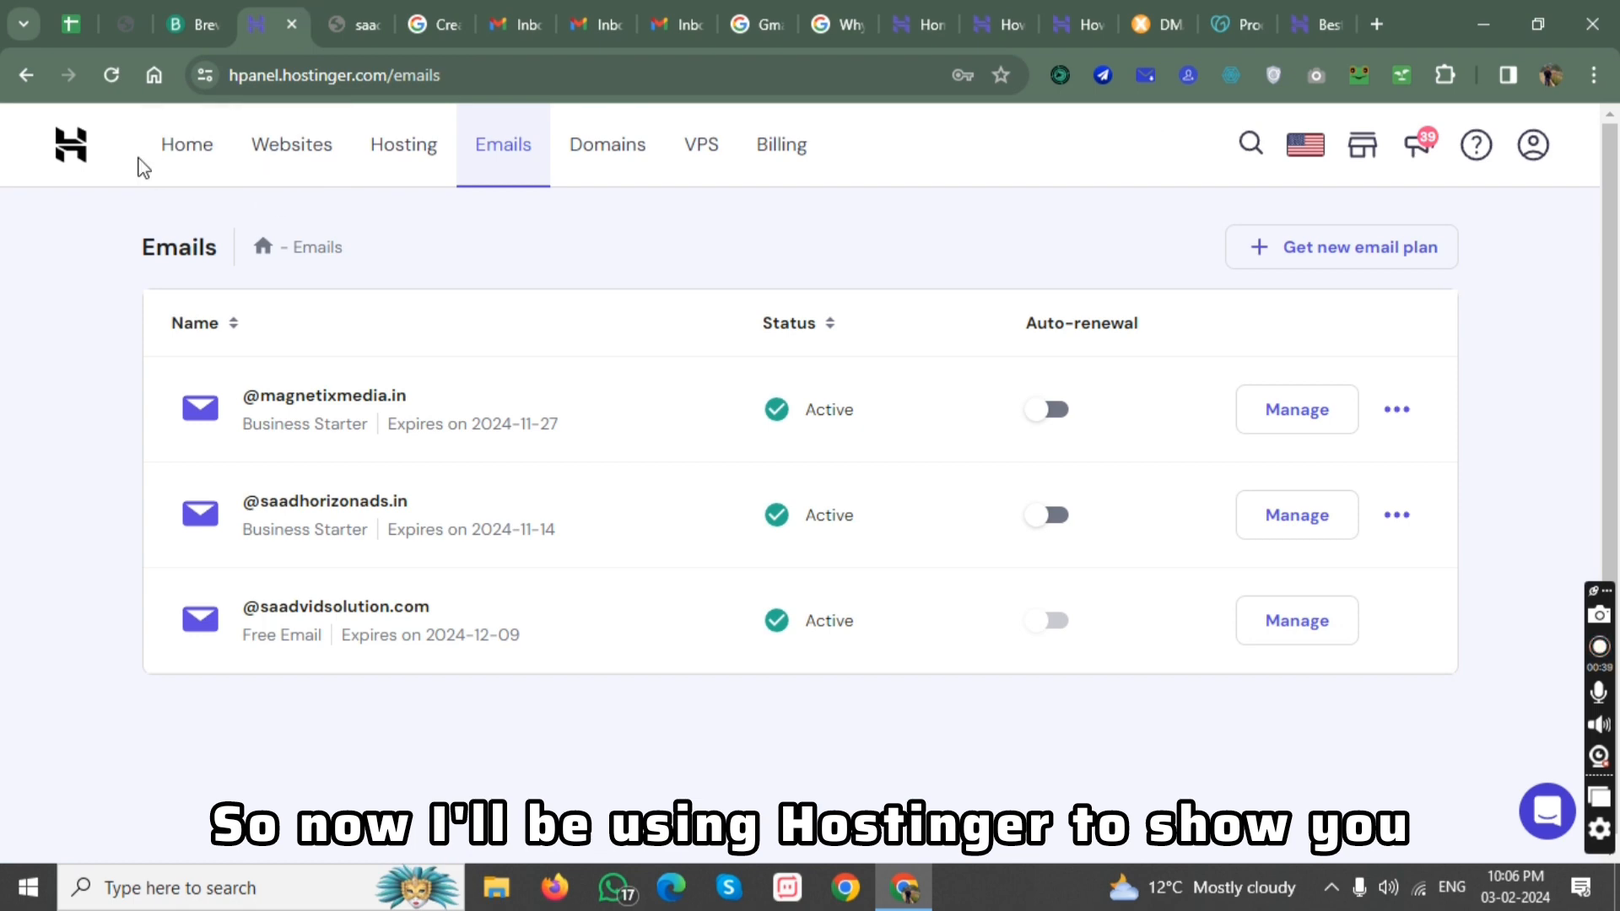
click(84, 152)
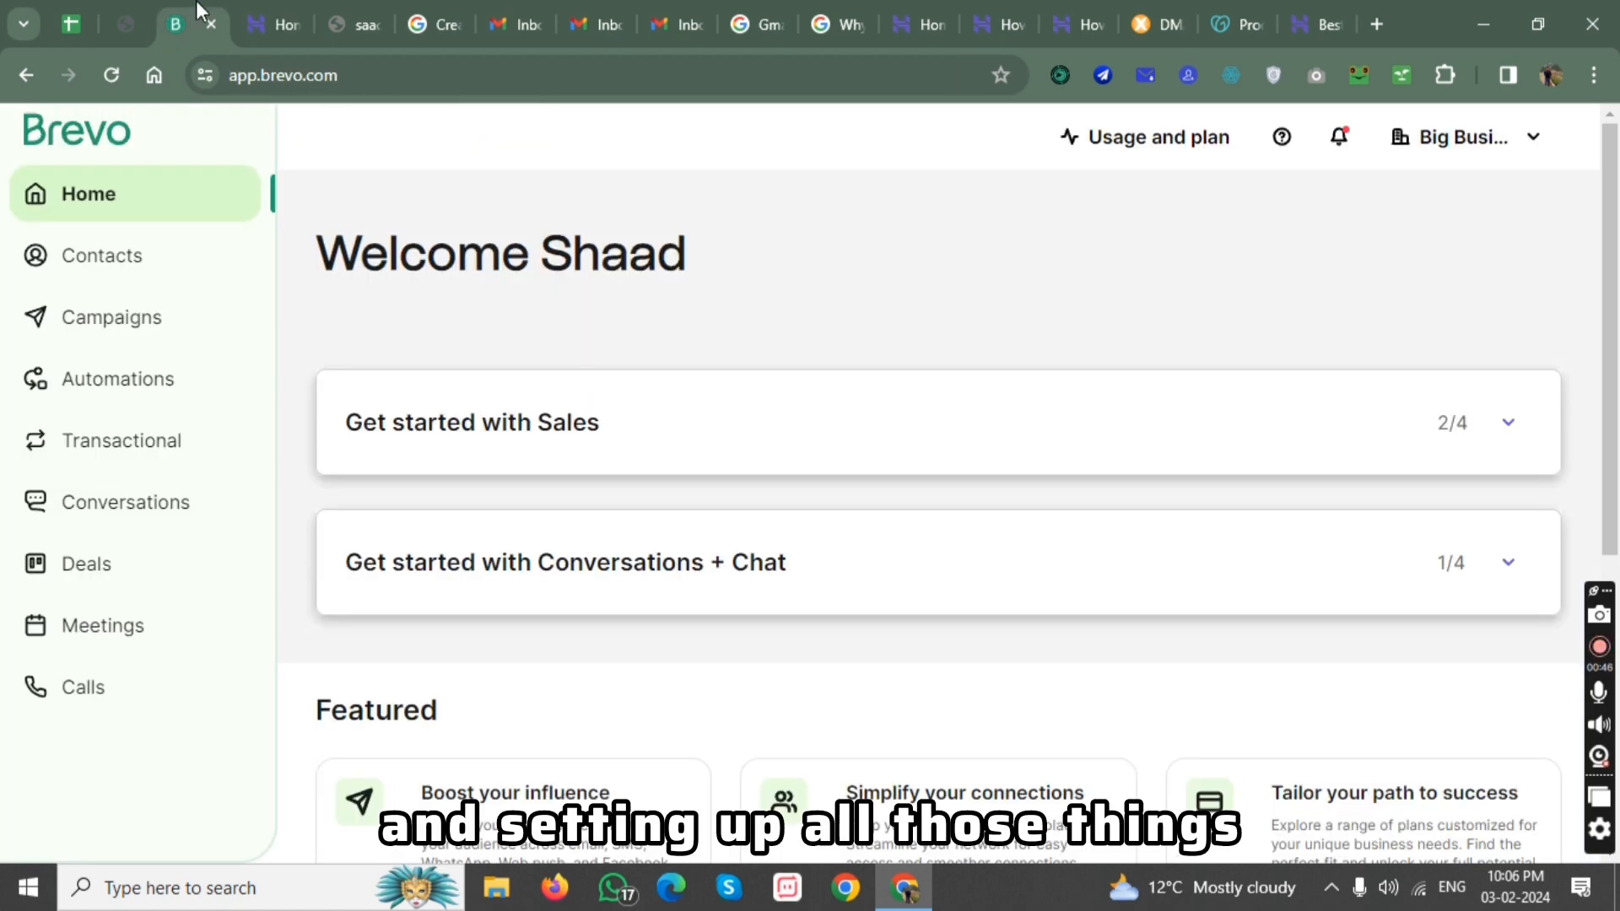
click(194, 24)
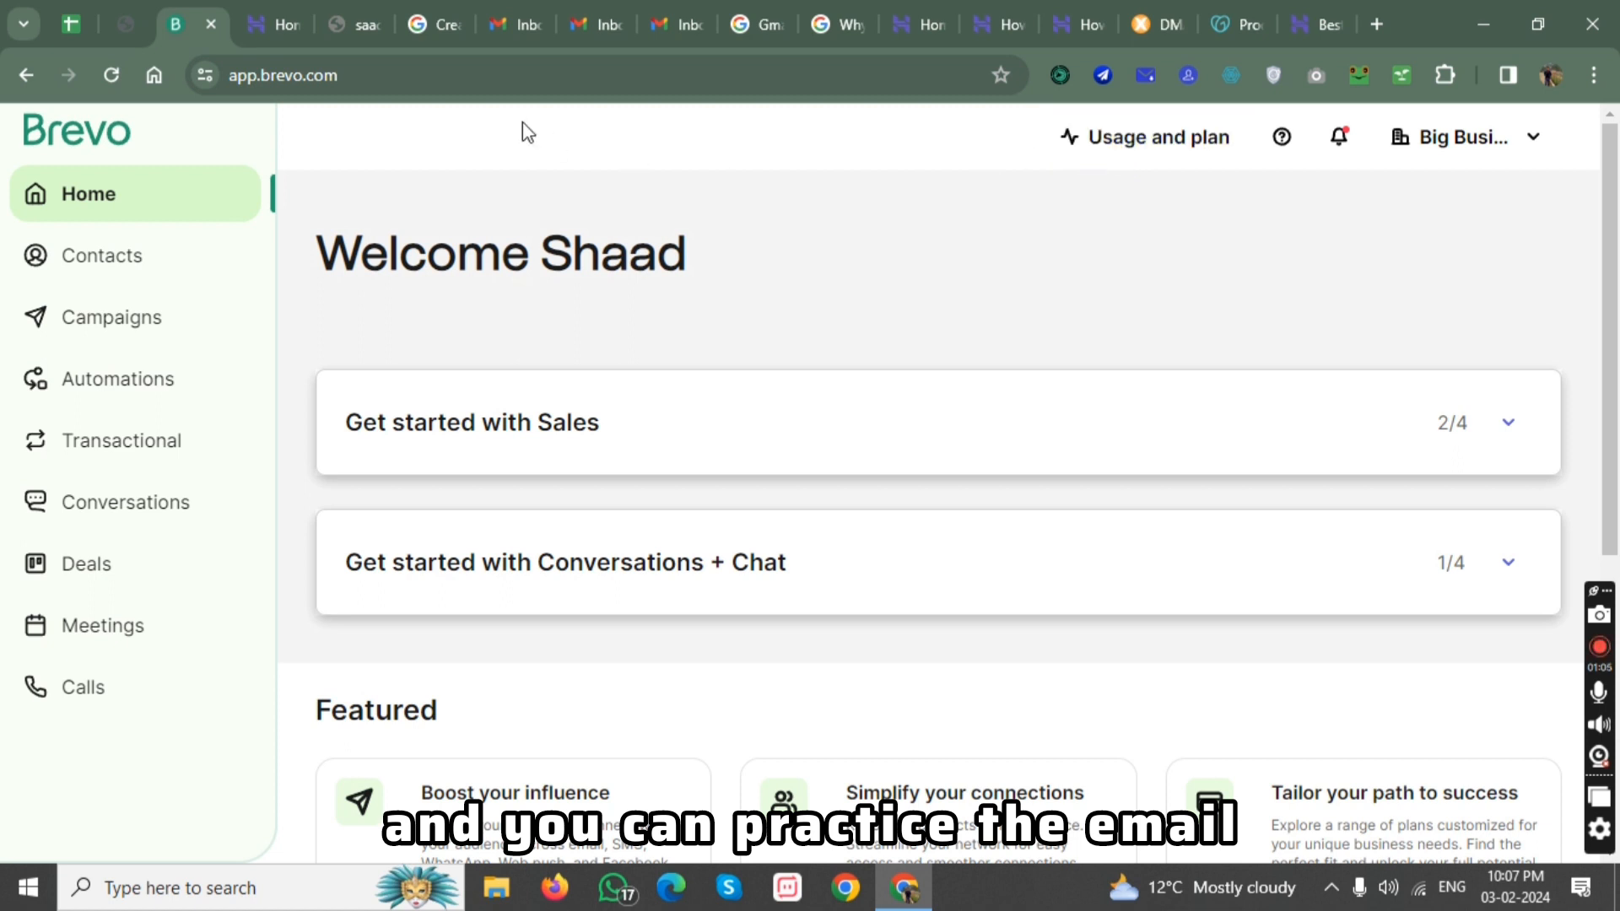
mouse_move(276, 4)
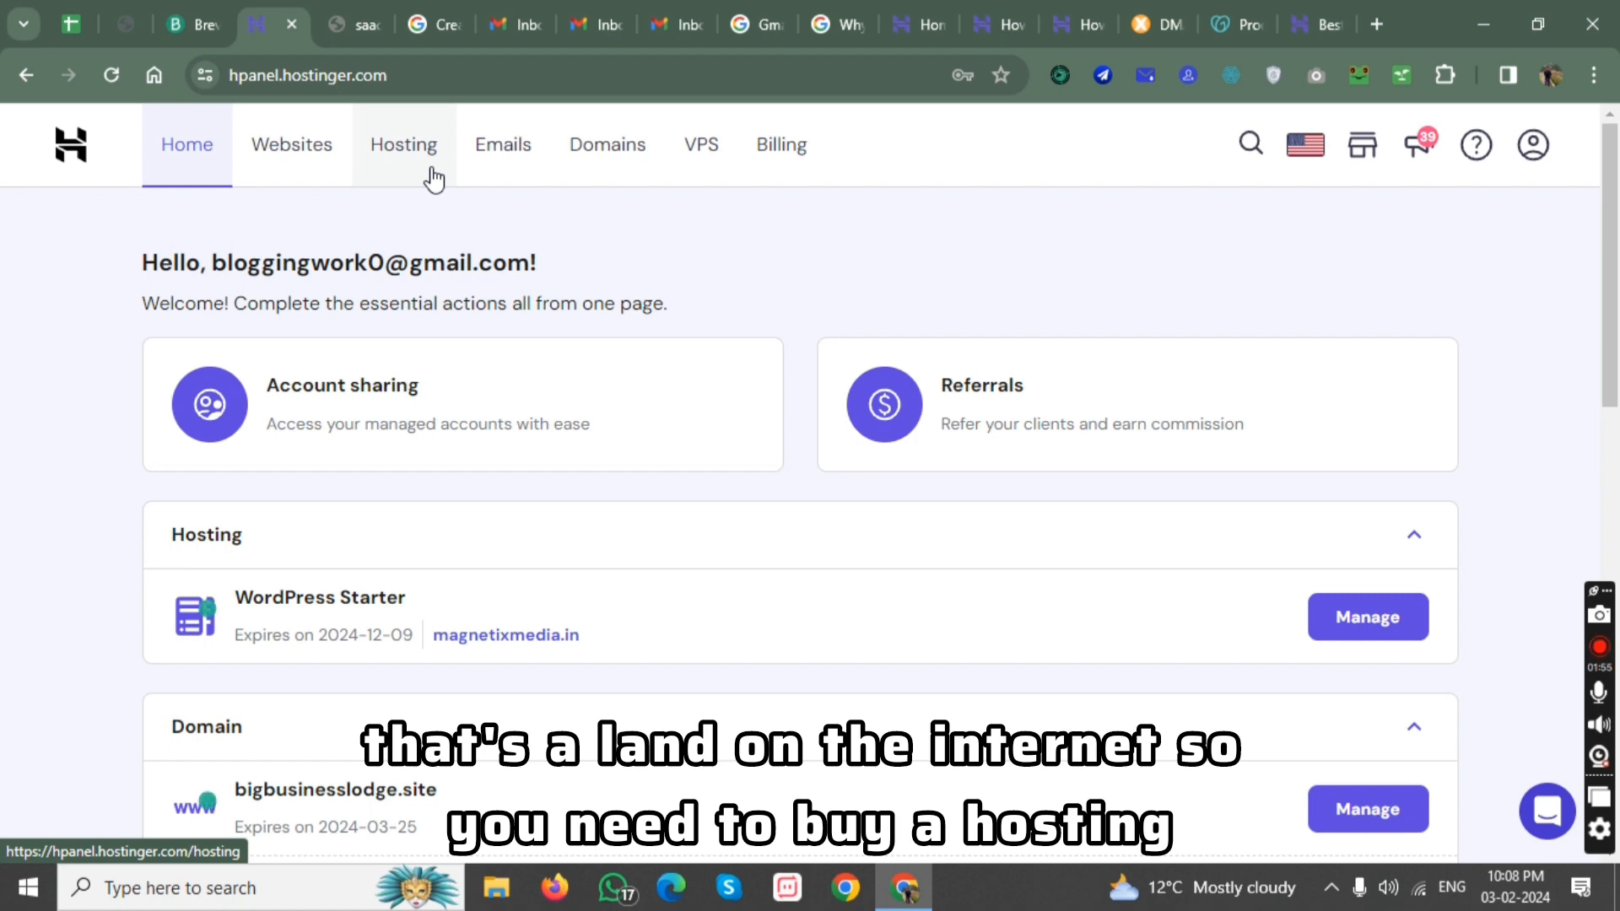
click(431, 174)
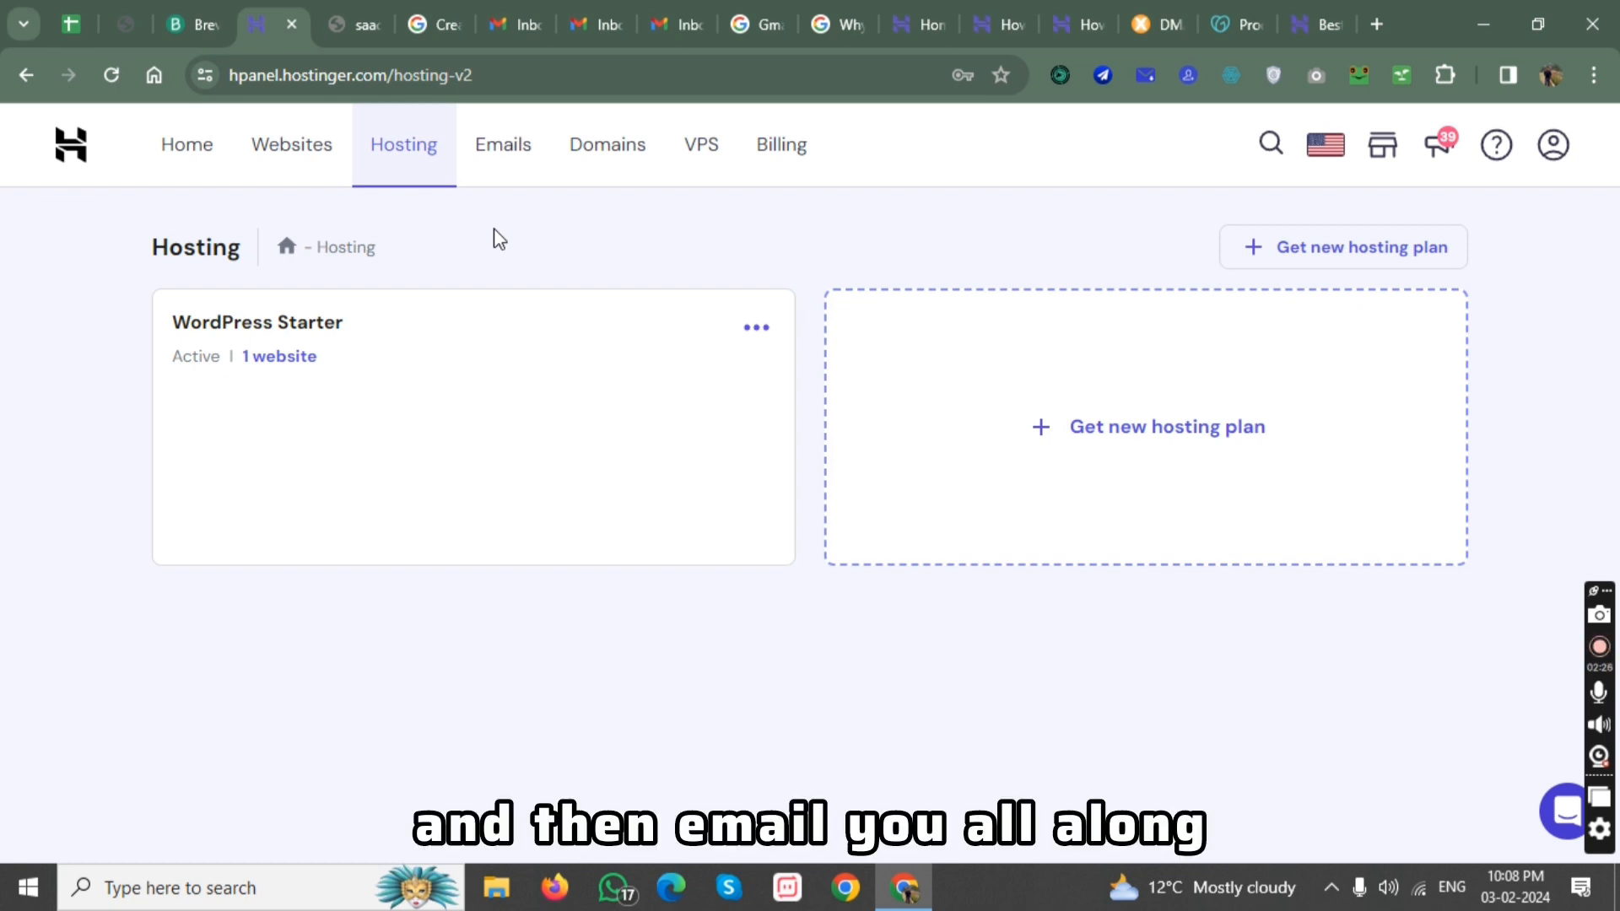
Go to the hostinger.in web hosting page and log in to the account with the saved credentials.
click(1309, 1)
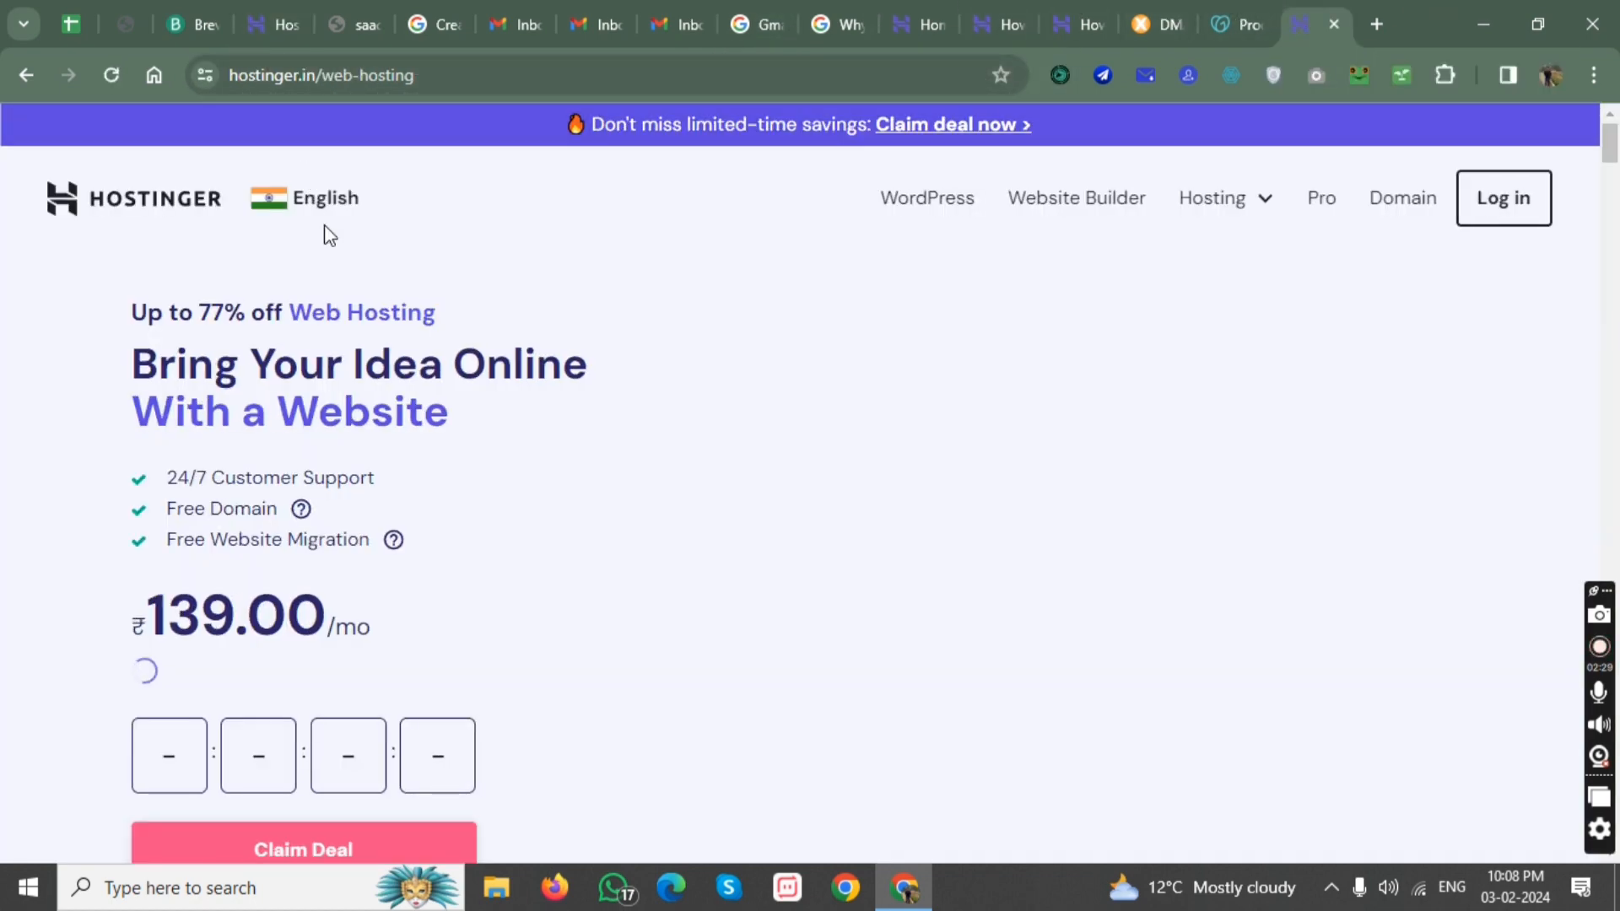
scroll(1320, 224, down, 7)
scroll(1123, 315, up, 7)
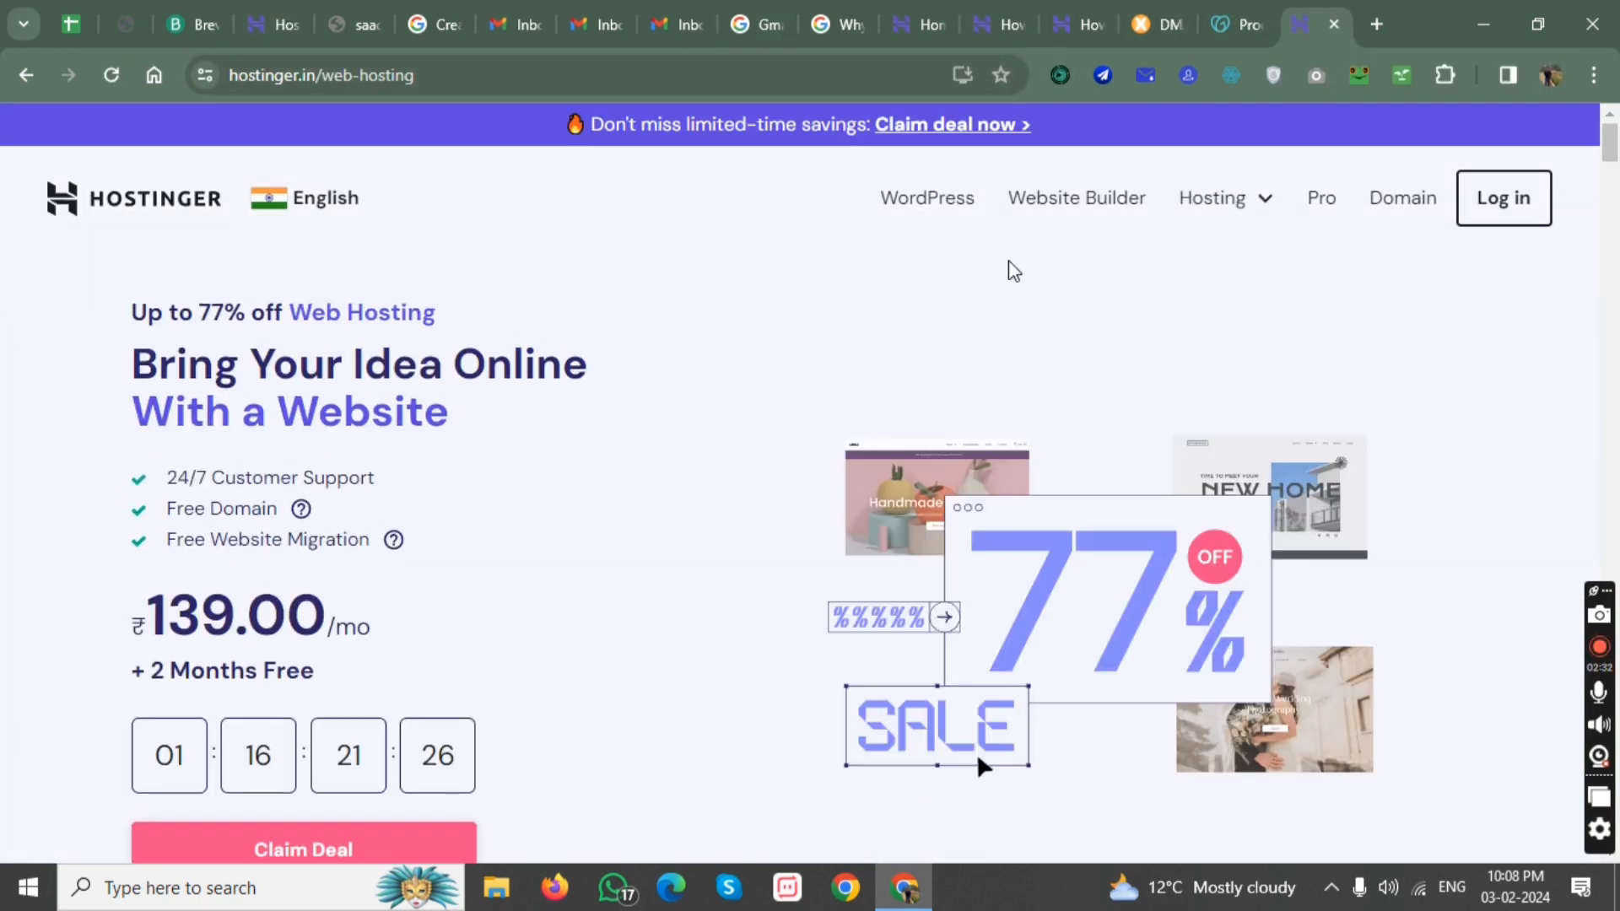
click(1495, 216)
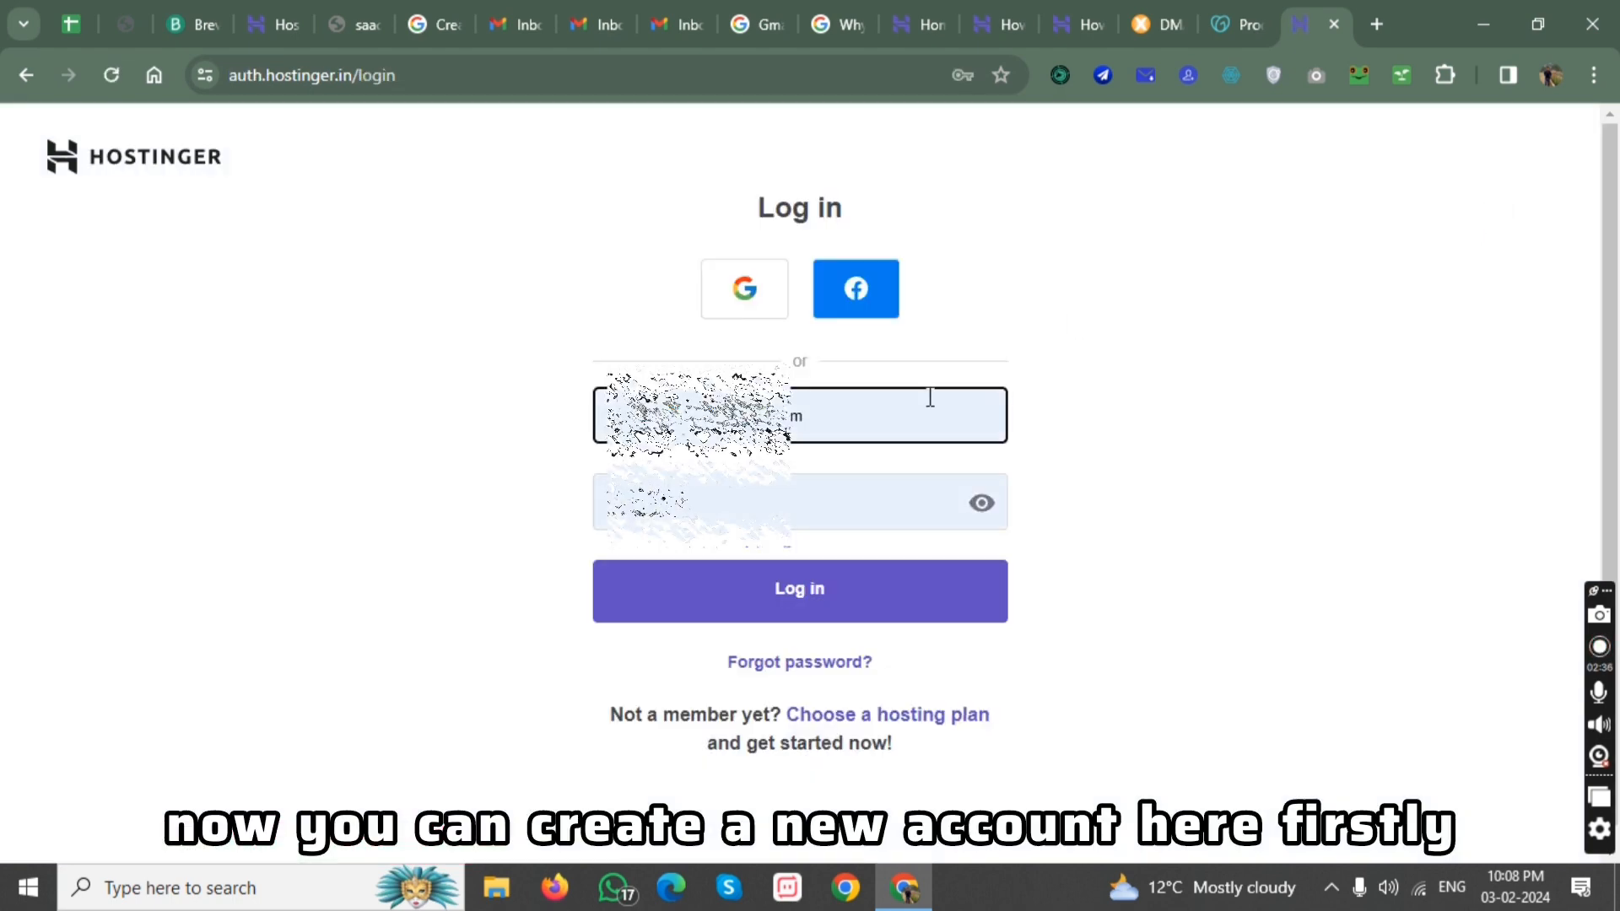
click(854, 588)
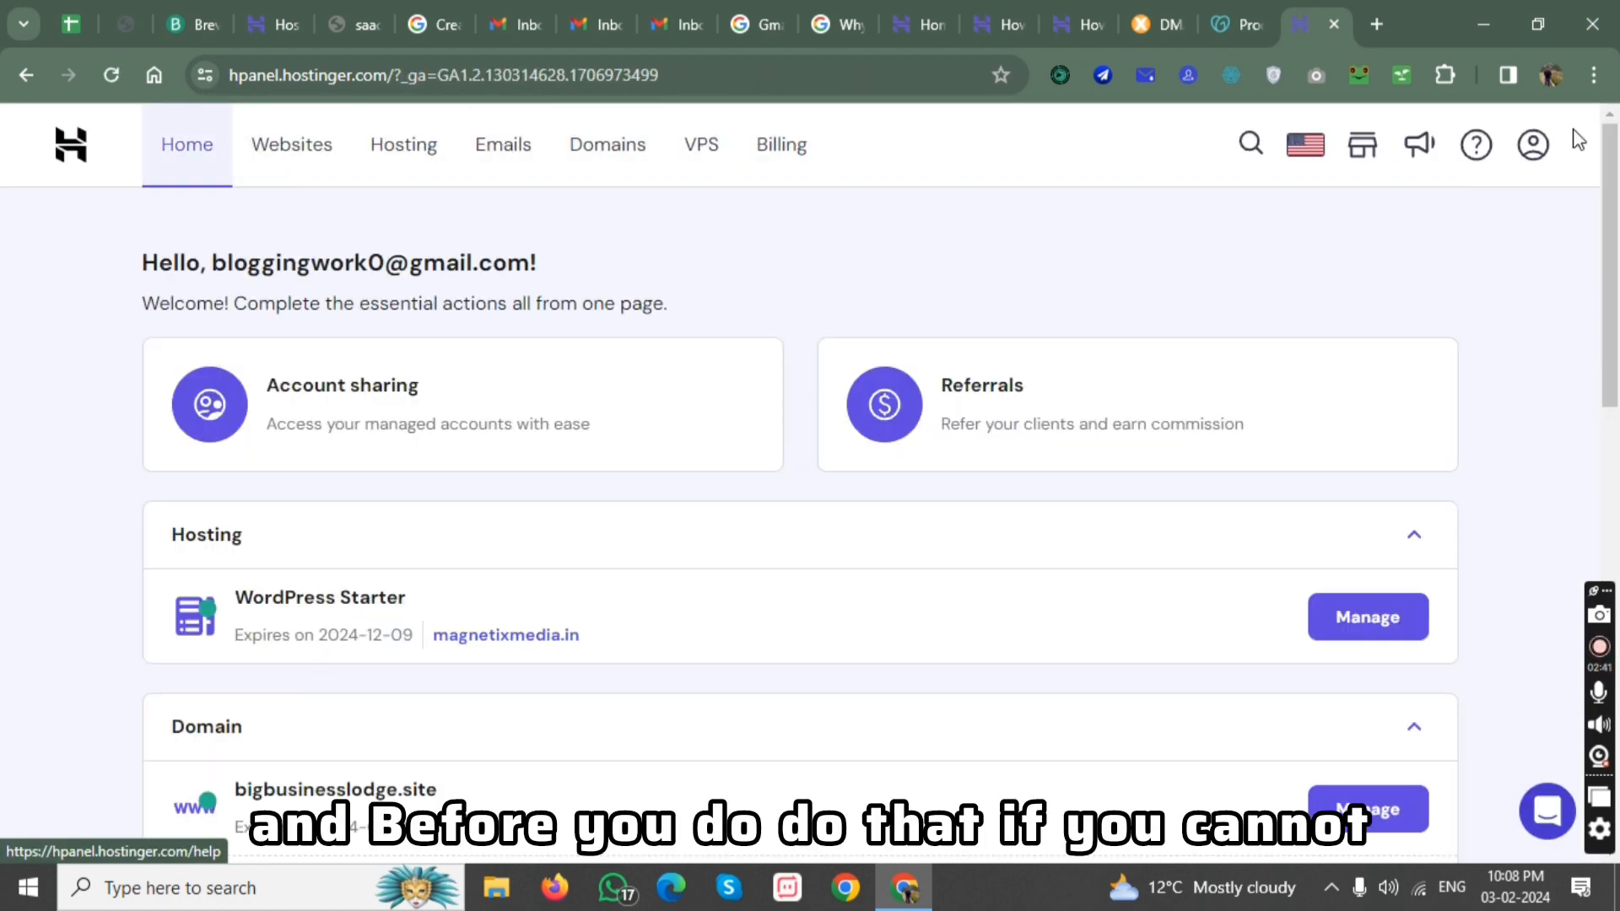
Log out of the Hostinger account and return to the public web hosting page.
click(1532, 150)
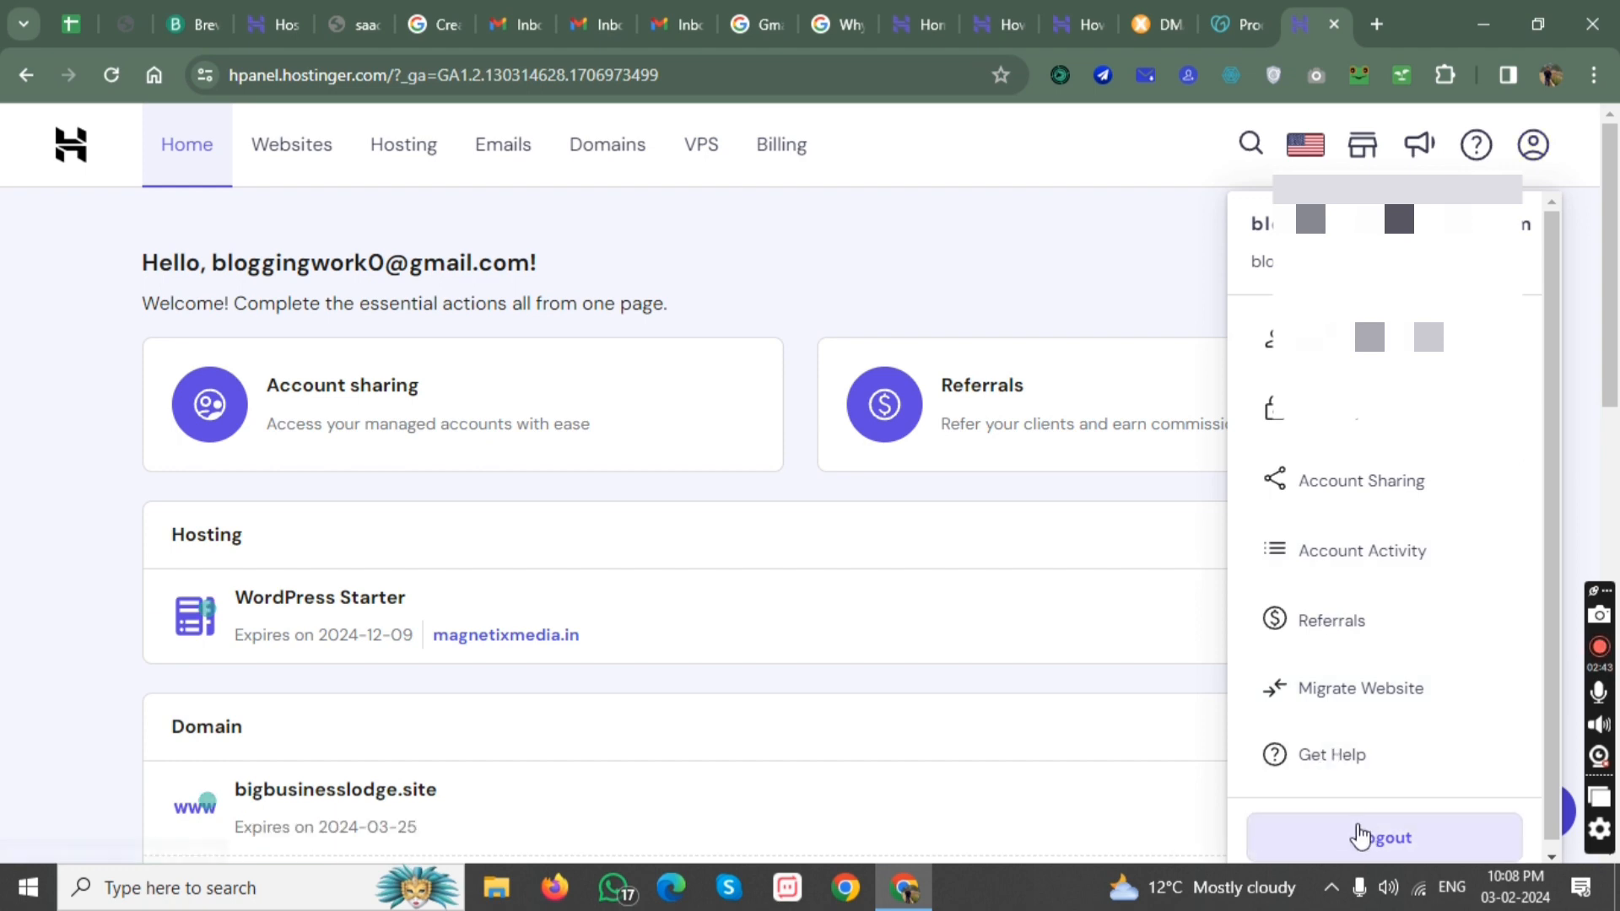
click(1396, 701)
click(1323, 844)
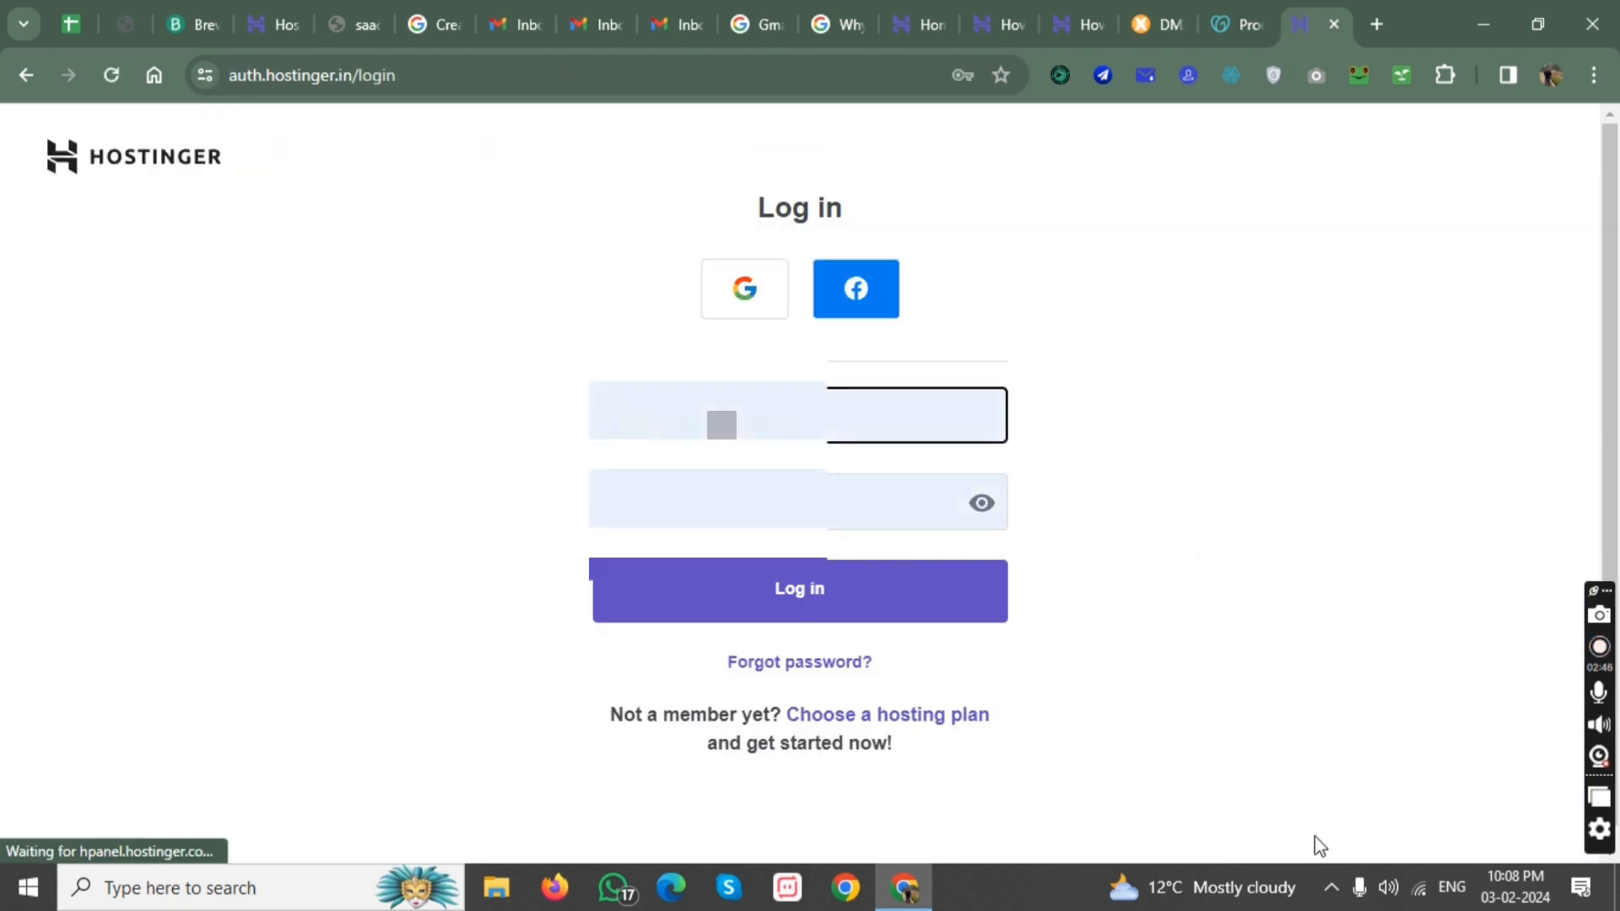
click(15, 83)
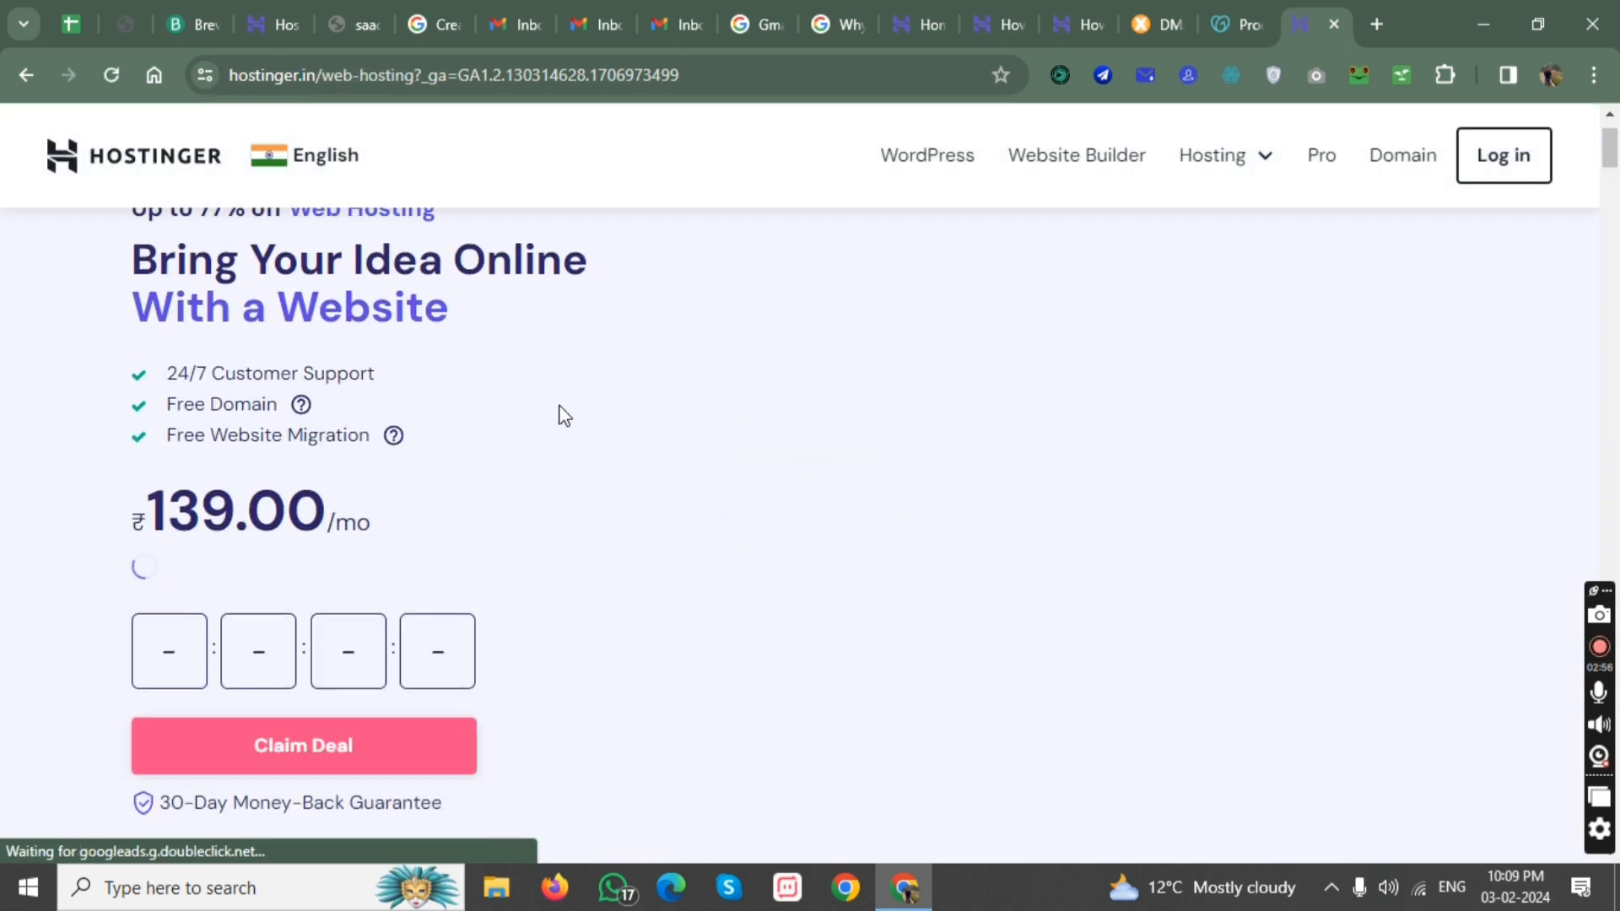
Open the Web Hosting plans and add the Single plan to the cart.
mouse_move(1224, 200)
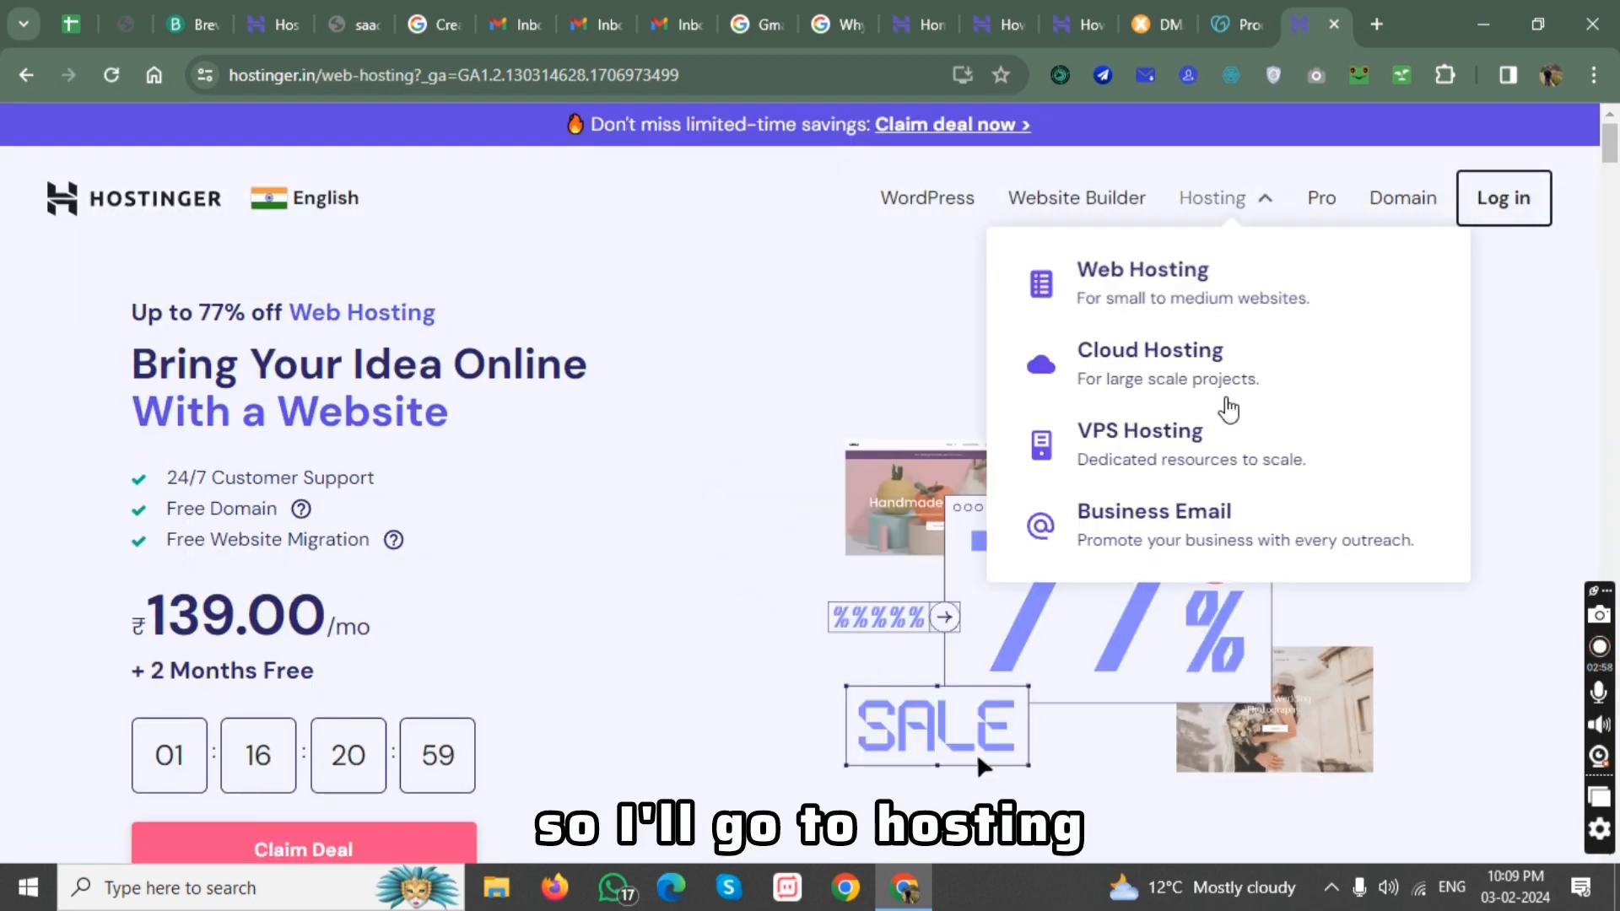
click(1148, 275)
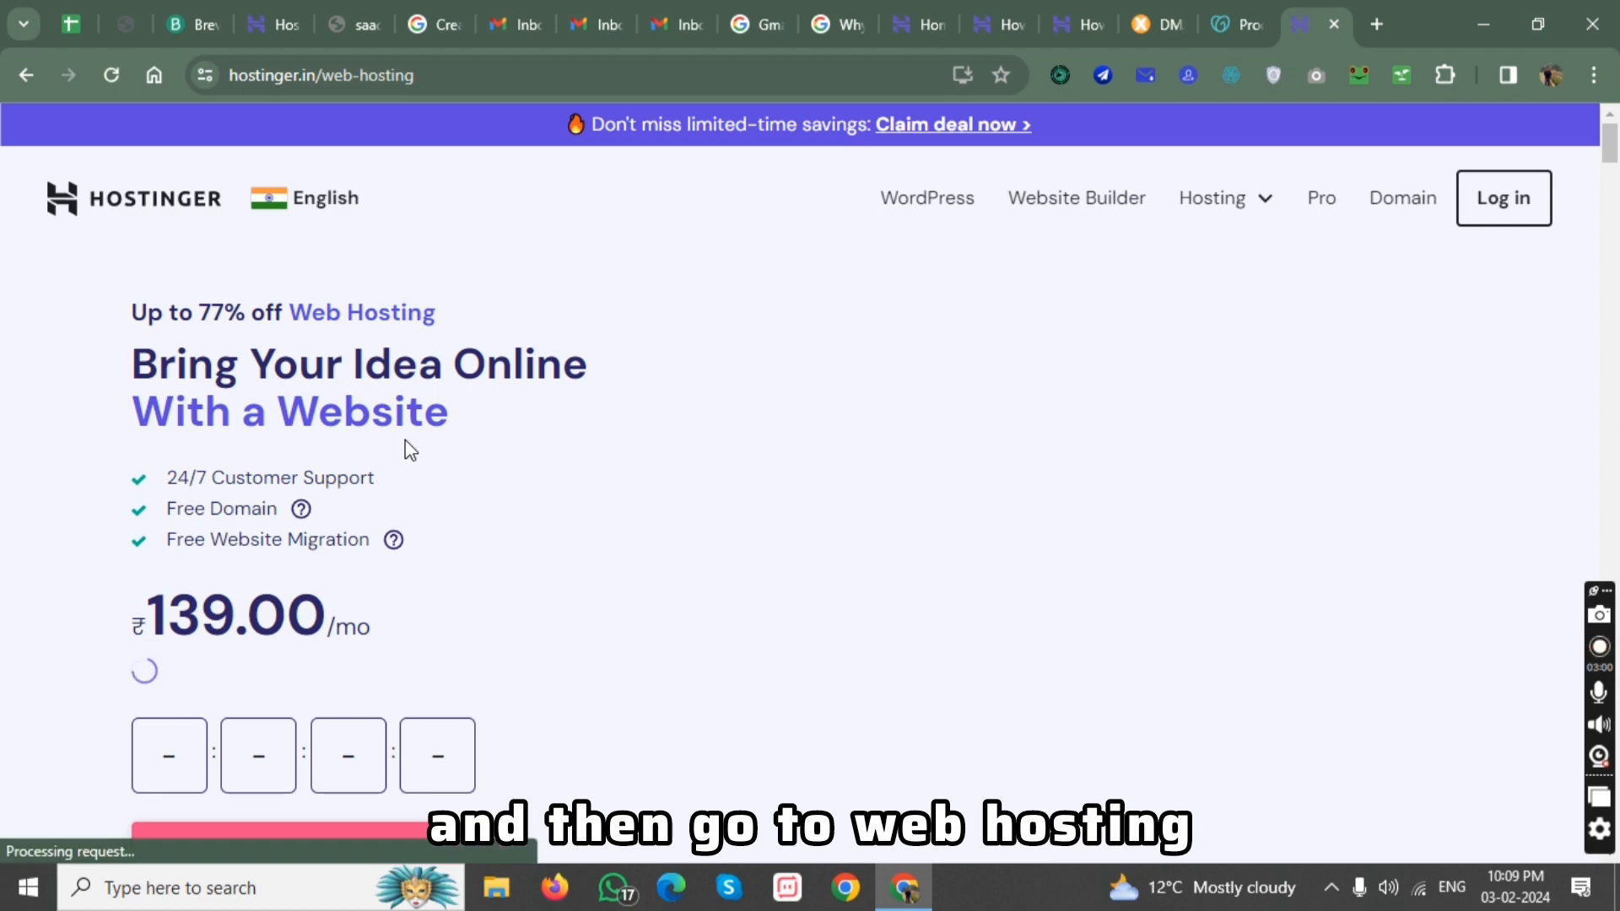
scroll(405, 448, down, 10)
scroll(409, 450, down, 5)
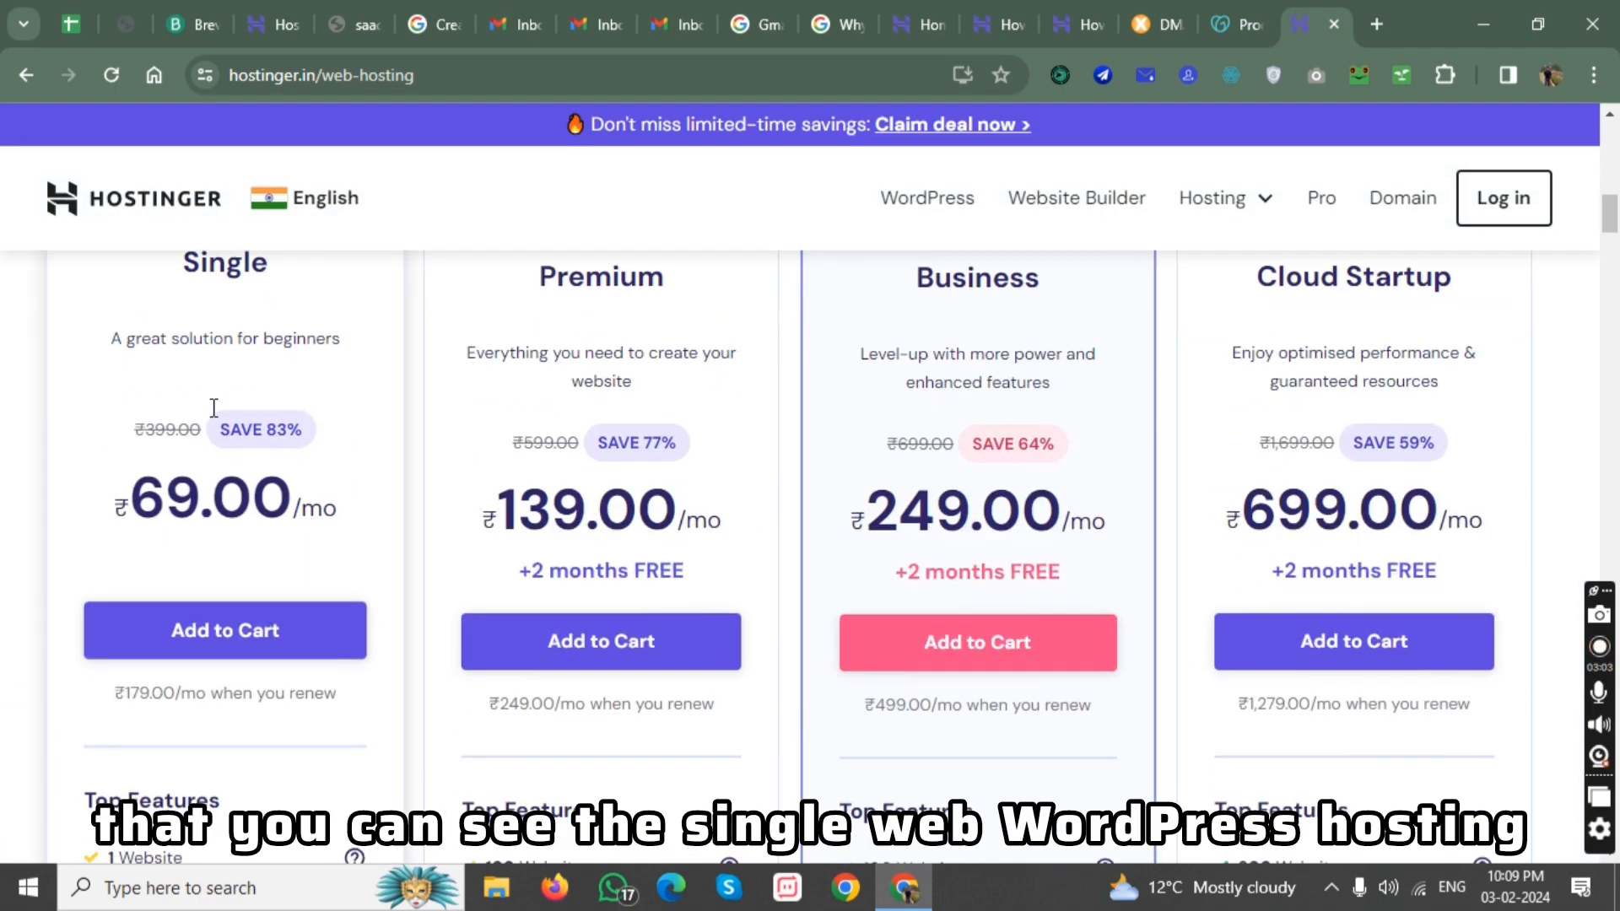
click(205, 648)
Choose the 12-month billing period for the Single Web Hosting plan.
scroll(1055, 449, up, 3)
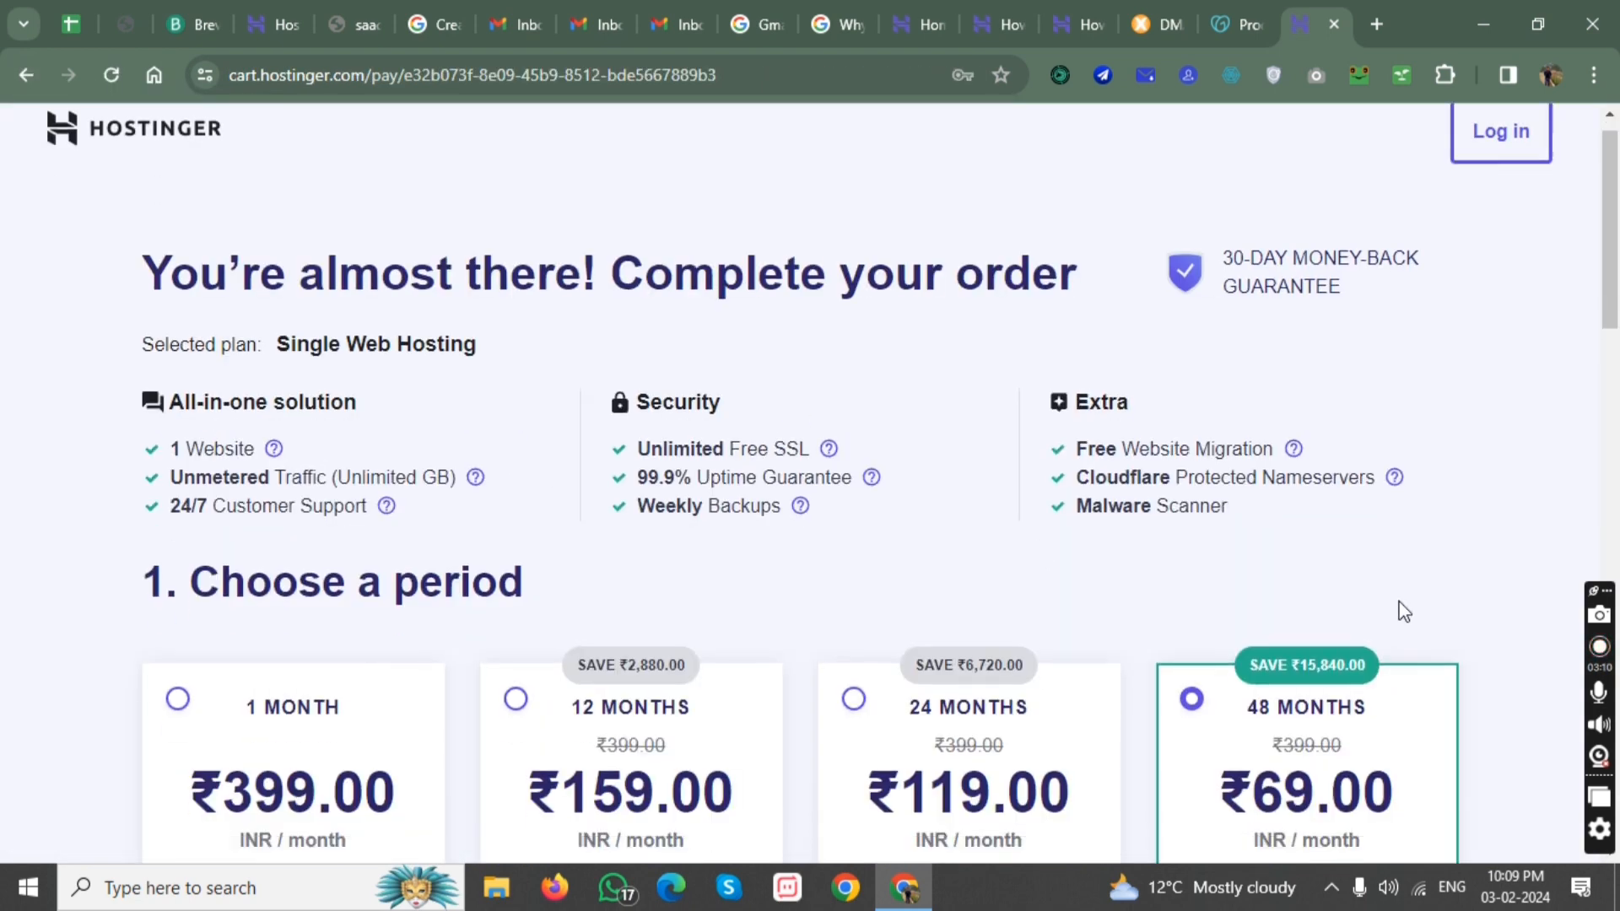
scroll(1150, 579, down, 3)
click(572, 591)
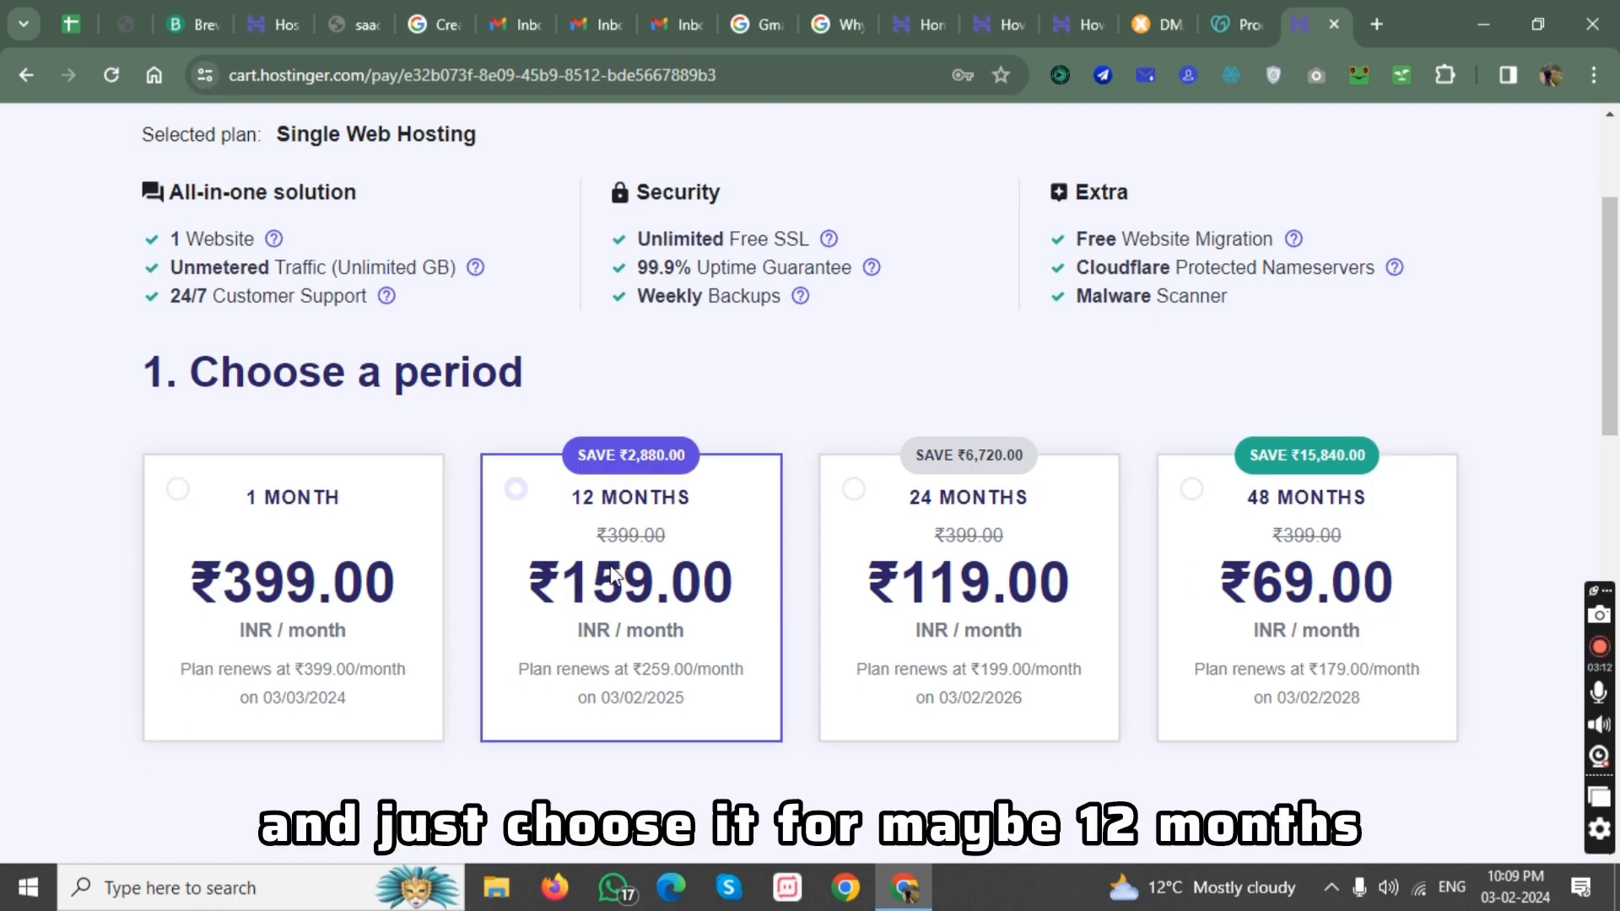
scroll(670, 549, up, 1)
Select UPI as the payment method for the hosting order.
scroll(670, 548, down, 14)
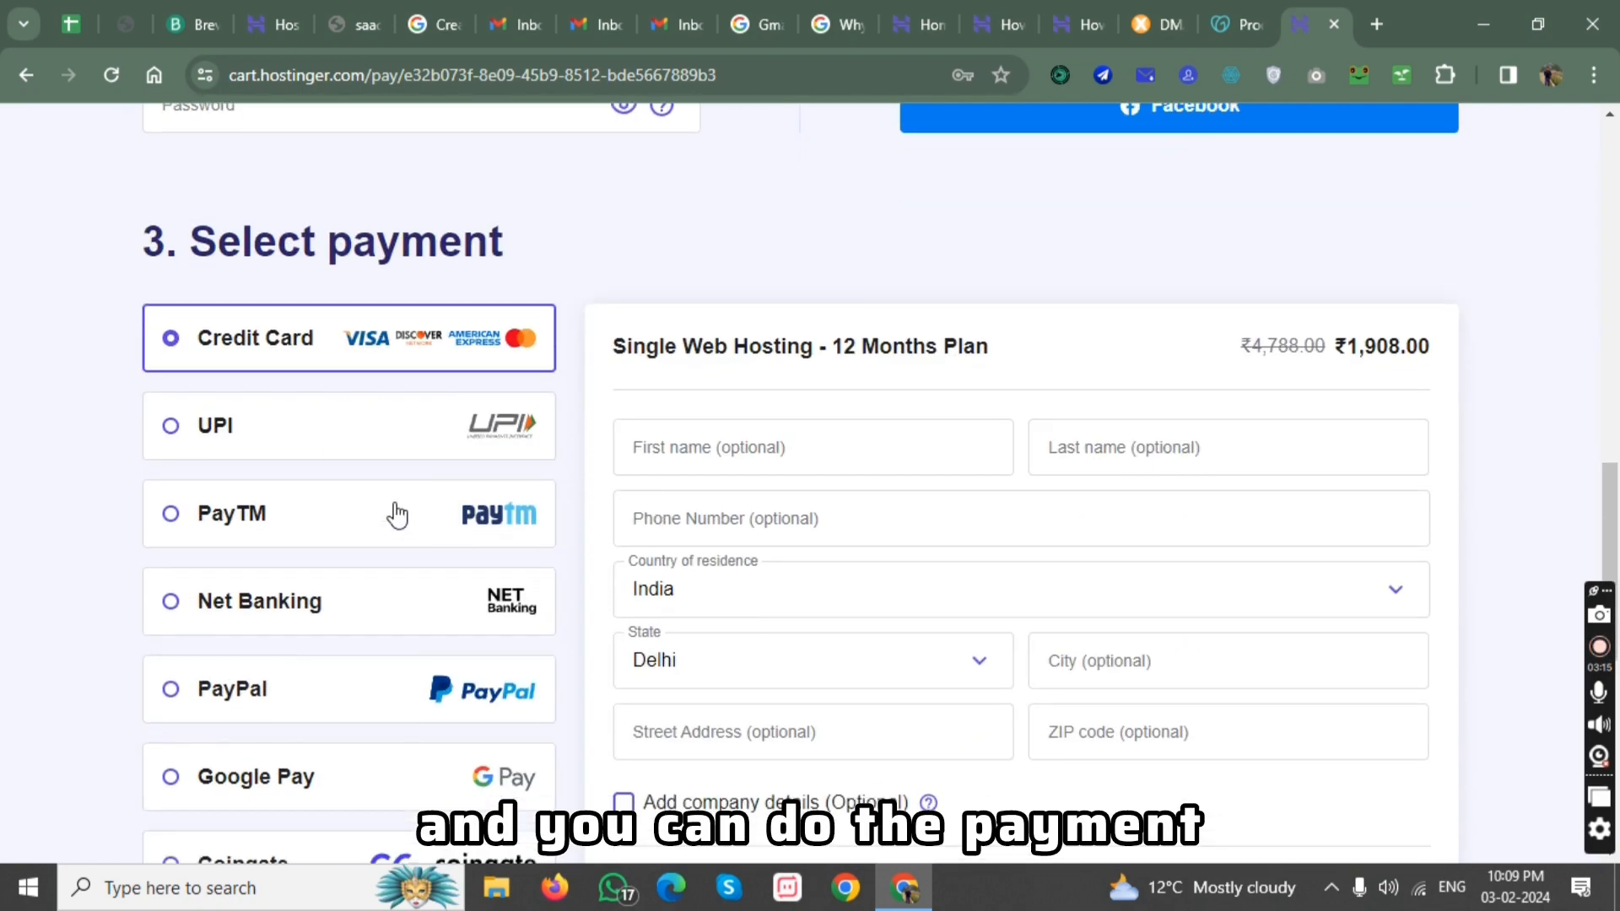
click(333, 446)
scroll(365, 457, down, 2)
scroll(365, 457, up, 8)
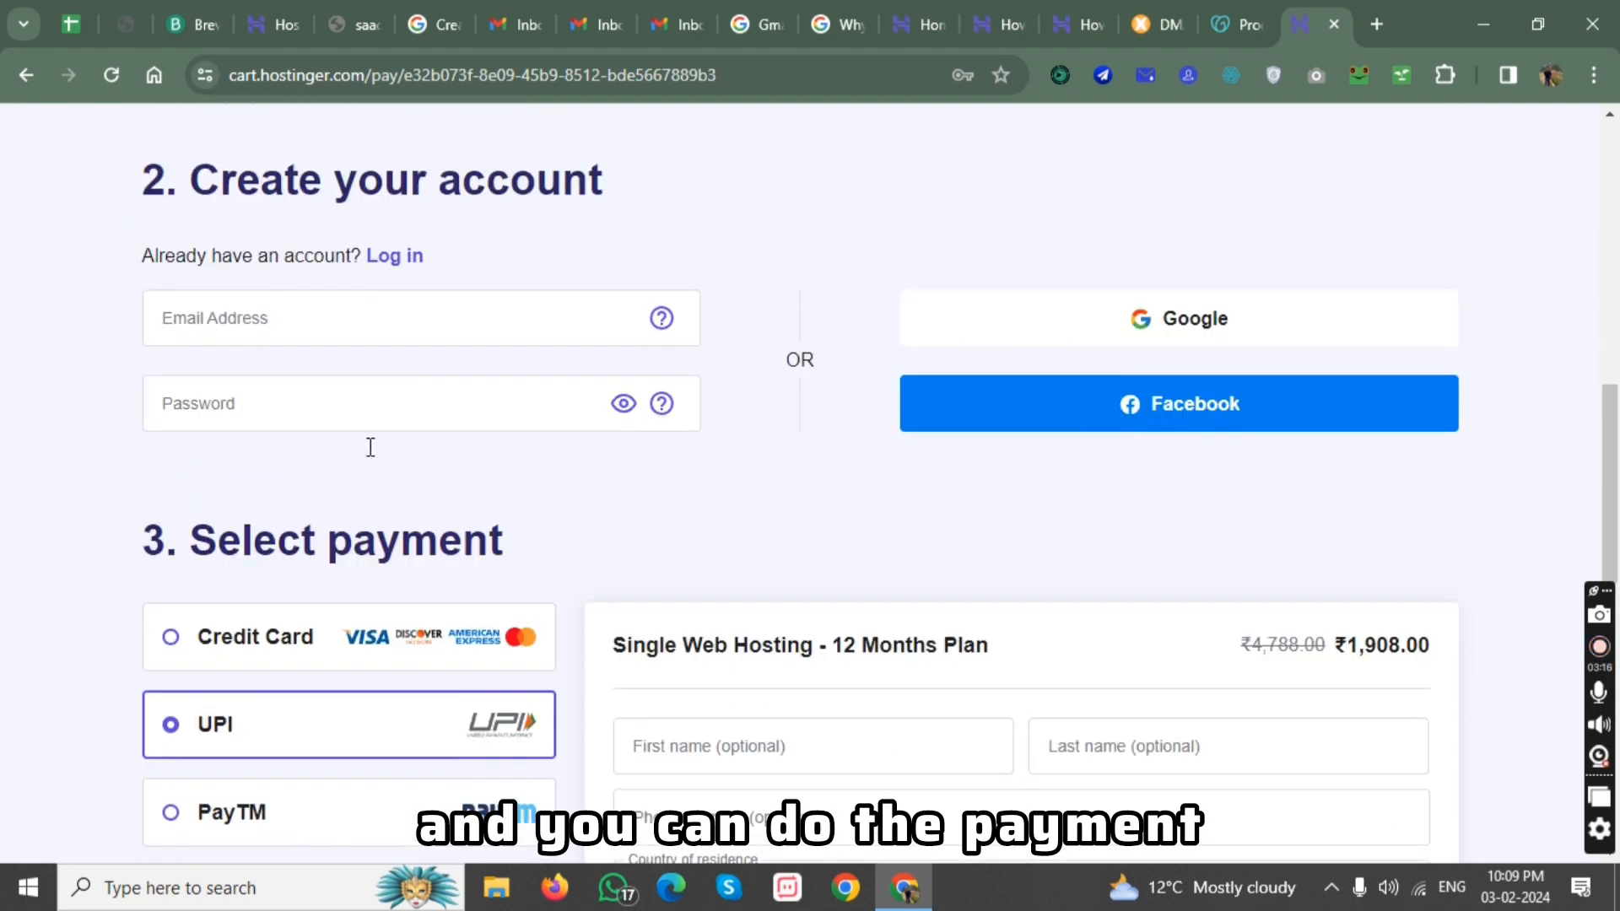
Examine the email address and password fields in the order's account creation section.
click(361, 494)
click(162, 558)
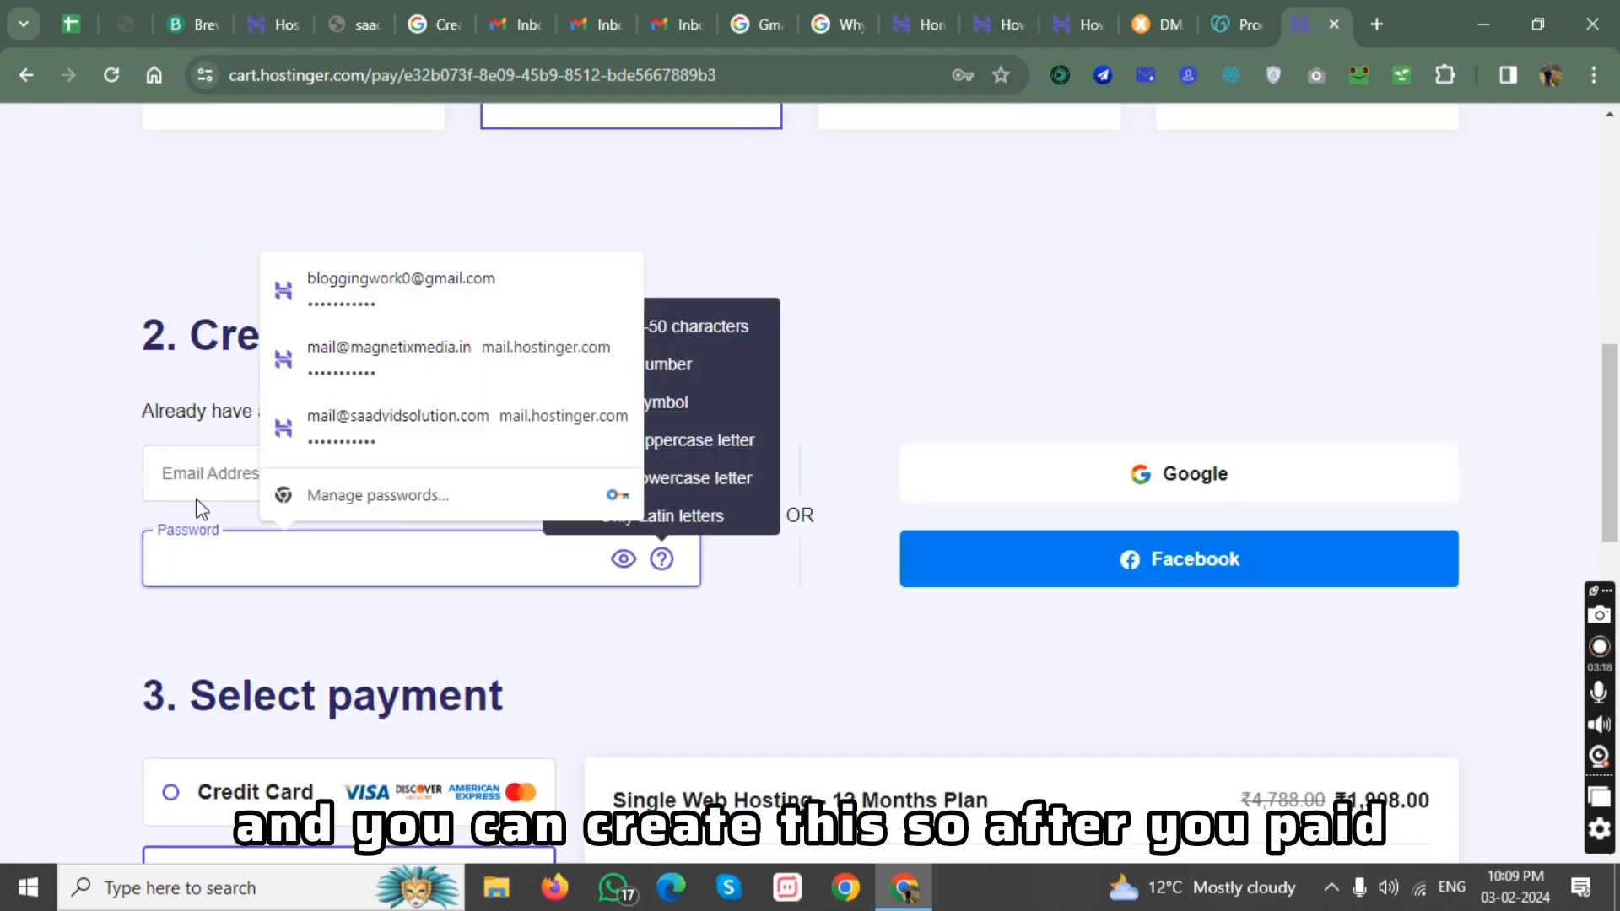
click(167, 474)
click(195, 570)
click(197, 472)
click(192, 553)
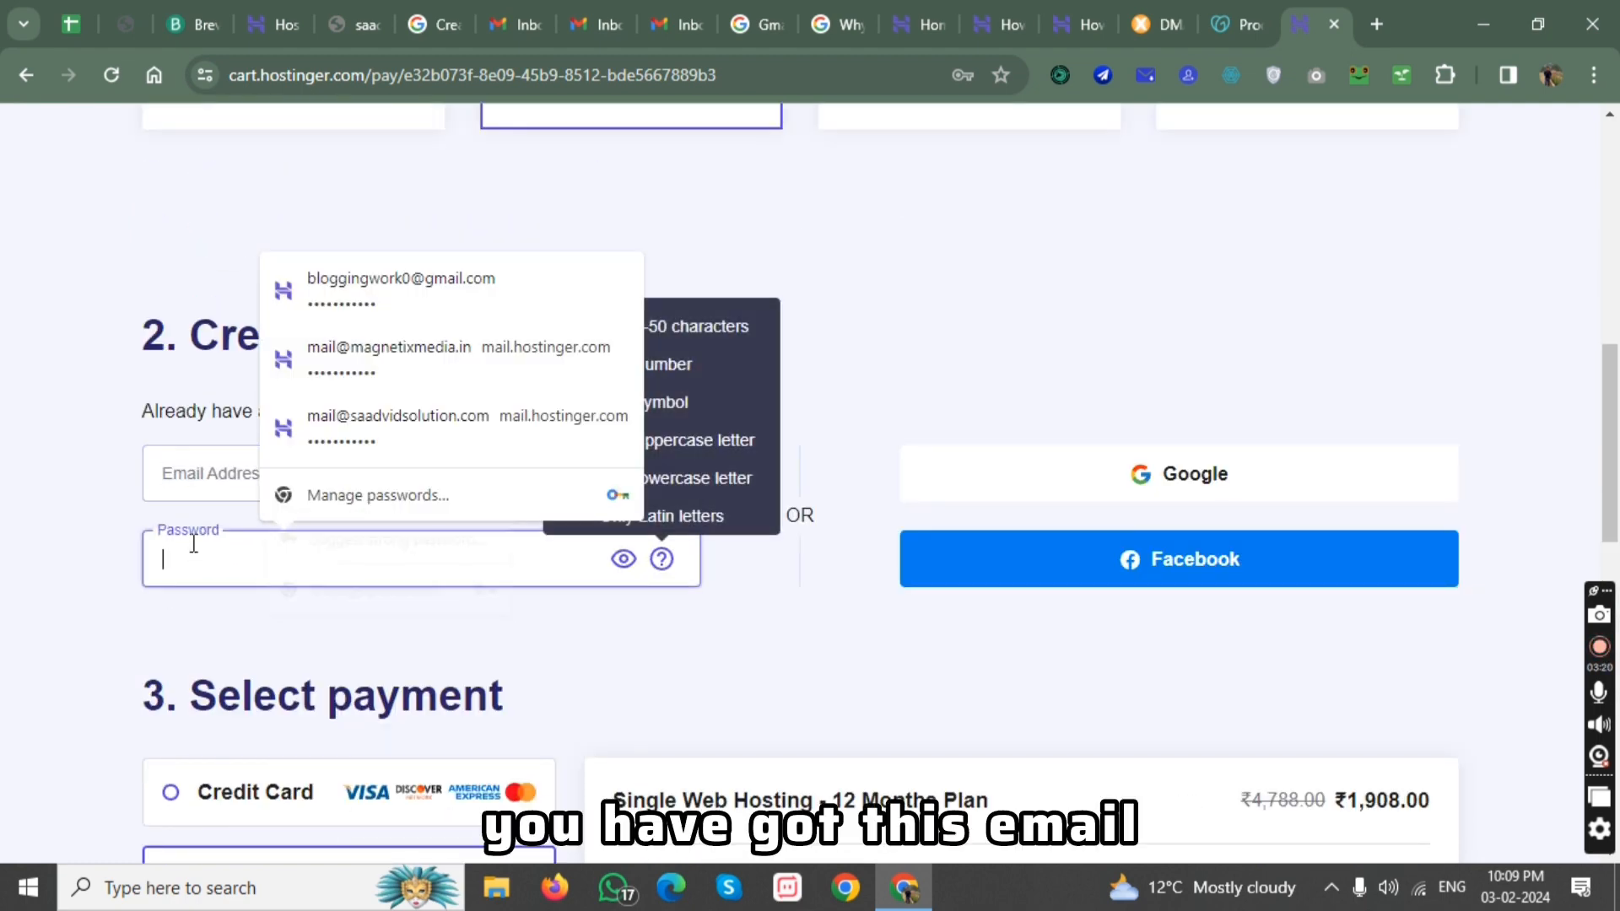
scroll(524, 111, up, 3)
scroll(524, 111, up, 2)
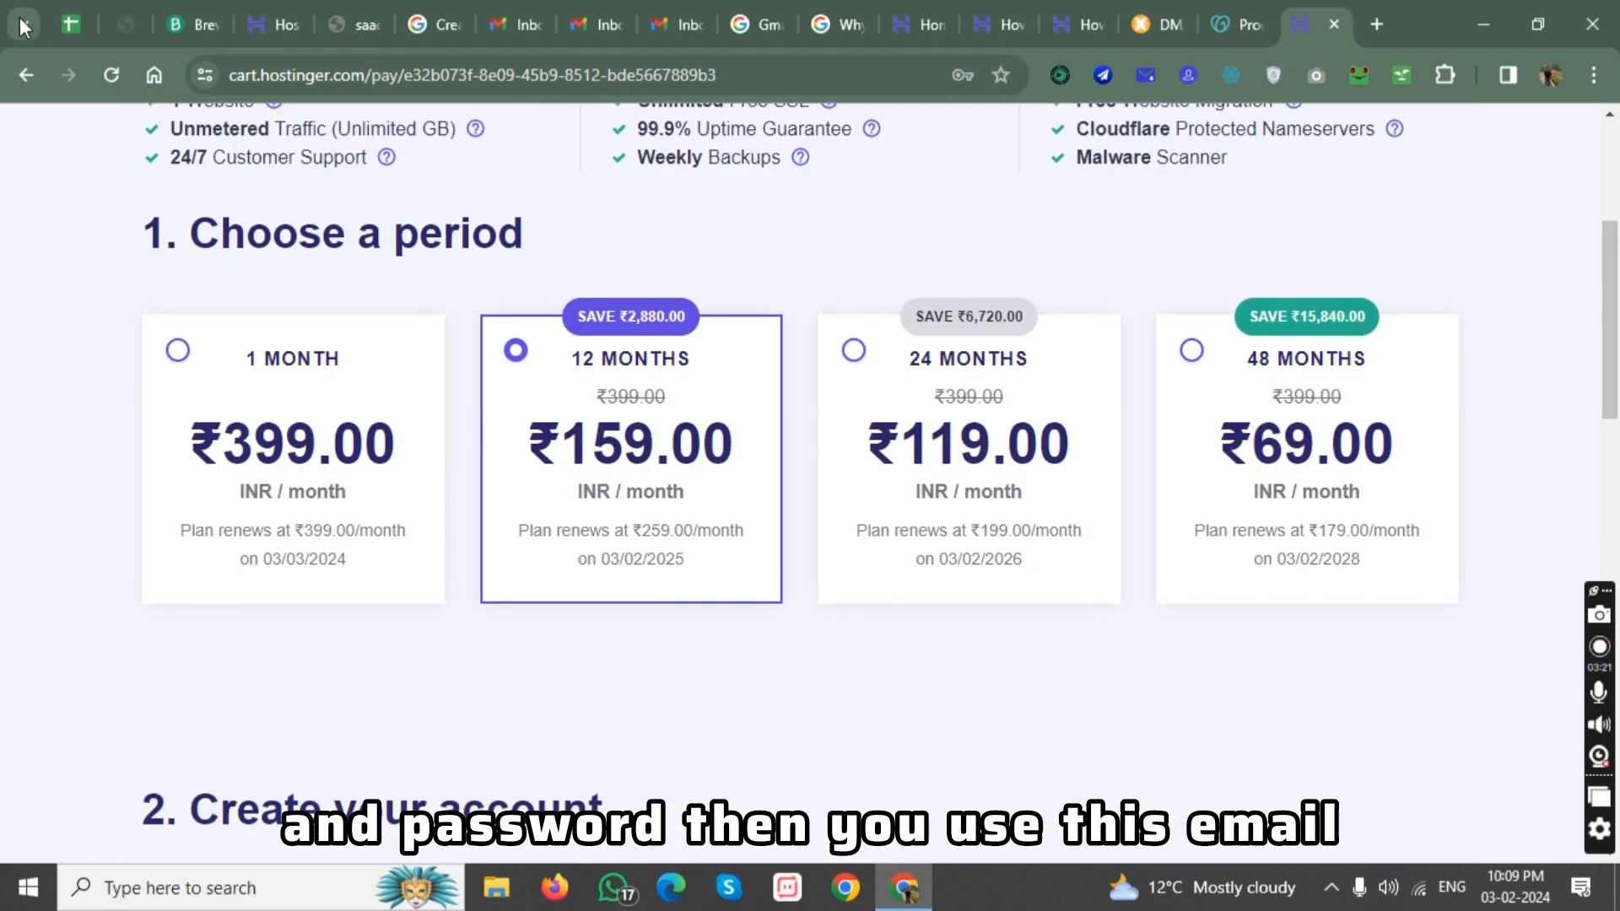
Leave the order page and log in to the Hostinger account with the saved credentials.
click(26, 74)
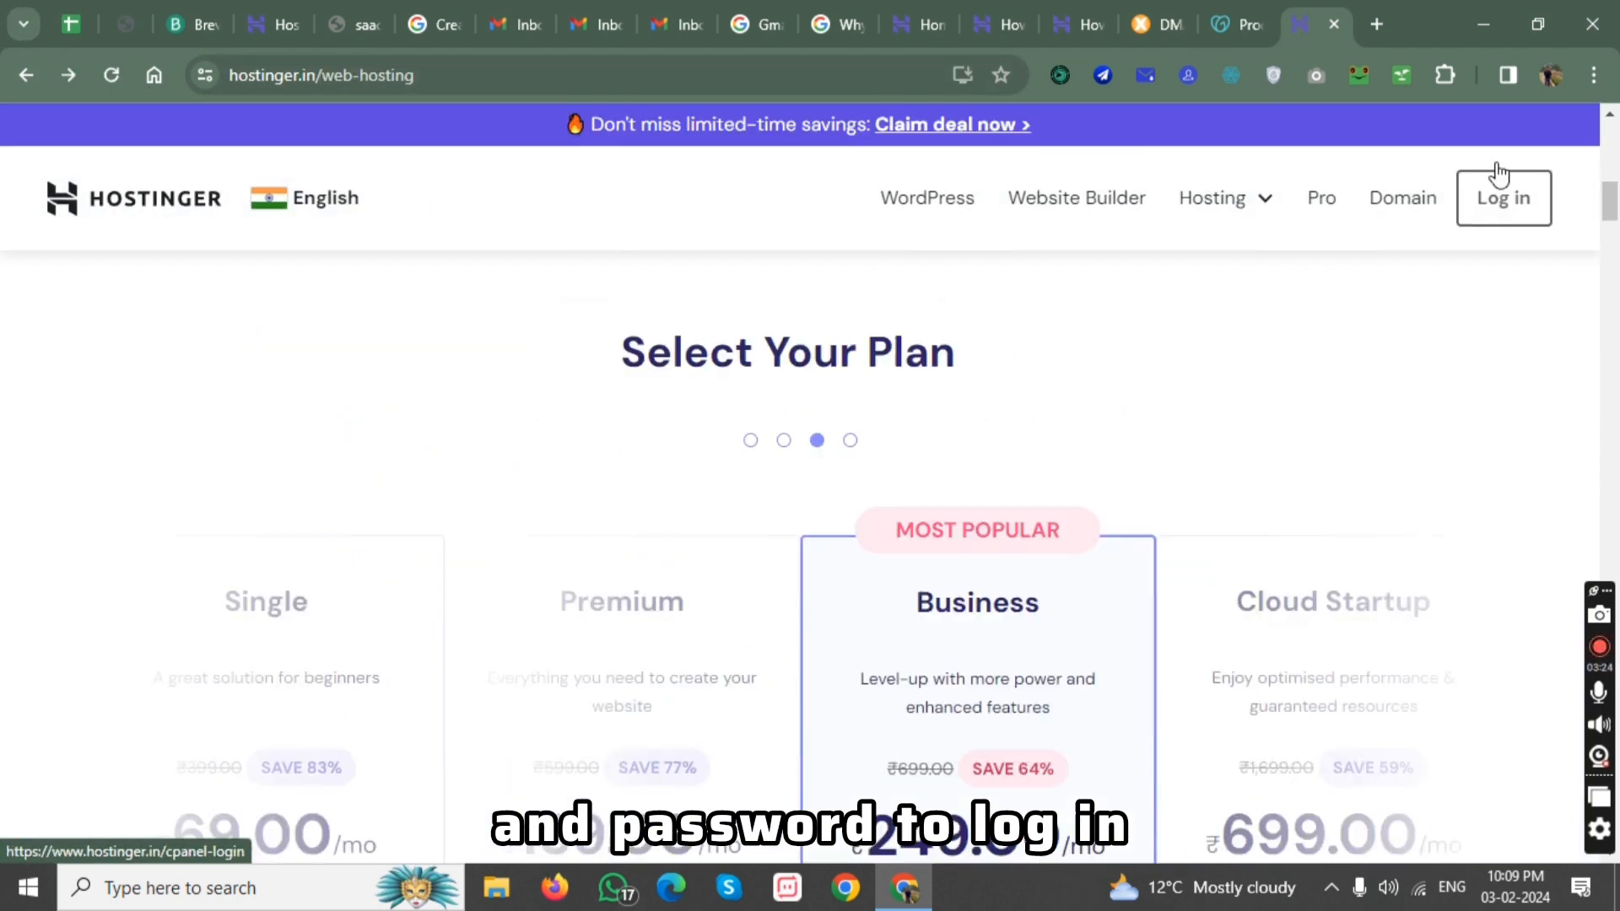
click(1507, 205)
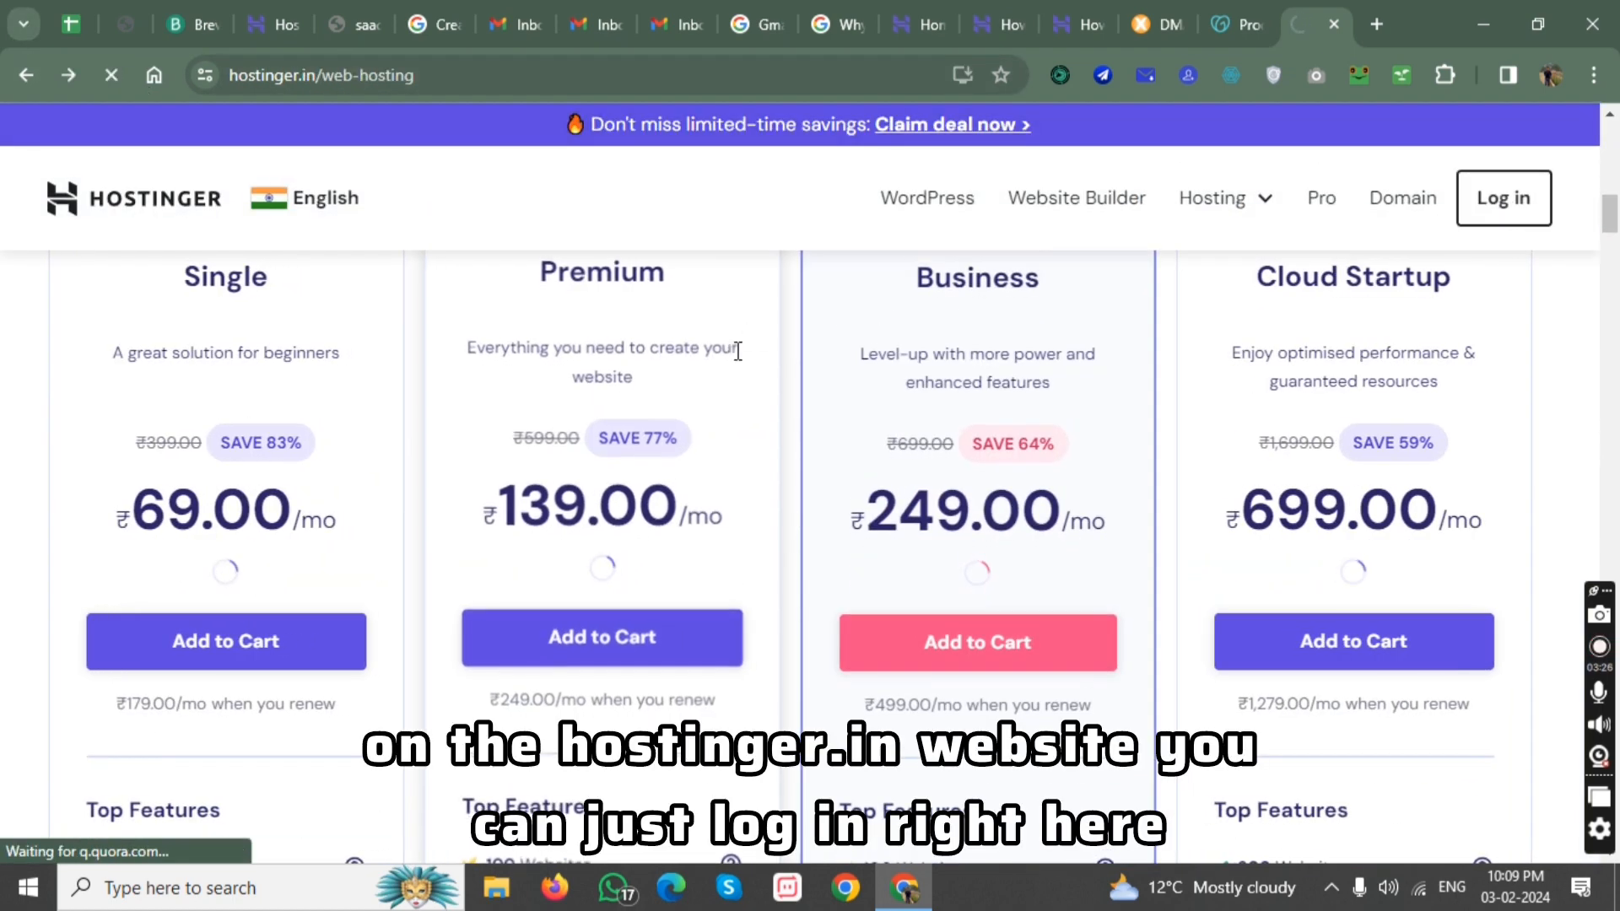
click(711, 604)
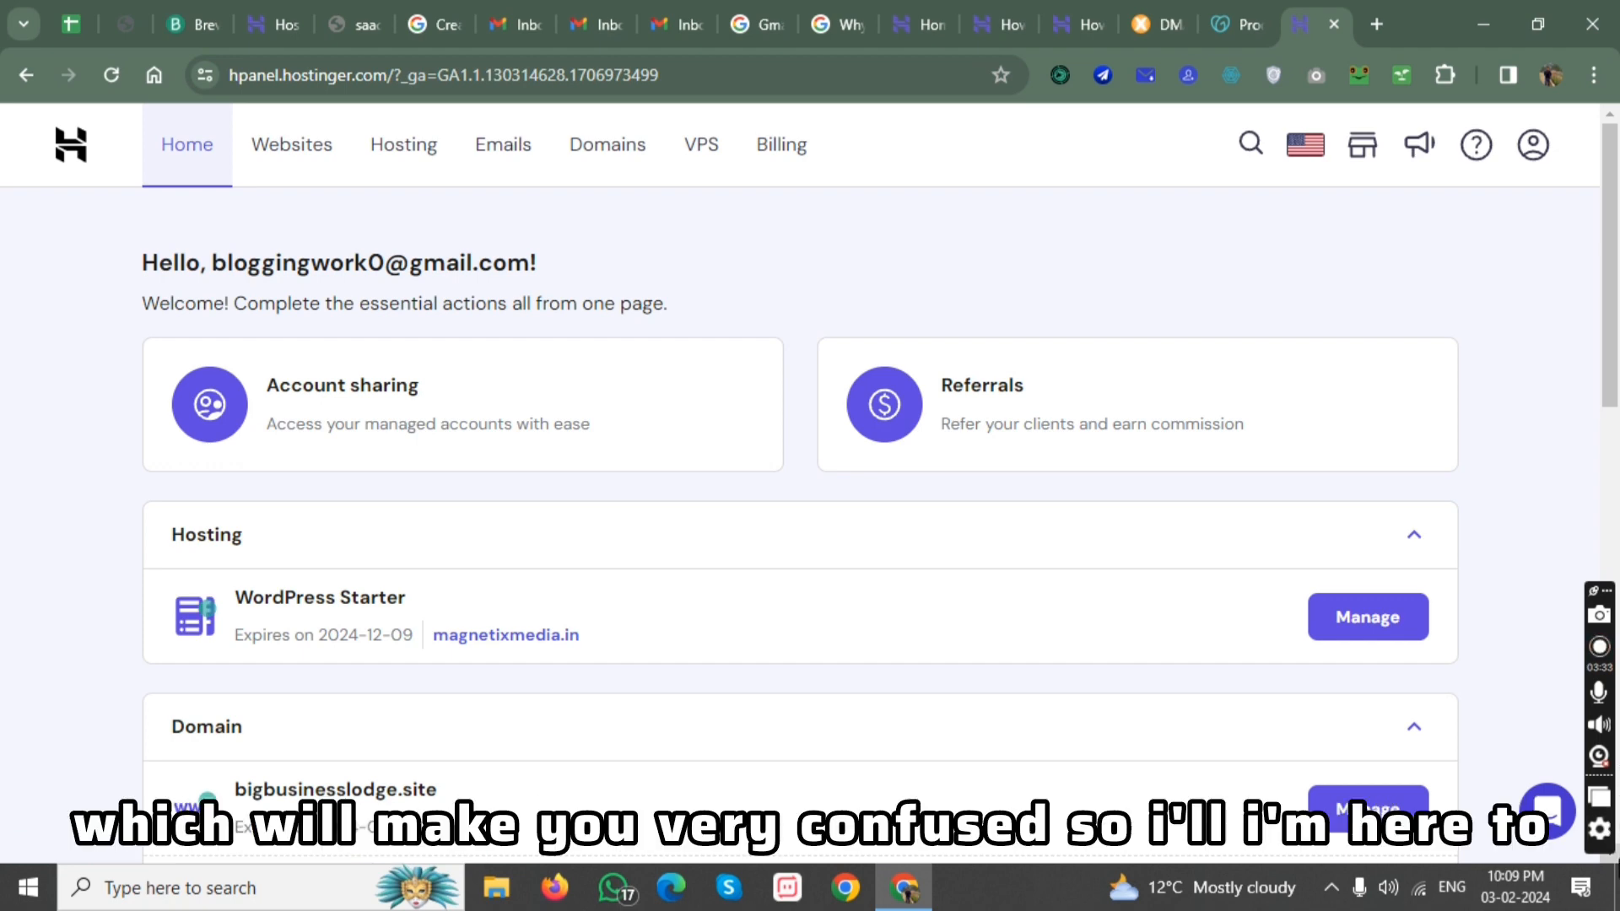
Open the Hosting section and view the available options of the WordPress Starter plan.
click(417, 153)
drag(189, 321, 326, 351)
click(741, 342)
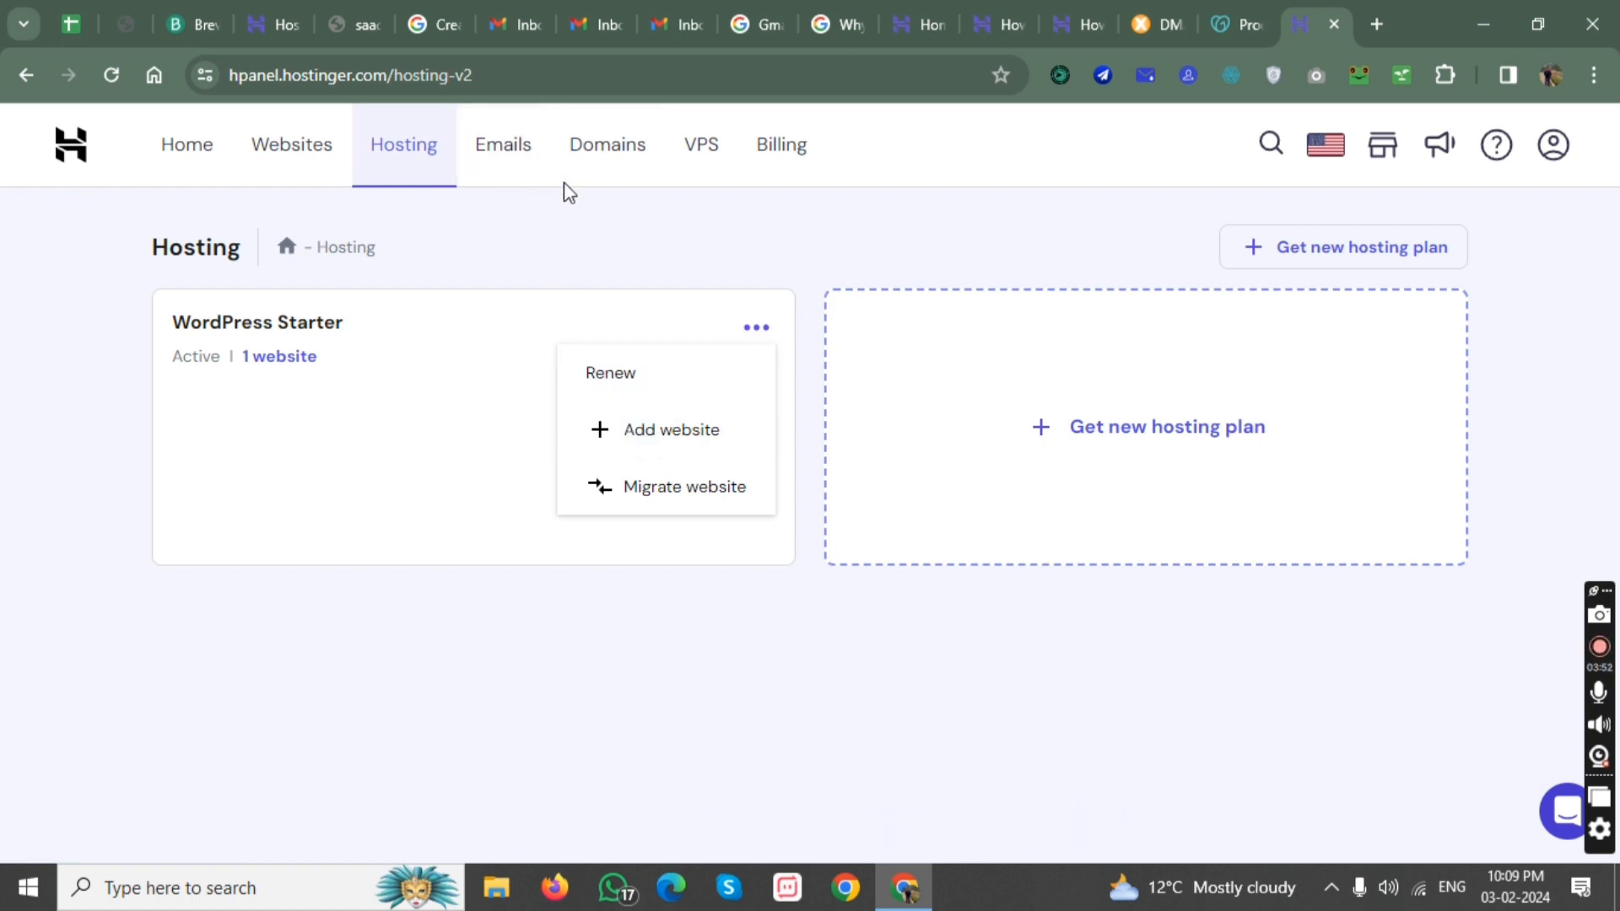
Open the new domain search from the Domains section, ready to enter a name.
click(599, 166)
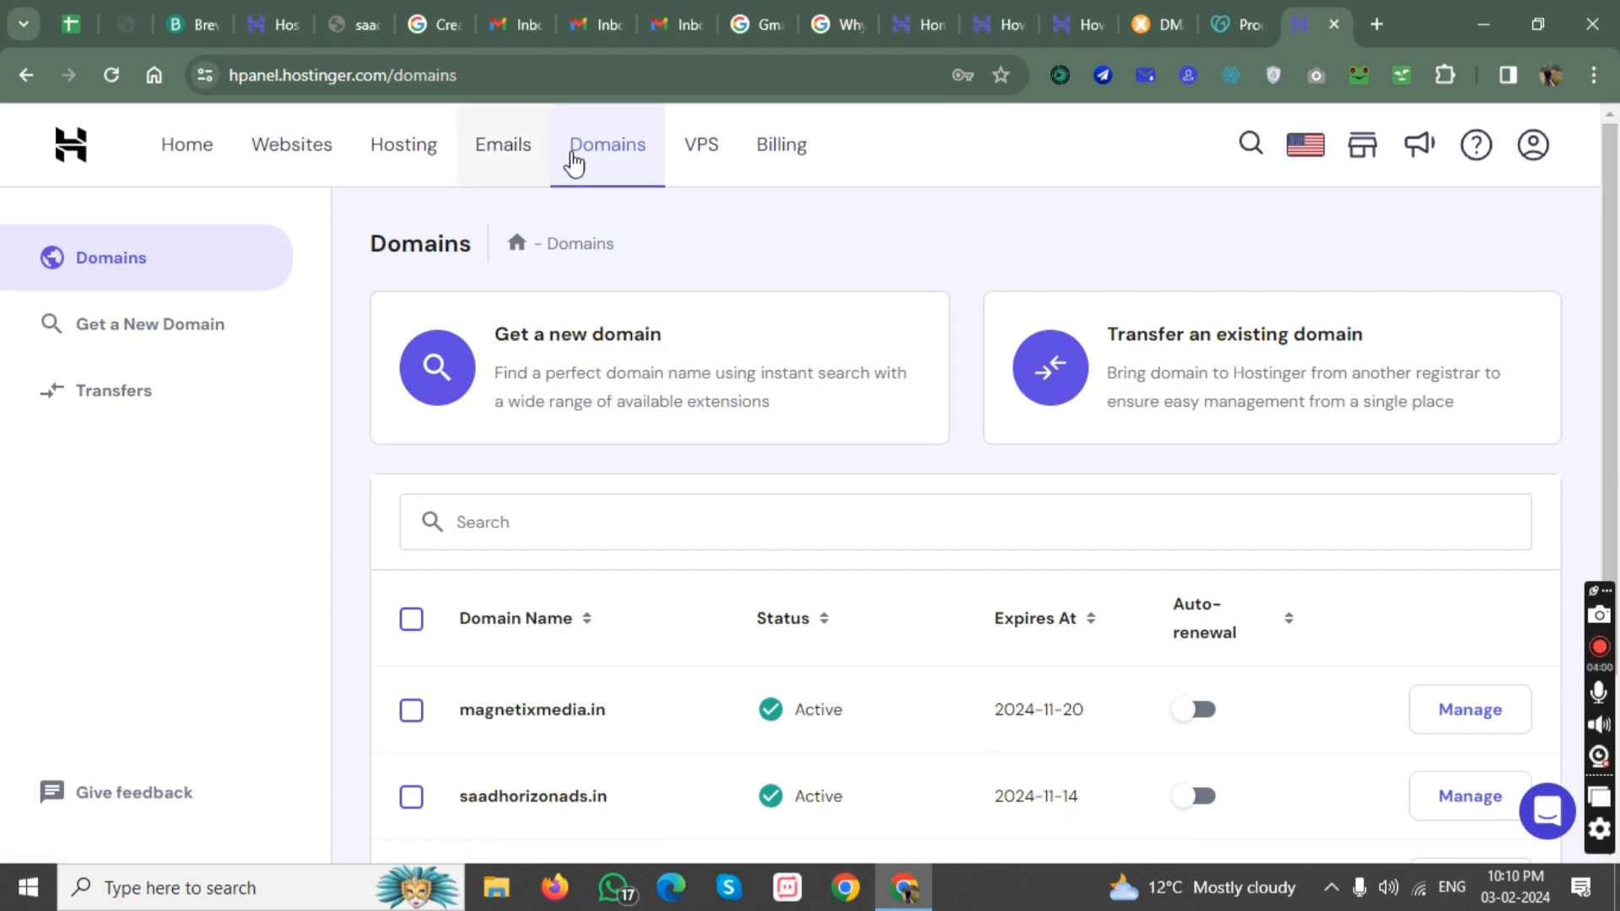
click(533, 361)
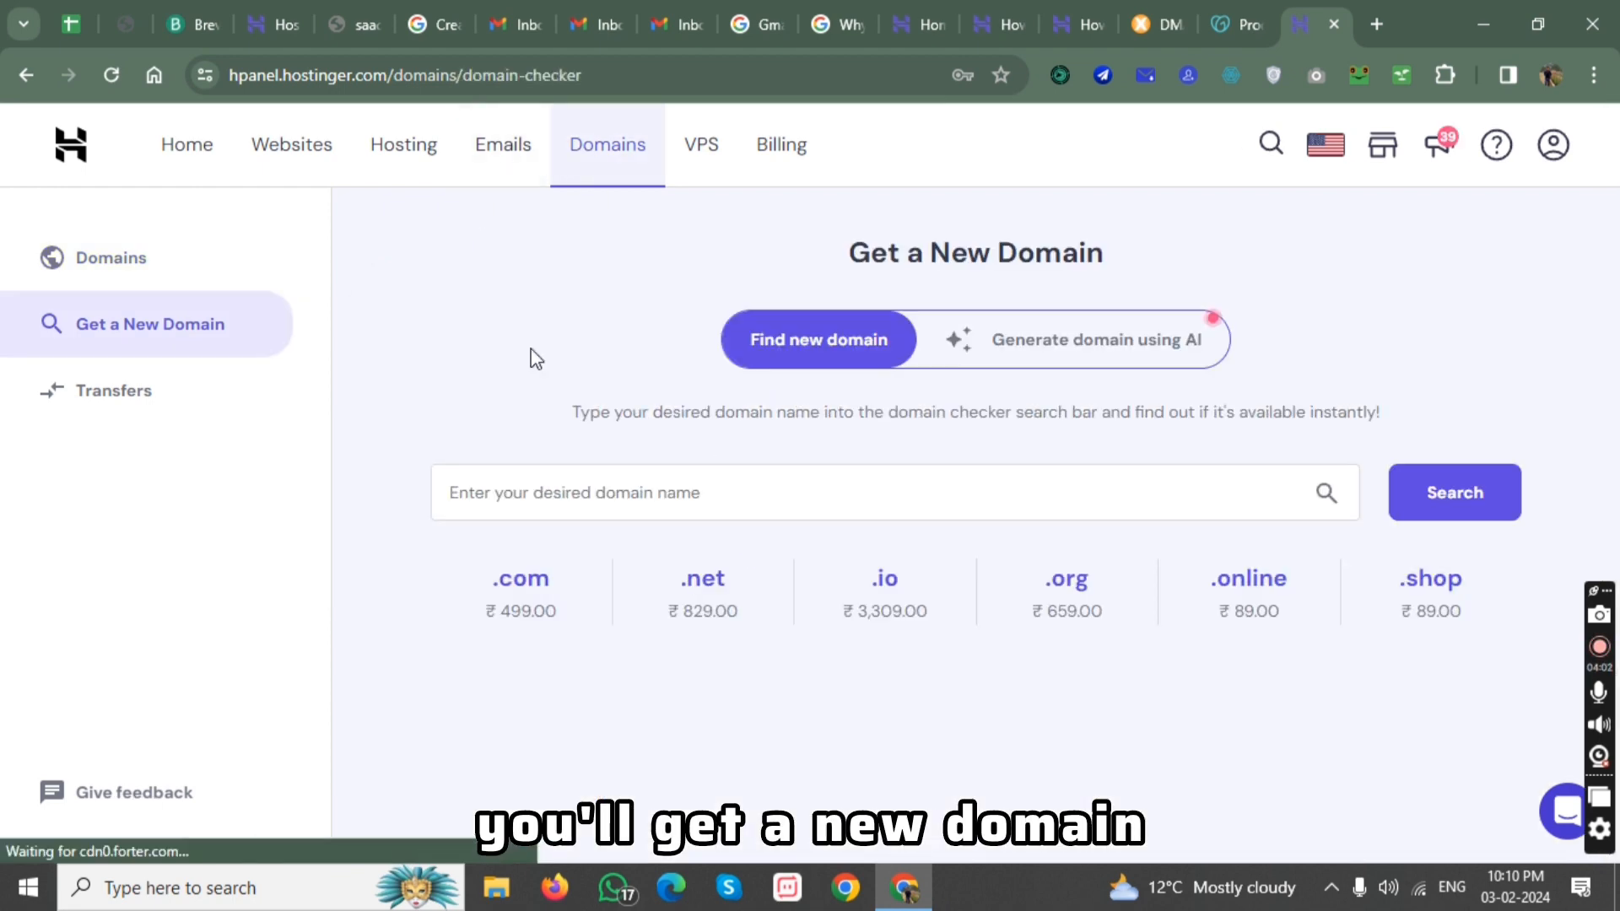
click(642, 503)
text(d)
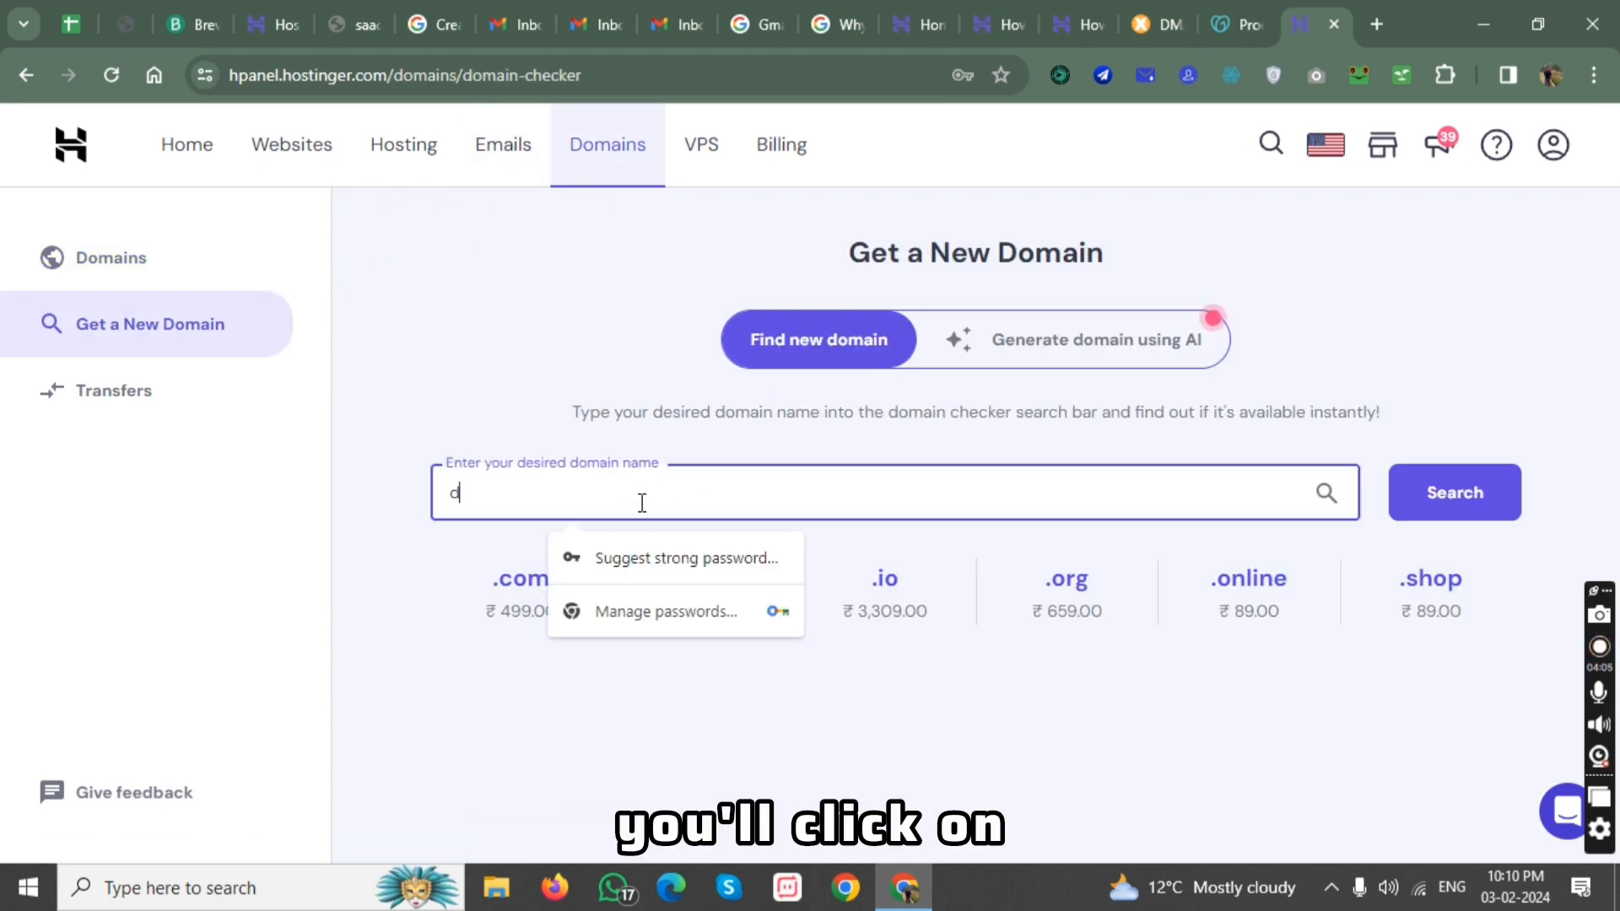
text(omain)
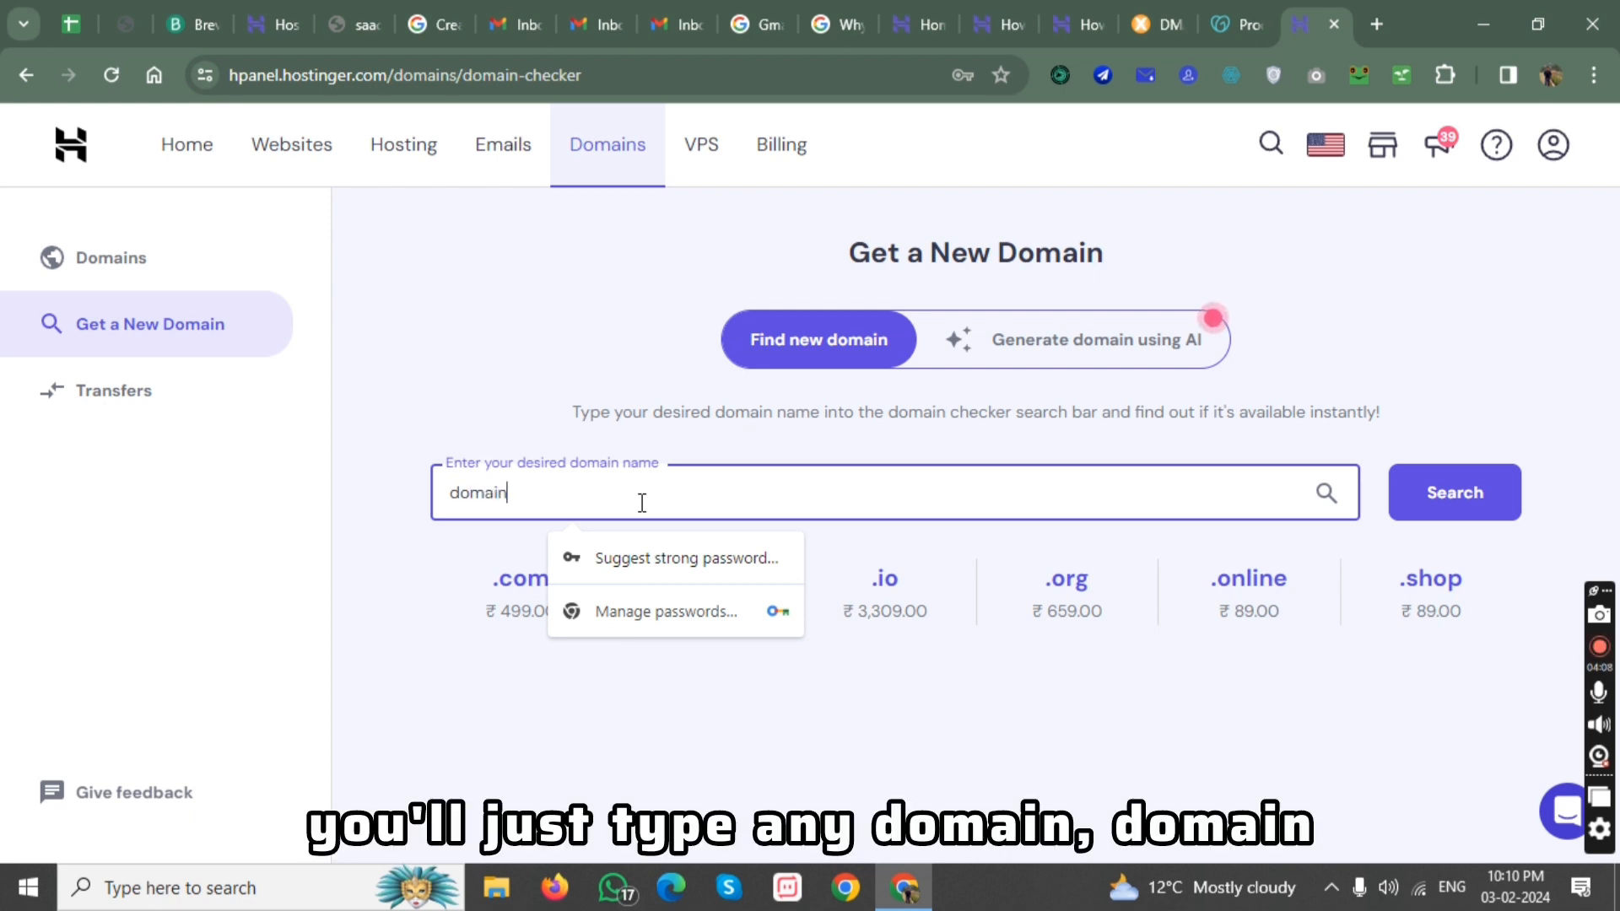
key(BackSpace)
key(BackSpace)
key(BackSpace)
key(BackSpace)
key(BackSpace)
key(BackSpace)
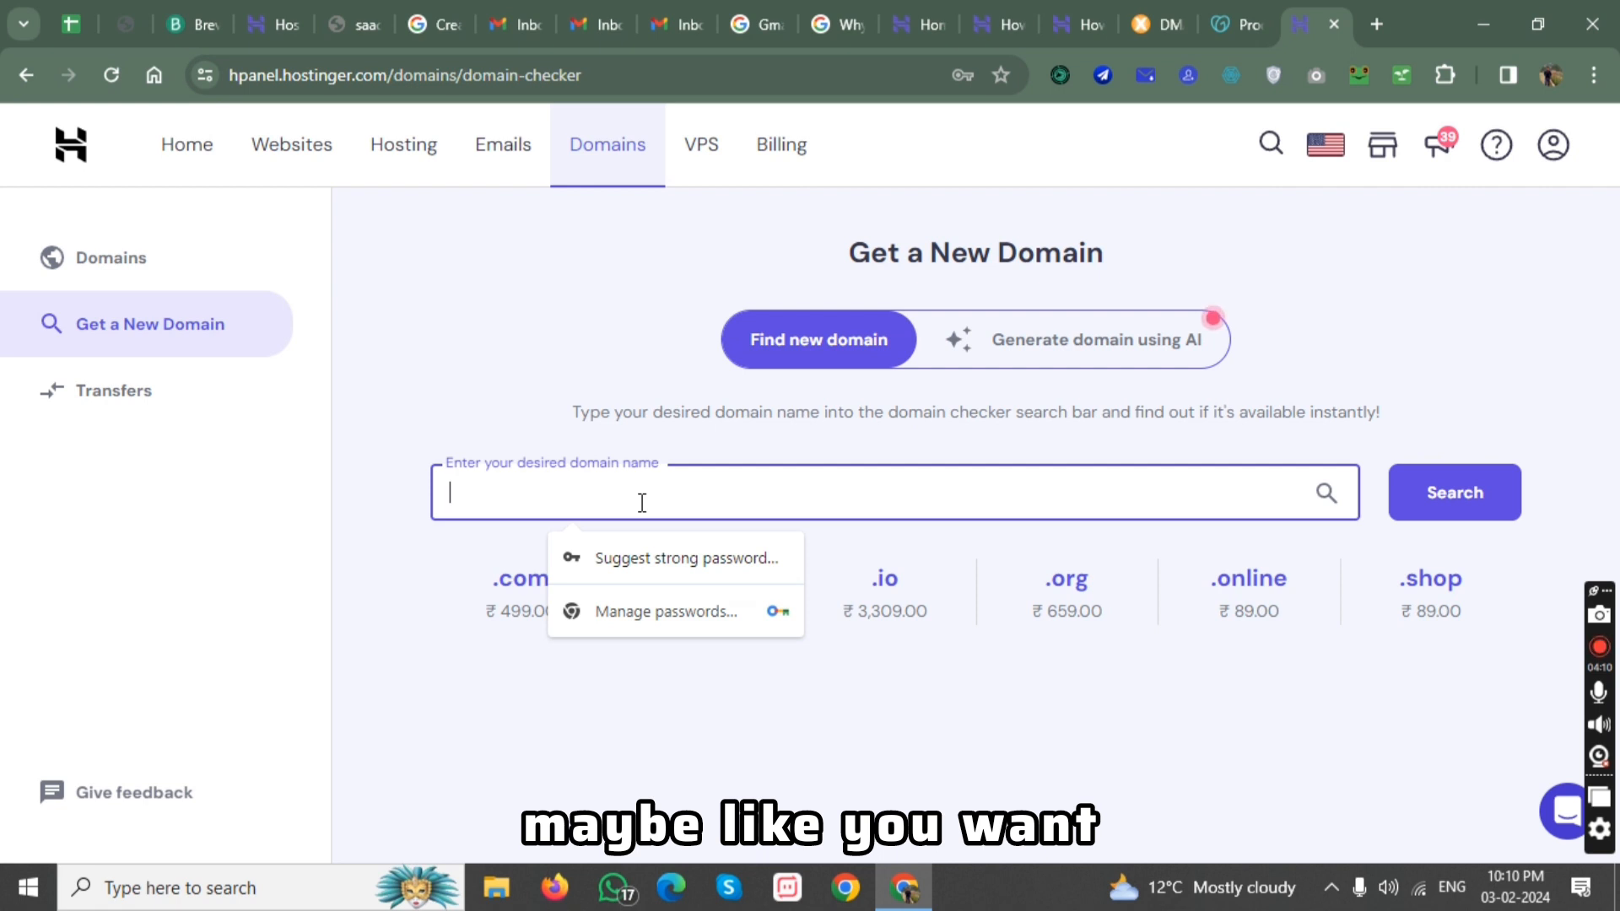
Search for the domain sonuchaiwala.com and highlight the .com ending in the result.
text(sonuc)
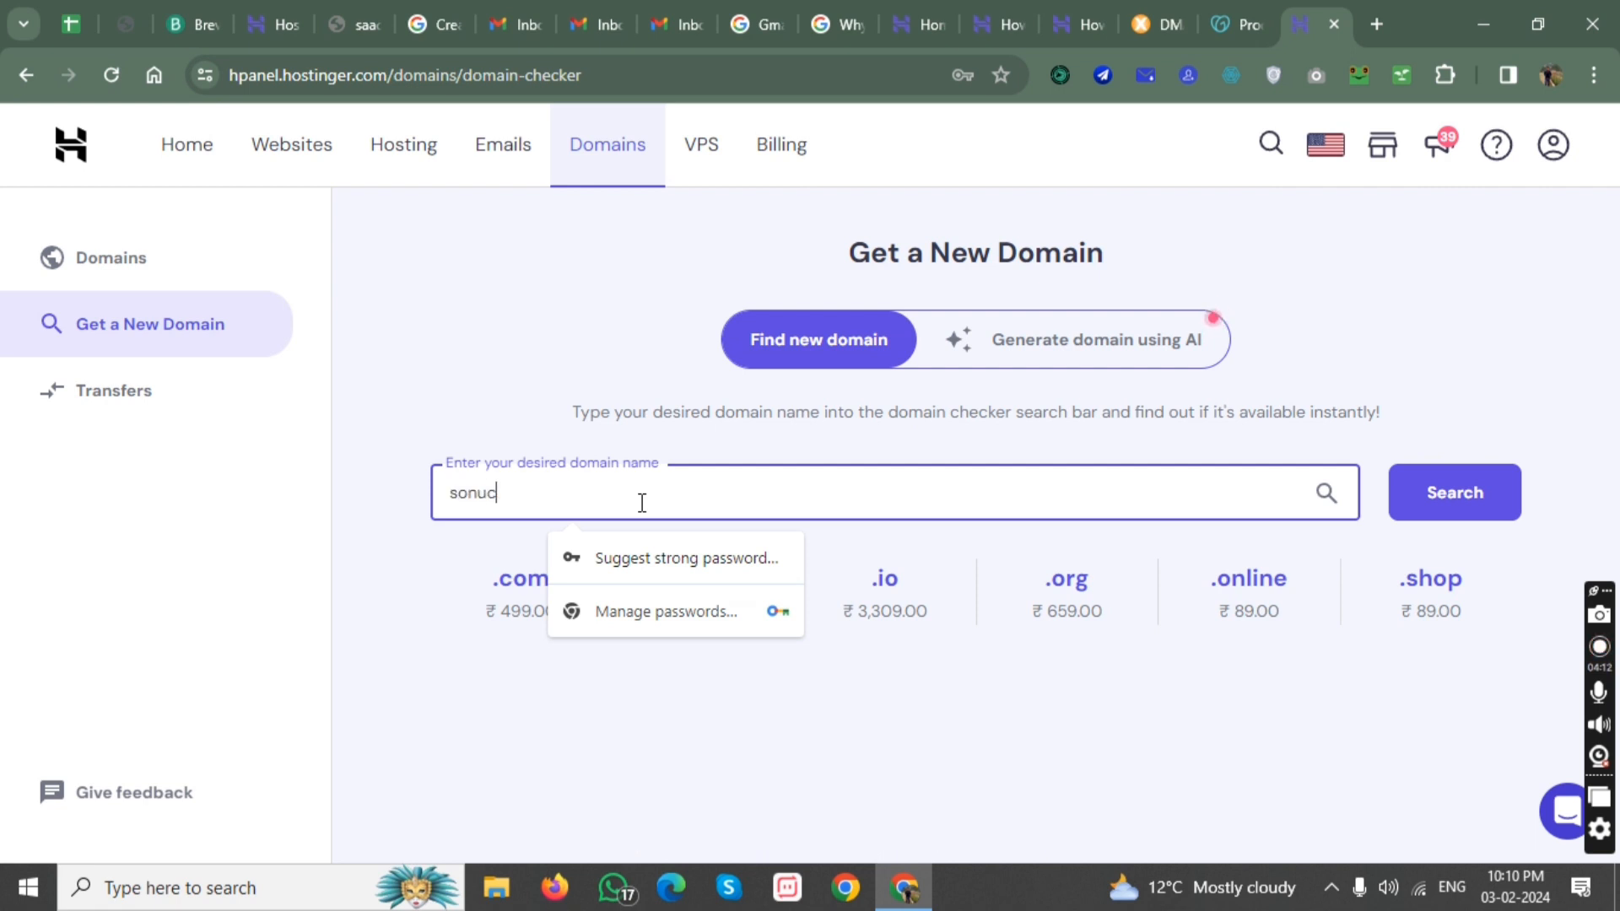
text(haiwala.com)
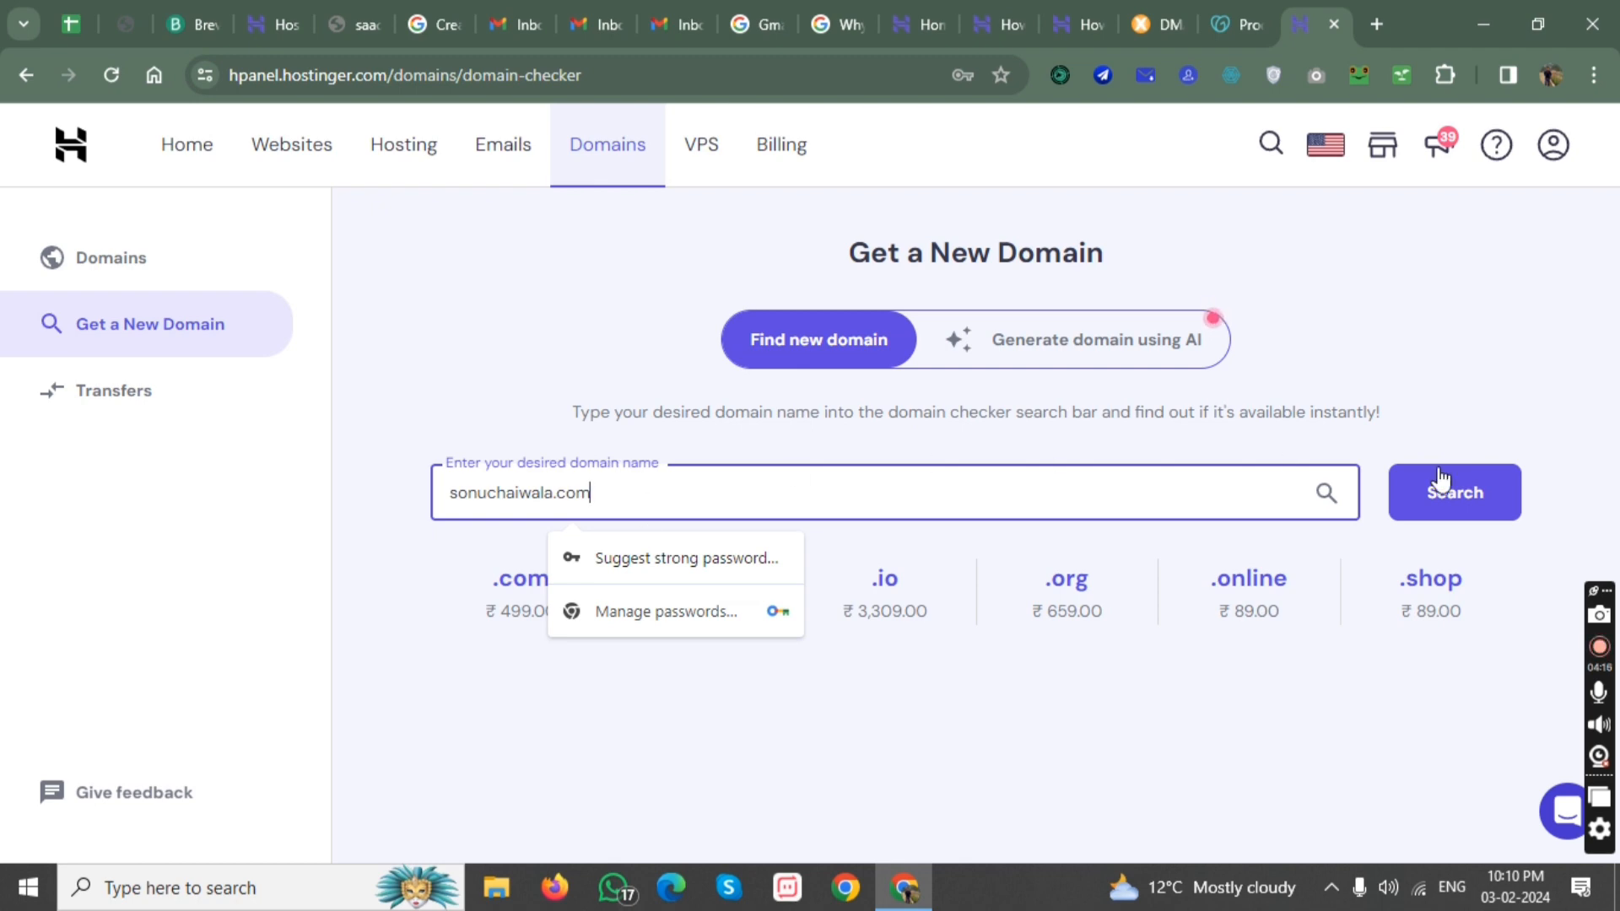
click(1441, 480)
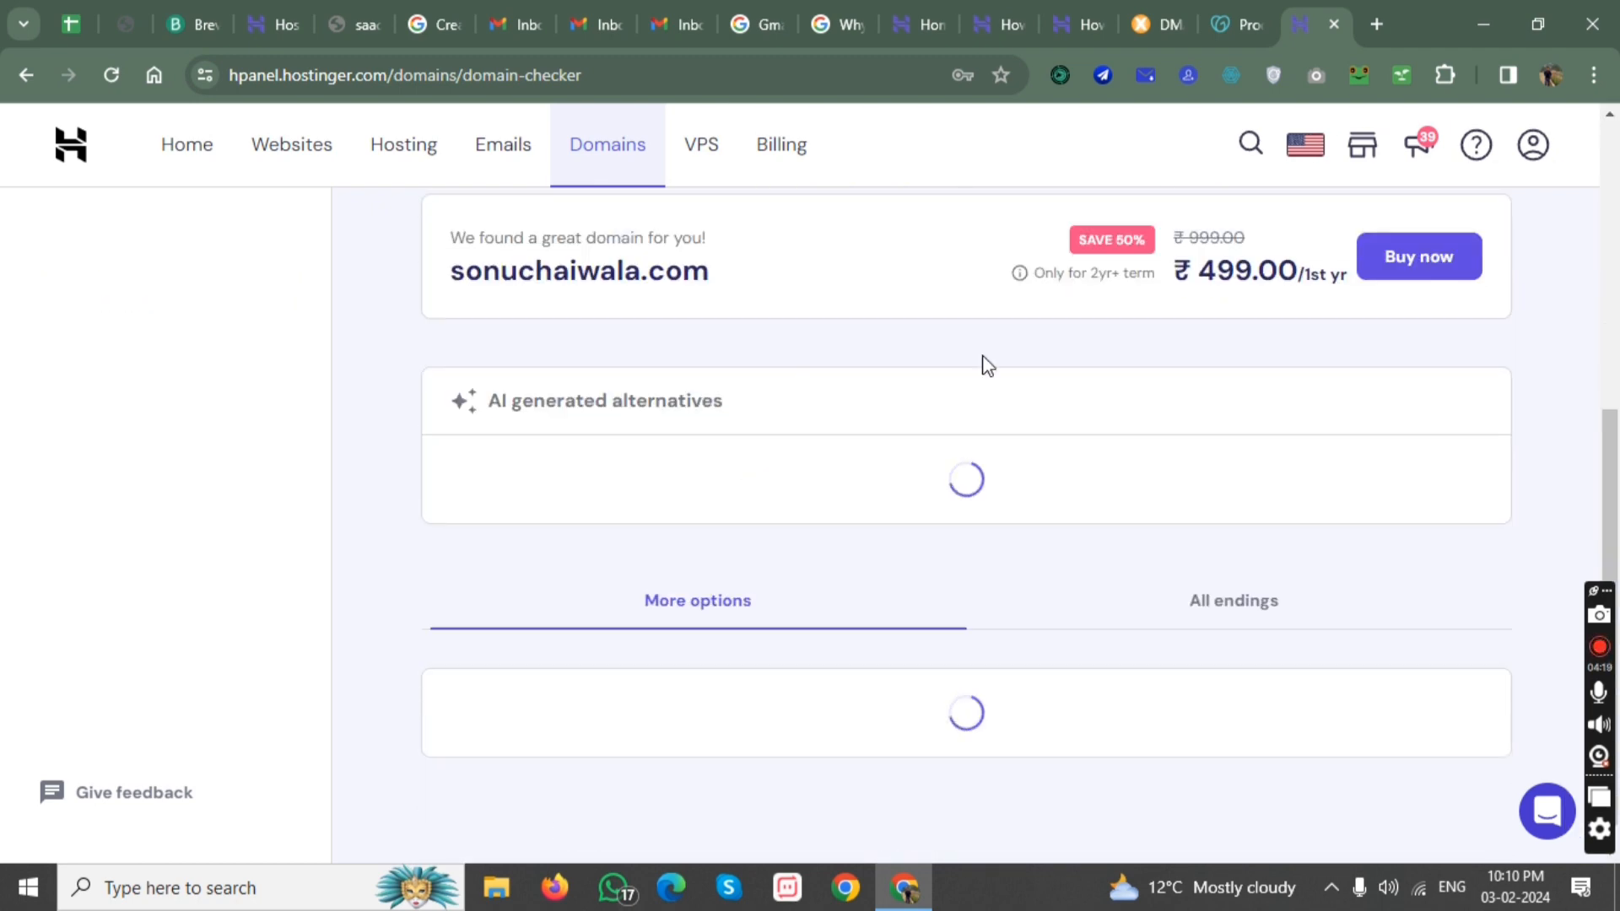
drag(465, 271, 717, 281)
click(636, 278)
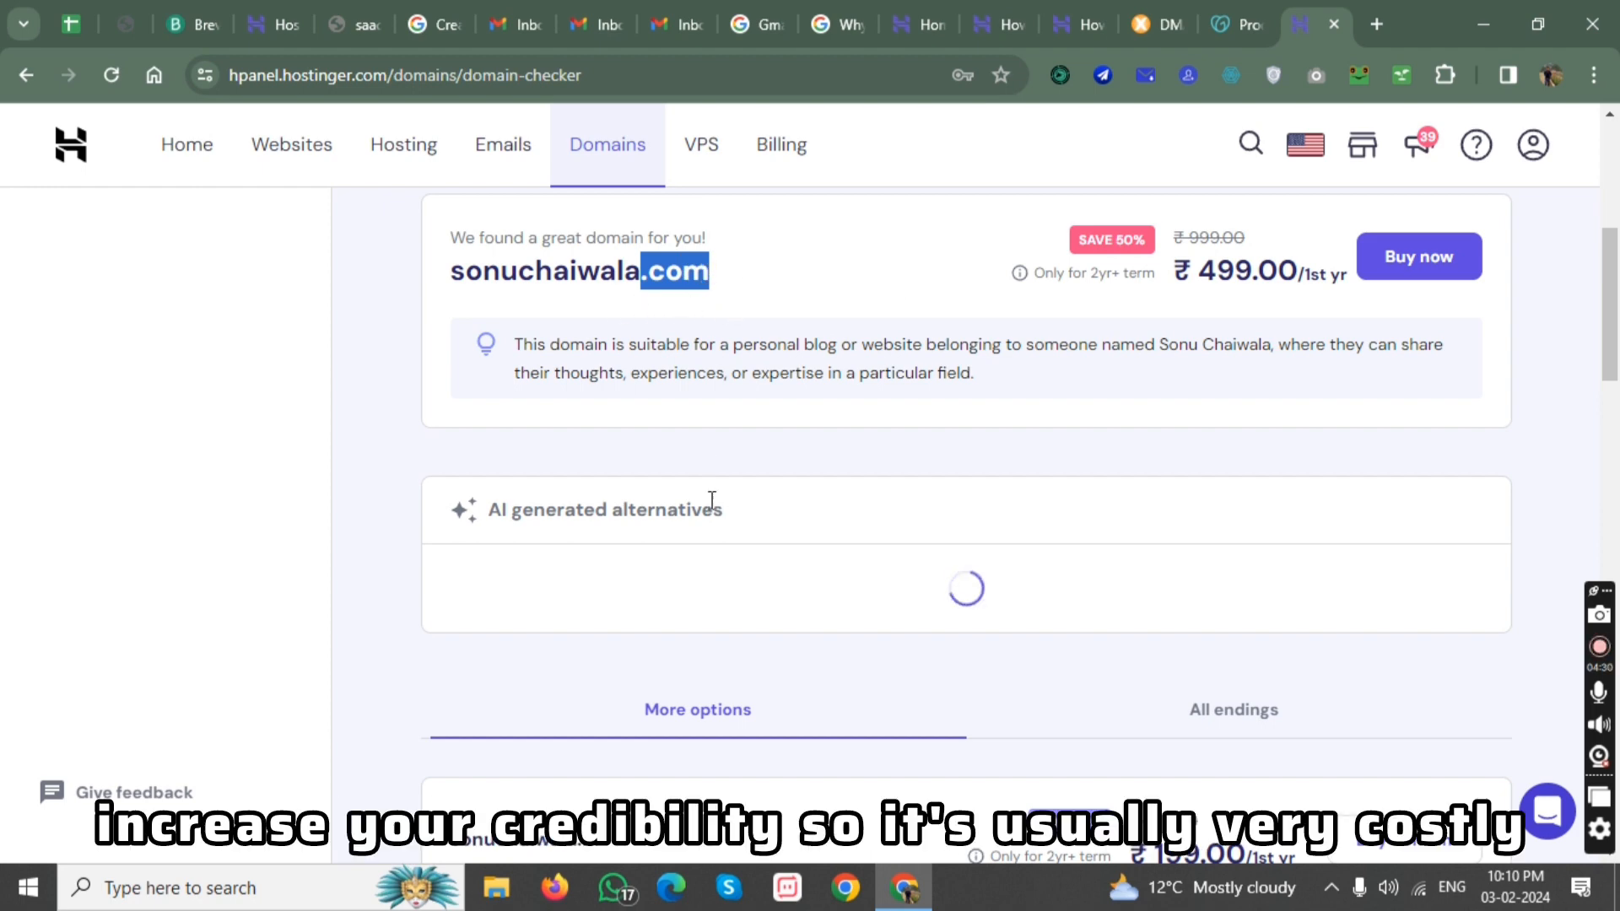
Compare the first-year prices of the other sonuchaiwala domain endings and highlight the price of sonuchaiwala.fun.
scroll(1176, 414, down, 5)
scroll(596, 519, up, 1)
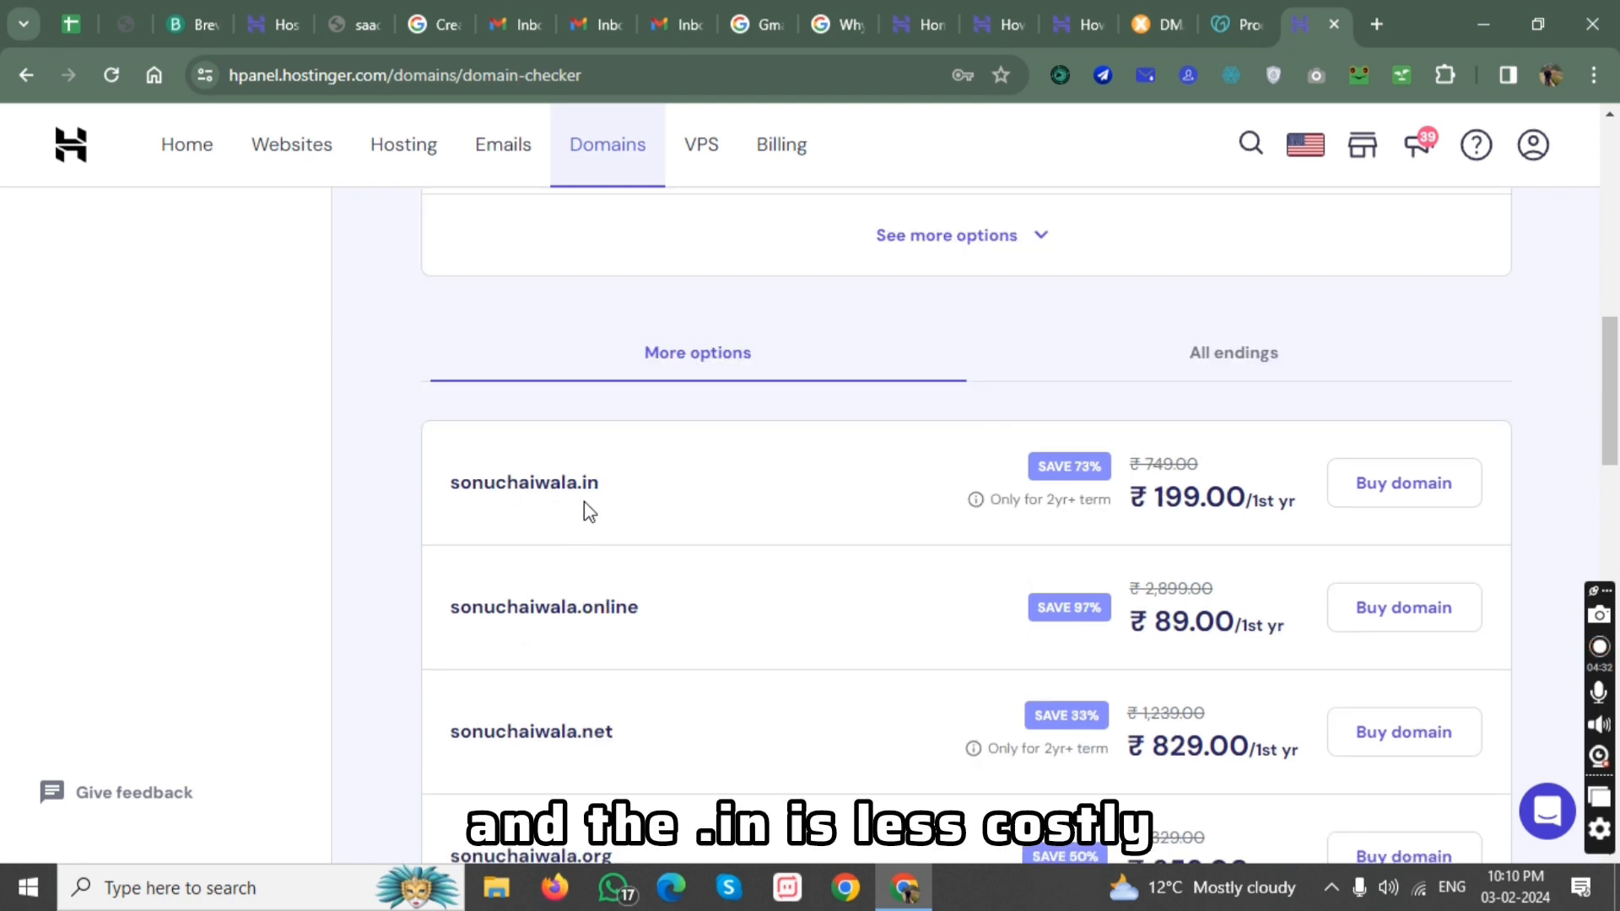
scroll(706, 485, down, 2)
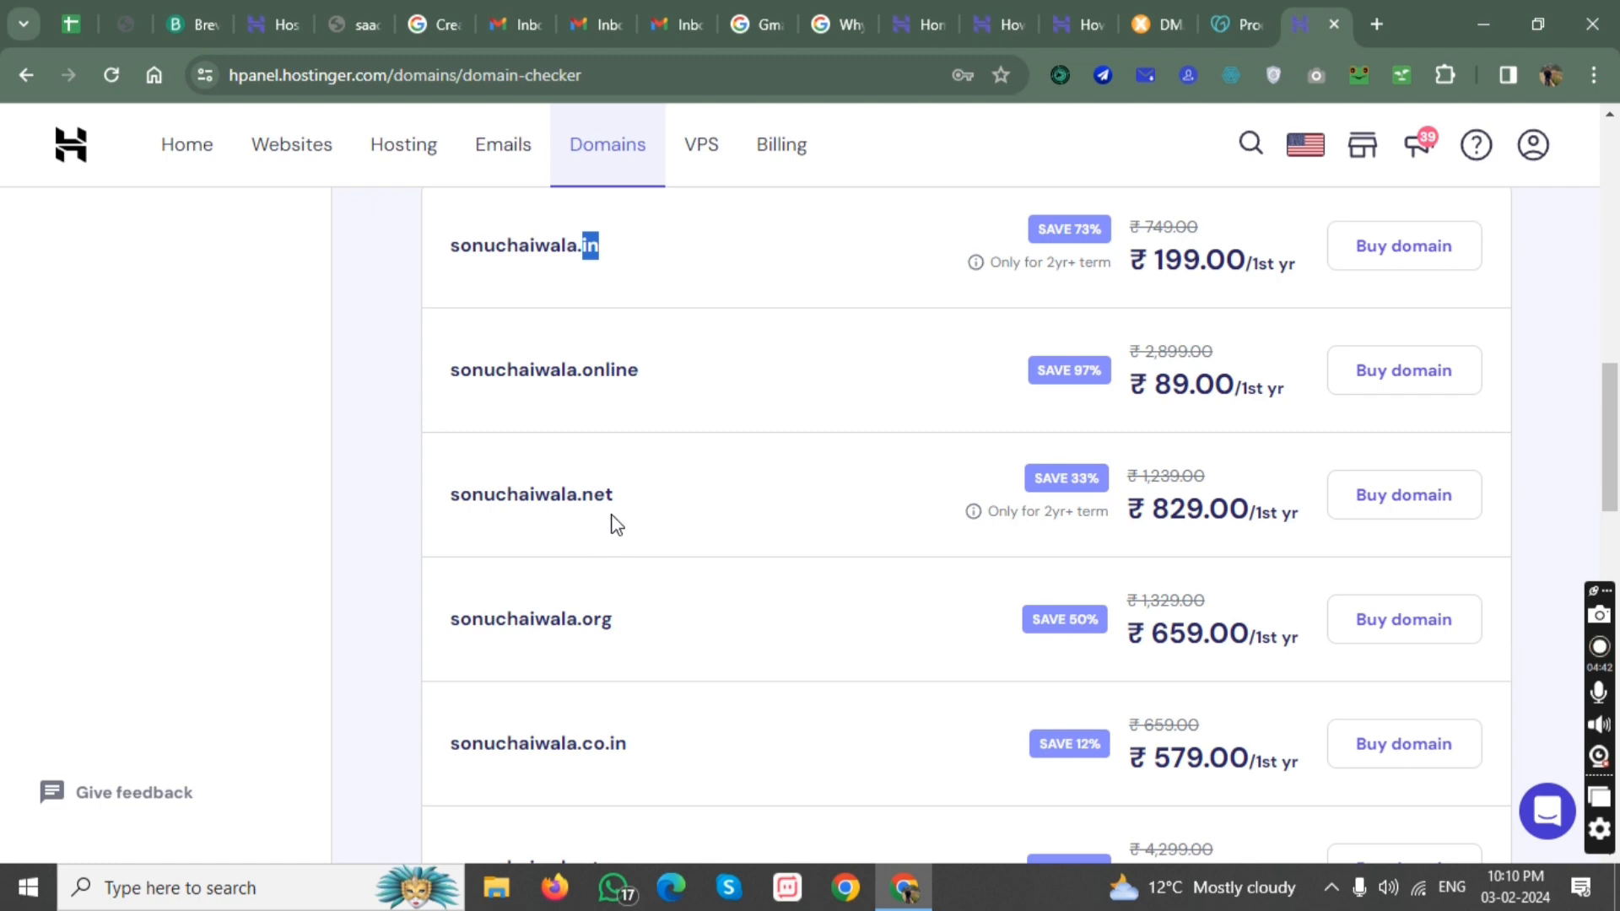
scroll(624, 540, down, 5)
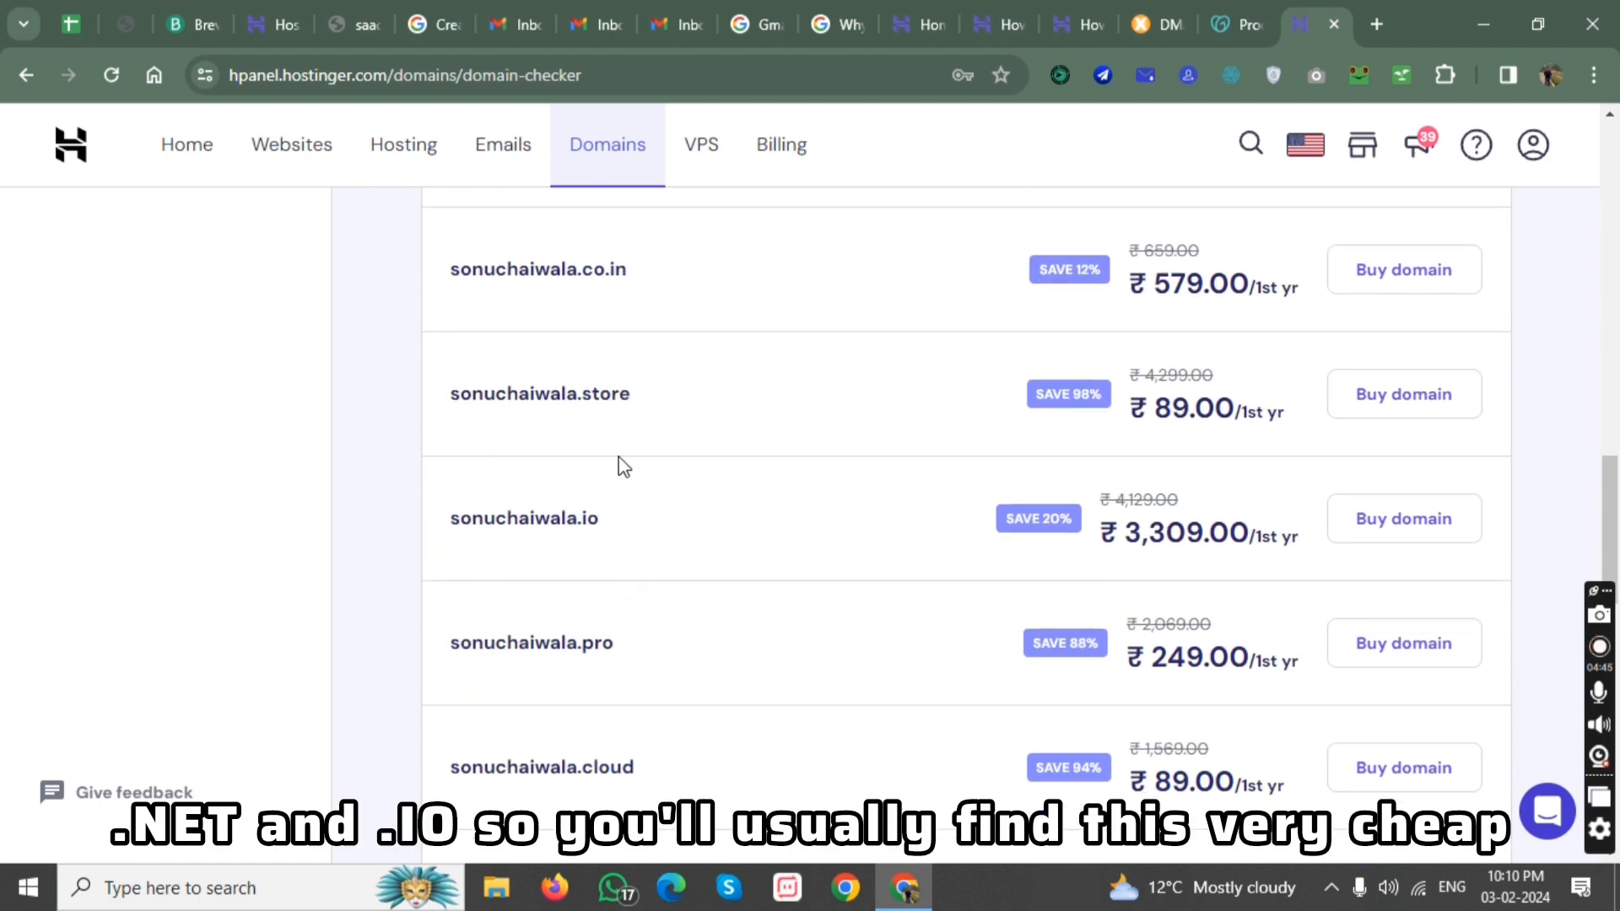
scroll(644, 517, down, 5)
scroll(651, 521, down, 3)
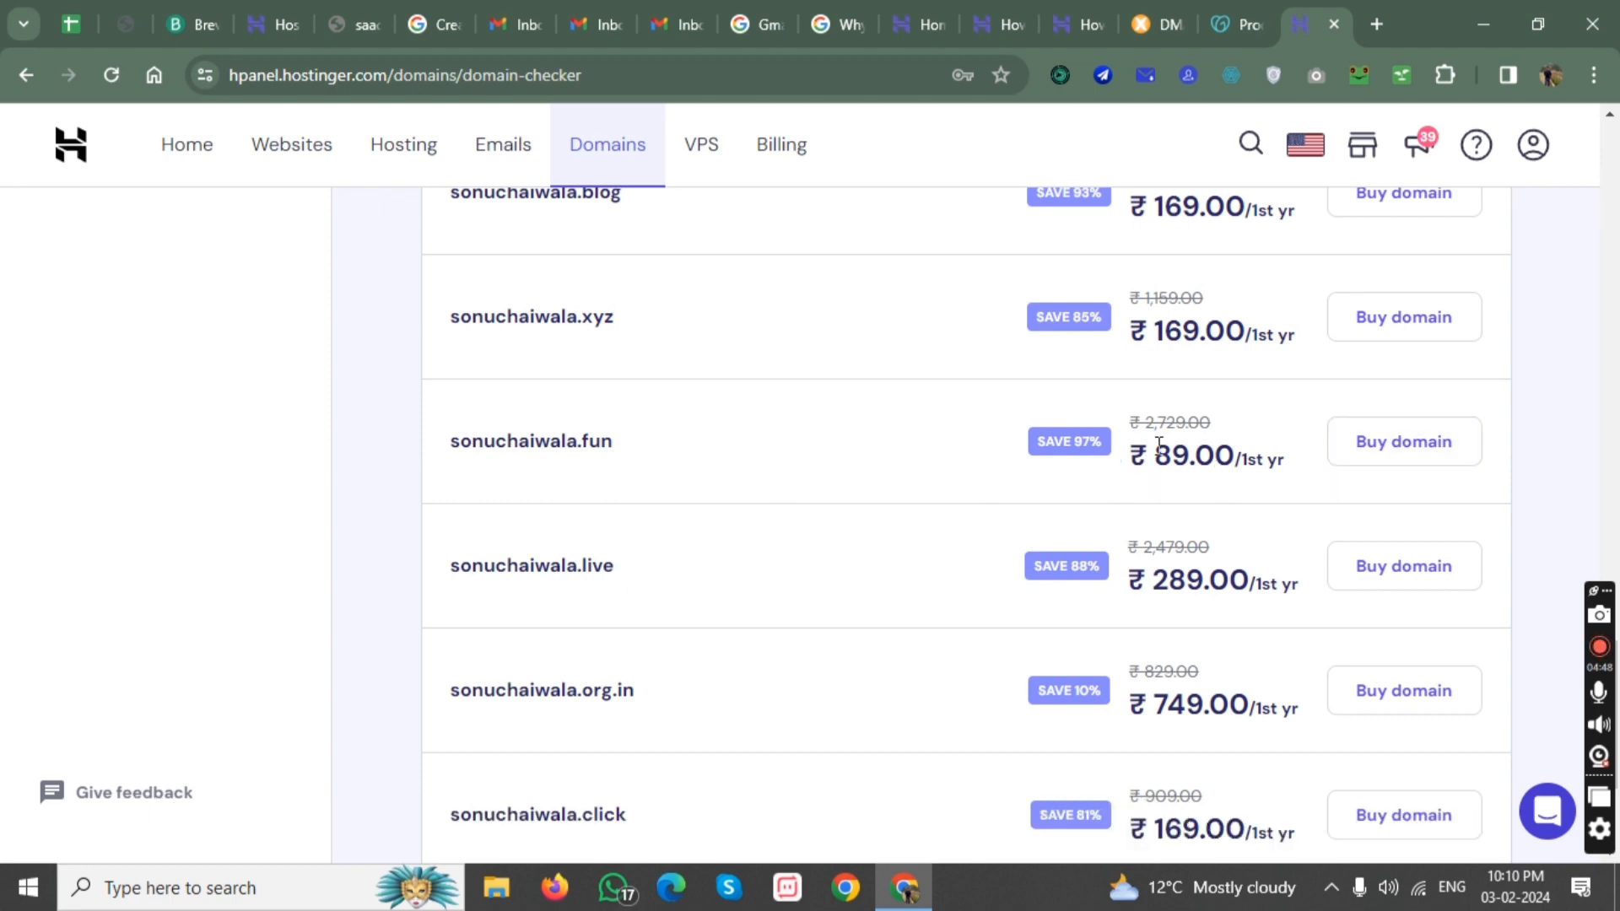
drag(1135, 461, 1275, 467)
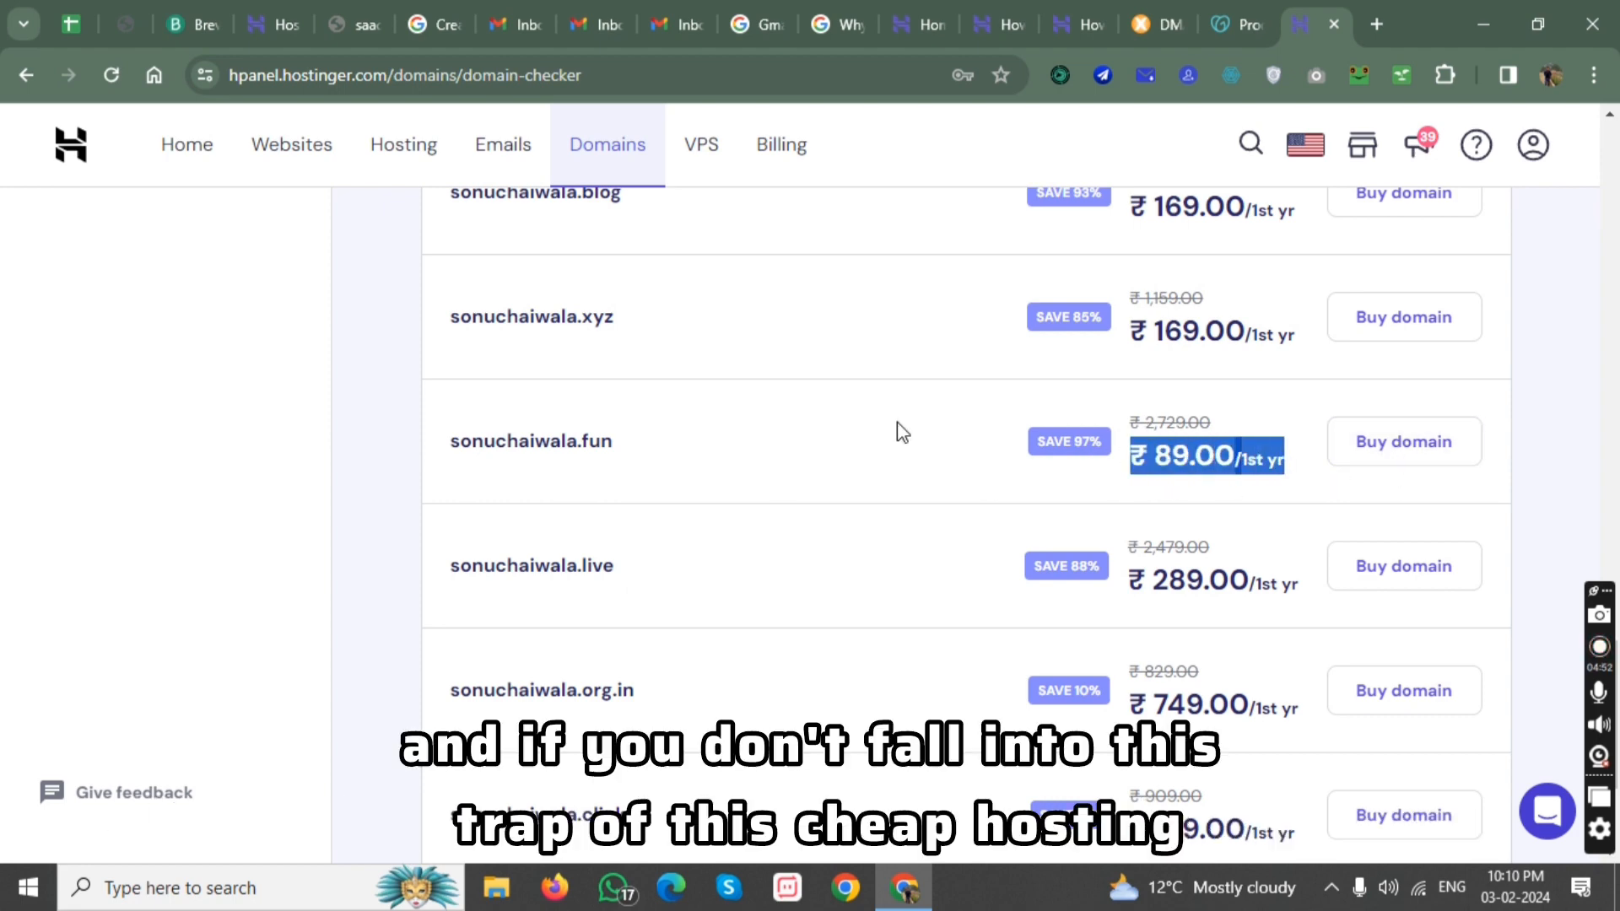
Open the billing period options for sonuchaiwala.fun, highlight its yearly renewal price, and cancel the purchase.
click(1427, 441)
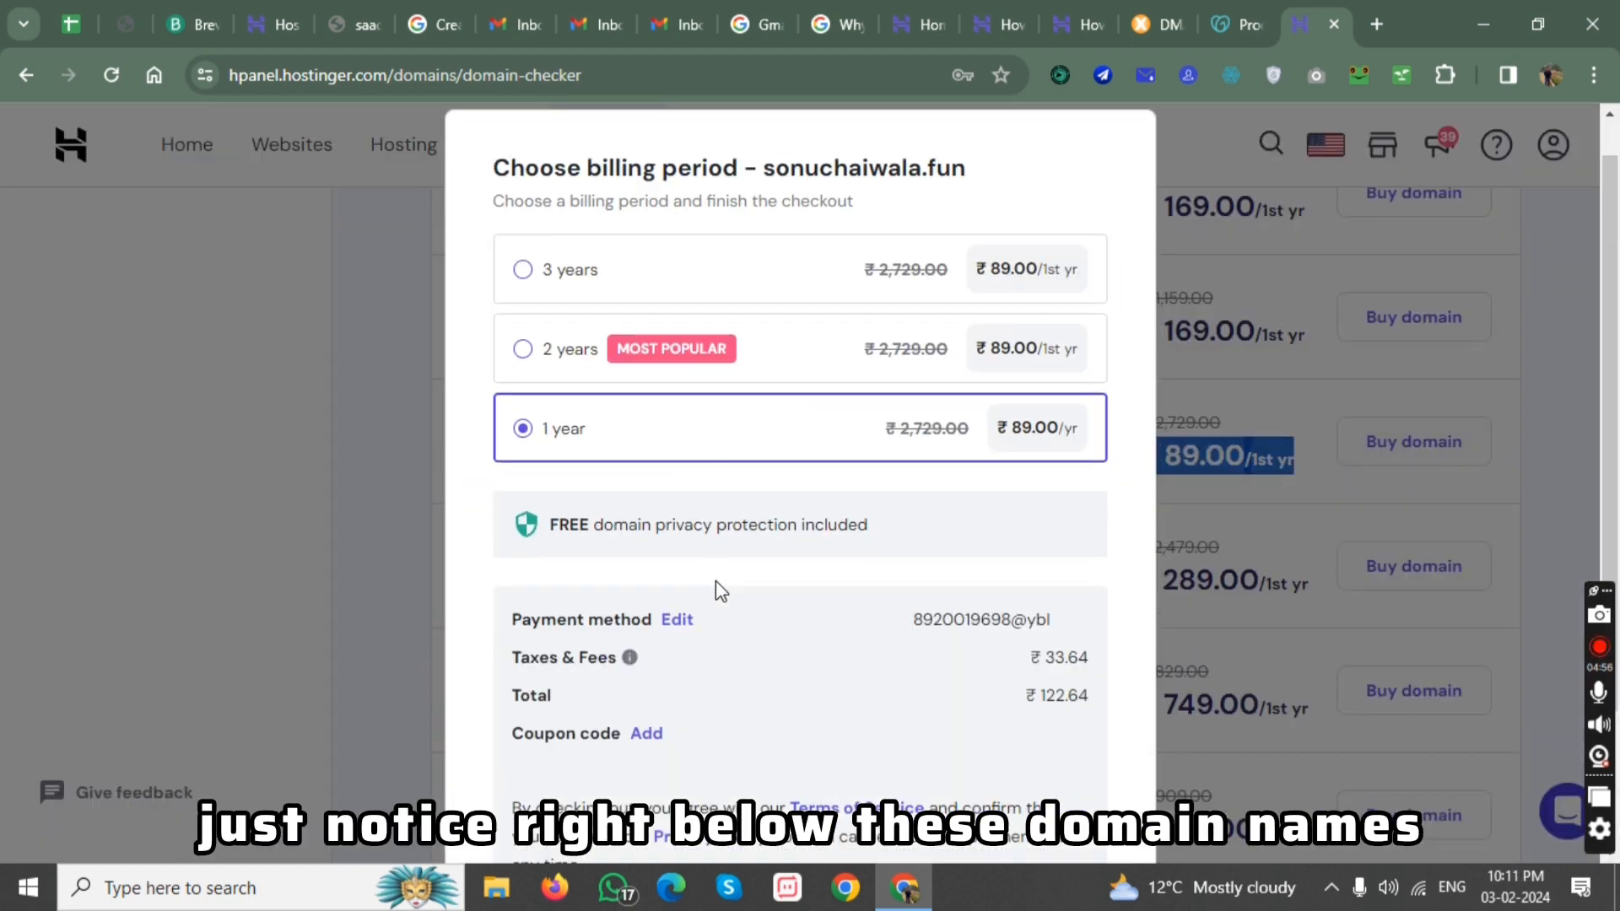
scroll(714, 583, down, 3)
drag(654, 730, 719, 732)
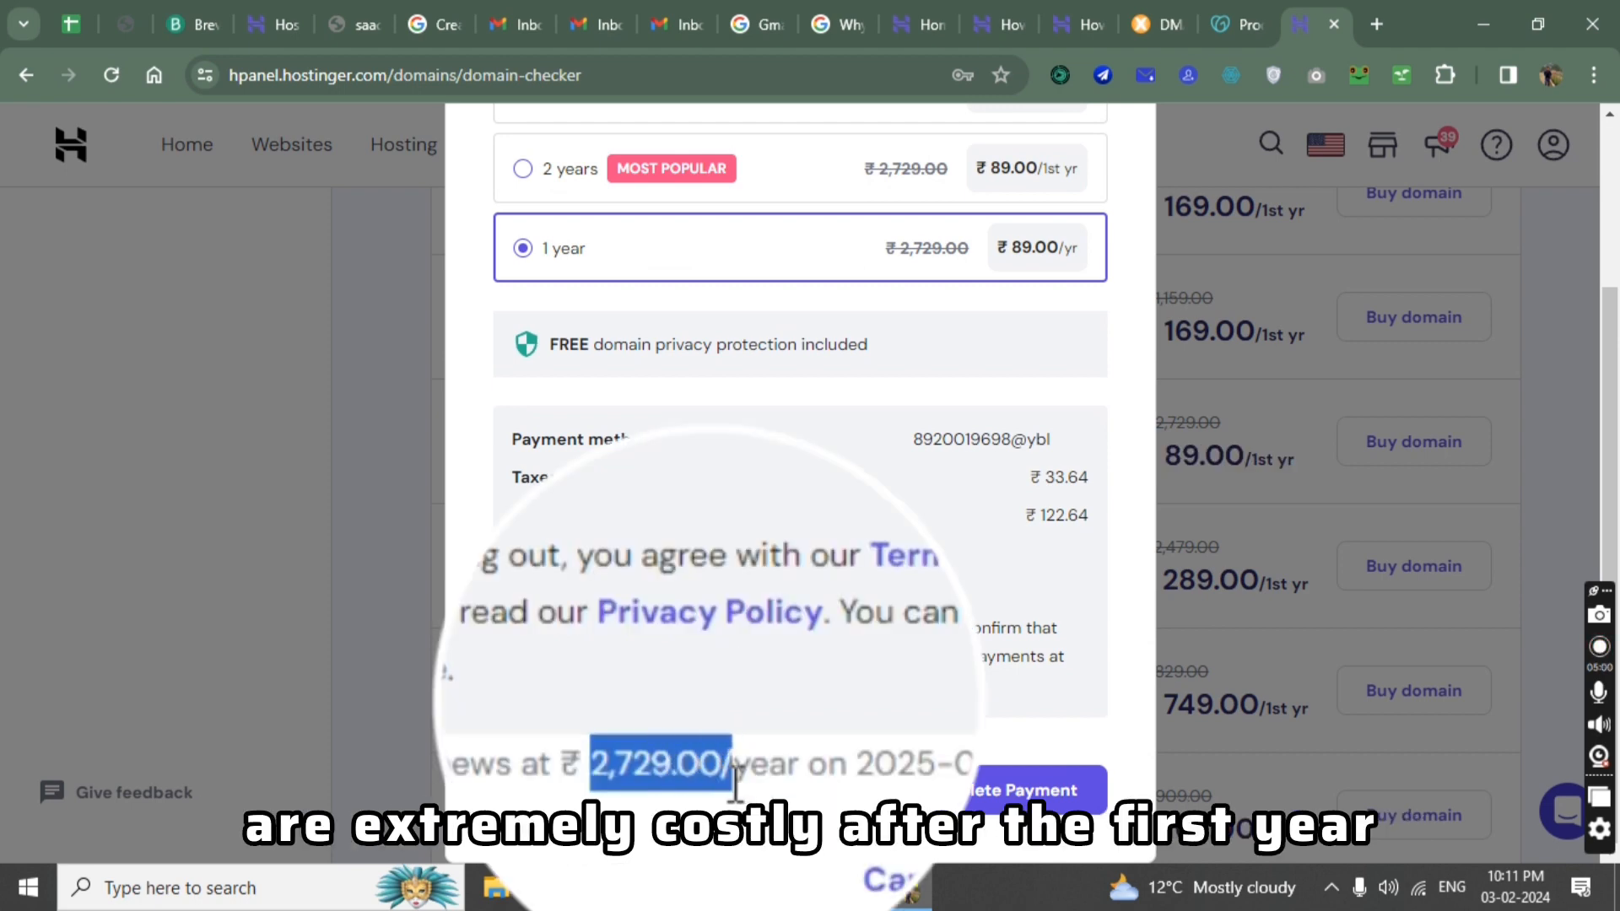
click(1235, 533)
scroll(1180, 259, up, 3)
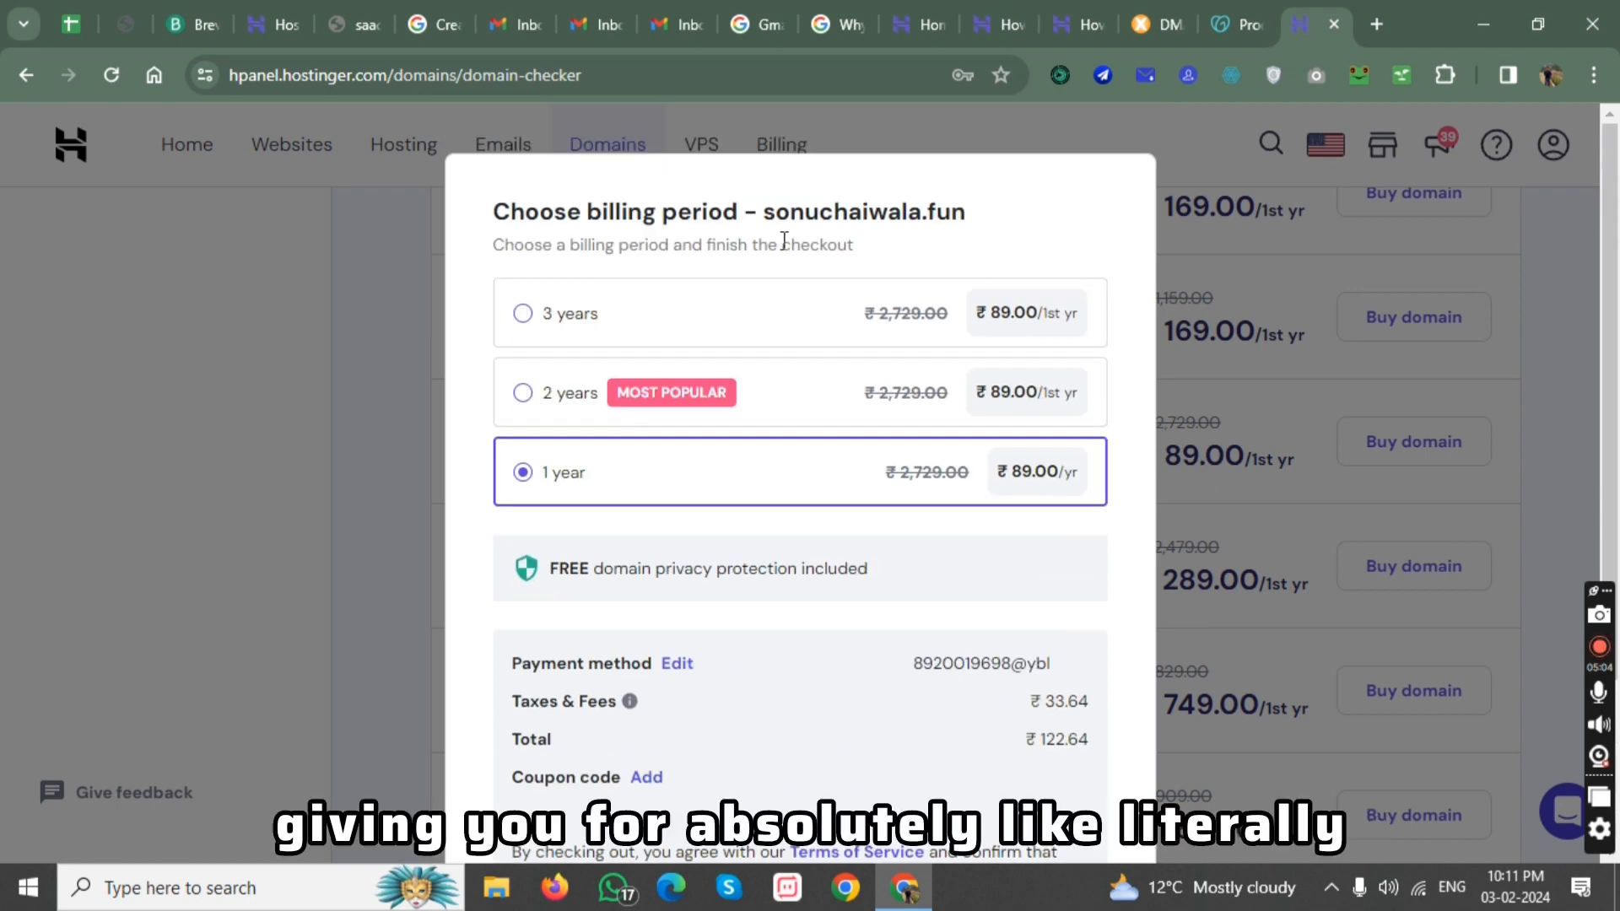
scroll(715, 390, down, 3)
click(815, 790)
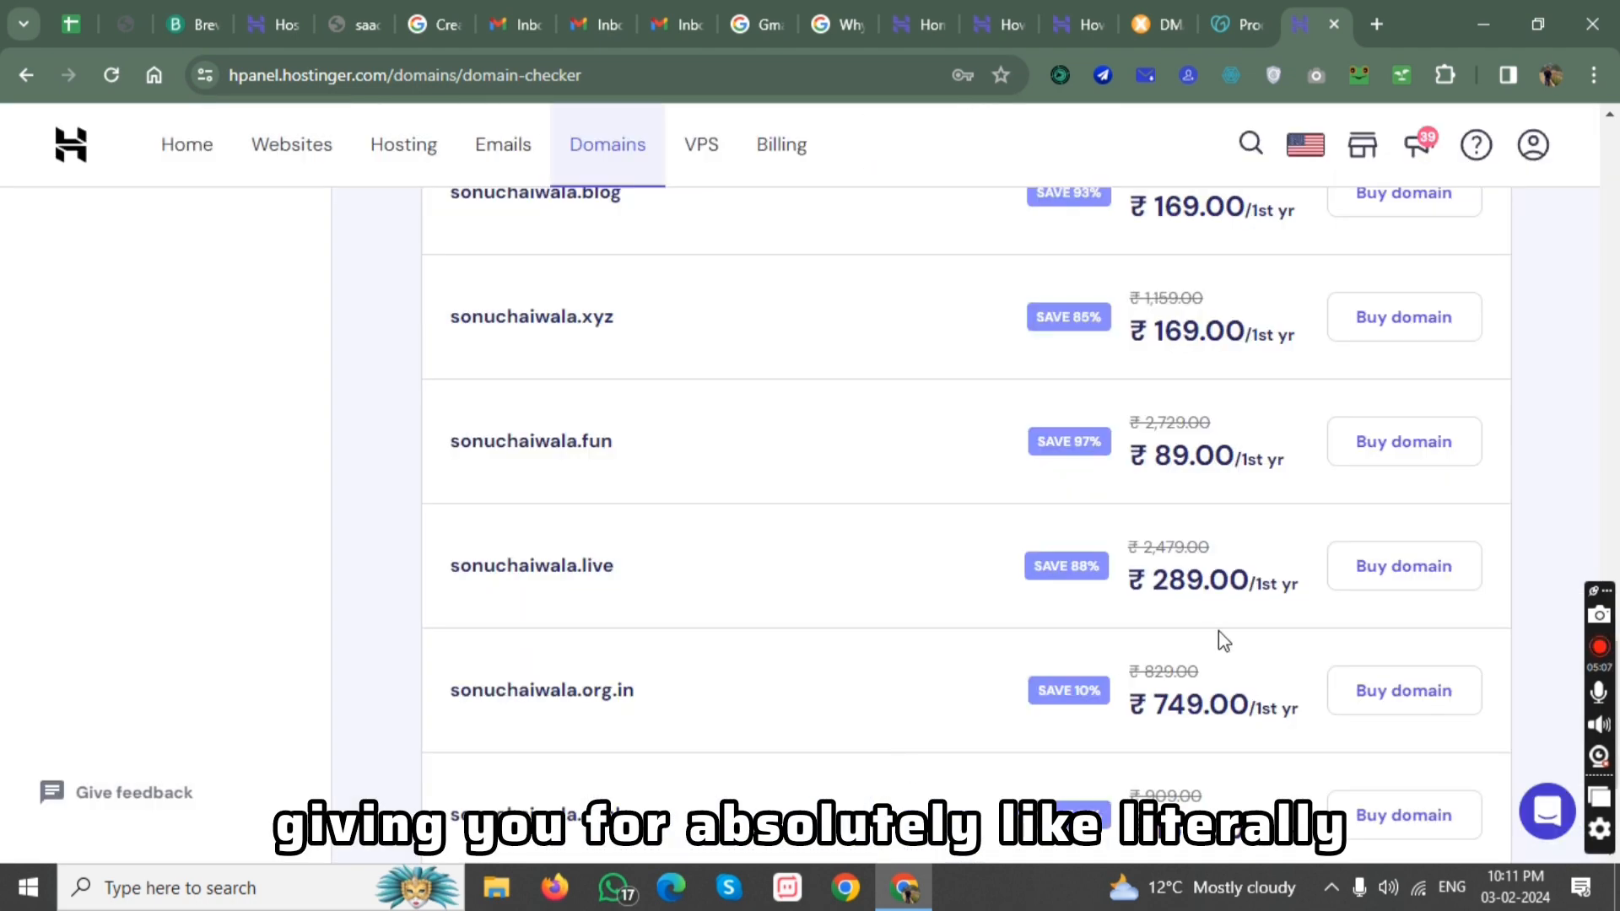
Highlight the first-year price of sonuchaiwala.fun again and return to the start of the domain search results.
drag(1142, 463, 1275, 481)
click(1450, 480)
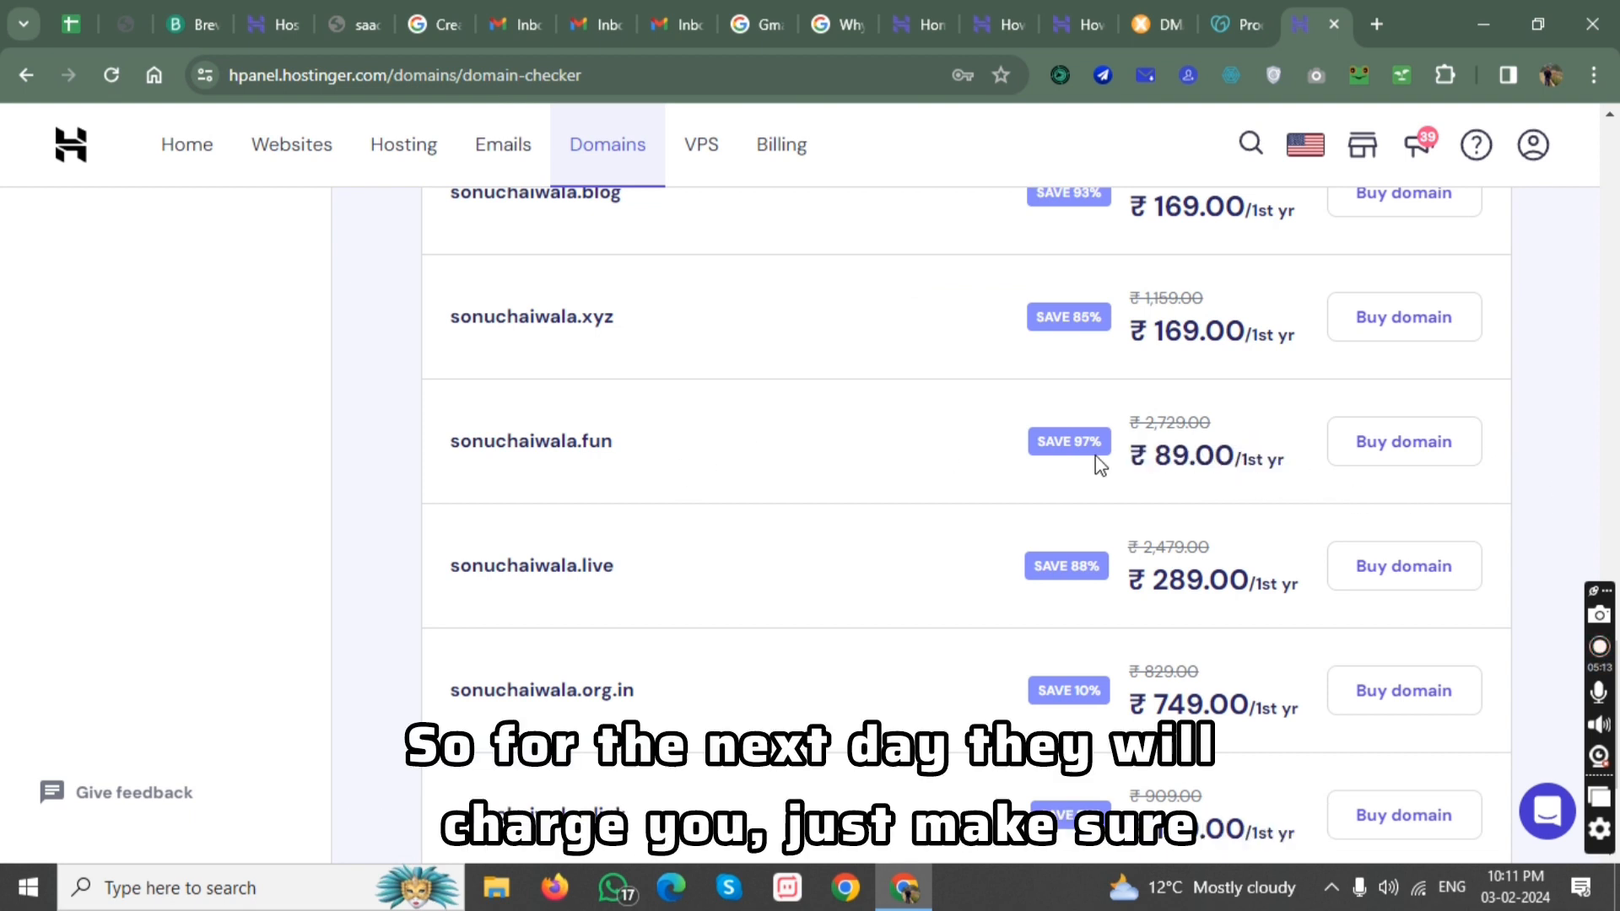
scroll(666, 391, up, 4)
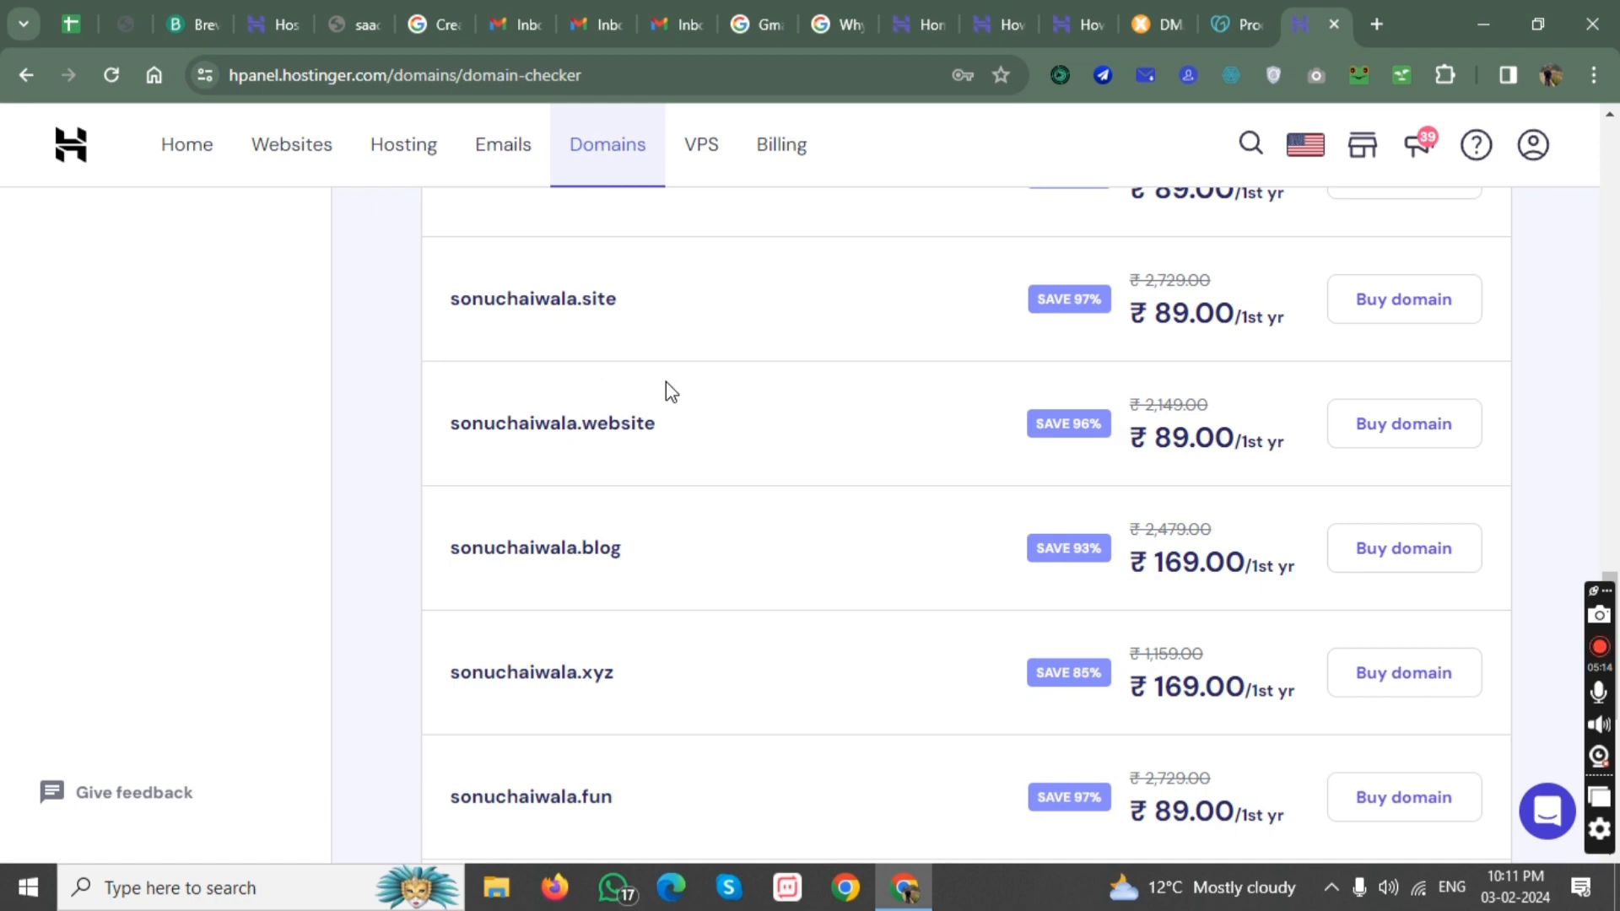
scroll(633, 344, up, 15)
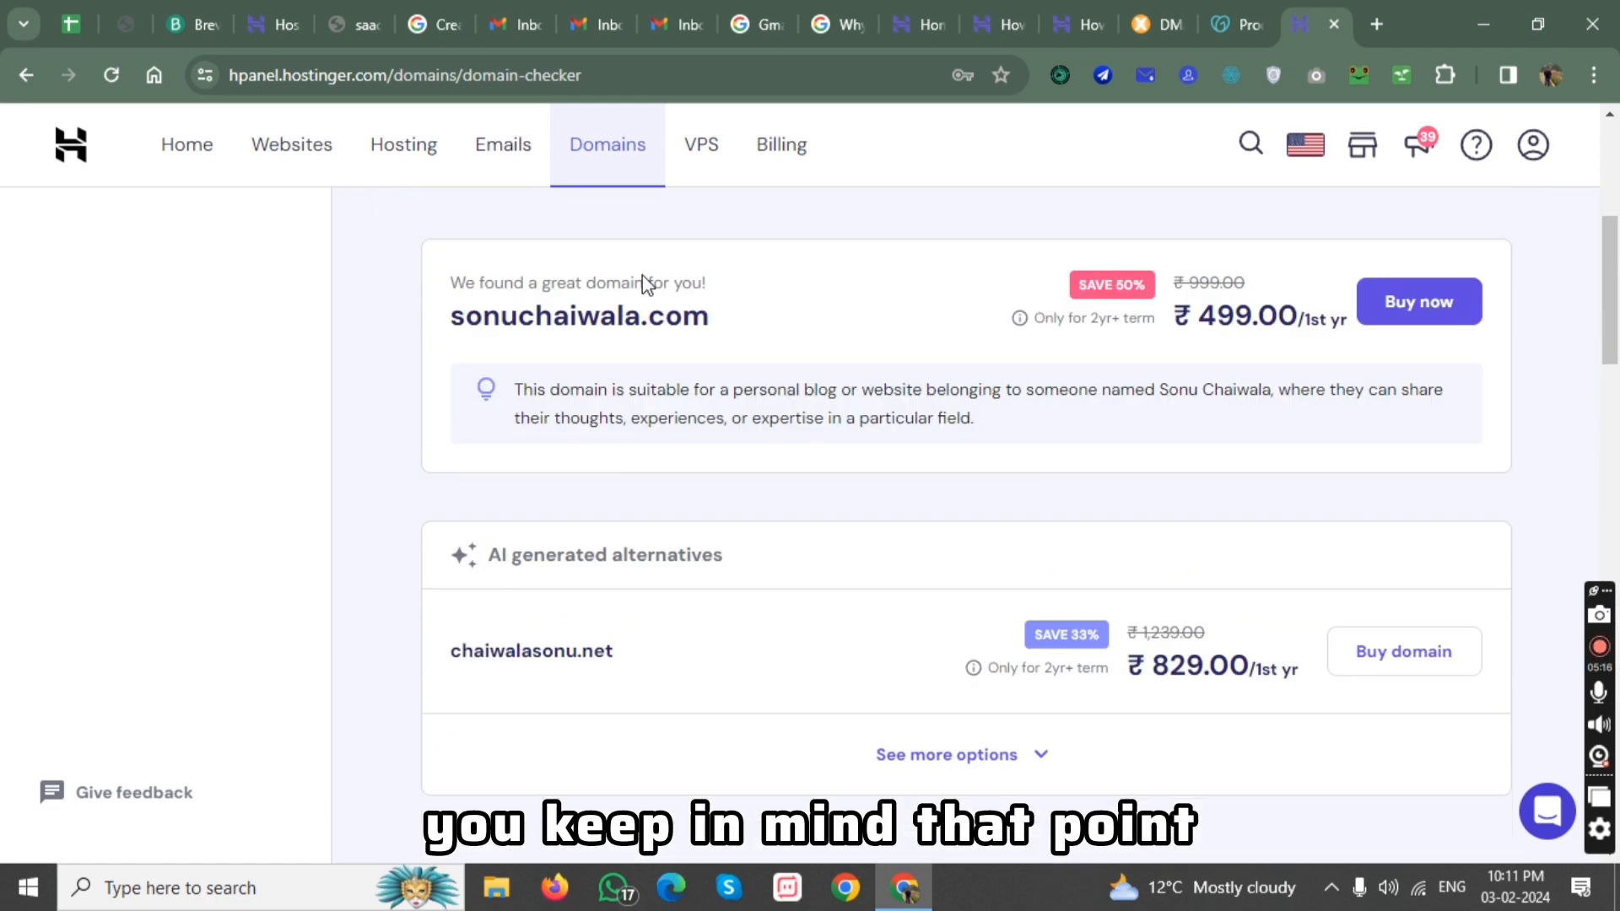
scroll(495, 202, up, 6)
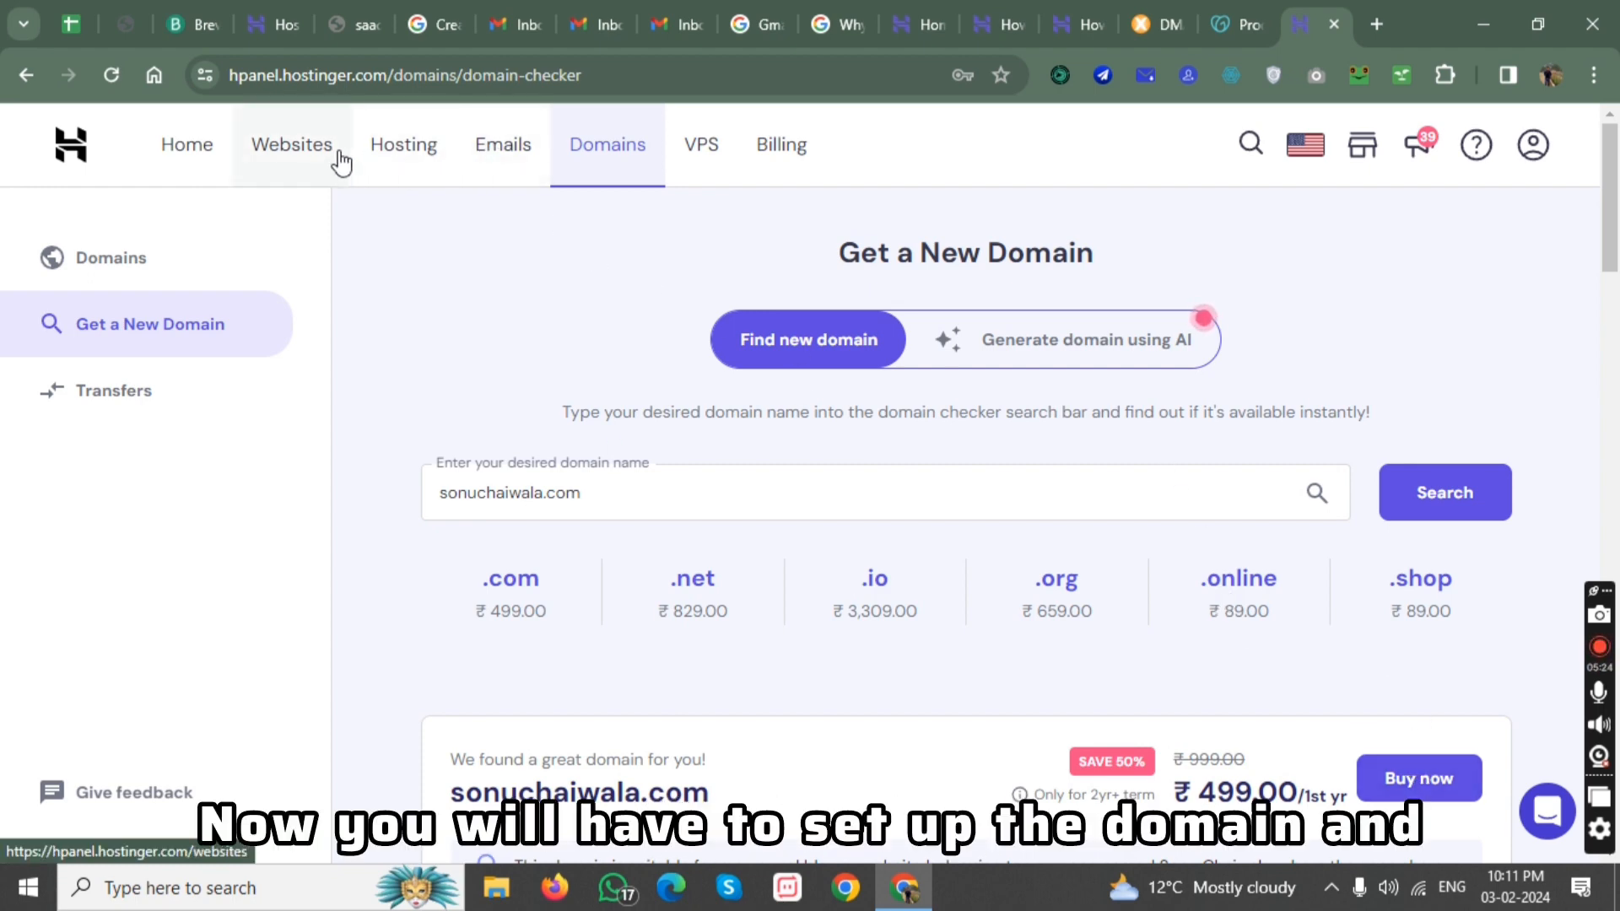
Start adding a website to the WordPress Starter hosting plan, declining the browser's offer to update the saved password.
click(390, 165)
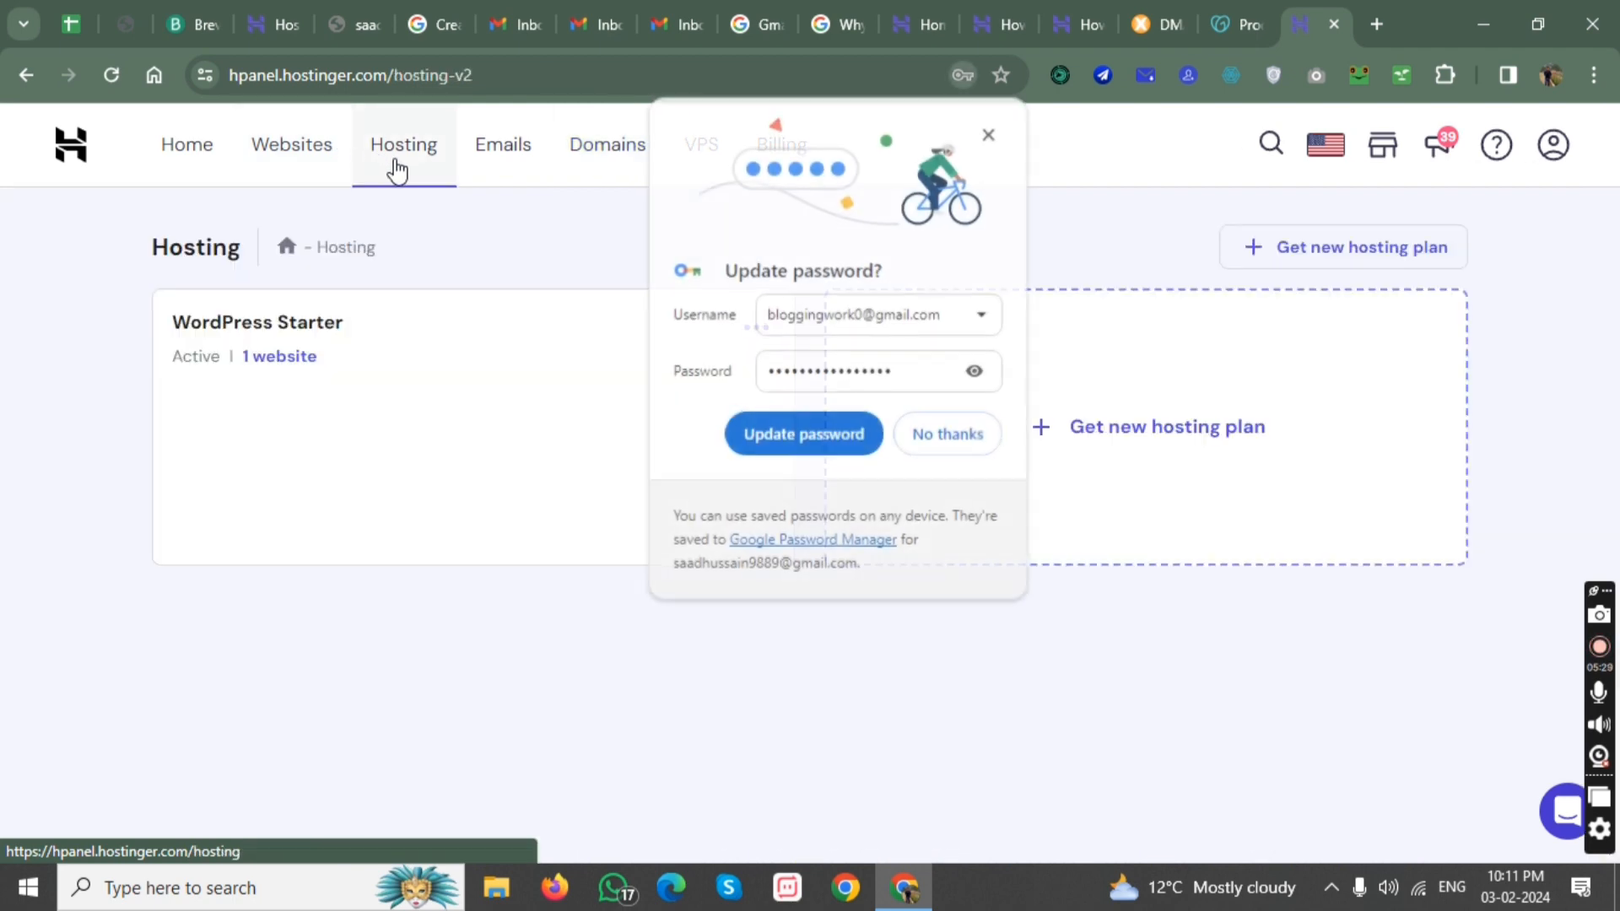
click(945, 436)
click(773, 331)
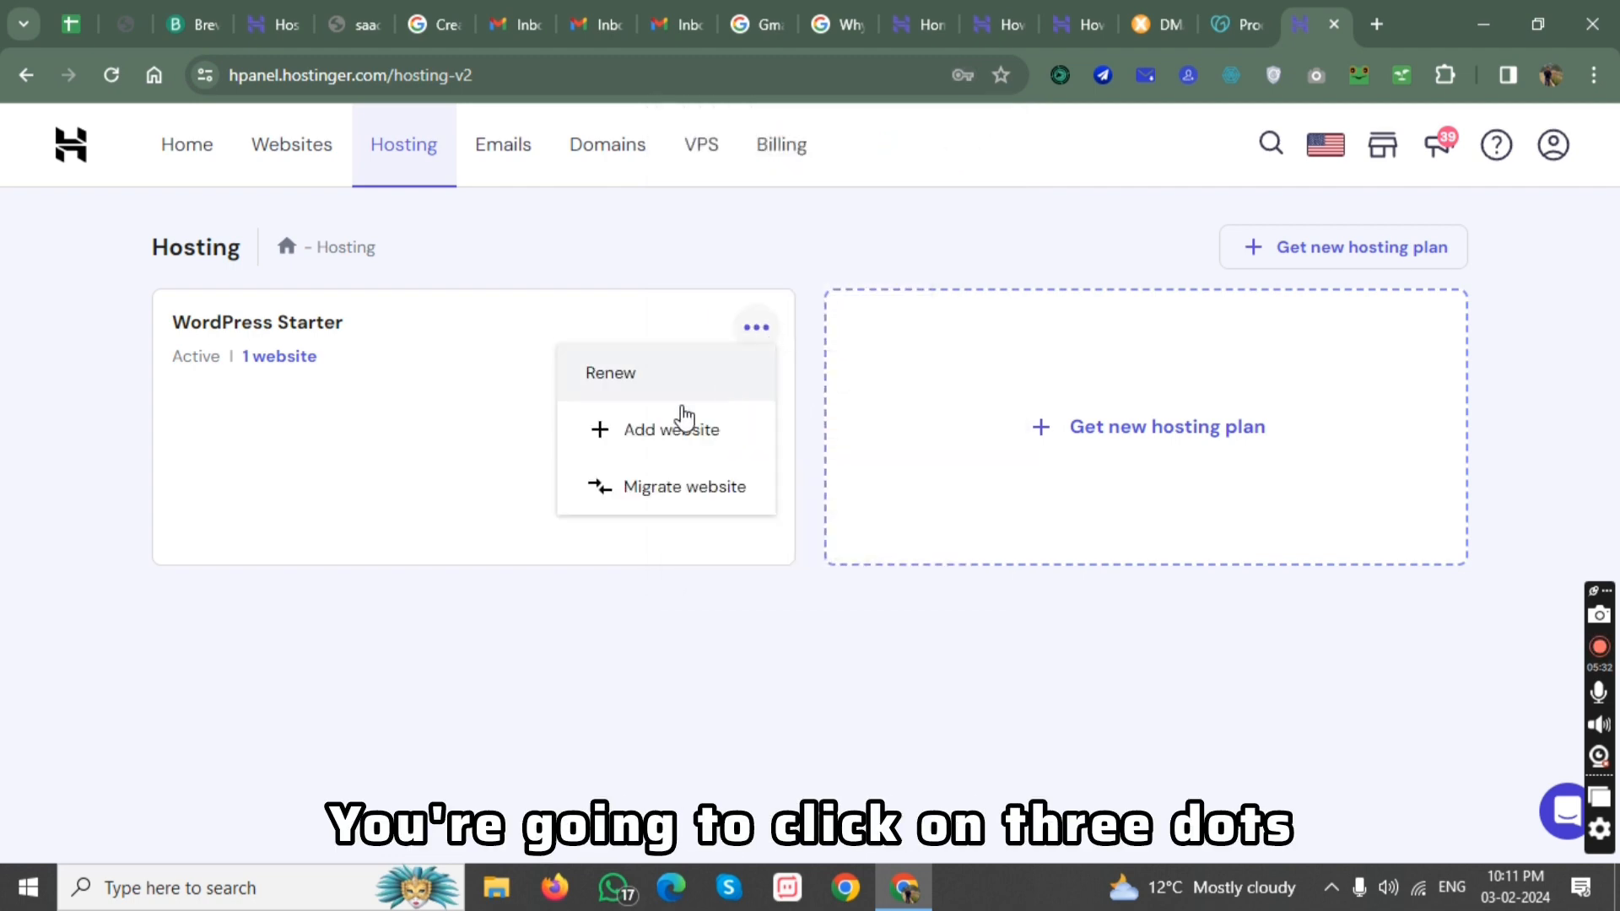
click(682, 430)
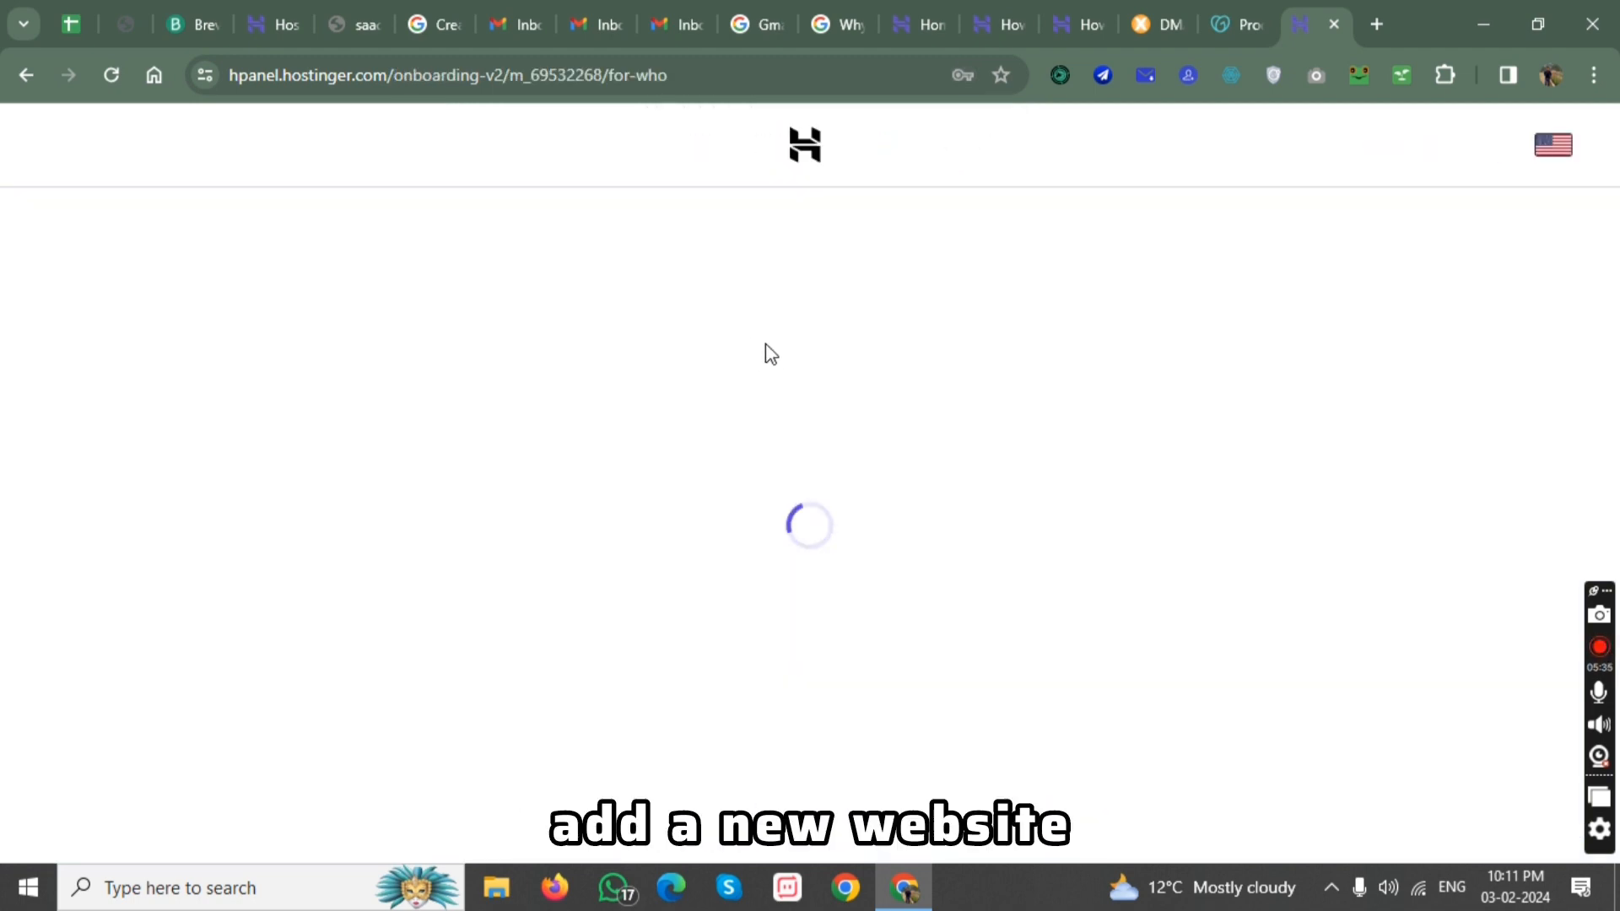
Compare the Hostinger Website Builder with WordPress, select WordPress as the platform, and accept the filled-in WordPress login details.
scroll(433, 564, down, 1)
scroll(431, 498, up, 1)
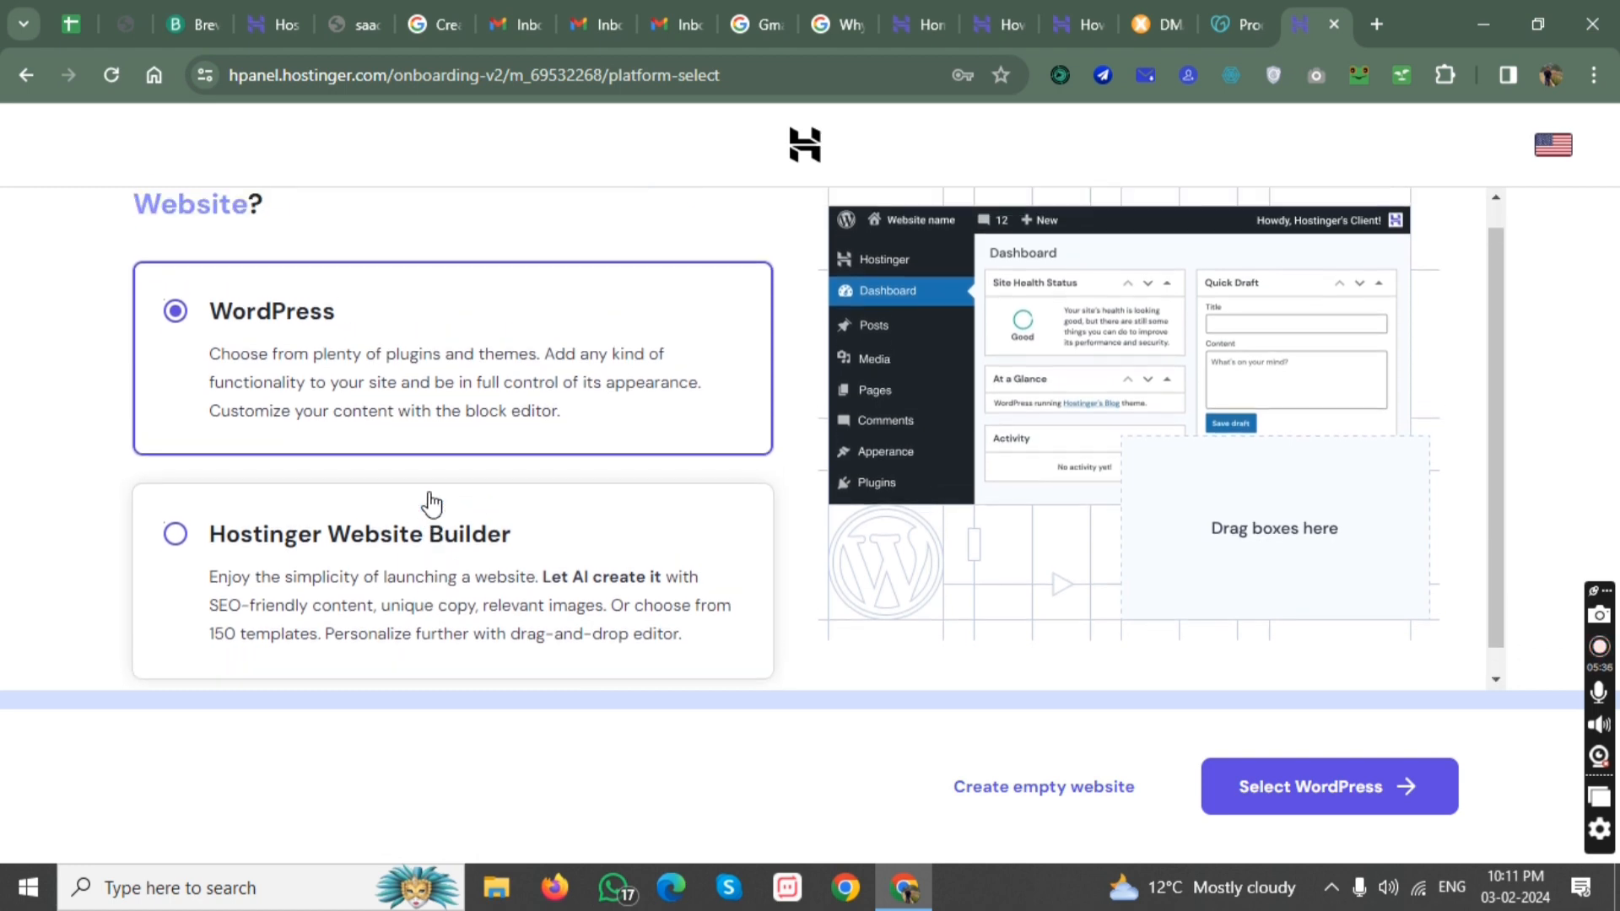
scroll(506, 430, down, 1)
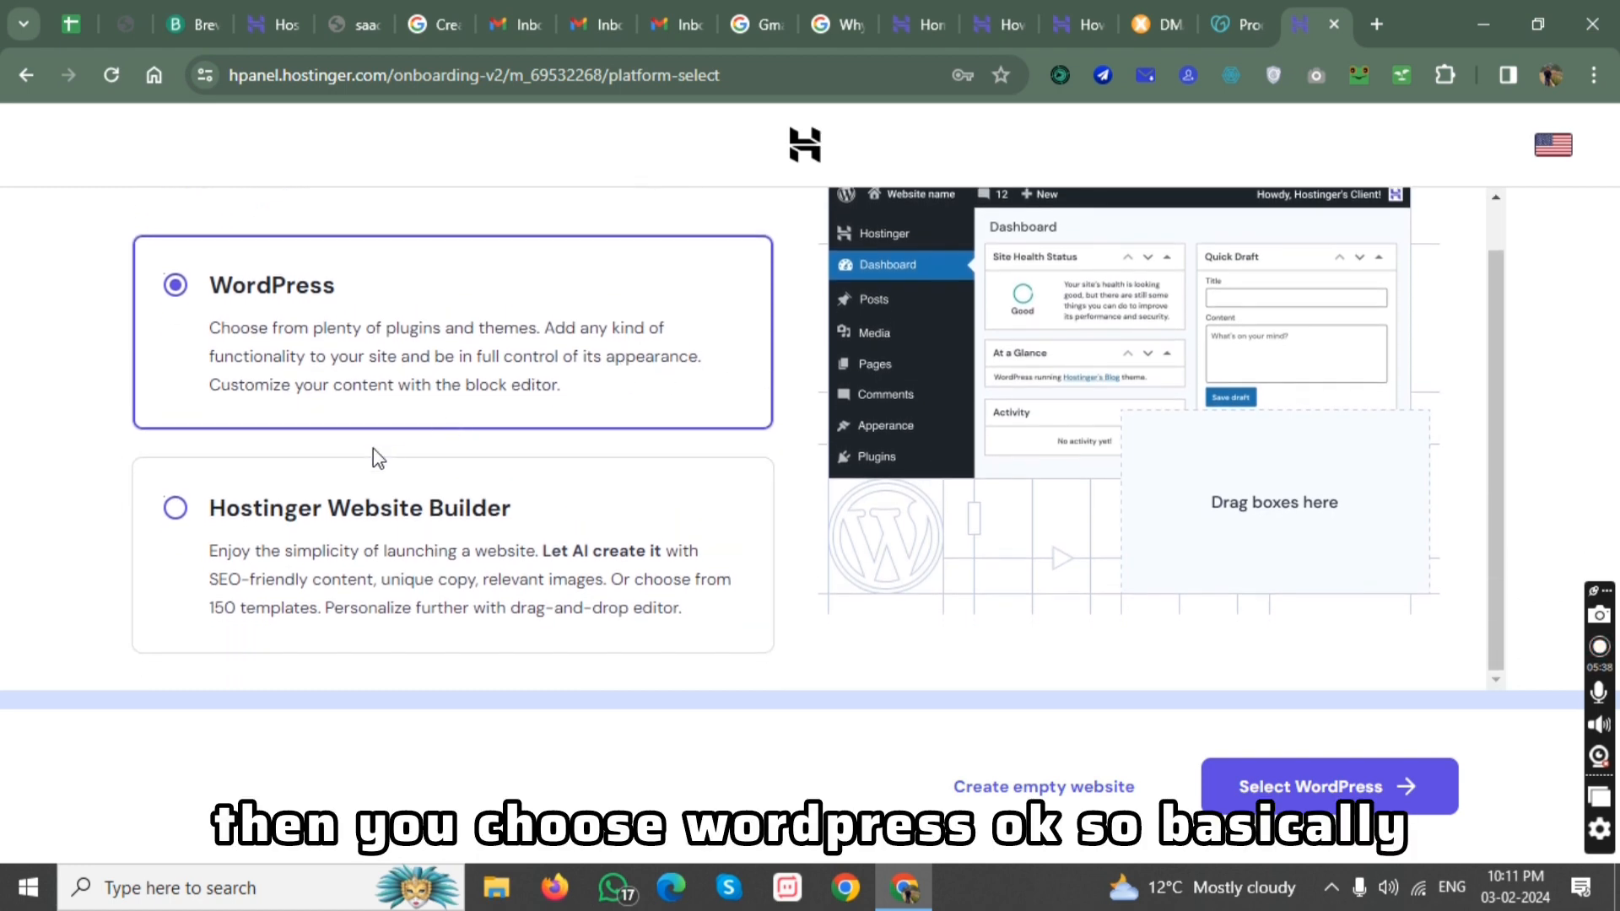
click(398, 516)
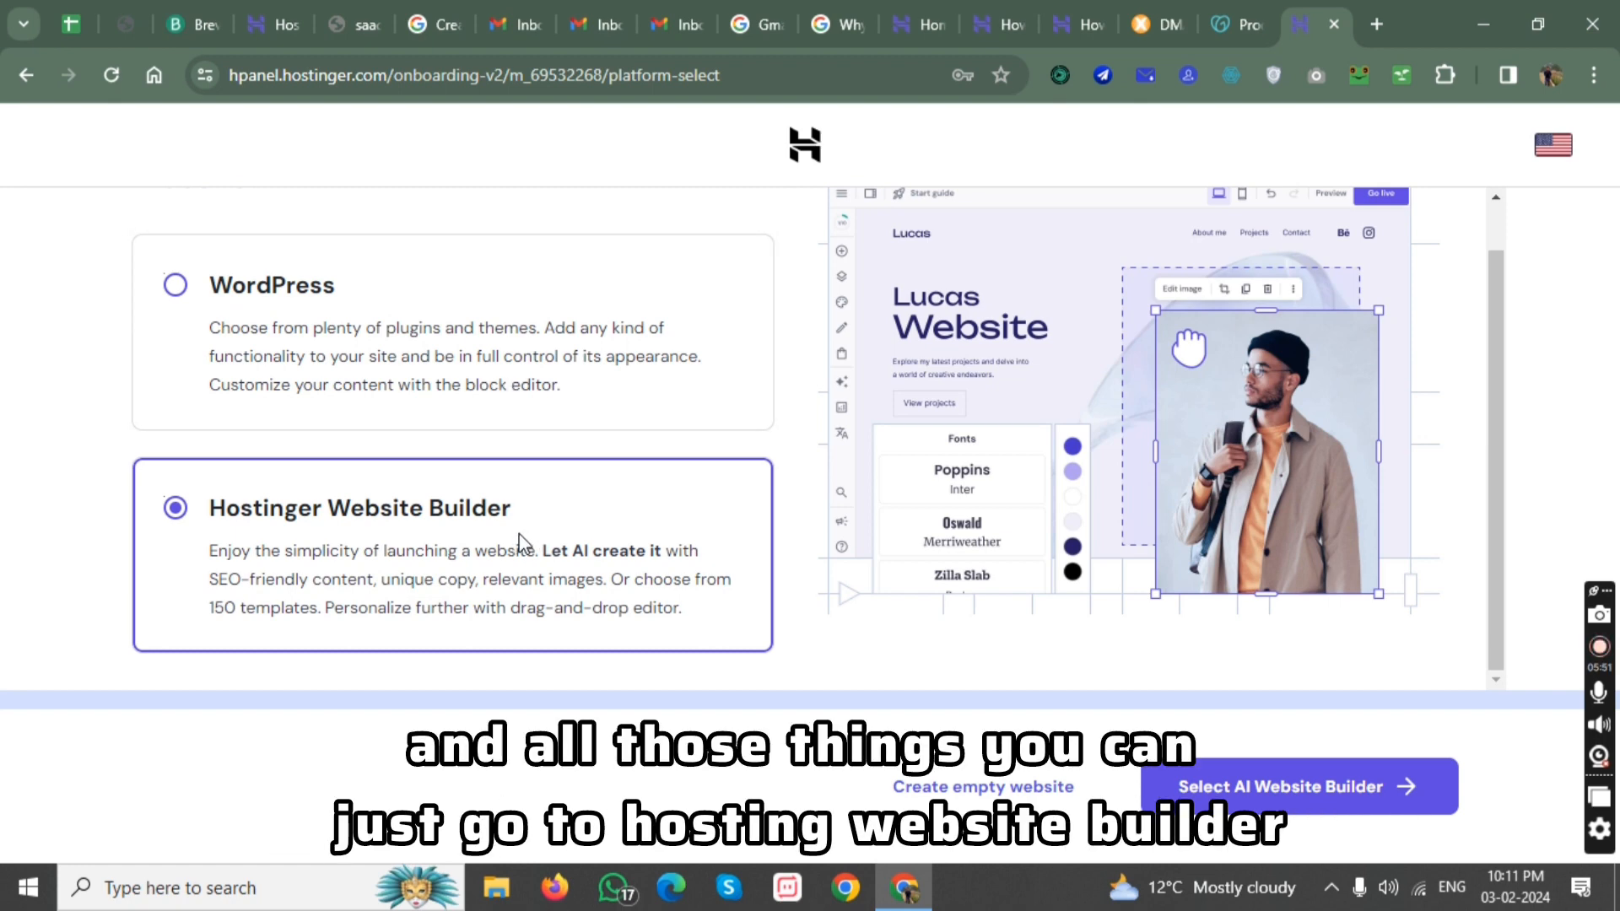
click(542, 390)
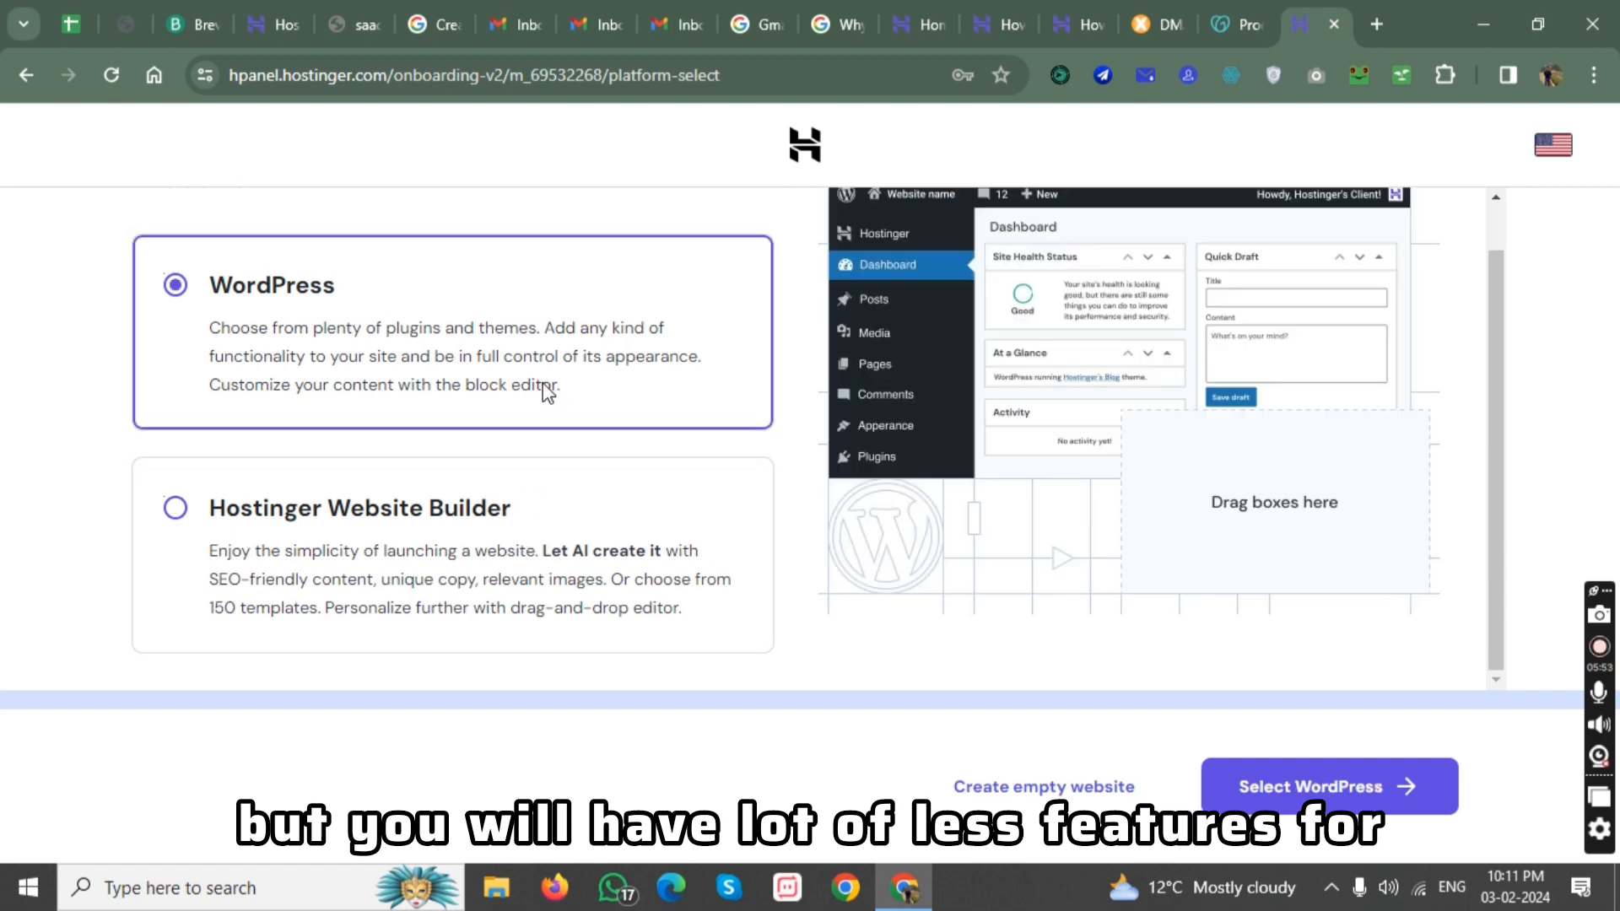
click(1286, 797)
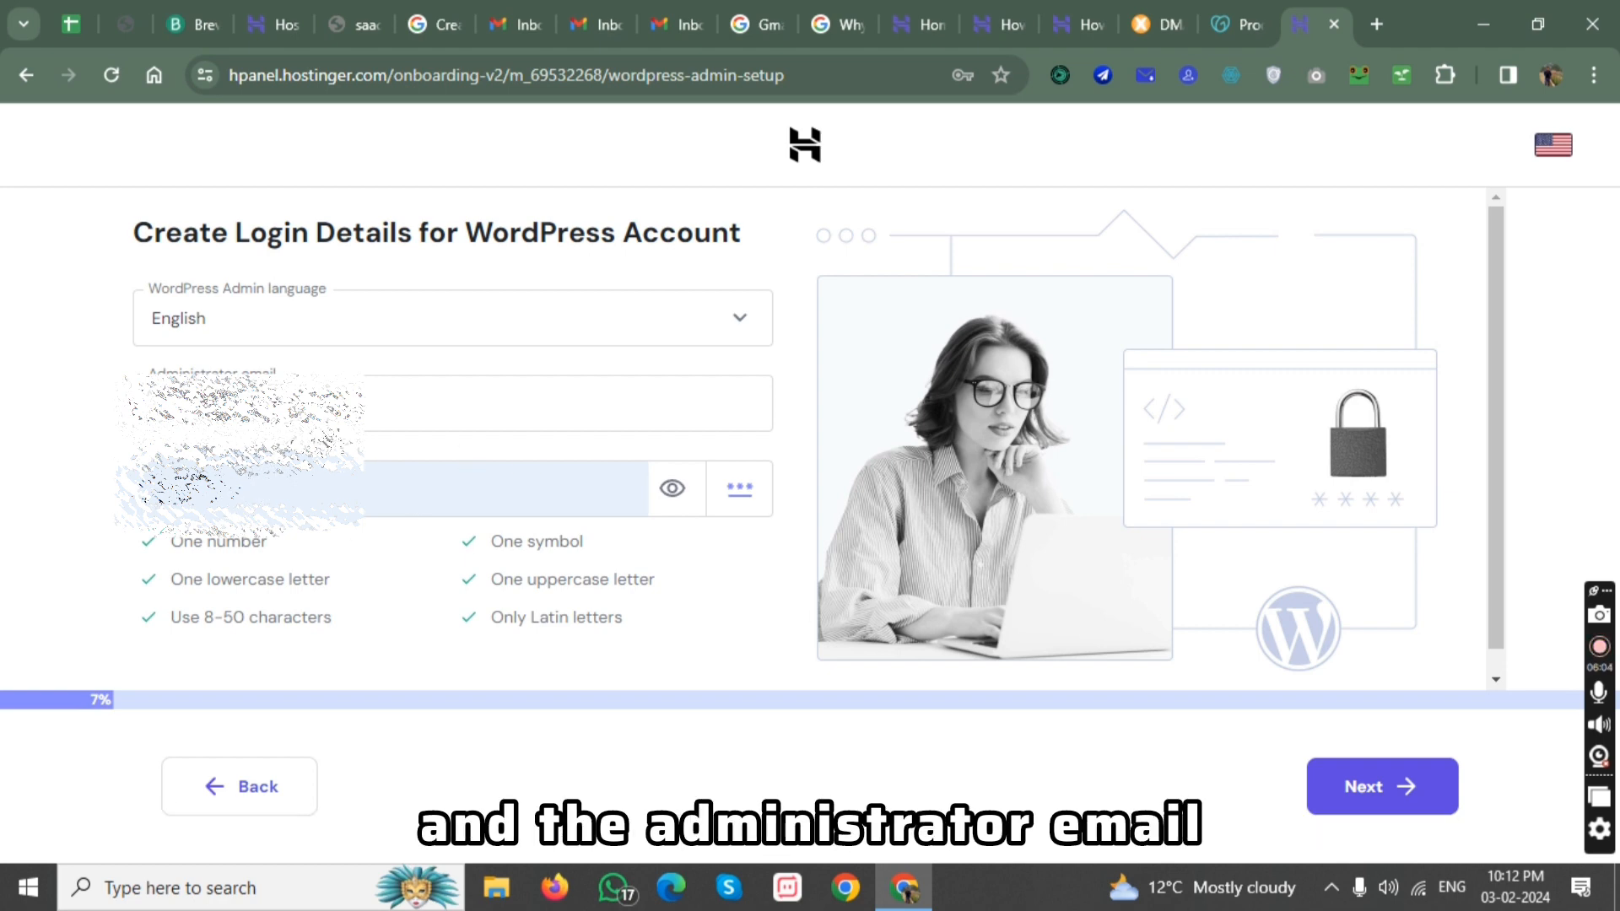
click(1351, 798)
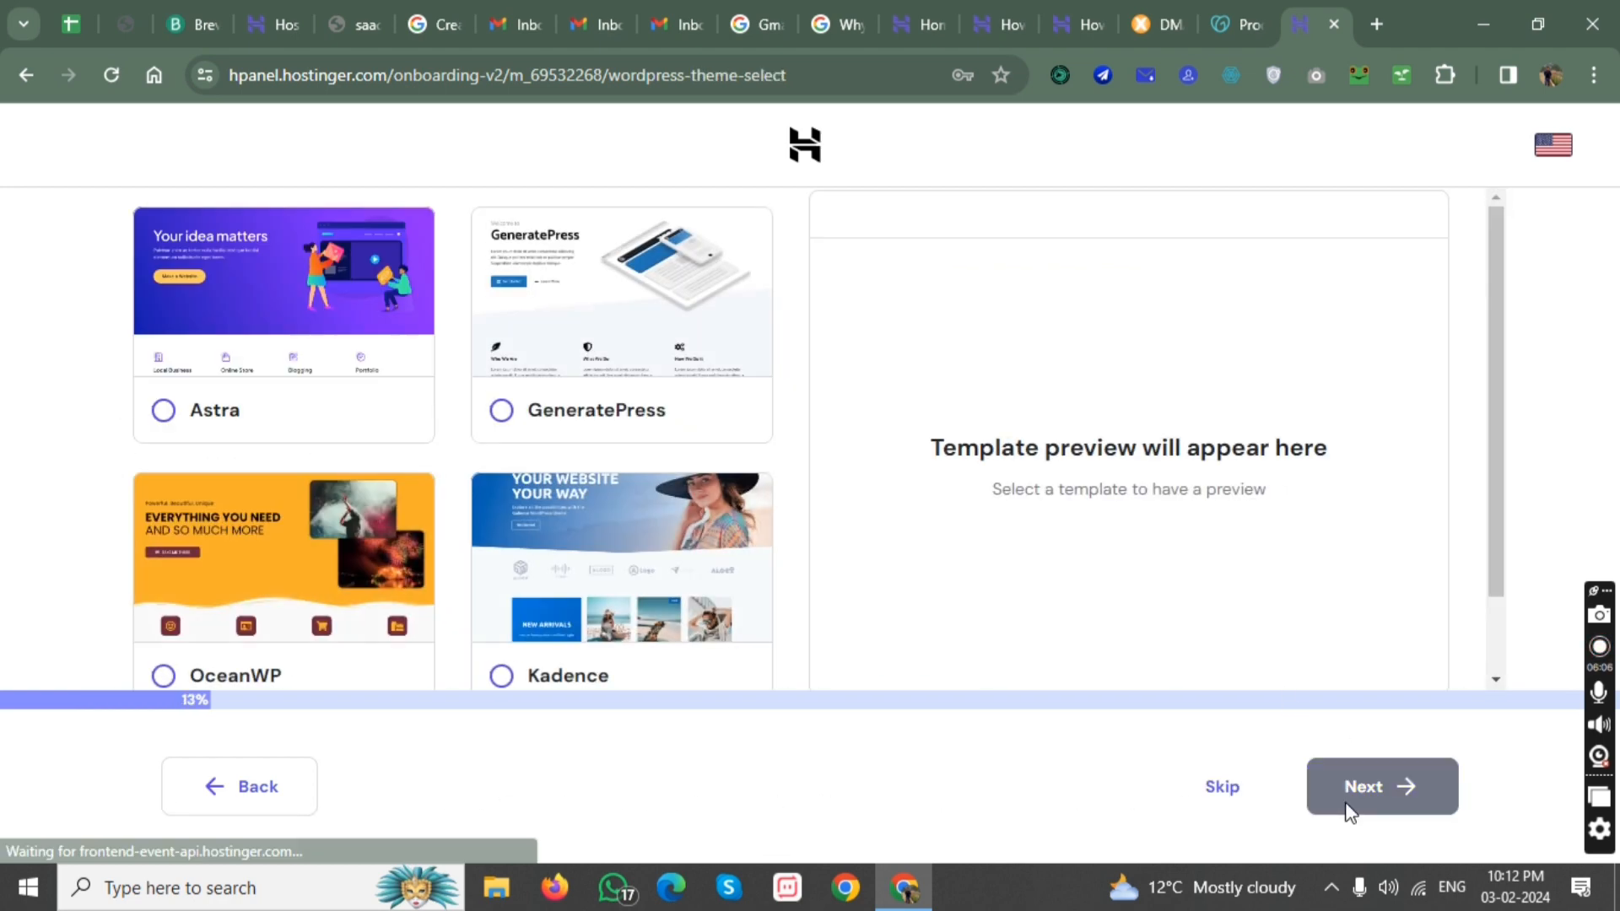
Preview the GeneratePress theme, choose Astra for the website instead, and skip the optional setup that follows.
click(540, 411)
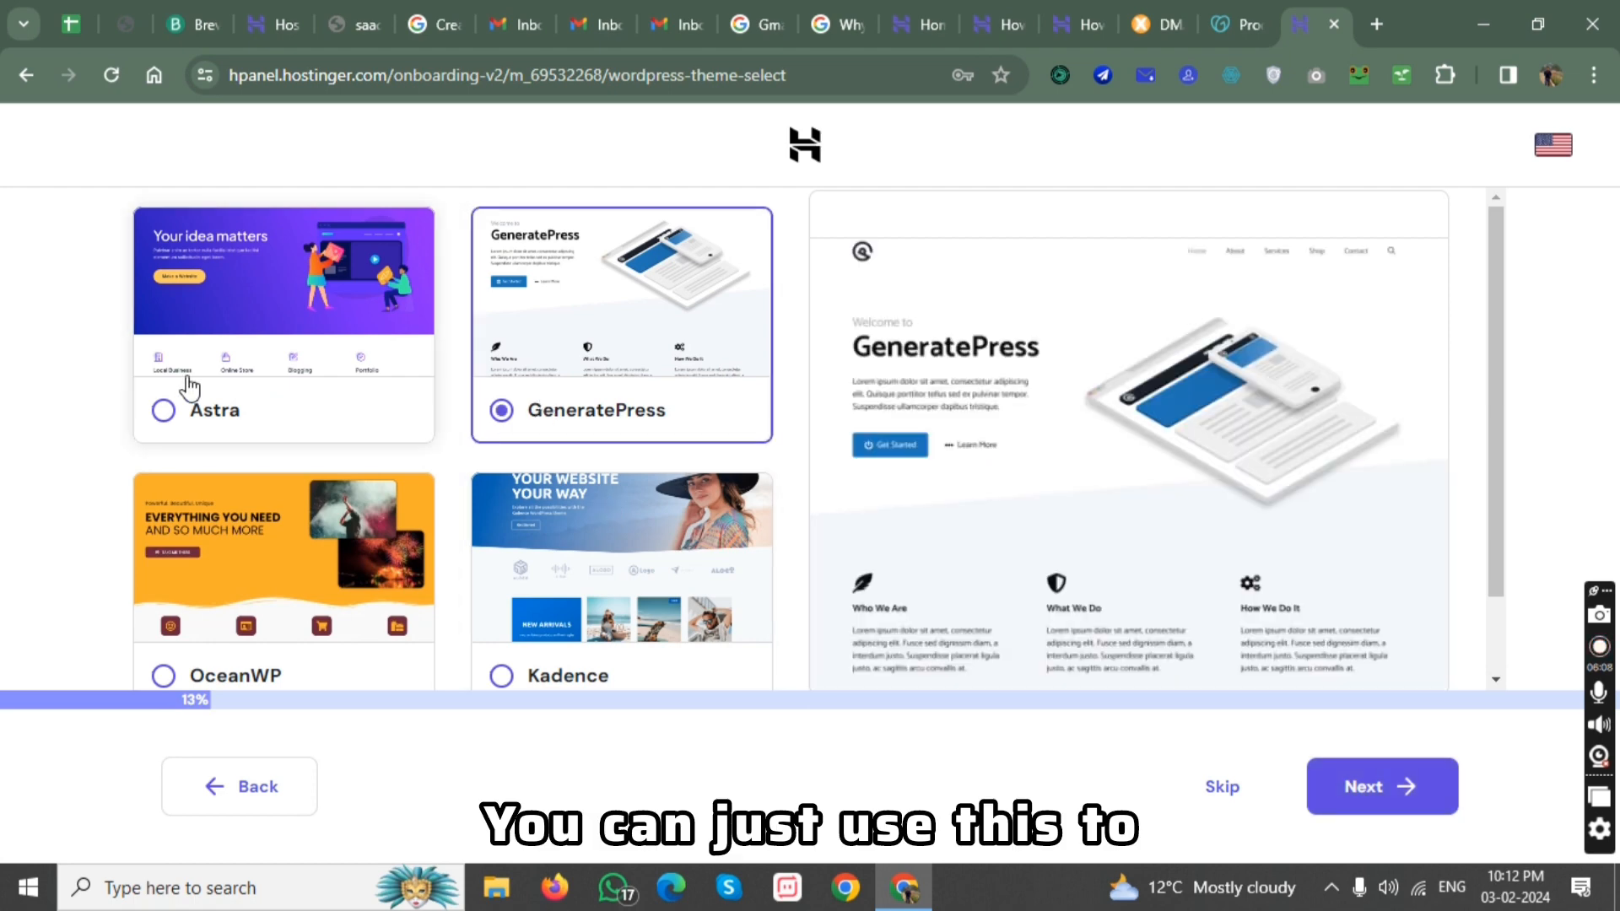
click(215, 413)
click(1387, 770)
click(1209, 788)
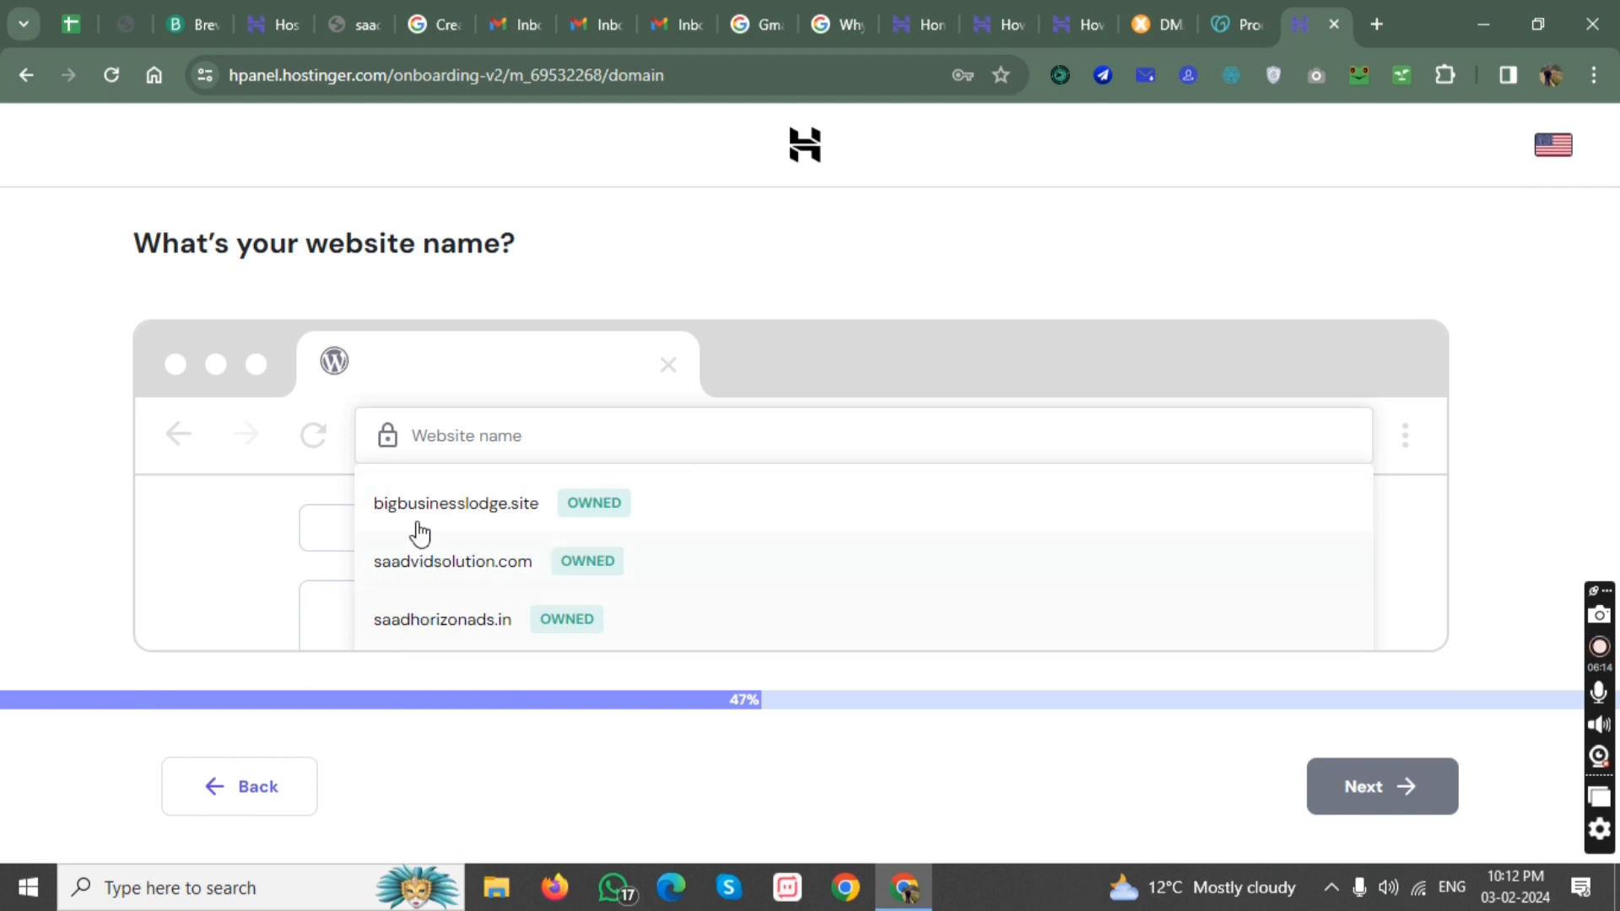
Assign the owned domain saadvidsolution.com to the website and finish the setup with India as the target audience country.
click(429, 567)
click(1431, 811)
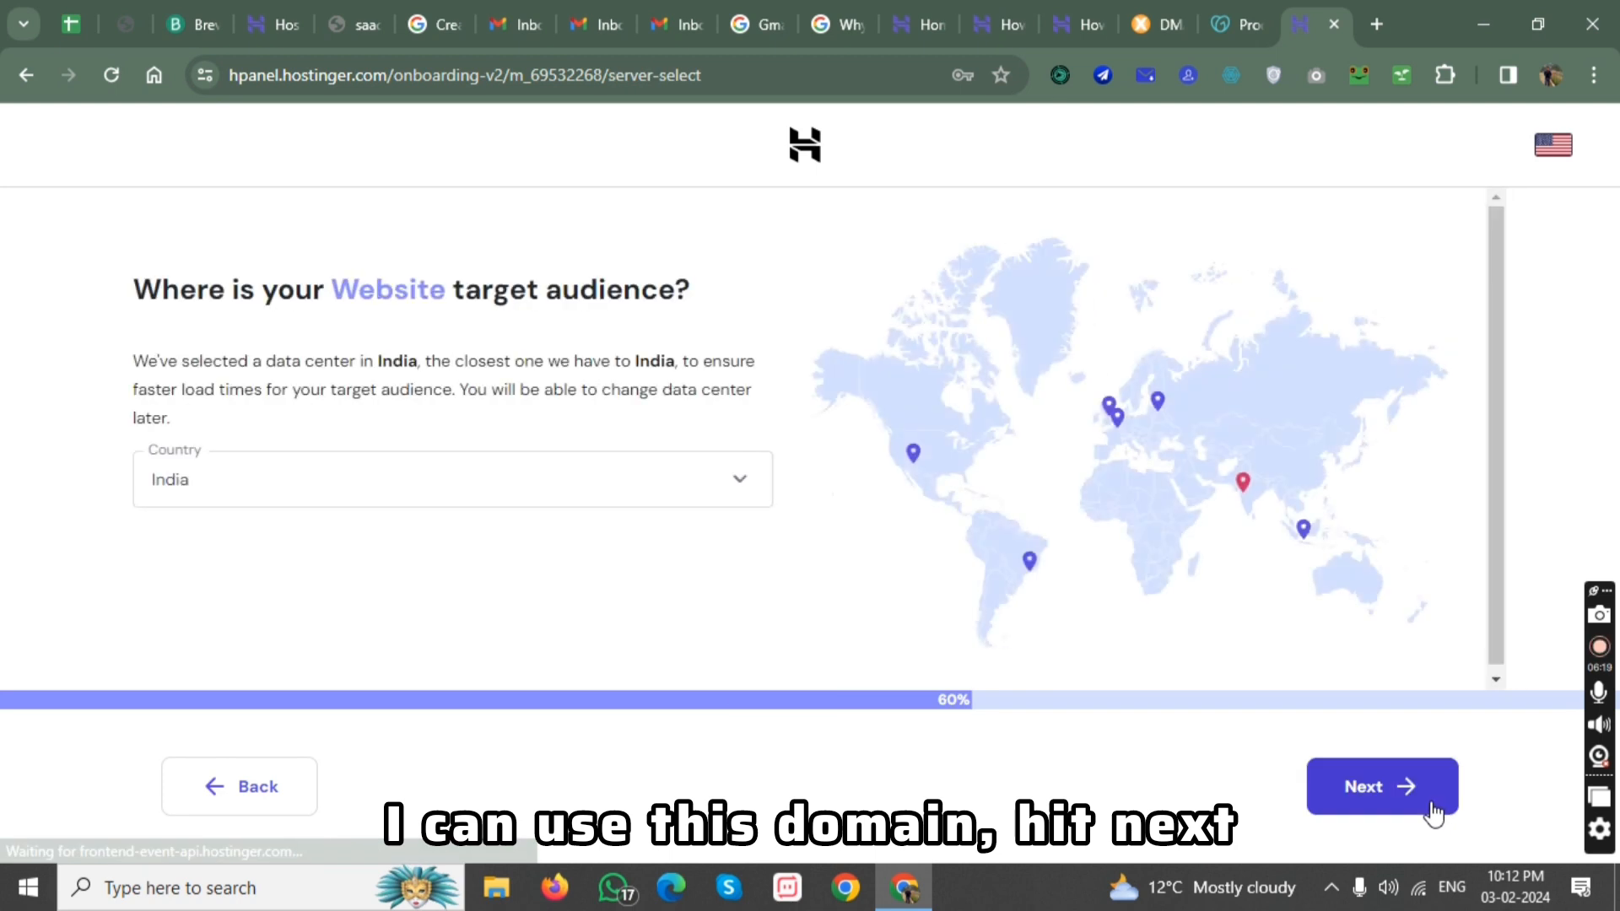
click(726, 487)
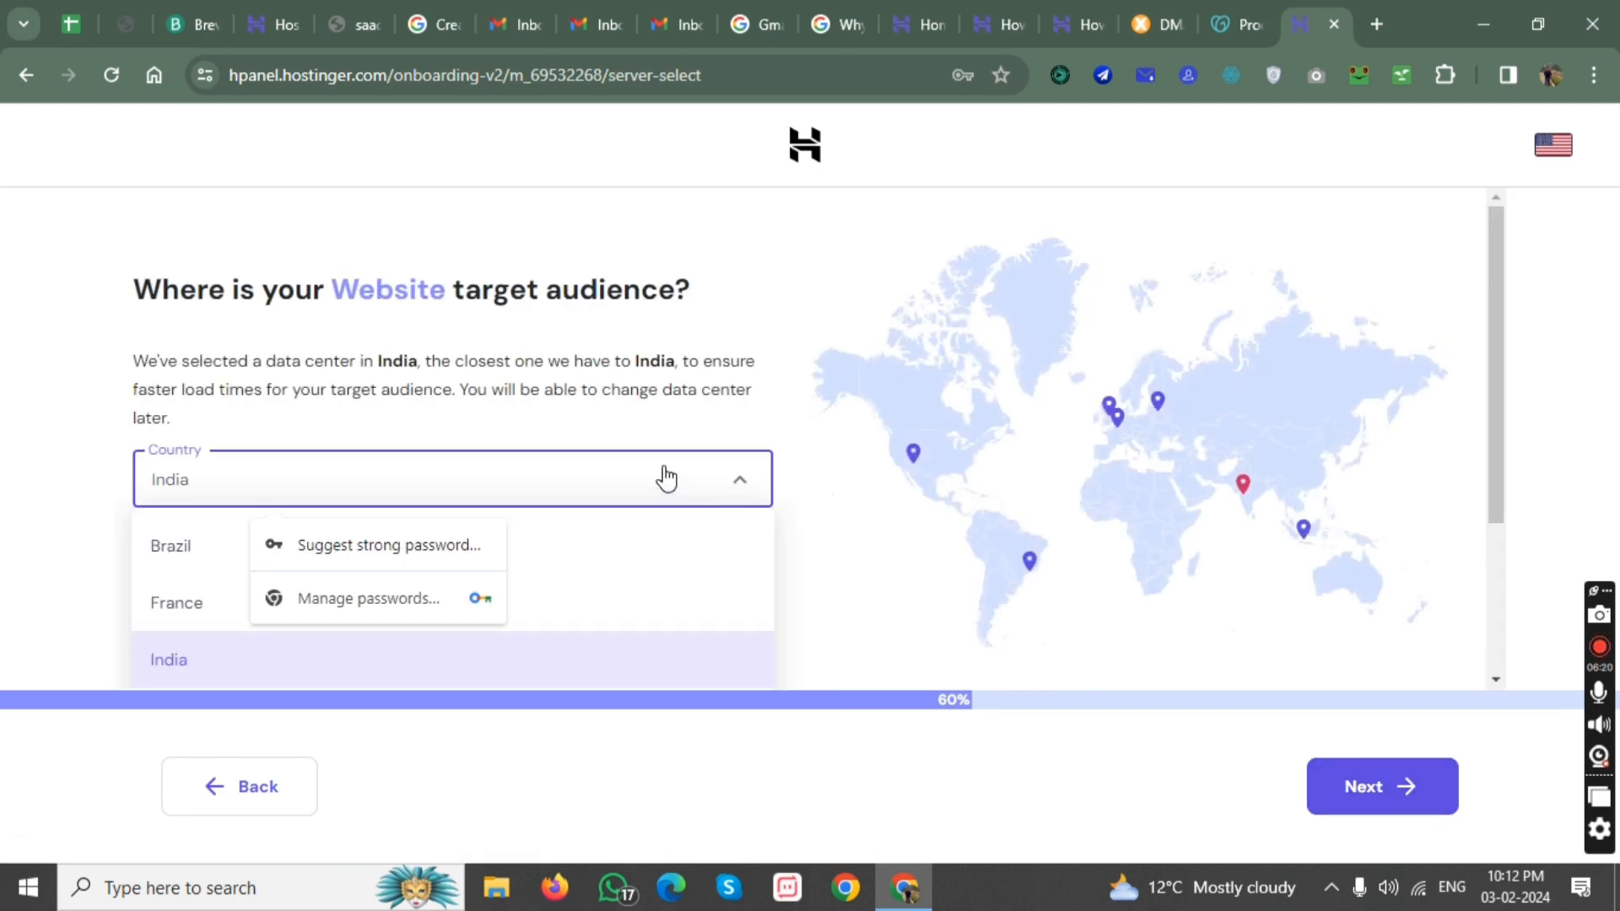
scroll(195, 582, down, 3)
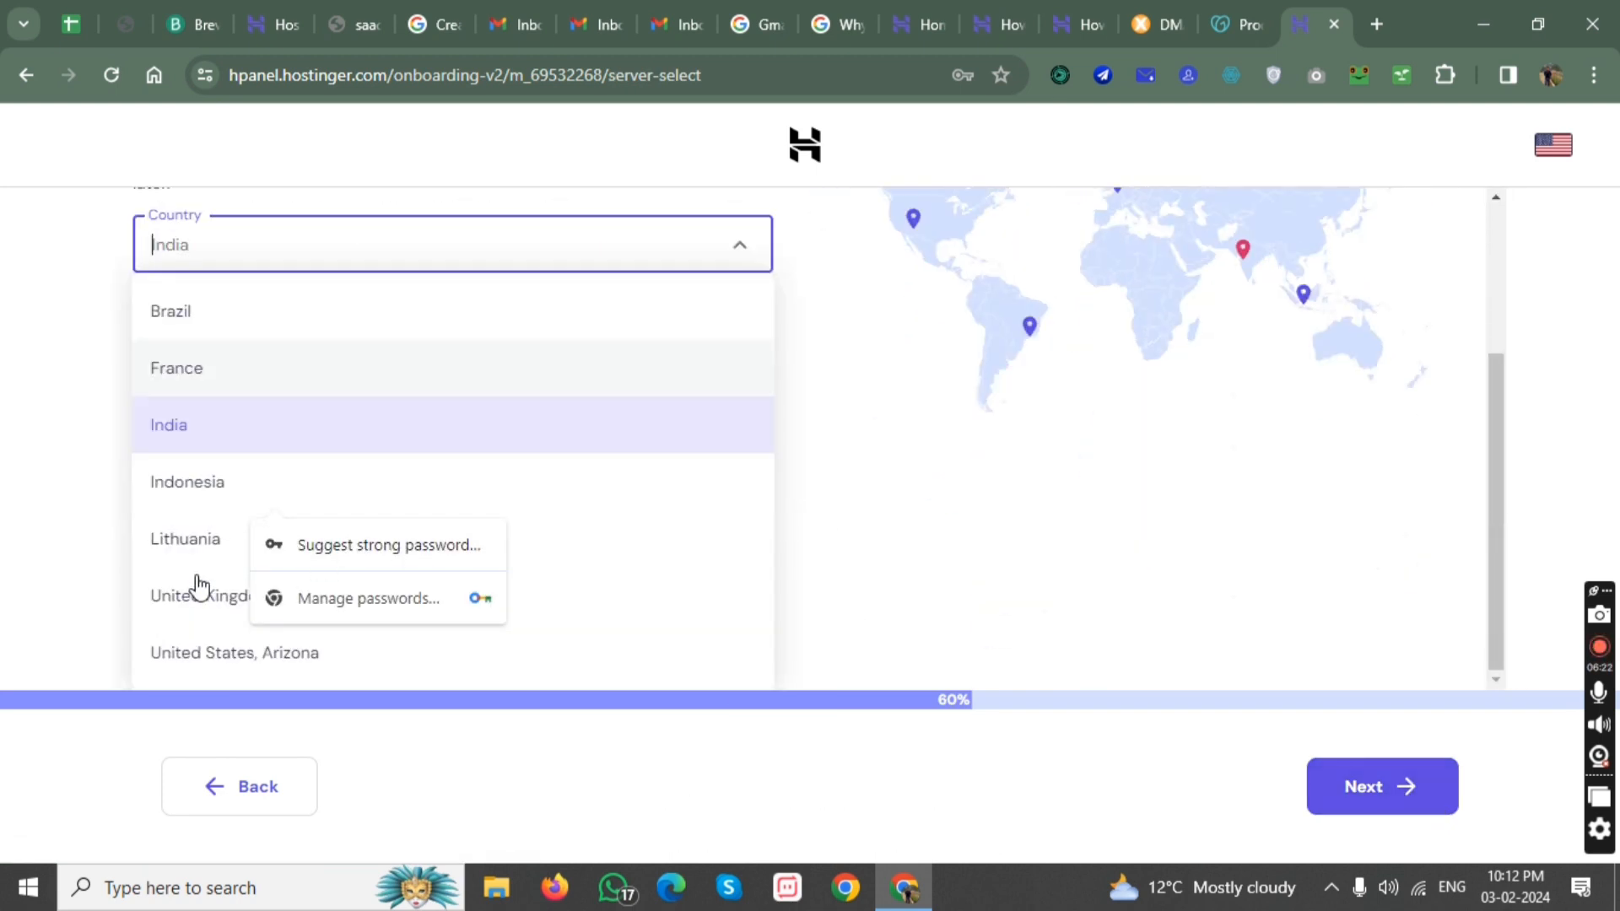
click(958, 422)
click(1409, 781)
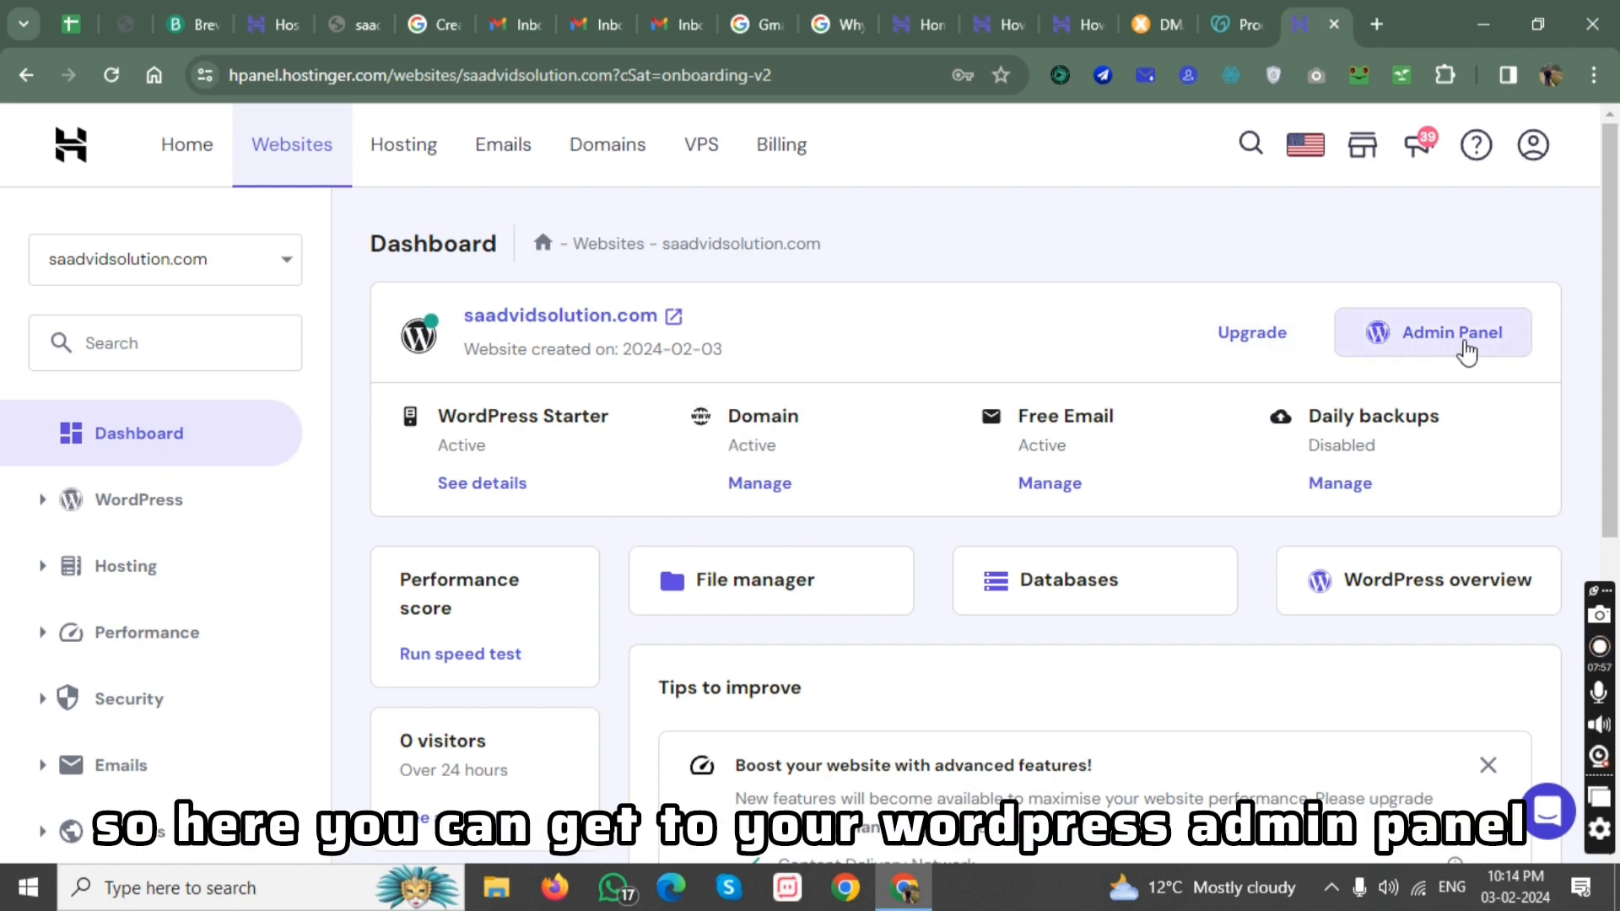
Look through the saadvidsolution.com dashboard and expand its Domains and Hosting sections to view their options.
scroll(778, 542, down, 2)
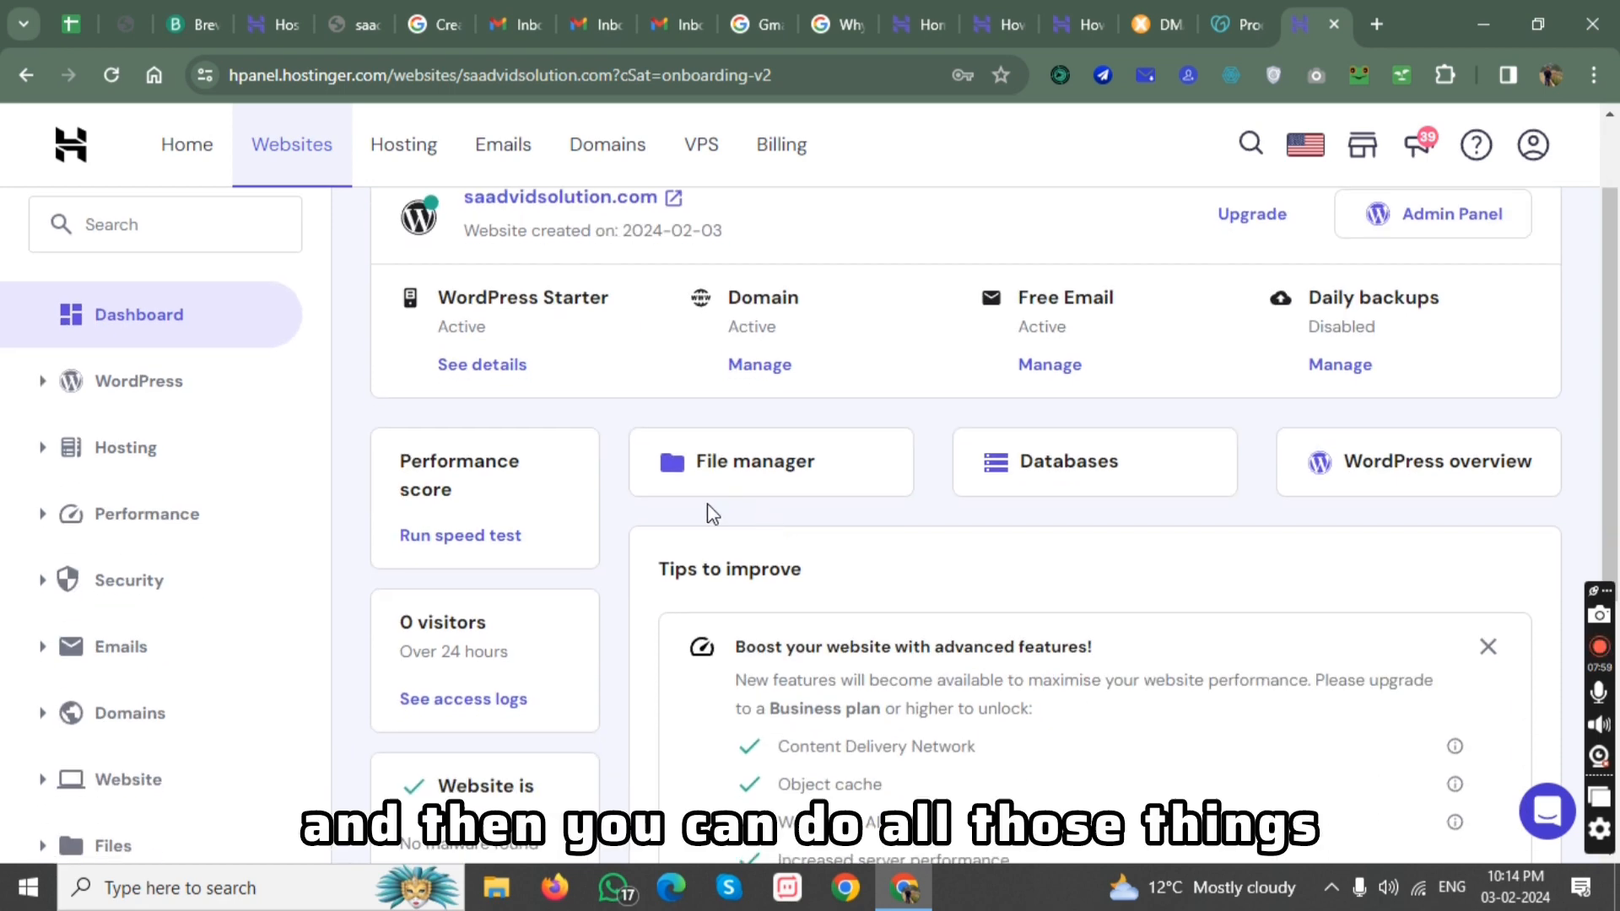
scroll(732, 487, down, 2)
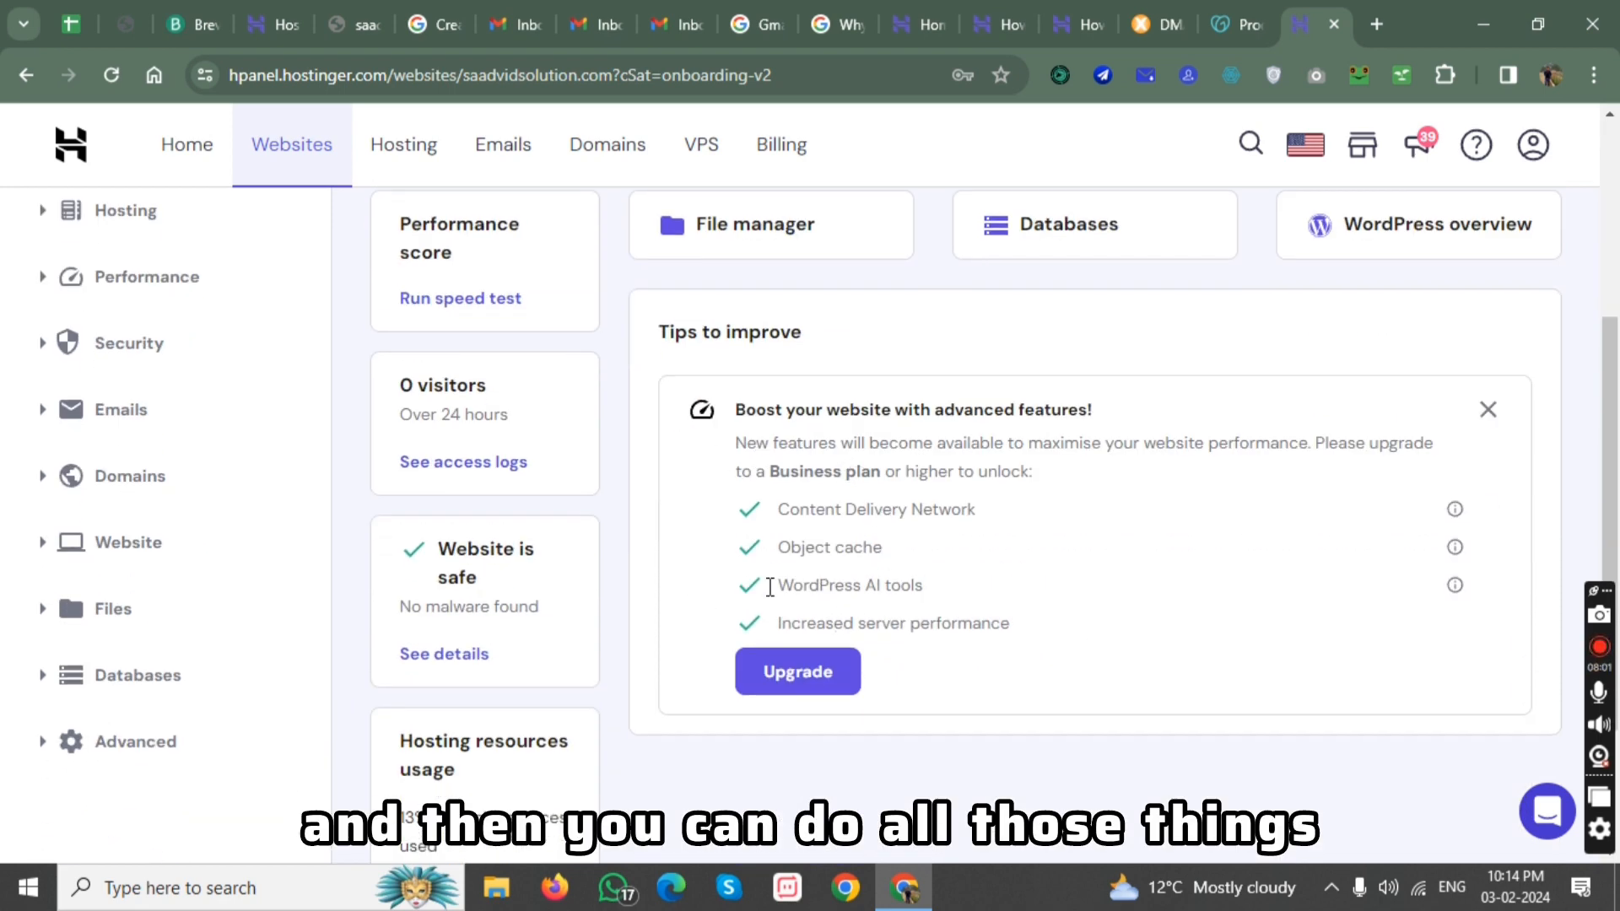
click(144, 490)
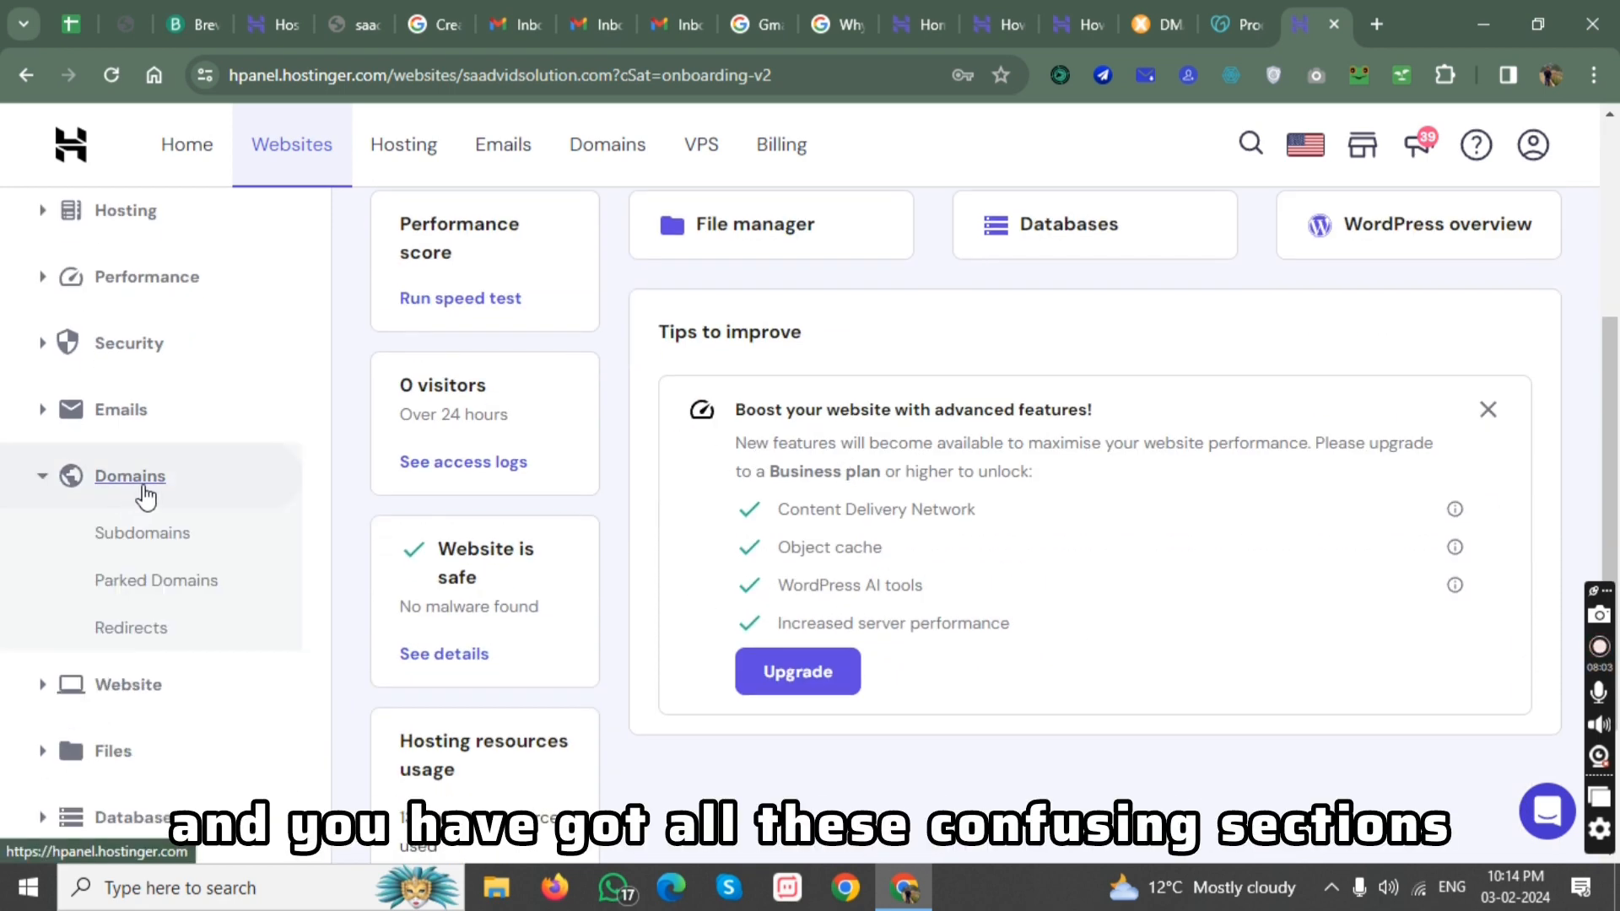
scroll(206, 499, up, 4)
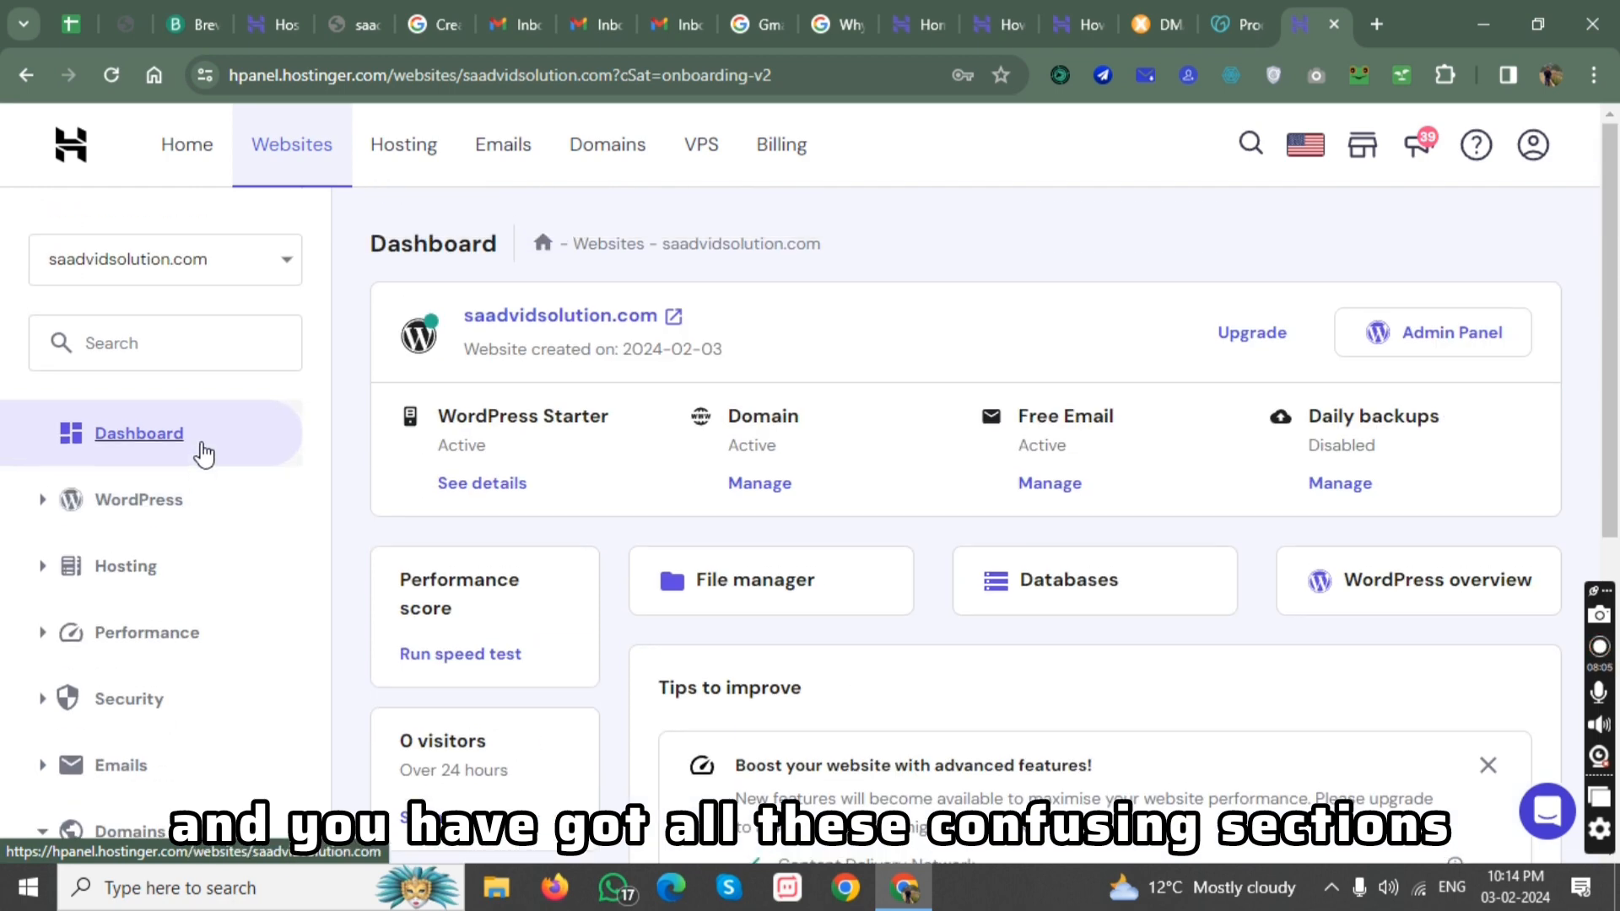
click(193, 572)
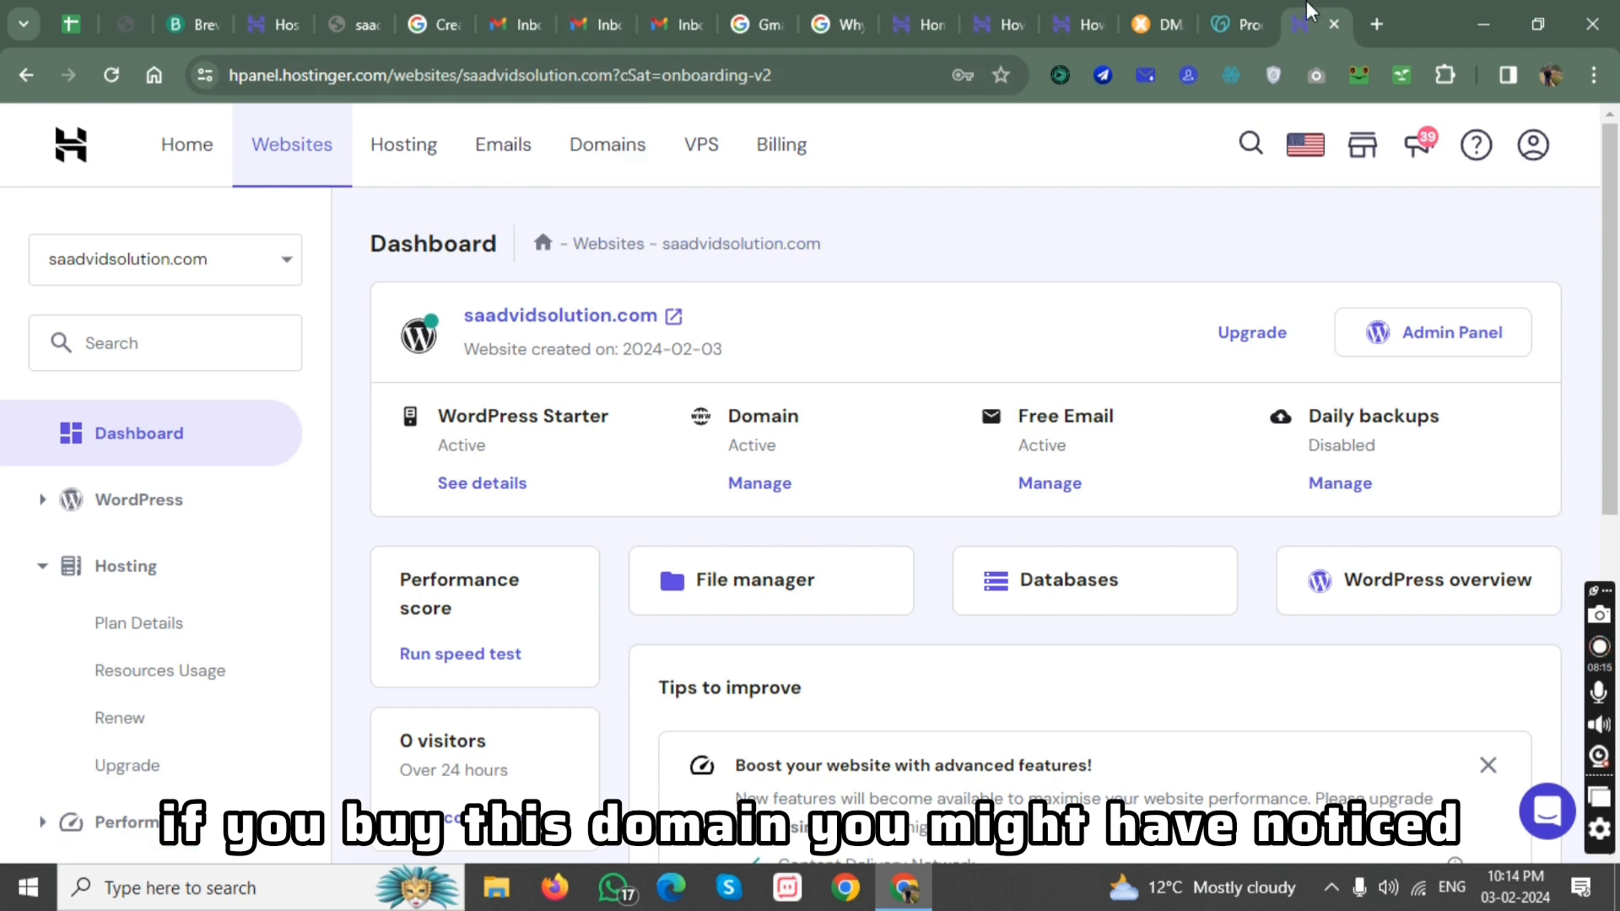
Review the Single plan on Hostinger's web hosting page, highlighting its 1 Email Account and 1 Website features.
click(1070, 12)
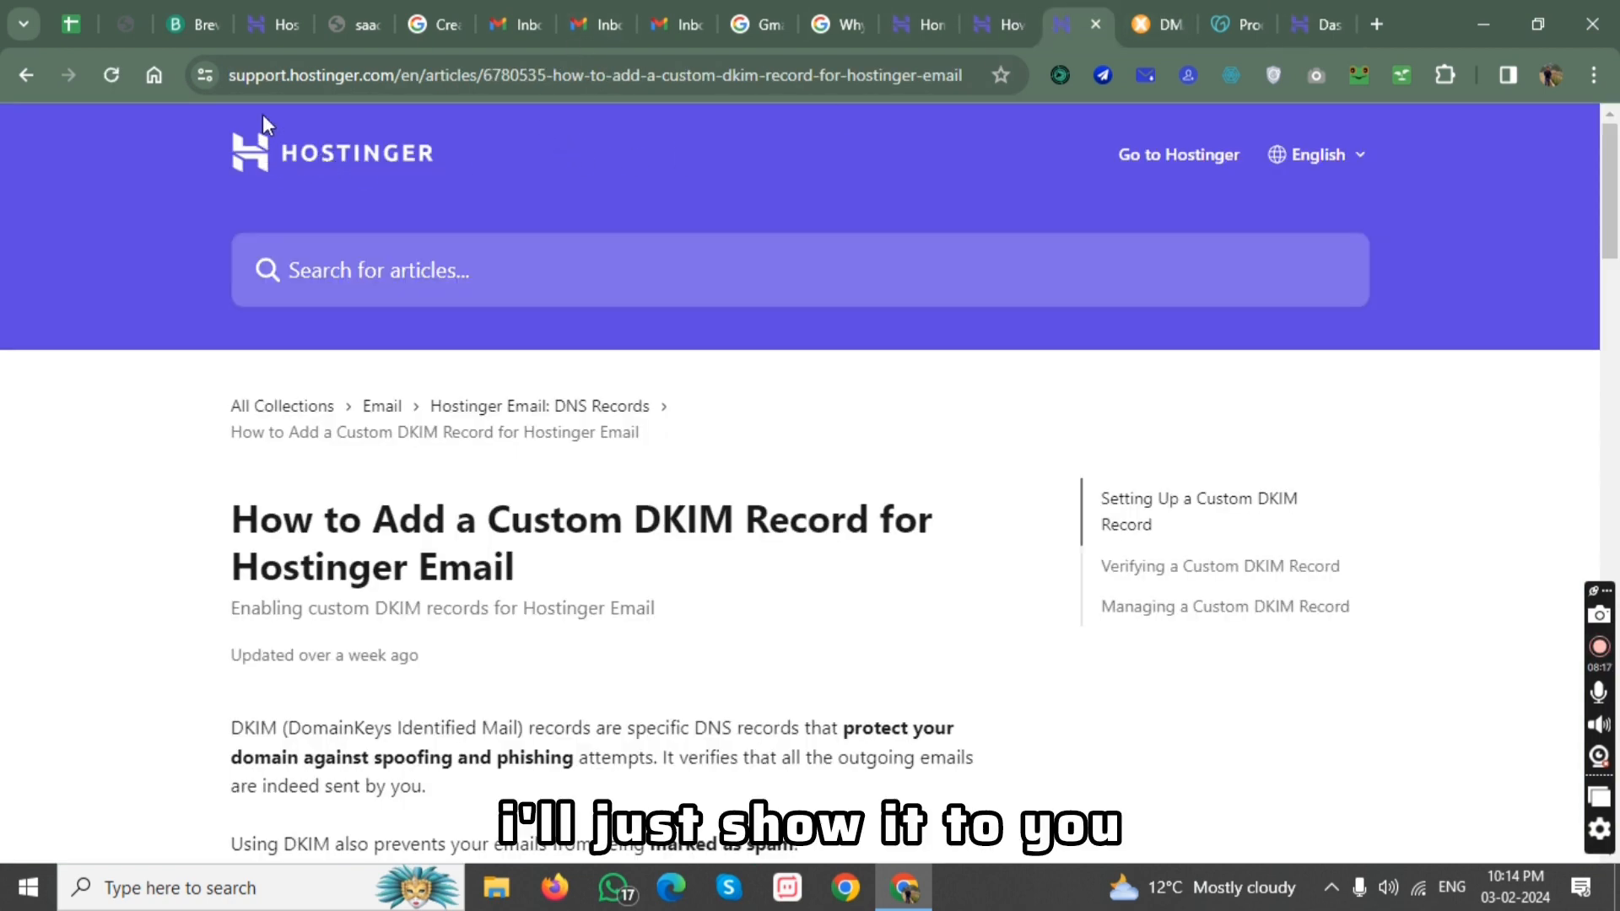
scroll(459, 448, down, 8)
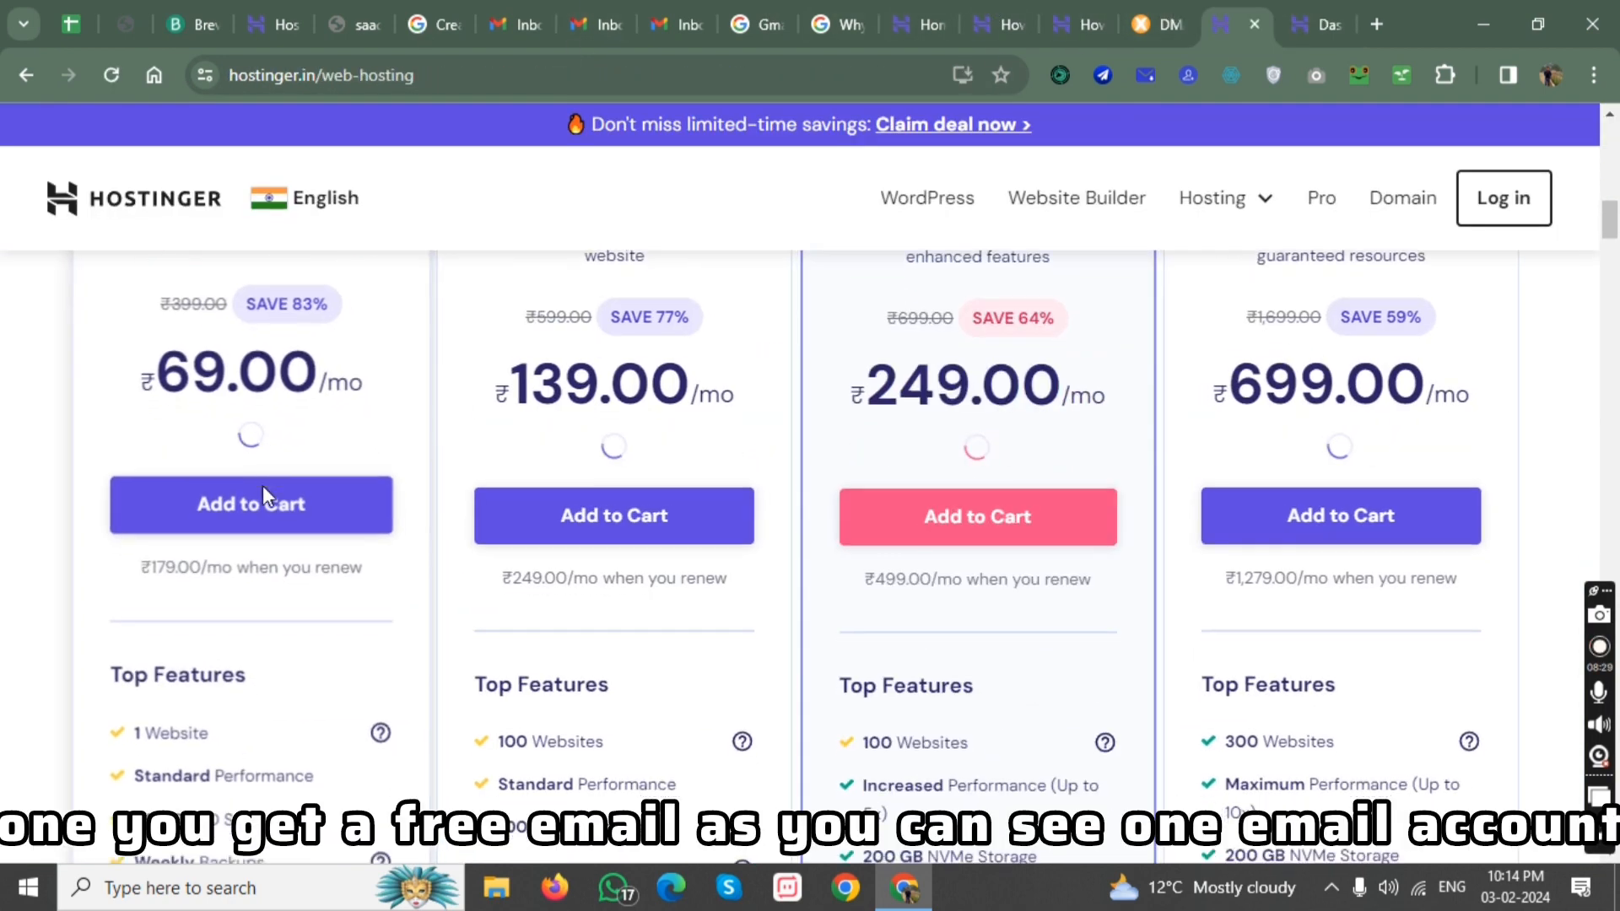
scroll(261, 484, down, 3)
drag(108, 675, 231, 686)
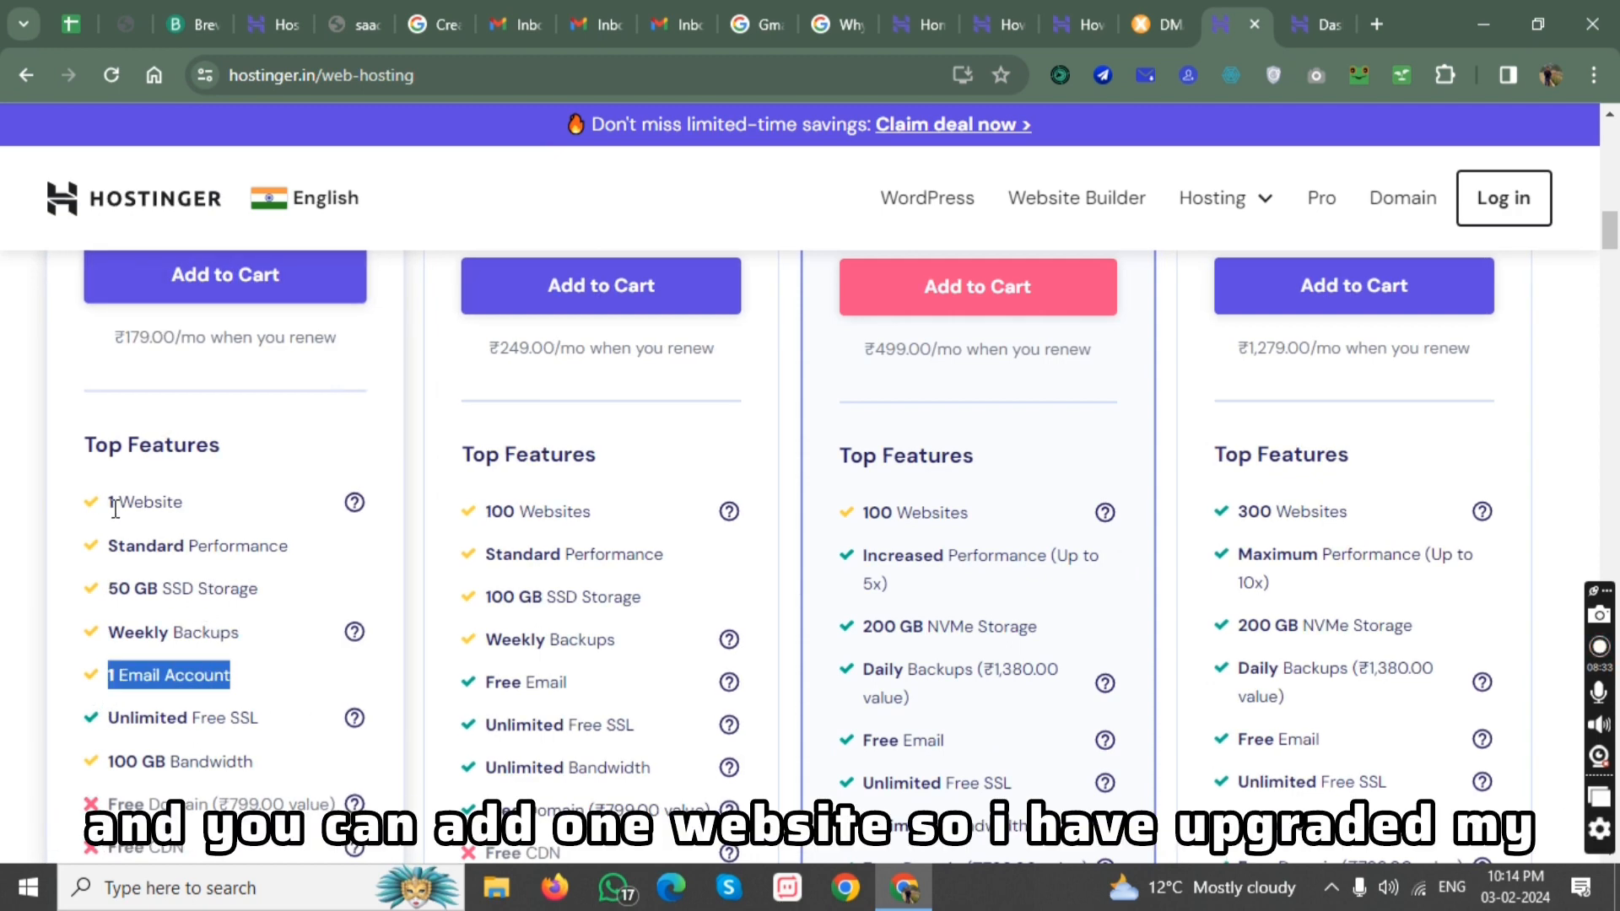
drag(108, 505, 175, 506)
scroll(251, 483, up, 3)
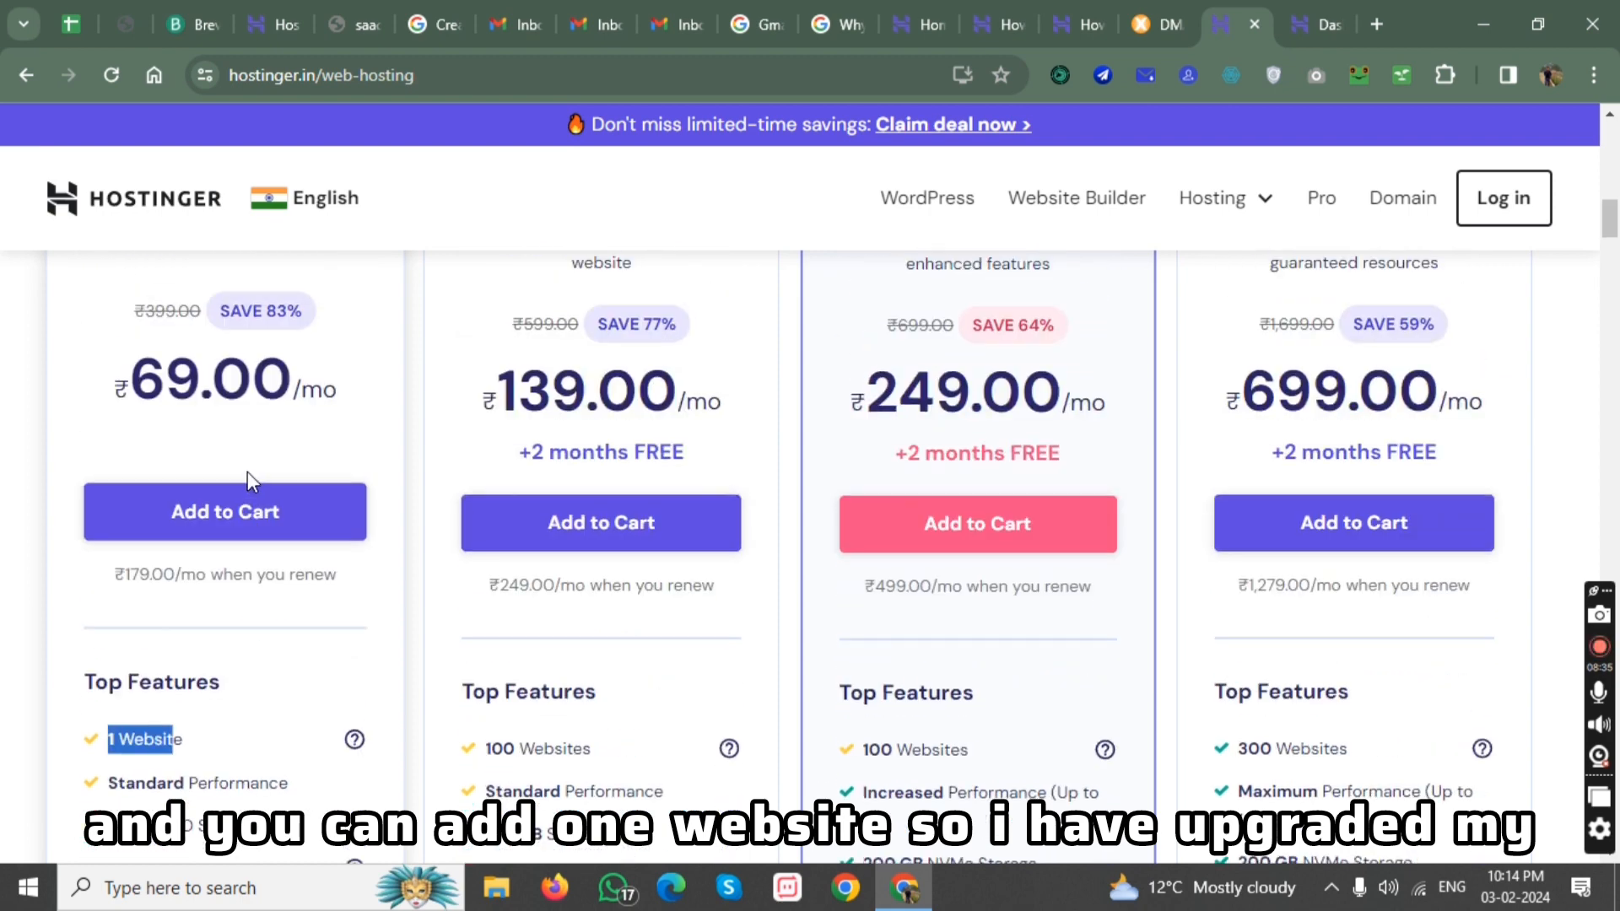
scroll(297, 488, up, 3)
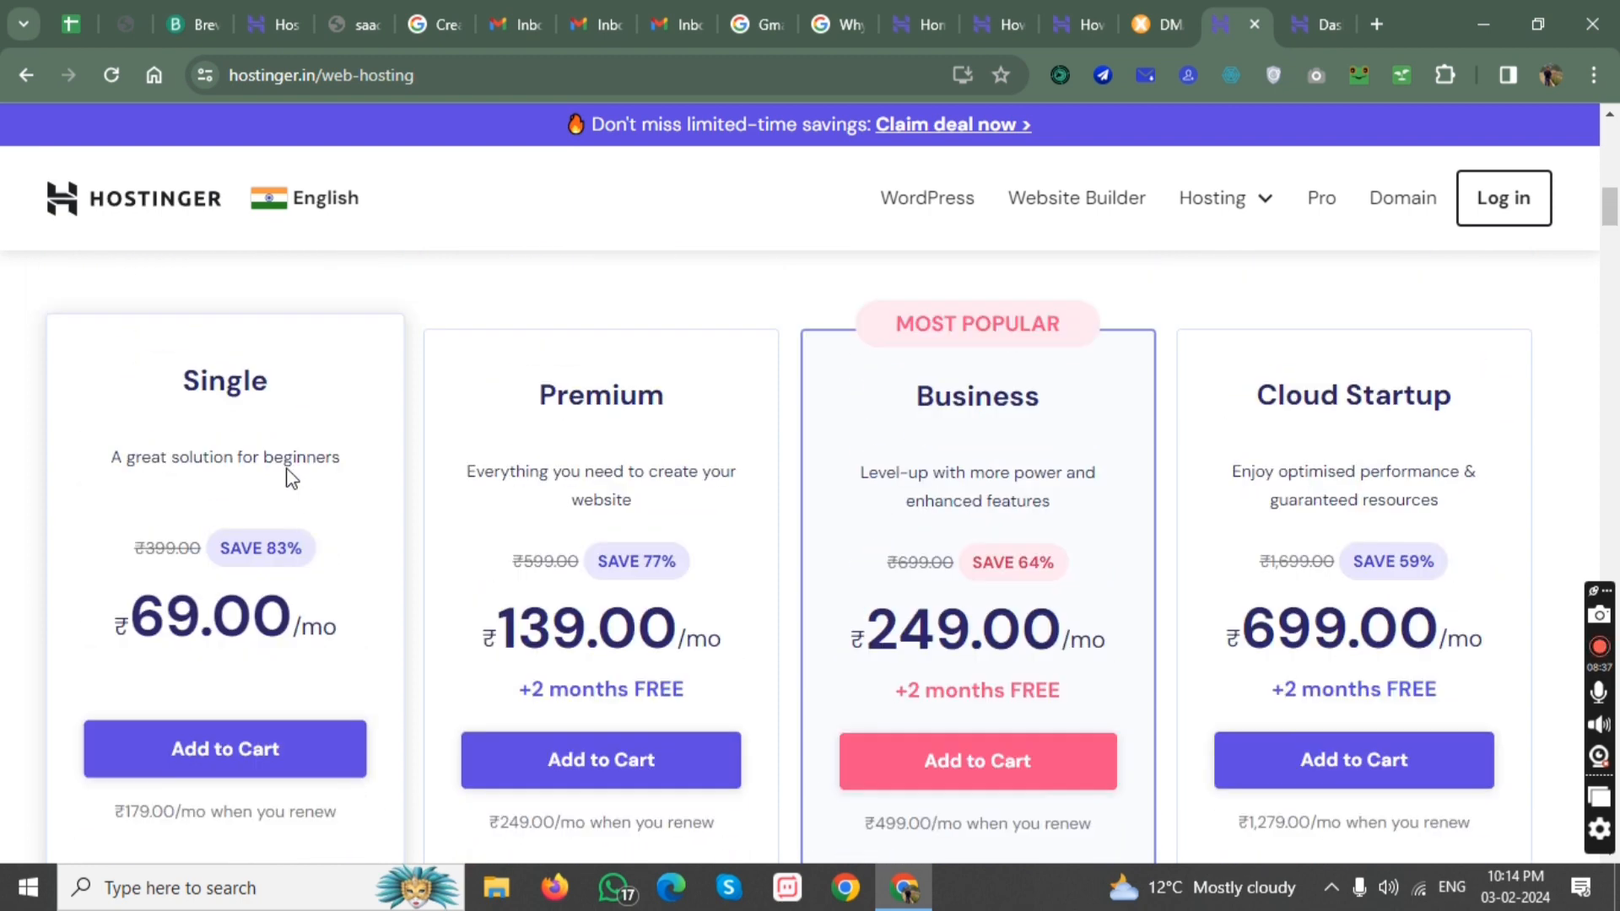
scroll(241, 540, down, 4)
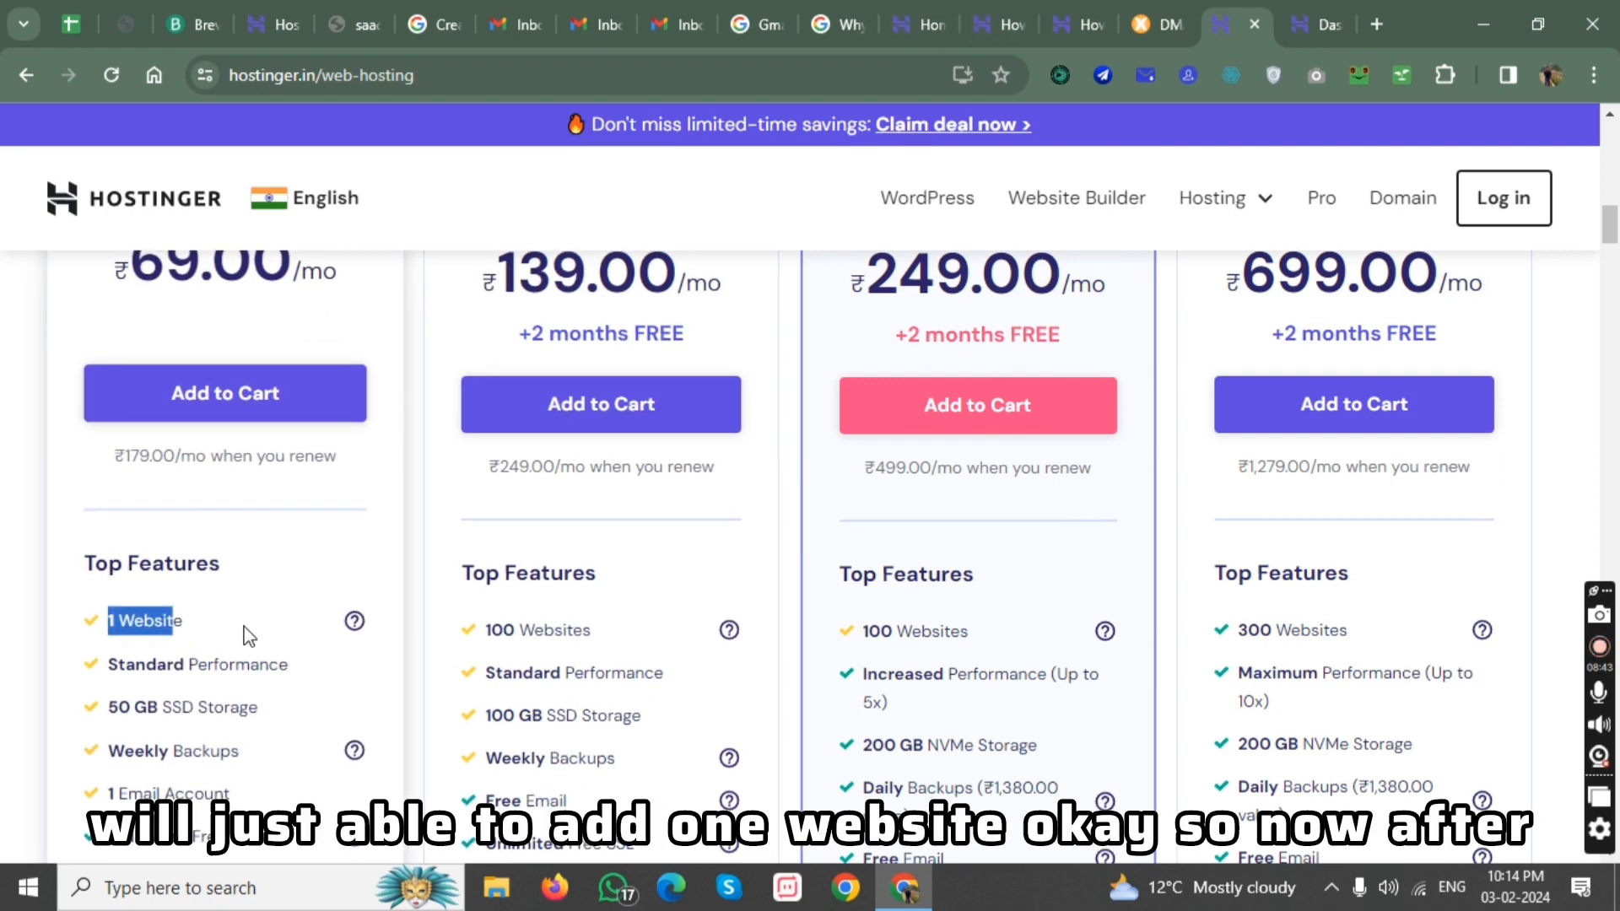
Return to the saadvidsolution.com dashboard in Hostinger and open the site's WordPress admin panel.
click(927, 19)
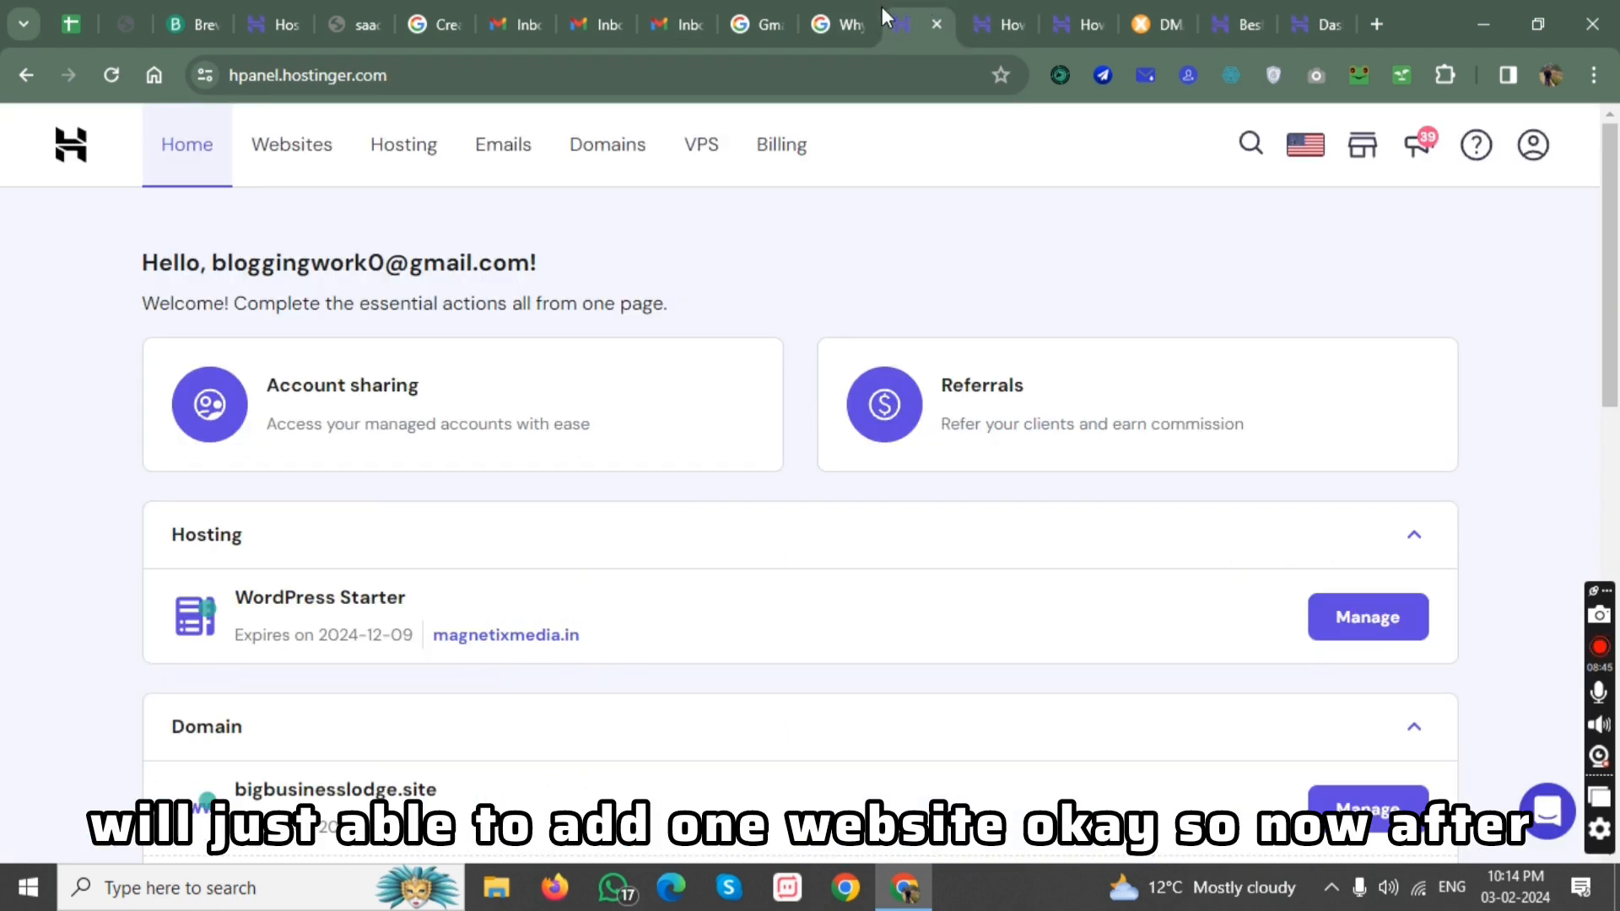
click(1004, 24)
click(1086, 17)
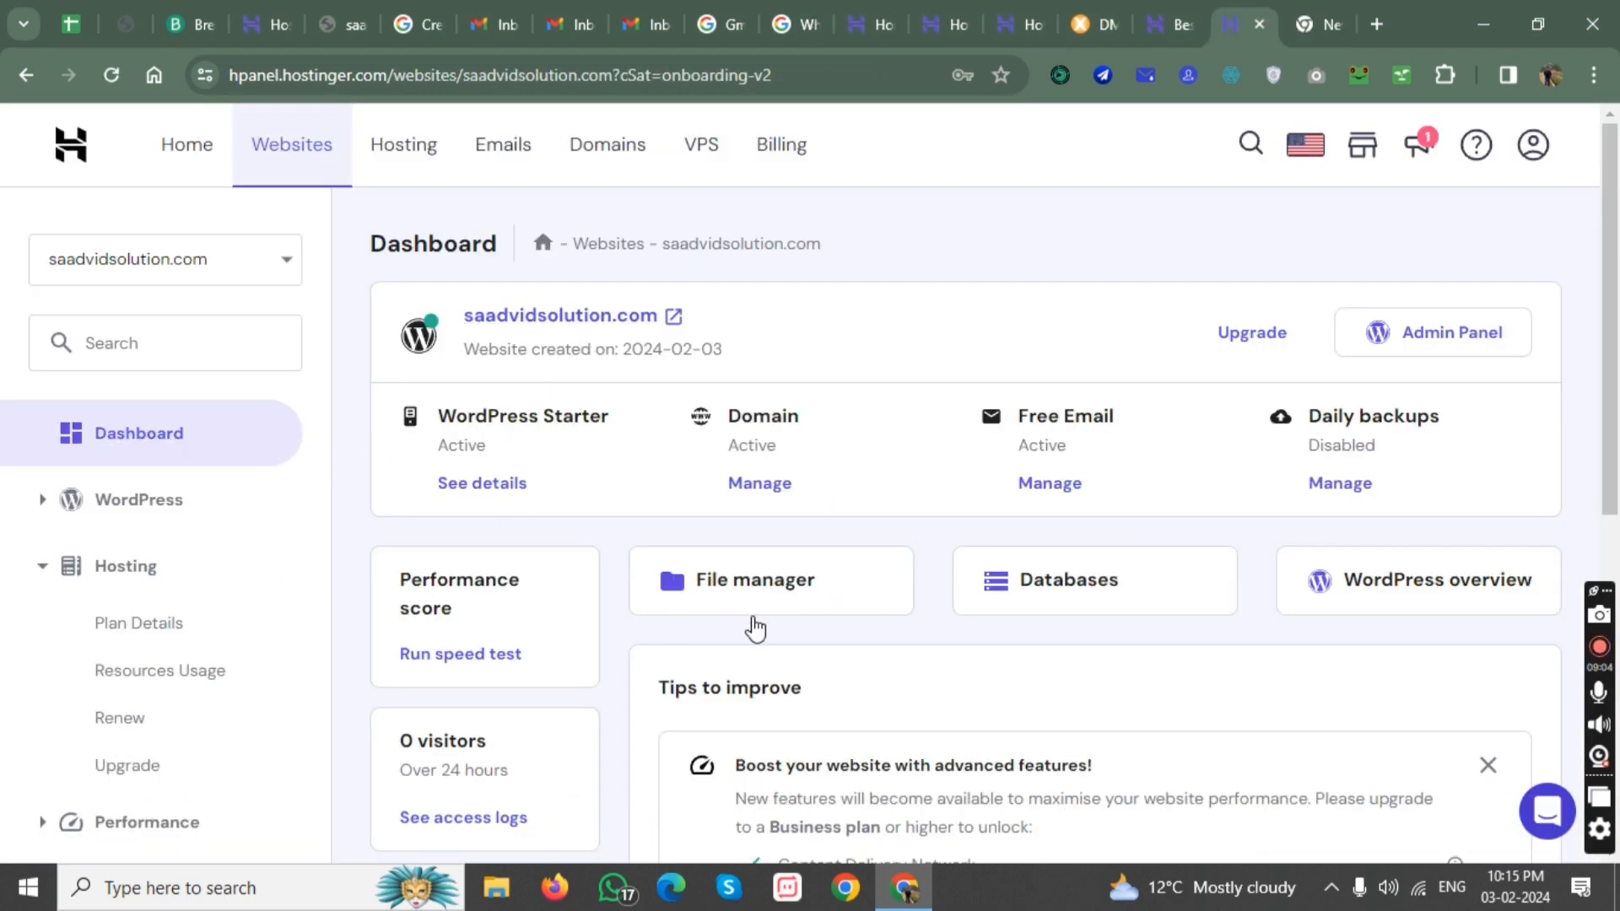
click(1446, 332)
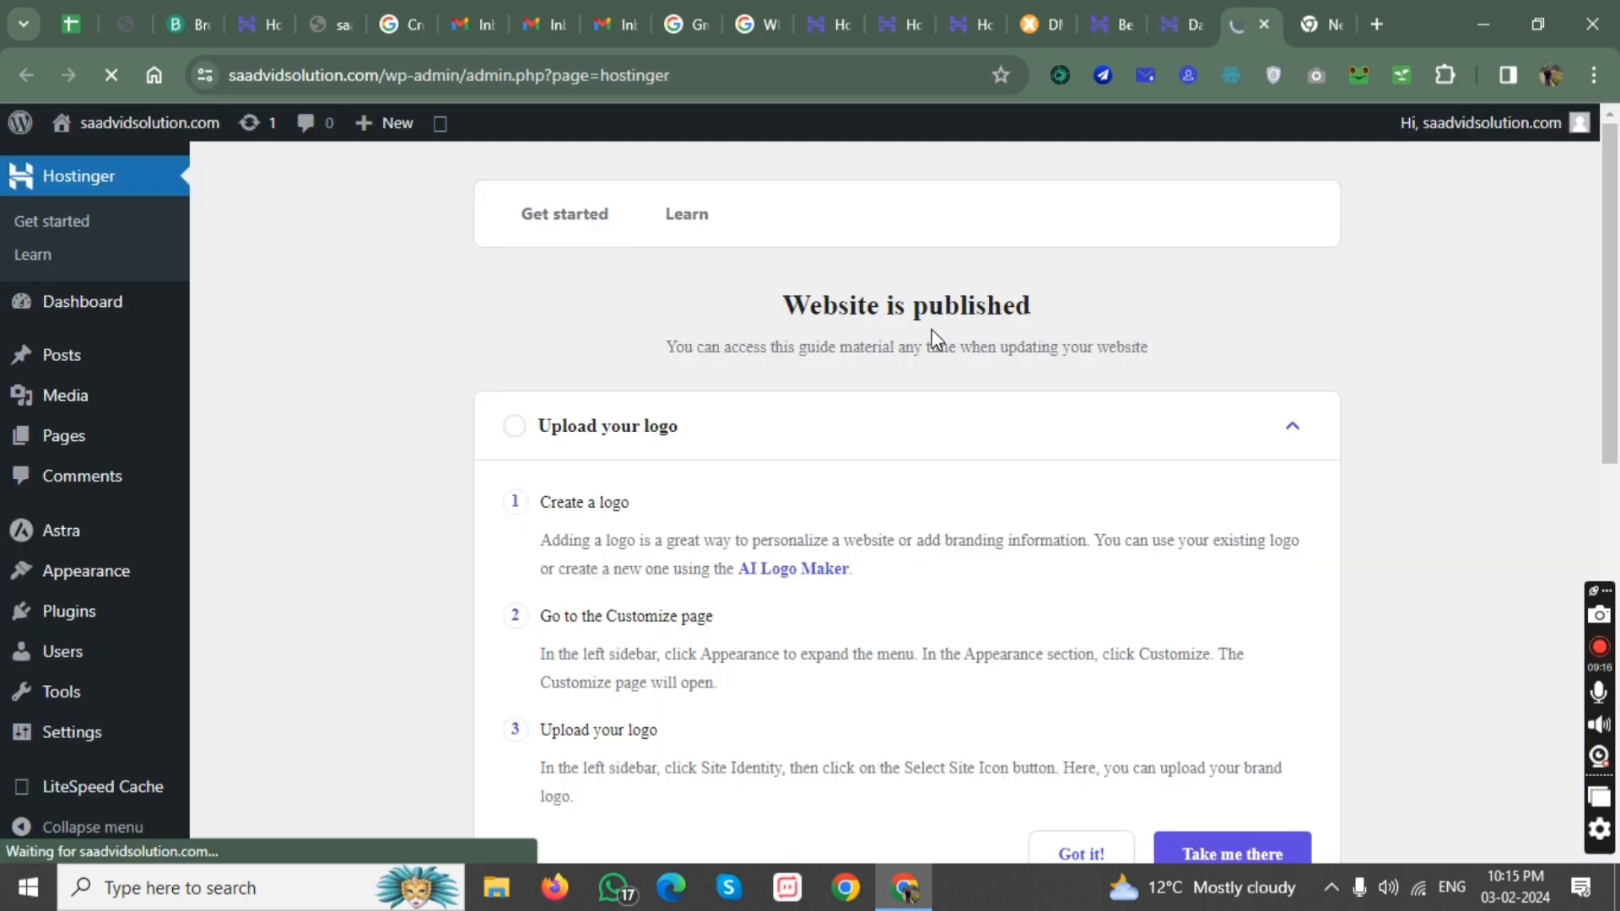
Go to the page for adding new plugins in WordPress and search for "elementor".
mouse_move(52, 547)
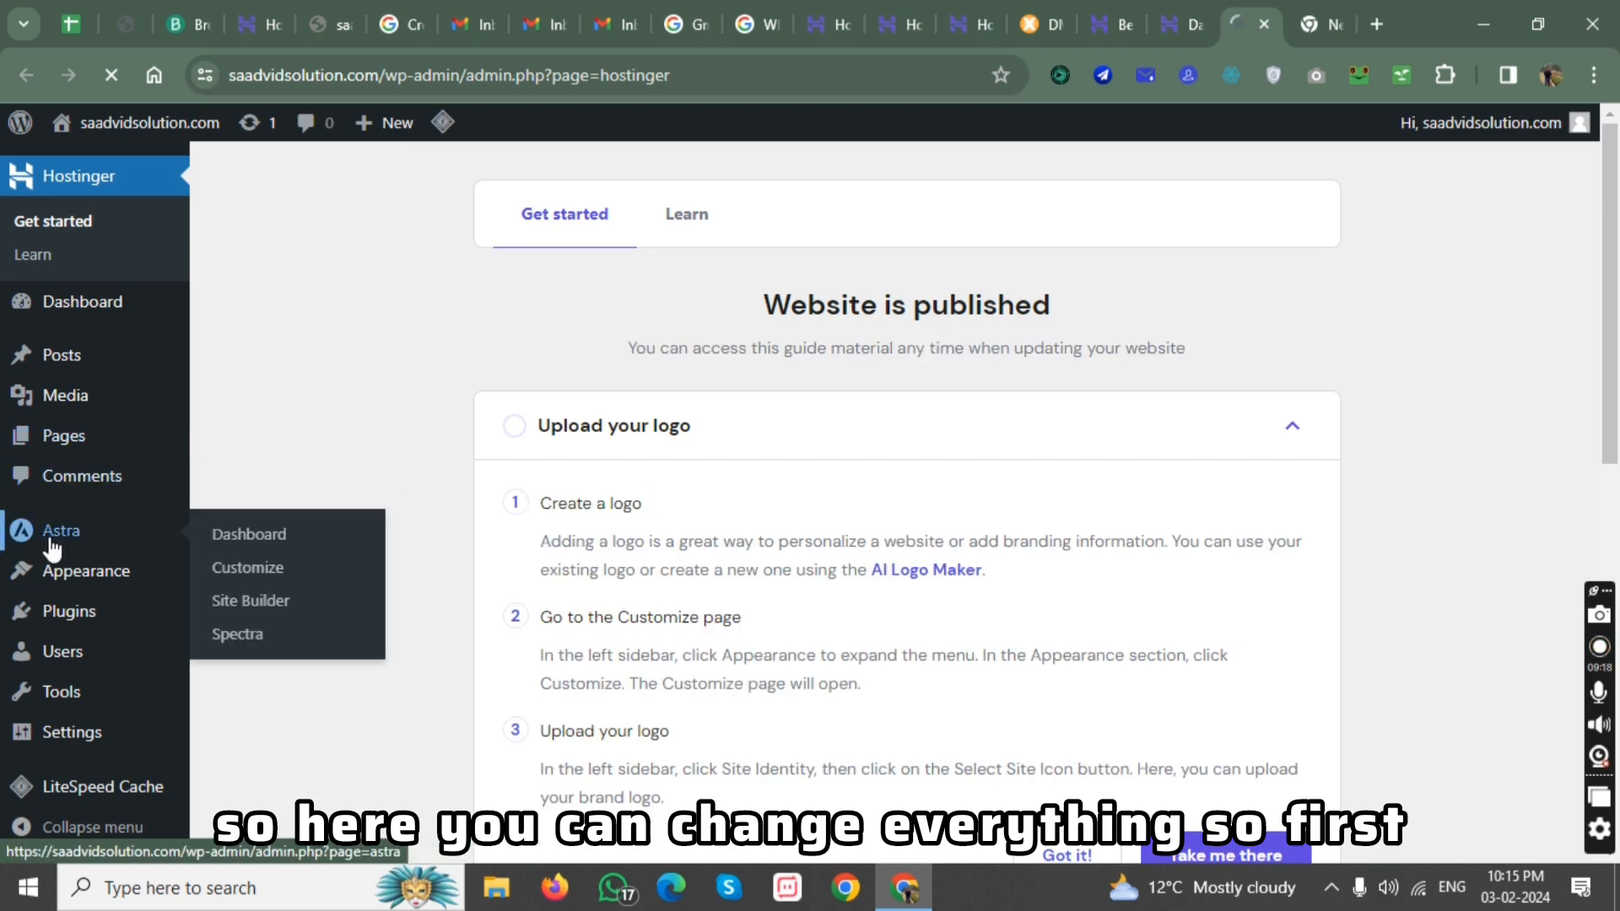
mouse_move(101, 629)
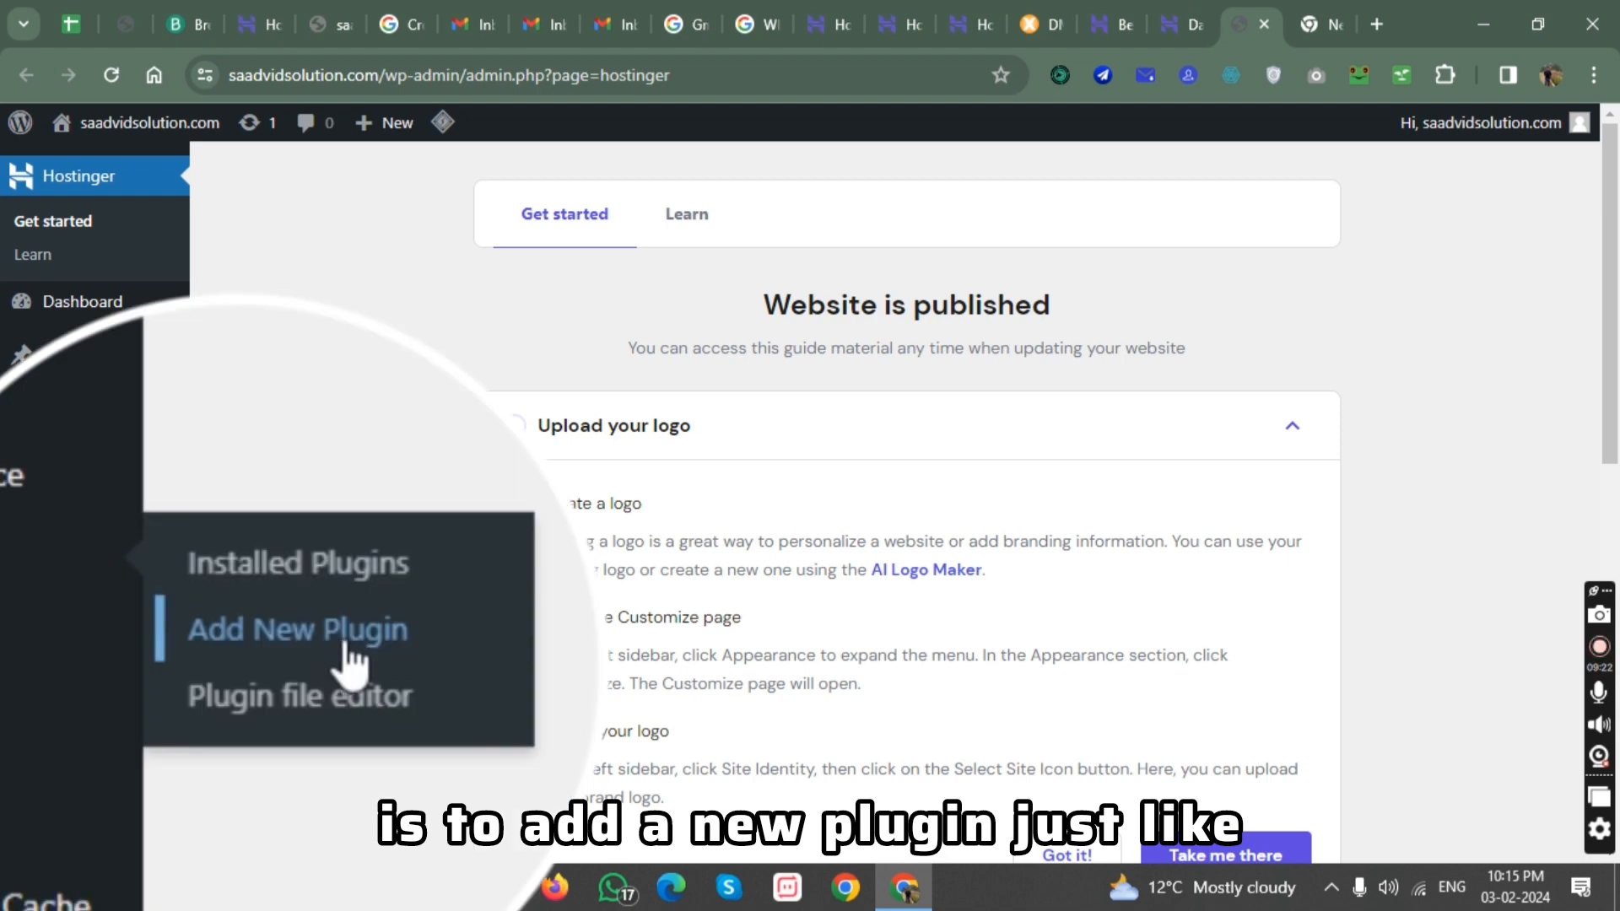
click(292, 659)
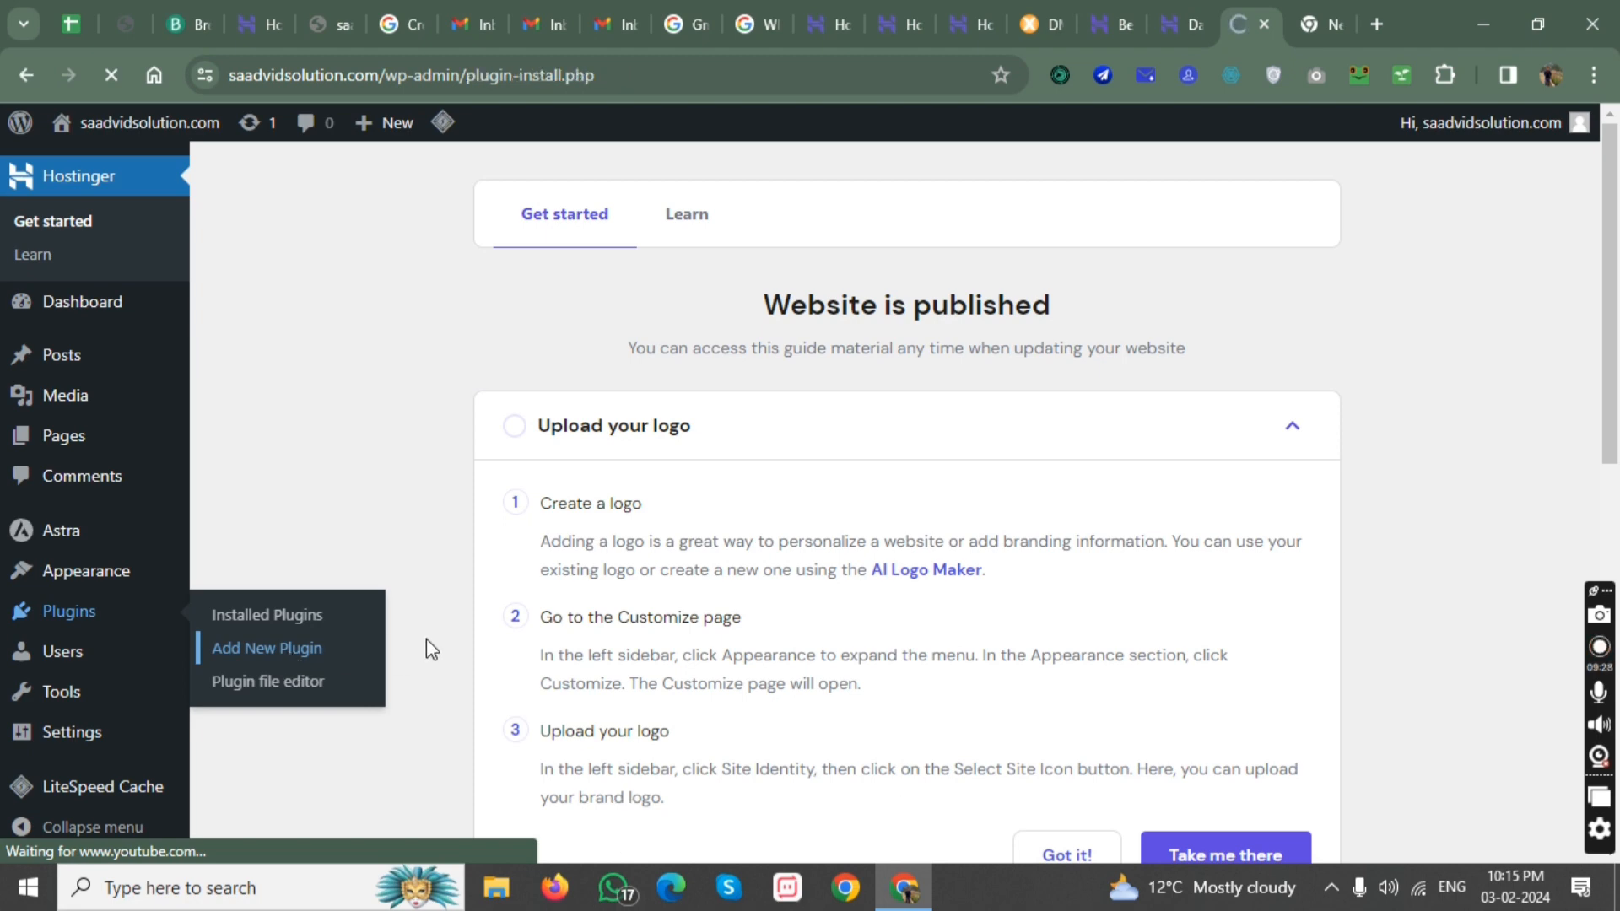
scroll(678, 560, down, 4)
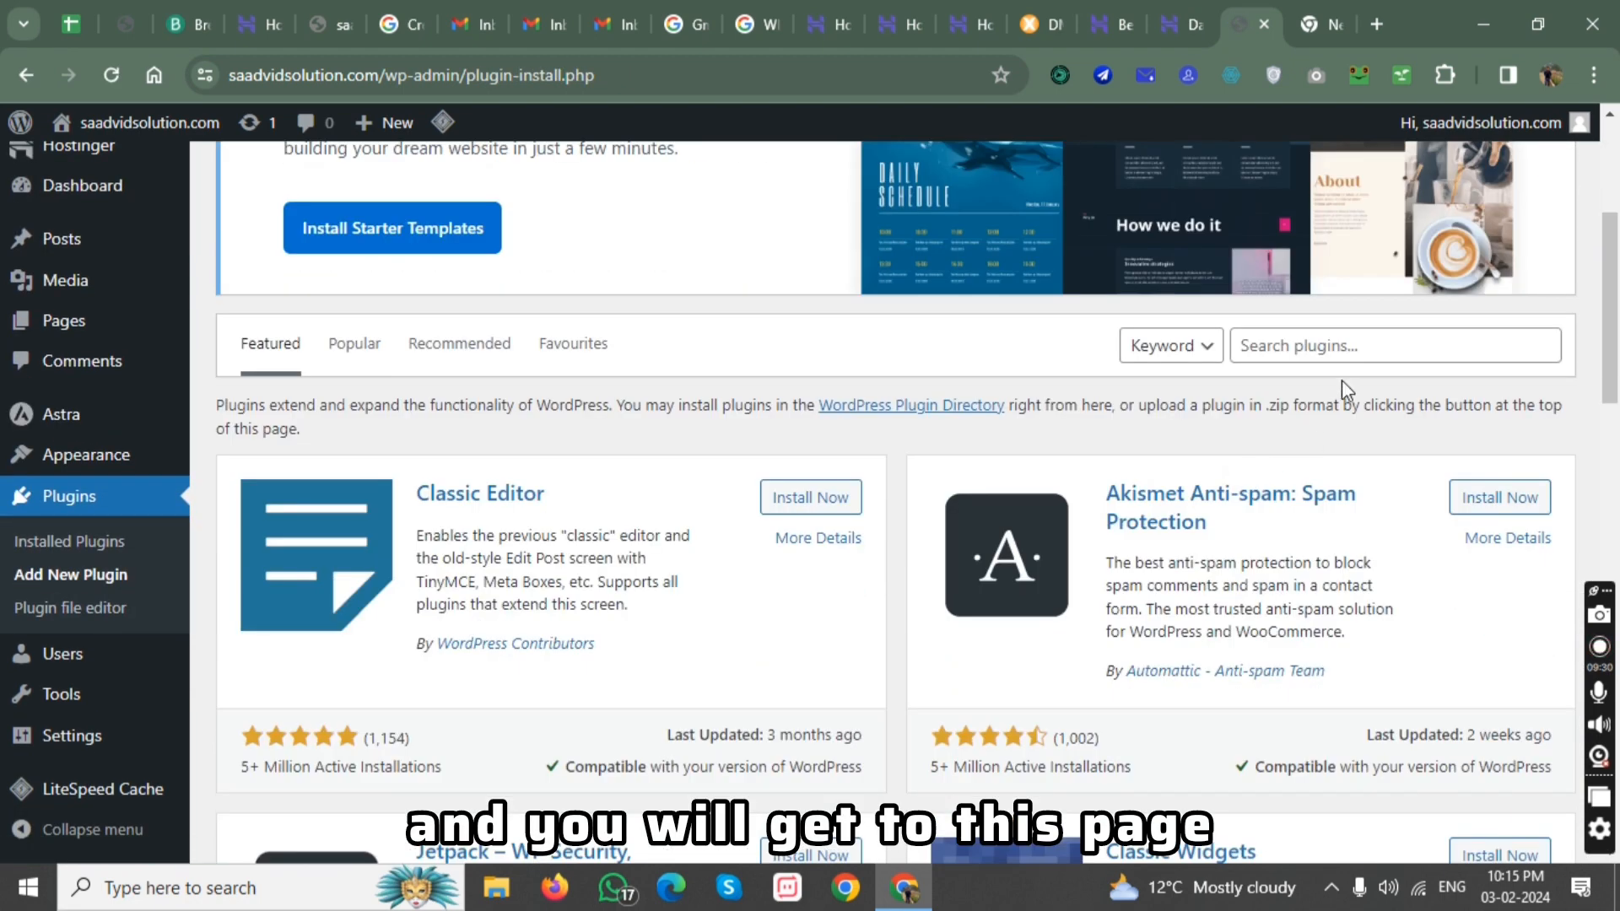
click(1345, 351)
click(1418, 400)
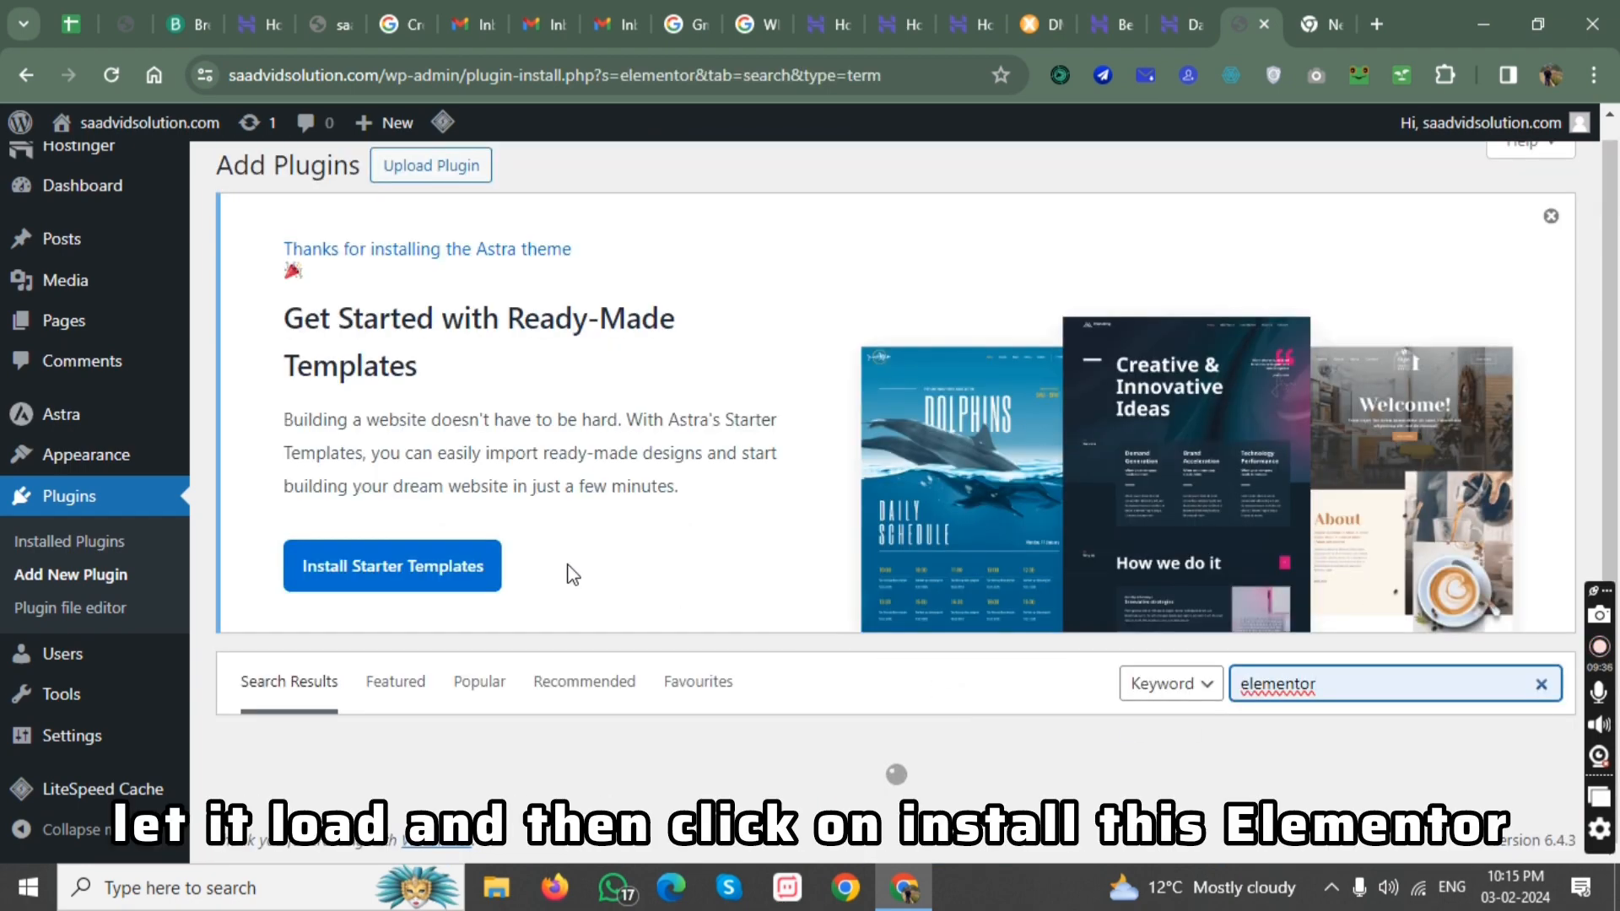
Install and activate the Elementor Website Builder plugin.
scroll(582, 557, down, 6)
click(800, 253)
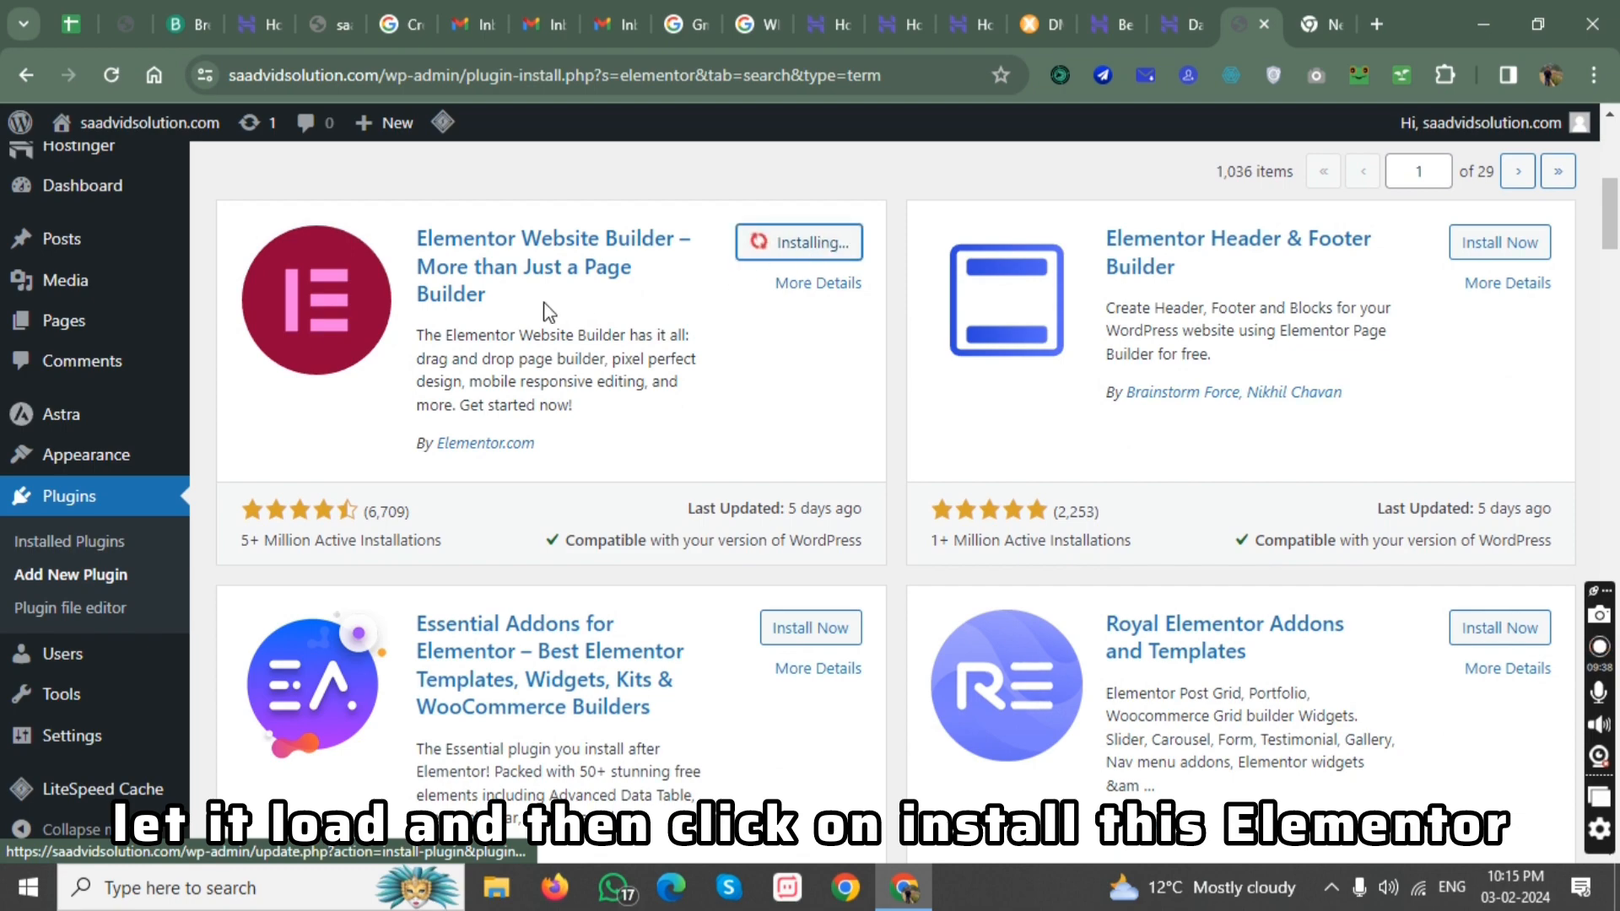
scroll(523, 427, down, 3)
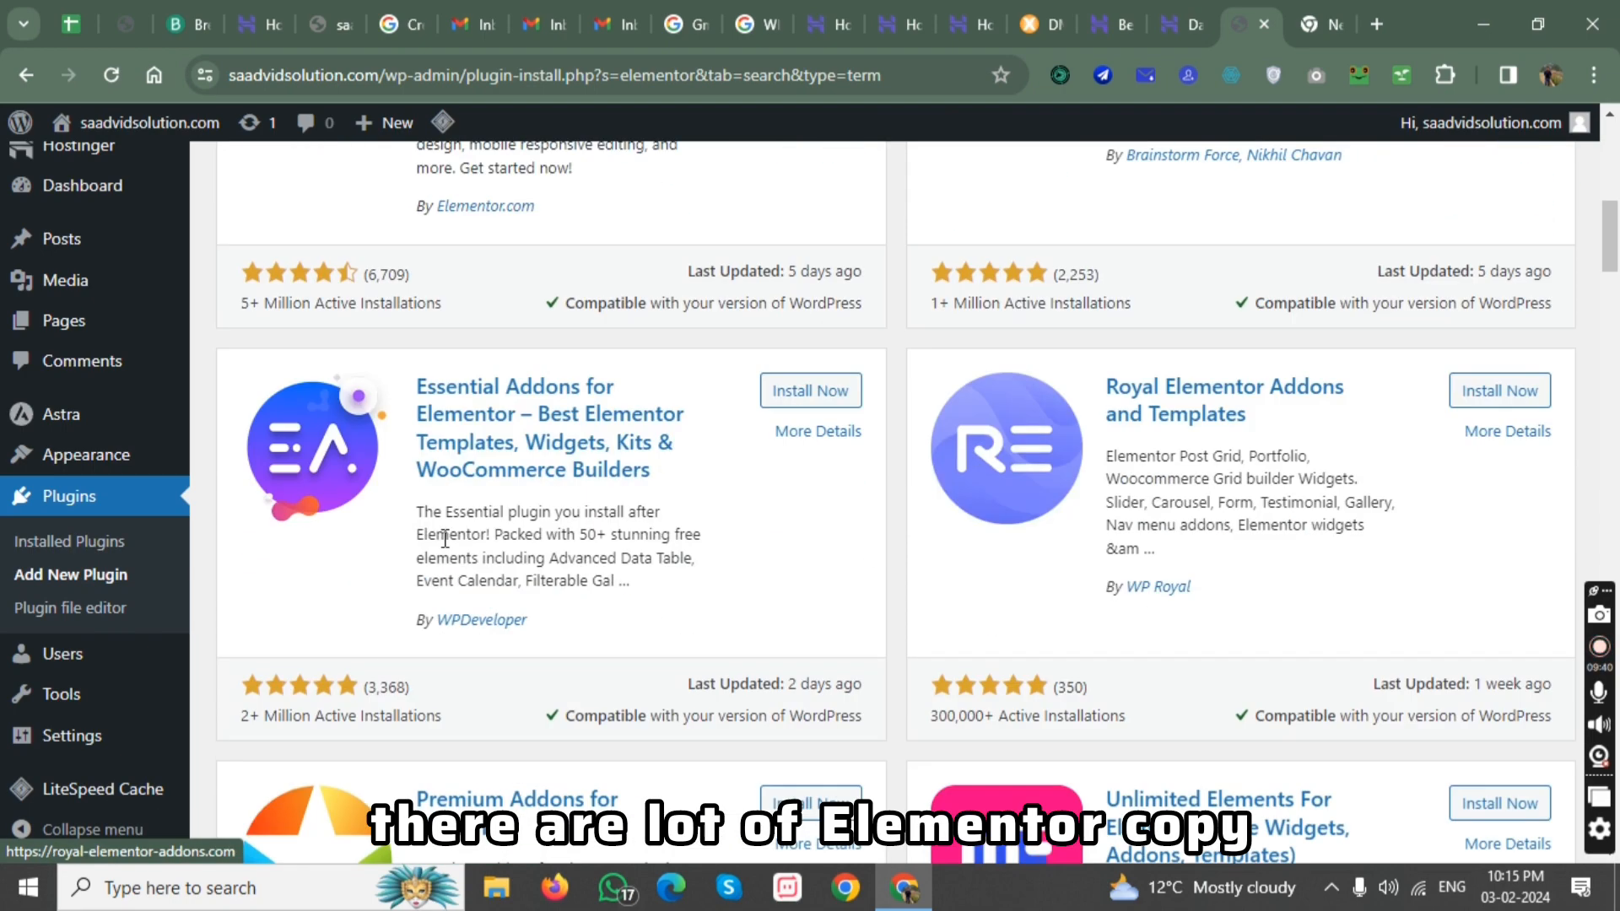
scroll(346, 595, down, 3)
scroll(344, 596, up, 9)
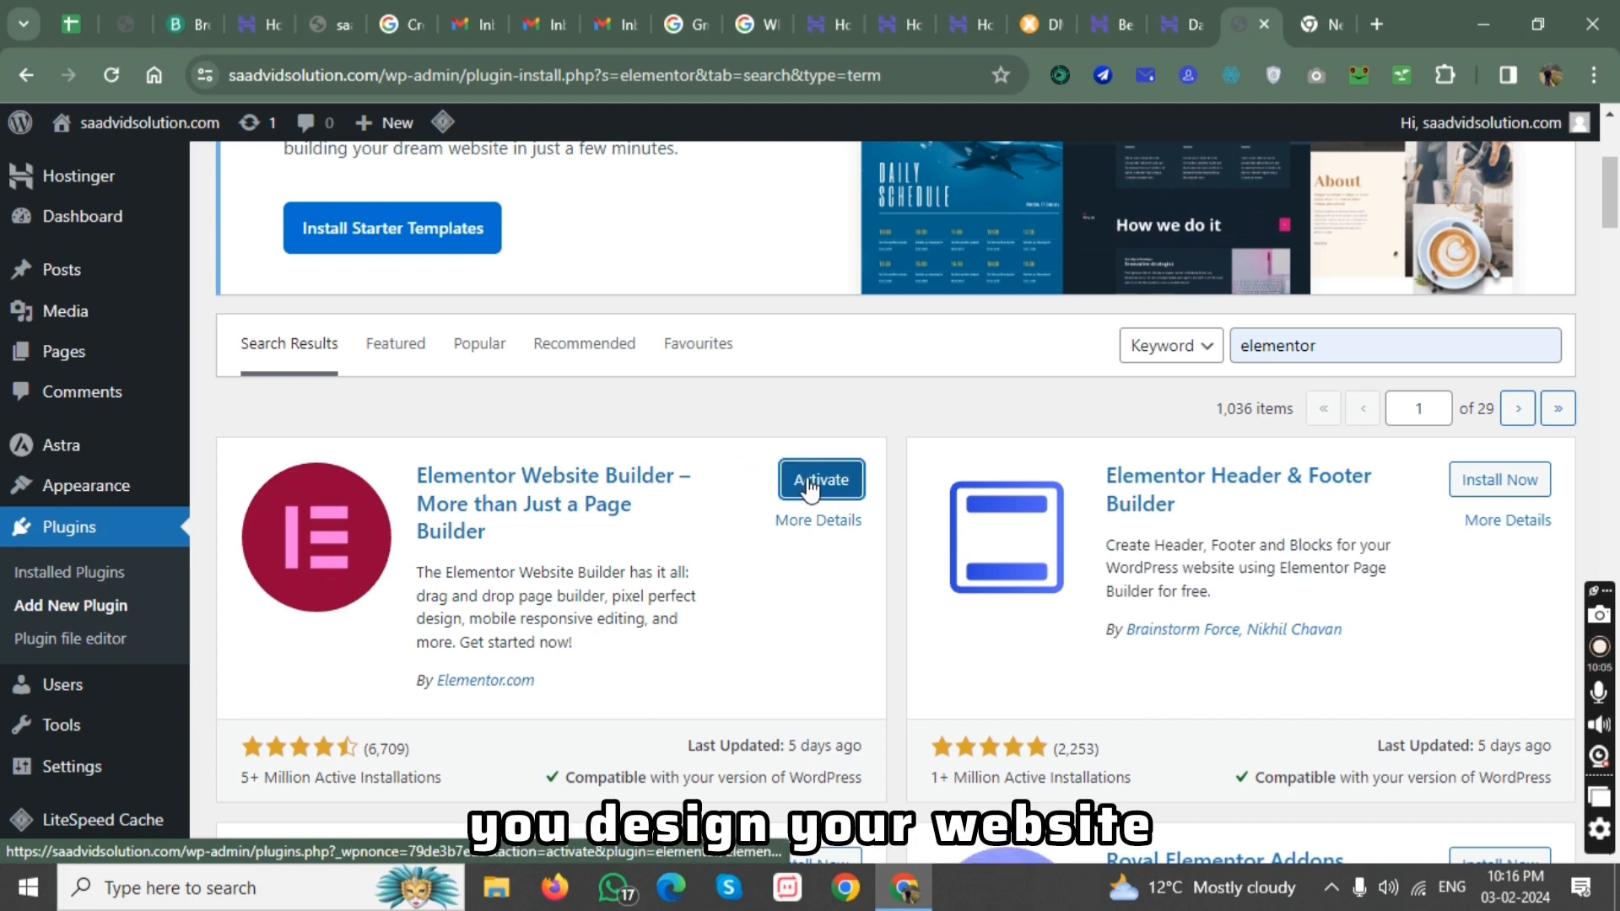
click(811, 487)
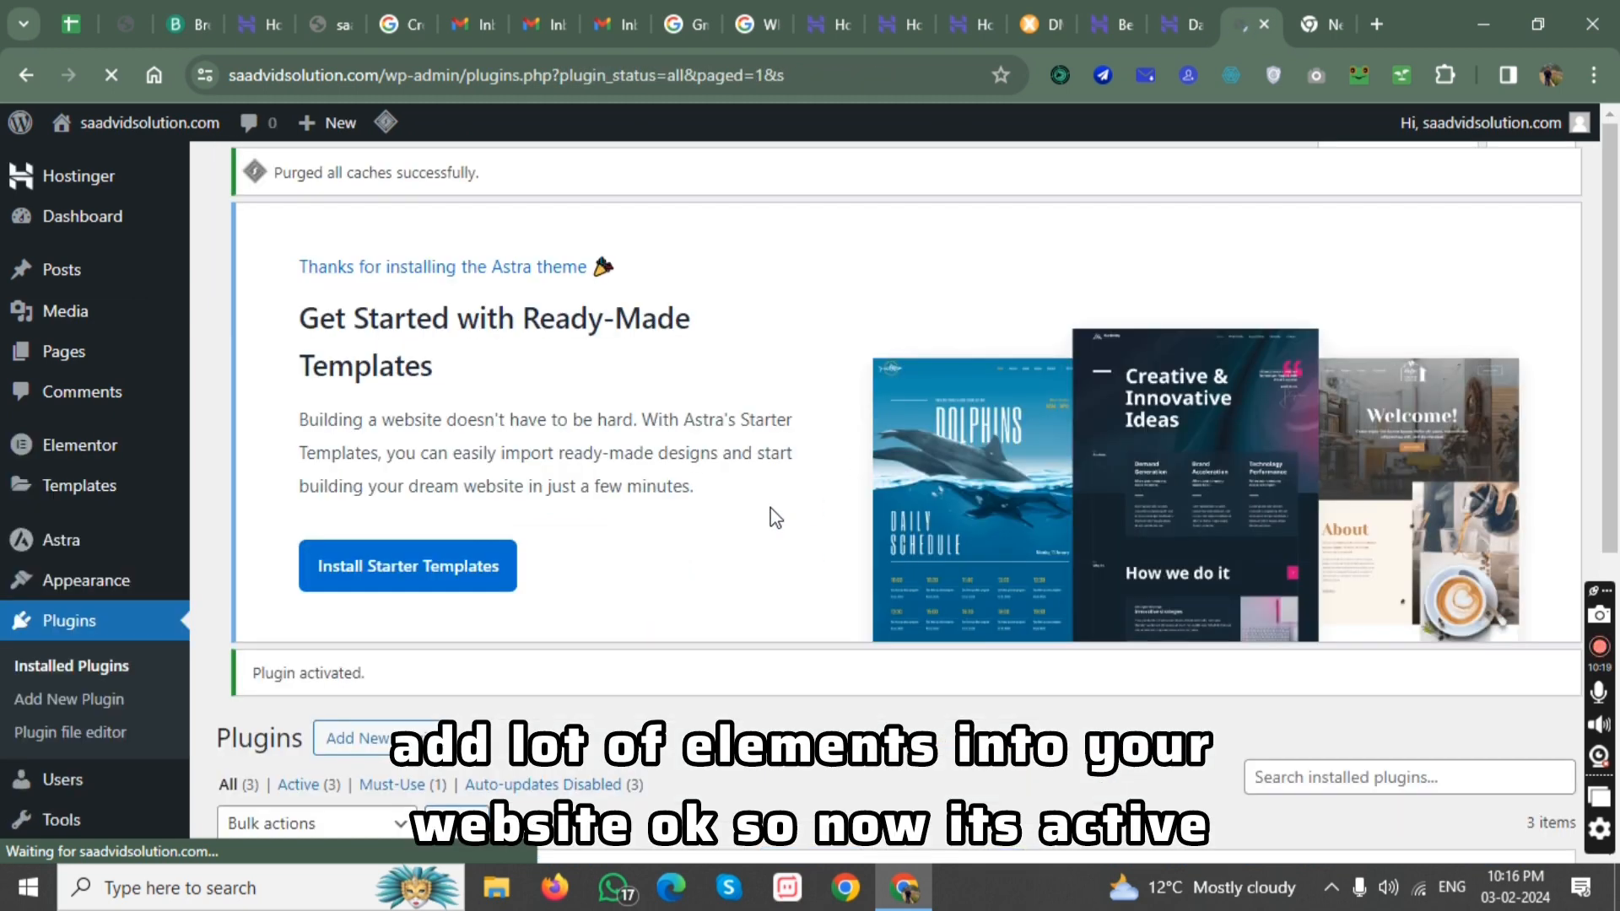
Check the list of installed plugins, including the Elementor and Hostinger entries.
scroll(110, 608, down, 1)
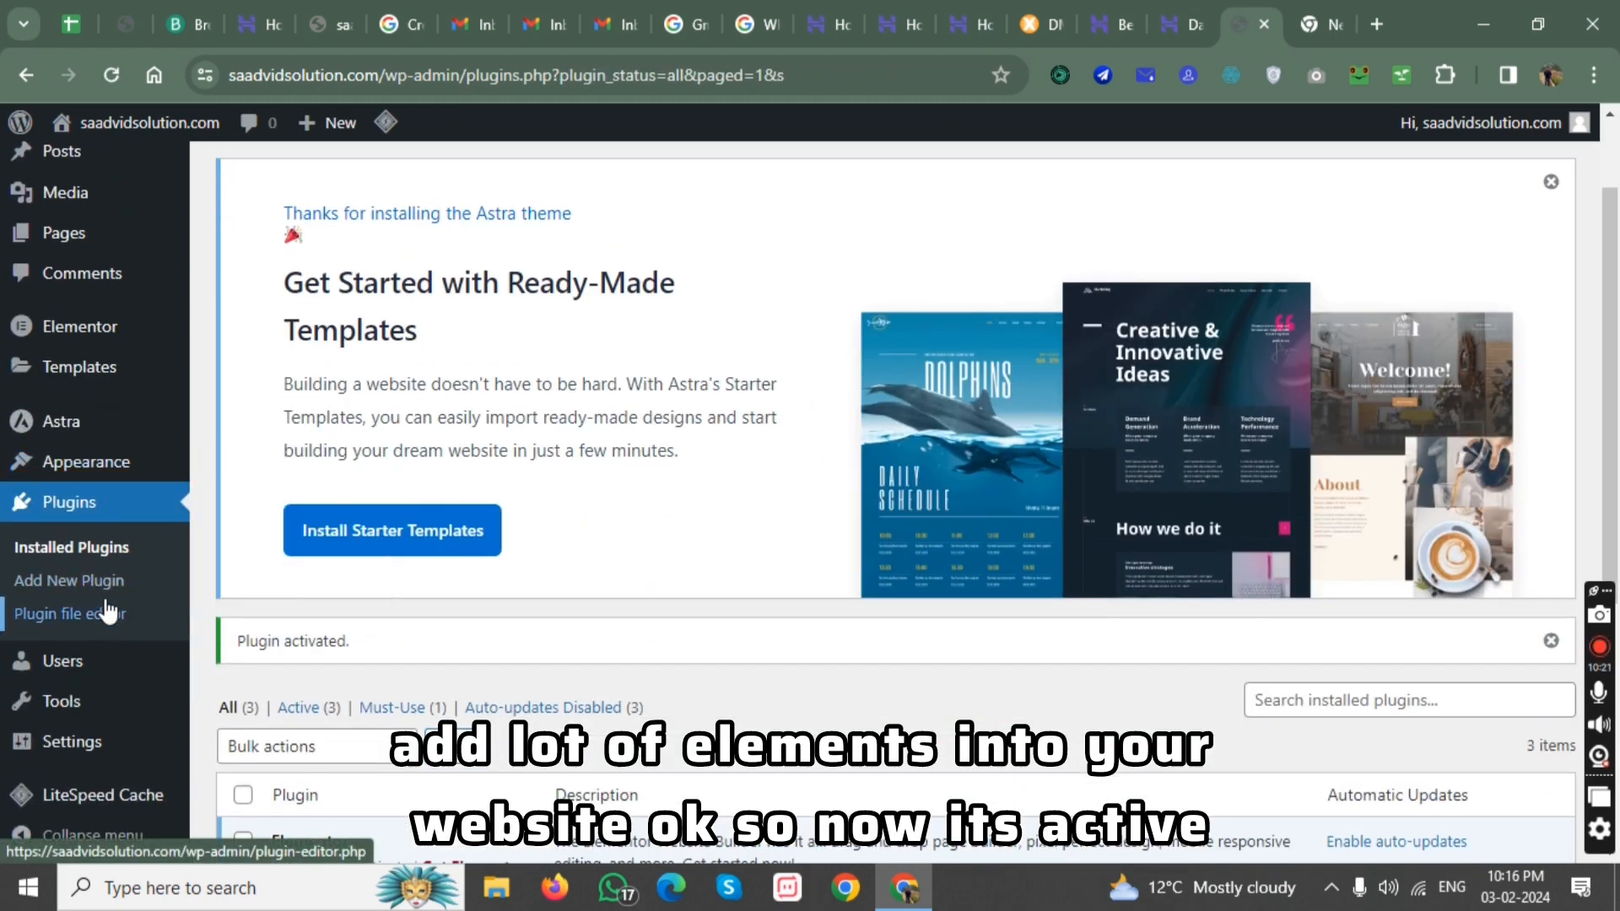
click(67, 507)
scroll(254, 642, down, 3)
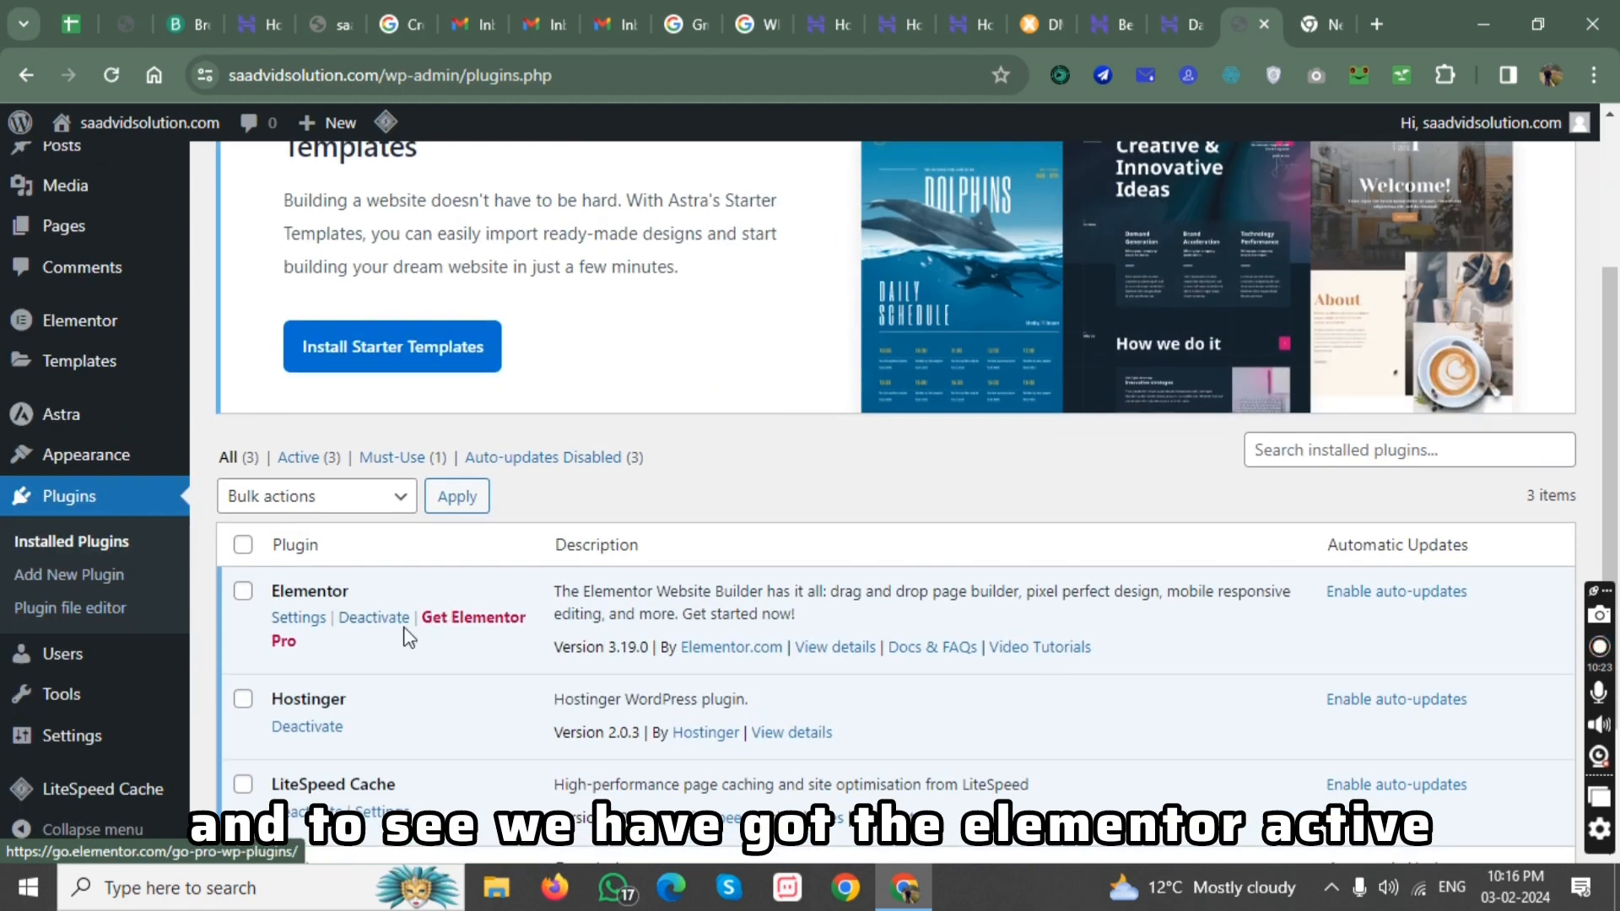
scroll(409, 638, down, 1)
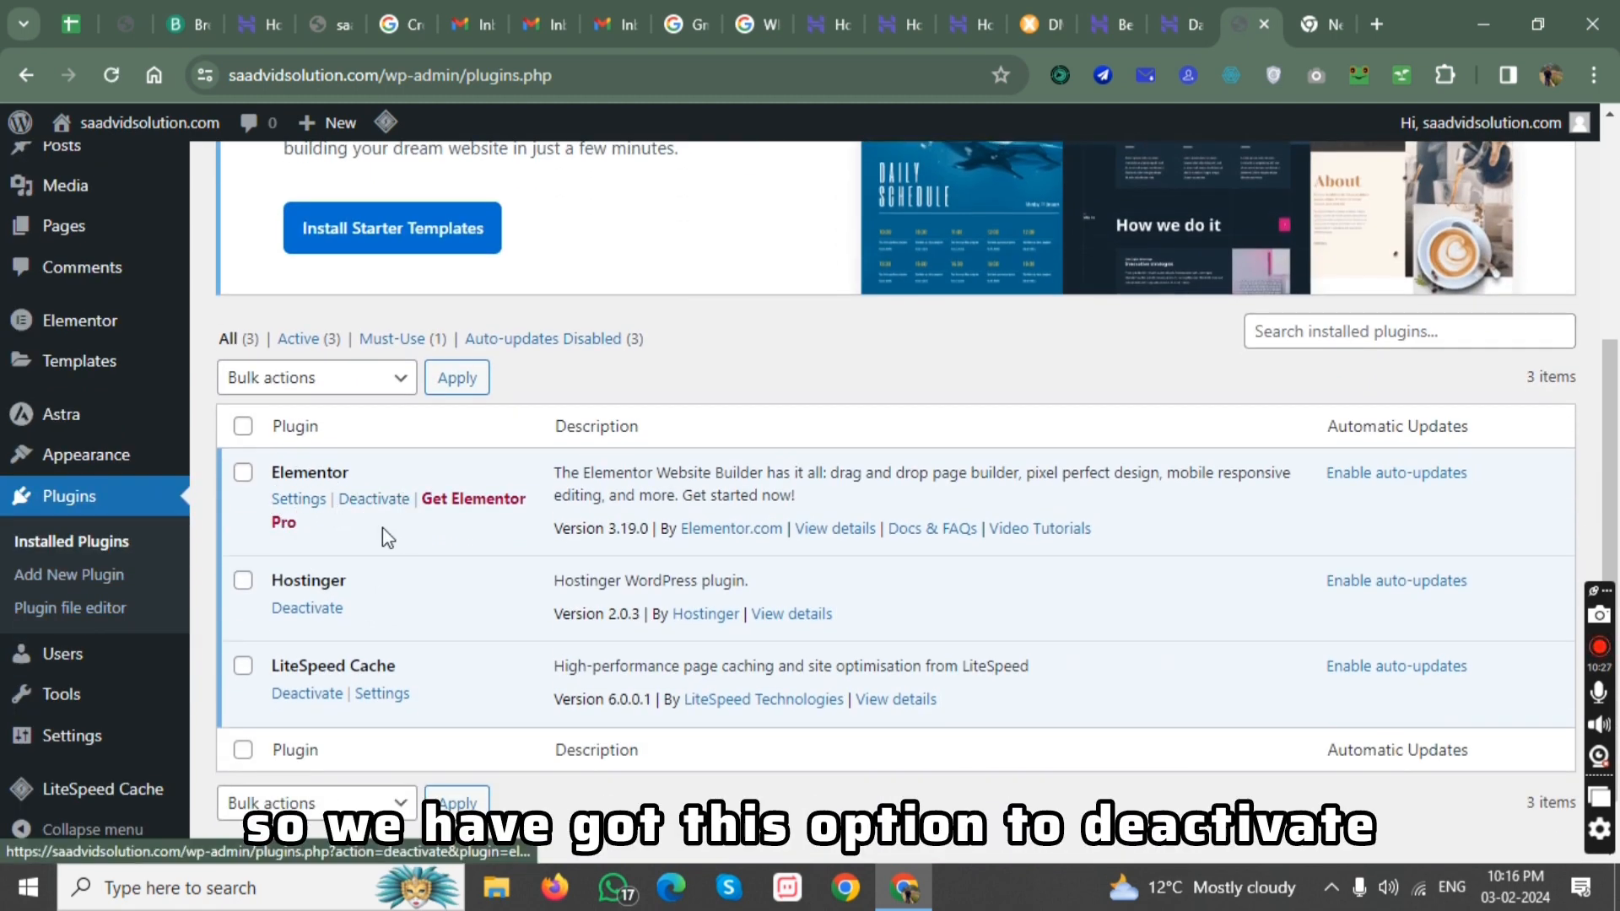
click(74, 517)
scroll(69, 524, down, 4)
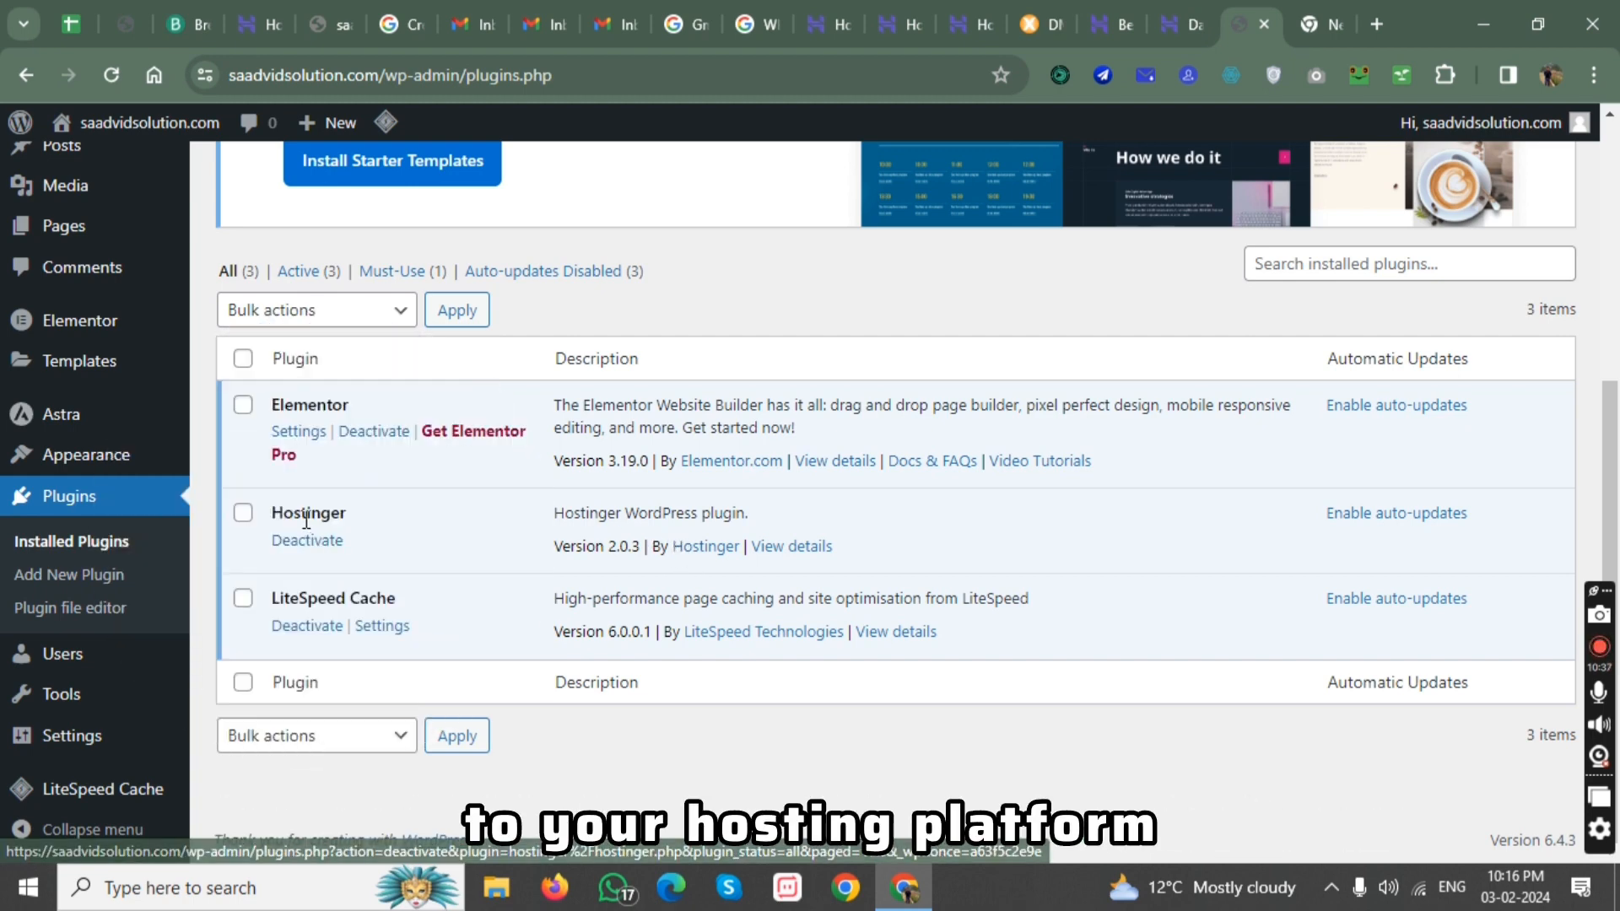
scroll(116, 464, up, 3)
scroll(115, 464, up, 2)
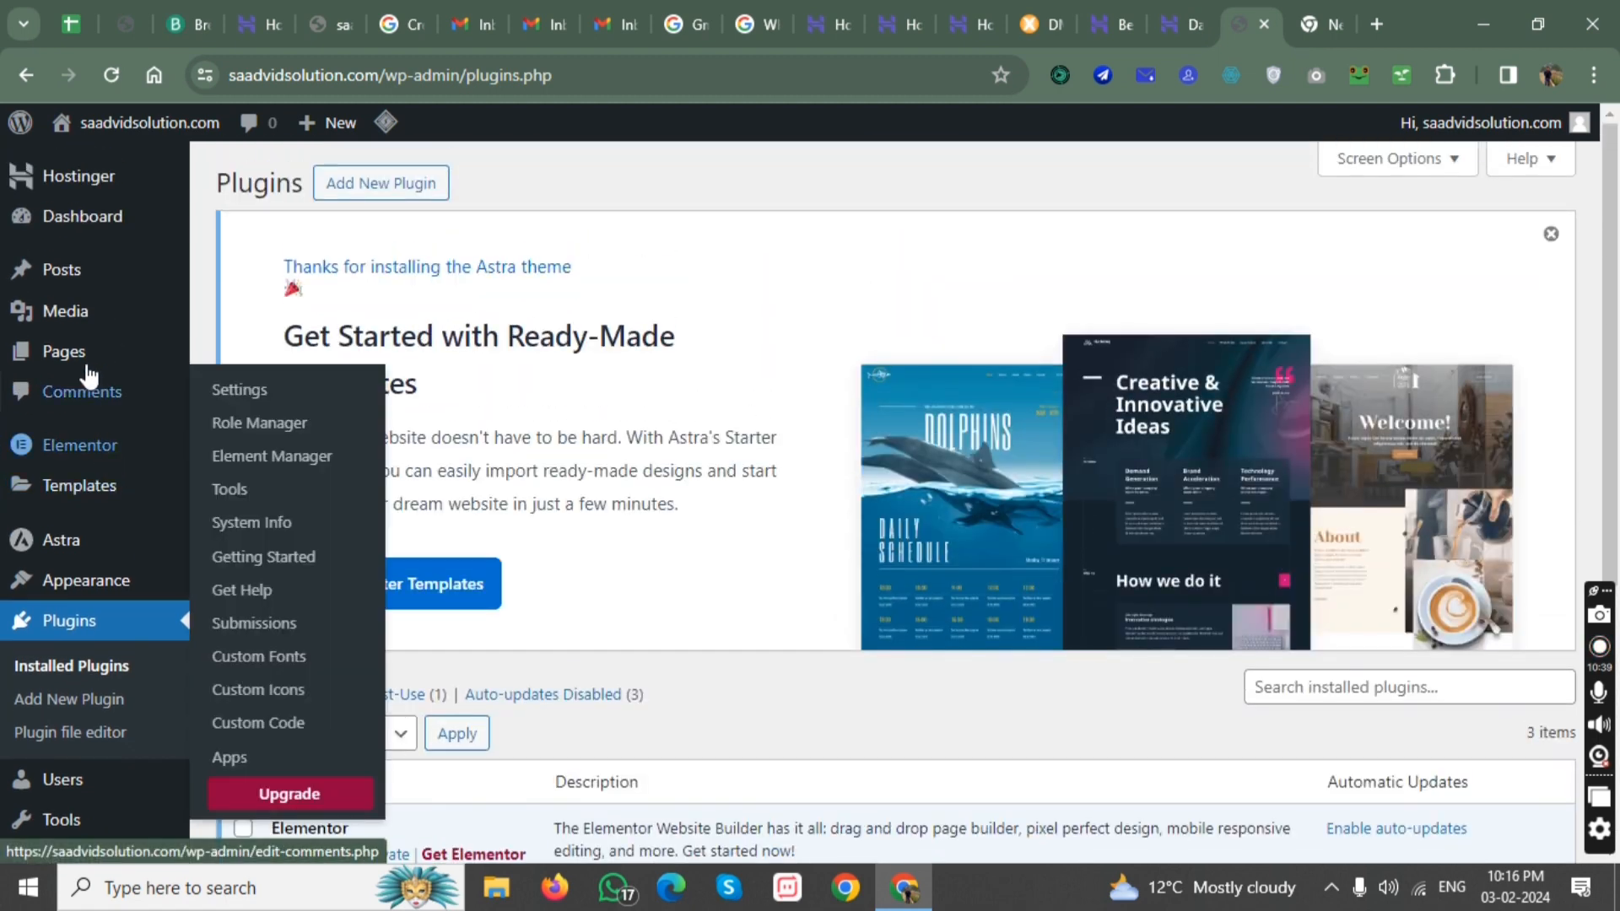
View the list of all pages, add a new page without the block editor welcome guide, and title it "home".
mouse_move(78, 360)
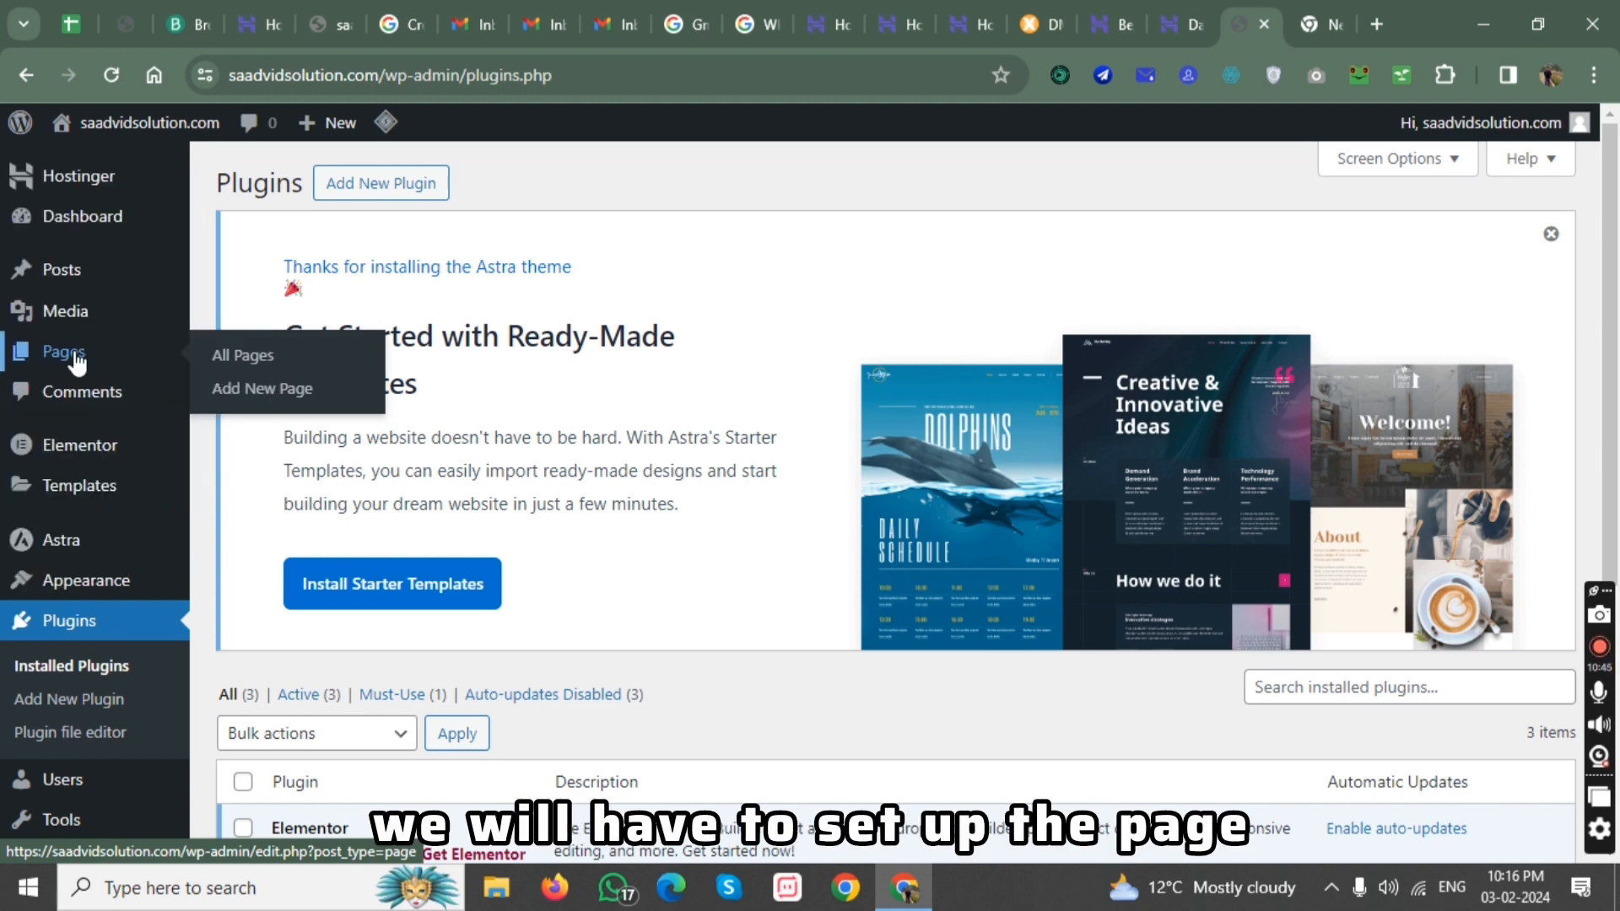
click(237, 368)
scroll(246, 365, down, 2)
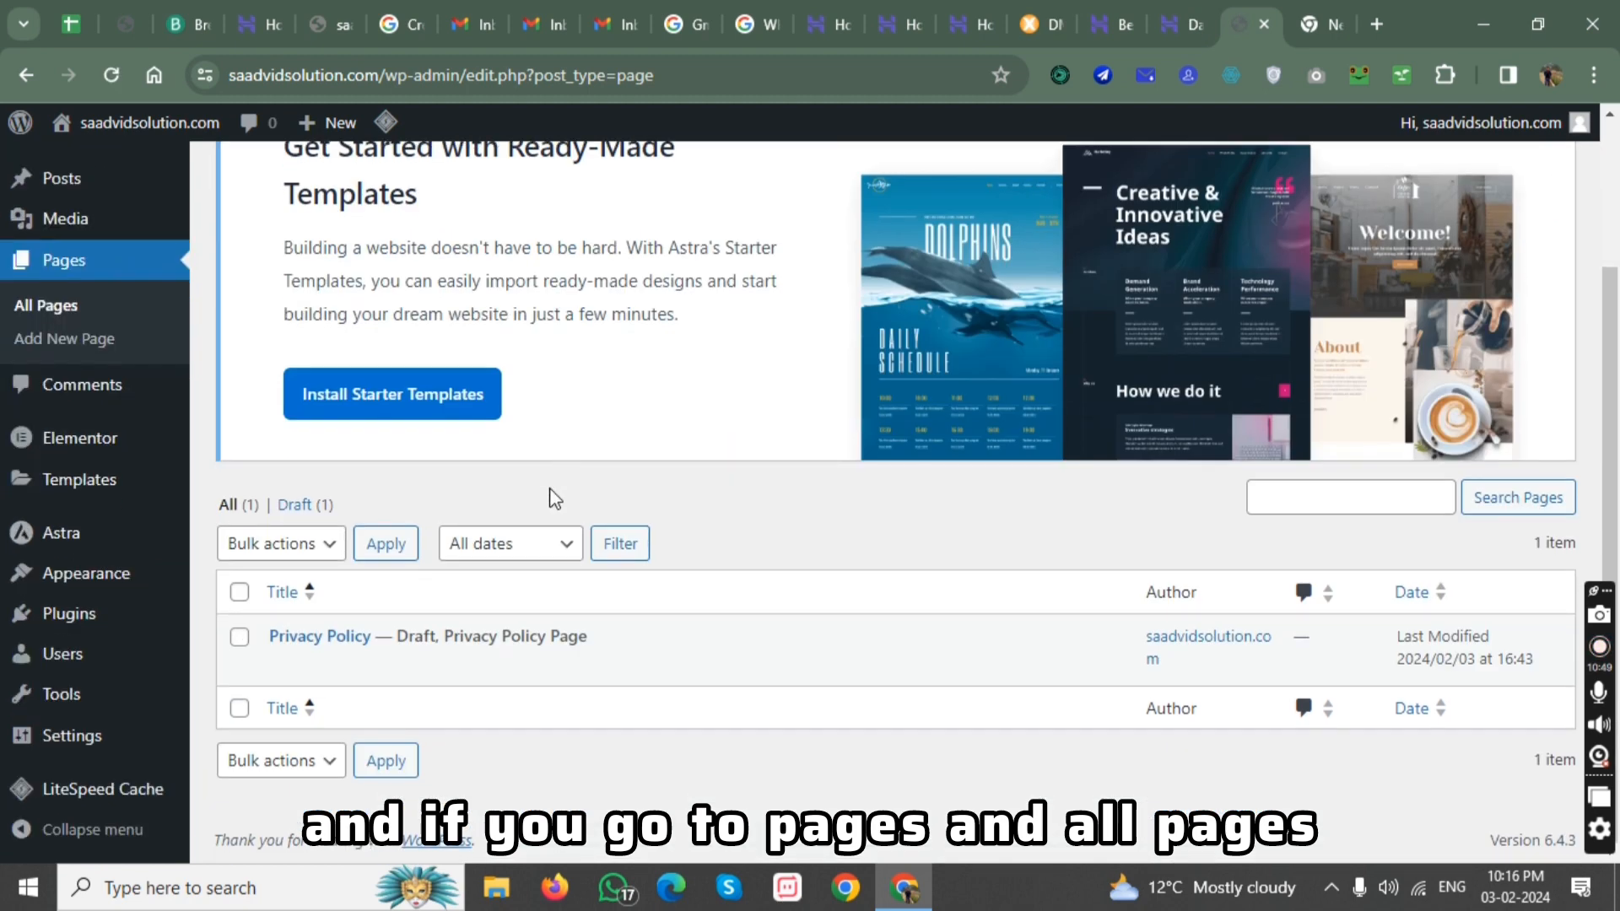
scroll(489, 644, up, 2)
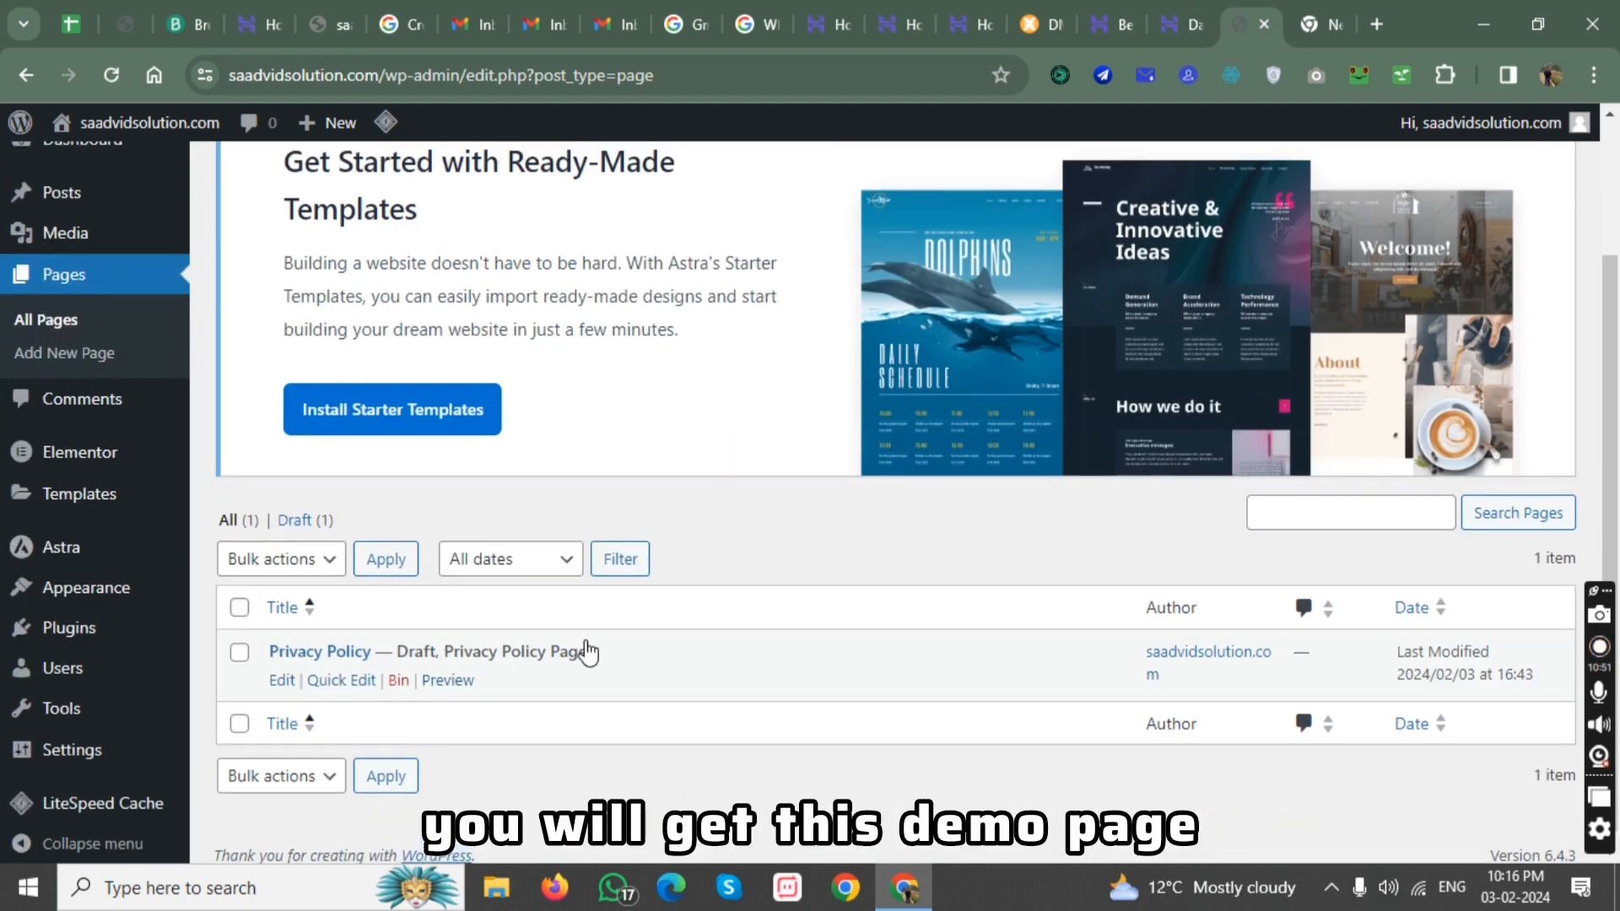
click(409, 165)
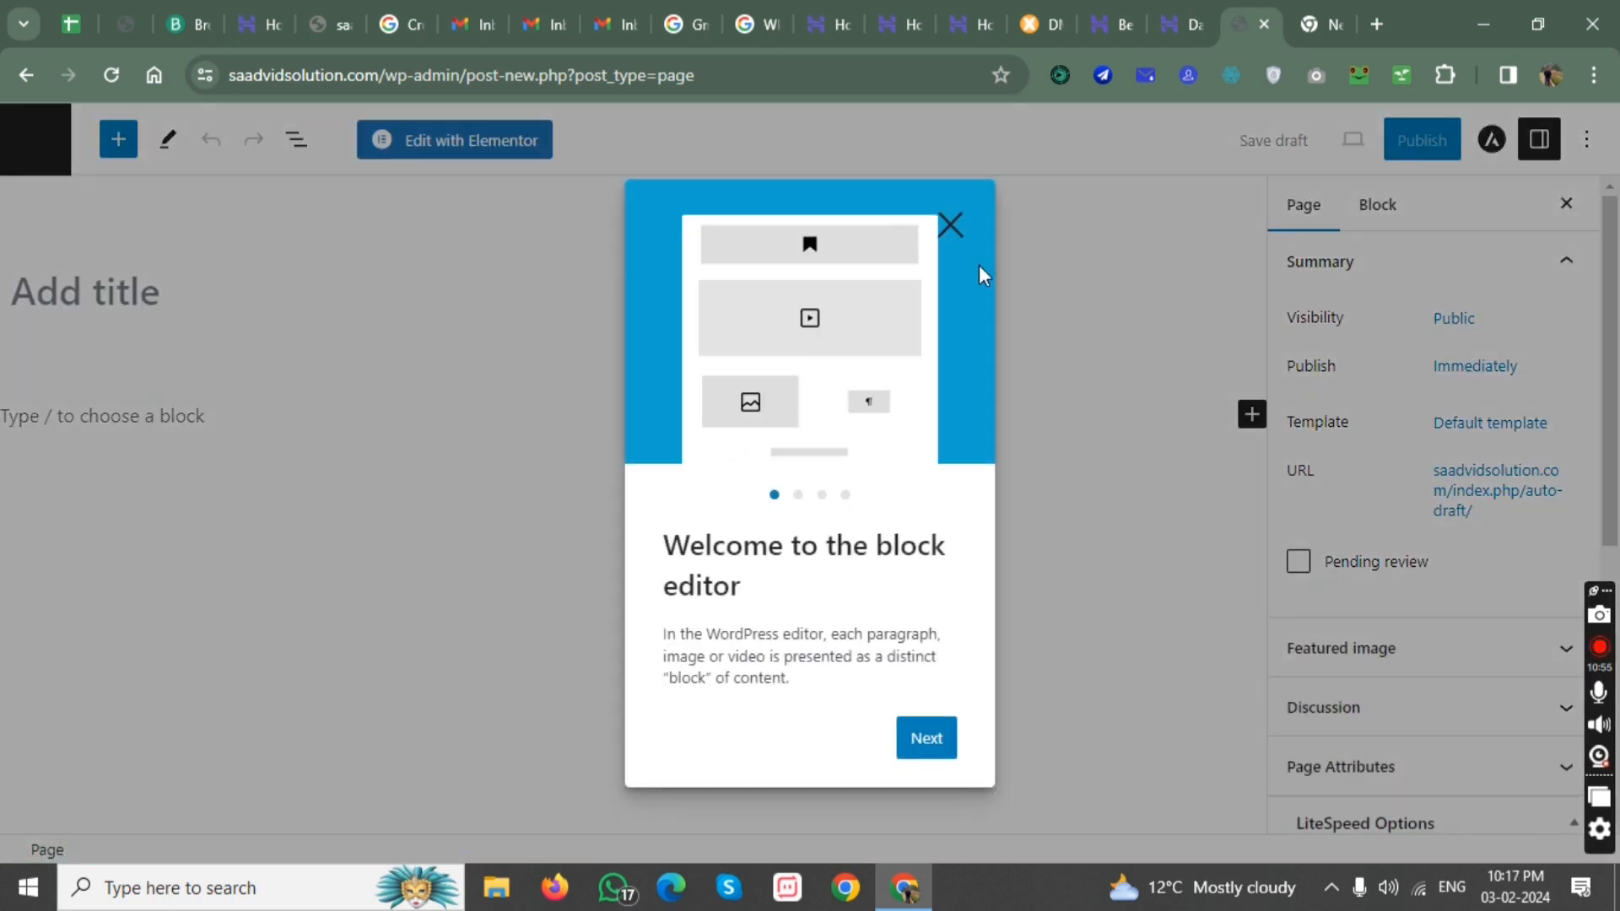
click(950, 224)
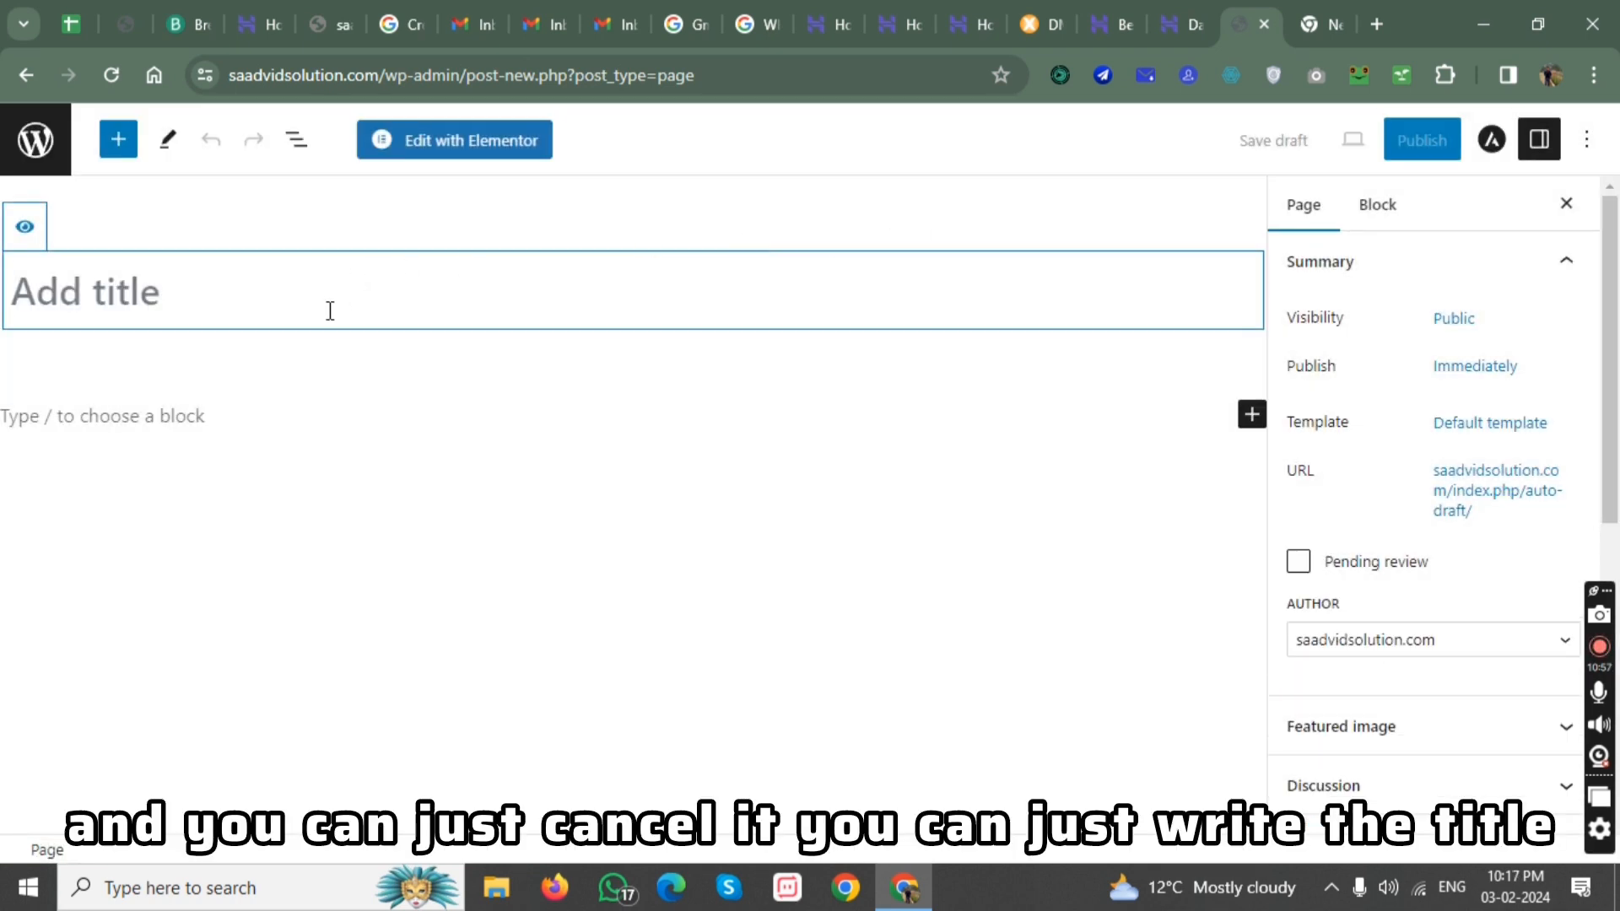
text(home)
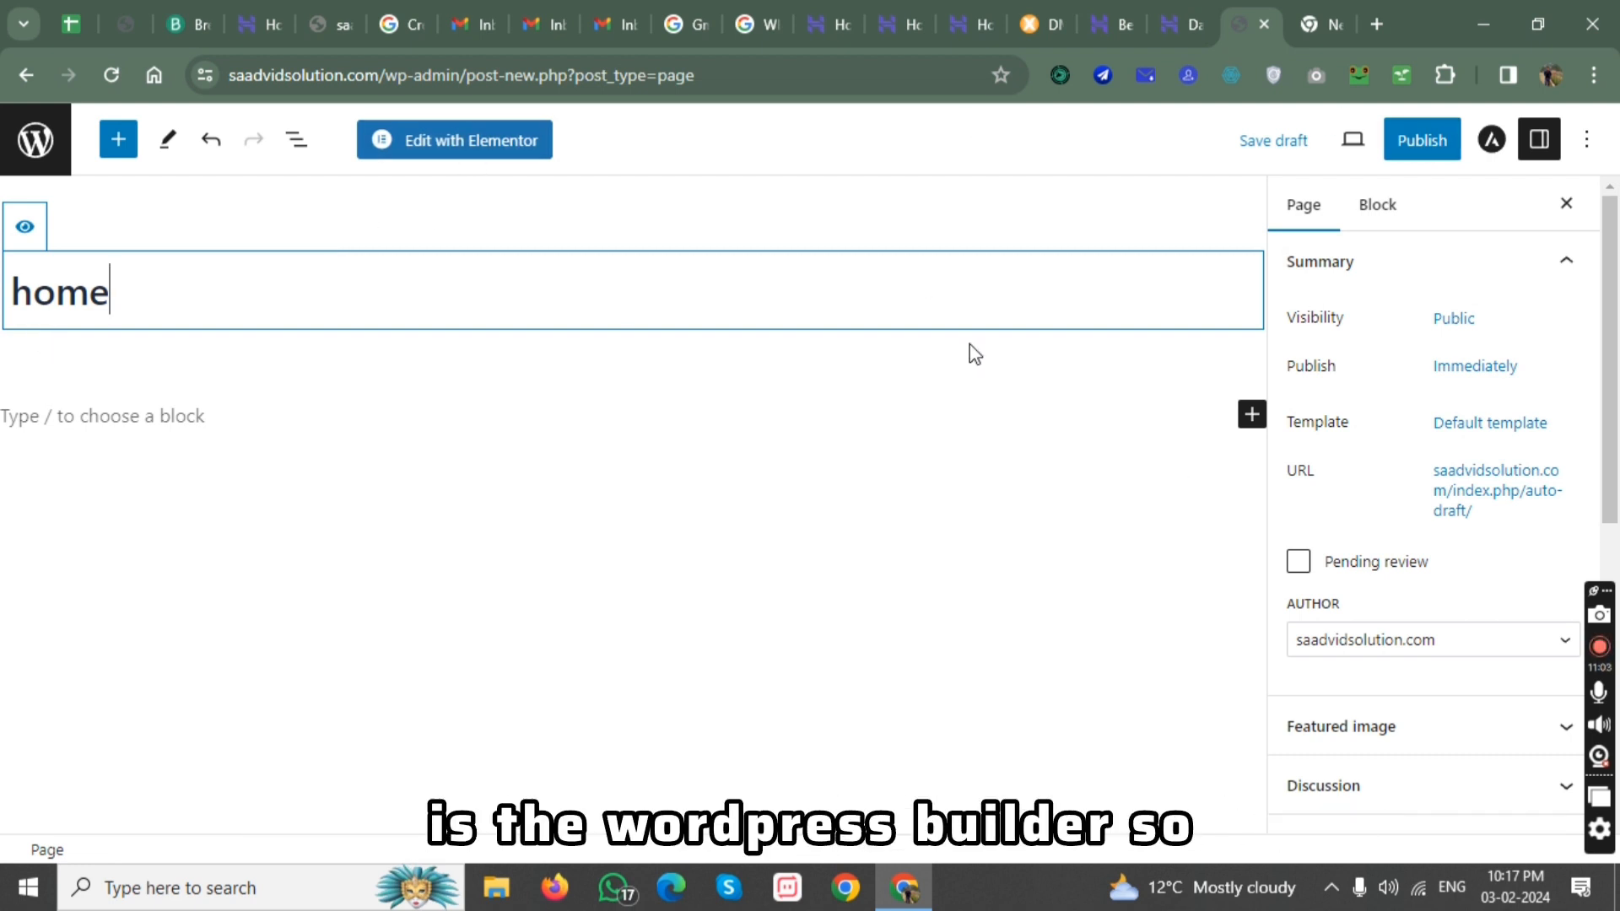
Open the home page in the Elementor editor at 90% browser zoom and close the Elementor AI notification and the Navigator.
click(470, 144)
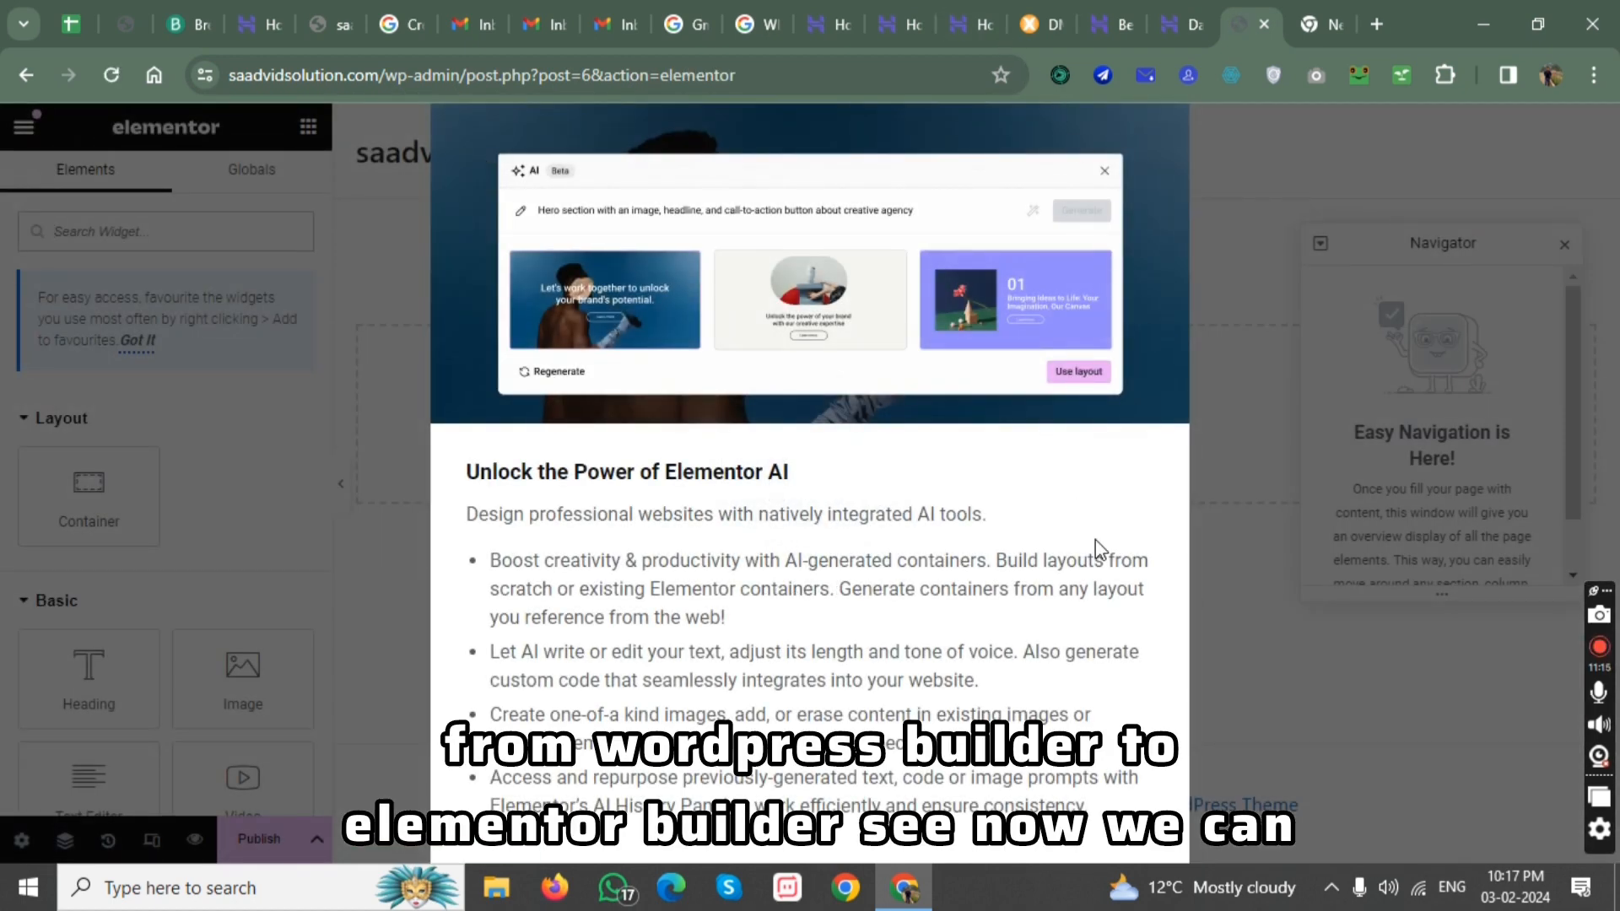
key(ctrl+minus)
key(ctrl+minus)
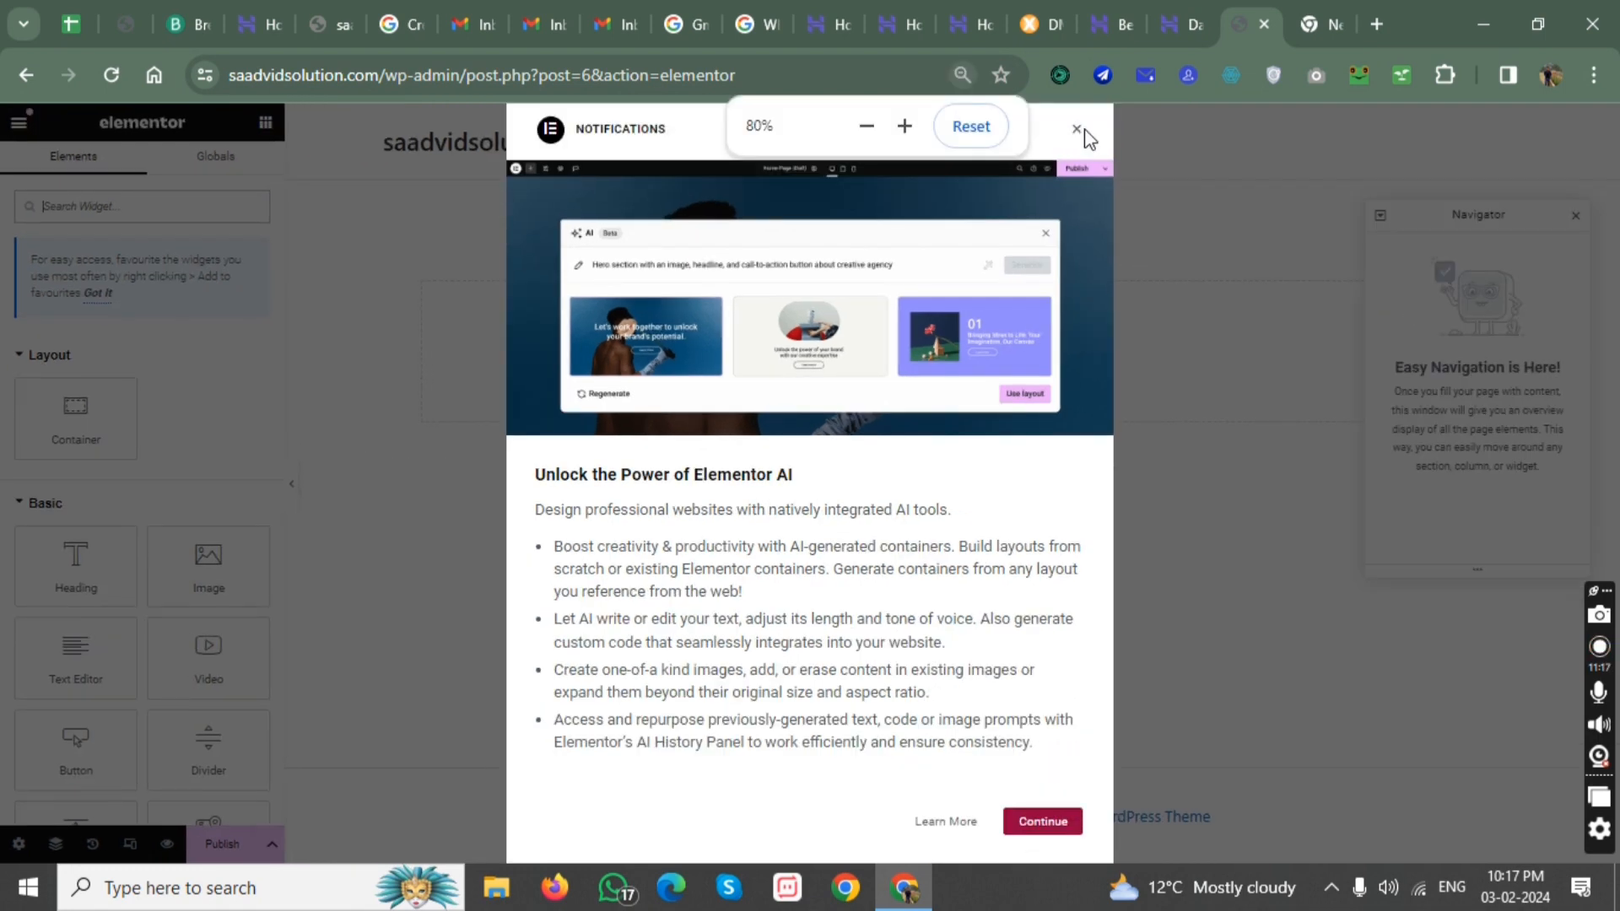
click(1077, 133)
key(ctrl+plus)
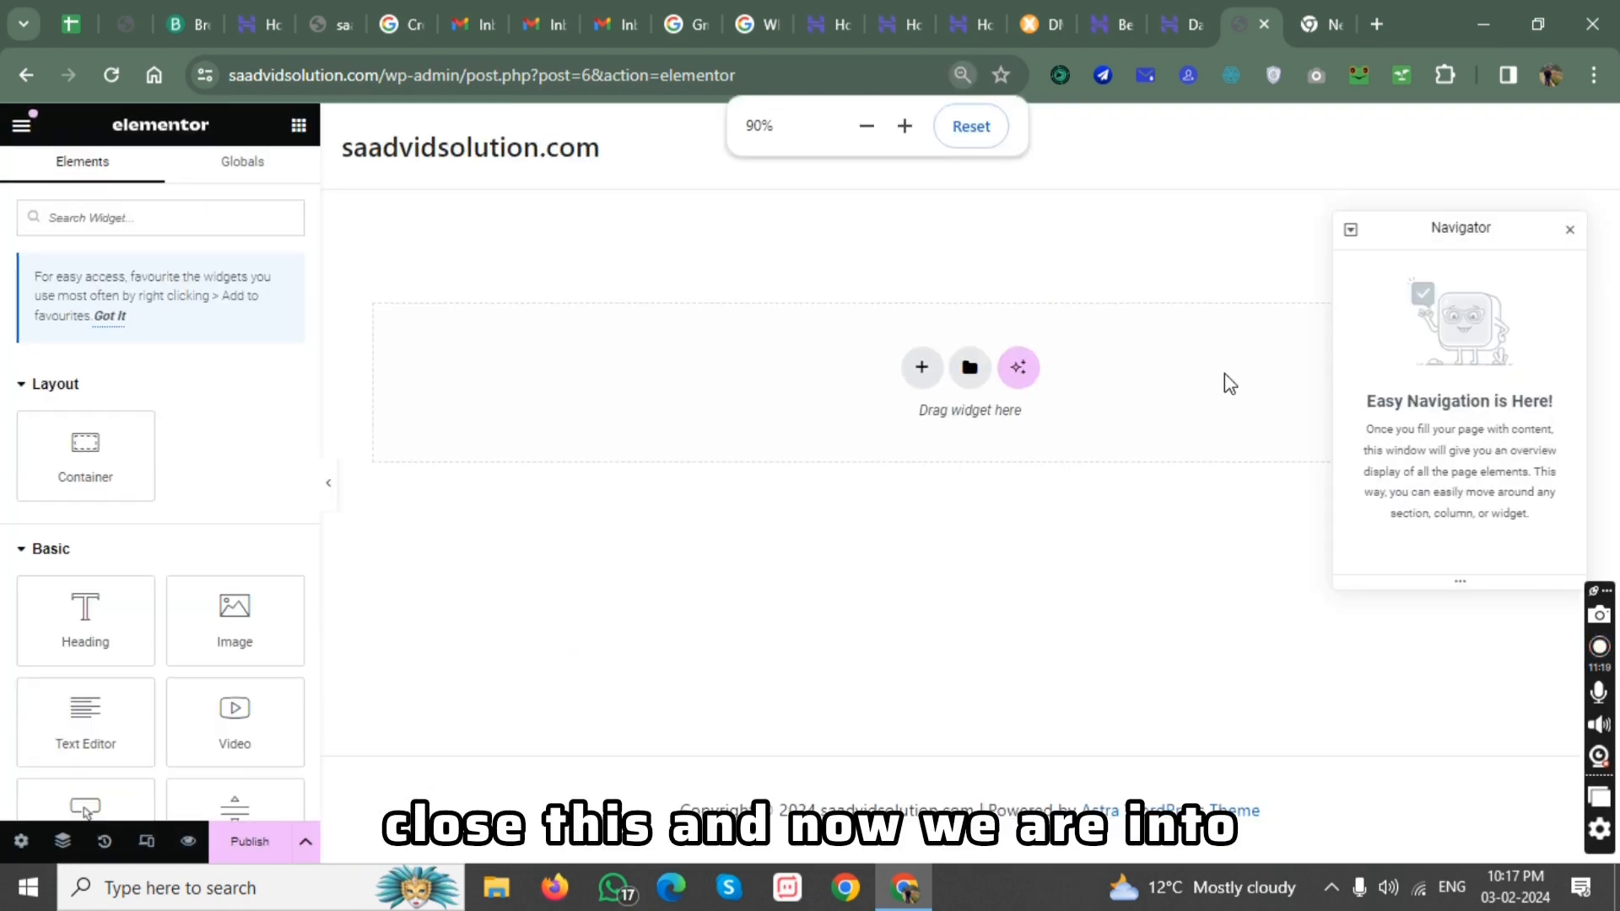
click(1570, 229)
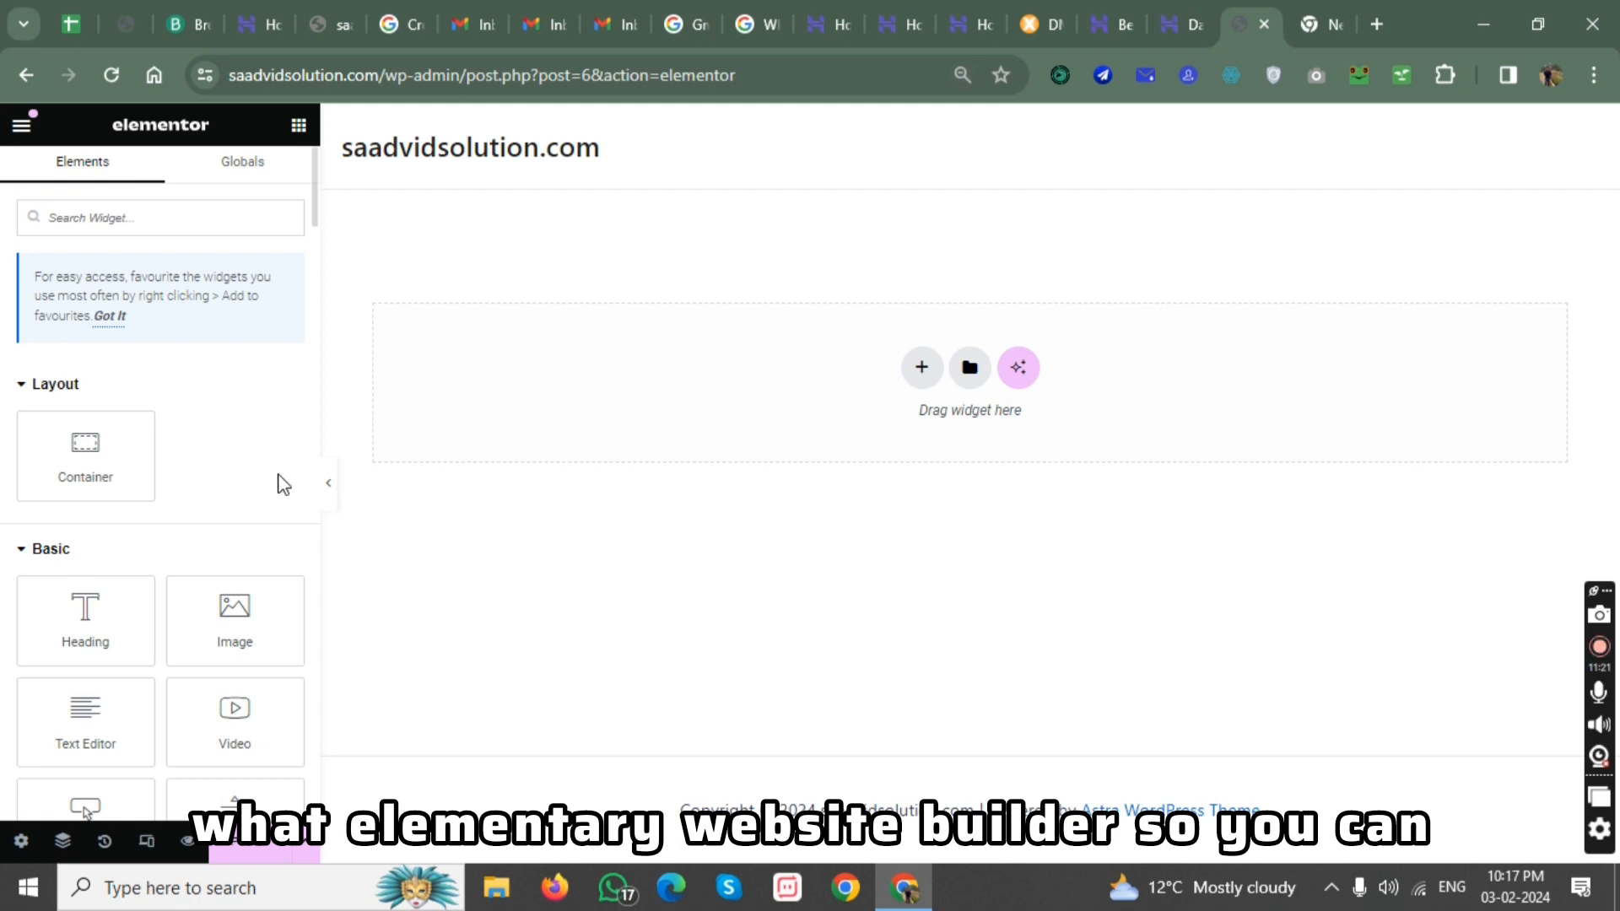
Add an Icon widget from the Basic elements to the empty drop area of the home page.
scroll(263, 487, down, 3)
scroll(188, 608, down, 4)
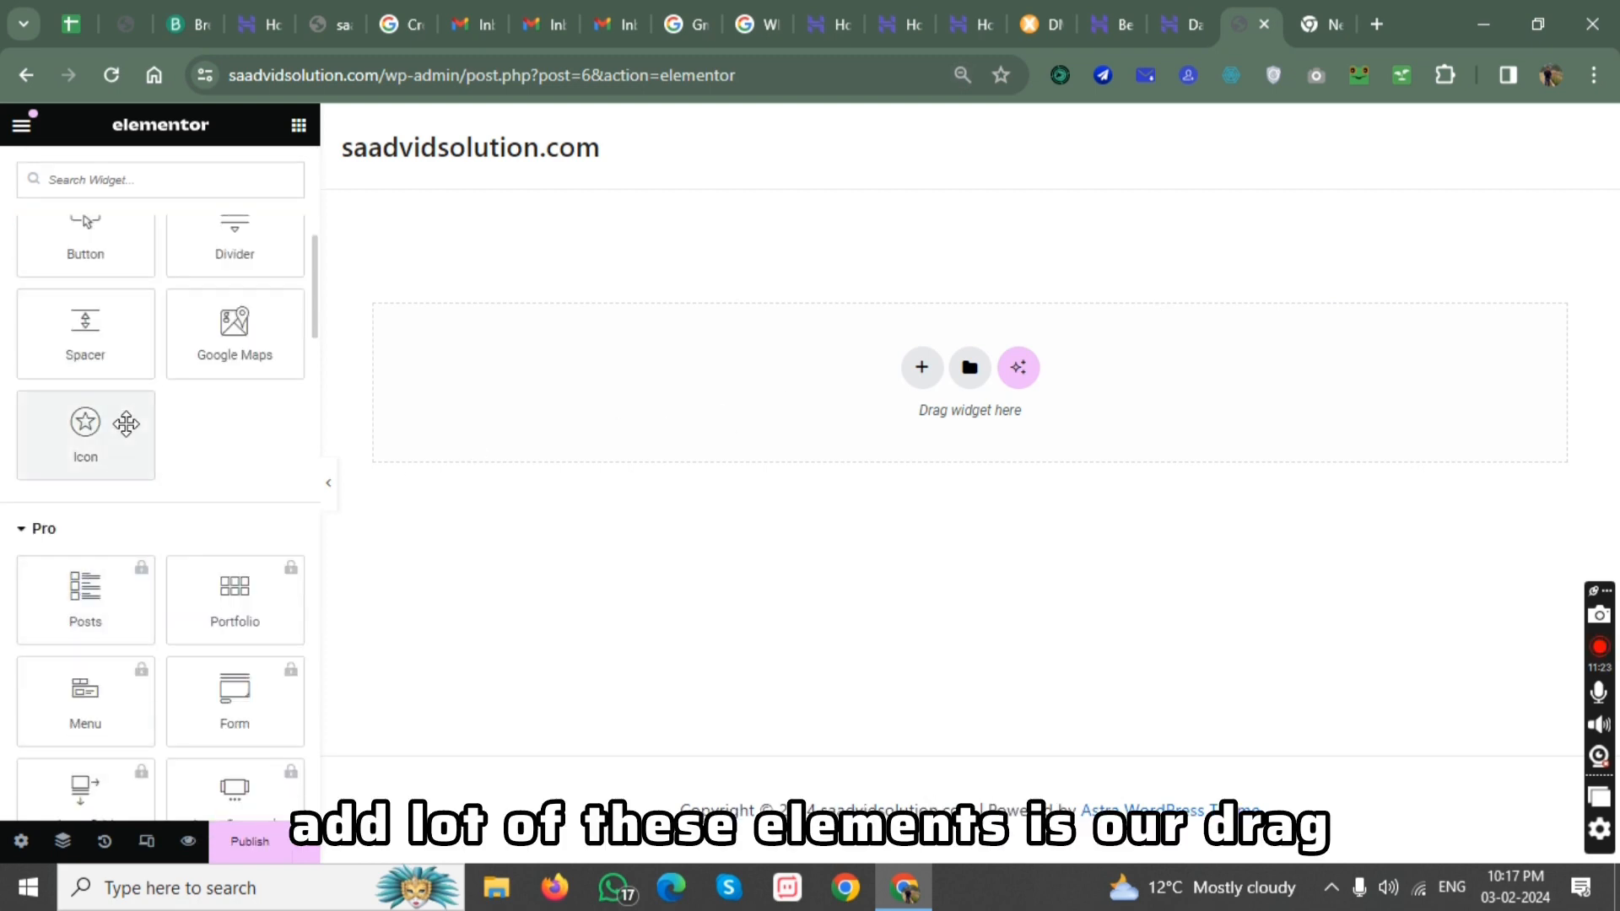
drag(118, 426, 848, 414)
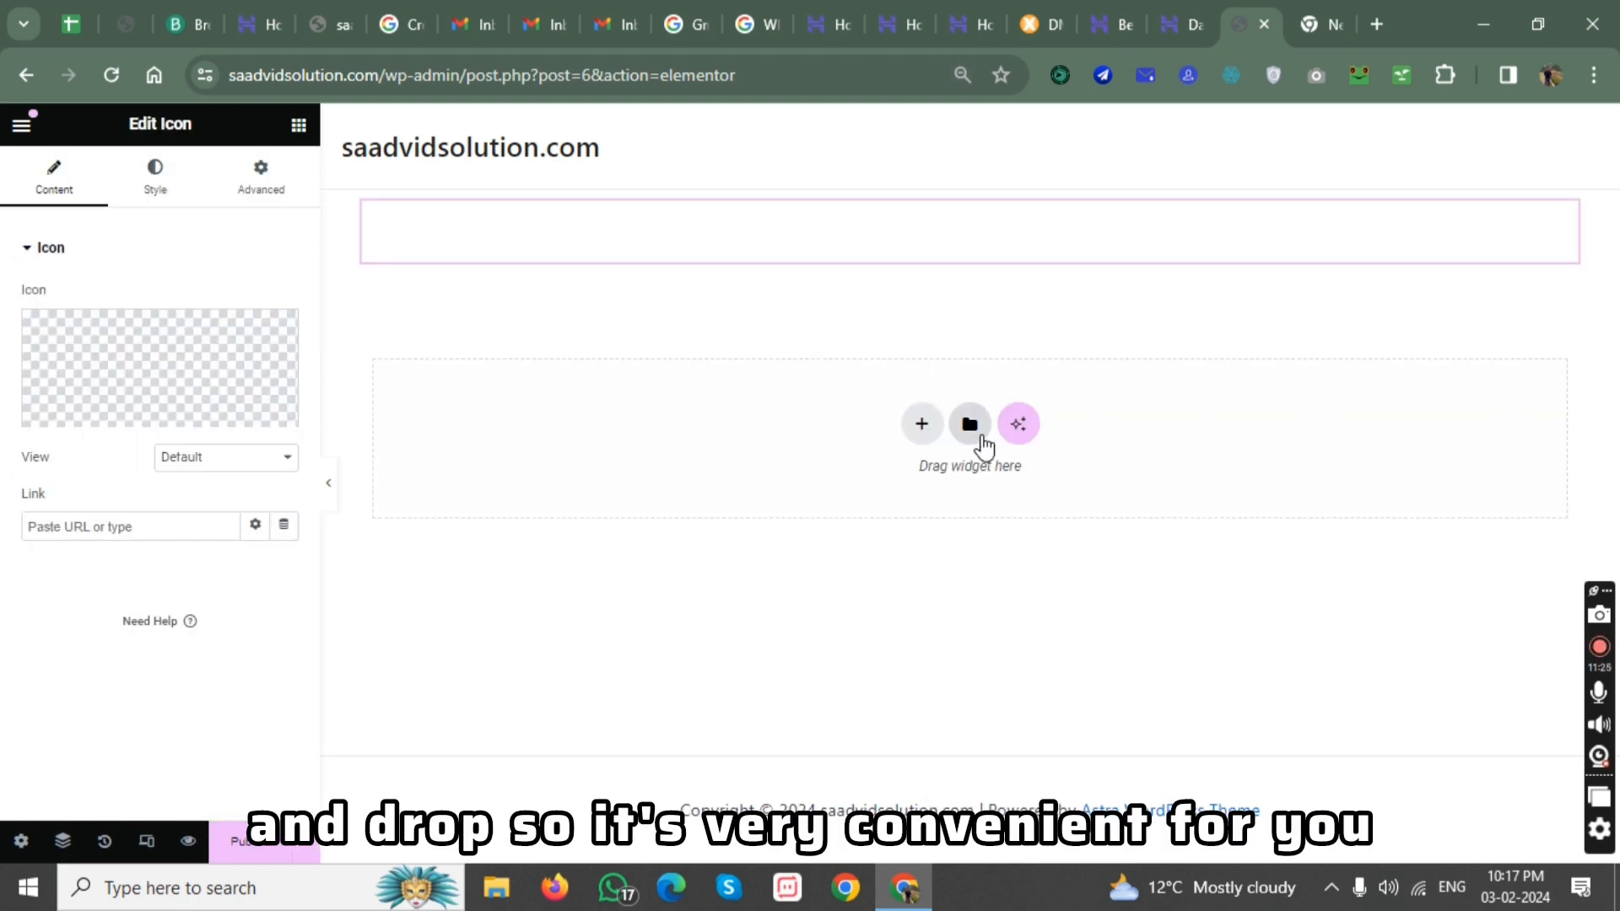
Add a new container with a three-column, two-row structure below the star icon on the home page.
click(922, 424)
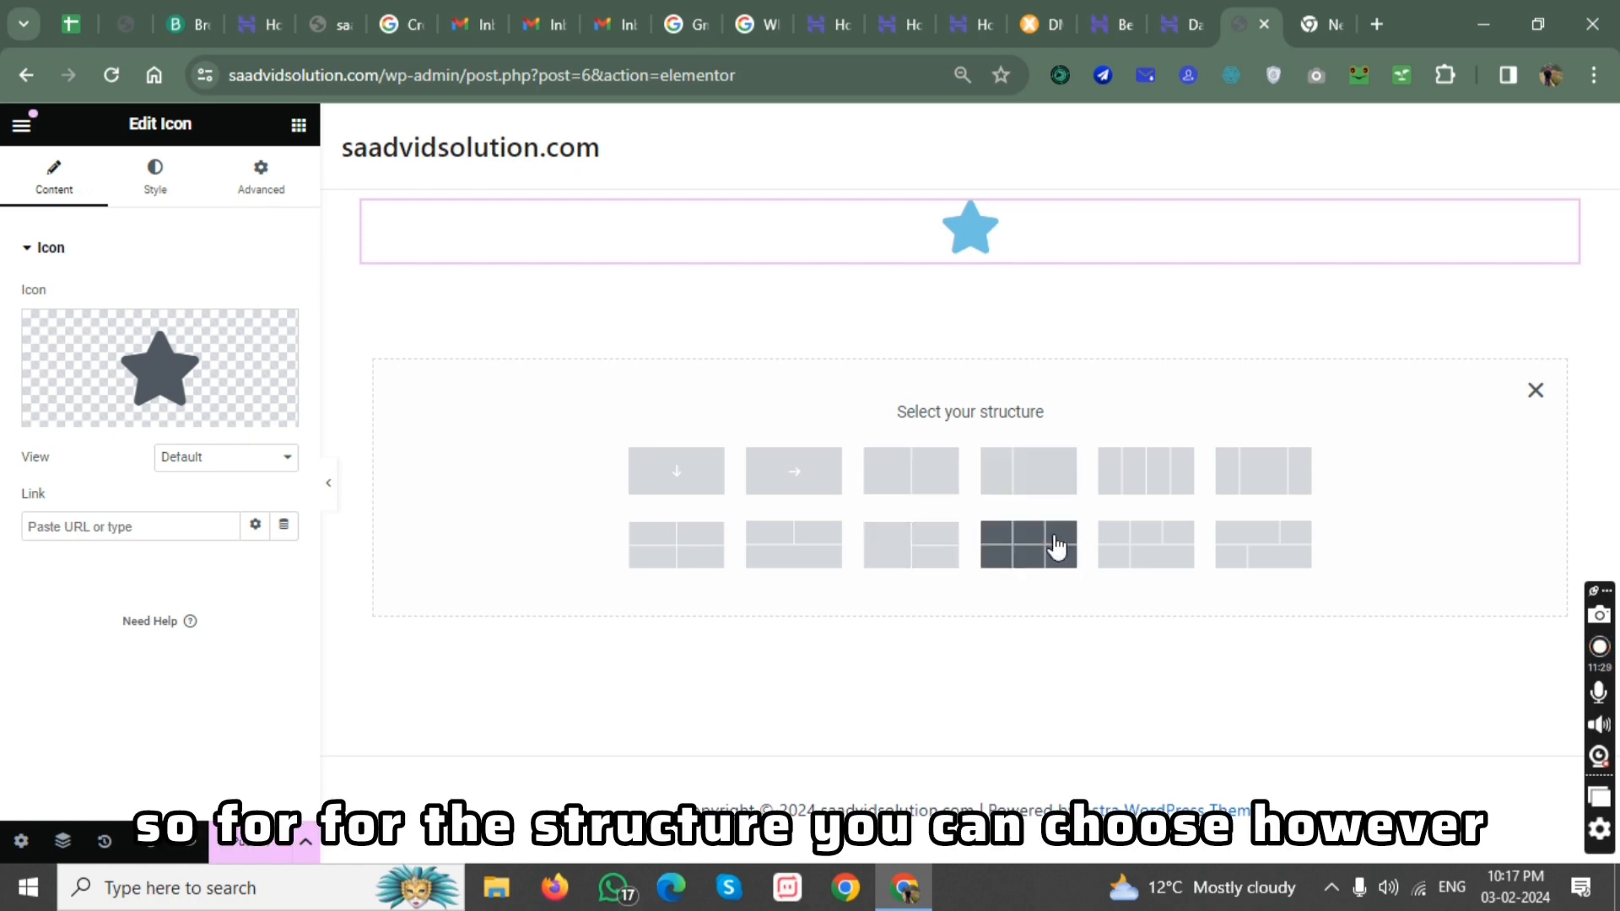
click(1013, 540)
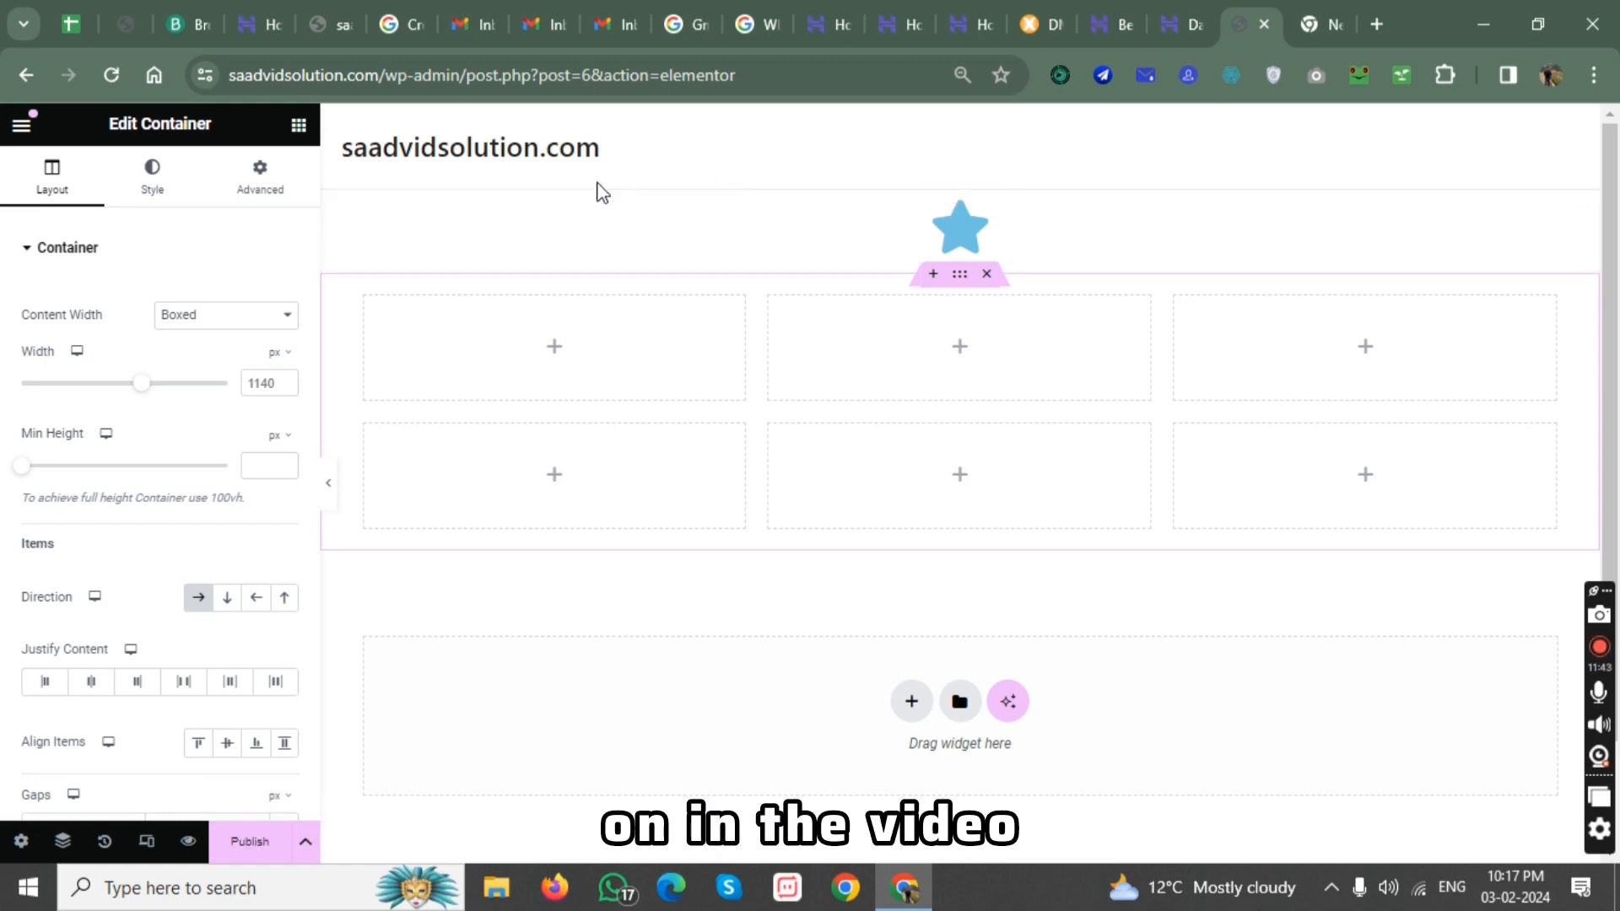
Switch to the Hostinger panel and view the list of websites on the WordPress Starter hosting plan.
click(1175, 24)
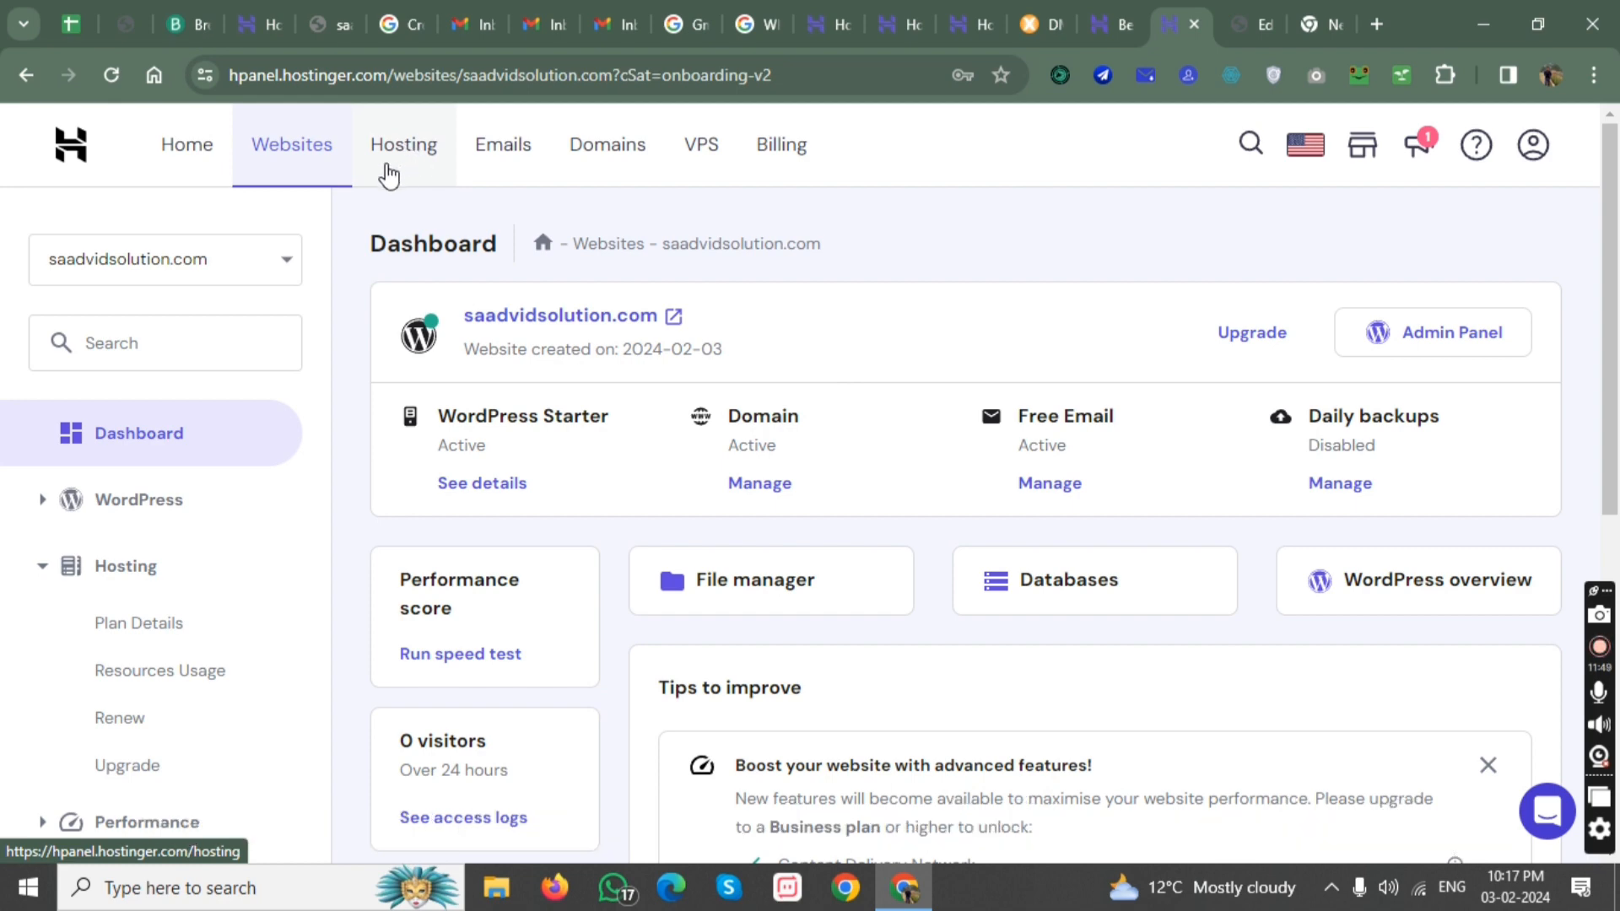
click(384, 158)
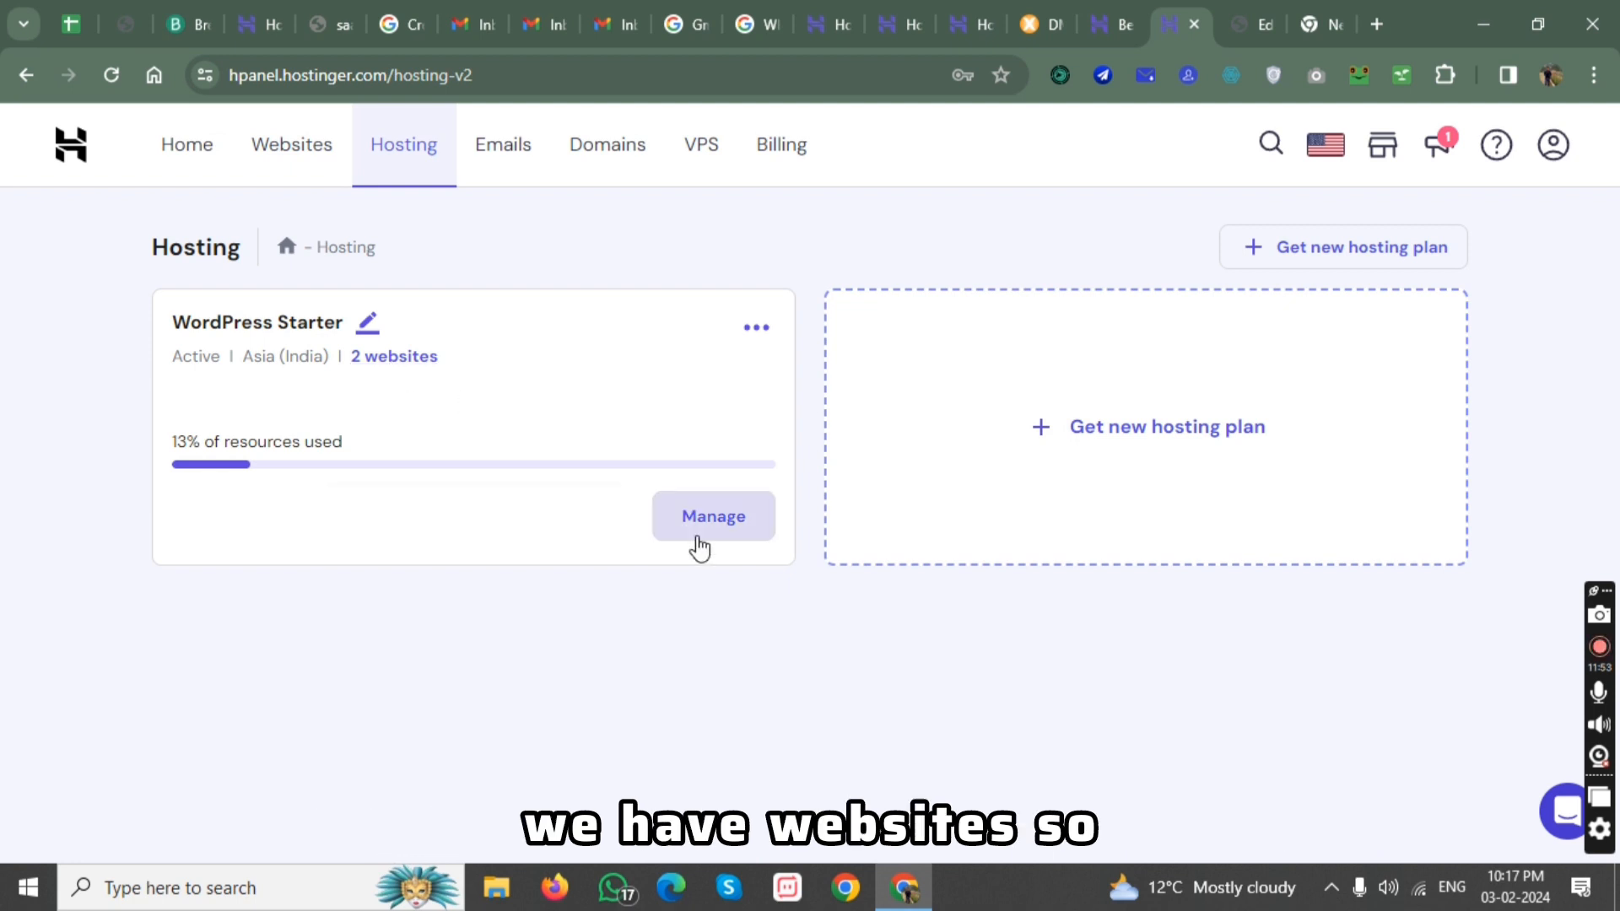
click(400, 361)
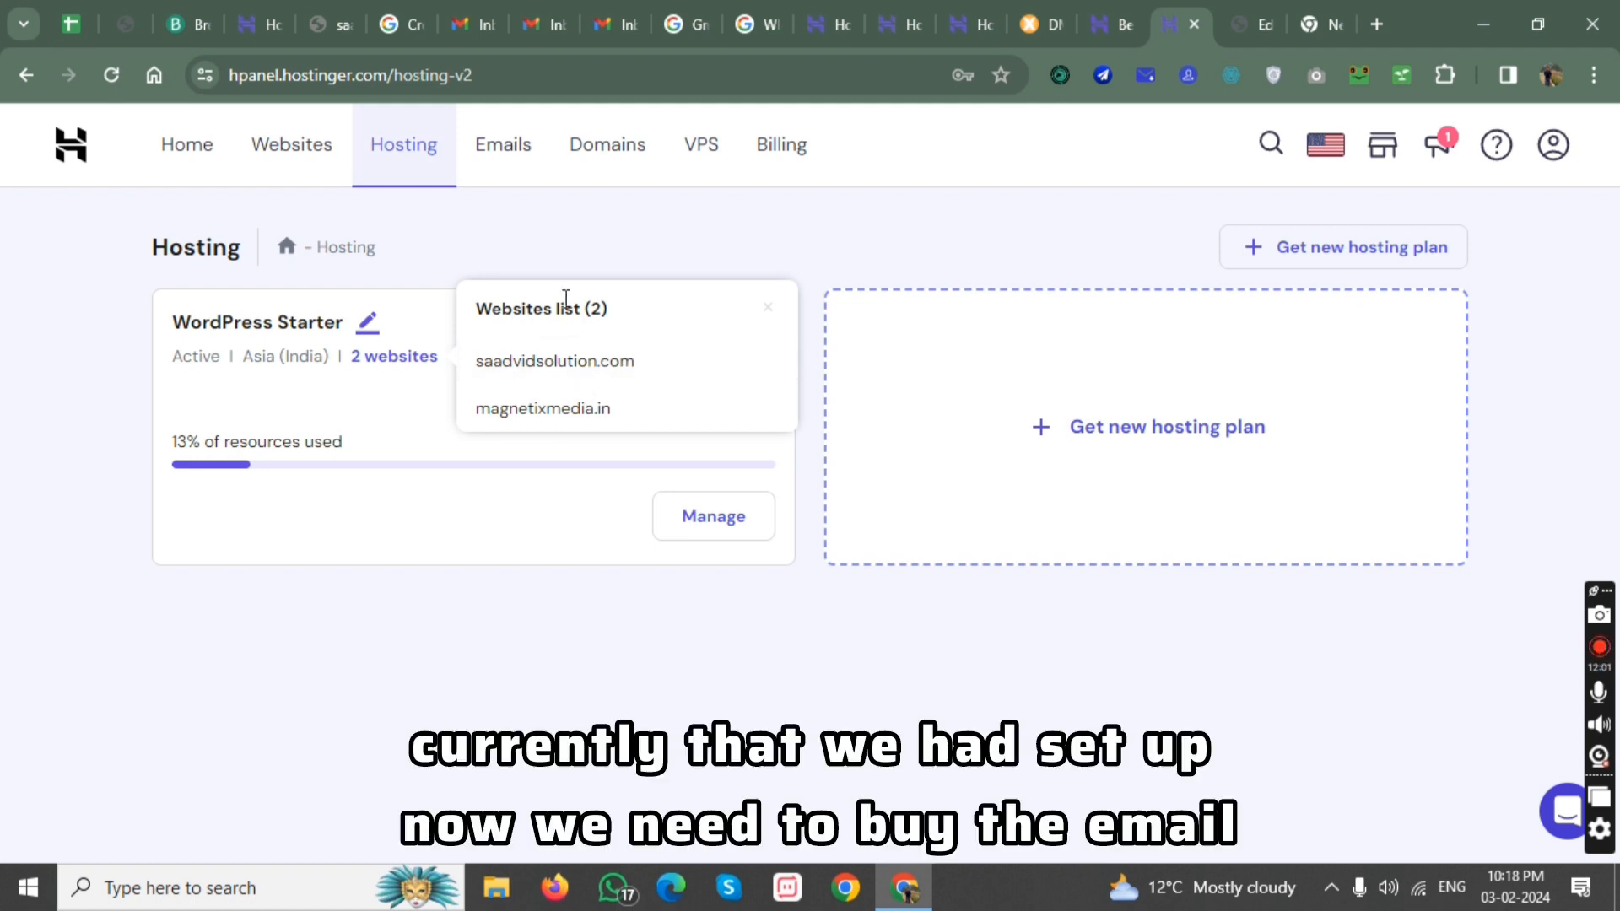
Open the selection of new email plans and compare the features of Business Starter, Business Premium and Google Workspace, including custom DKIM.
click(517, 173)
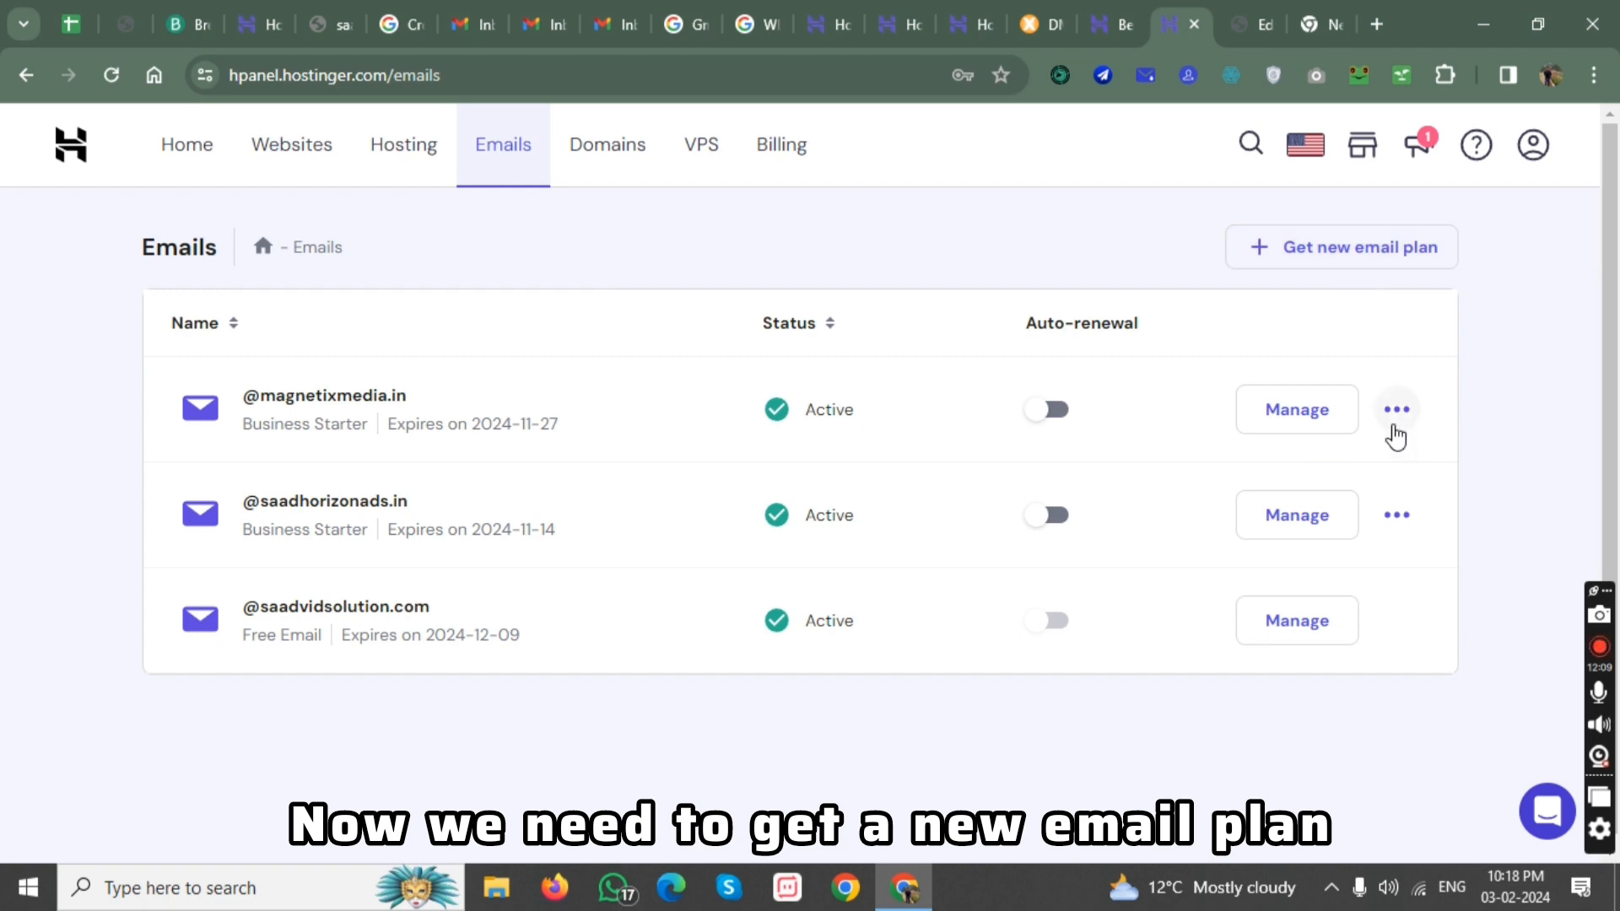
click(1373, 240)
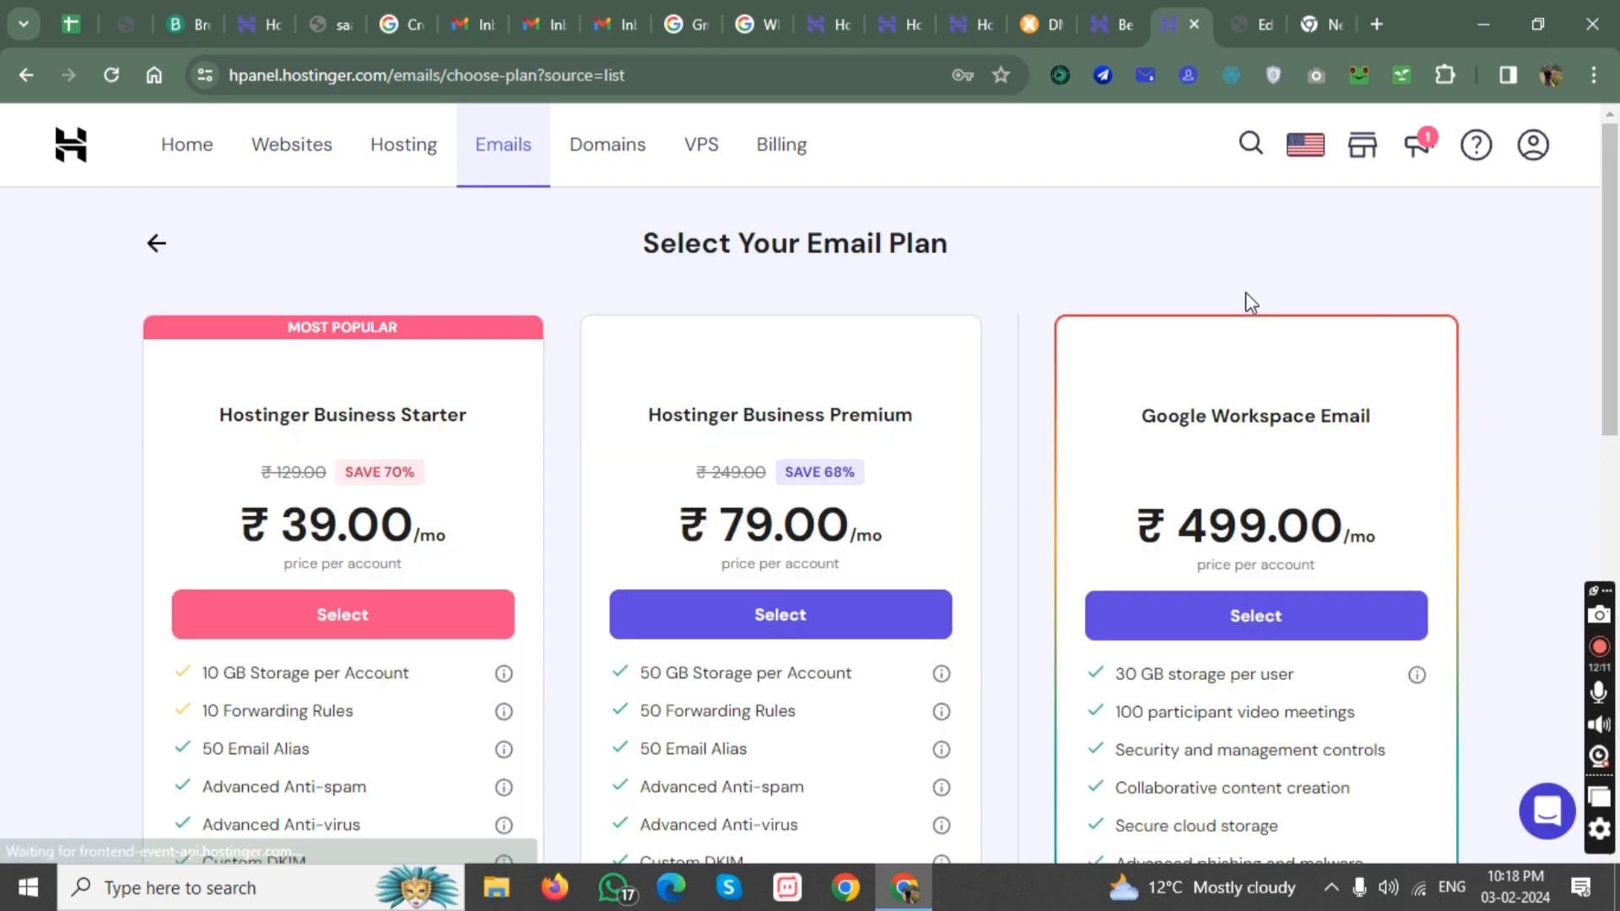
scroll(371, 475, down, 2)
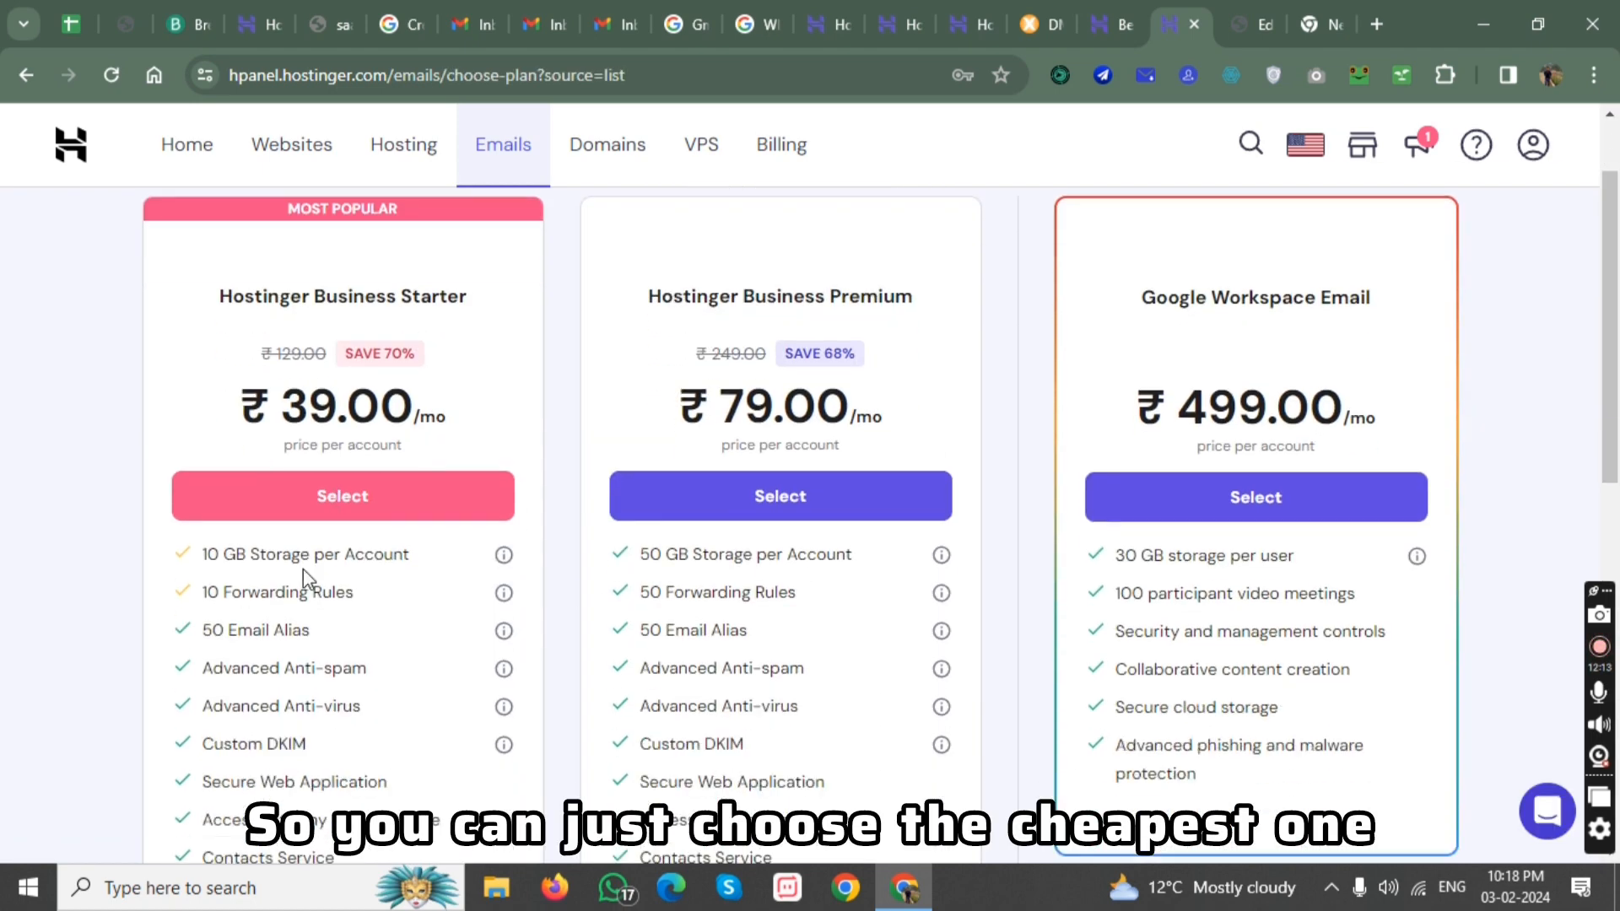
scroll(295, 736, down, 4)
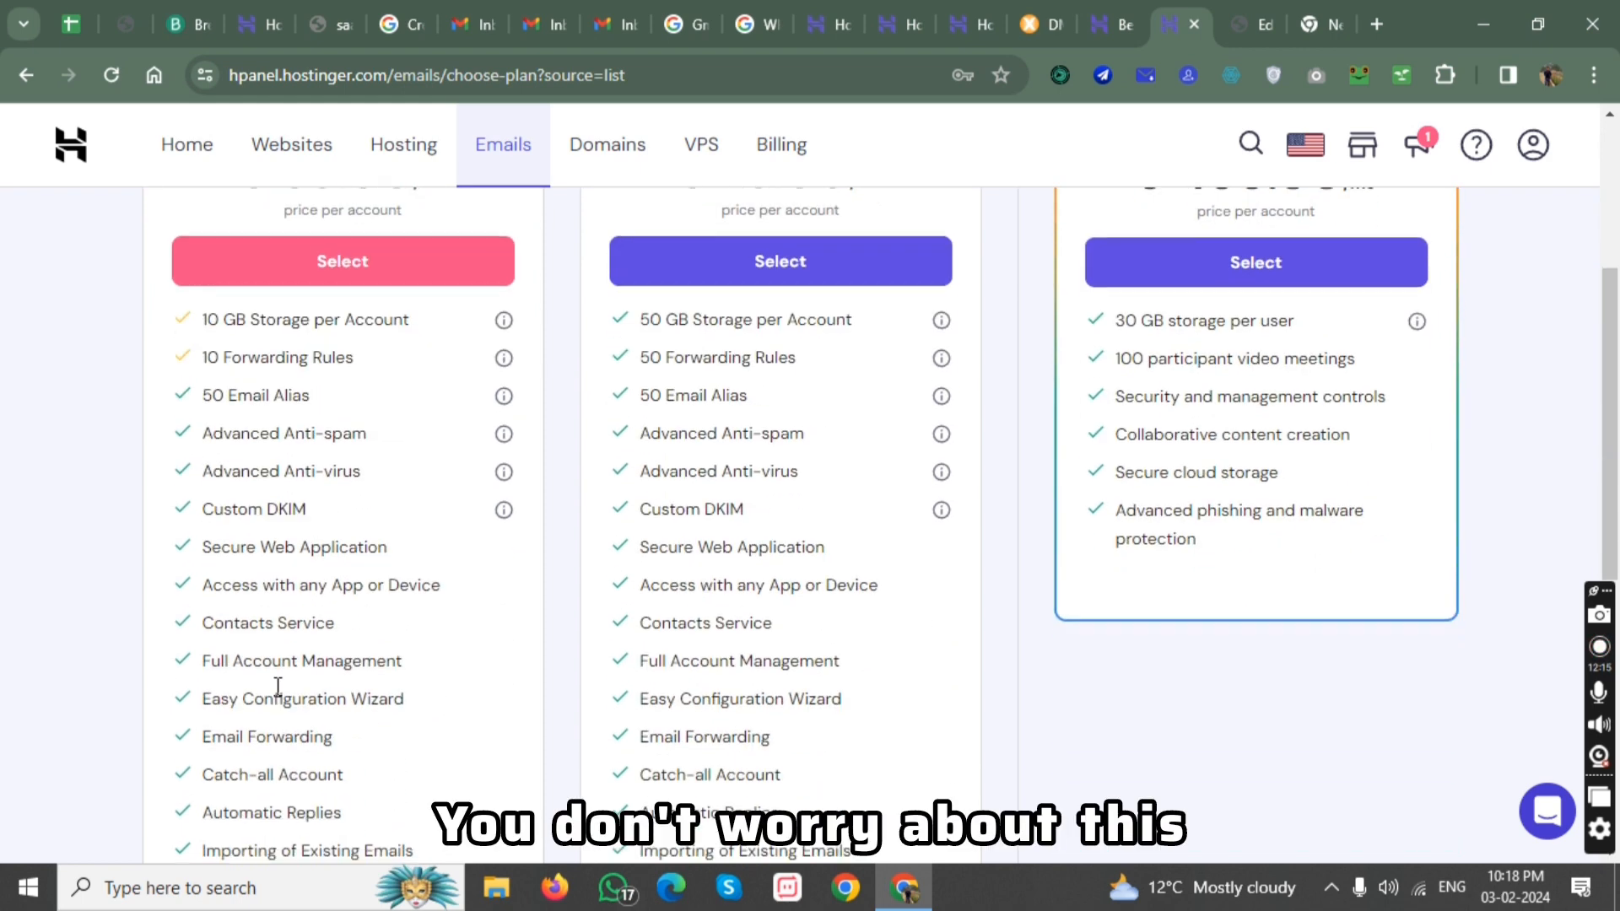
drag(206, 509, 337, 532)
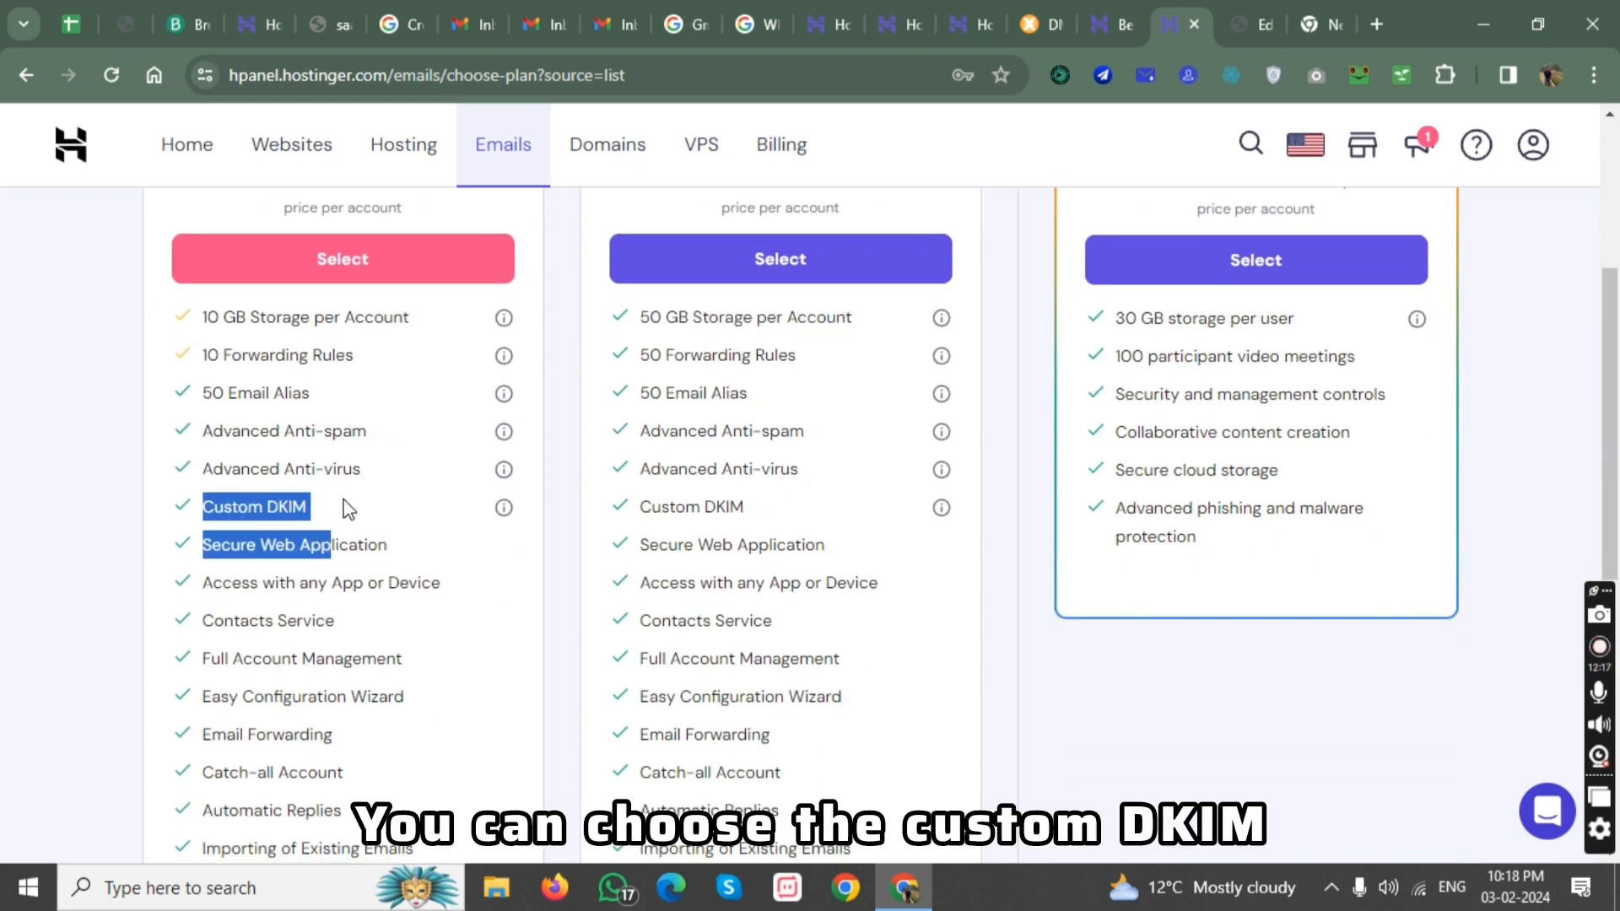
click(345, 499)
scroll(363, 543, up, 4)
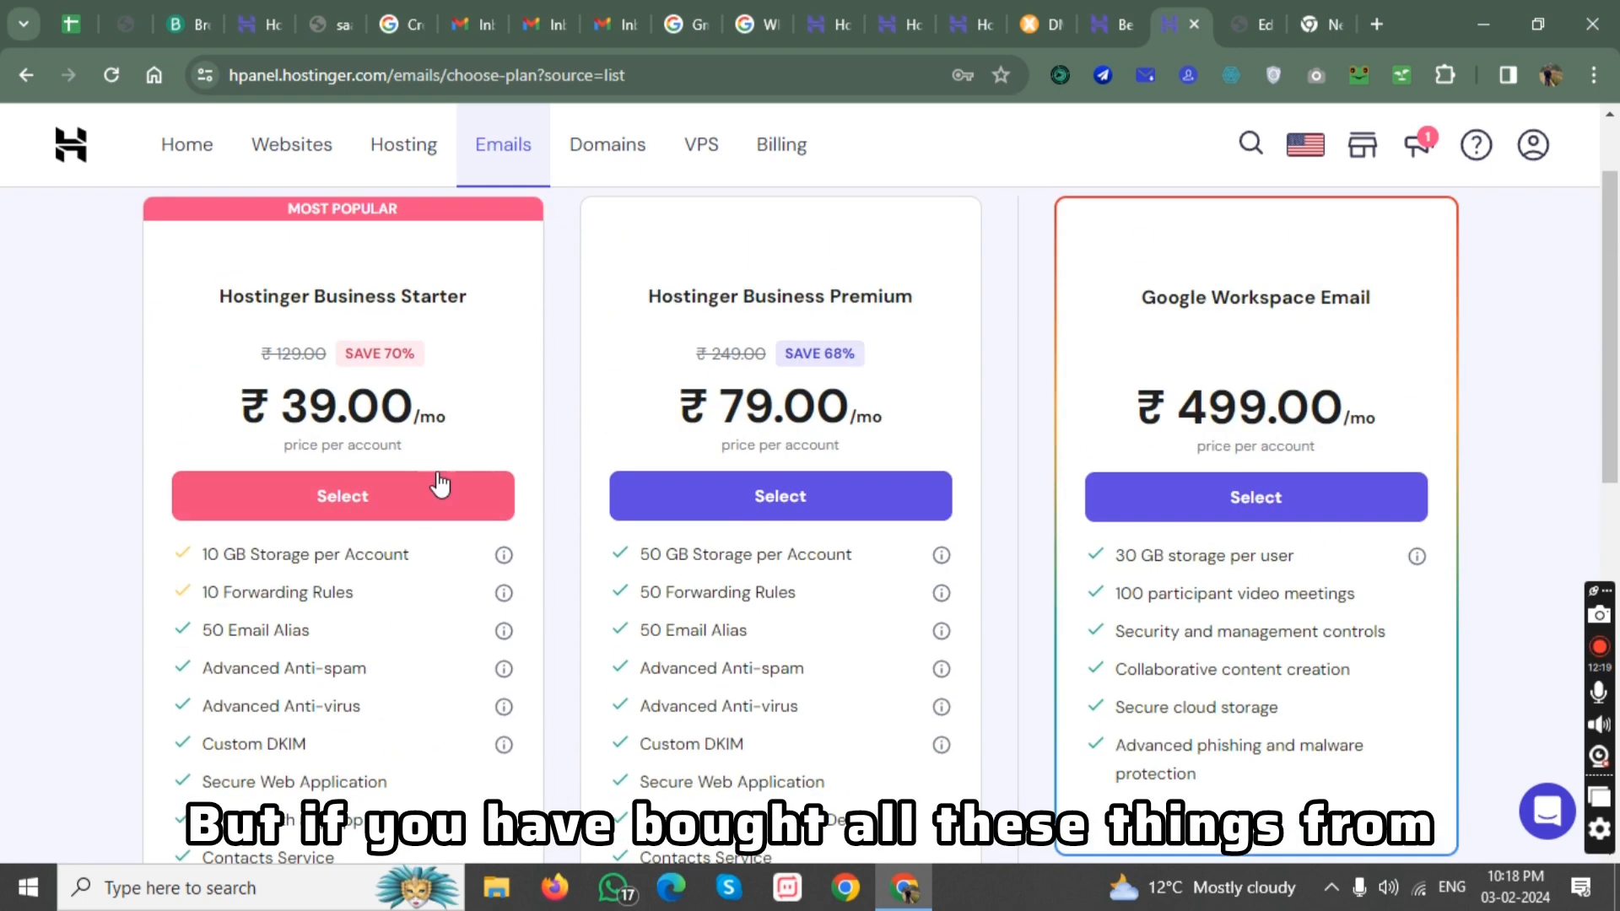
scroll(456, 413, down, 2)
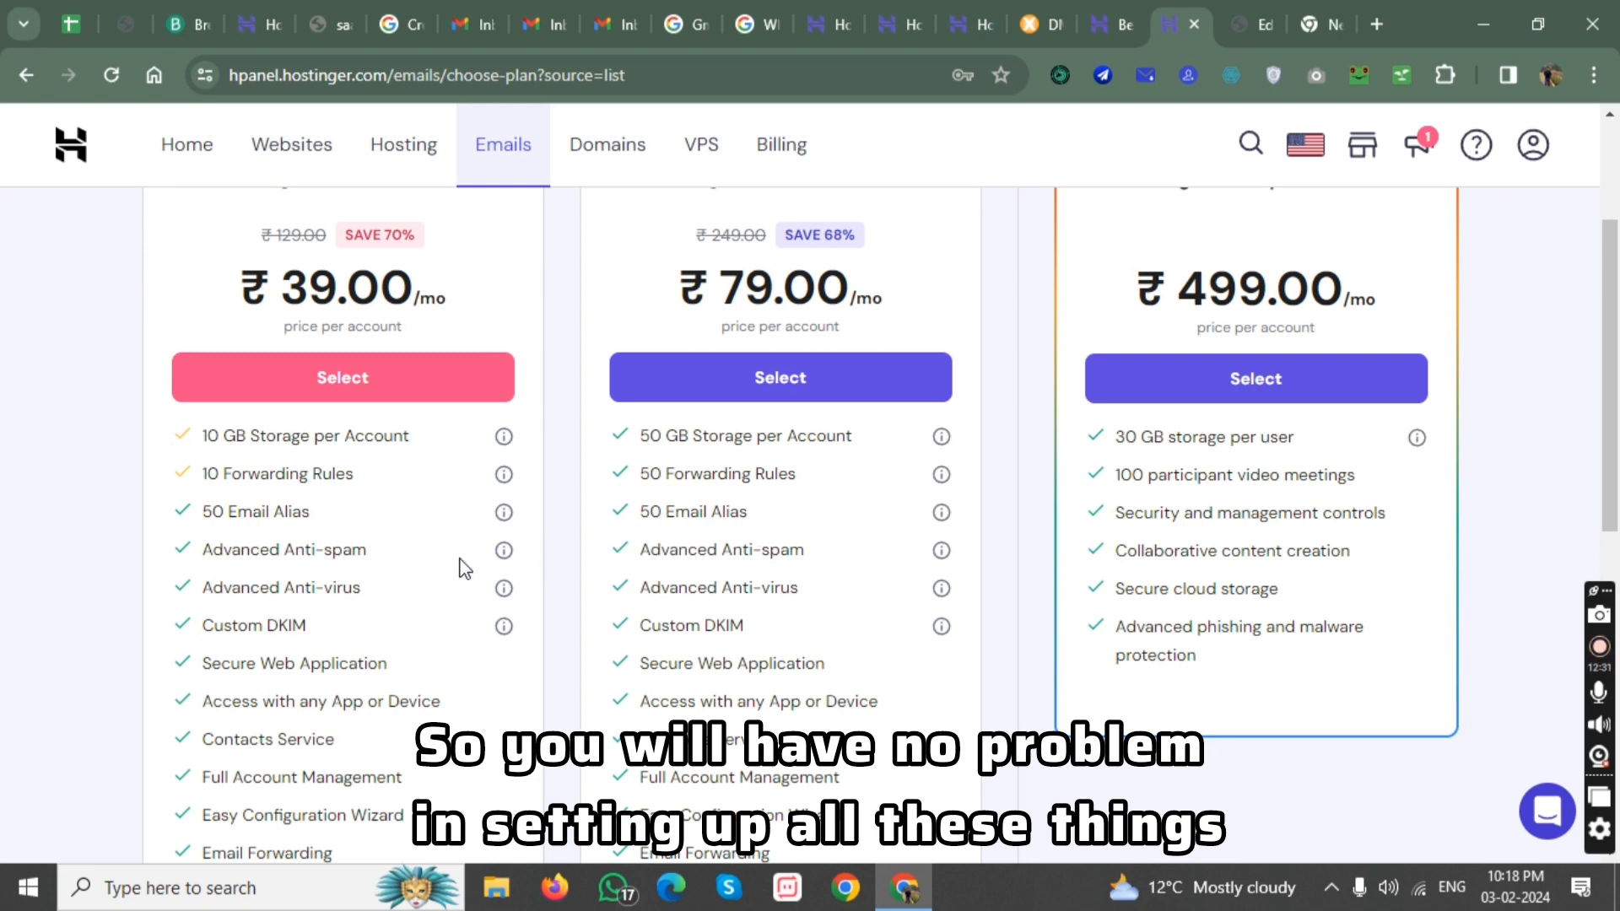
scroll(465, 568, up, 3)
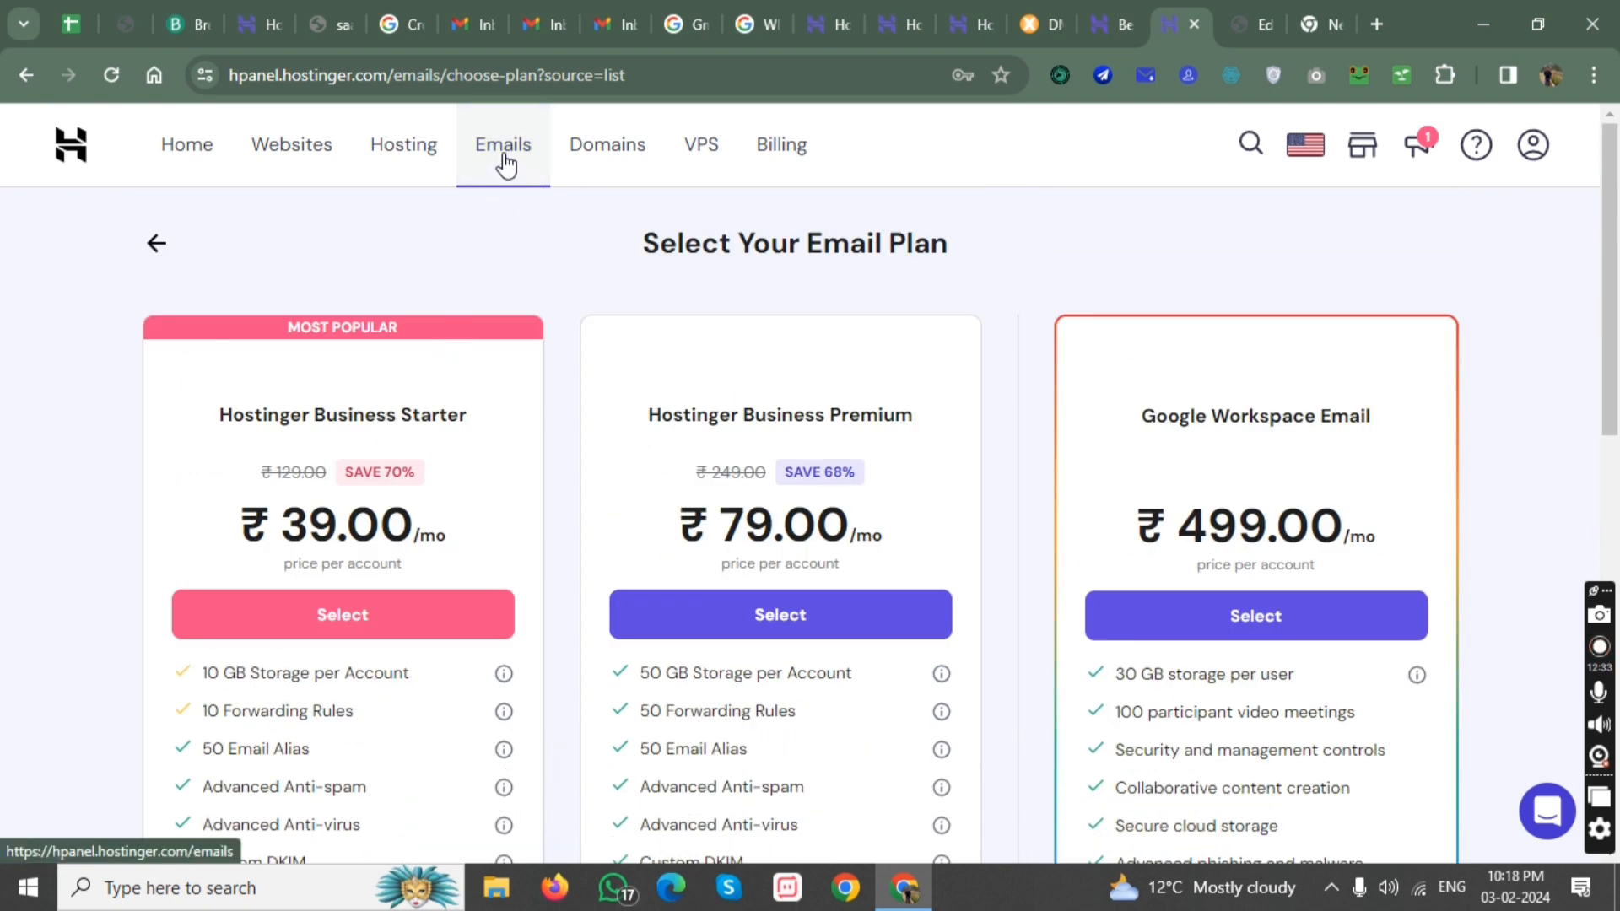
Review the billing periods and payment summary of the Hostinger Business Starter email plan, and cancel the checkout.
click(505, 168)
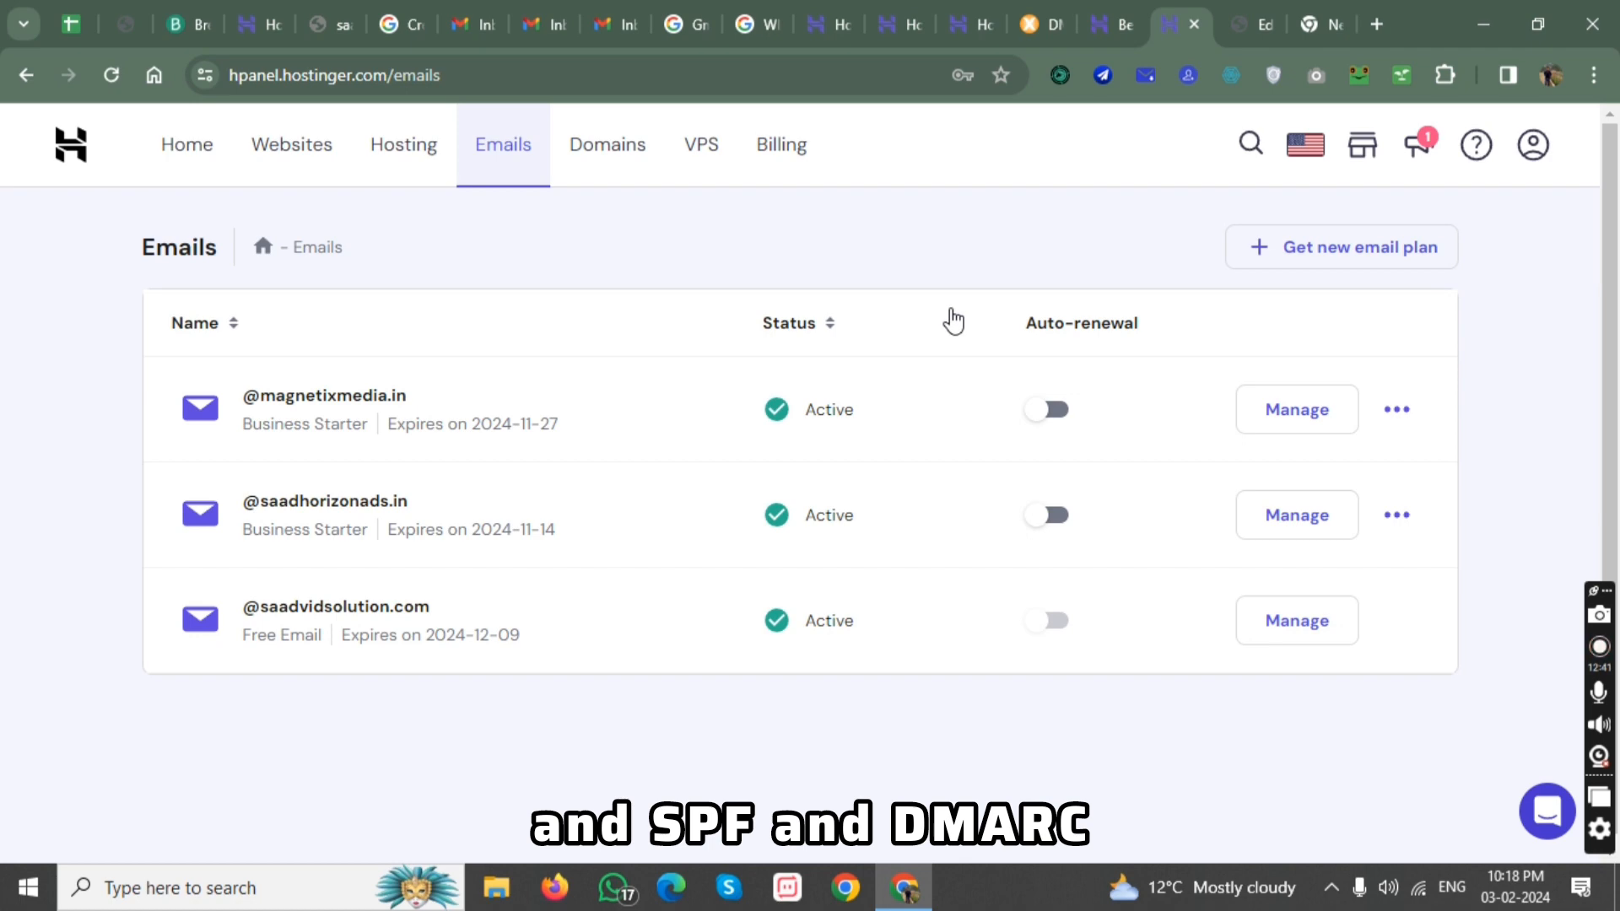
click(1351, 247)
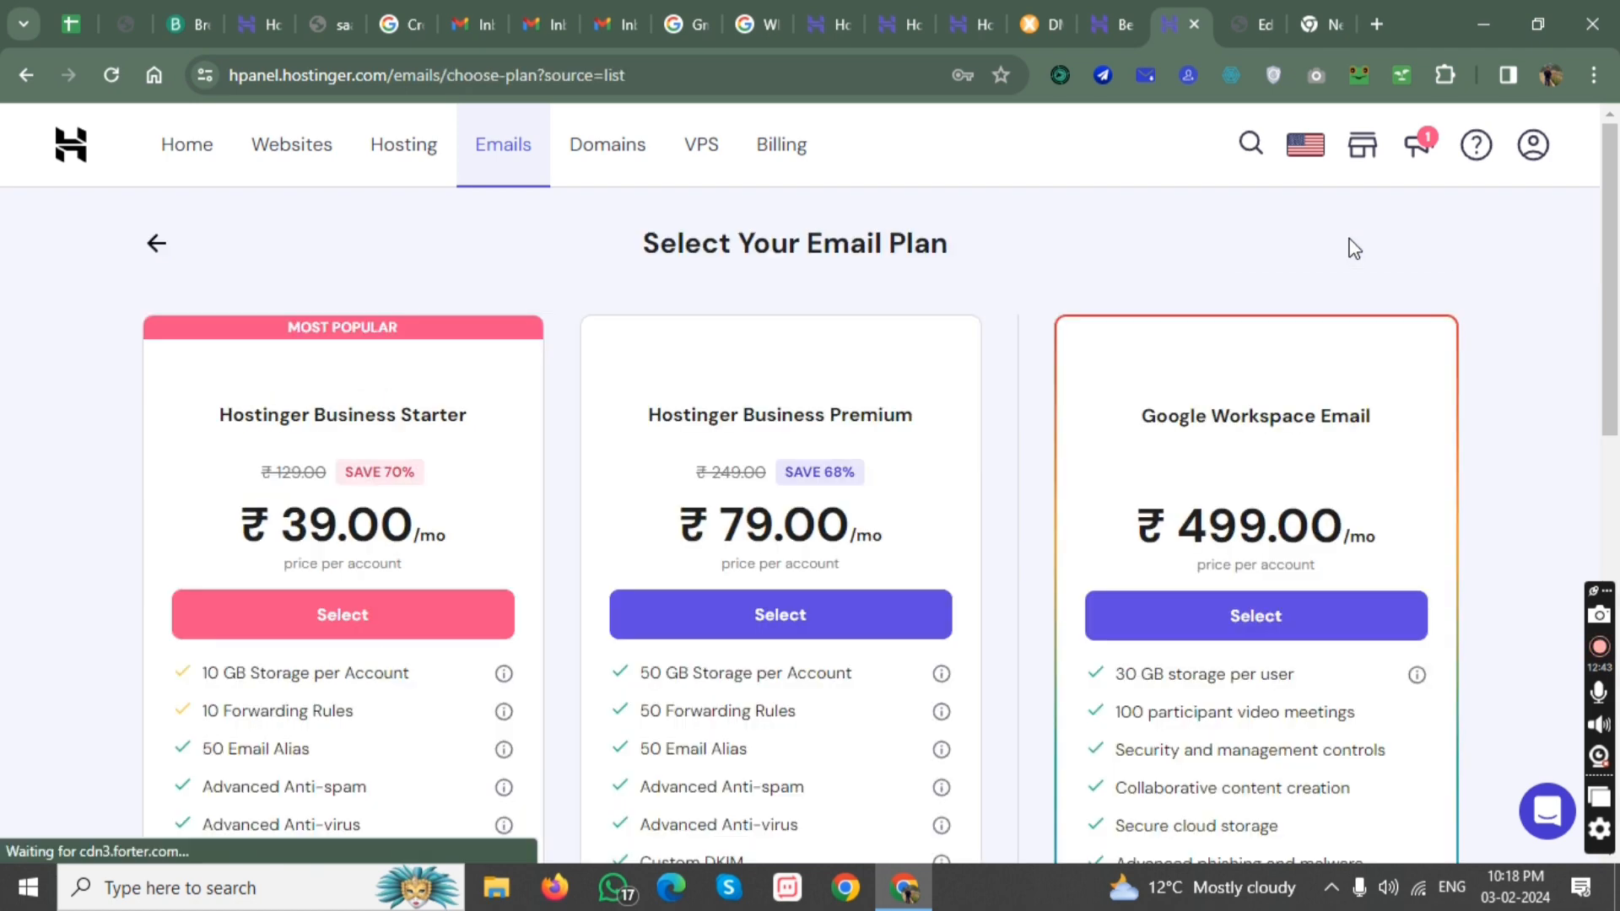
click(395, 621)
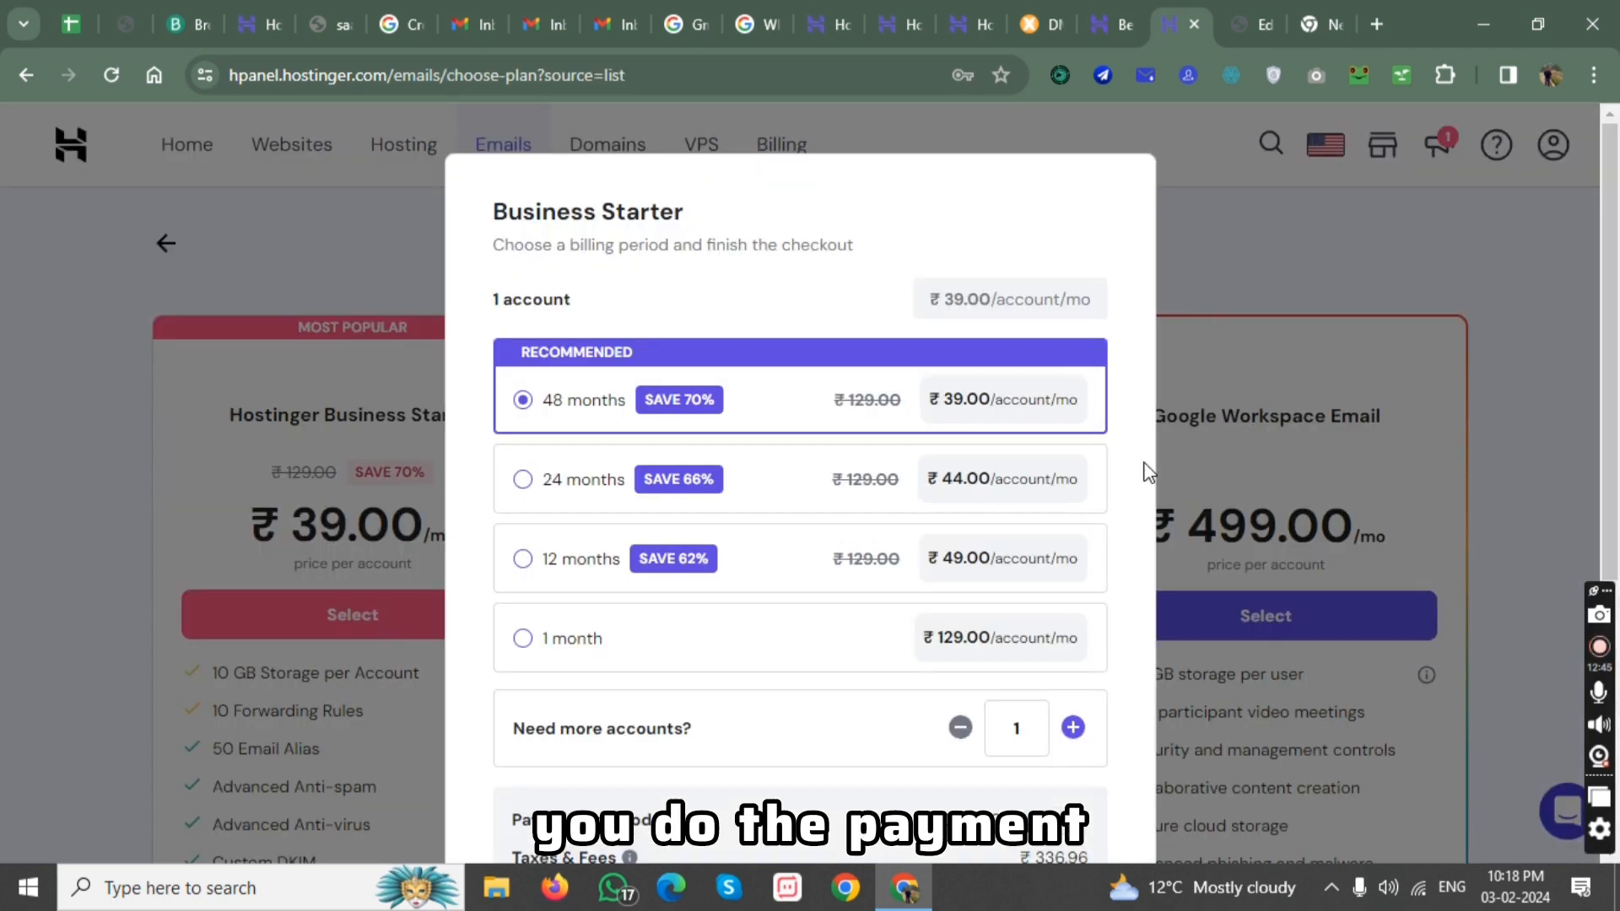
scroll(1050, 709, down, 5)
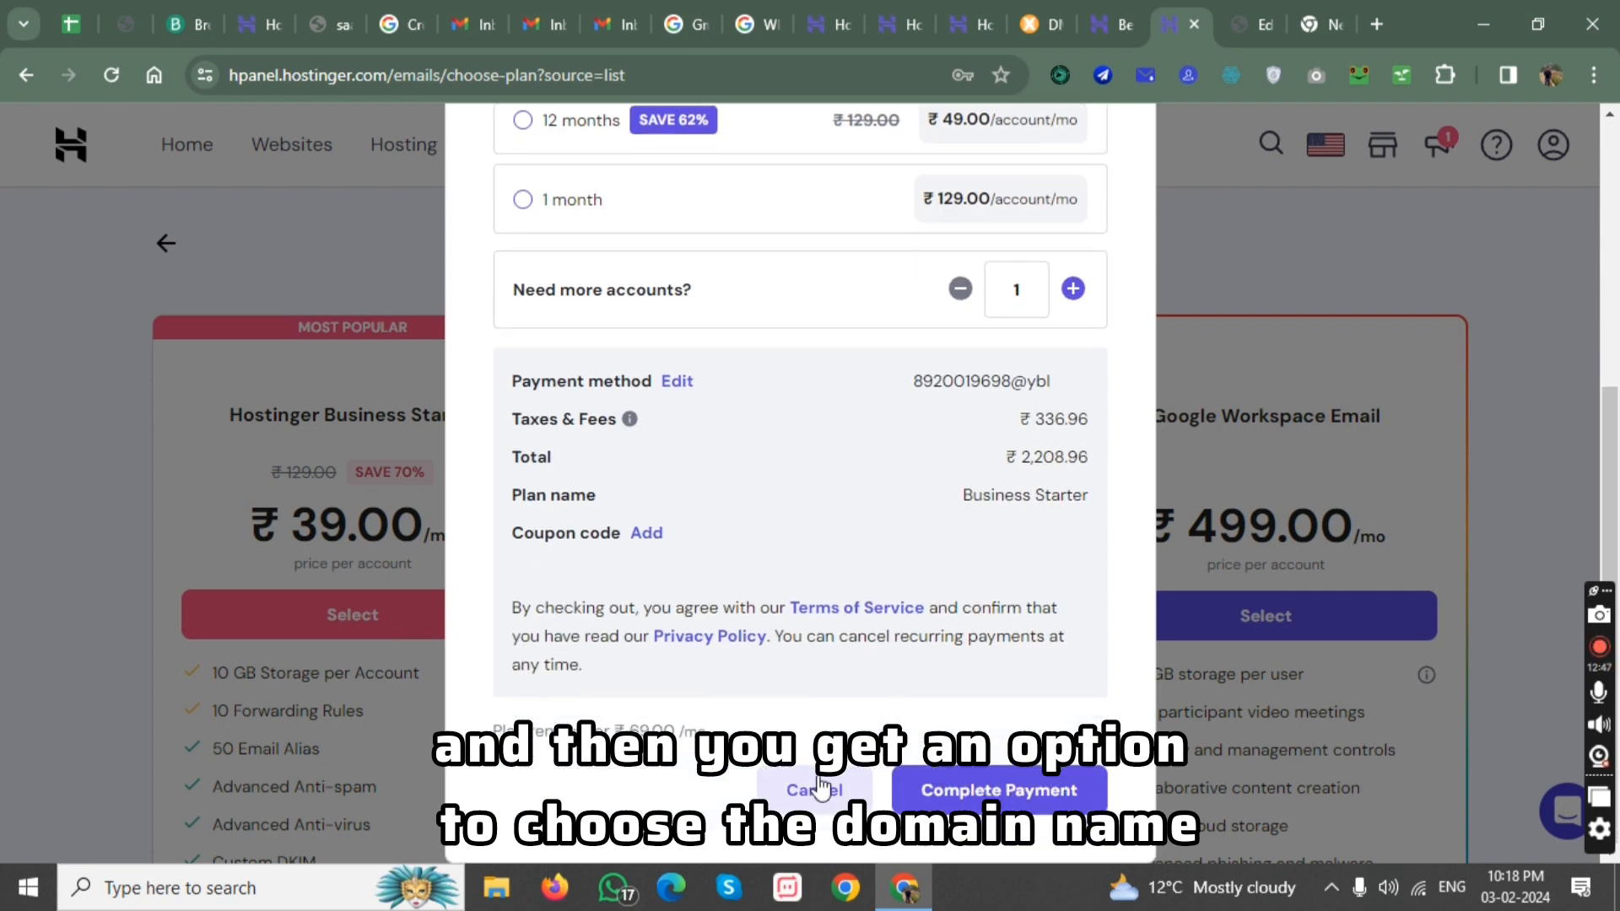
click(820, 787)
Open the email management of the magnetixmedia.in domain and examine its existing email account.
click(437, 156)
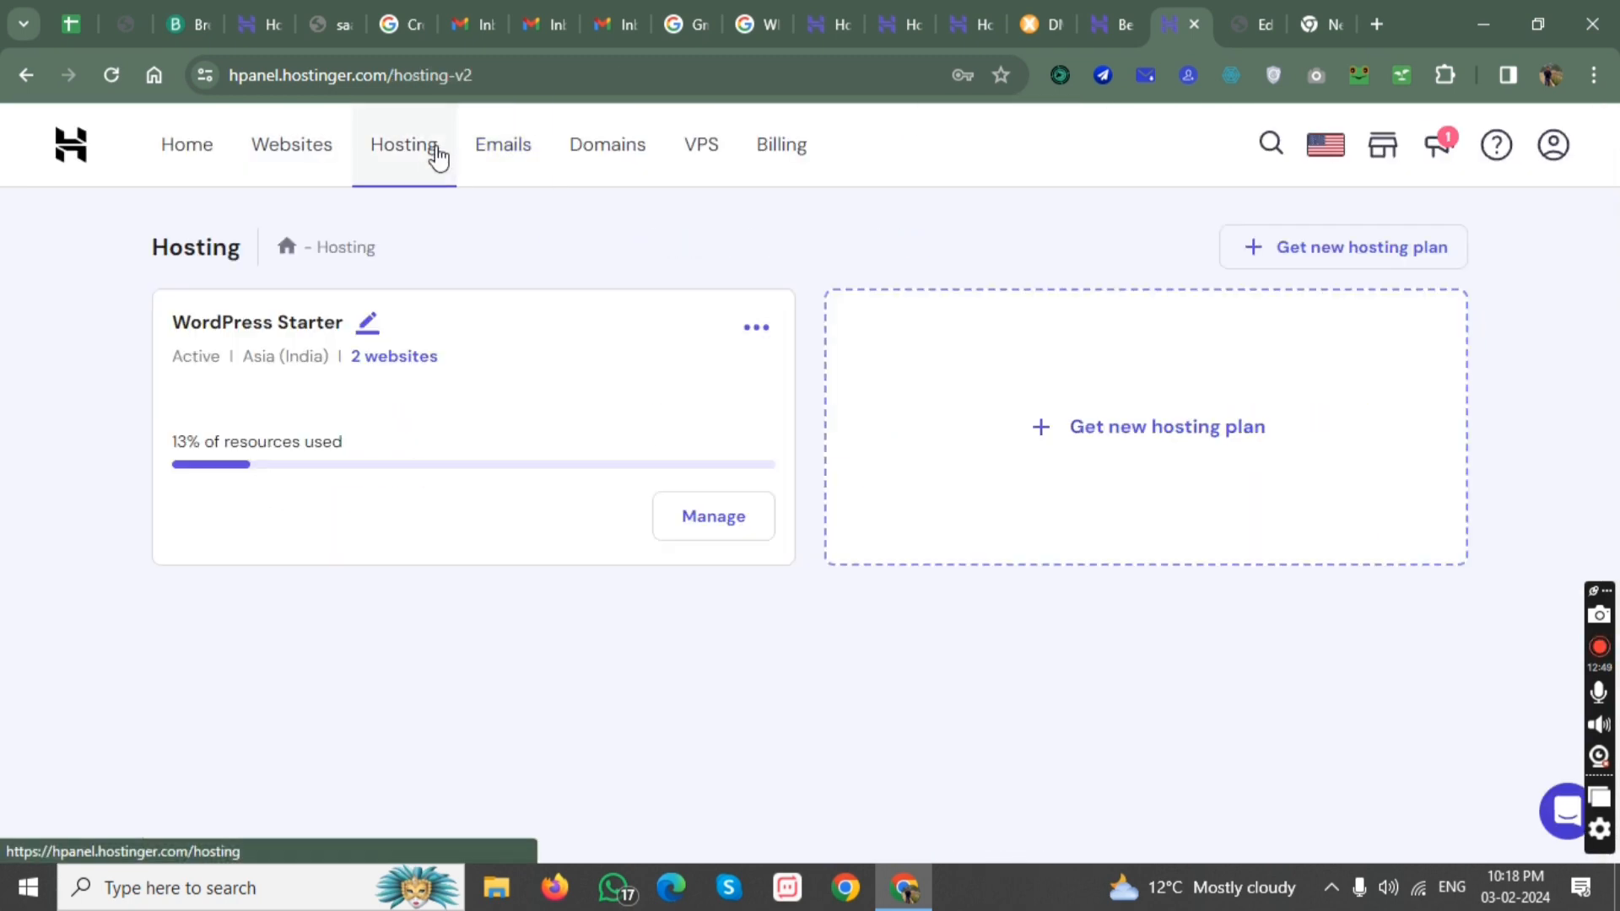
click(505, 147)
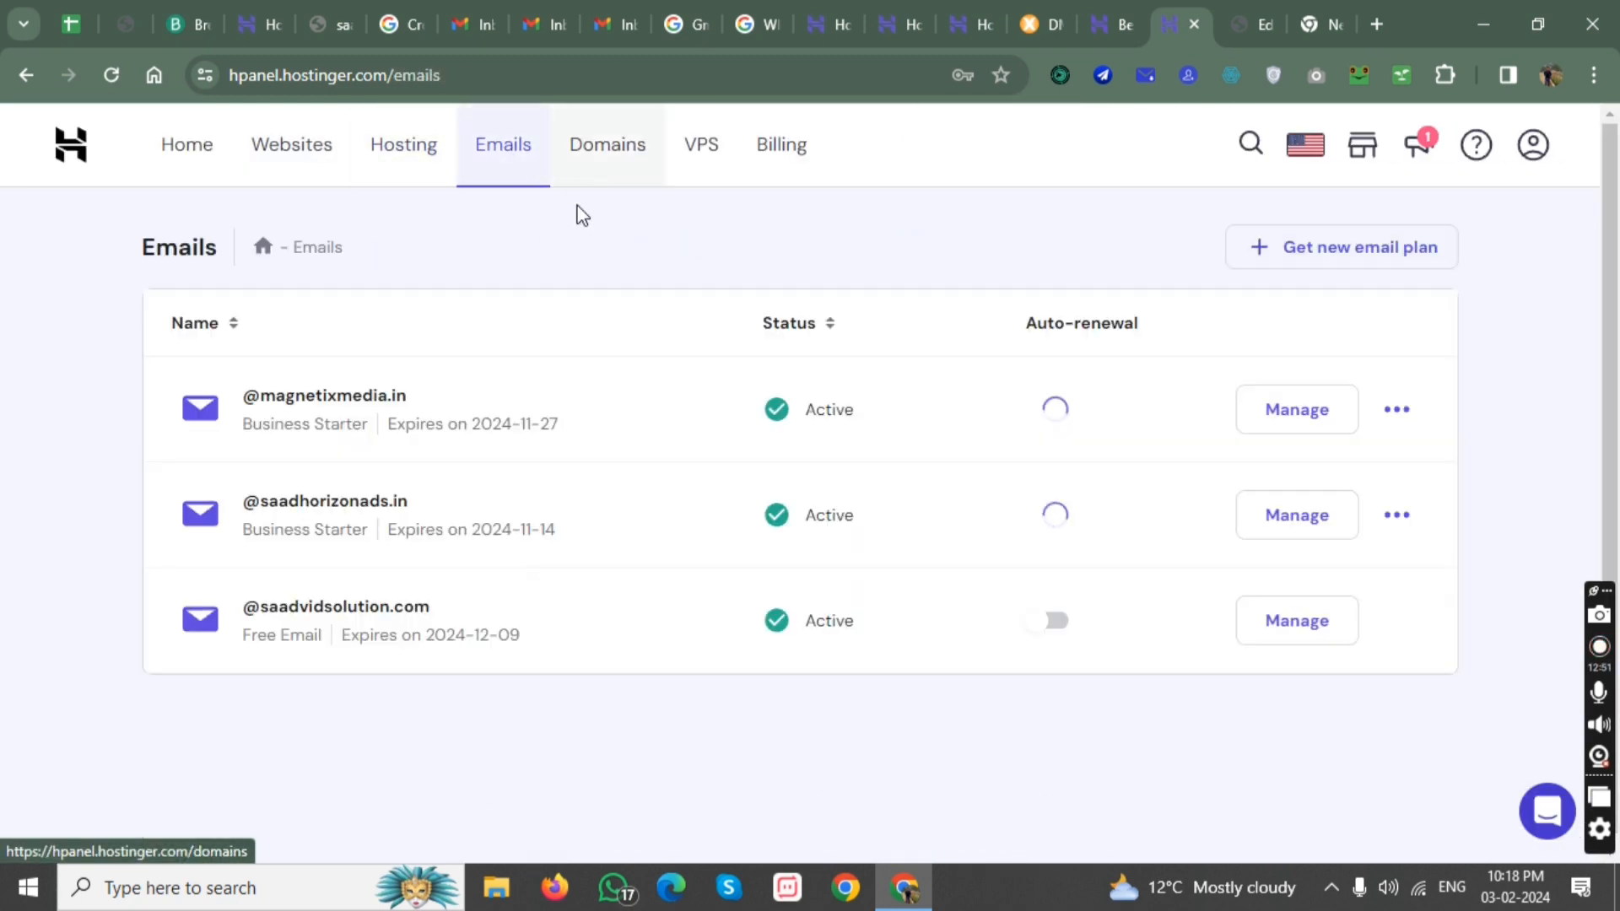
click(1254, 413)
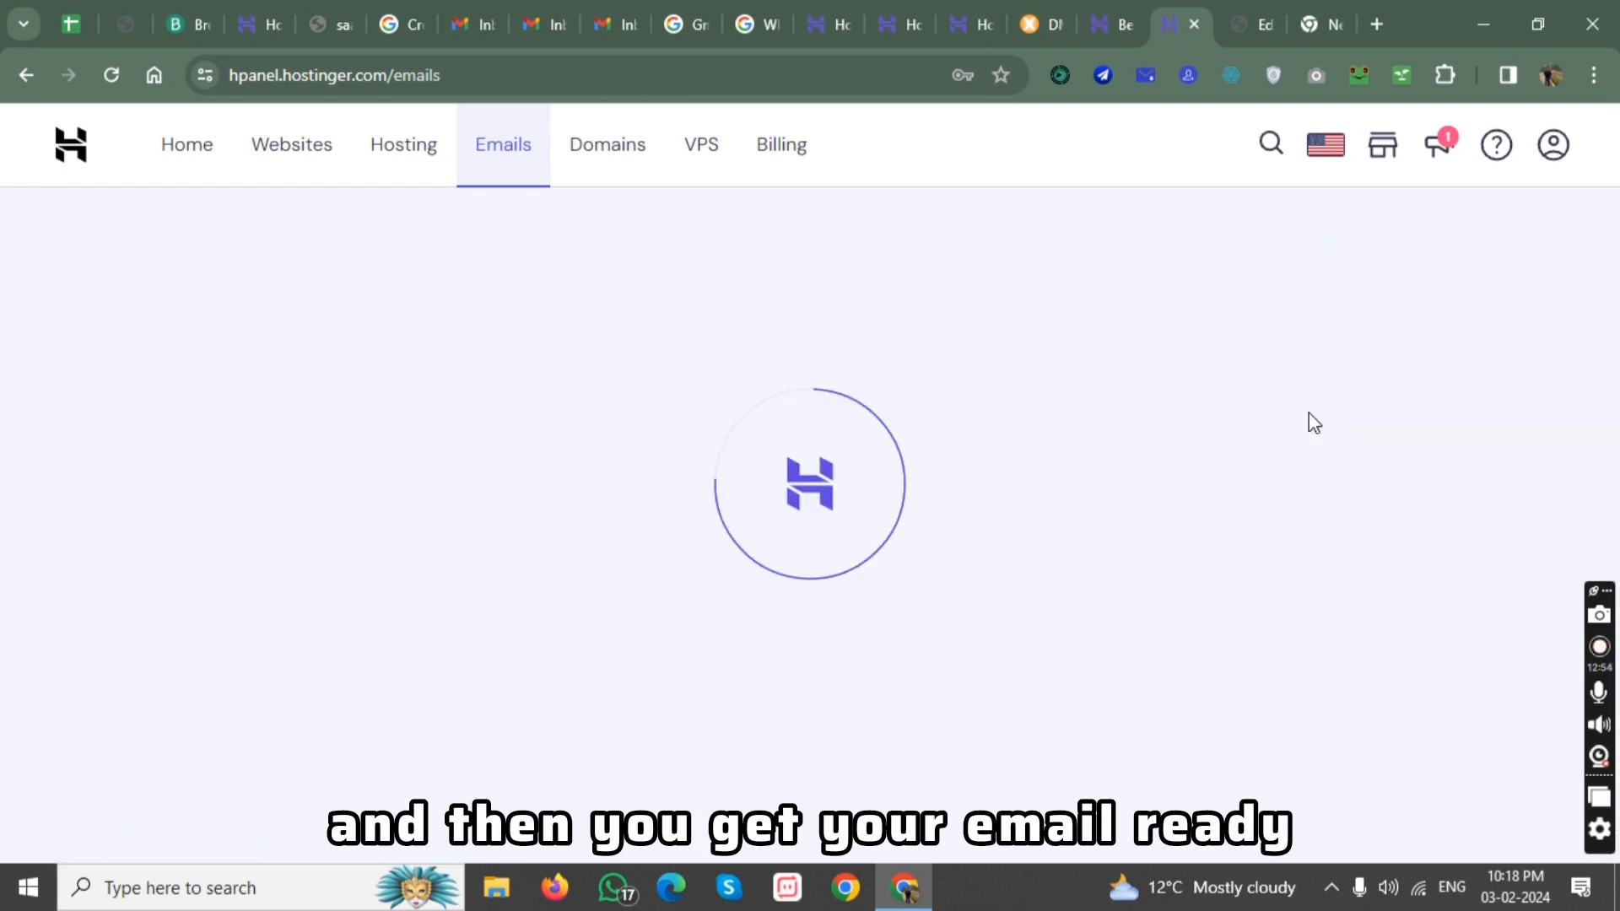
scroll(528, 459, down, 3)
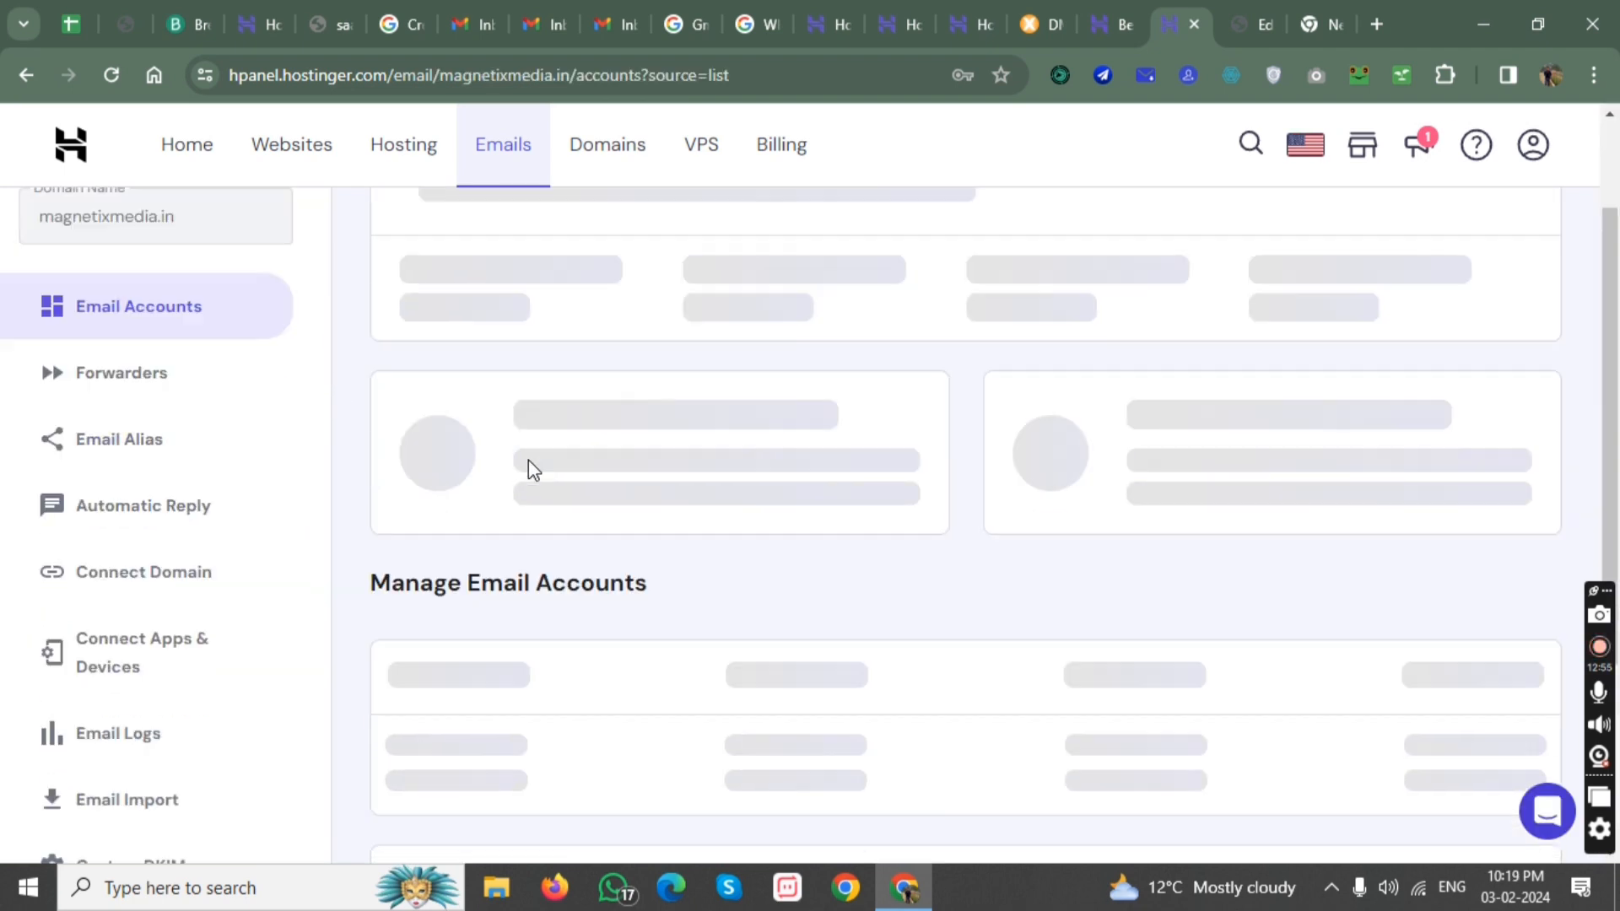
drag(401, 652, 431, 667)
click(512, 672)
click(402, 657)
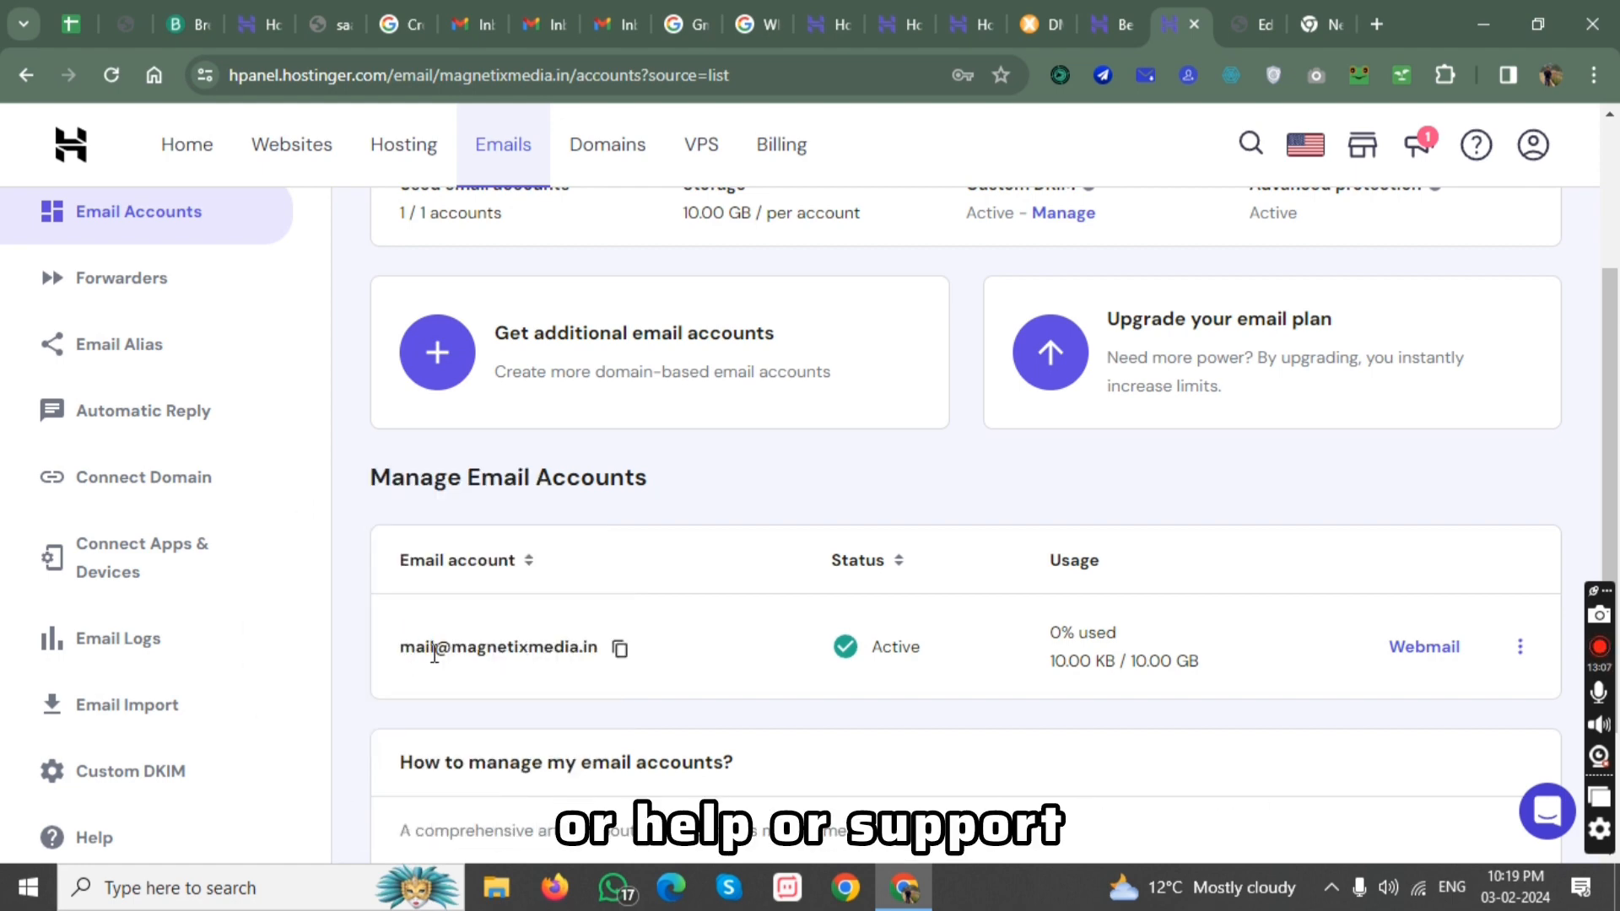
scroll(973, 655, down, 2)
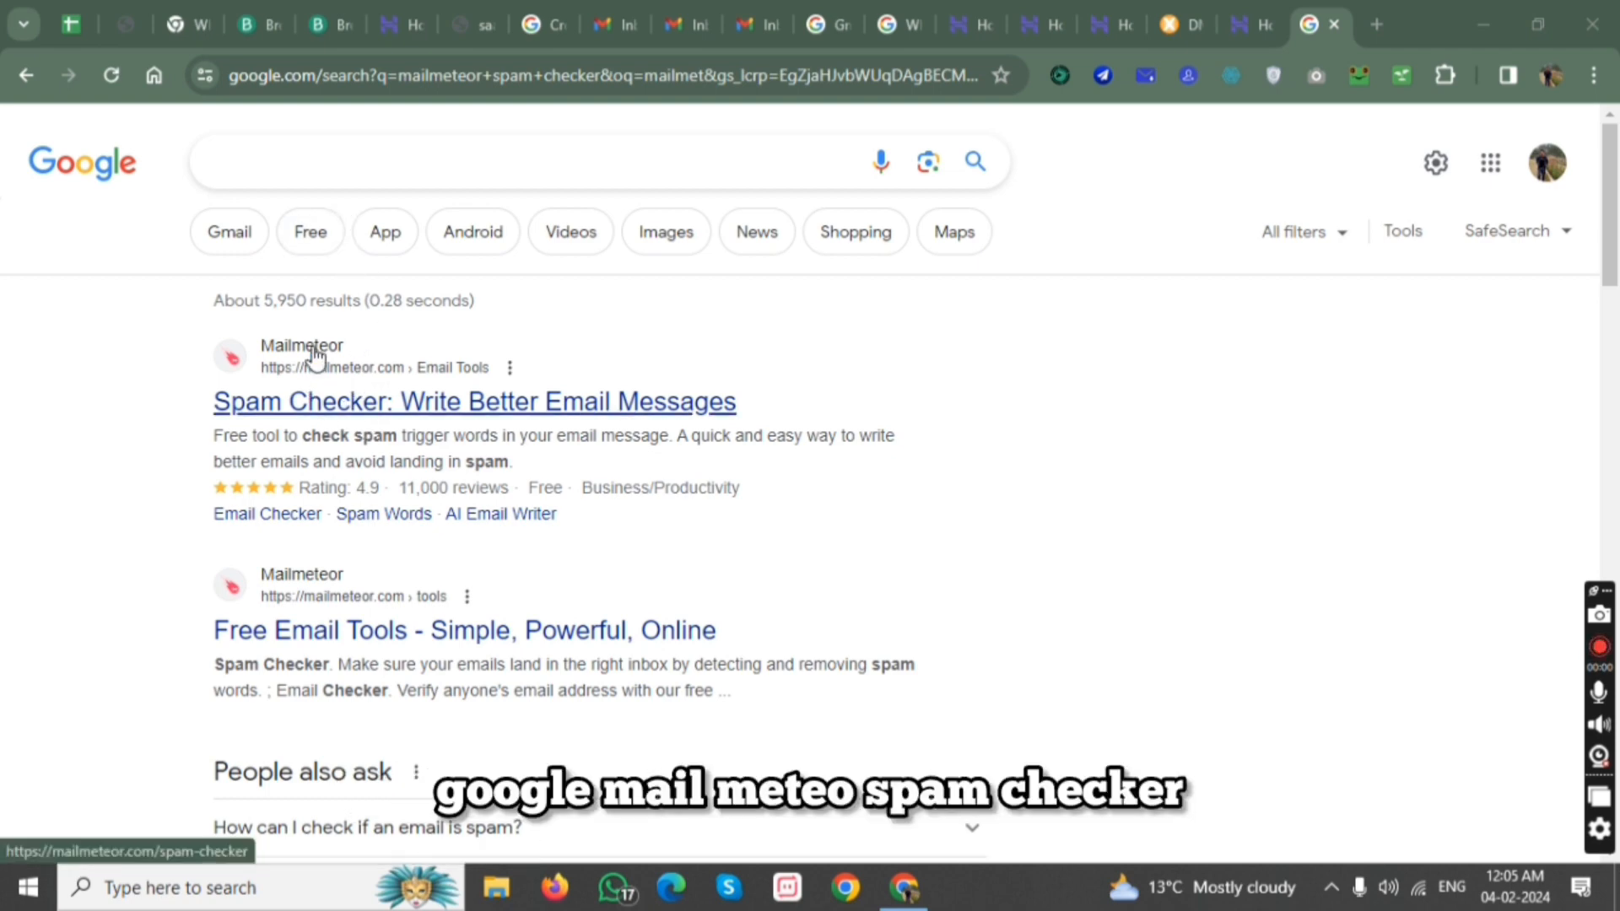
Open Mailmeteor's Spam Checker from the Google results and view the analysis of its sample message.
click(316, 411)
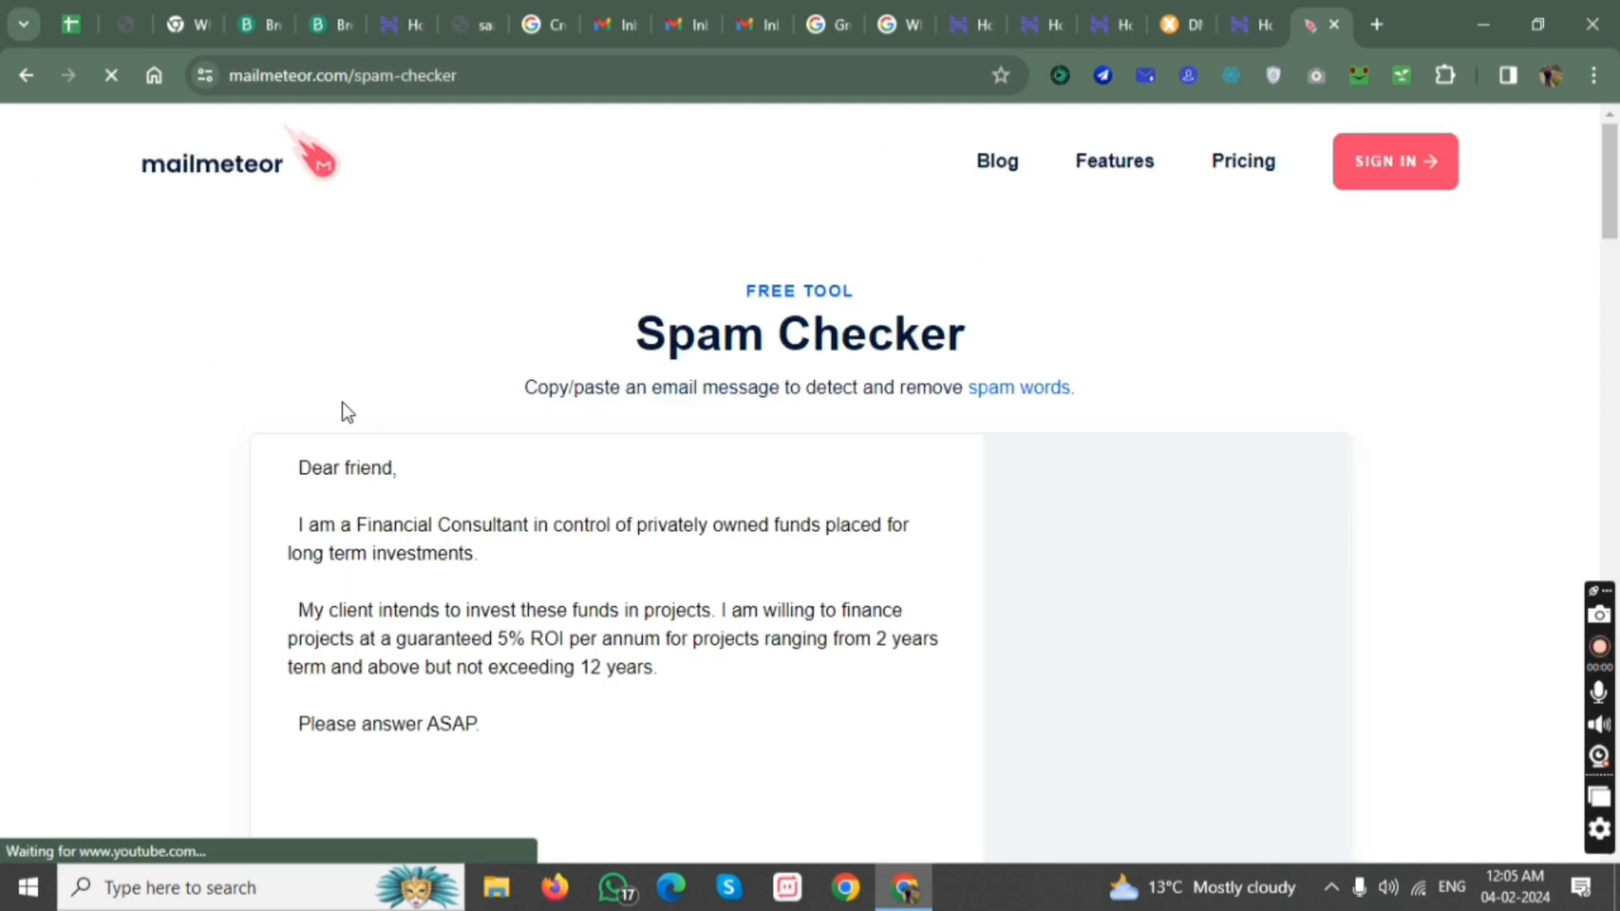
scroll(479, 537, down, 3)
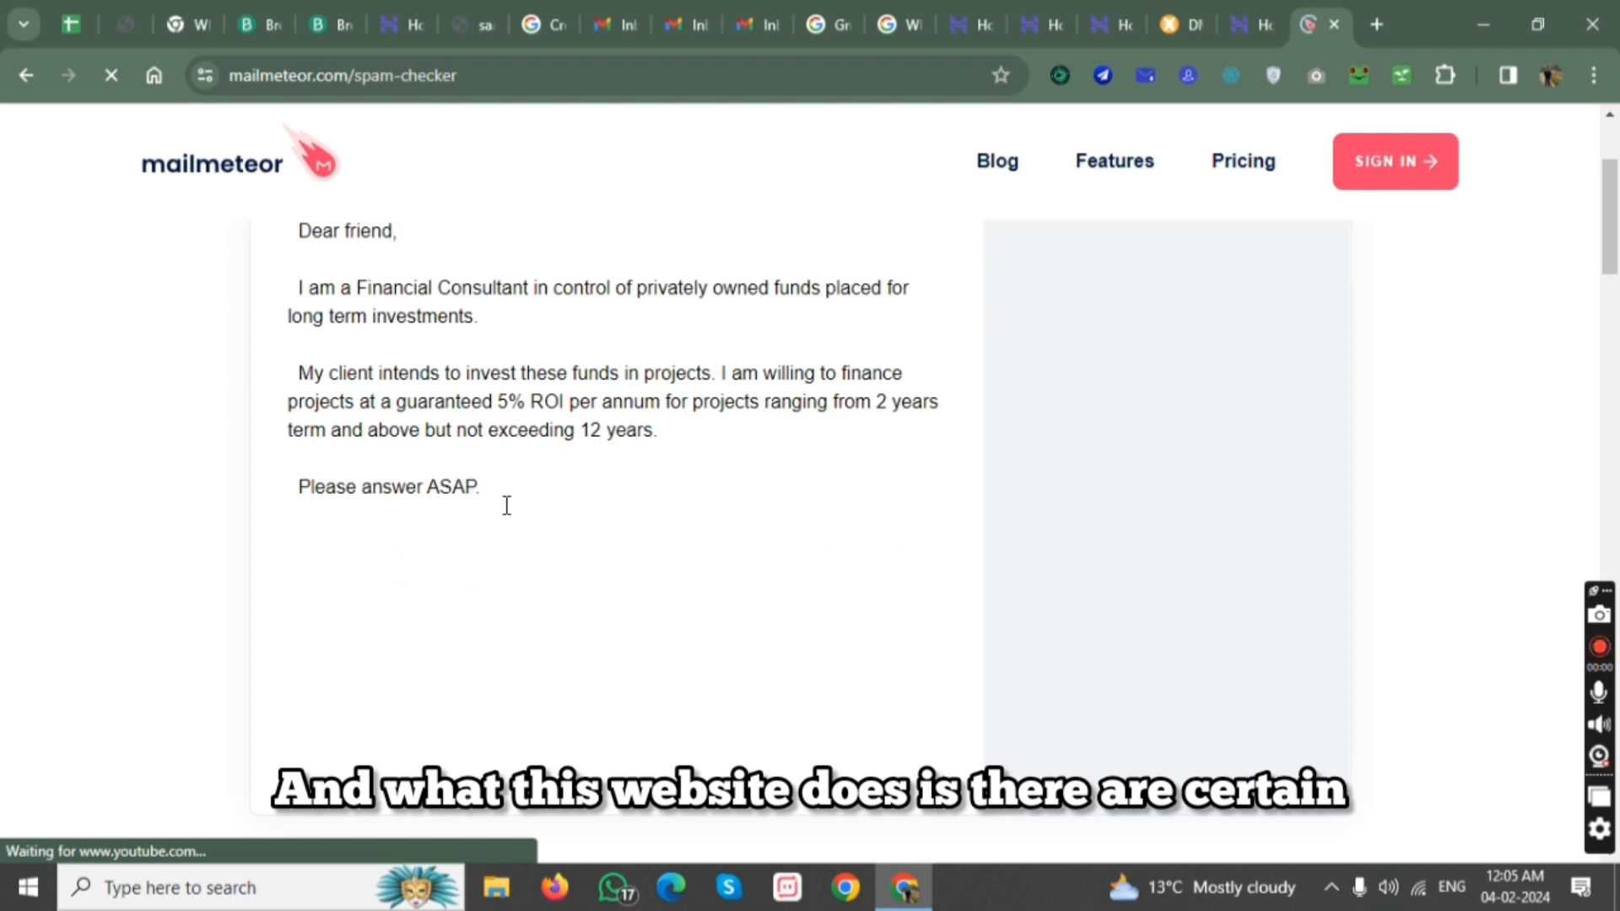
scroll(509, 501, up, 1)
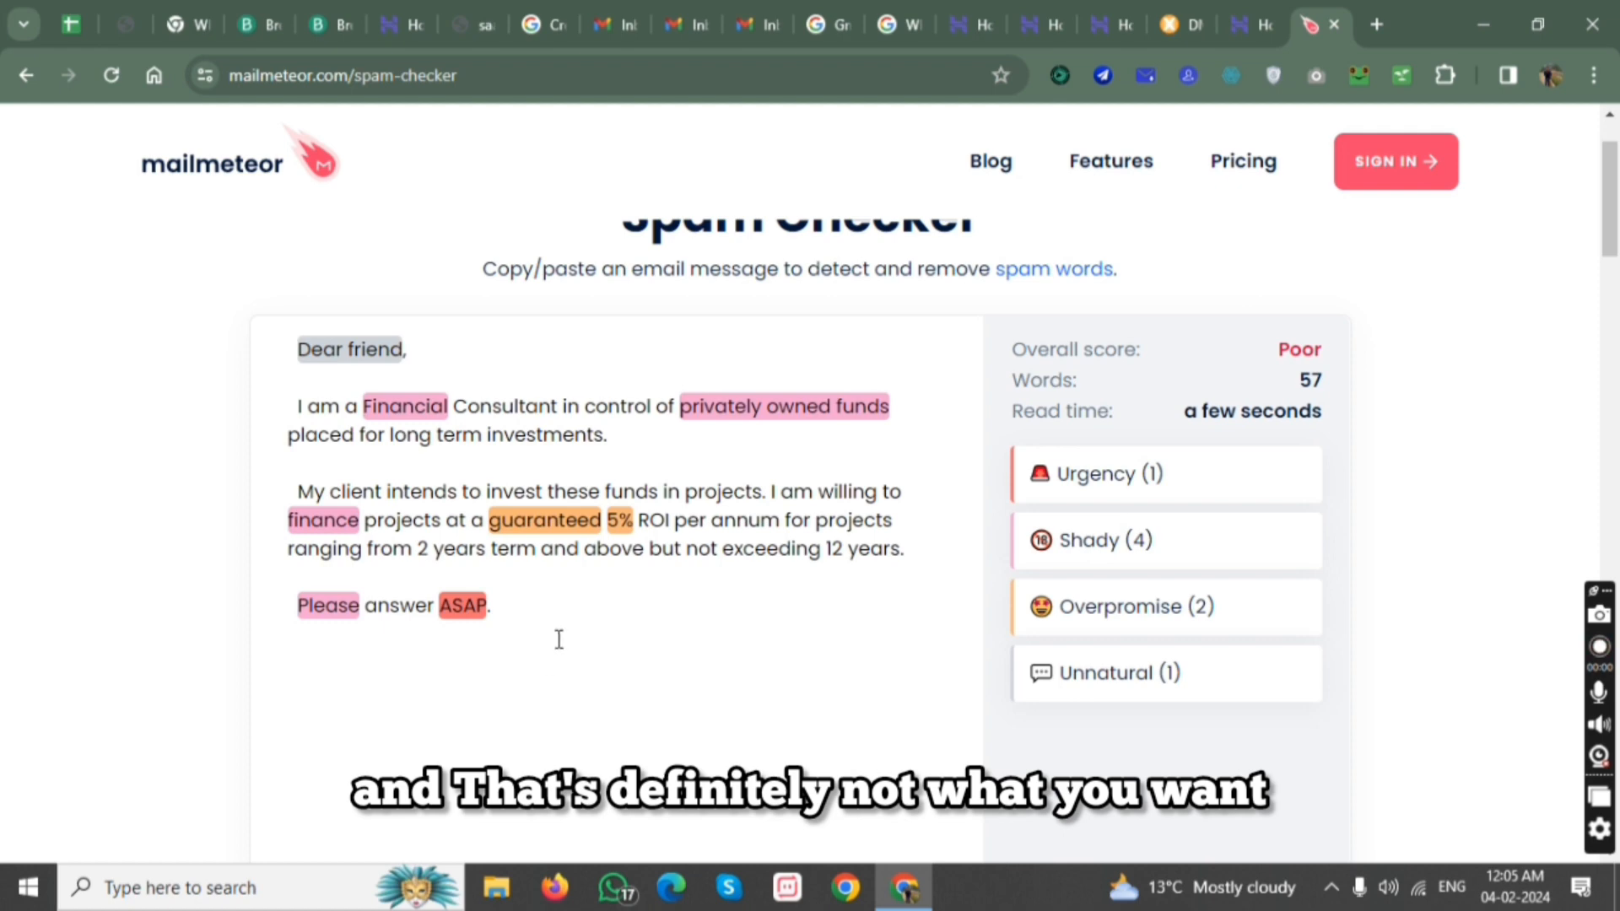
Replace the whole sample message in the Spam Checker with "buy this course 50%off".
drag(560, 639, 250, 382)
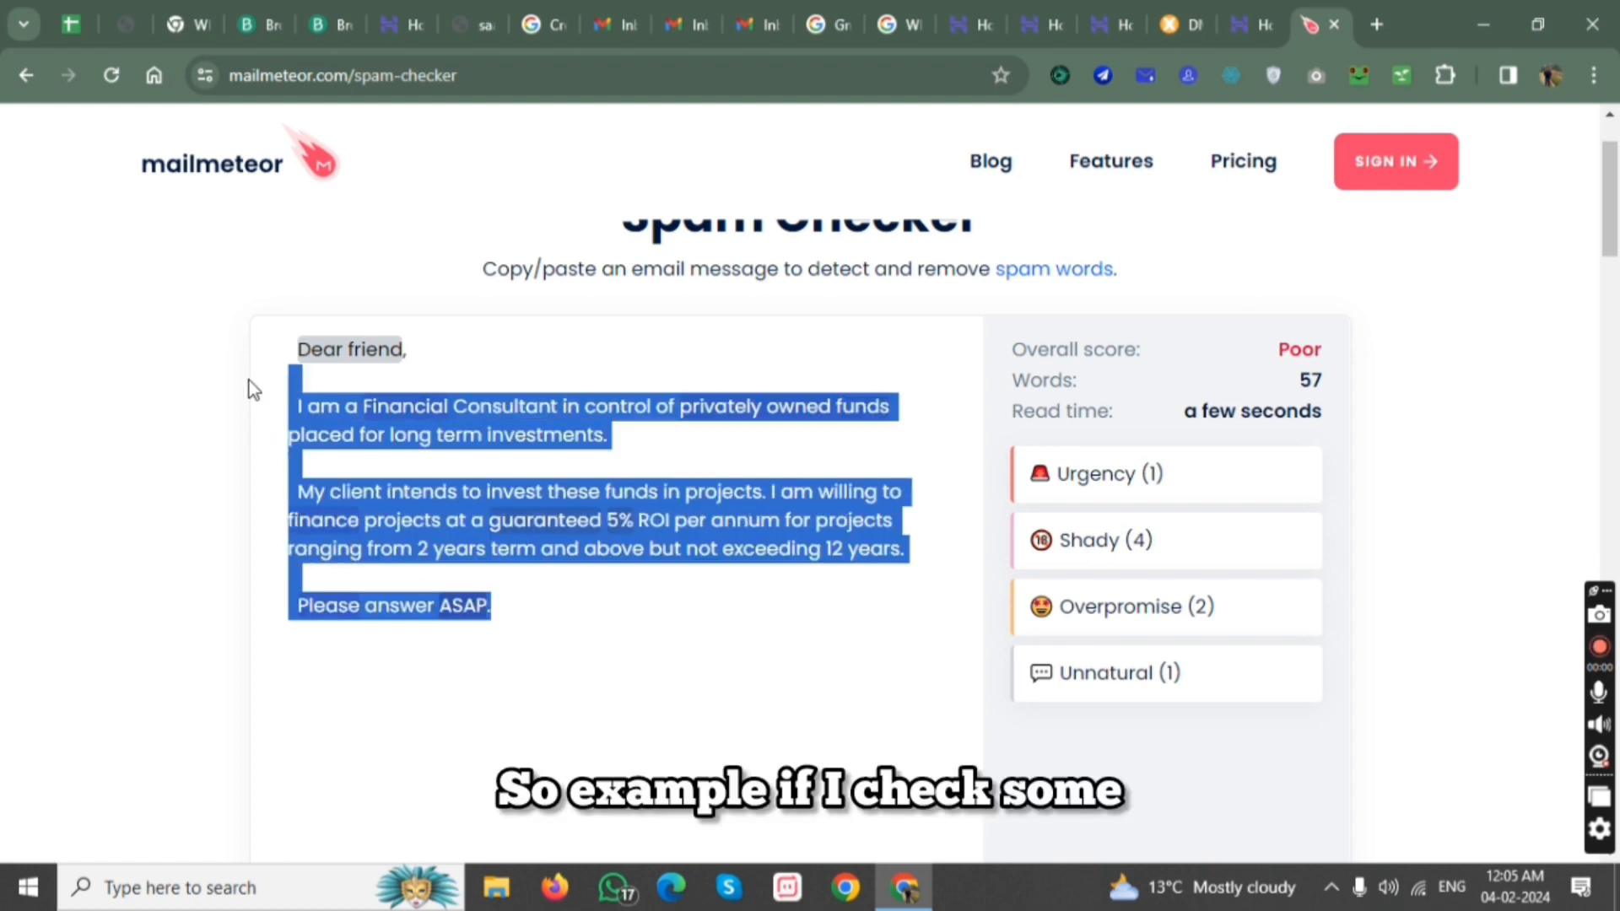
drag(513, 629, 144, 351)
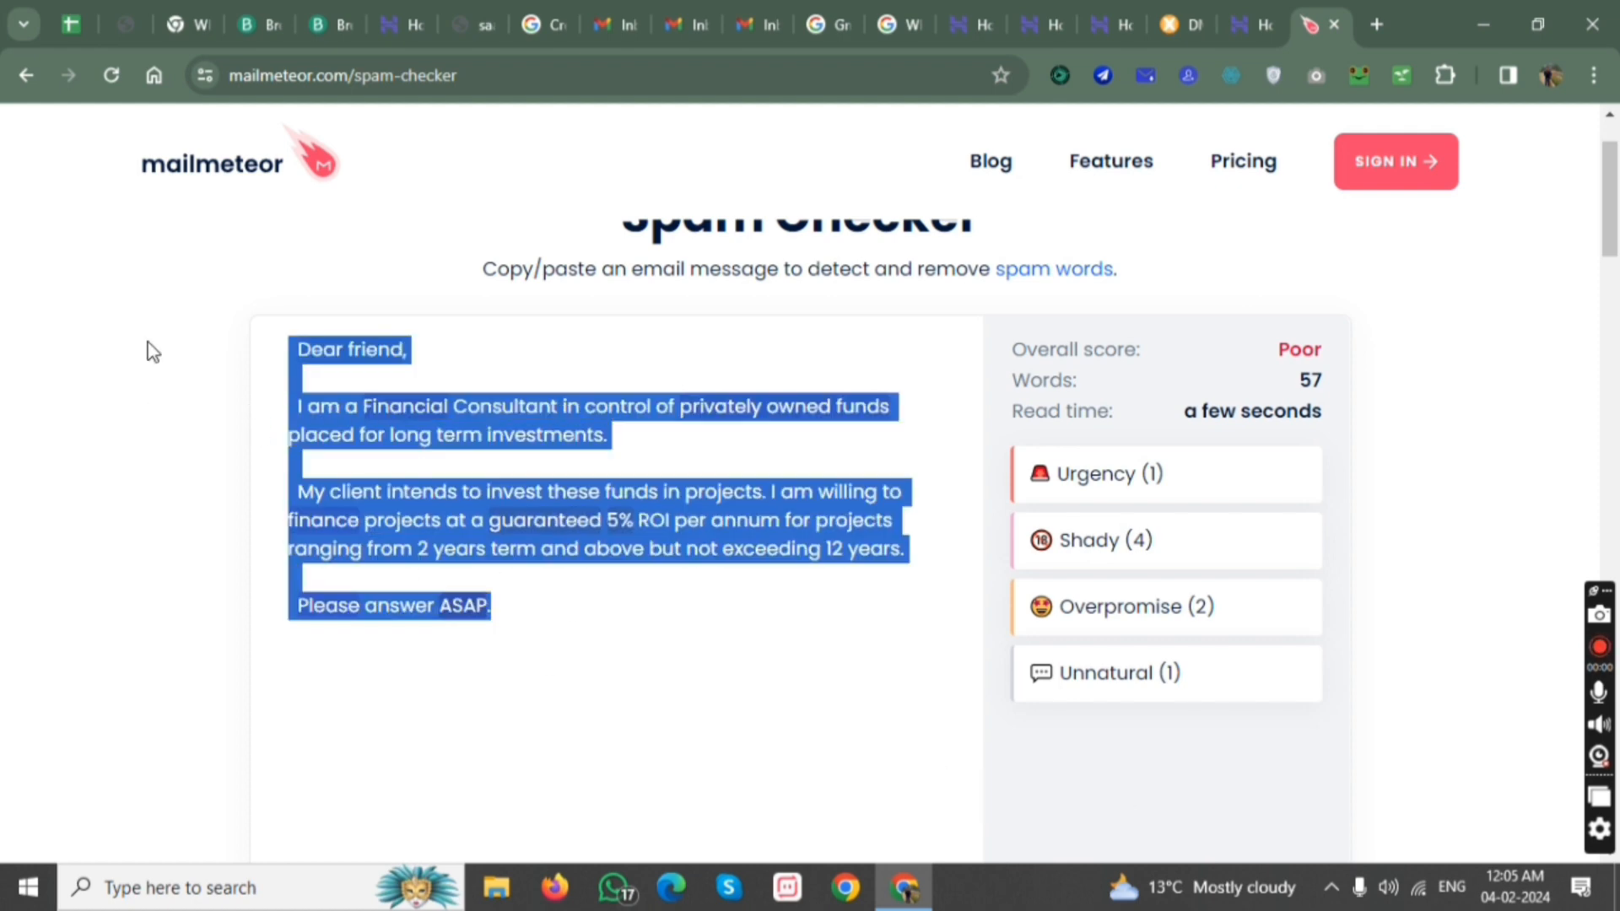
key(BackSpace)
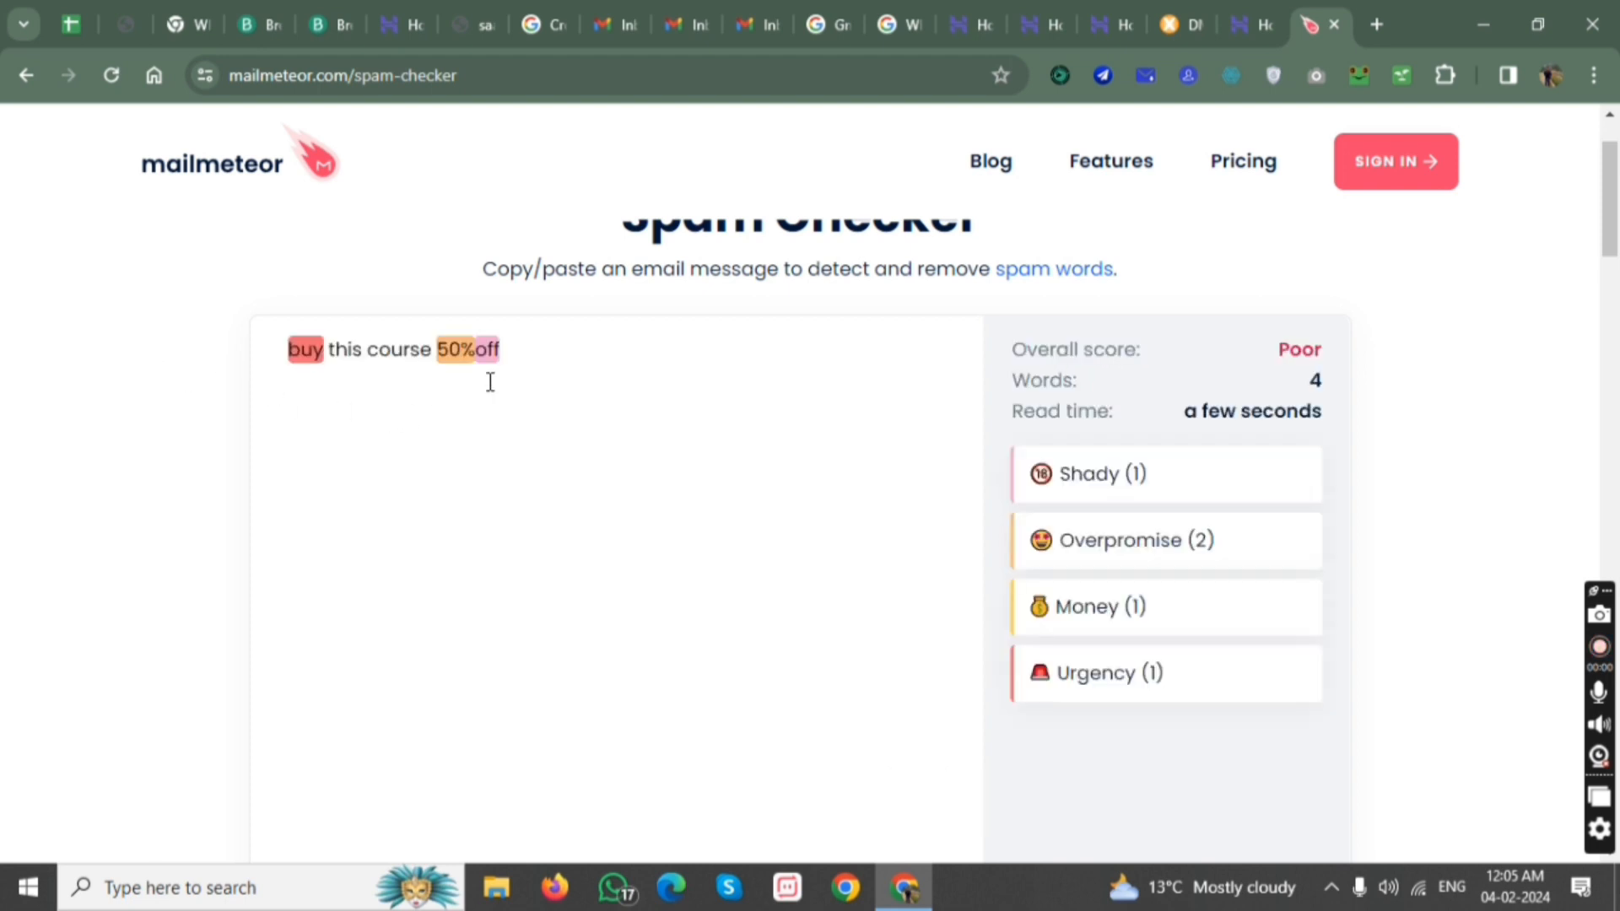
click(491, 382)
Examine the flagged spam words "buy" and "50%off" in the message and the overall score.
double_click(324, 350)
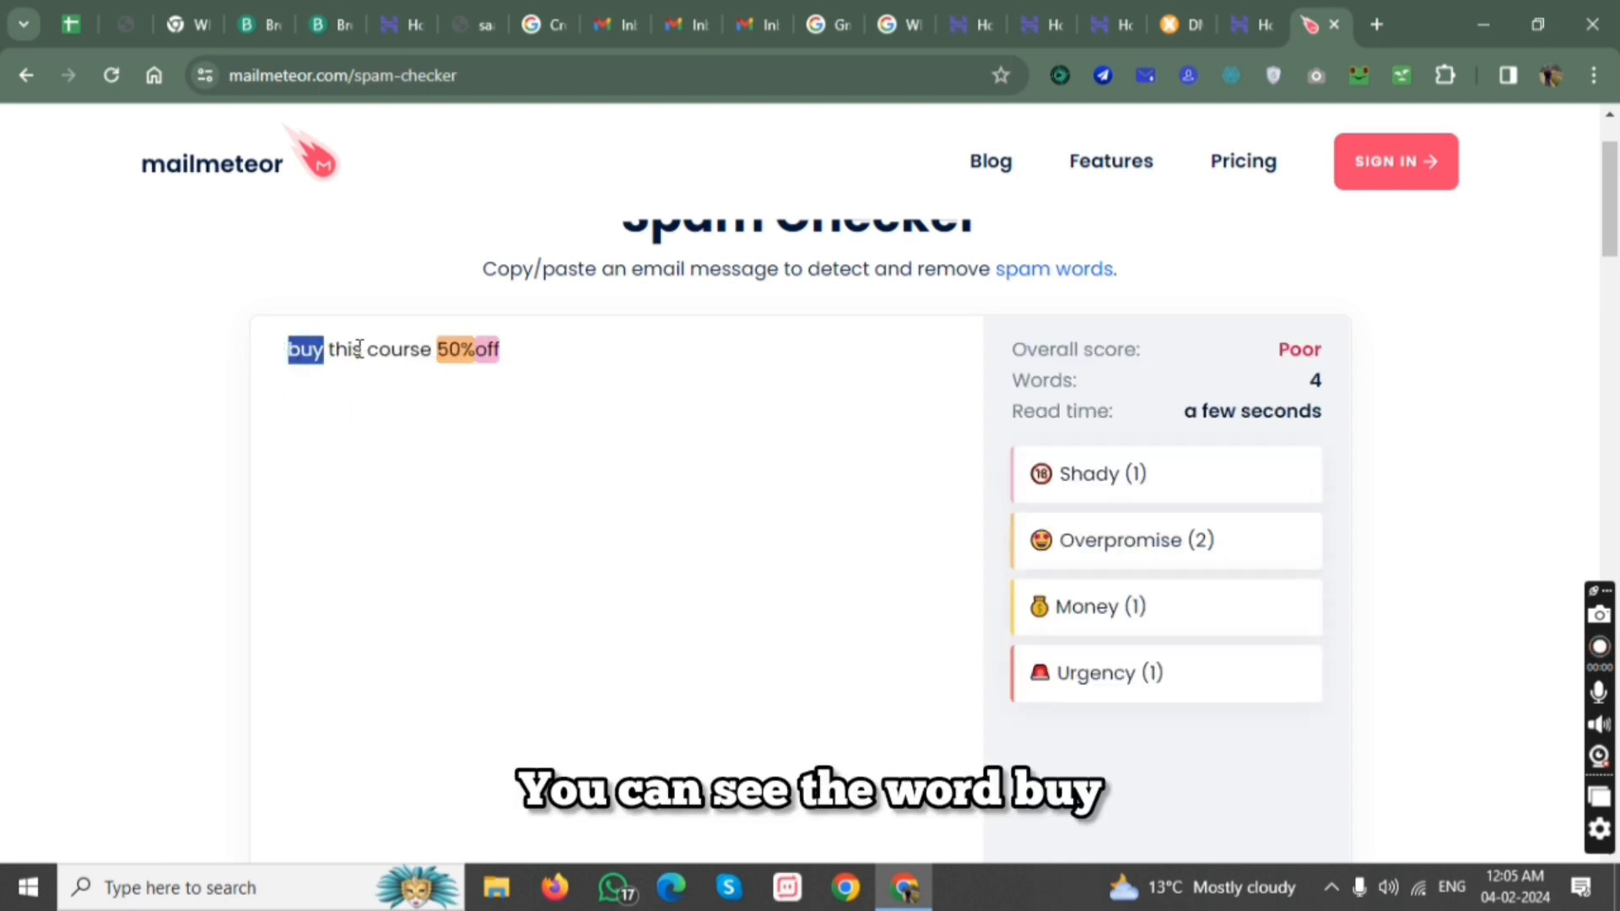
click(438, 351)
drag(443, 357, 498, 358)
click(562, 364)
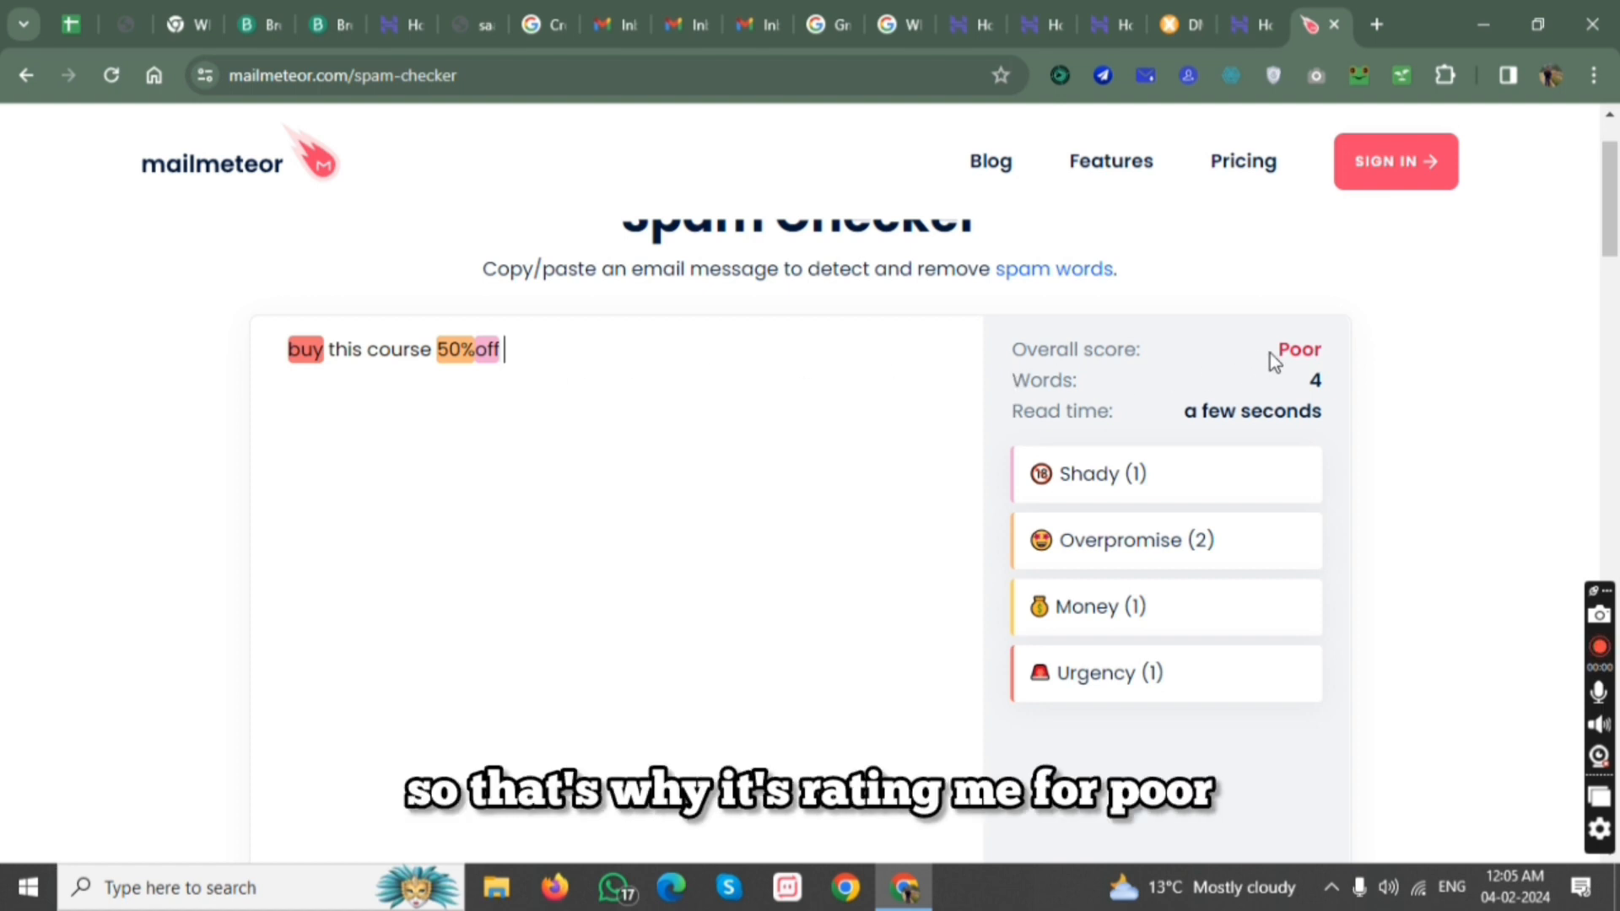
Replace "50%off" in the message with "for good amount".
drag(514, 354, 448, 359)
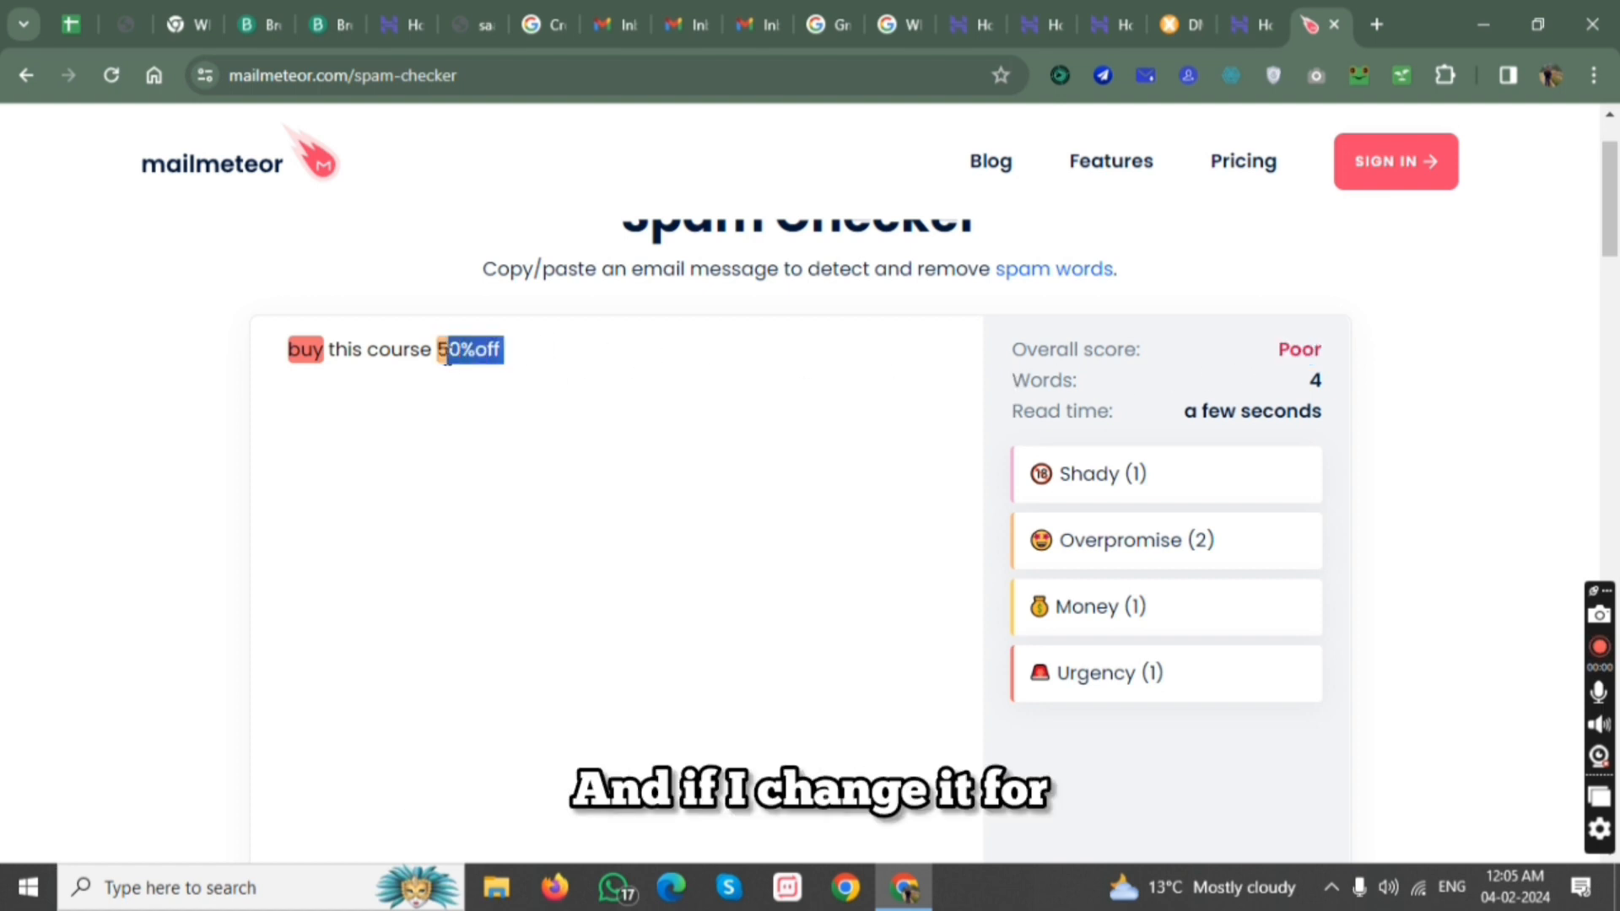
key(BackSpace)
key(BackSpace)
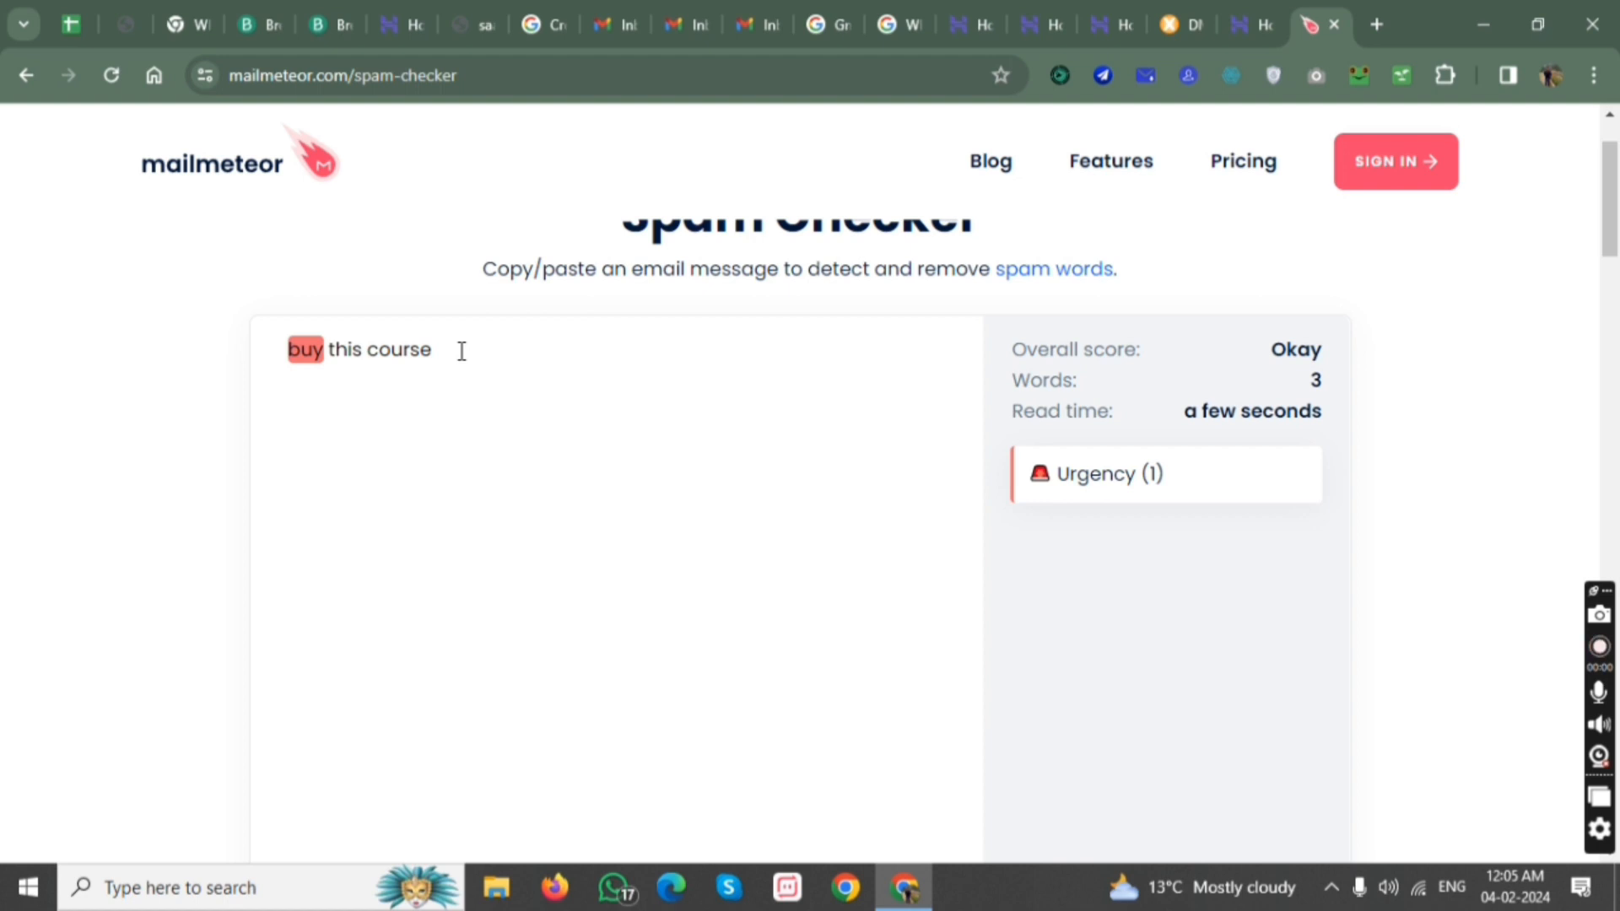
text(for good amount)
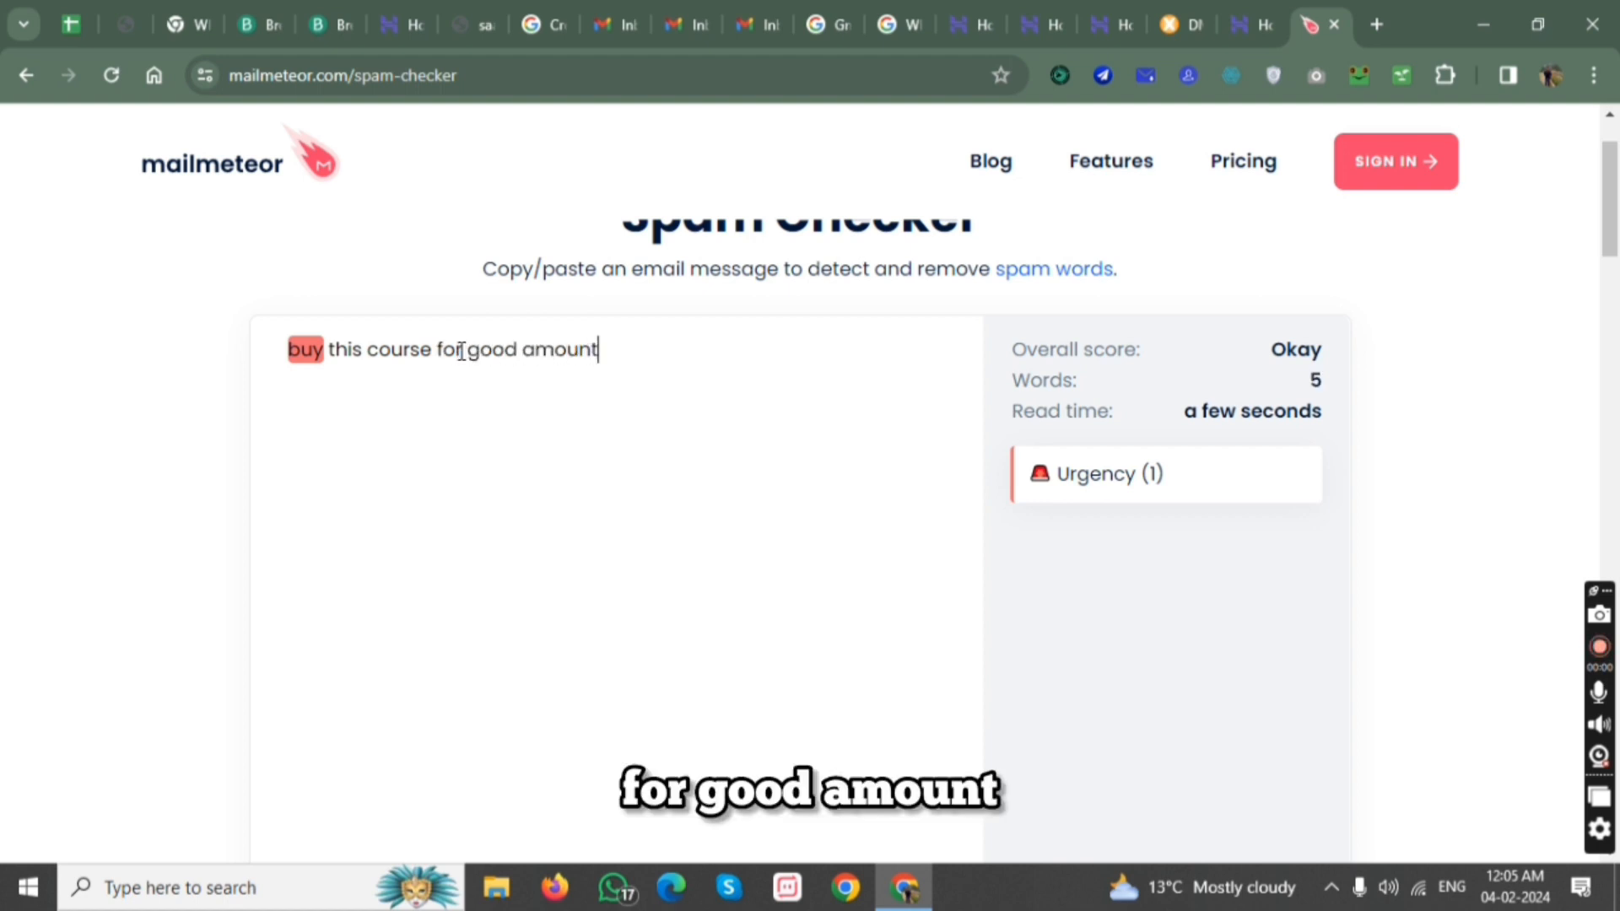
Try the word "get" in place of "buy" in the message and check its overall score.
drag(326, 350, 267, 356)
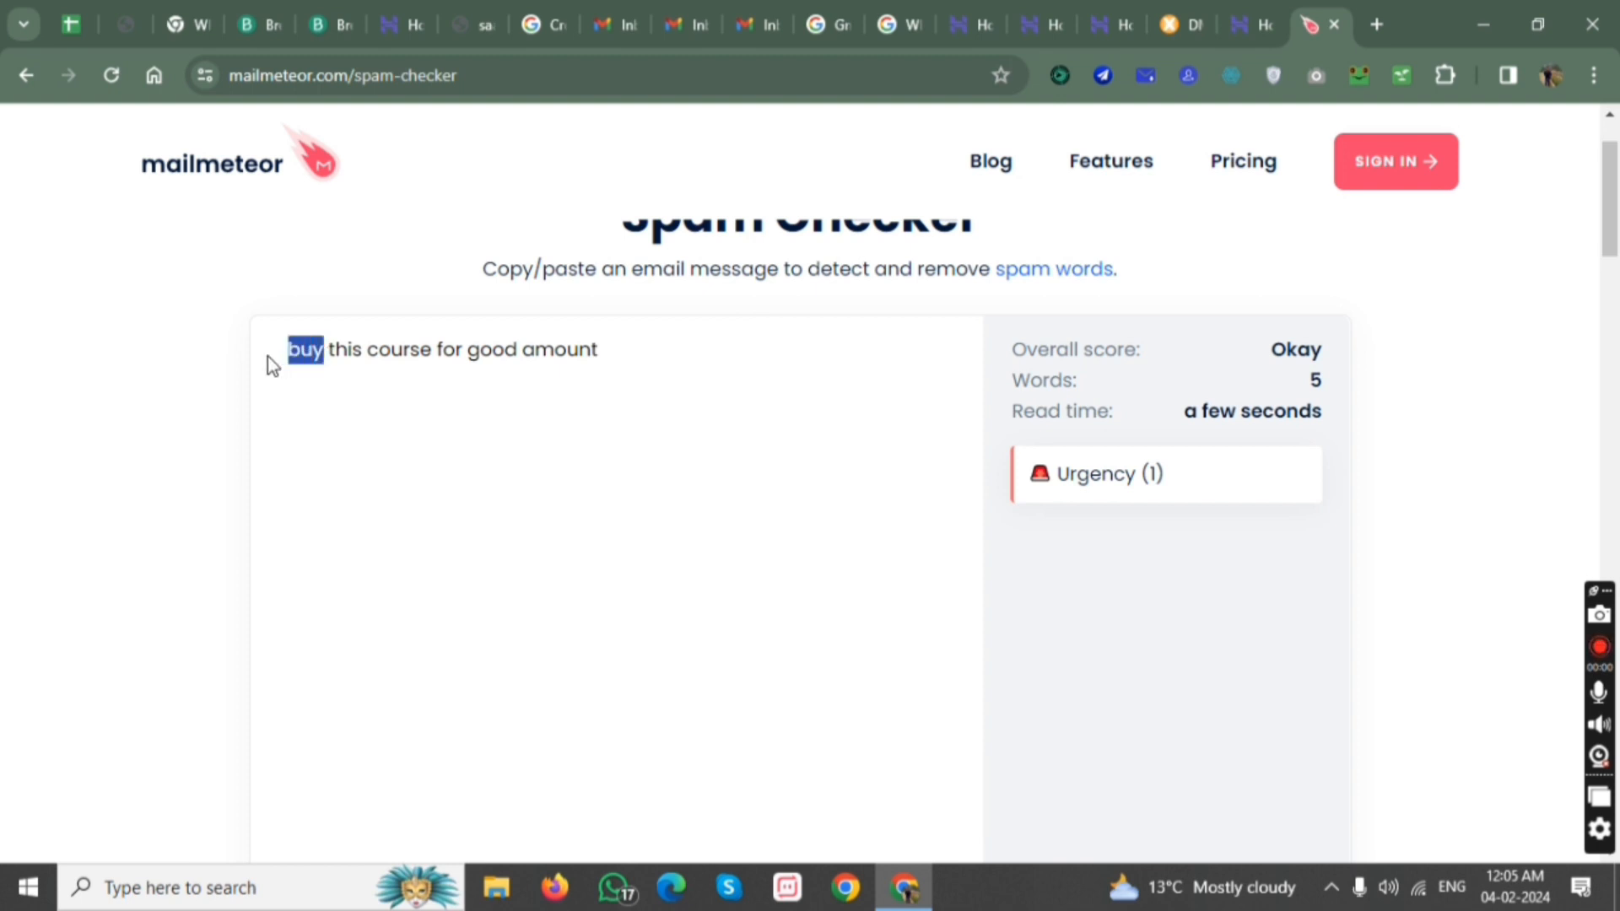
text(get)
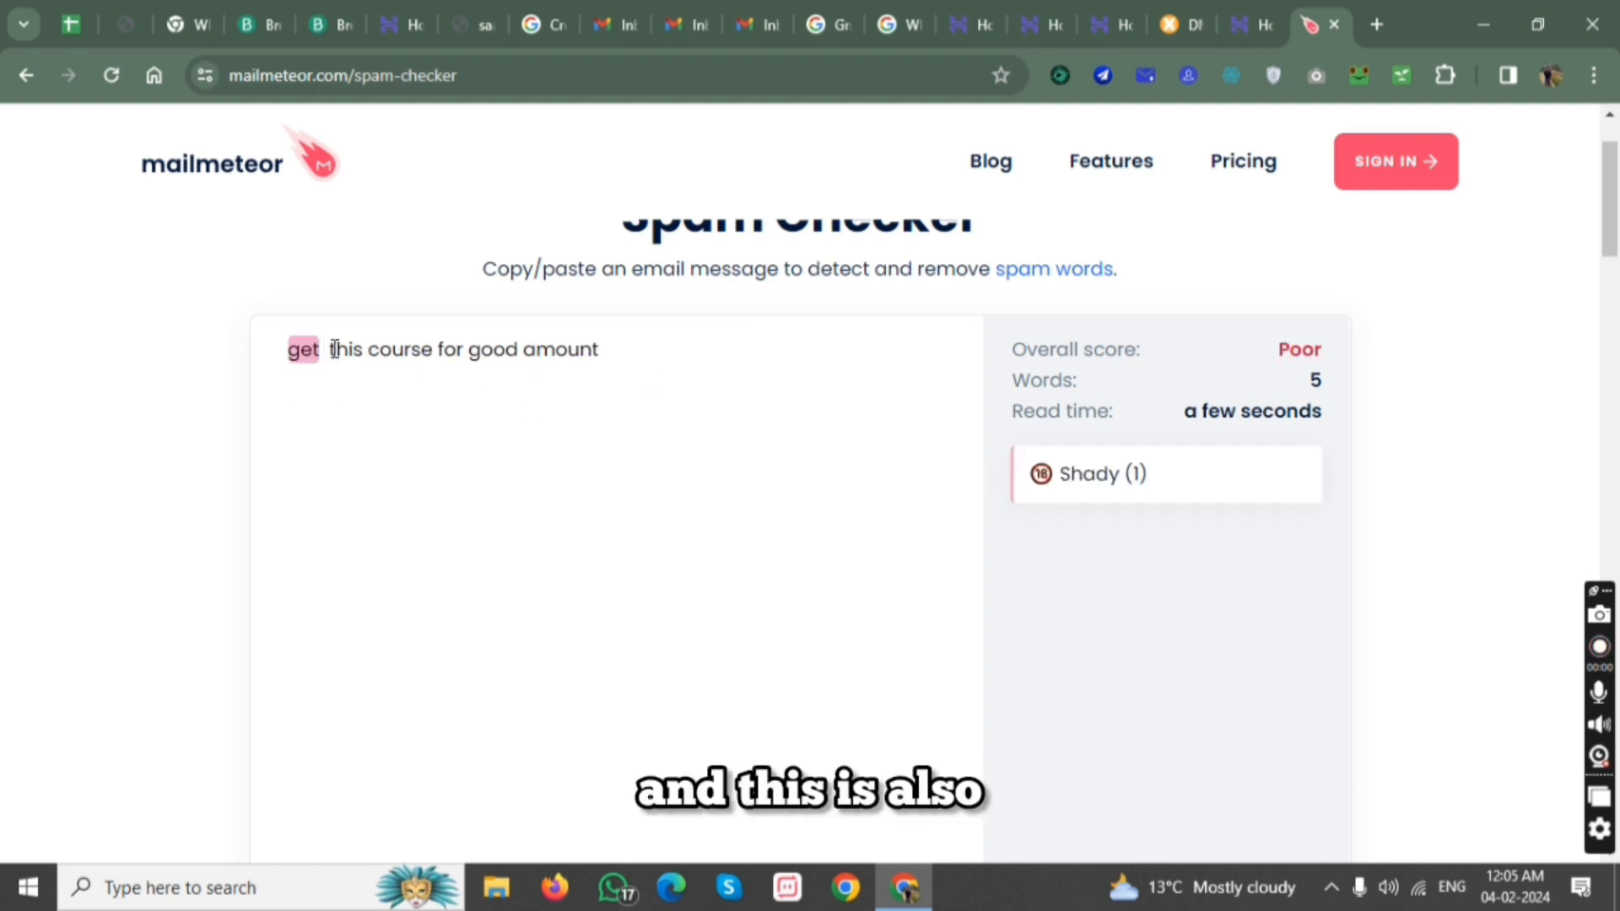
drag(1279, 349, 1305, 350)
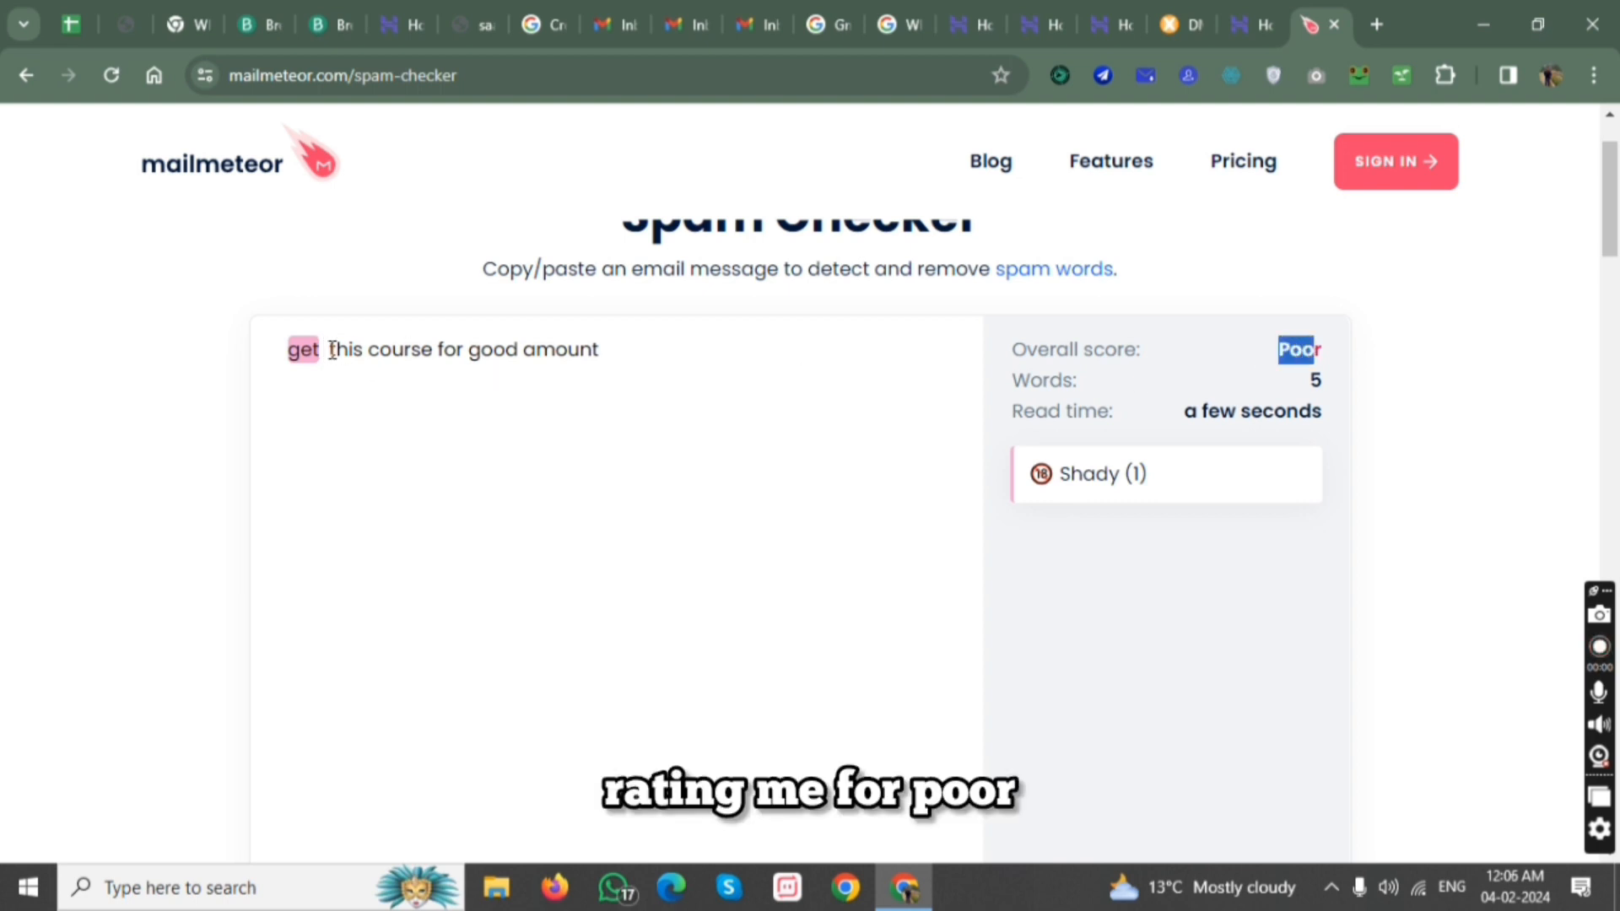
Replace "get" at the start of the message with "acquire".
drag(330, 349, 287, 354)
key(BackSpace)
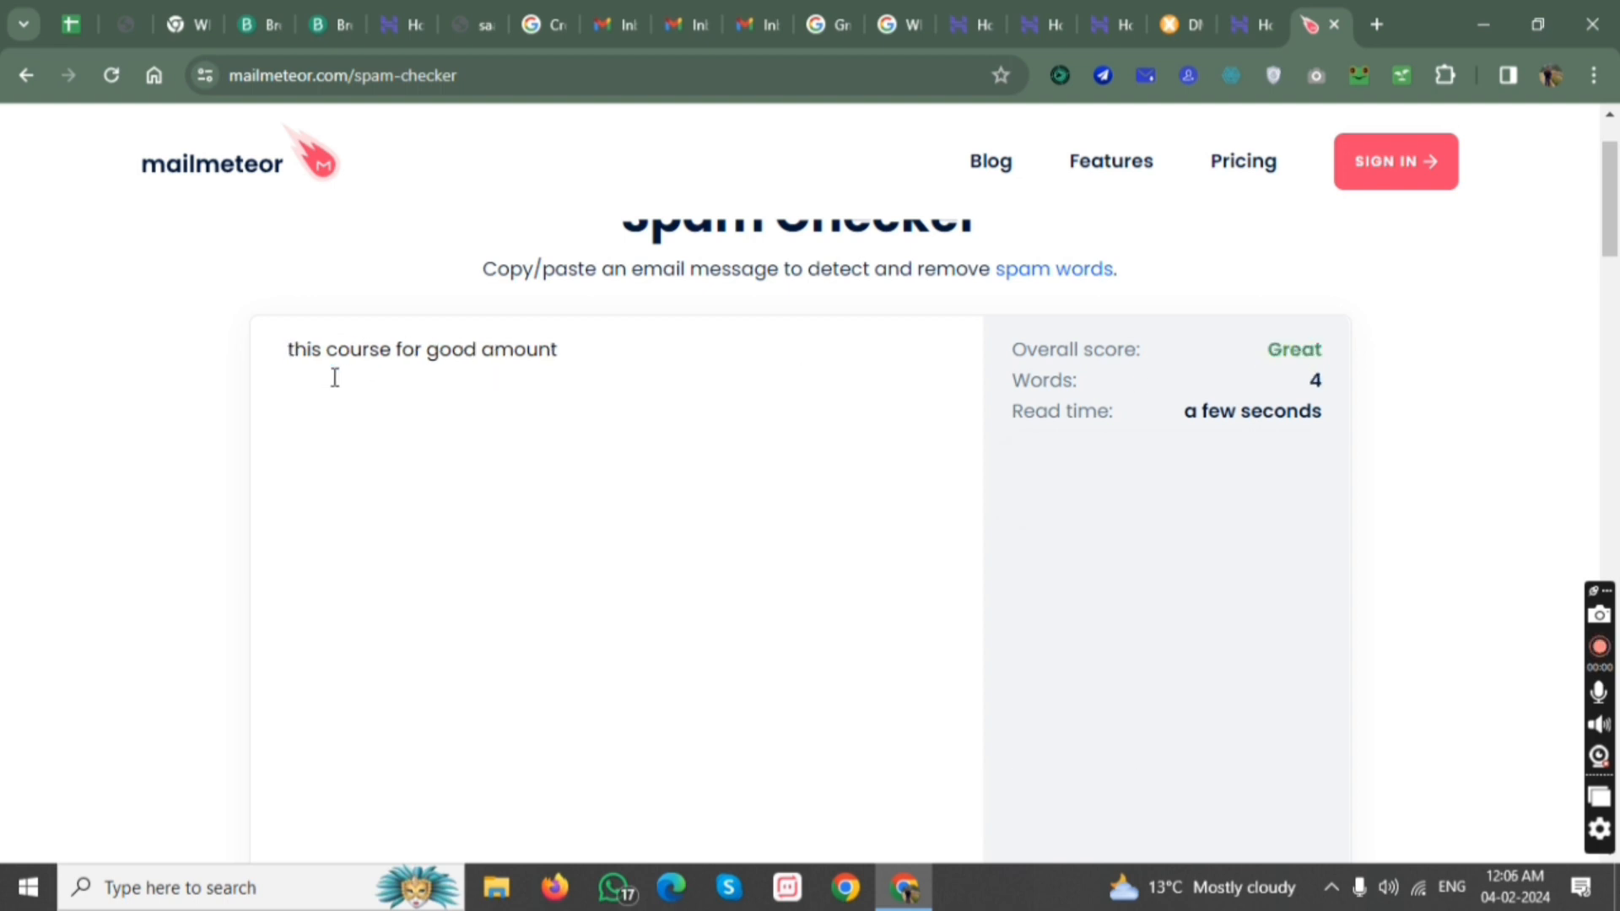
text(acquire)
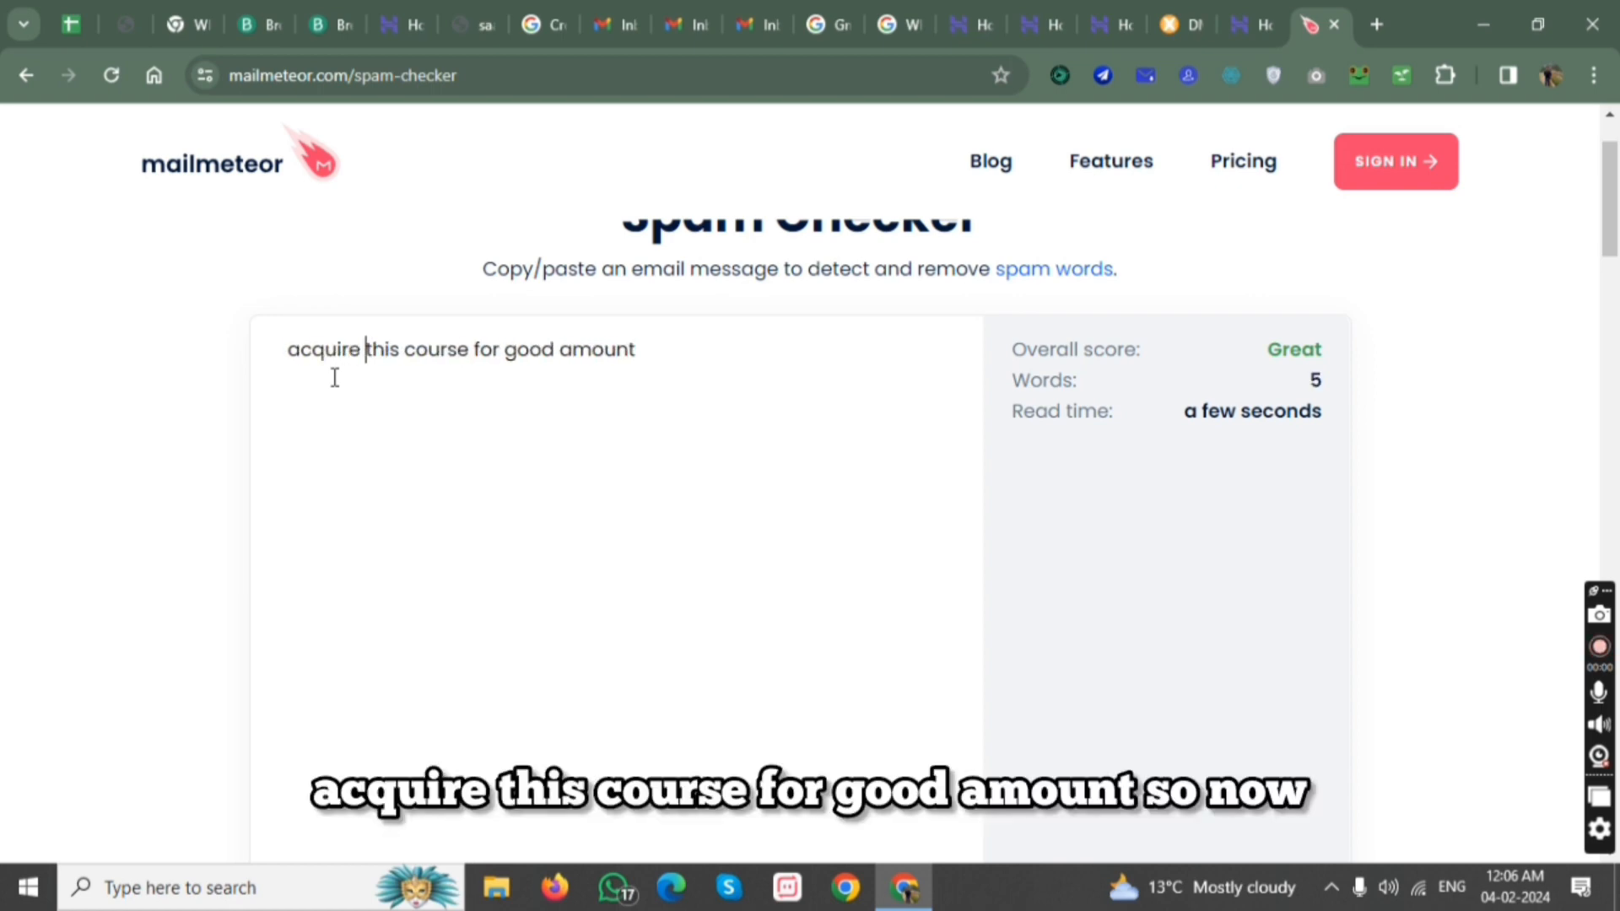
Examine the overall score of the reworded message and look over the rest of the Spam Checker page.
scroll(973, 366, down, 2)
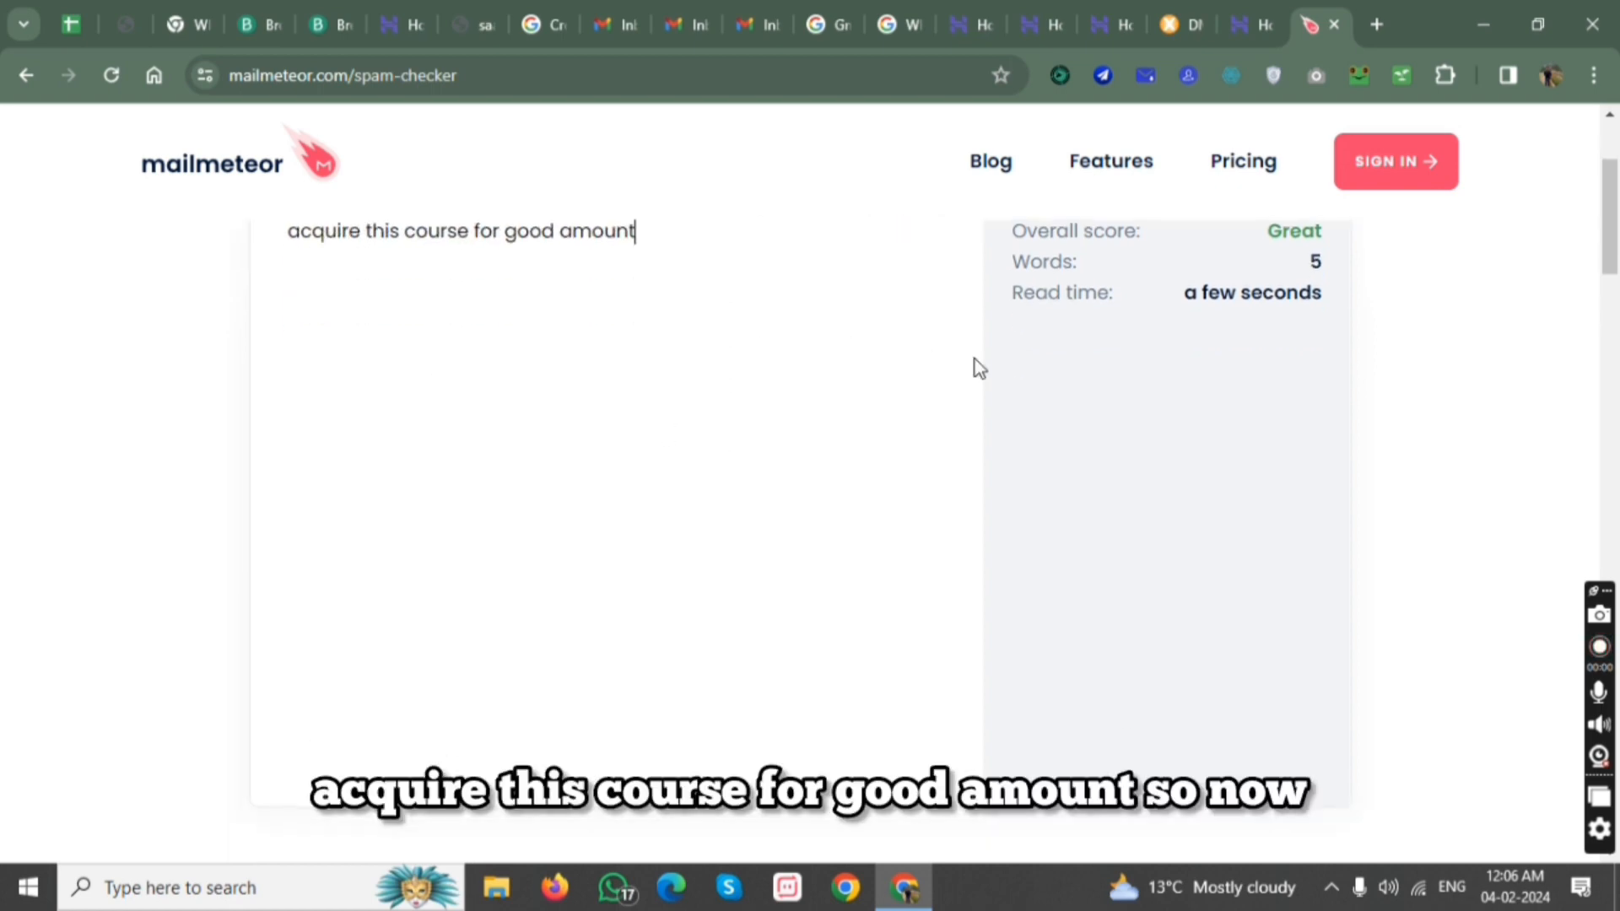
scroll(1158, 287, up, 1)
scroll(1158, 287, up, 1)
drag(1266, 350, 1311, 350)
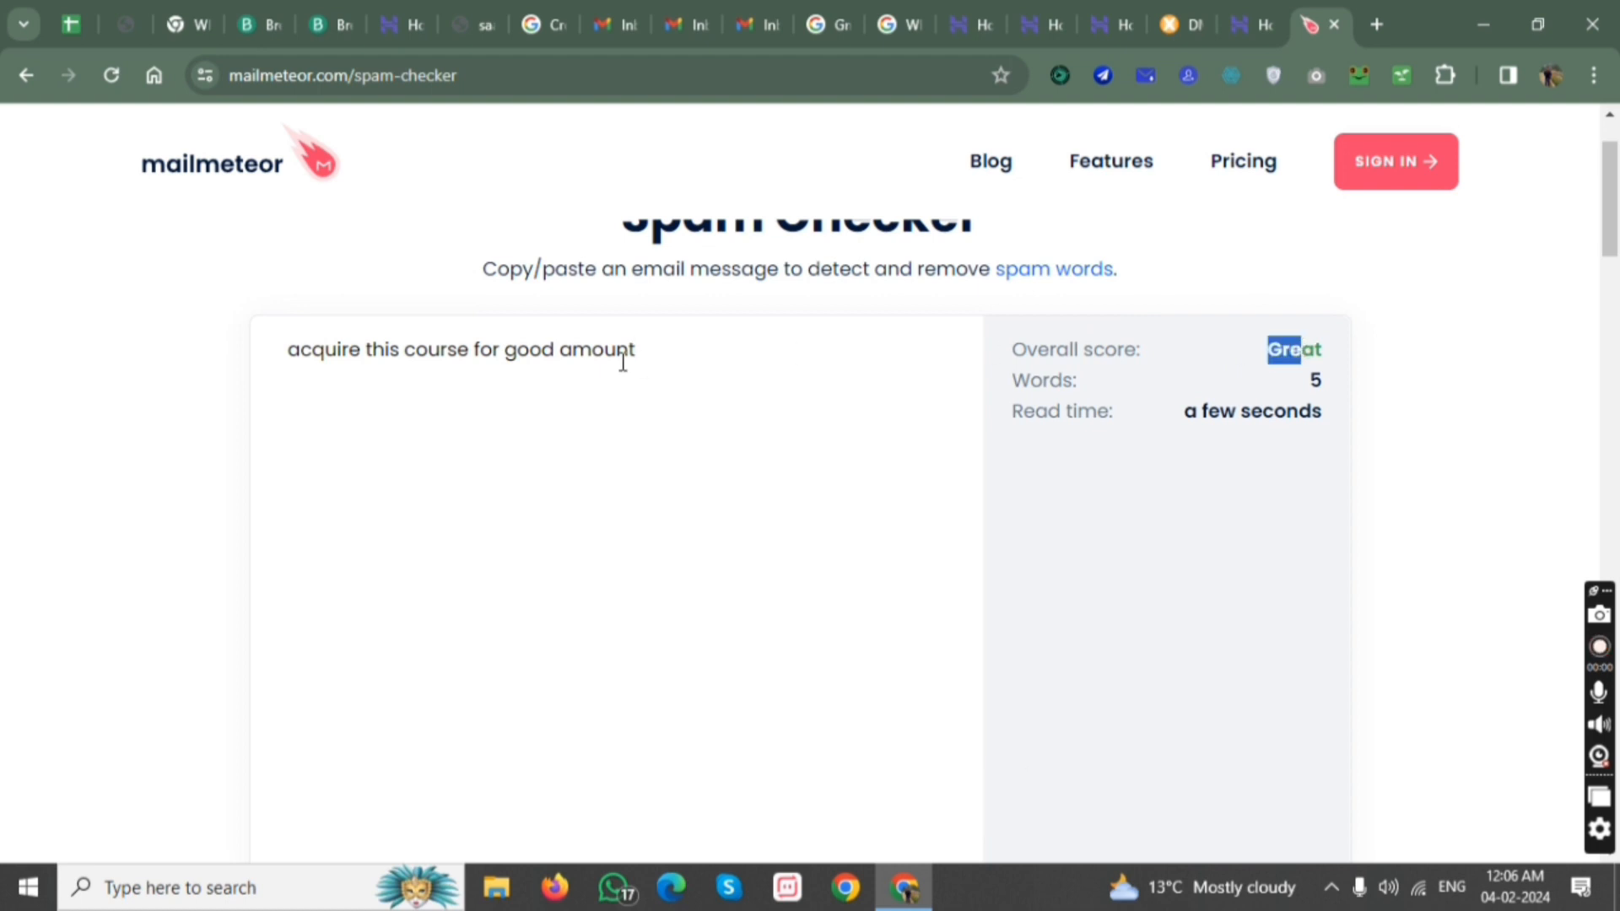
click(649, 351)
drag(649, 351, 268, 381)
click(593, 360)
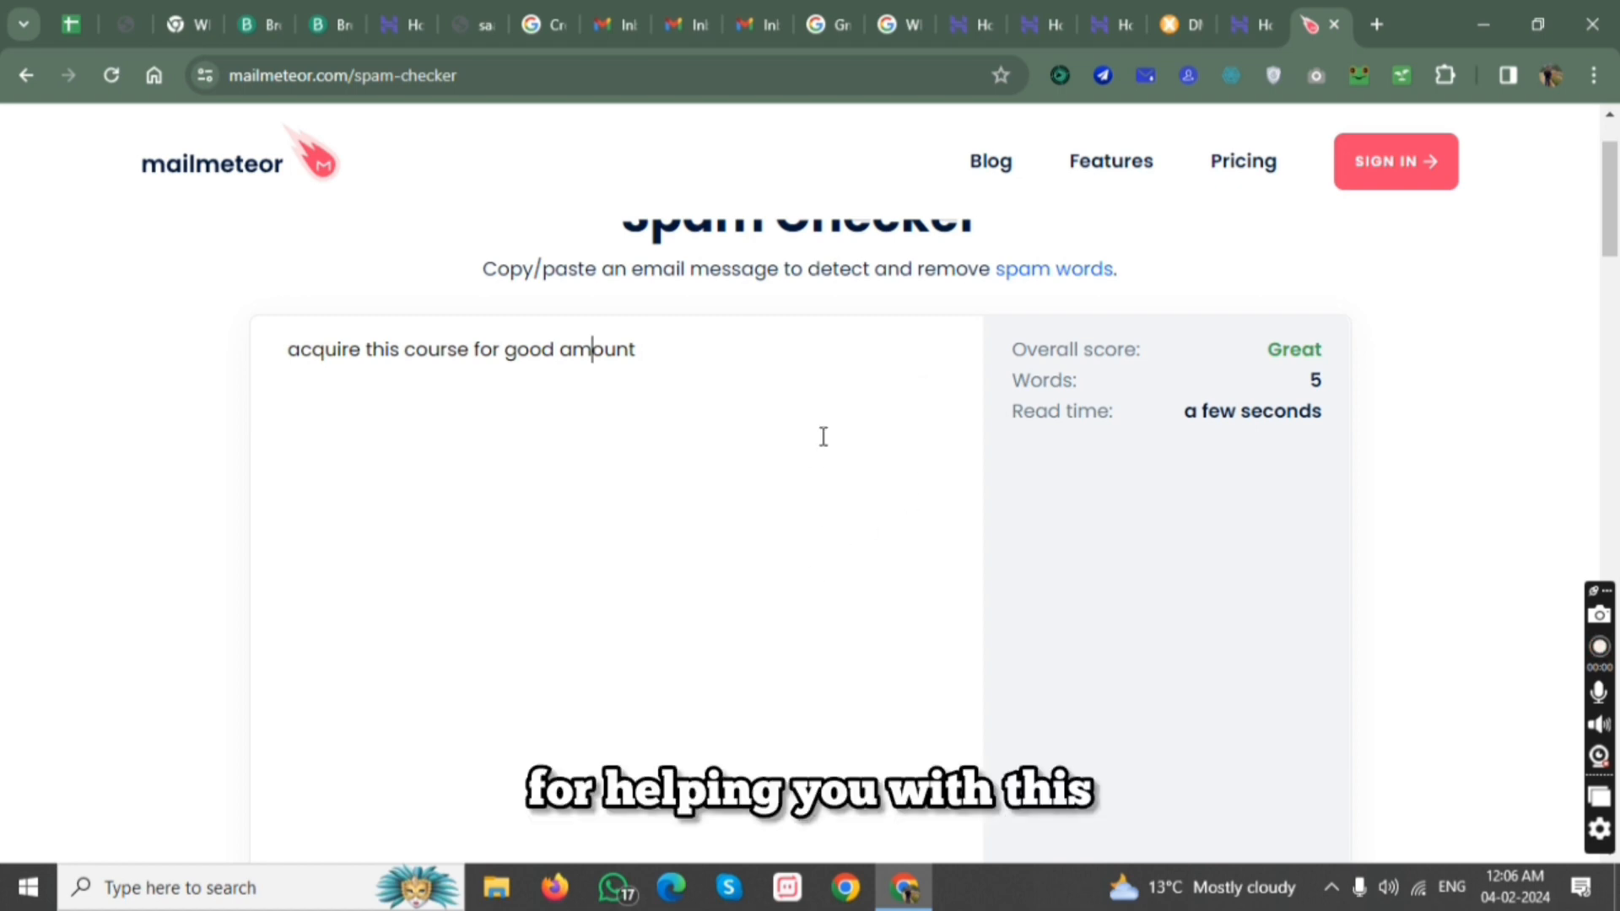
scroll(824, 436, down, 5)
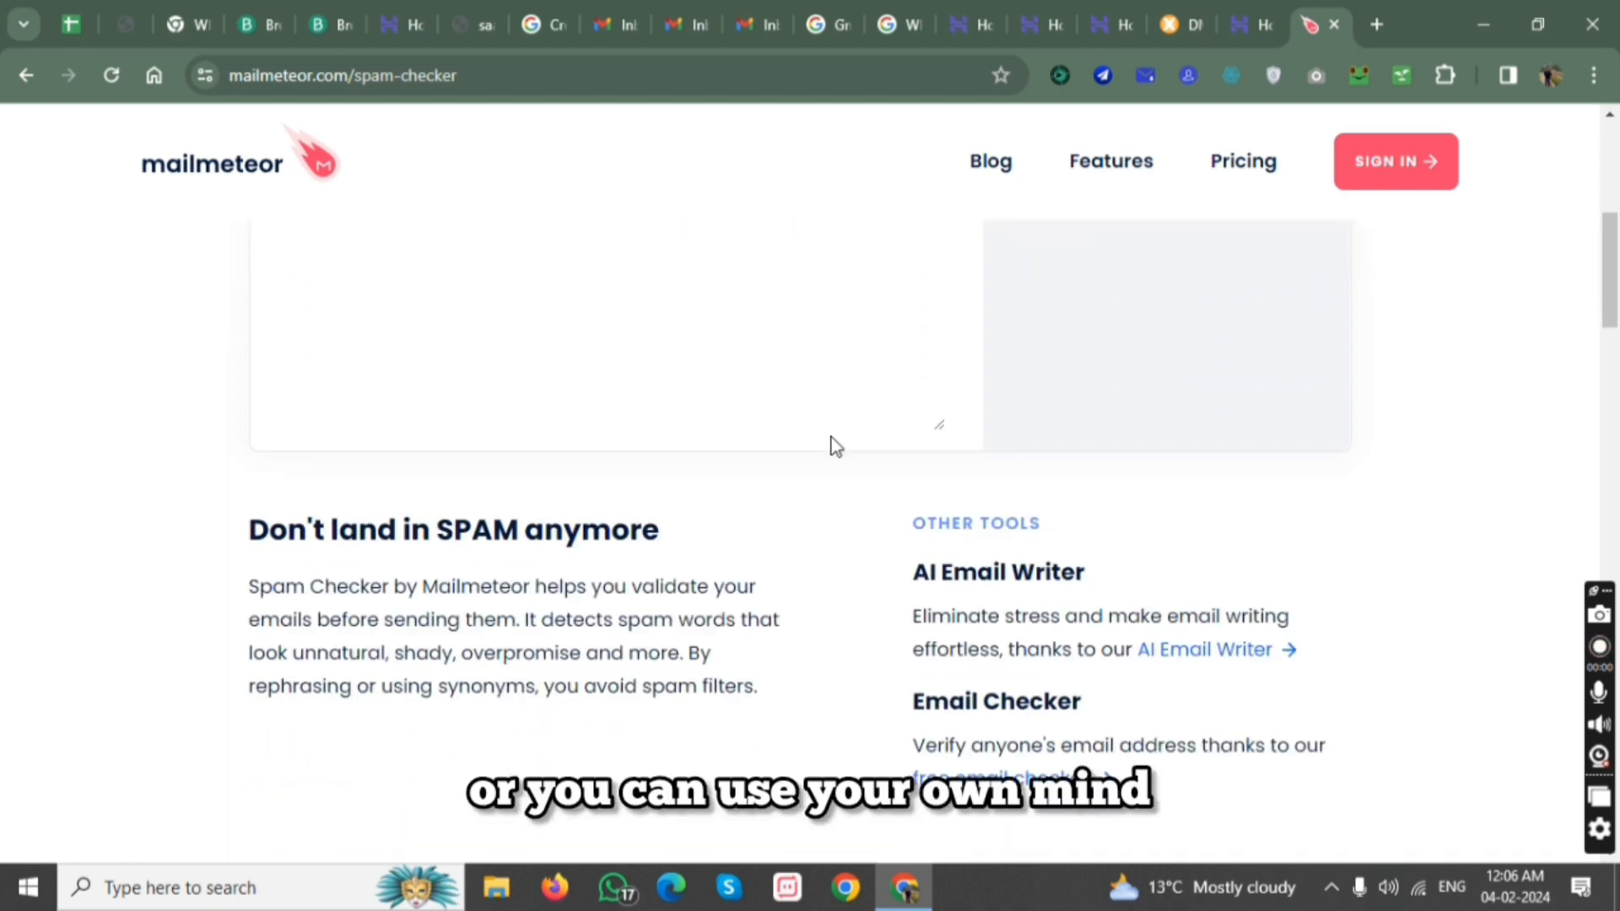
scroll(840, 414, up, 5)
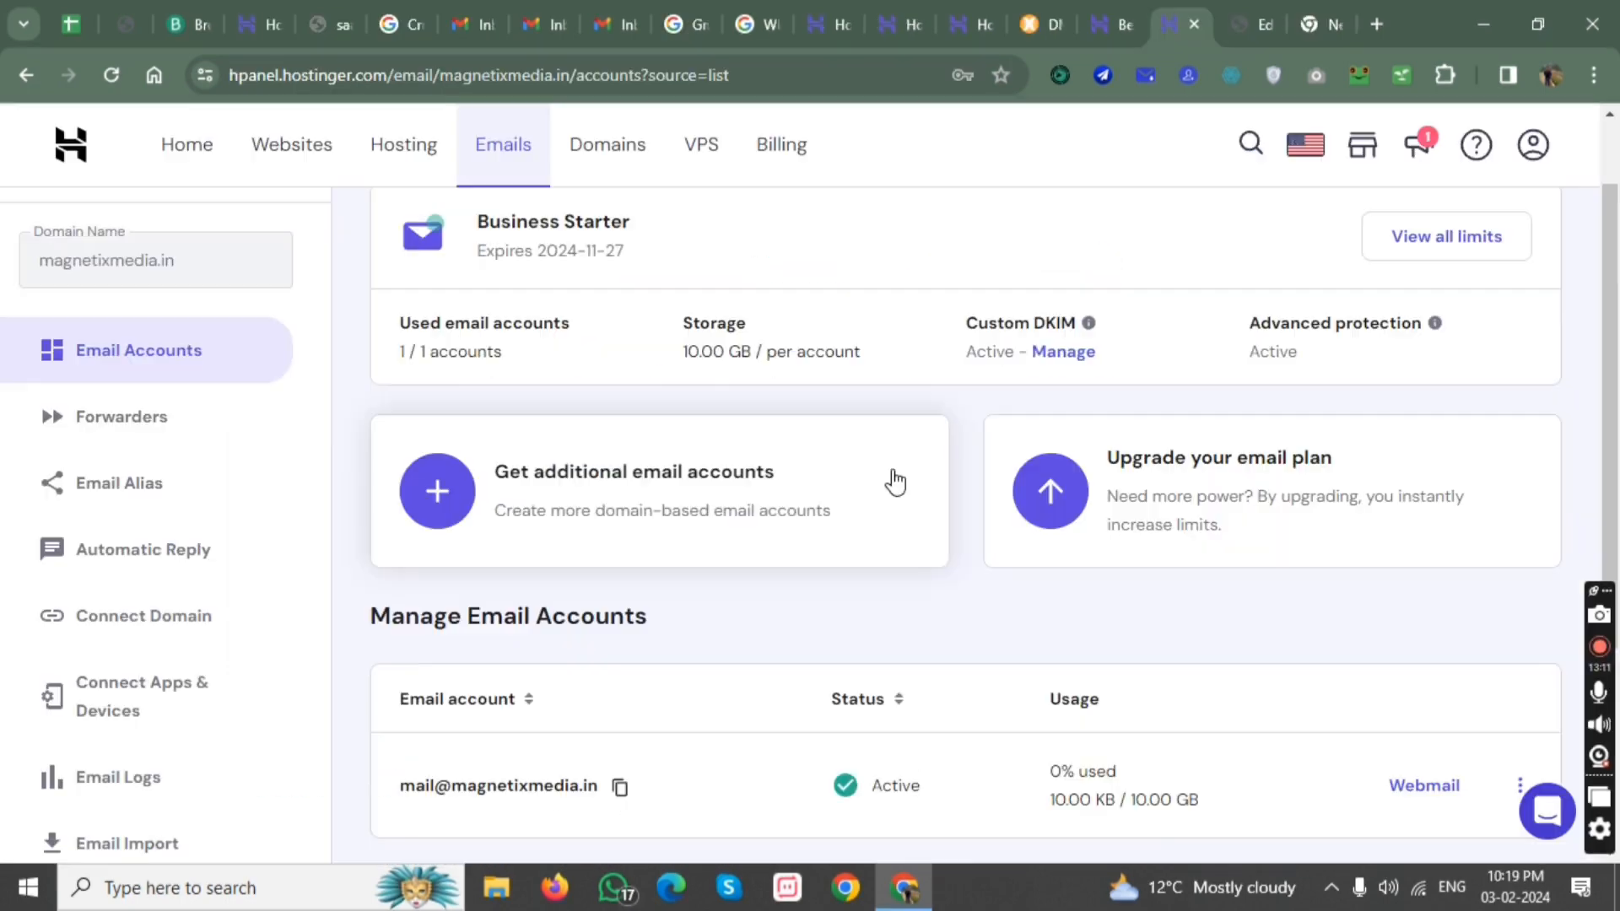
scroll(893, 481, up, 1)
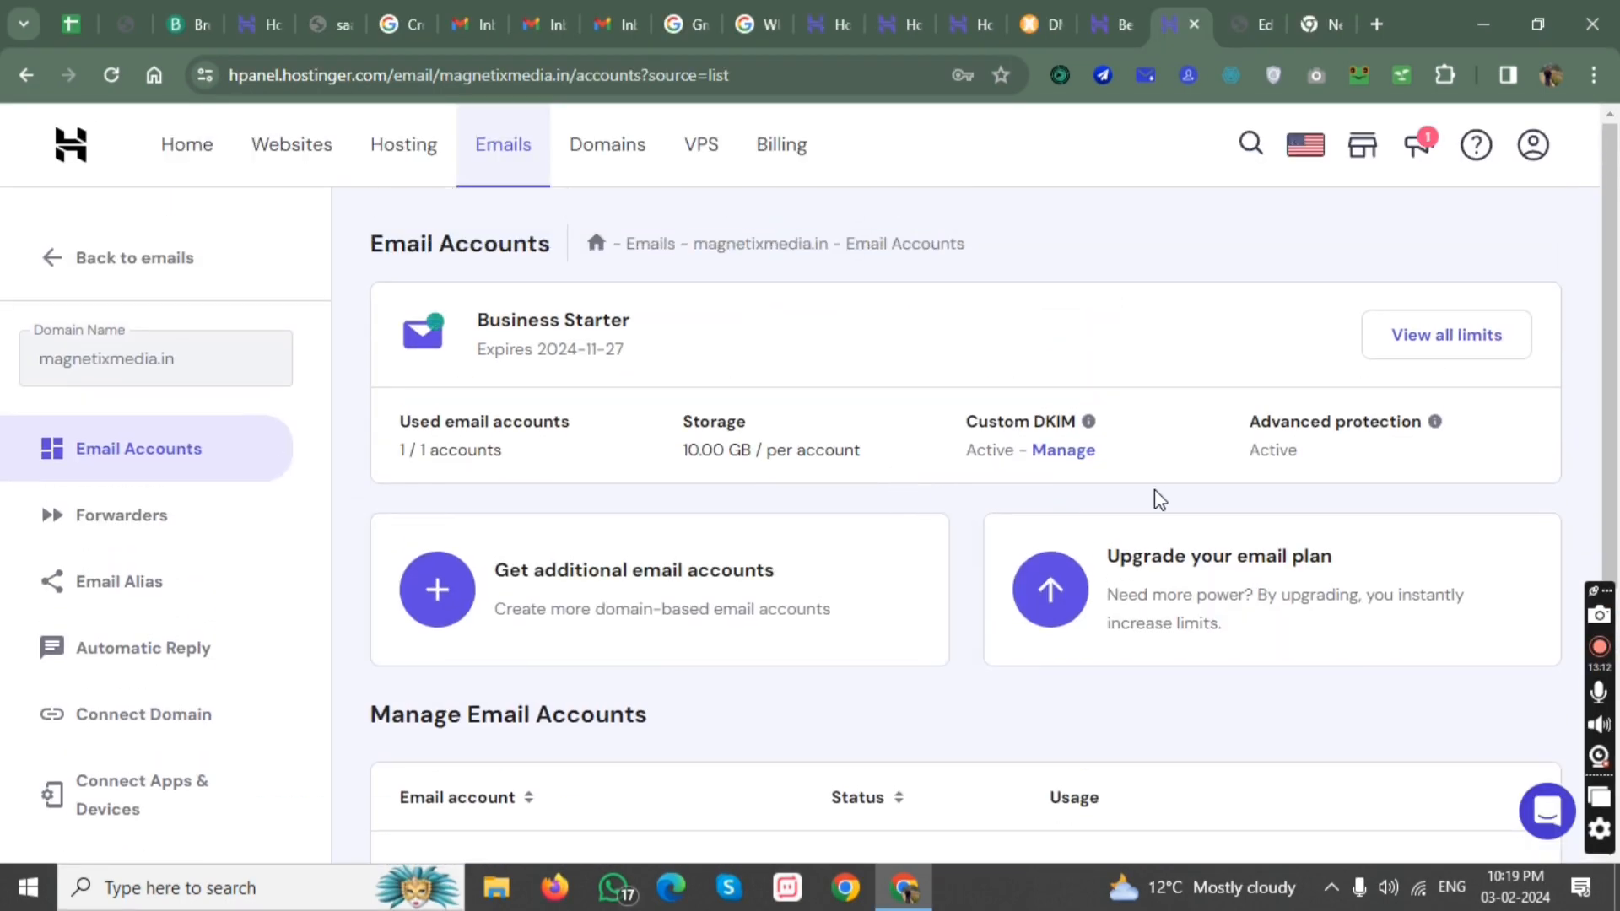
Open Hostinger Webmail for the magnetixmedia.in email account and log in with the prefilled credentials.
scroll(1175, 498, down, 5)
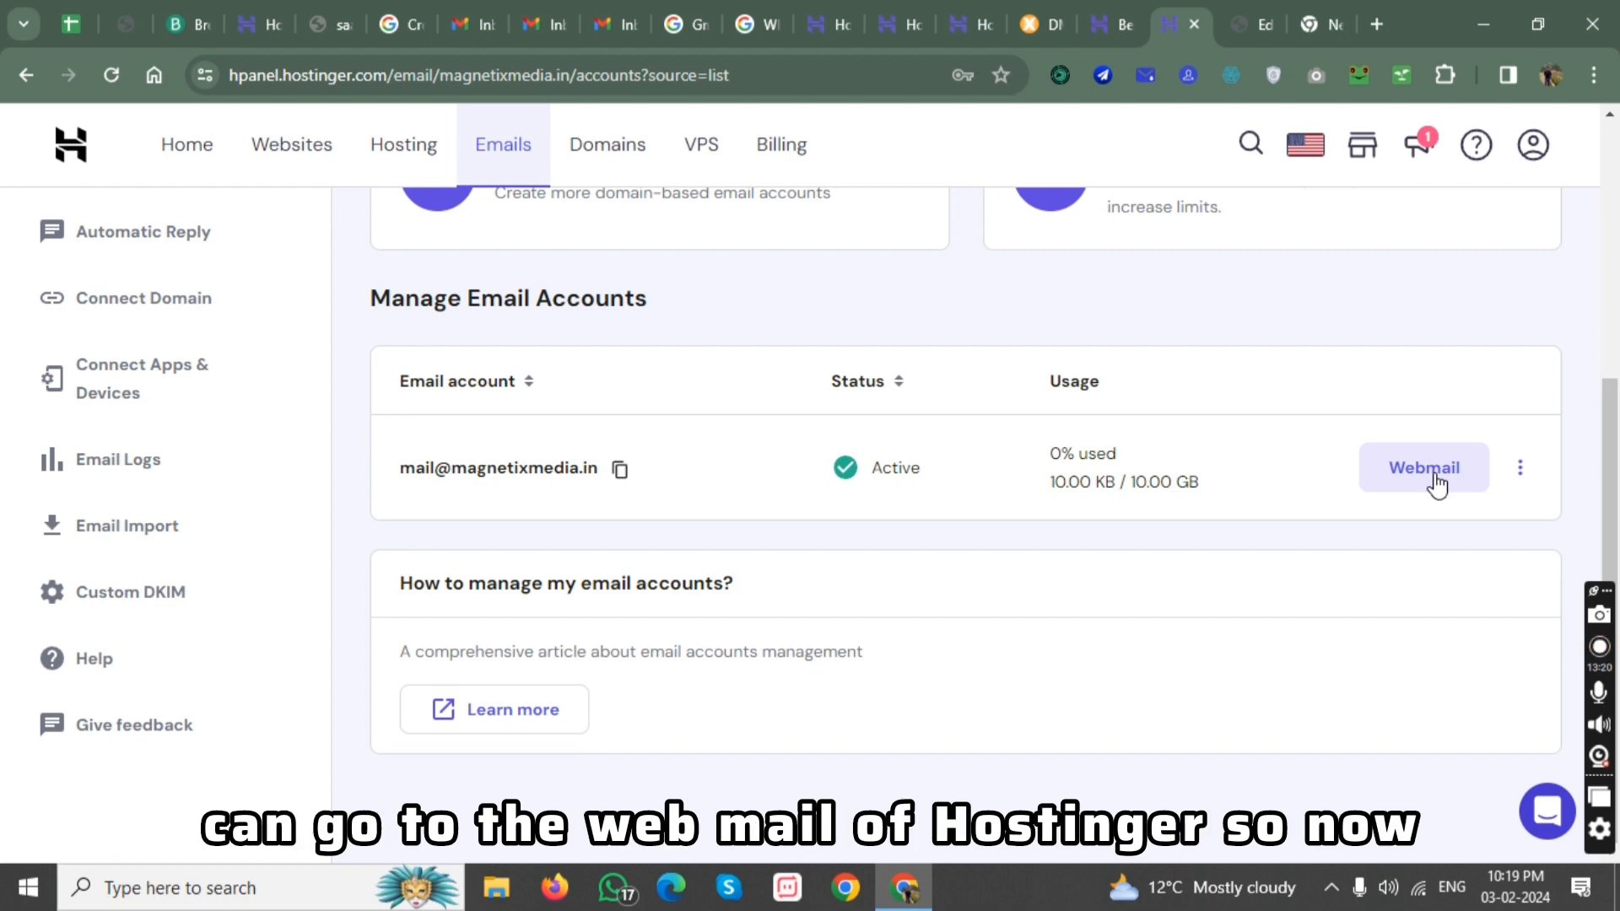
click(1438, 486)
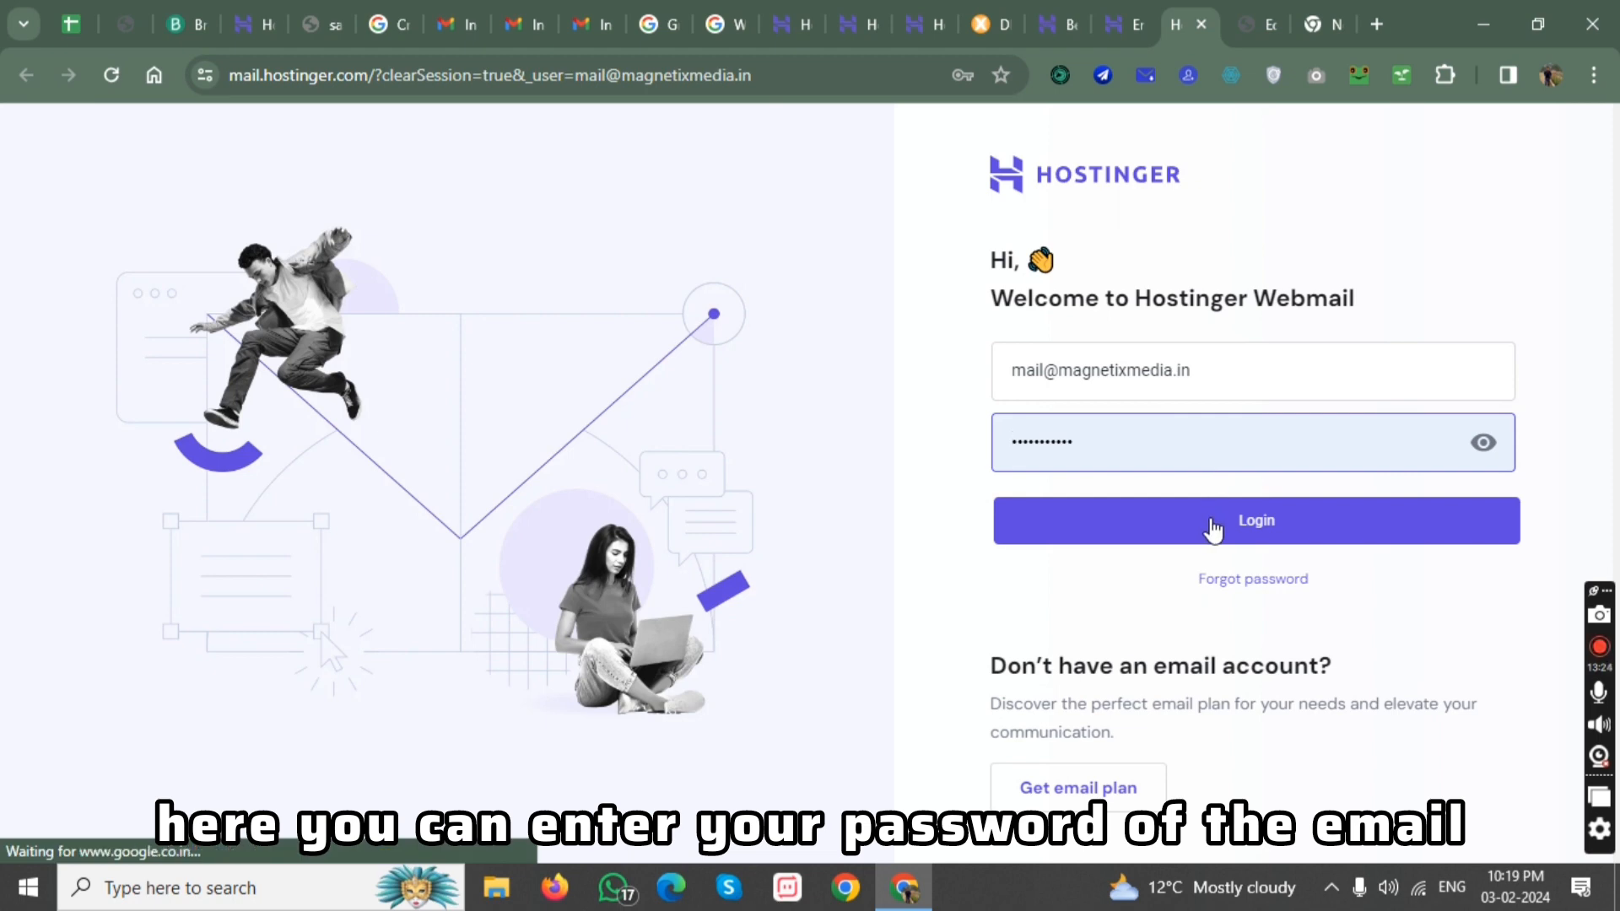
click(1213, 527)
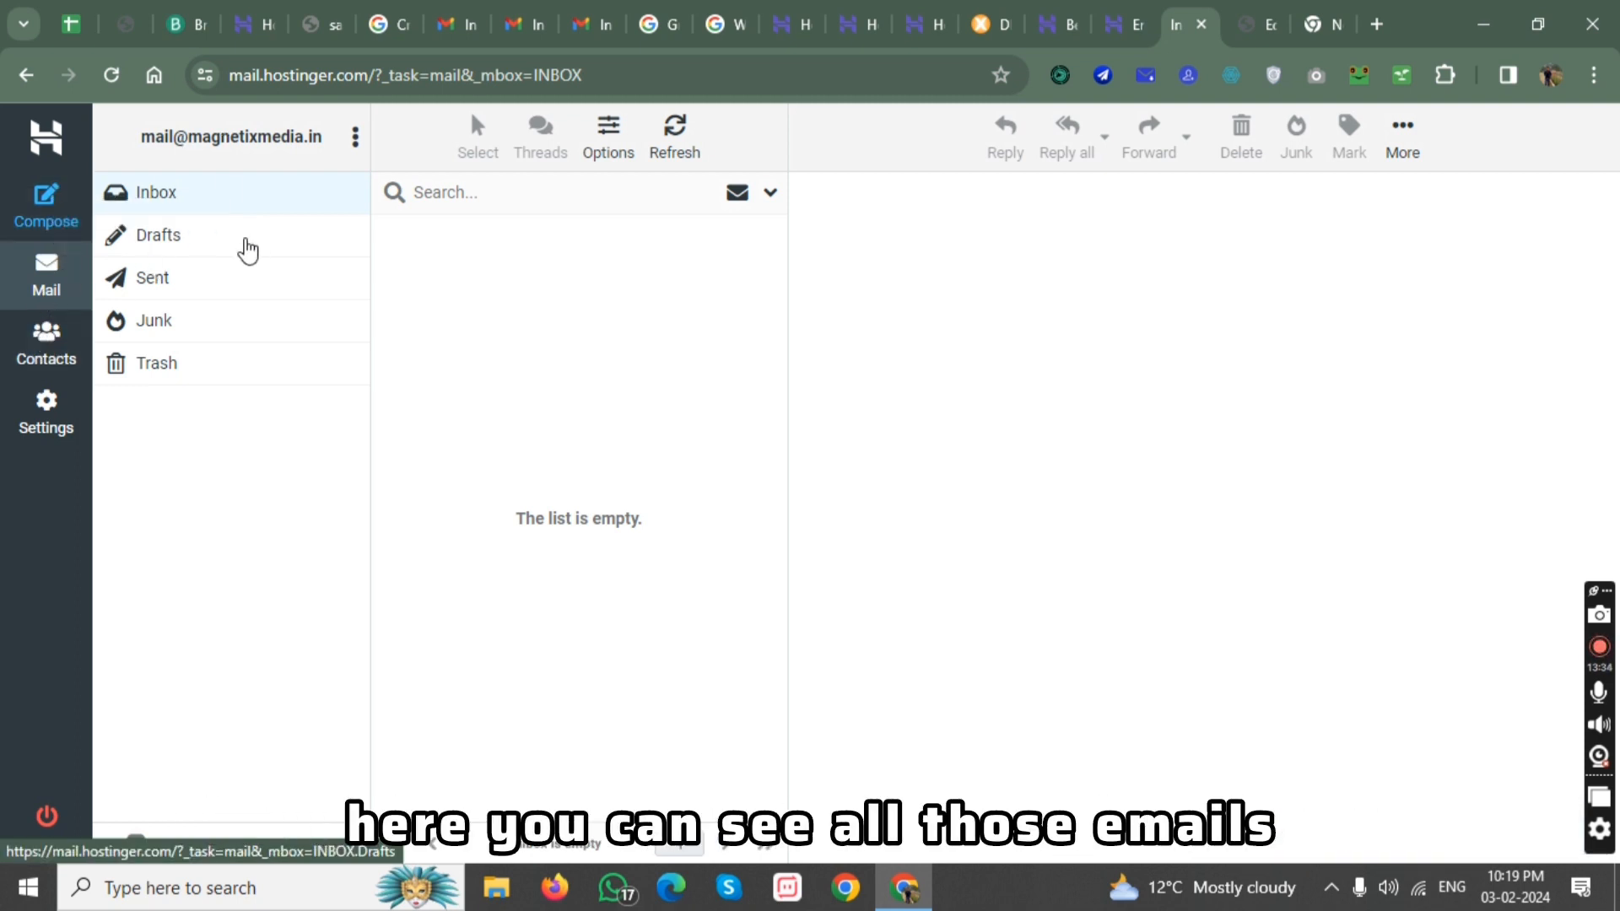
Look through the webmail's Drafts and Inbox folders and return to the hPanel Email Accounts page.
click(247, 250)
click(216, 206)
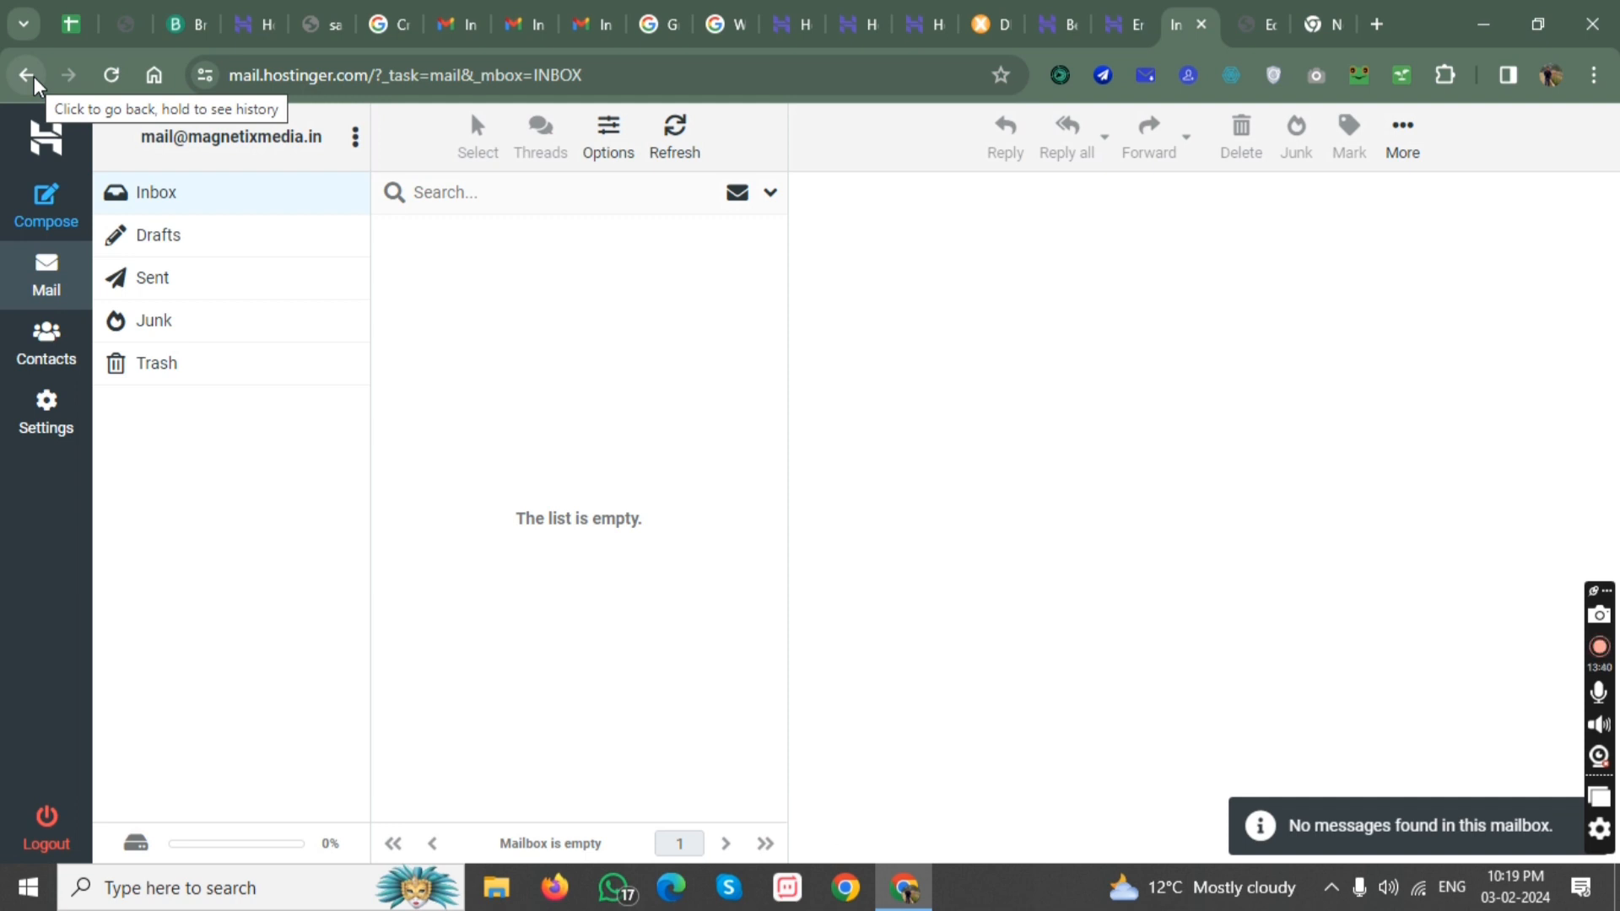
click(34, 79)
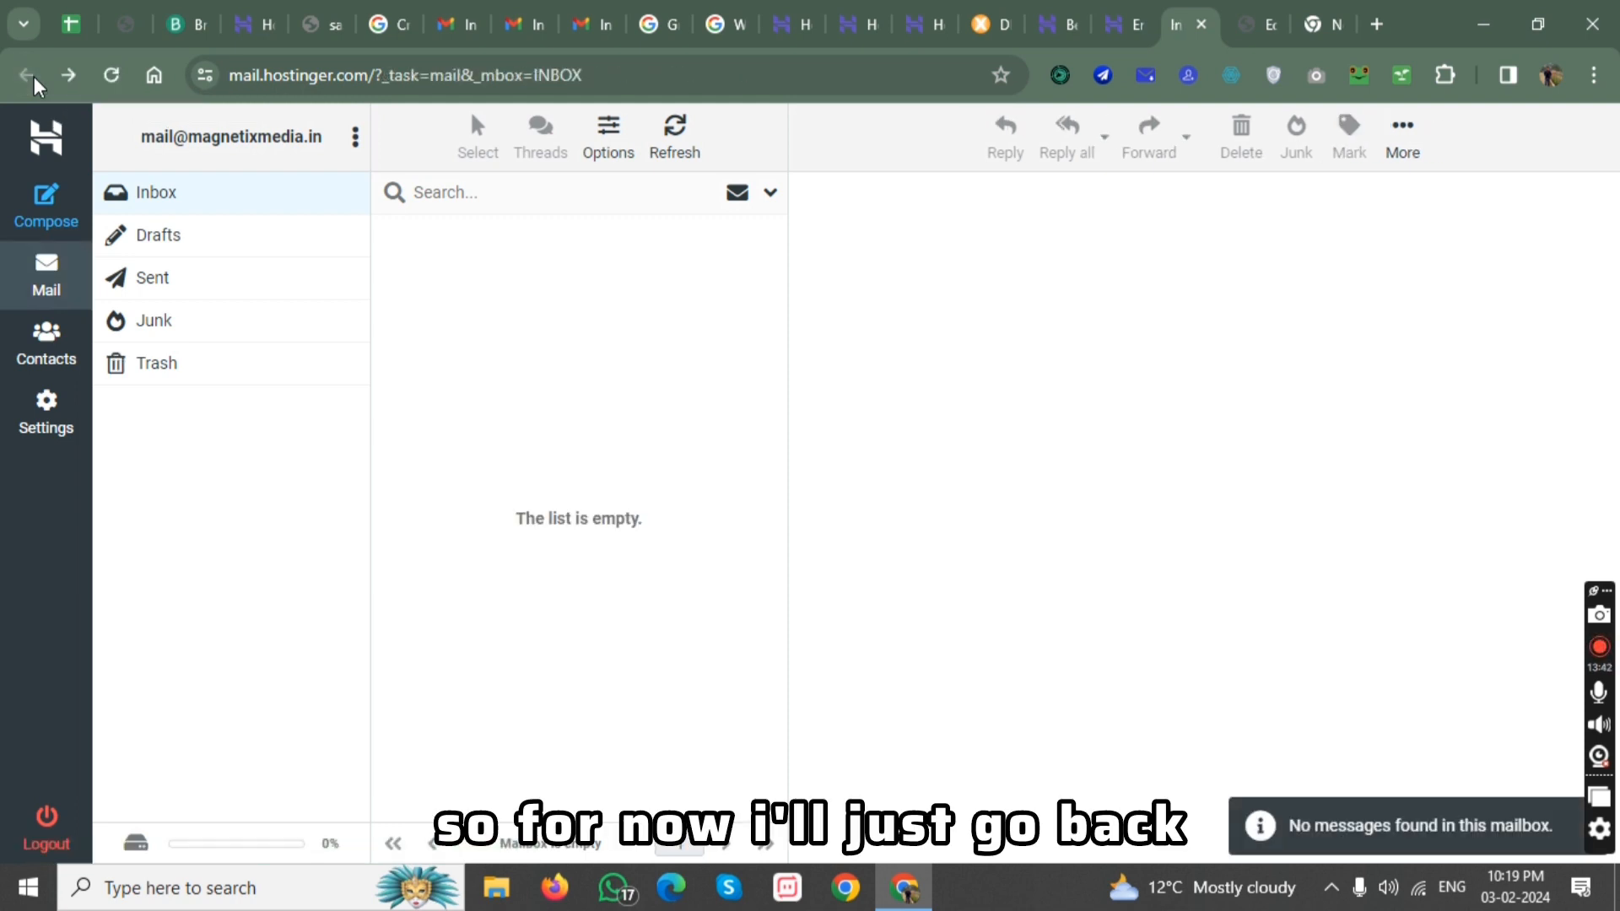
click(1095, 12)
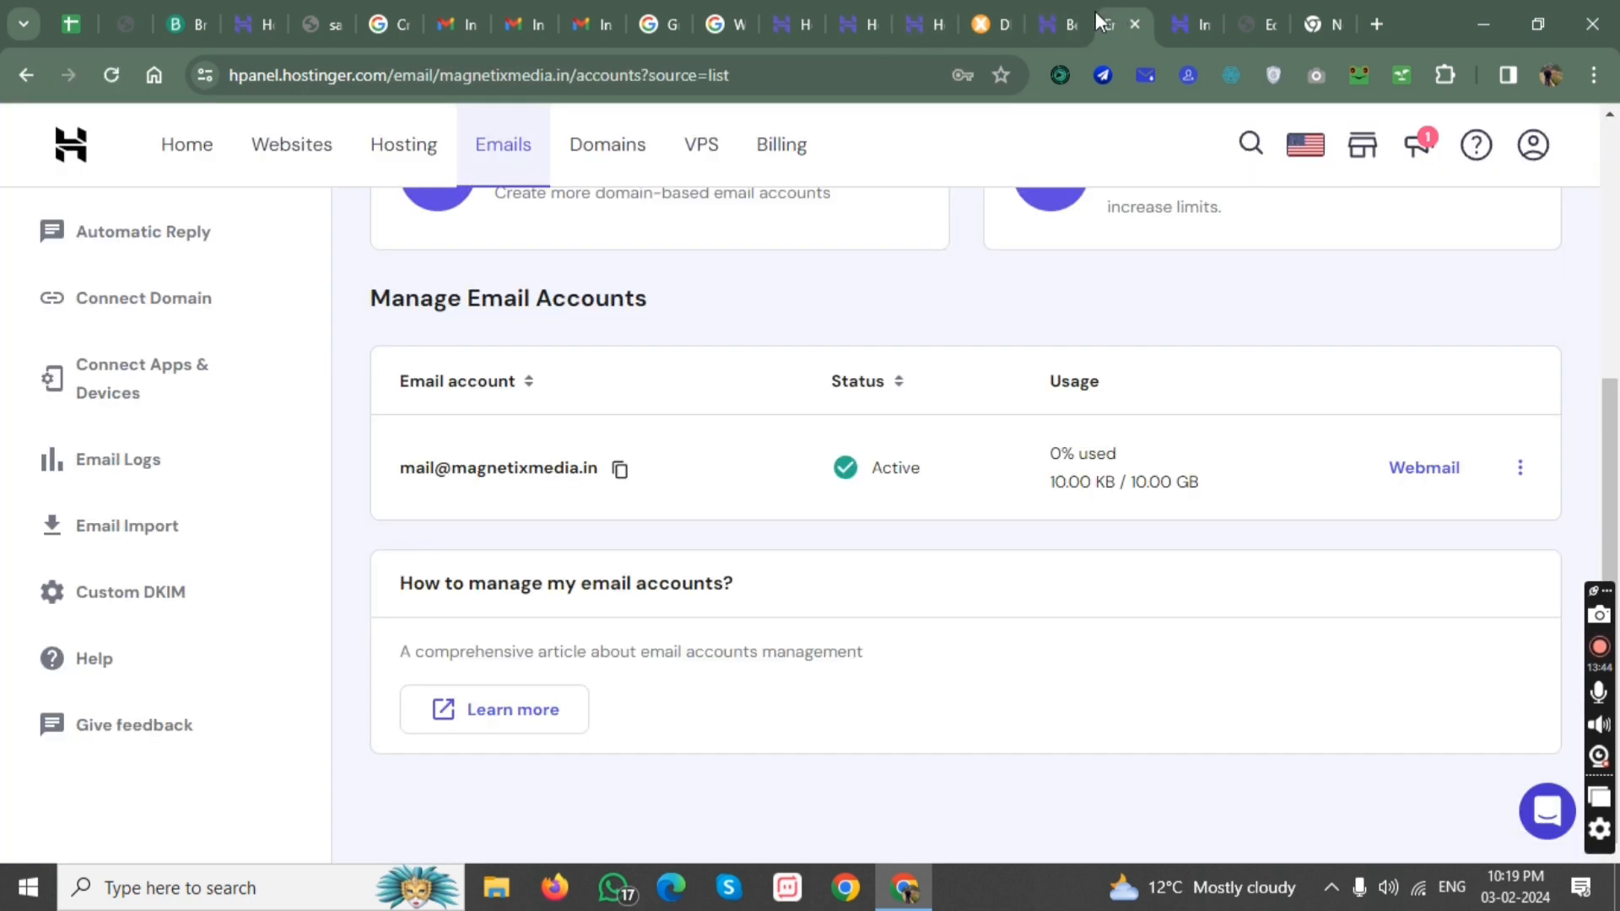
scroll(808, 473, up, 4)
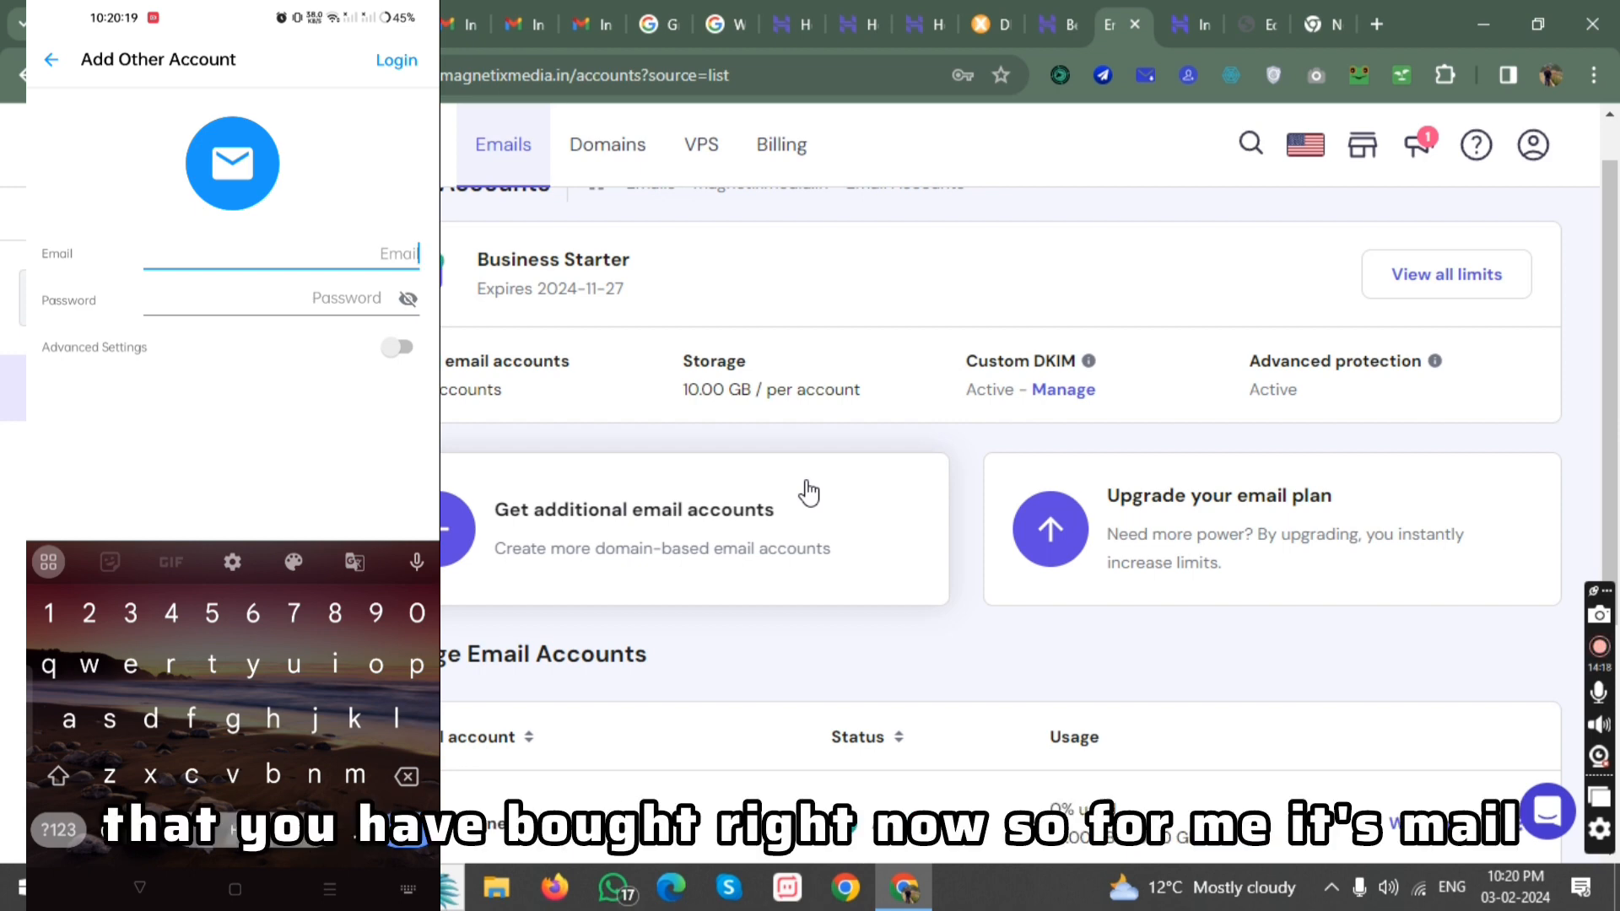
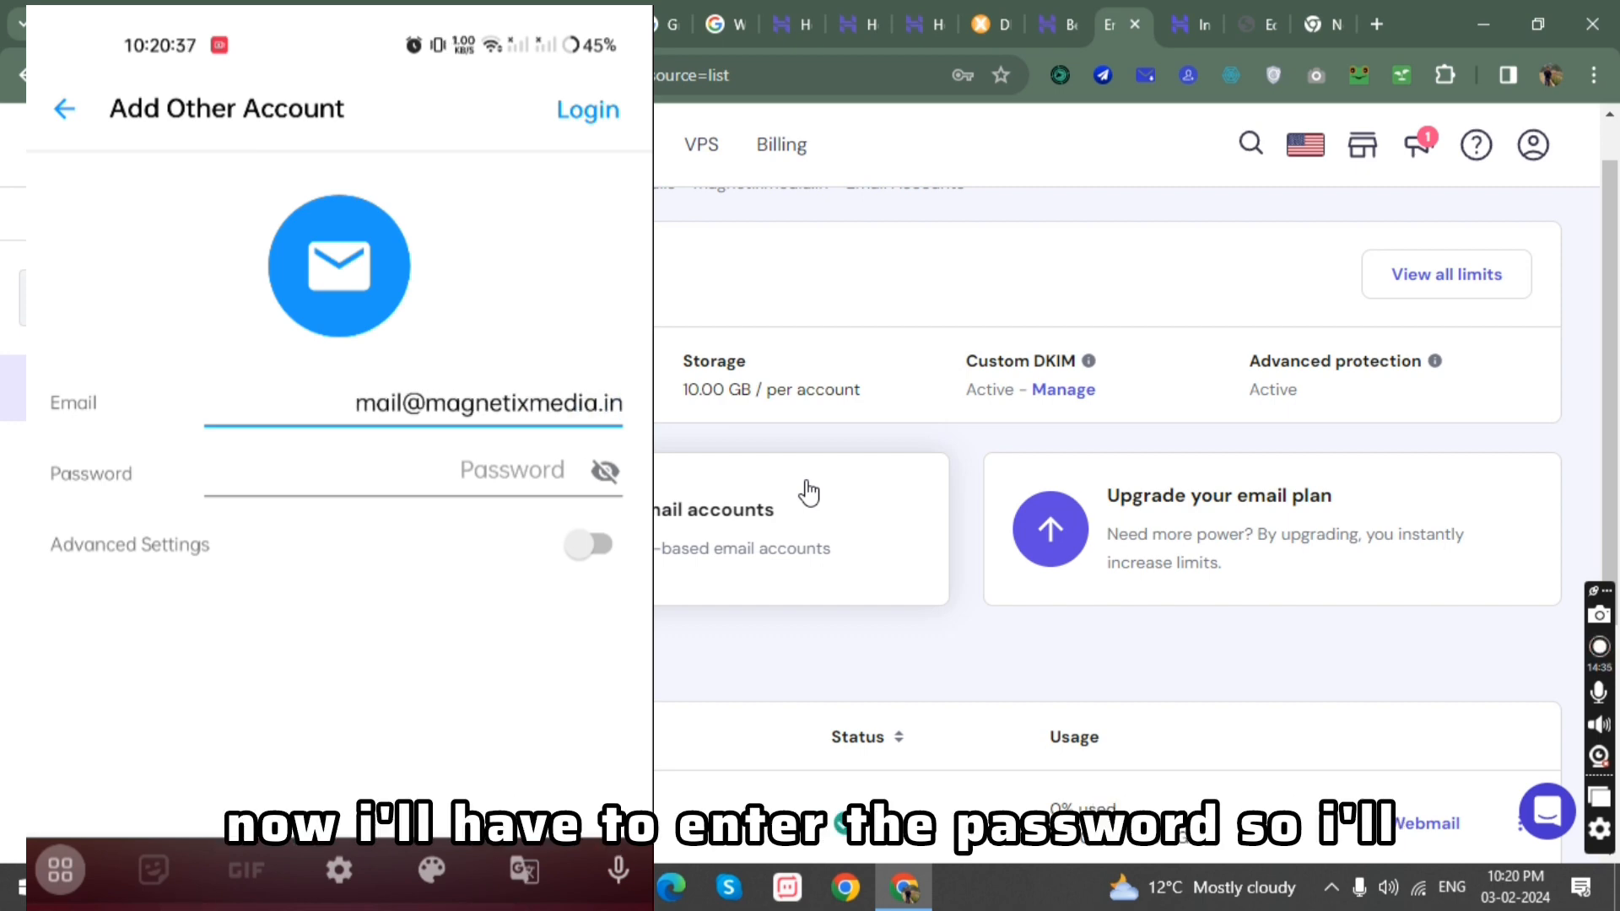
Enter the magnetixmedia.in business email address in the phone mail app's Add Other Account form.
key(Tab)
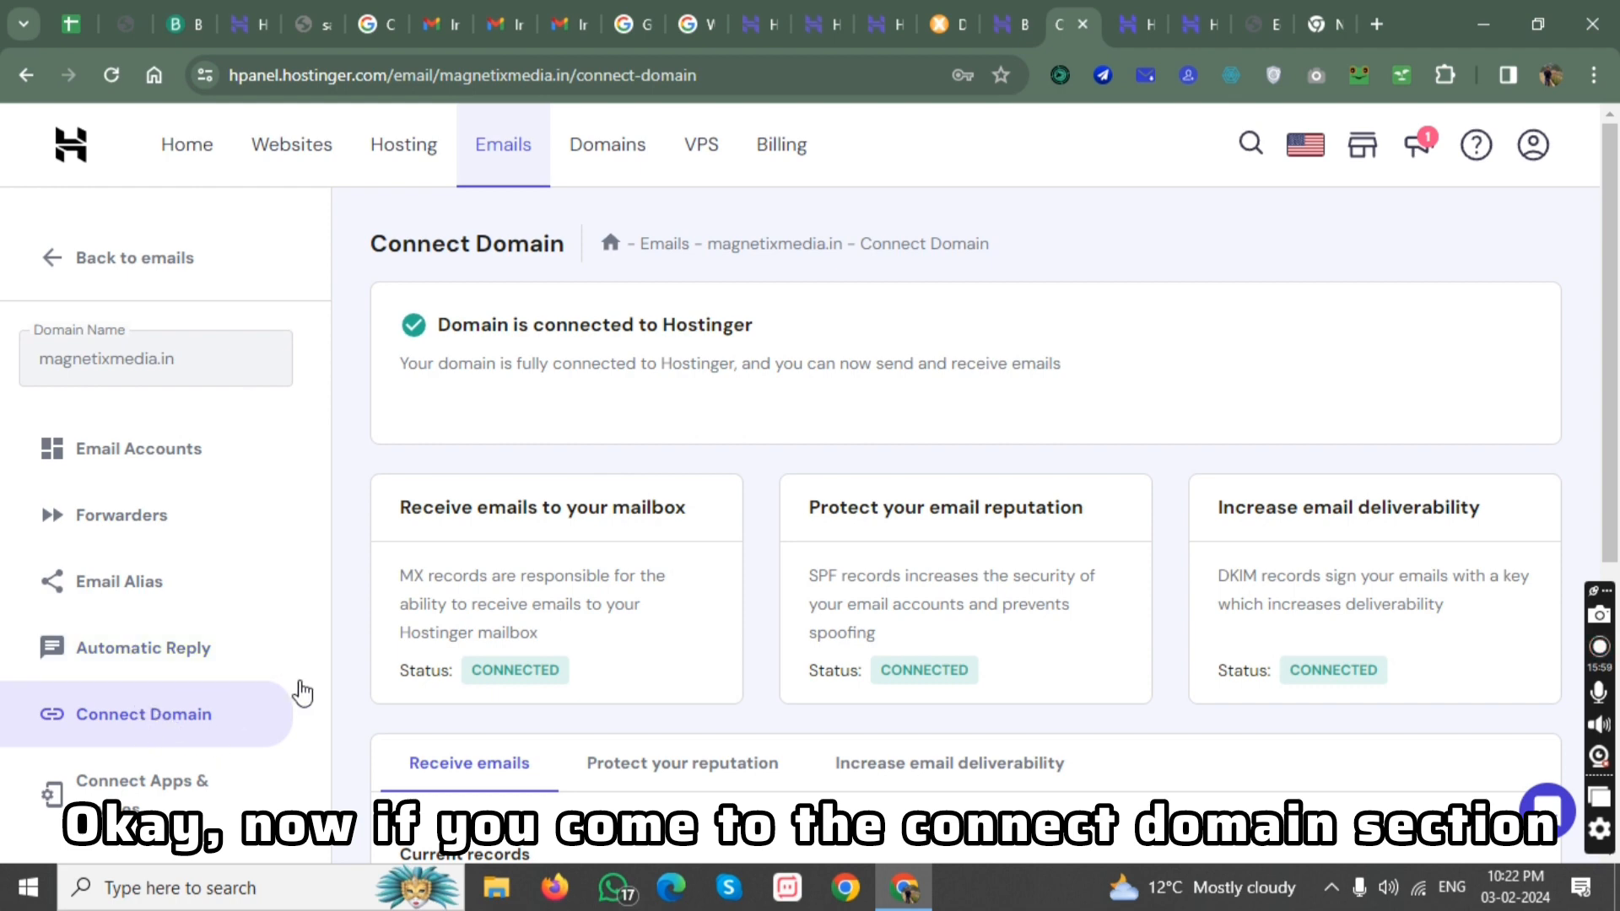
Review the connection statuses and the current and expected MX records on the Connect Domain page for magnetixmedia.in.
scroll(613, 618, down, 1)
scroll(614, 617, down, 5)
scroll(629, 540, up, 4)
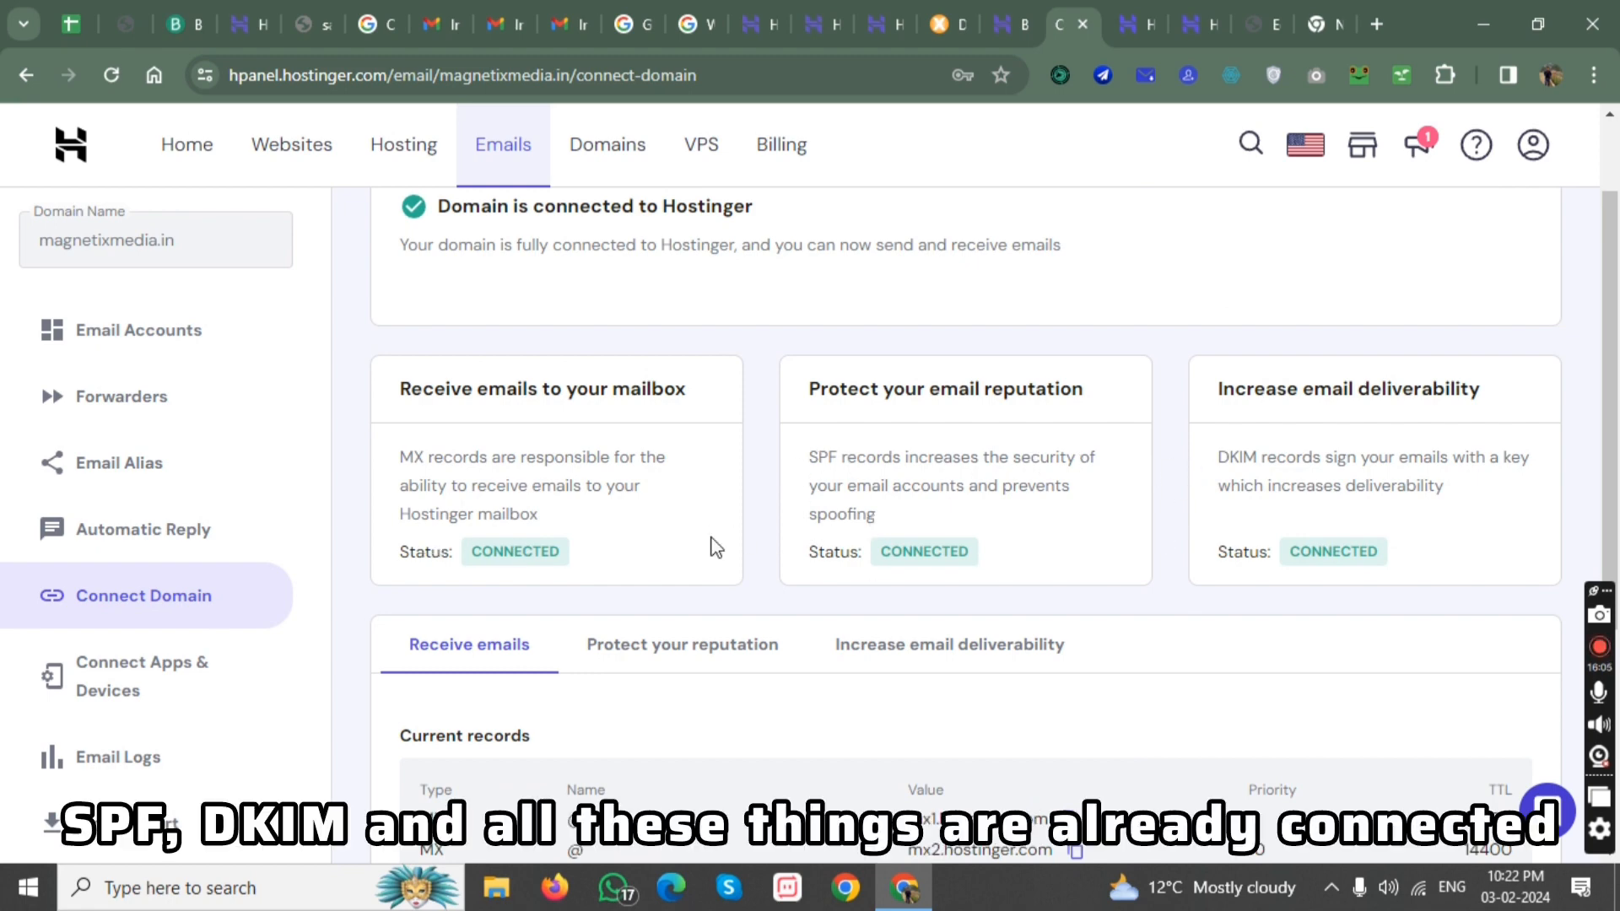
scroll(669, 604, down, 2)
scroll(1023, 532, down, 3)
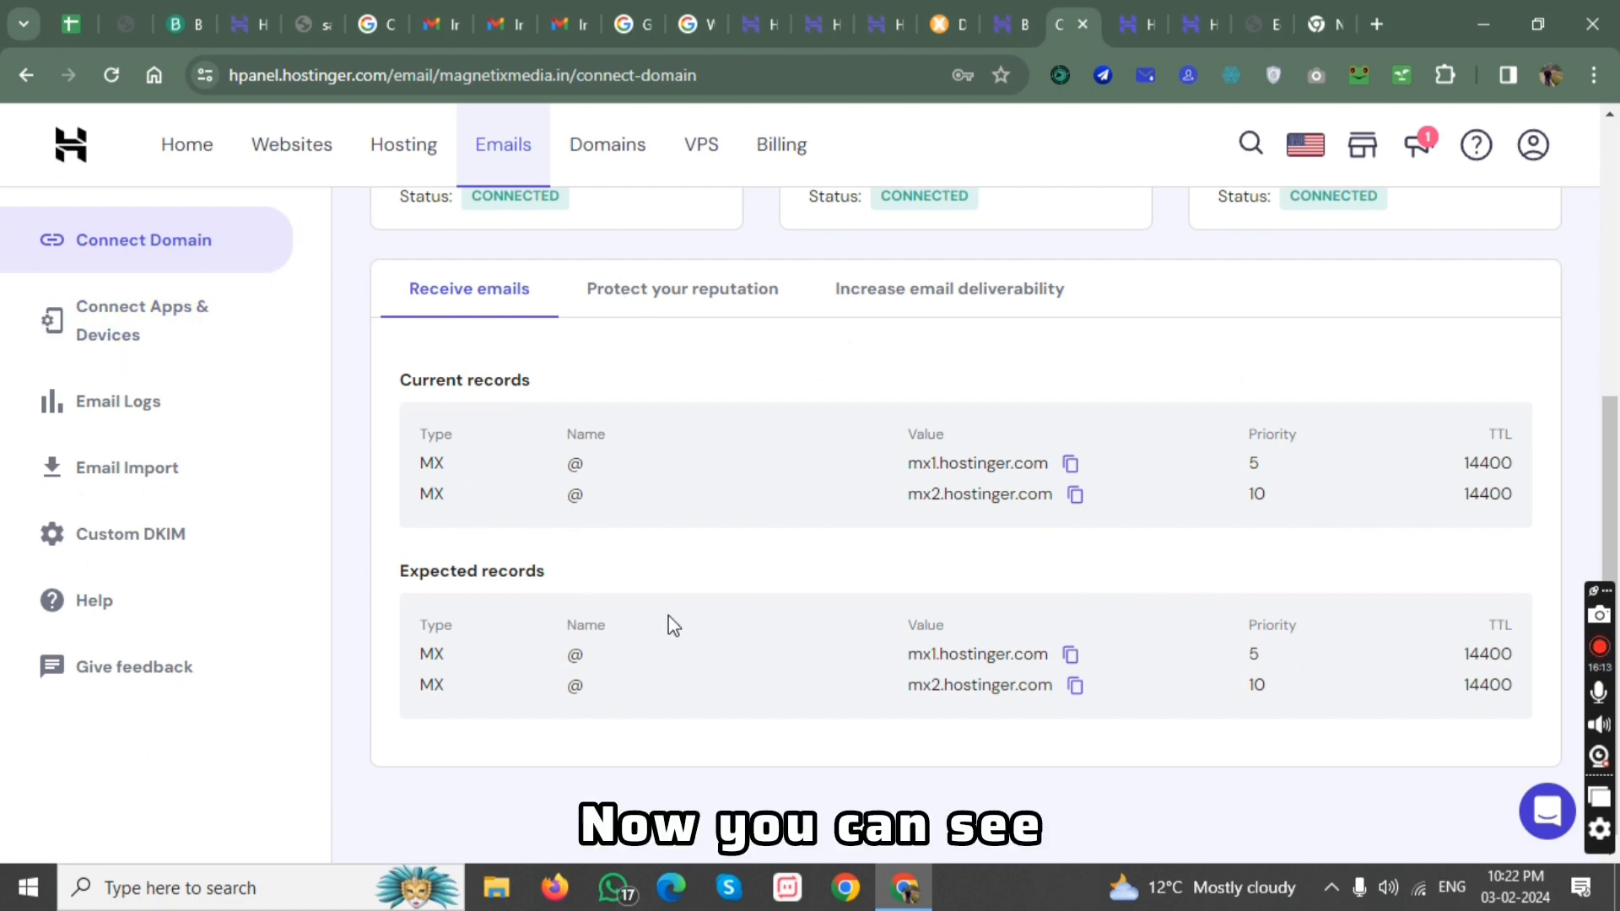
View the domain's SPF record under Protect your reputation and its DKIM records under Increase email deliverability.
scroll(672, 624, up, 3)
click(667, 531)
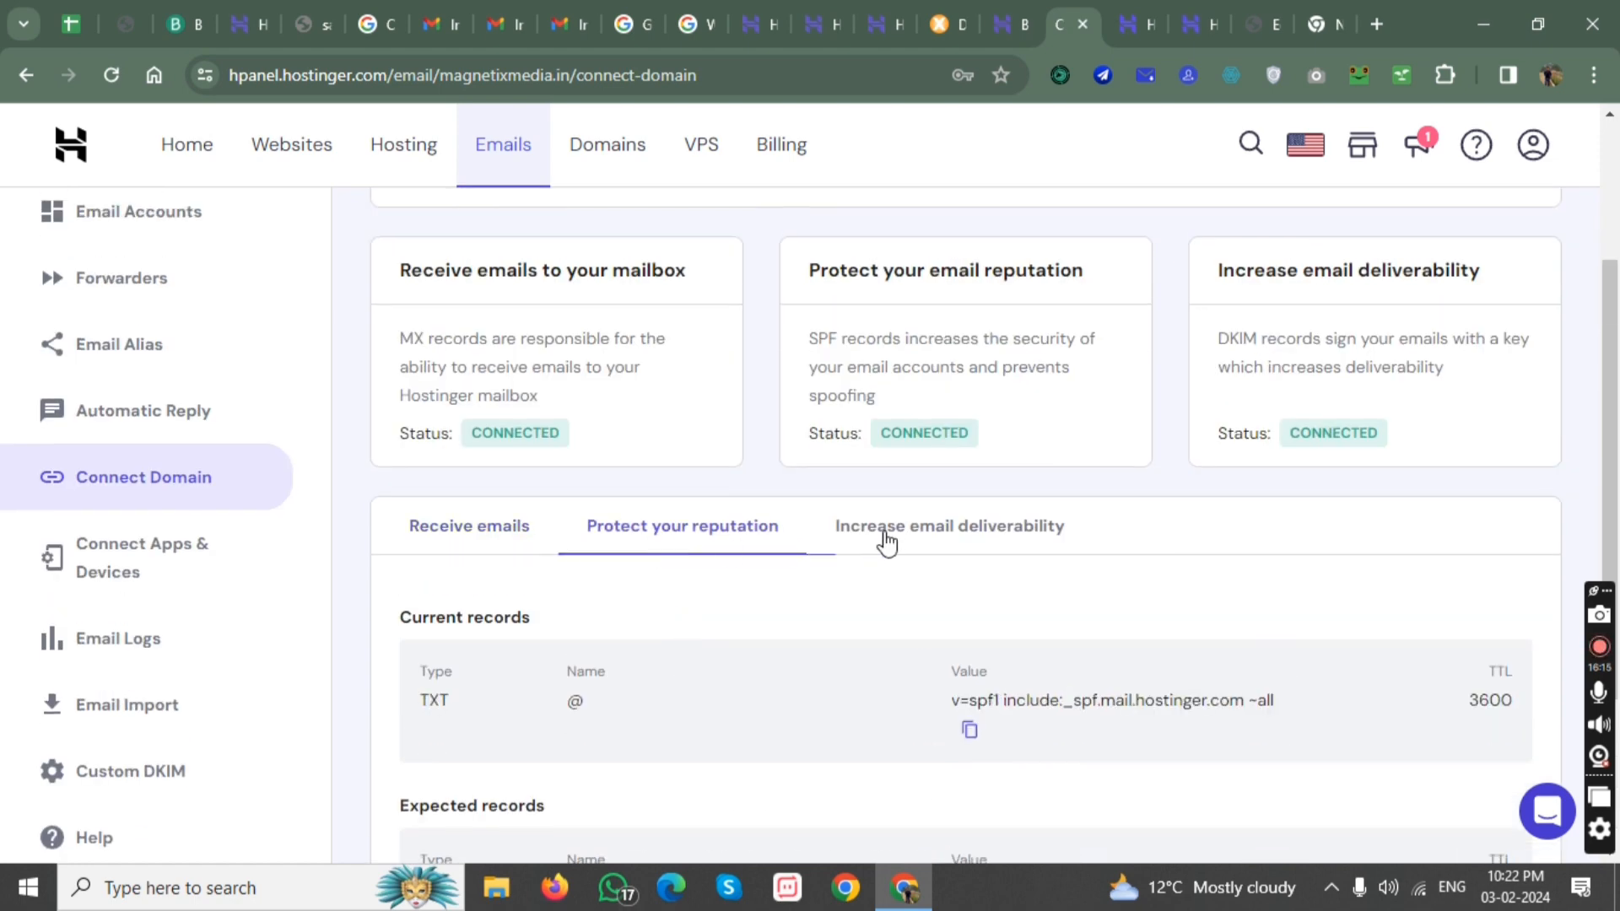
click(886, 540)
scroll(894, 532, down, 3)
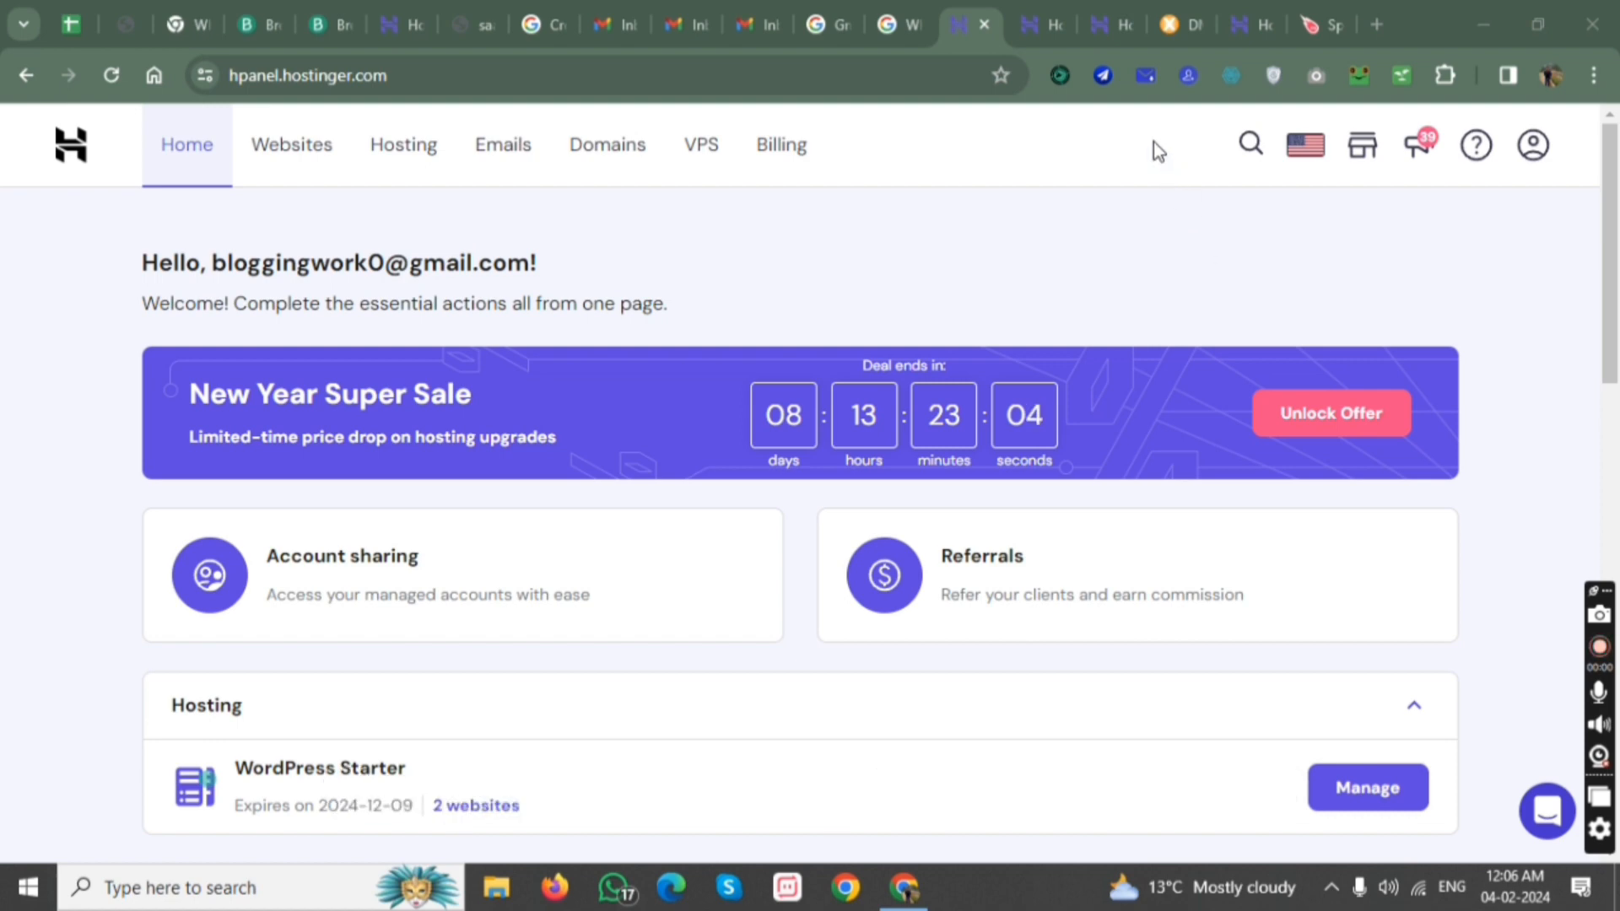
Open the Hostinger support article on adding a custom DKIM record and read its setup instructions.
click(1081, 7)
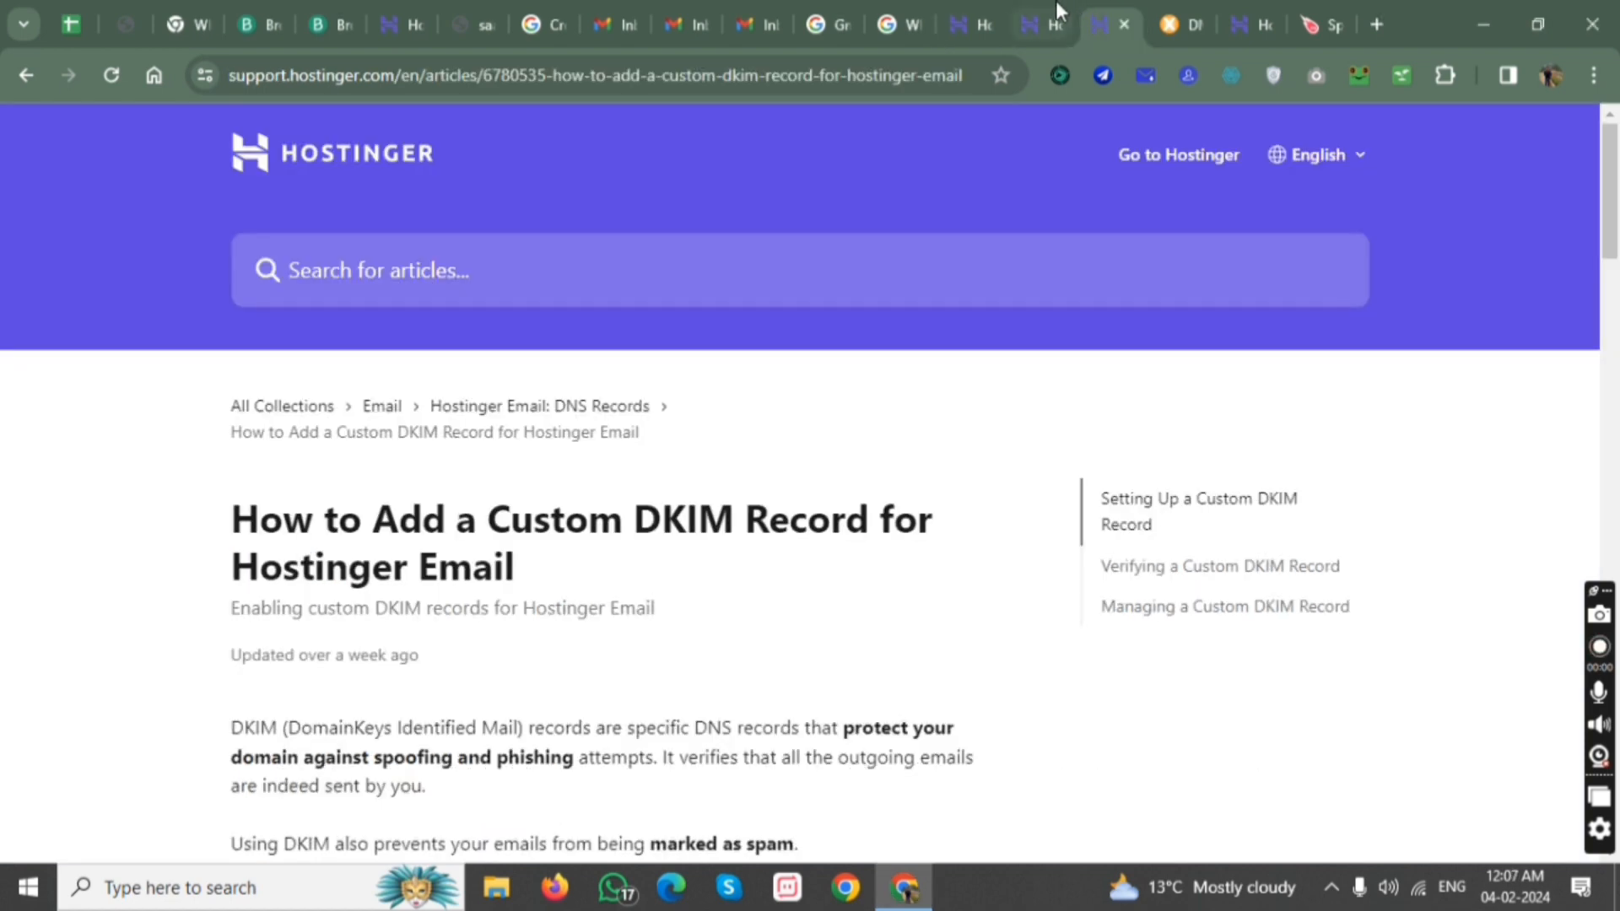
scroll(1006, 336, down, 5)
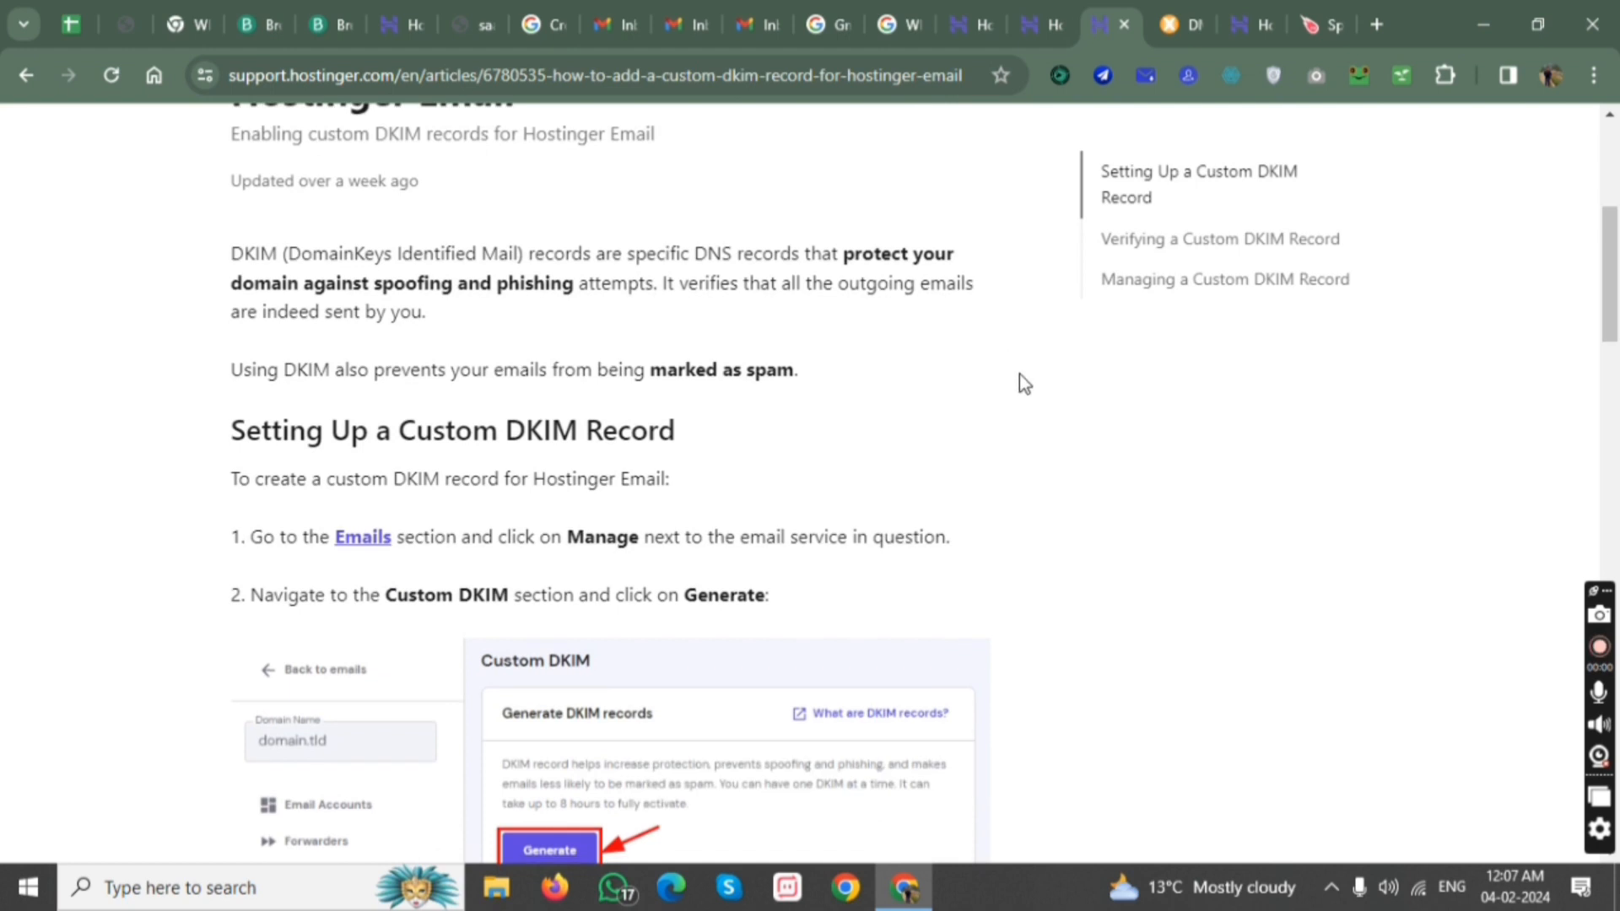
scroll(1021, 370, down, 1)
scroll(1026, 357, up, 1)
scroll(1037, 298, down, 1)
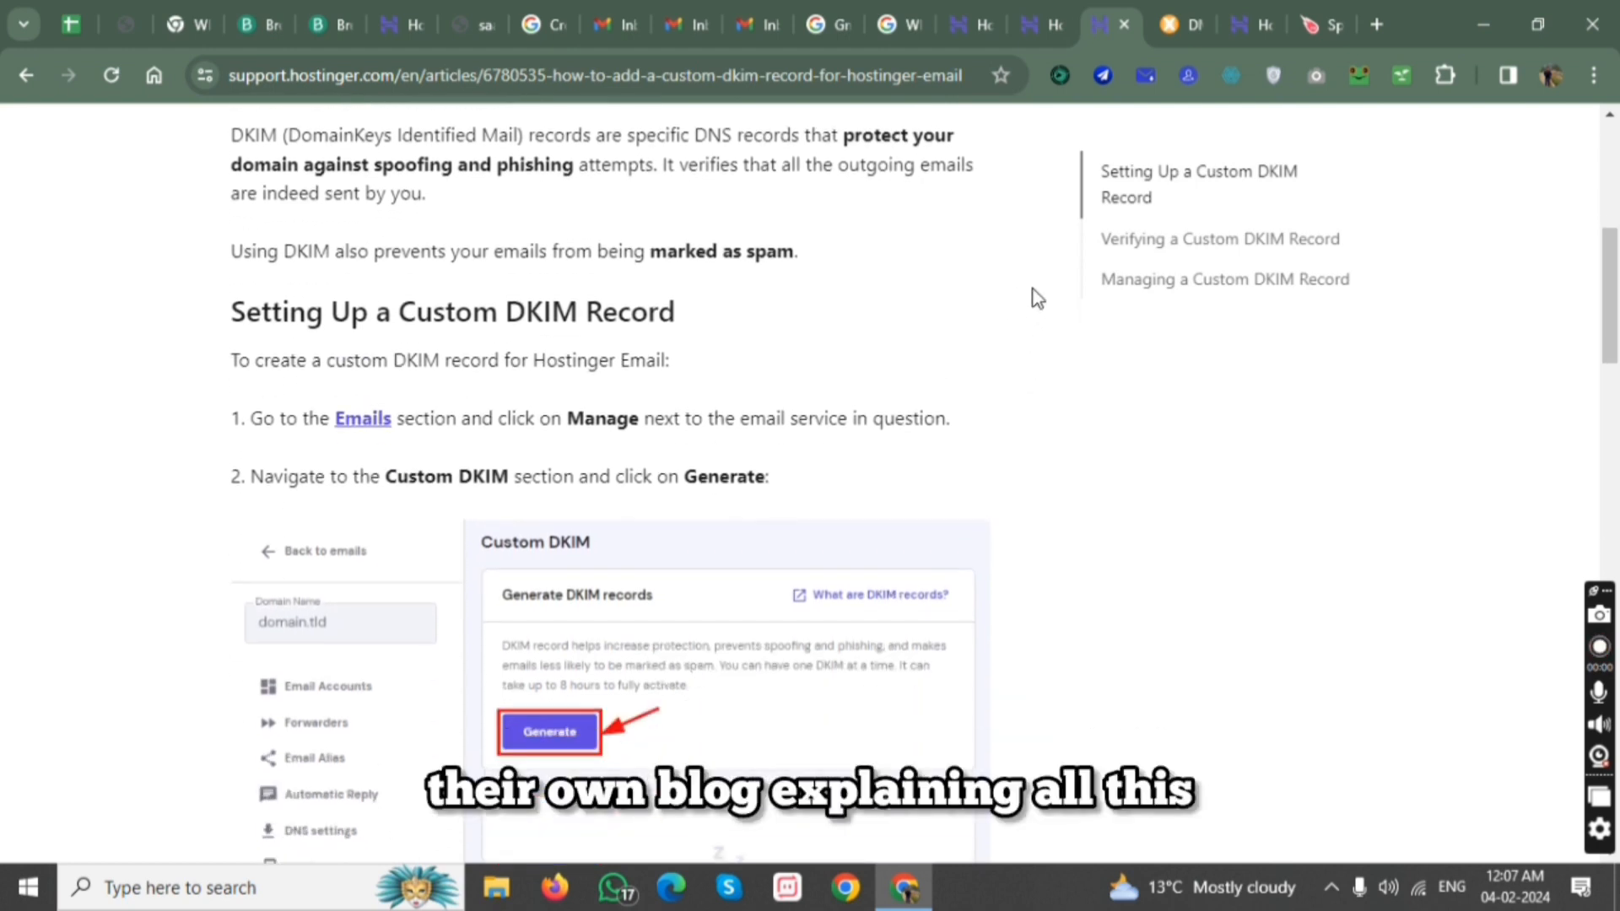
Open the Custom DKIM settings for the magnetixmedia.in email service in the Hostinger panel.
click(965, 2)
click(523, 167)
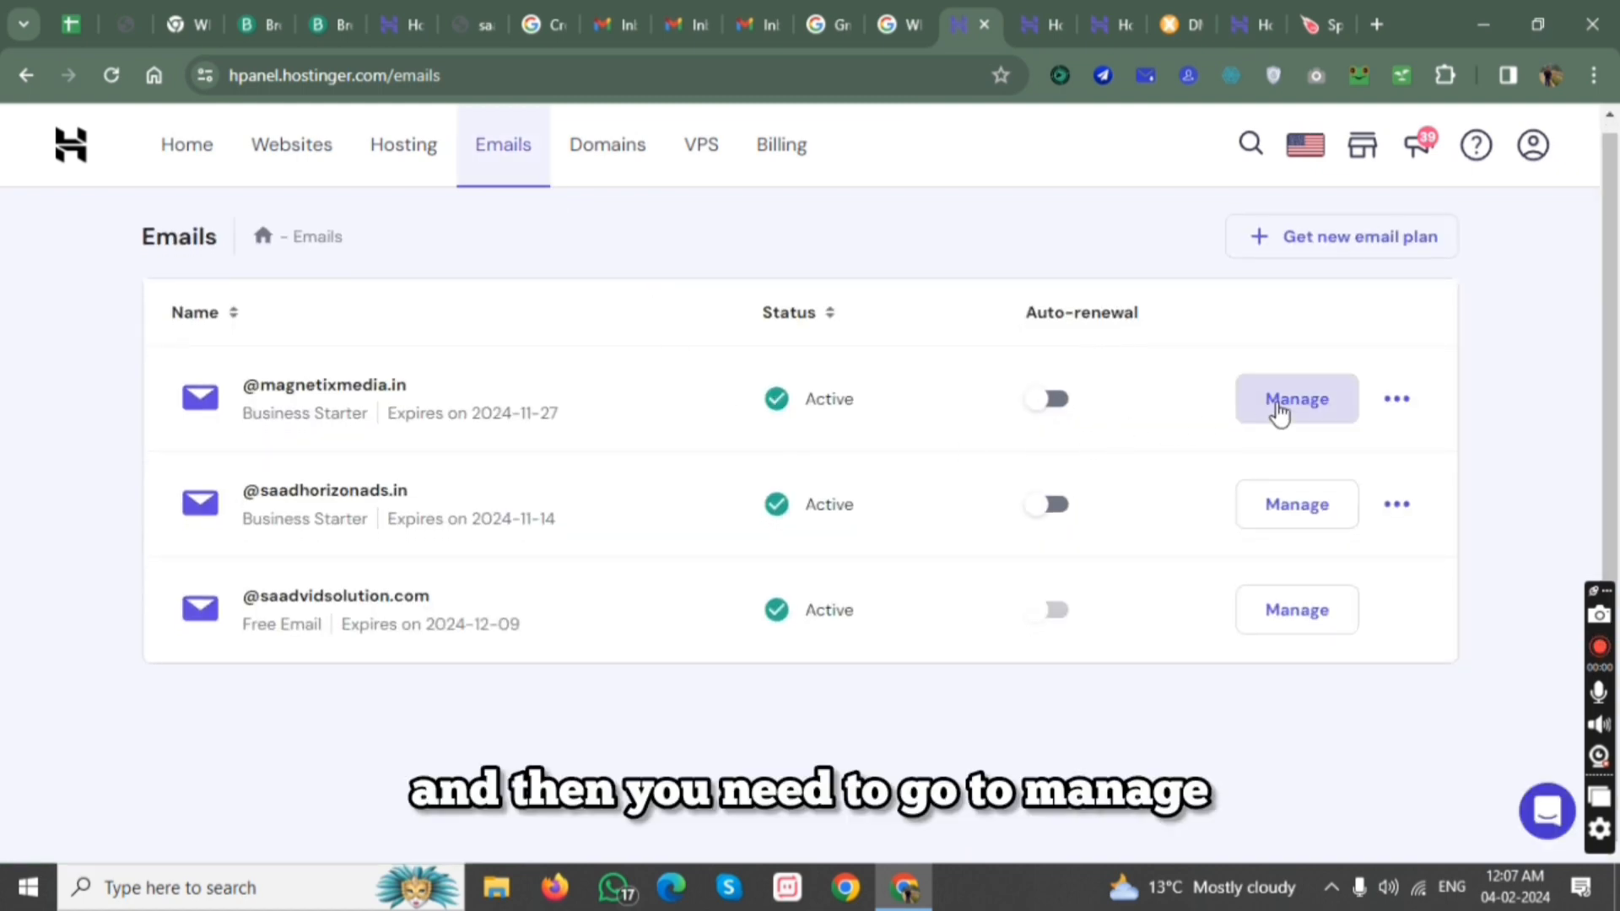
click(1279, 413)
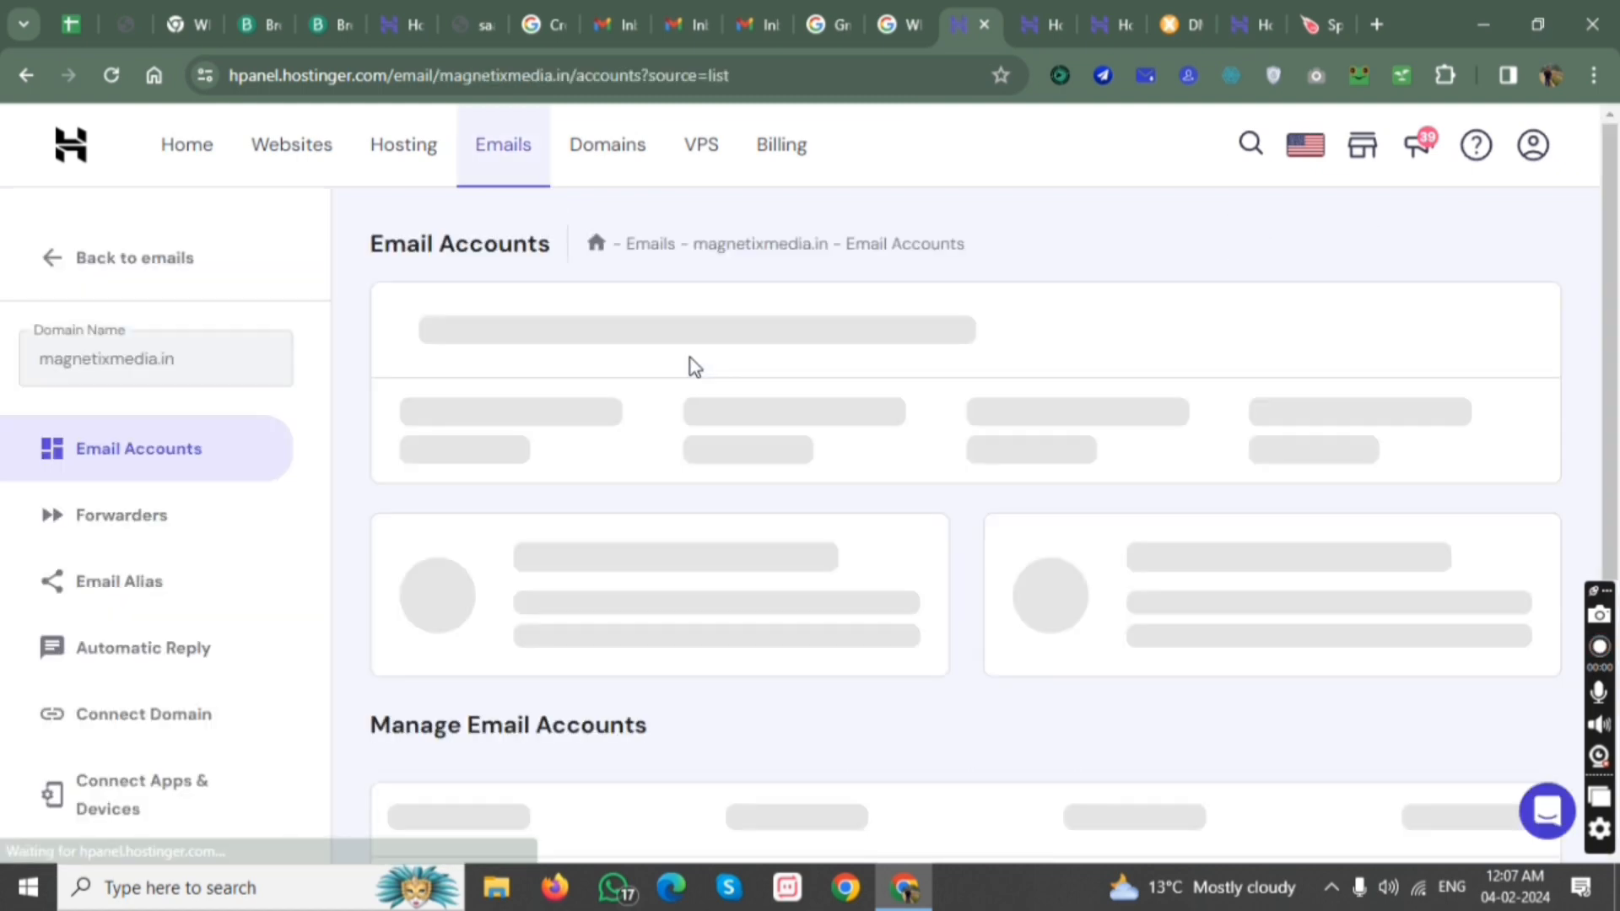
scroll(203, 571, down, 5)
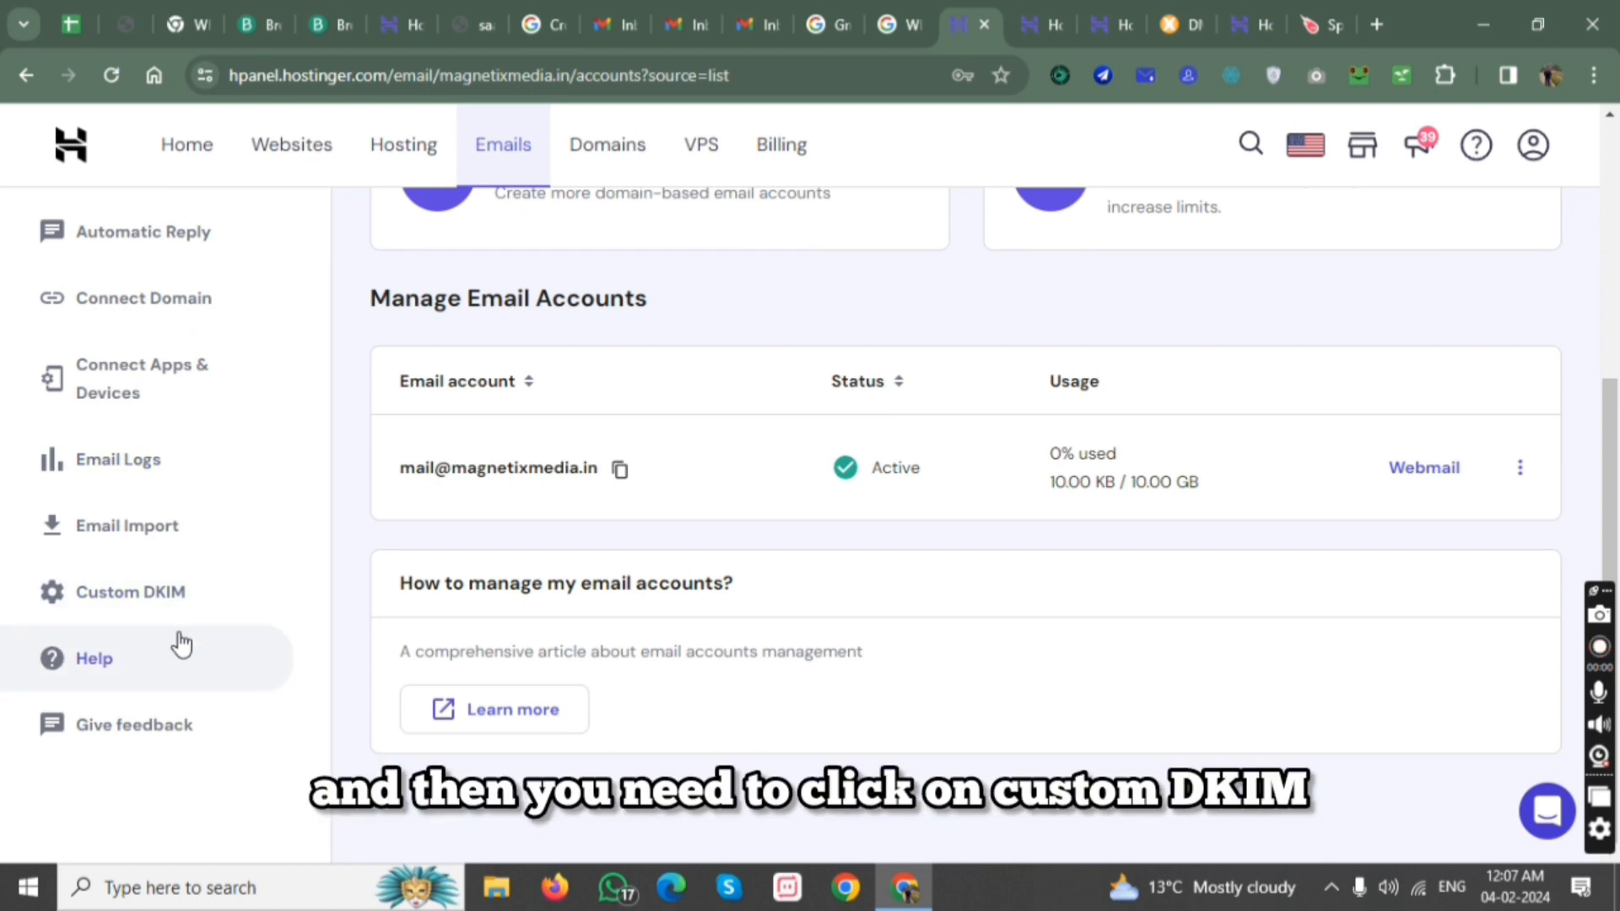
click(147, 616)
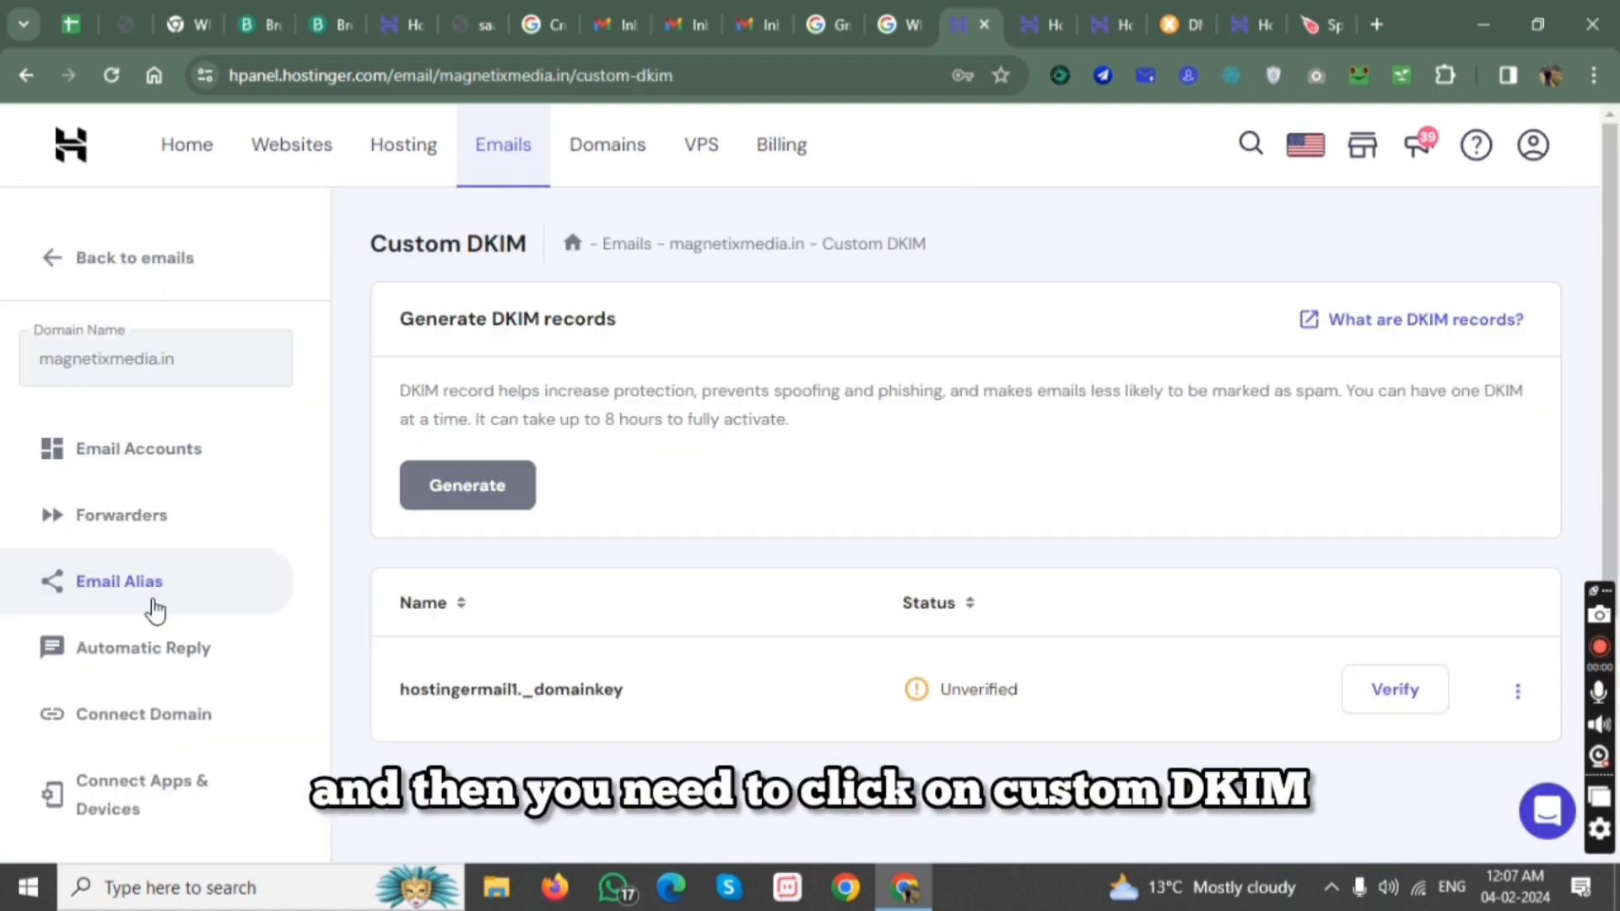
Remove the existing hostingermail1._domainkey record and generate a new custom DKIM record.
click(1518, 691)
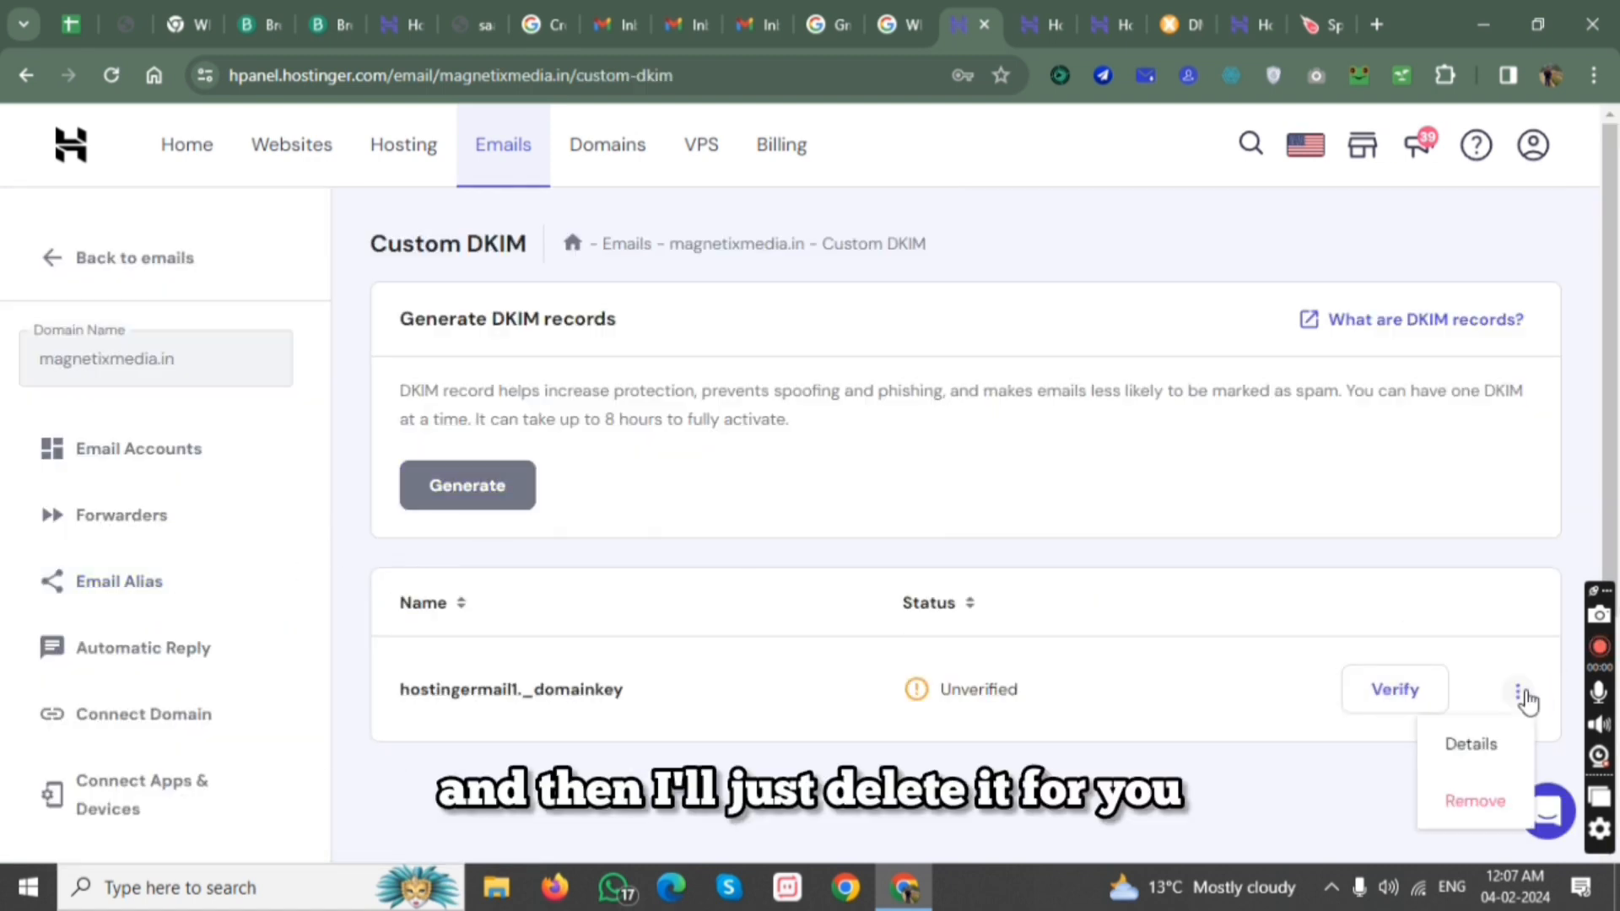
click(1475, 801)
click(1006, 551)
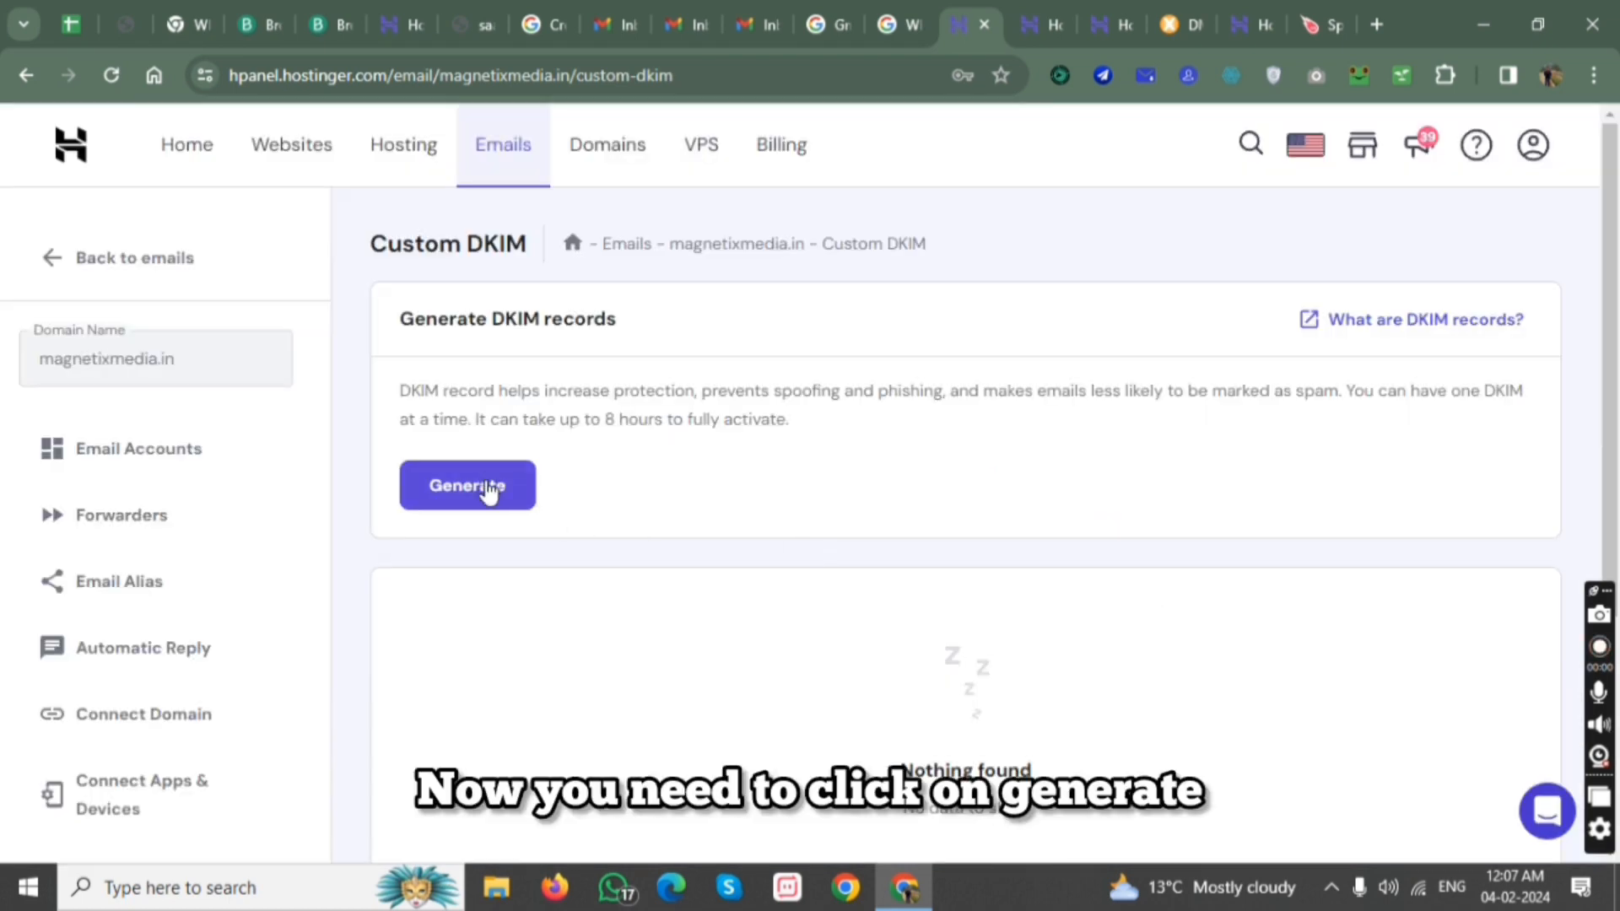
click(481, 489)
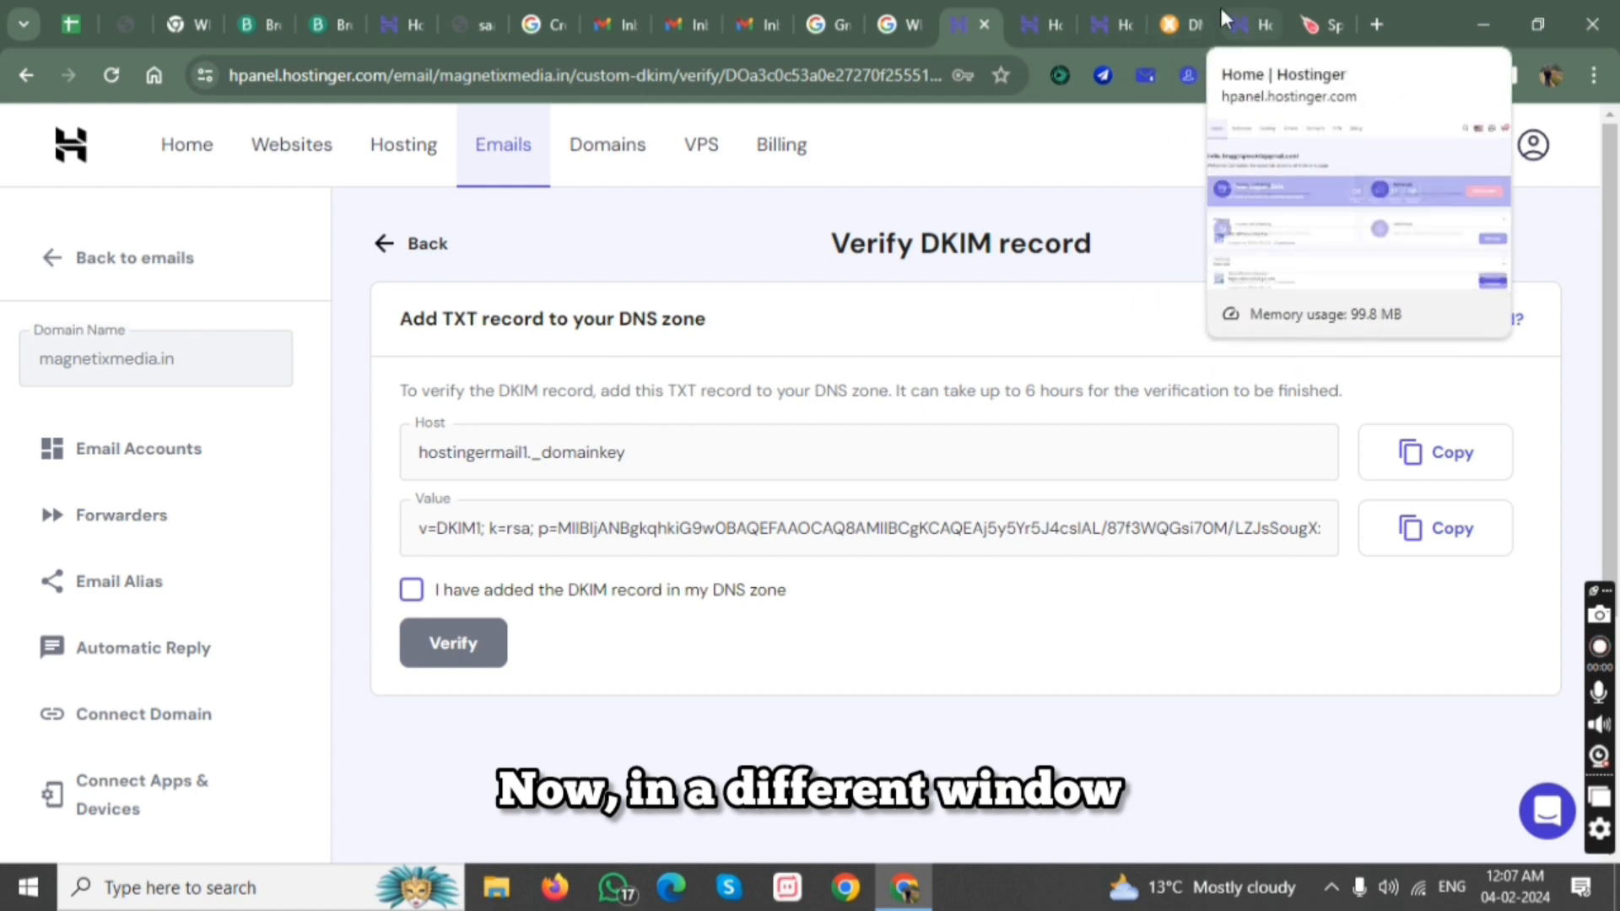
In the other Hostinger panel tab, open the DNS records management for the magnetixmedia.in domain.
click(1244, 7)
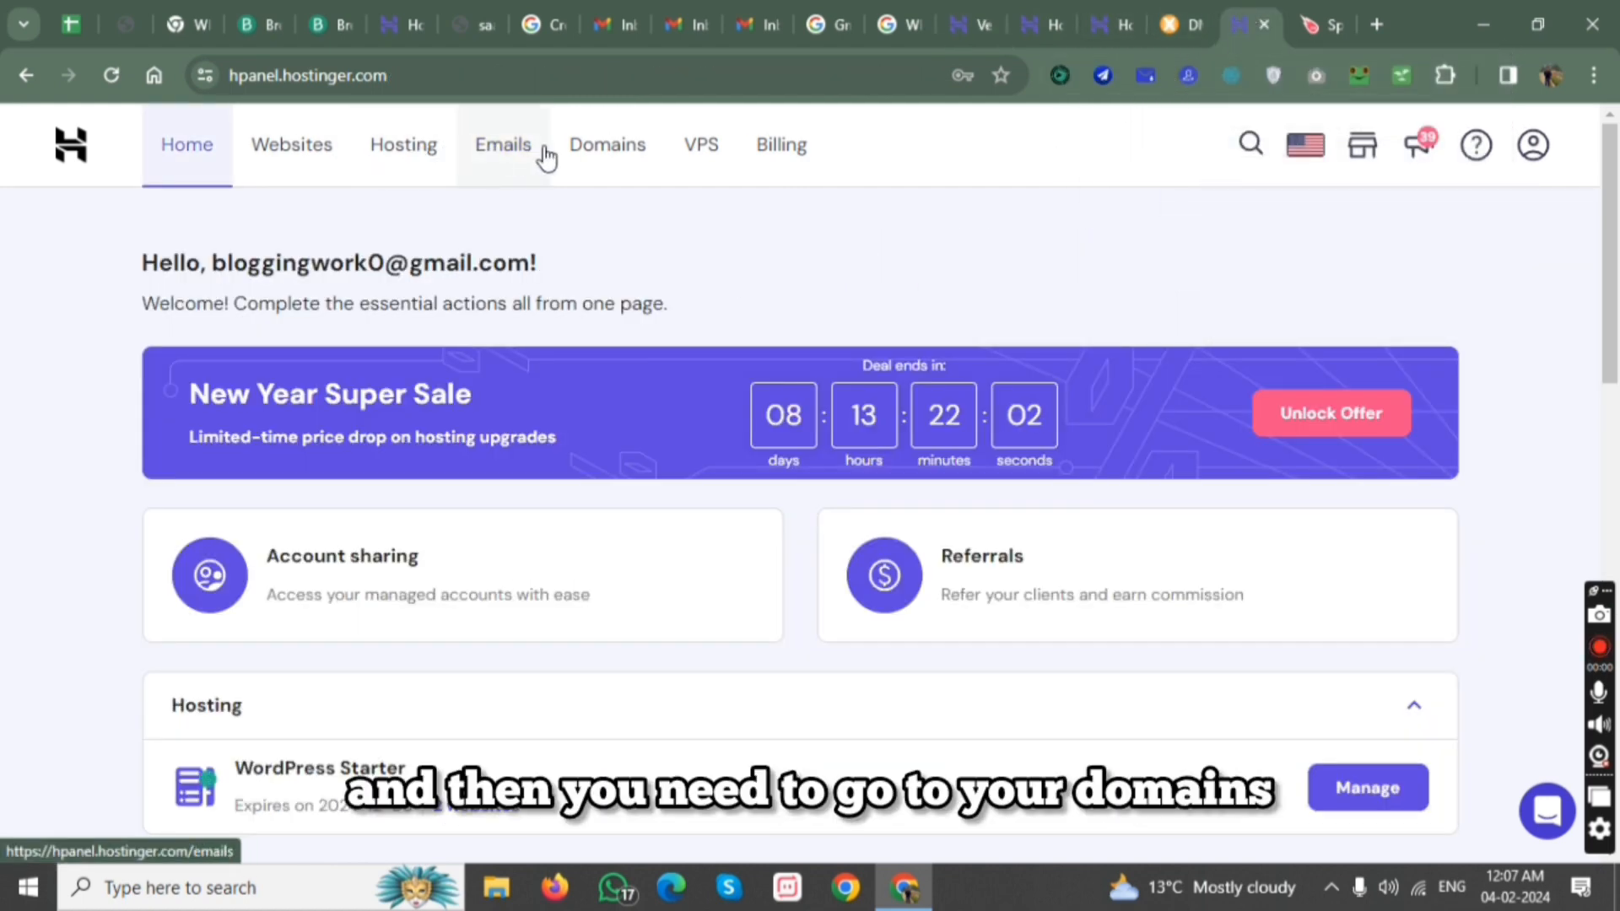
click(581, 150)
scroll(629, 291, down, 2)
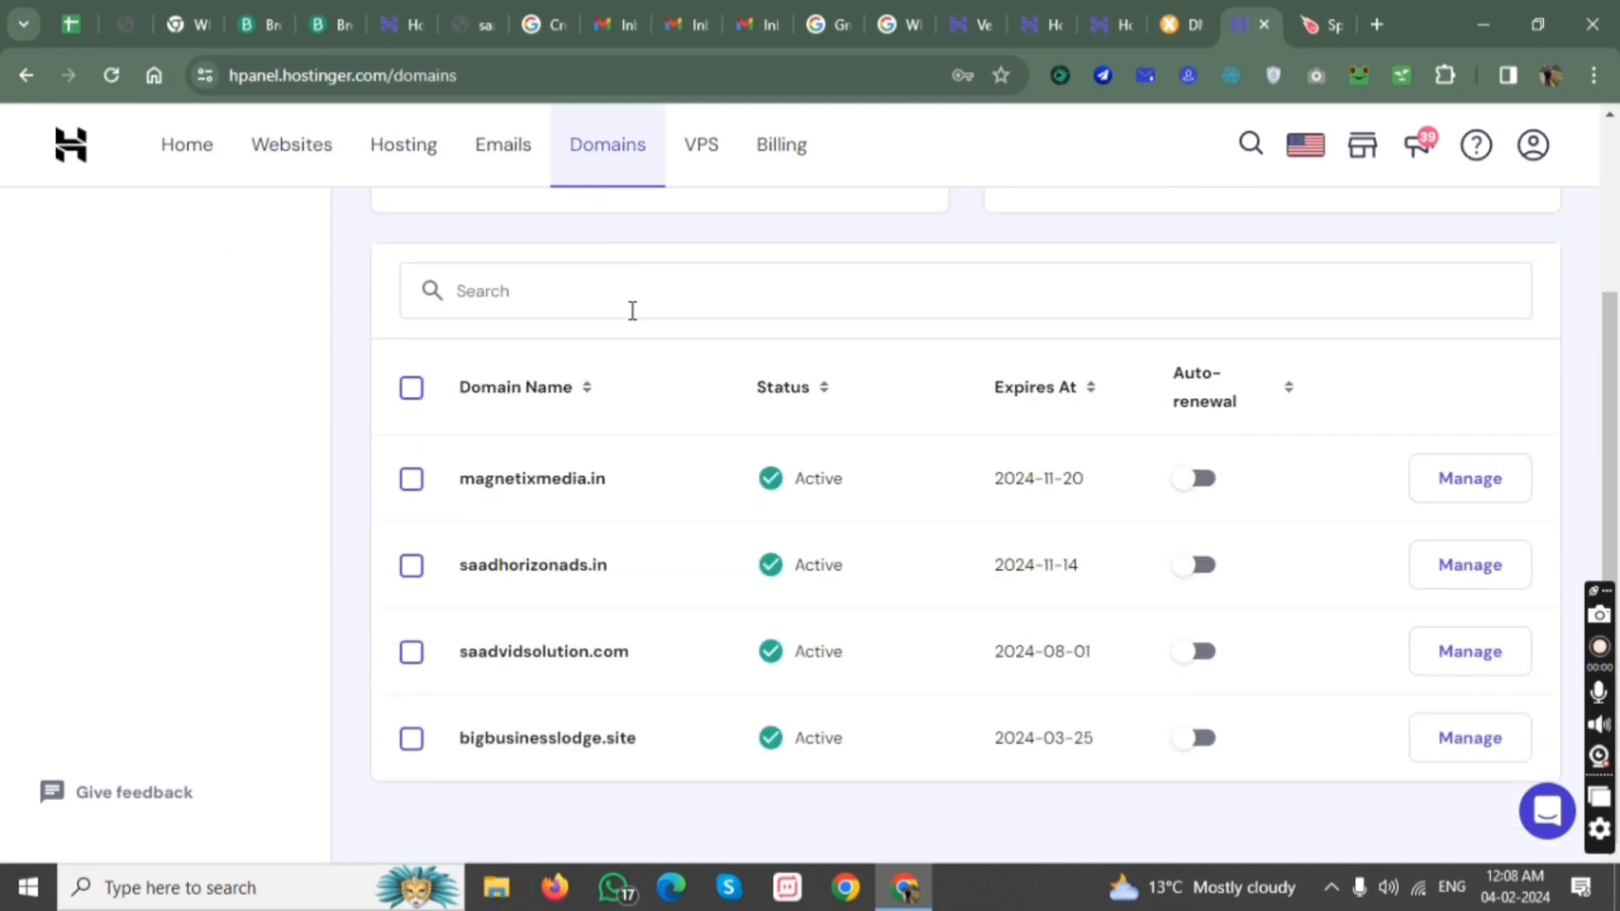
scroll(633, 308, up, 3)
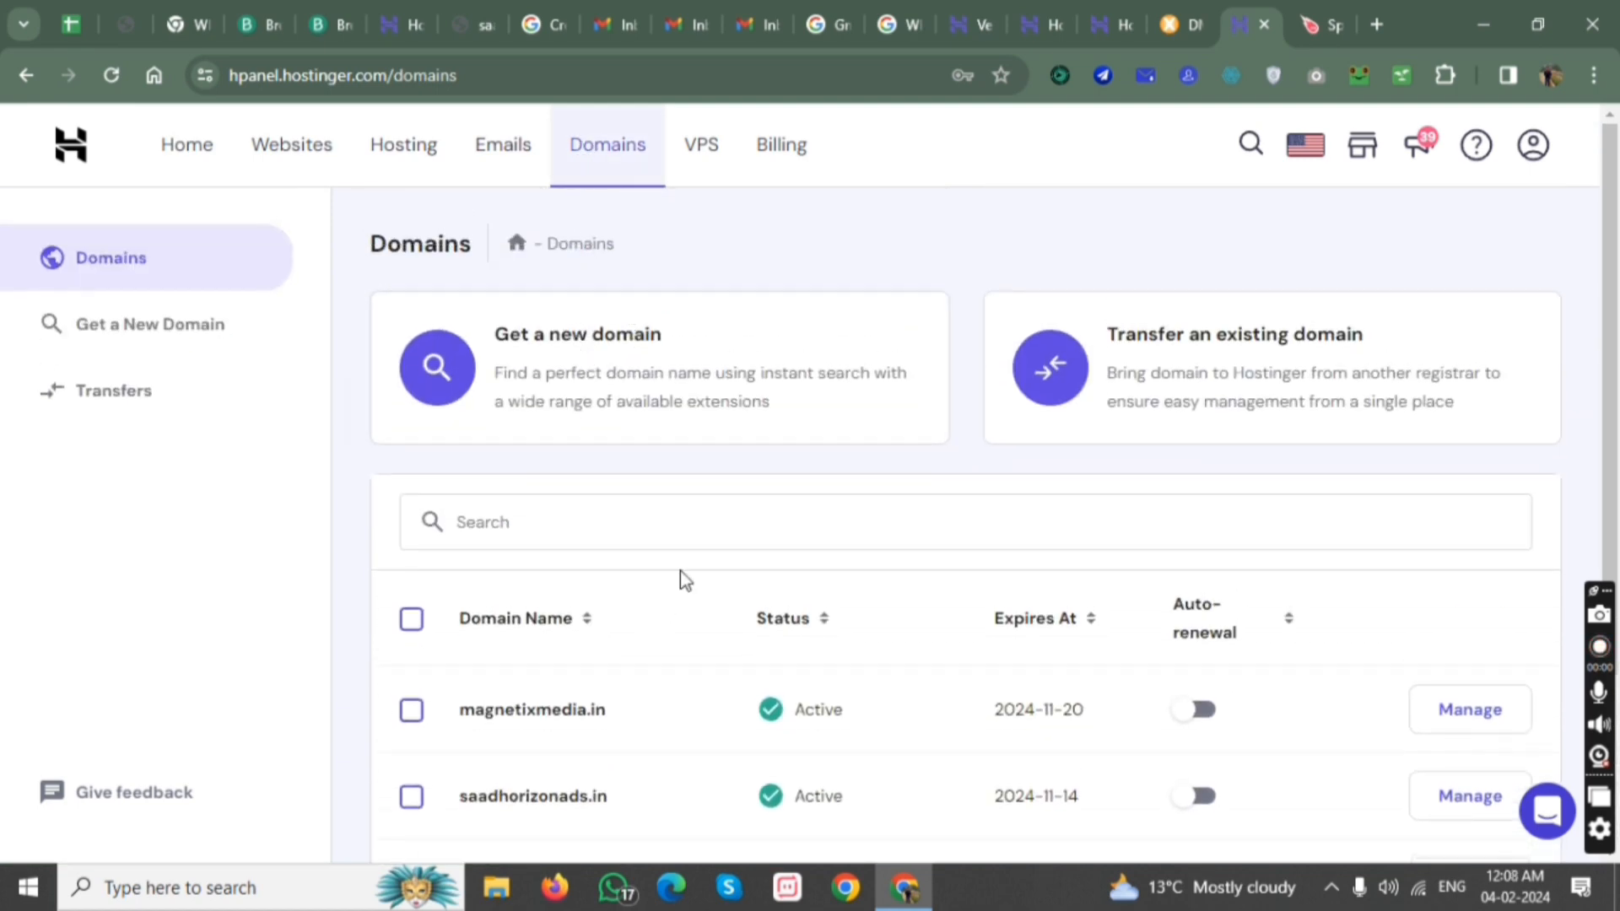
scroll(680, 573, down, 1)
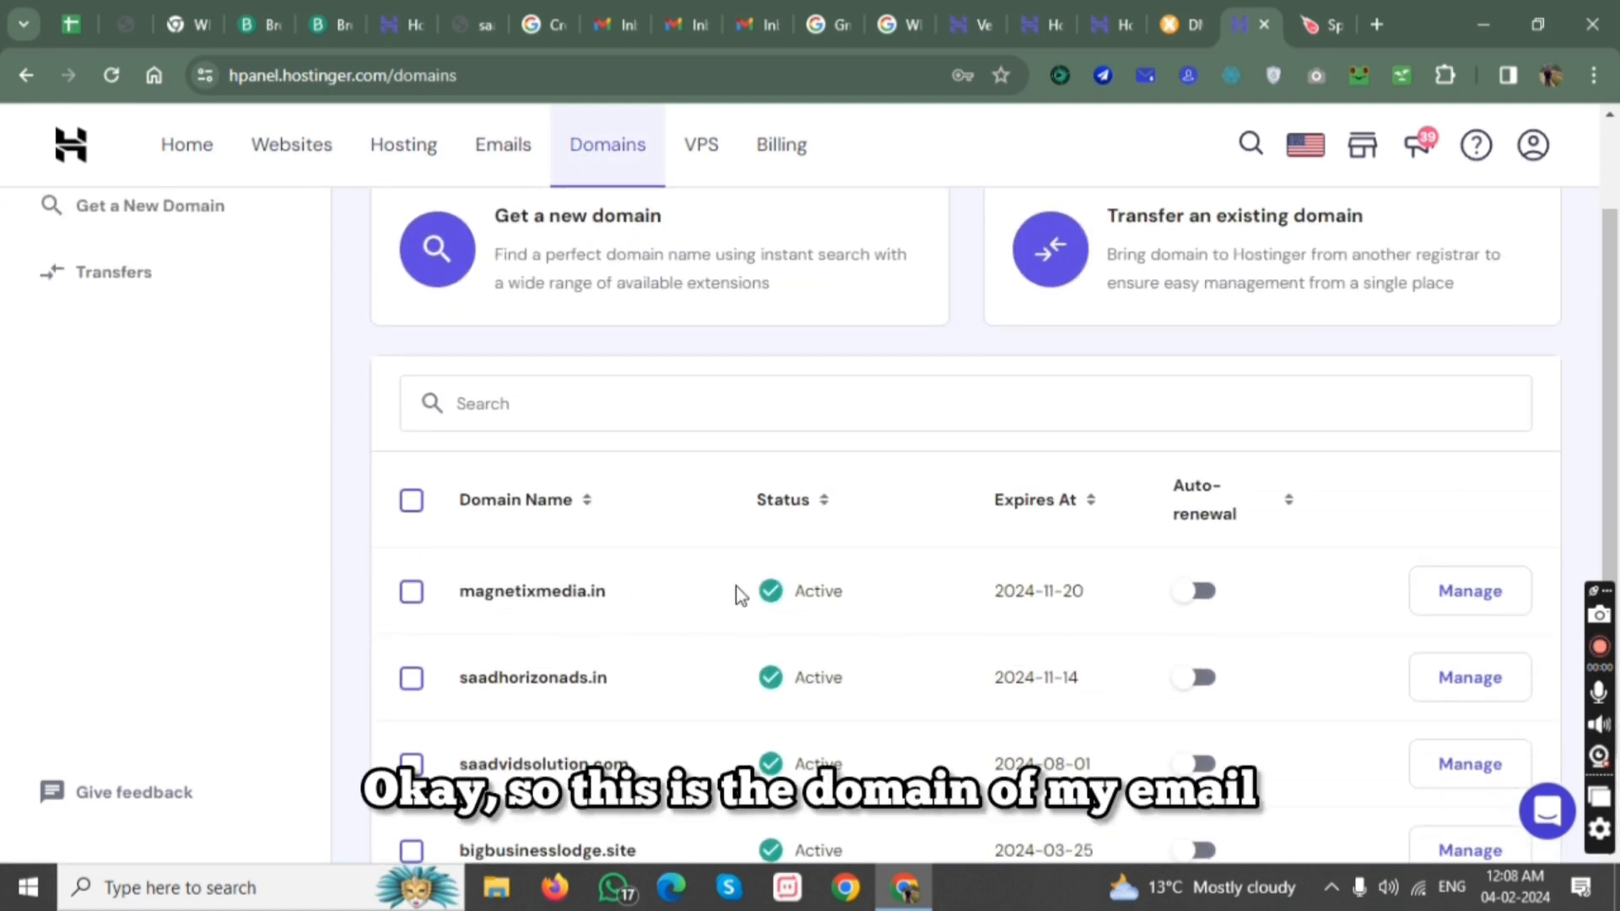
click(1473, 594)
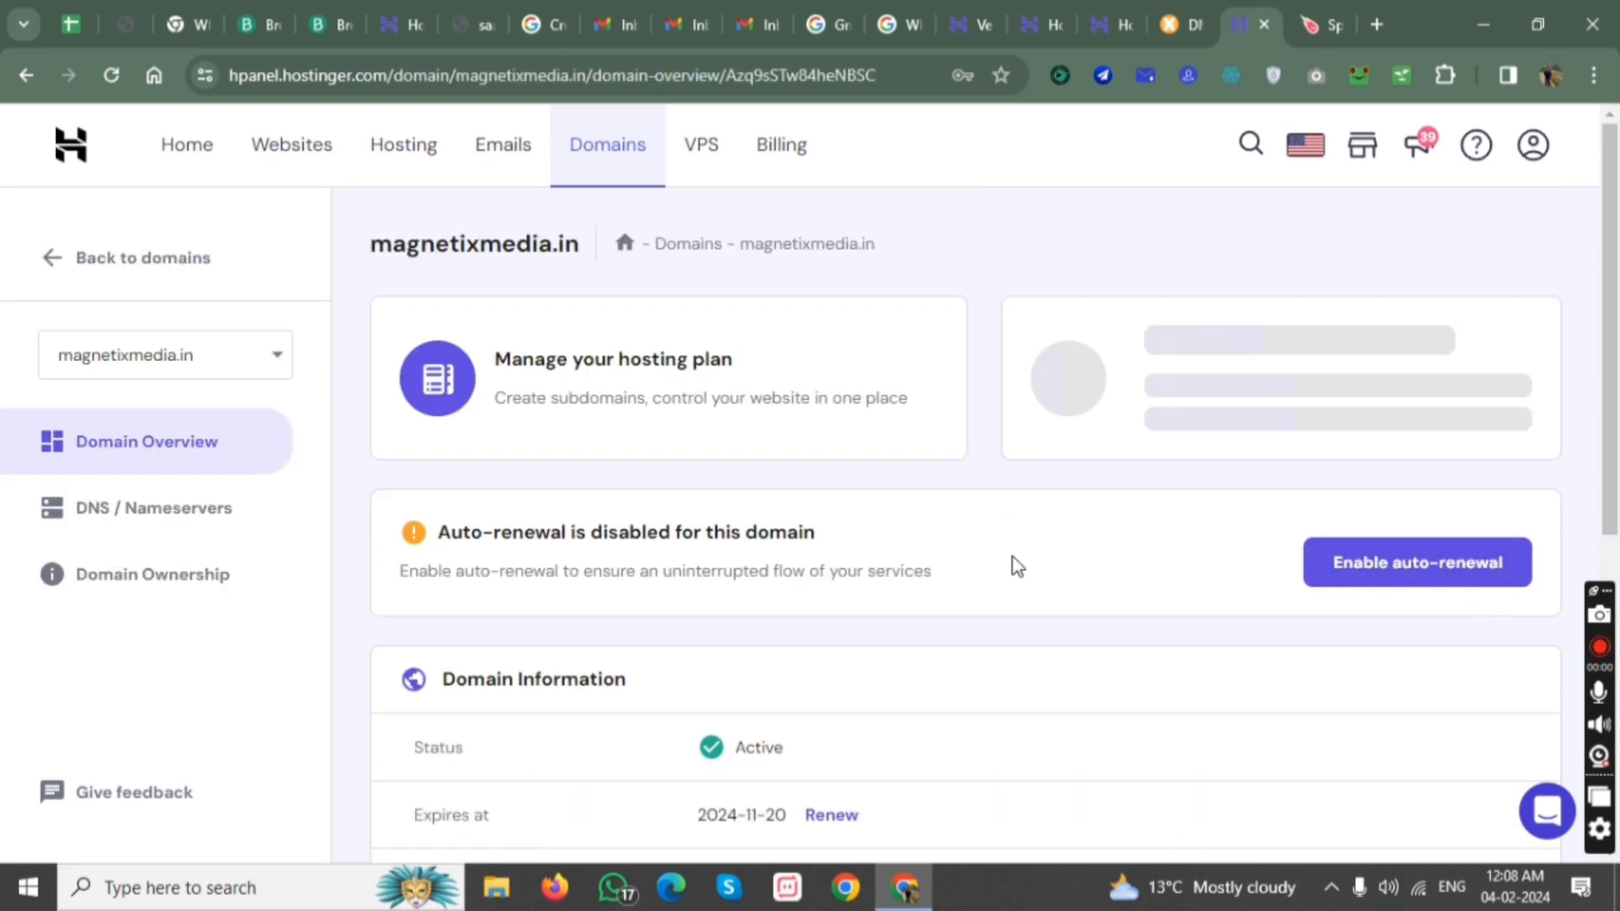
scroll(928, 548, down, 4)
scroll(817, 524, up, 3)
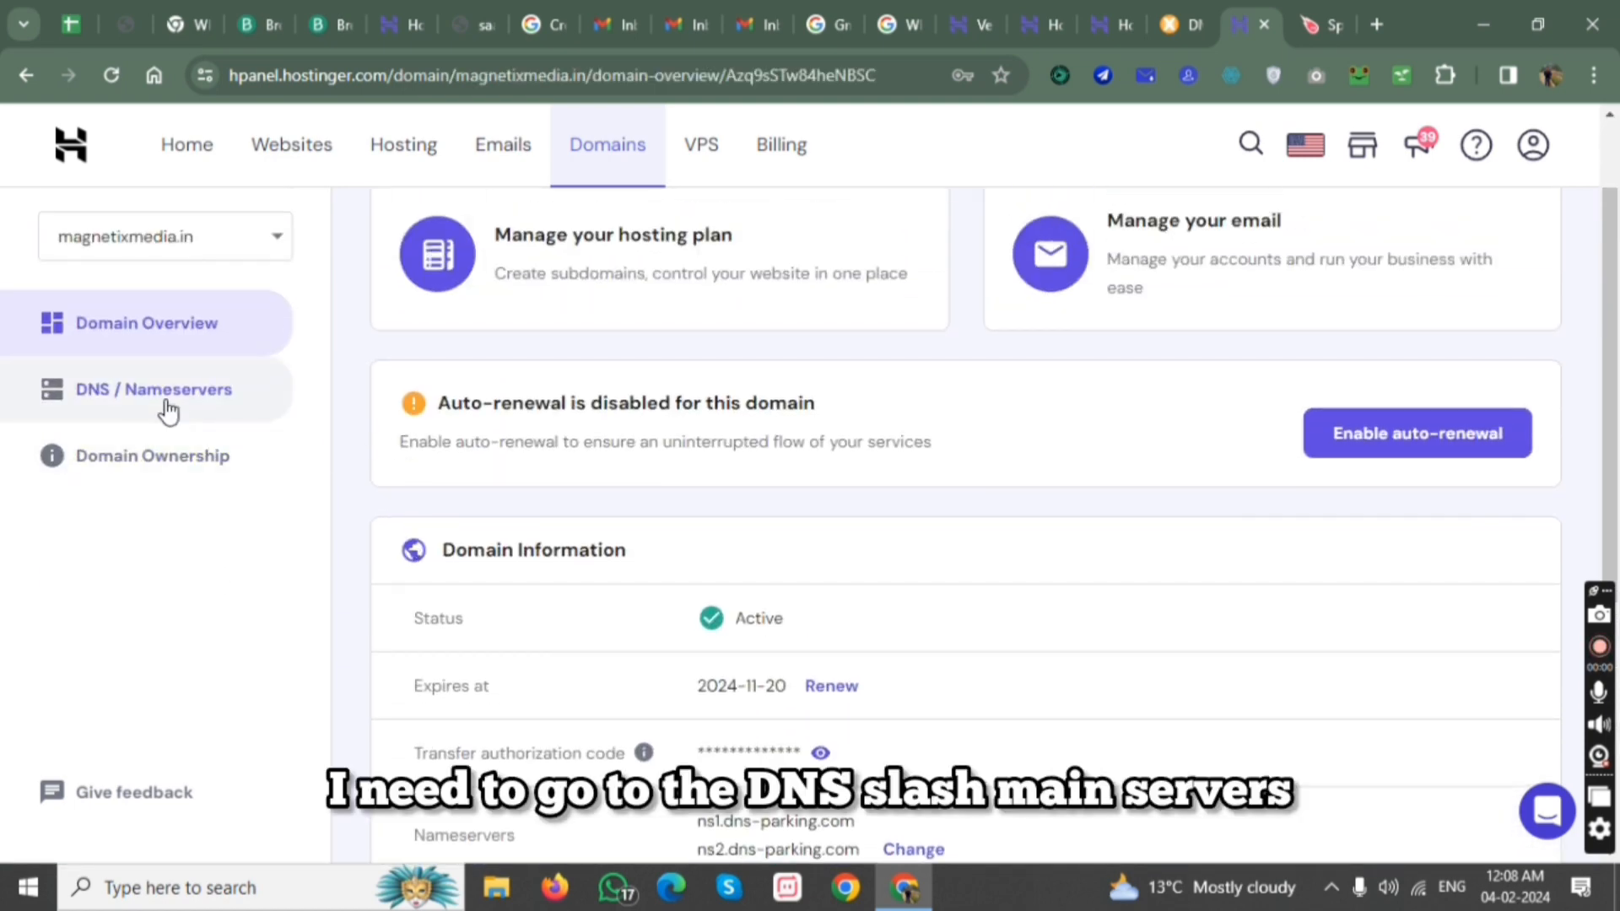
click(167, 405)
scroll(932, 479, down, 4)
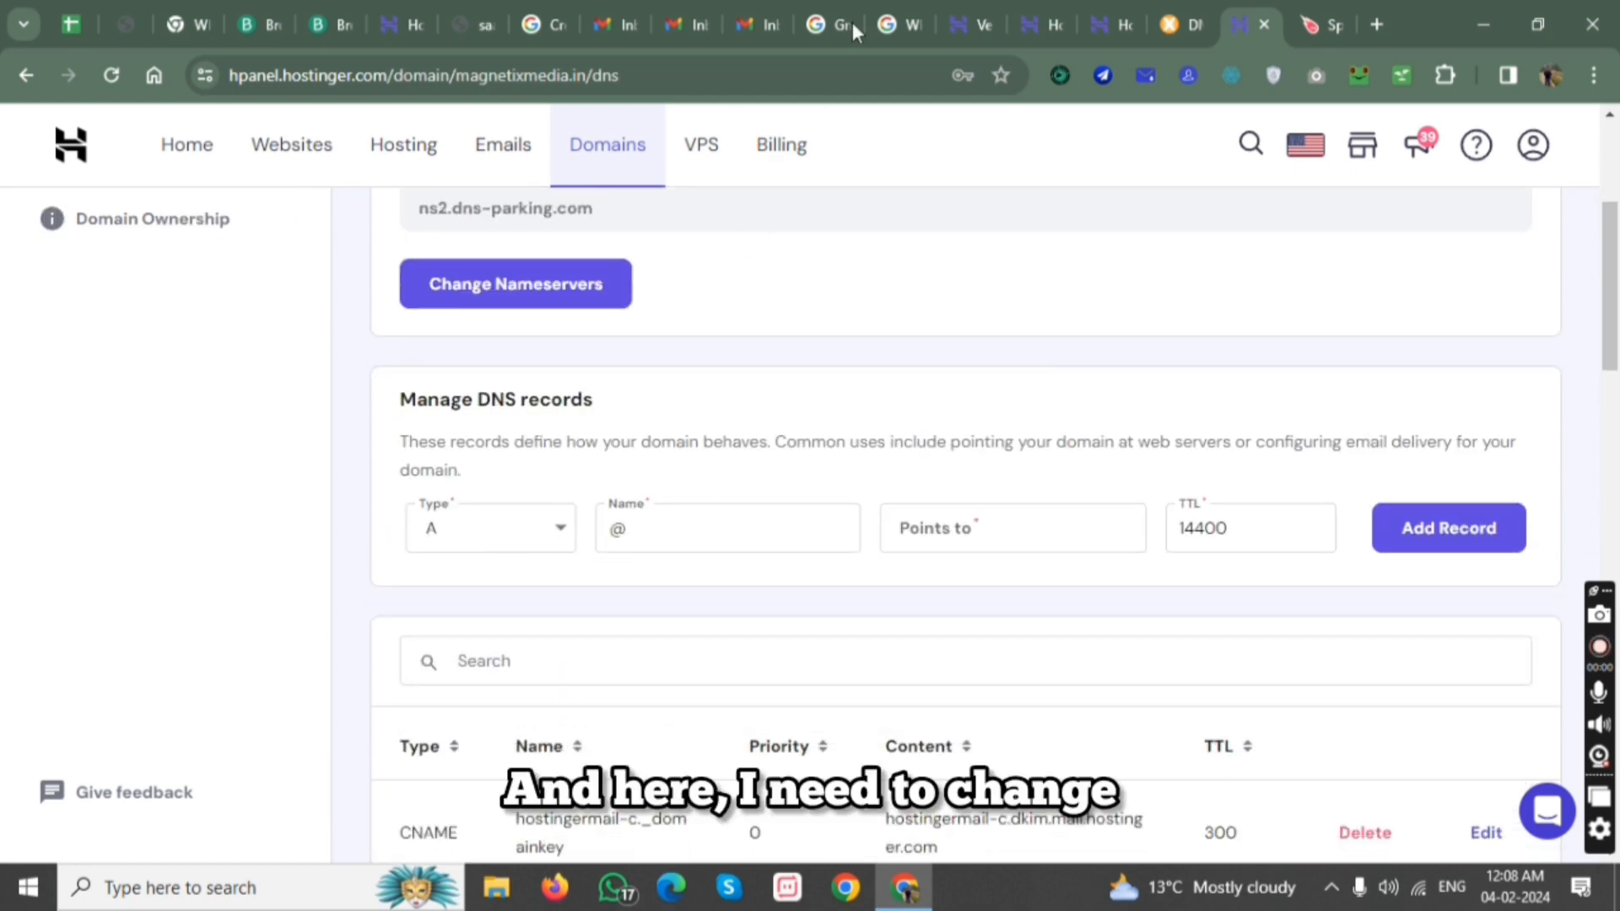
Read the instruction on the Verify DKIM record page about adding the TXT record to the DNS zone.
click(1106, 7)
click(1052, 7)
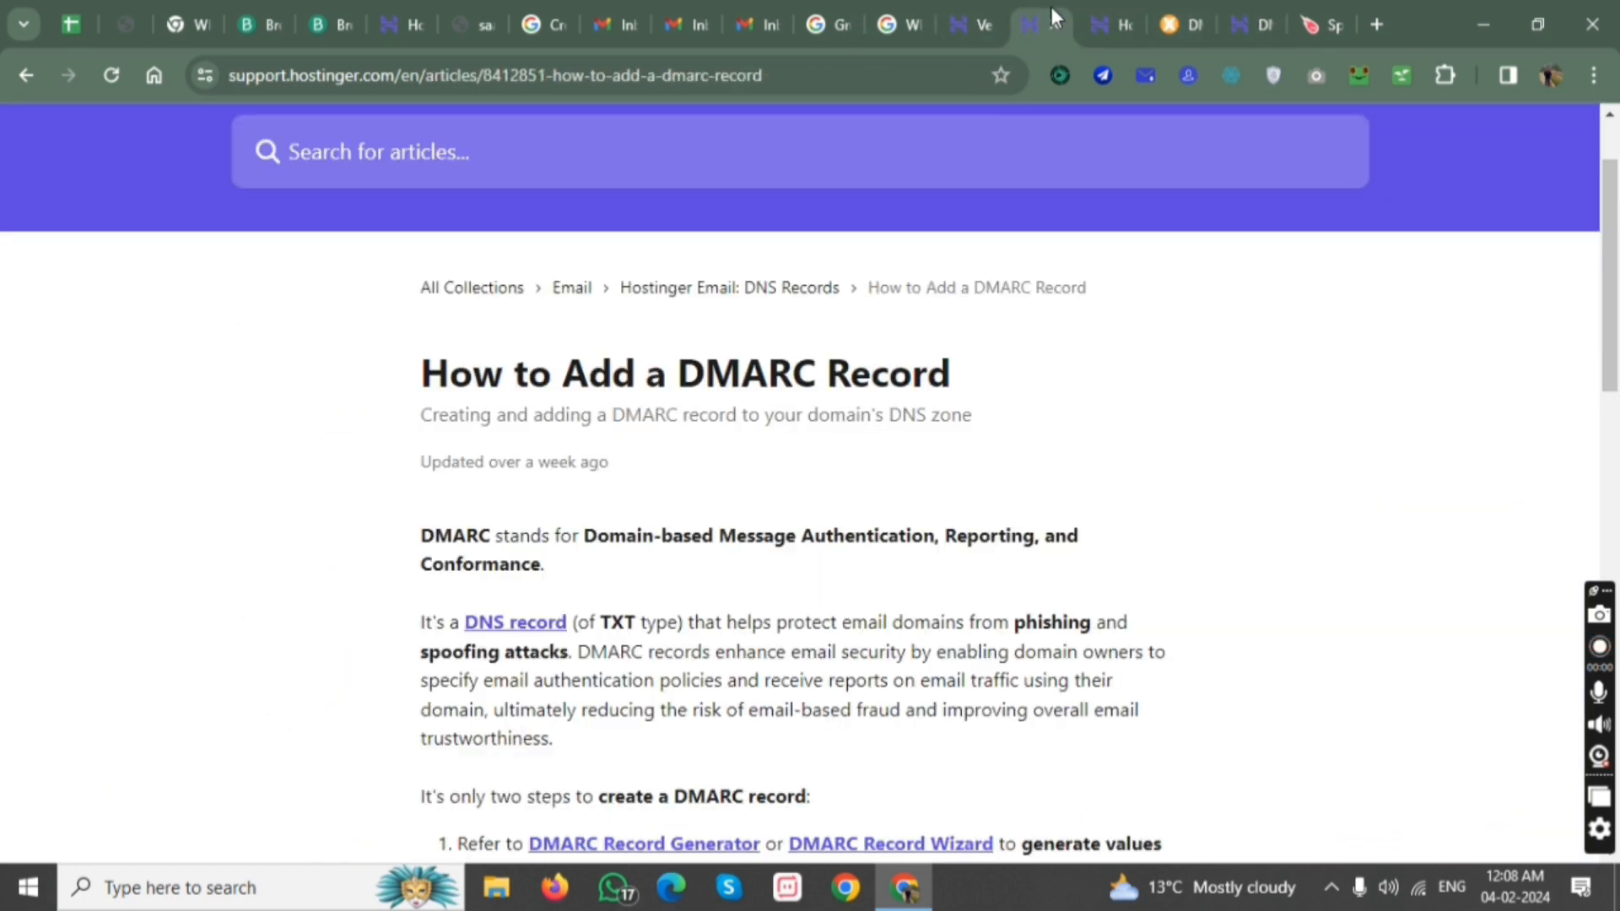
click(983, 9)
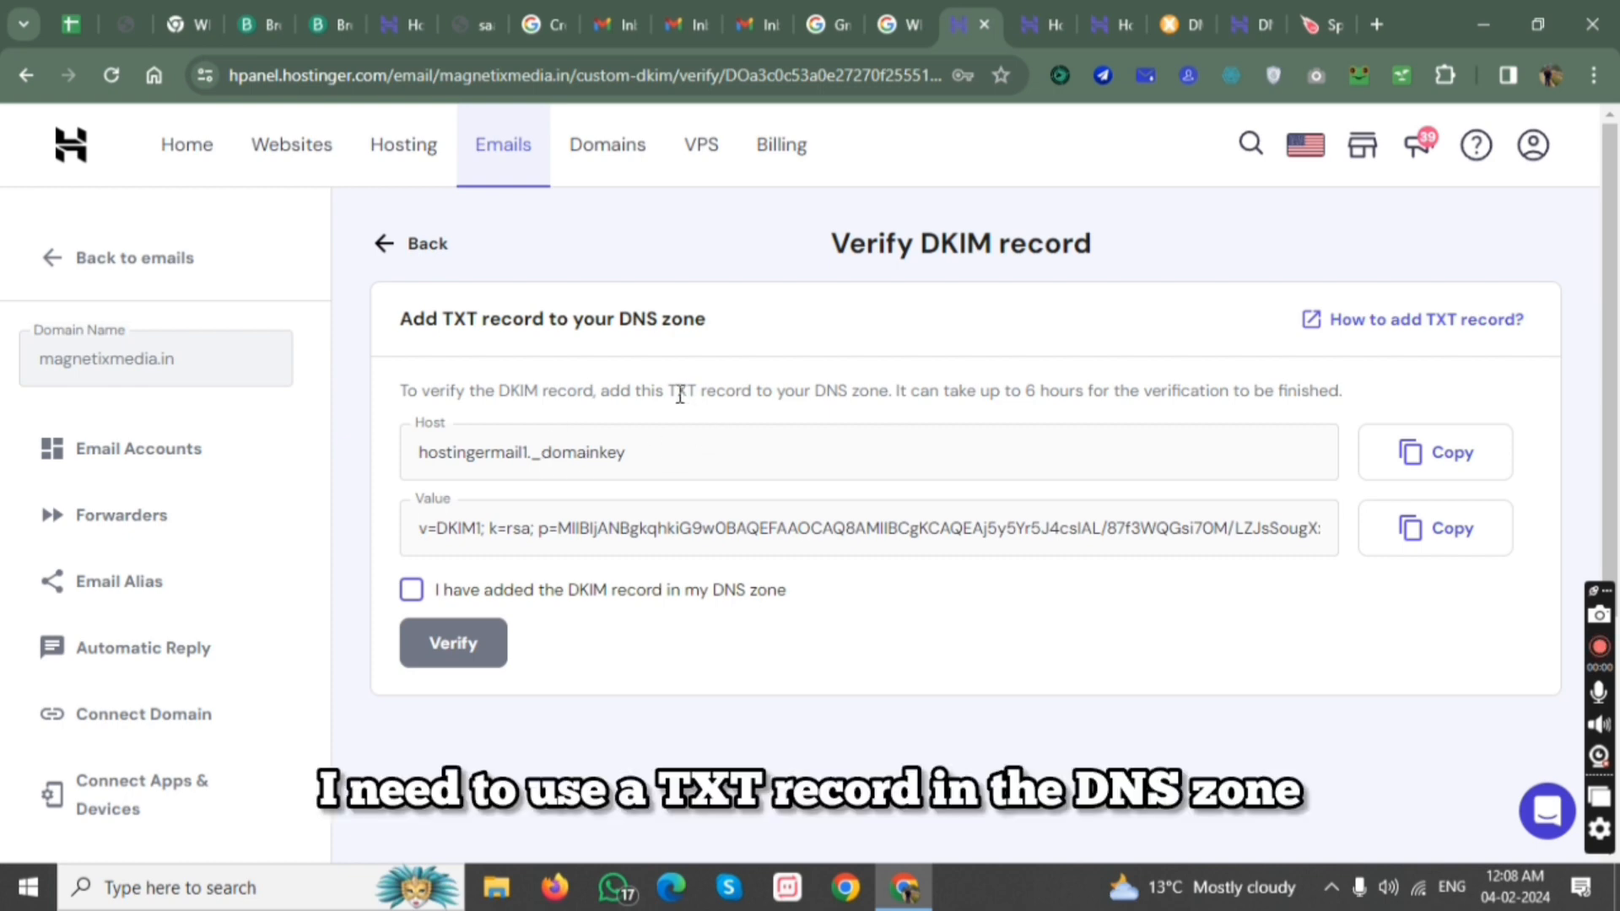
drag(670, 388, 699, 393)
drag(815, 391, 907, 418)
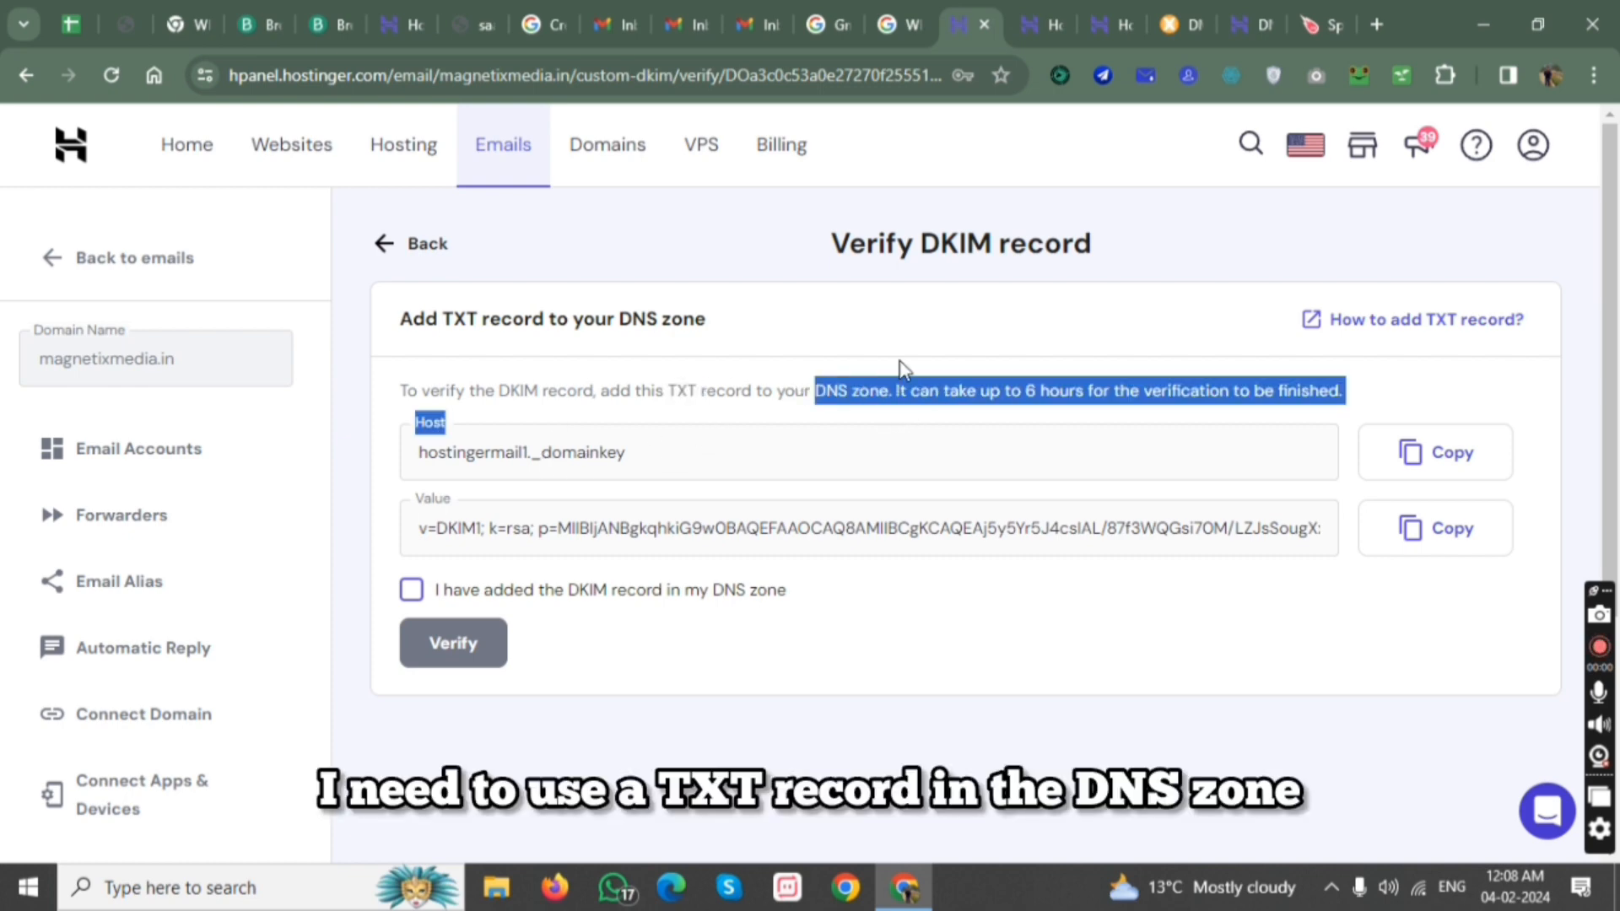
Set the type of the new DNS record for magnetixmedia.in to TXT.
click(1144, 21)
click(1250, 27)
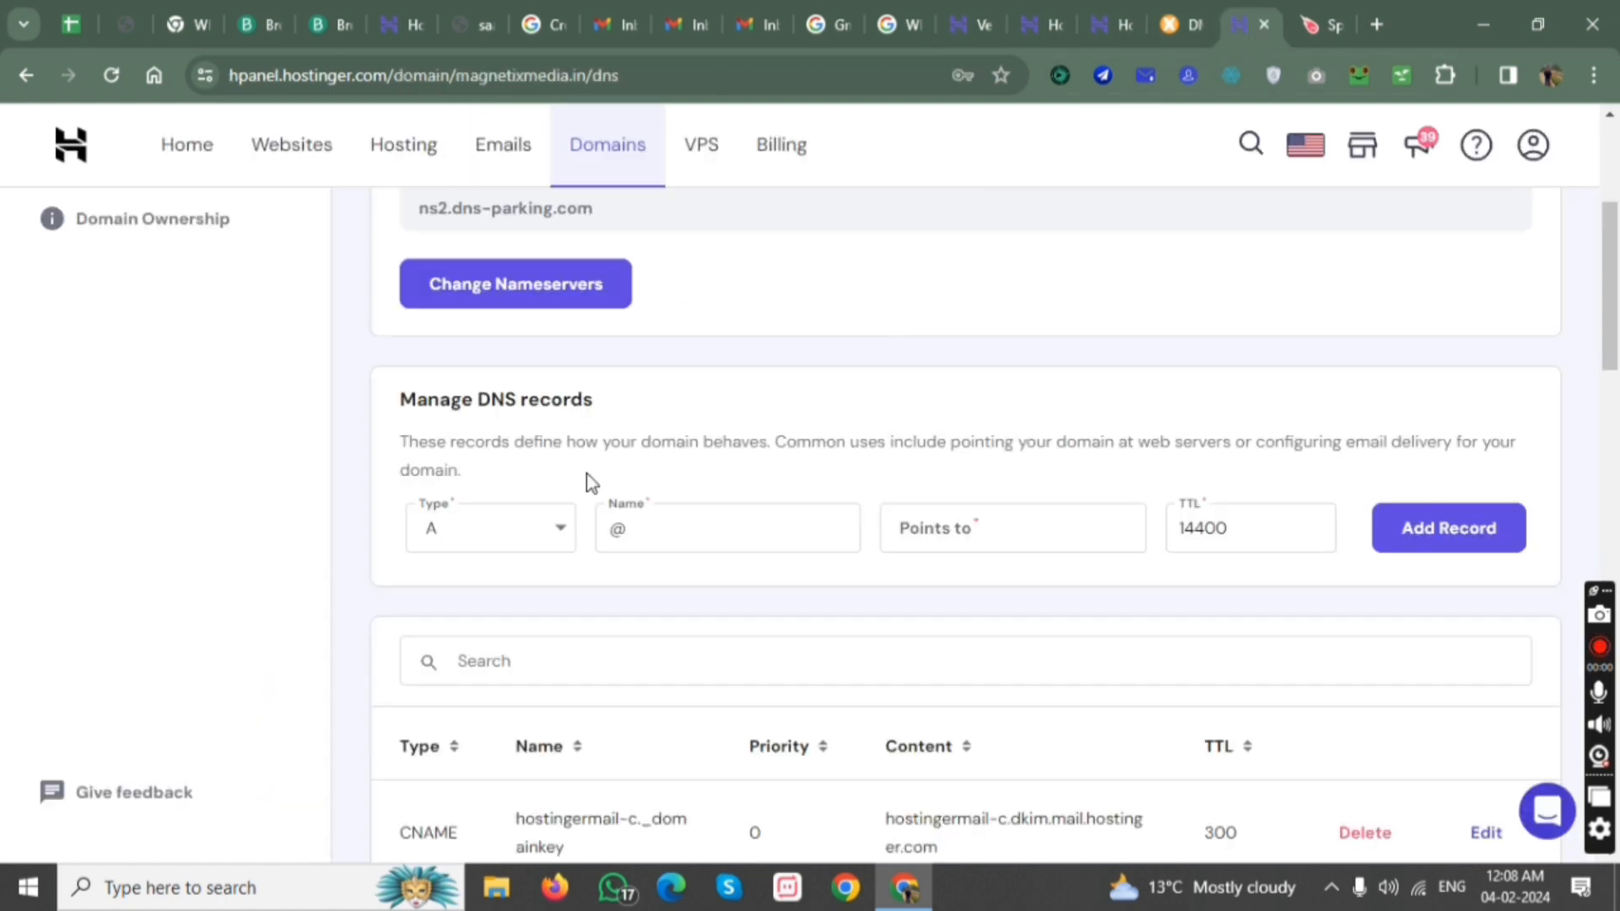
click(532, 529)
scroll(515, 658, down, 2)
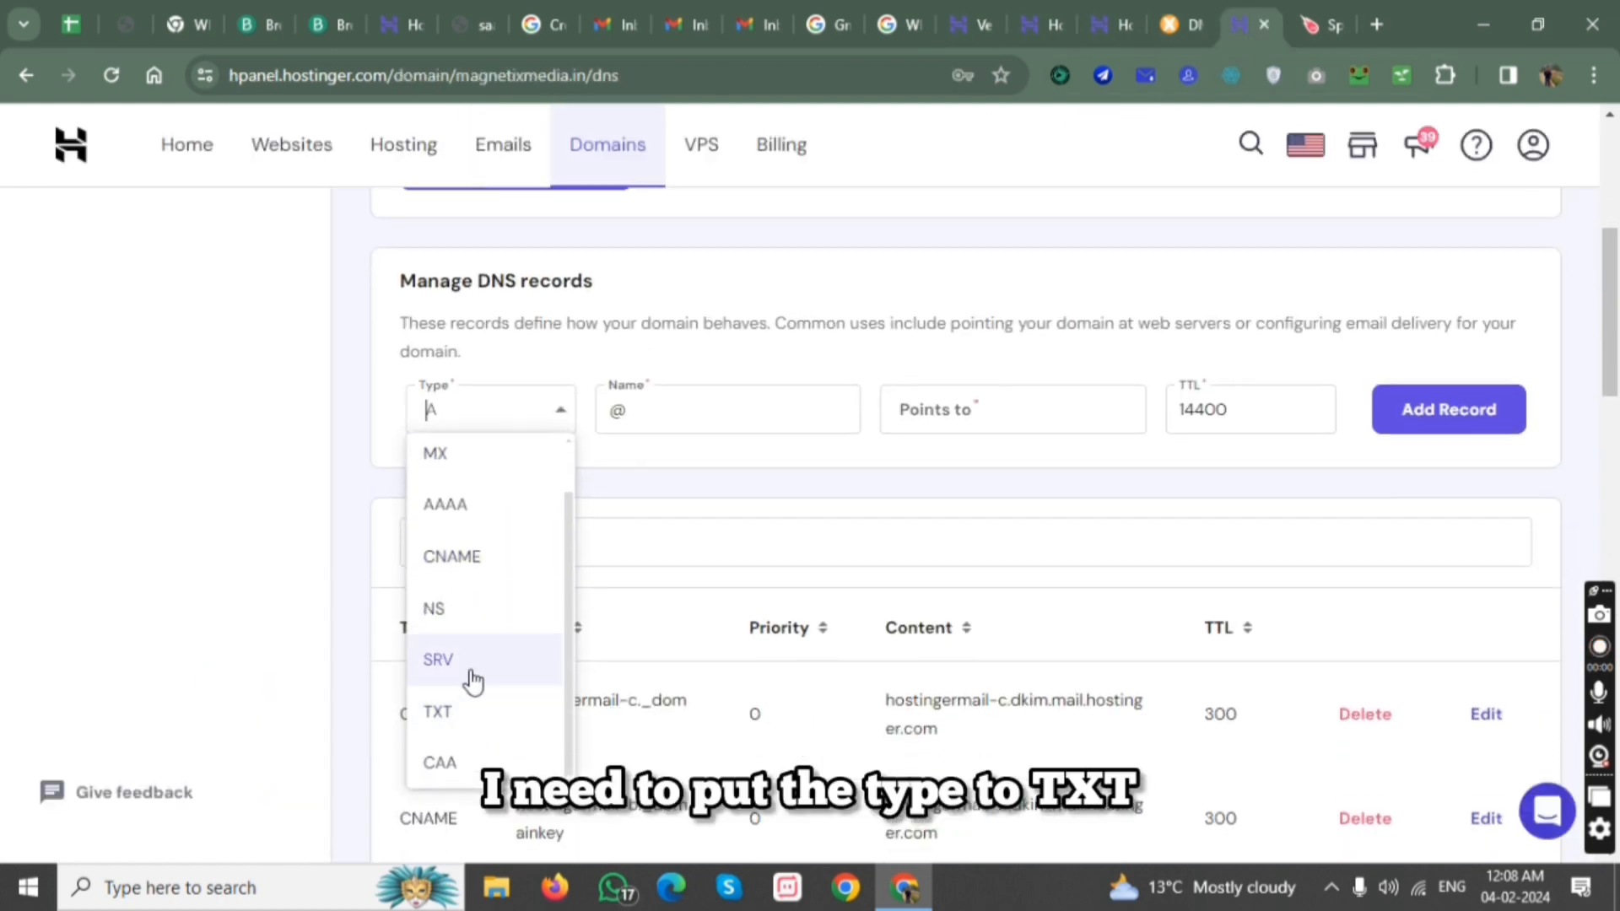
click(439, 710)
scroll(556, 354, down, 1)
drag(478, 282, 614, 292)
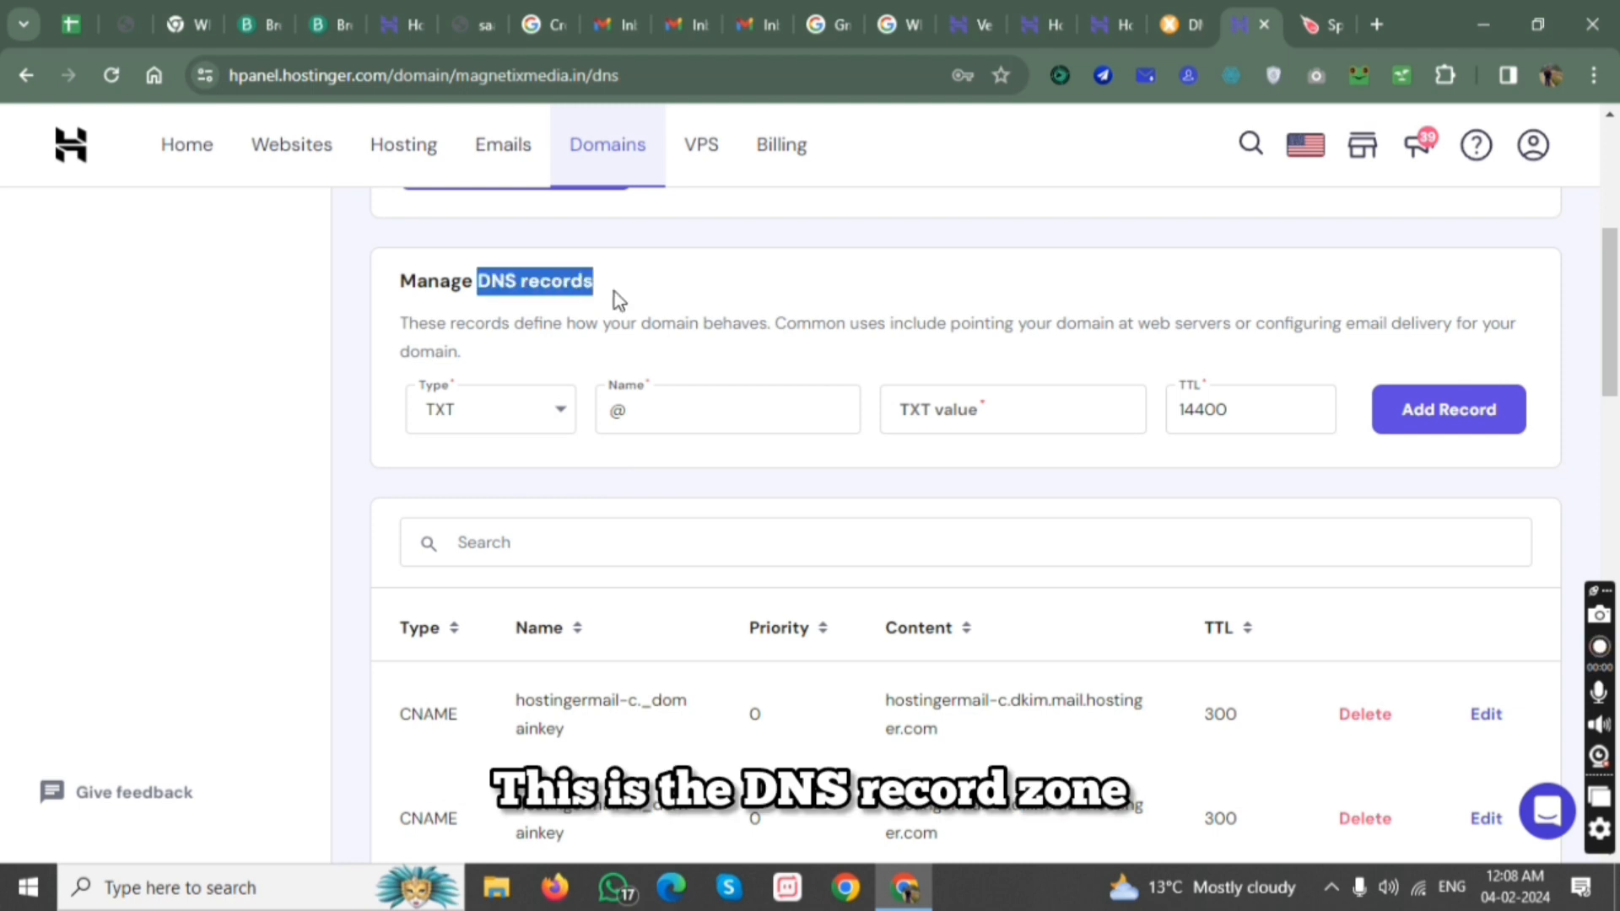
click(912, 413)
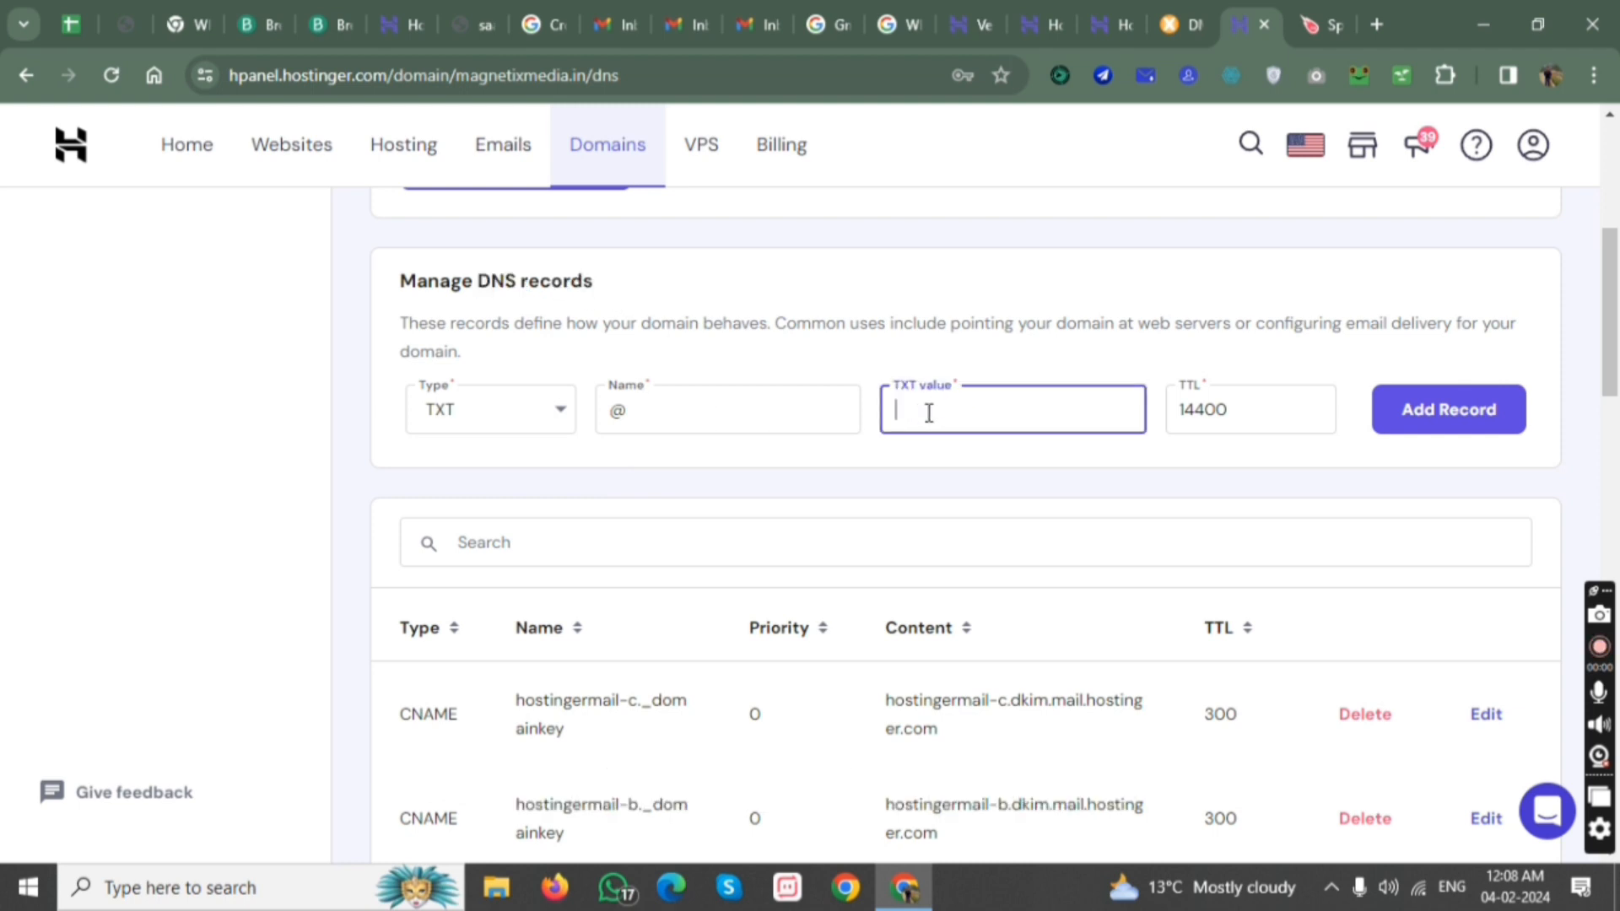
Copy the generated DKIM value from the verification page into the new record's TXT value.
click(980, 17)
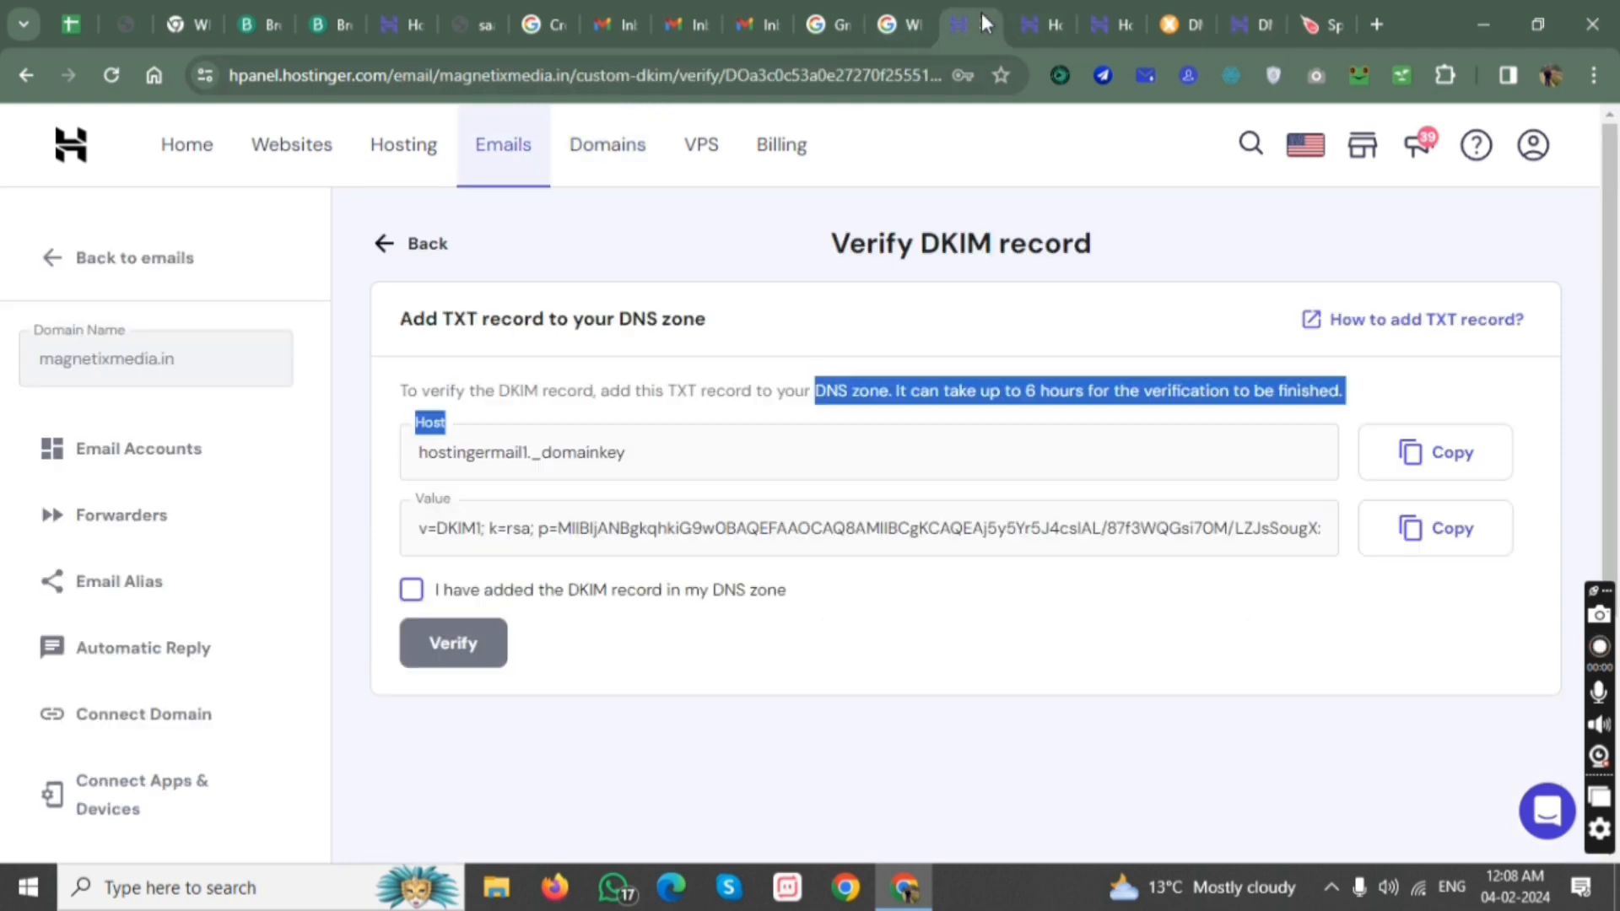
click(469, 515)
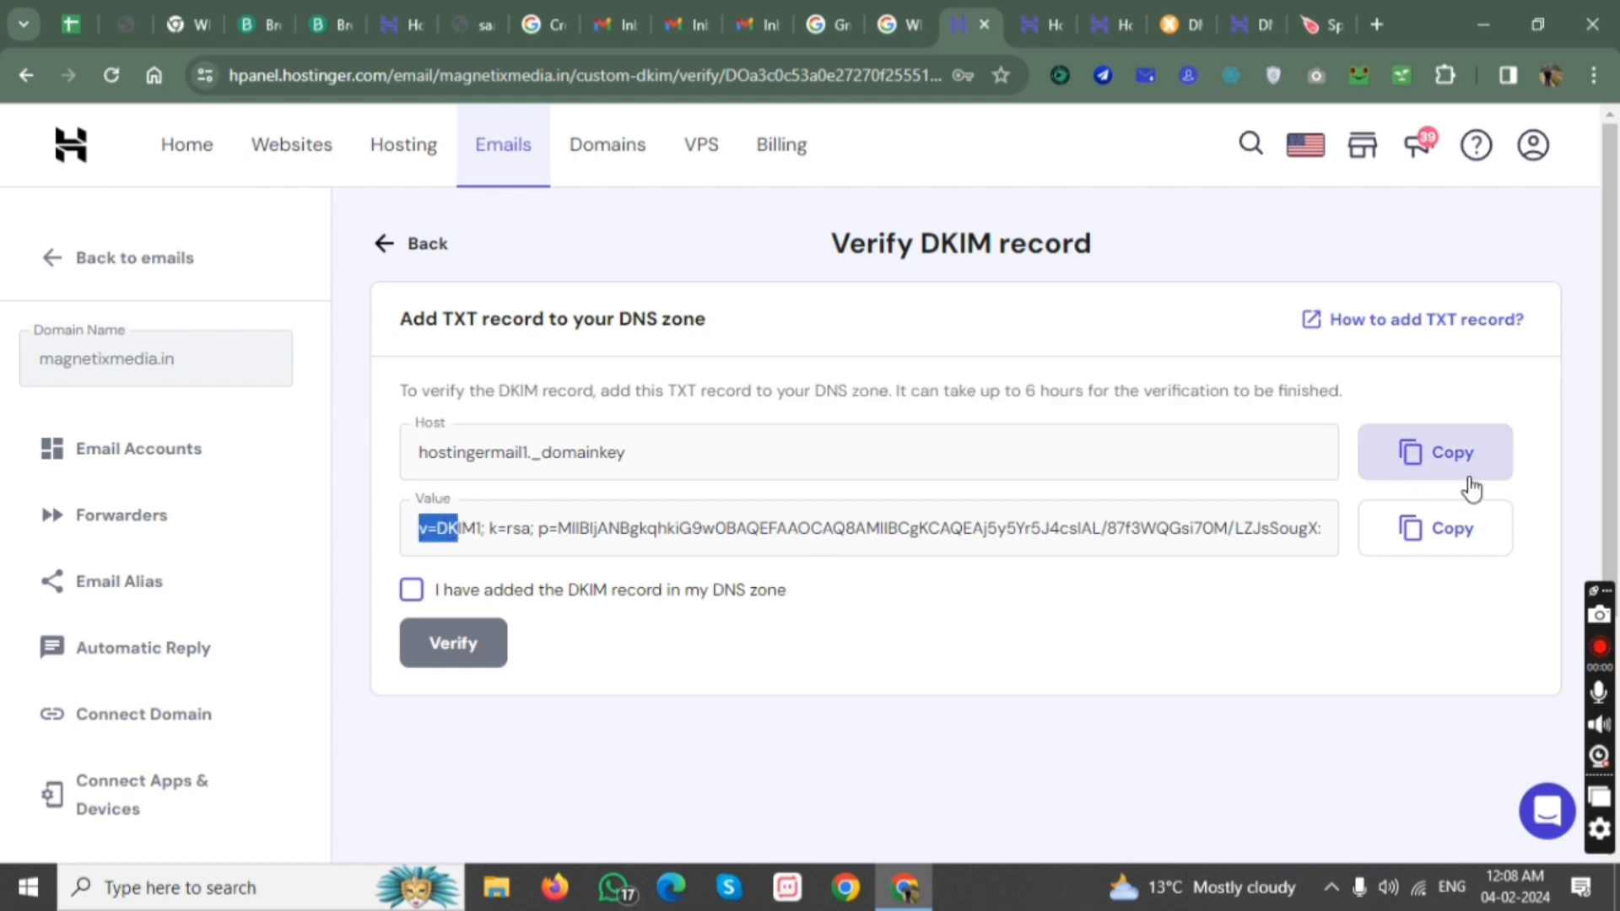
click(1435, 452)
click(1249, 30)
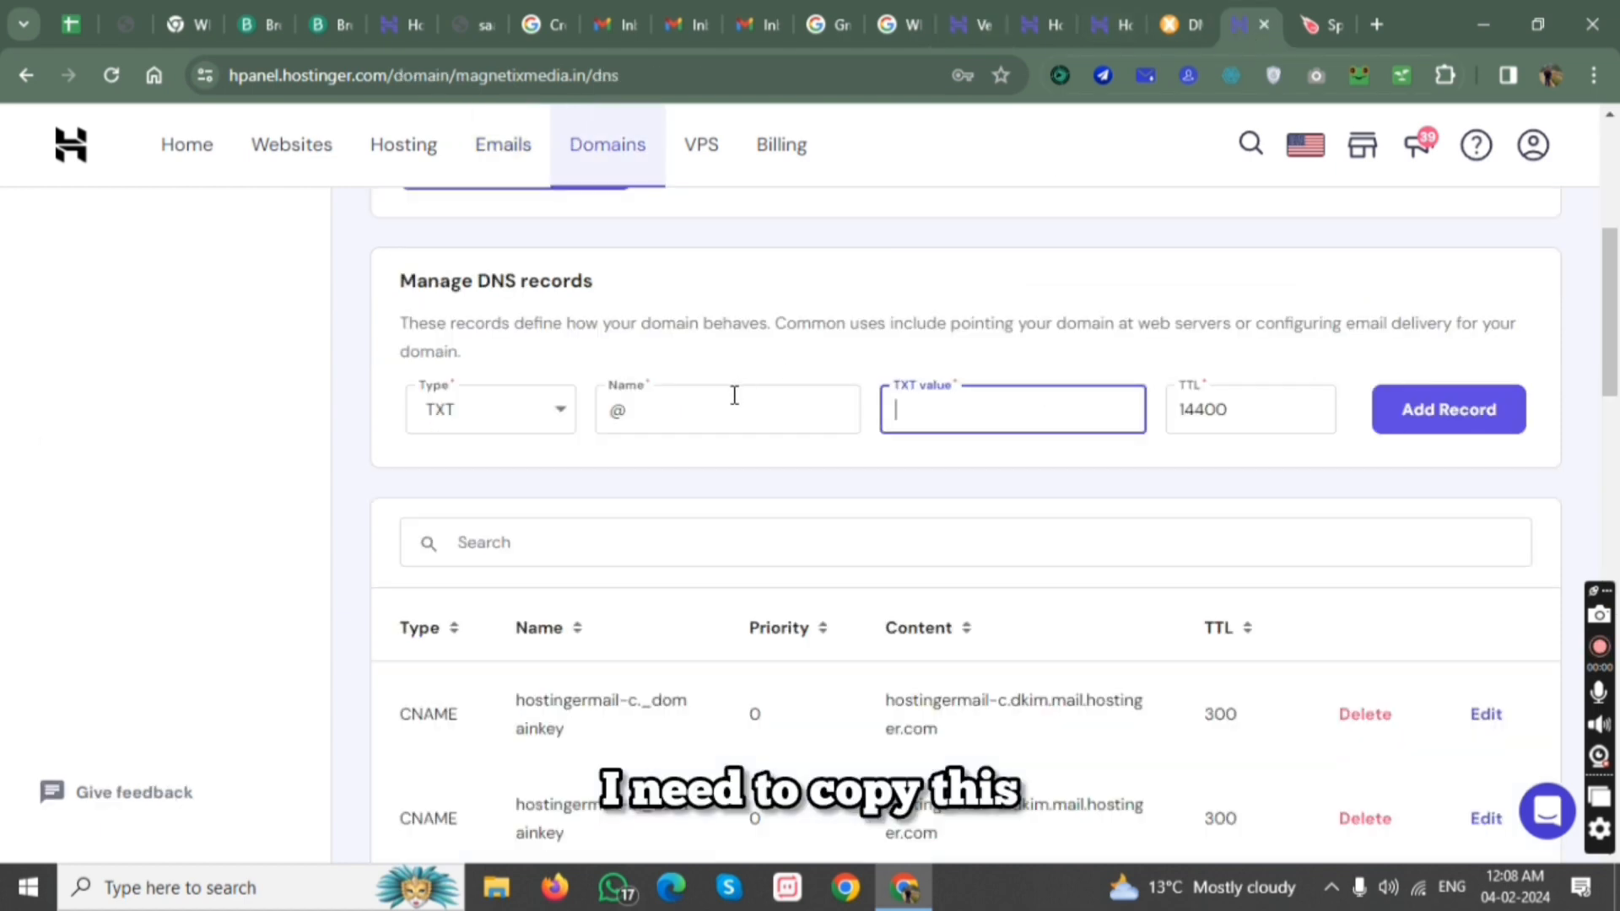
key(ctrl+v)
click(744, 415)
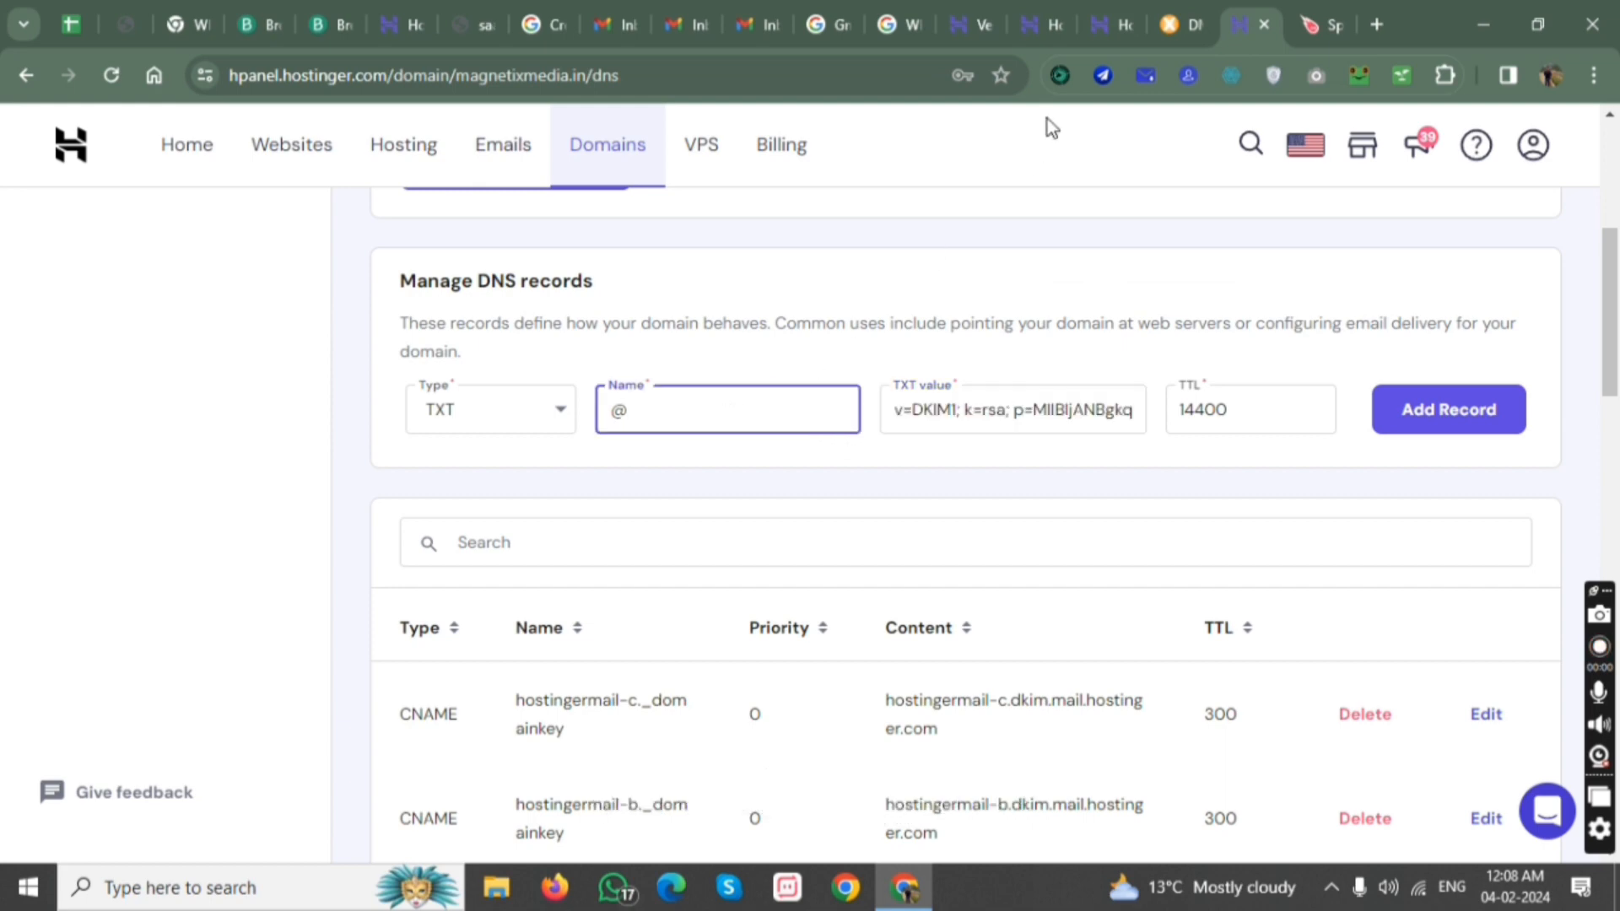
click(964, 30)
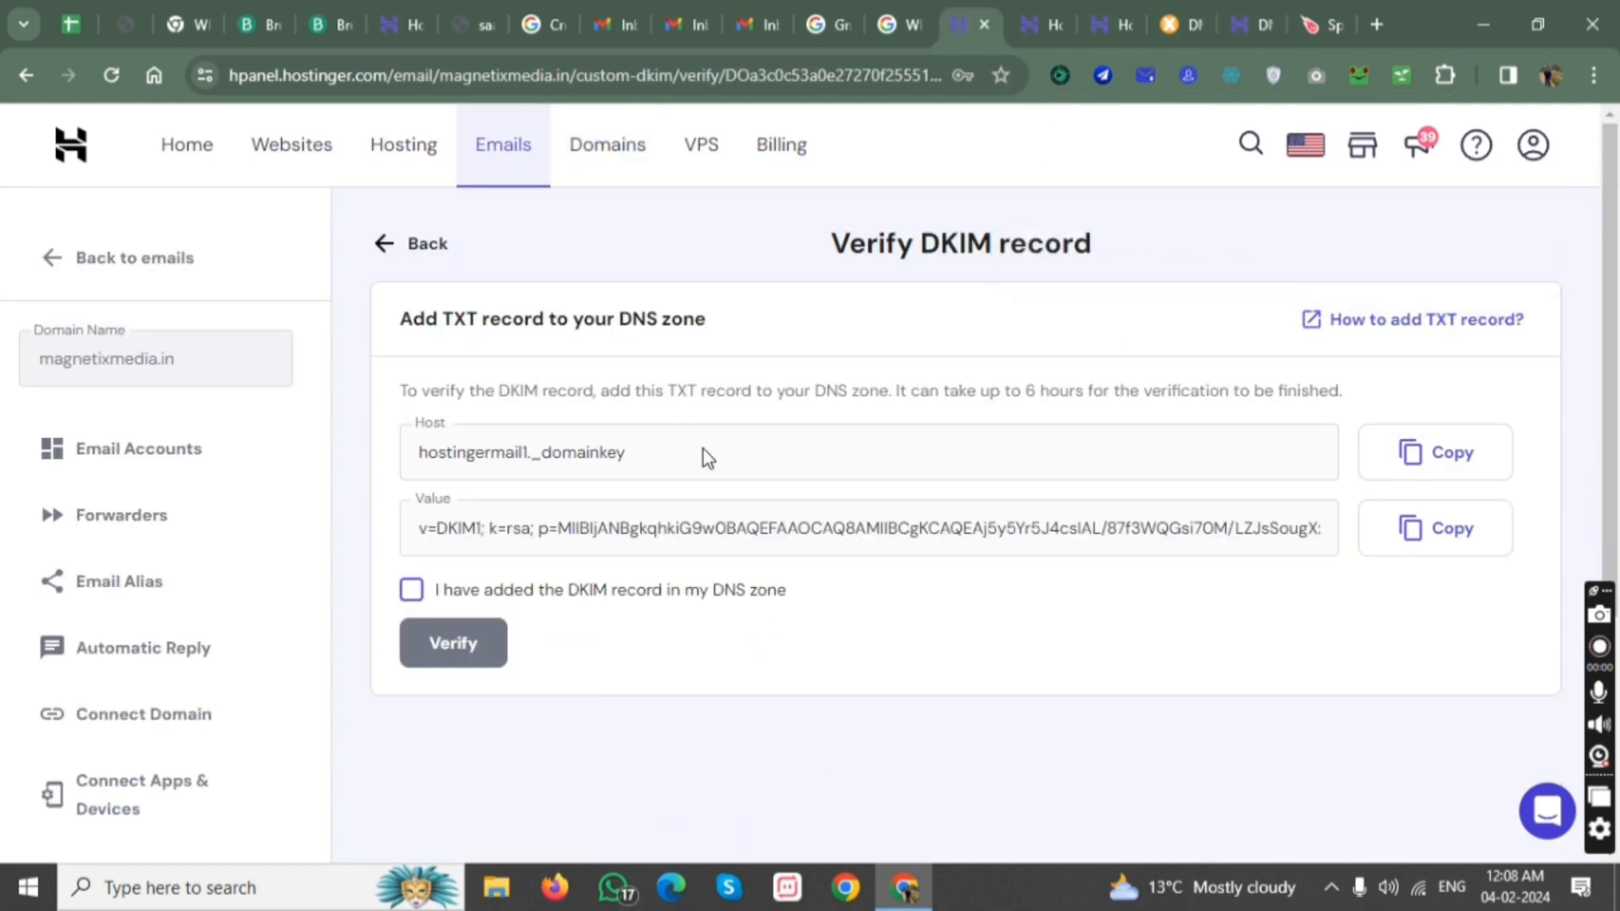
drag(707, 458, 456, 456)
click(1394, 454)
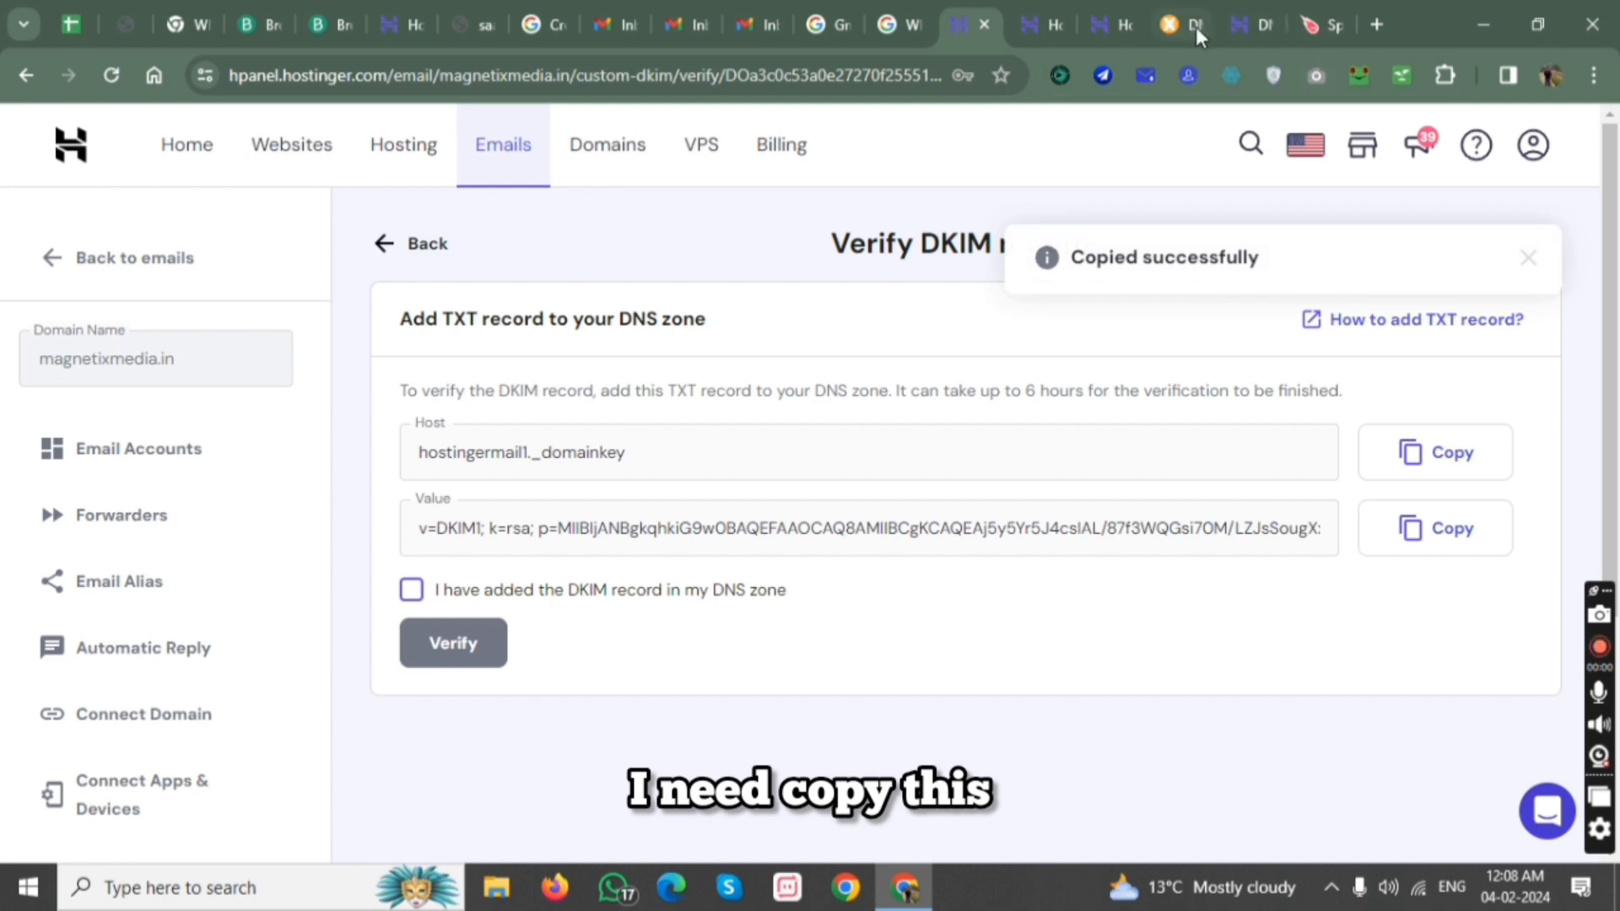
click(1242, 27)
key(ctrl+v)
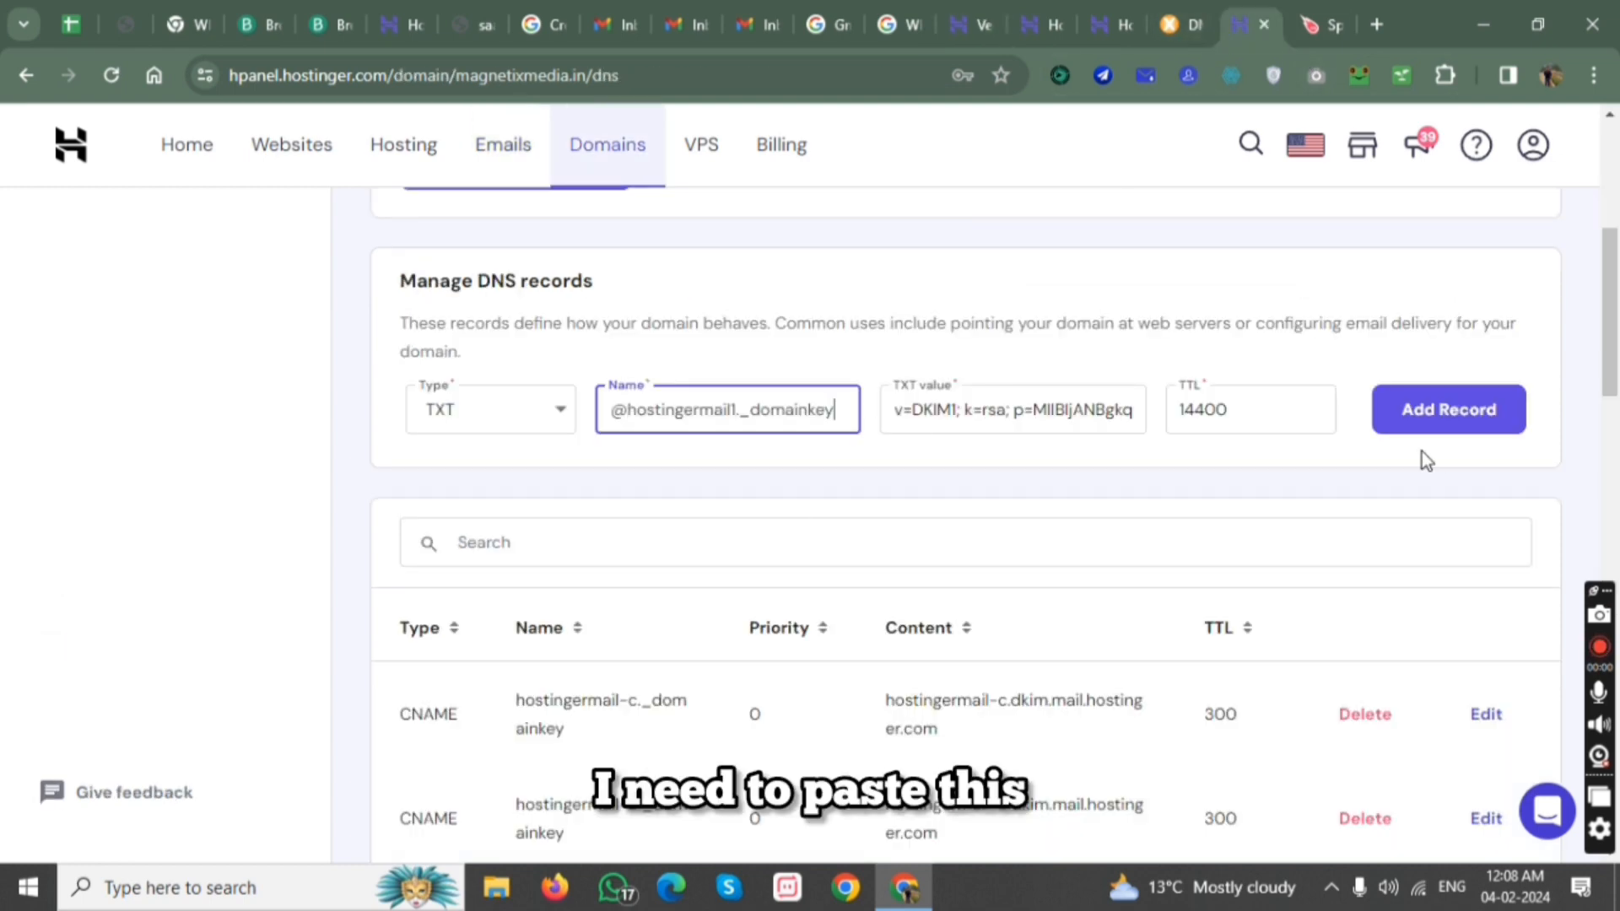
click(1450, 409)
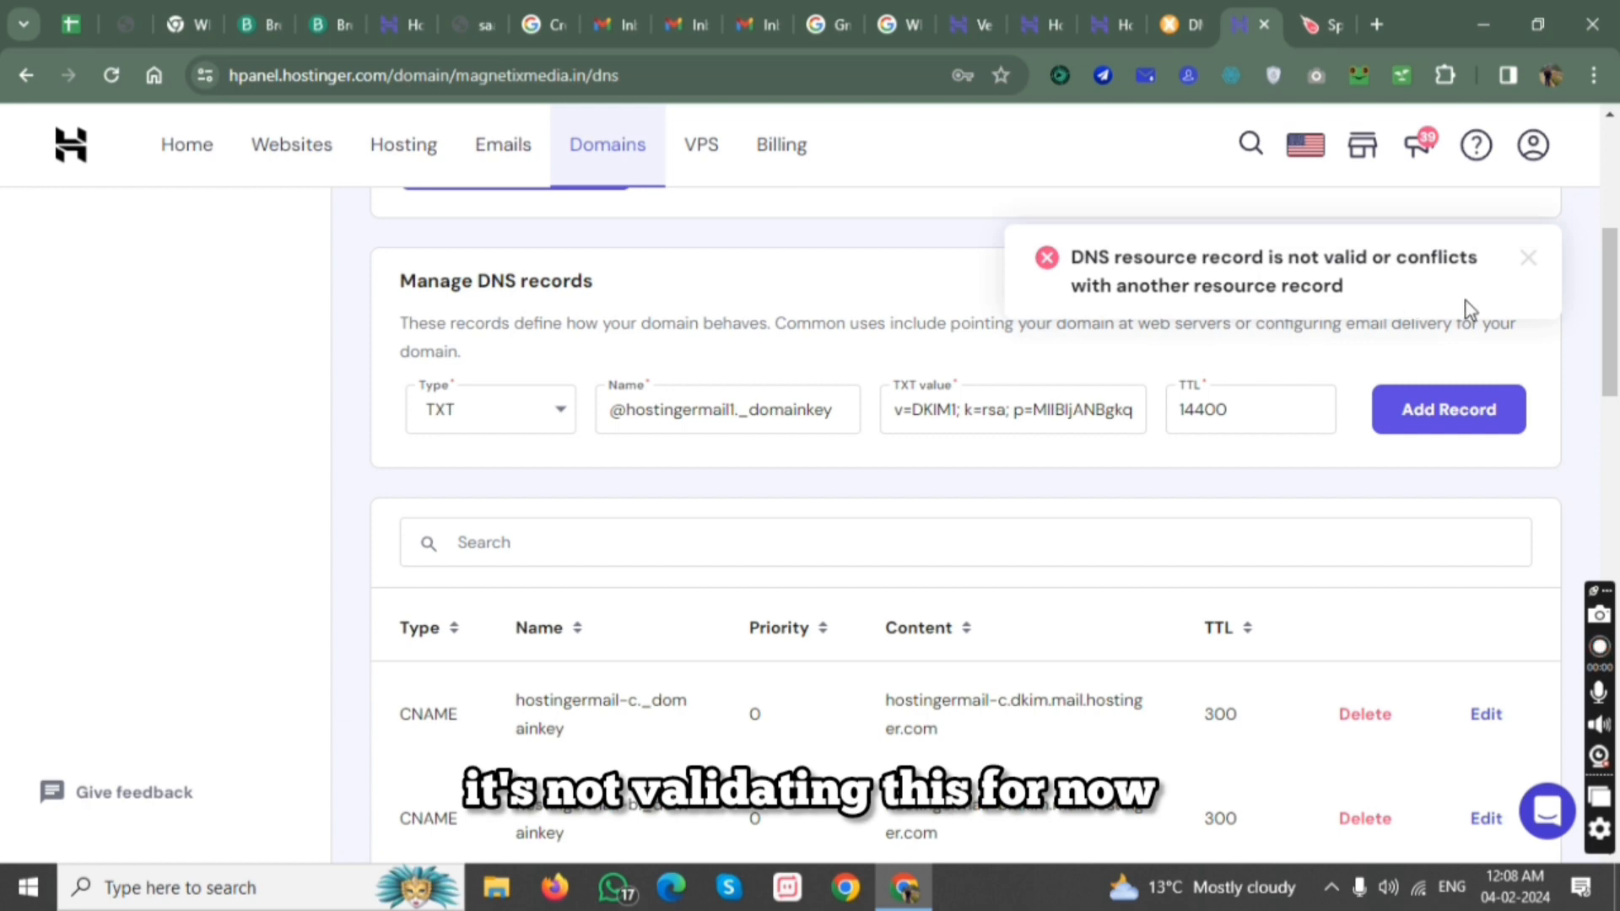
click(1527, 259)
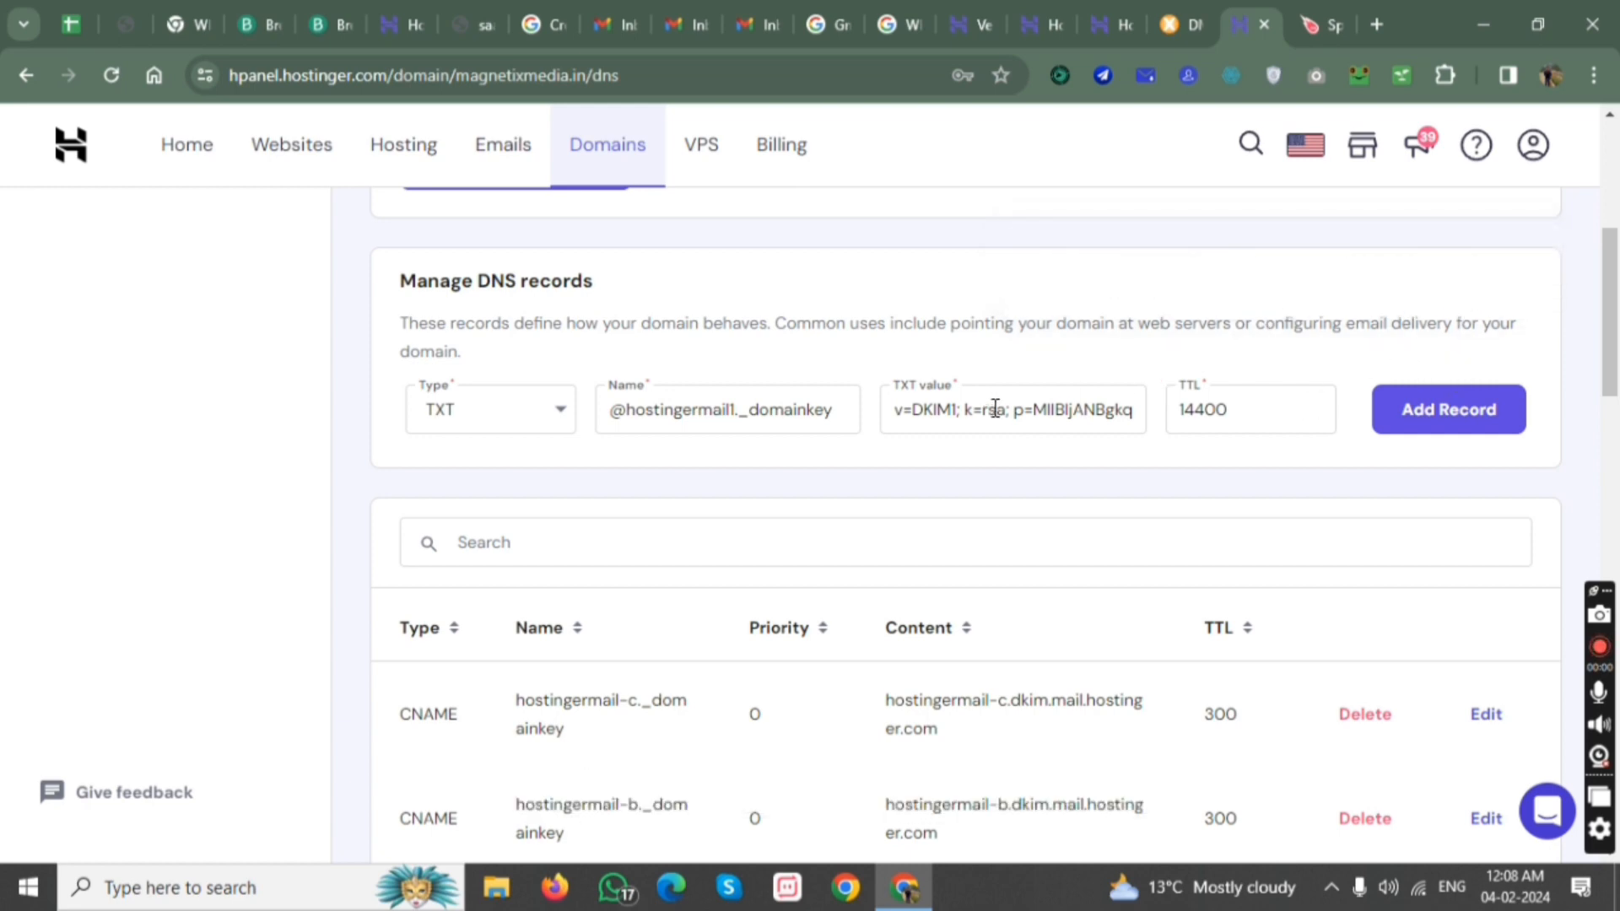
Mark the DKIM record as added in the DNS zone on the verification page, and try adding the TXT record again.
scroll(984, 365, up, 1)
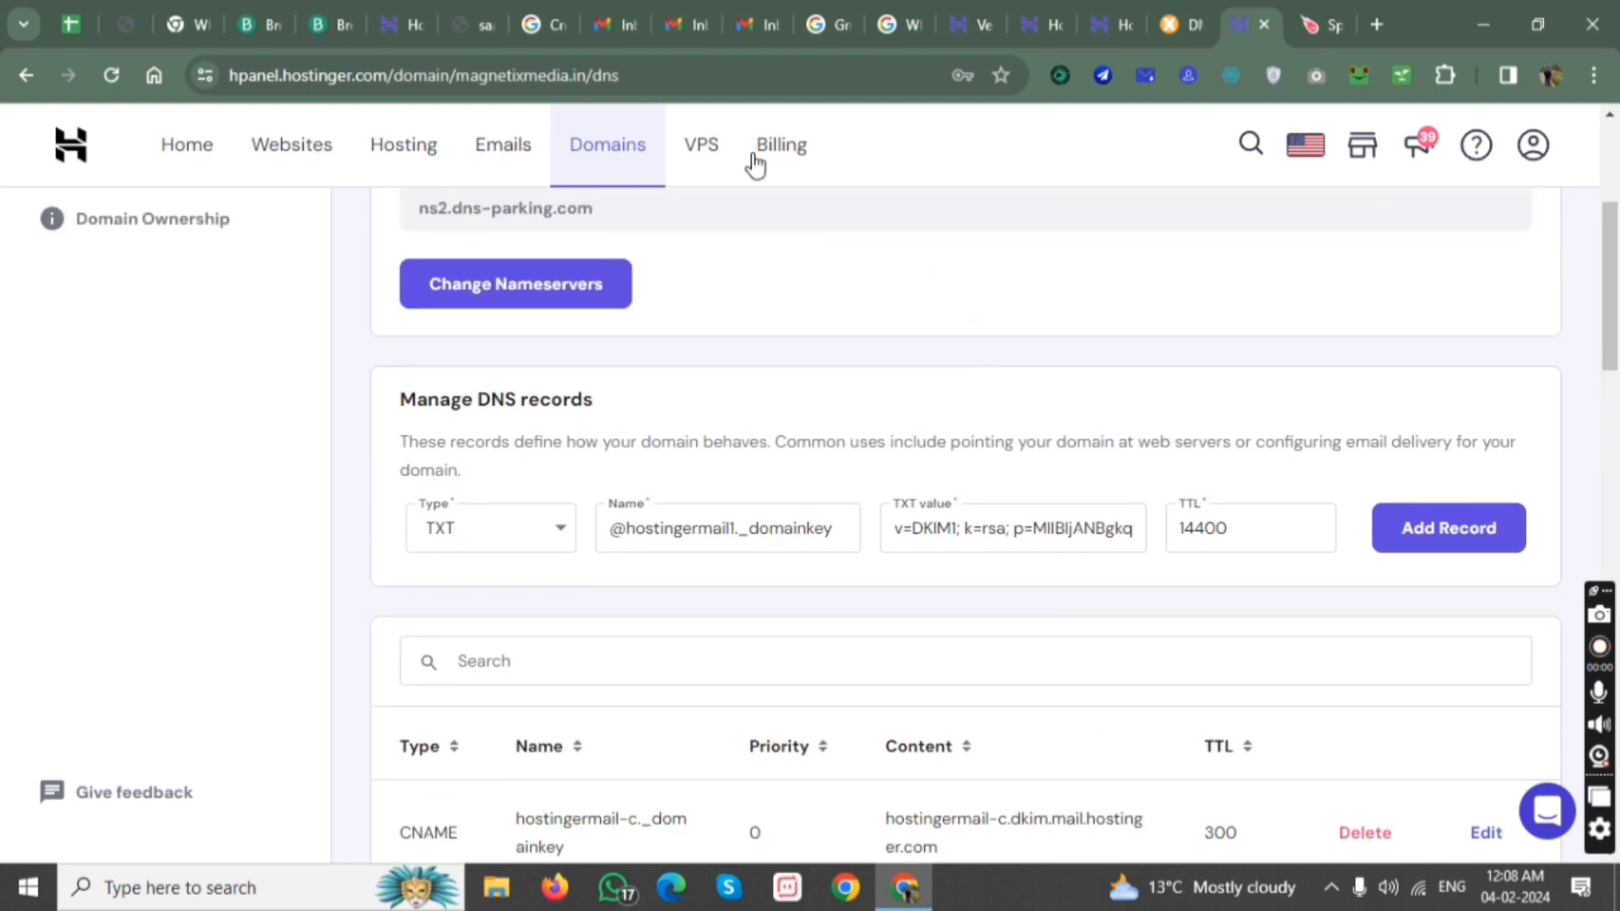
click(983, 24)
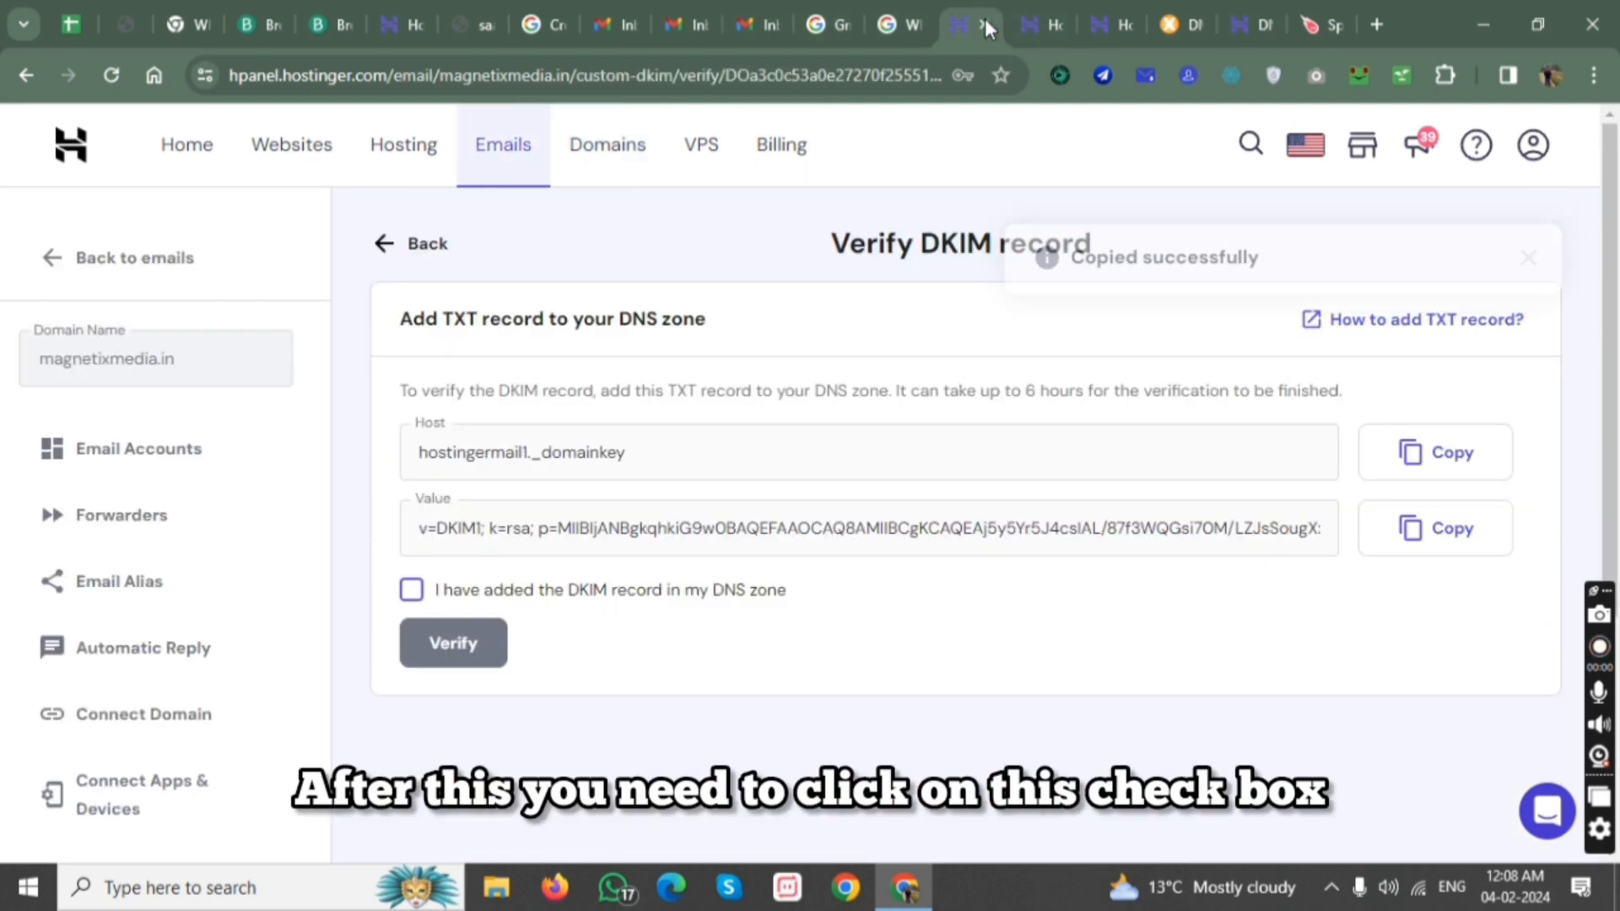
click(413, 590)
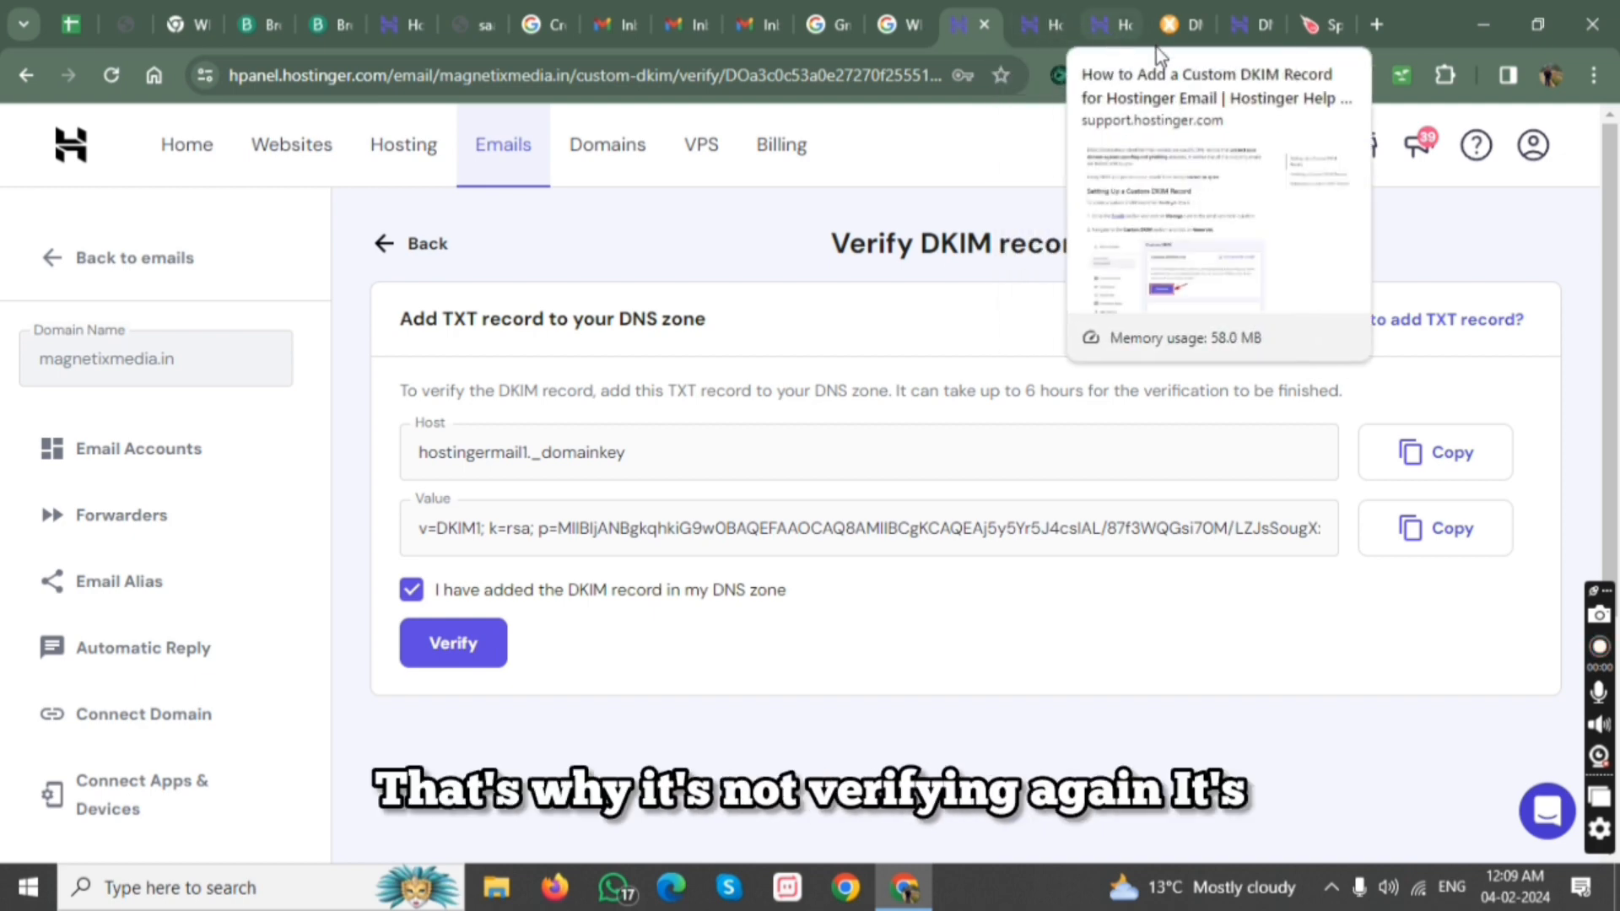
click(1244, 34)
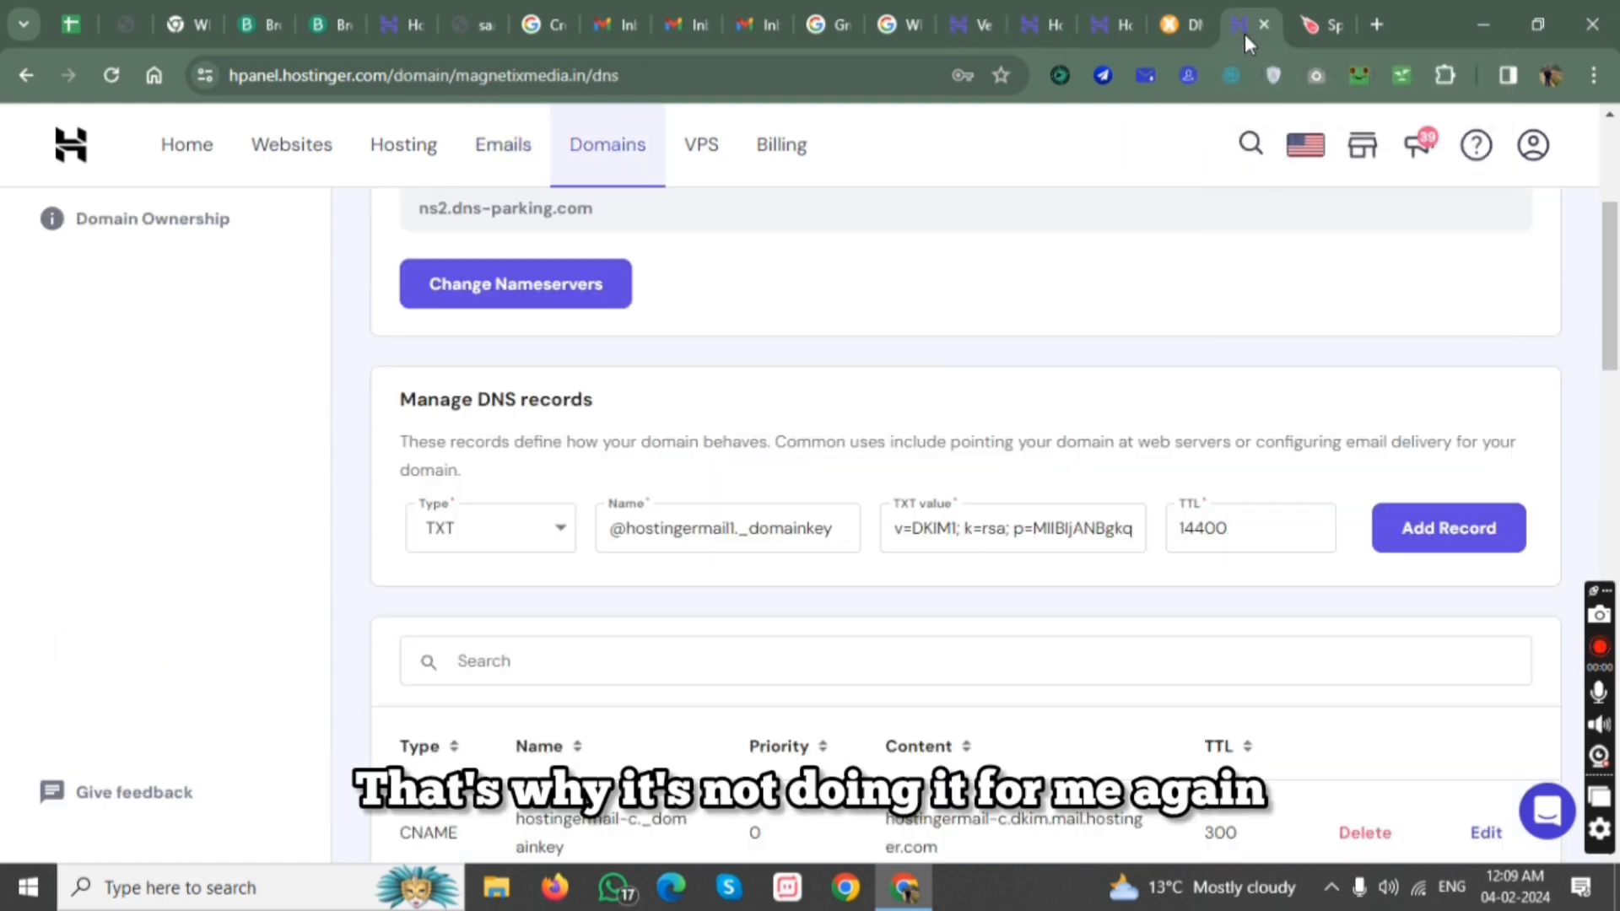
click(1401, 506)
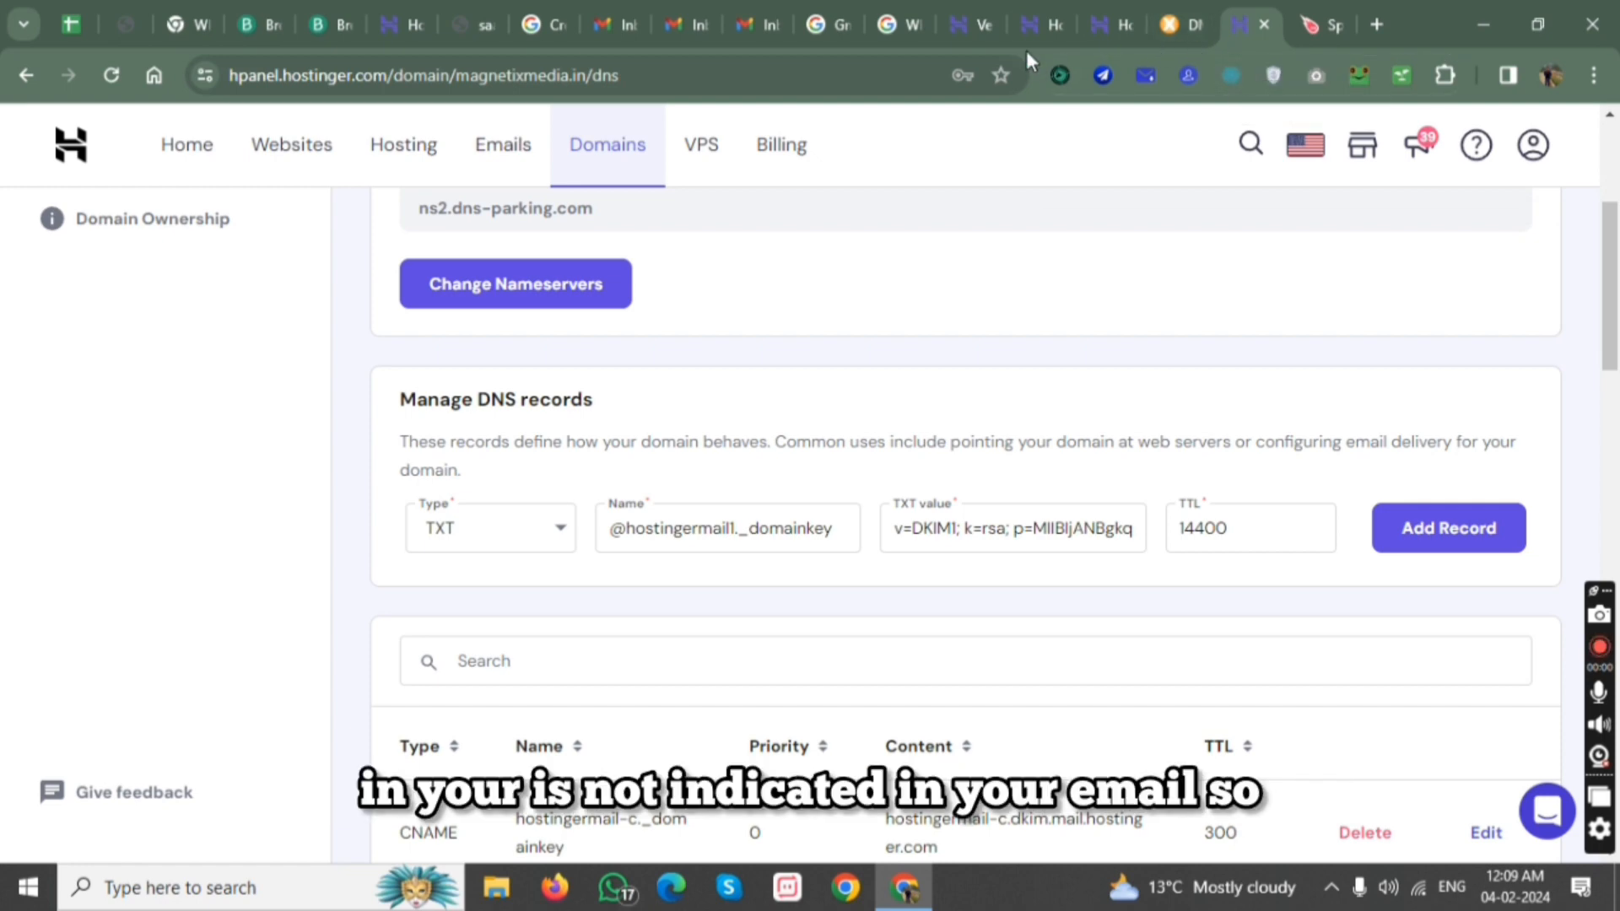
Switch from the DMARC help article to MxToolbox's DMARC Record Generator and generate a record for magnetixmedia.in.
click(1045, 33)
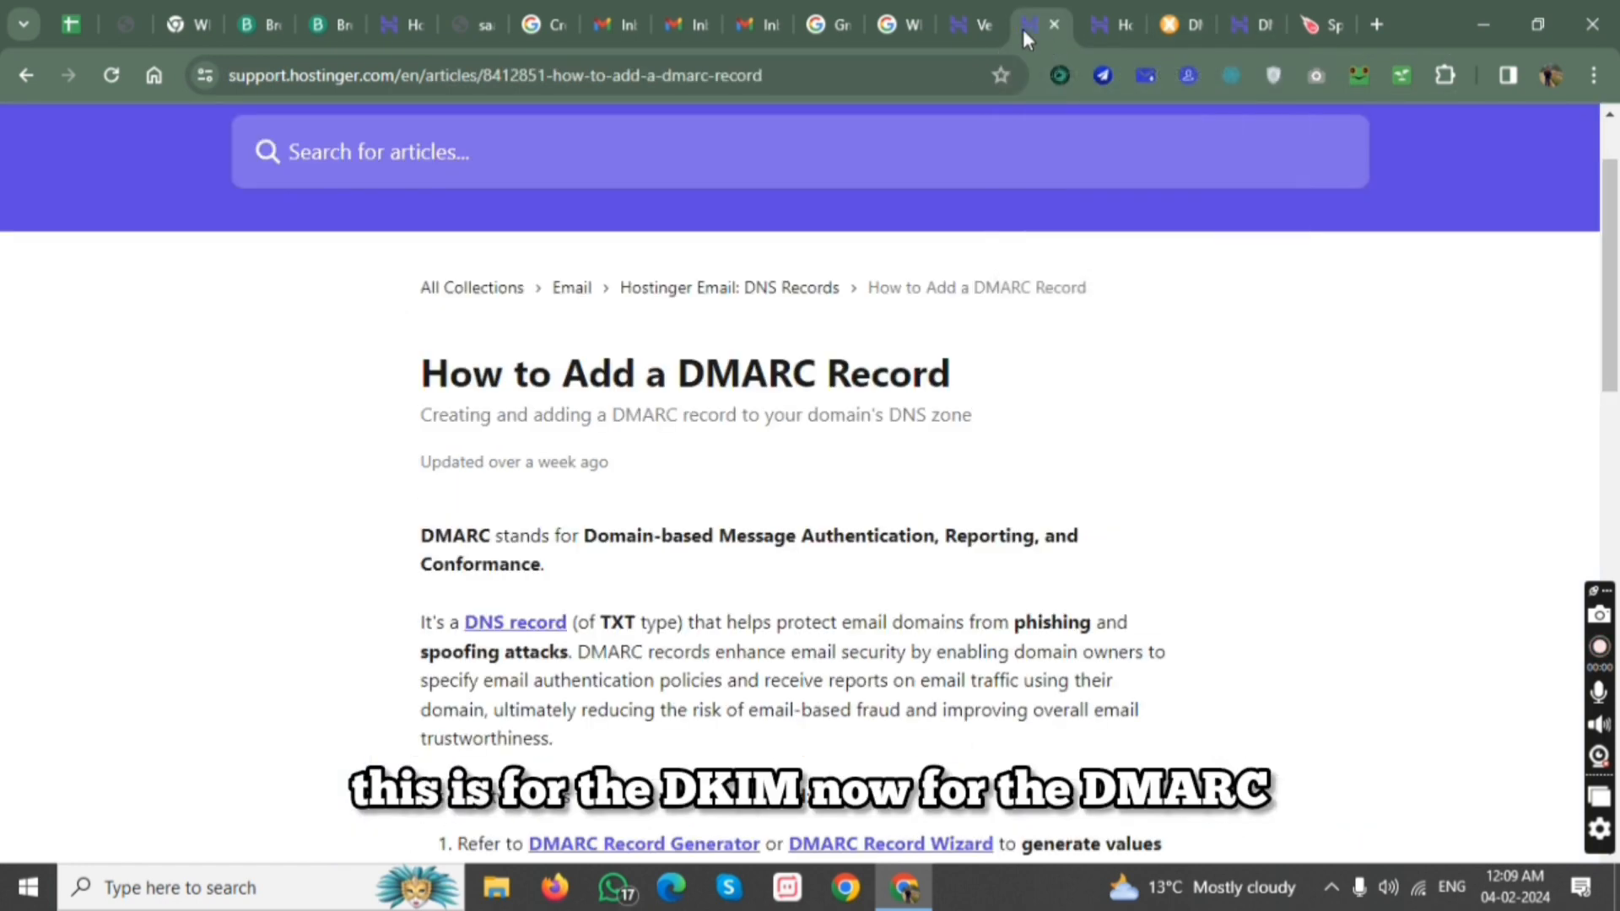
scroll(878, 477, down, 3)
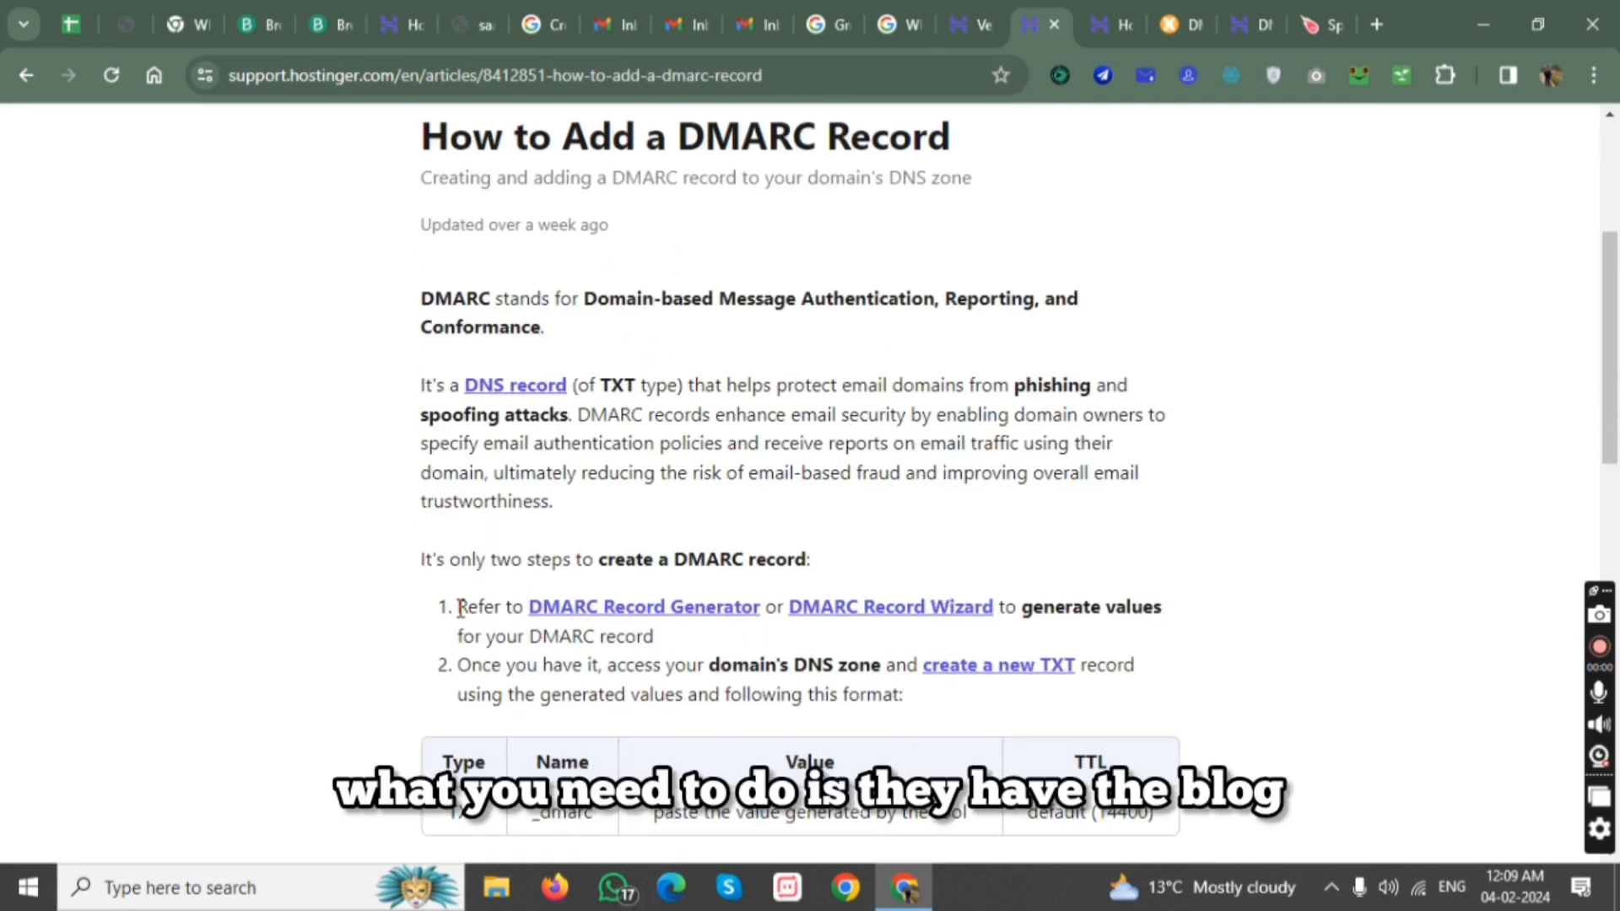
click(1165, 12)
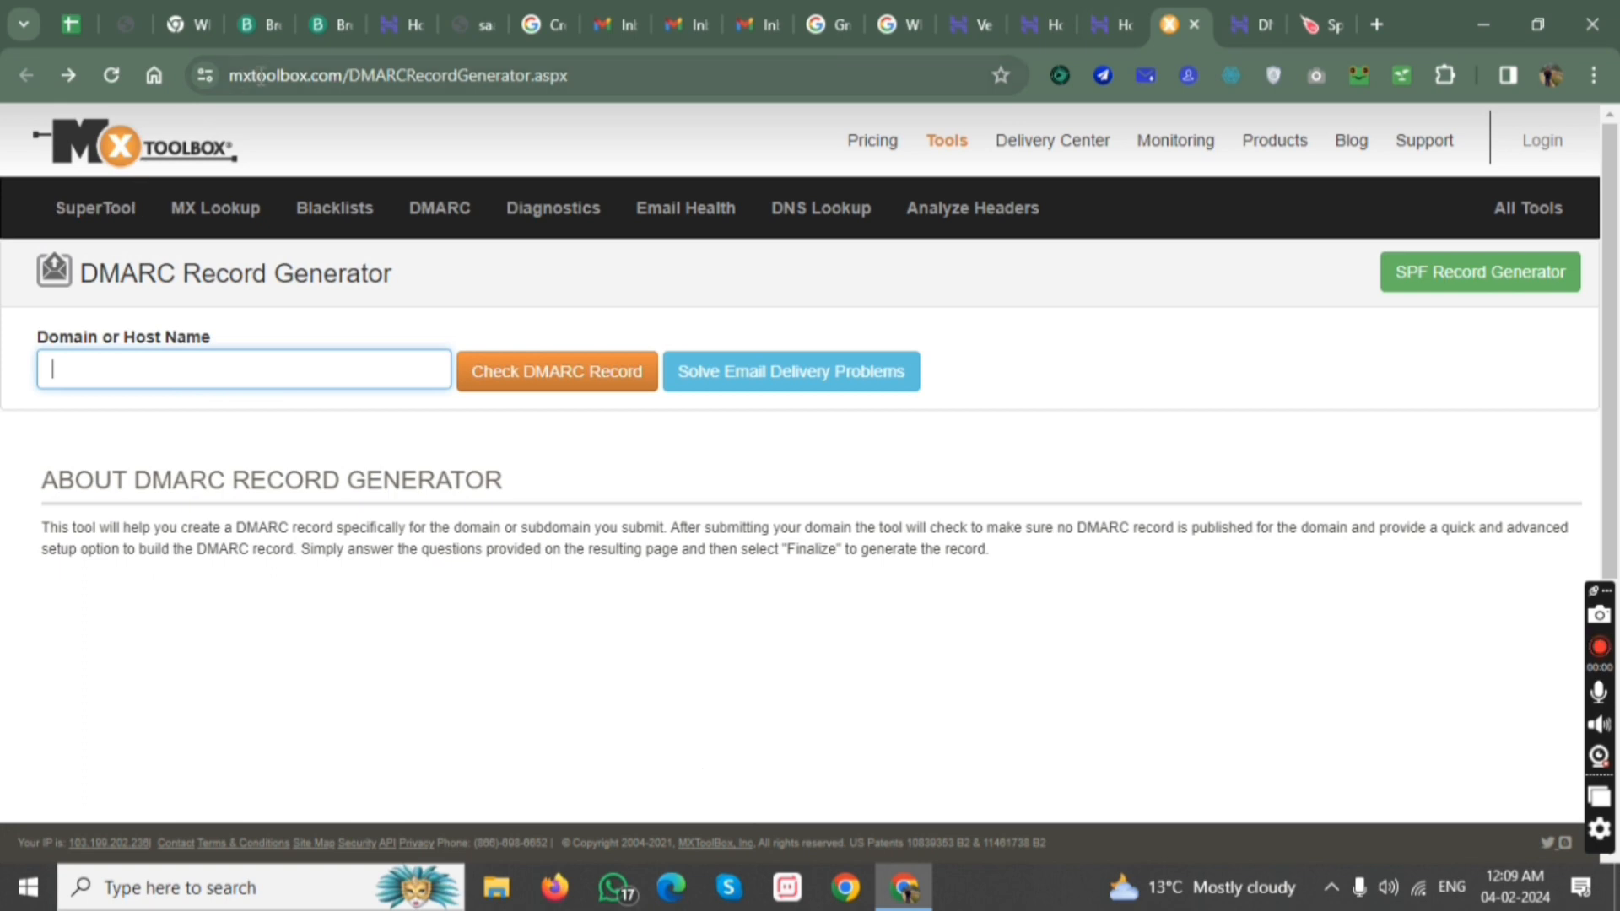
click(610, 78)
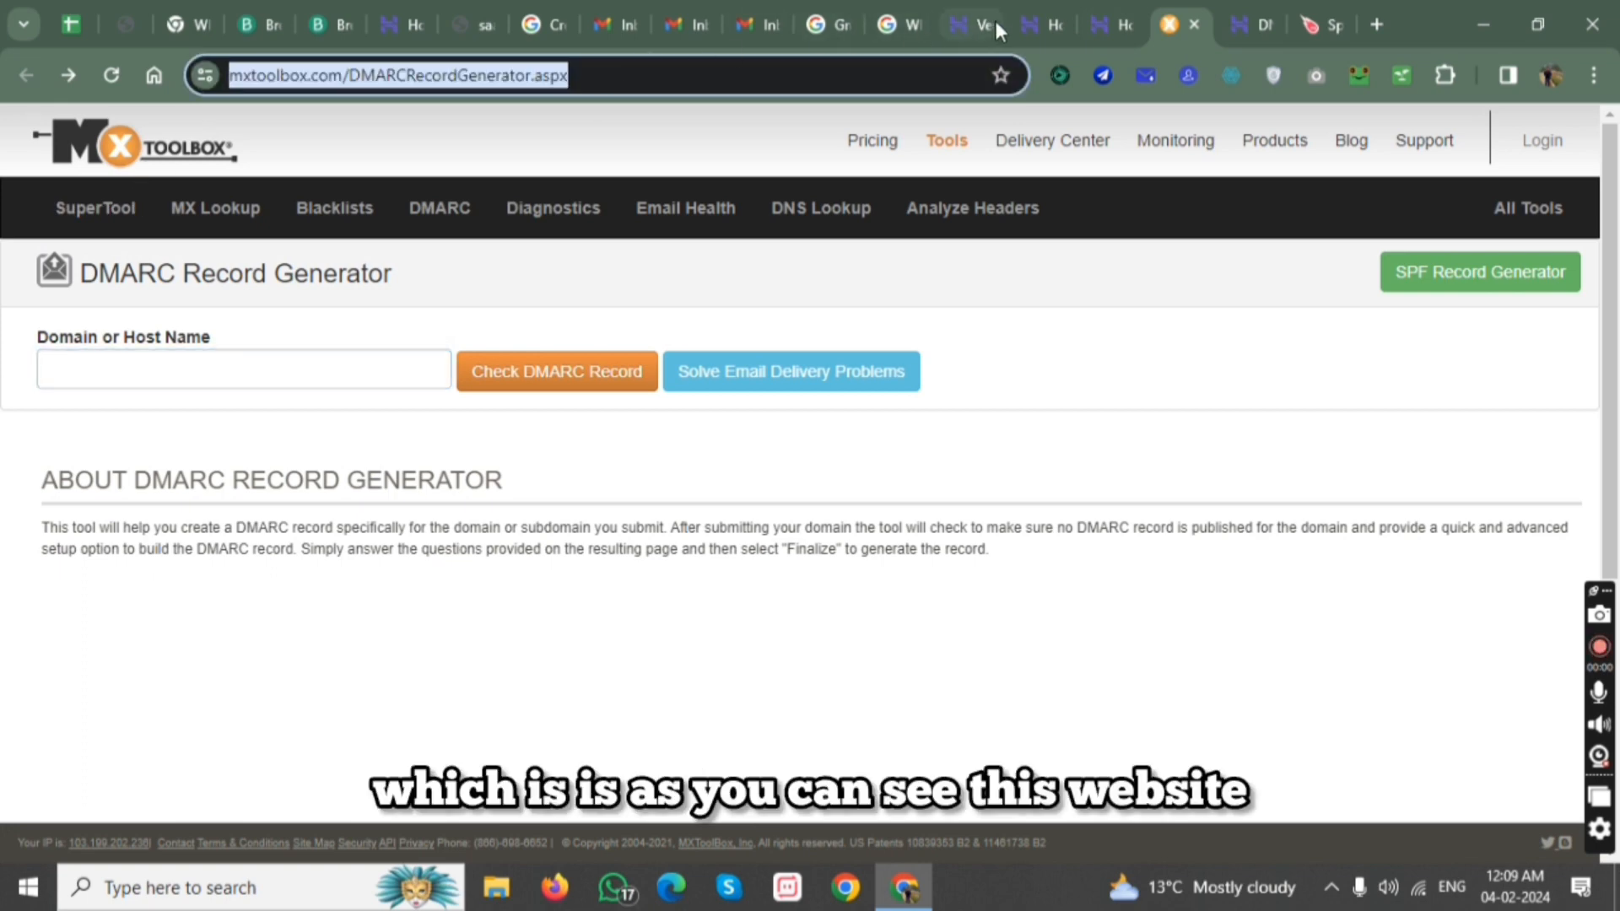
click(243, 363)
click(240, 430)
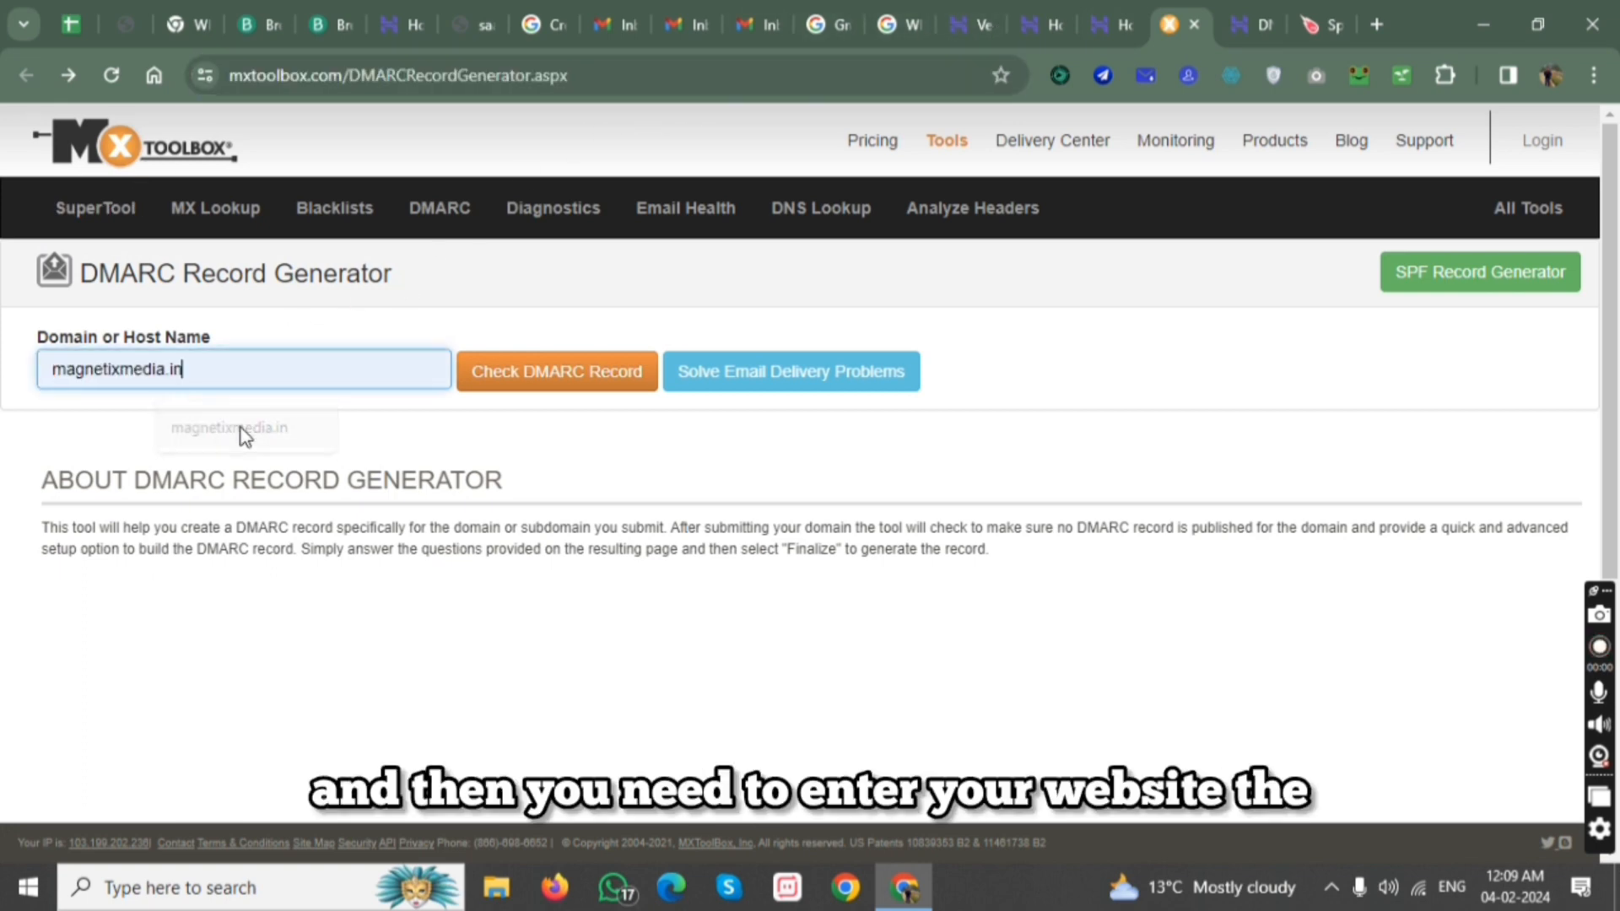
click(544, 387)
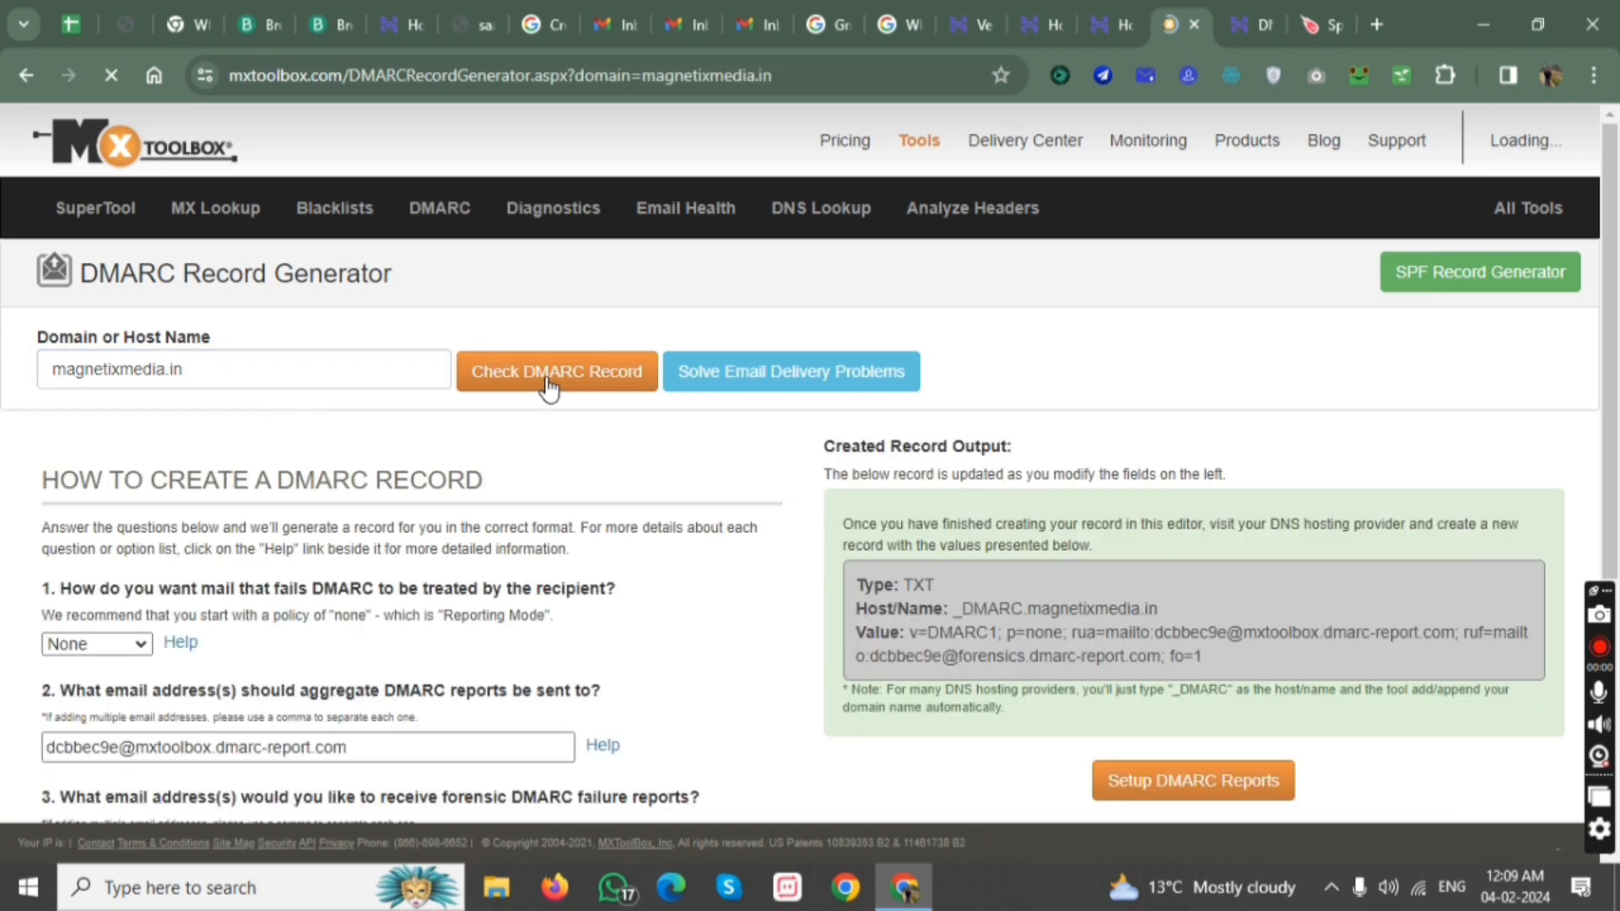
scroll(865, 534, down, 1)
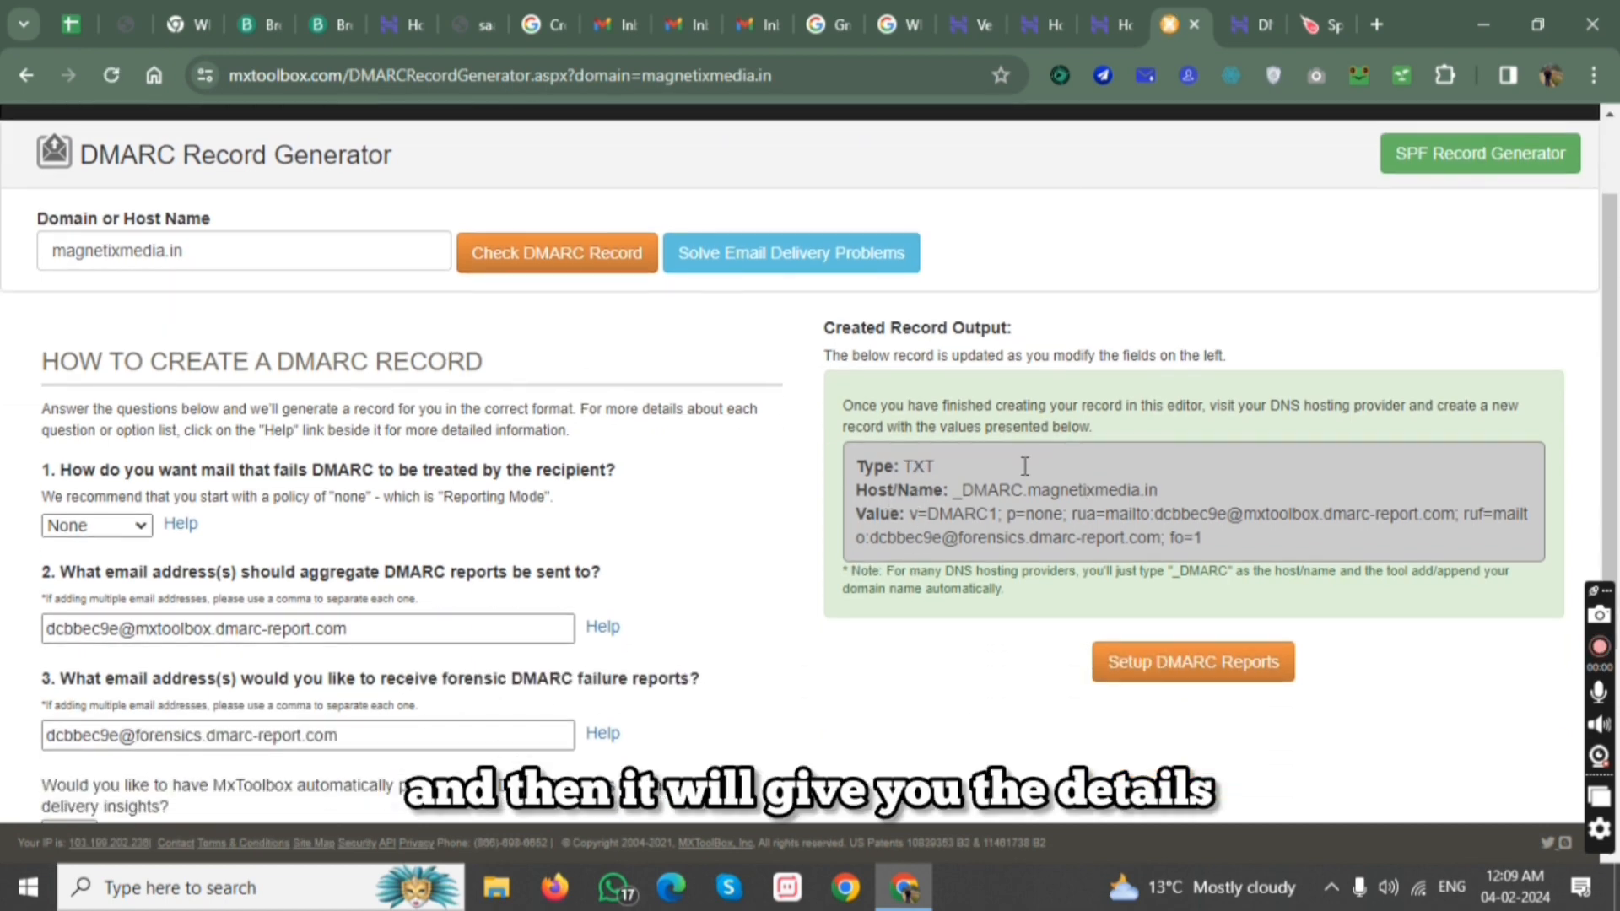
Reopen the DNS / Nameservers page of magnetixmedia.in in Hostinger and set the new DNS record's type to TXT.
click(1239, 24)
scroll(737, 291, up, 4)
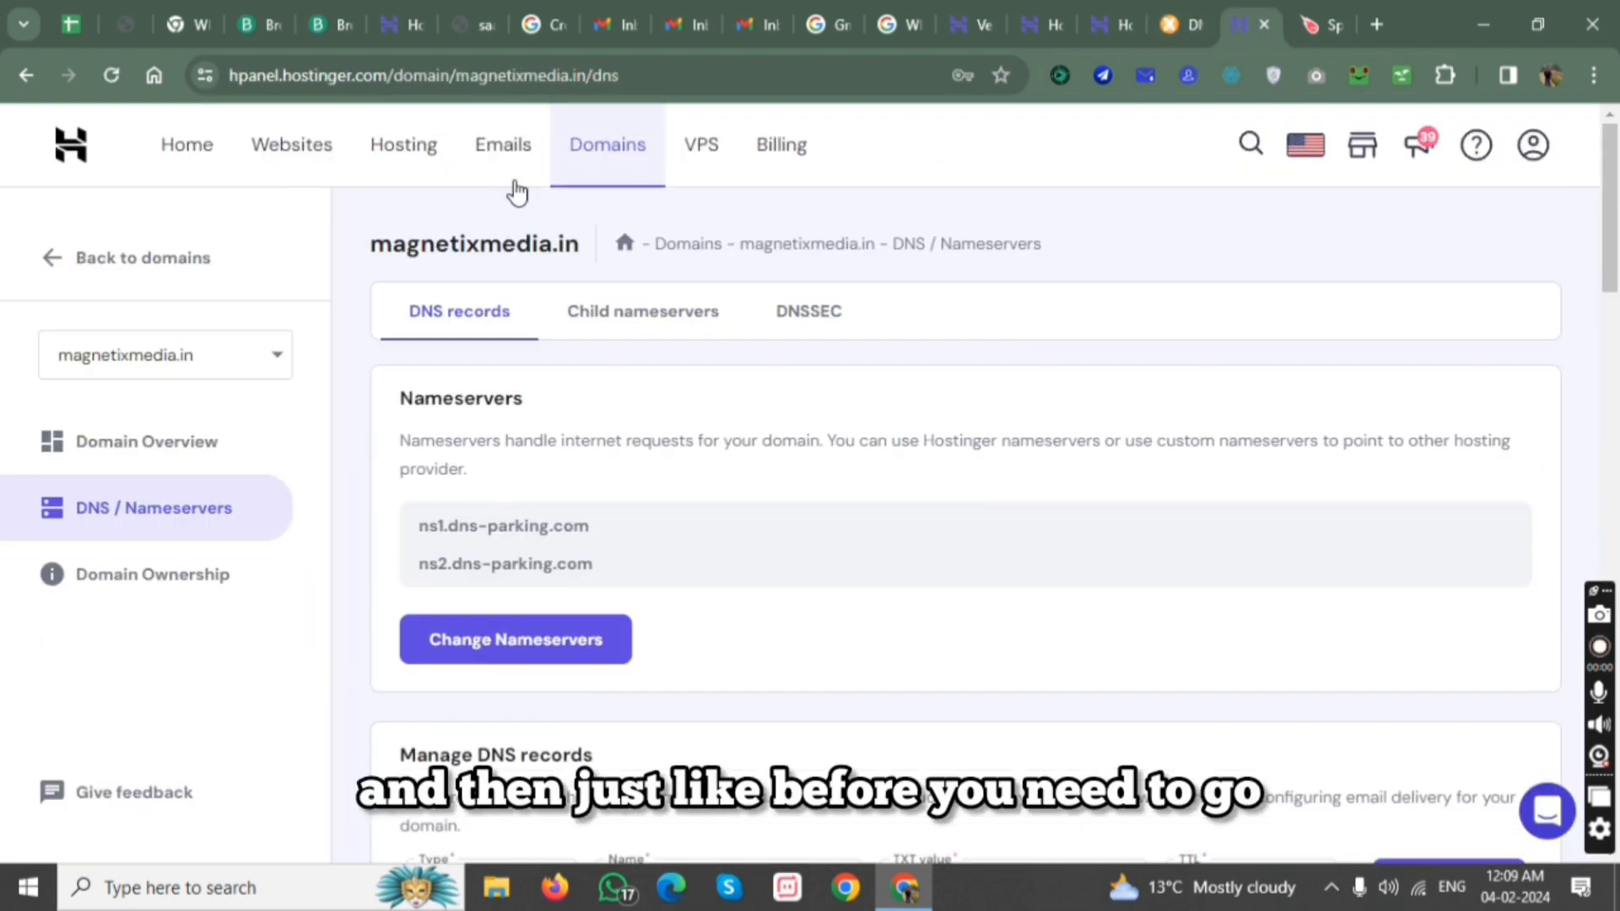
click(640, 159)
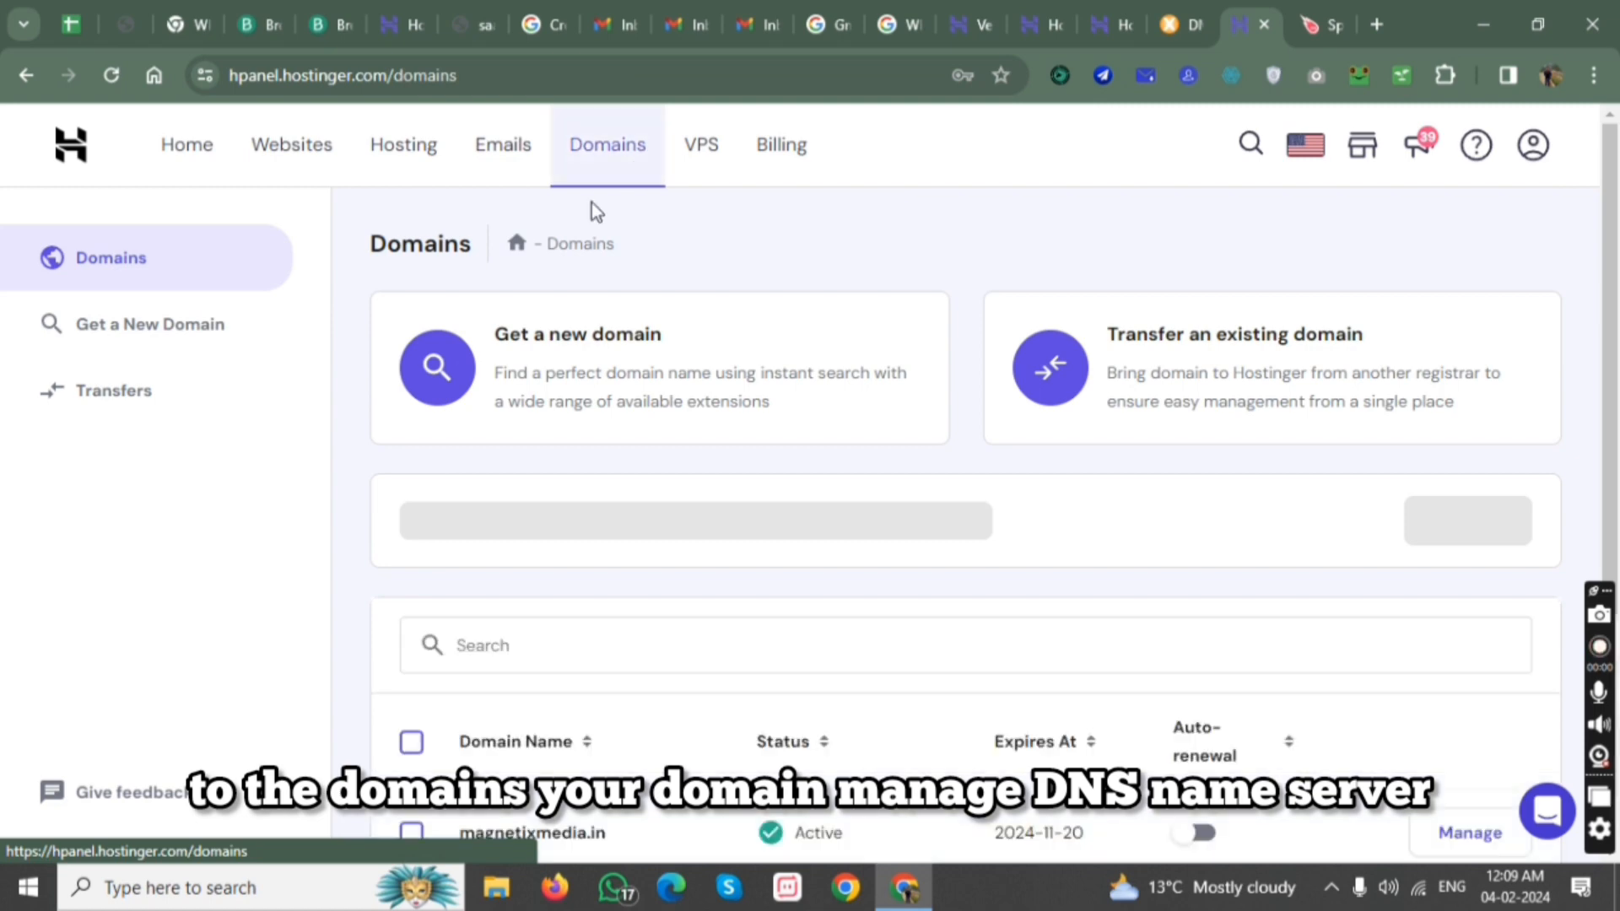
scroll(615, 503, down, 4)
click(1454, 481)
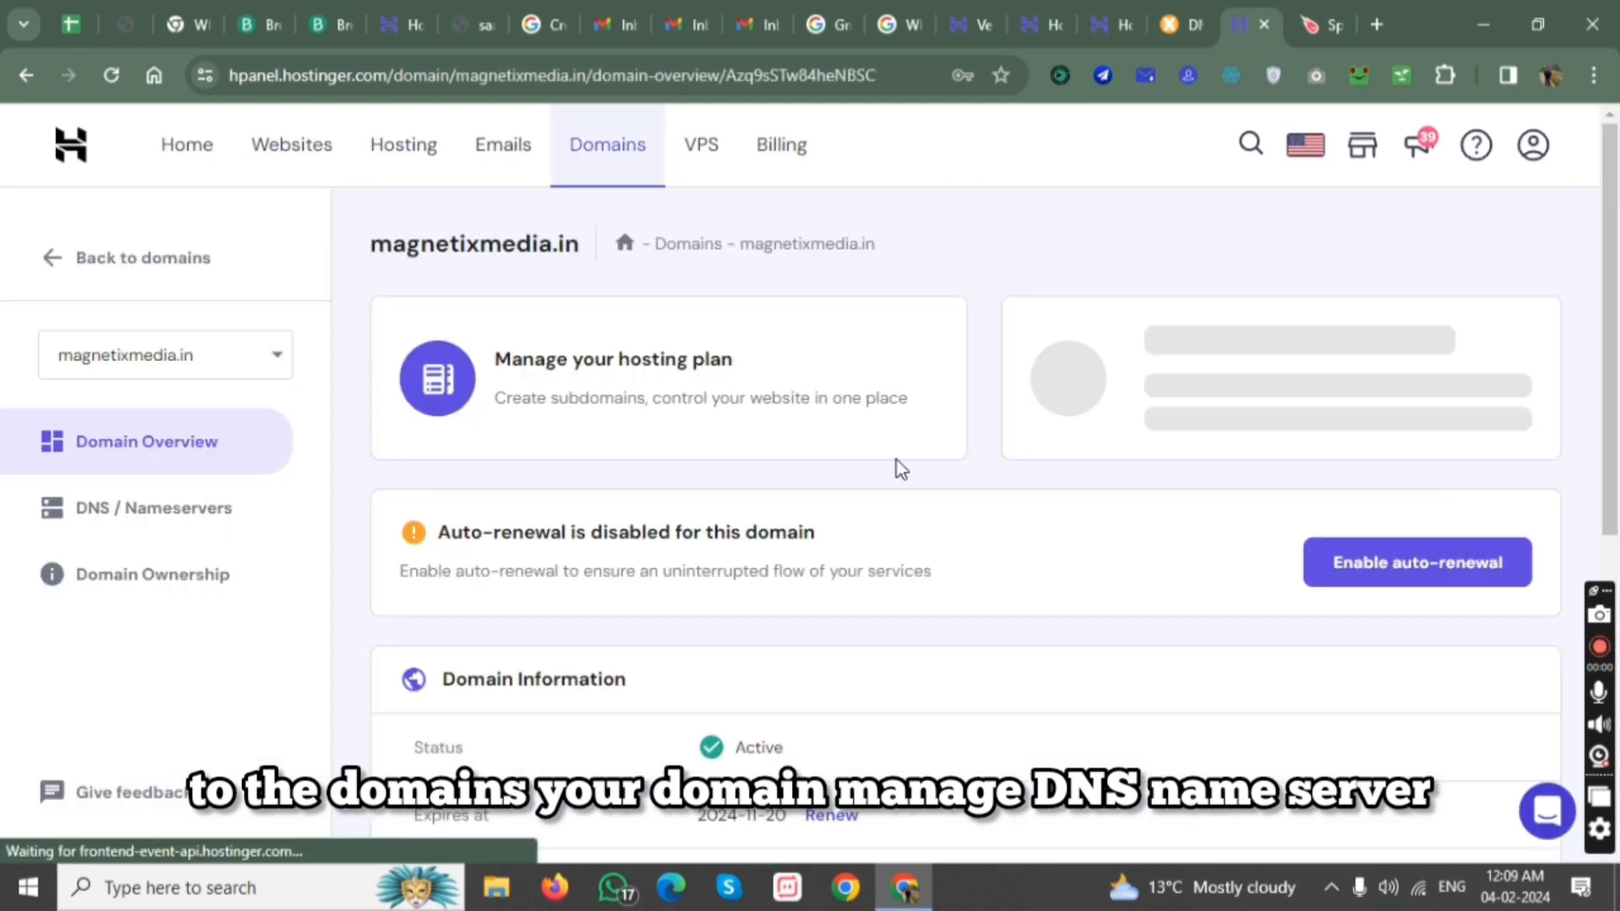
click(121, 513)
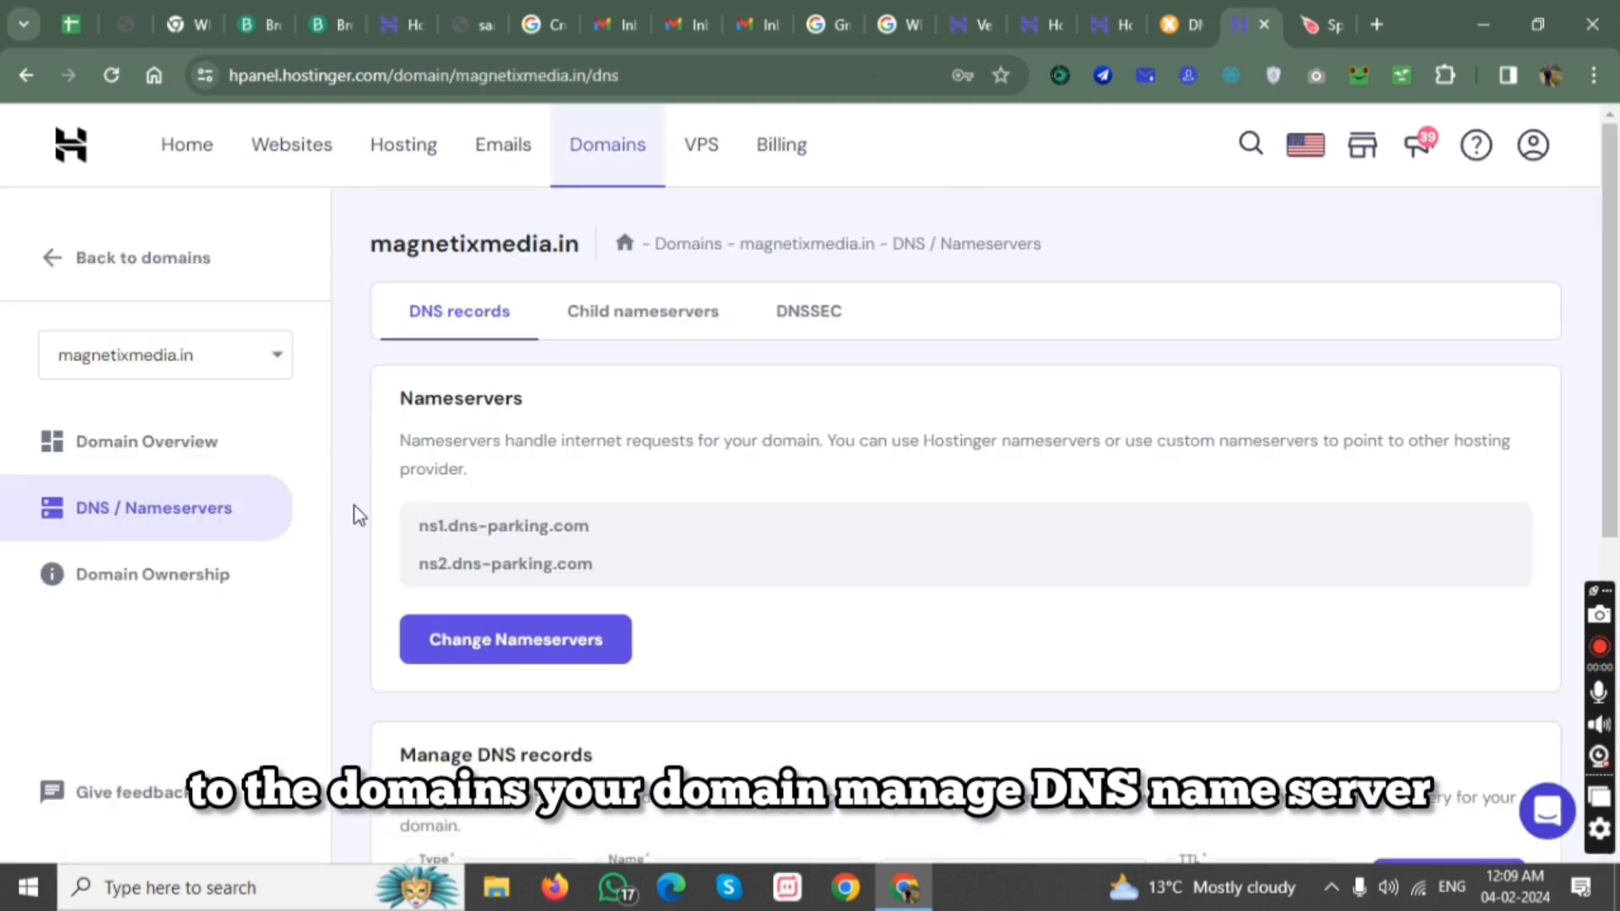
scroll(477, 499, down, 5)
click(516, 409)
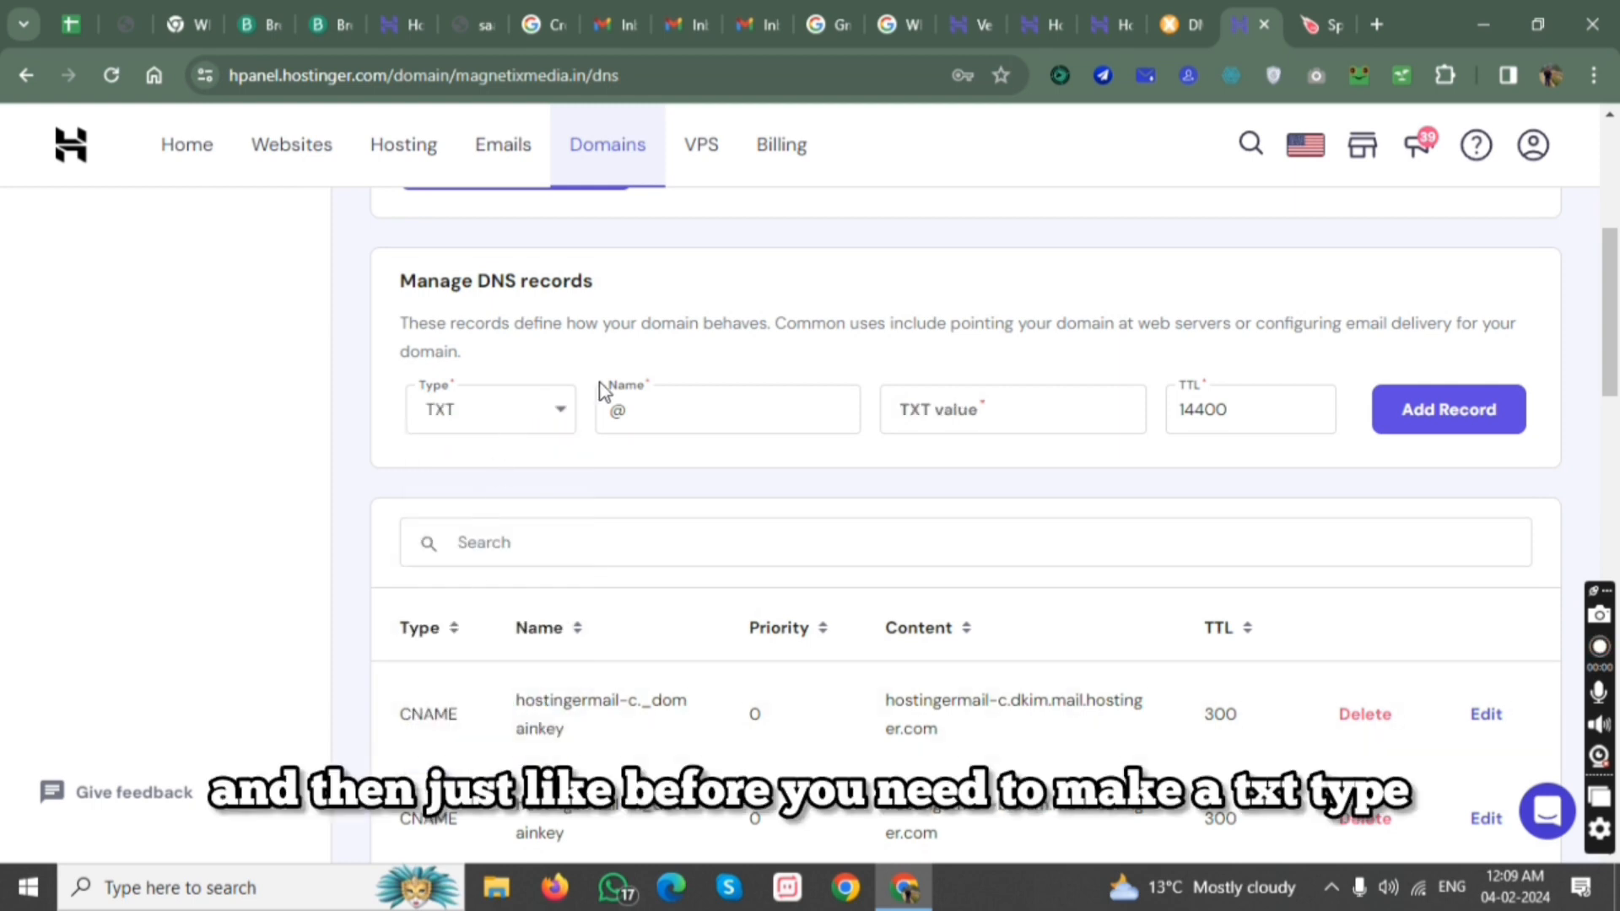
Copy the generated DMARC value from MxToolbox into the new record's TXT value in Hostinger.
click(1181, 25)
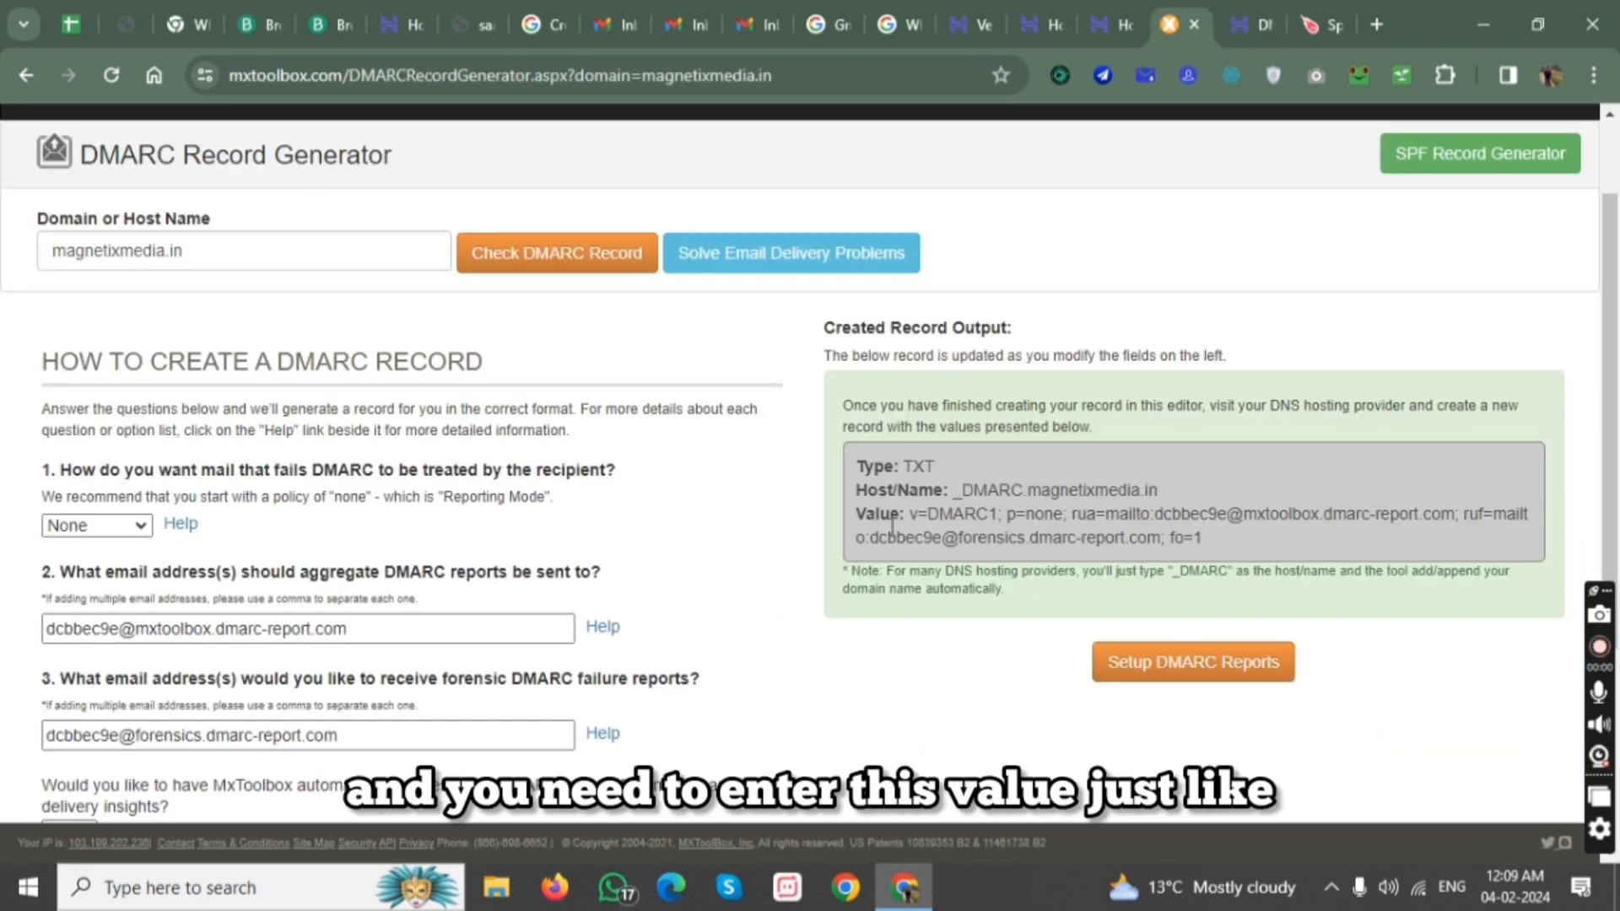
drag(908, 514, 1248, 545)
key(ctrl+c)
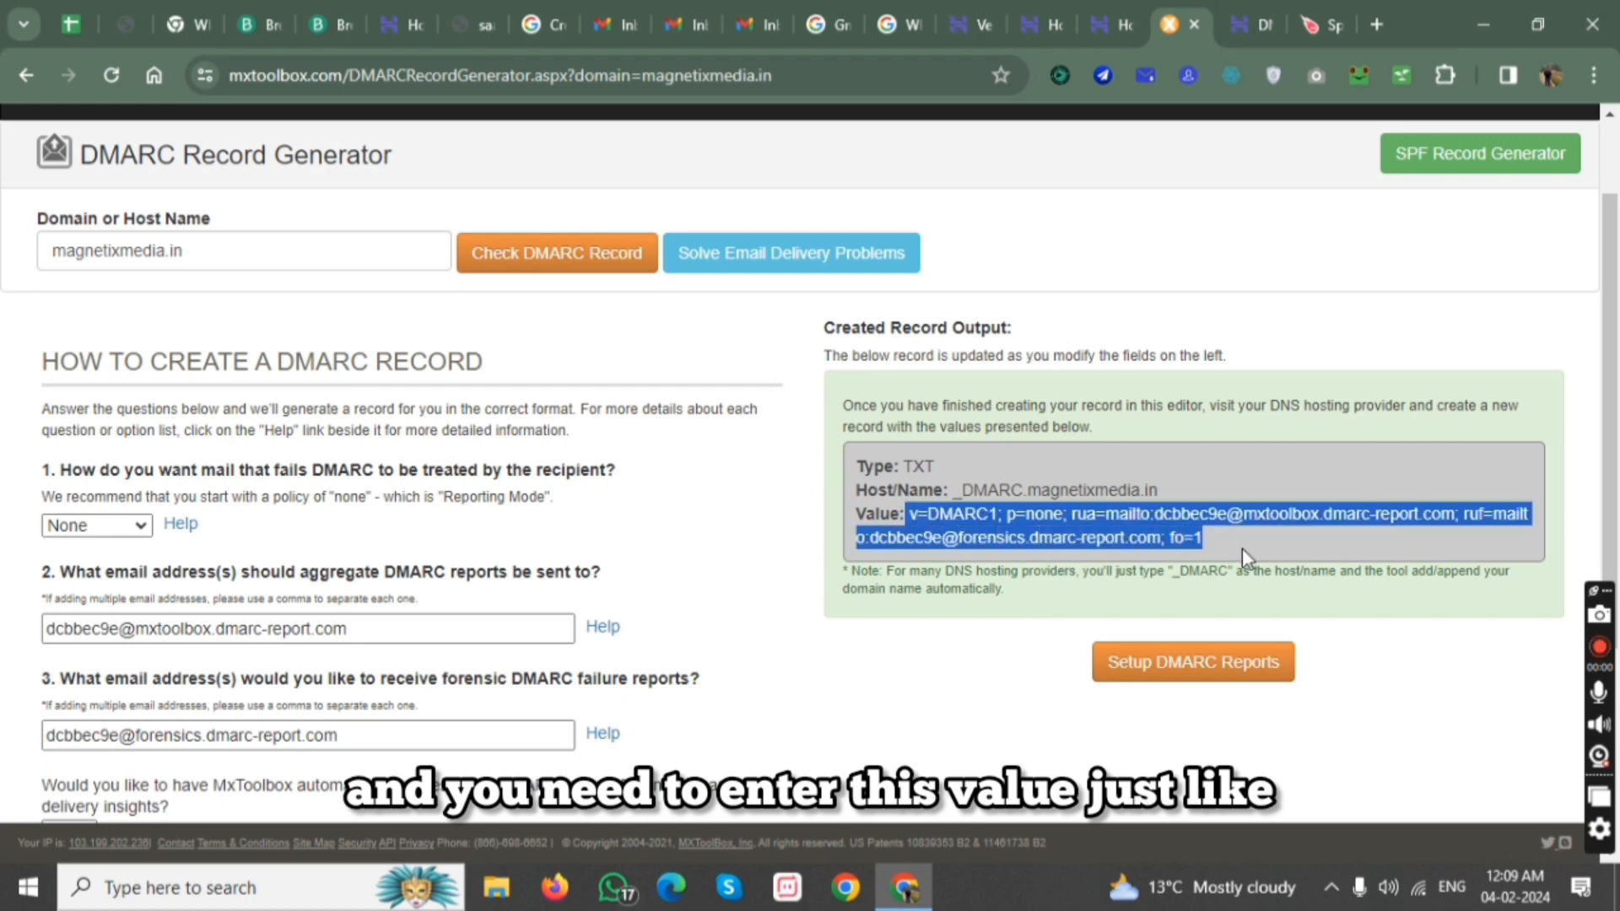
click(1121, 12)
click(958, 5)
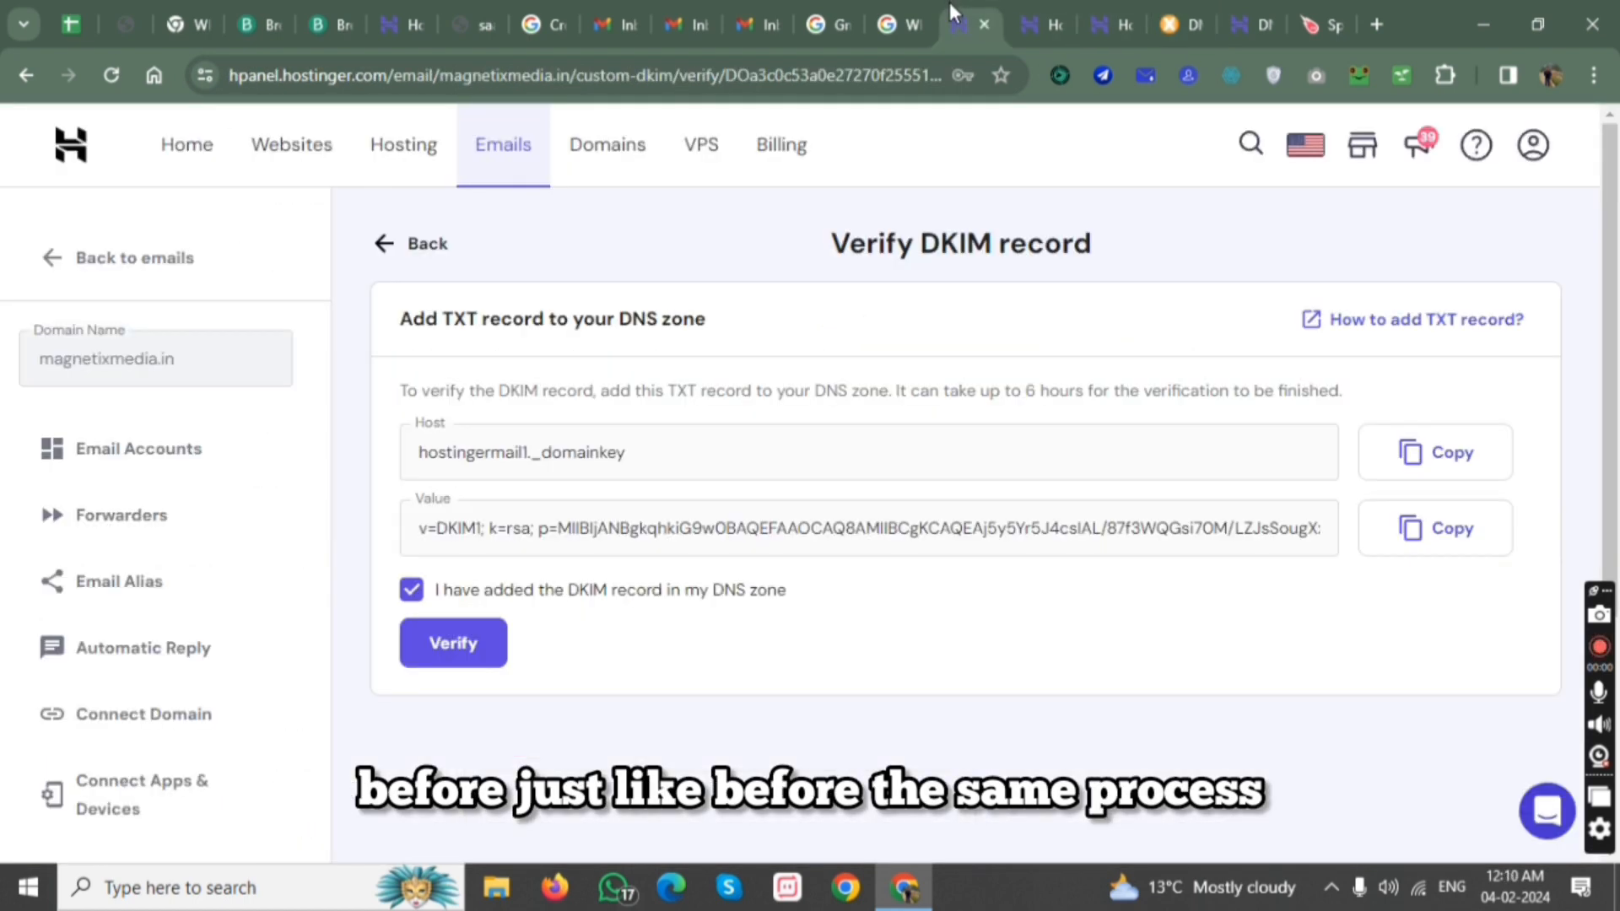
click(1251, 18)
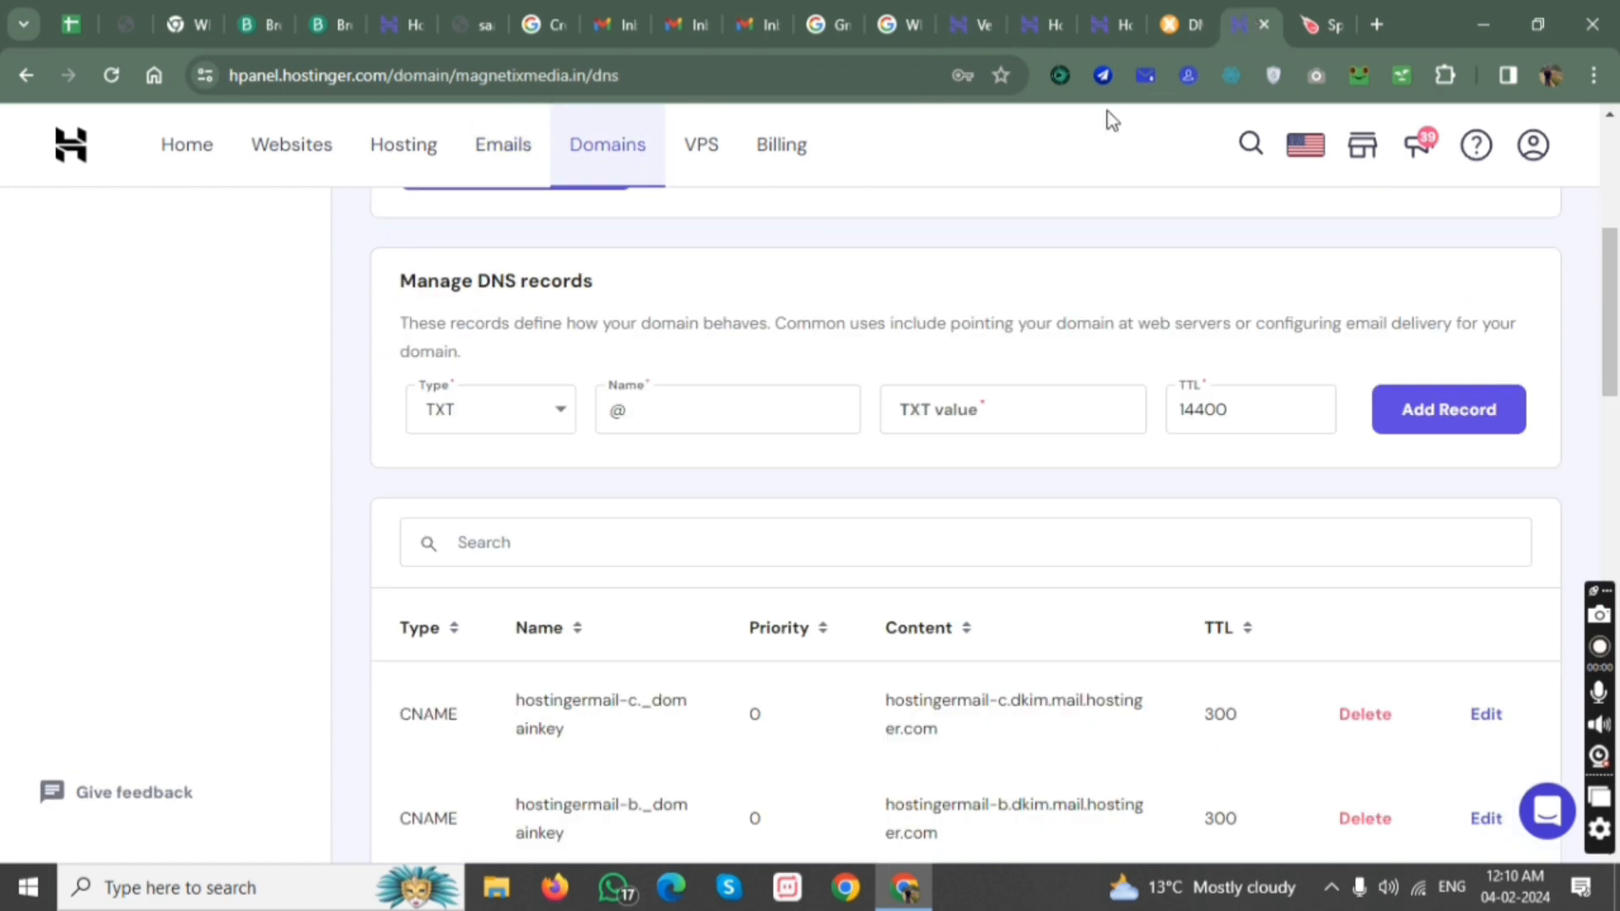
click(743, 411)
click(1046, 422)
key(ctrl+v)
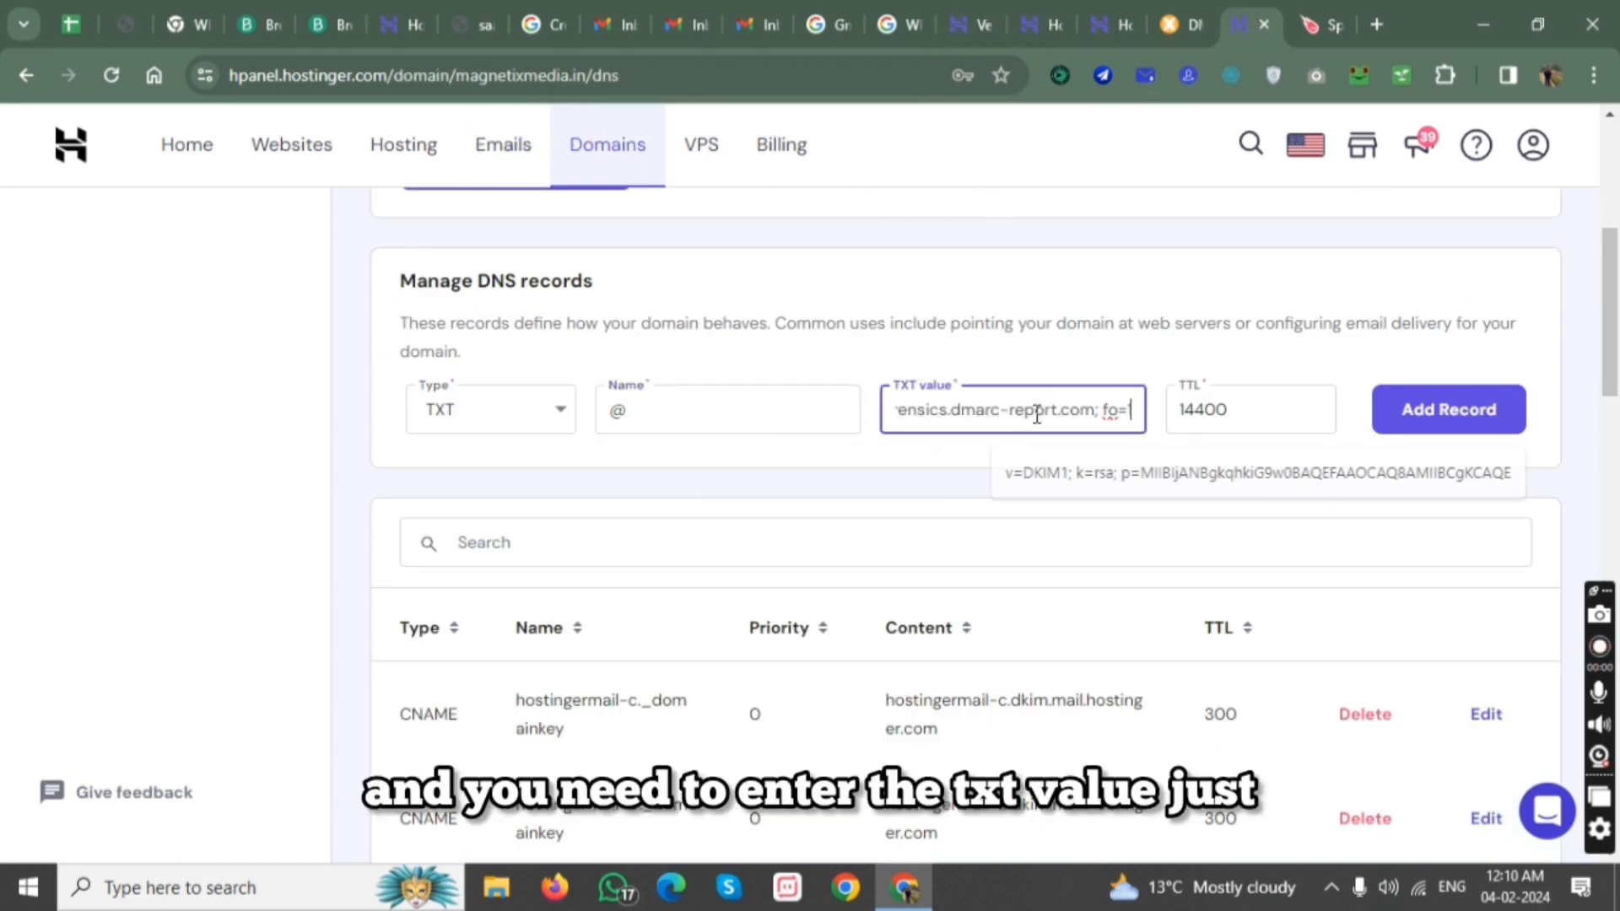
Copy the DMARC host name from MxToolbox and append it to the record name, making it @ _DMARC.magnetixmedia.in.
click(1181, 24)
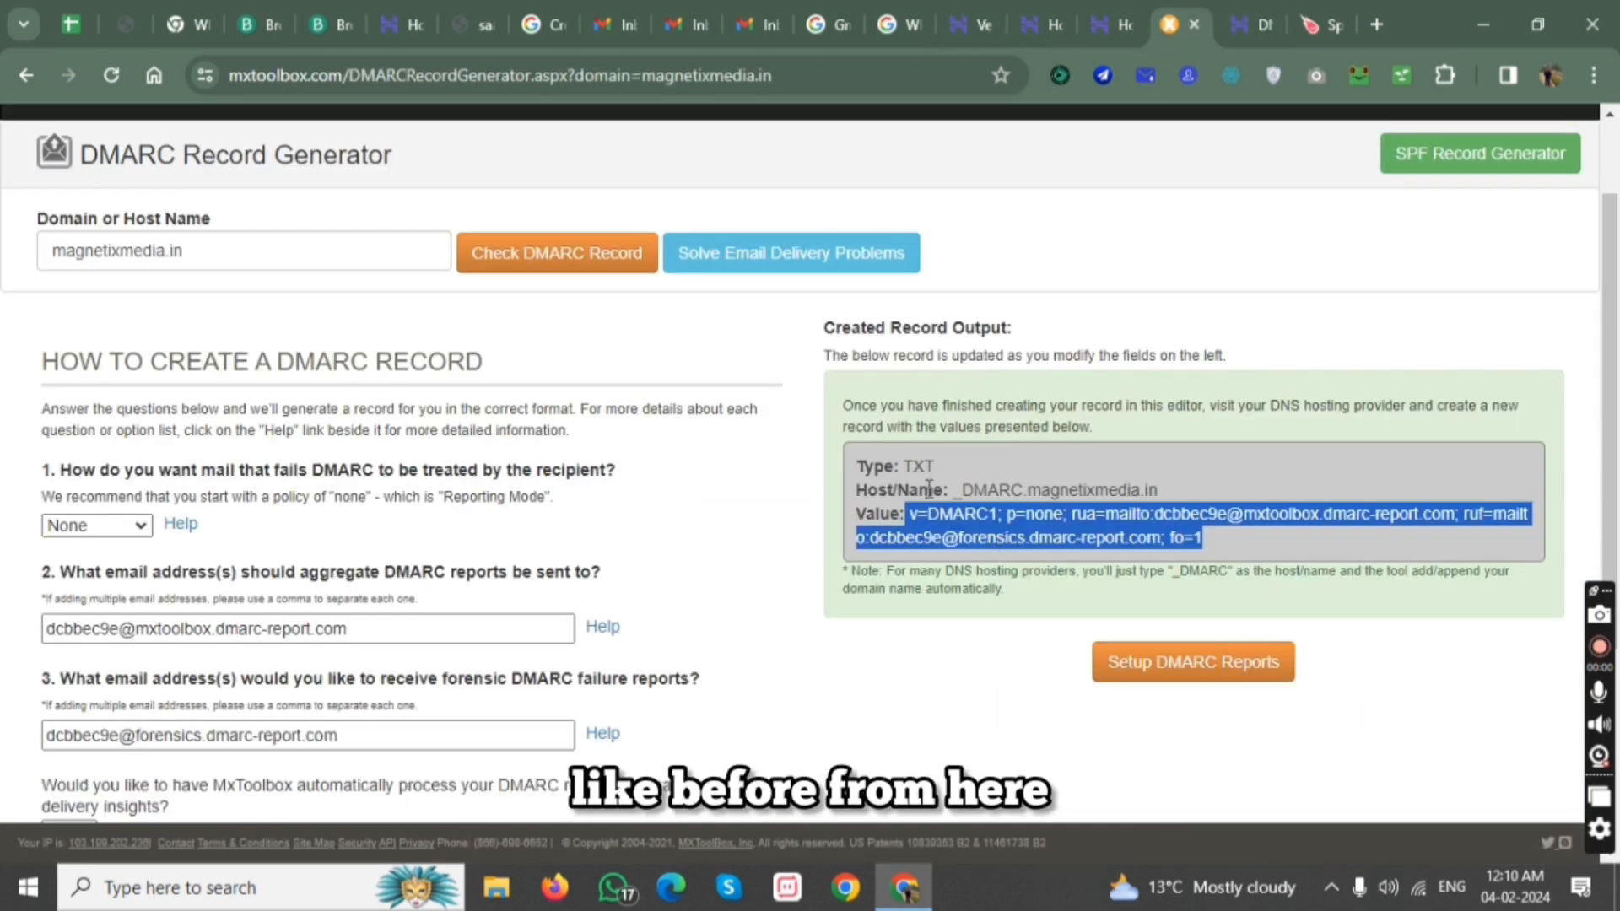
drag(948, 491, 1161, 490)
key(ctrl+c)
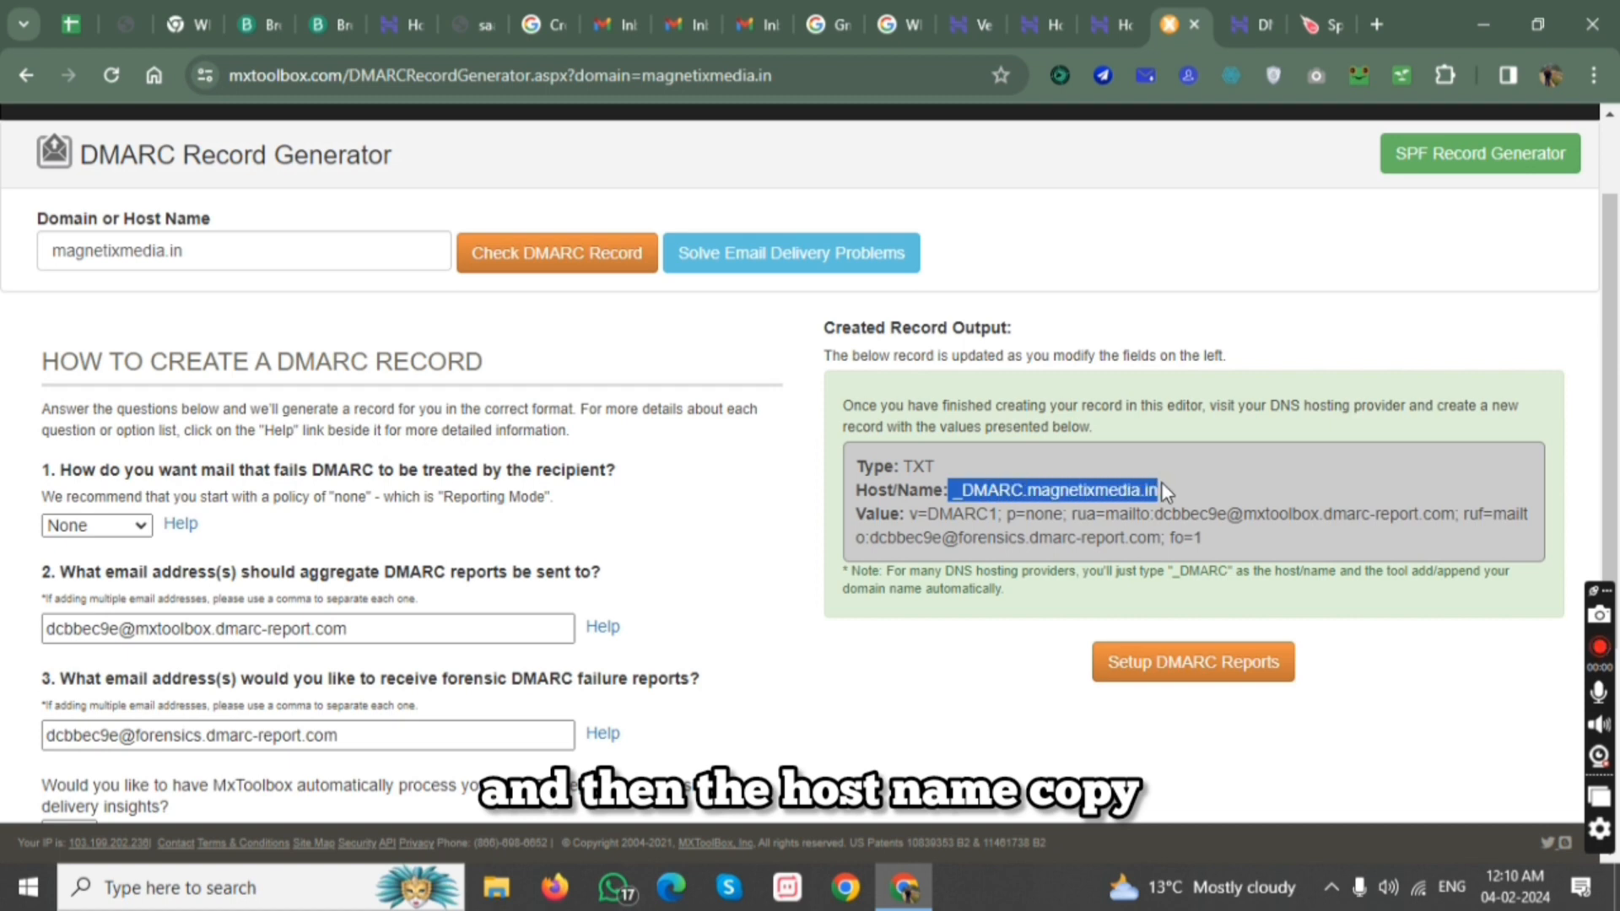
click(1254, 25)
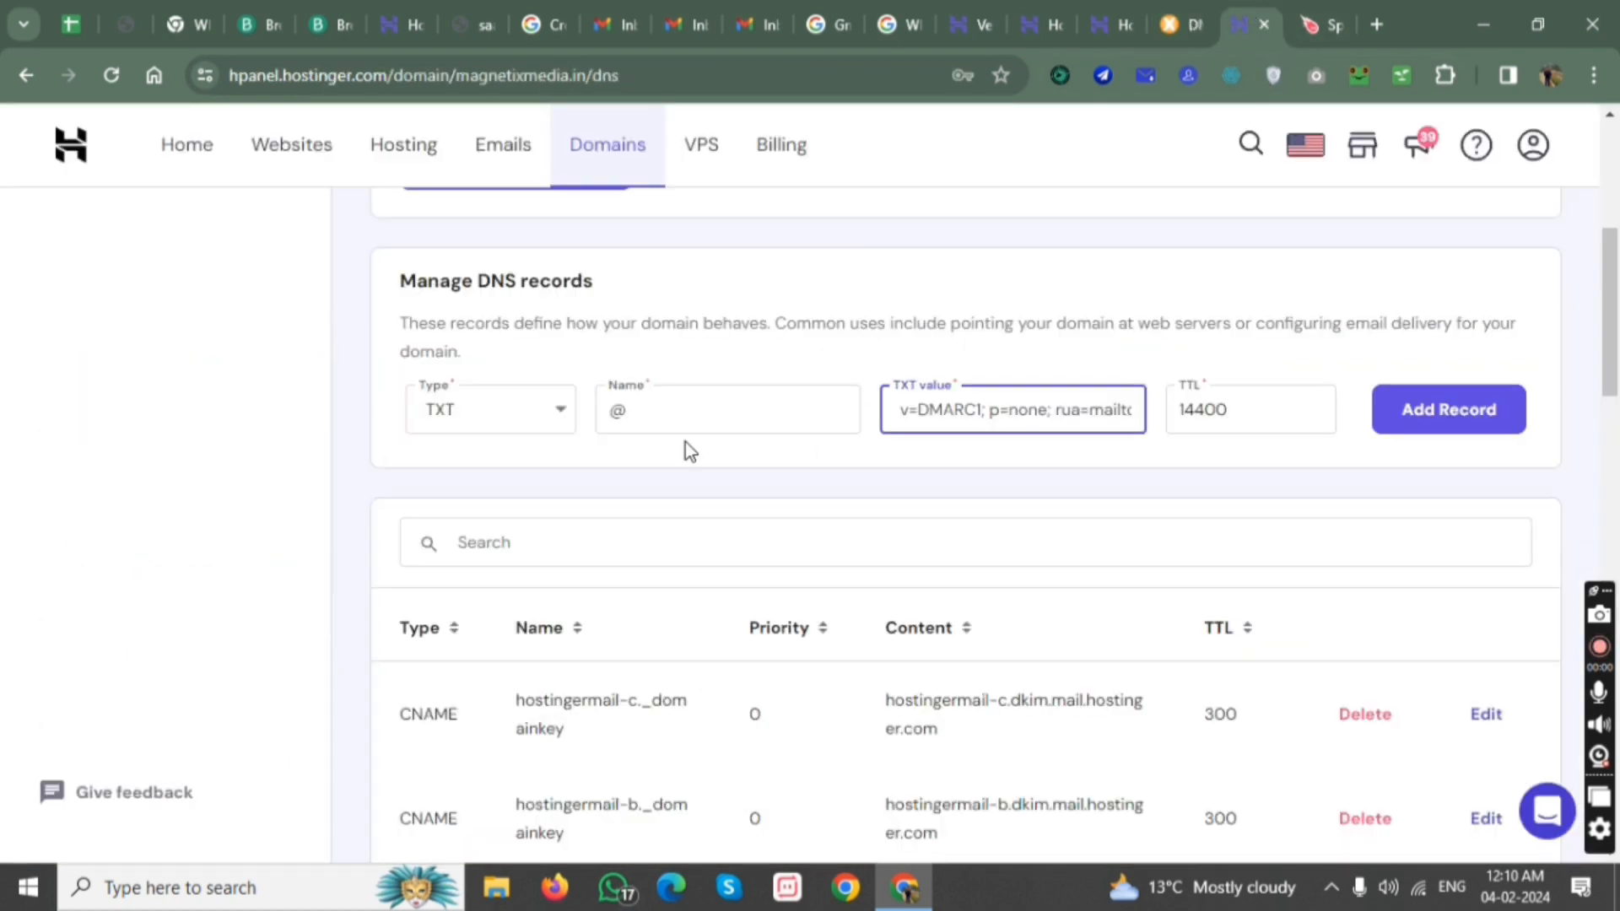
click(683, 412)
key(ctrl+v)
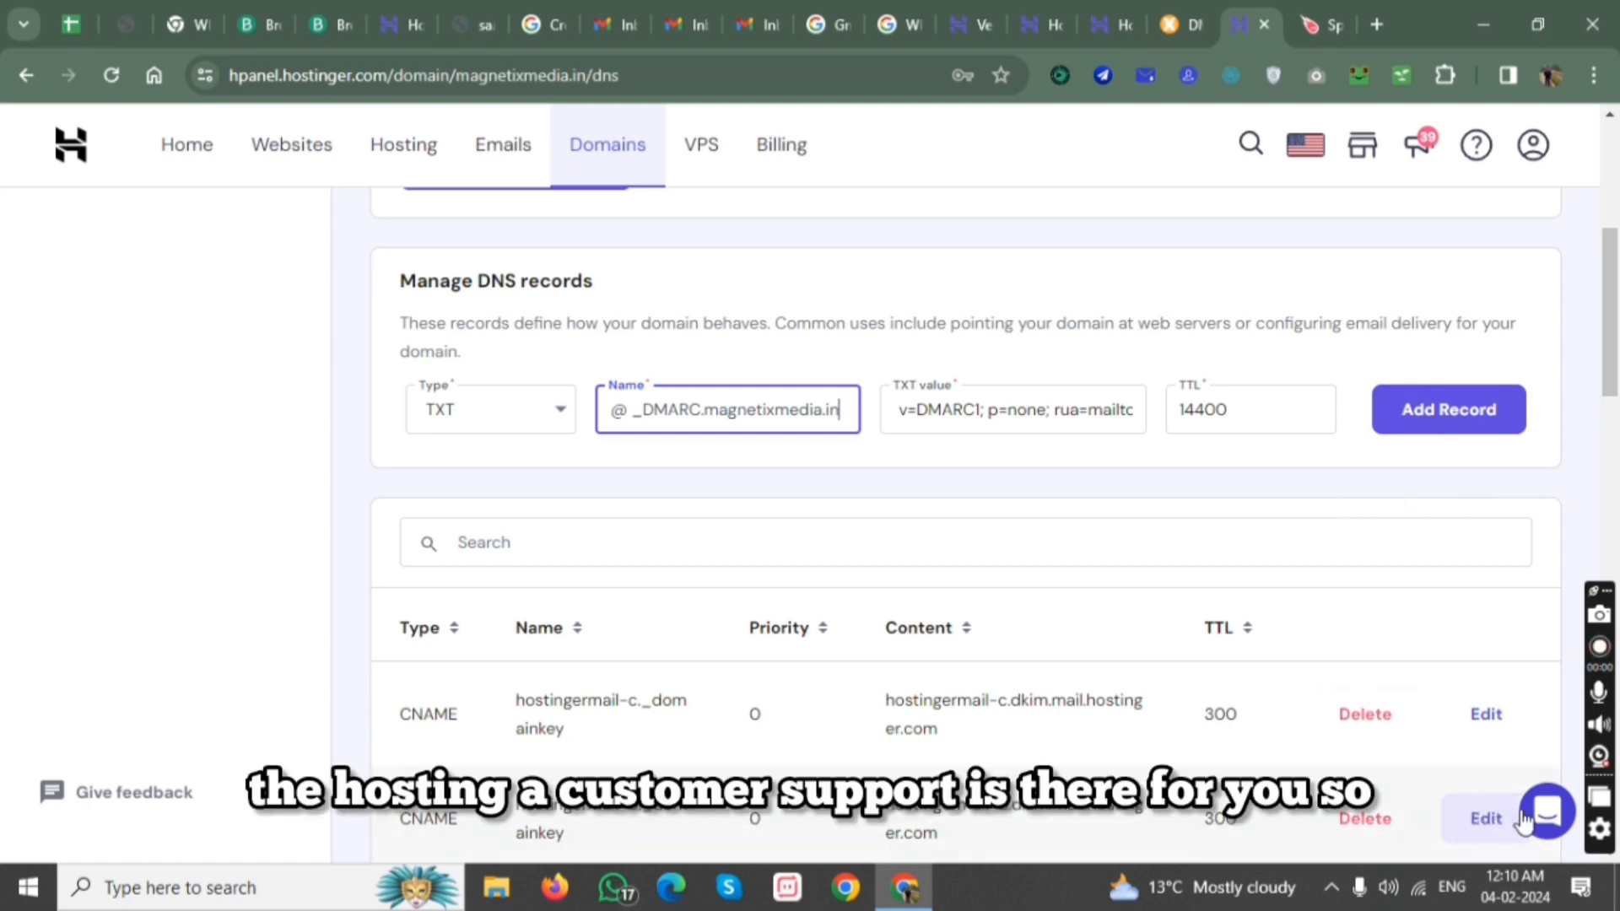
scroll(977, 619, up, 3)
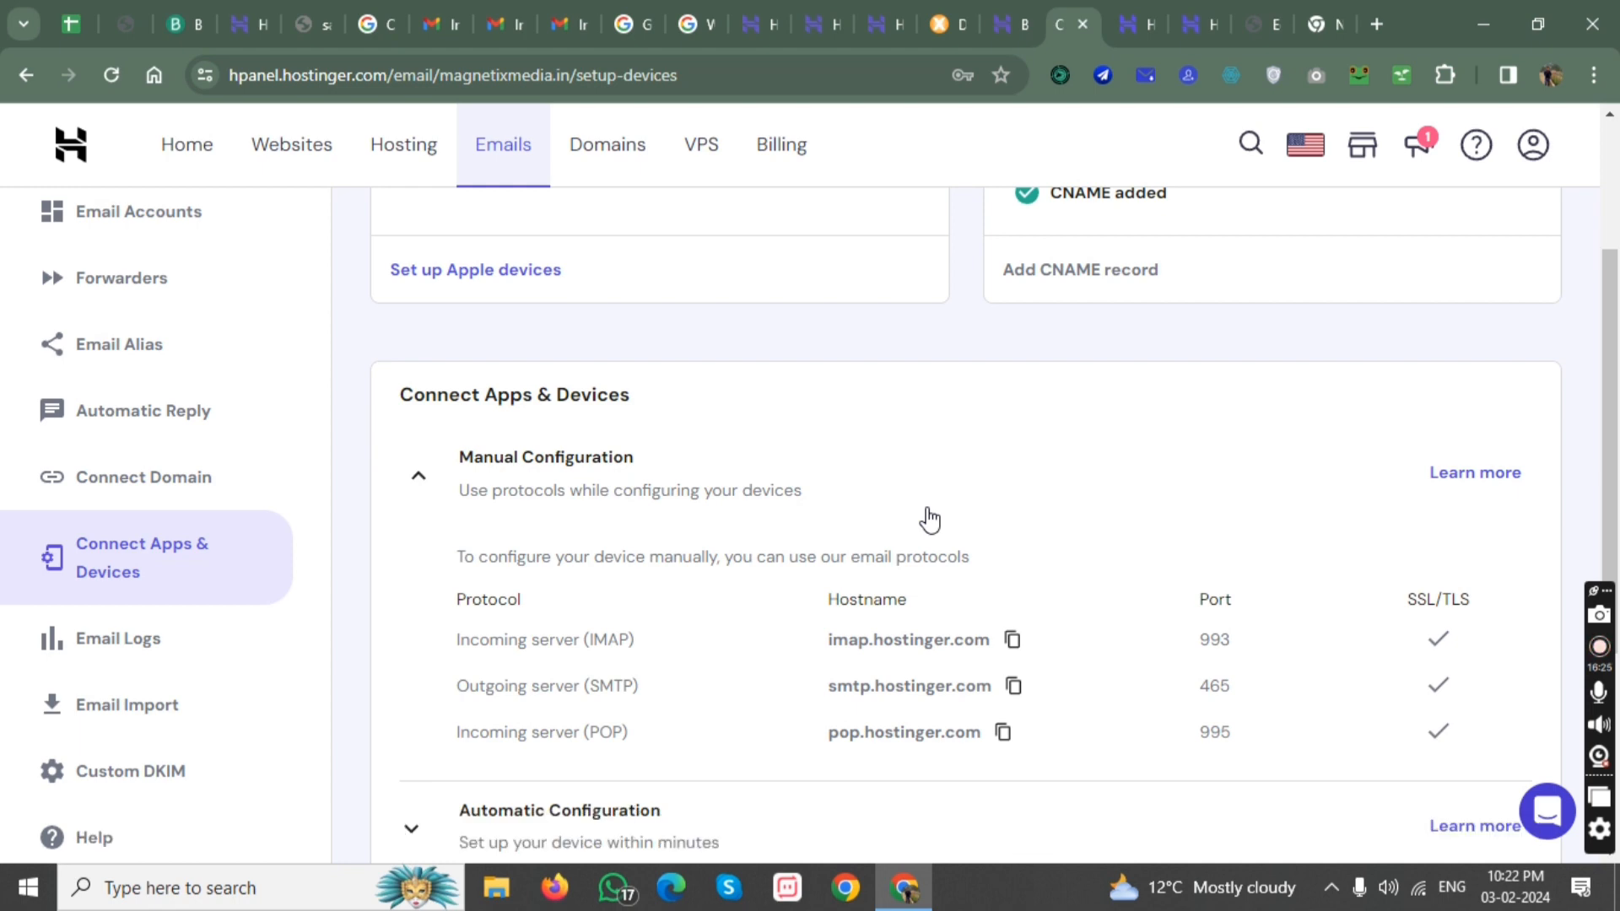
Enter imap.hostinger.com as the outgoing server's hostname in the phone mail app's Add Other Account form.
scroll(929, 520, down, 2)
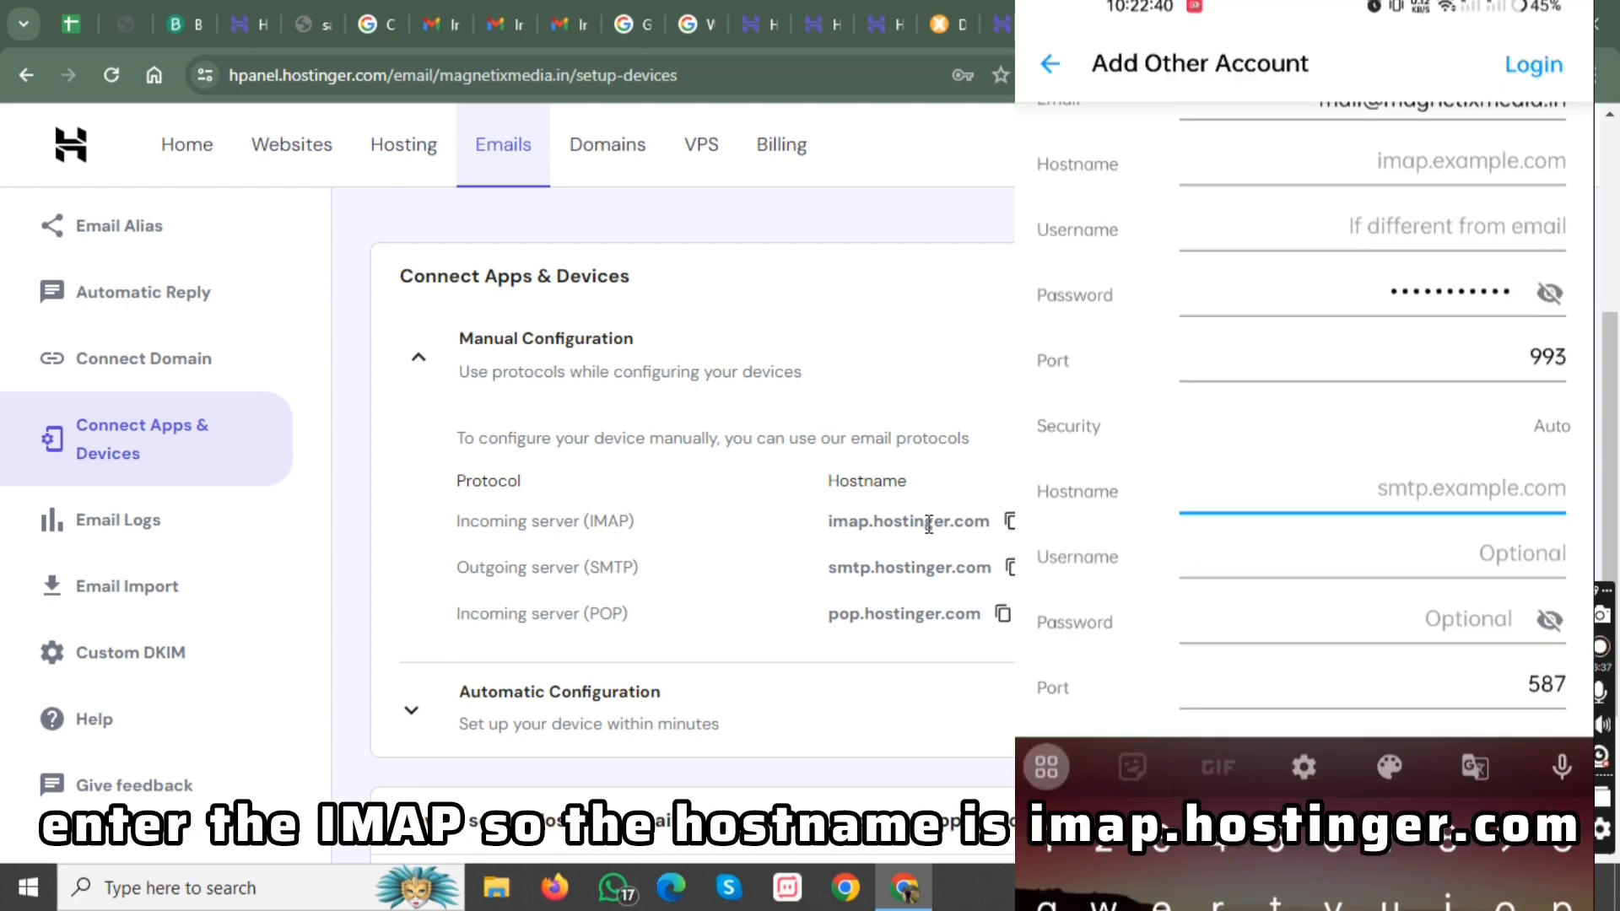
text(ima)
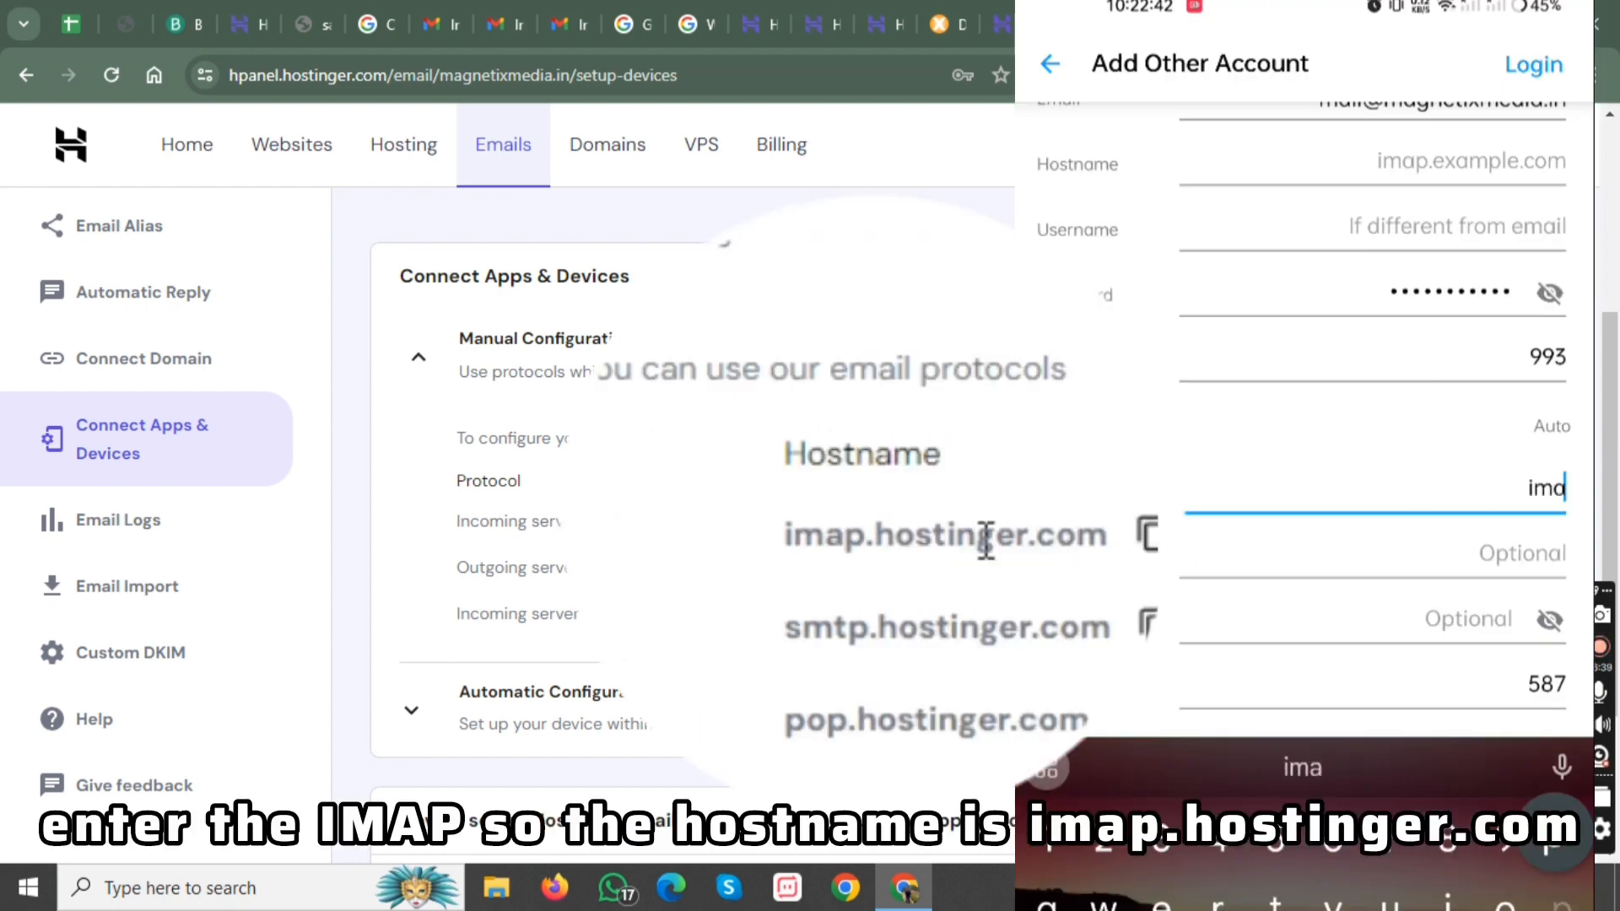
text(p.h)
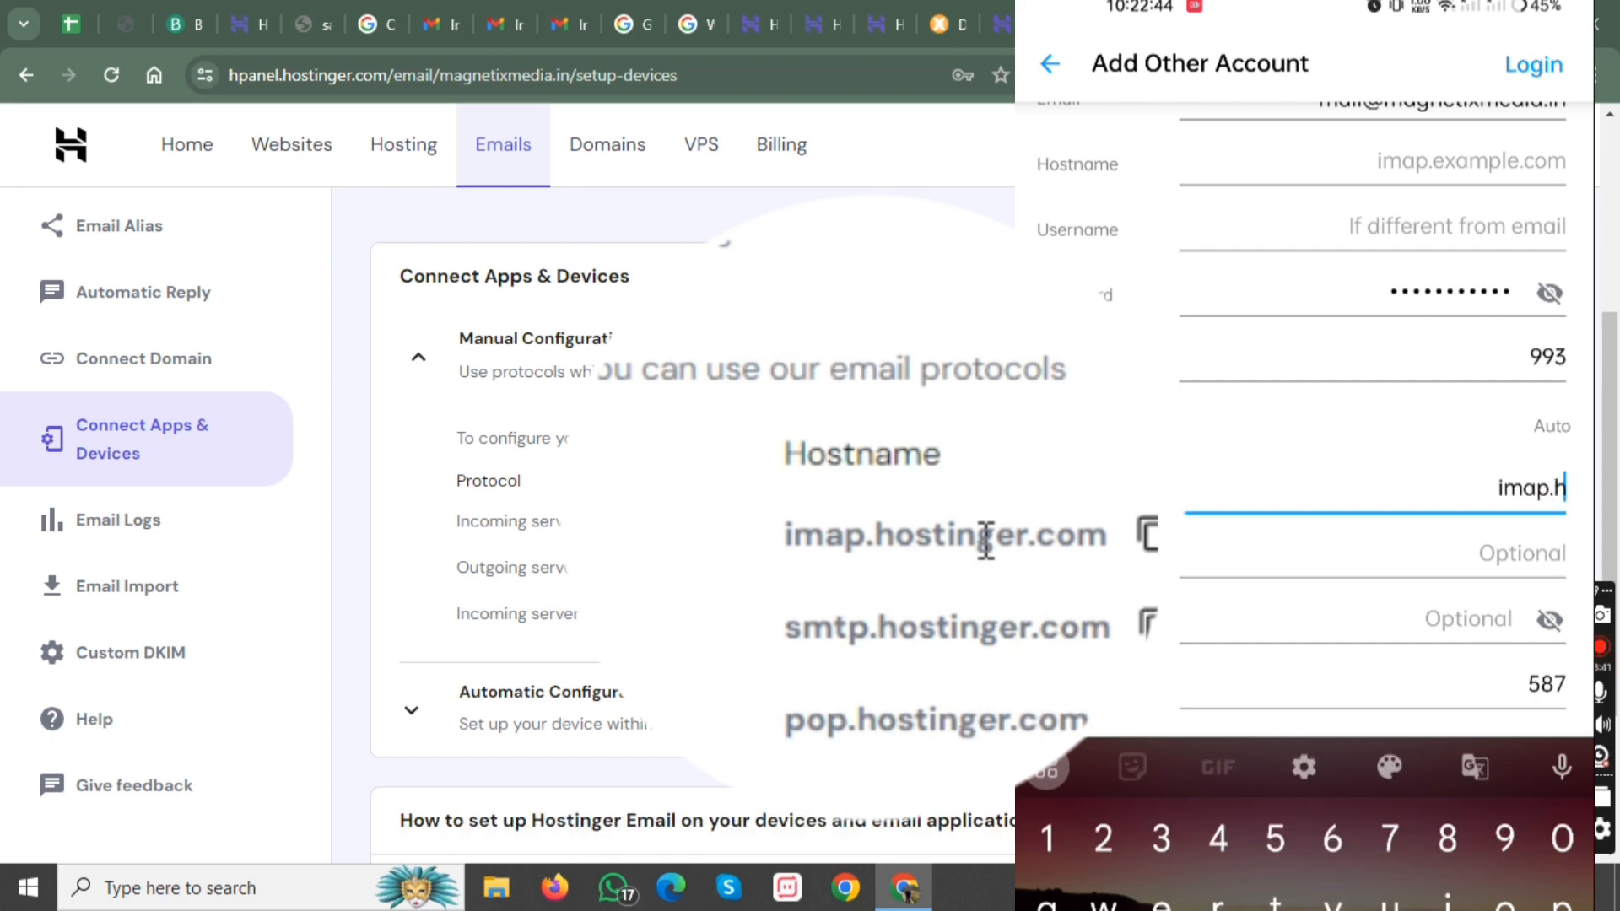
text(ostinger.)
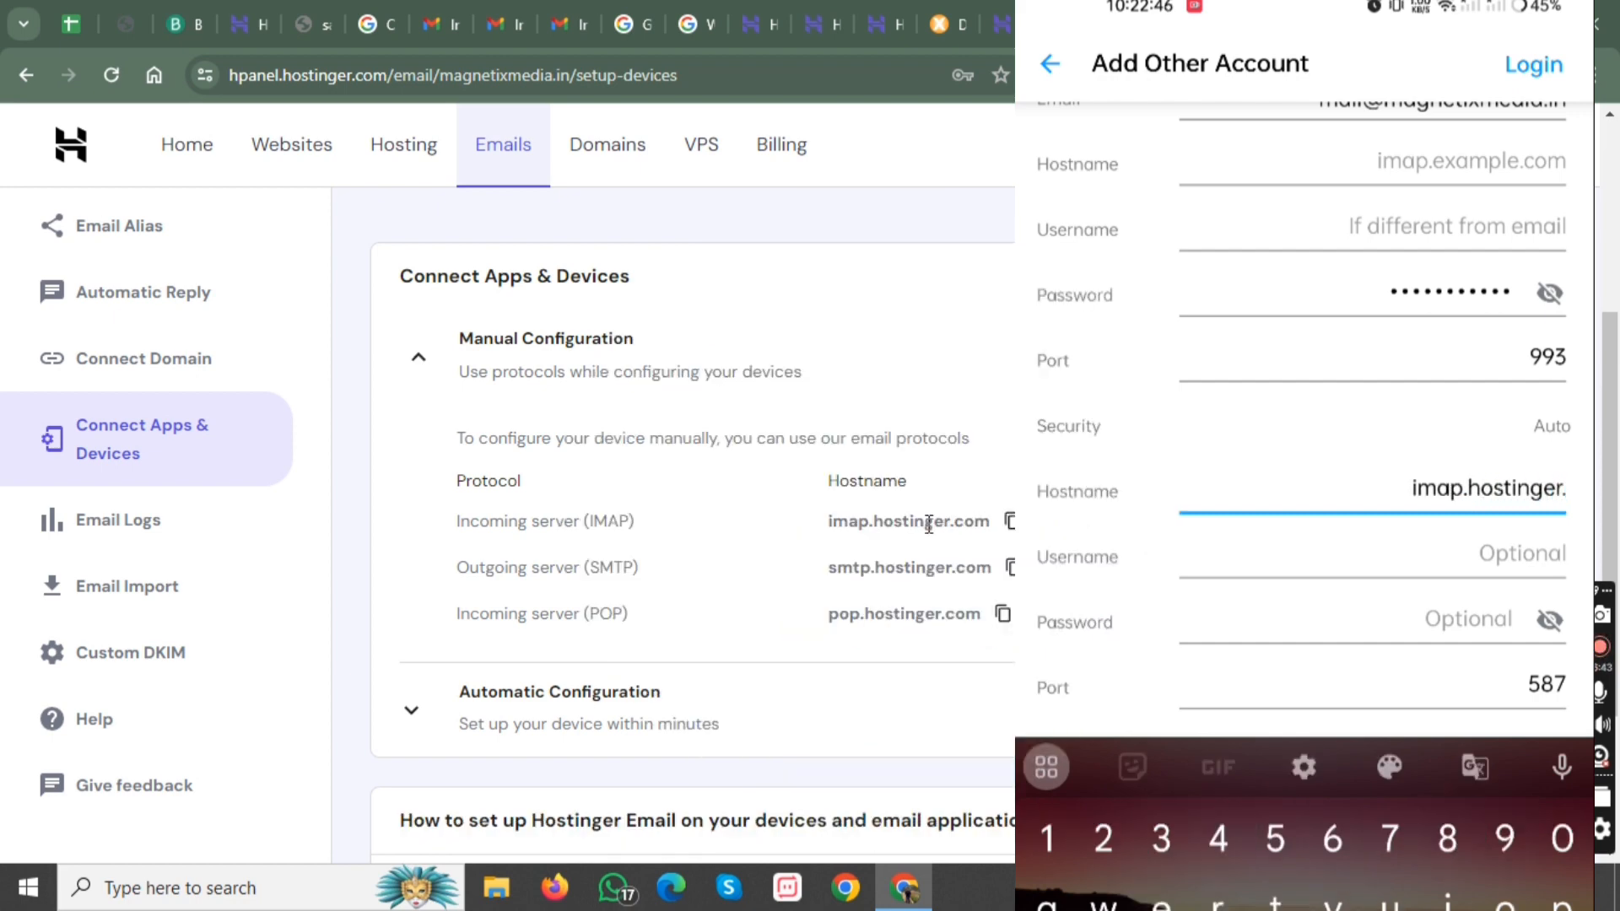
text(vom)
key(BackSpace)
key(BackSpace)
key(BackSpace)
text(co)
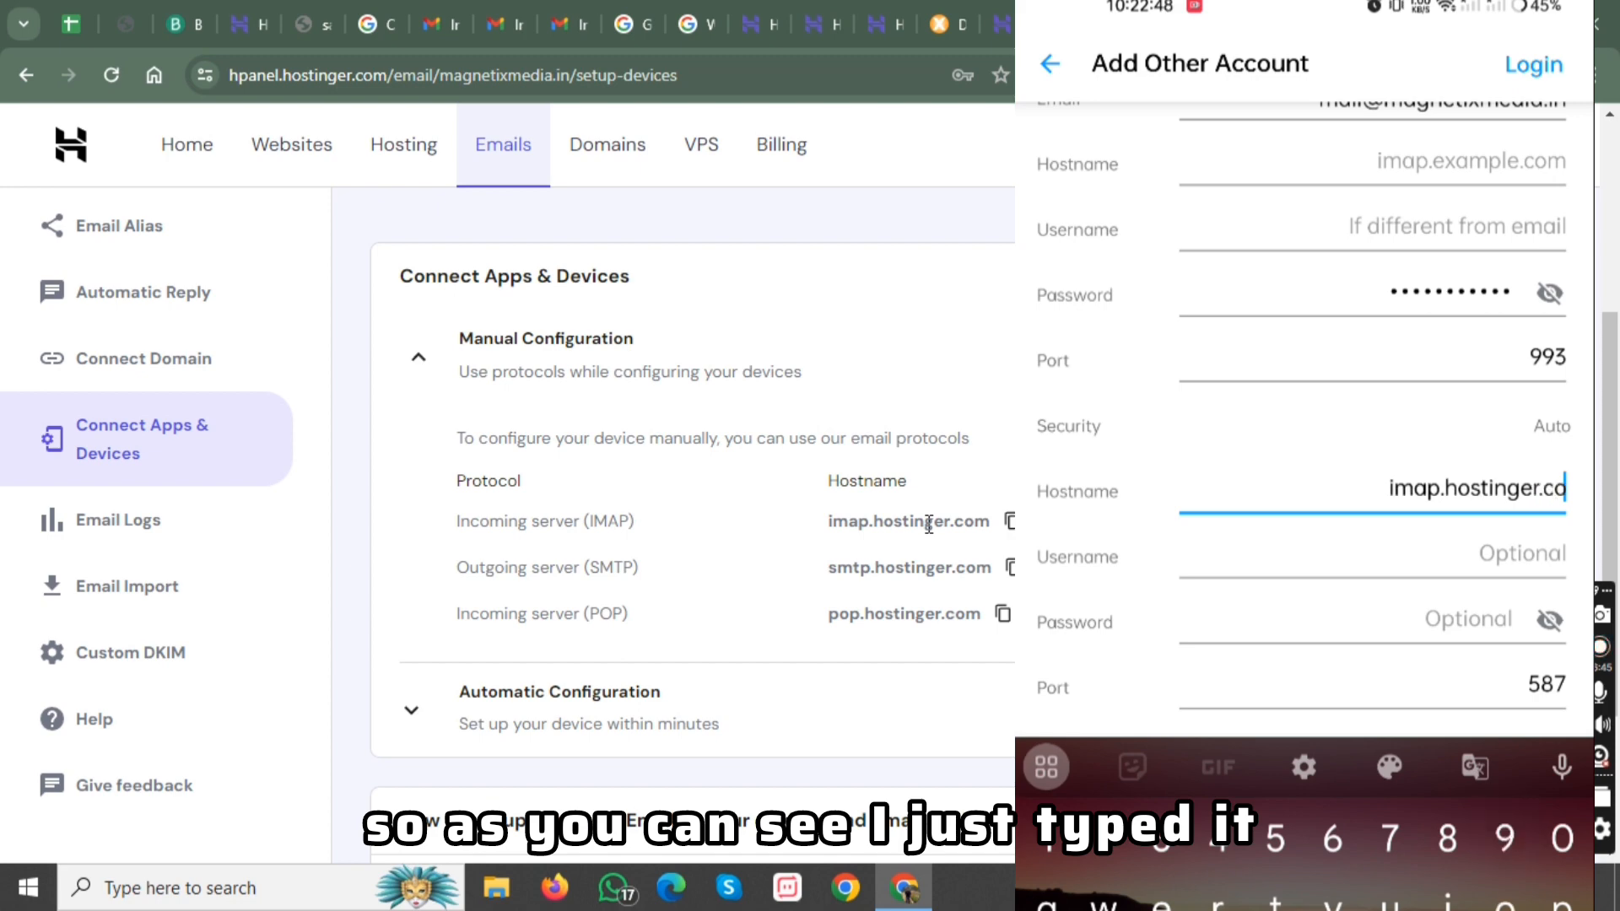
text(m)
Leave the outgoing server's optional password empty and set its port to 993.
click(1468, 560)
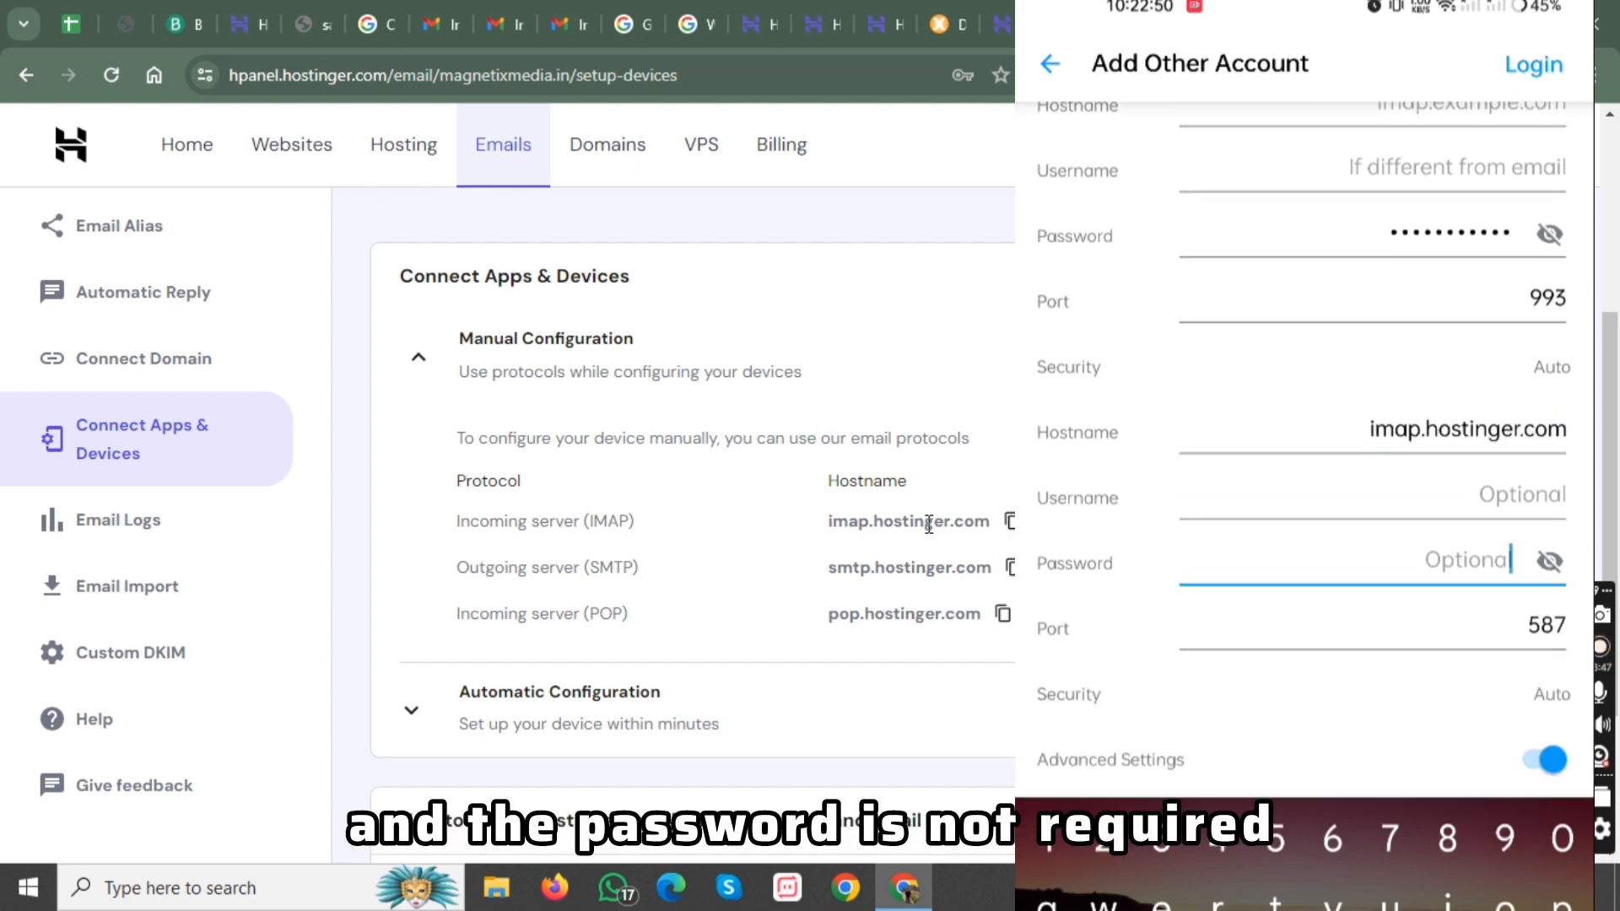
scroll(1303, 439, down, 1)
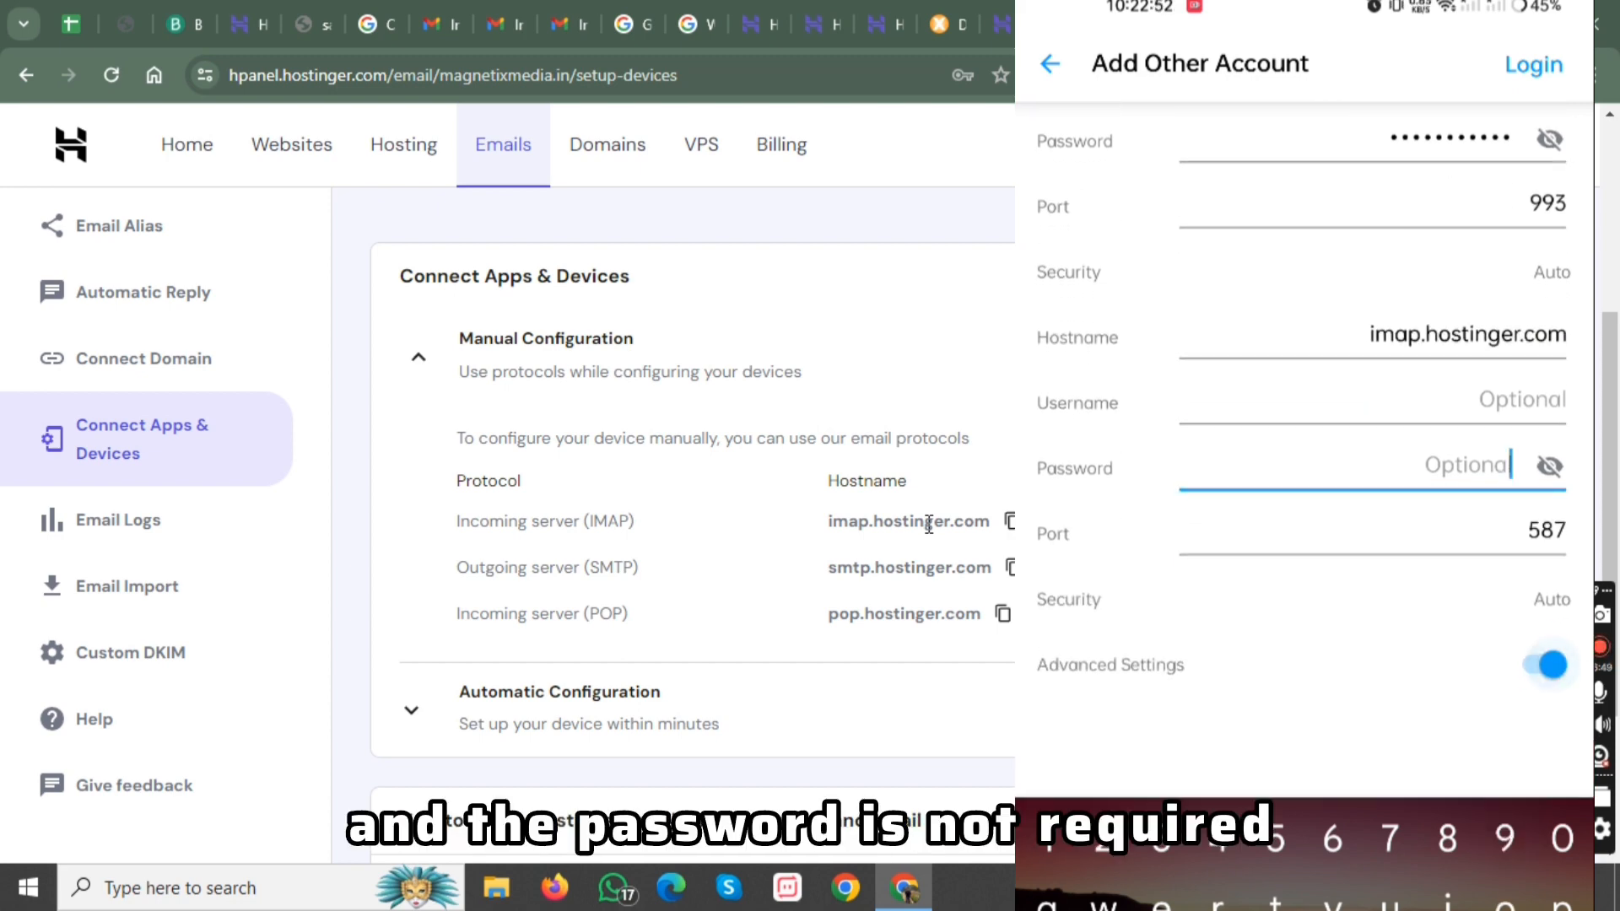
click(1548, 531)
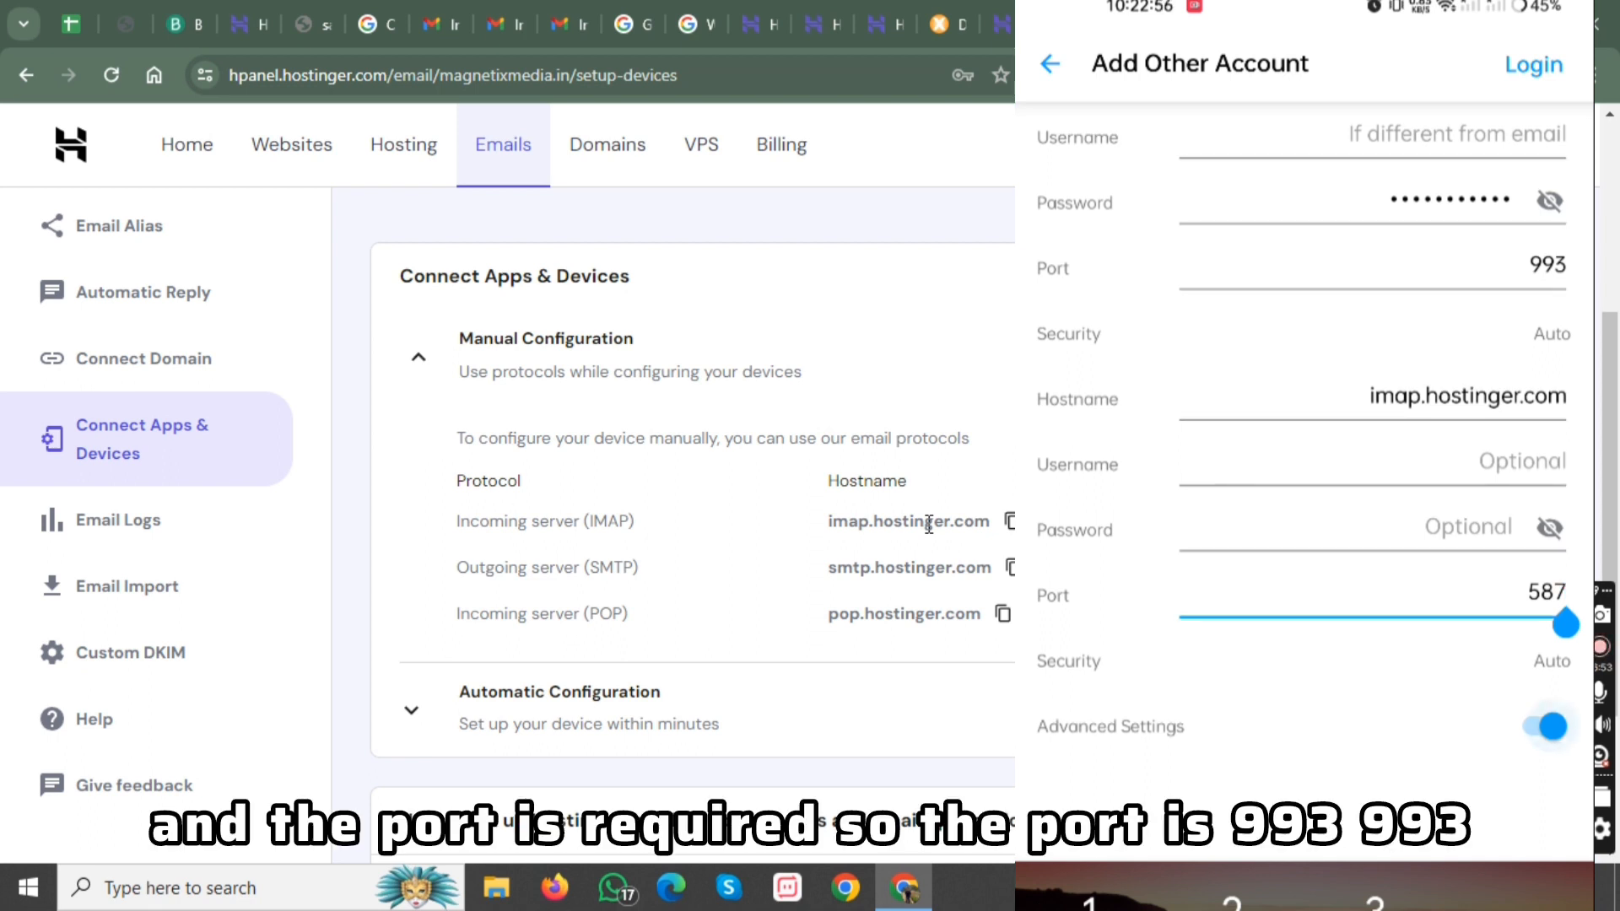
key(BackSpace)
key(BackSpace)
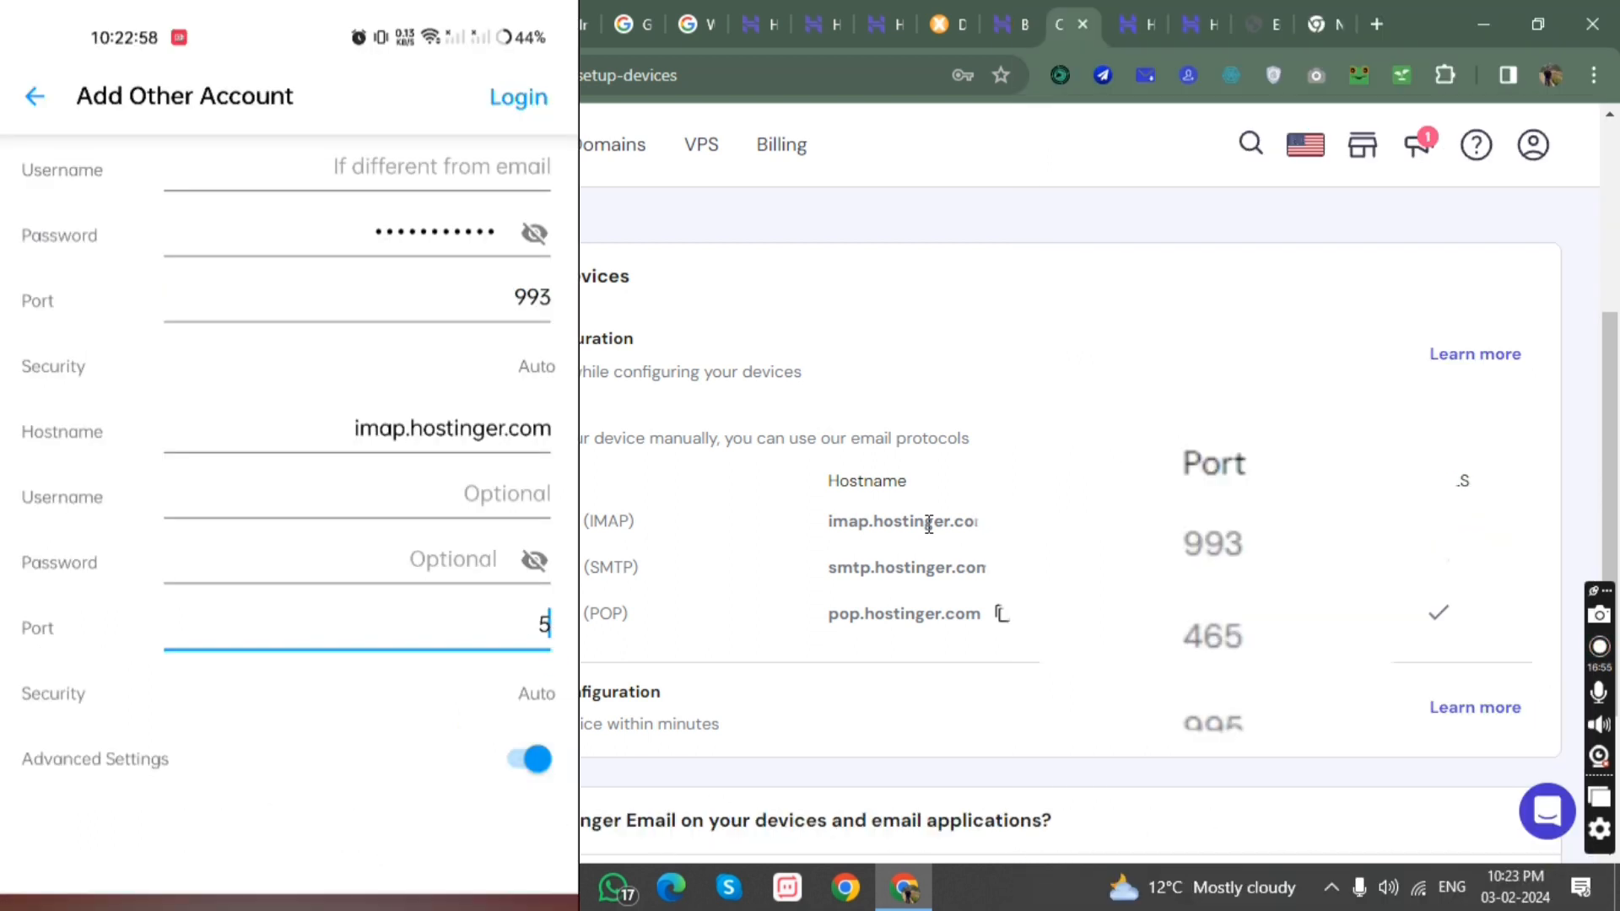
text(993)
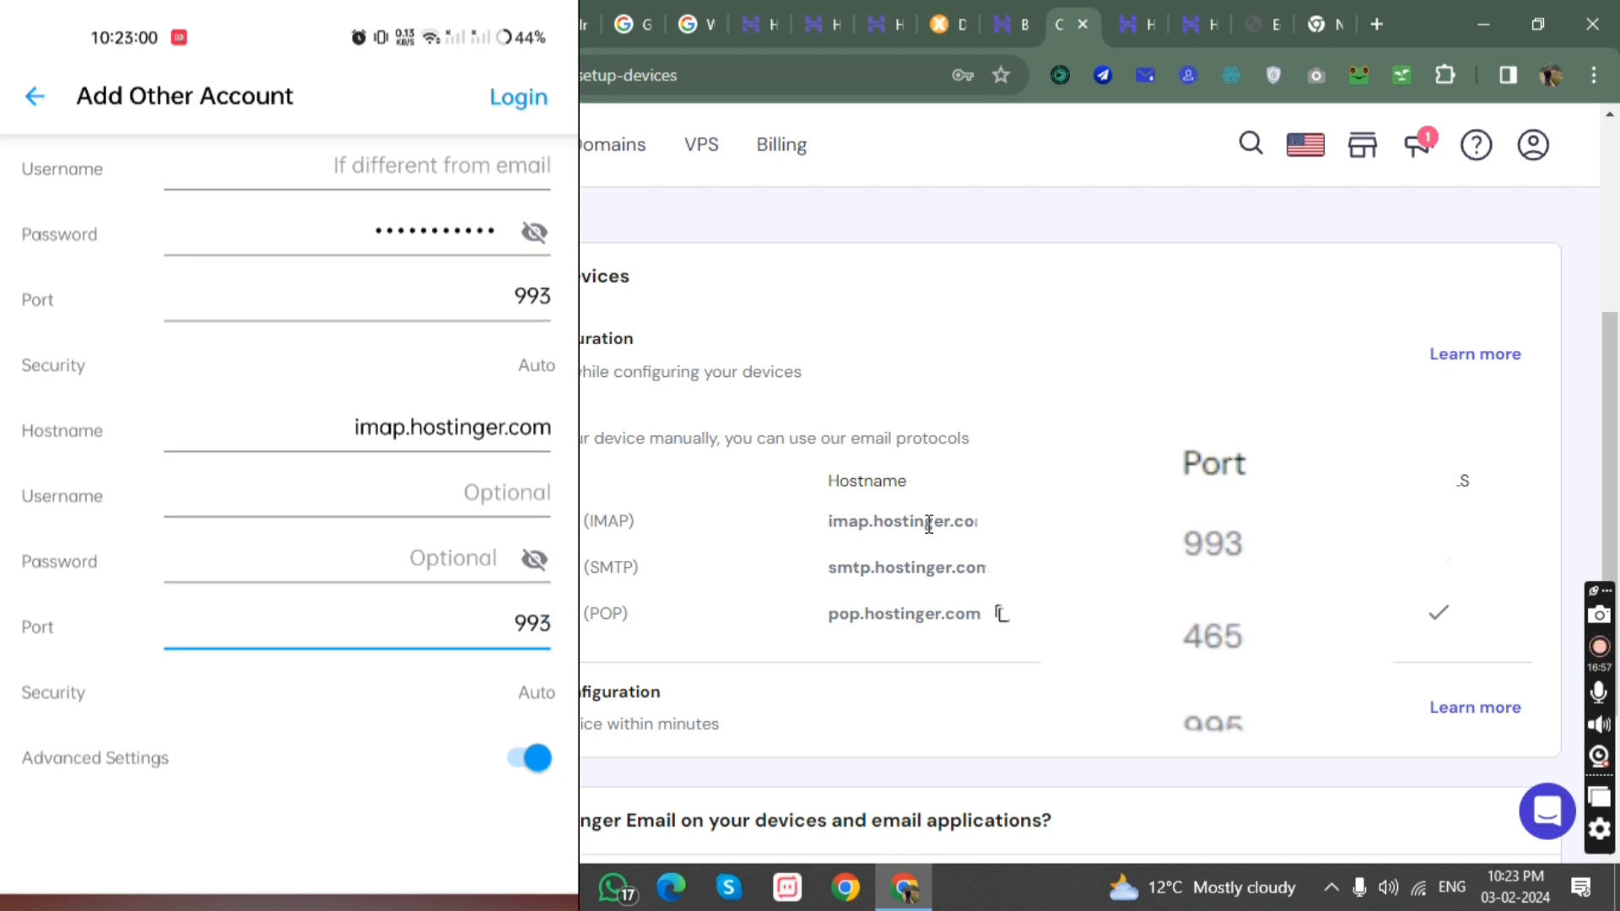
Cut imap.hostinger.com from the outgoing server's hostname and paste it as the incoming server's hostname.
scroll(289, 515, up, 1)
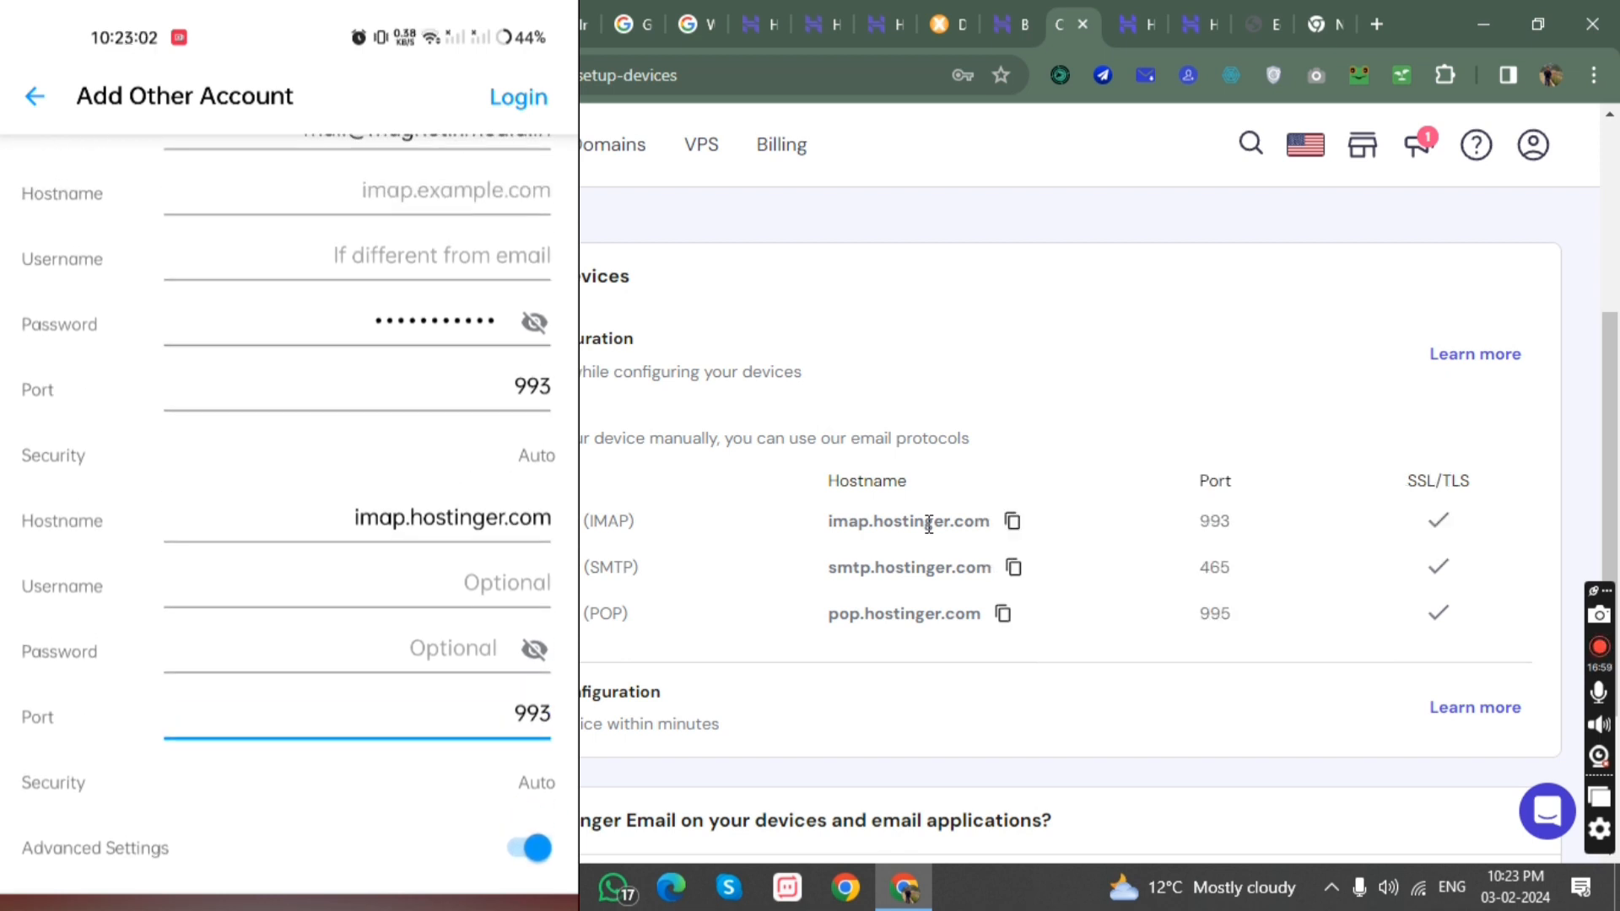
scroll(290, 515, up, 1)
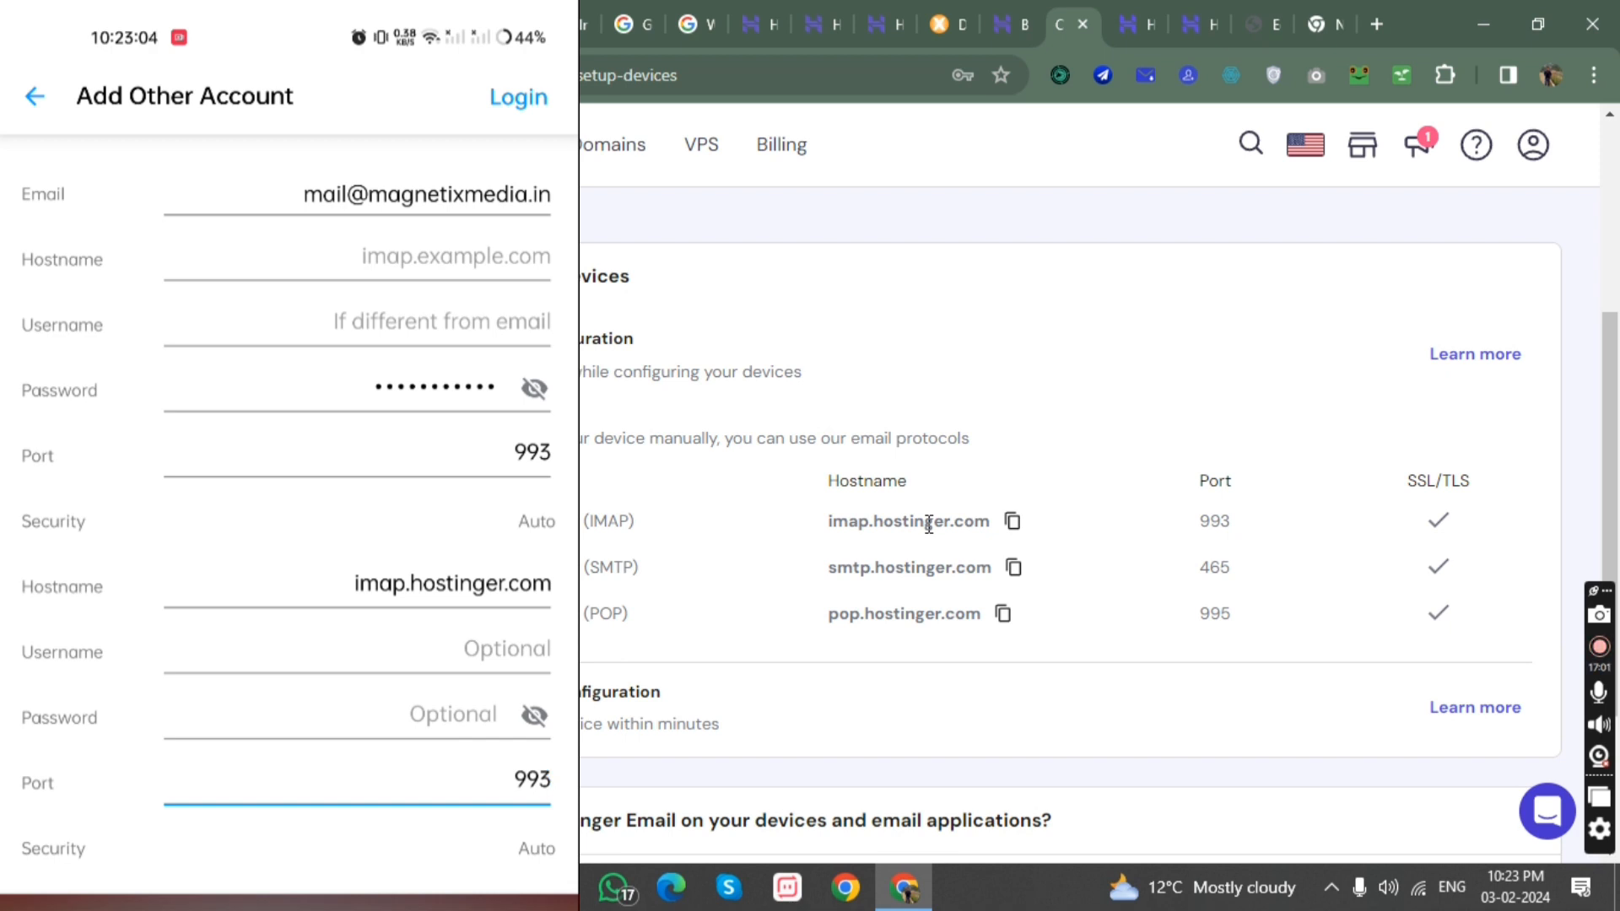
double_click(452, 584)
key(ctrl+c)
key(BackSpace)
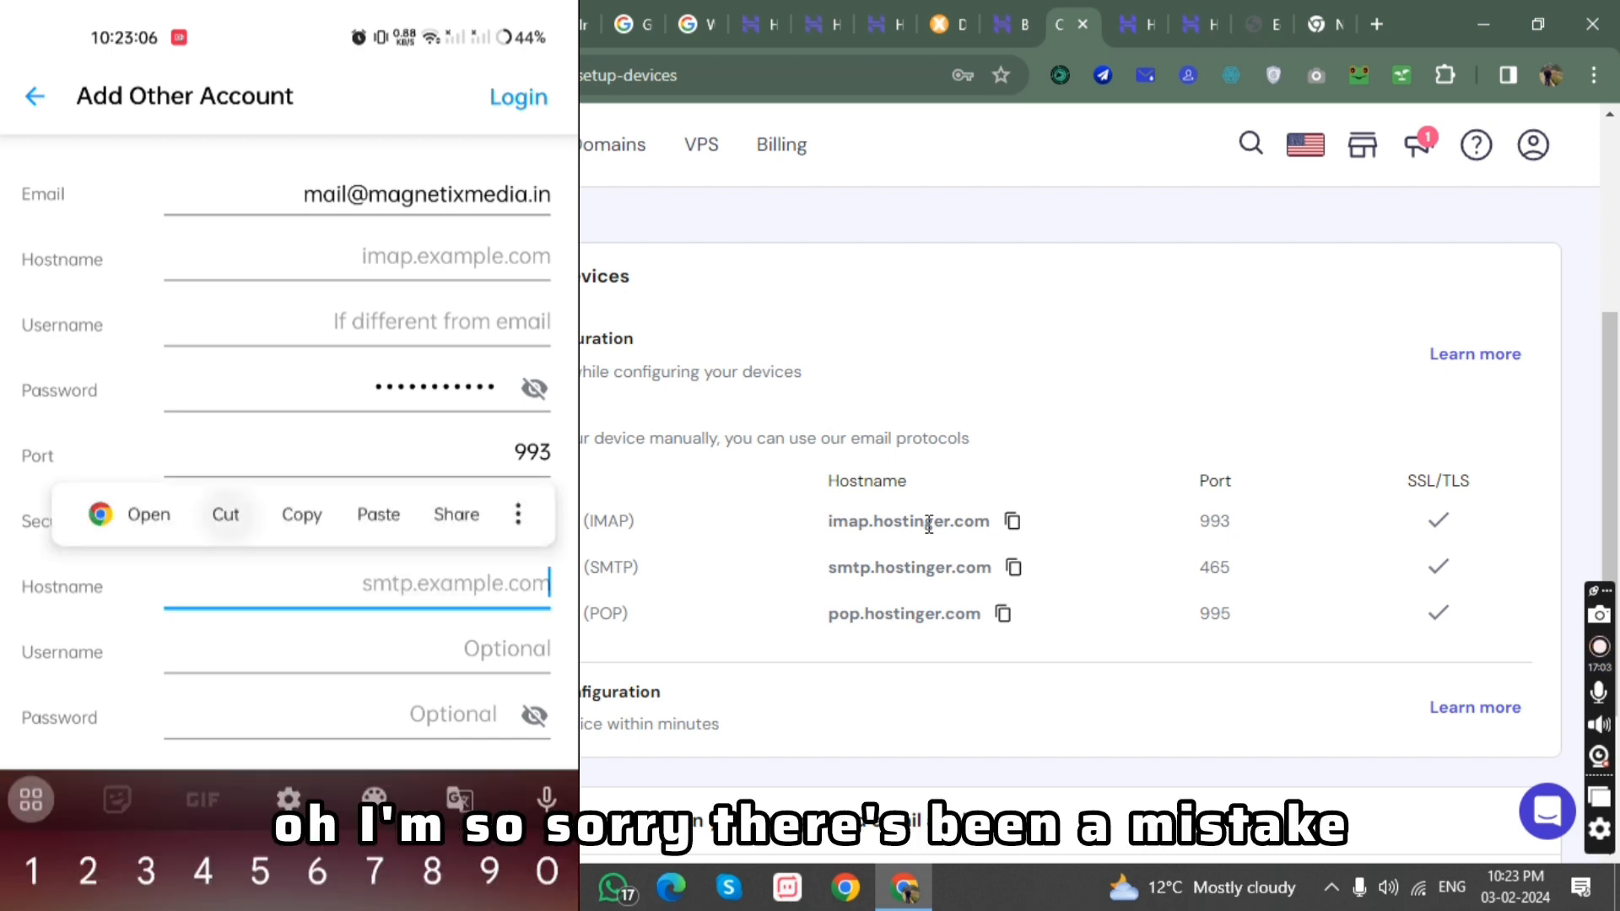
scroll(289, 455, up, 1)
click(456, 313)
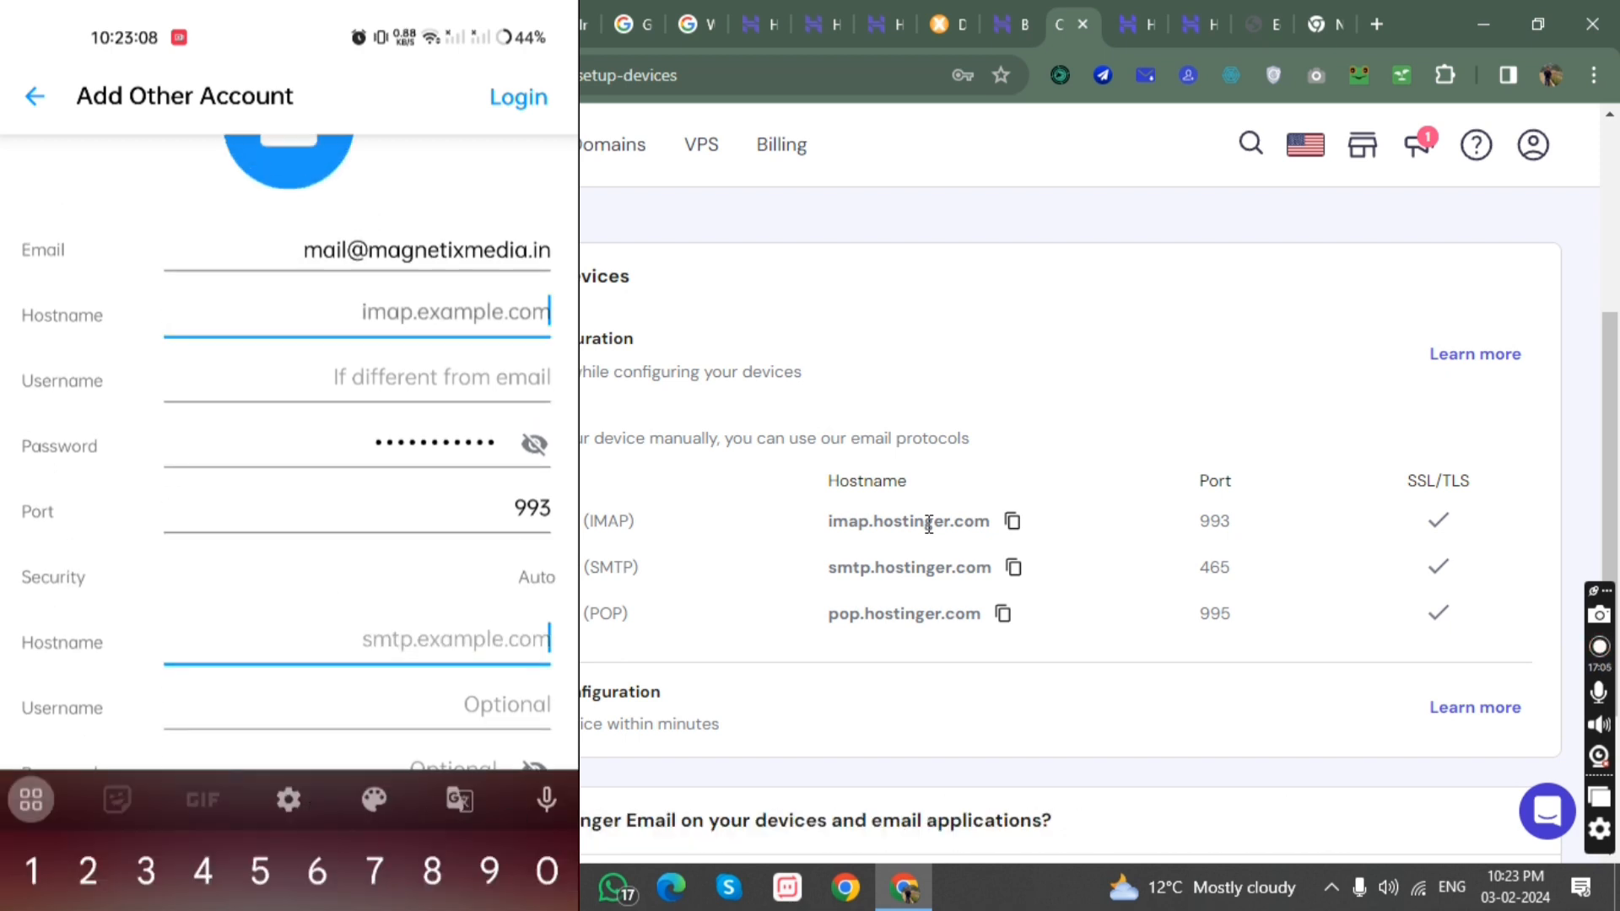
click(502, 243)
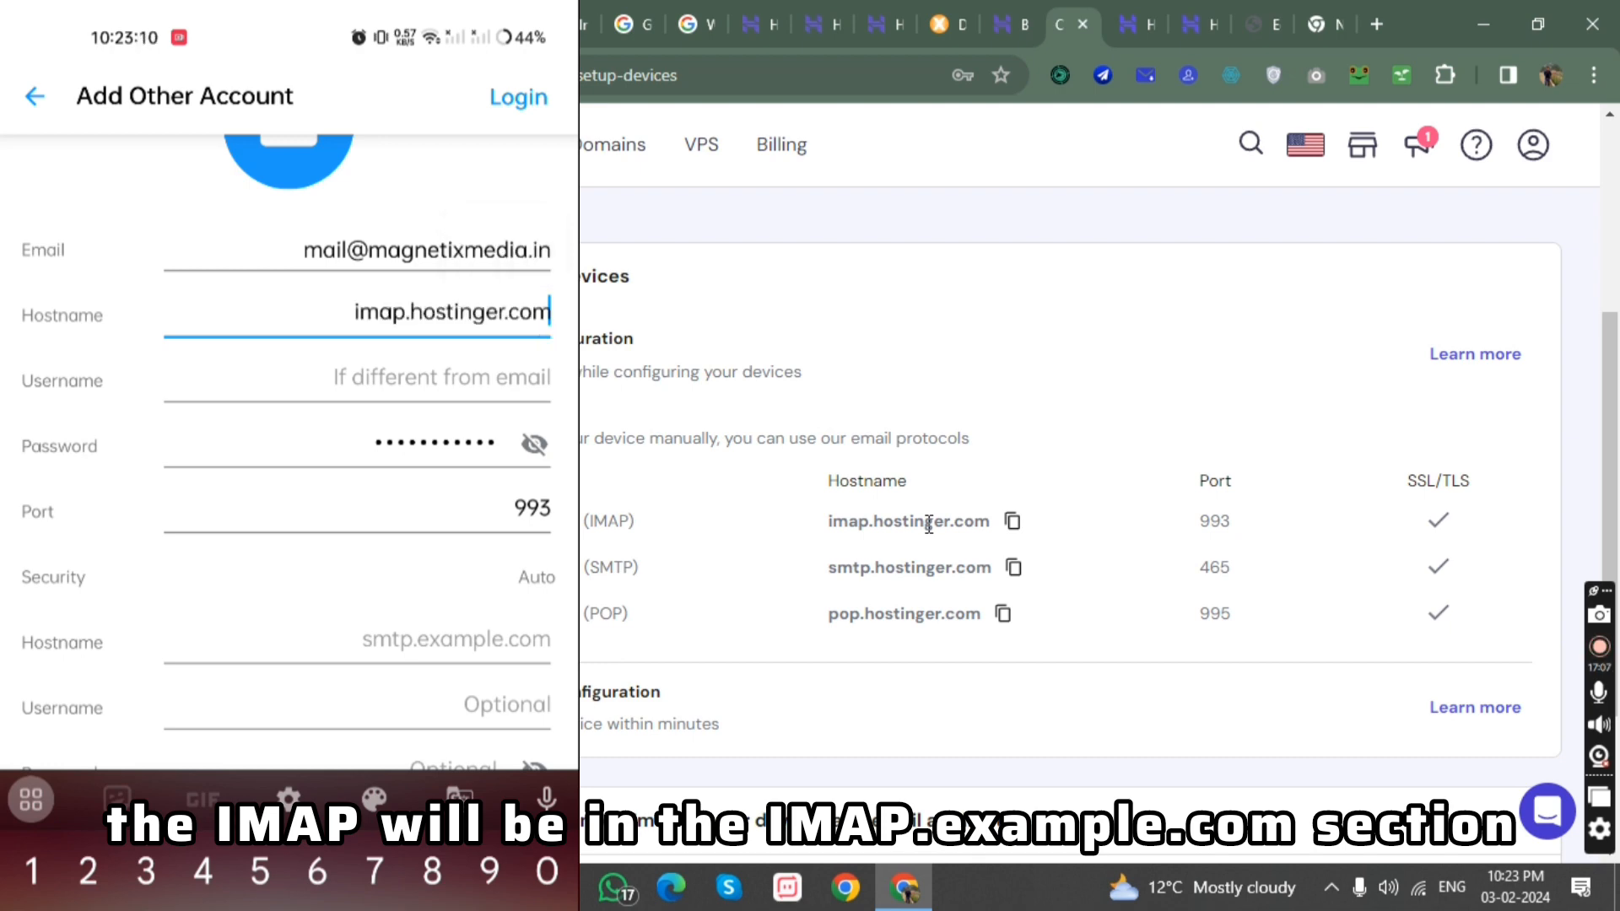
Reveal the incoming server's password in the account form to check it.
scroll(290, 455, down, 1)
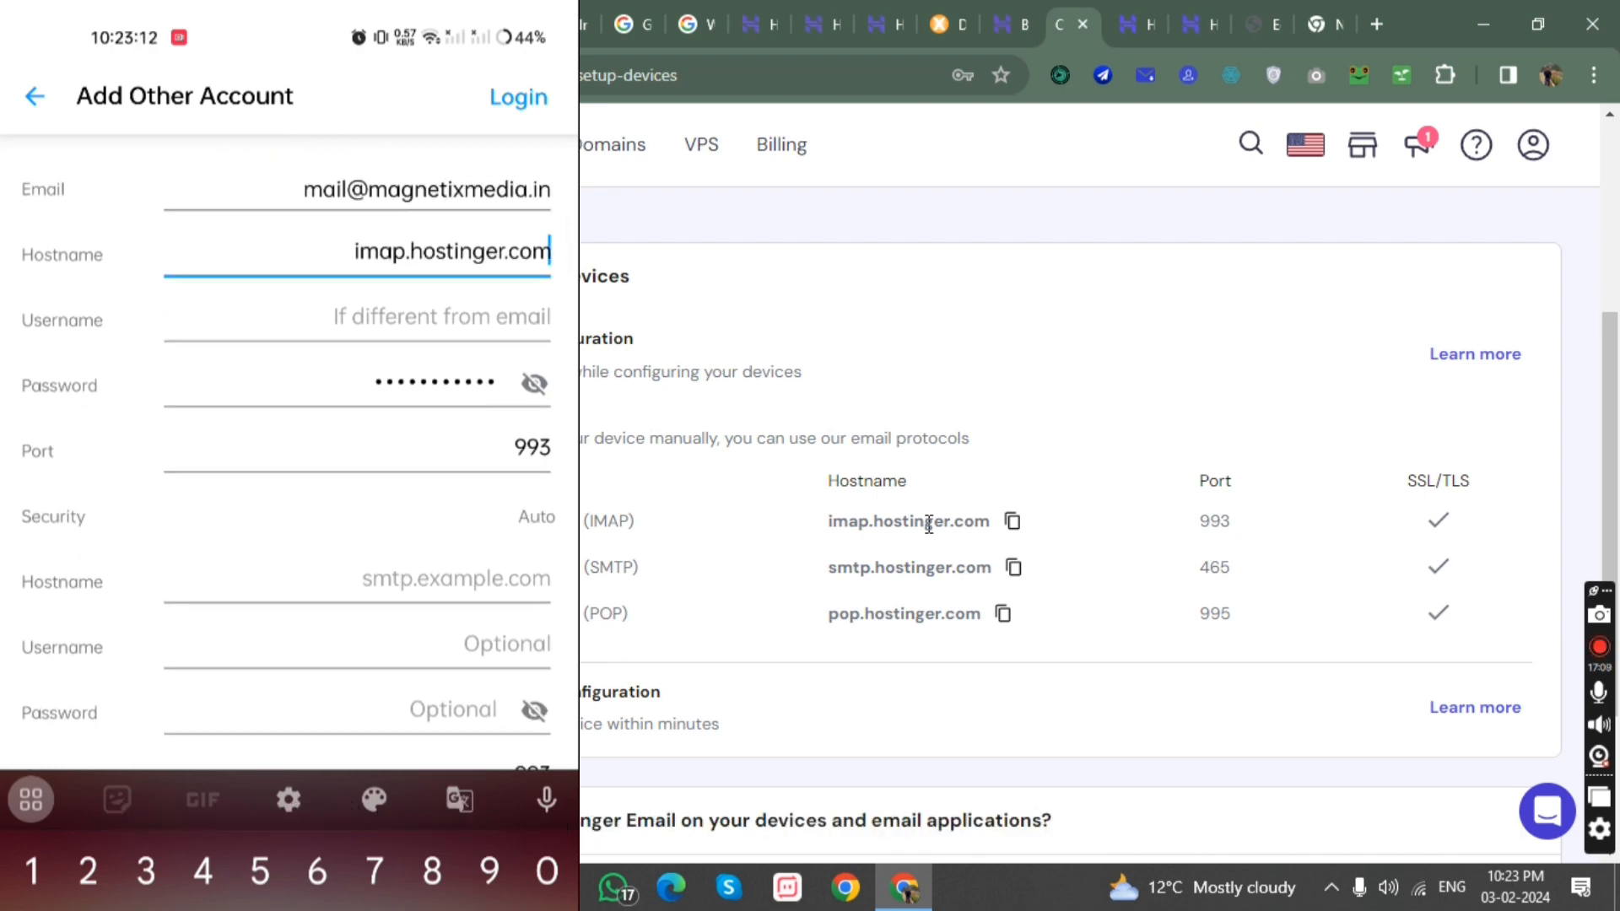
click(534, 384)
scroll(290, 456, down, 1)
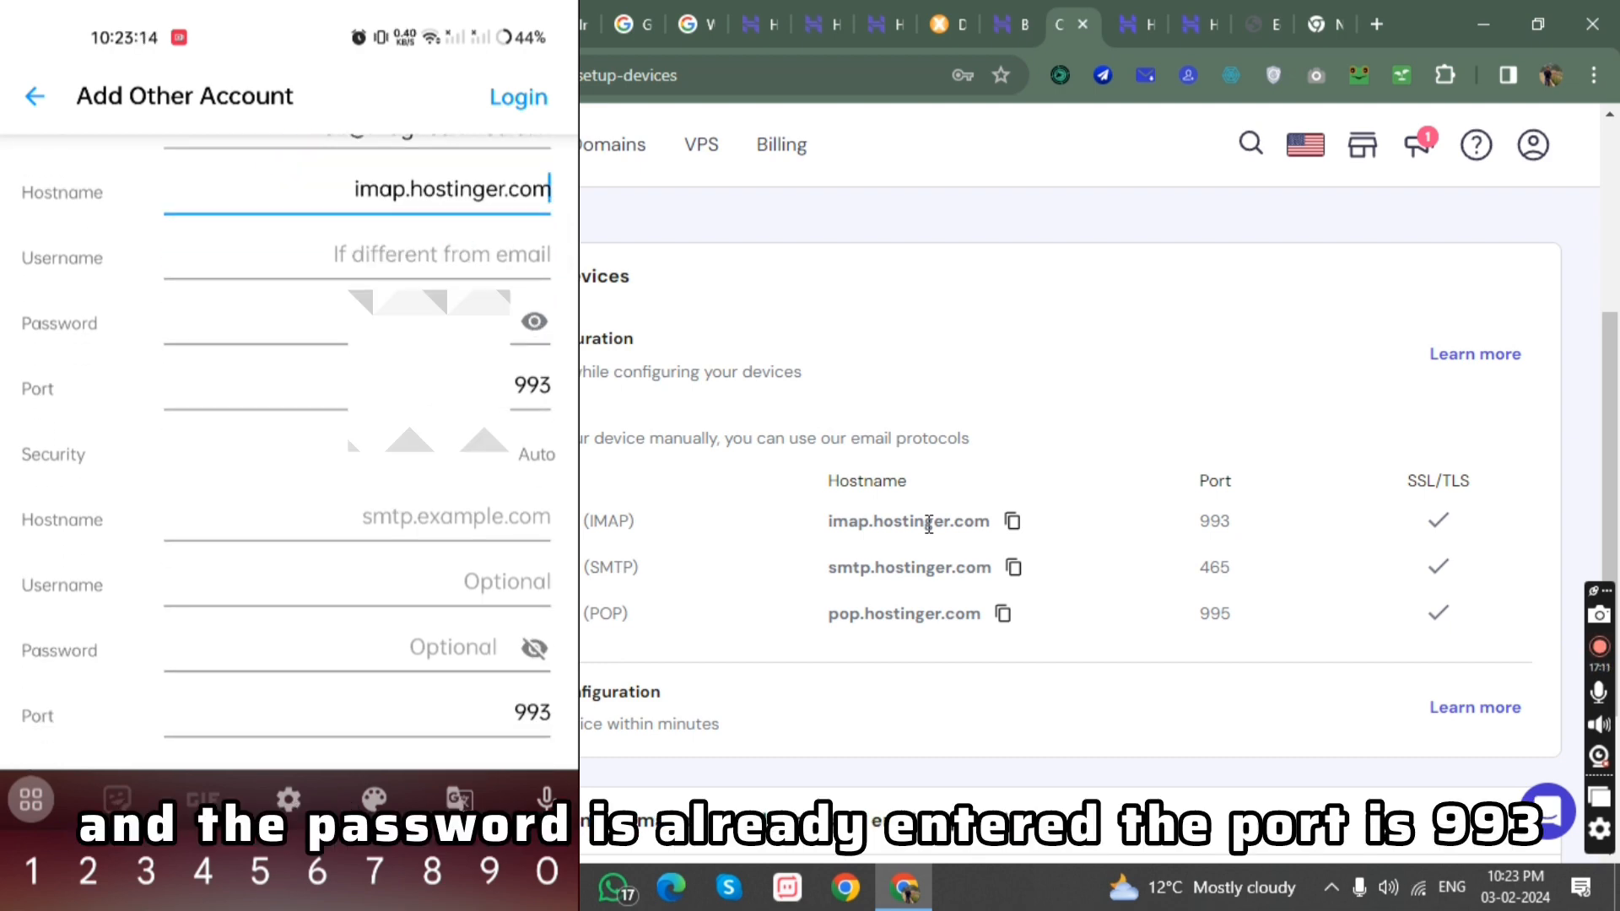
Enter smtp.hositnger.com as the outgoing server's hostname in the account form.
scroll(290, 455, down, 2)
click(456, 411)
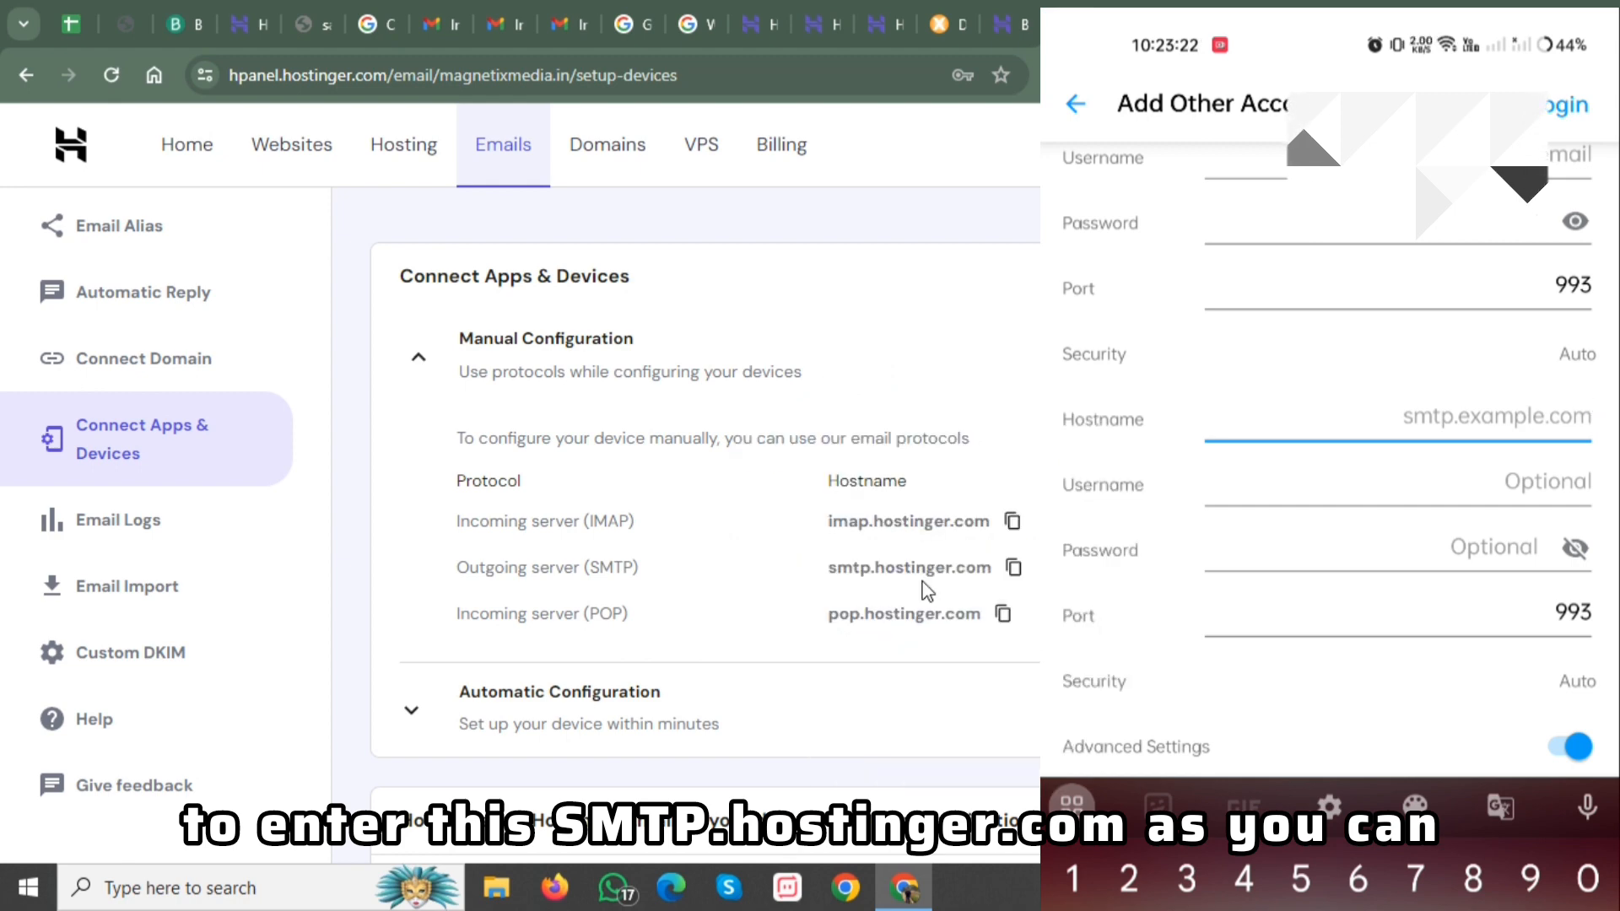
text(sm)
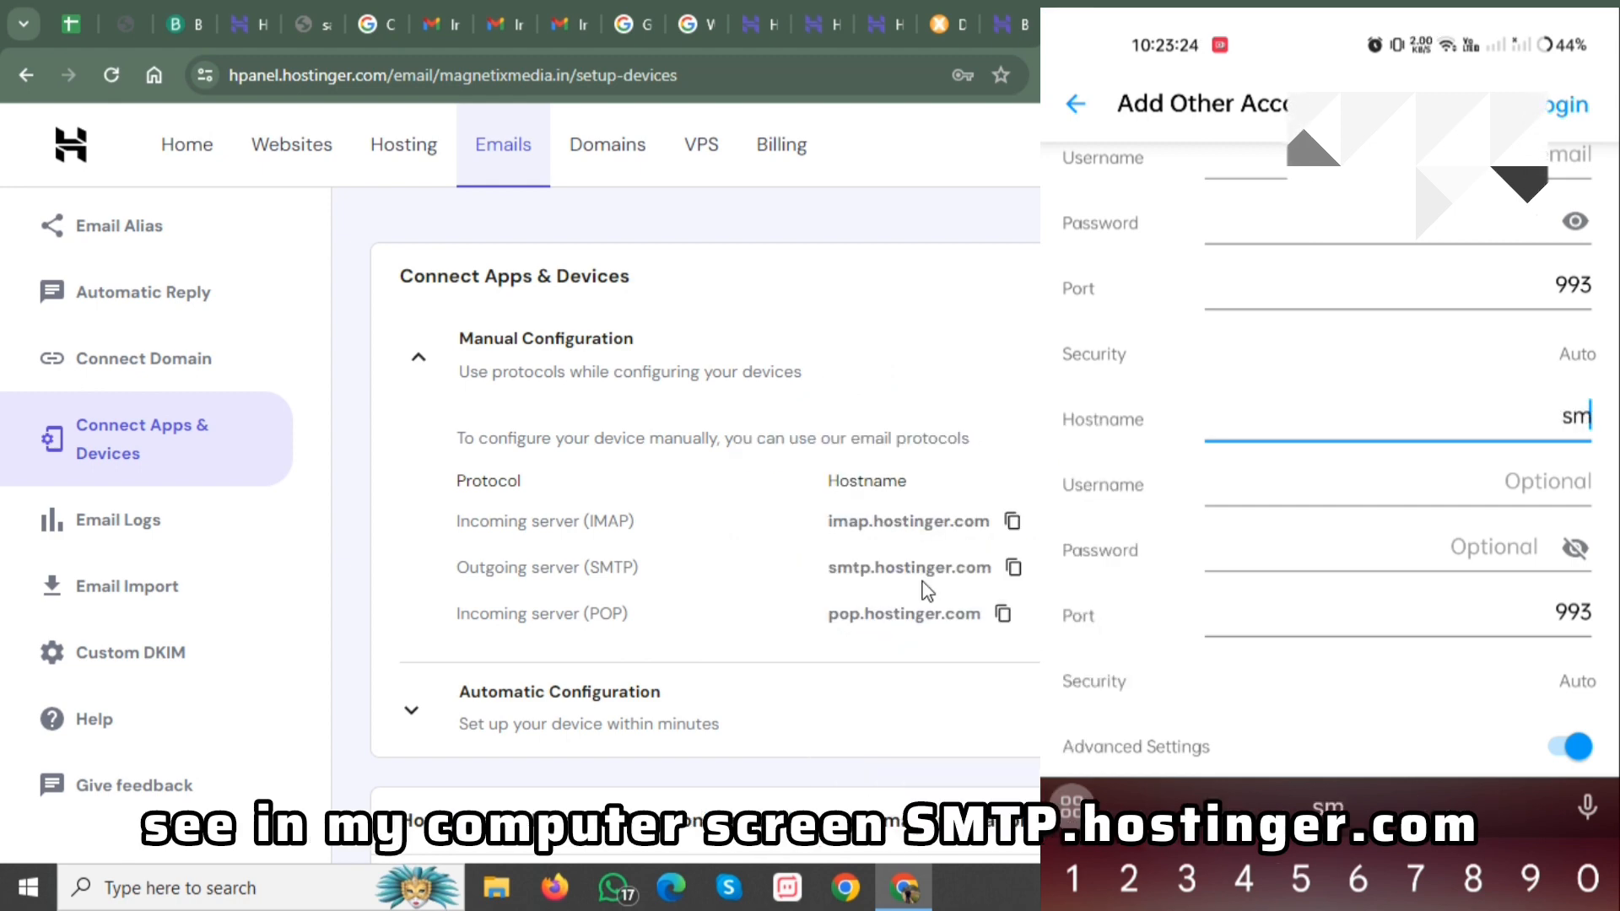
text(tp.hos)
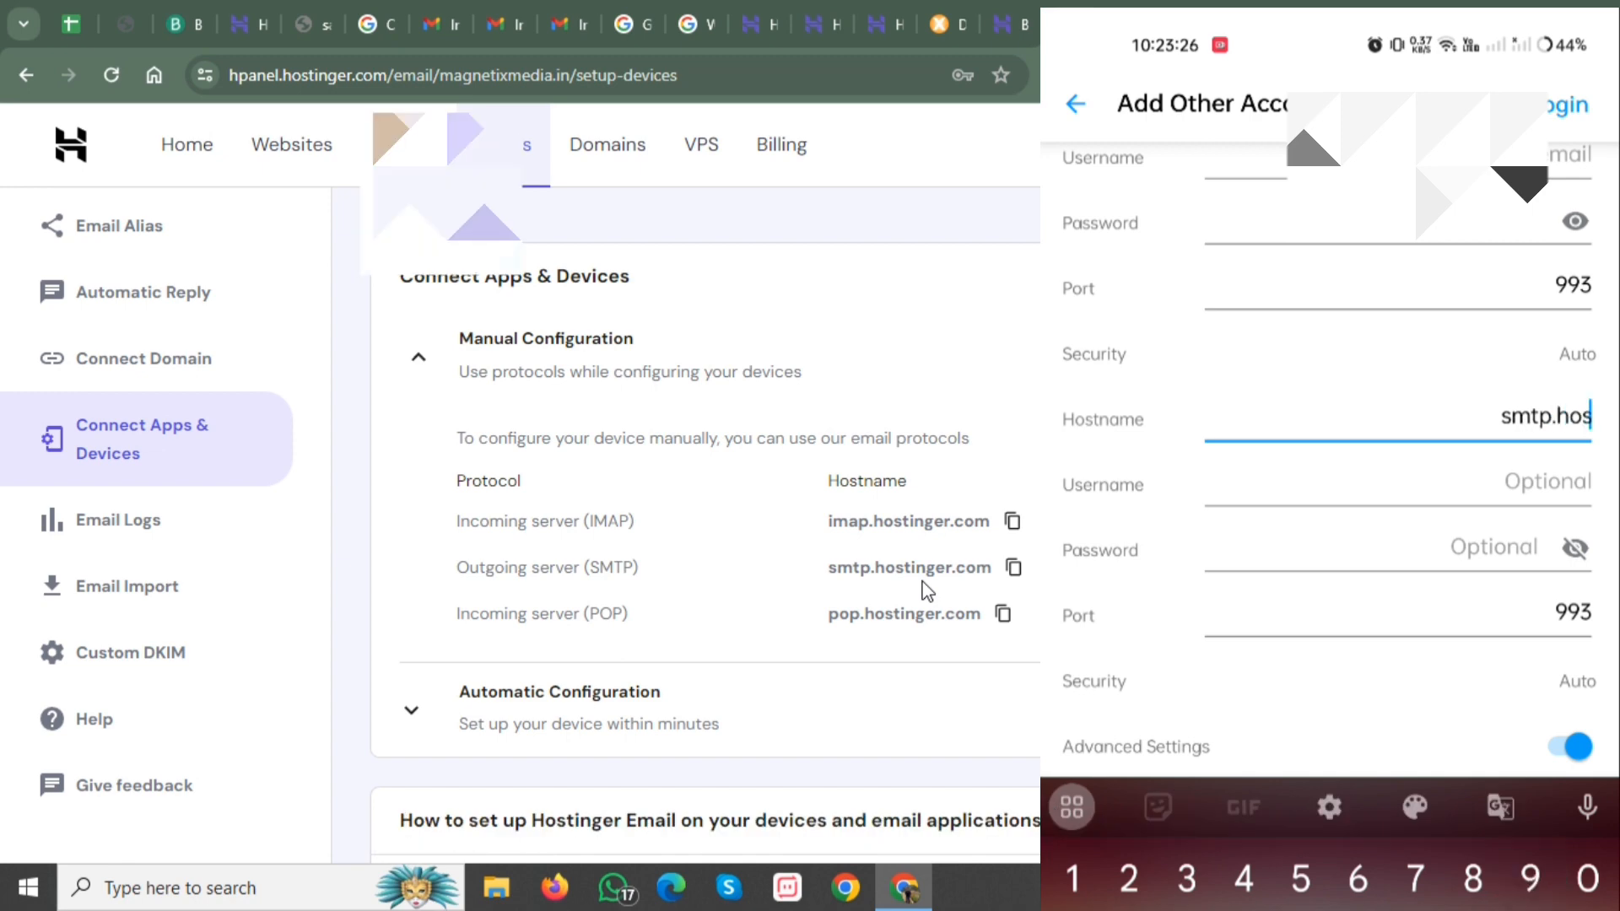
text(itnger.com)
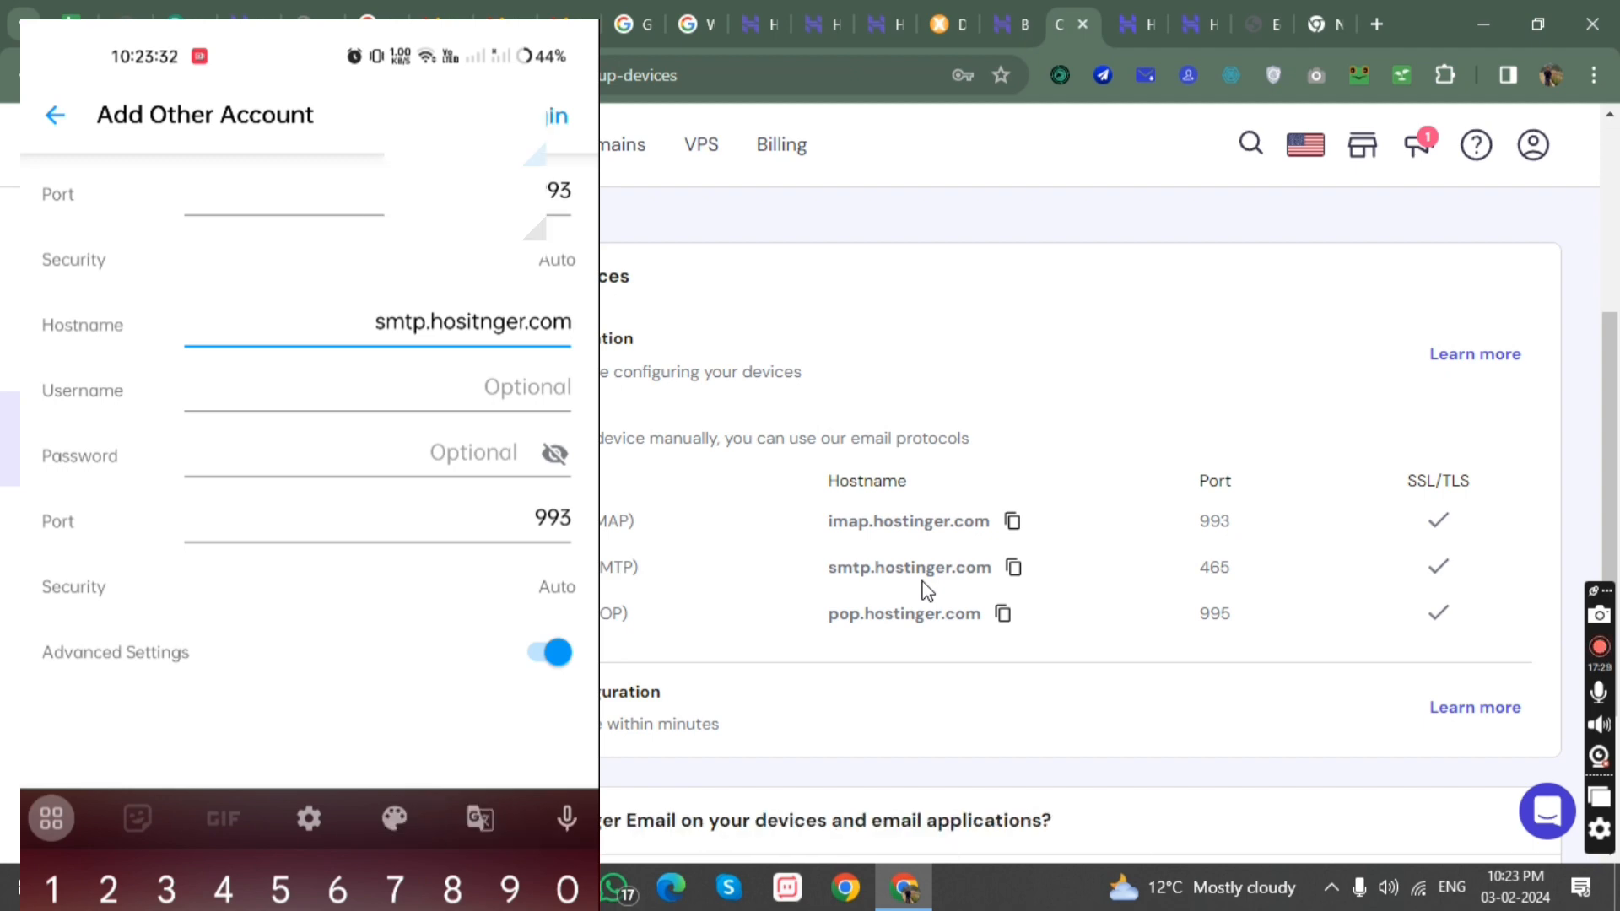
Replace the outgoing server's port with 465 and return to the beginning of the account form.
click(548, 519)
click(548, 645)
drag(548, 675, 571, 676)
key(BackSpace)
key(BackSpace)
key(BackSpace)
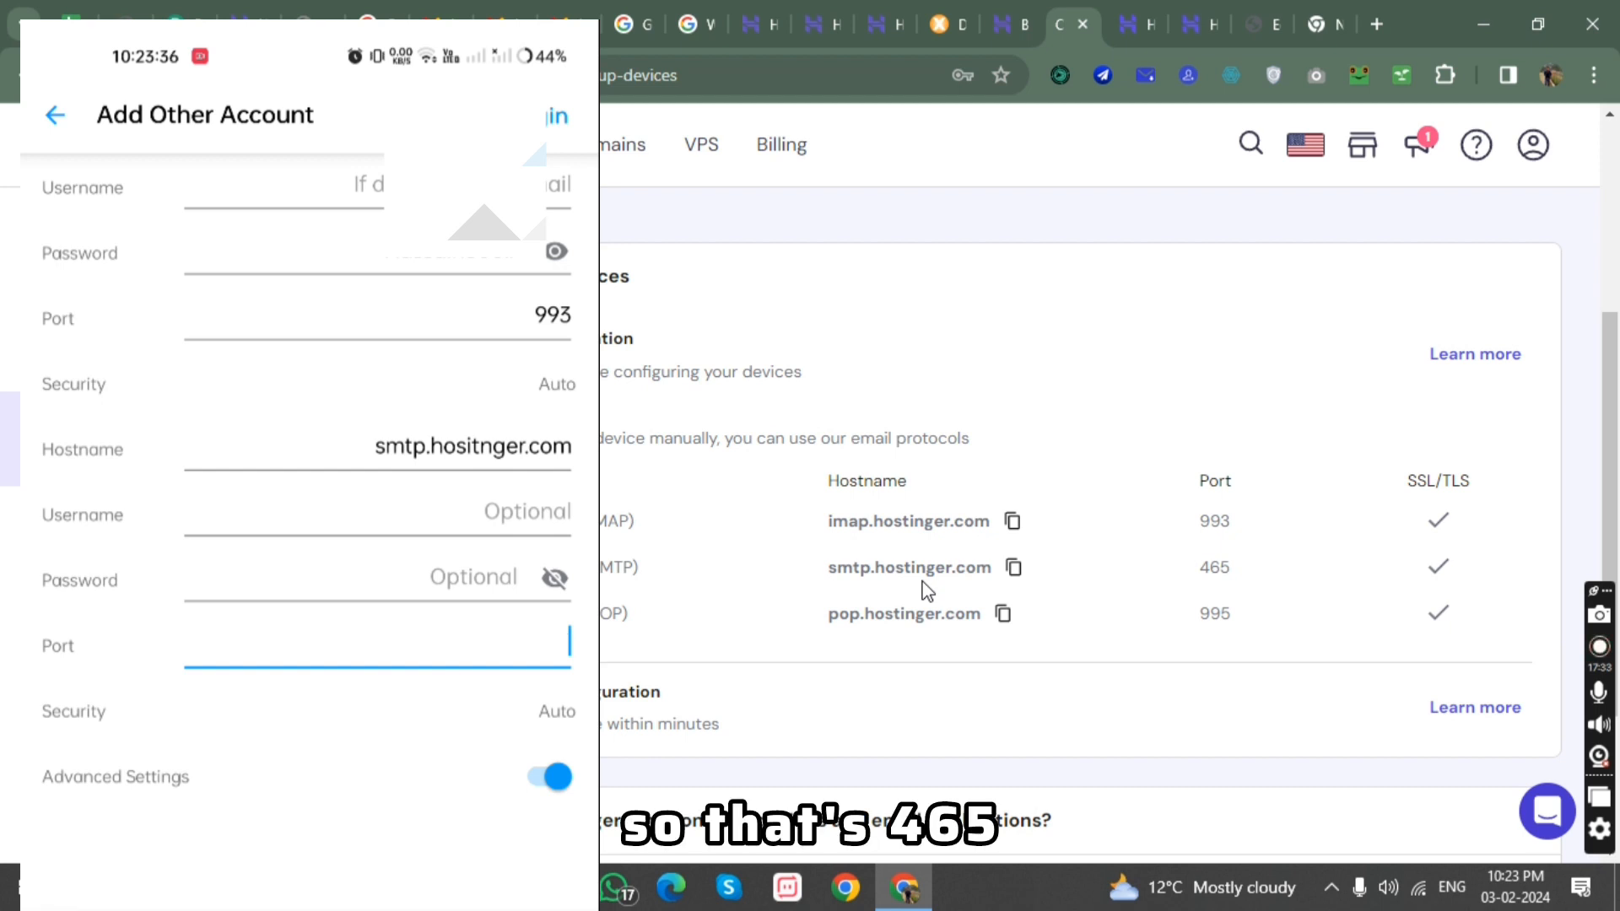
text(465)
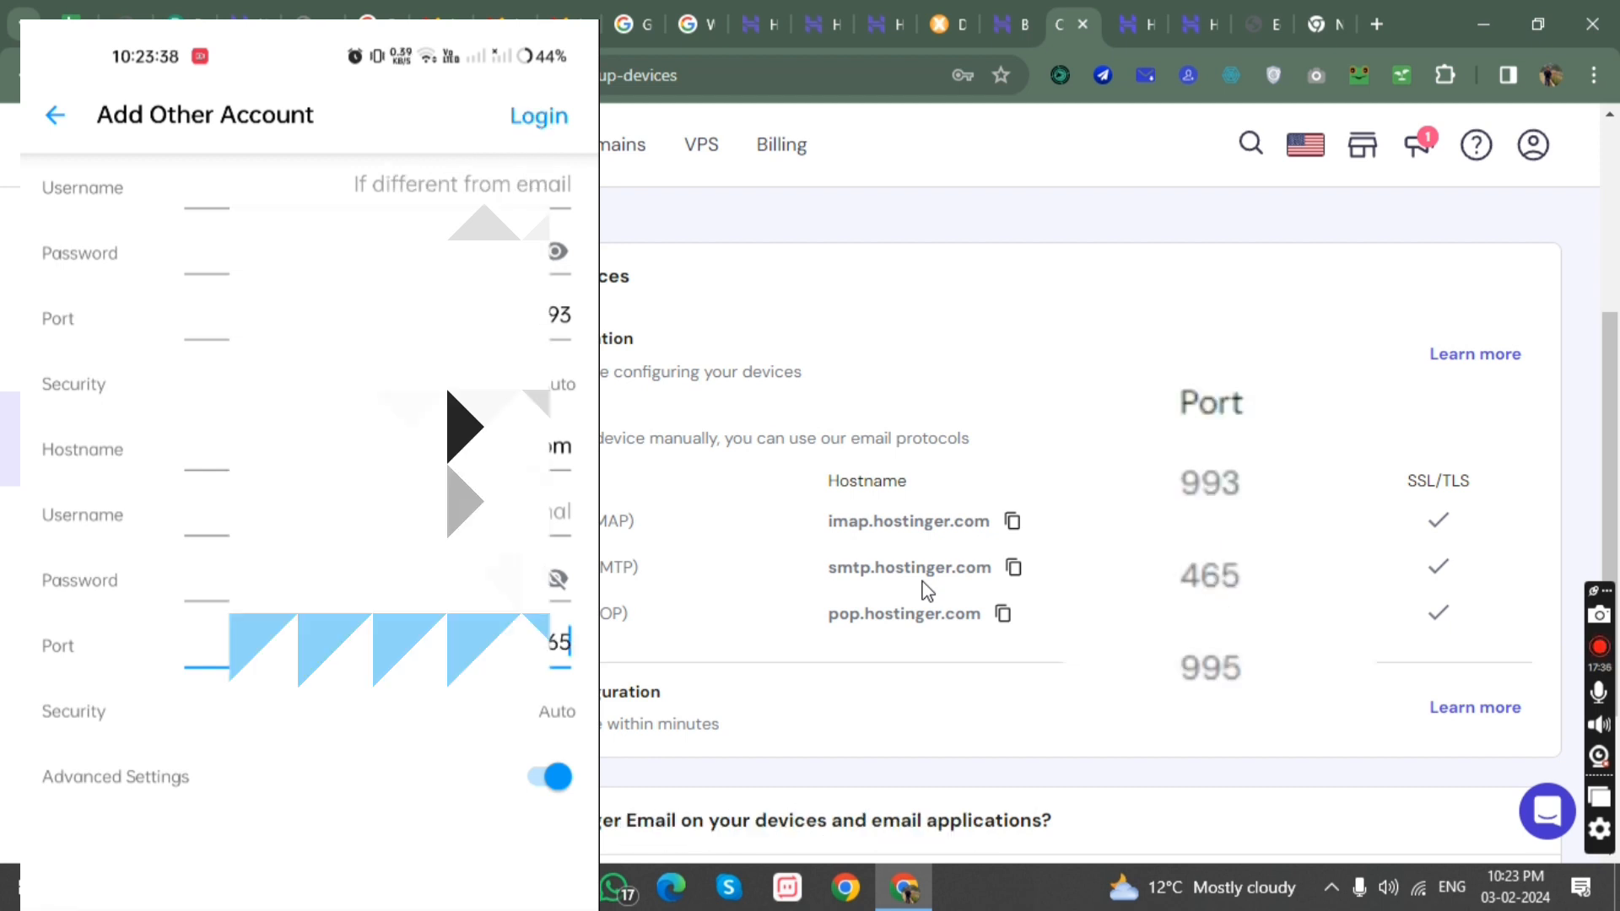
scroll(309, 506, up, 4)
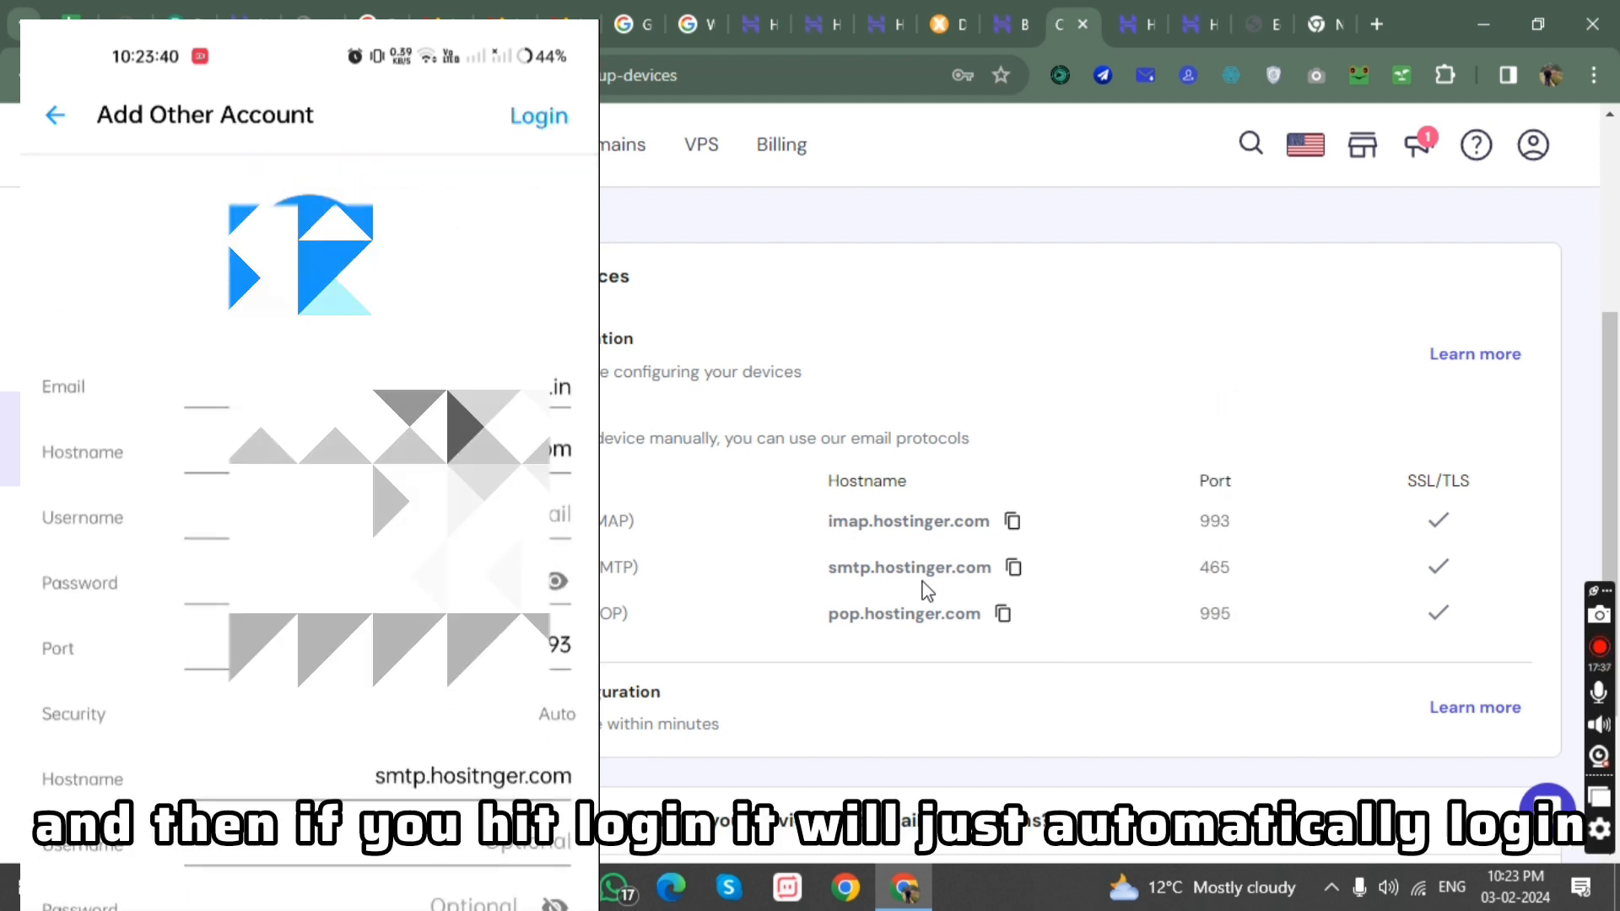
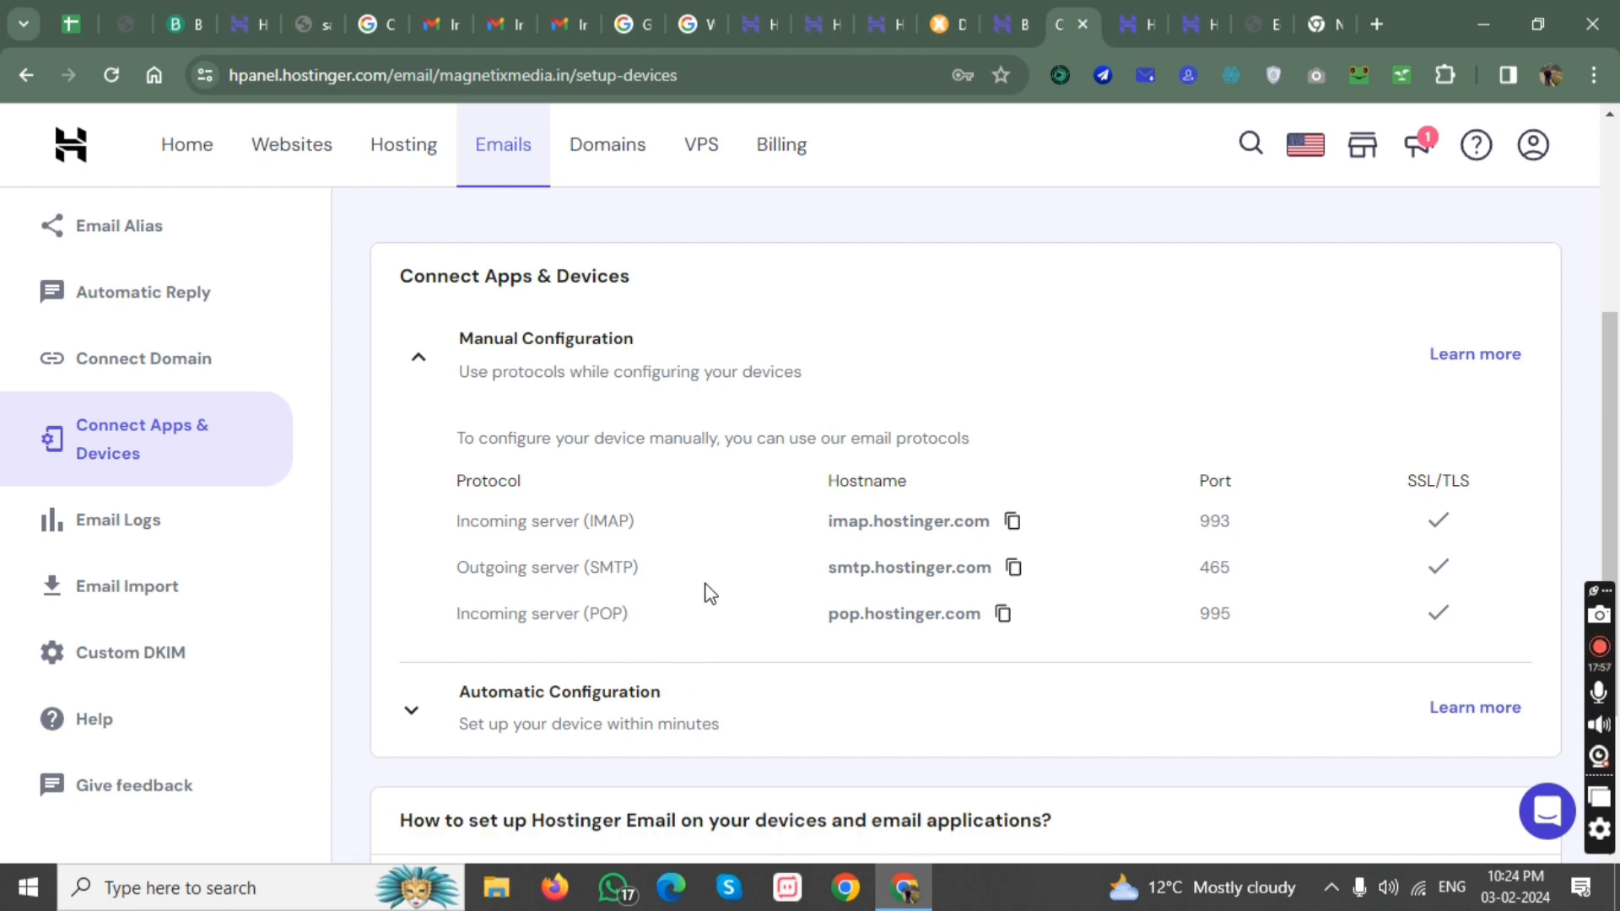
Switch to Brevo and open the contact database to look through the stored contacts.
scroll(896, 584, down, 3)
scroll(742, 533, up, 7)
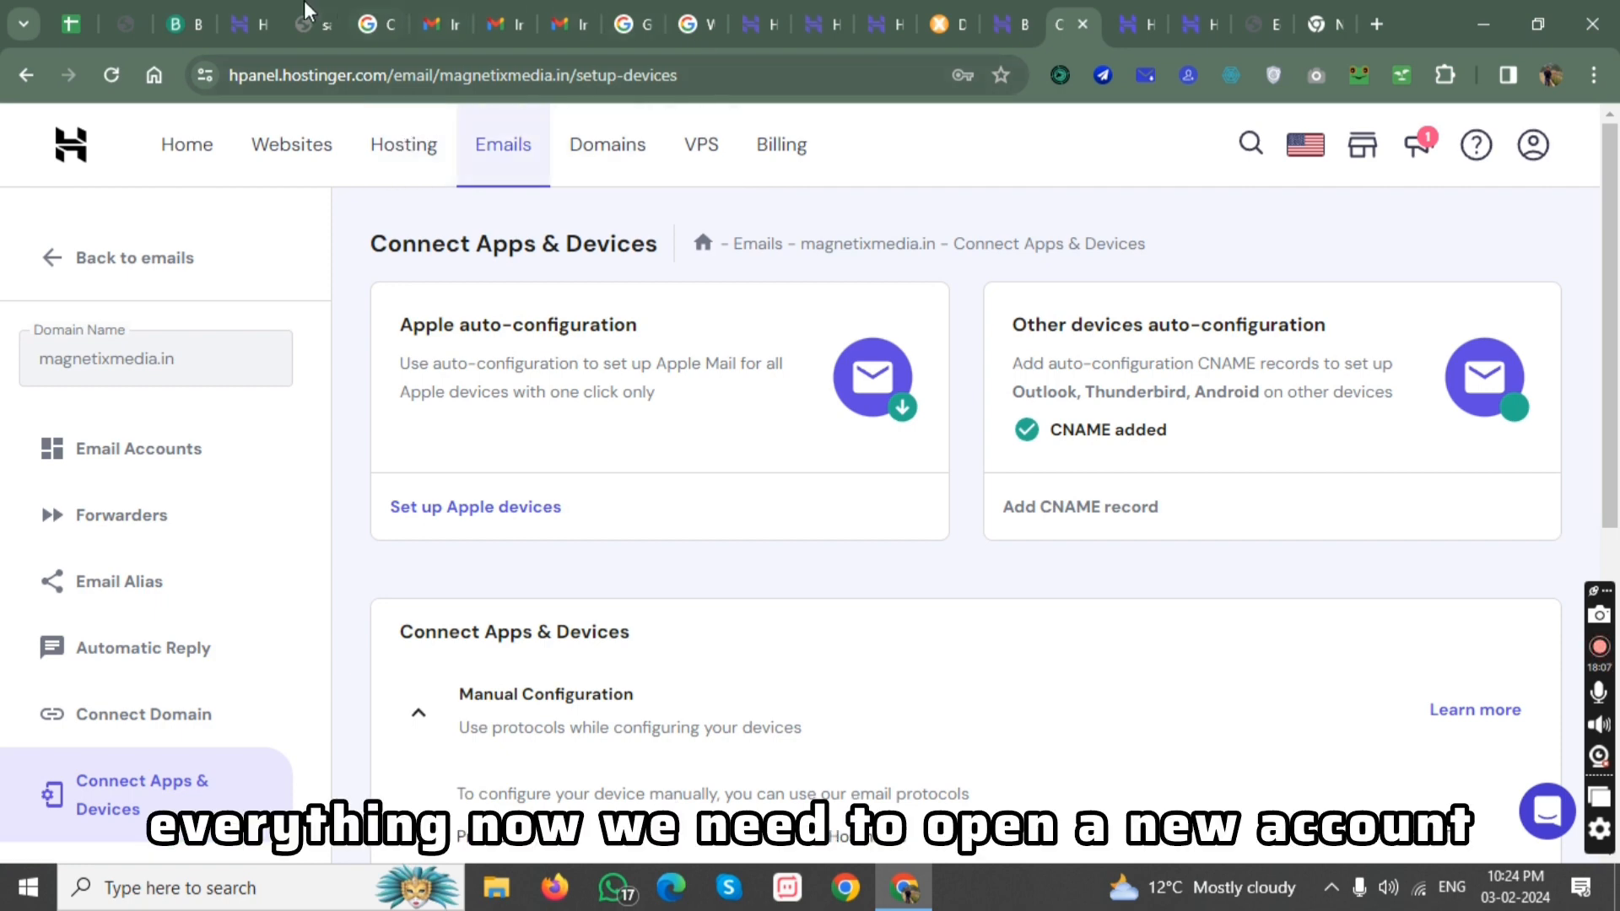
click(186, 4)
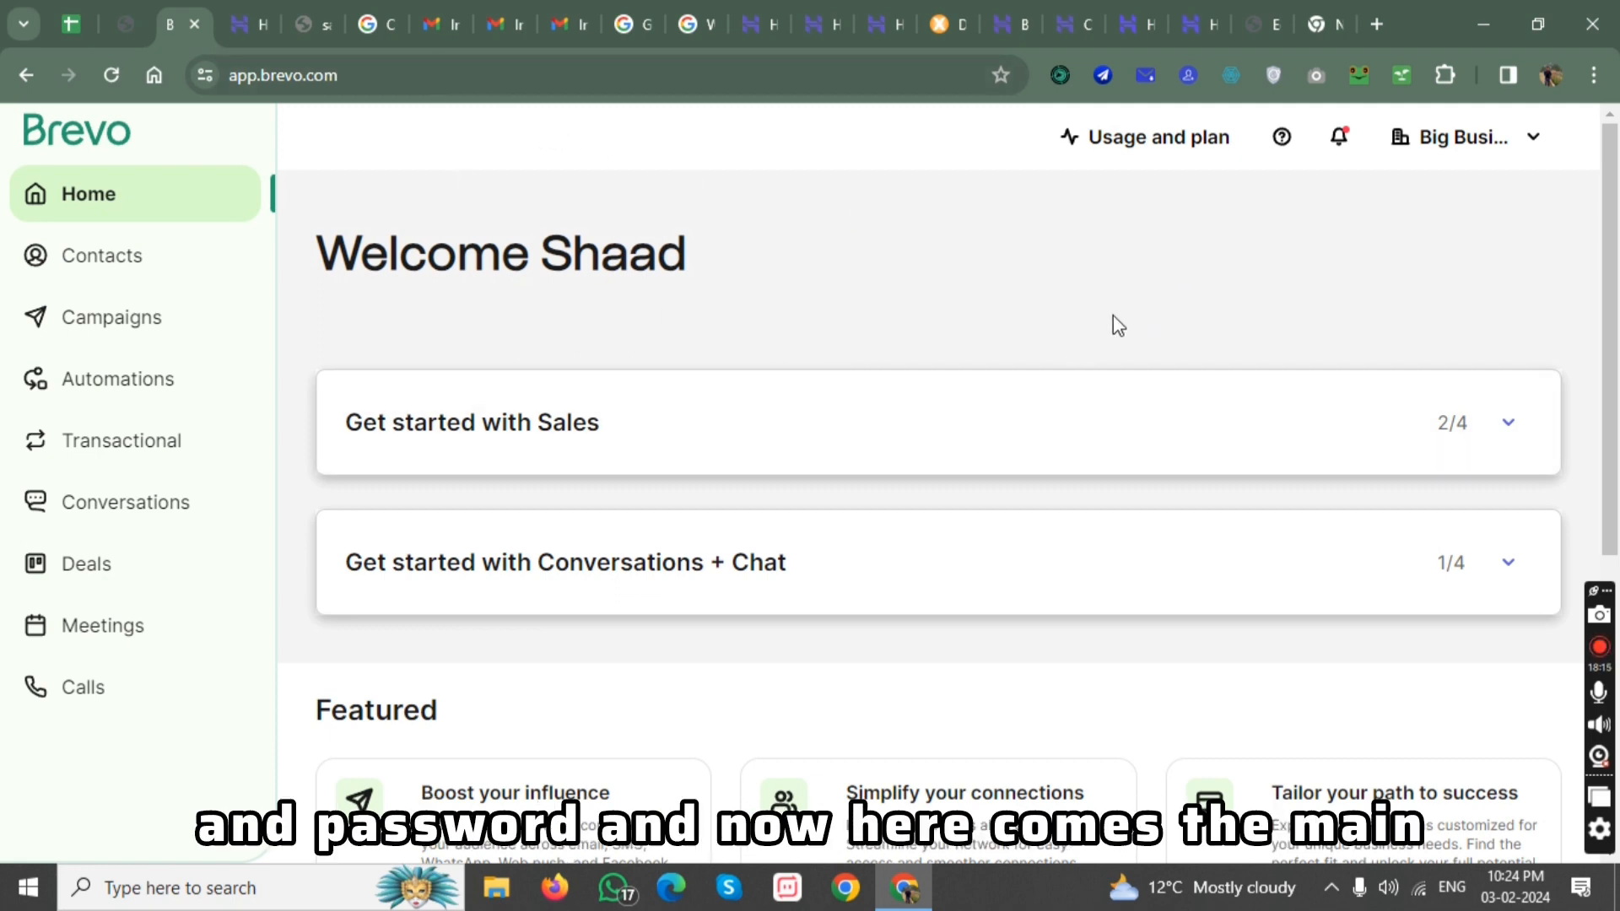
scroll(675, 426, down, 4)
scroll(667, 413, up, 4)
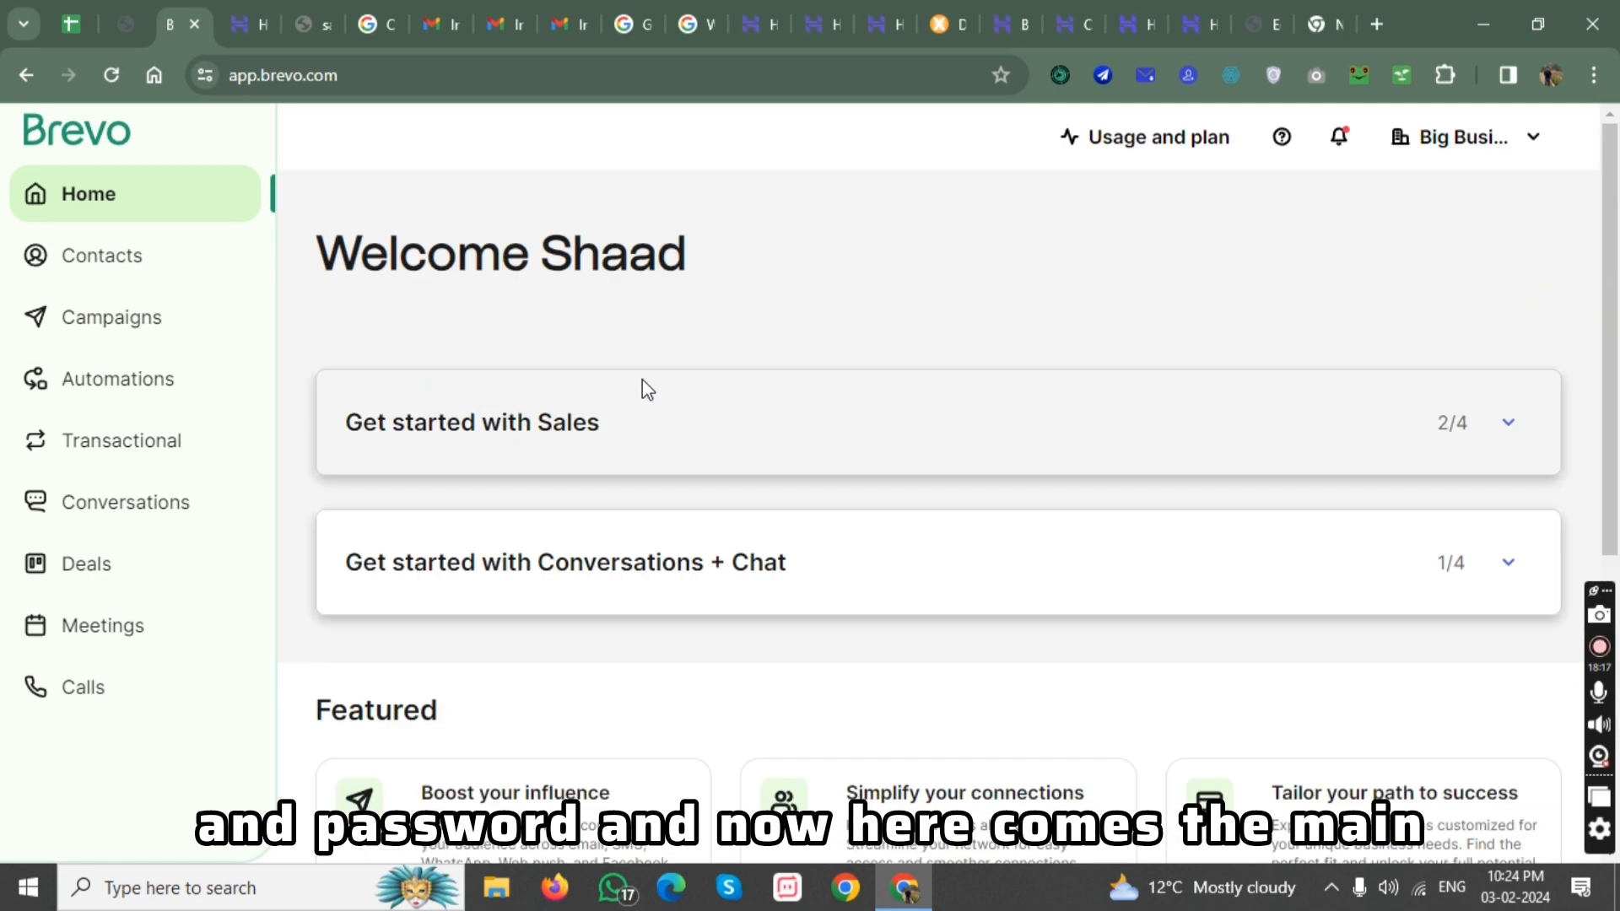
click(132, 268)
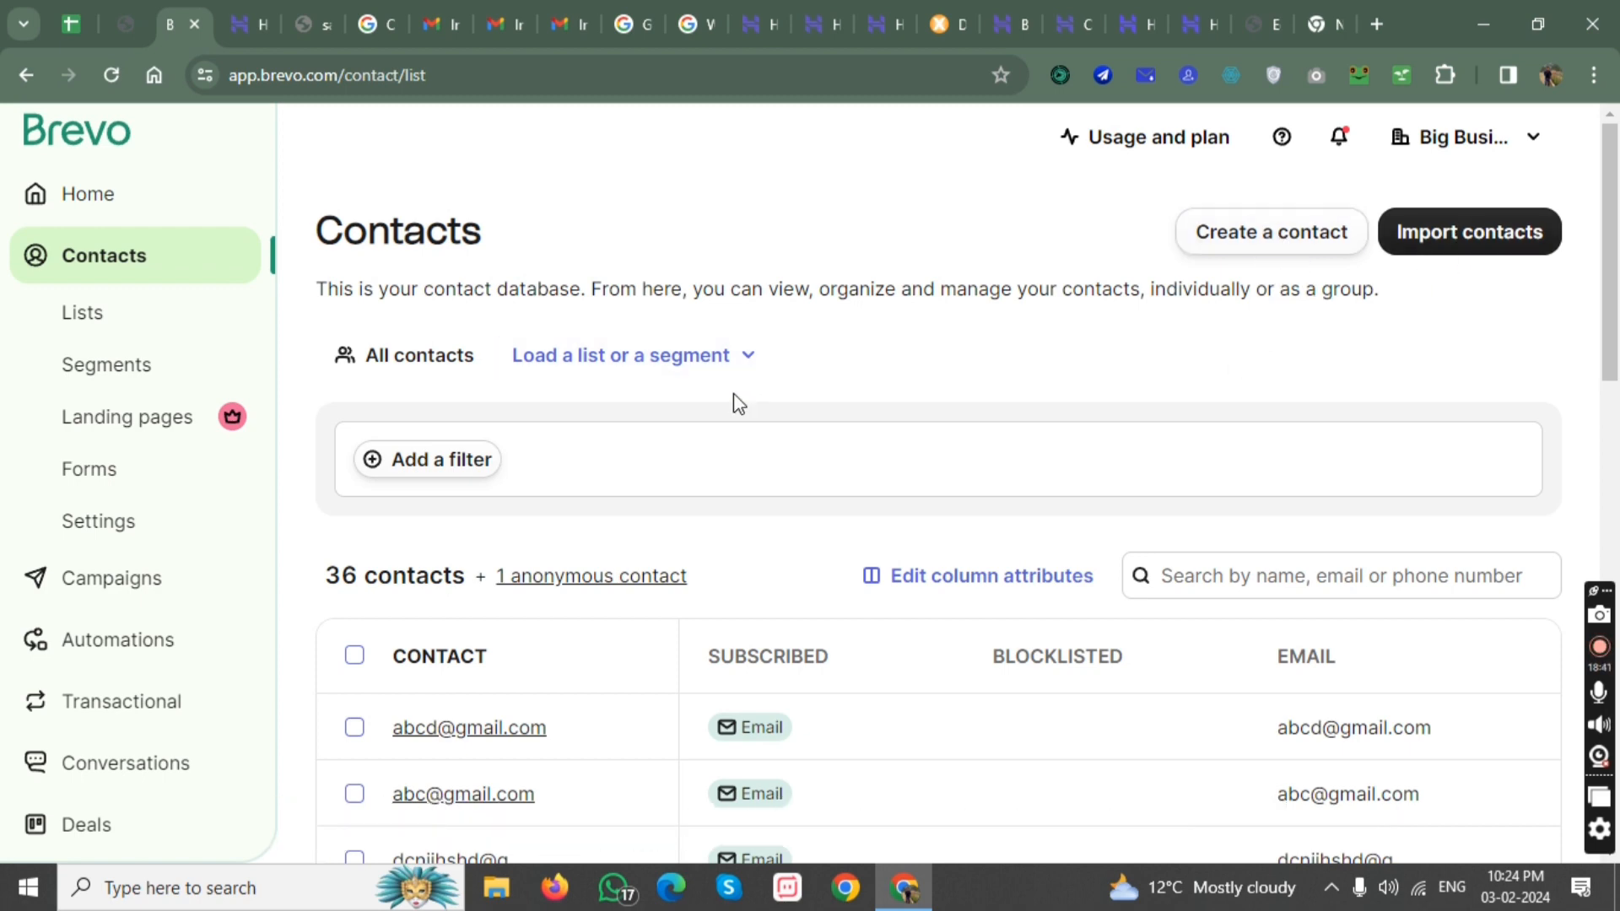
scroll(1114, 333, down, 3)
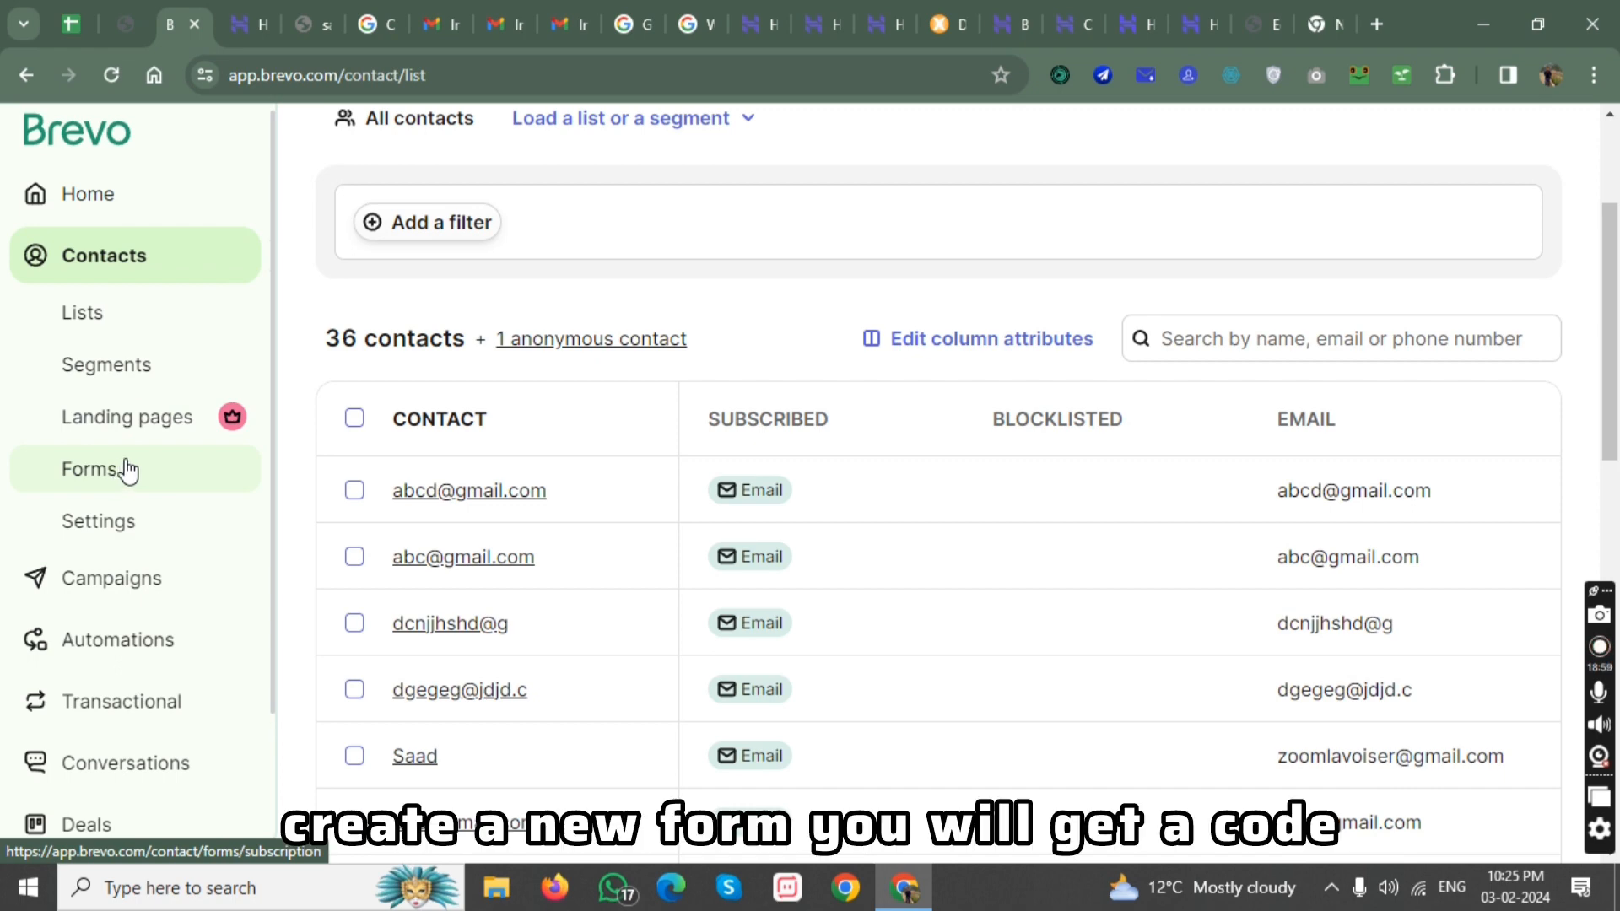
Look at the saadvidsolution.com page in the Elementor editor and return to the Brevo contacts.
click(1316, 17)
click(1258, 16)
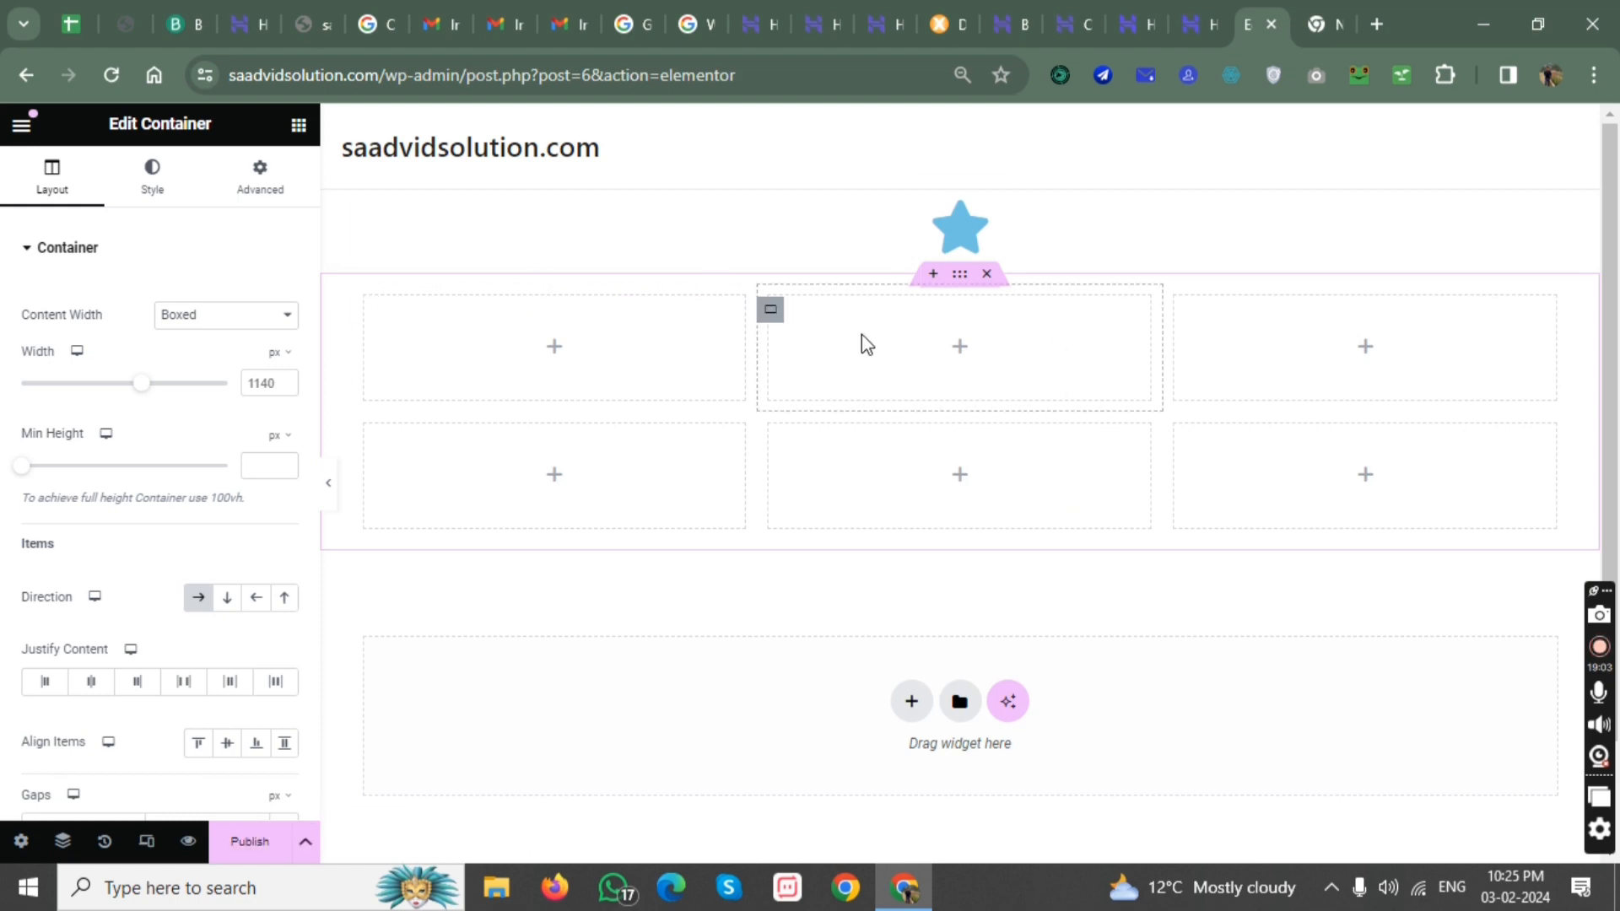
click(191, 6)
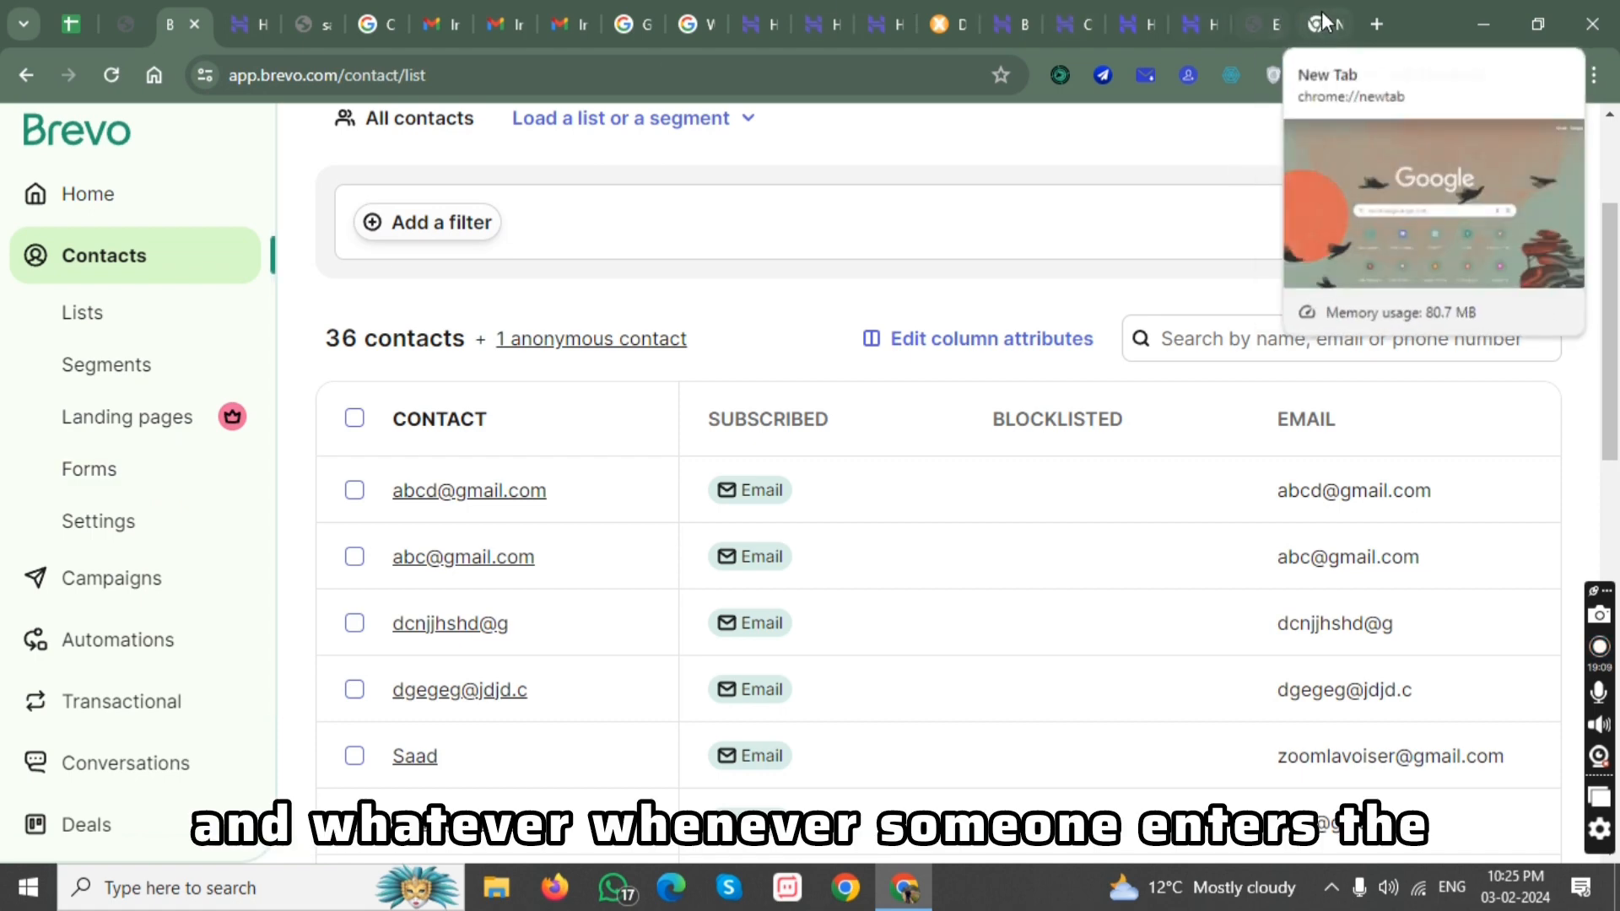
Open the contact lists and view the members of the ededede list.
click(111, 319)
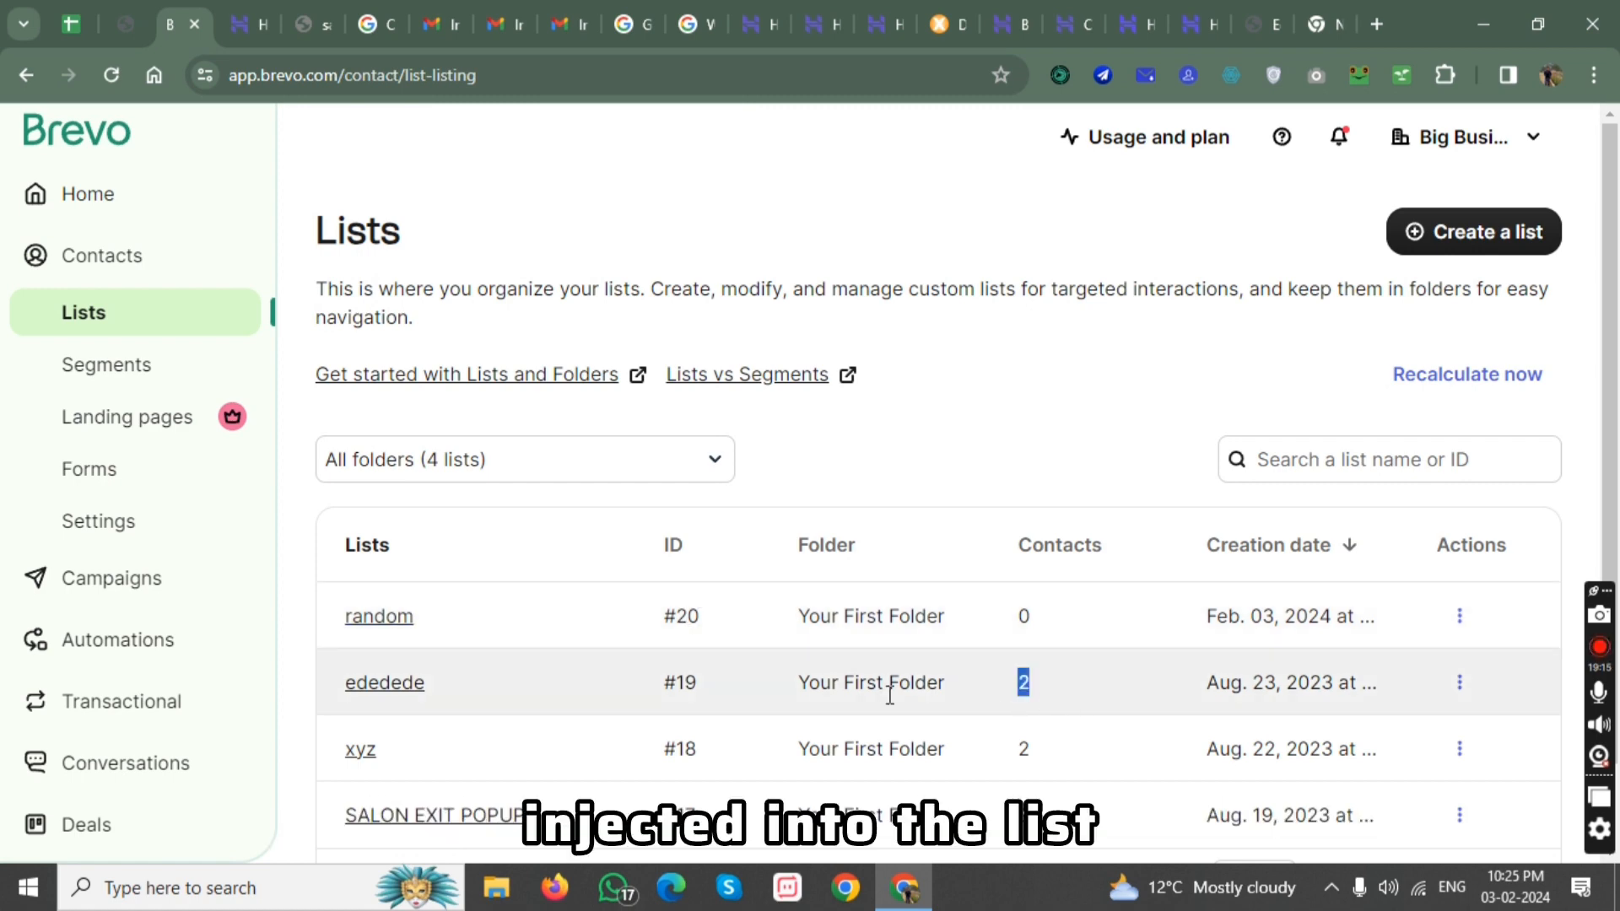
click(551, 703)
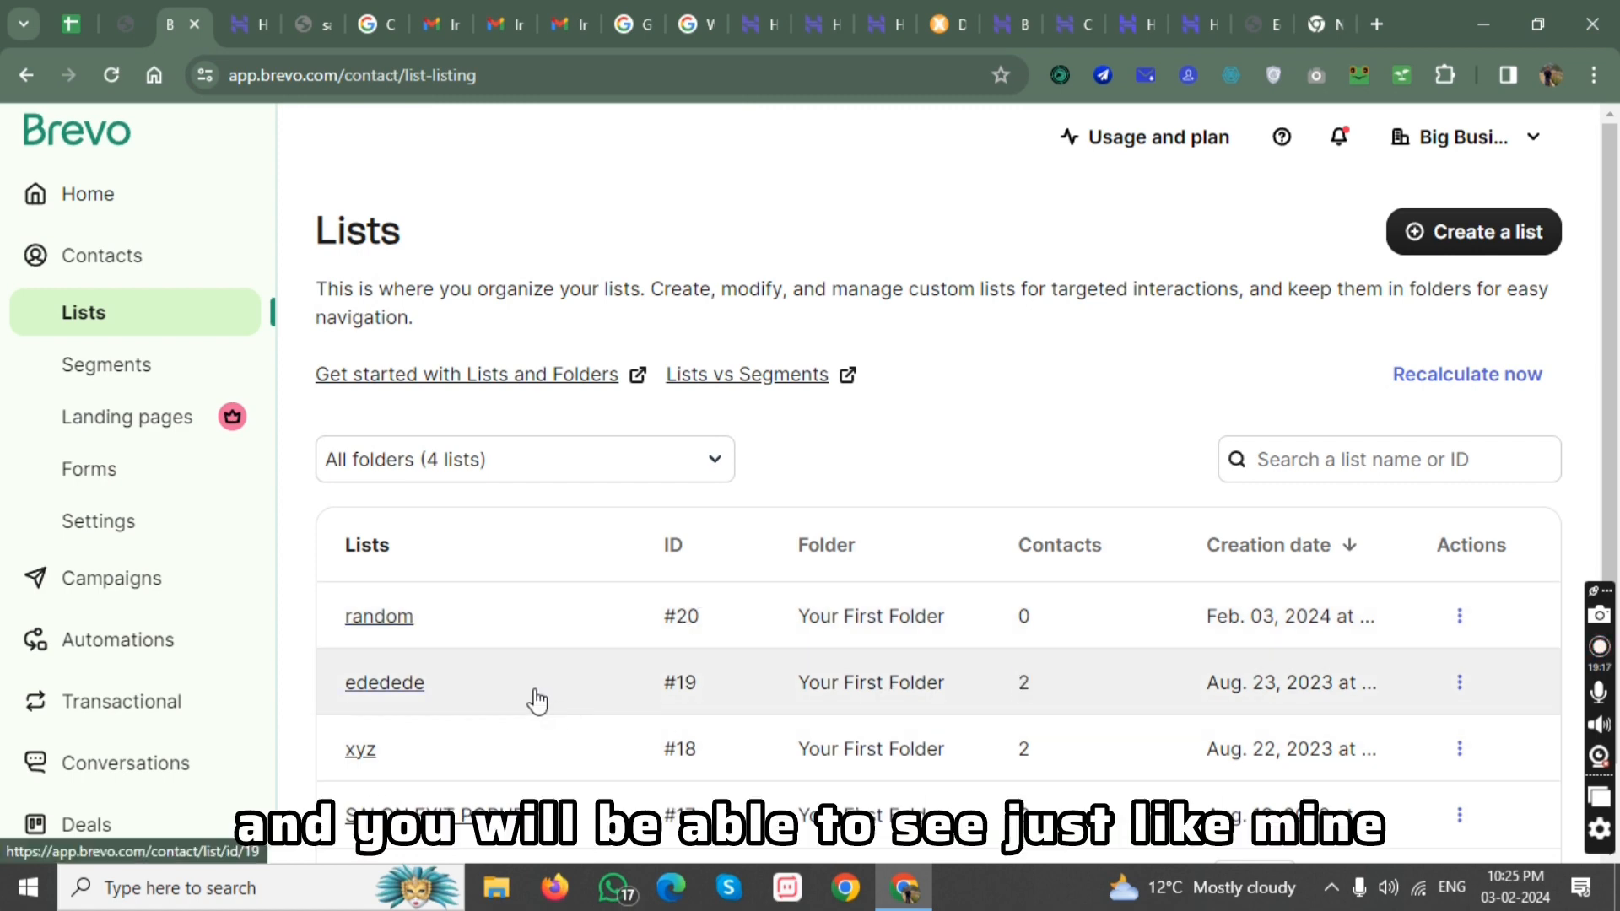
click(534, 701)
scroll(677, 645, down, 5)
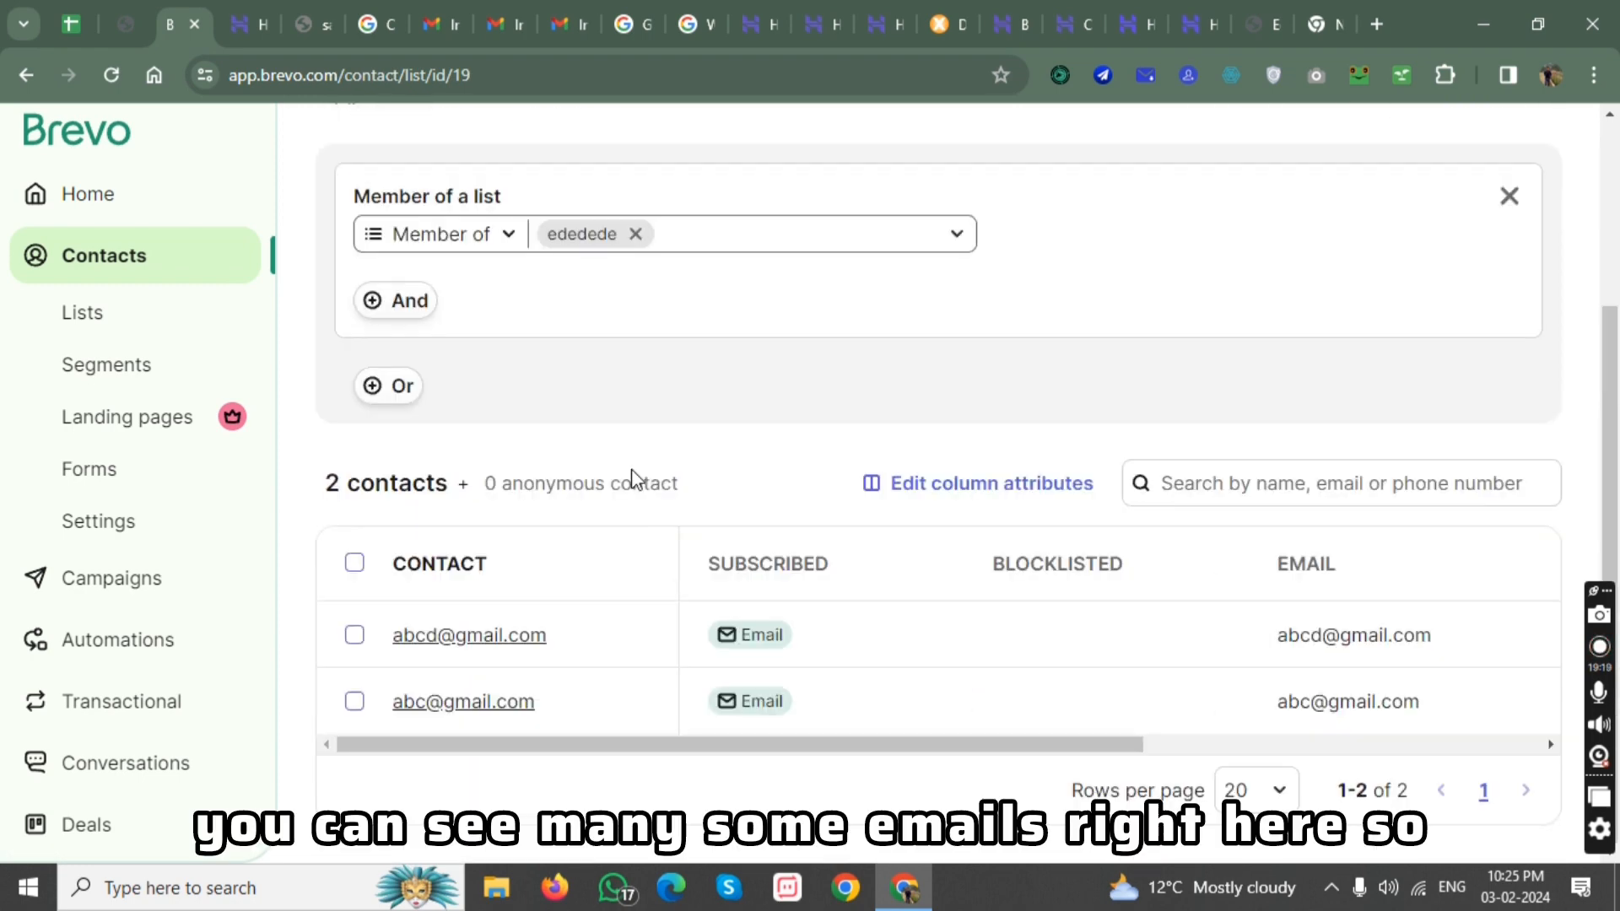
scroll(578, 658, up, 1)
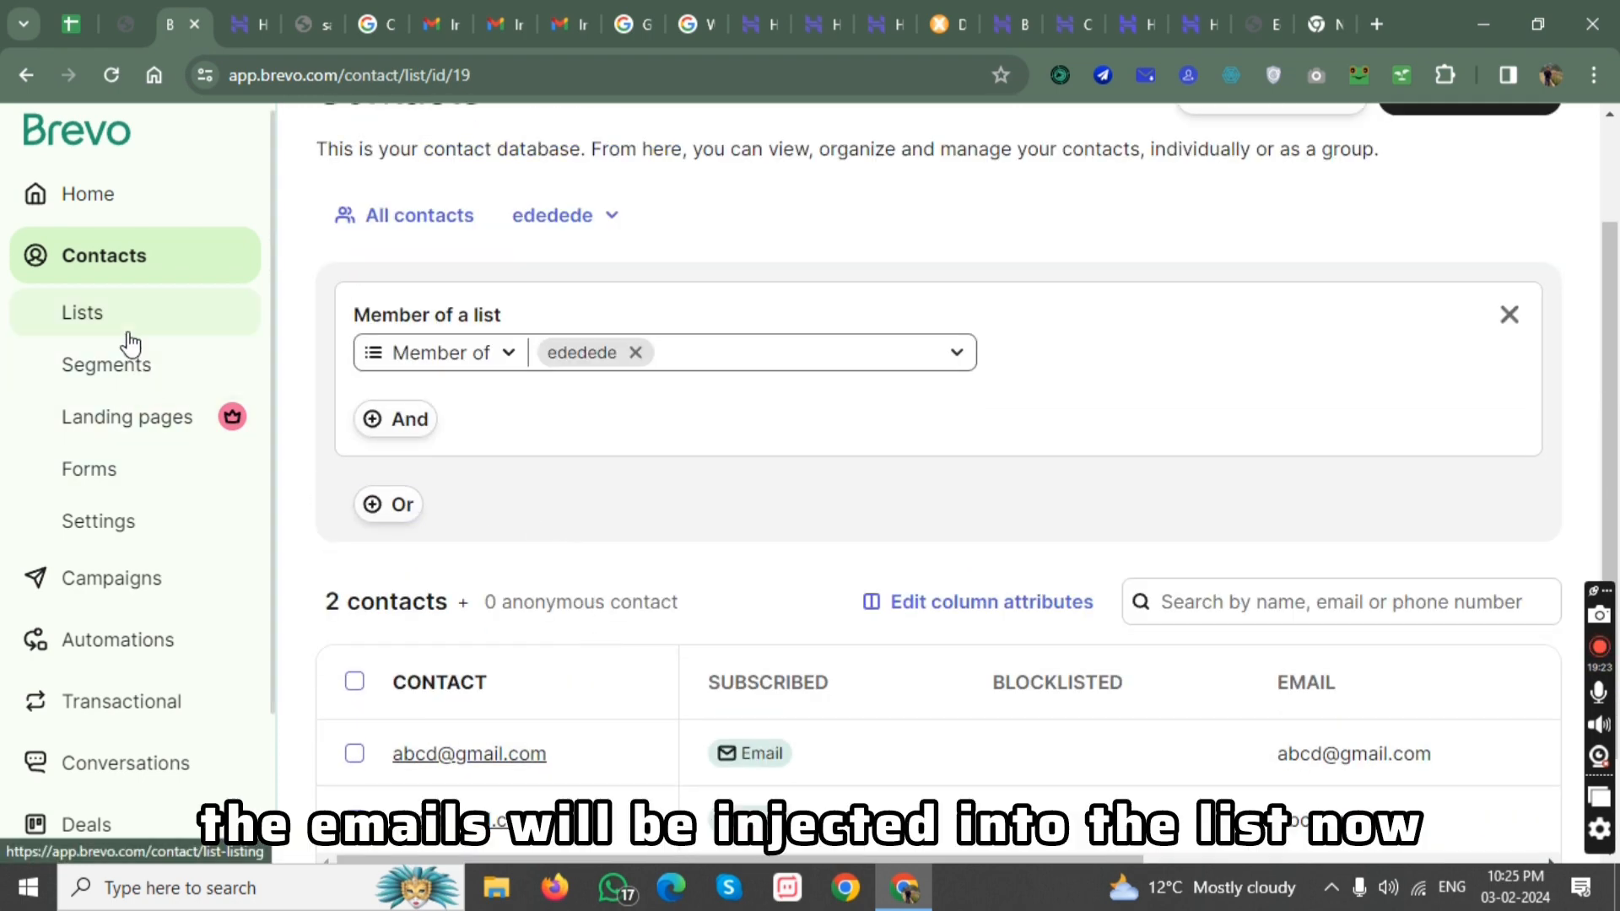
scroll(131, 566, down, 1)
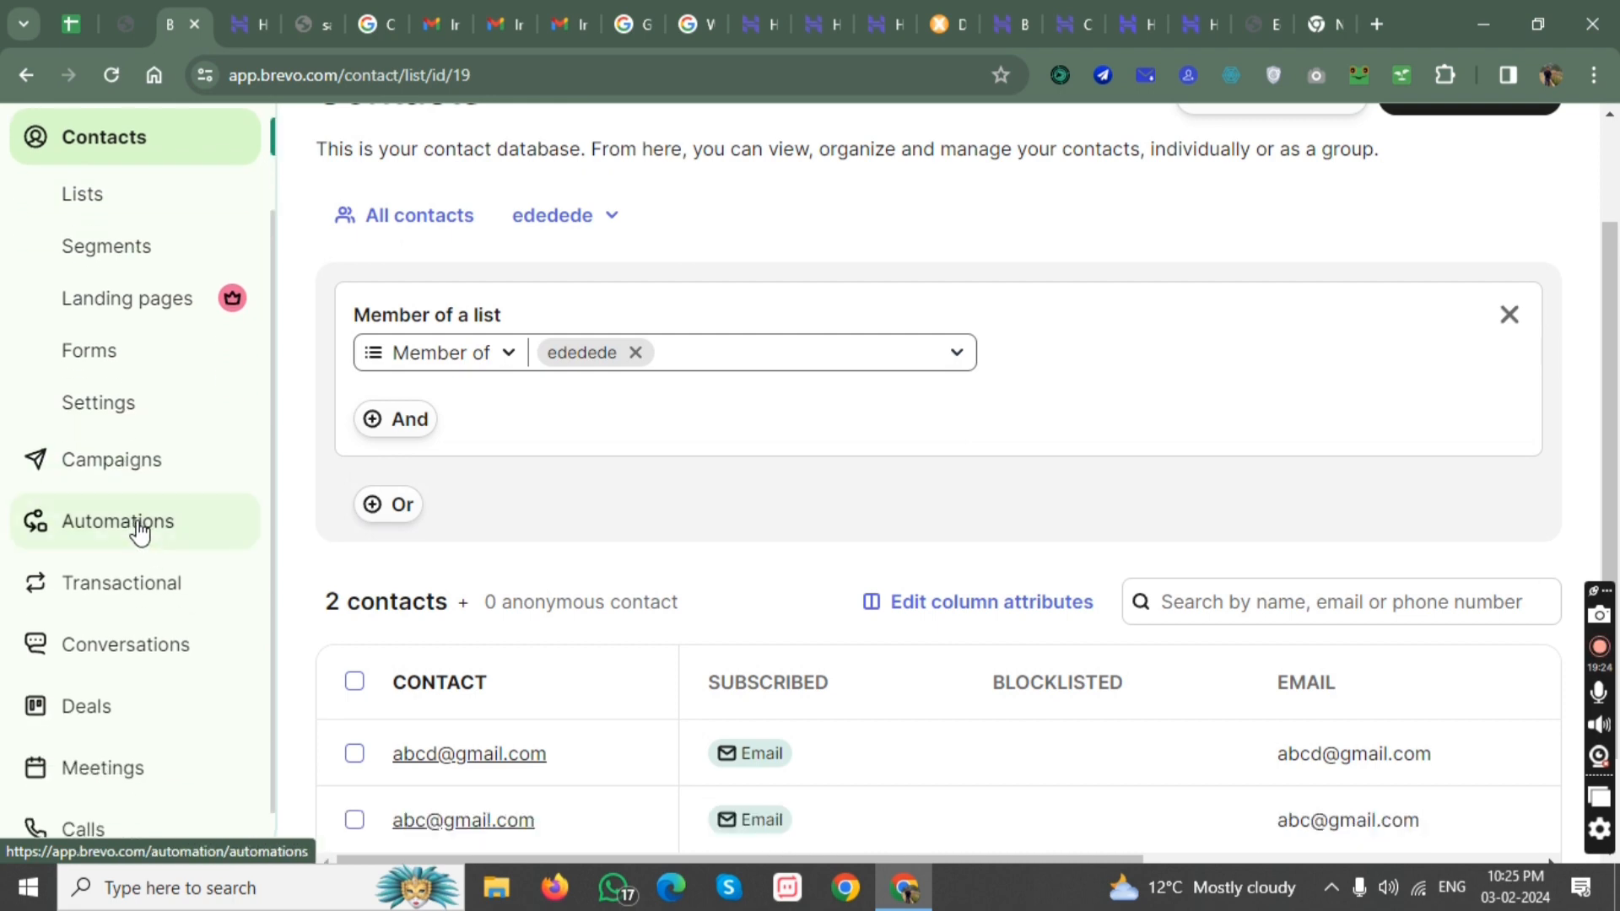
Open the campaigns dashboard and view the active email templates.
click(154, 479)
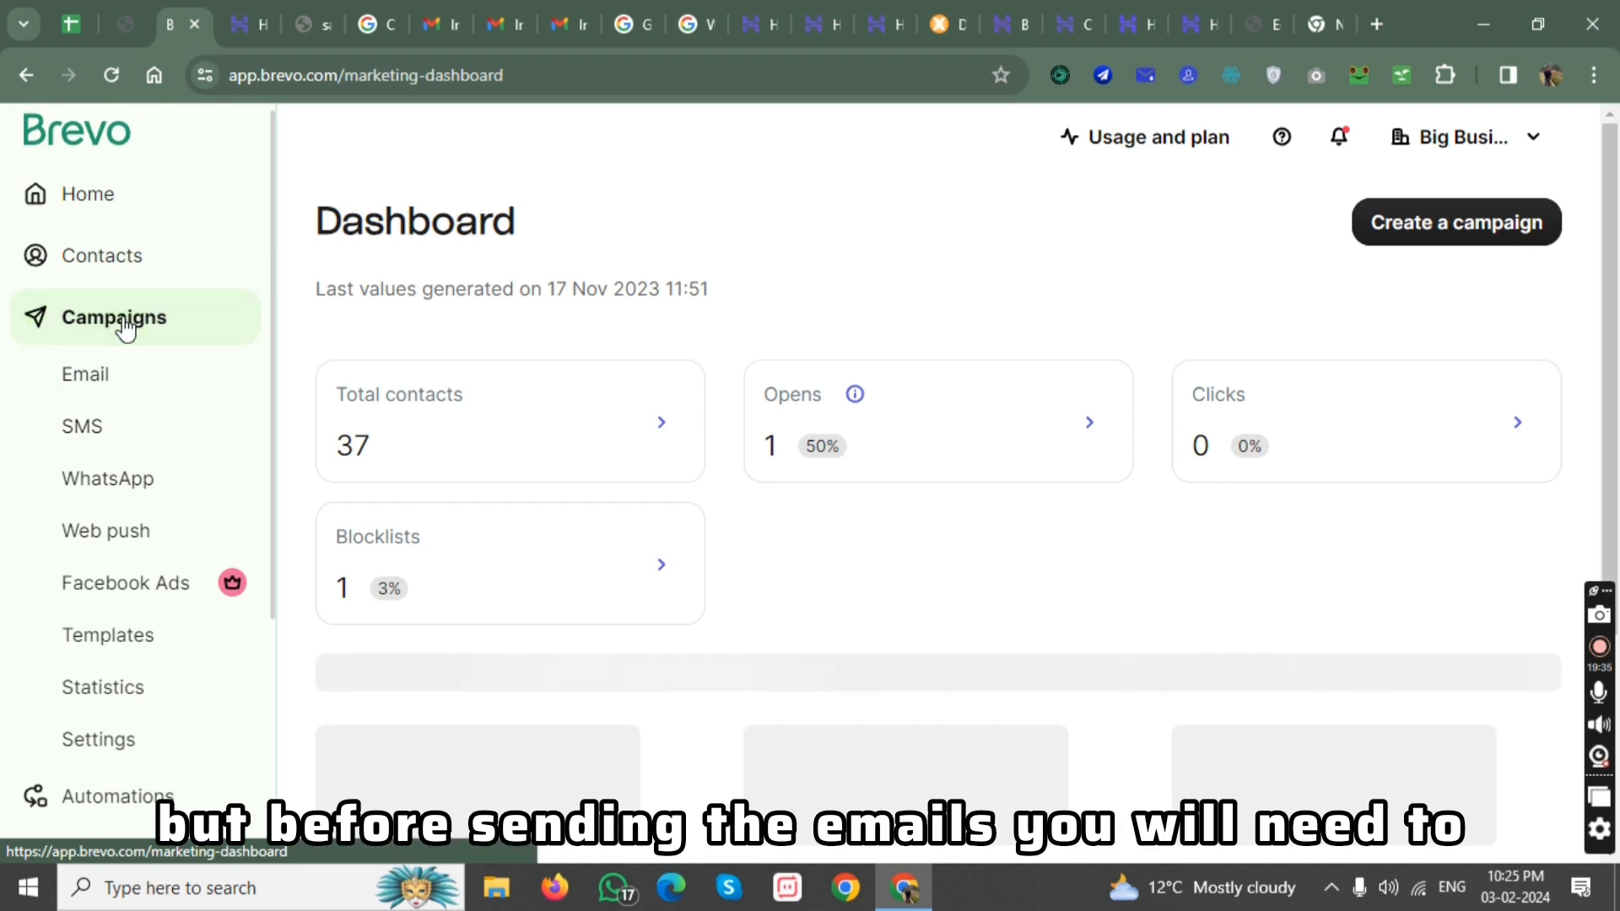
scroll(134, 367, down, 1)
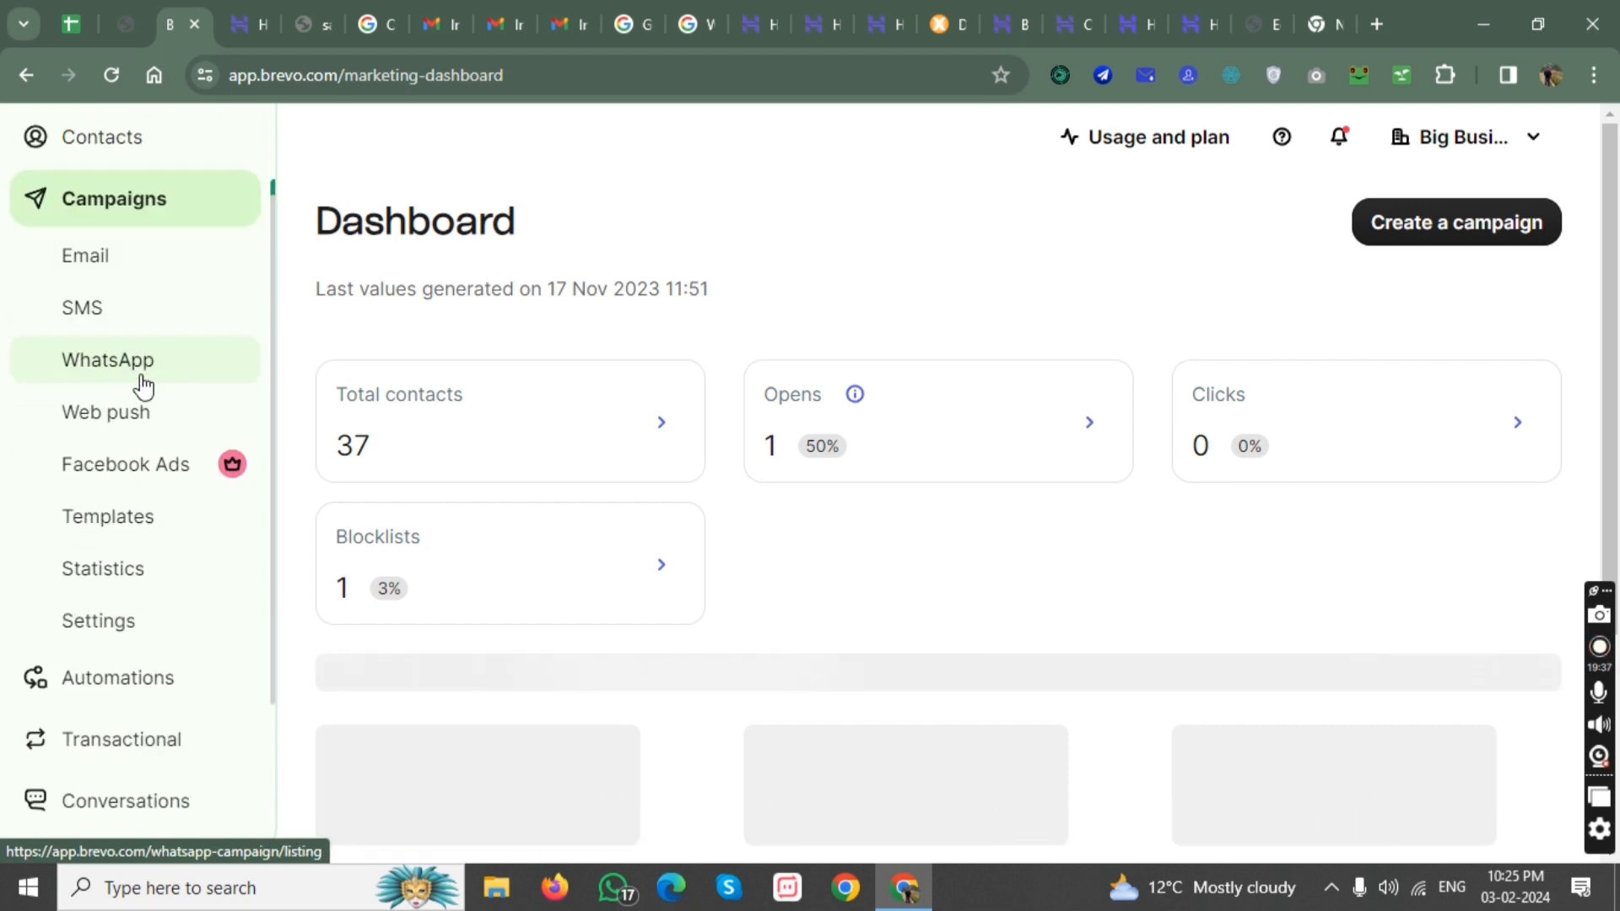
click(152, 523)
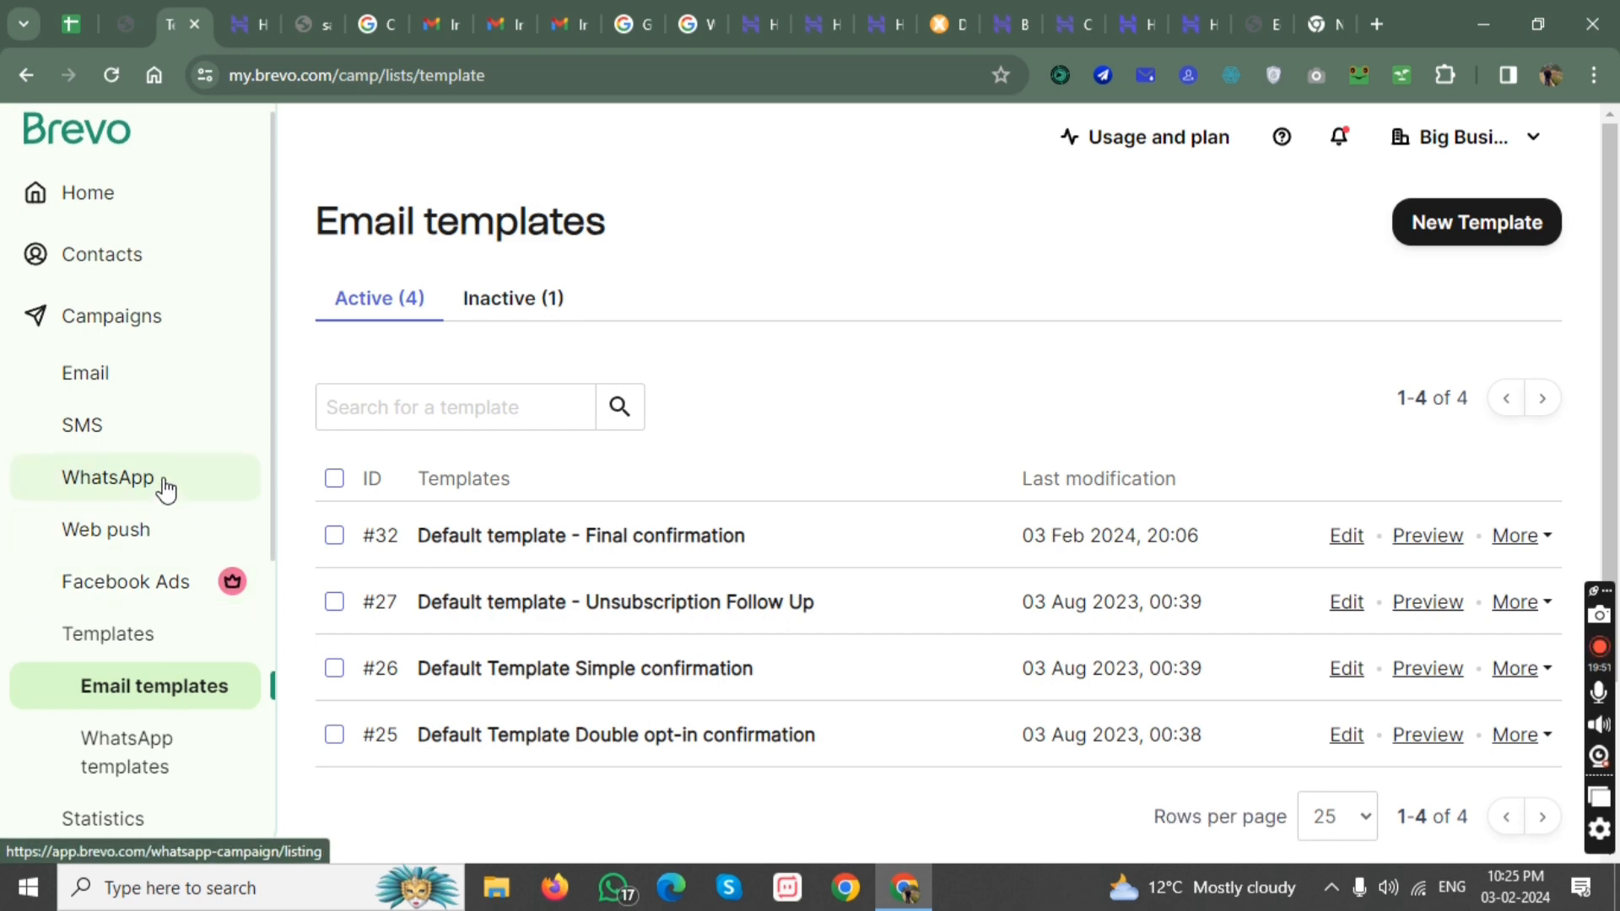
scroll(160, 481, down, 1)
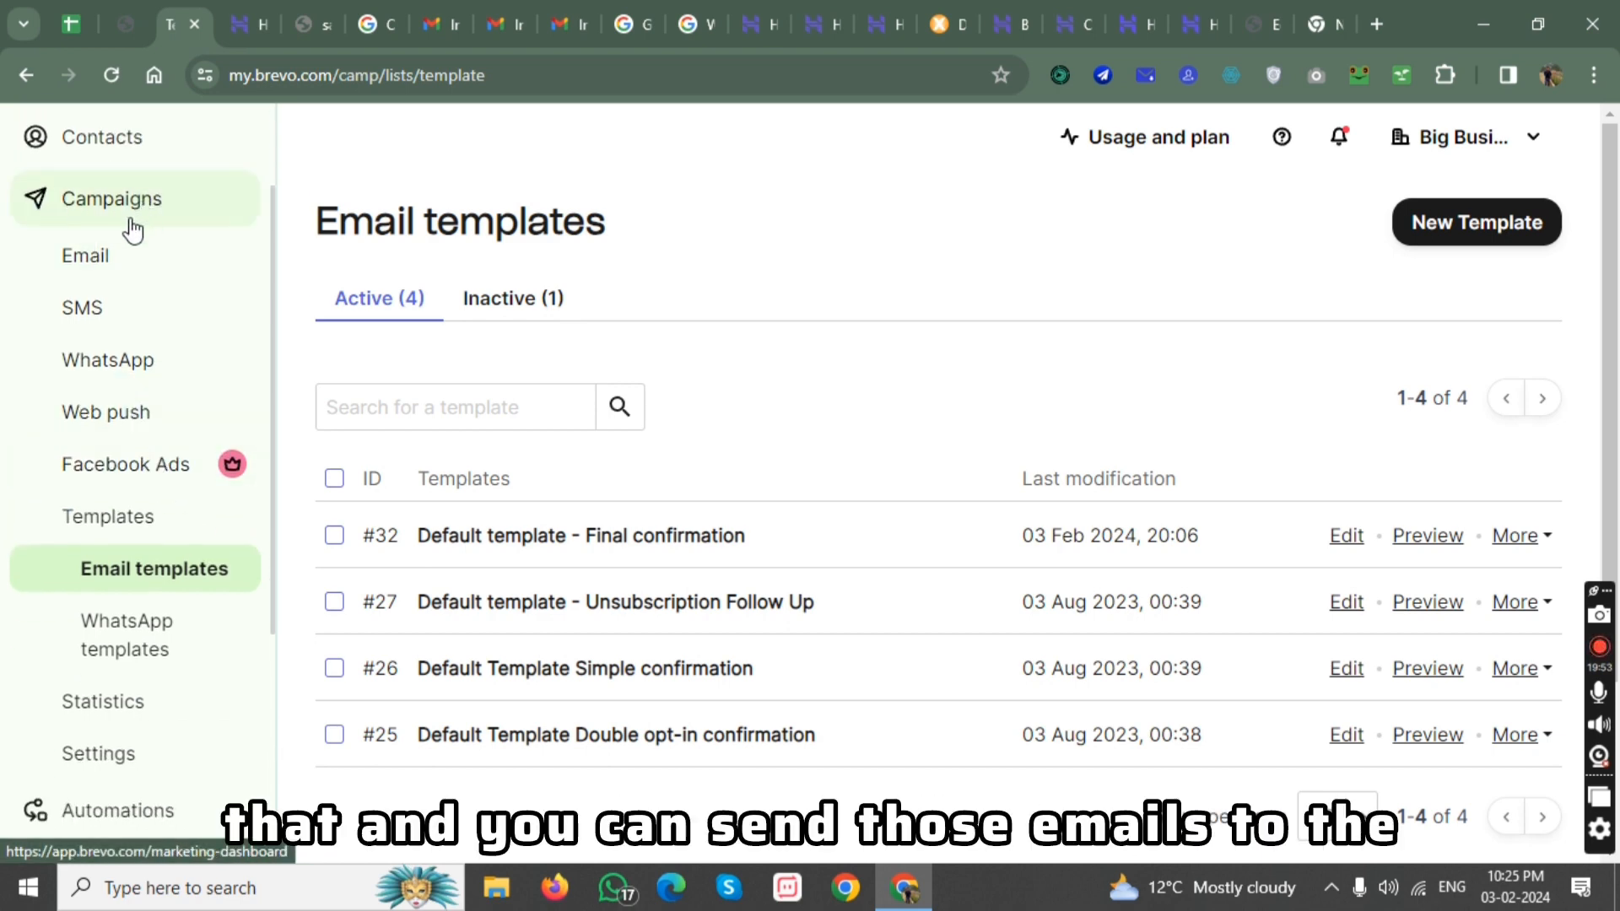
scroll(114, 213, up, 1)
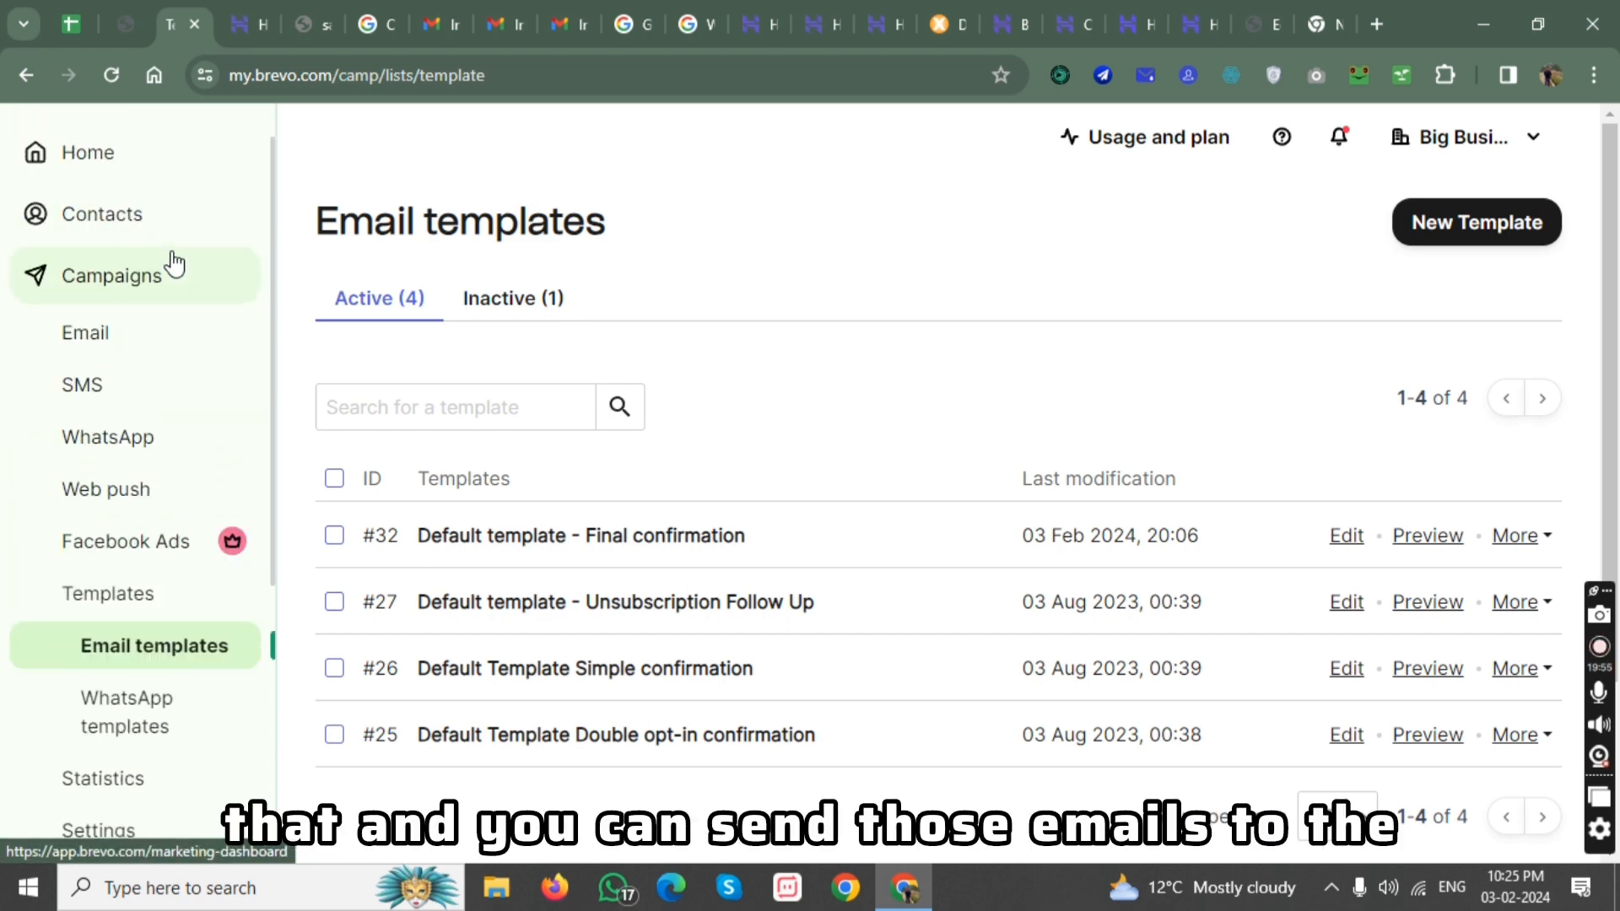
click(129, 281)
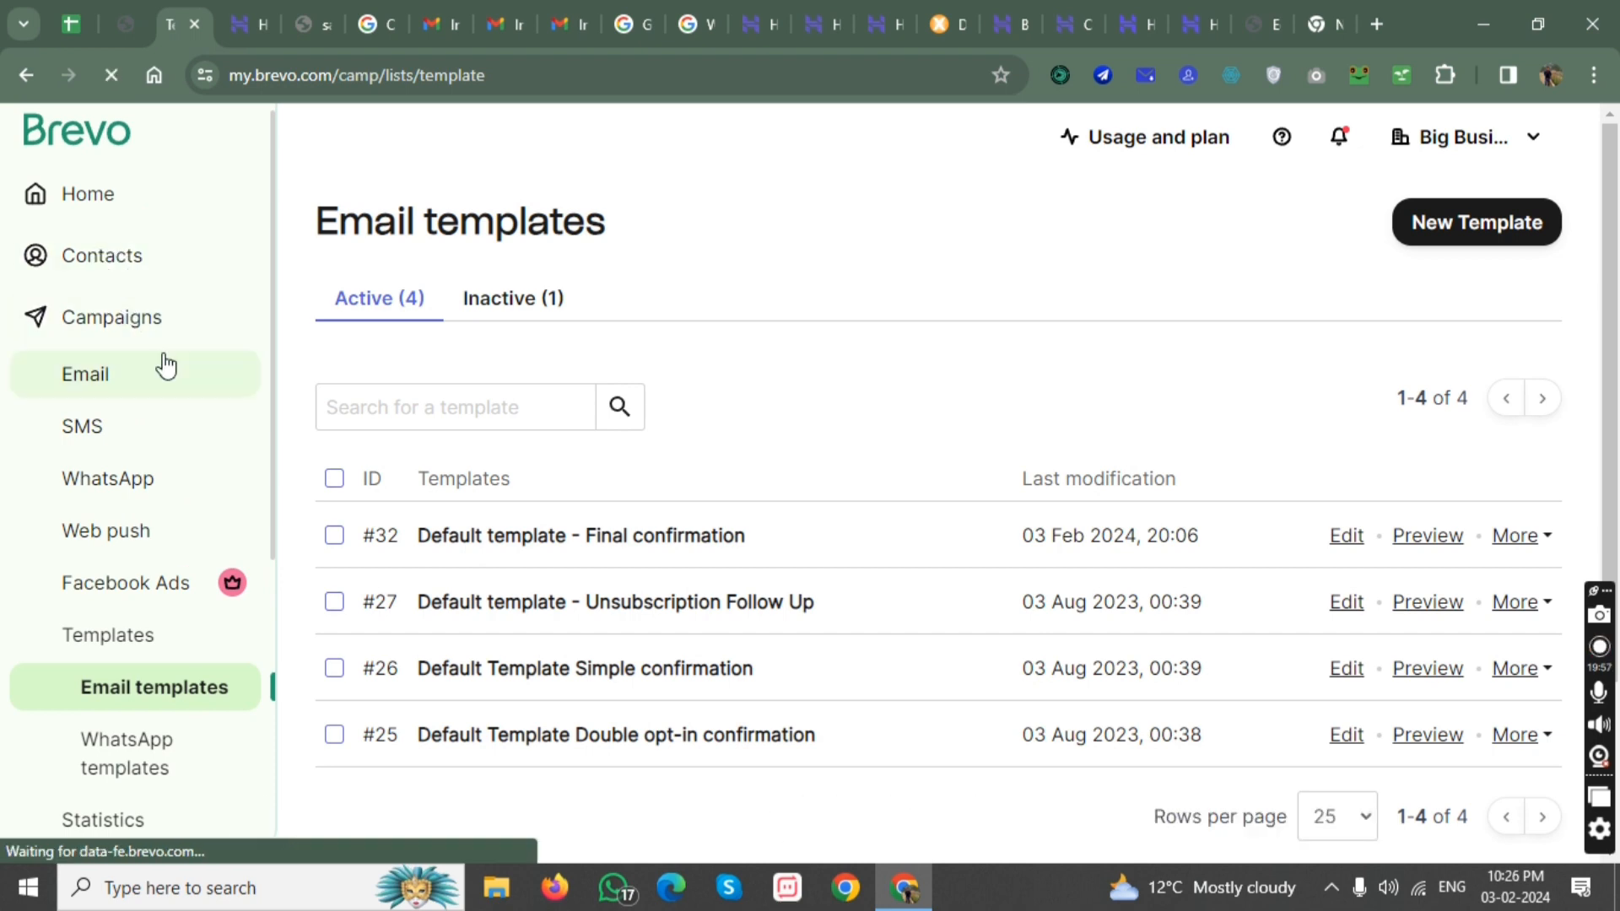
click(25, 75)
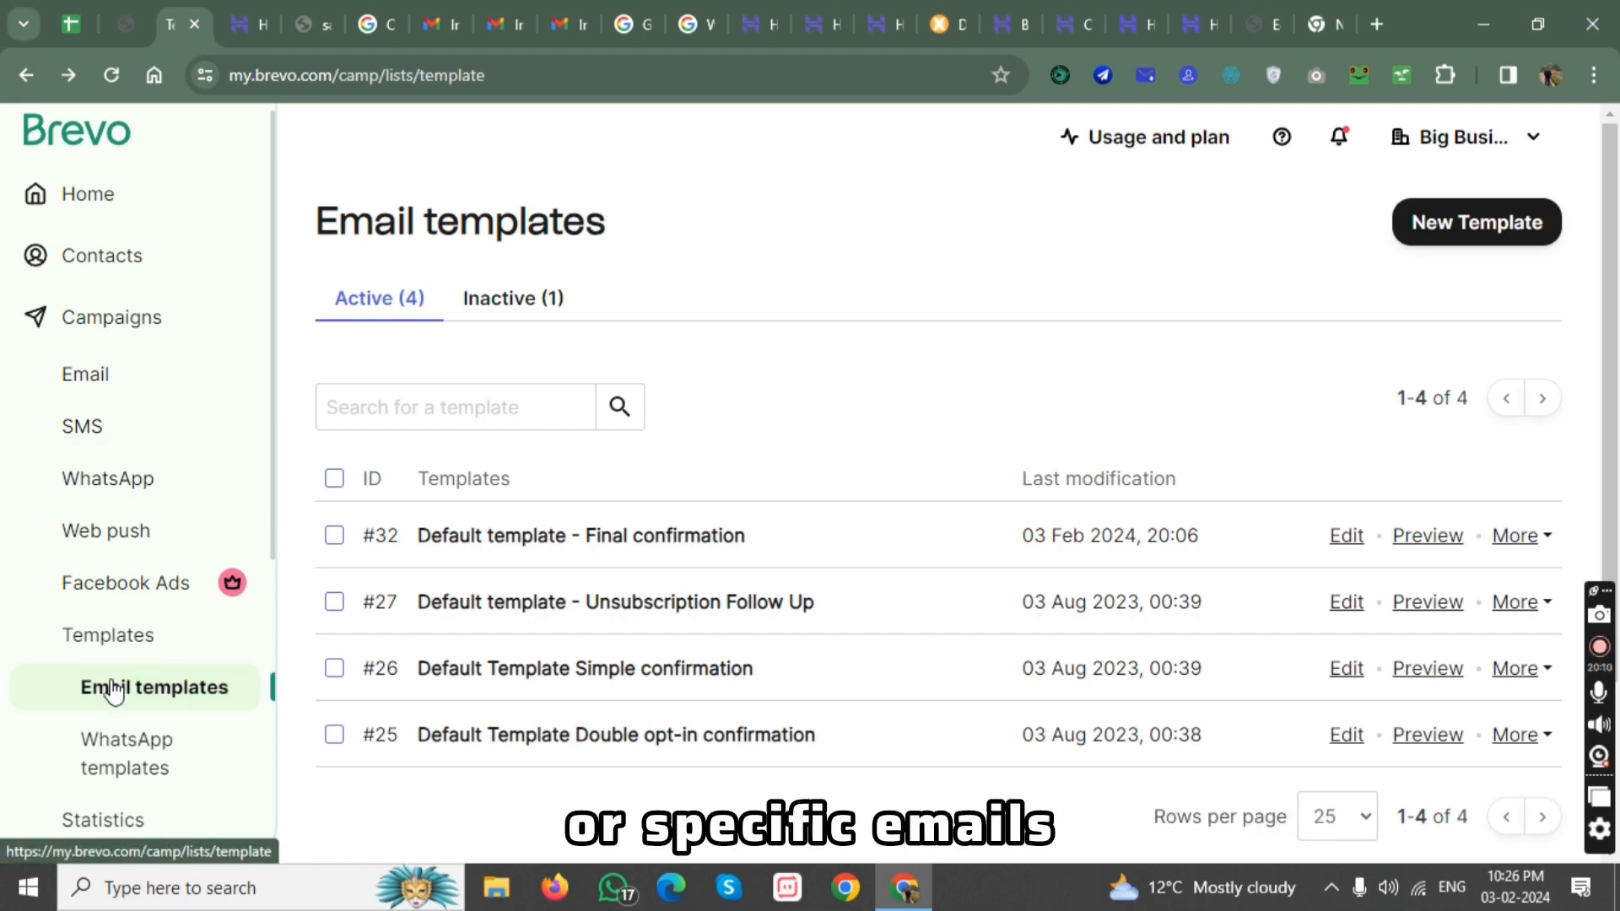
Open the automations overview and check its email templates entry.
scroll(118, 680, down, 1)
scroll(129, 675, down, 3)
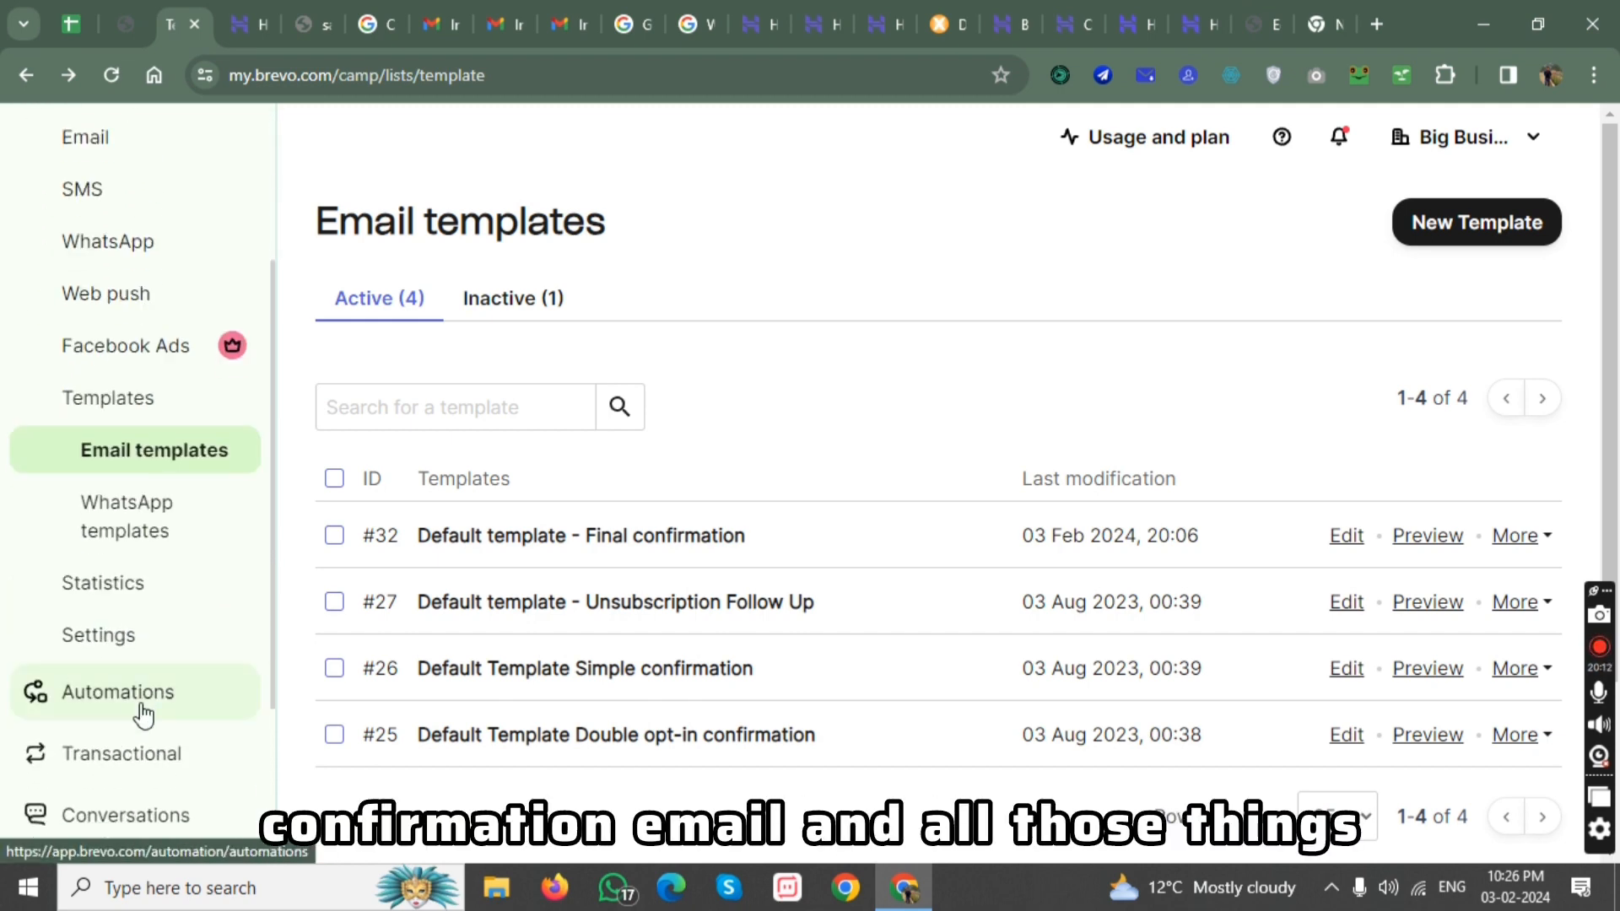
scroll(145, 712, down, 1)
click(179, 500)
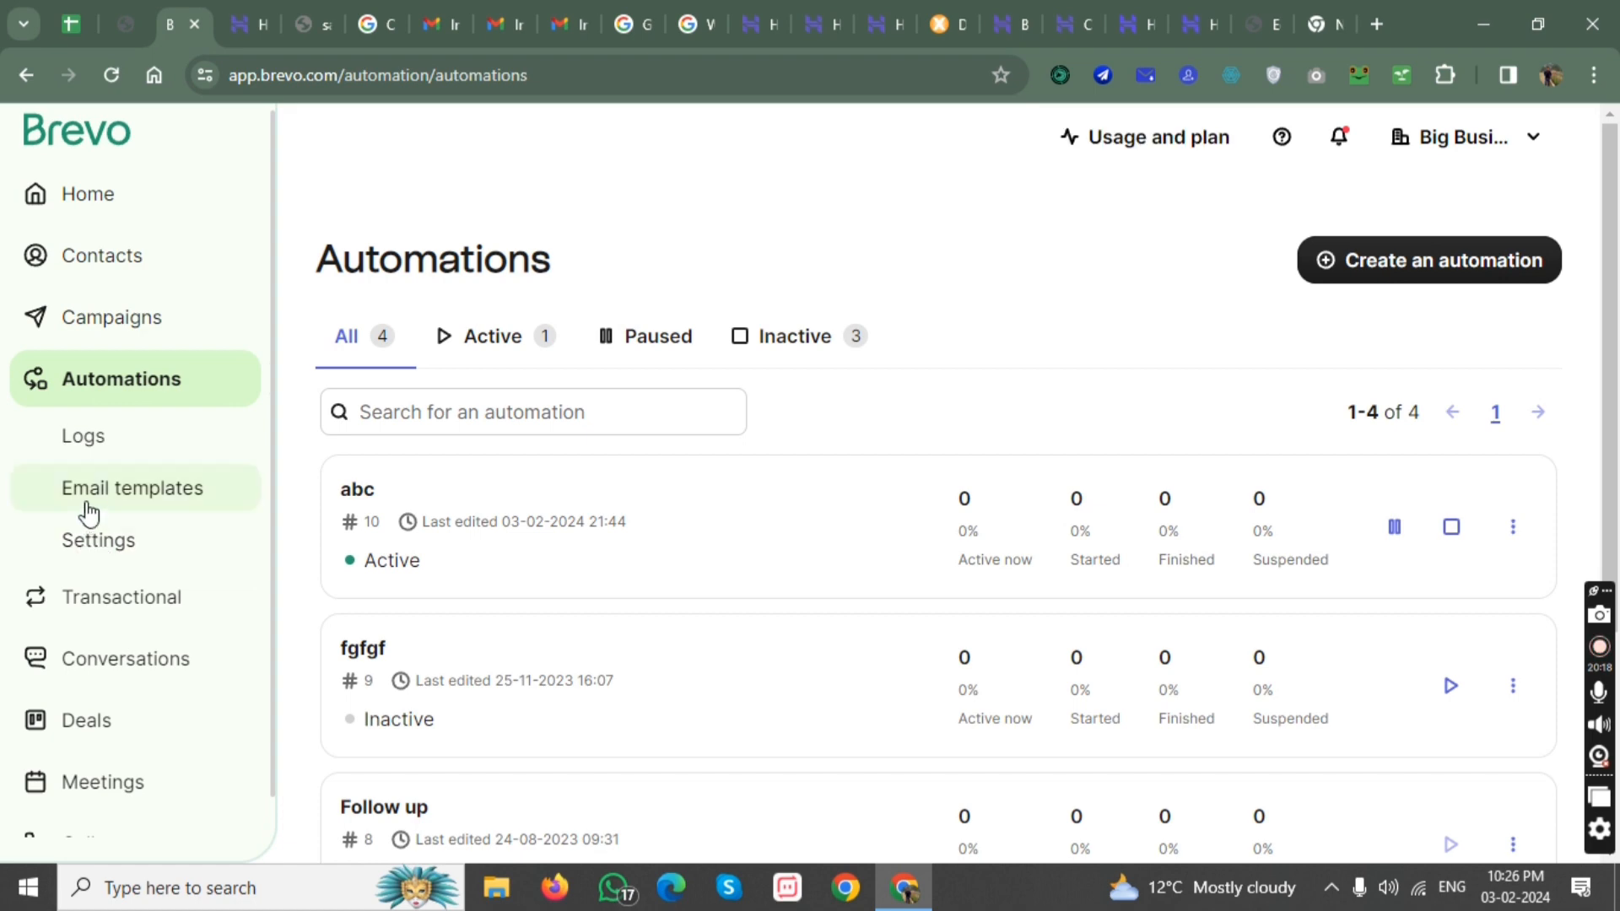
click(139, 500)
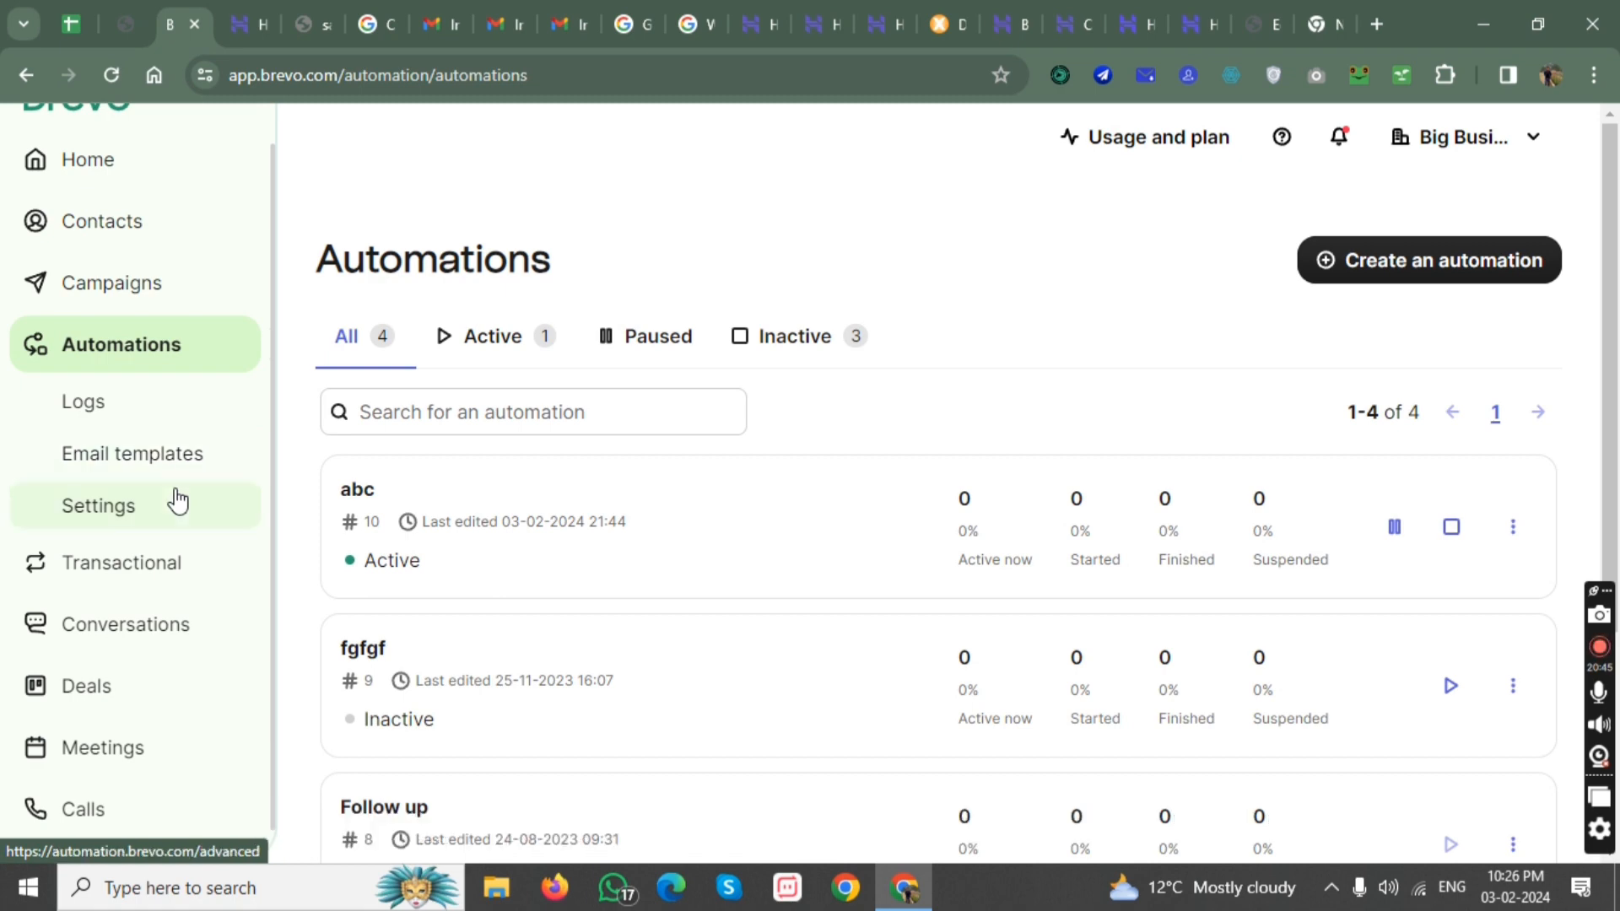
Examine the existing automations and the other features offered alongside them.
scroll(168, 547, down, 3)
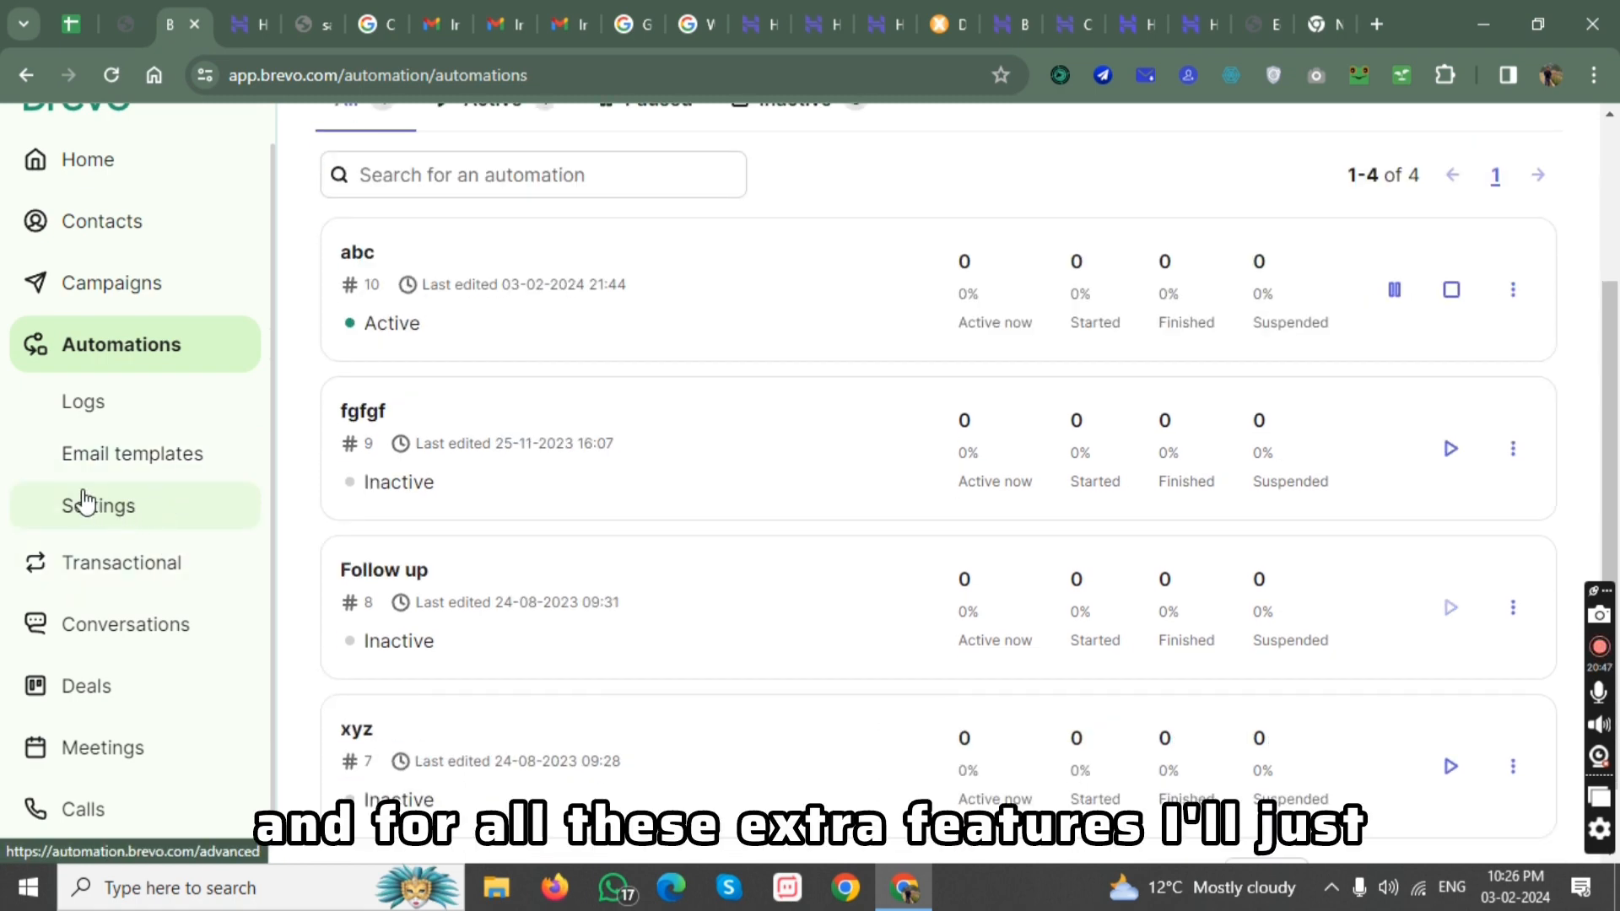
scroll(98, 523, down, 1)
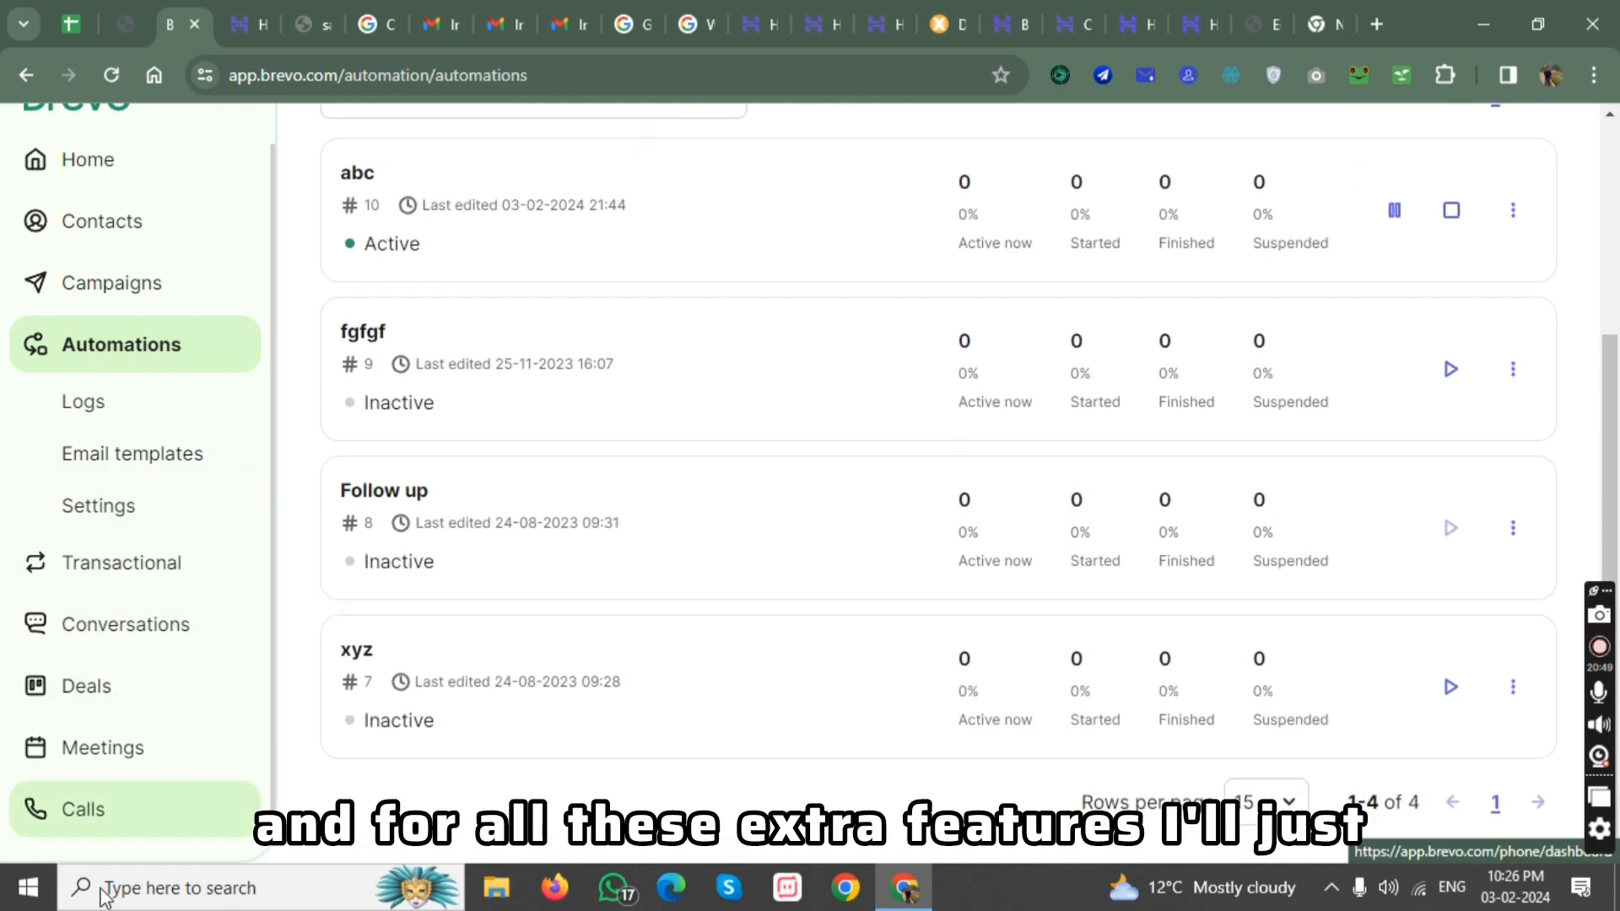
right_click(98, 851)
click(603, 814)
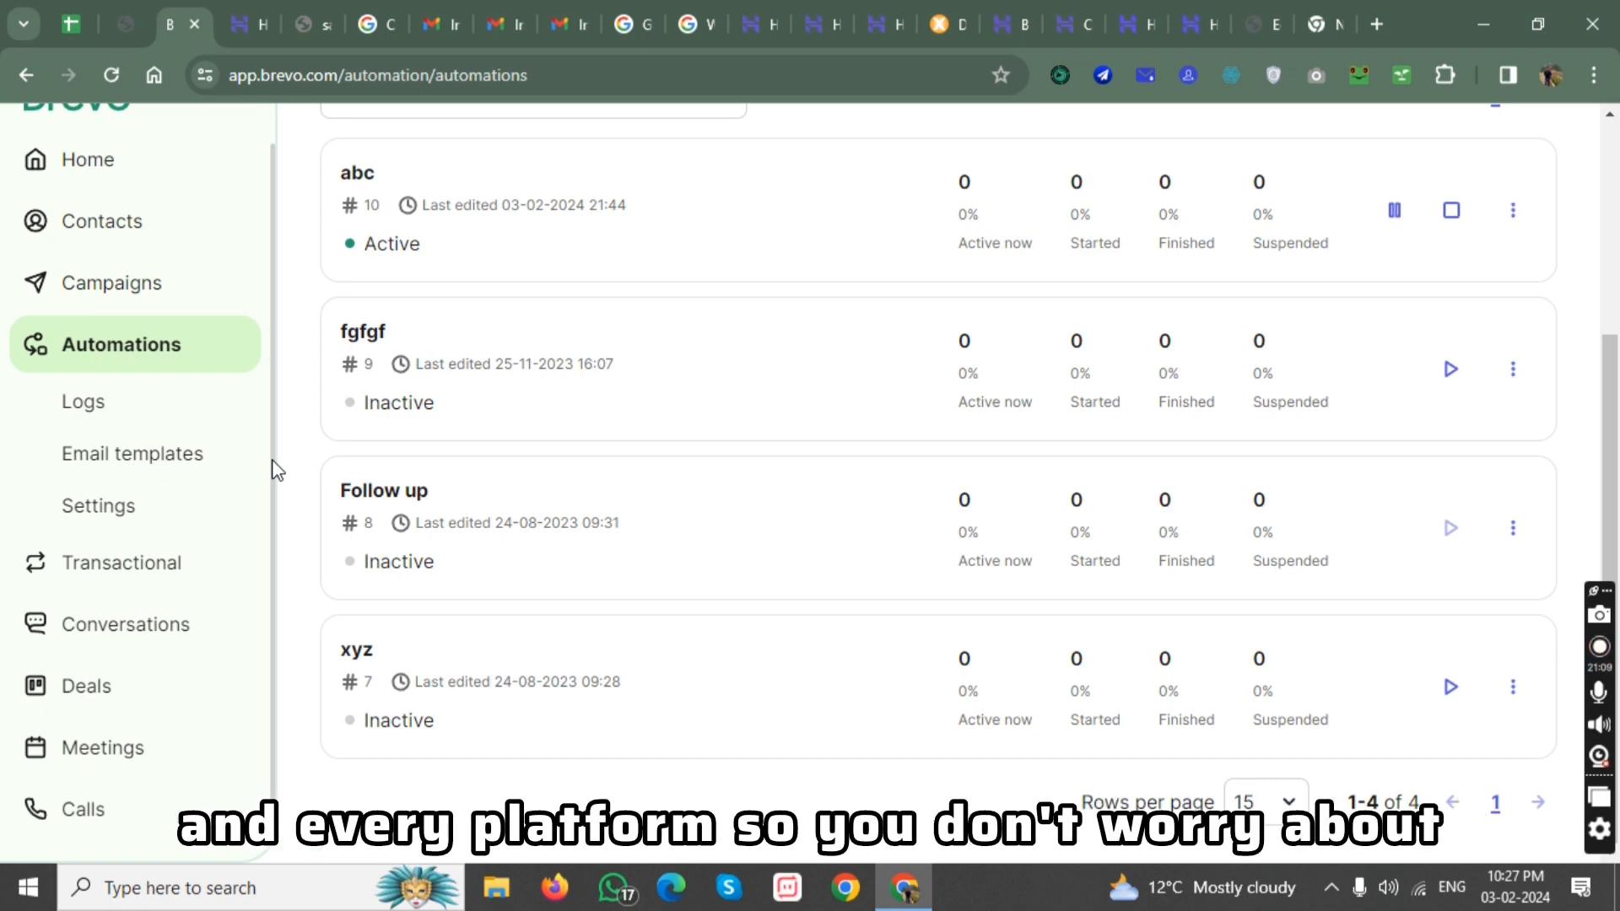
scroll(277, 456, up, 1)
scroll(268, 503, down, 1)
scroll(279, 422, up, 1)
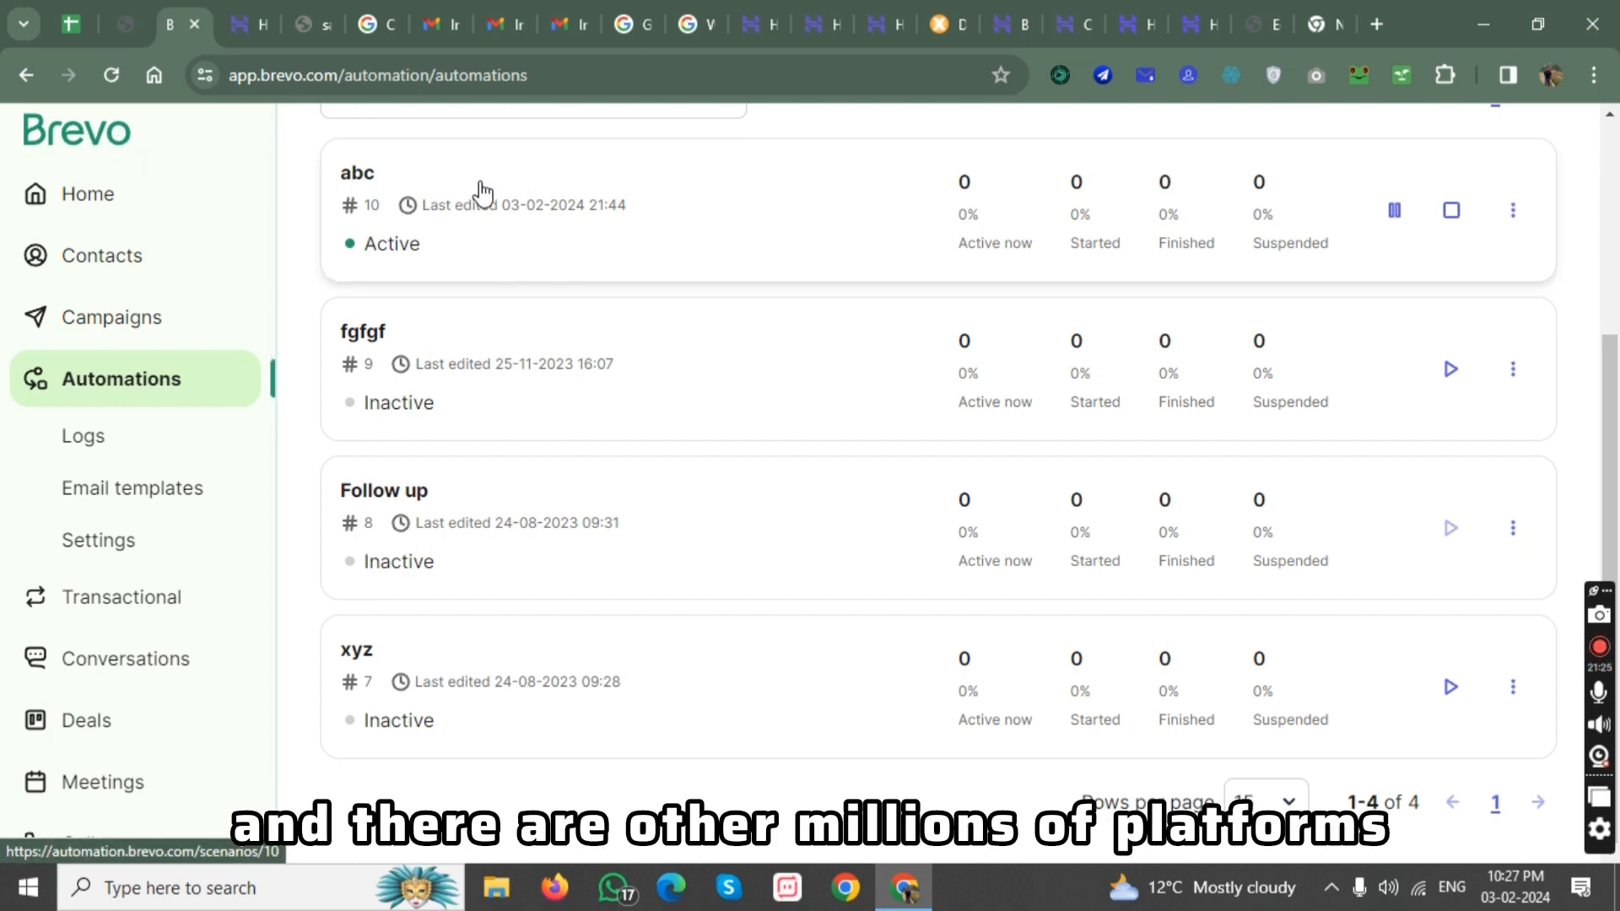
scroll(426, 304, up, 3)
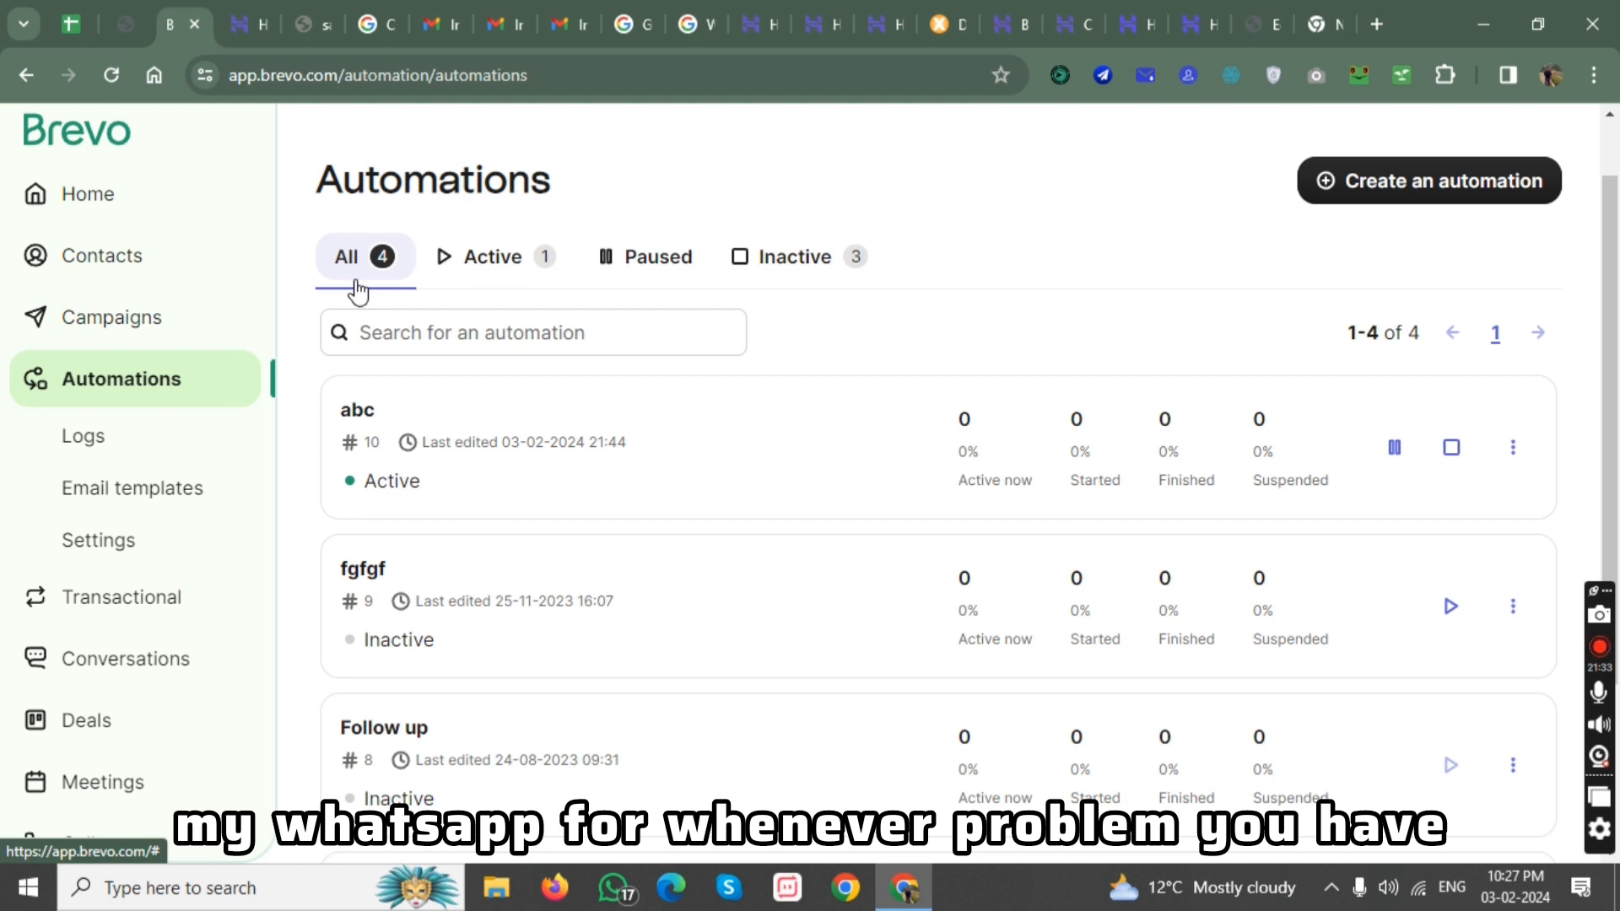
scroll(160, 270, up, 1)
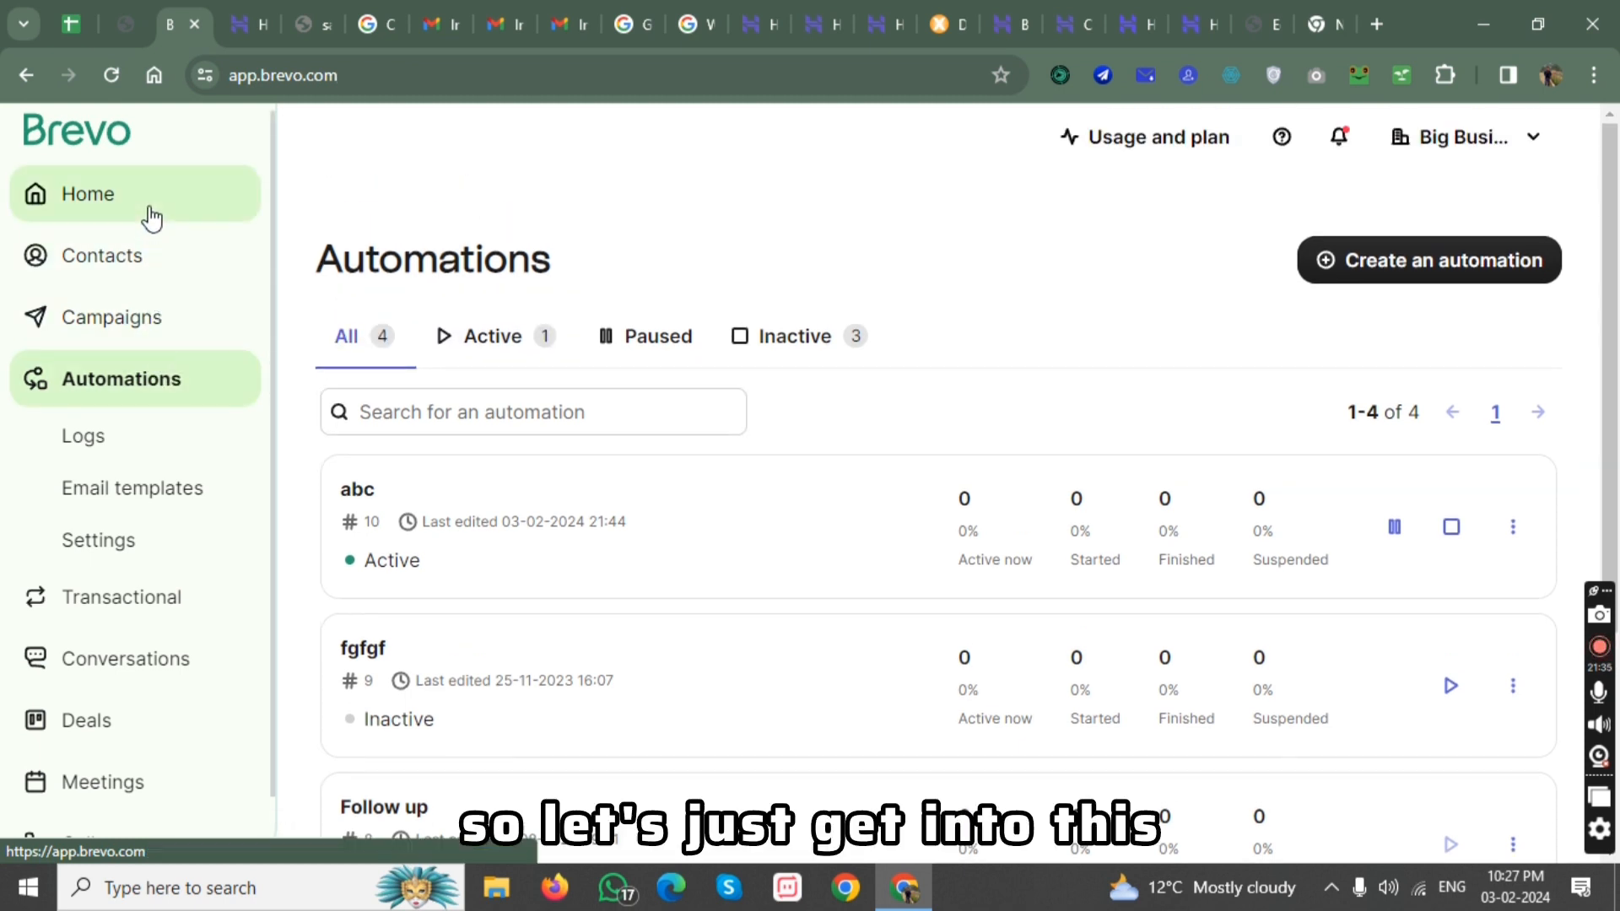
Create a contact list named list#1 in the Your First Folder folder.
click(152, 218)
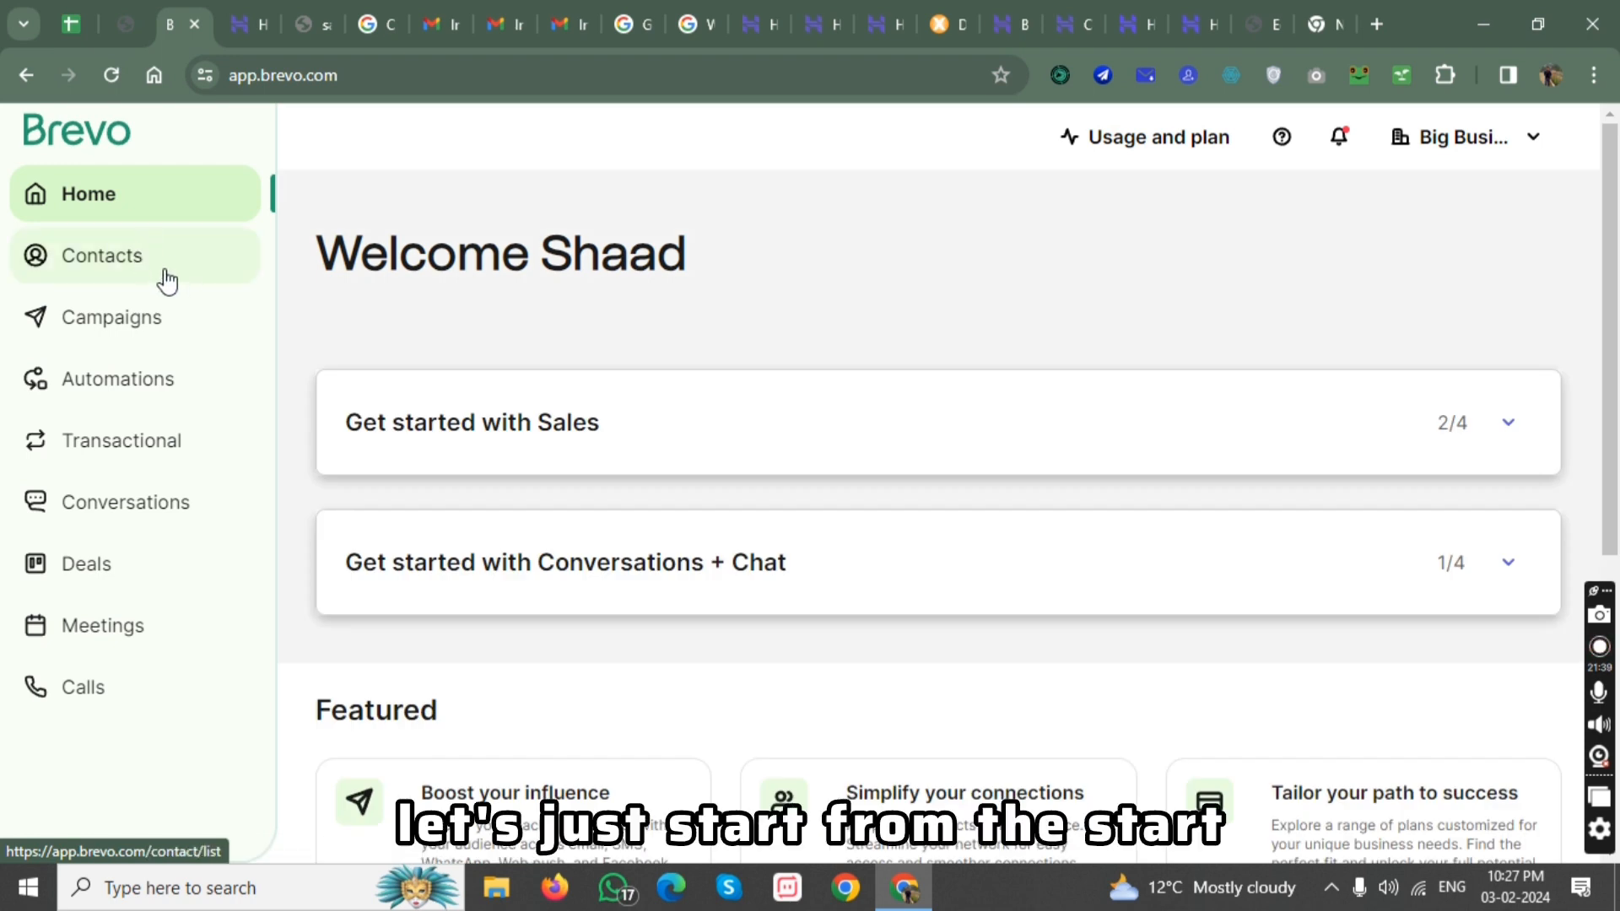
click(166, 275)
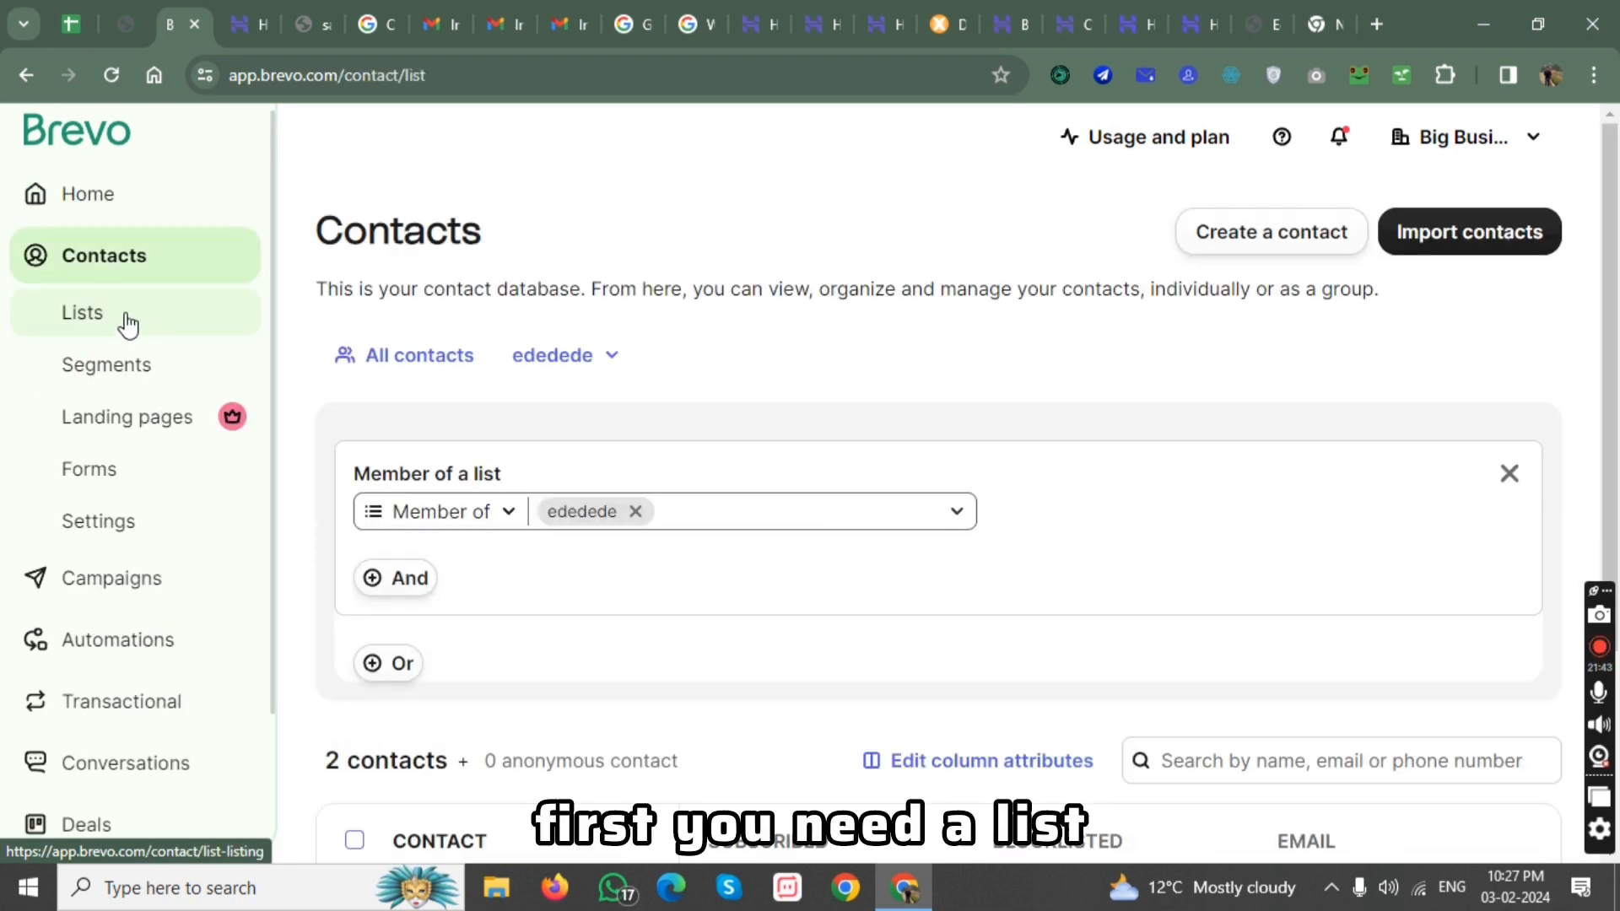
click(128, 324)
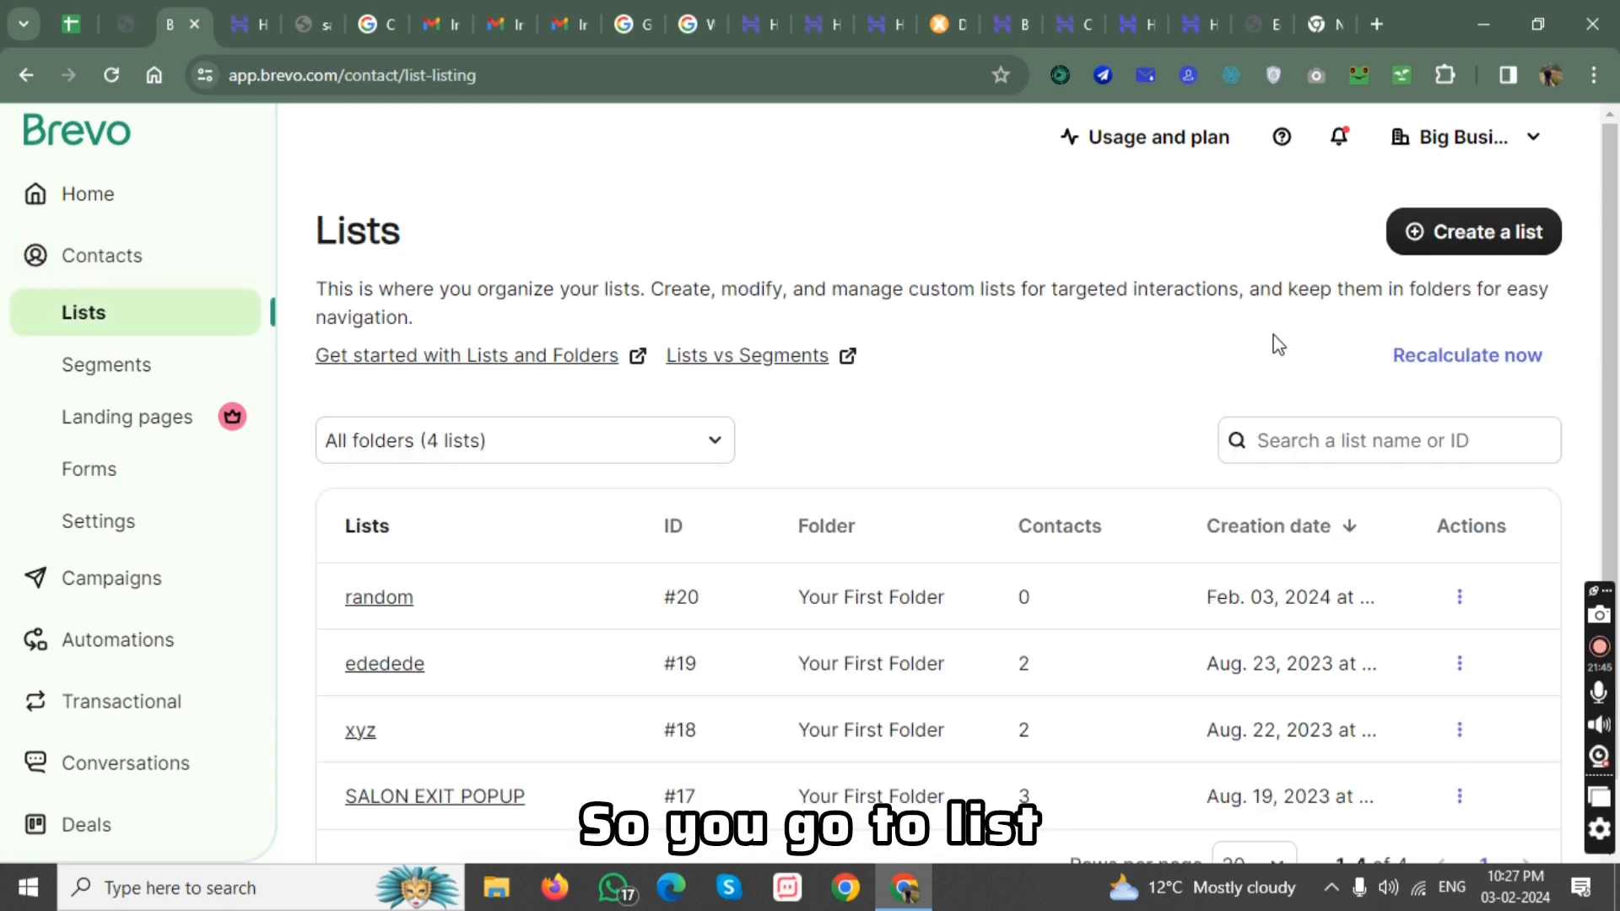
click(1433, 251)
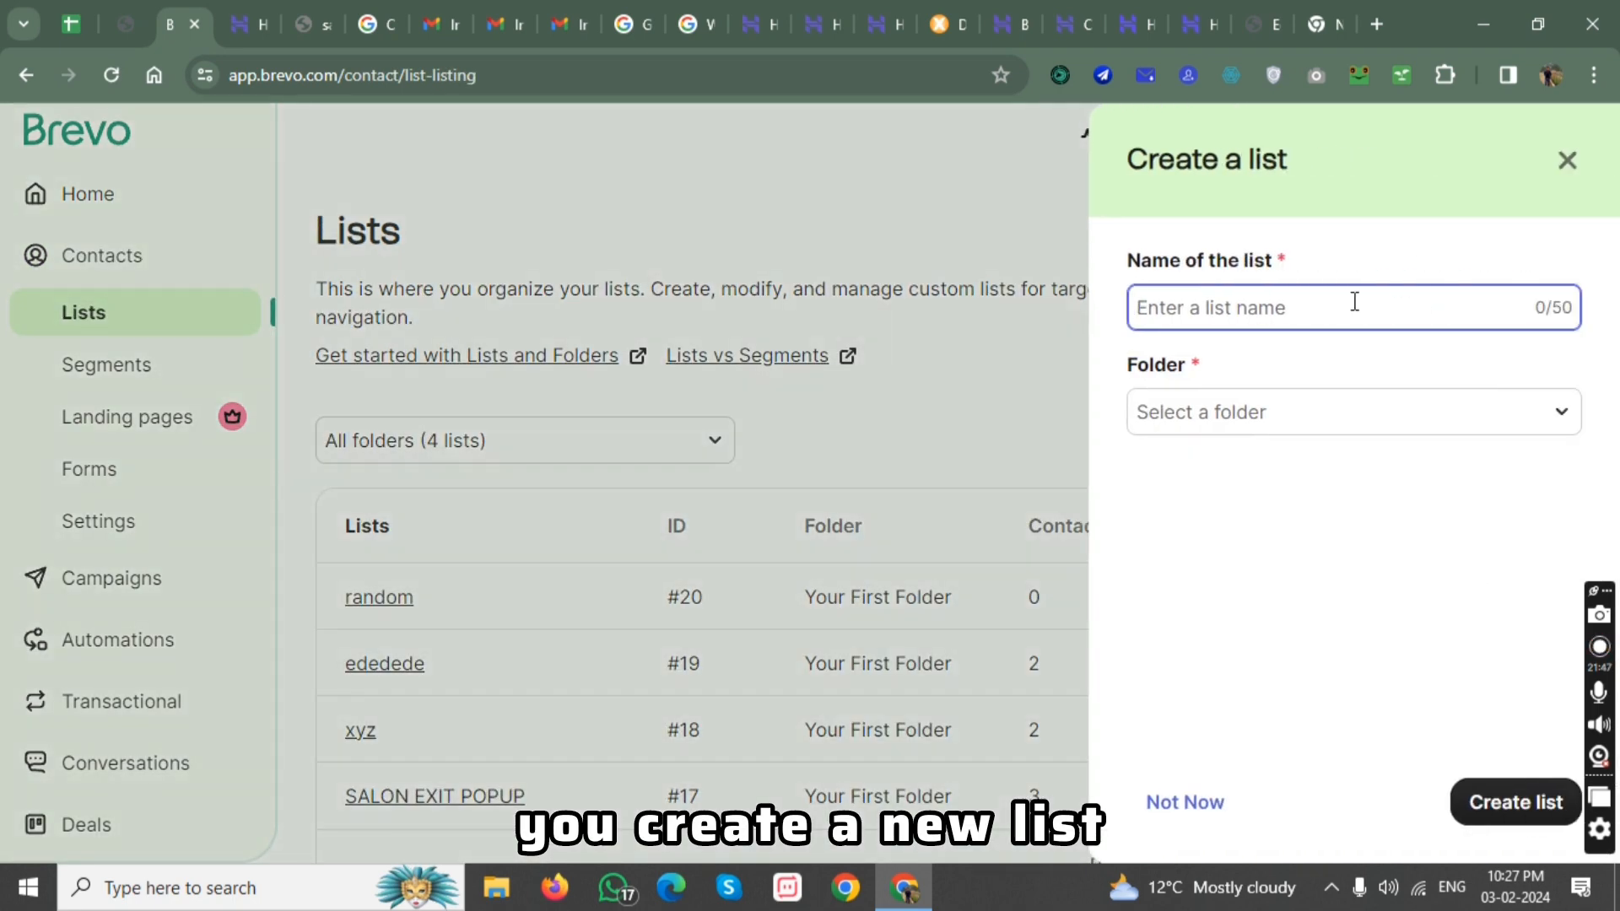
text(lis)
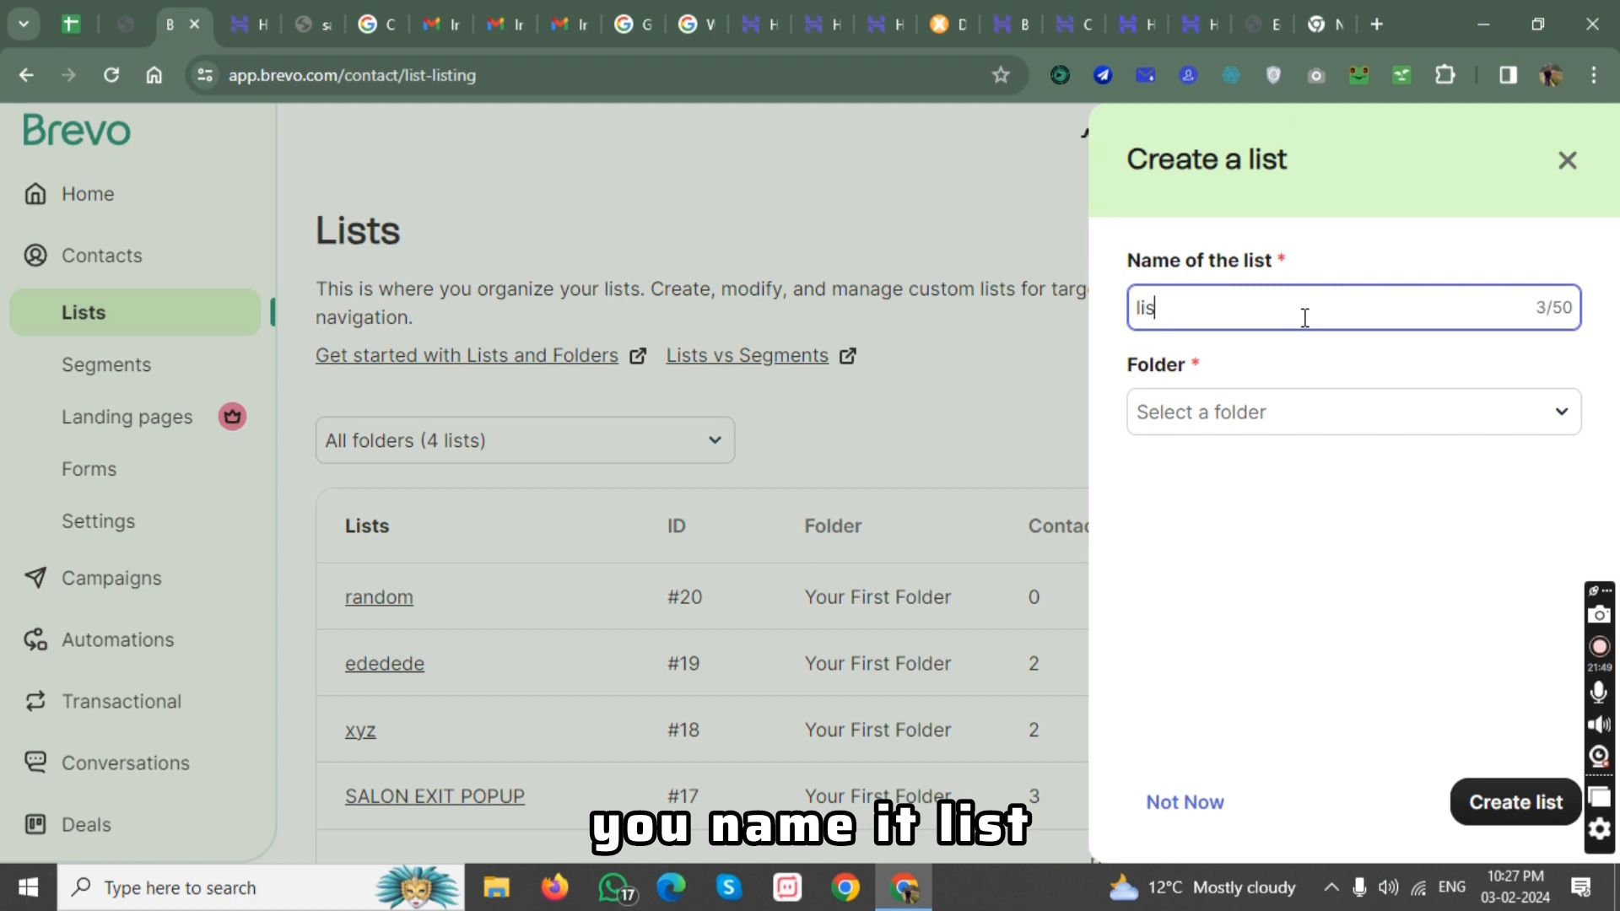
text(t#)
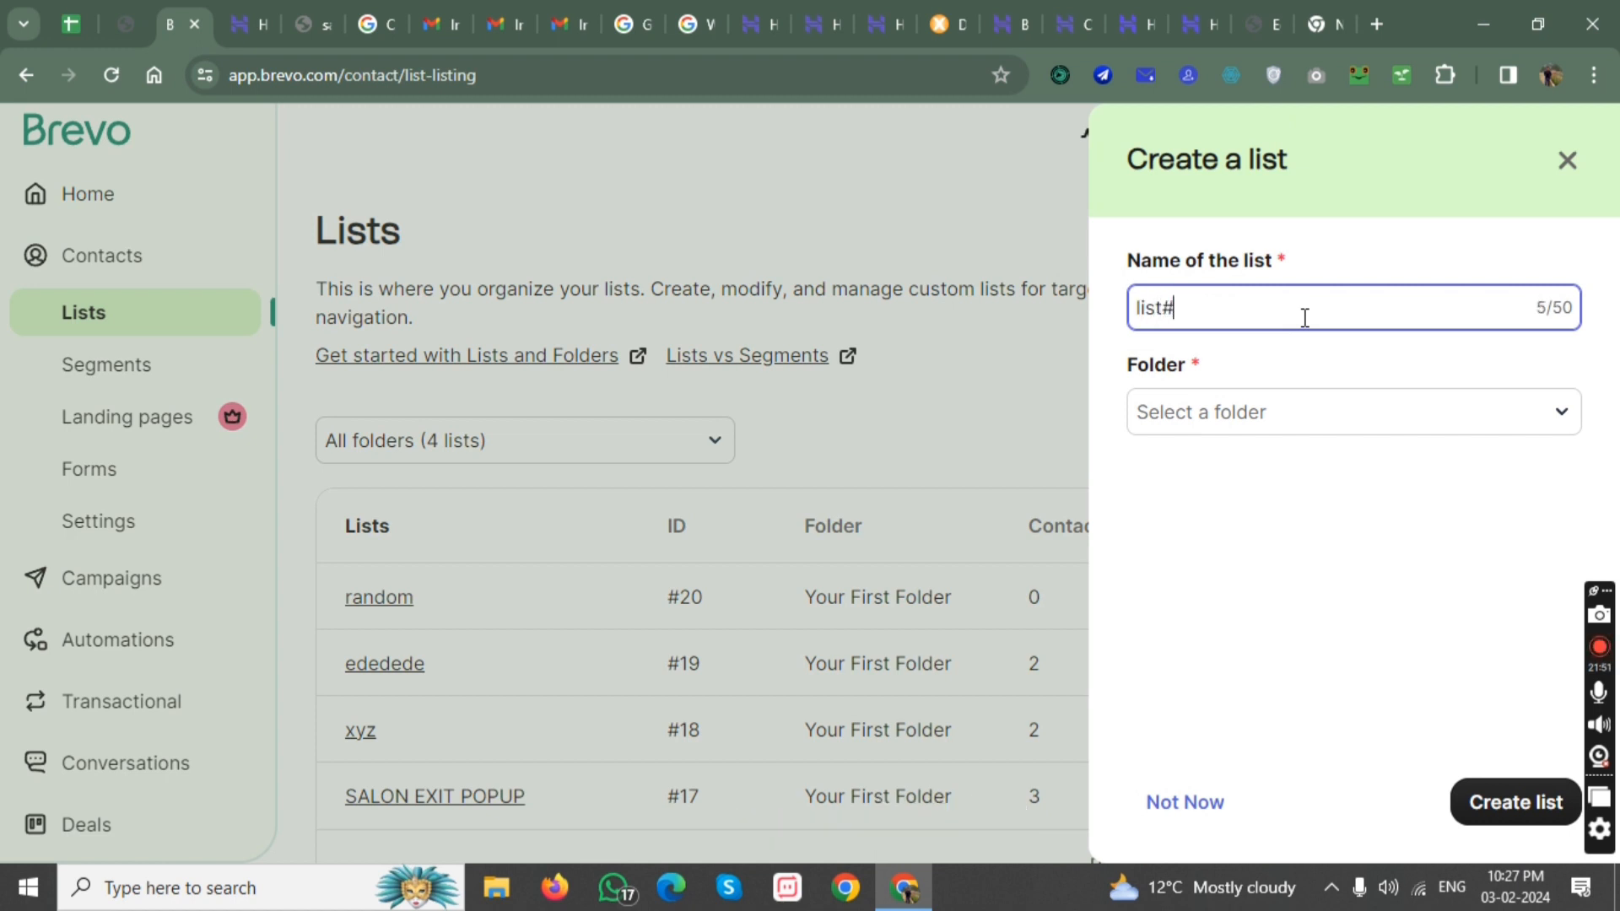
text(1)
click(1394, 416)
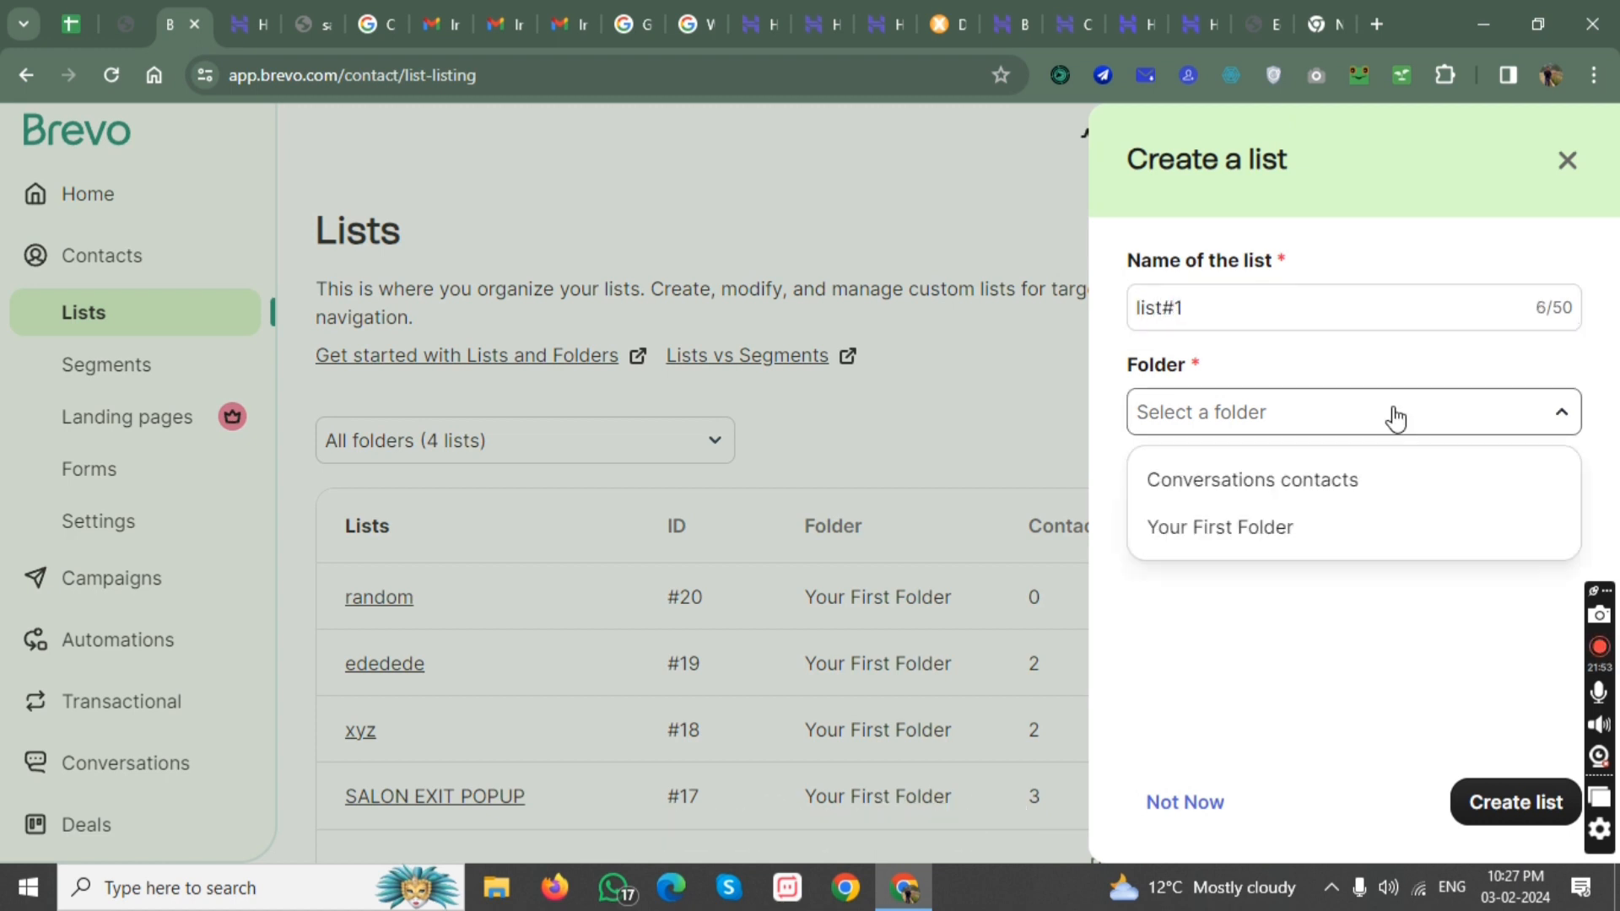
click(1375, 530)
click(1484, 806)
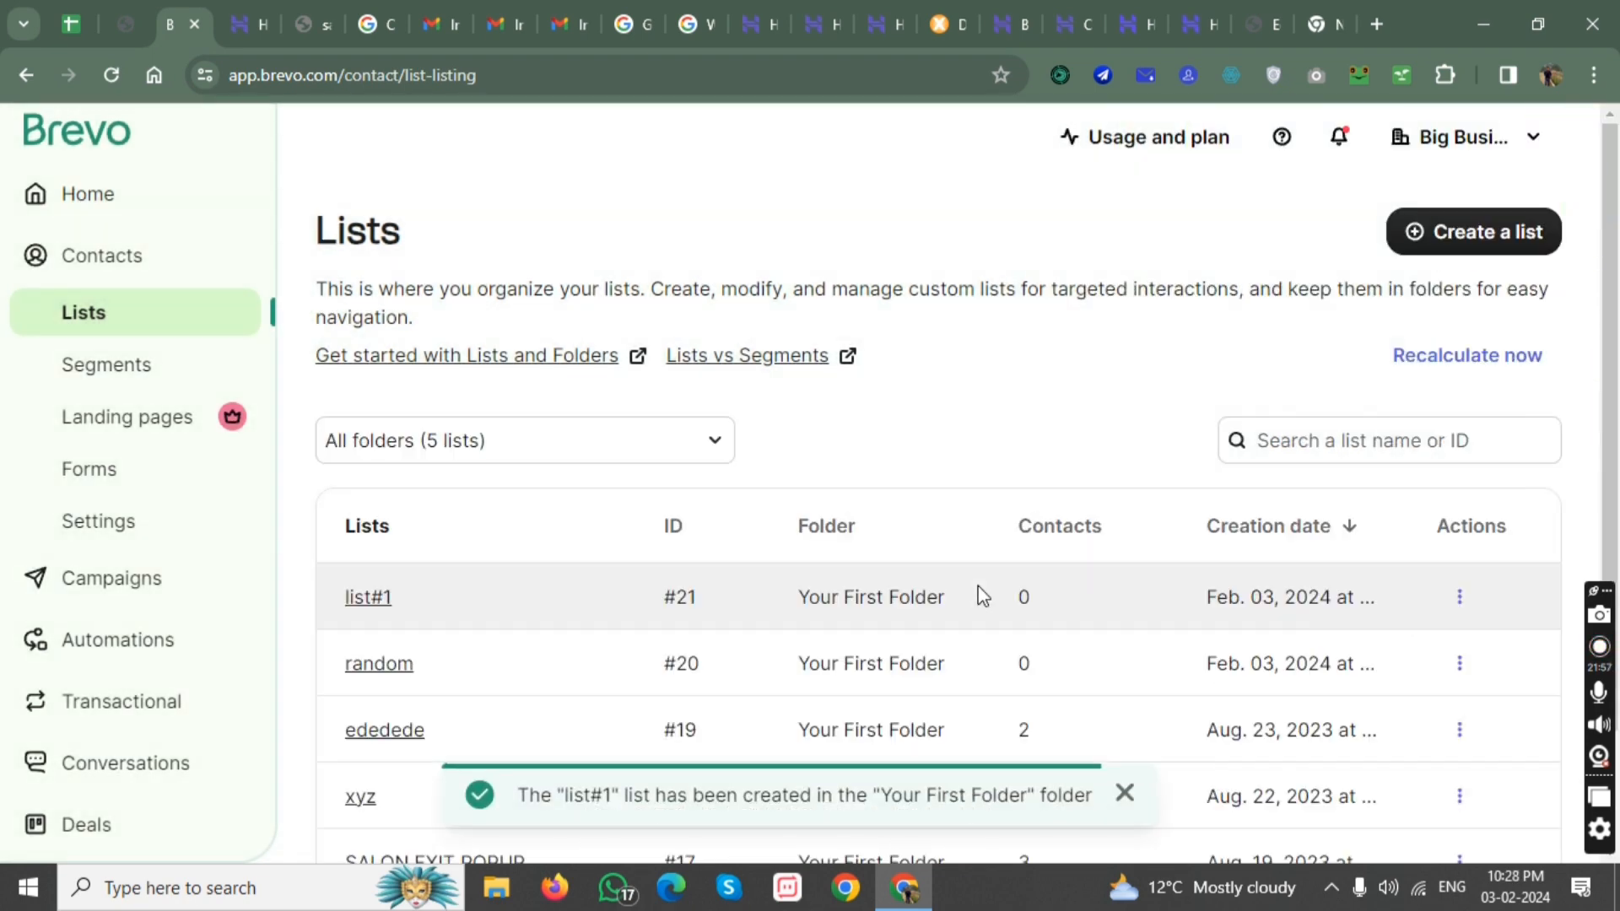
Open the new list#1 list and view its contacts.
scroll(865, 546, down, 1)
scroll(865, 546, down, 1)
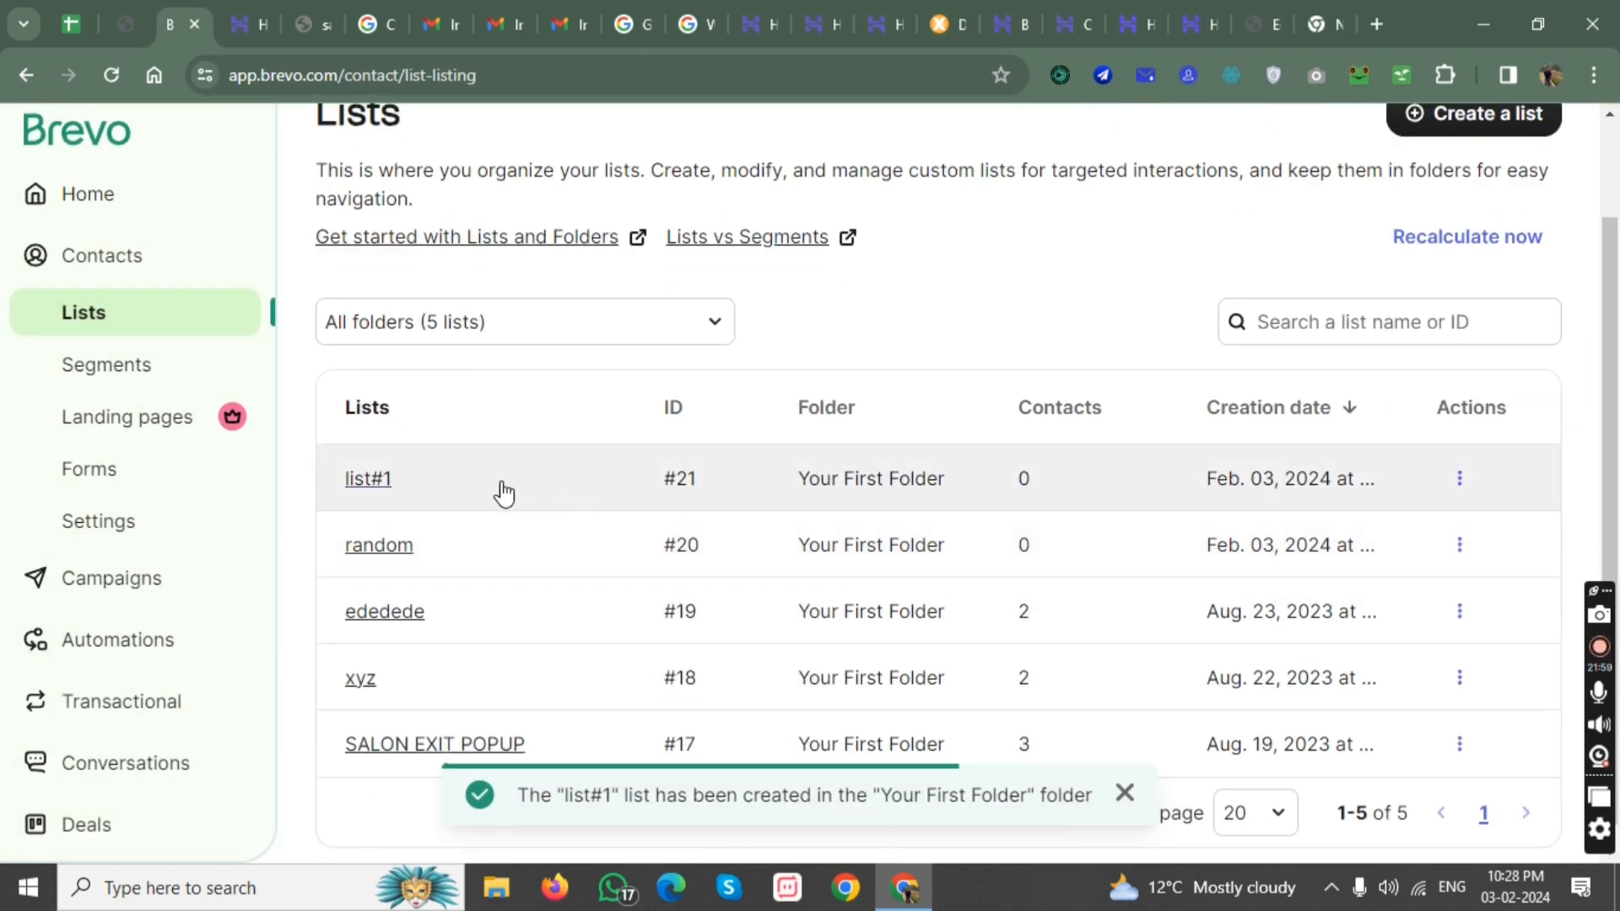
click(1458, 489)
click(625, 489)
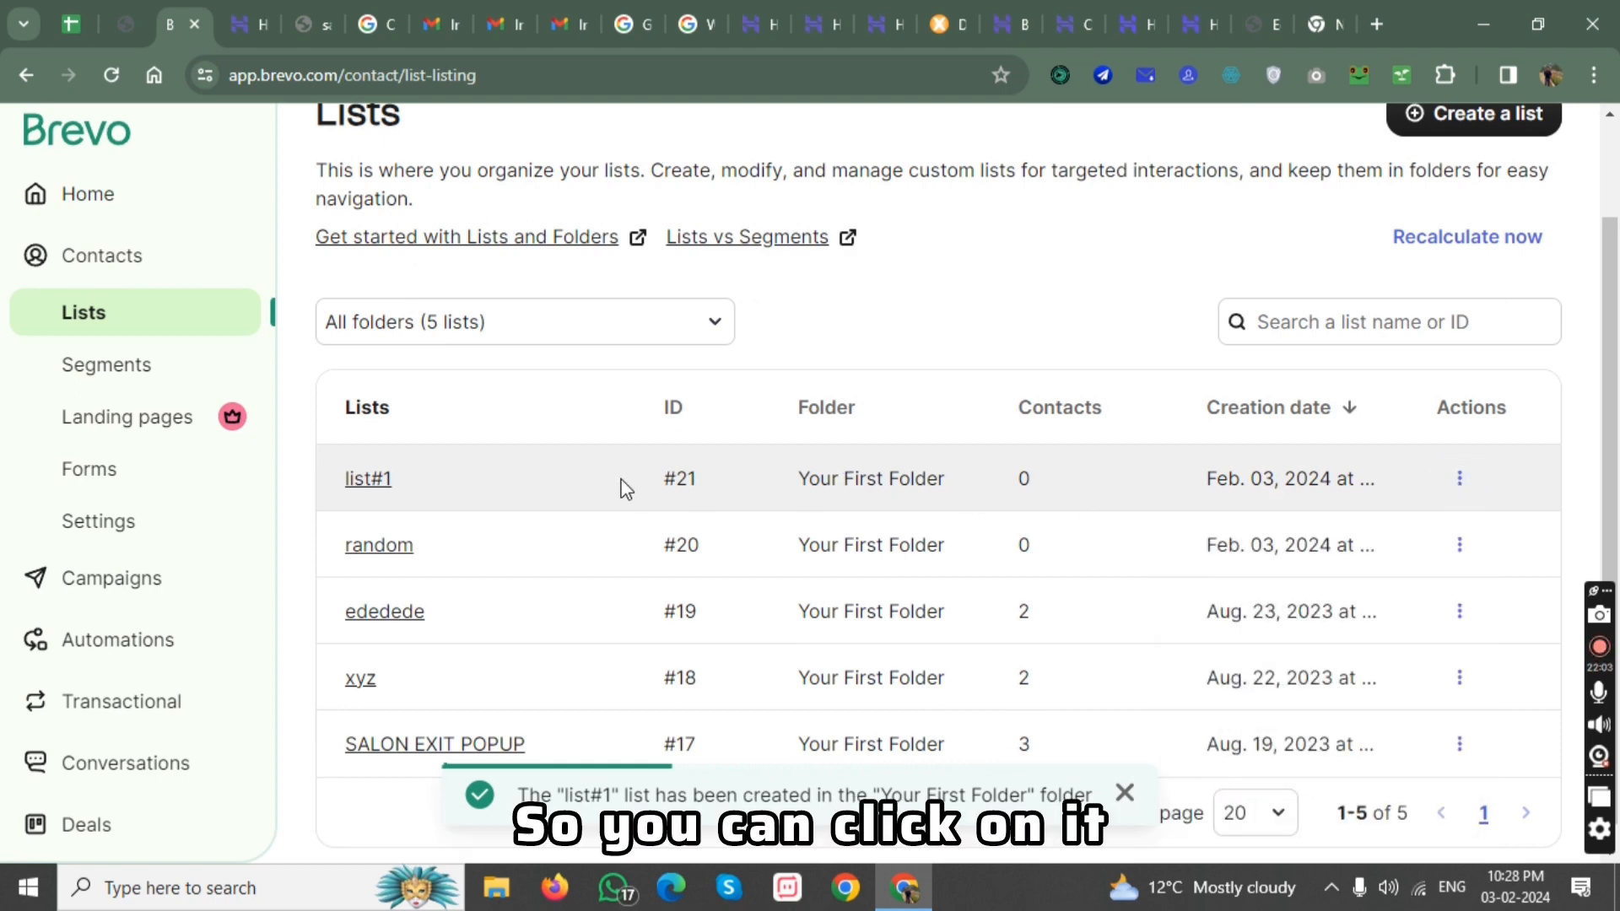
scroll(626, 485, up, 1)
click(563, 600)
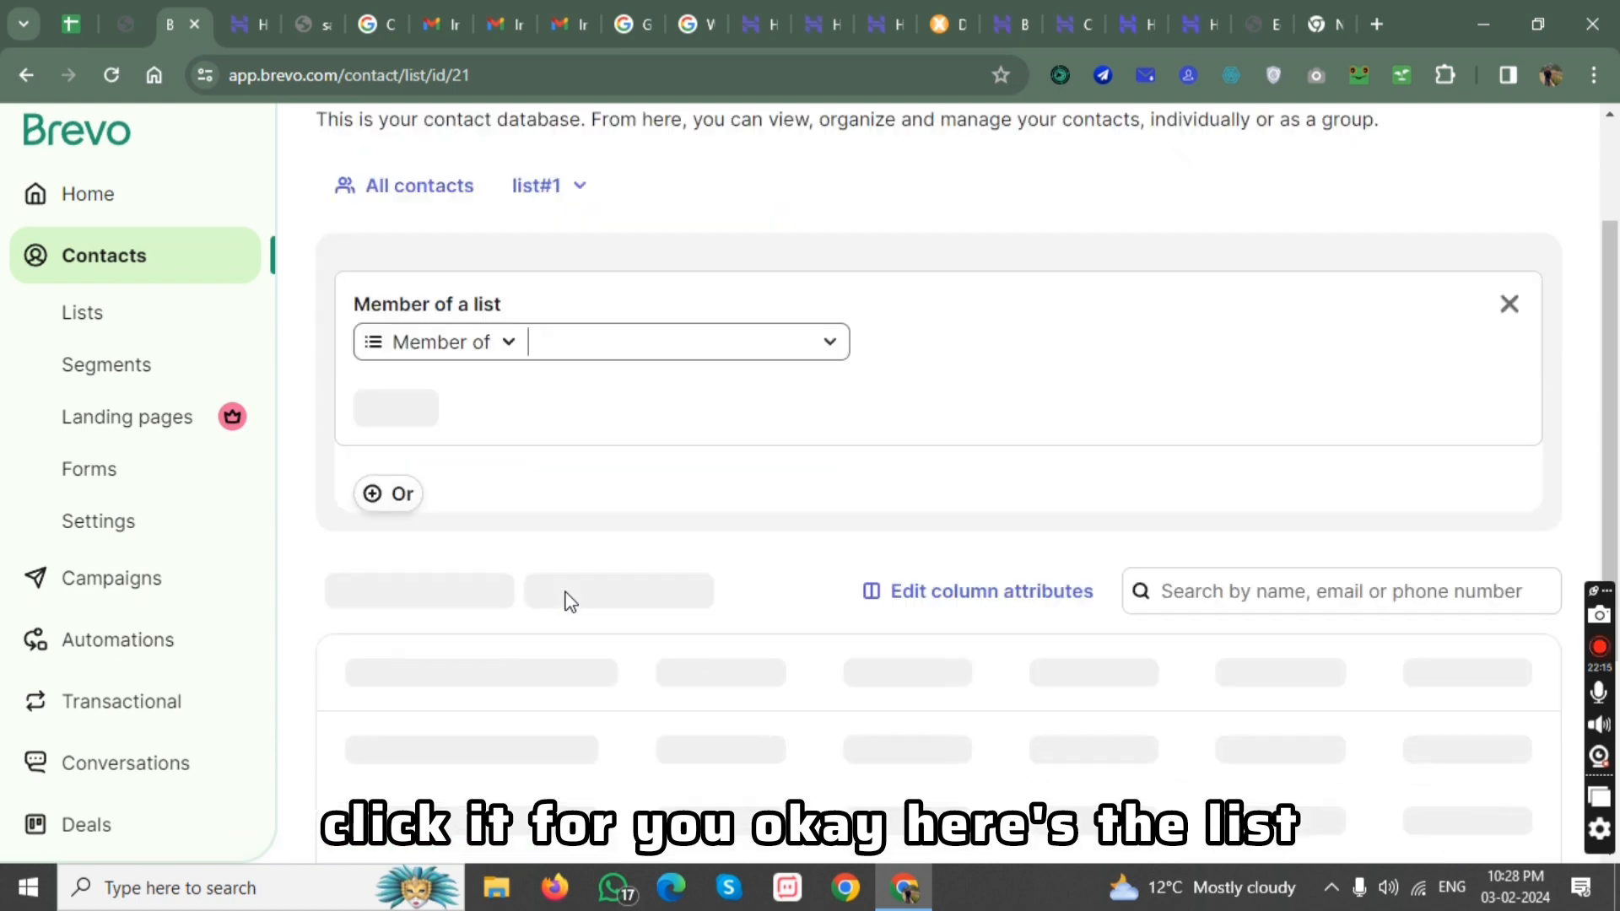
scroll(567, 600, down, 3)
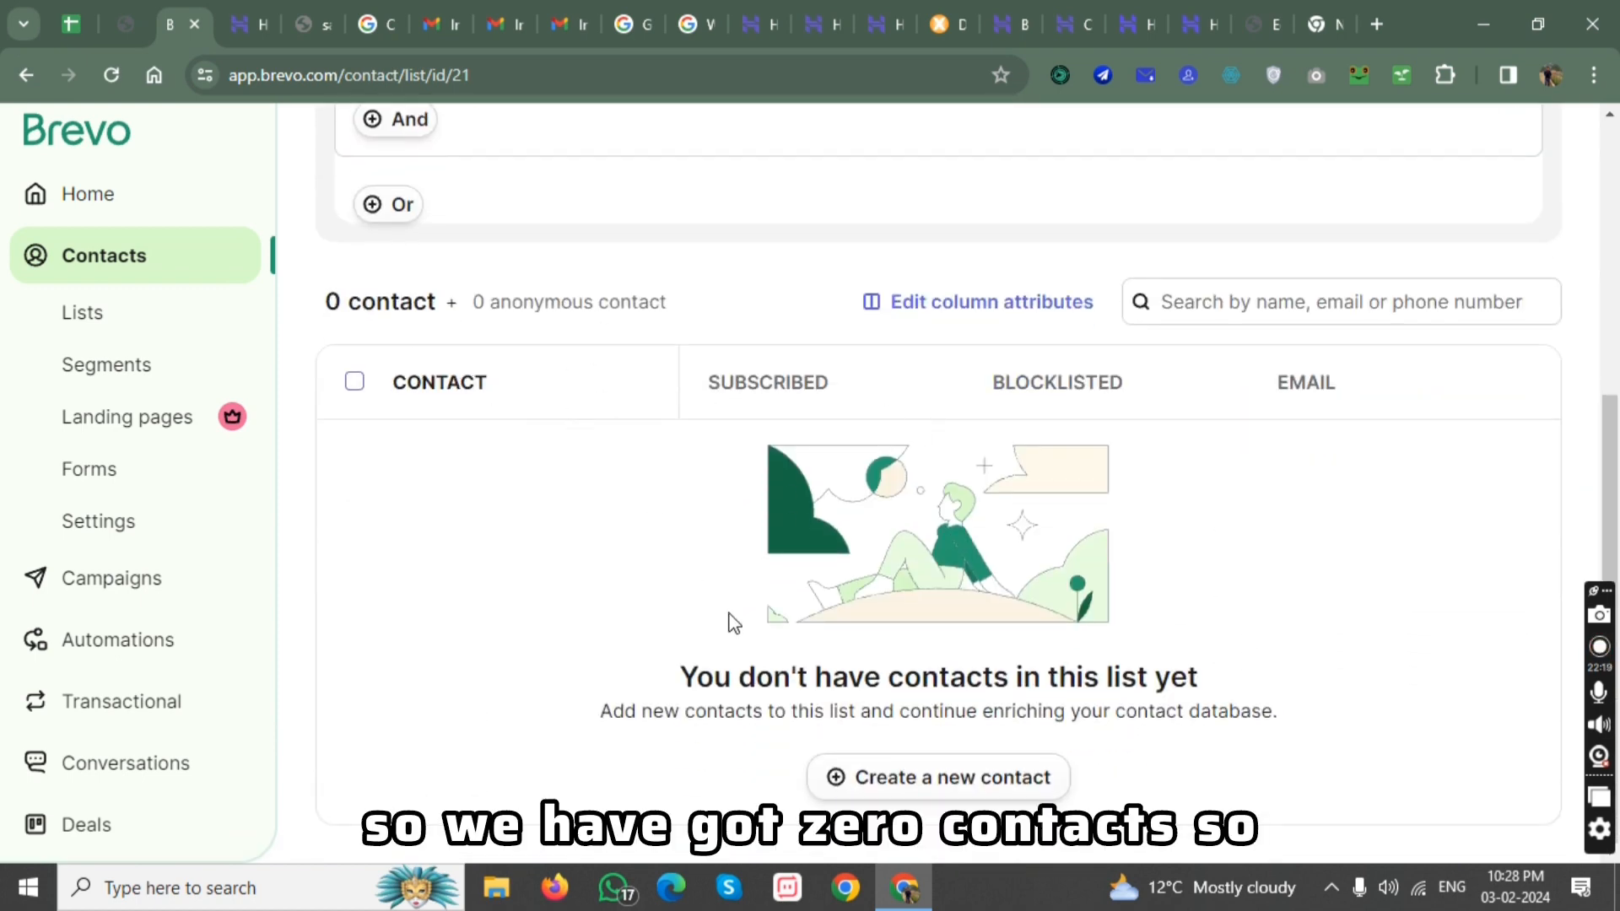
Look through the new-contact form and the bulk contact import options for list#1, leaving both without adding contacts.
click(901, 783)
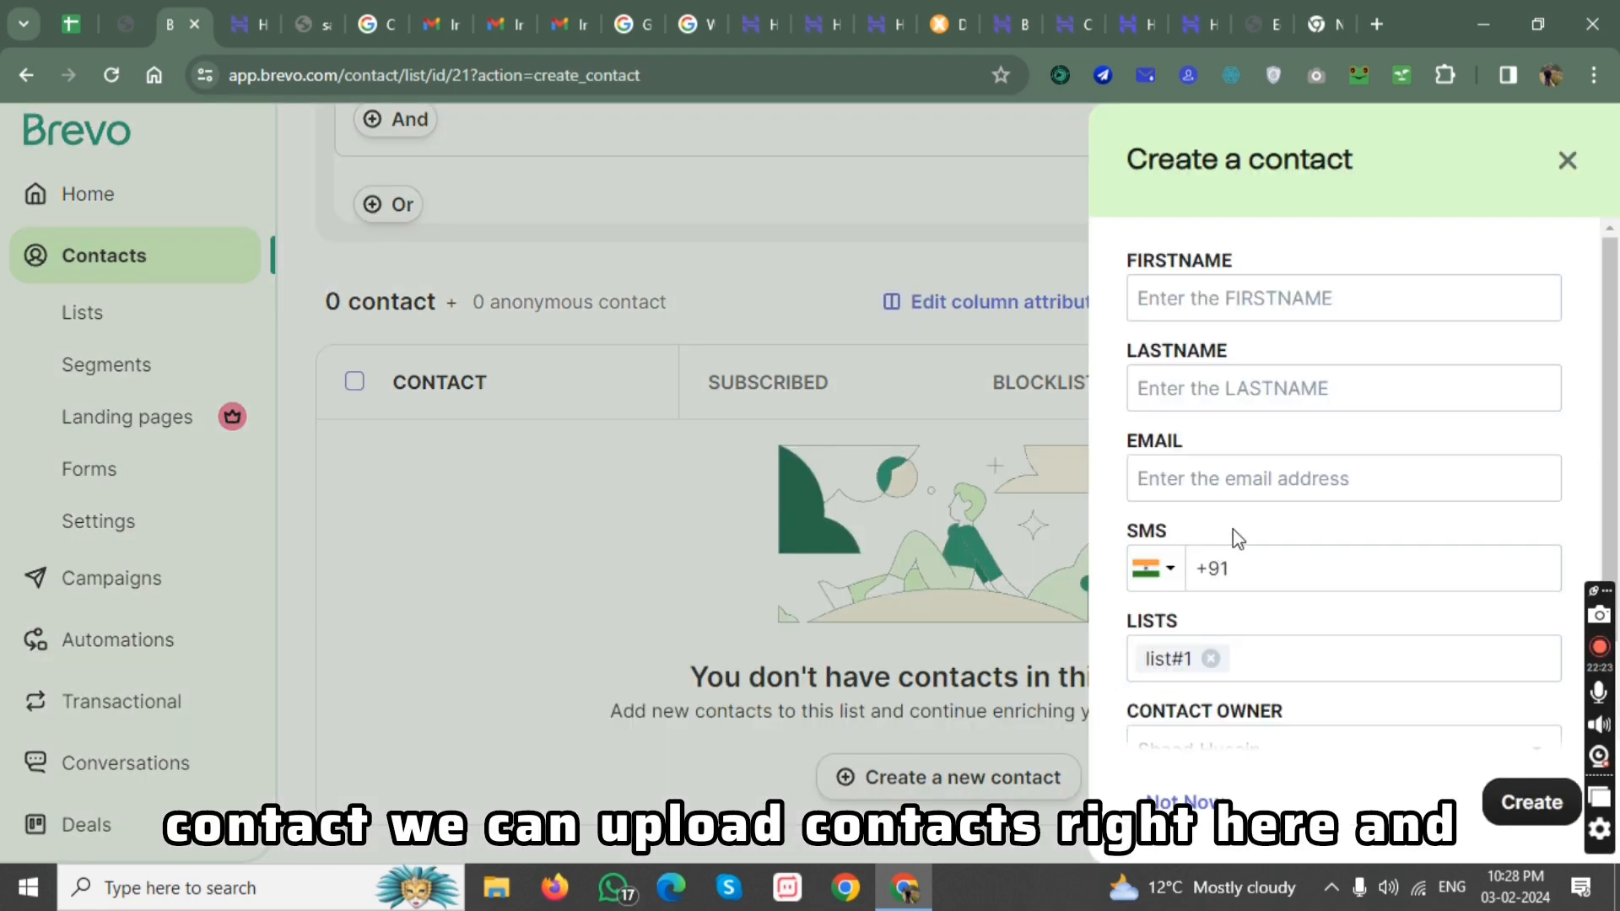
scroll(1274, 390, down, 3)
scroll(1273, 390, up, 3)
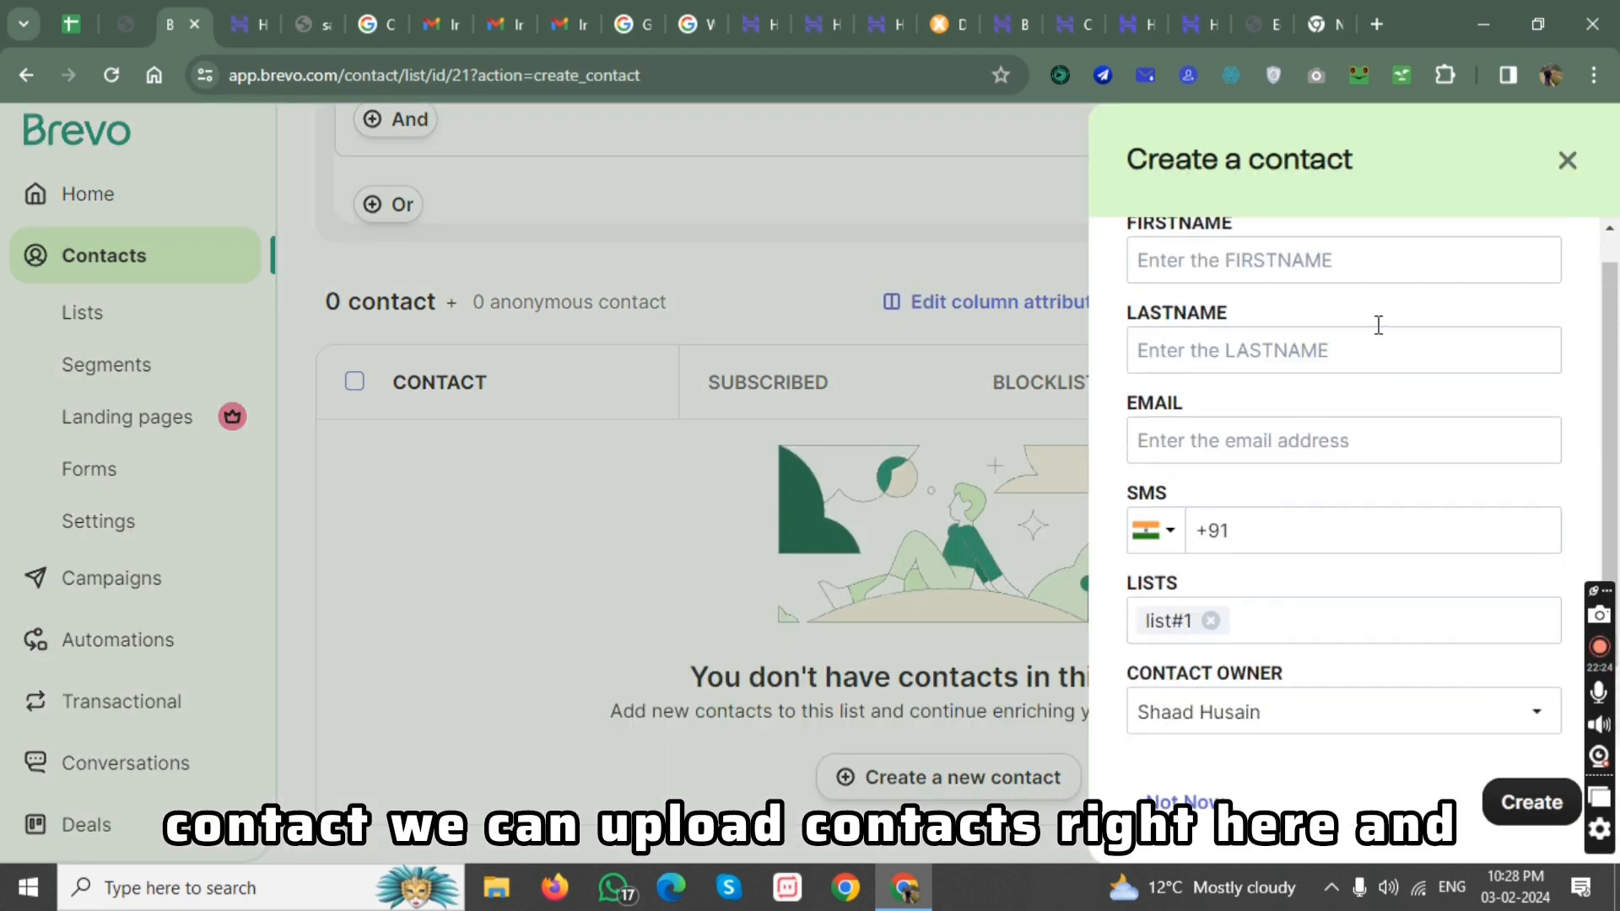
click(1568, 161)
click(1570, 162)
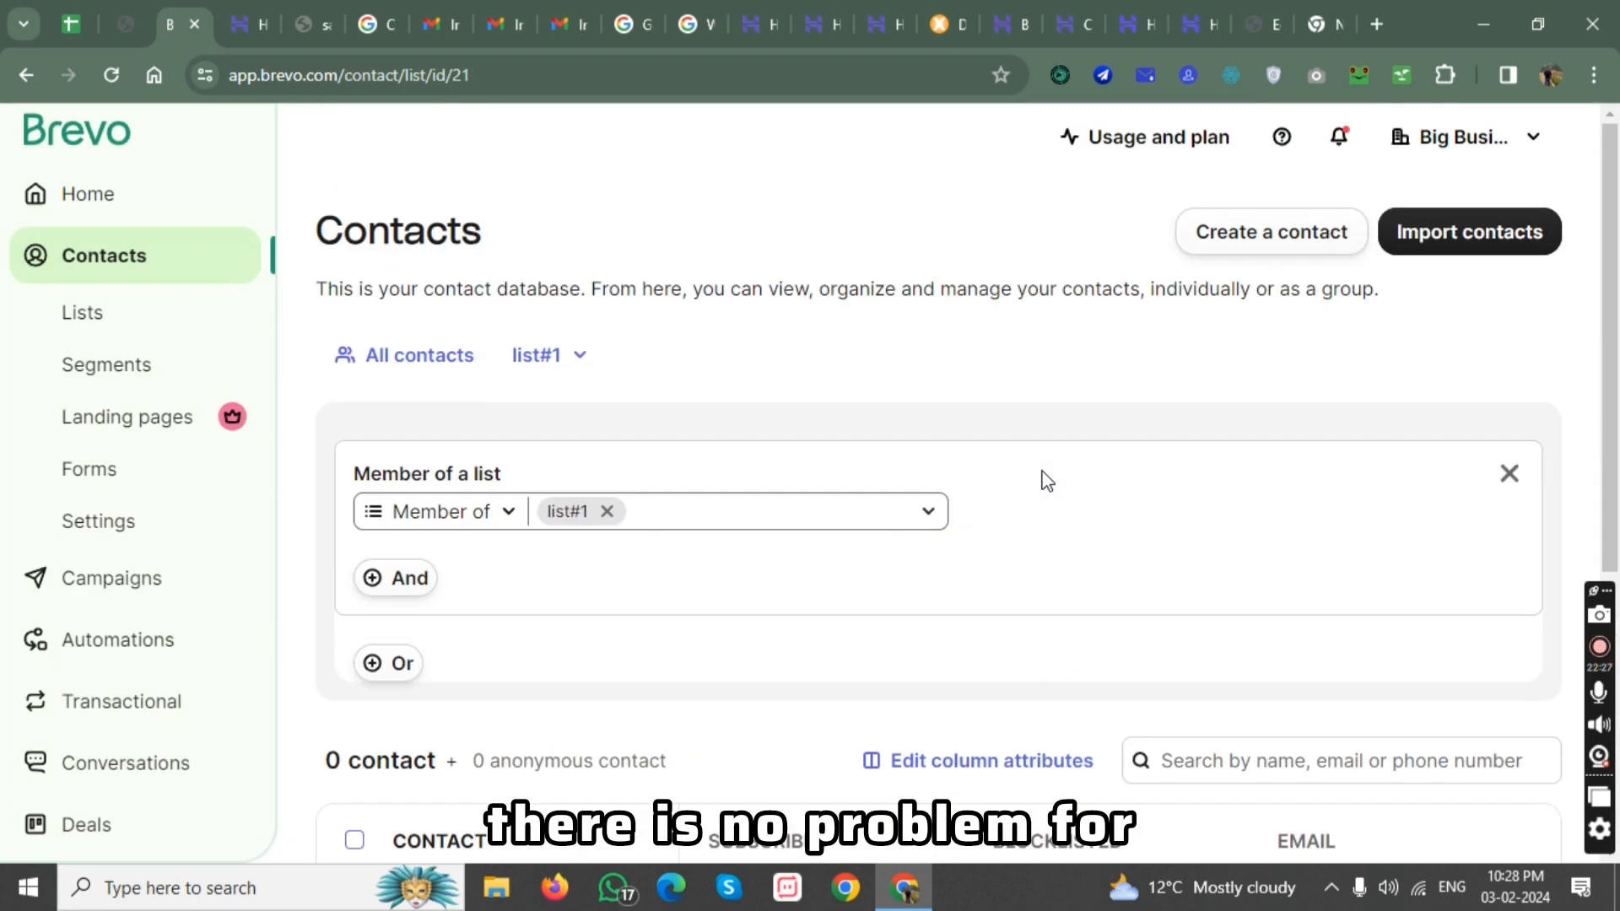
click(1450, 250)
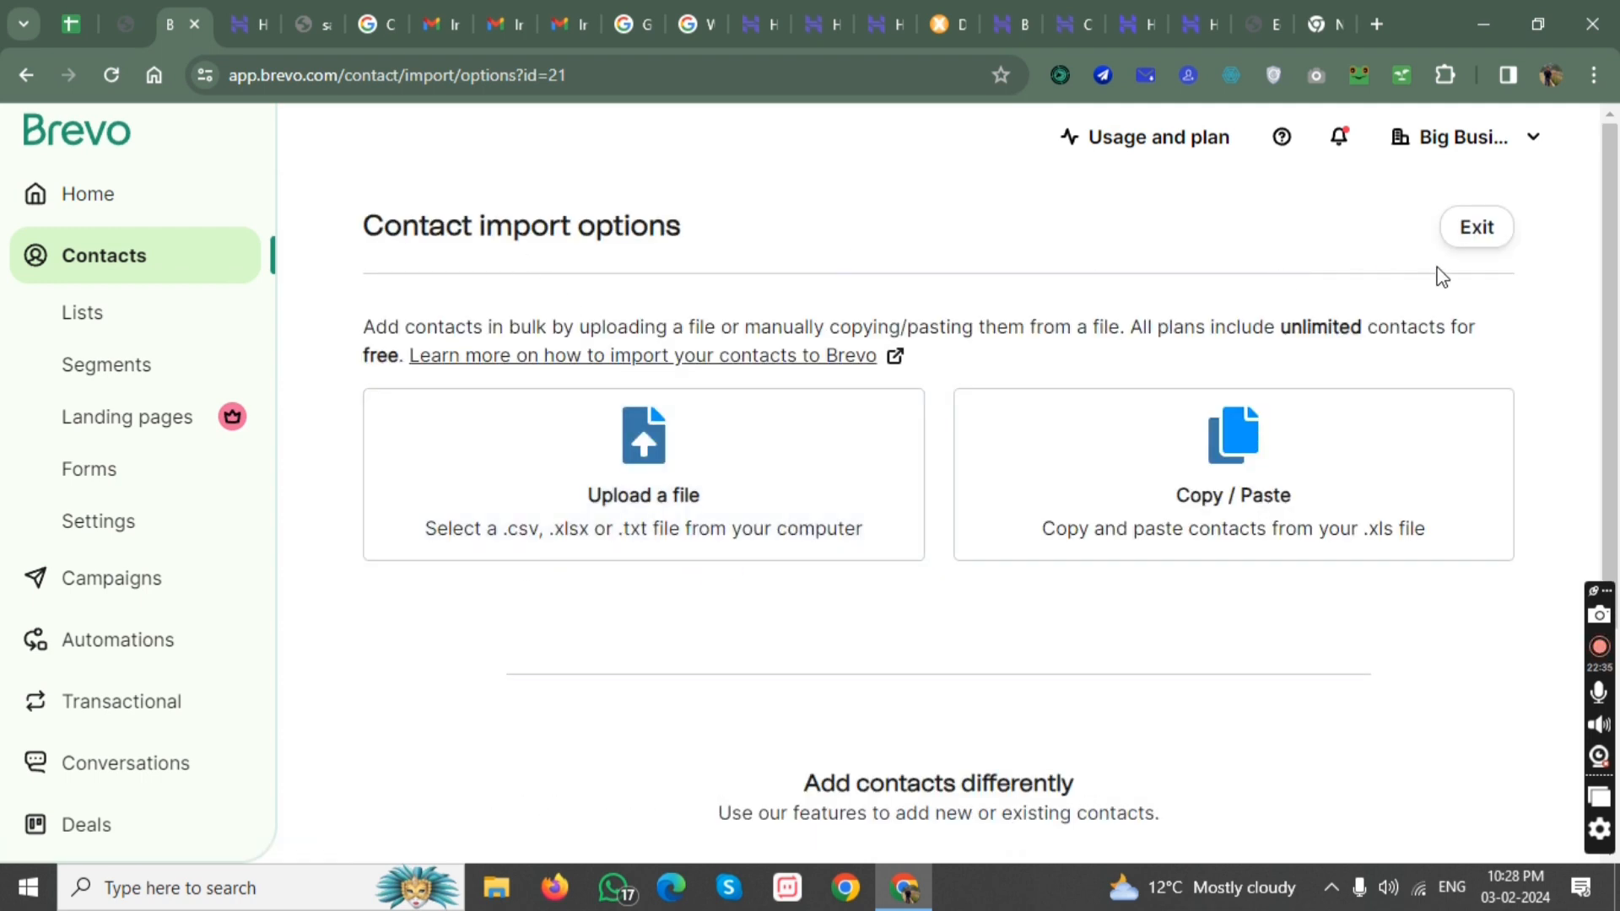
click(1465, 250)
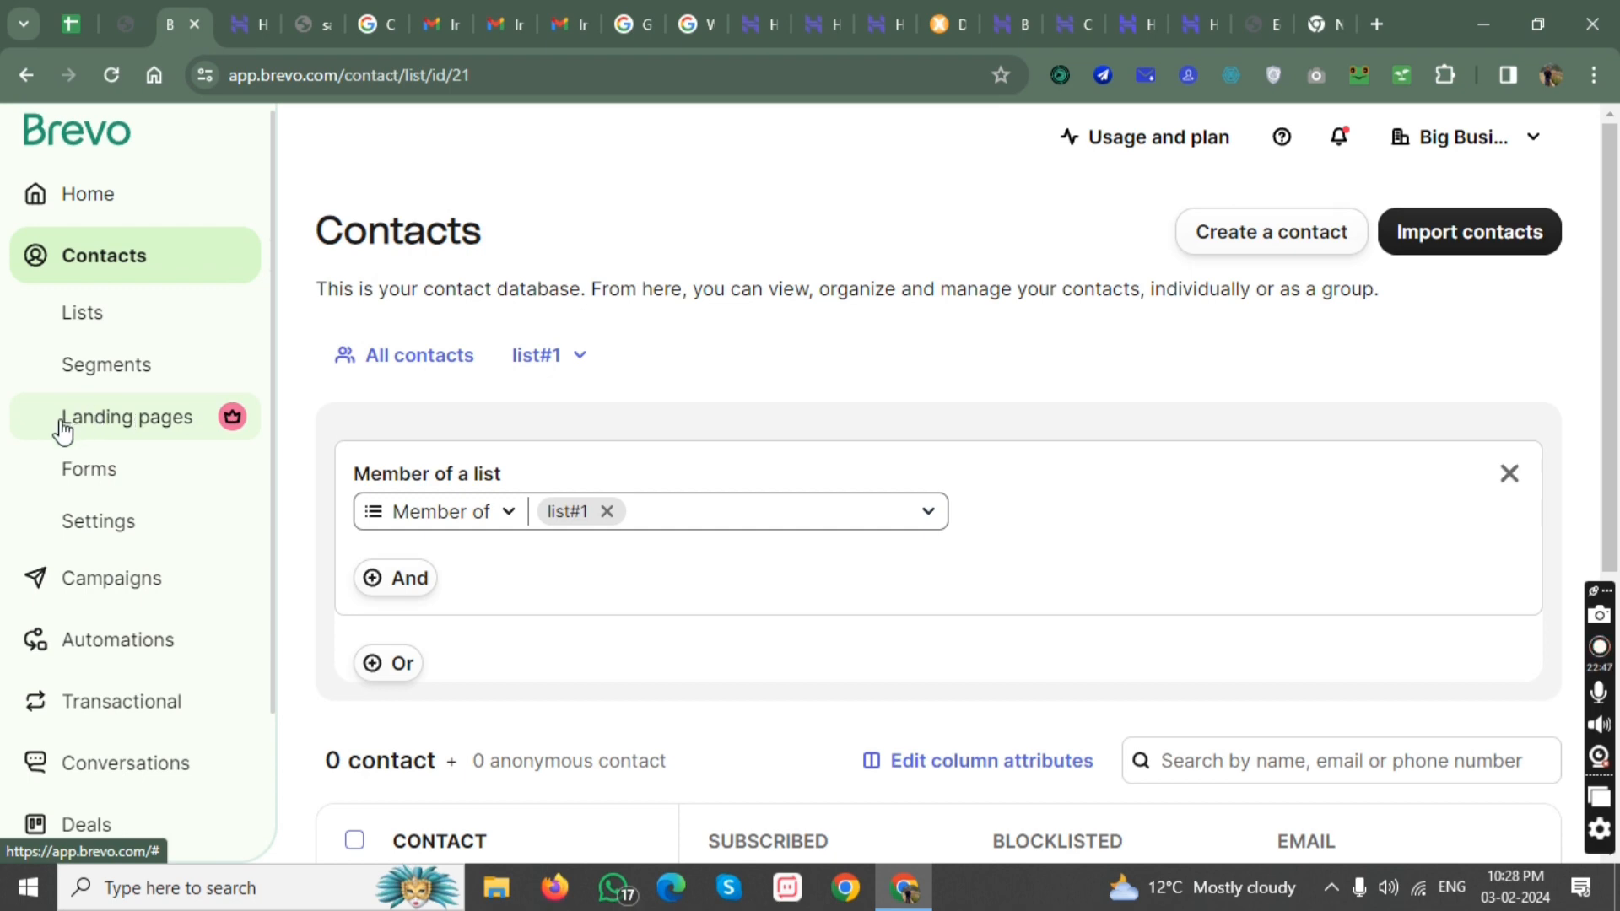
Create a new subscription form named "name #1 form" and proceed to its design stage.
click(100, 486)
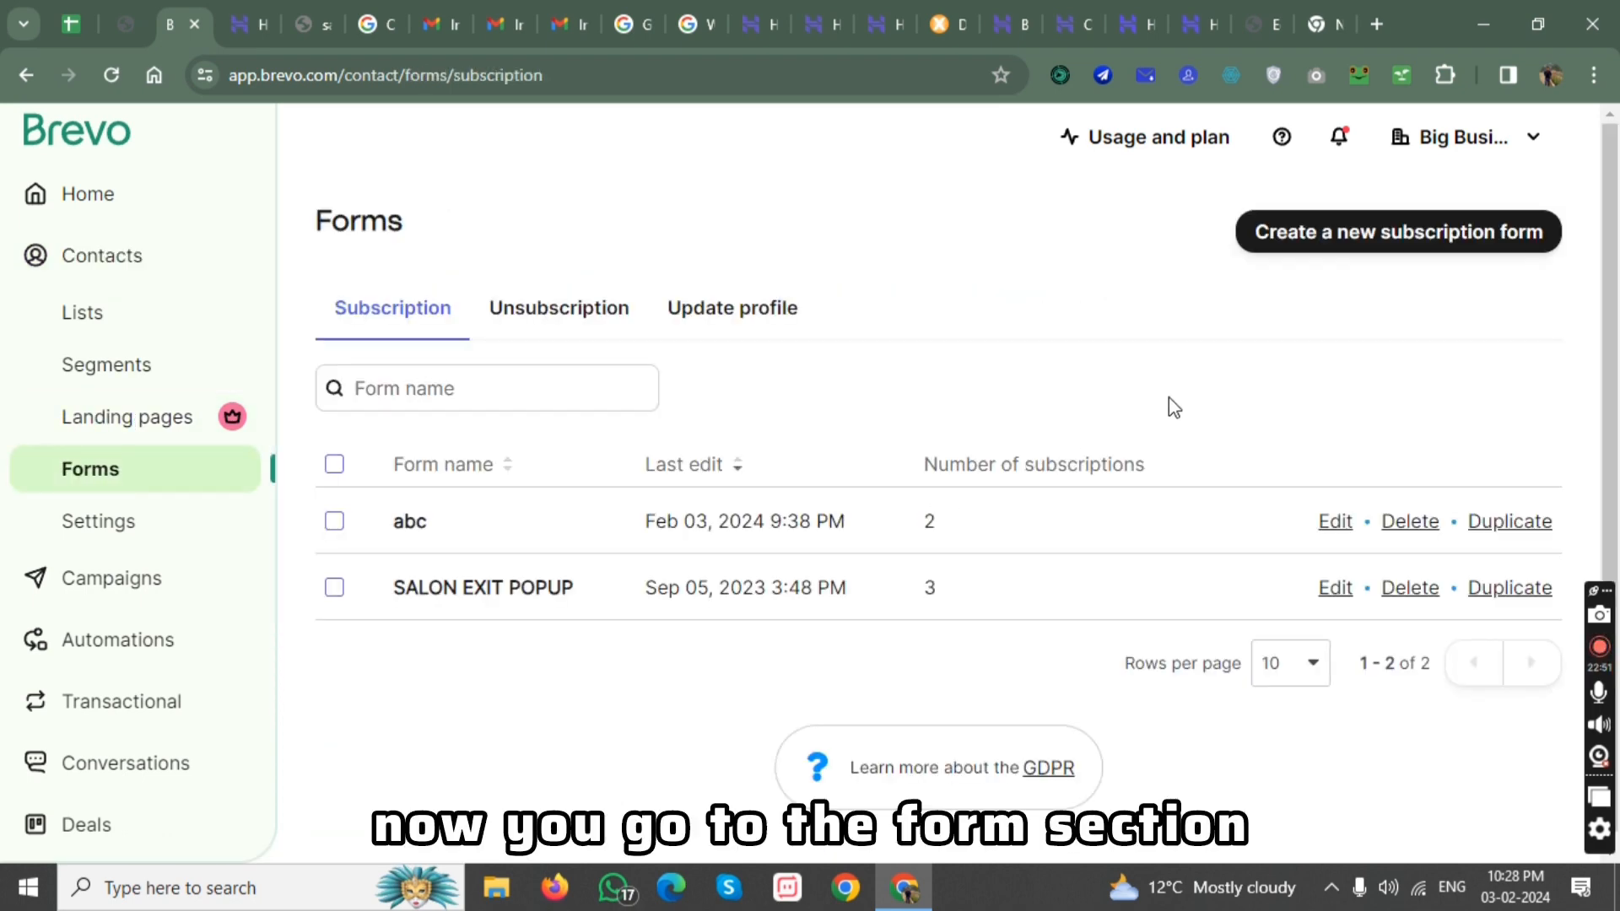
click(1387, 244)
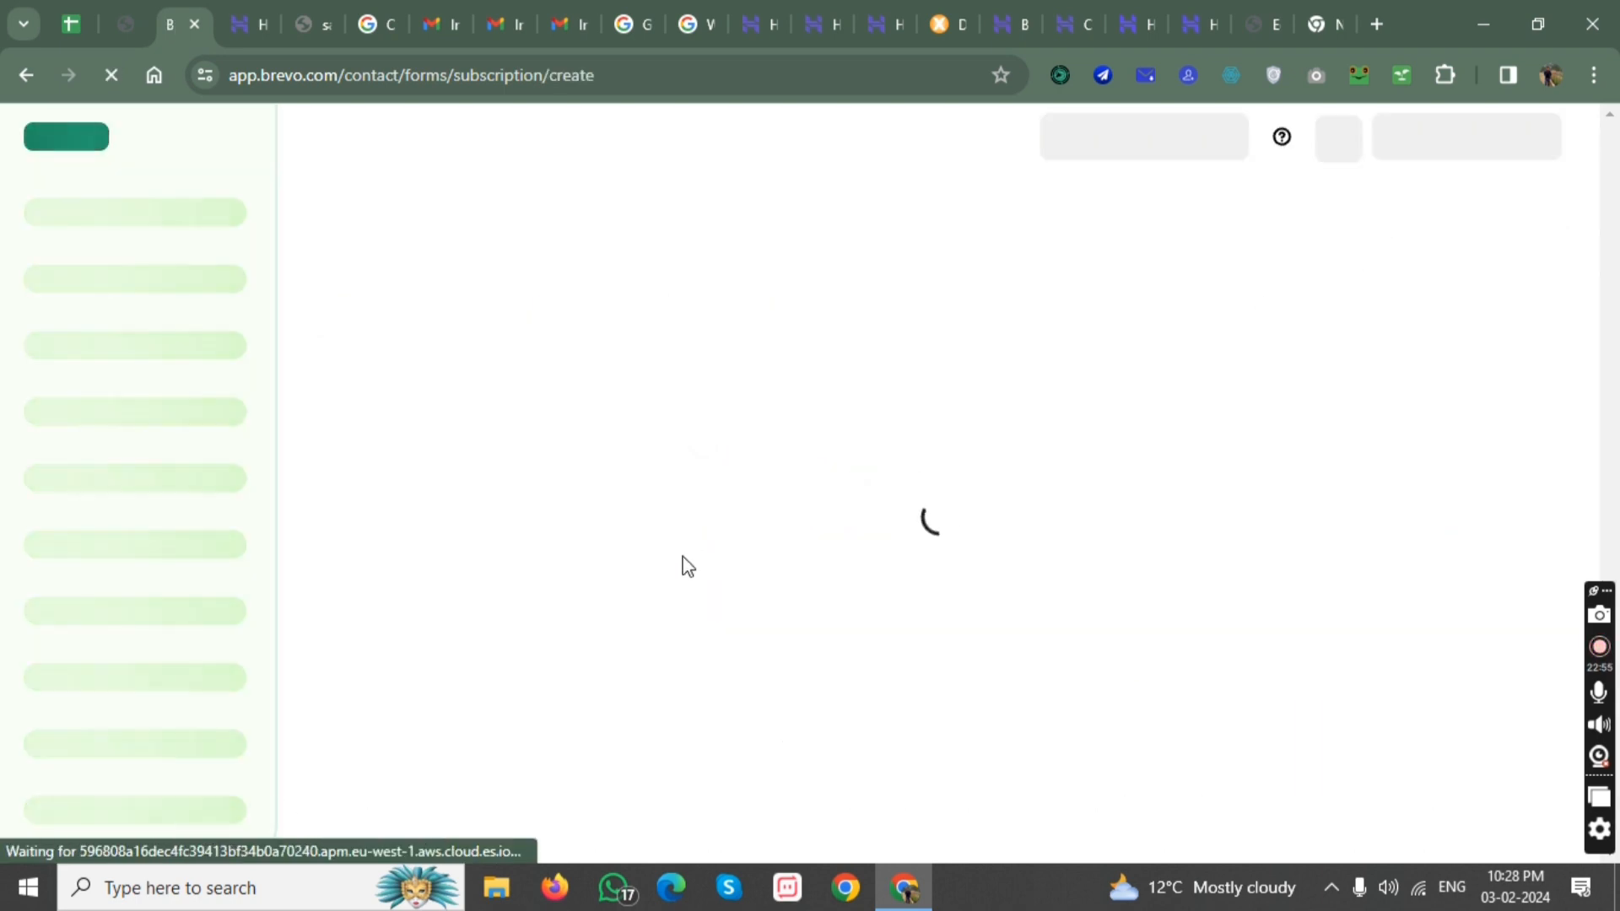
click(540, 414)
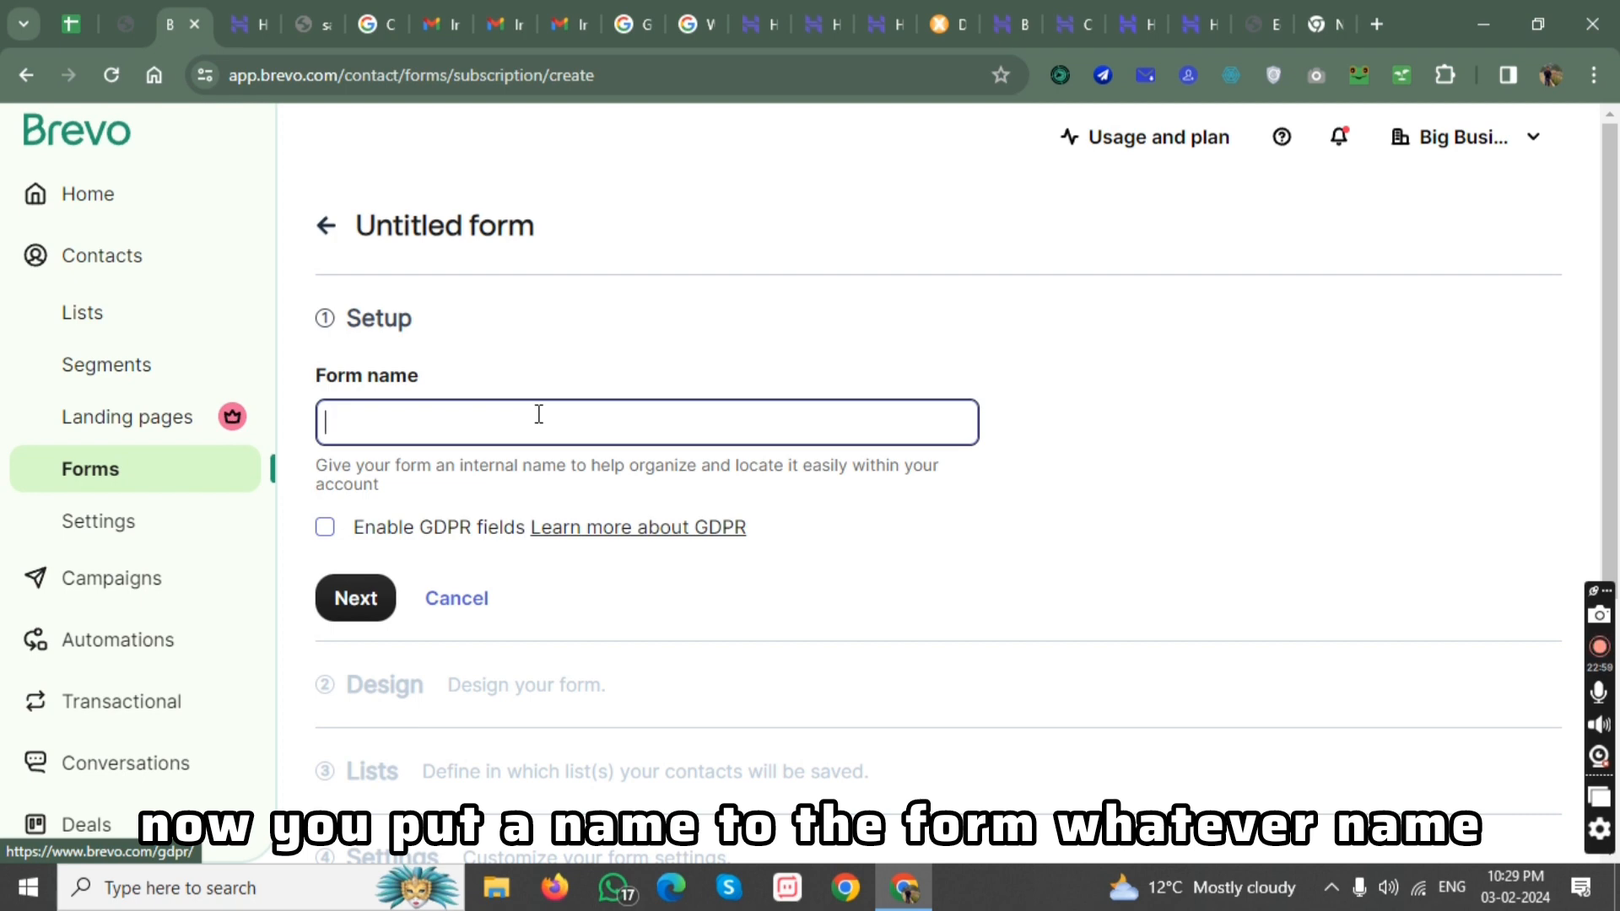
text(nam)
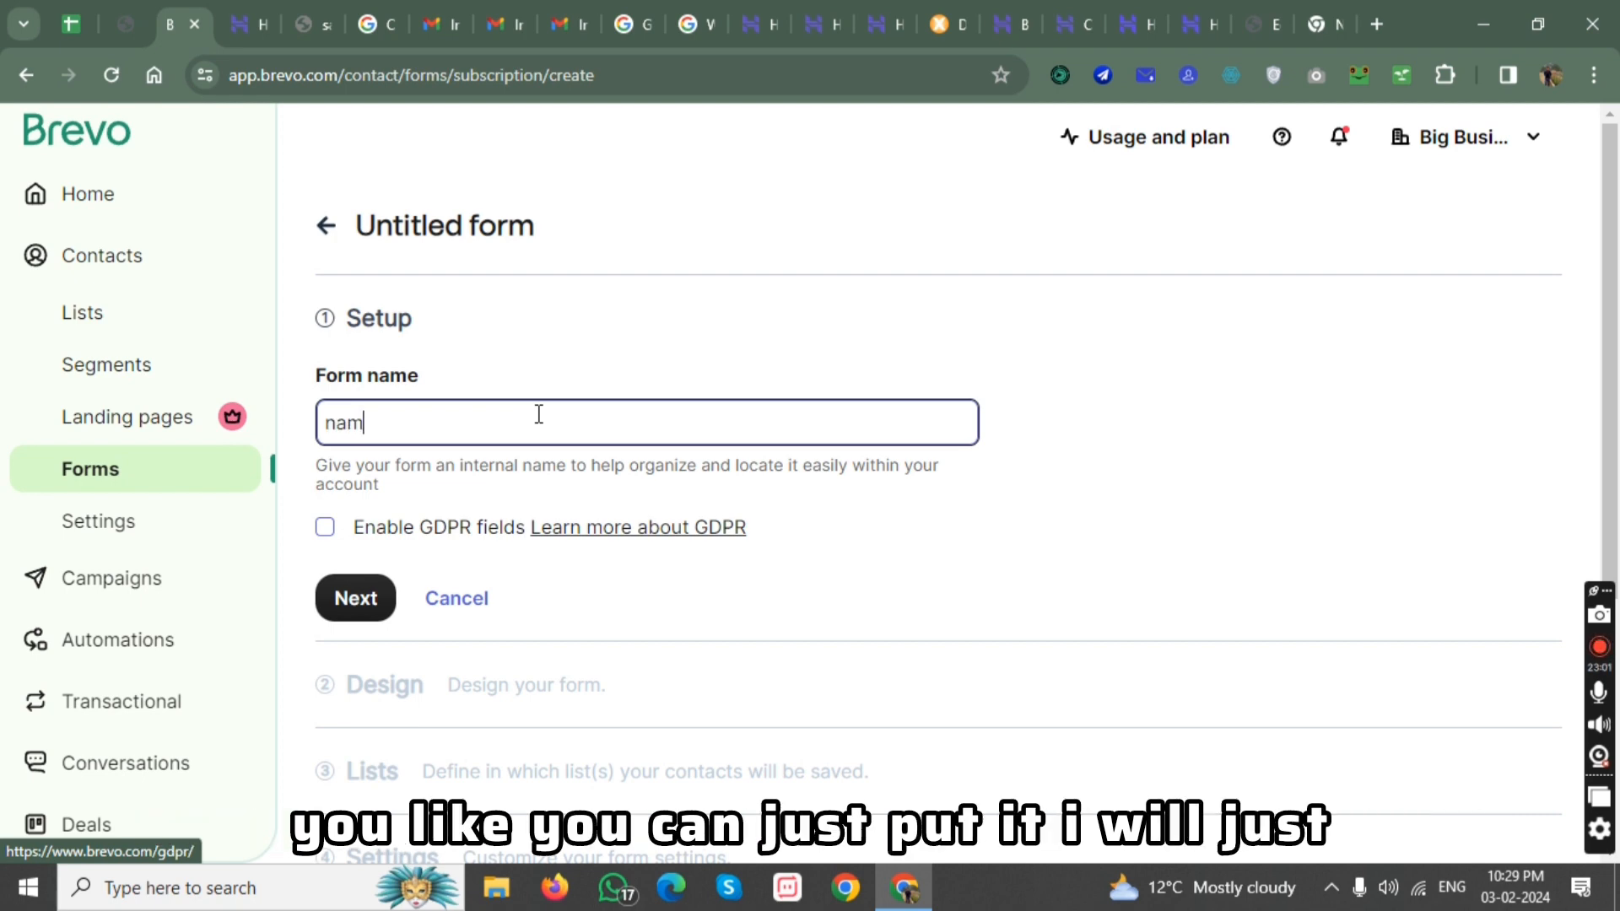
text(e #1 form)
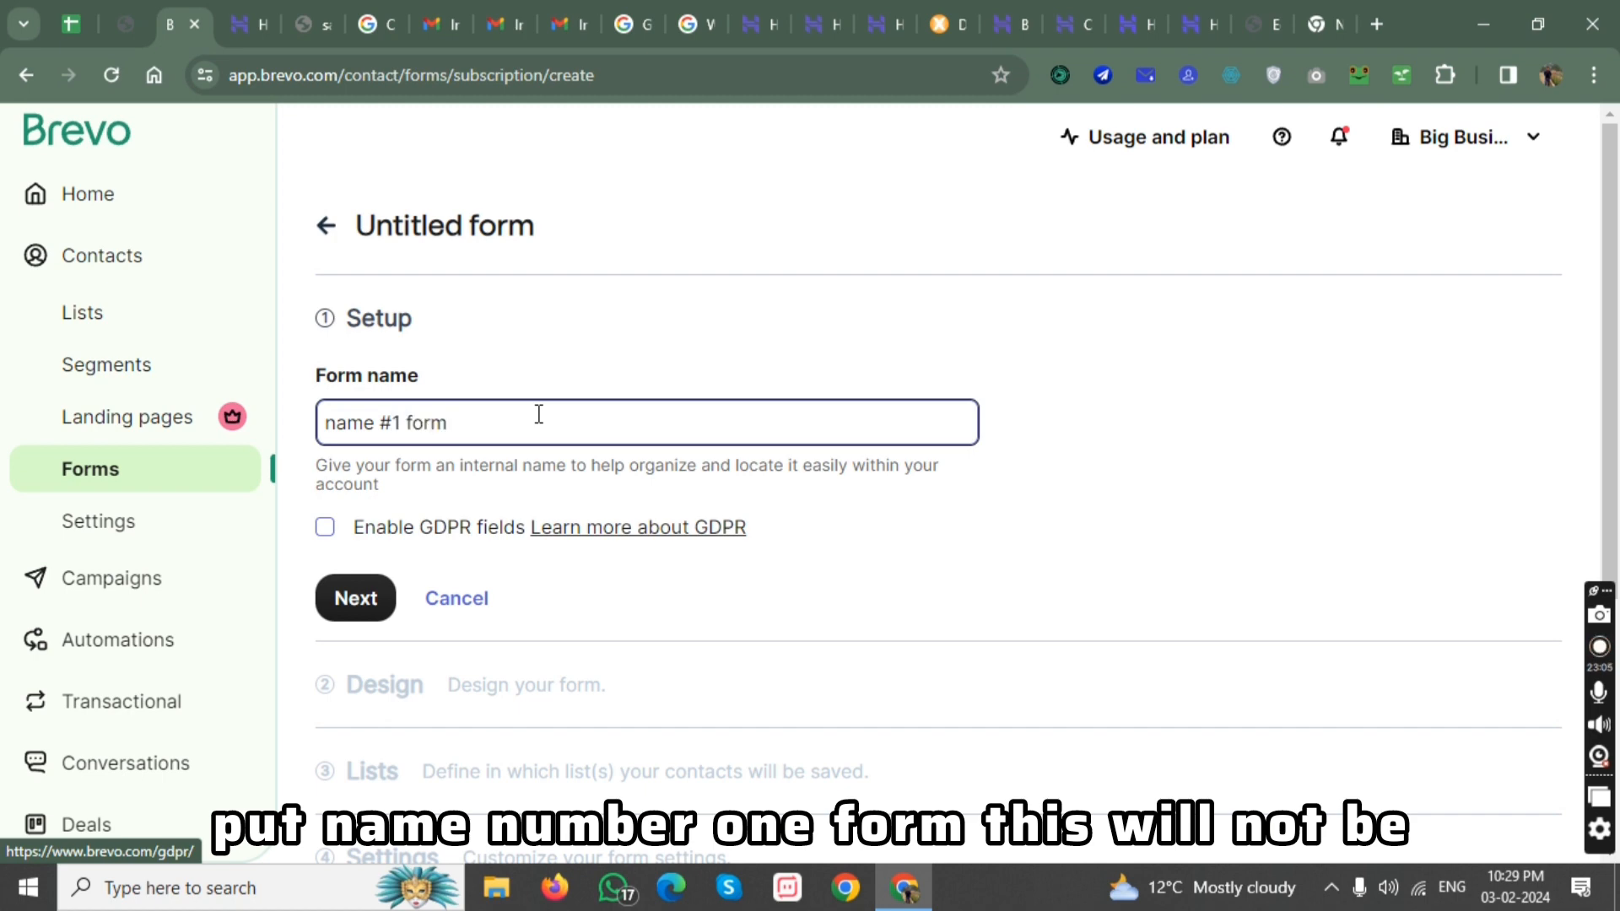
key(Return)
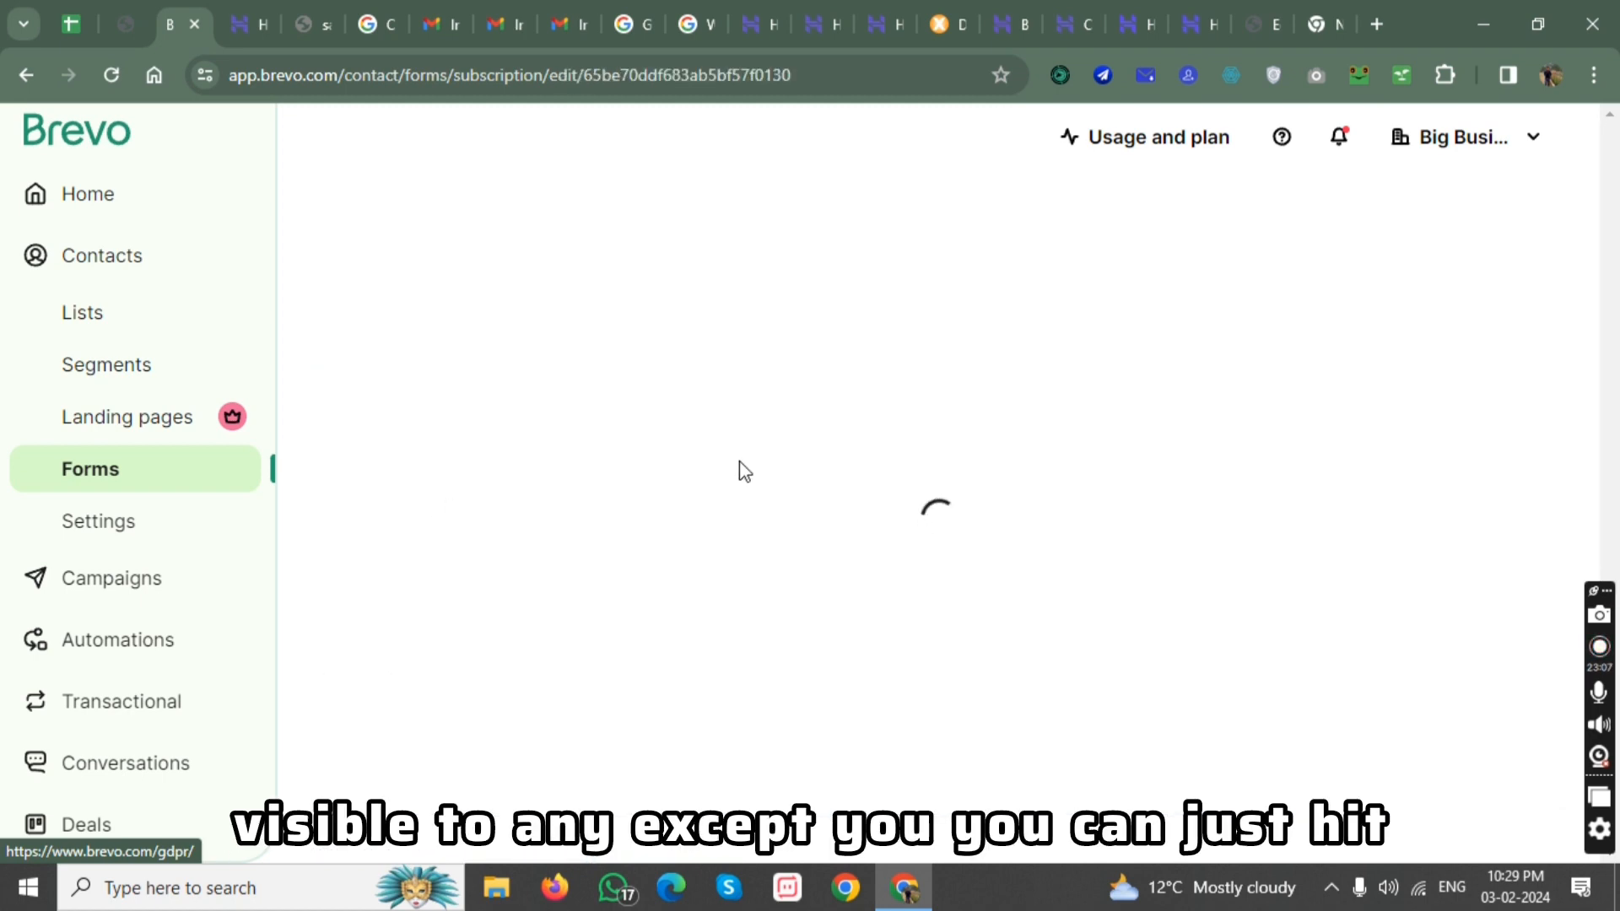
Add a second line reading "something" to the description text under the form's Newsletter title.
scroll(923, 453, down, 2)
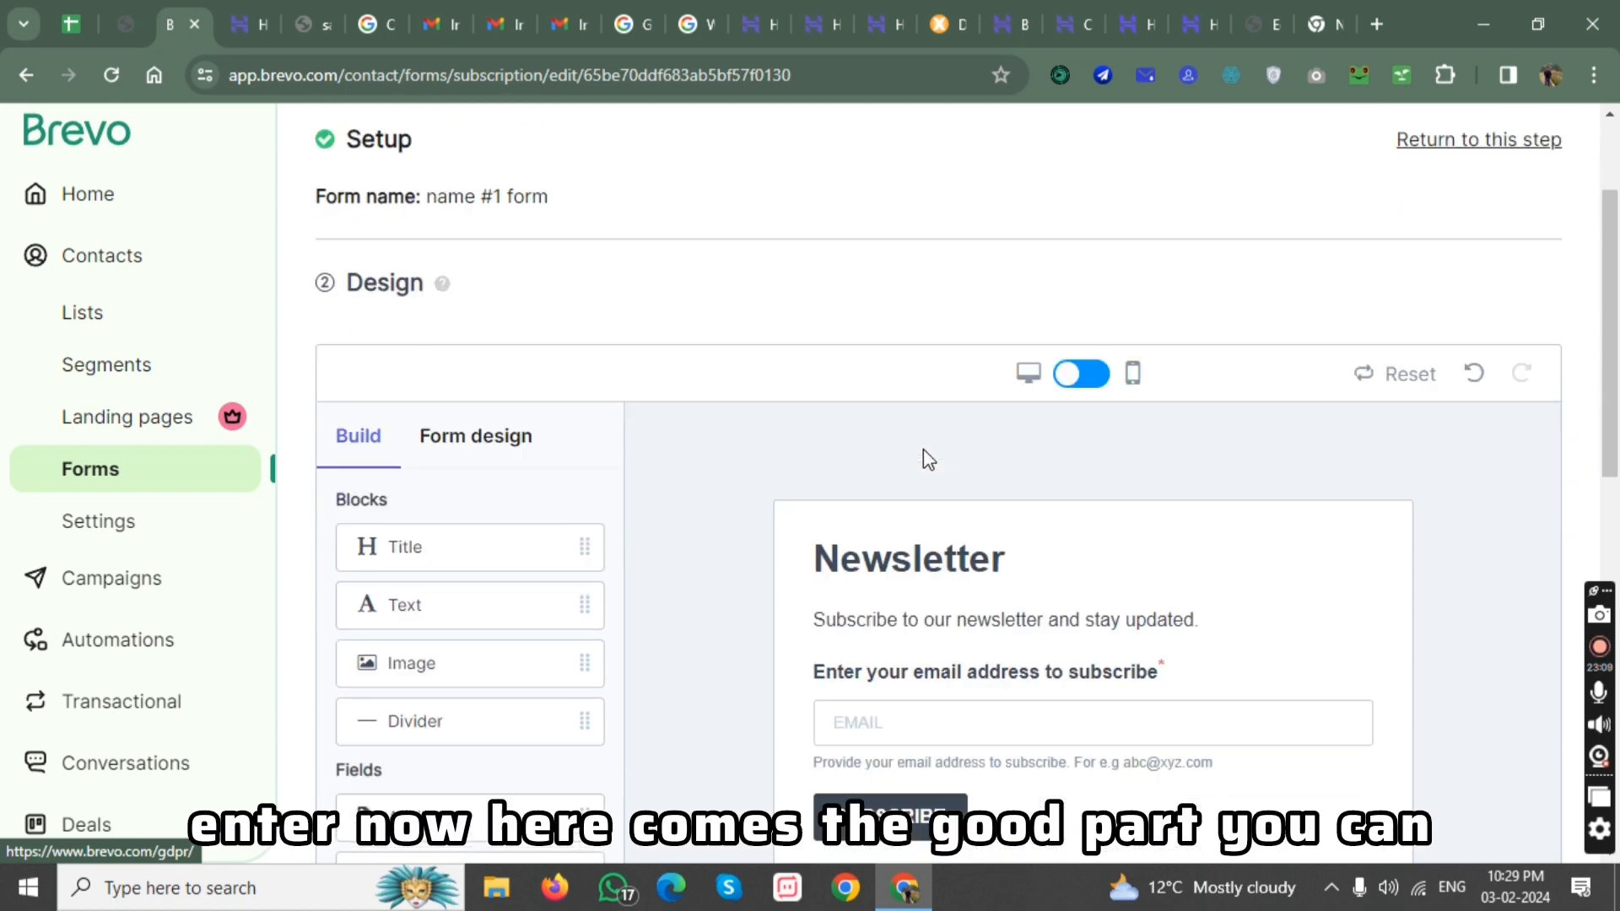
scroll(923, 452, down, 2)
scroll(835, 452, down, 1)
click(1268, 339)
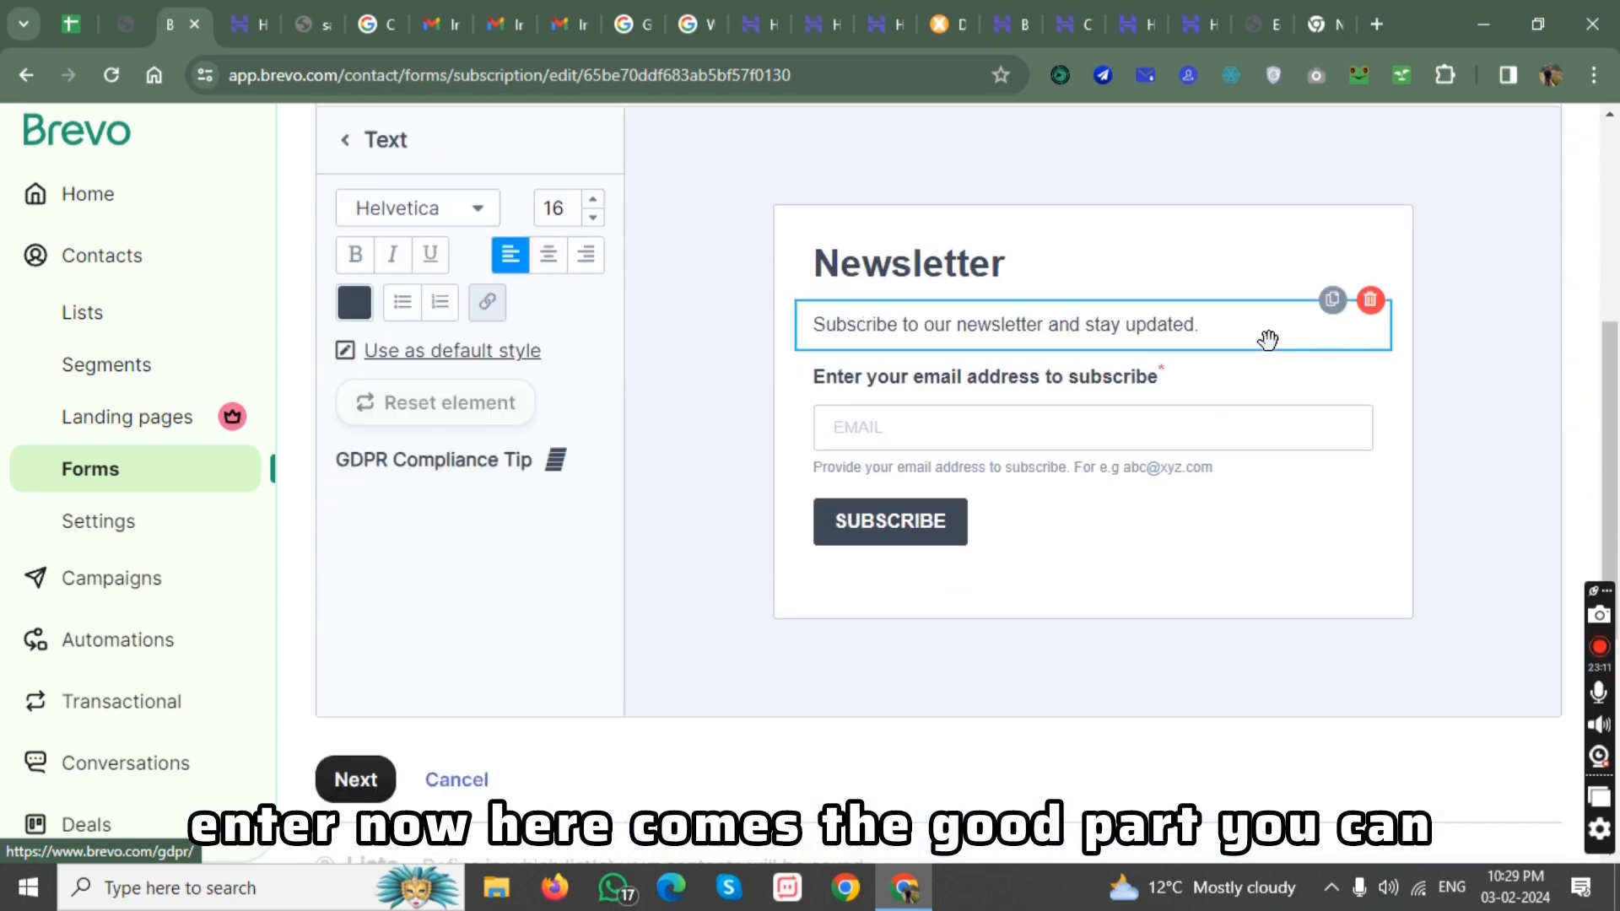
click(1213, 338)
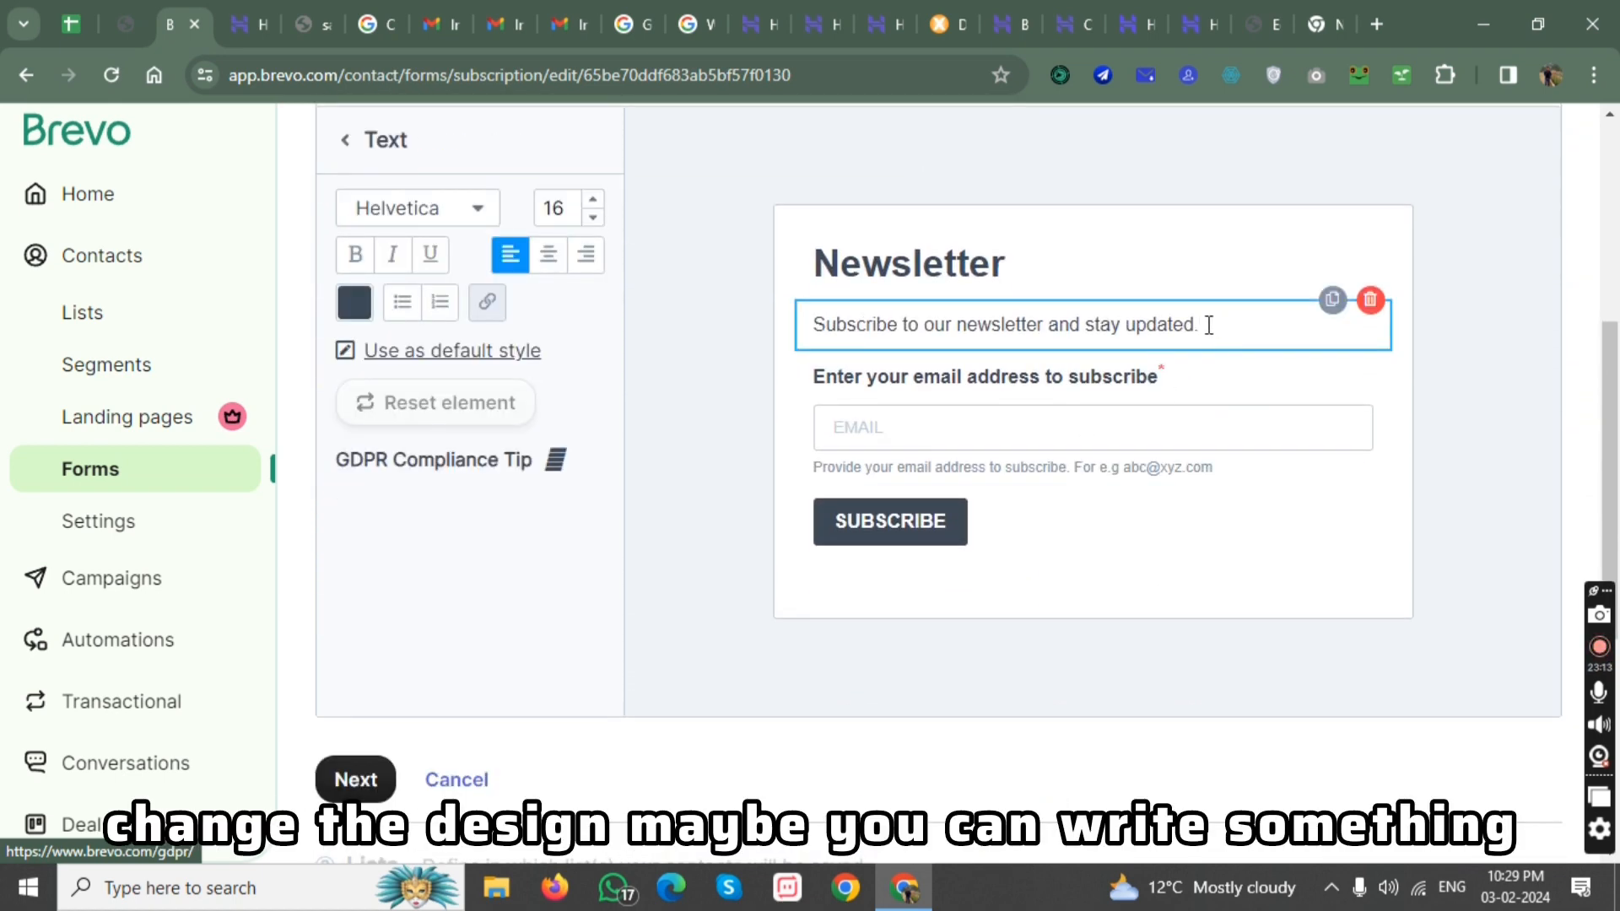
key(Return)
text(something)
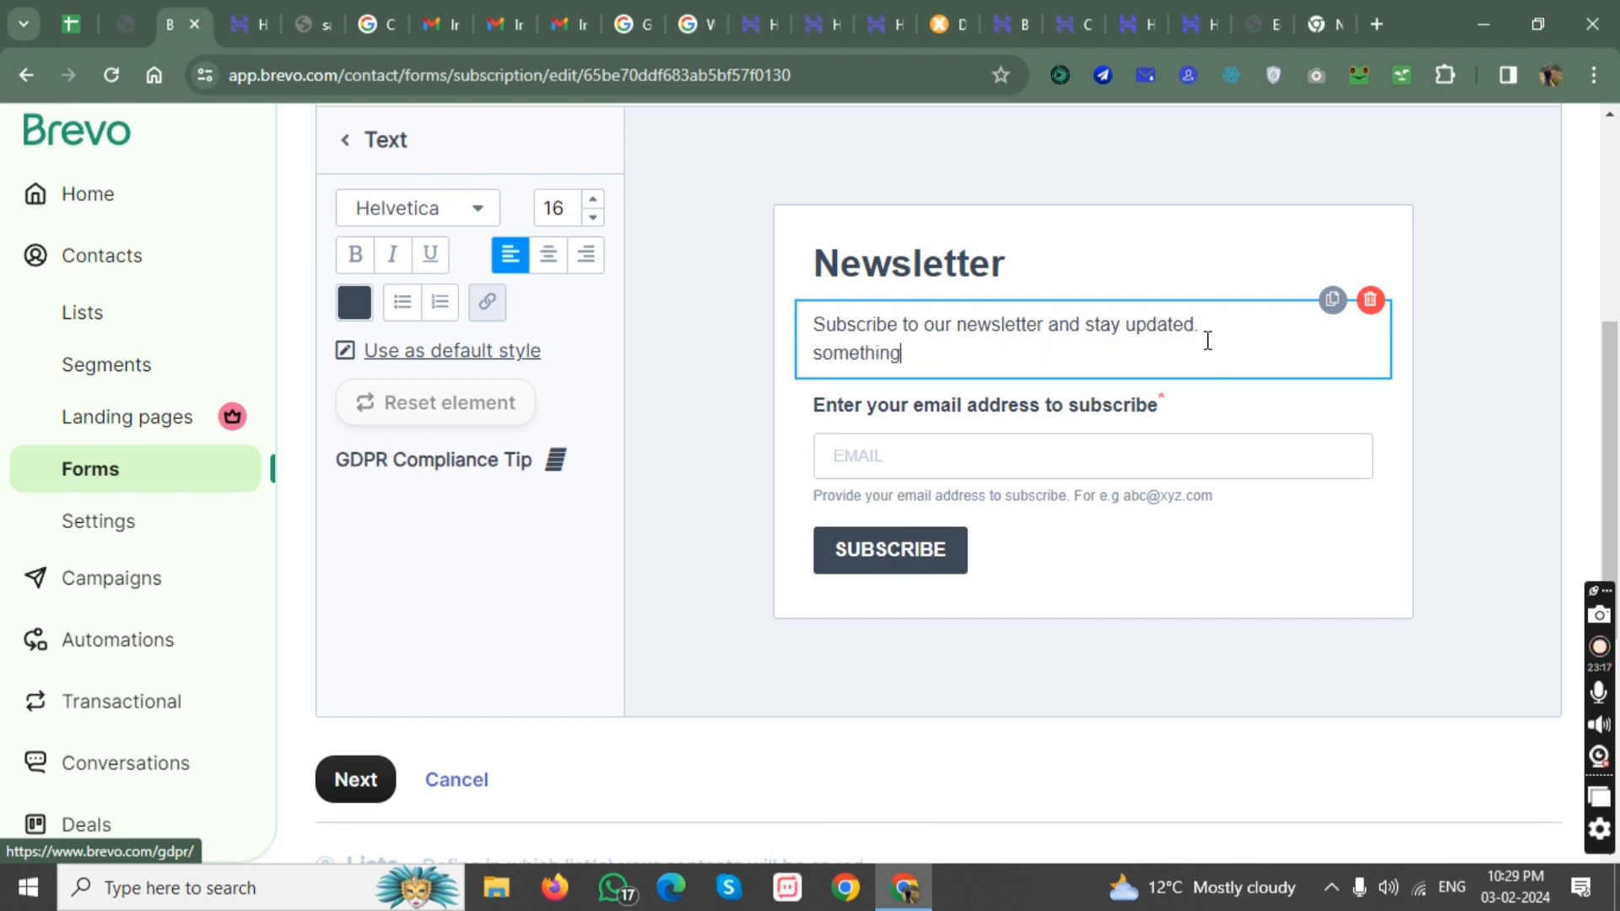
Format the form's whole description text as bold, italic and underlined.
drag(940, 342, 742, 322)
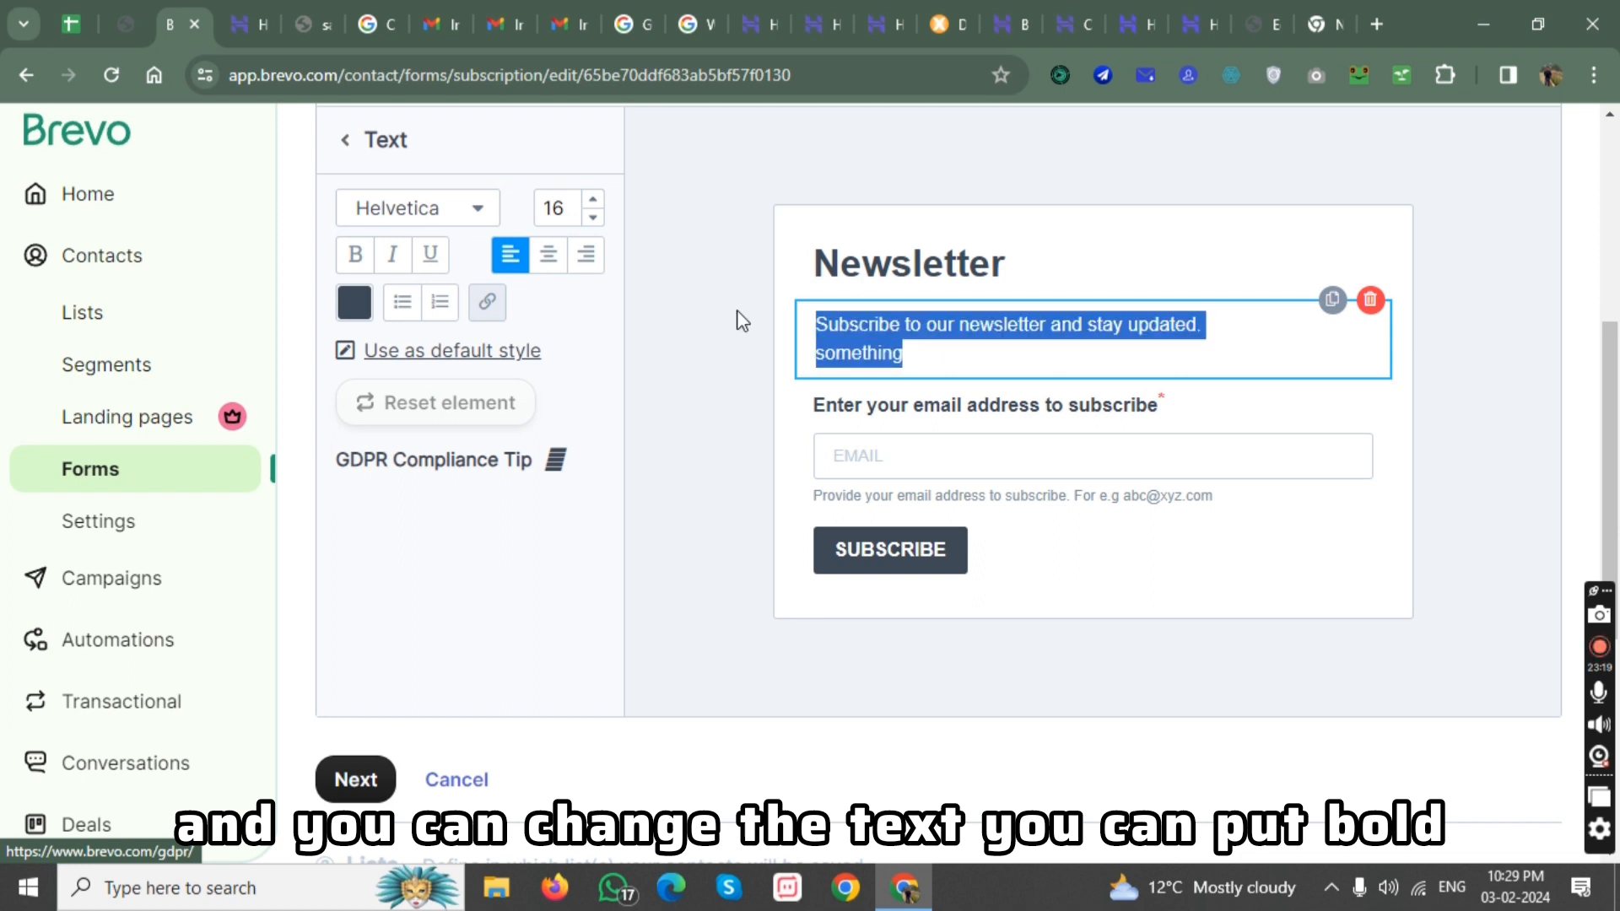
click(356, 261)
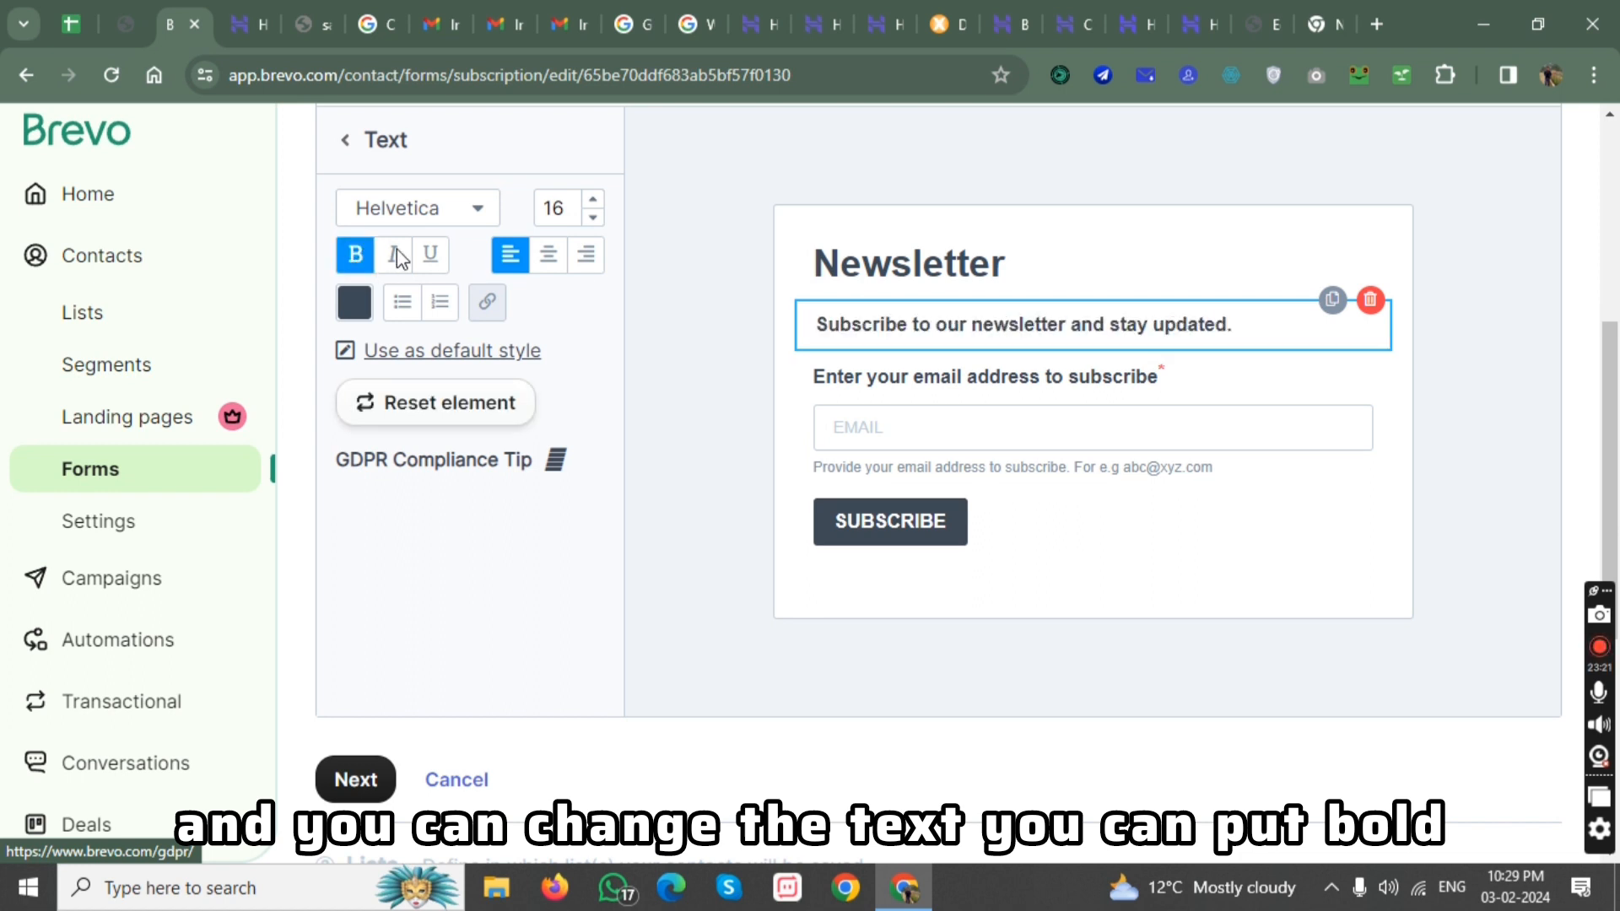
click(393, 255)
click(430, 254)
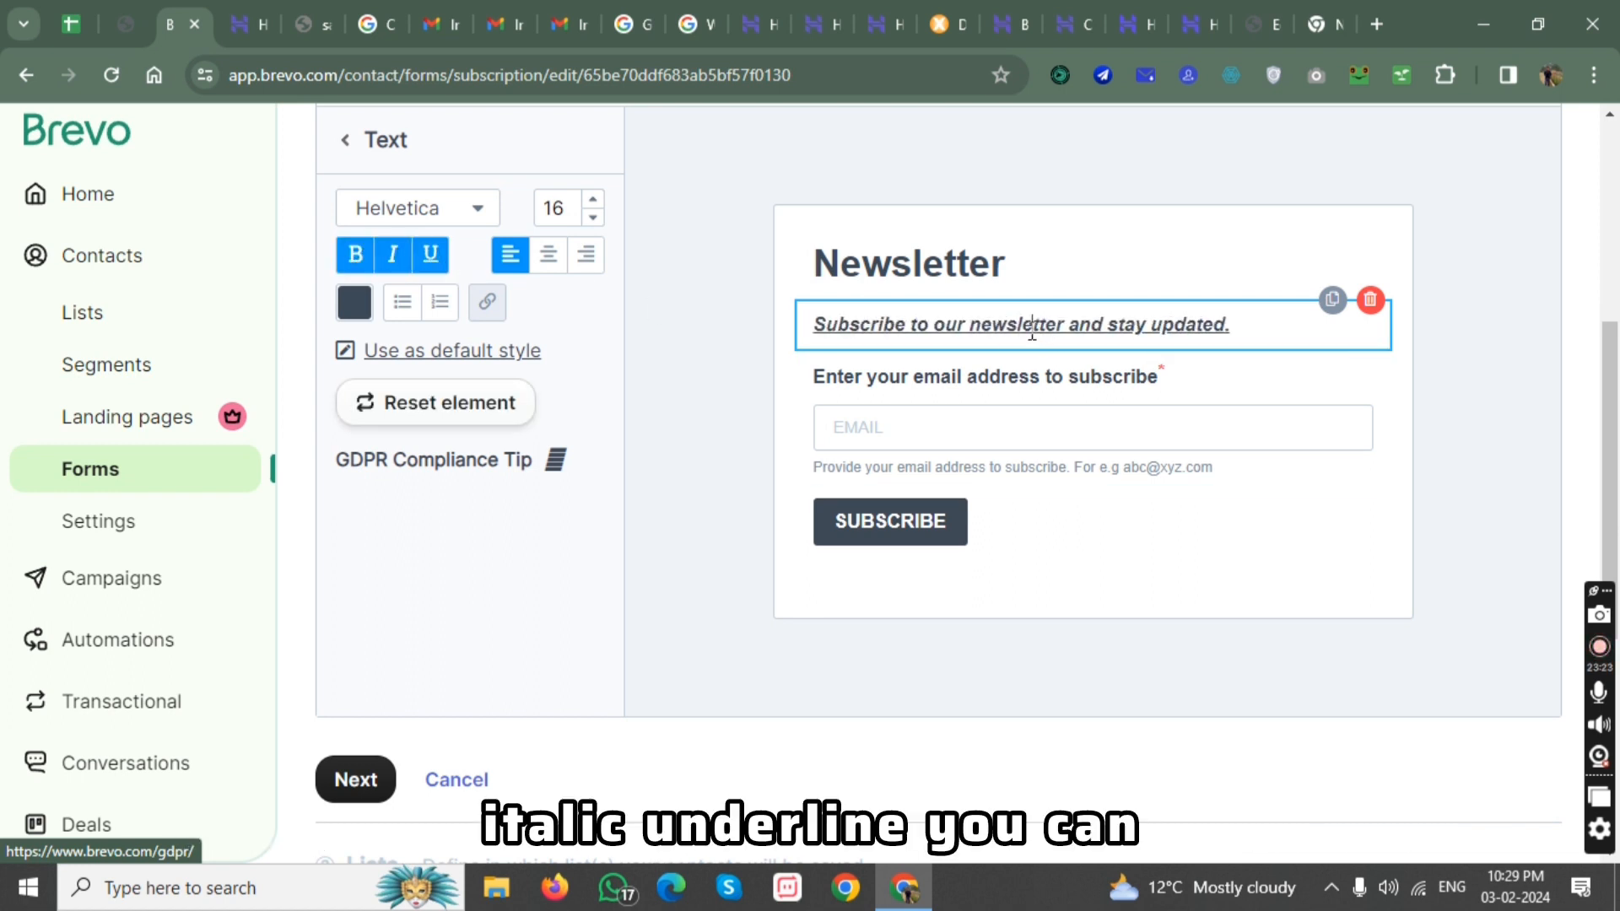
Try to toggle the underline on only the word "newsletter" in the description text.
double_click(975, 329)
click(432, 257)
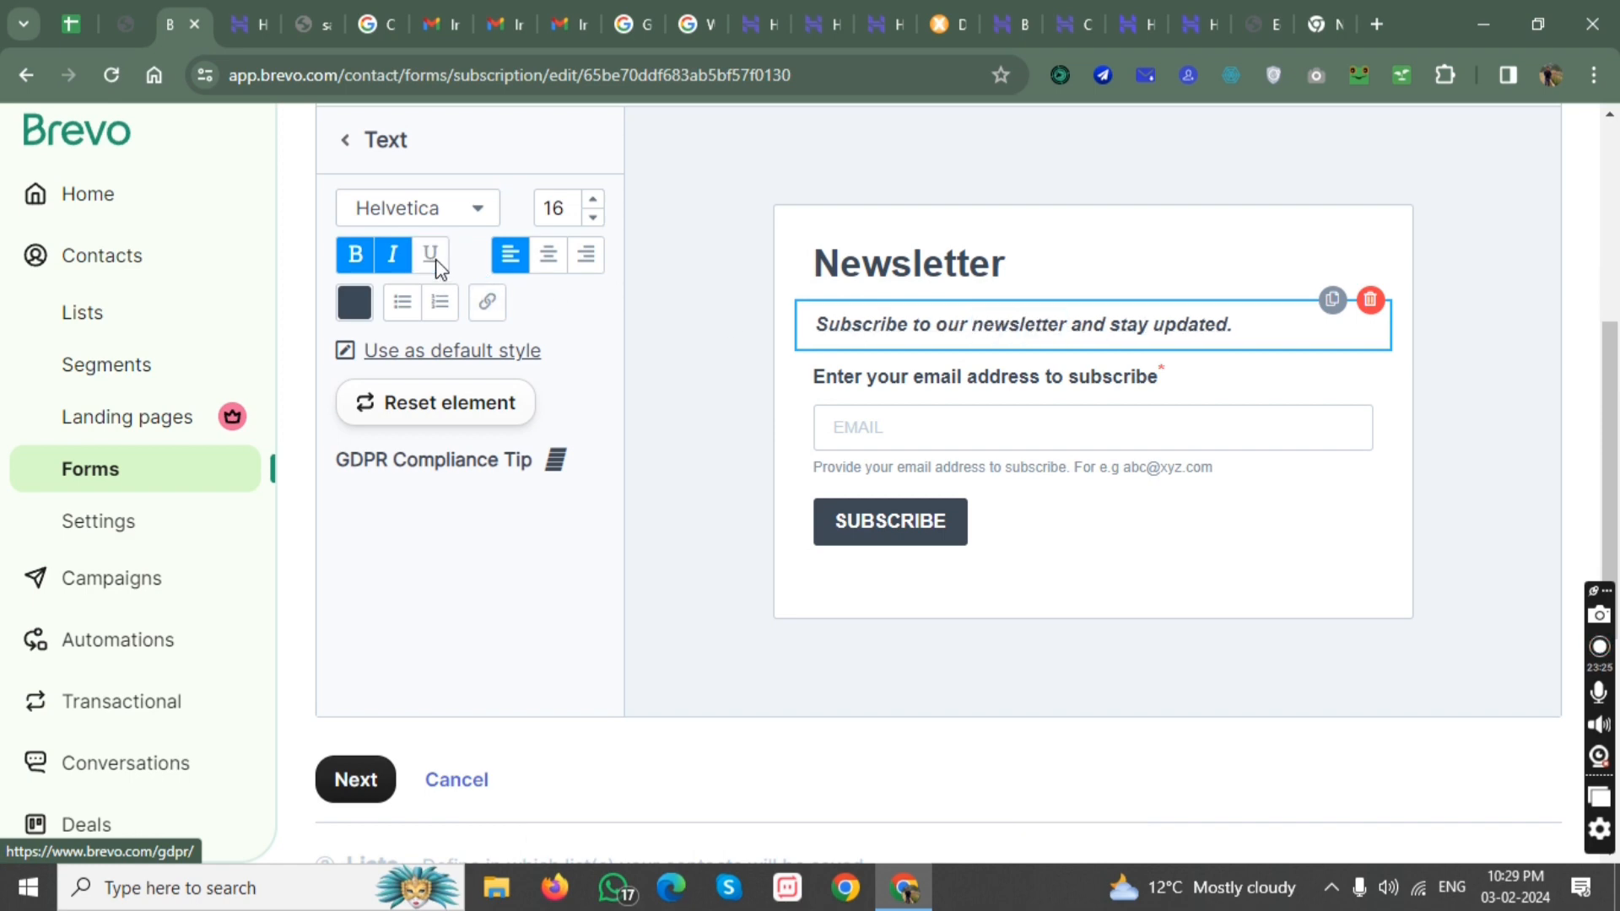
click(432, 257)
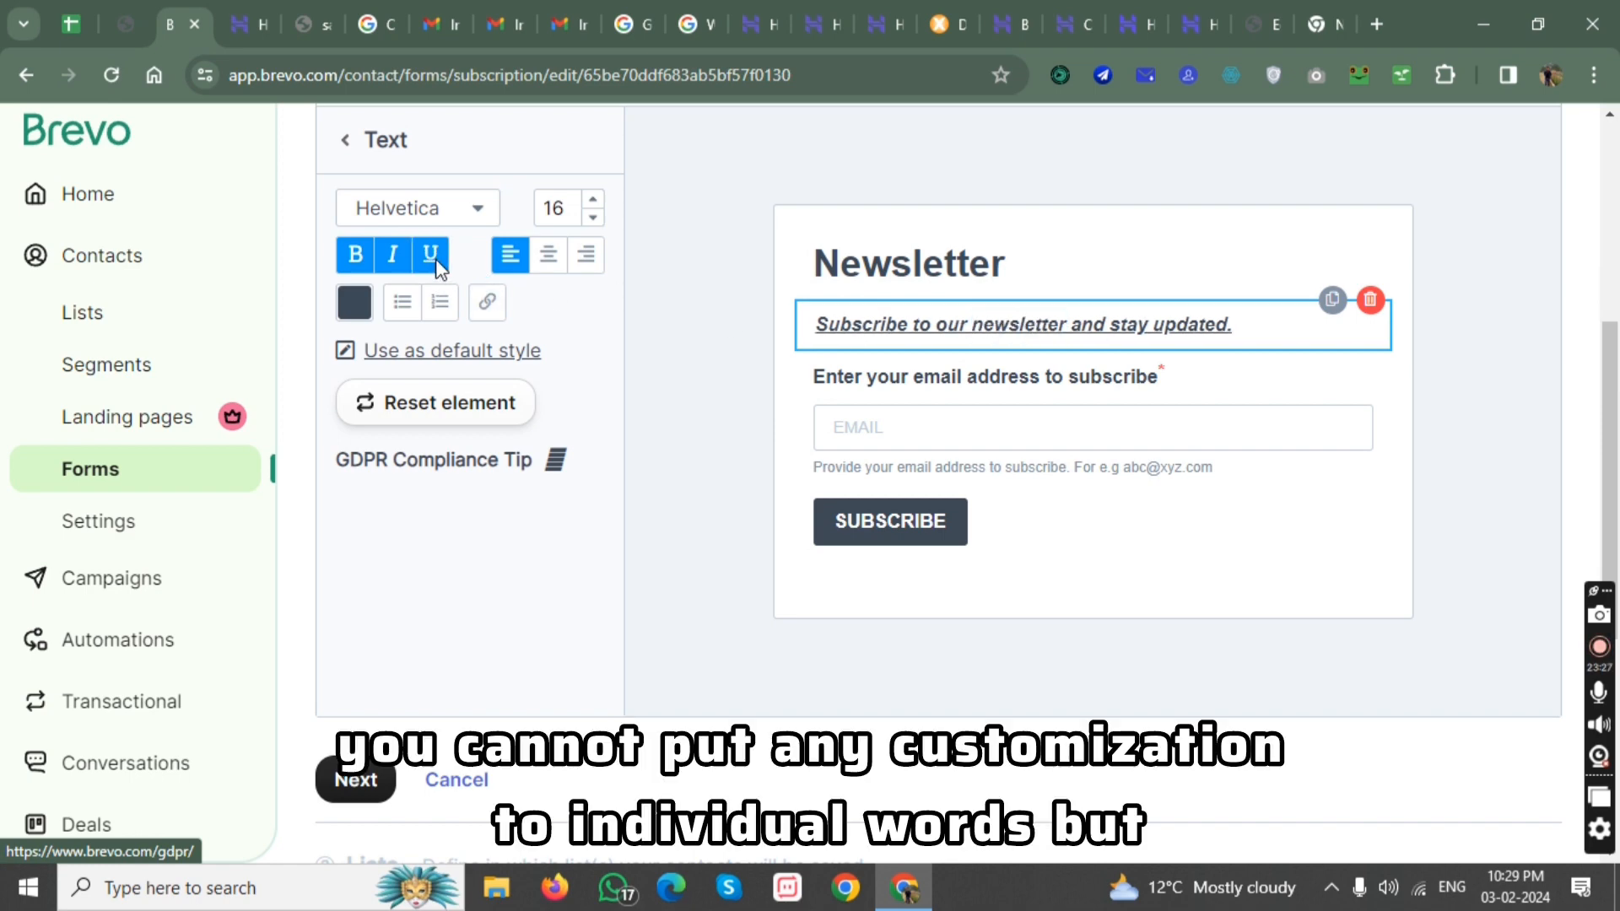
double_click(437, 261)
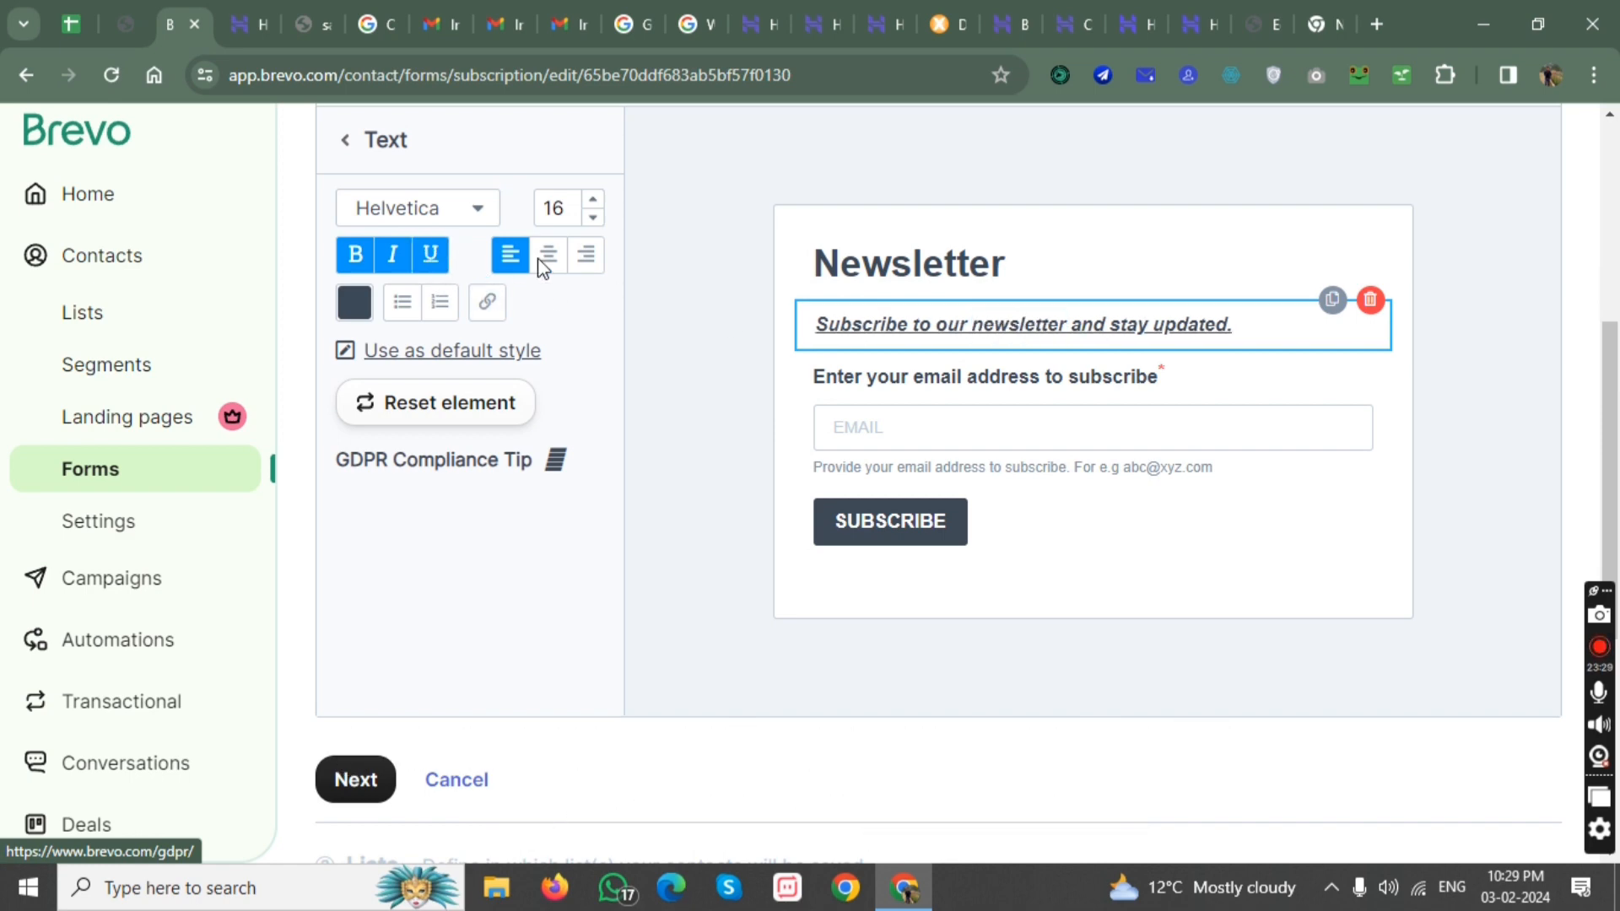
Set the description text's size to 19 and its font to Lucida.
click(595, 203)
click(594, 203)
click(595, 202)
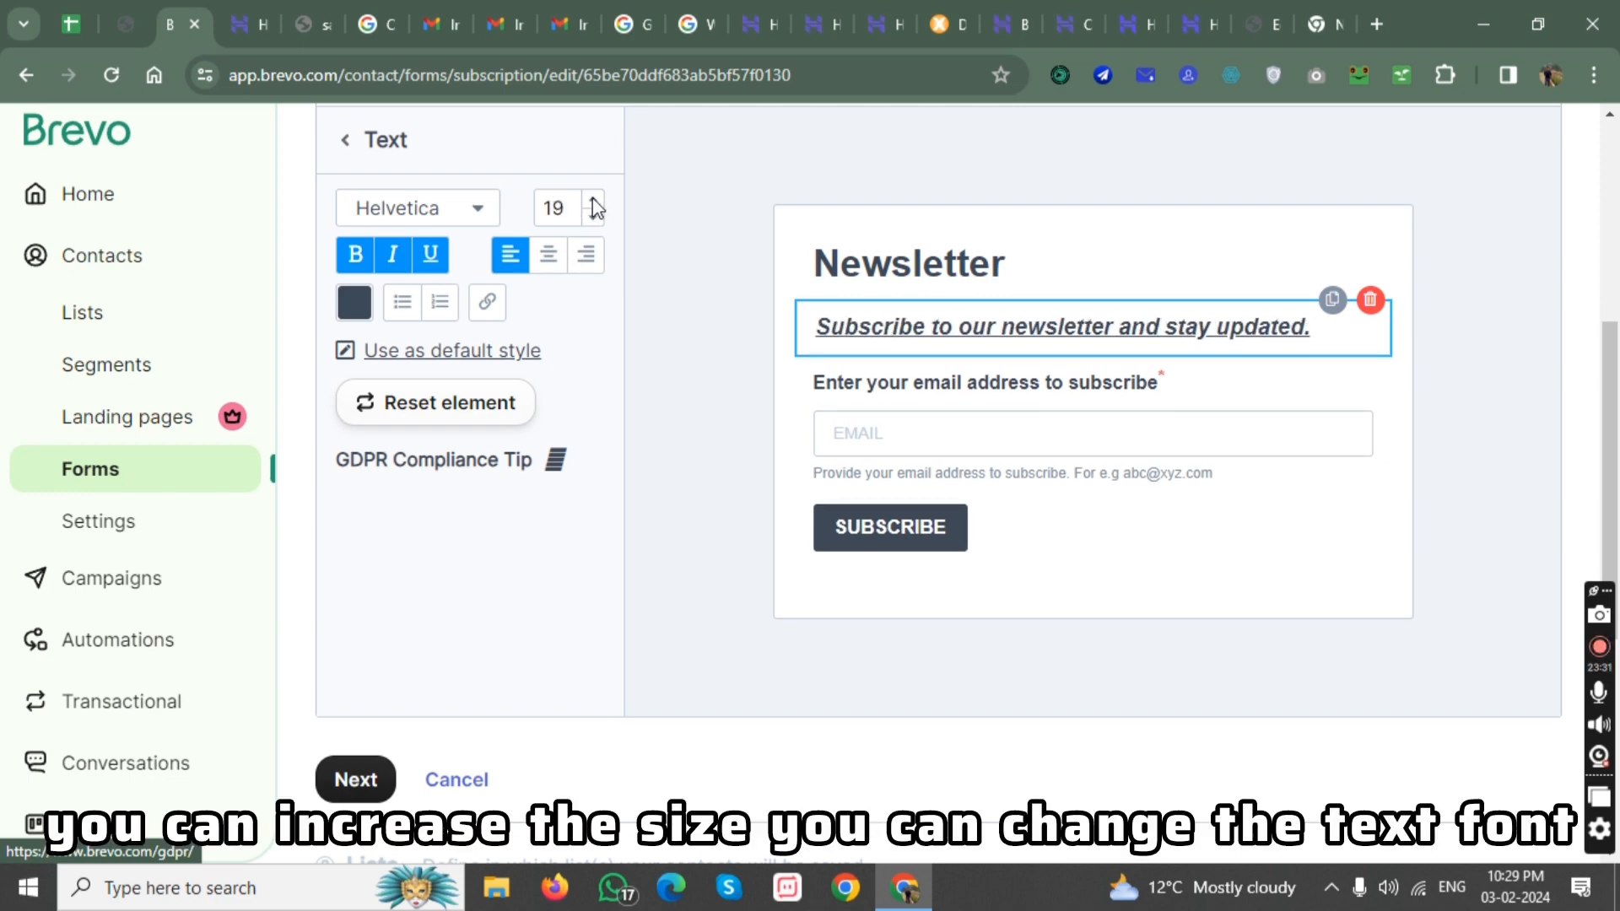
click(473, 211)
click(407, 423)
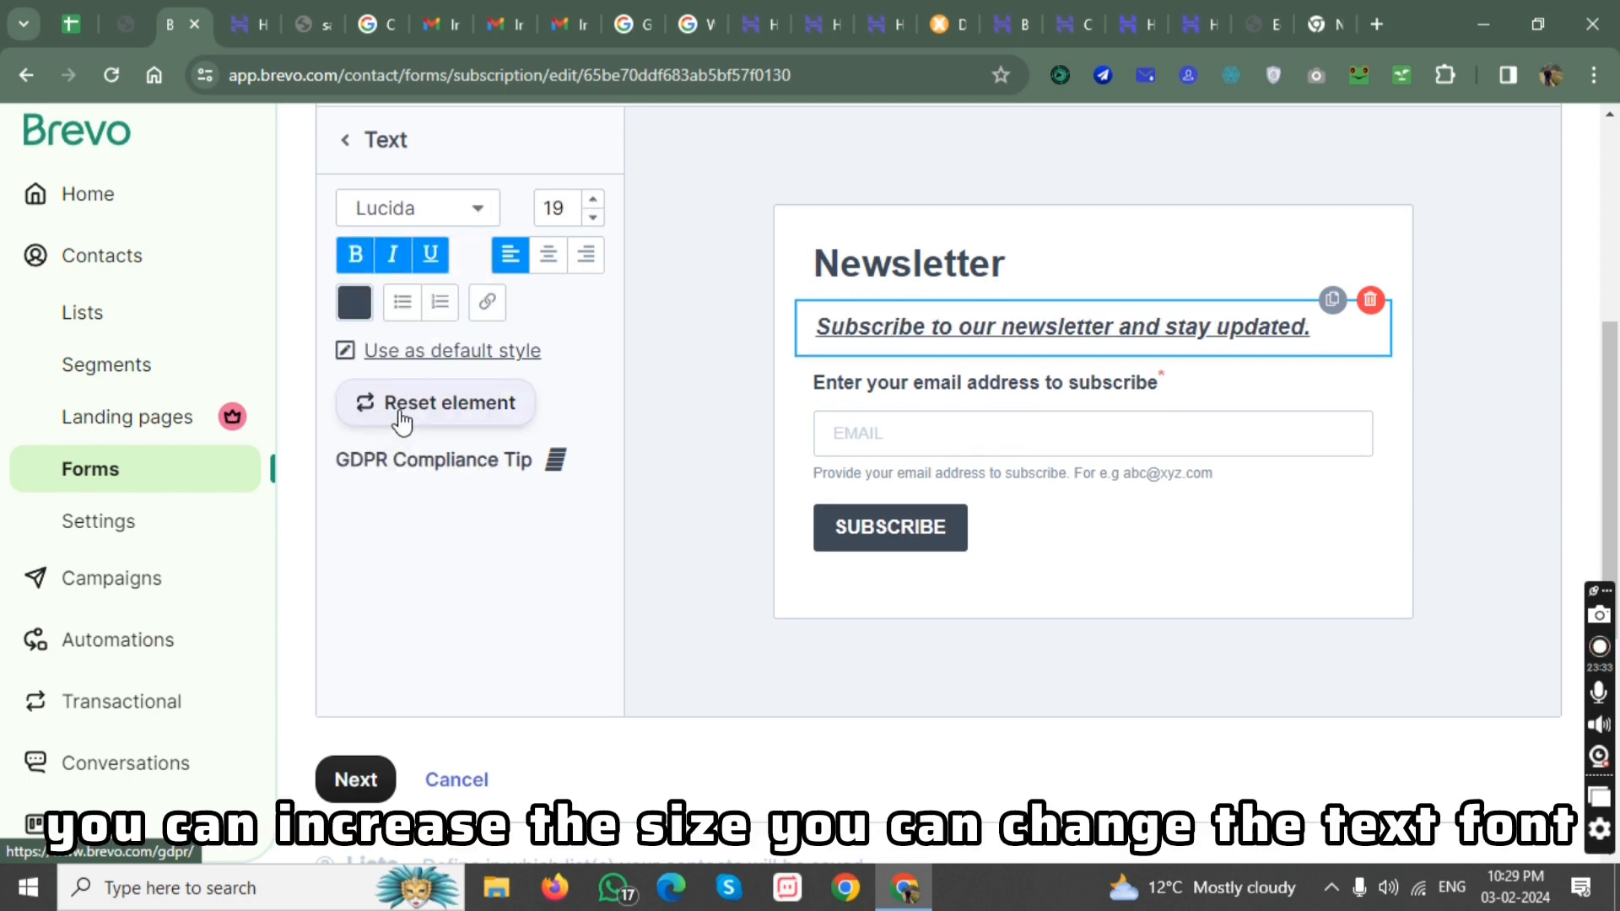
Change the font of the description text under the Newsletter title to Georgia.
click(445, 224)
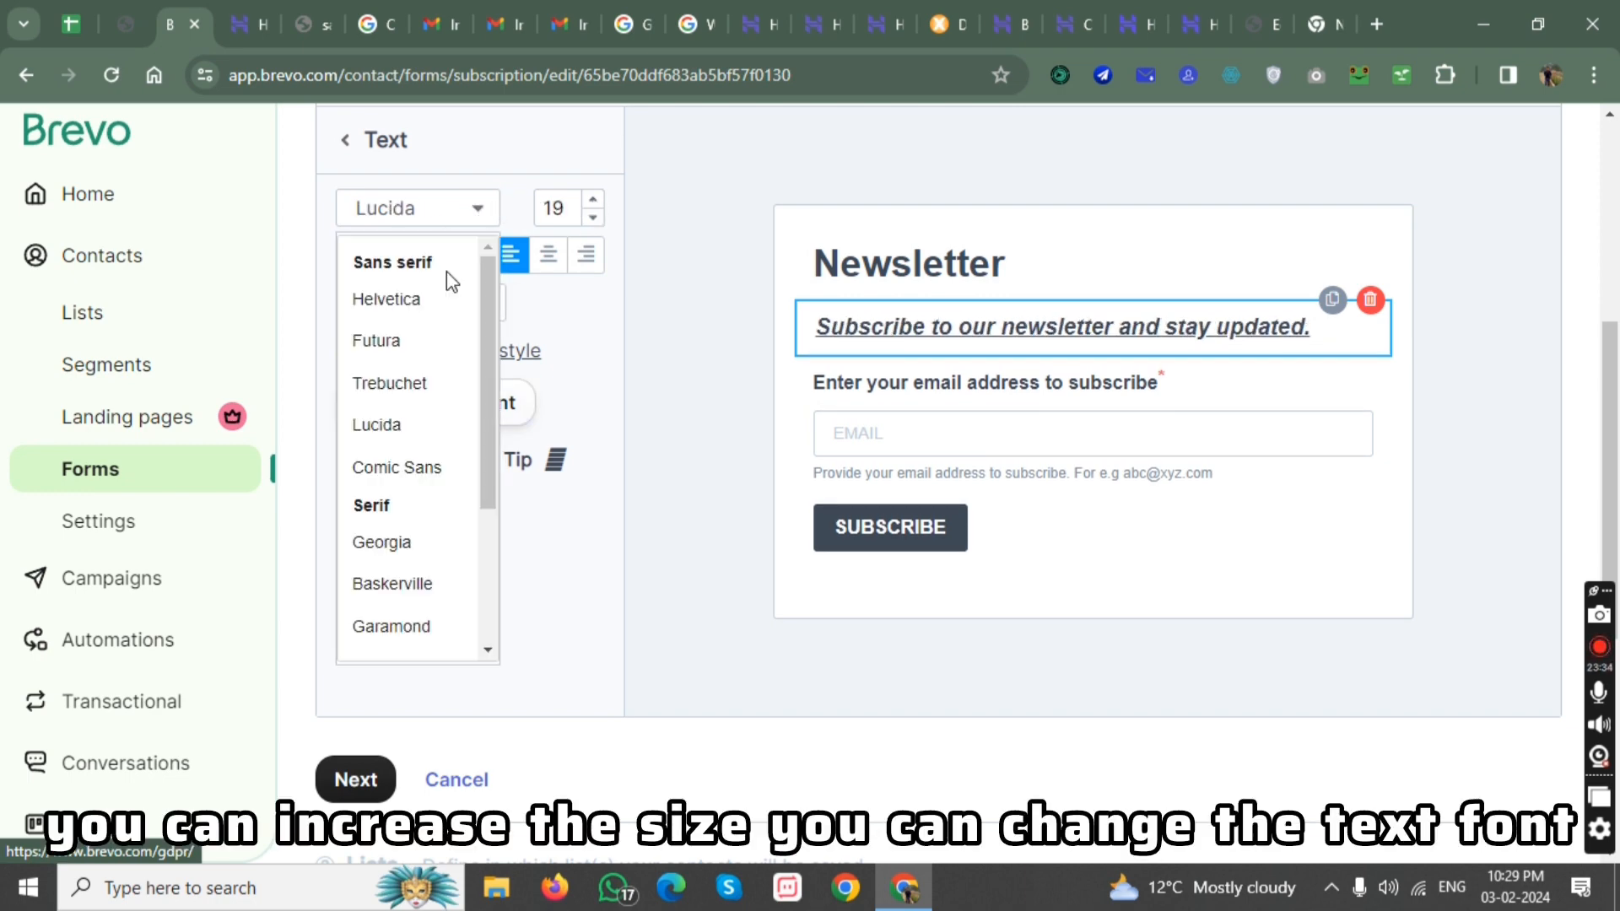
click(417, 538)
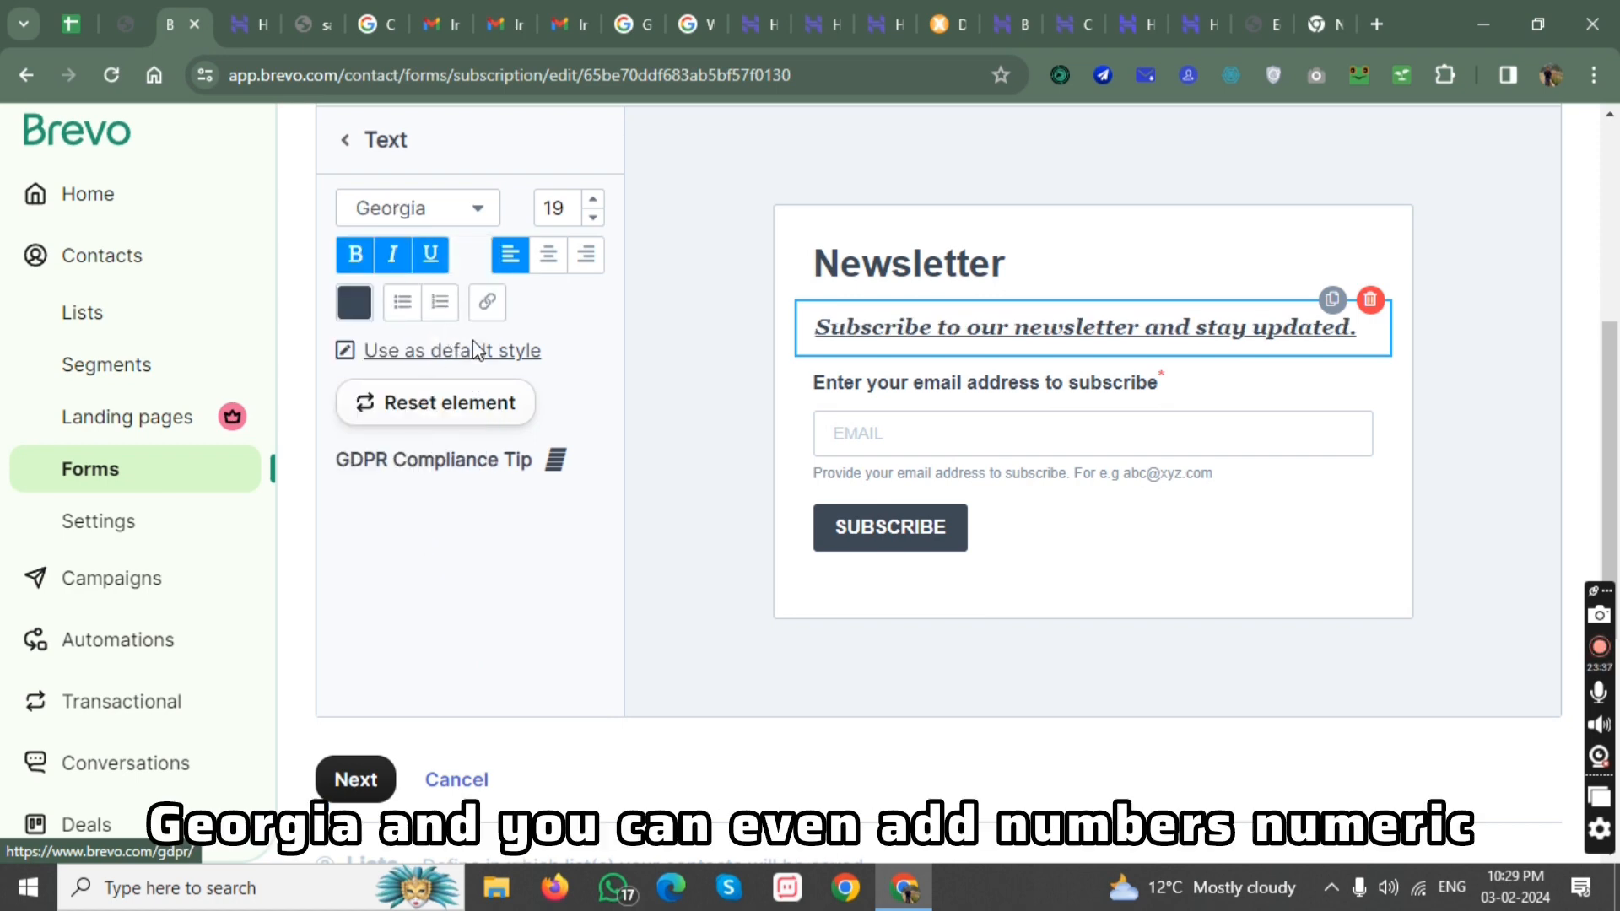
Try numbered-list and bulleted-list formatting on the description text, removing each again.
click(452, 310)
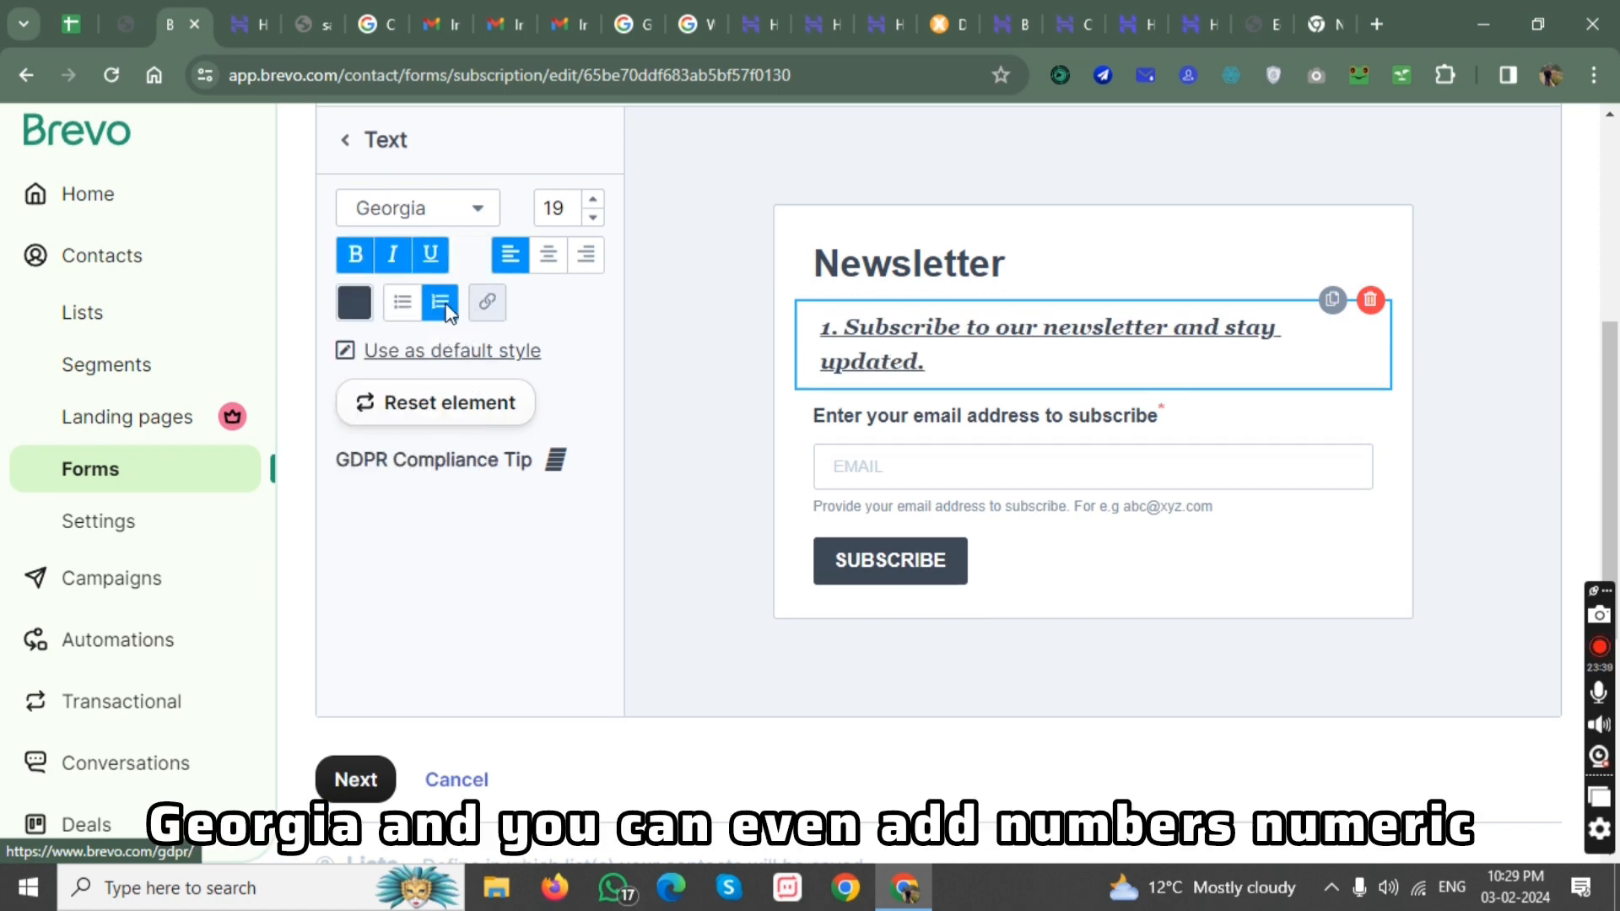
click(444, 305)
click(402, 302)
click(402, 302)
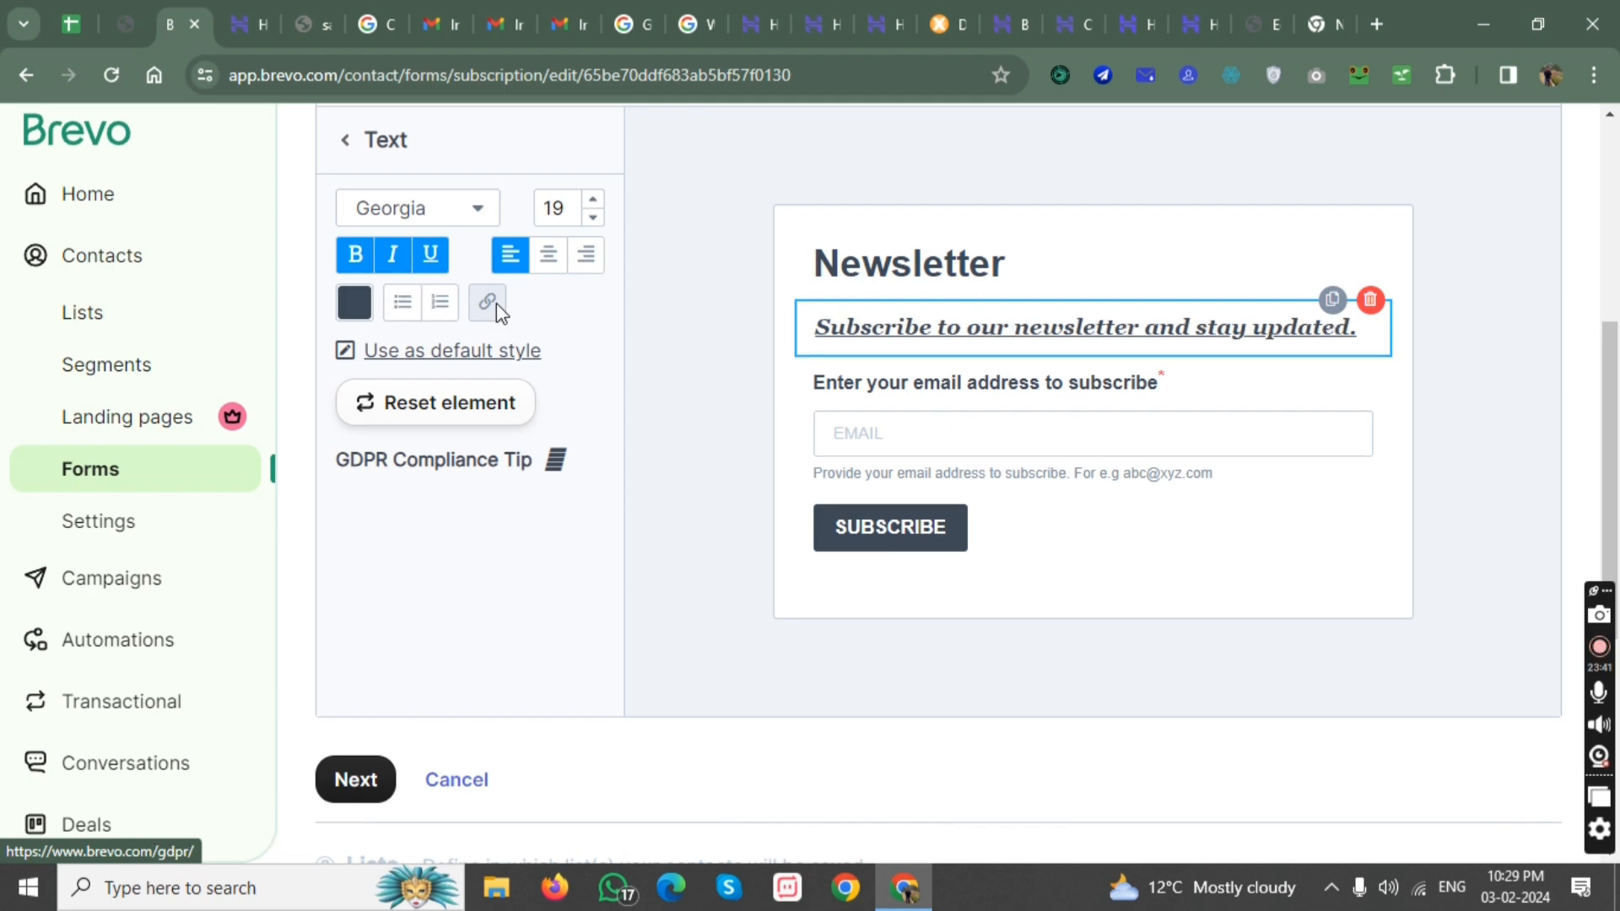
Center the description text and return to the list of form blocks.
click(554, 260)
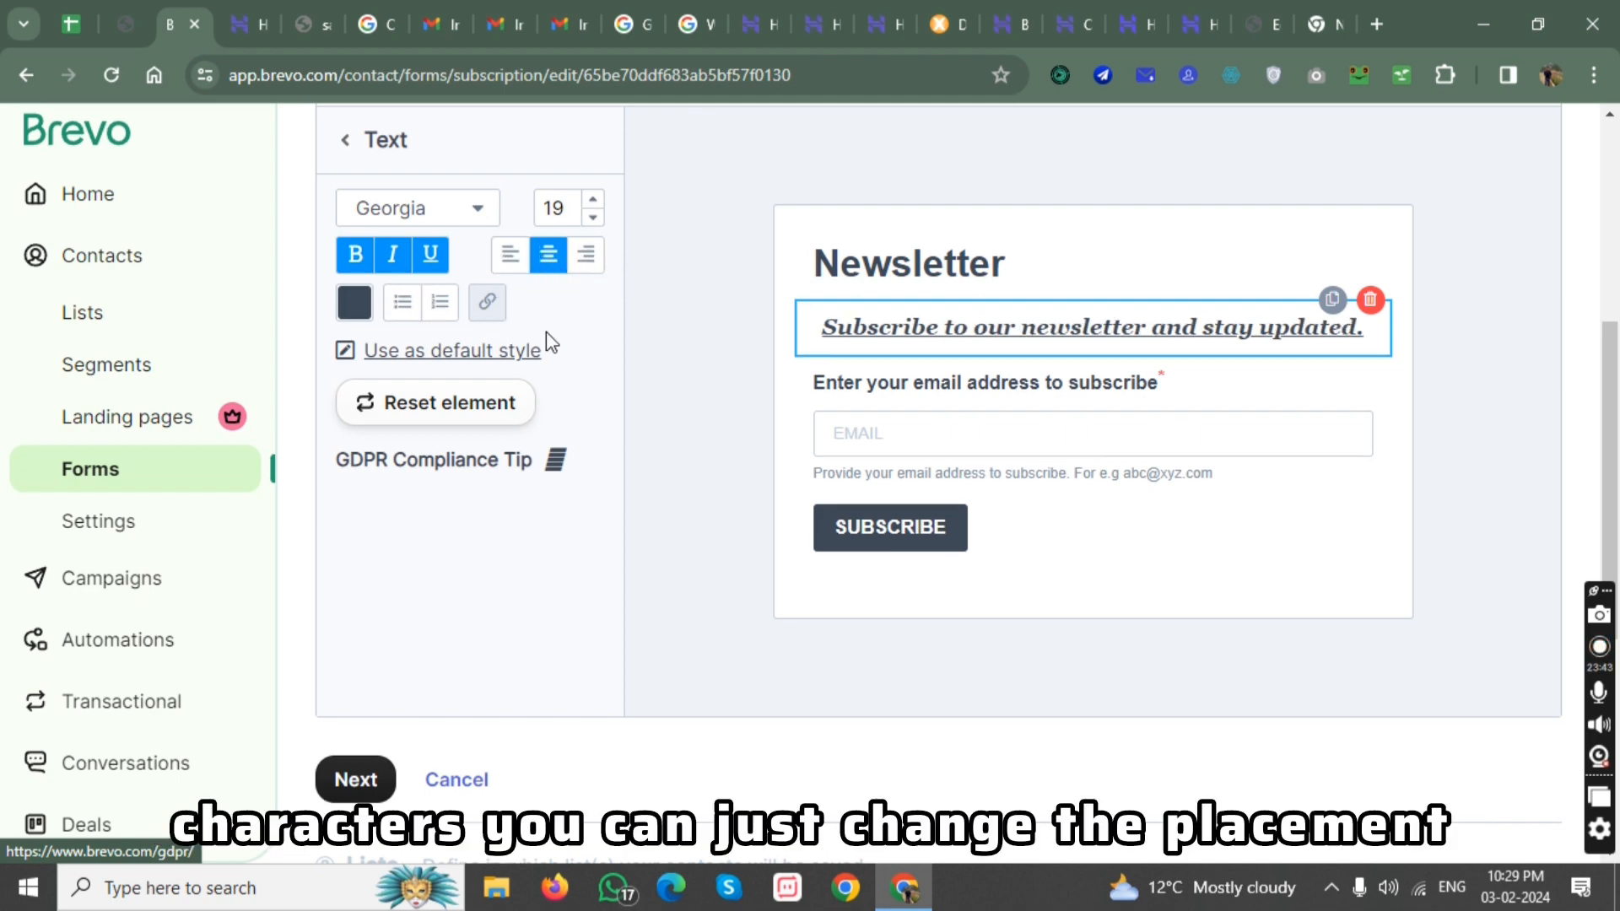
scroll(459, 492, up, 4)
scroll(447, 459, down, 1)
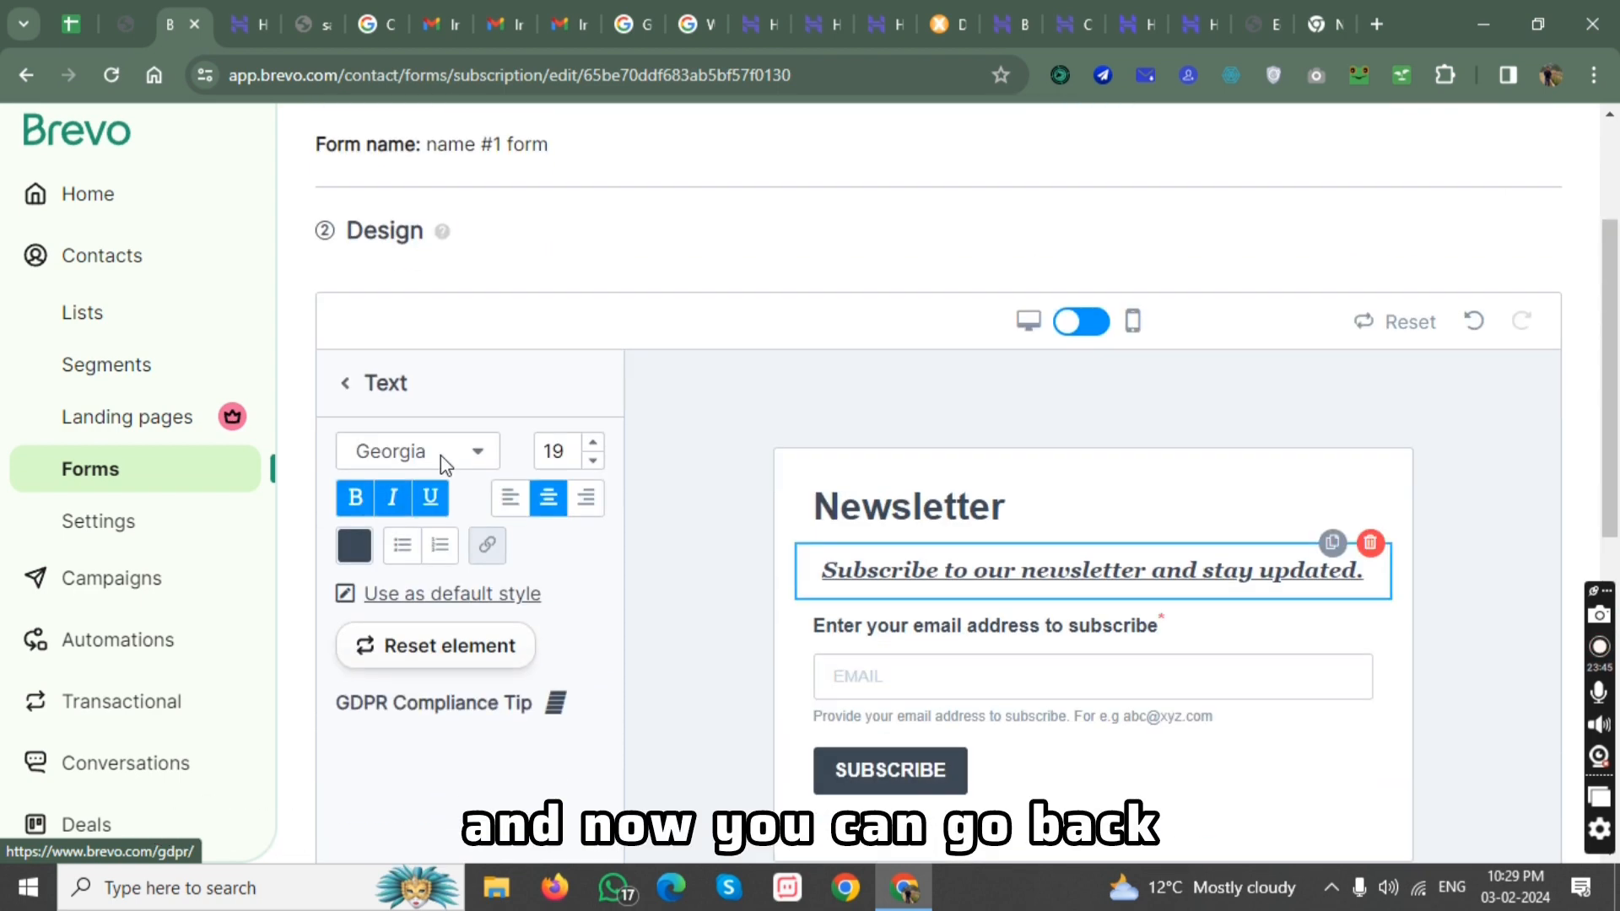
click(349, 382)
scroll(409, 396, down, 3)
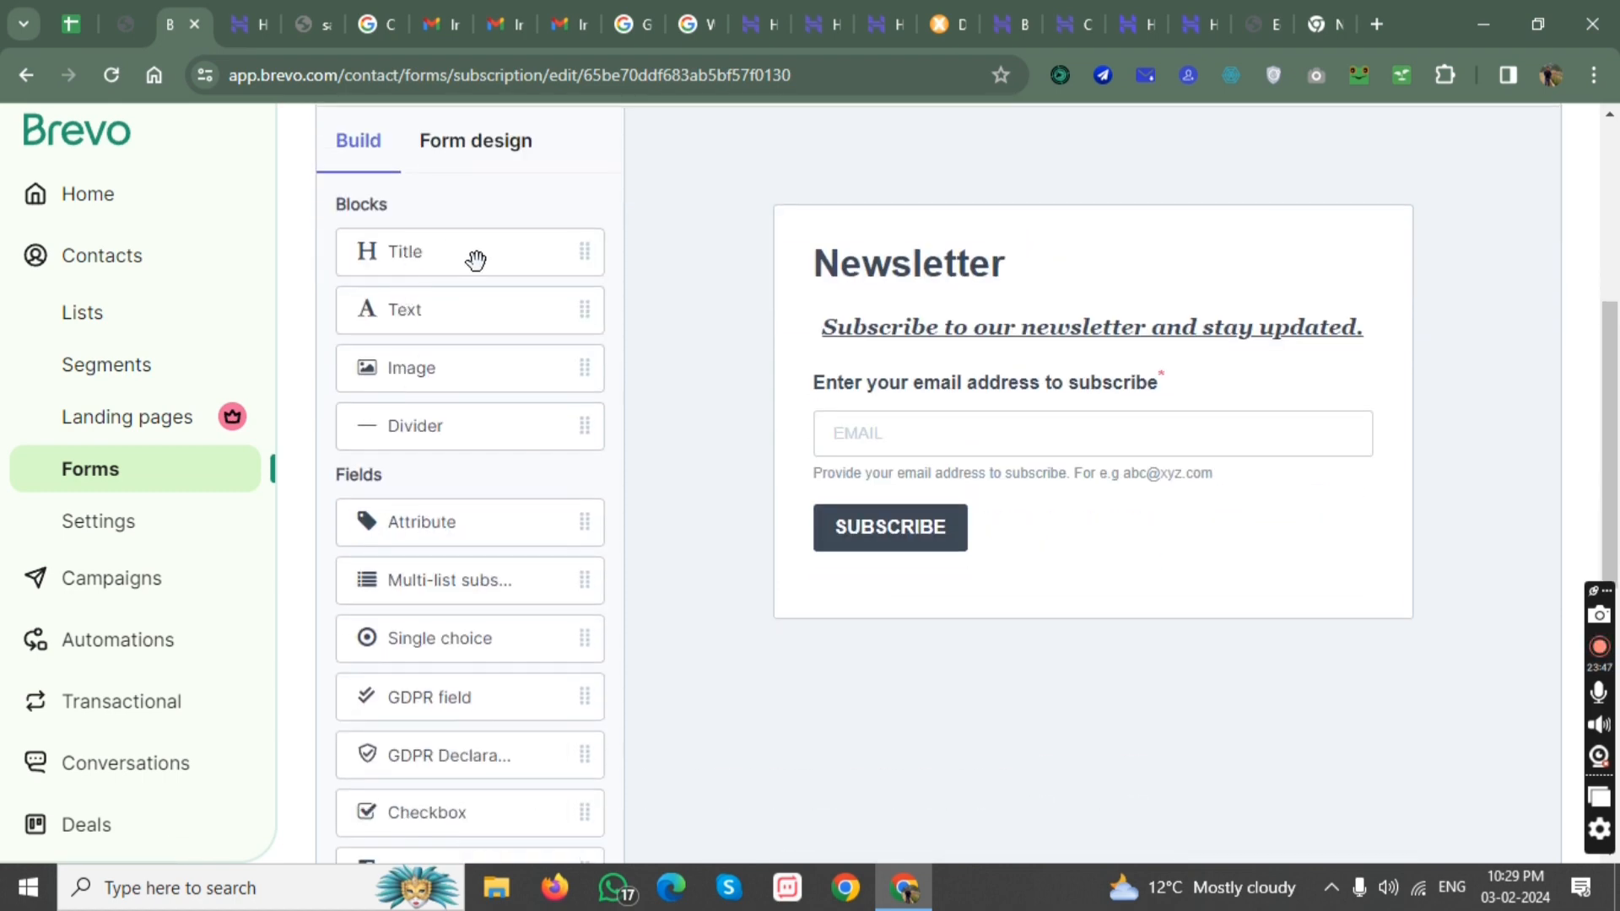
Try adding a second Title block between the Newsletter title and the description, and delete it.
drag(427, 250, 873, 314)
click(1371, 249)
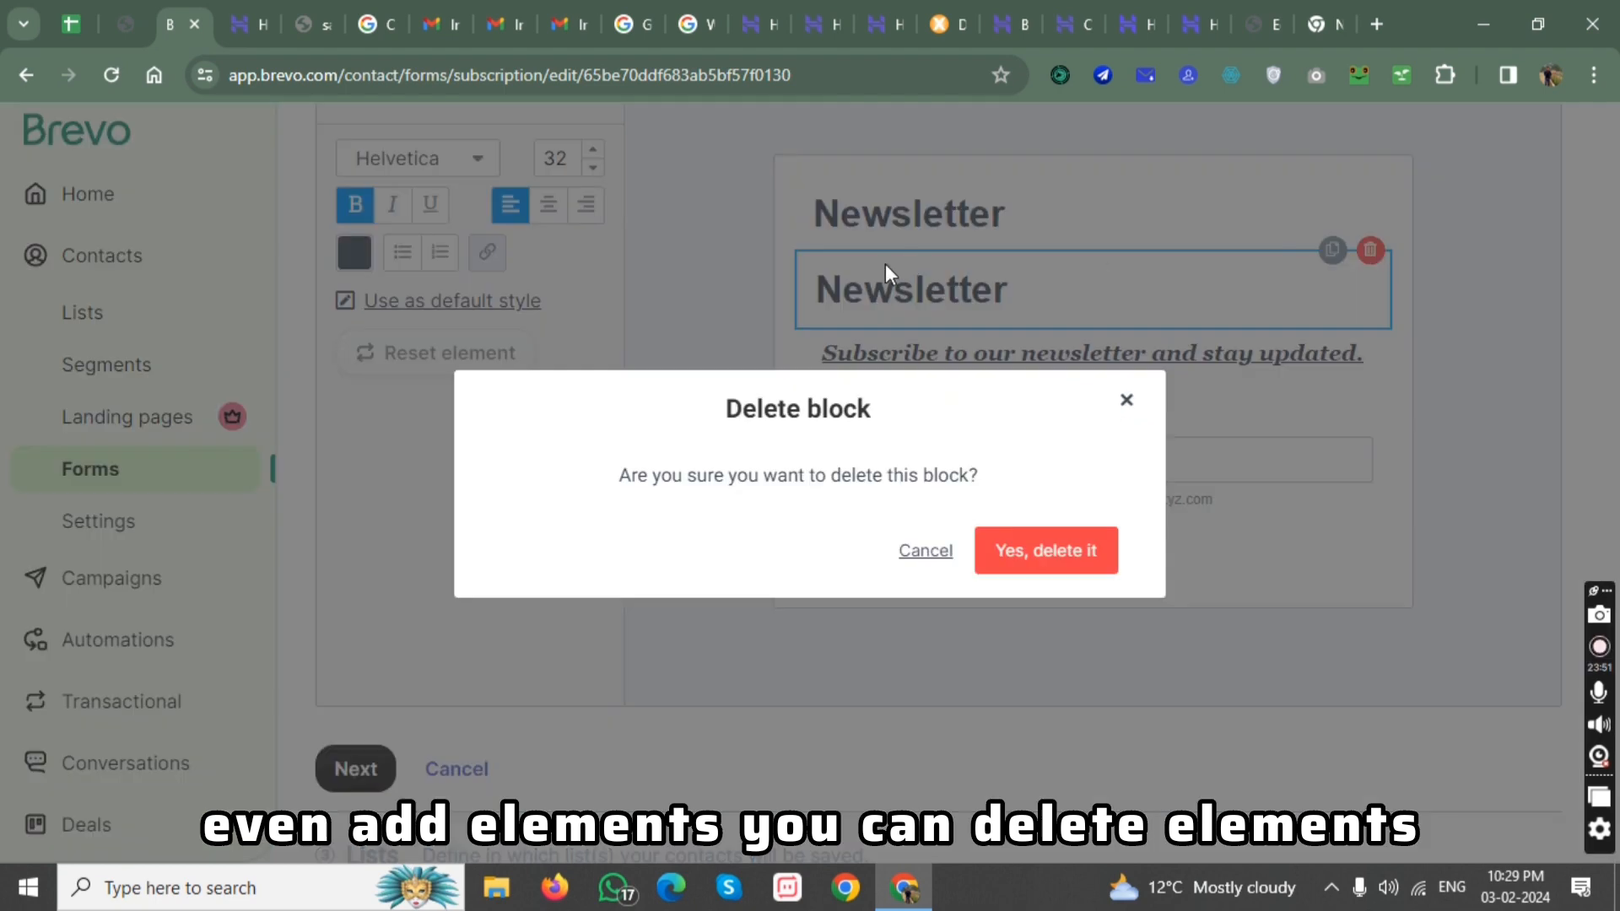
click(1029, 534)
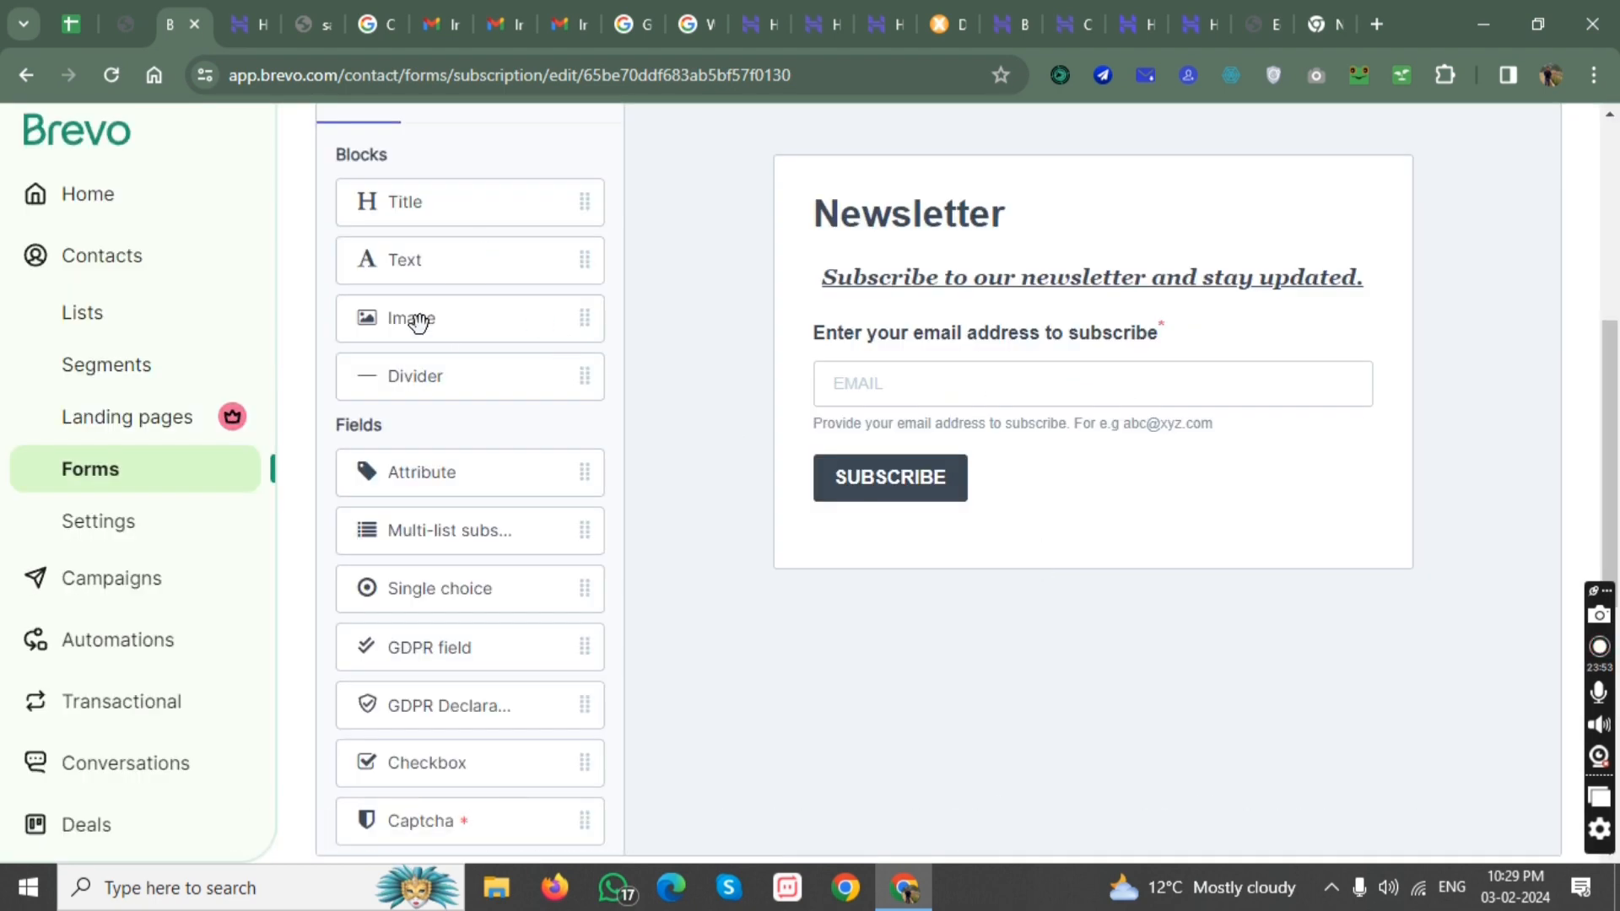
Add an Image block between the description and the email field, with its alignment set to left.
drag(420, 322, 1002, 358)
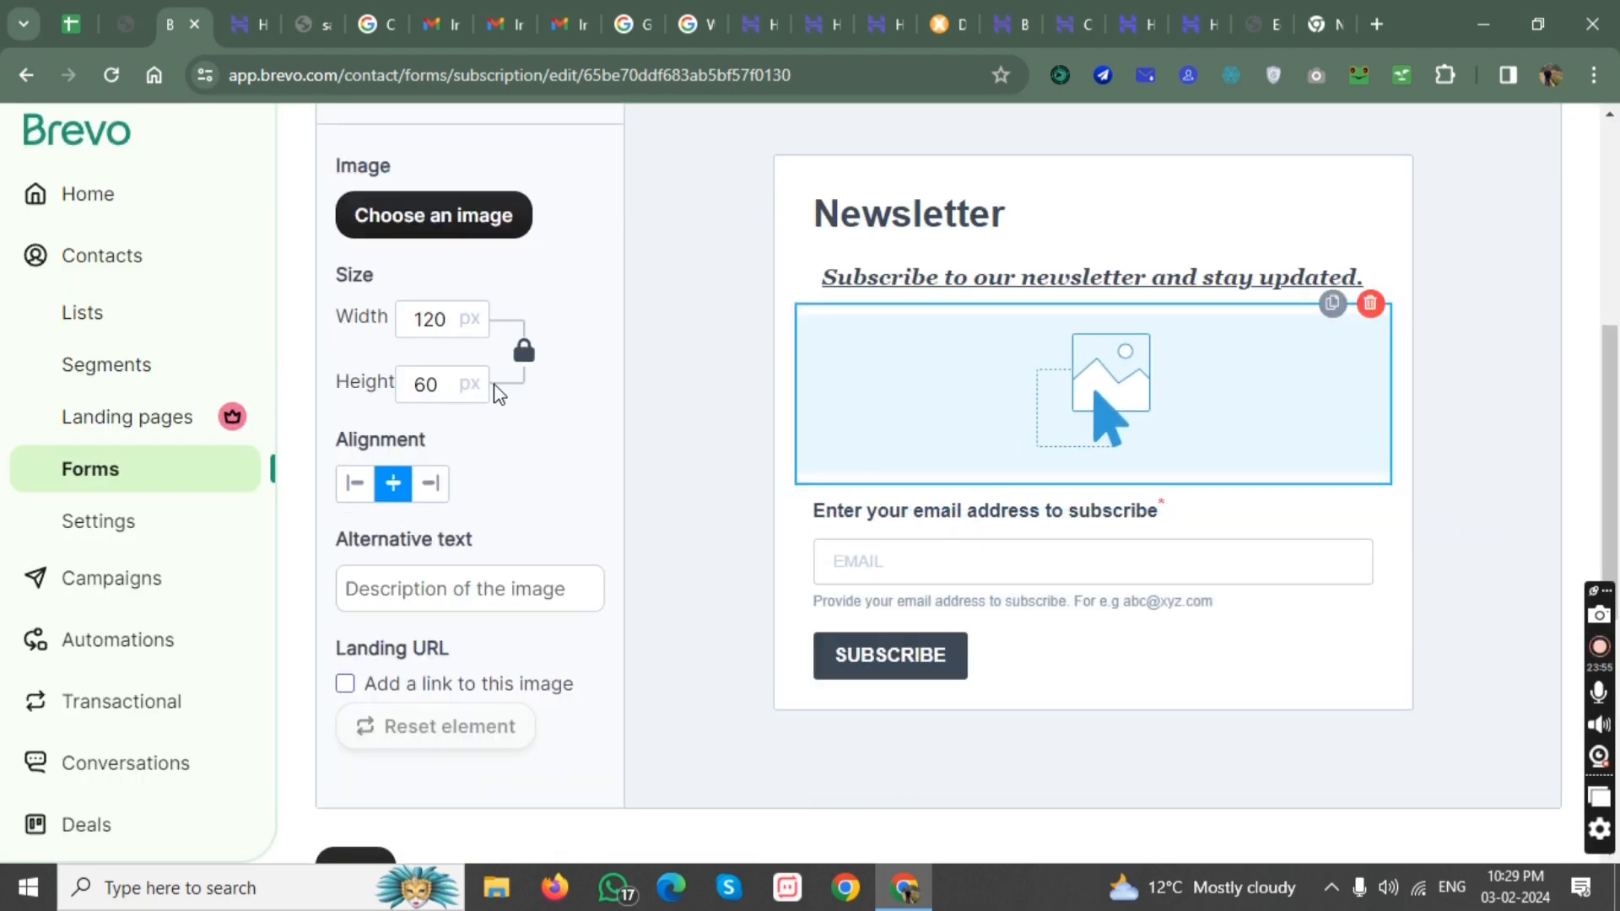
click(354, 483)
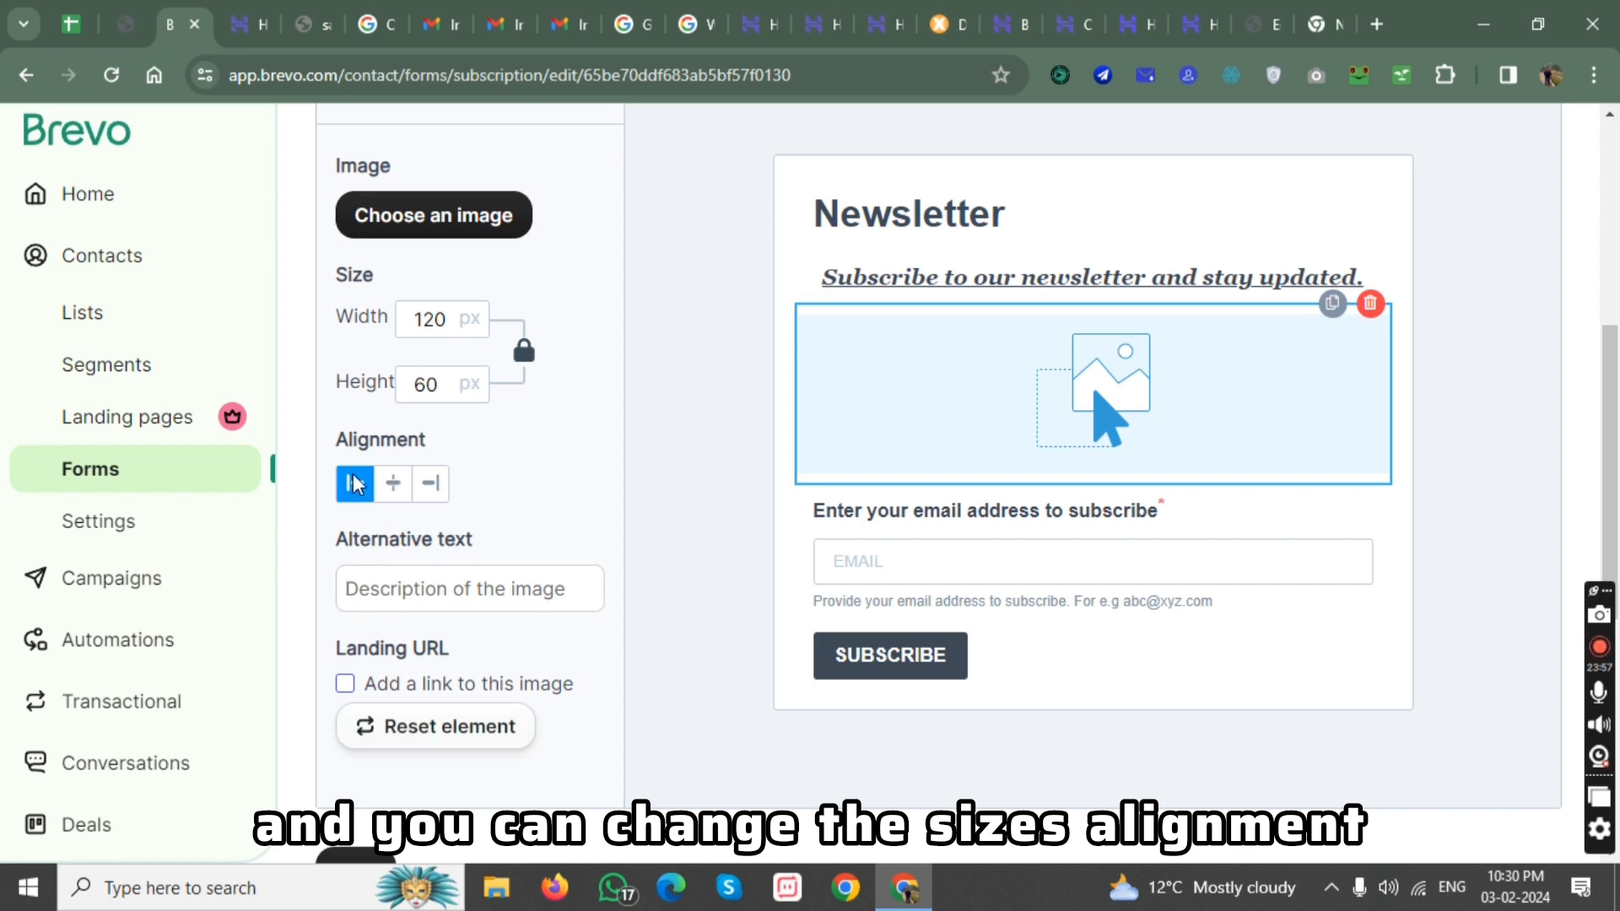
scroll(474, 488, down, 3)
scroll(472, 494, up, 6)
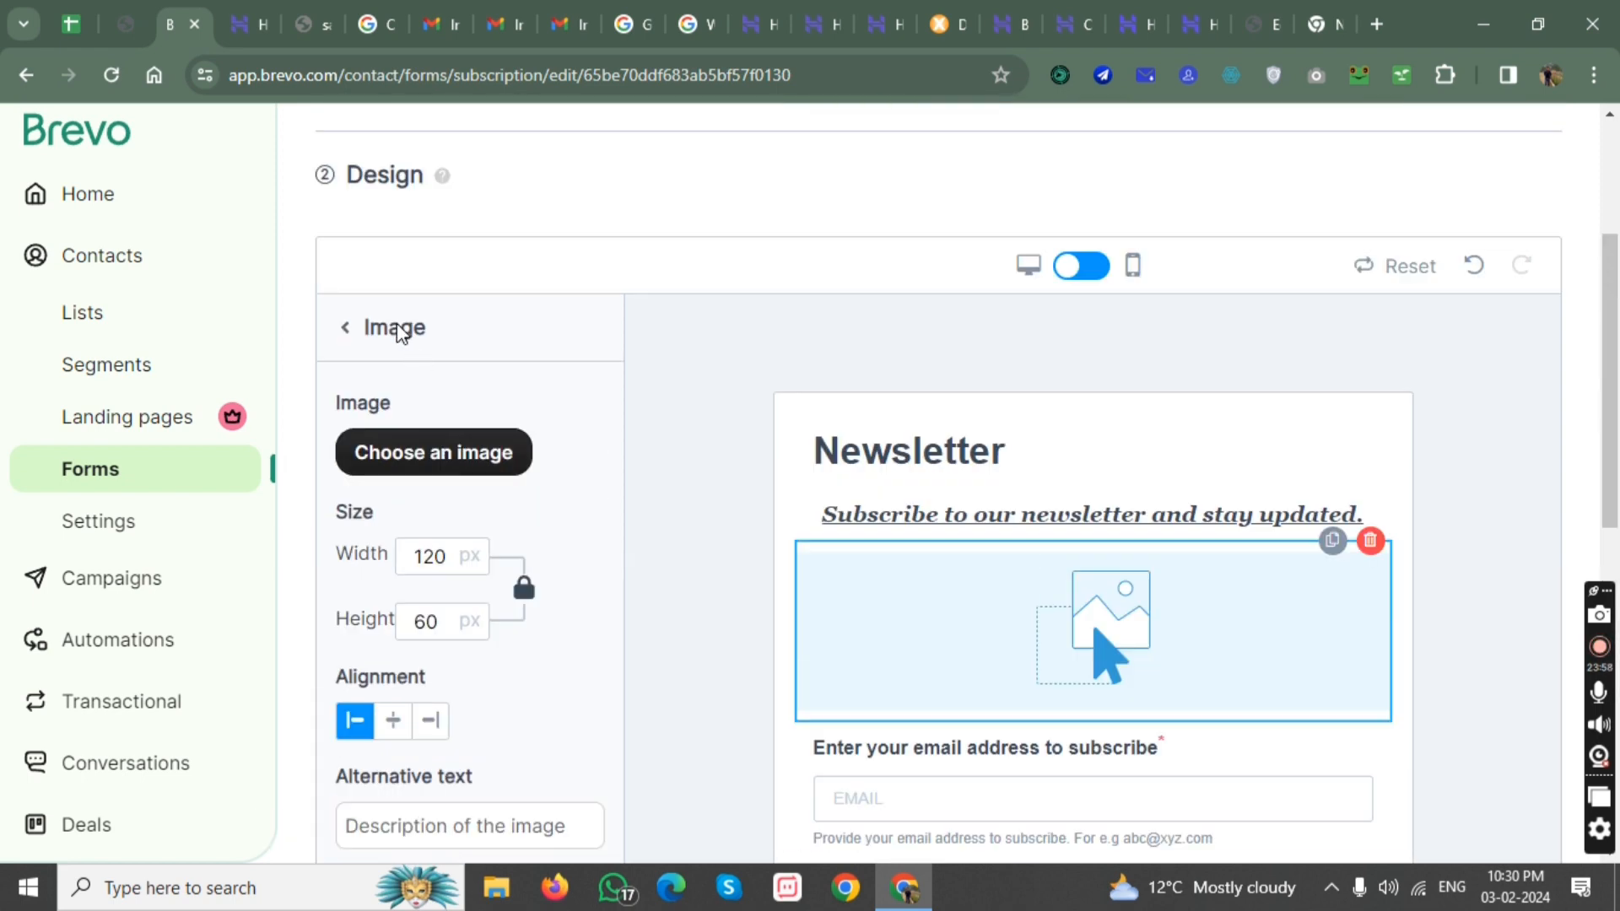
click(343, 328)
Add a Checkbox field between the email field and the Subscribe button, and return to the block list.
scroll(414, 479, down, 4)
scroll(460, 389, down, 2)
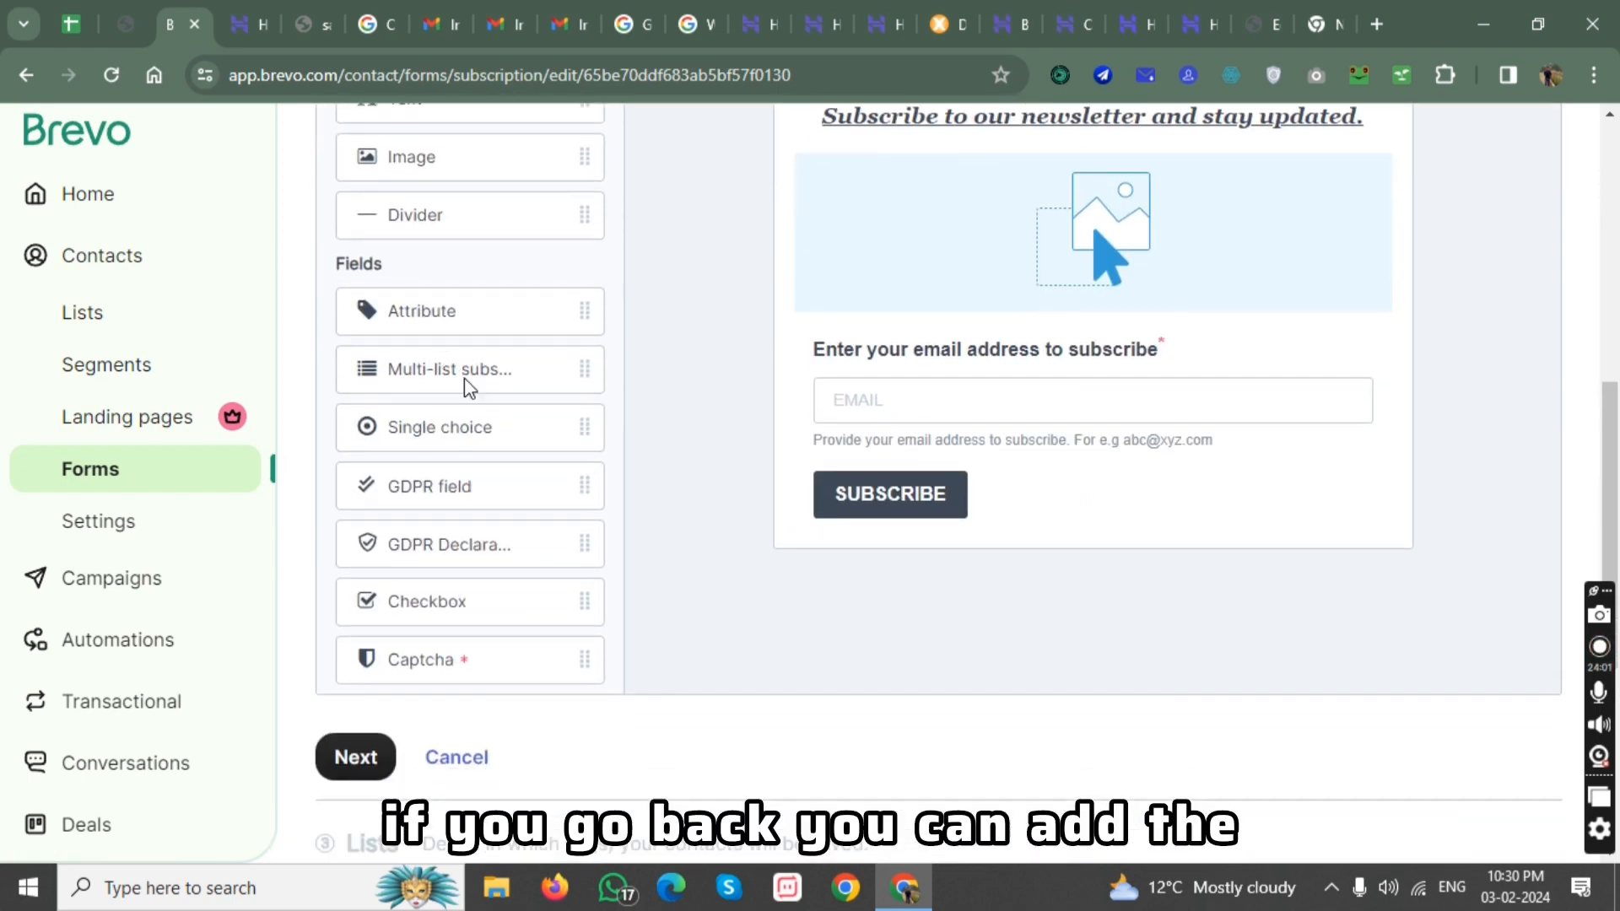
drag(419, 520, 897, 427)
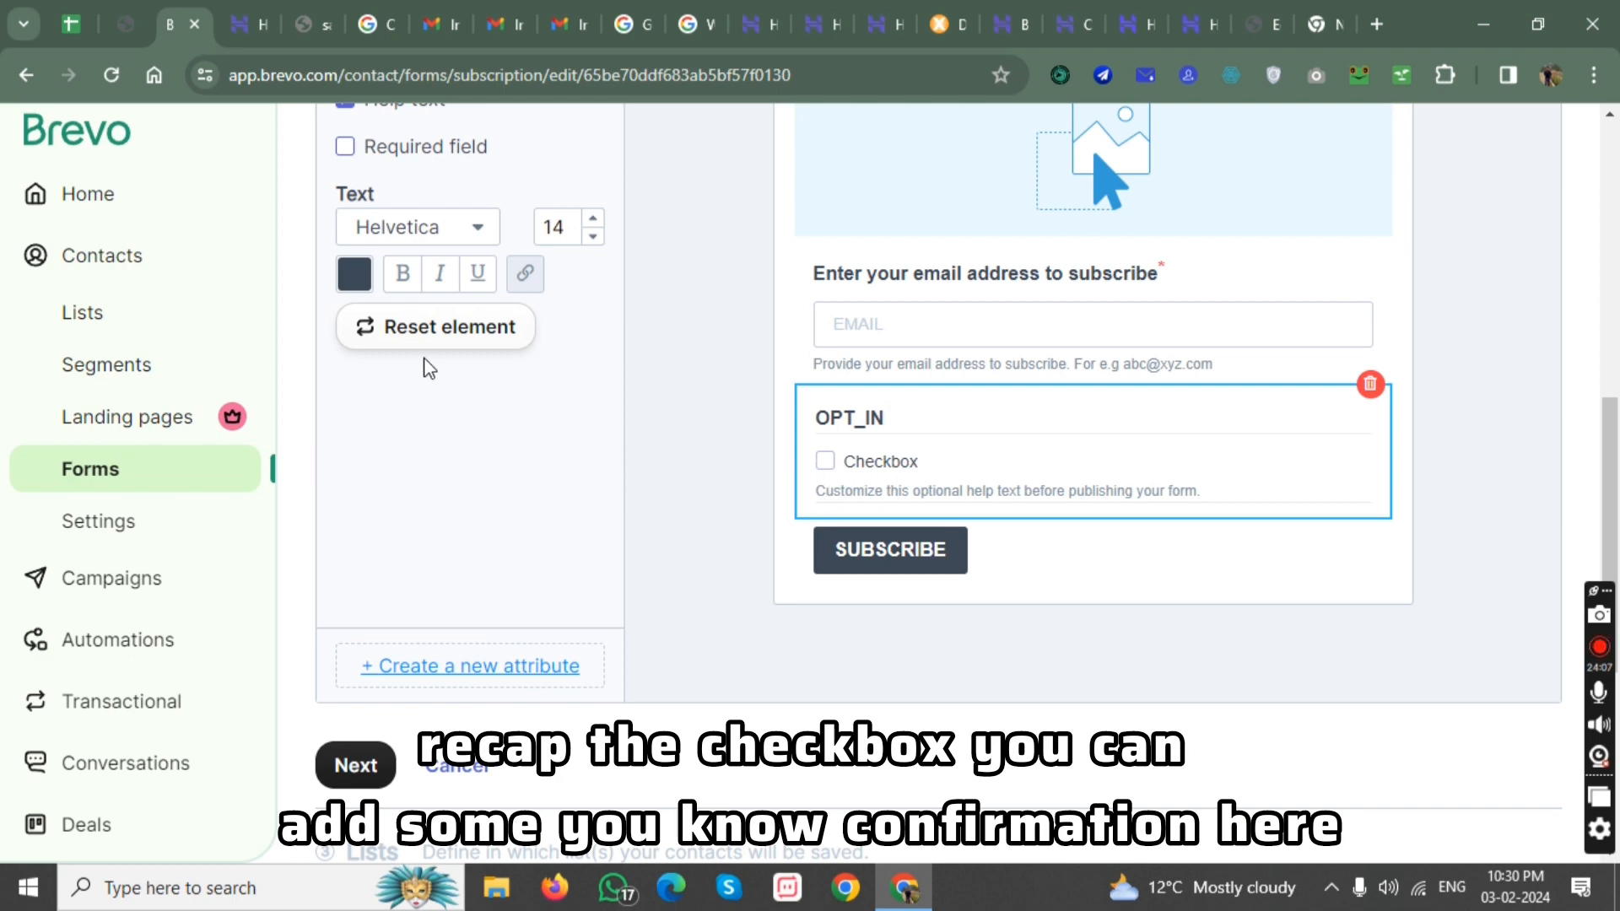
scroll(403, 315, up, 3)
scroll(351, 271, up, 4)
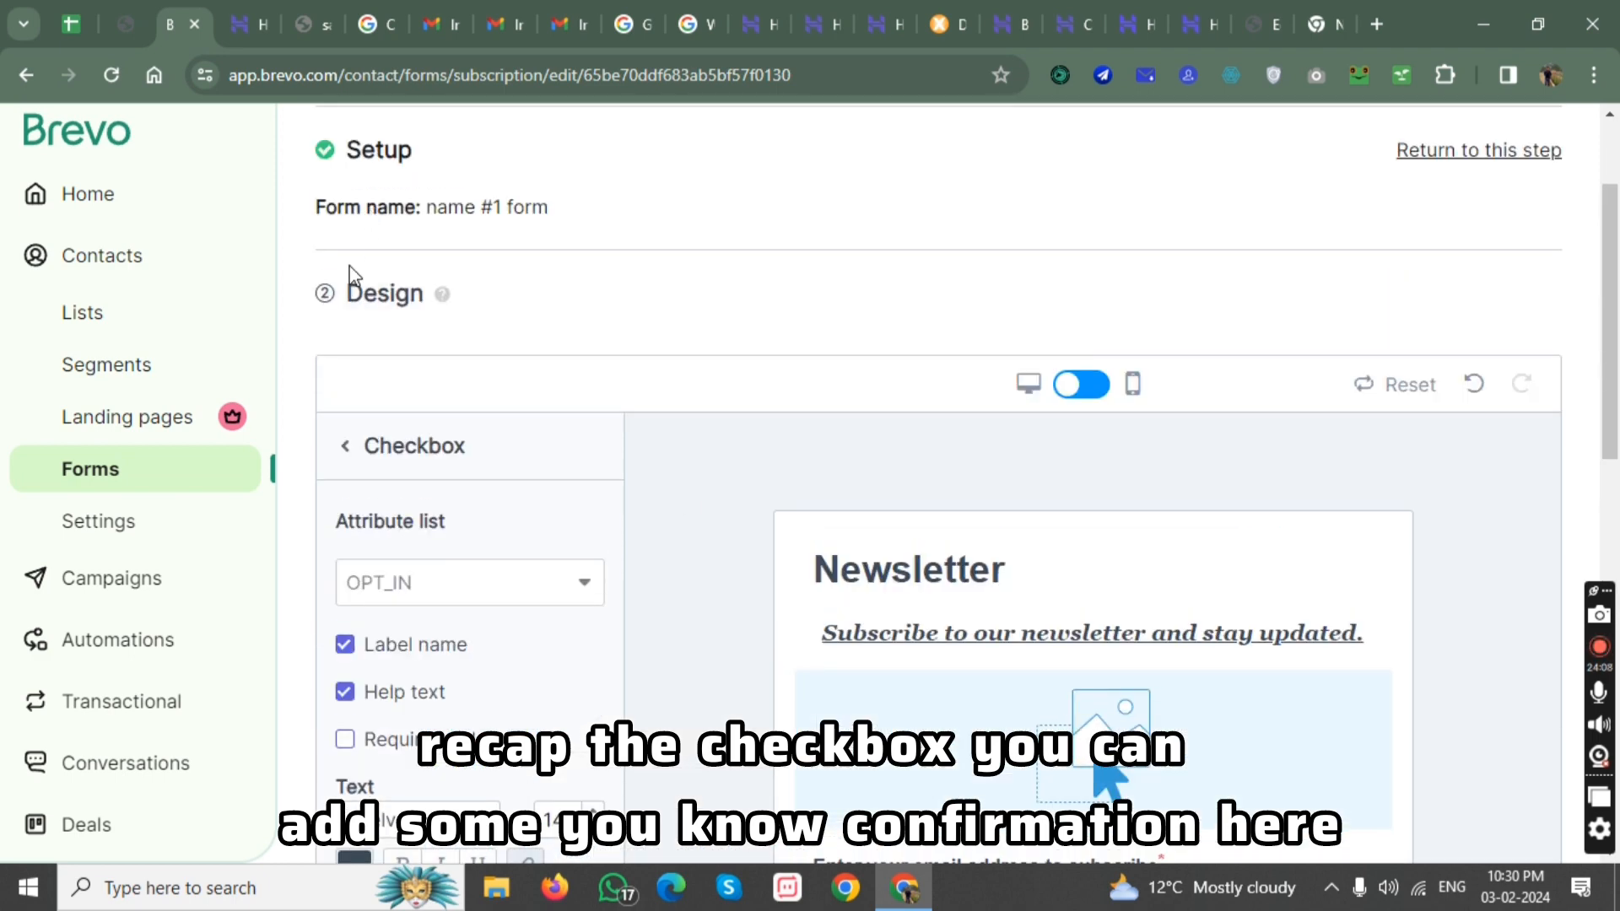
click(347, 441)
Add a Captcha field between the email field and the checkbox, leaving its key fields blank.
scroll(400, 511, down, 4)
scroll(400, 512, down, 3)
drag(422, 578, 986, 384)
scroll(377, 456, up, 5)
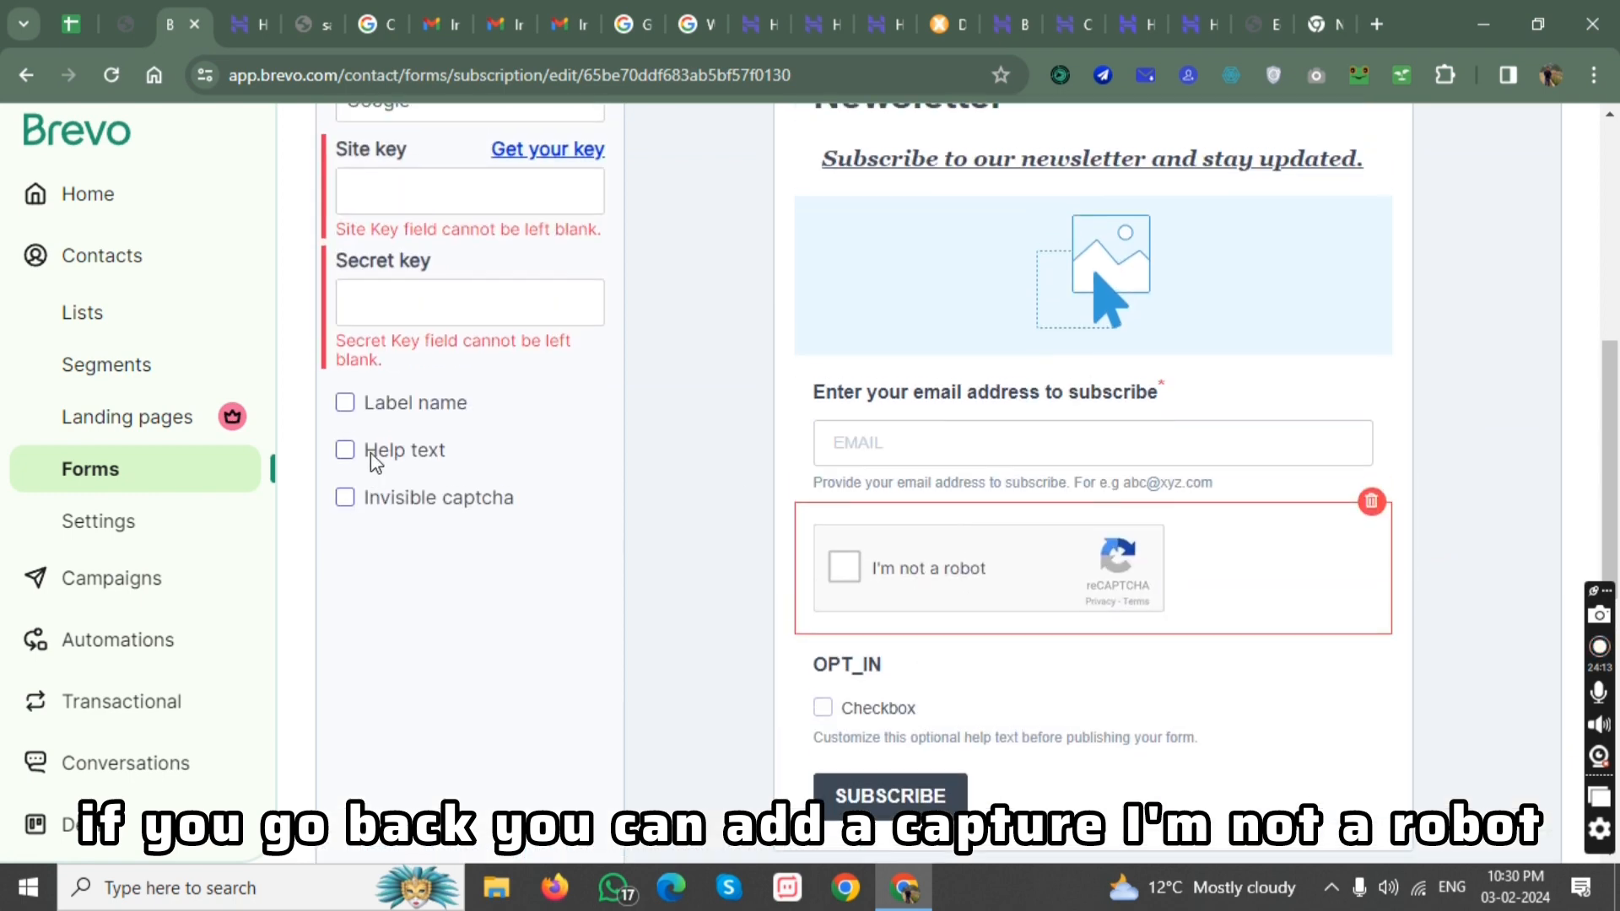
click(346, 211)
scroll(463, 542, down, 3)
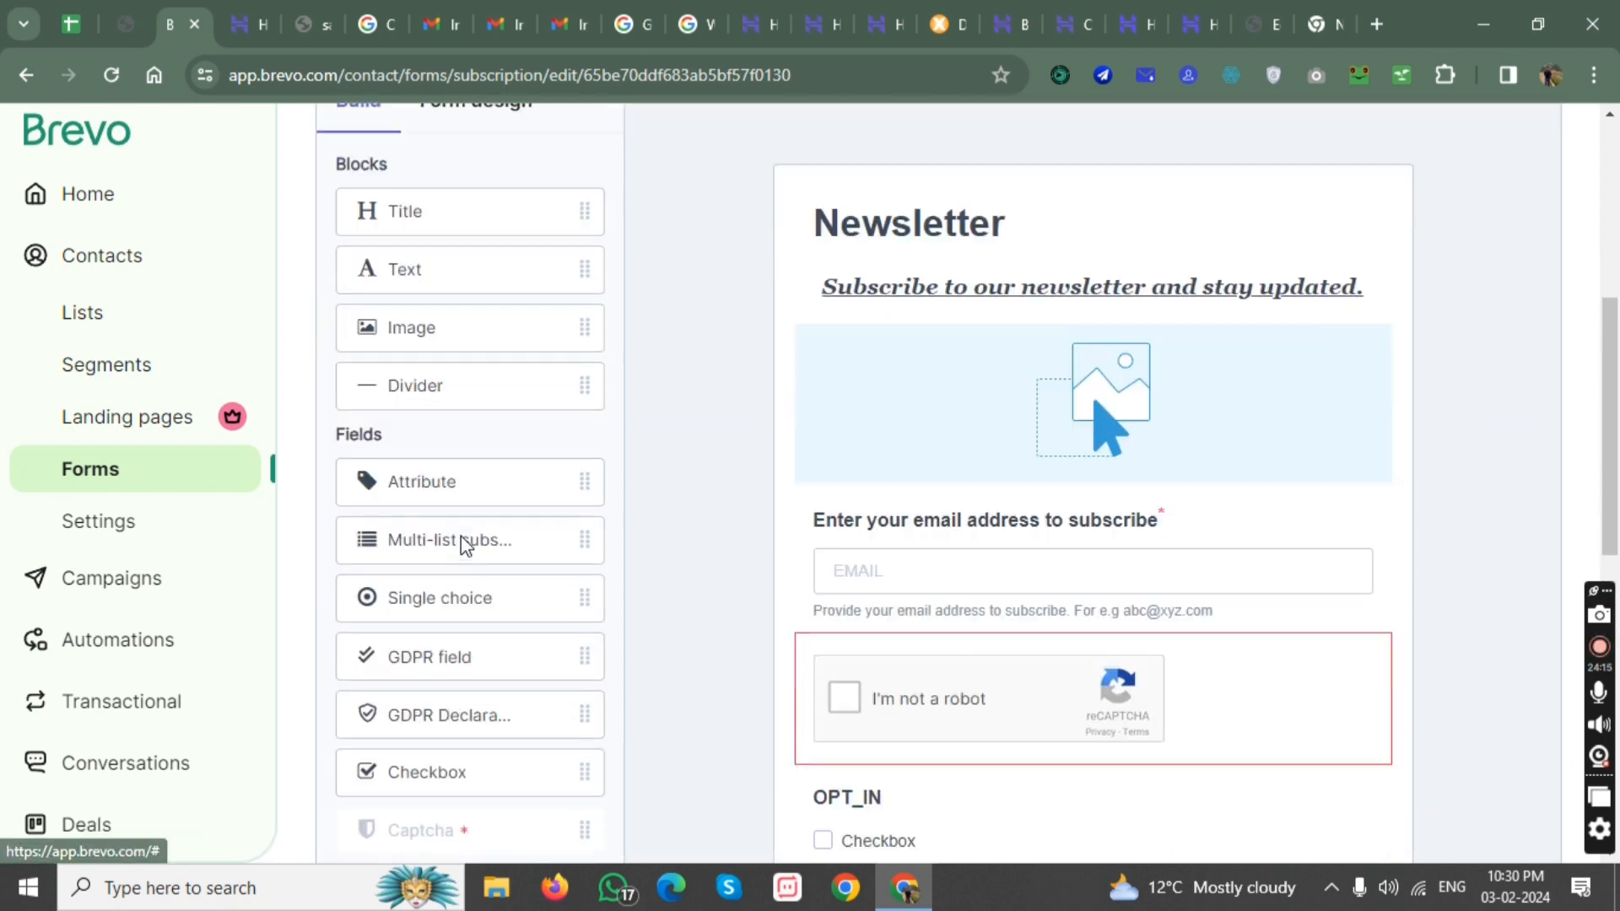
Set the form design's main background color to blue #4679CF.
scroll(456, 529, up, 3)
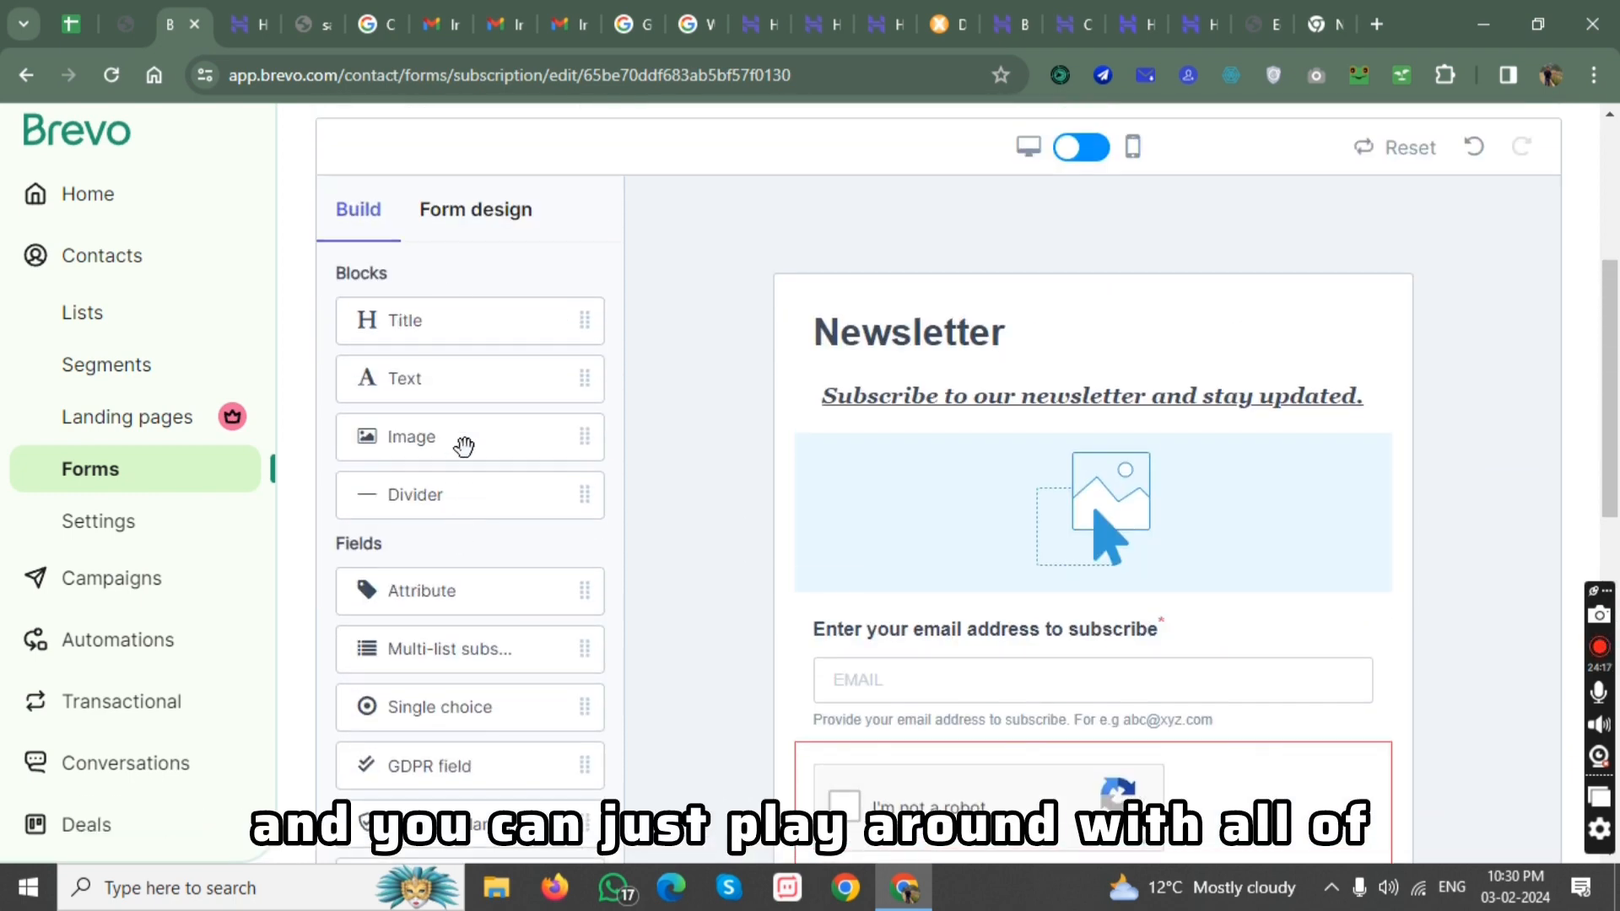
click(464, 239)
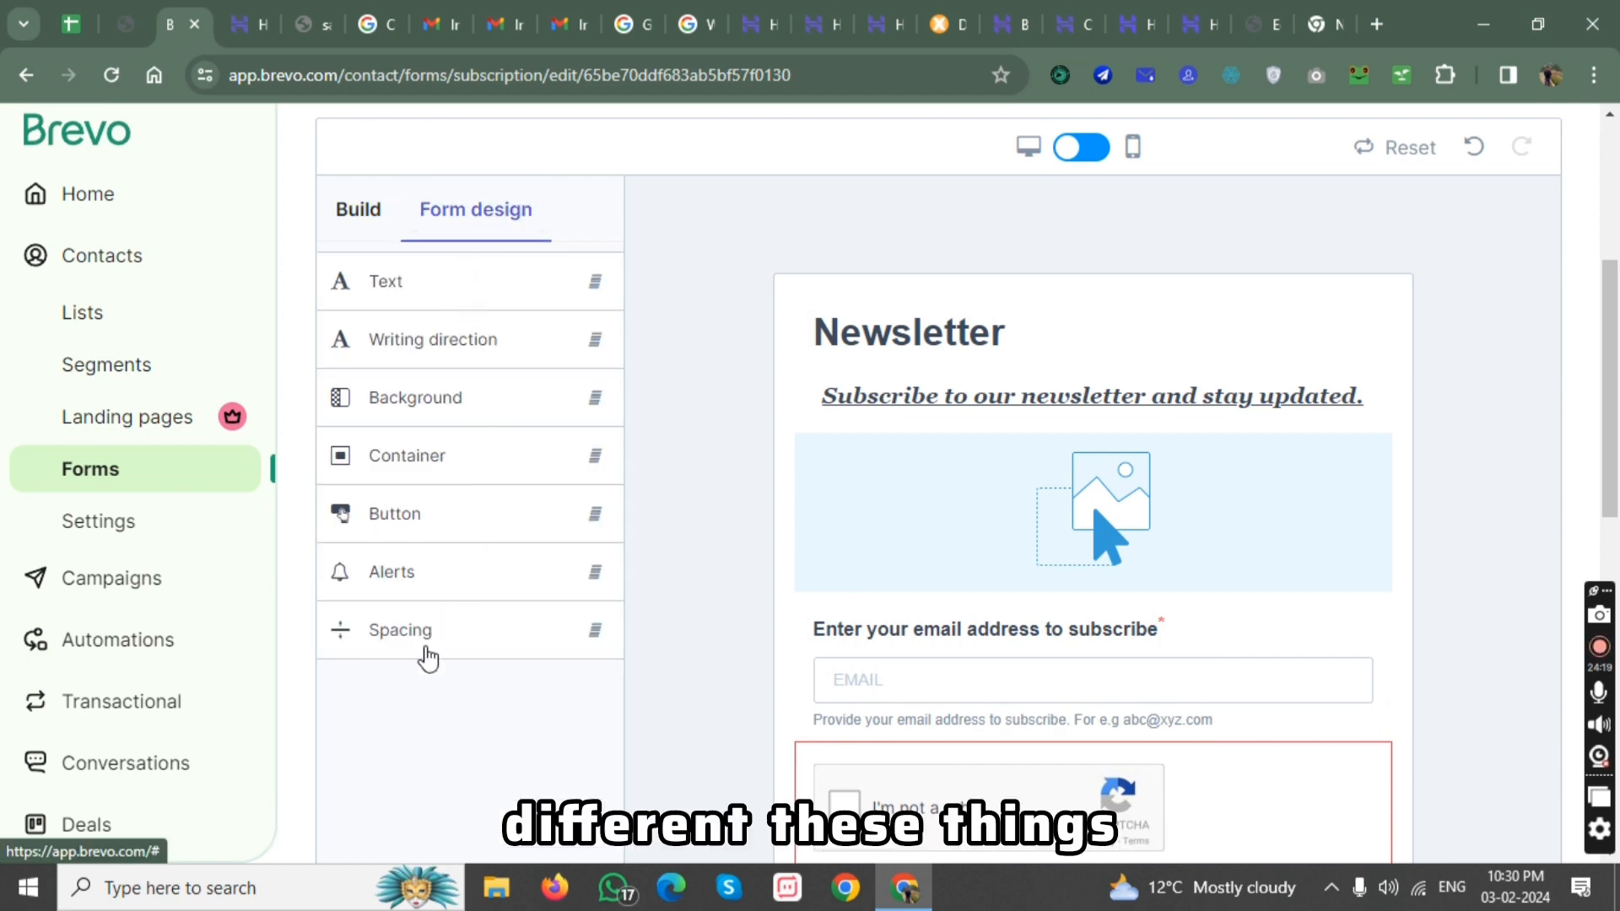
click(470, 397)
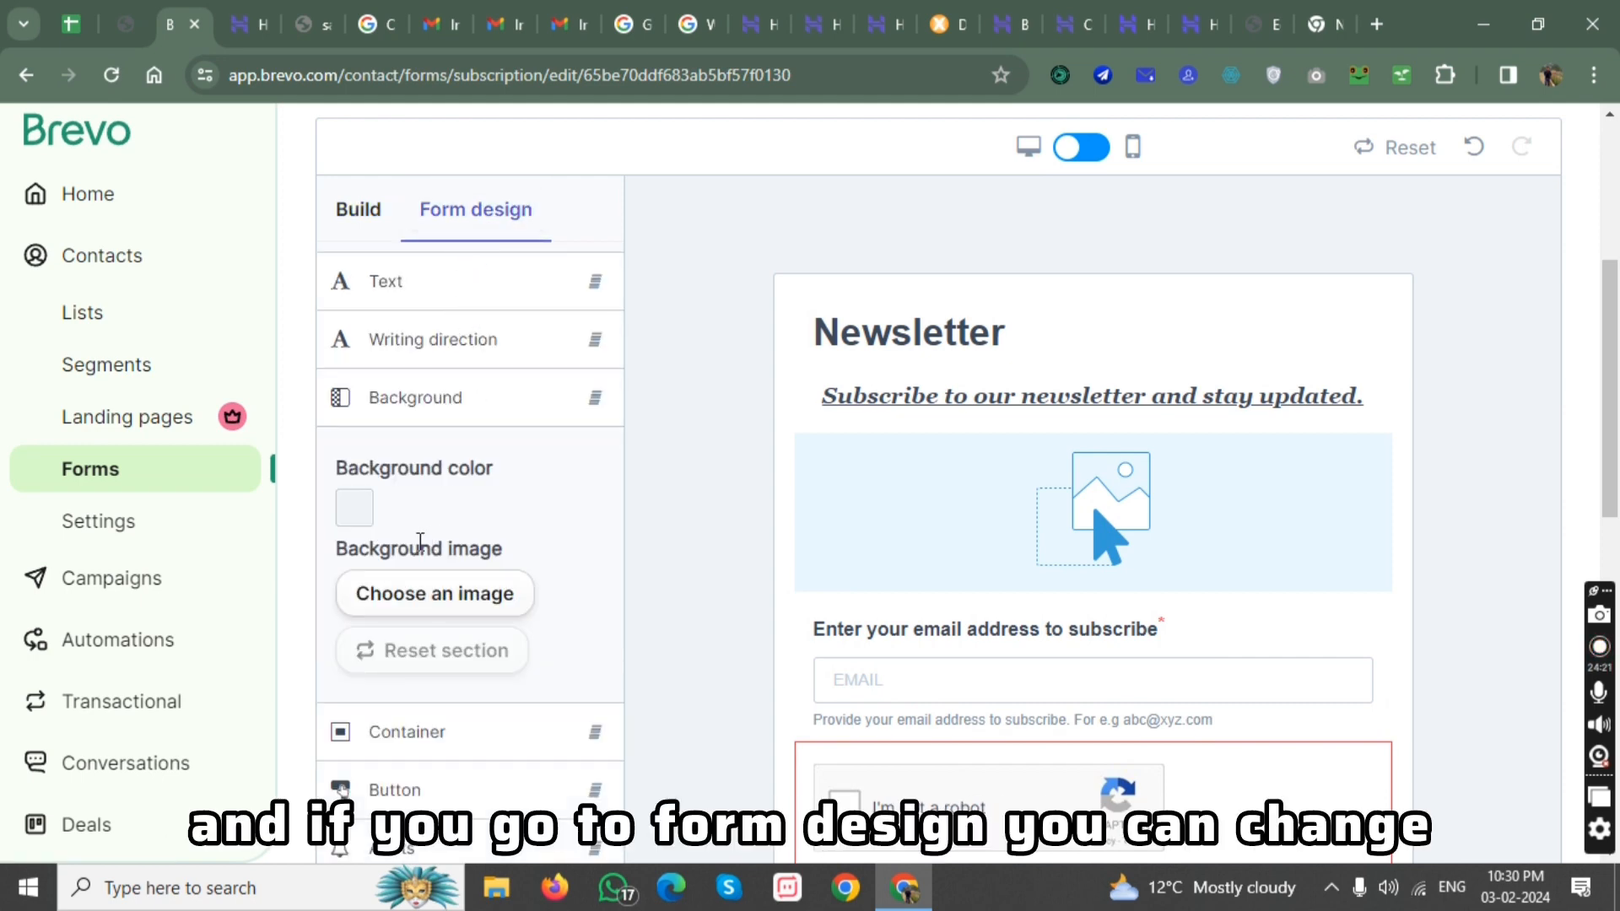
click(355, 511)
click(541, 512)
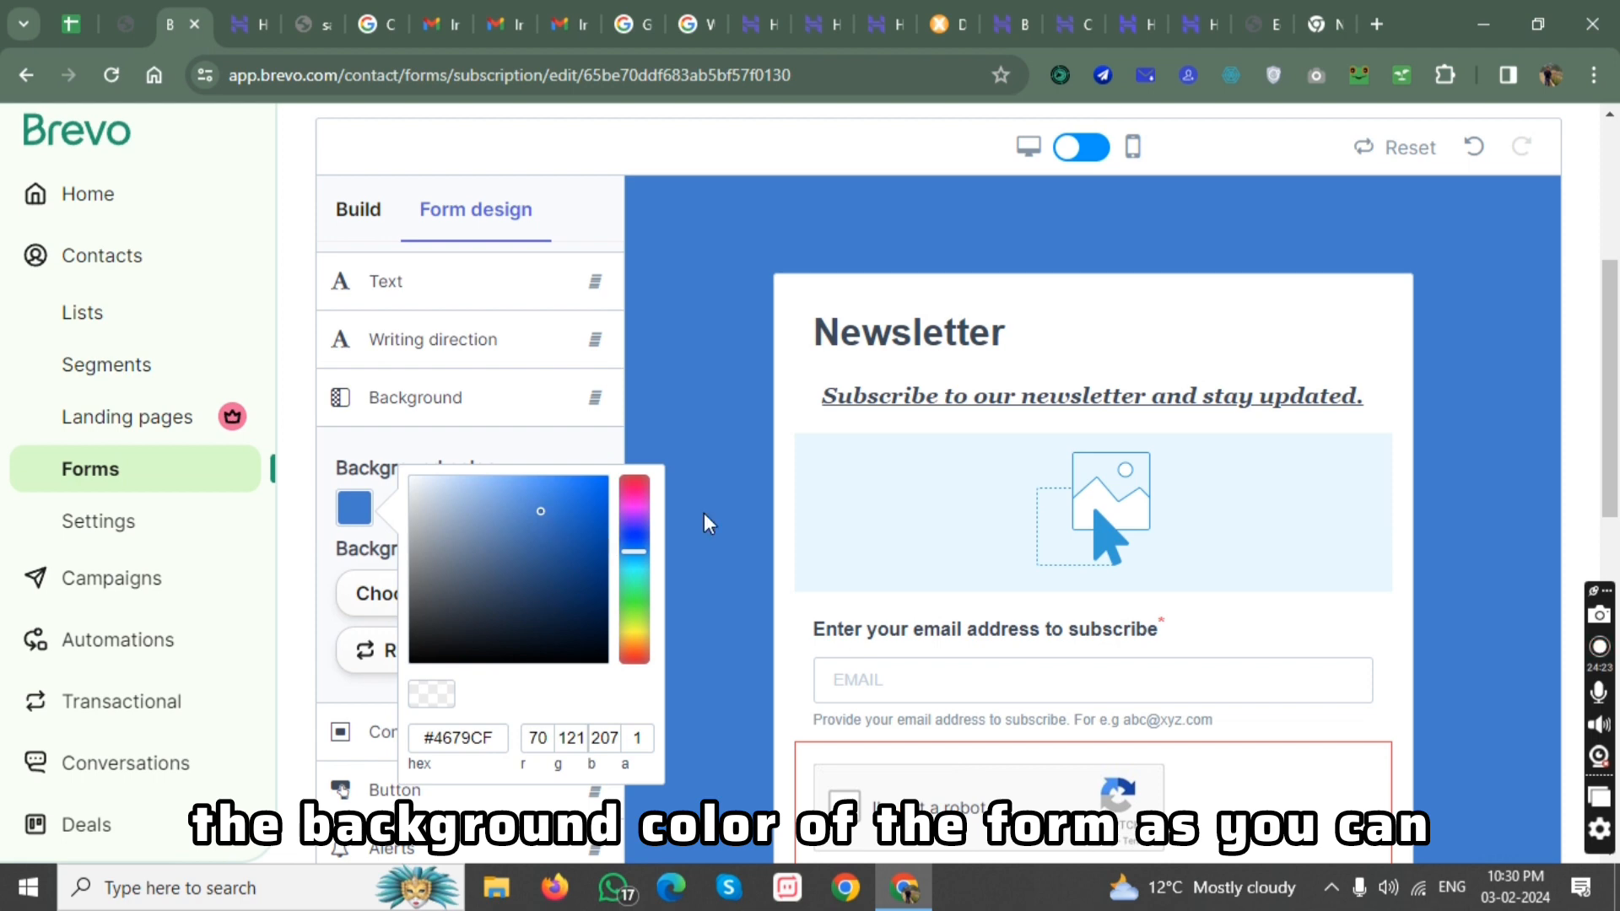
scroll(1111, 618, down, 5)
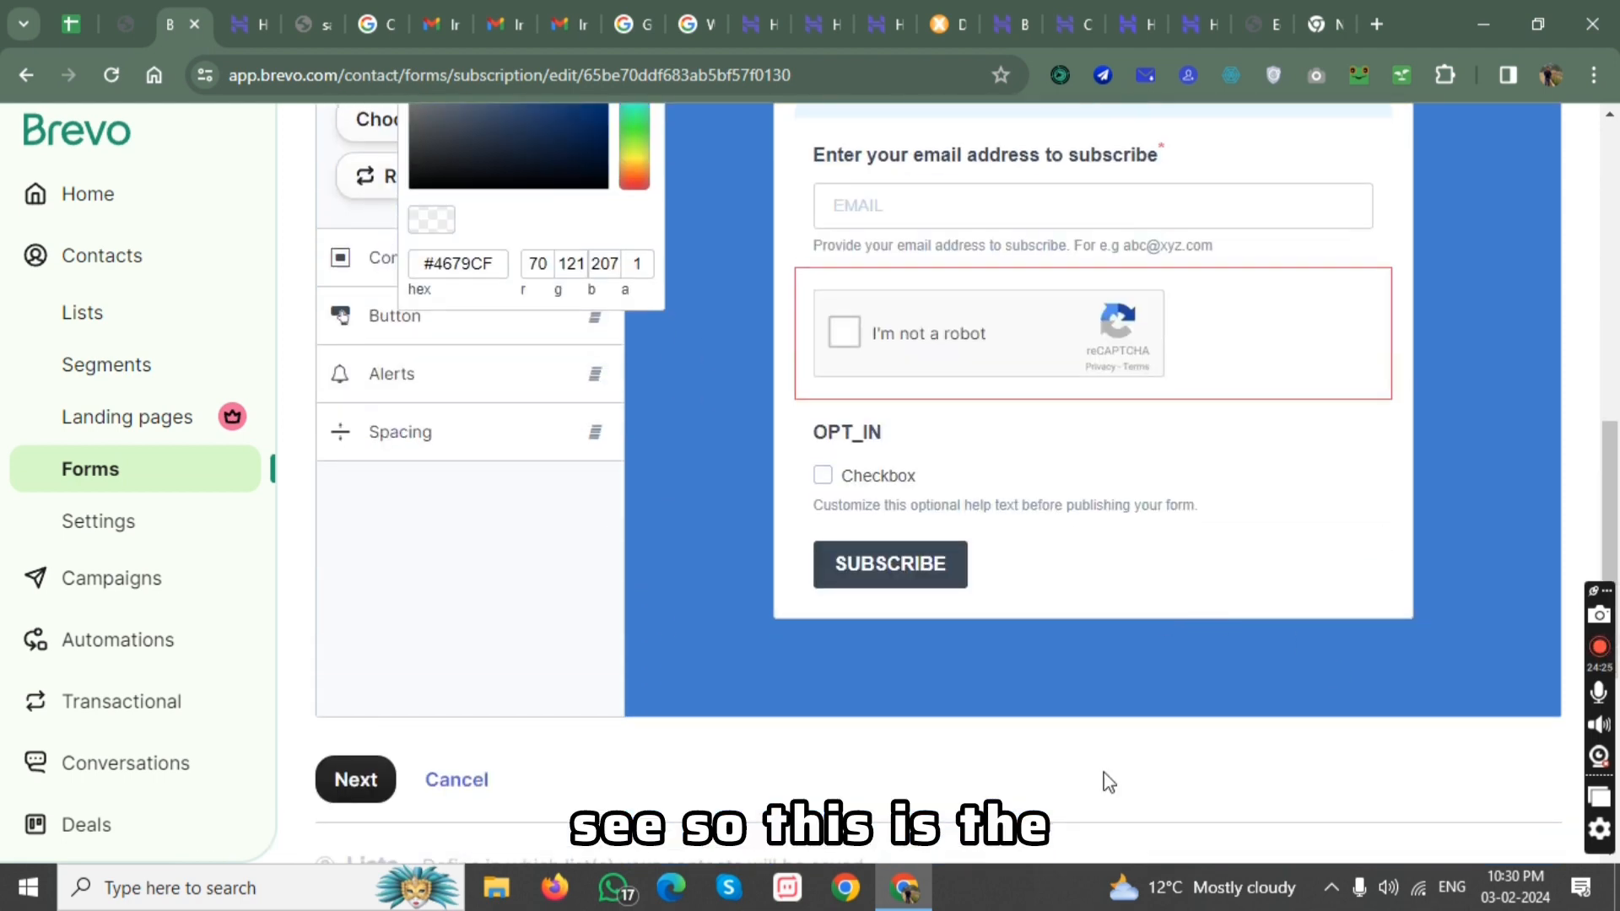
scroll(716, 448, up, 4)
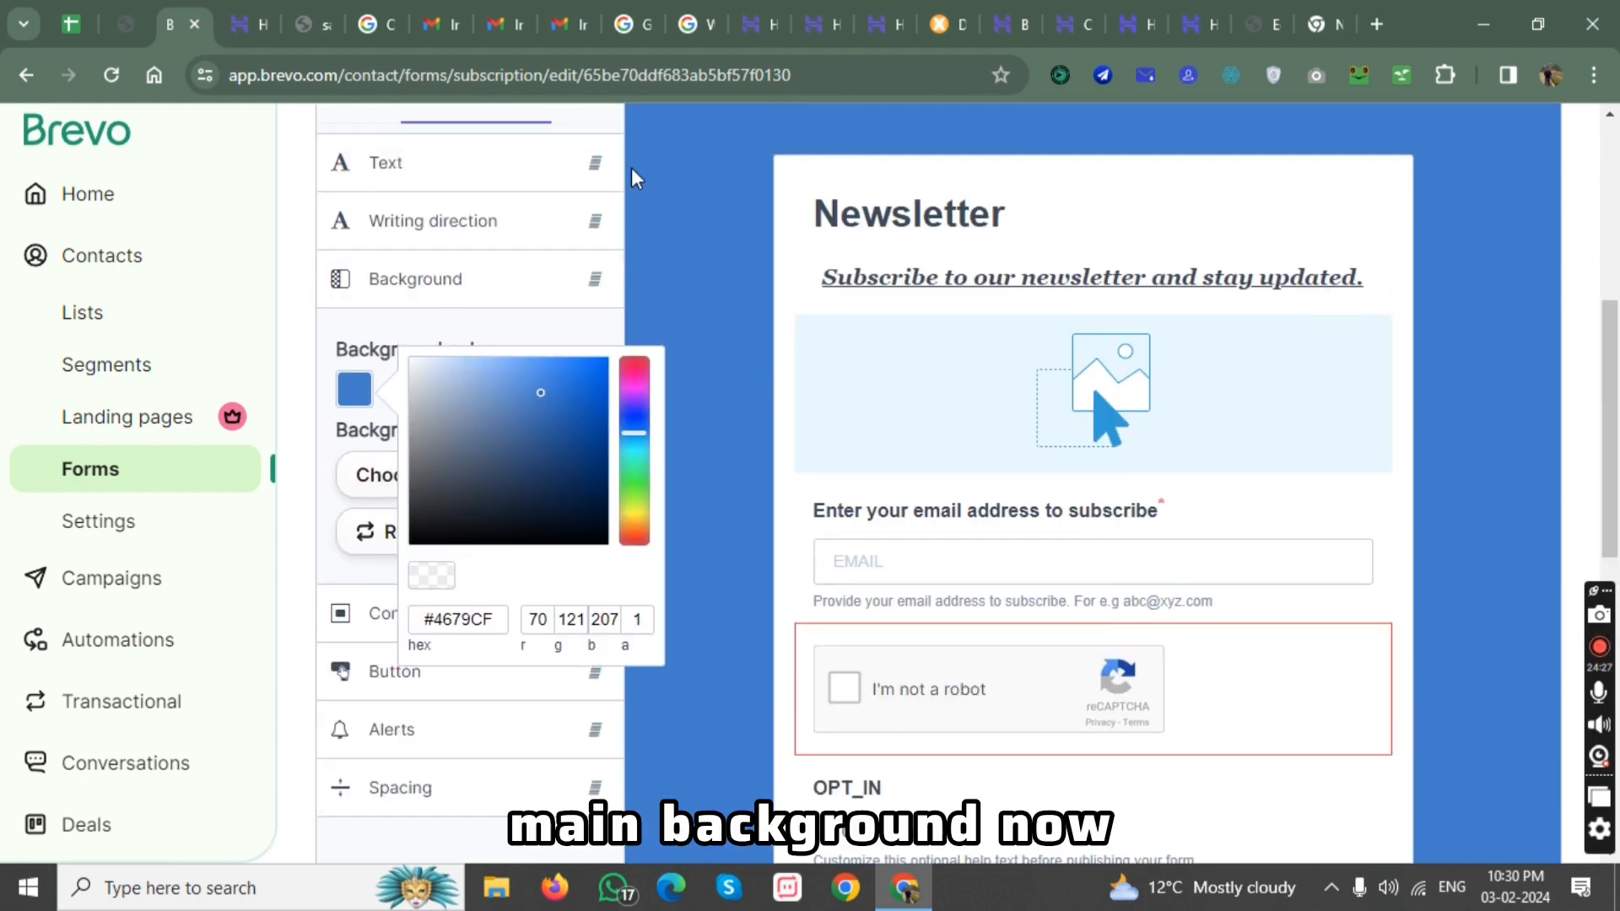
click(787, 301)
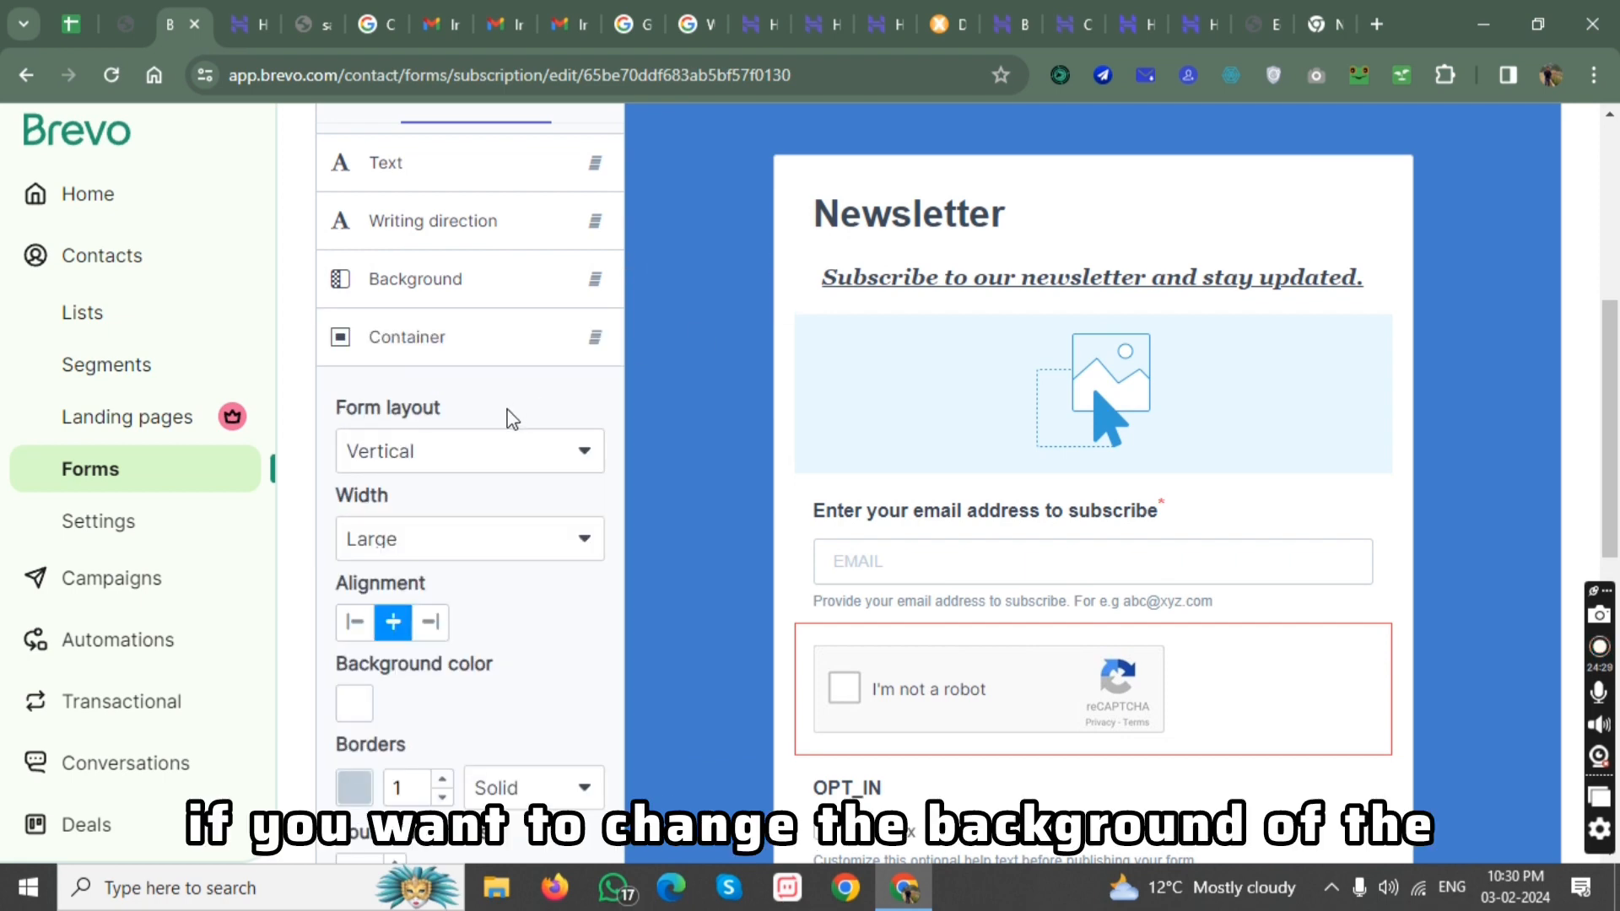
scroll(427, 574, down, 5)
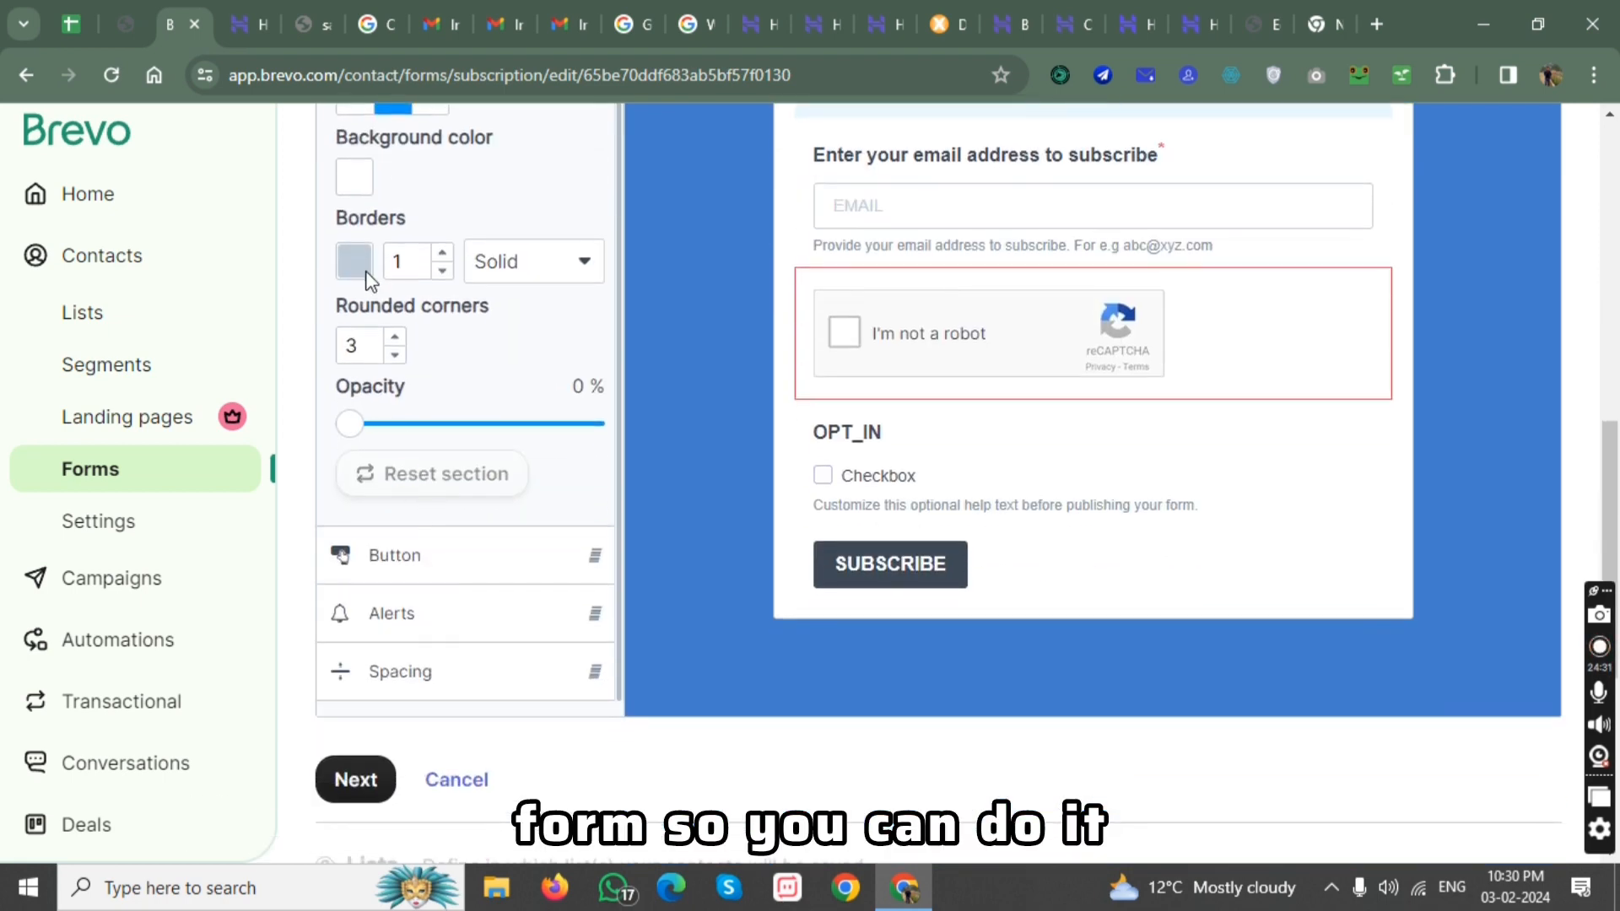
click(351, 260)
click(430, 637)
scroll(444, 494, down, 5)
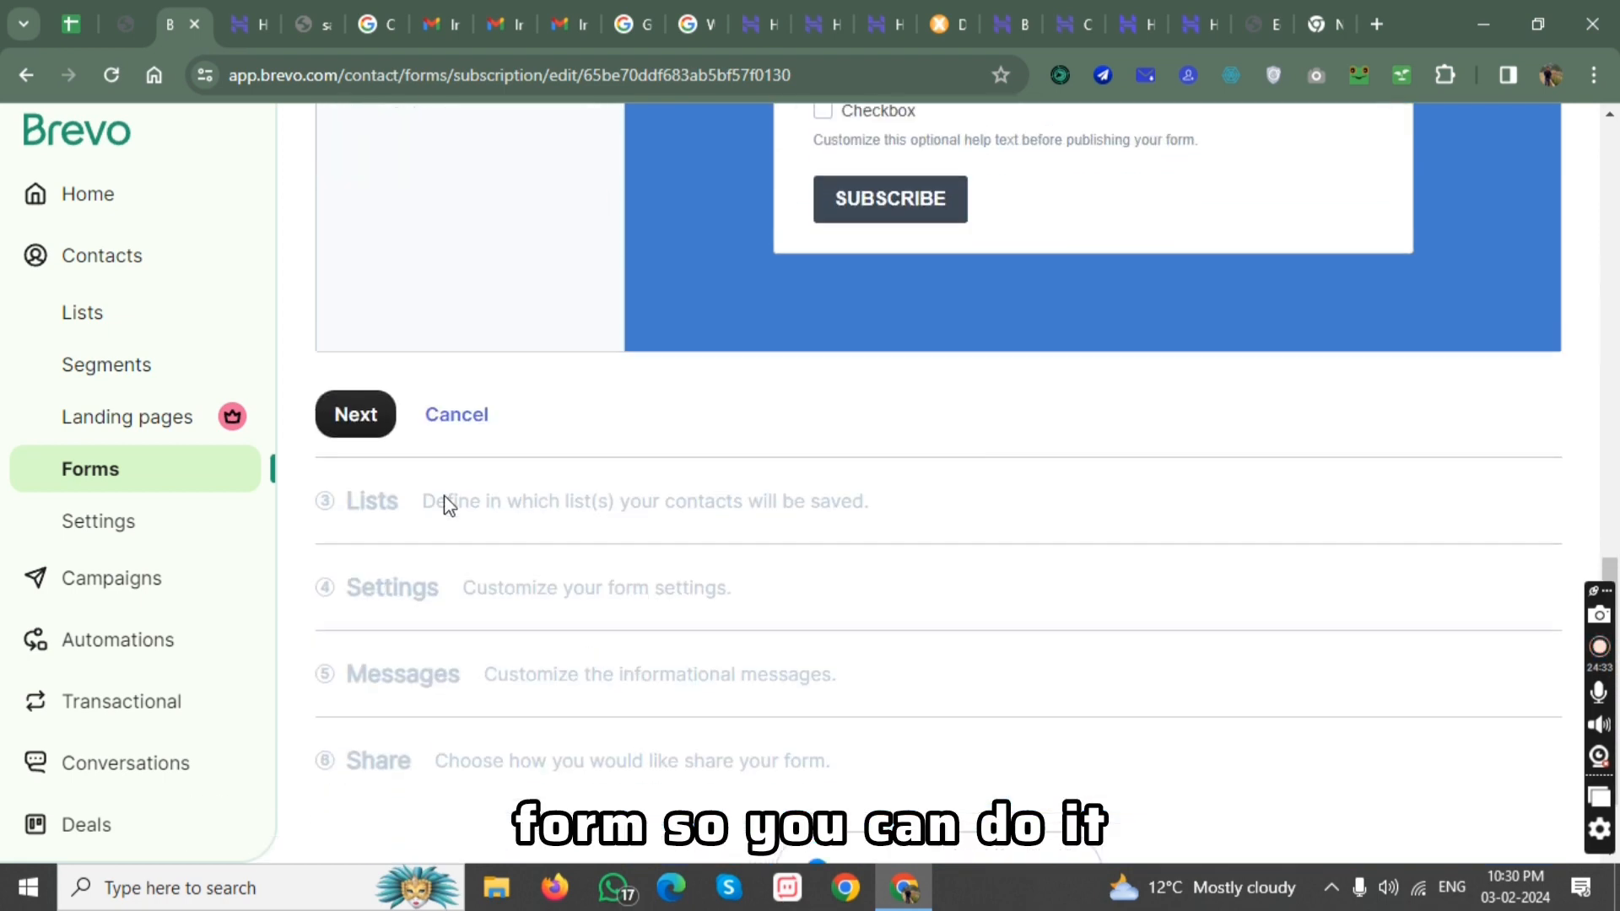
scroll(454, 443, up, 8)
scroll(453, 443, up, 5)
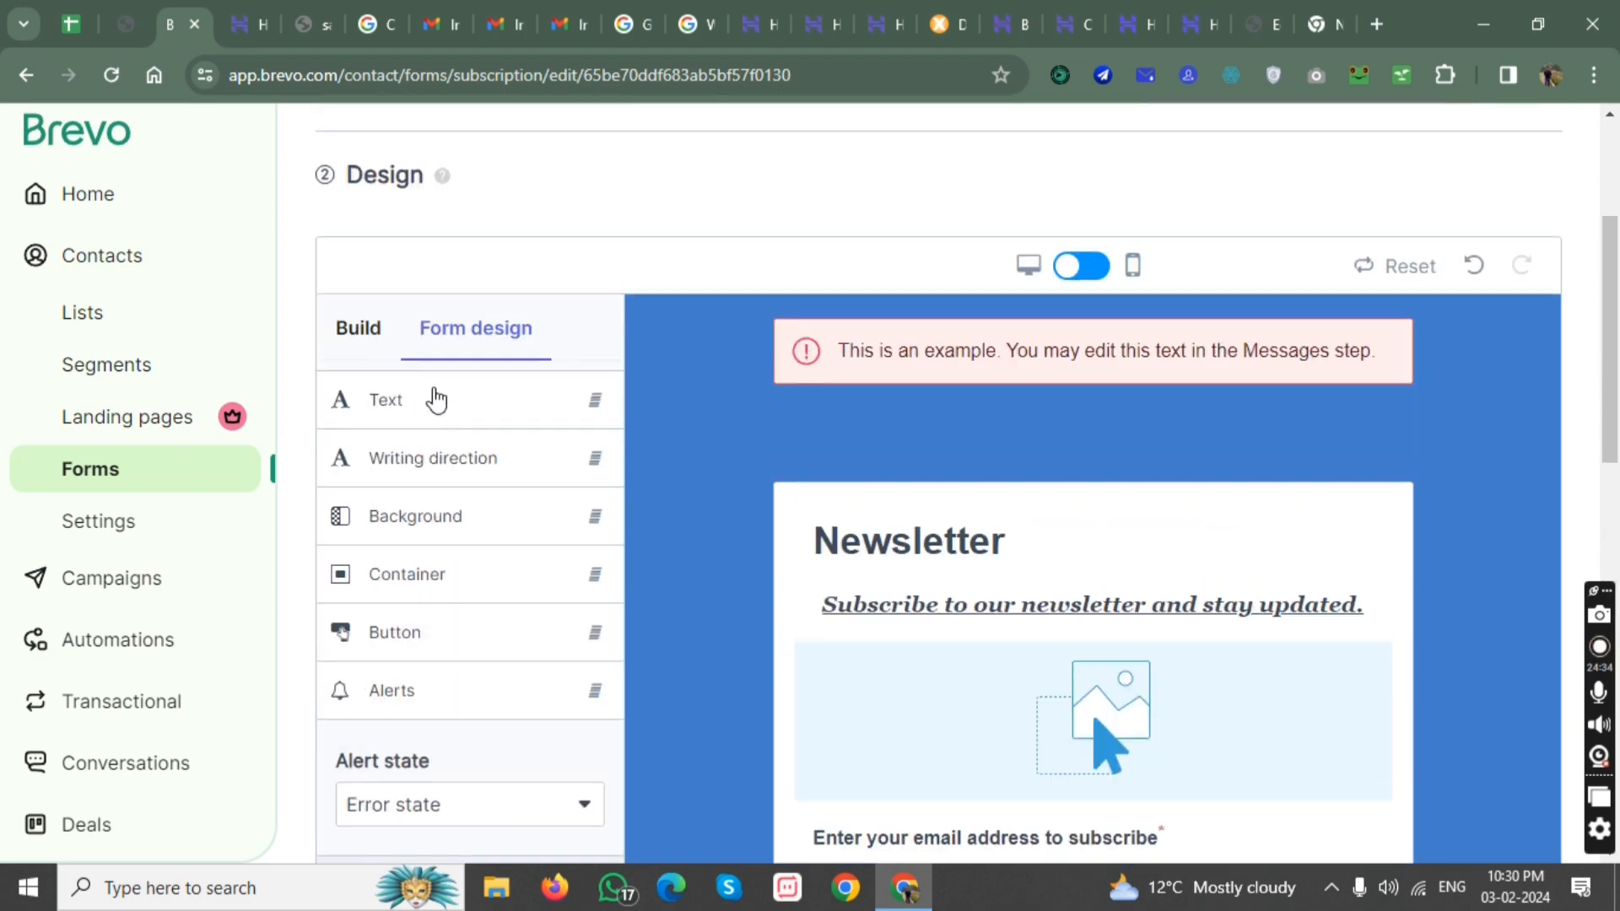
Change the border color of the form container to magenta.
click(456, 582)
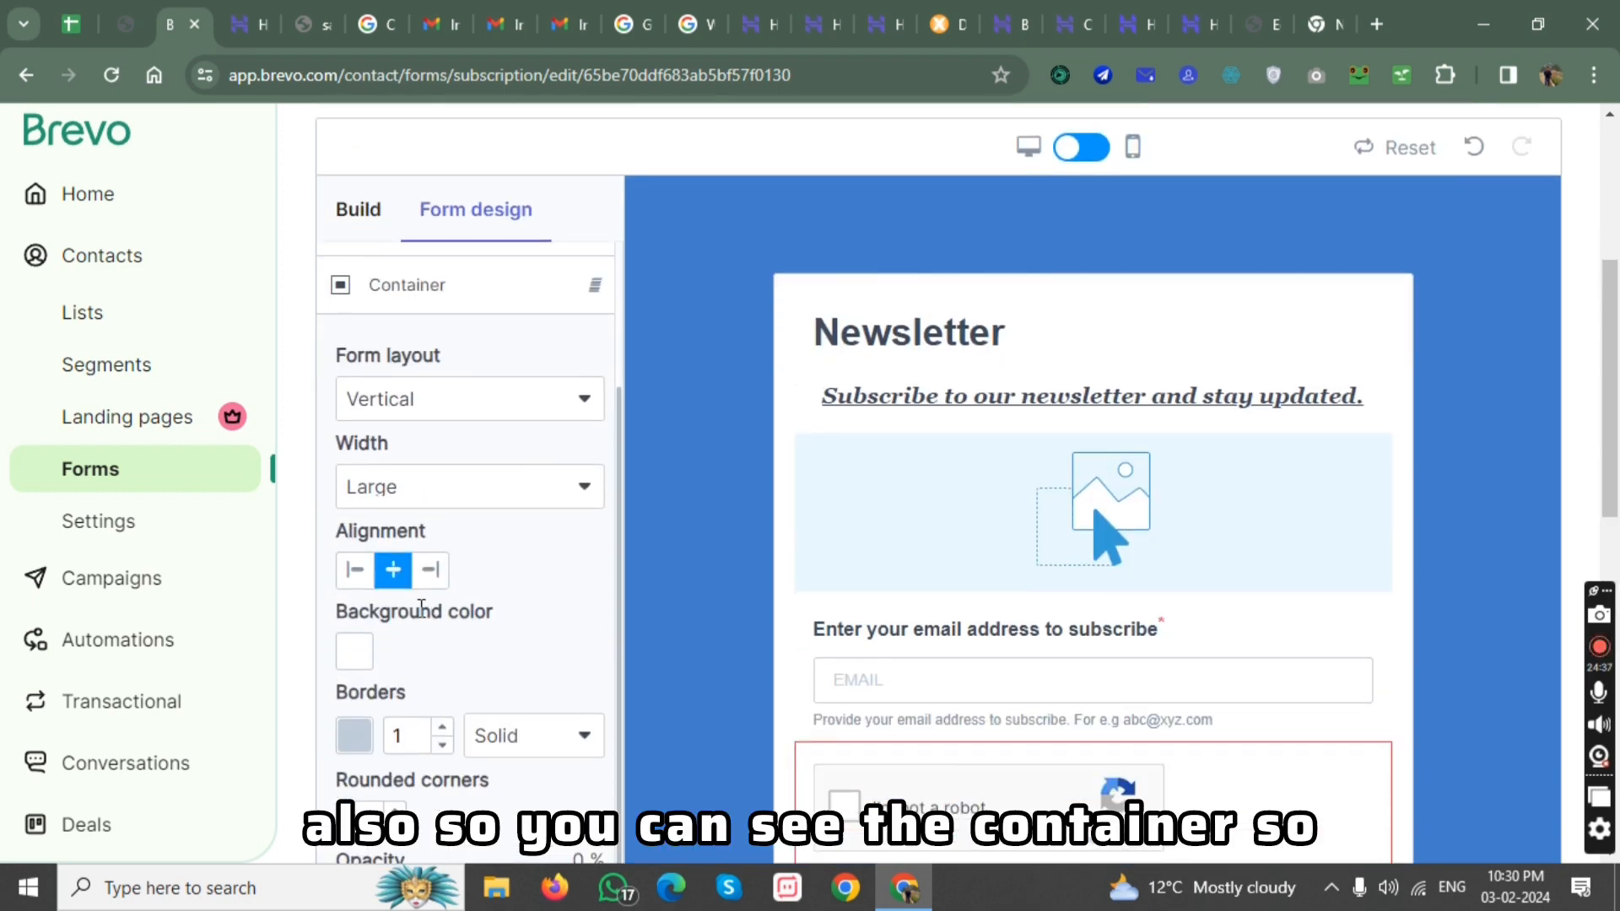
scroll(421, 607, down, 2)
click(355, 617)
click(598, 596)
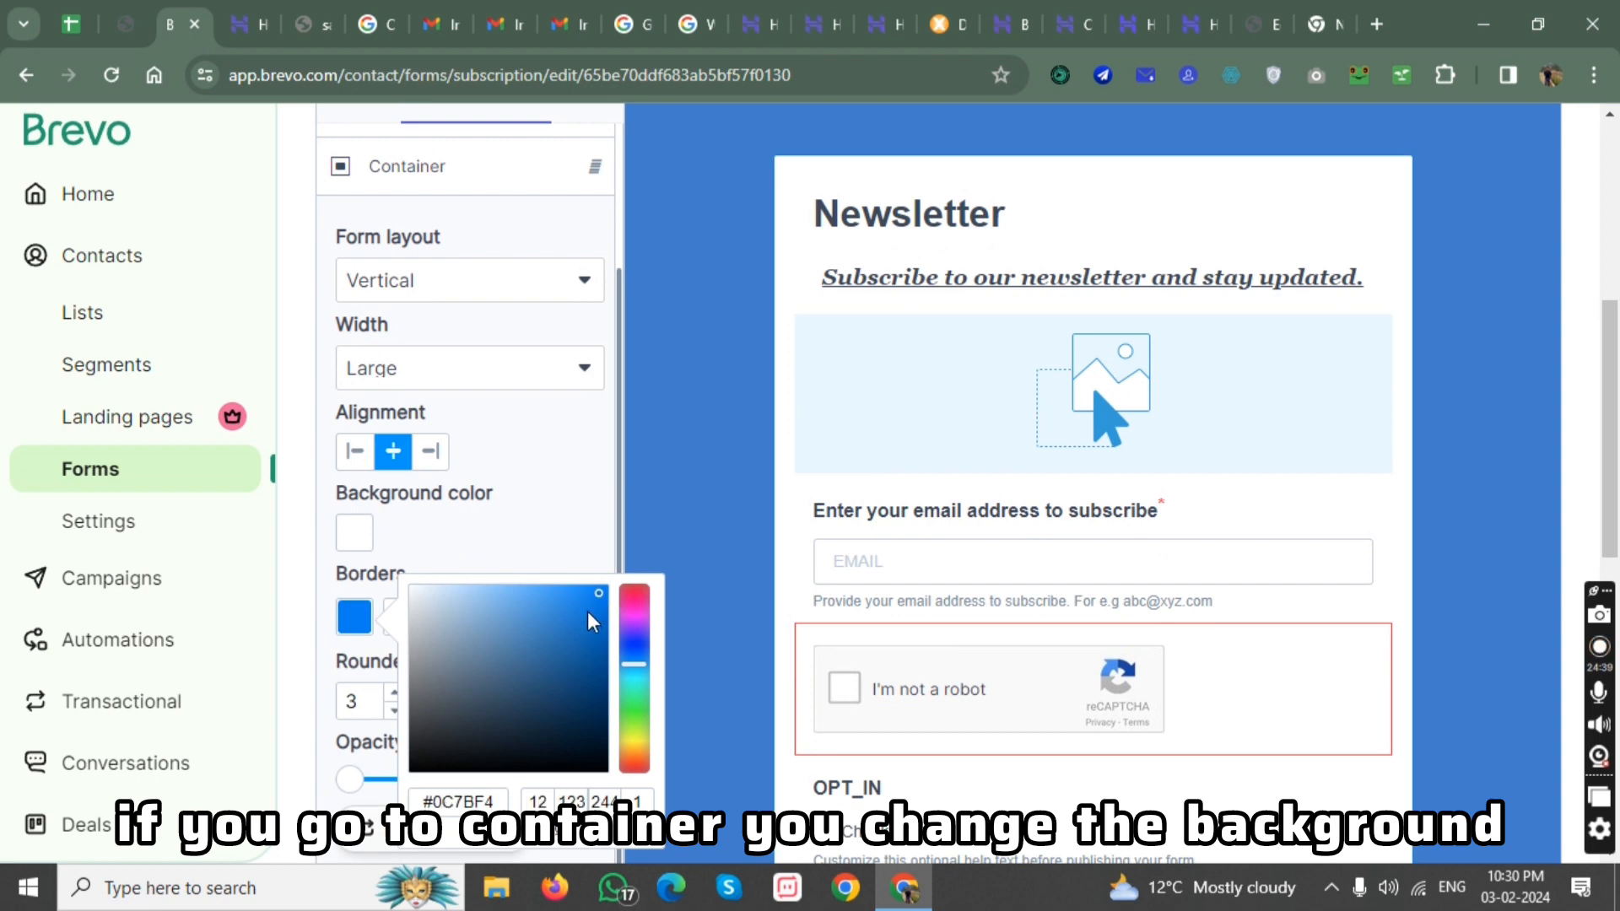
click(624, 631)
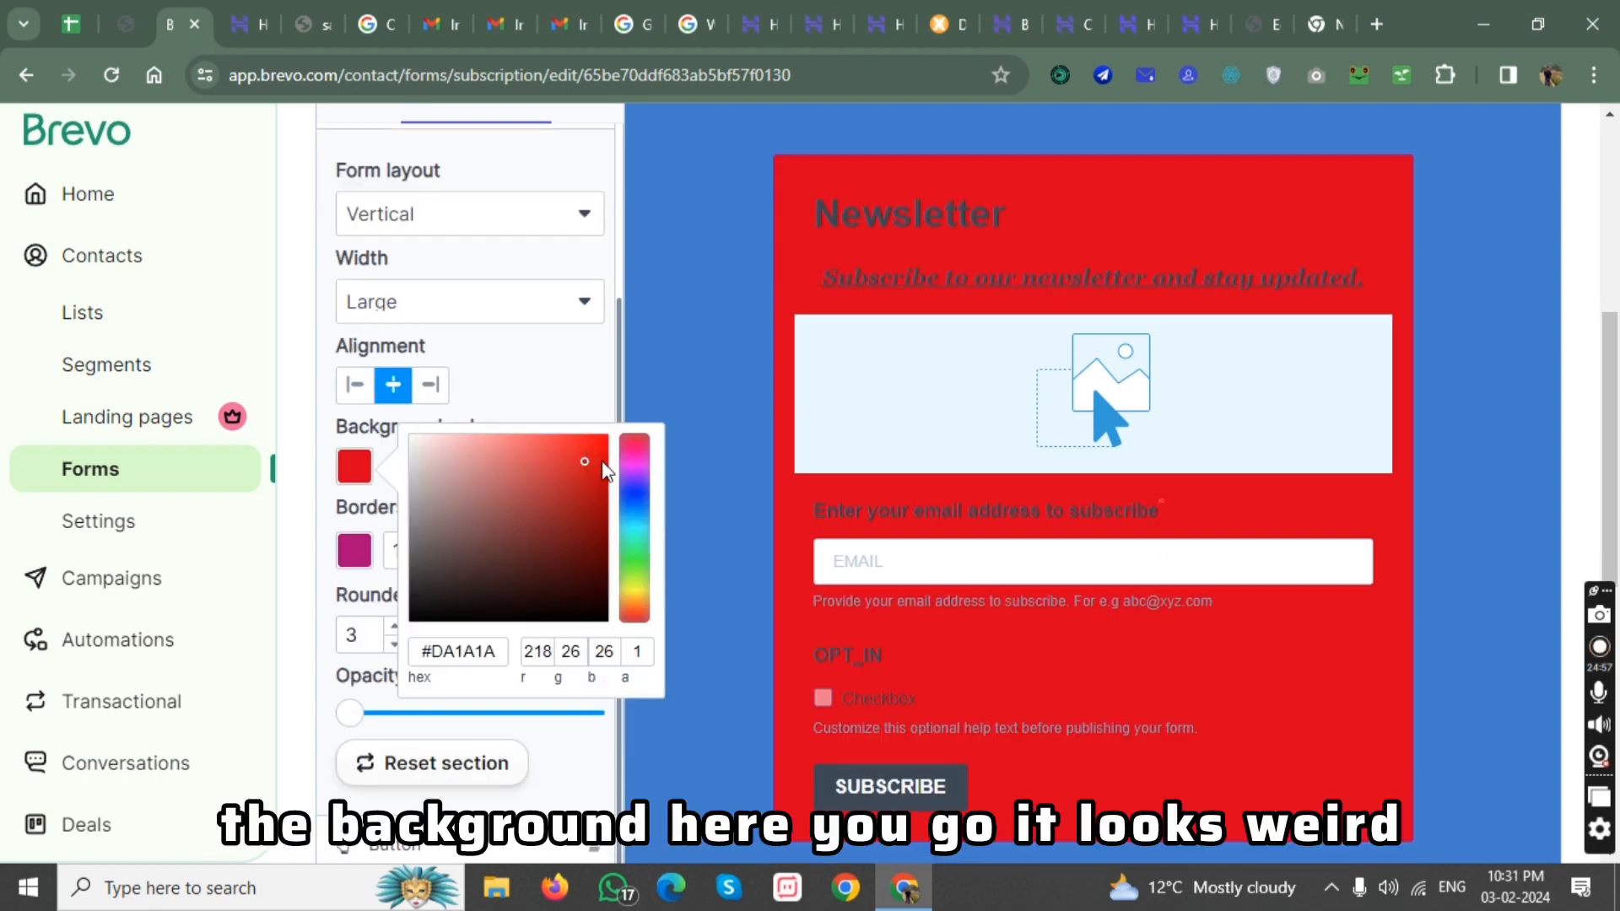
Change the form container's background color to green #1CDA1A.
drag(645, 517, 633, 577)
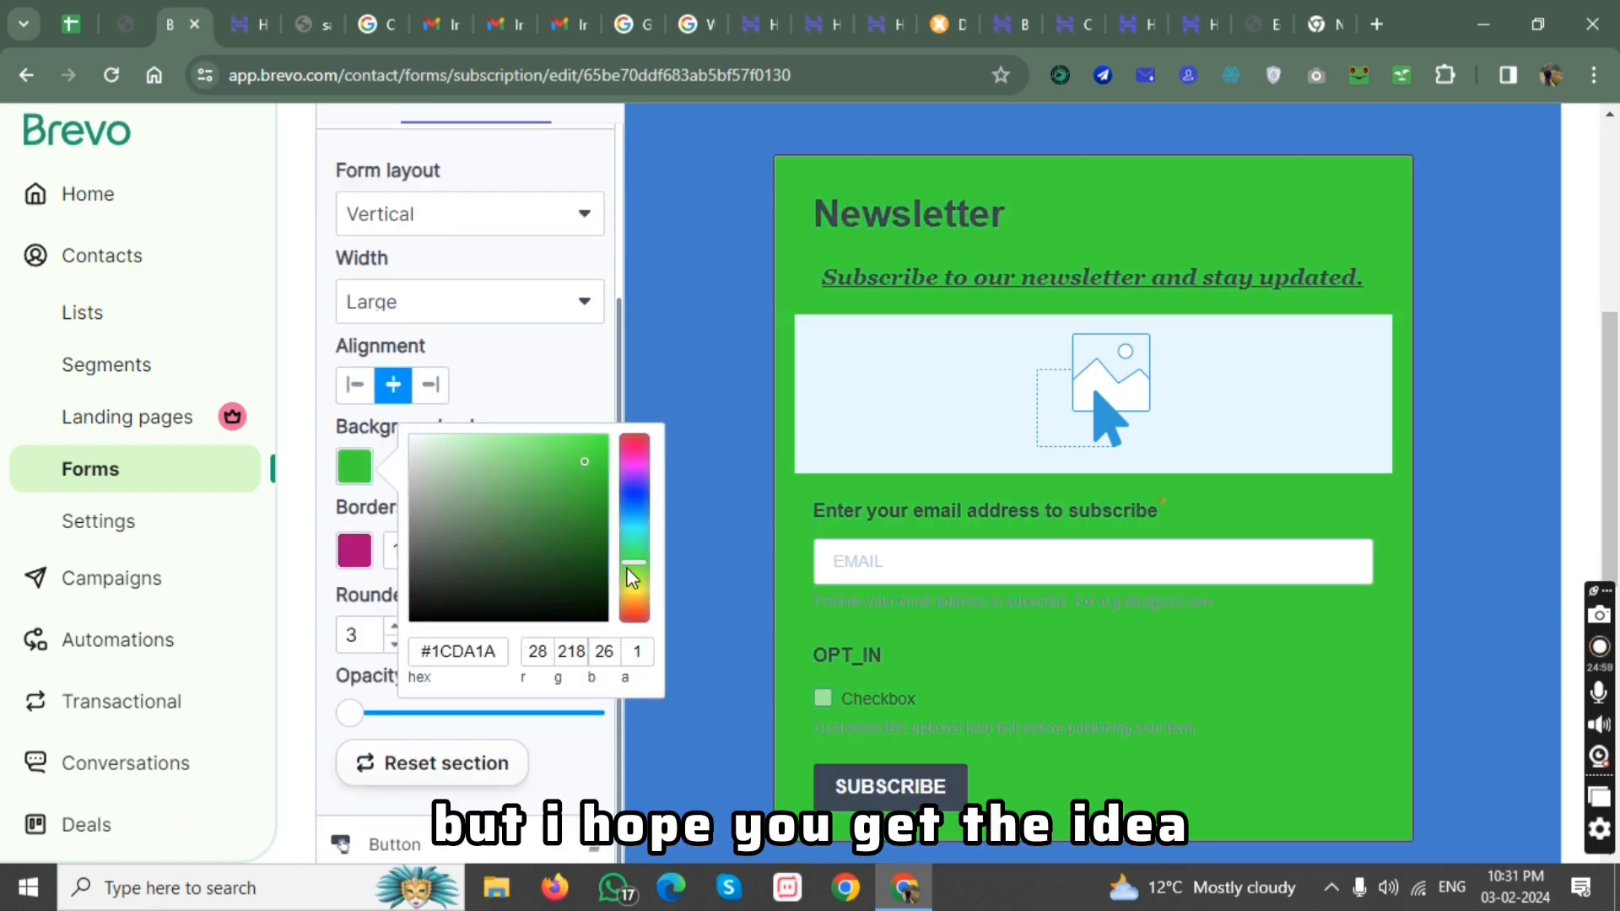
click(734, 494)
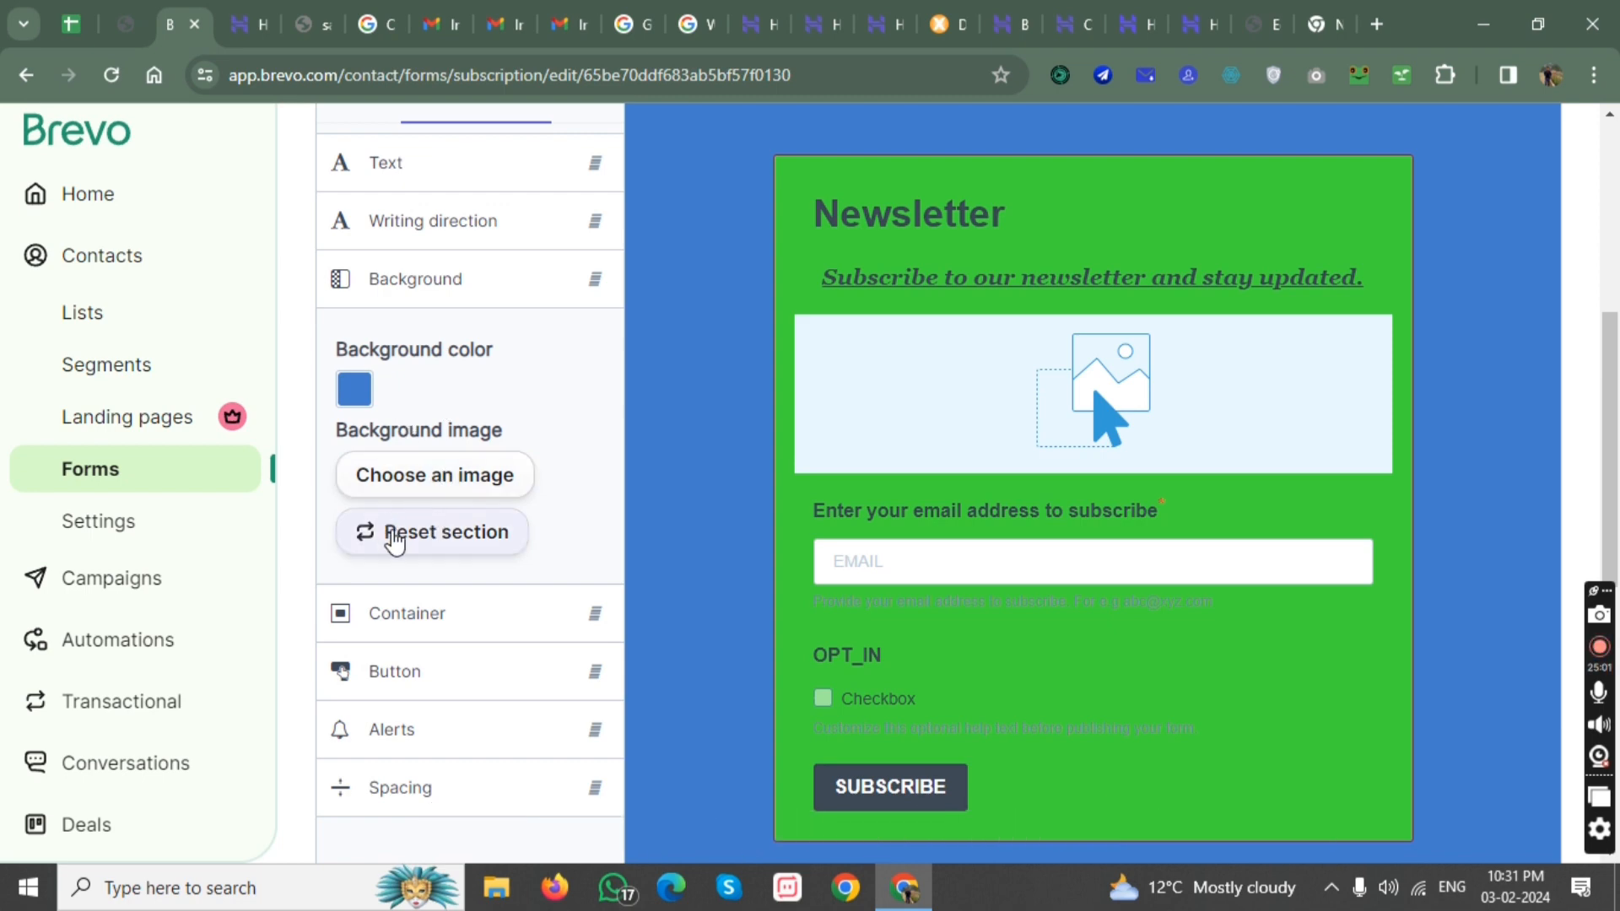
Set the Subscribe button's background color to teal #15D0B4.
scroll(414, 489, up, 4)
scroll(456, 477, down, 5)
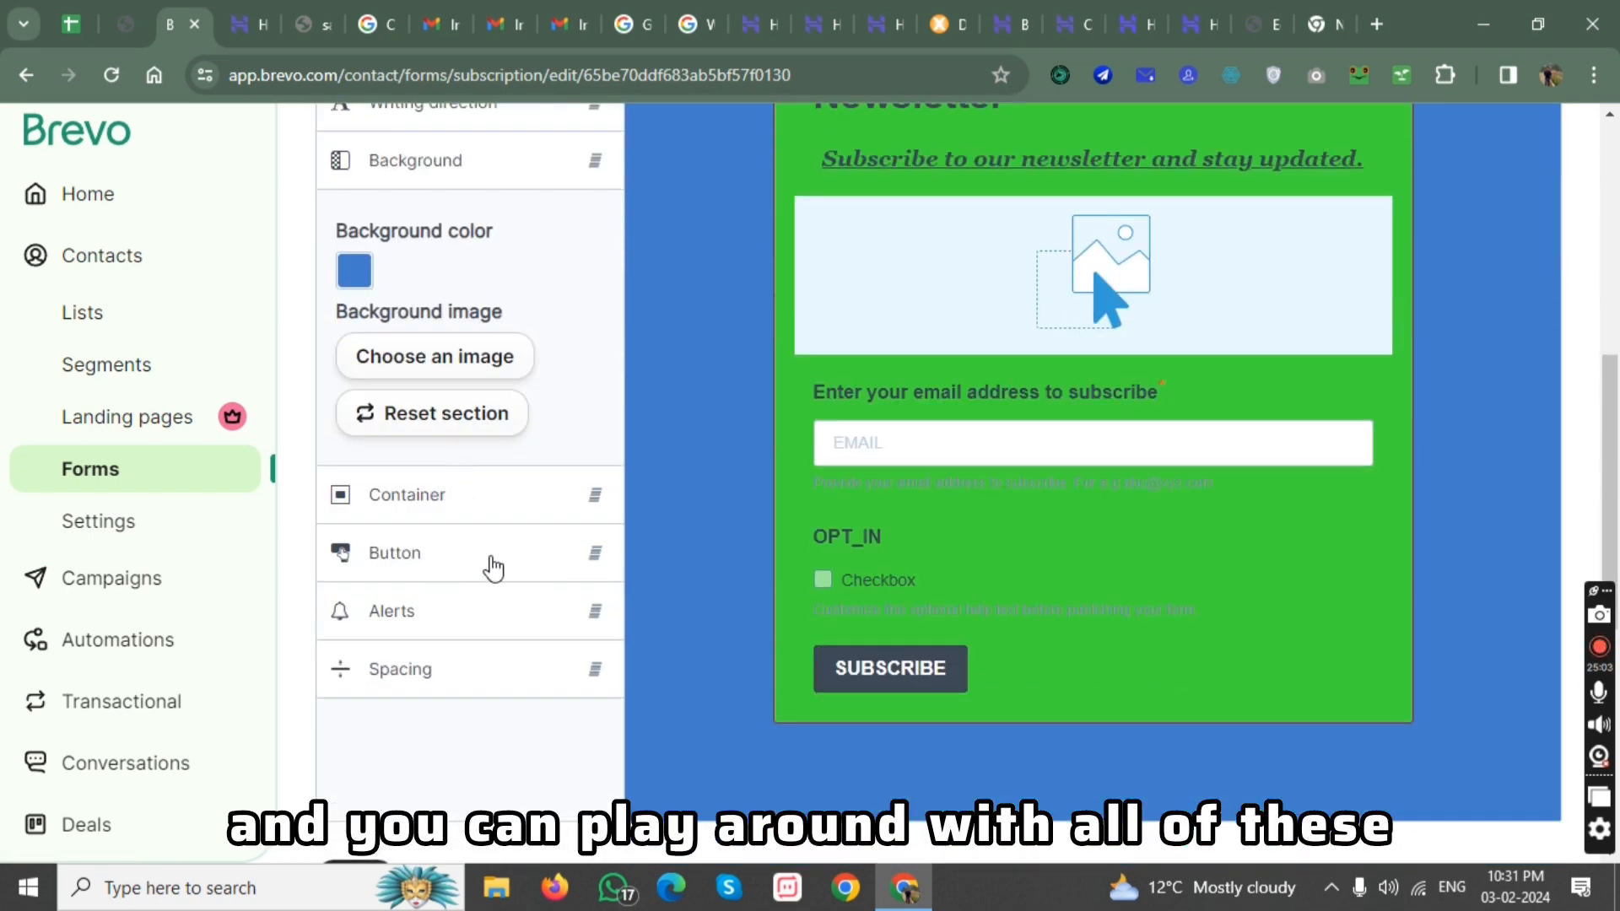
click(380, 555)
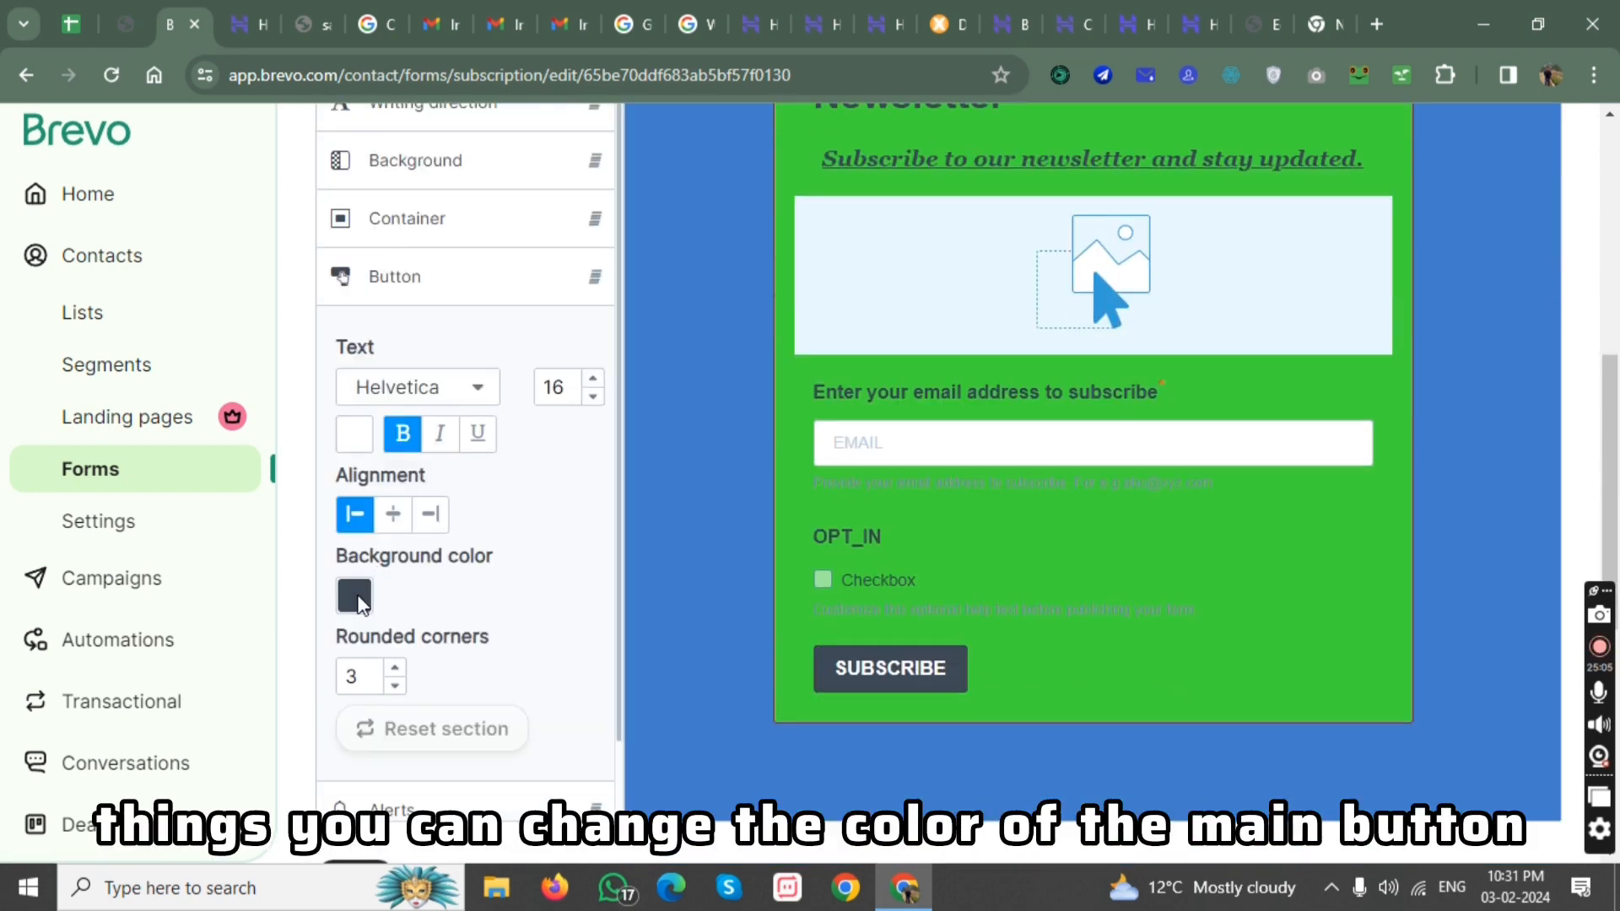
click(356, 598)
click(588, 598)
drag(635, 641, 640, 663)
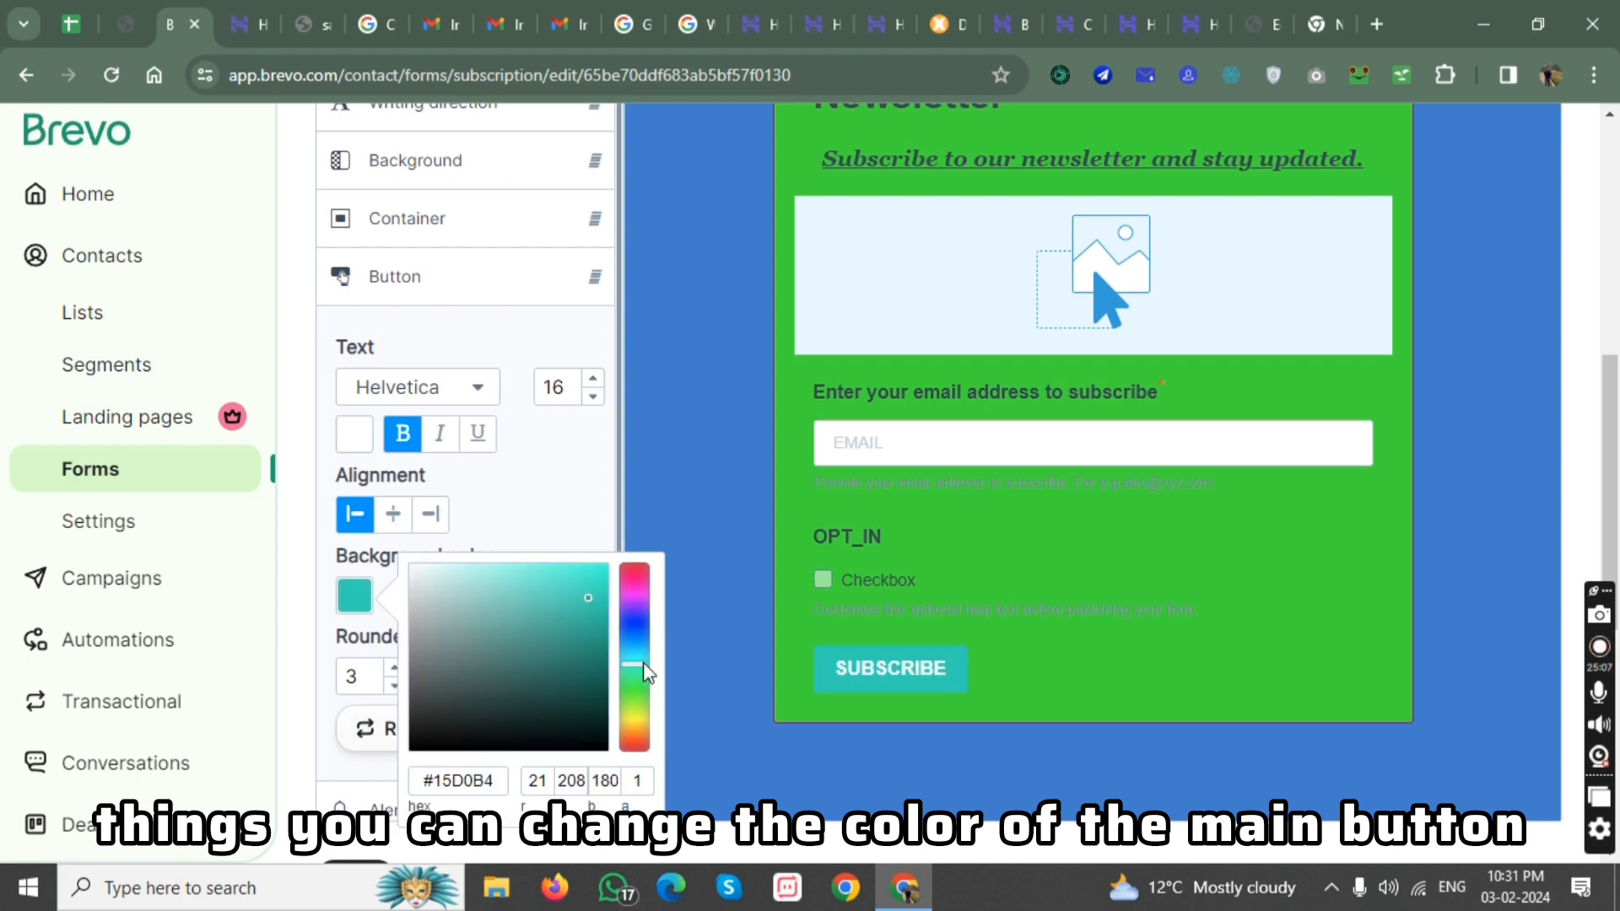
Format the Subscribe button with centered alignment, italic text and rounded corners of 9.
click(393, 513)
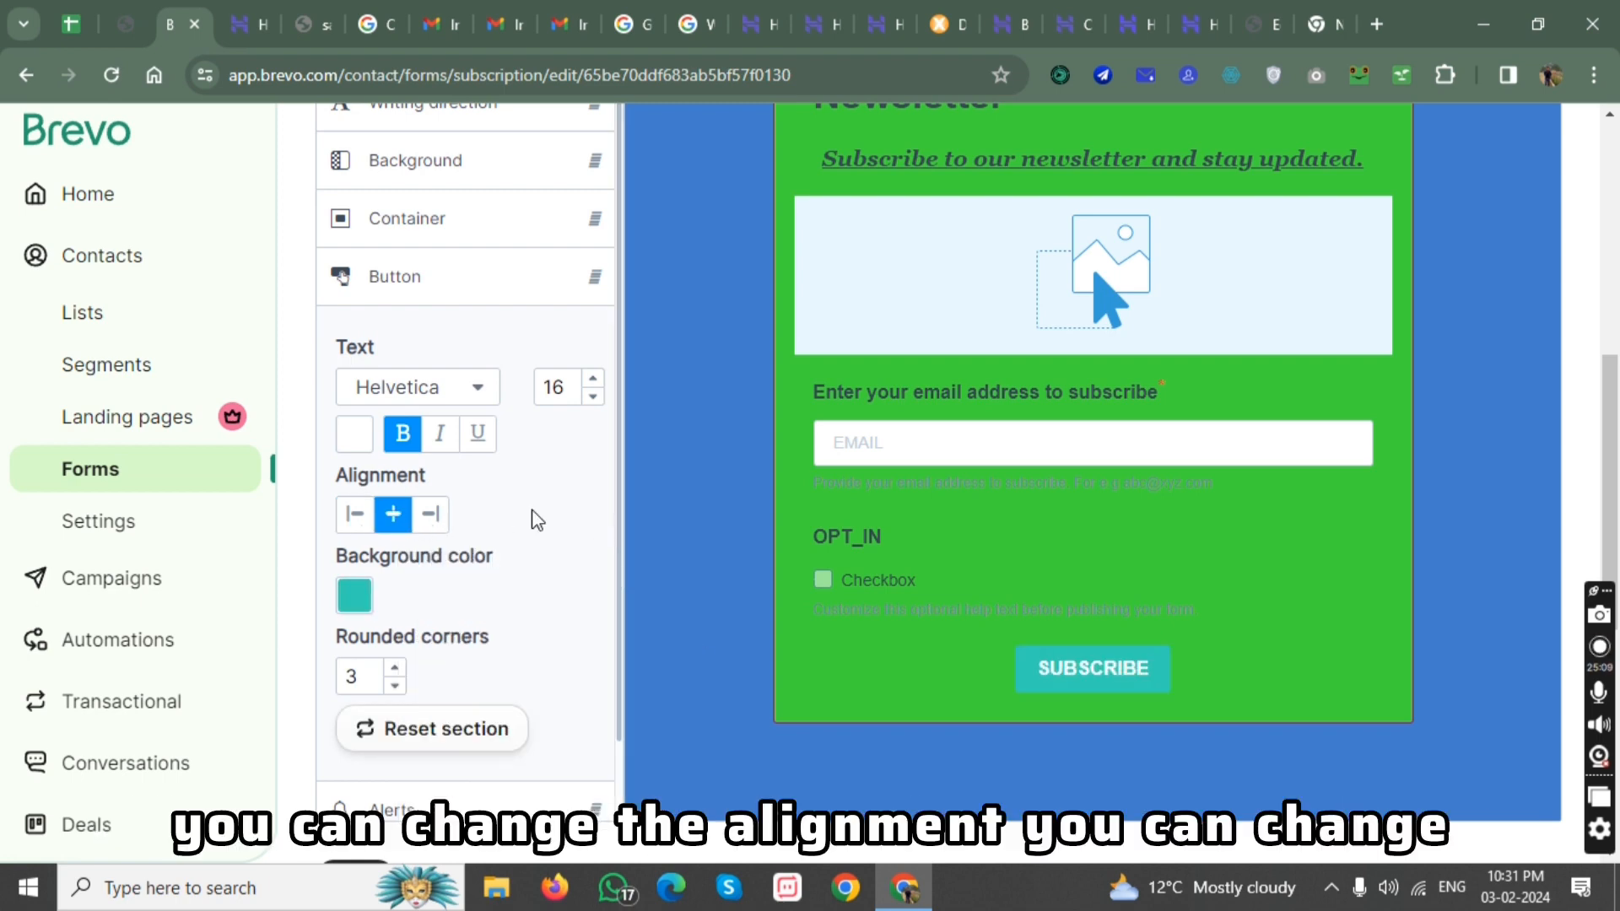
click(440, 433)
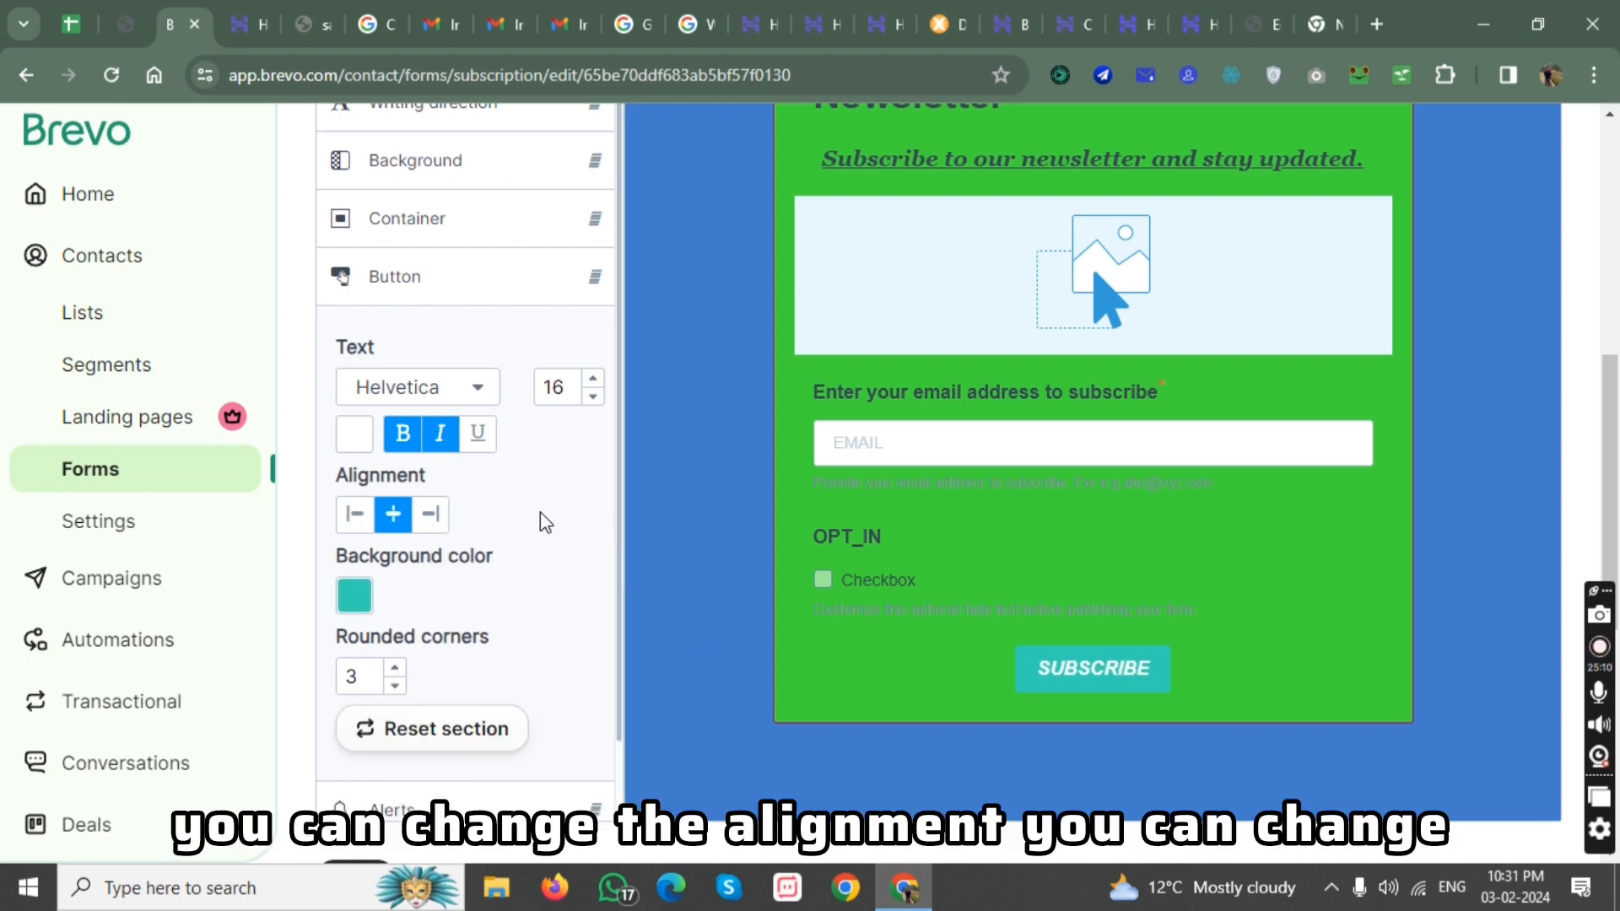
click(393, 667)
click(393, 666)
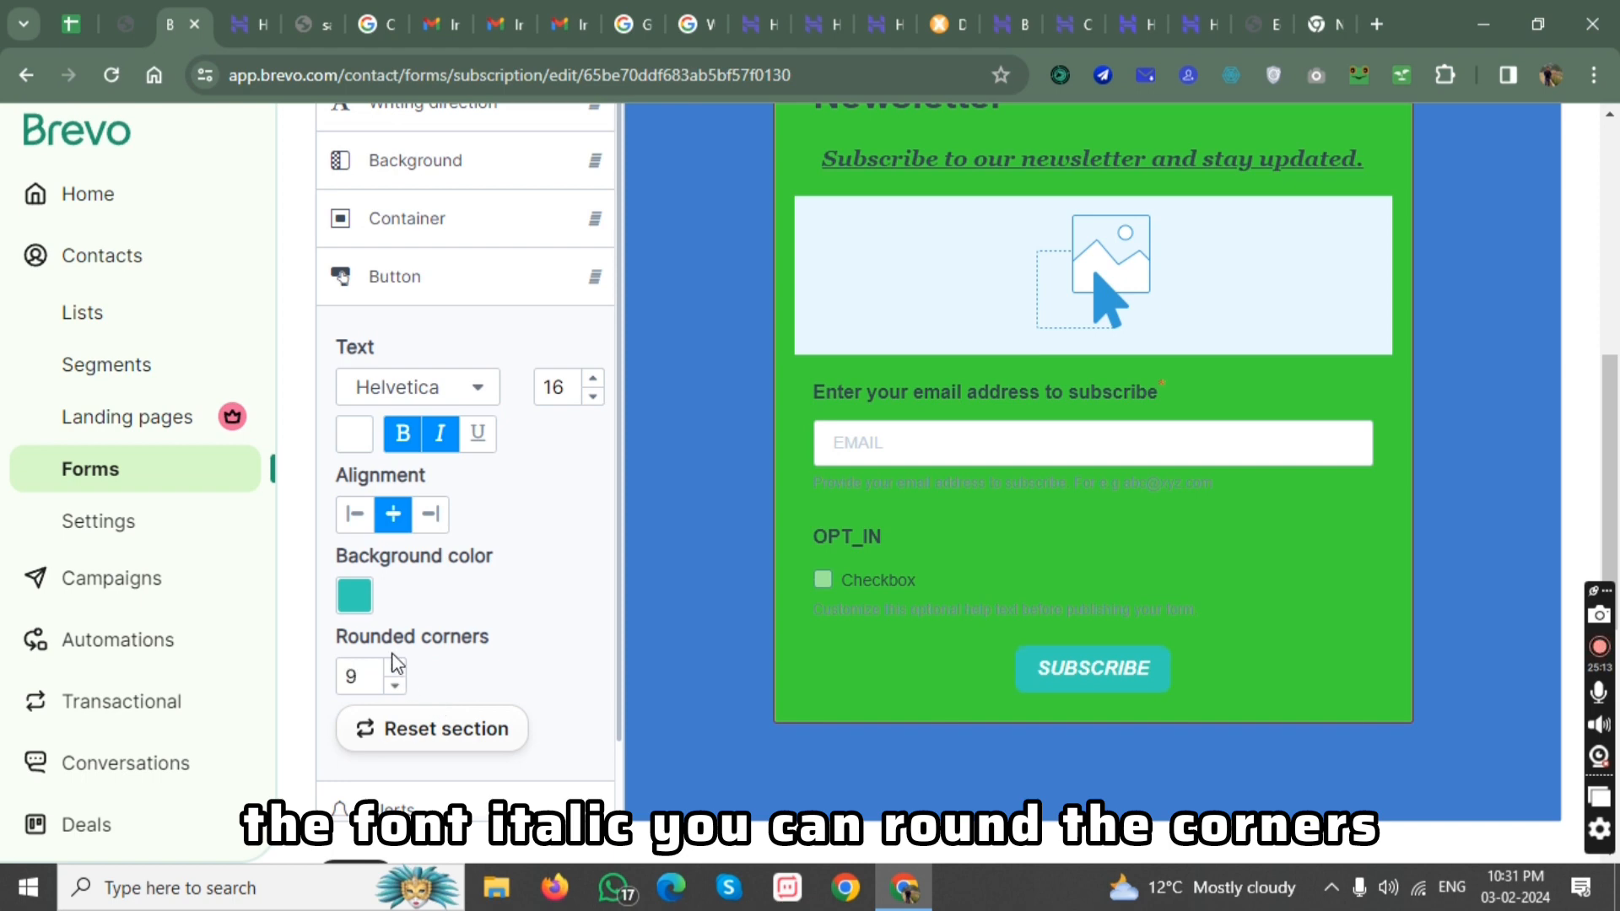
Change the Subscribe button's background color to near-white #F9FFFE.
click(354, 596)
click(413, 564)
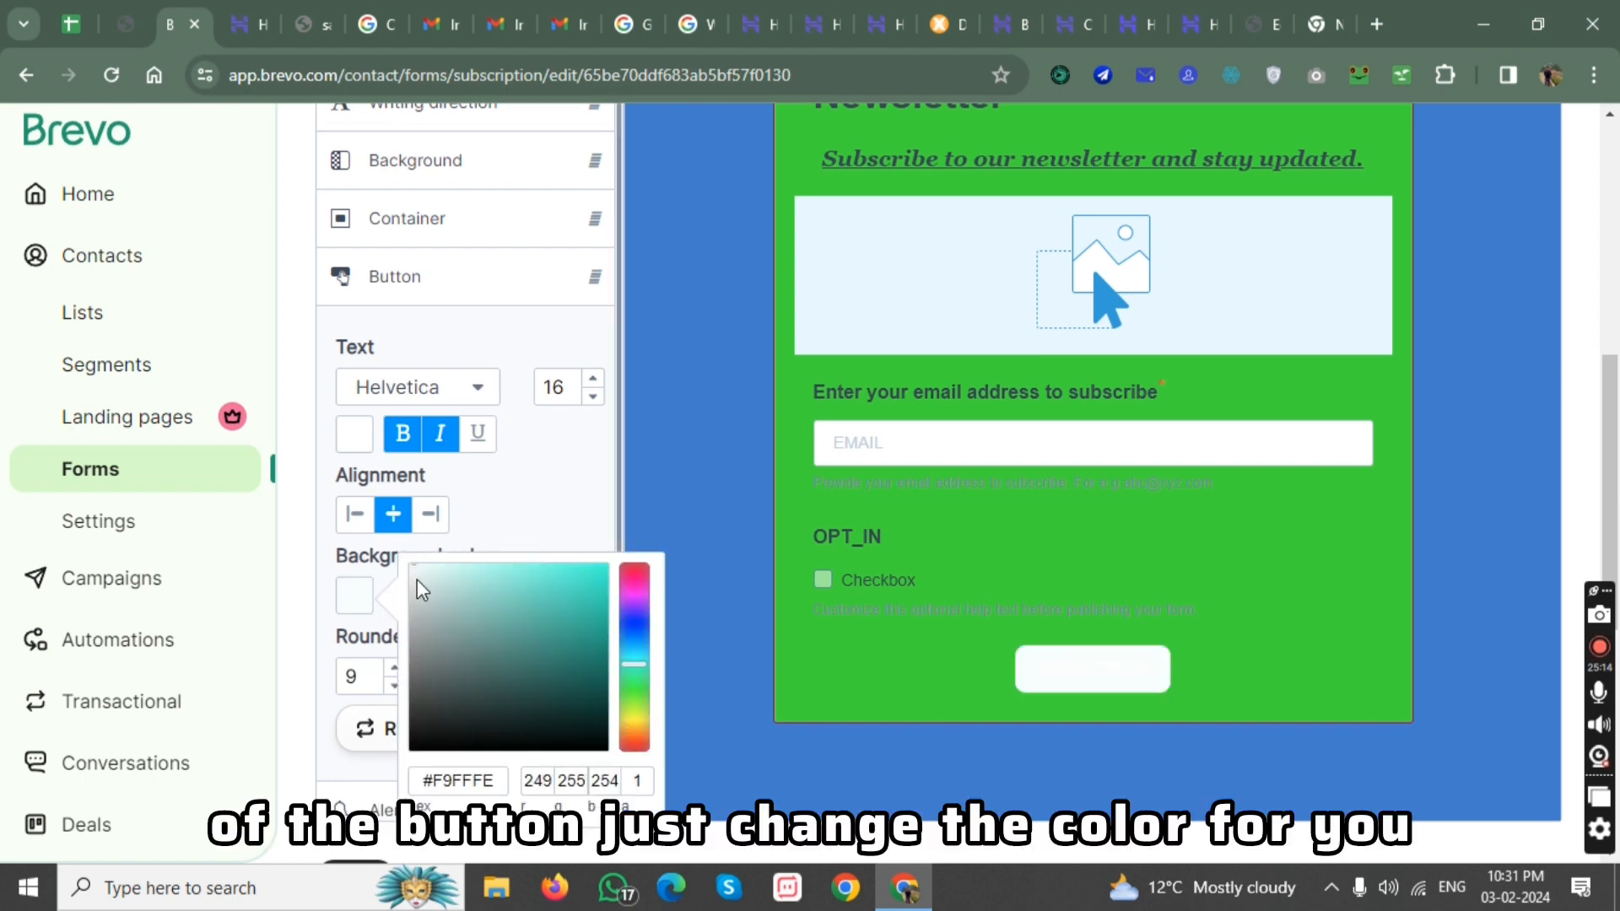
click(543, 494)
Adjust the Subscribe button's rounded corners to 6.
click(397, 667)
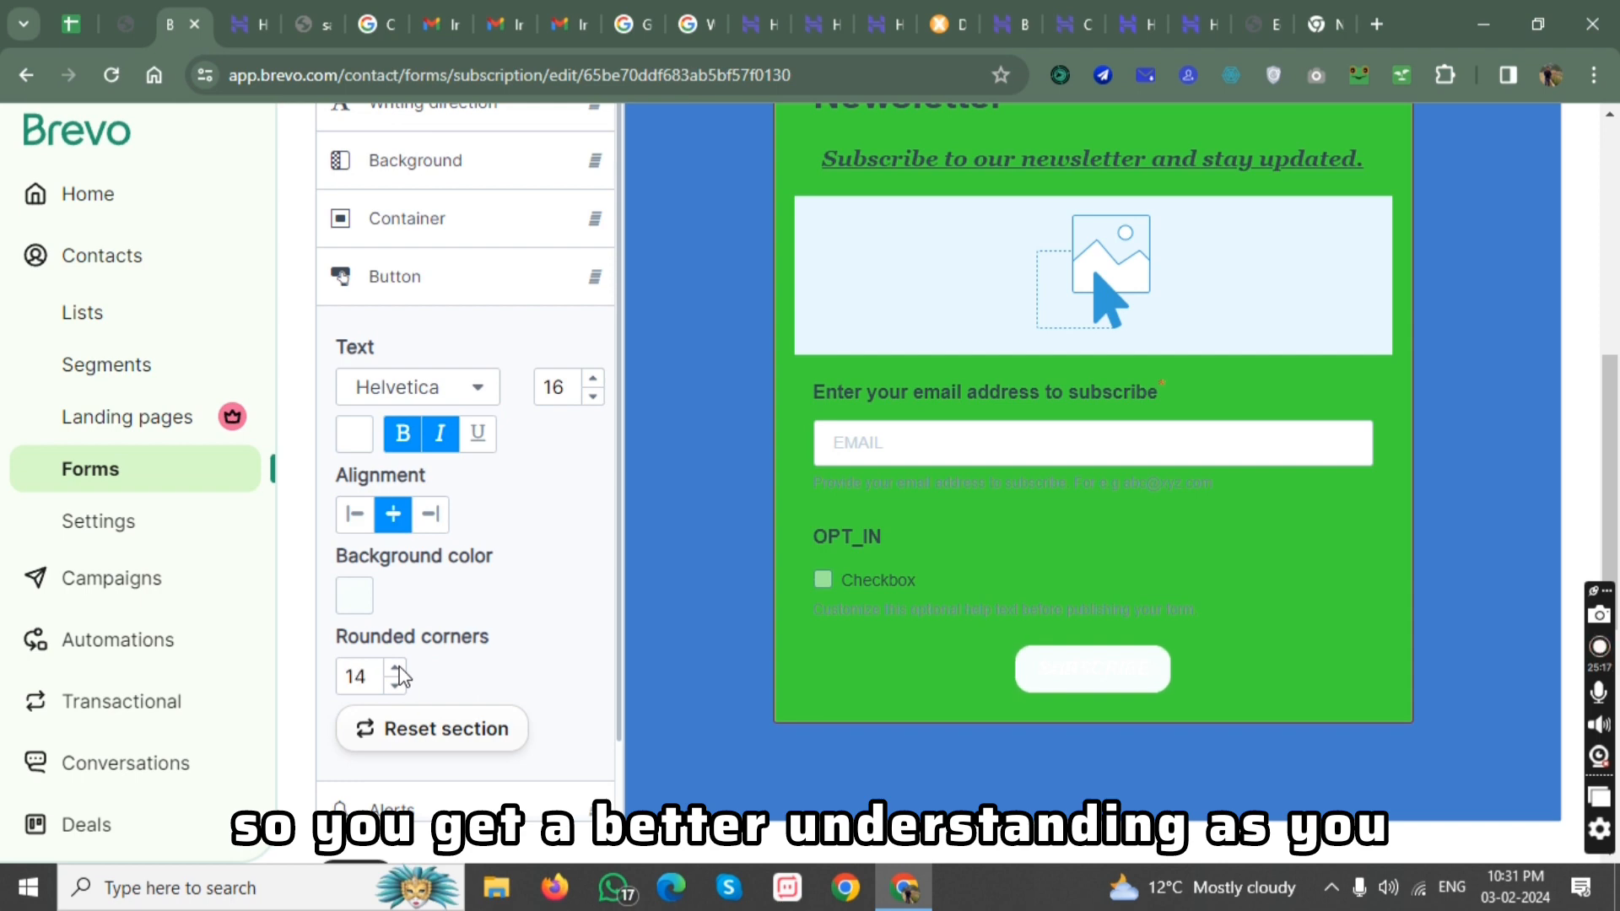
click(397, 667)
click(397, 667)
click(397, 668)
click(395, 687)
click(395, 687)
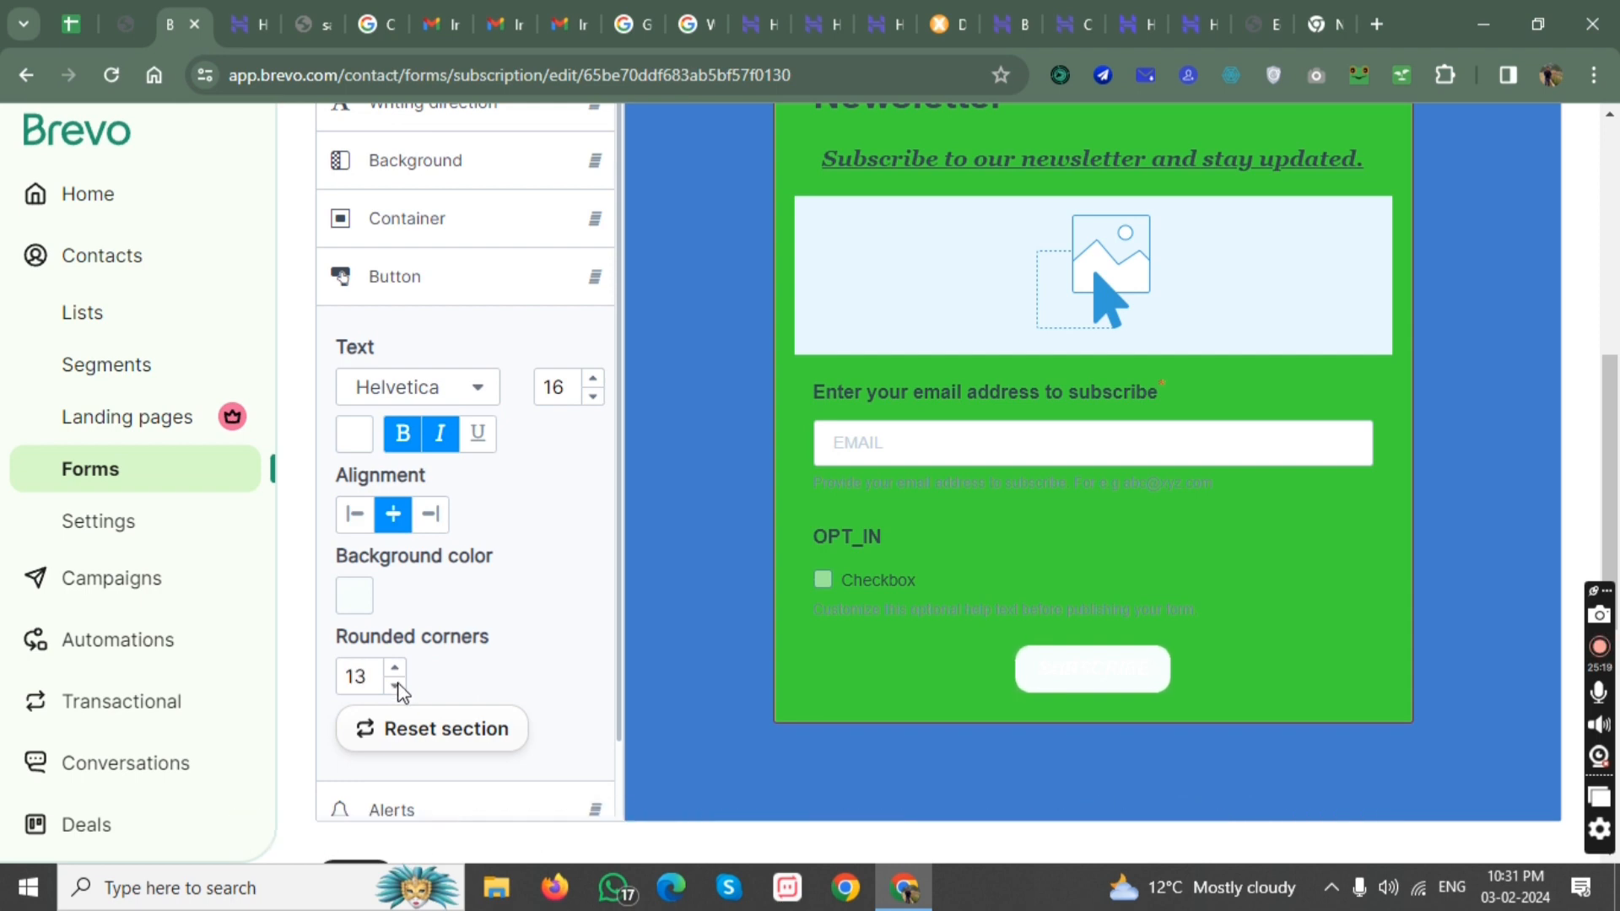
click(397, 687)
click(397, 687)
click(396, 687)
click(397, 687)
Look over the form's container and writing direction settings and complete the Design step.
scroll(499, 615, down, 1)
scroll(488, 572, up, 5)
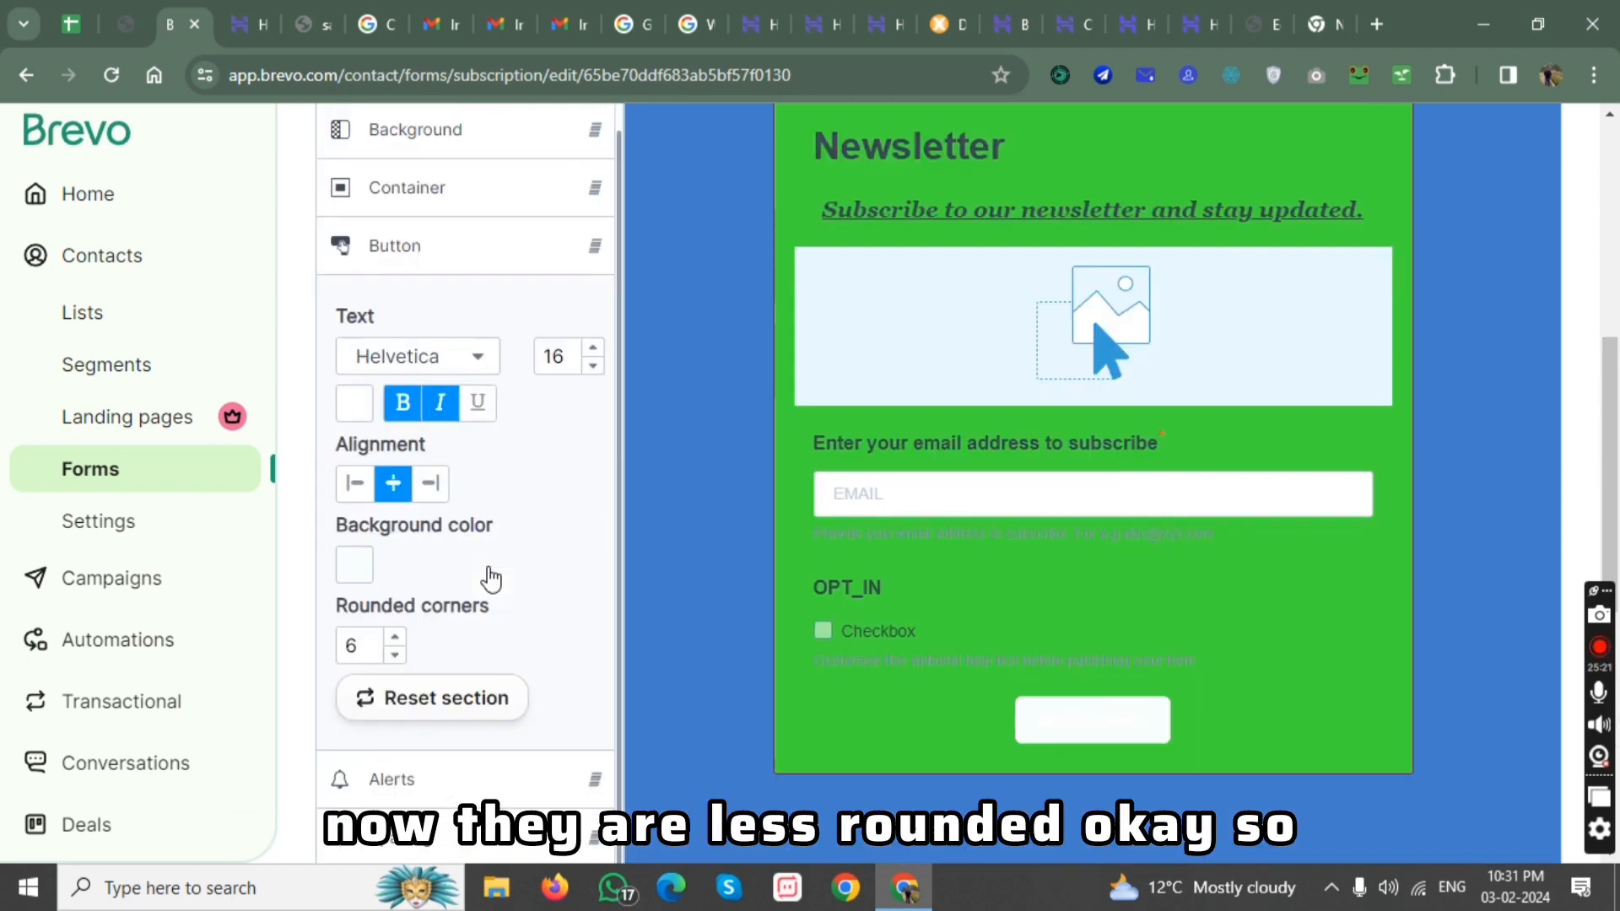
click(481, 374)
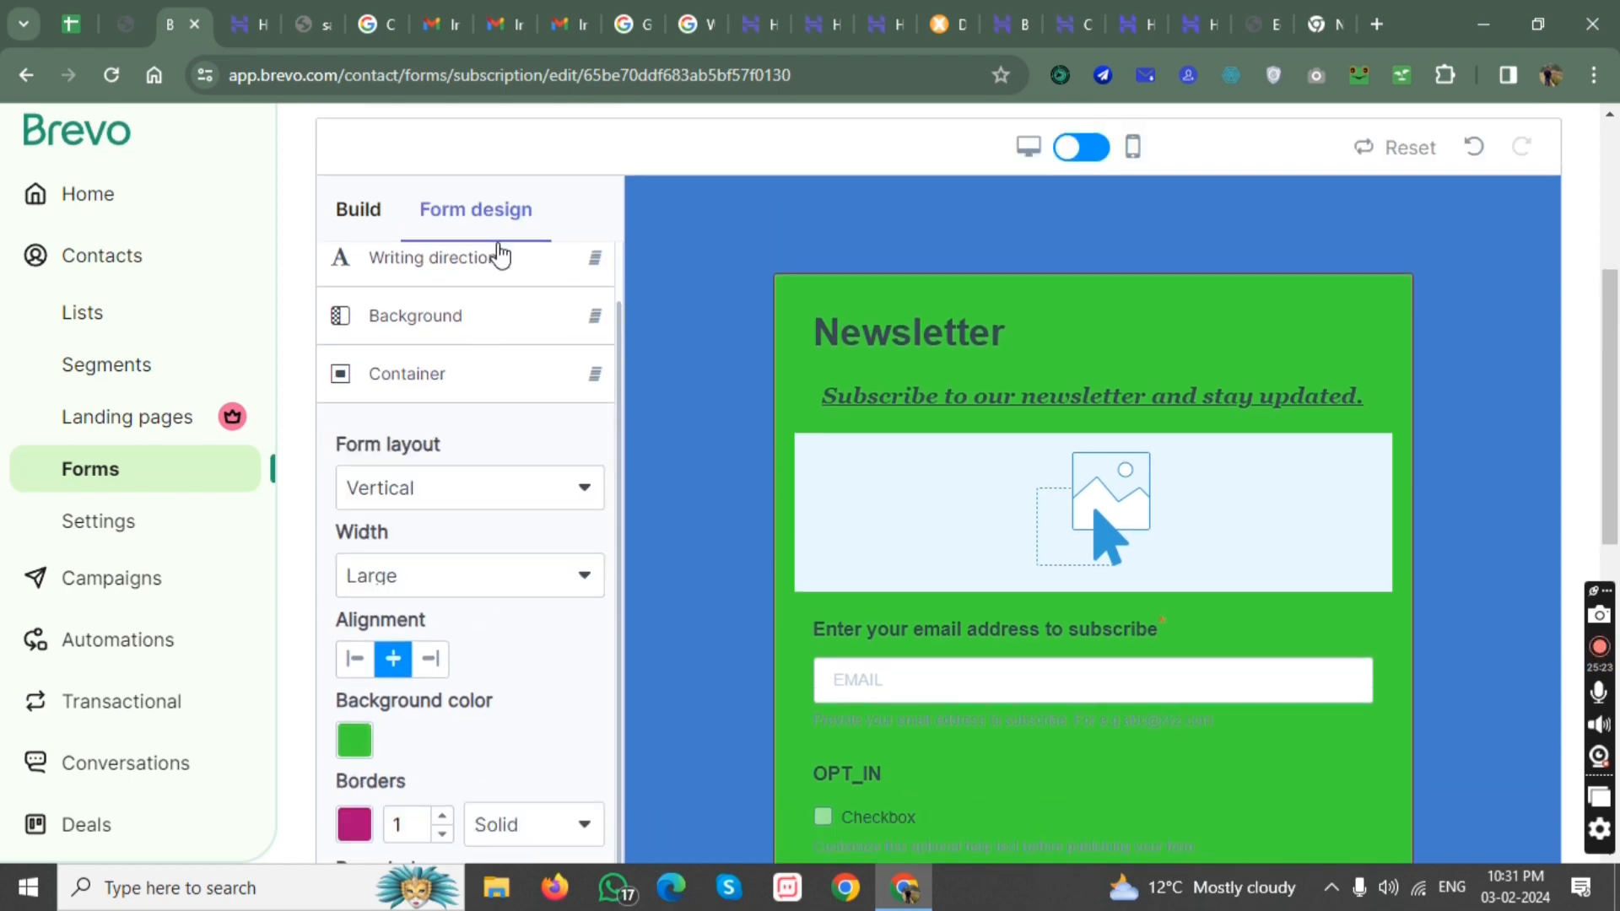
click(499, 258)
scroll(481, 402, down, 3)
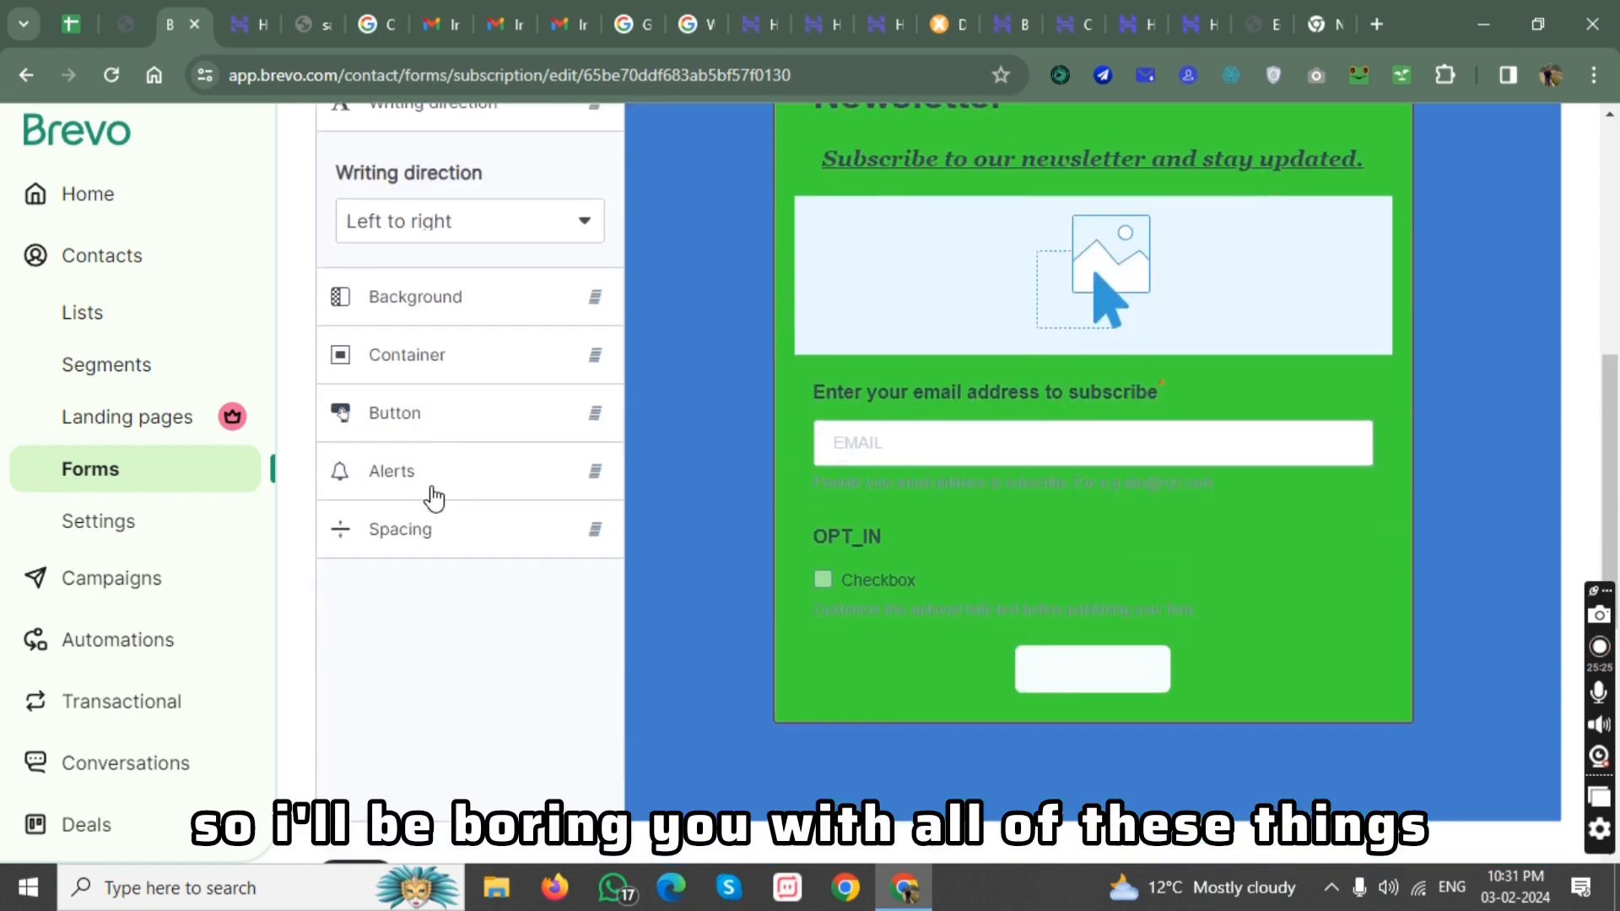
scroll(458, 547, down, 4)
click(354, 528)
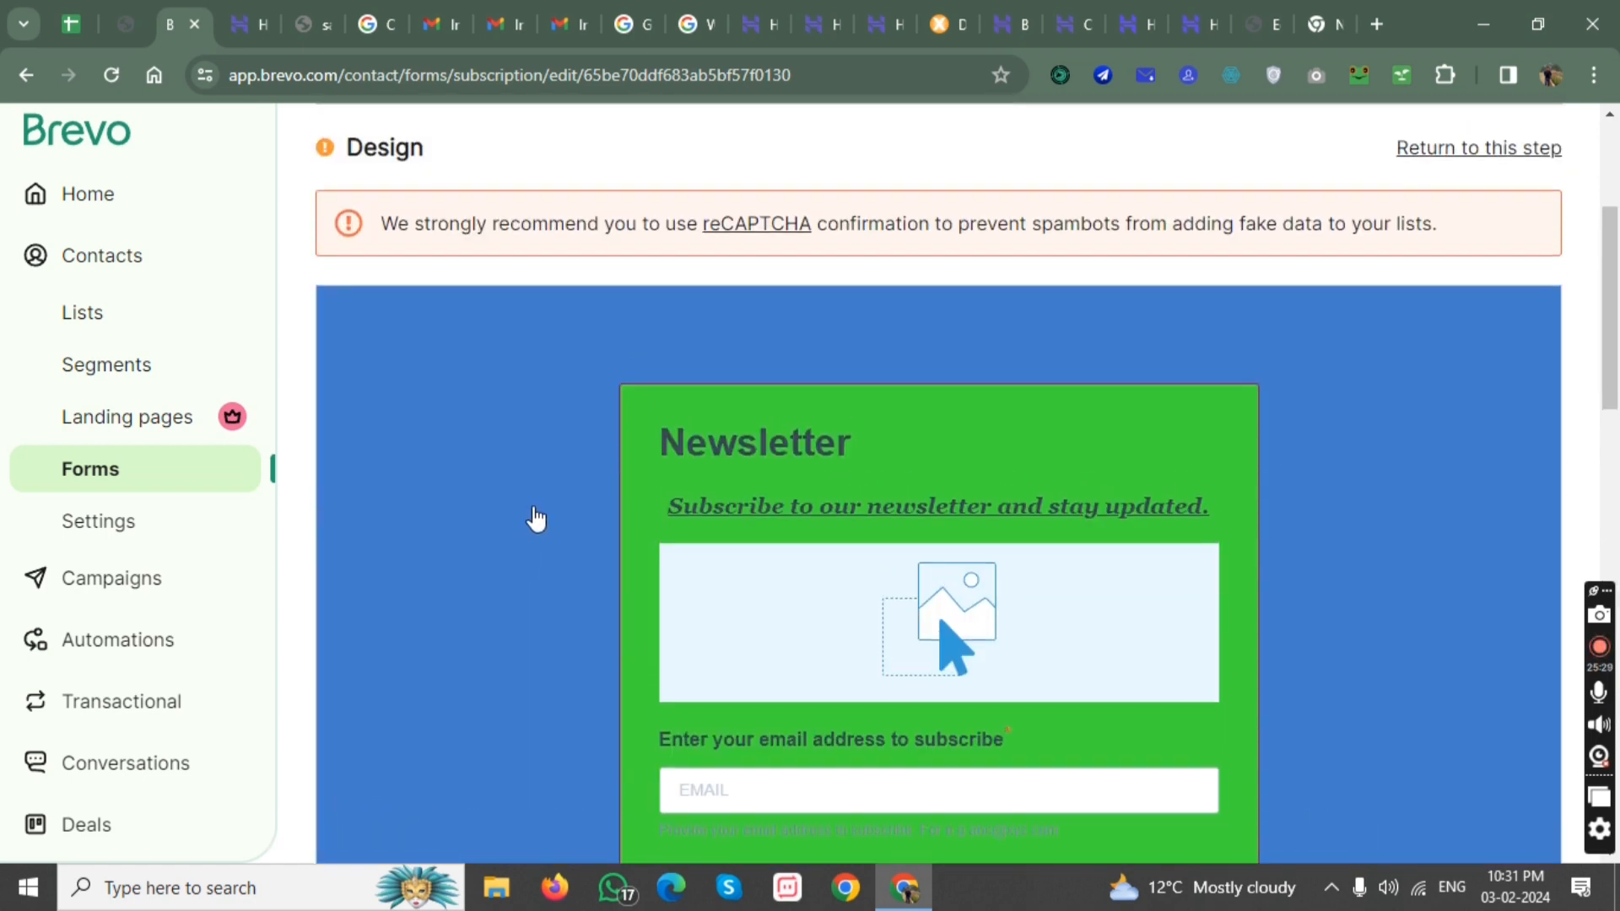
Choose list#1 as the list where subscribers are saved and continue to the form settings.
scroll(1068, 334, down, 12)
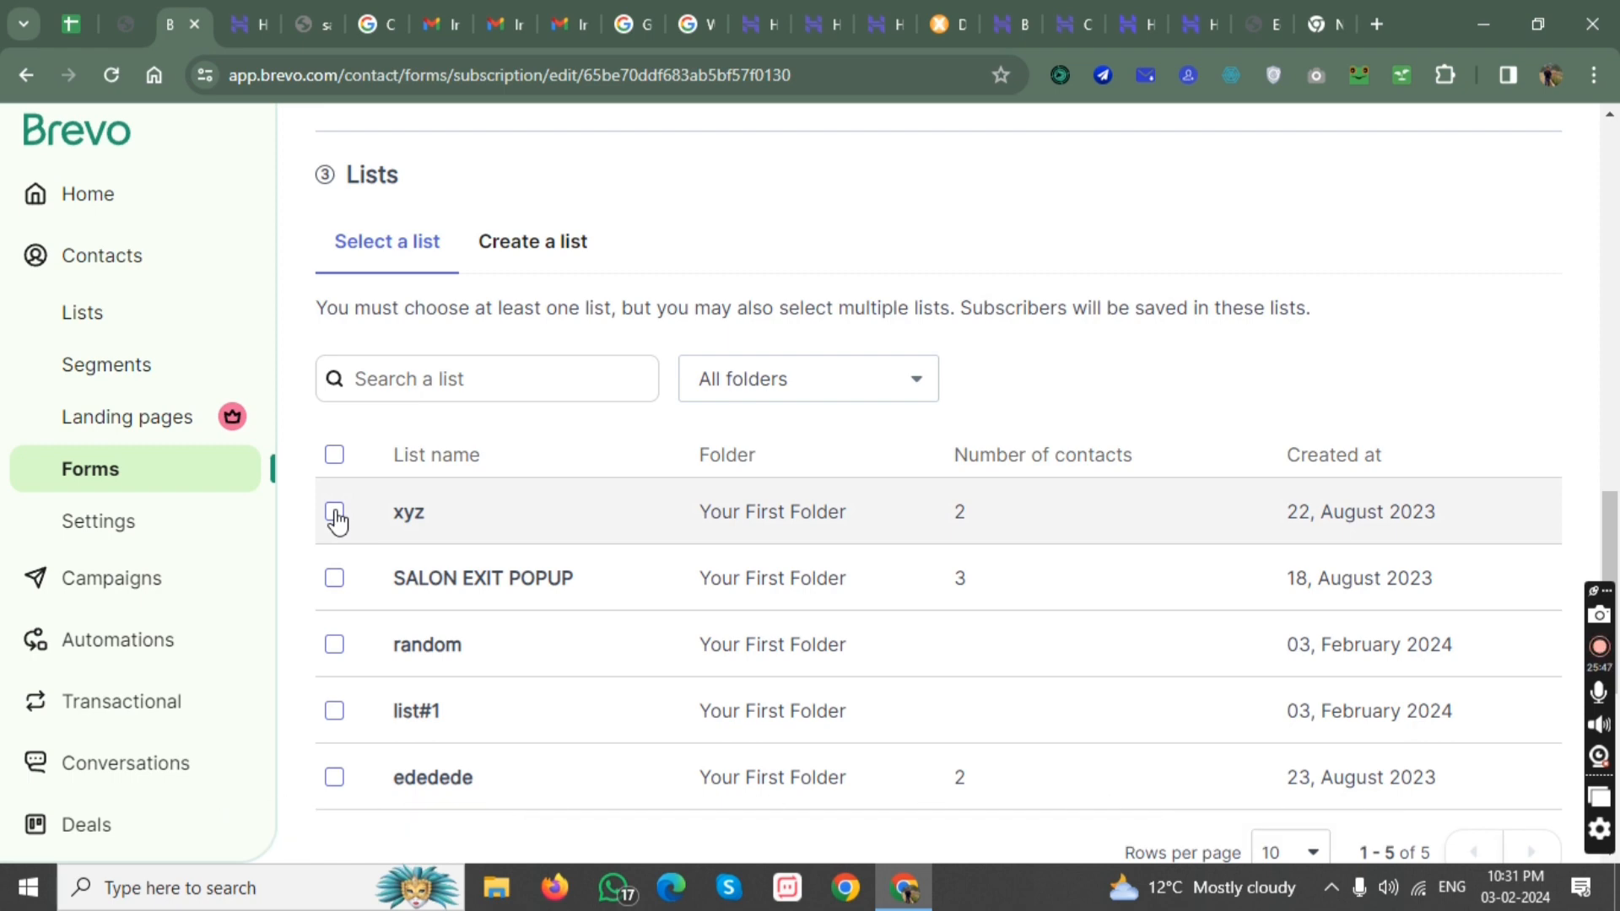
scroll(342, 540, down, 2)
scroll(347, 554, up, 2)
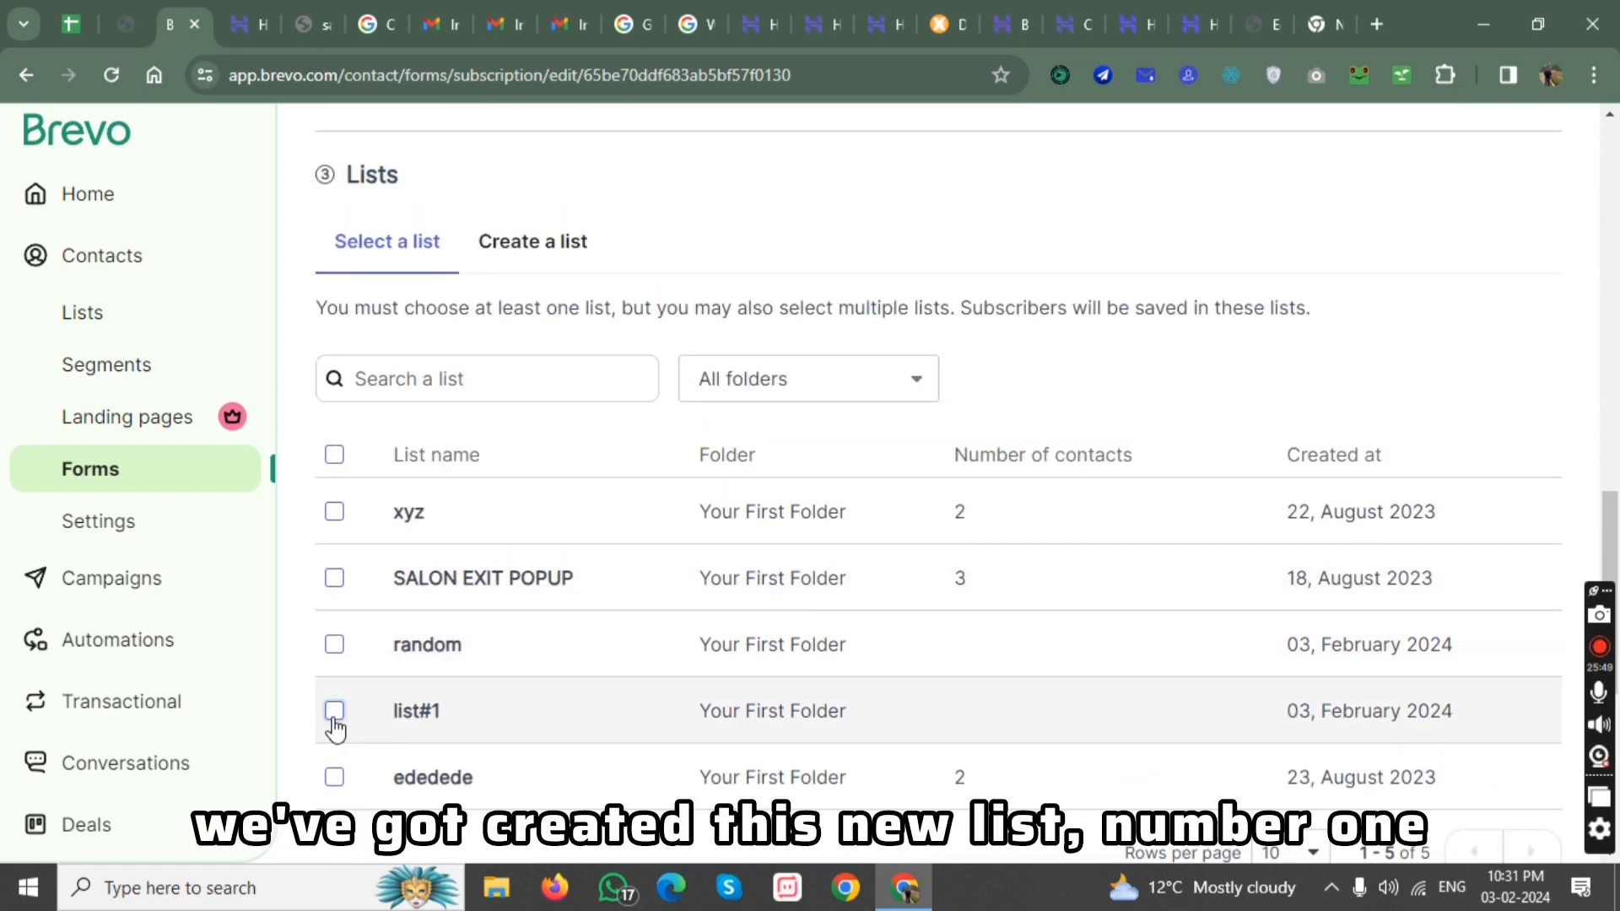
scroll(610, 722, down, 2)
scroll(655, 667, down, 2)
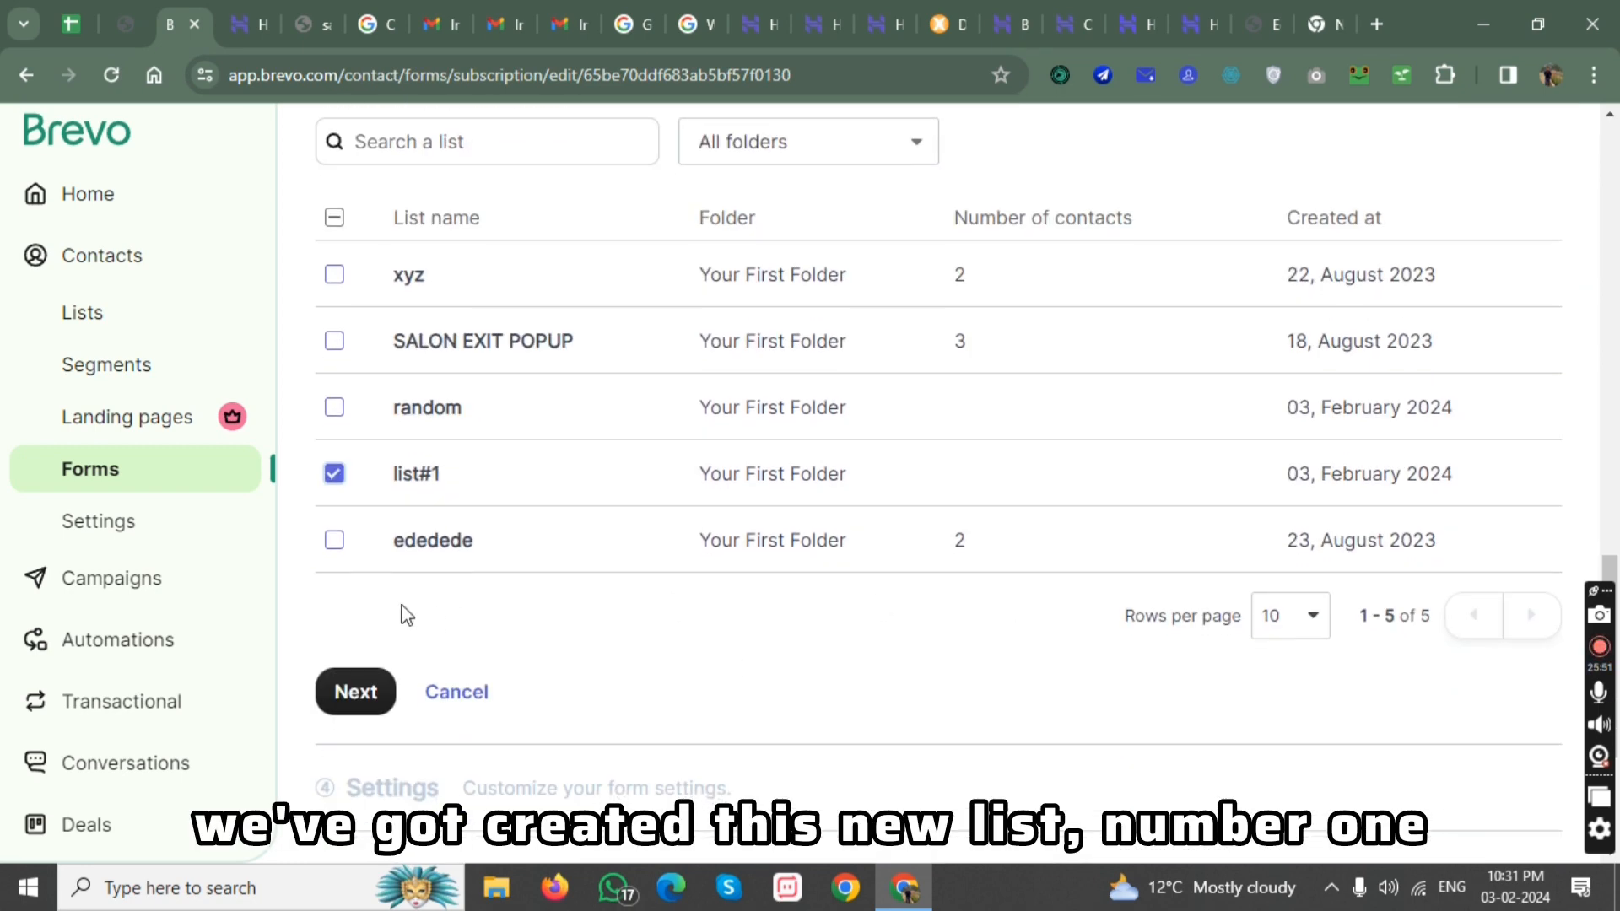
click(353, 689)
Read through the double, simple and no confirmation email options in the form settings.
scroll(364, 687, up, 1)
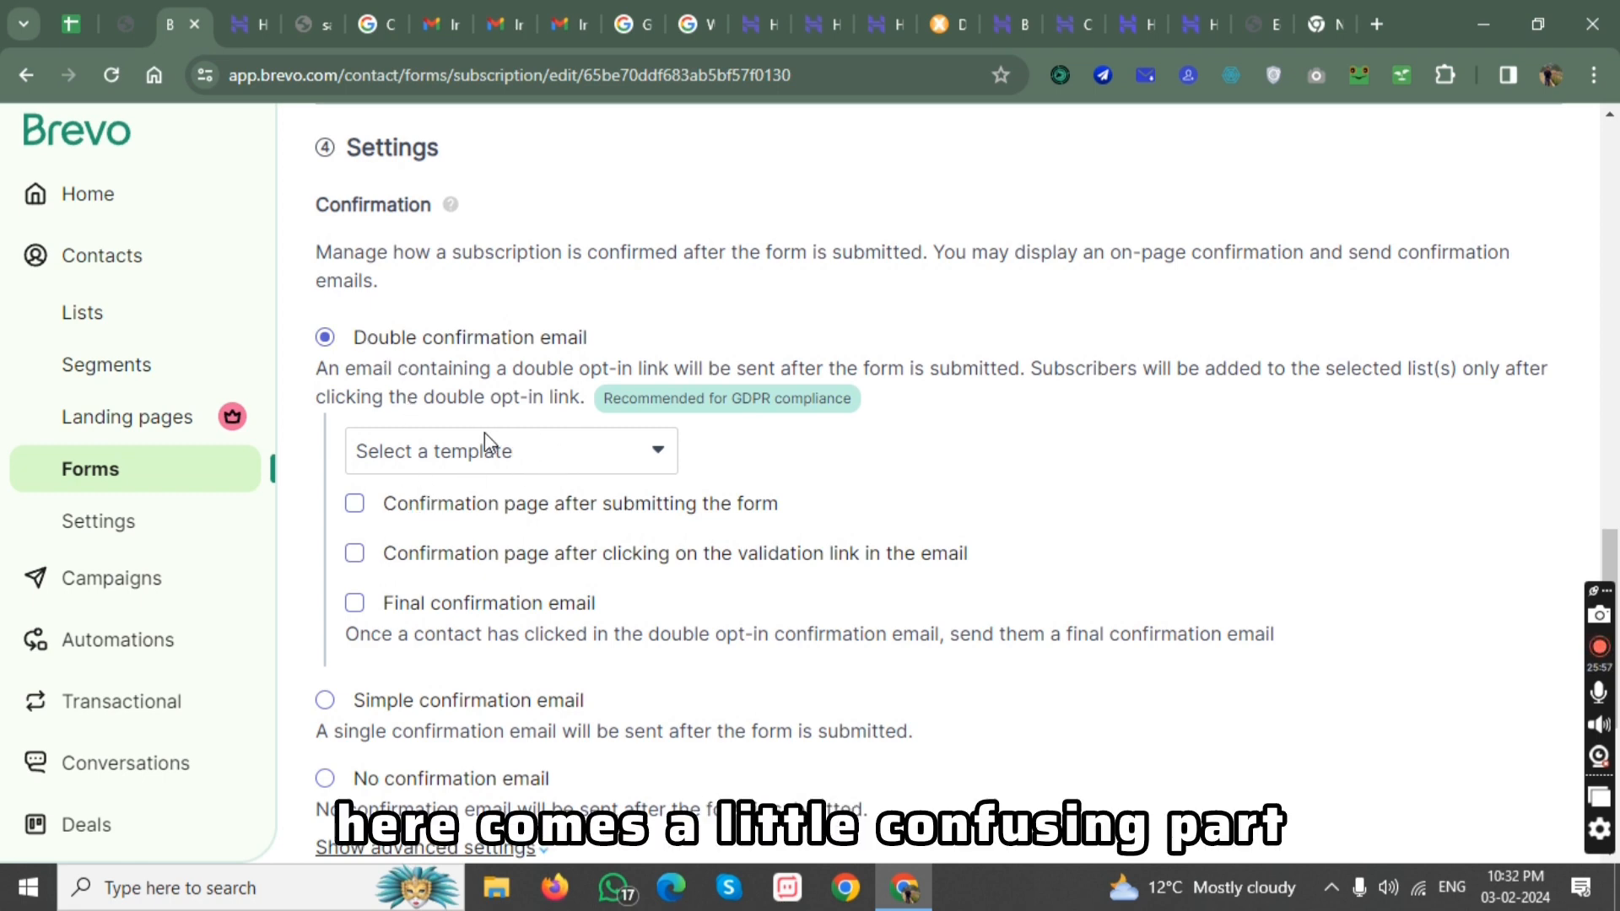
drag(392, 363, 543, 362)
click(542, 362)
scroll(518, 495, down, 3)
drag(355, 463, 537, 466)
click(615, 470)
drag(354, 541, 478, 542)
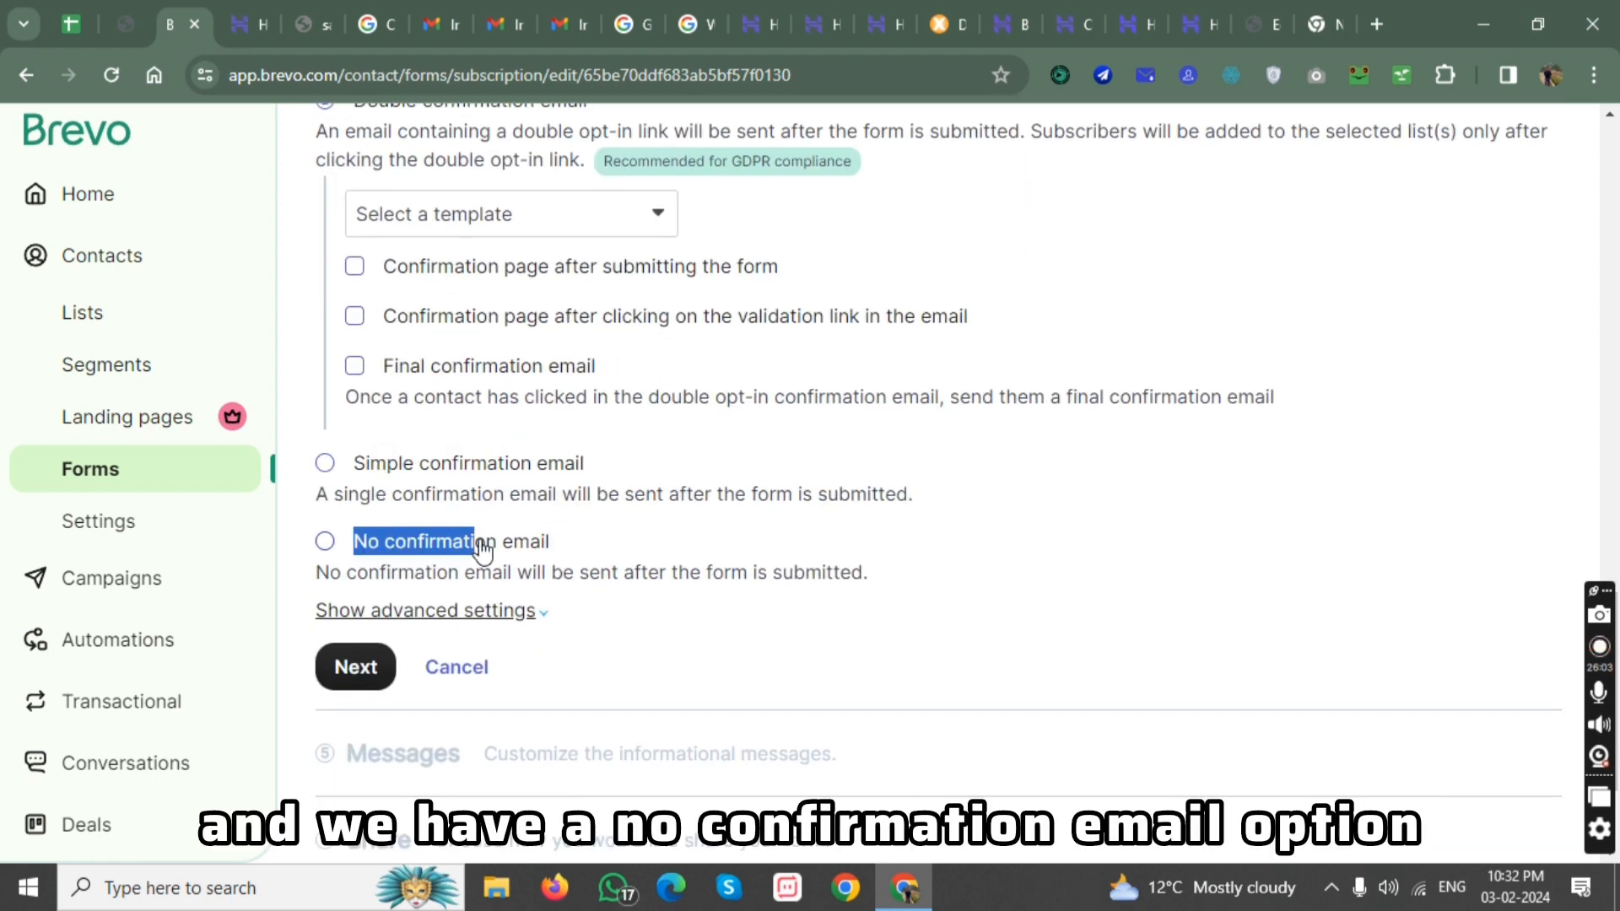
click(600, 560)
scroll(600, 560, up, 2)
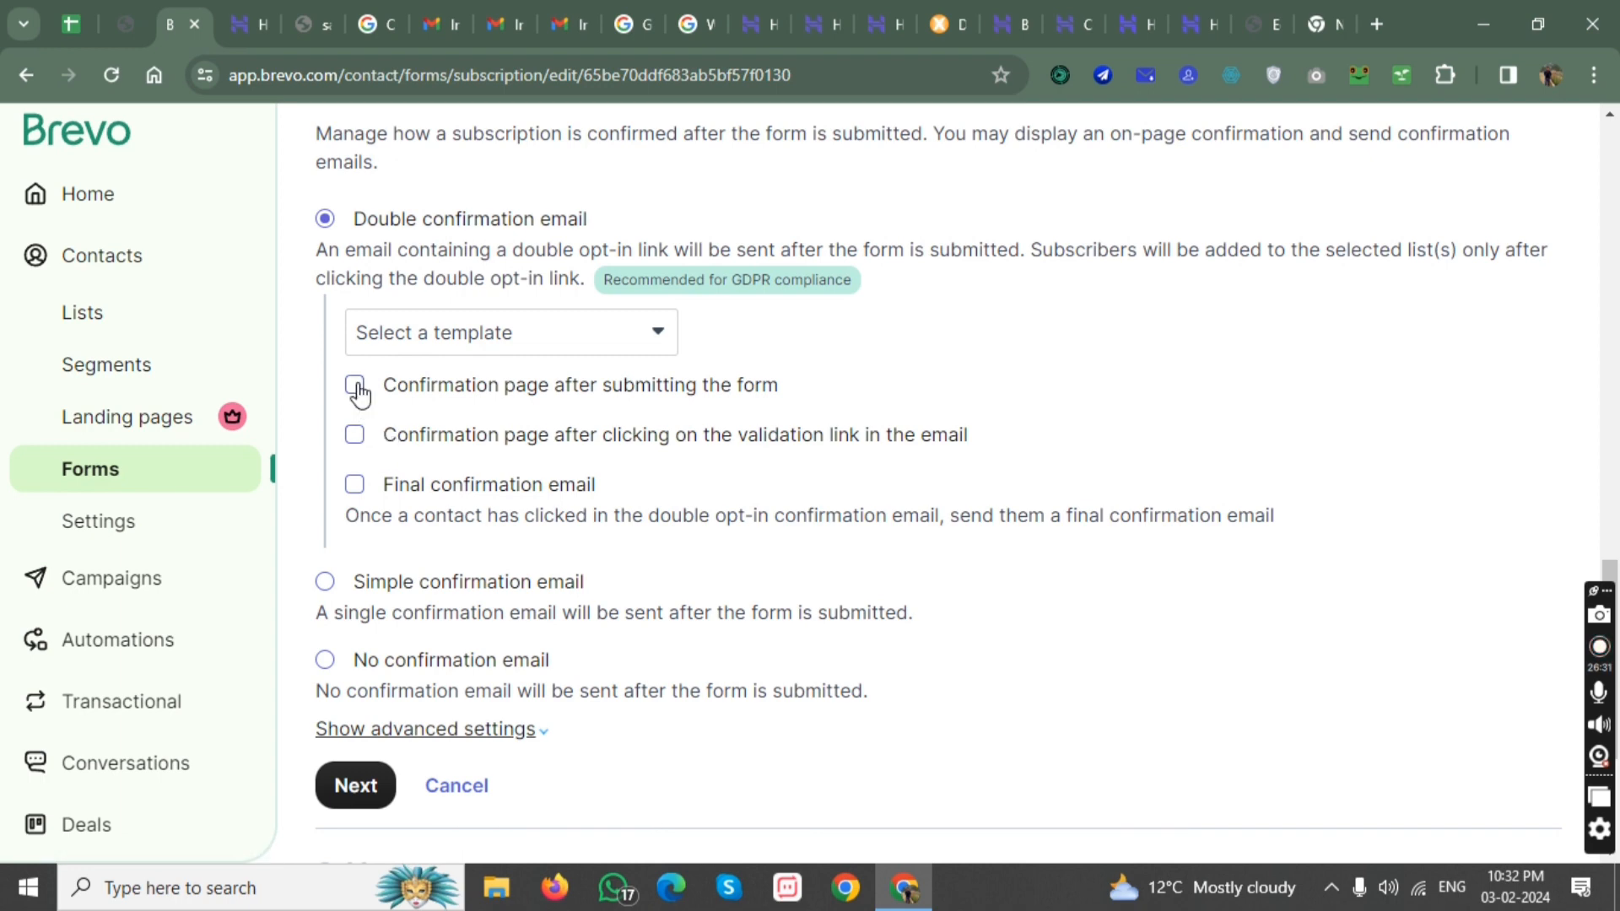
For double confirmation email, enable a custom-URL confirmation page after submitting the form and a final confirmation email.
click(396, 331)
click(397, 331)
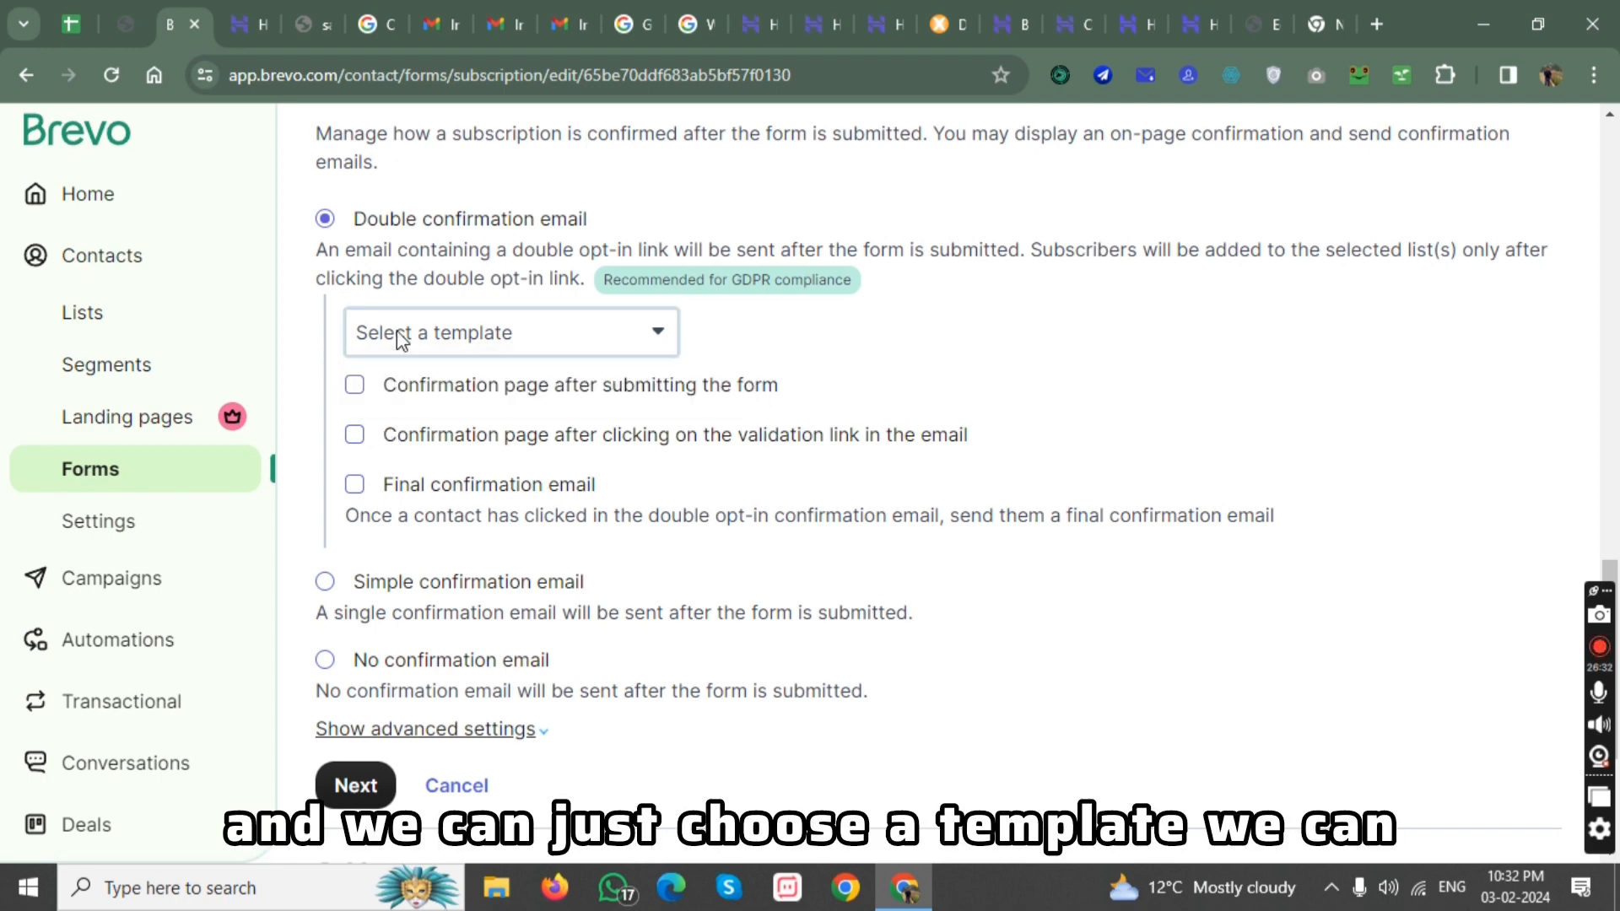
click(355, 386)
click(518, 437)
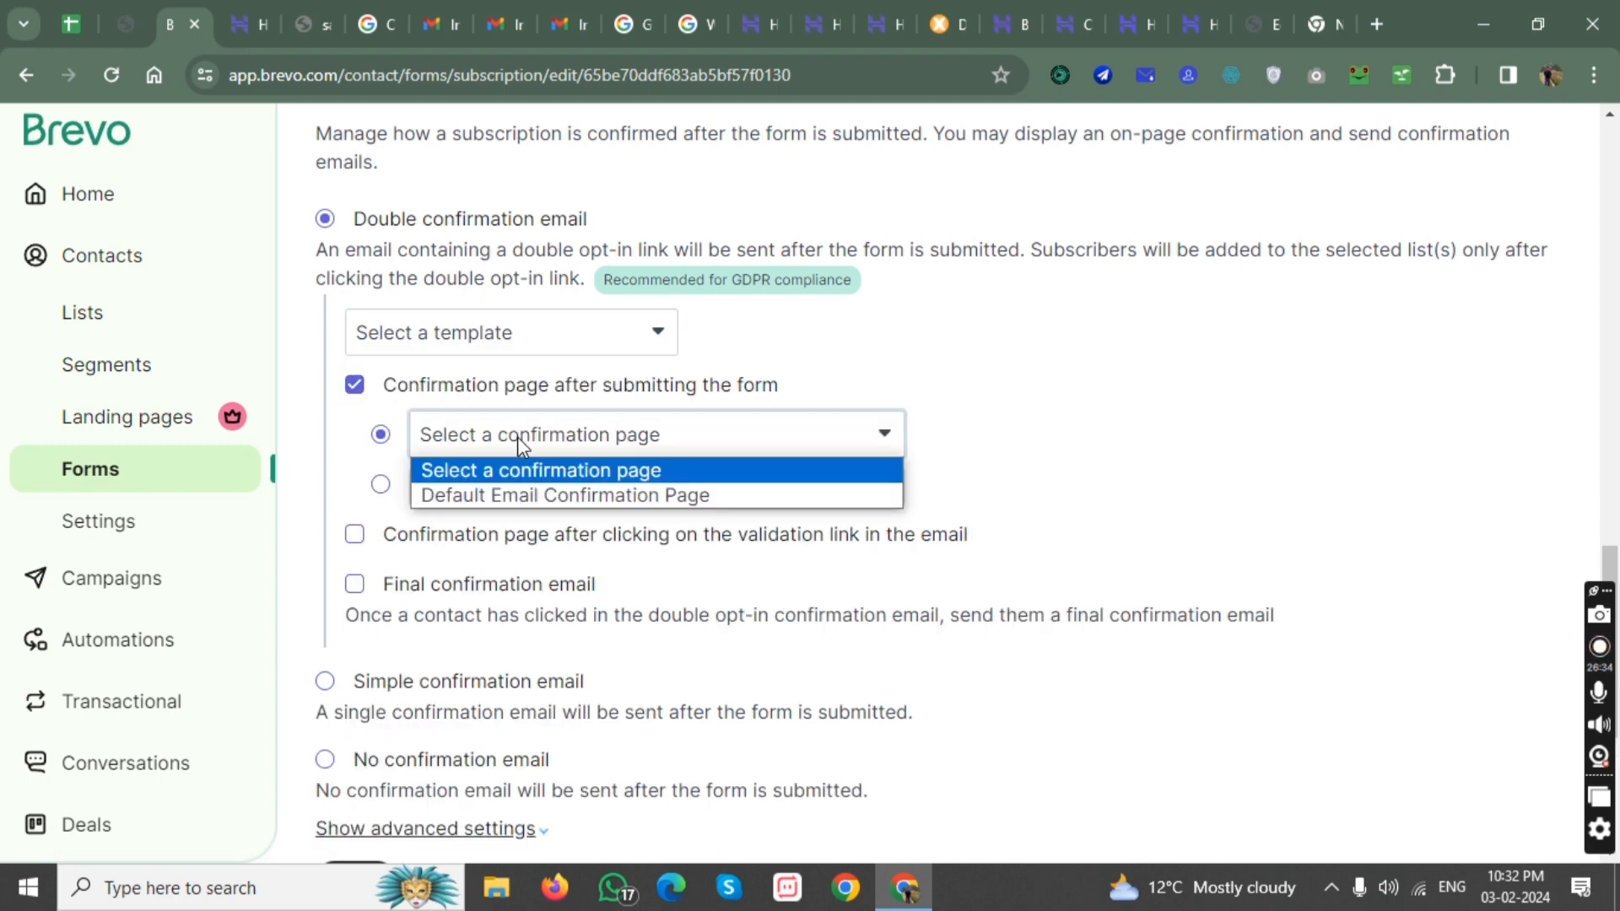
click(573, 483)
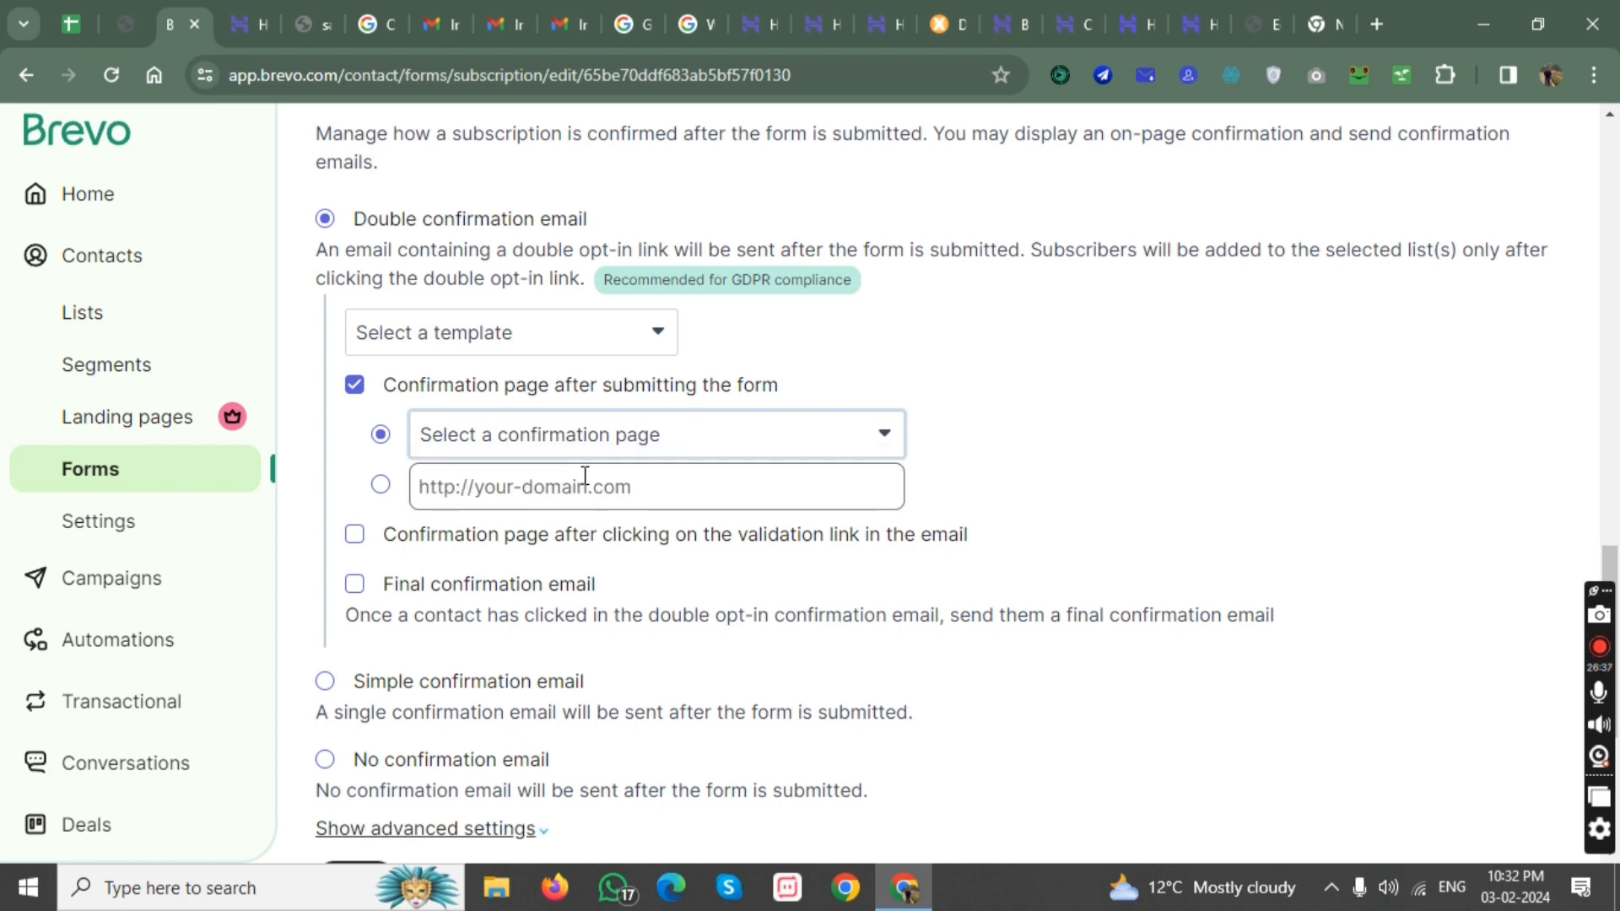
click(499, 485)
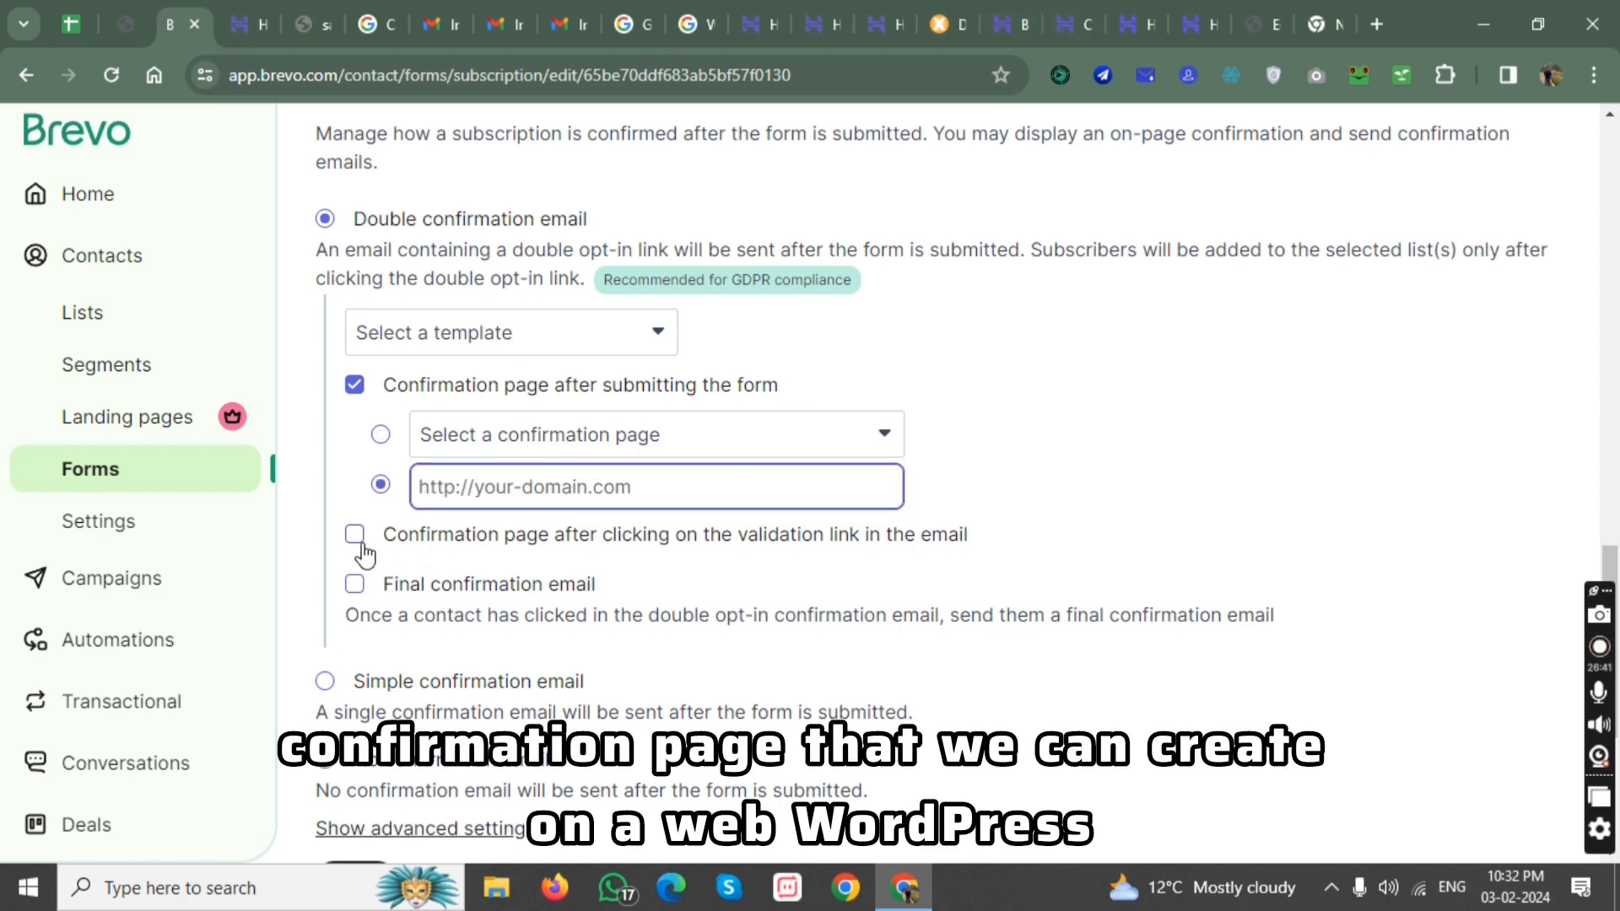
click(354, 584)
scroll(445, 583, down, 1)
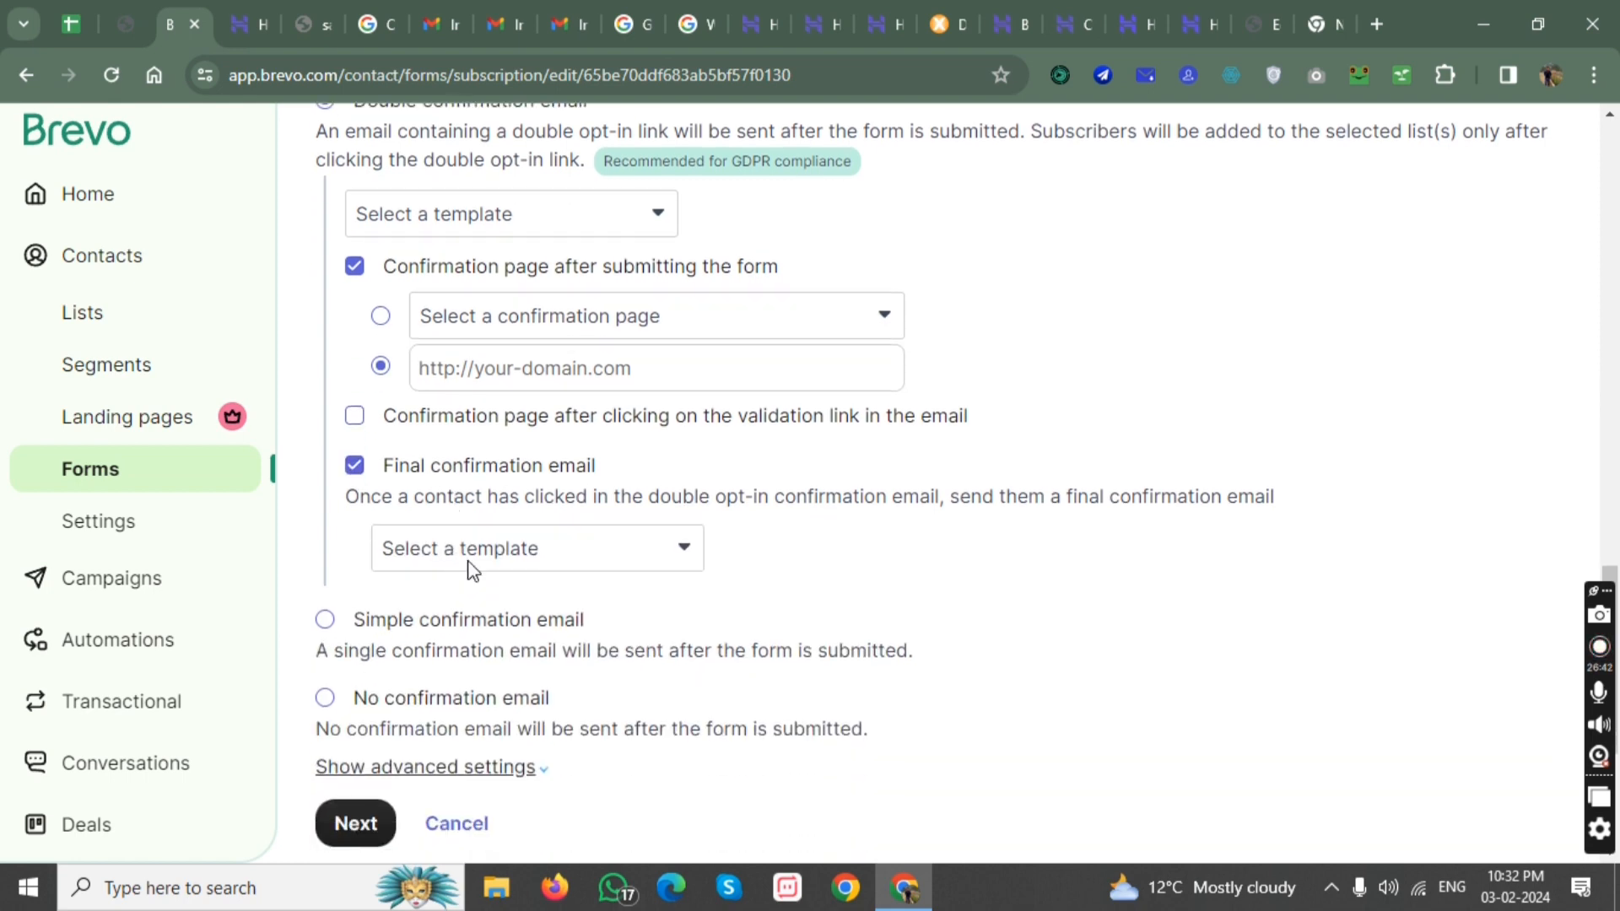
Switch to a simple confirmation email and show the Default Thank You Page after submitting the form.
click(325, 623)
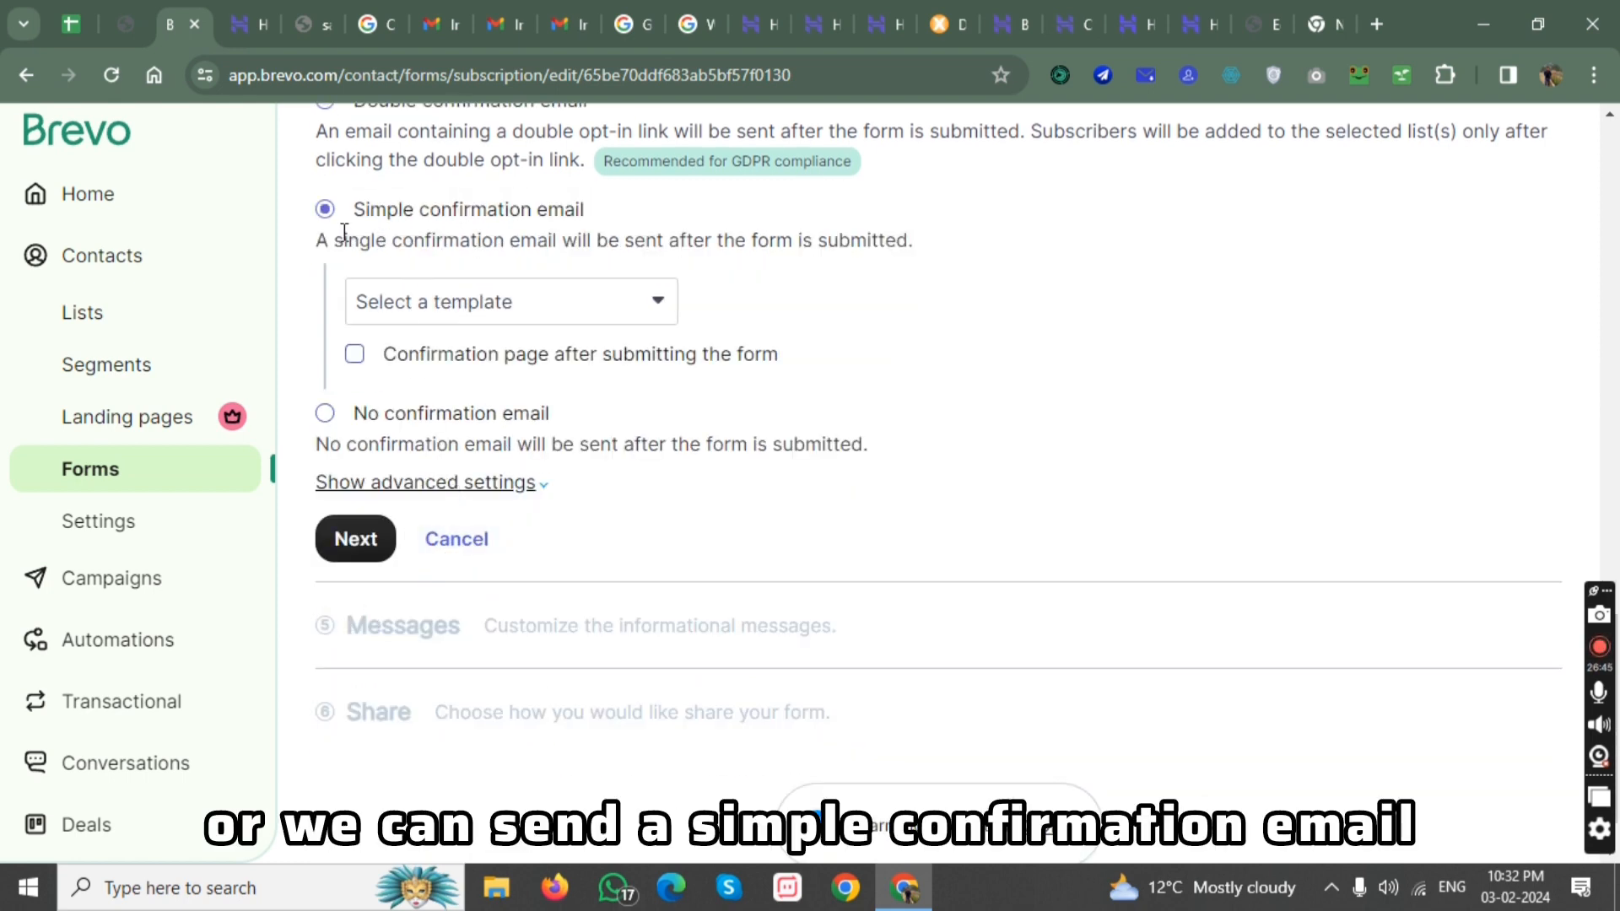
drag(347, 242, 681, 246)
click(840, 297)
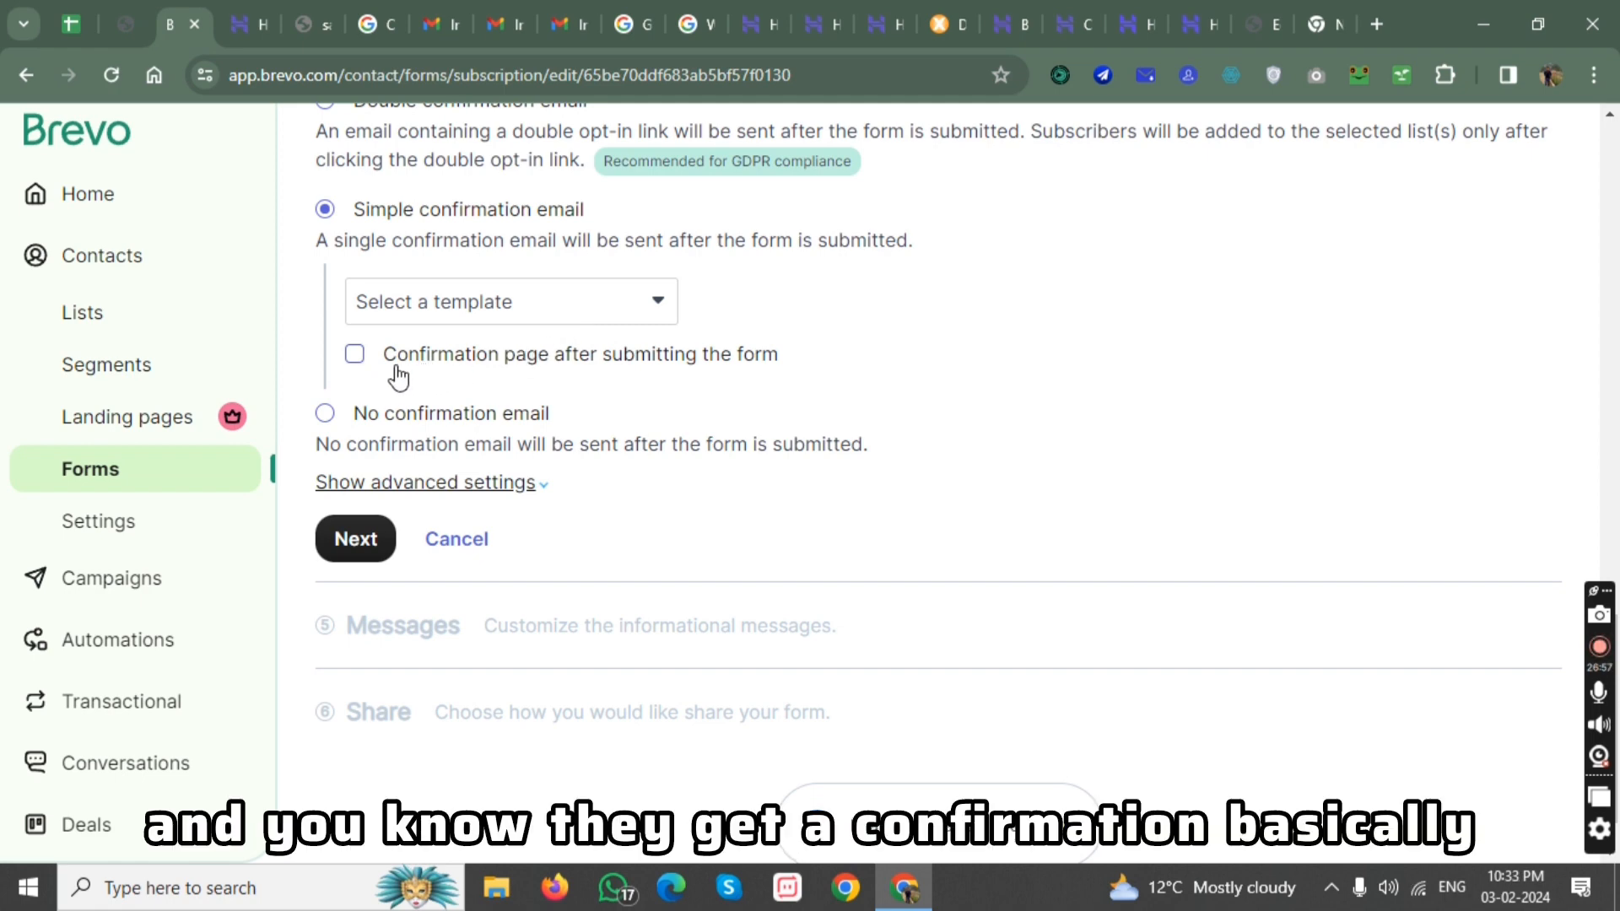
click(354, 355)
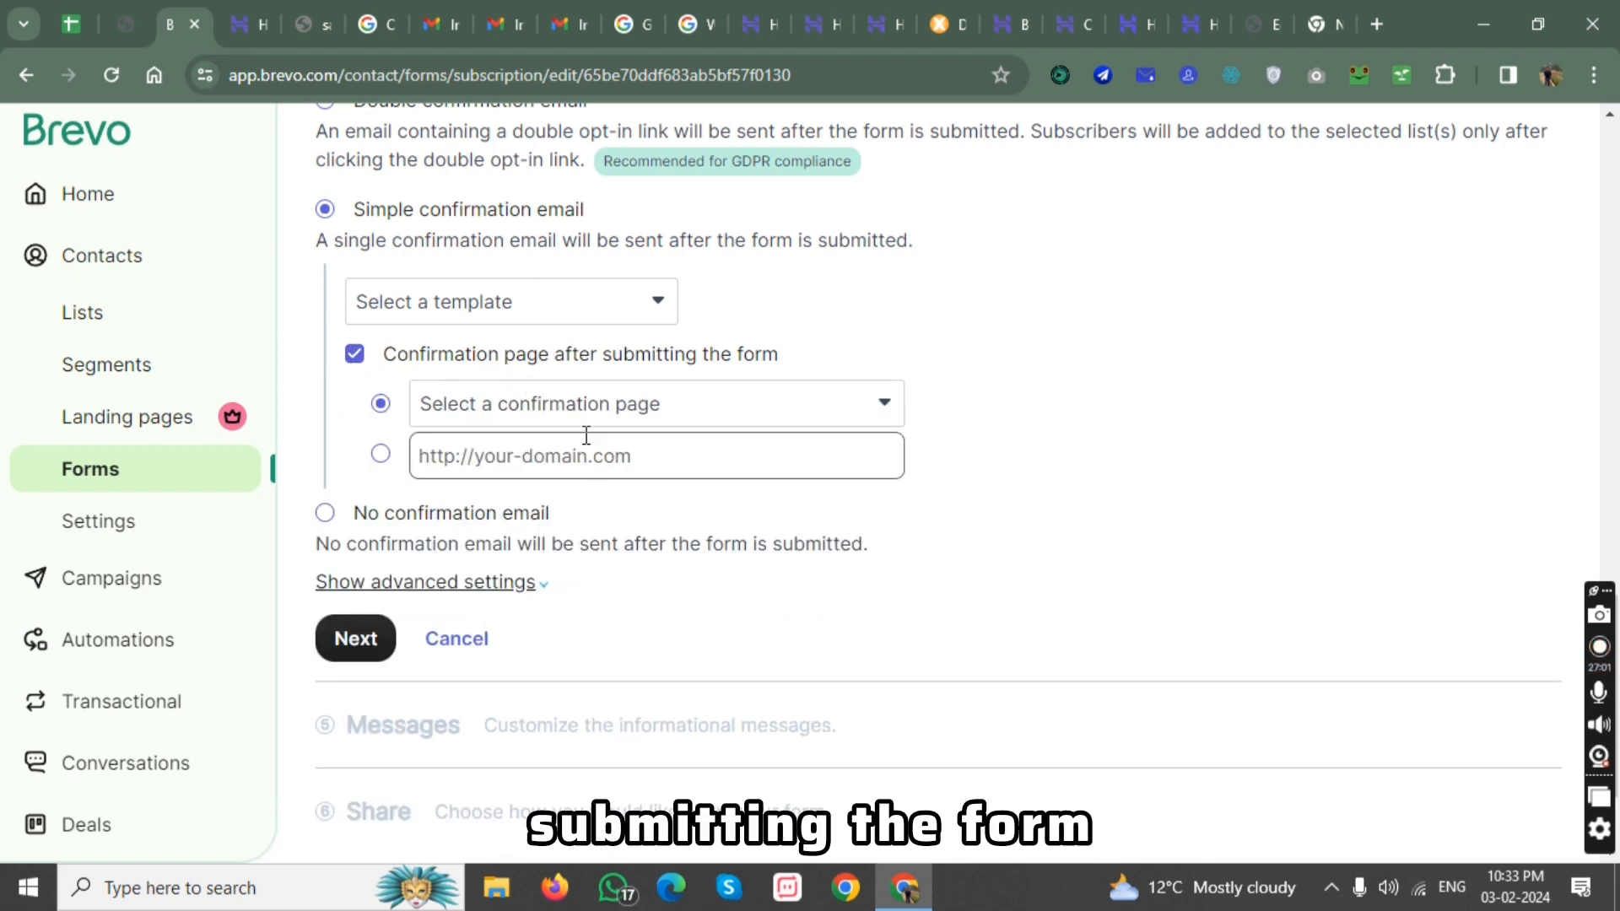
click(499, 405)
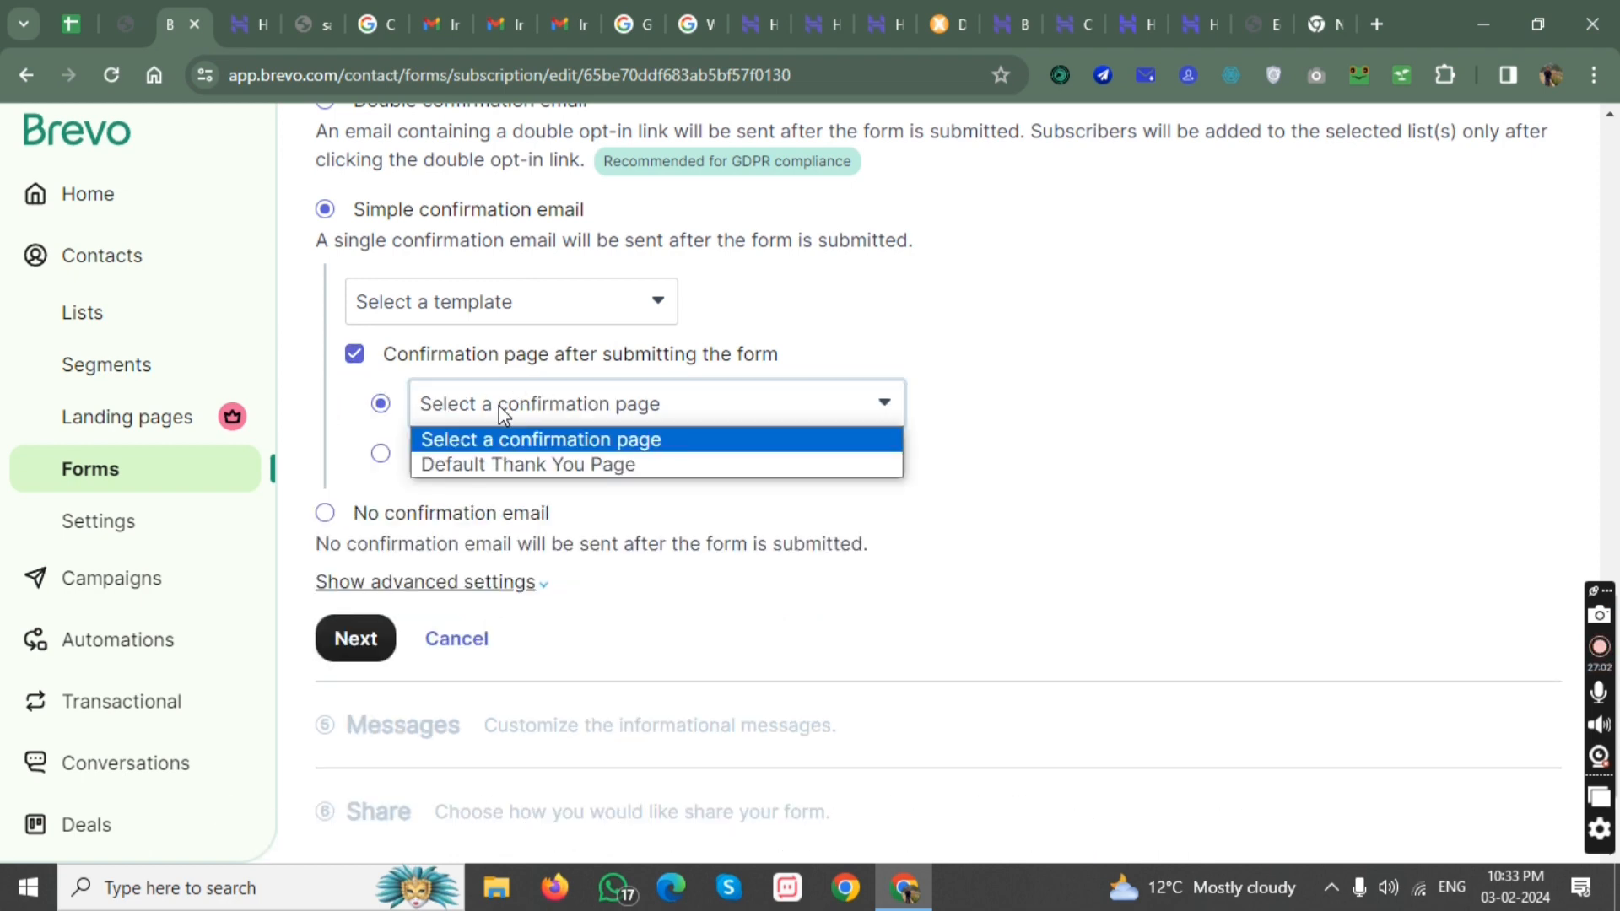
click(532, 467)
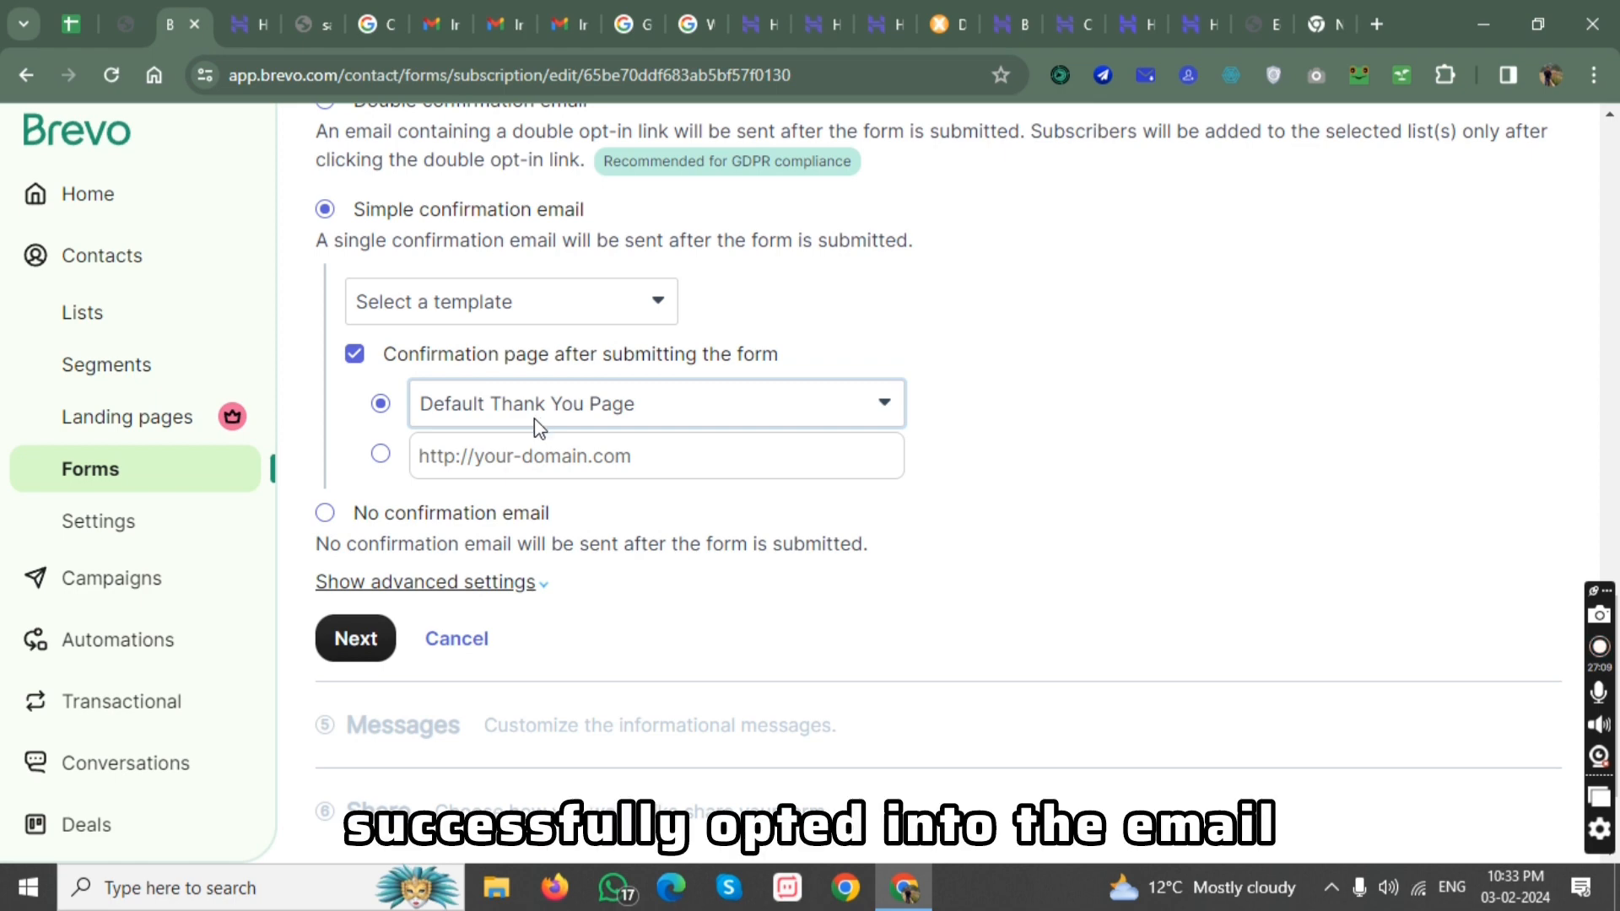
Choose the no confirmation email option and continue to the Messages step.
click(327, 514)
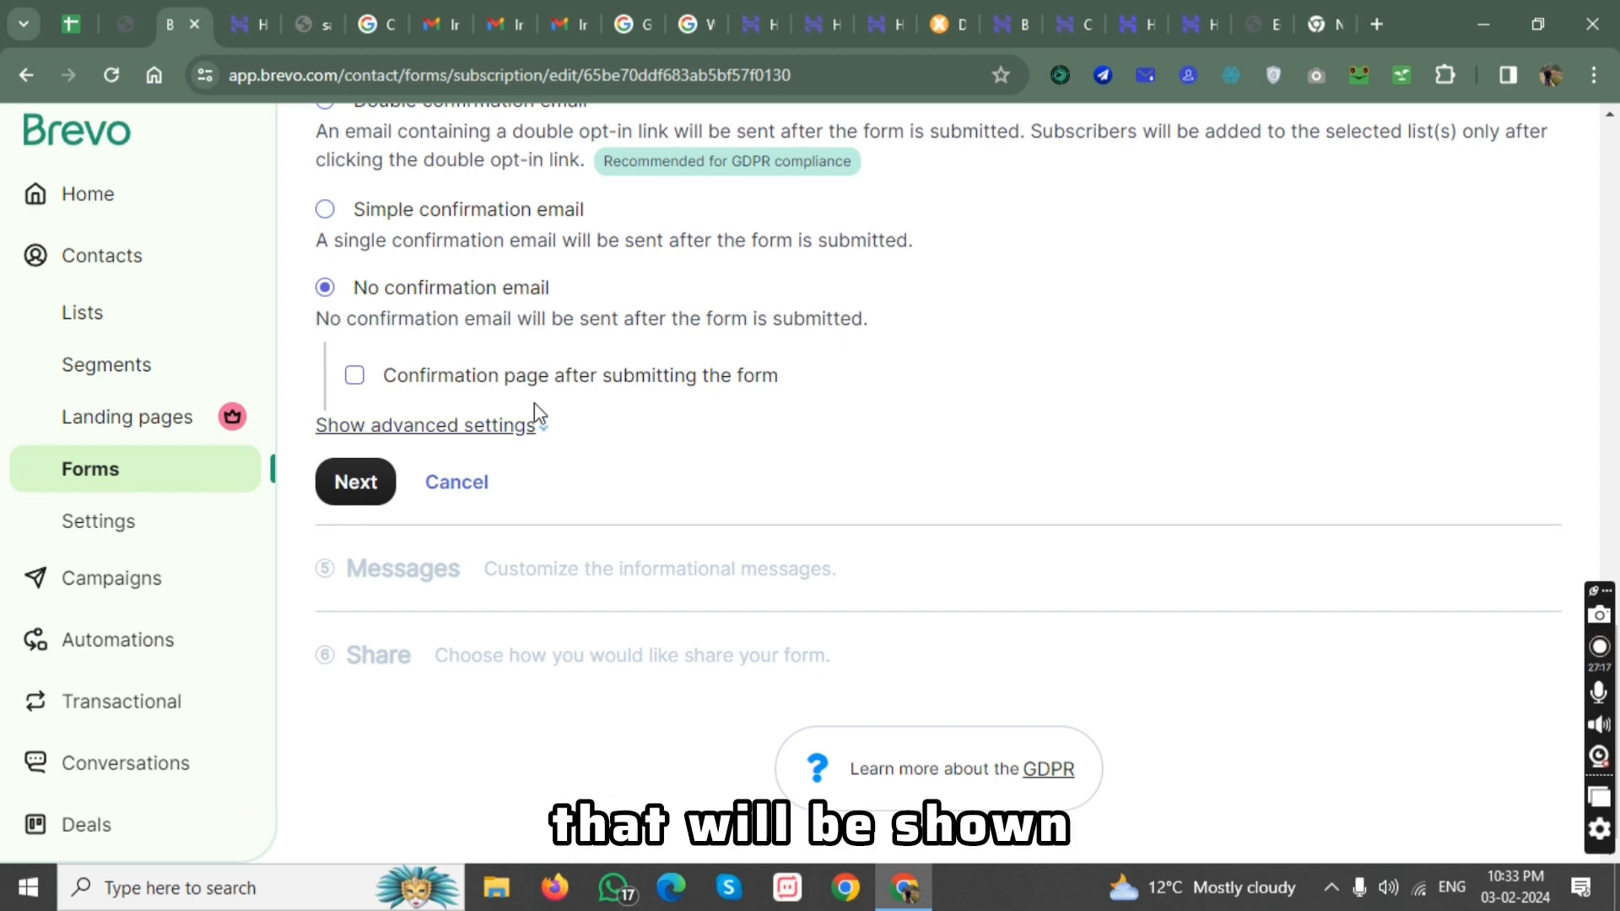
click(366, 493)
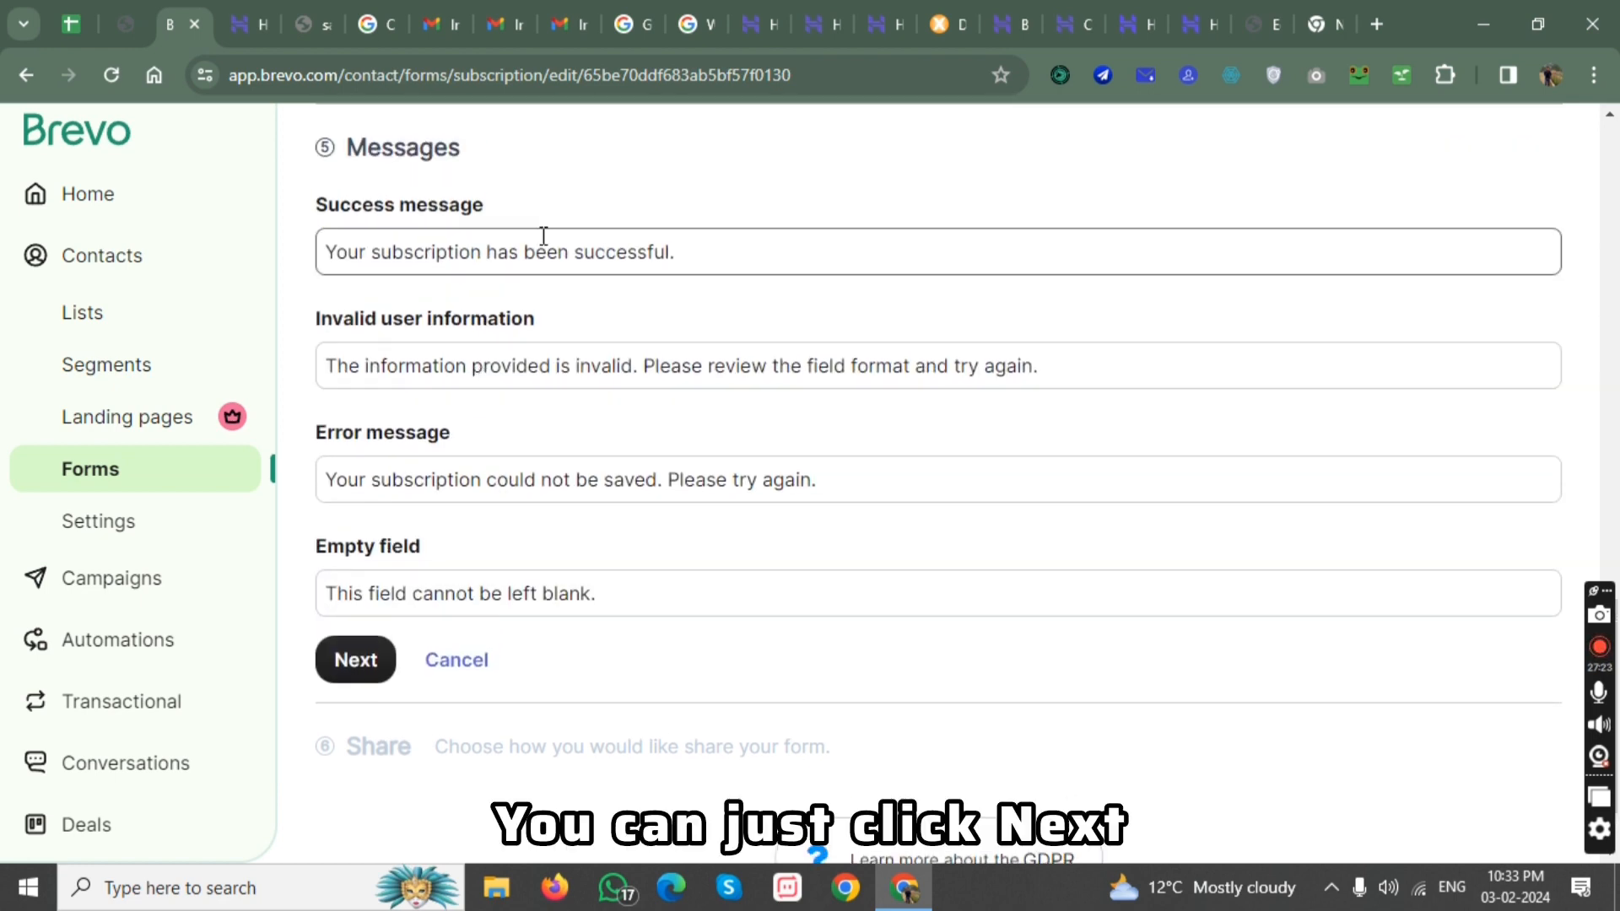
Review the default success, invalid user information, error and empty field messages, accept them and continue to the Share step.
drag(708, 245, 325, 274)
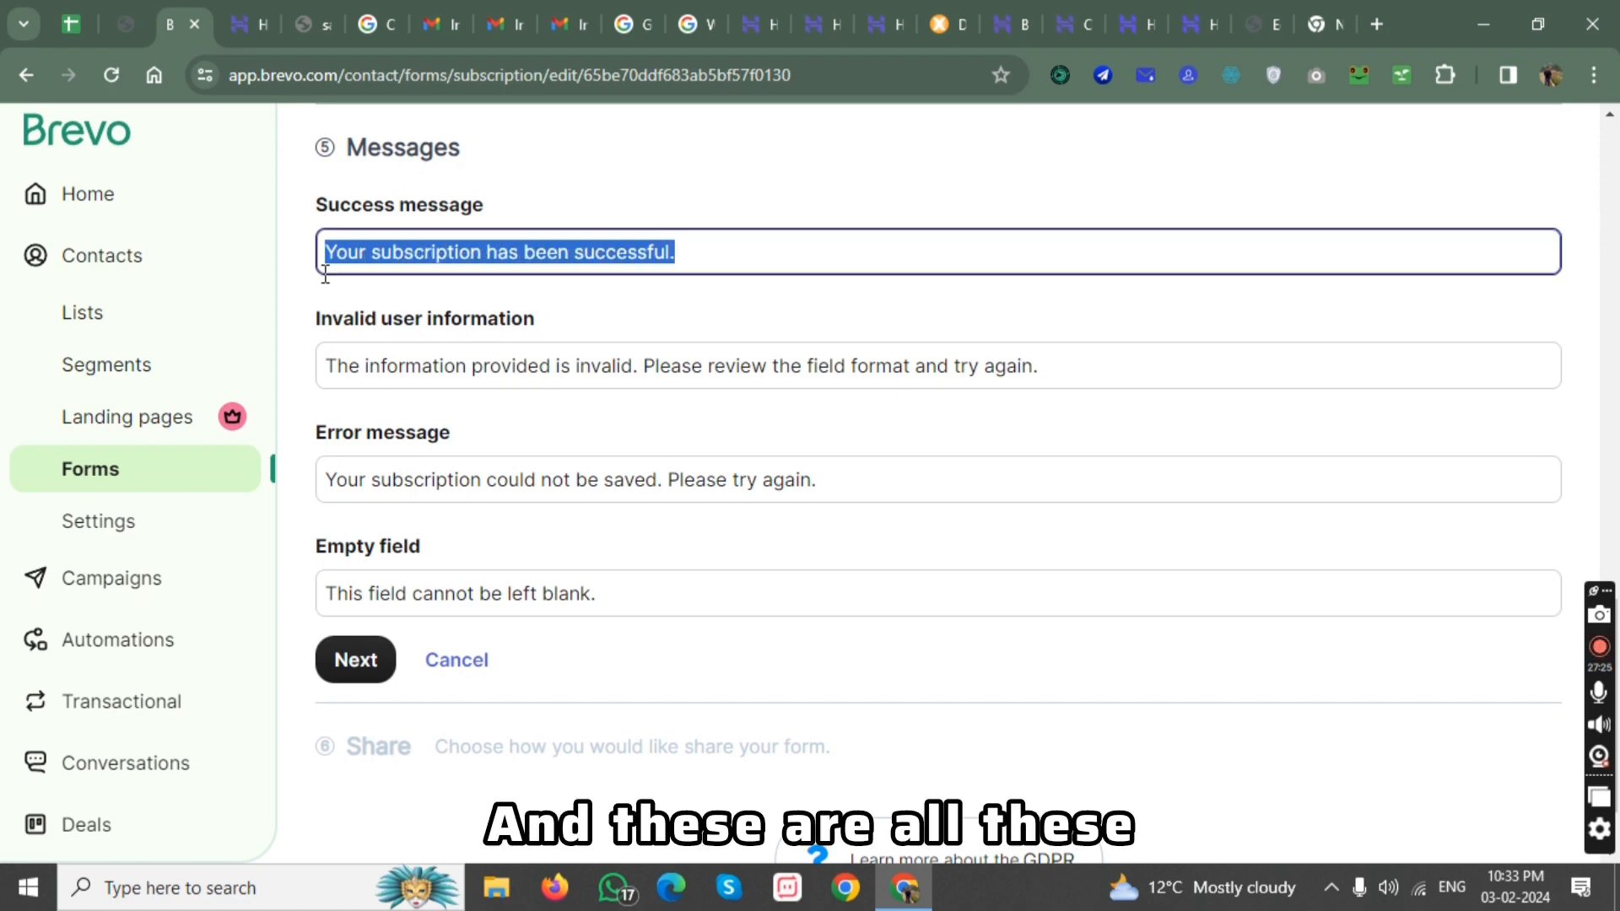
click(569, 251)
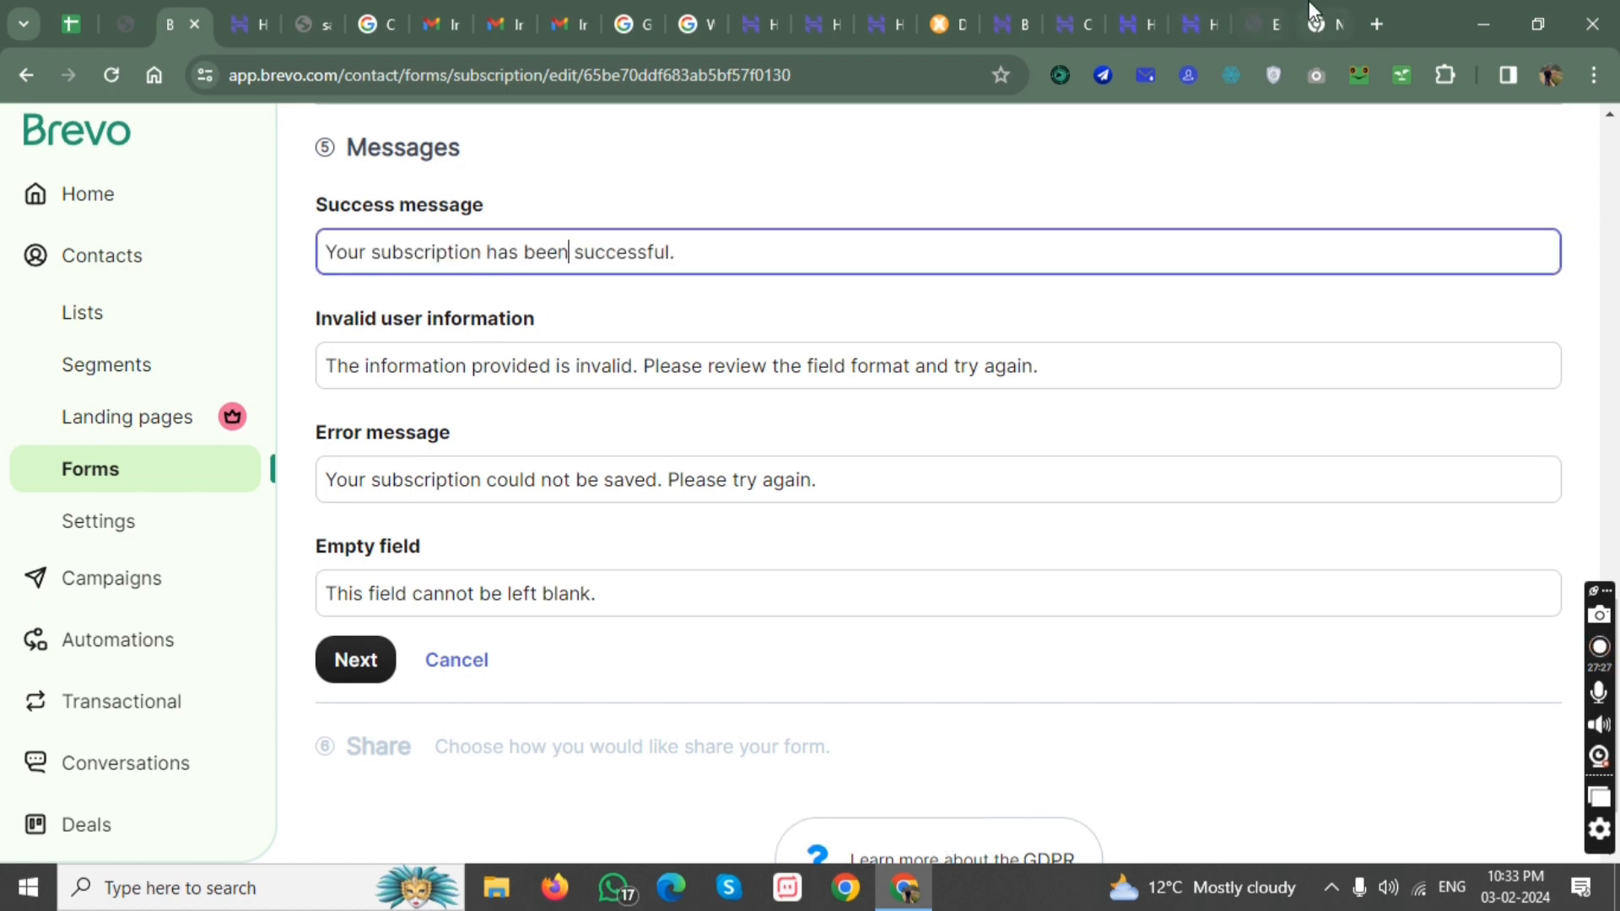
mouse_move(681, 255)
mouse_down()
mouse_move(456, 312)
mouse_move(525, 253)
mouse_move(774, 242)
mouse_move(699, 273)
mouse_move(325, 295)
mouse_move(326, 253)
mouse_move(699, 256)
mouse_up()
click(724, 257)
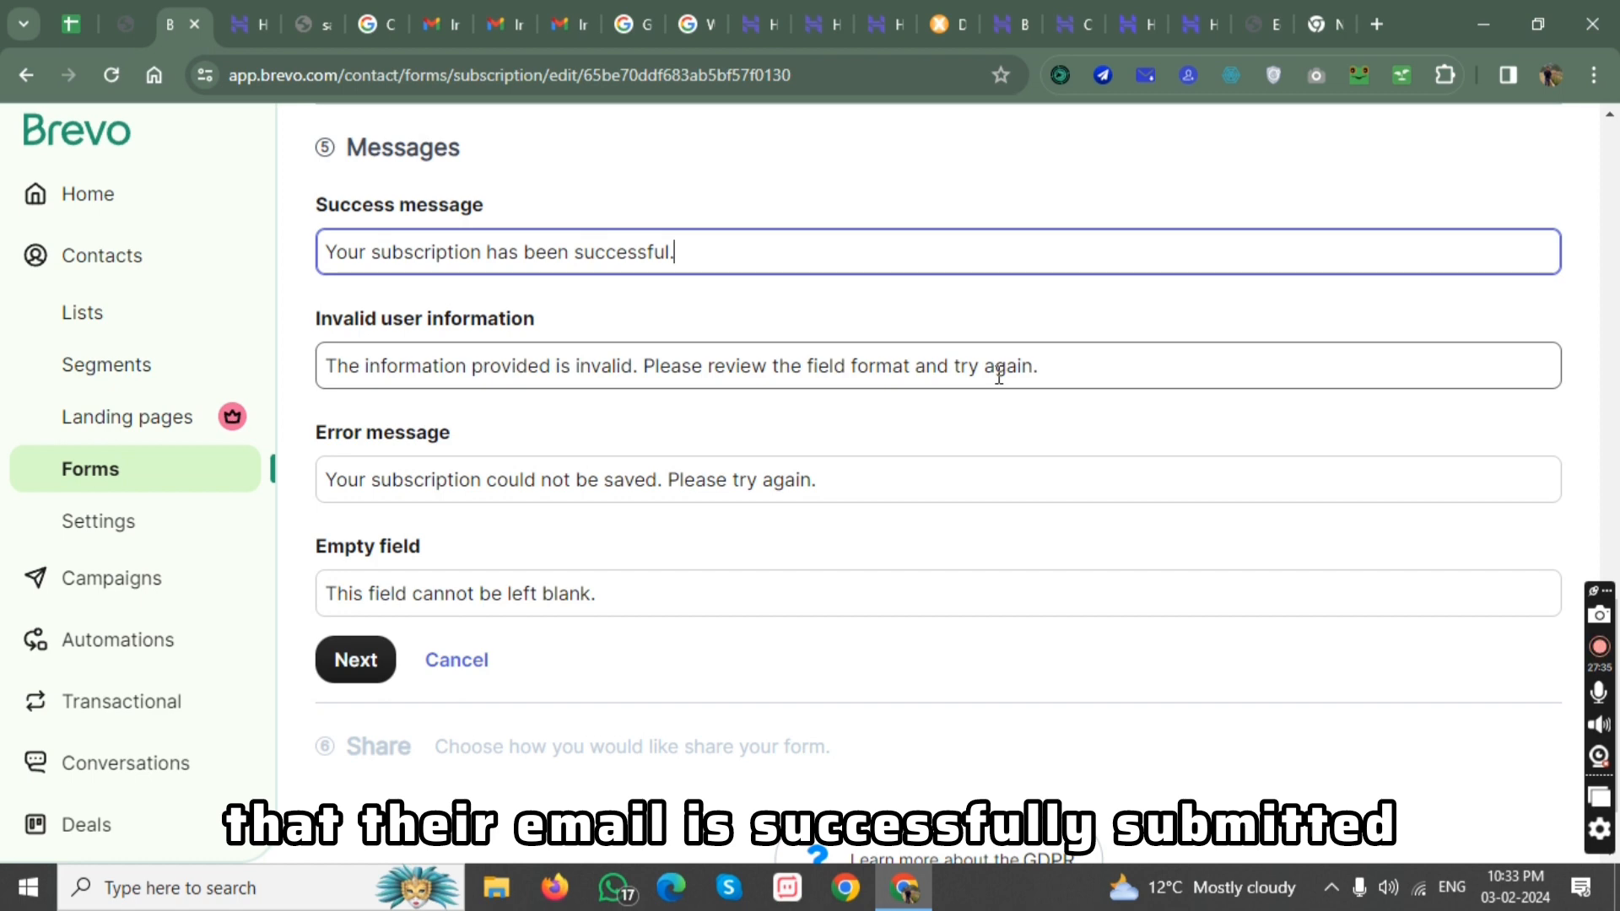
click(1076, 377)
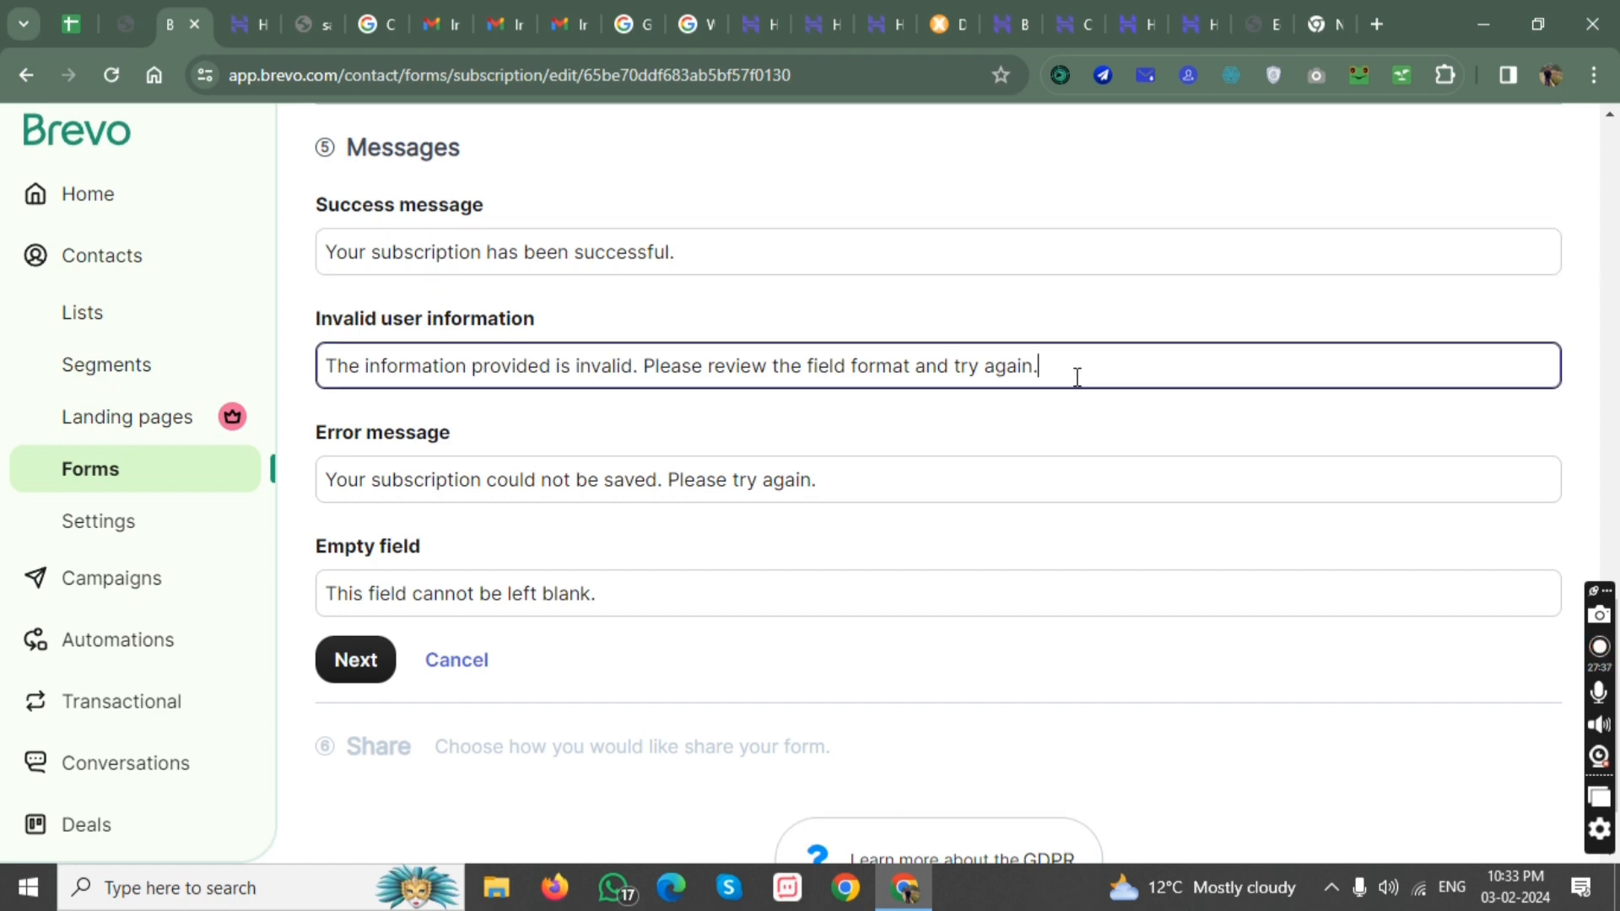
drag(1077, 377, 326, 369)
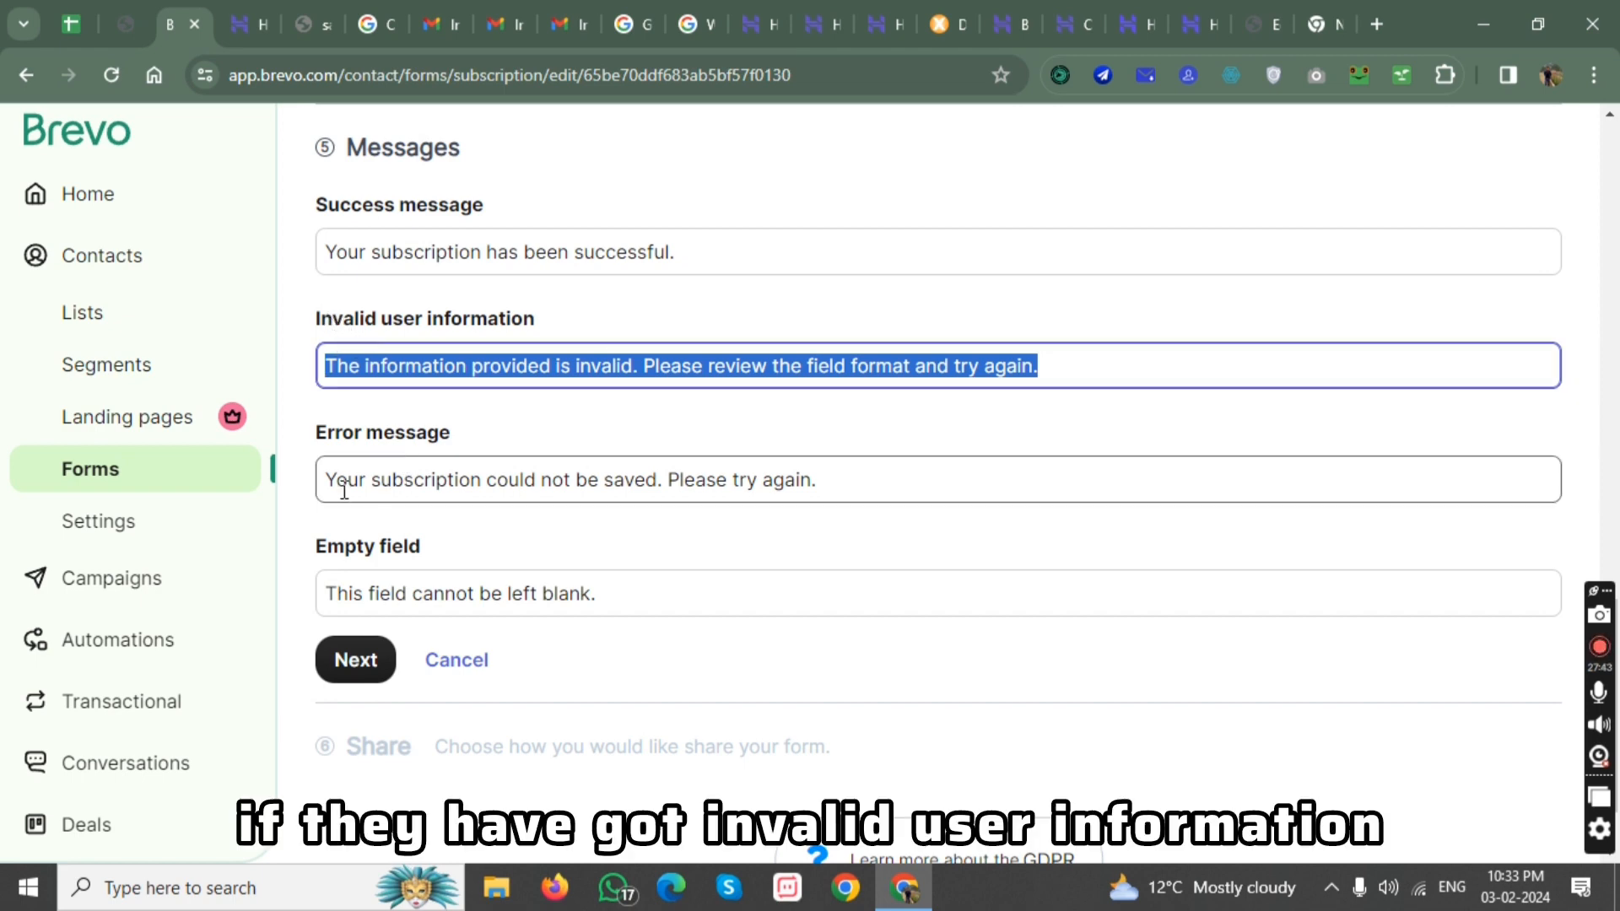
drag(335, 480, 730, 481)
drag(590, 593, 326, 593)
click(374, 662)
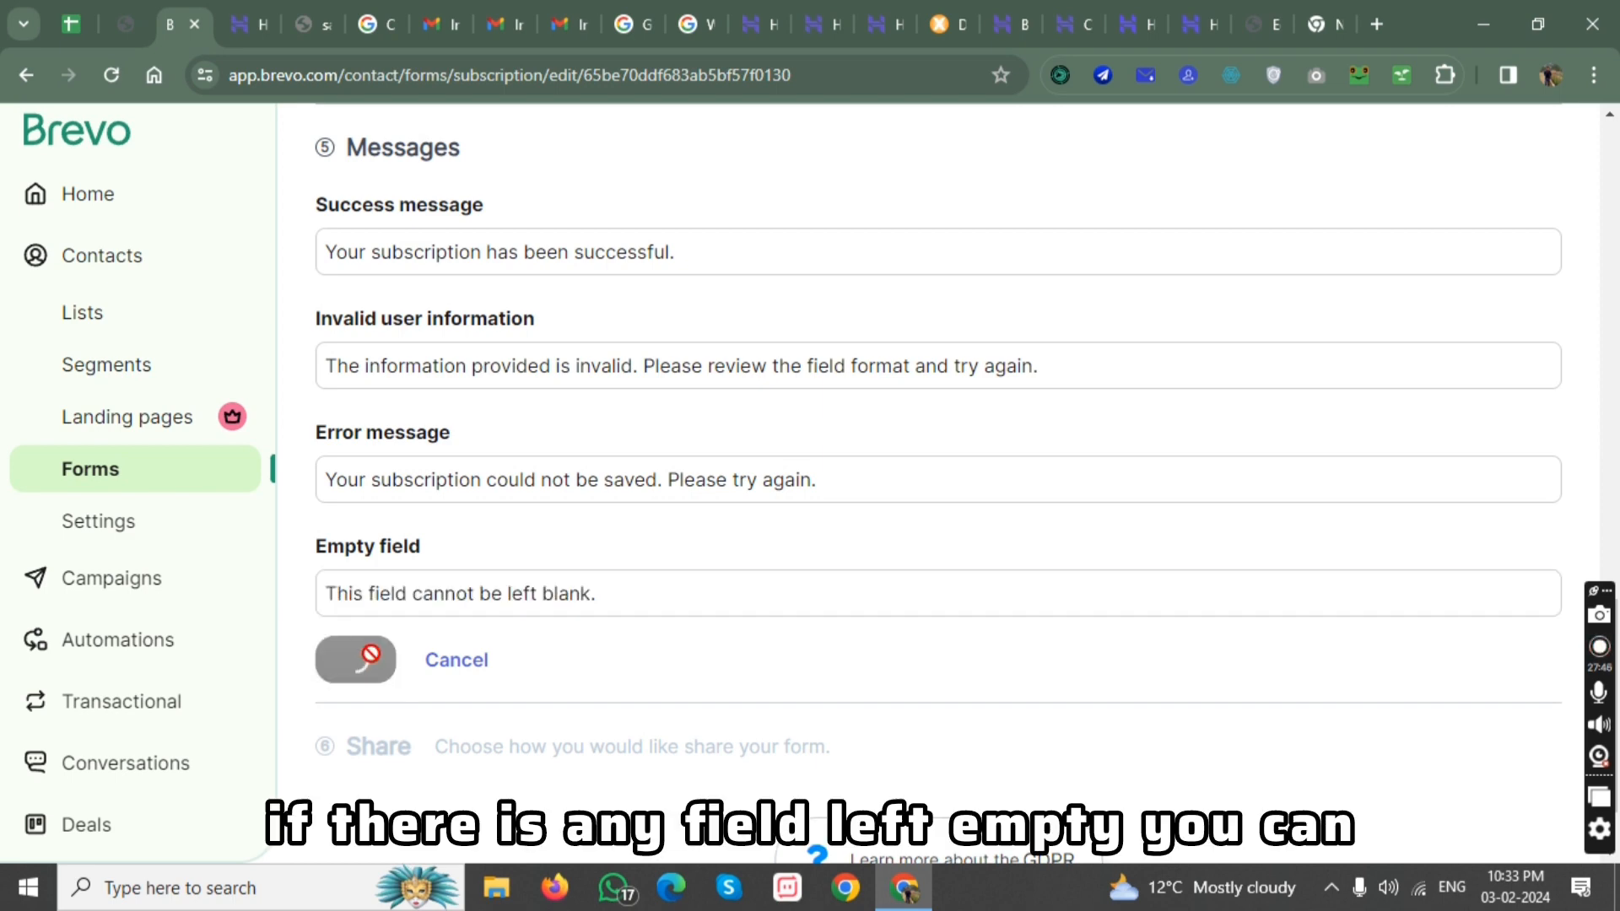
scroll(933, 564, down, 5)
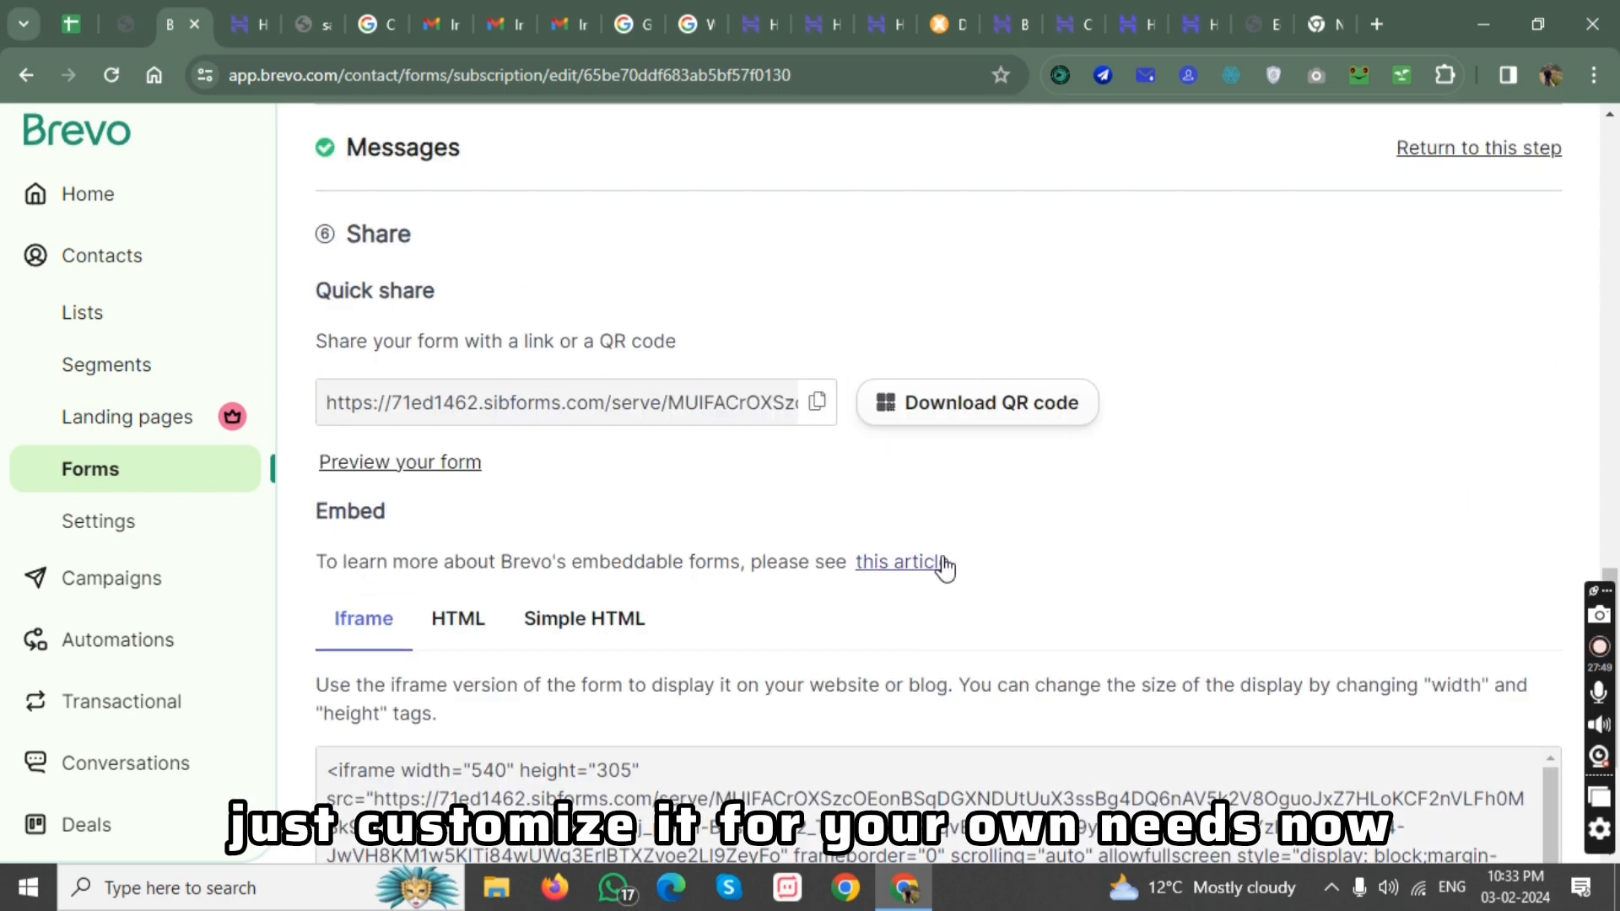
Compare the form's HTML and Simple HTML embed options, then copy the full HTML version of the code.
scroll(920, 557, up, 1)
scroll(908, 526, down, 2)
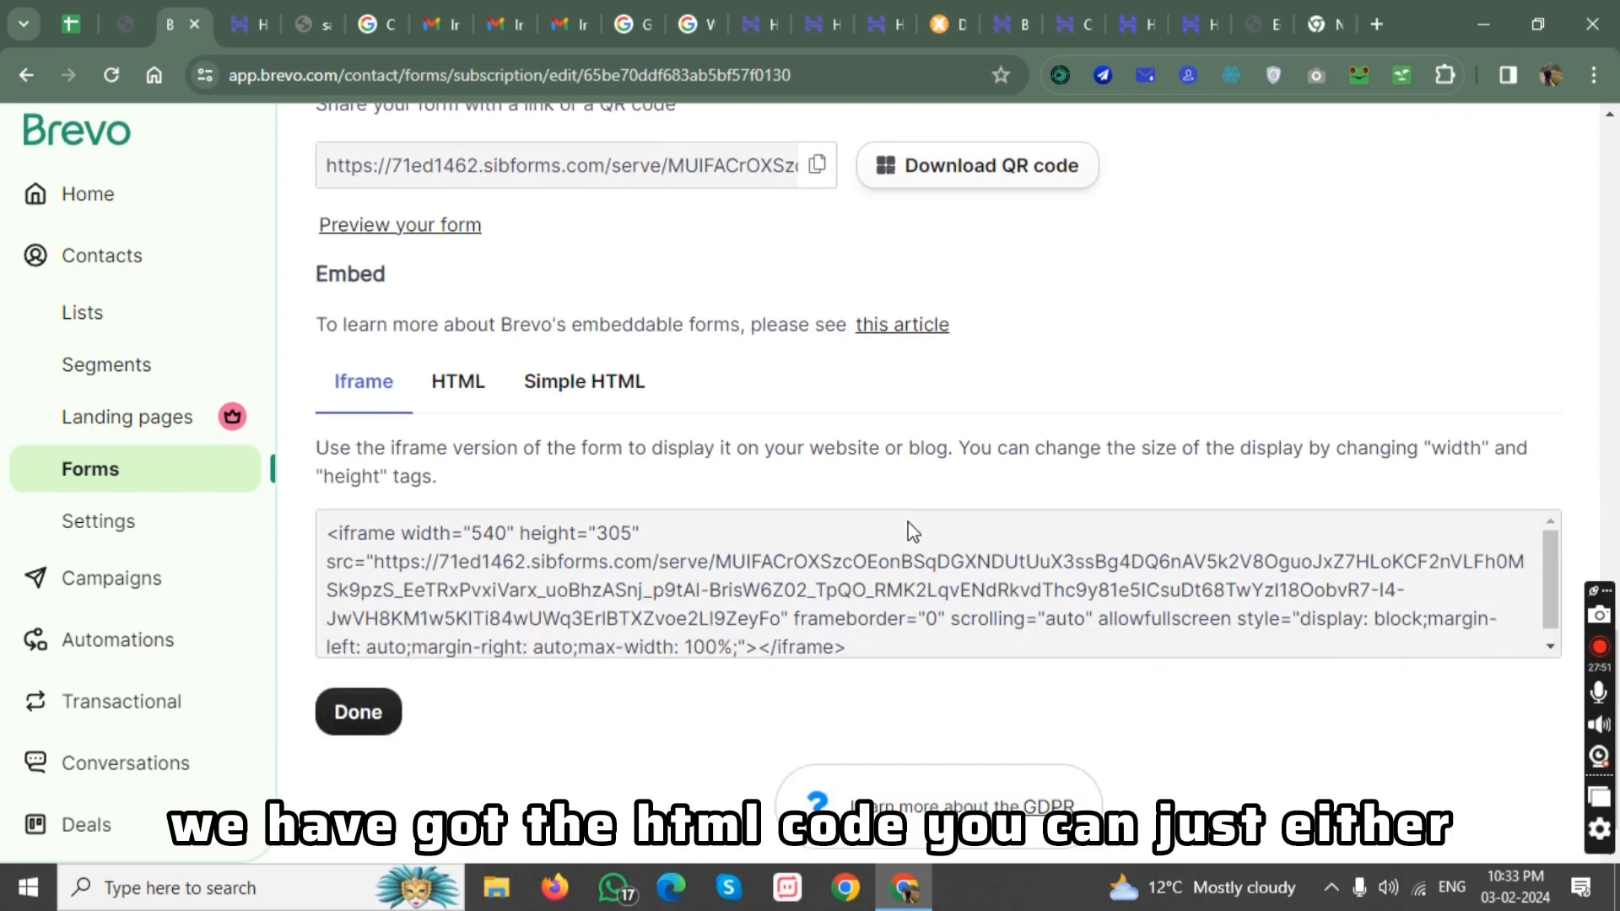
click(456, 331)
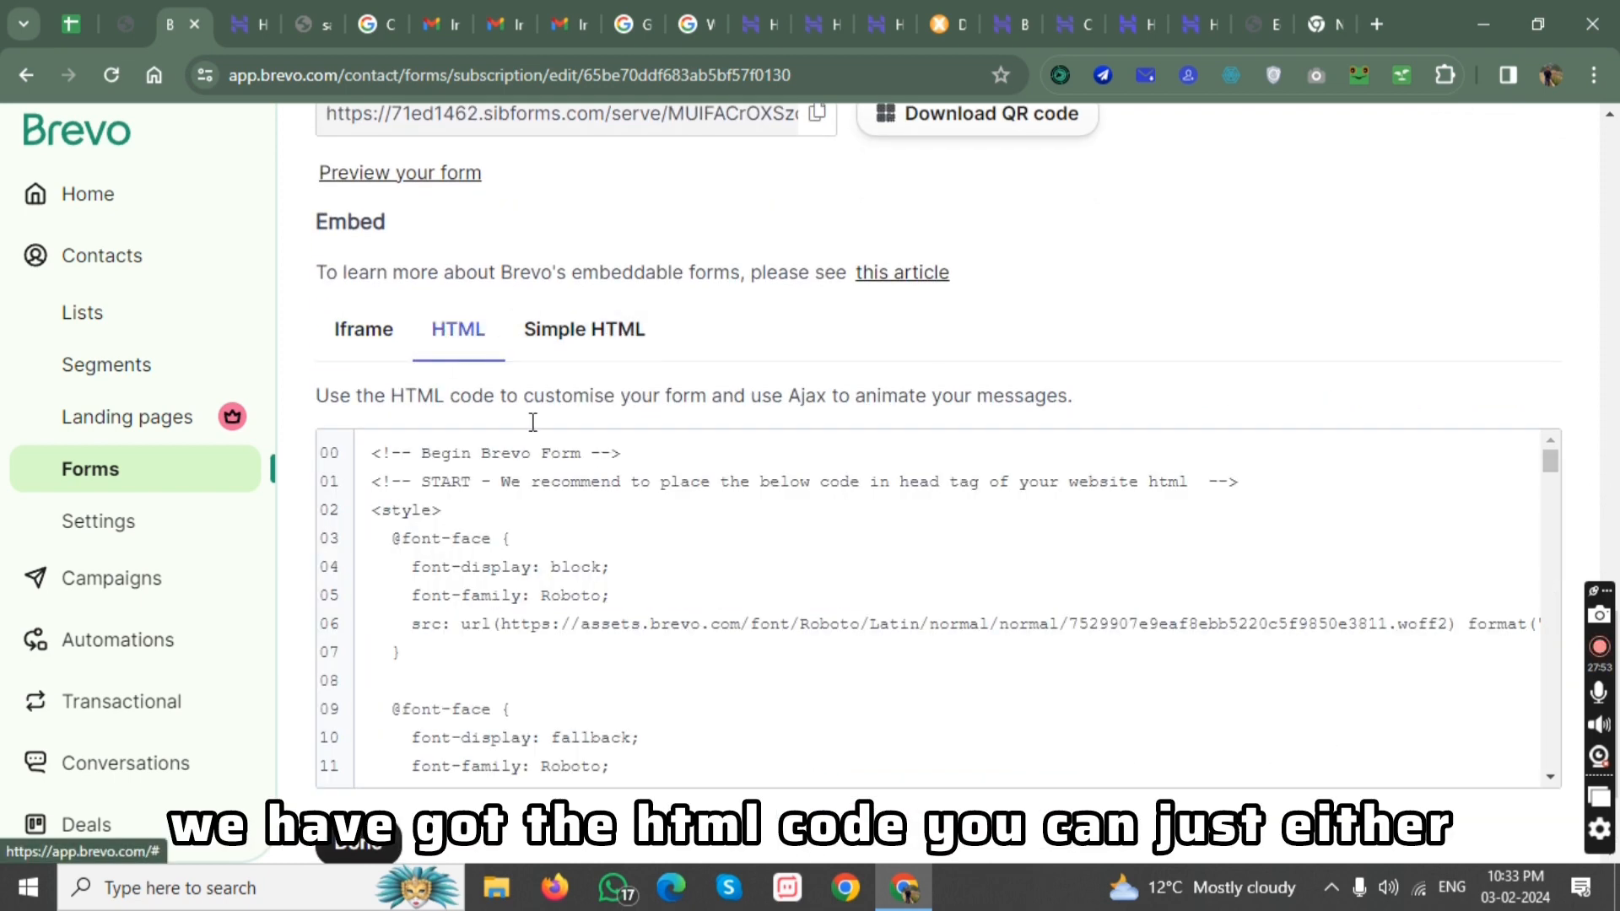
click(556, 336)
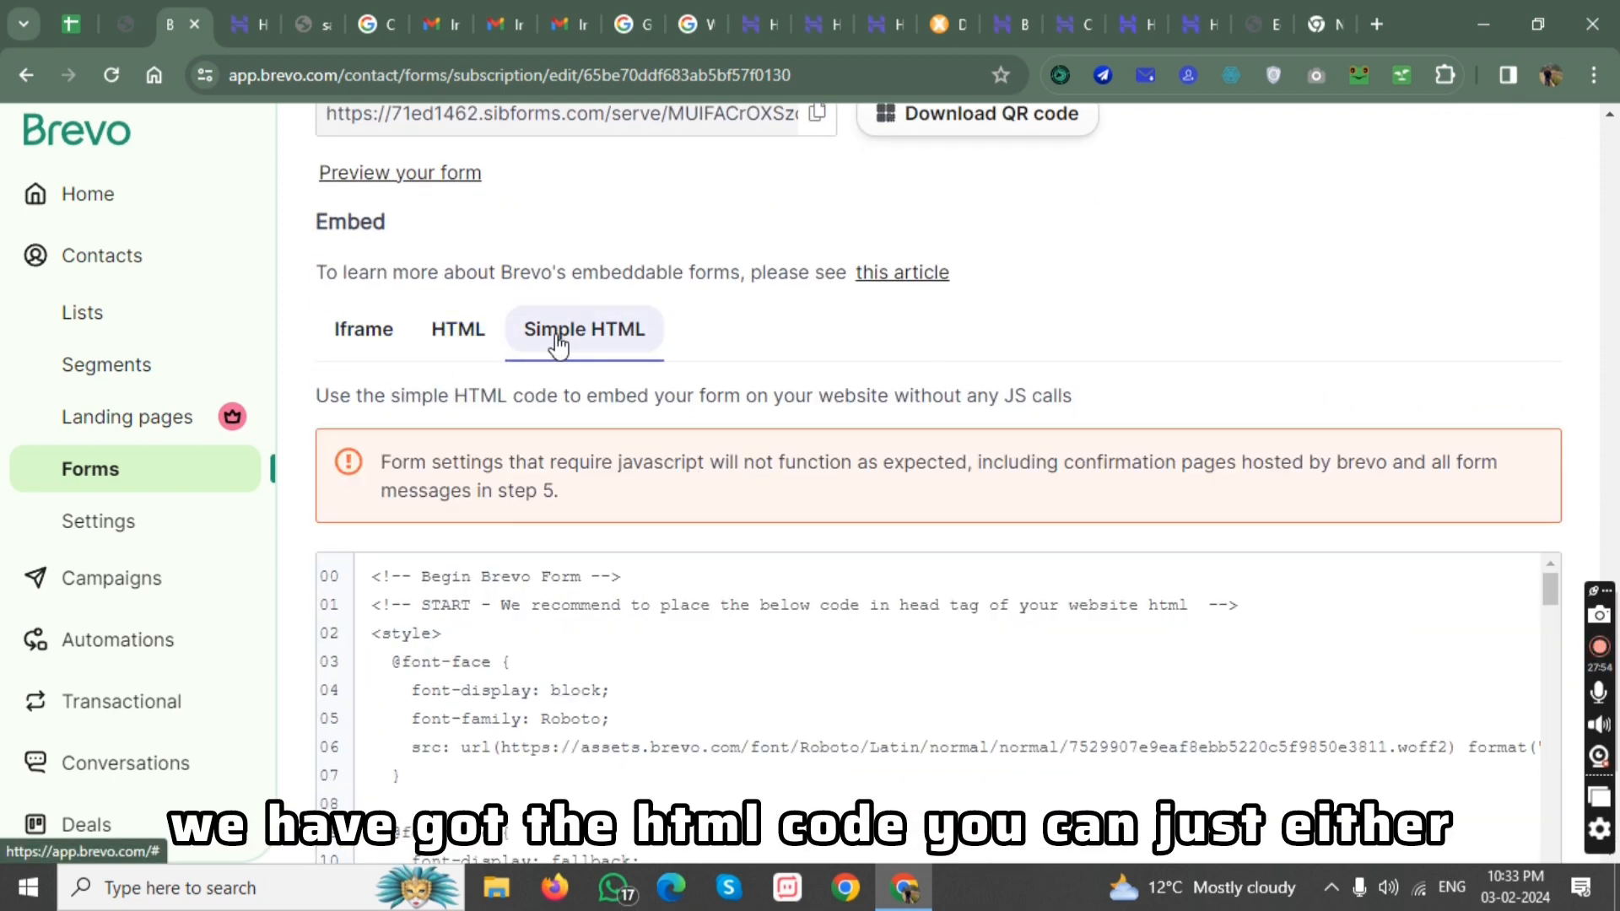
click(464, 339)
click(432, 483)
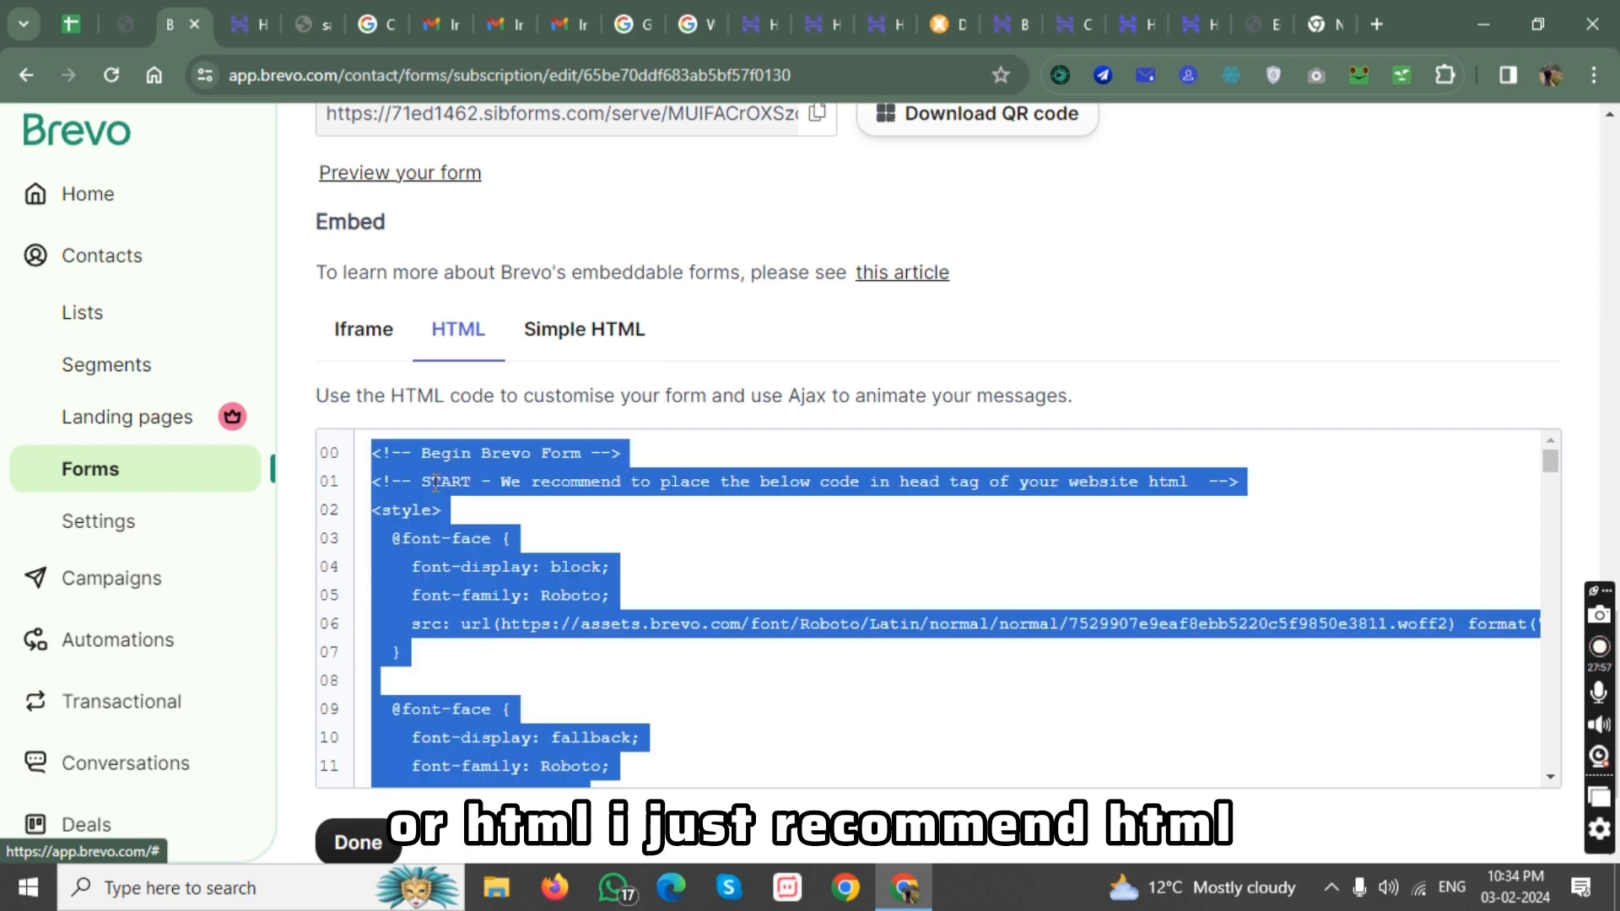
right_click(438, 483)
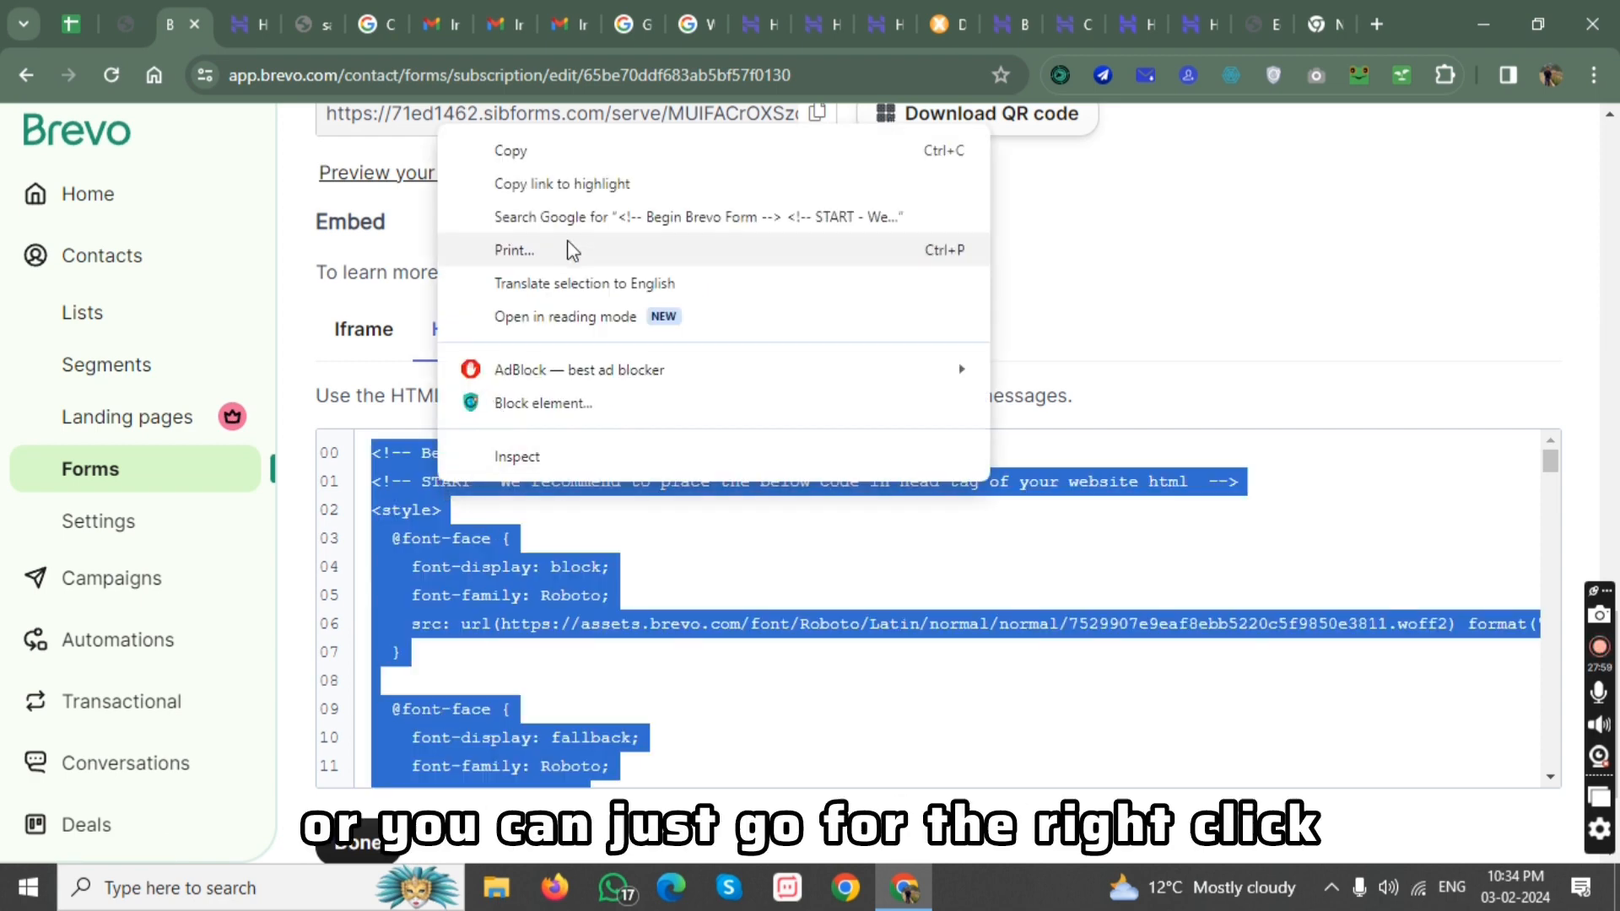
click(567, 159)
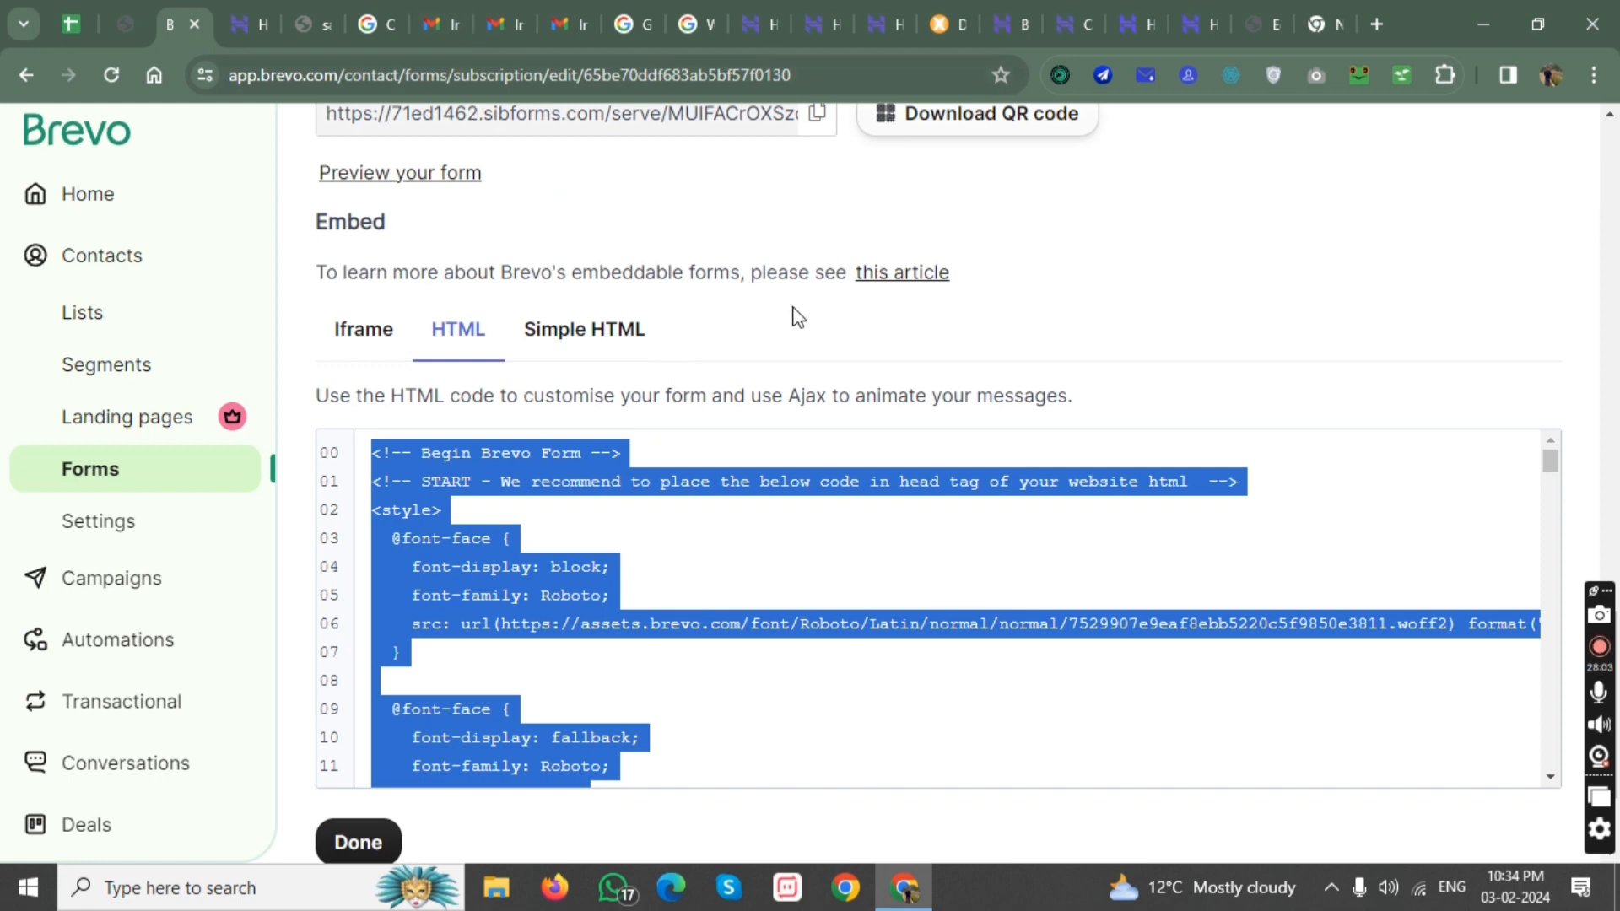
Switch to the Elementor page editor, find the HTML widget and place it in the middle cell of the container's upper row.
click(1319, 18)
click(1257, 24)
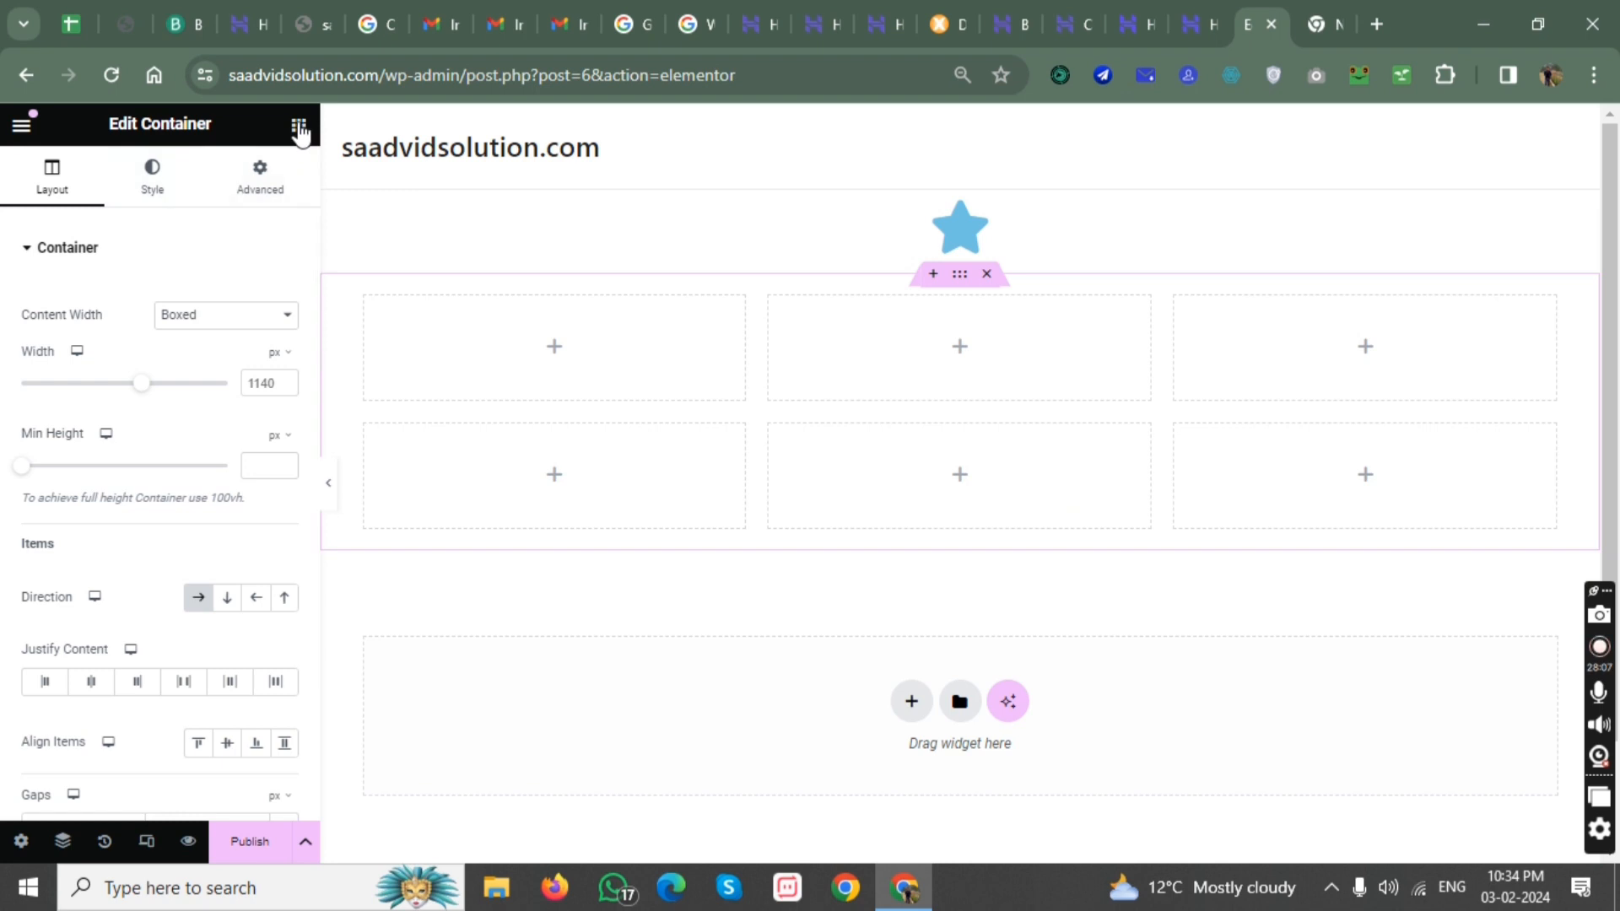
click(299, 124)
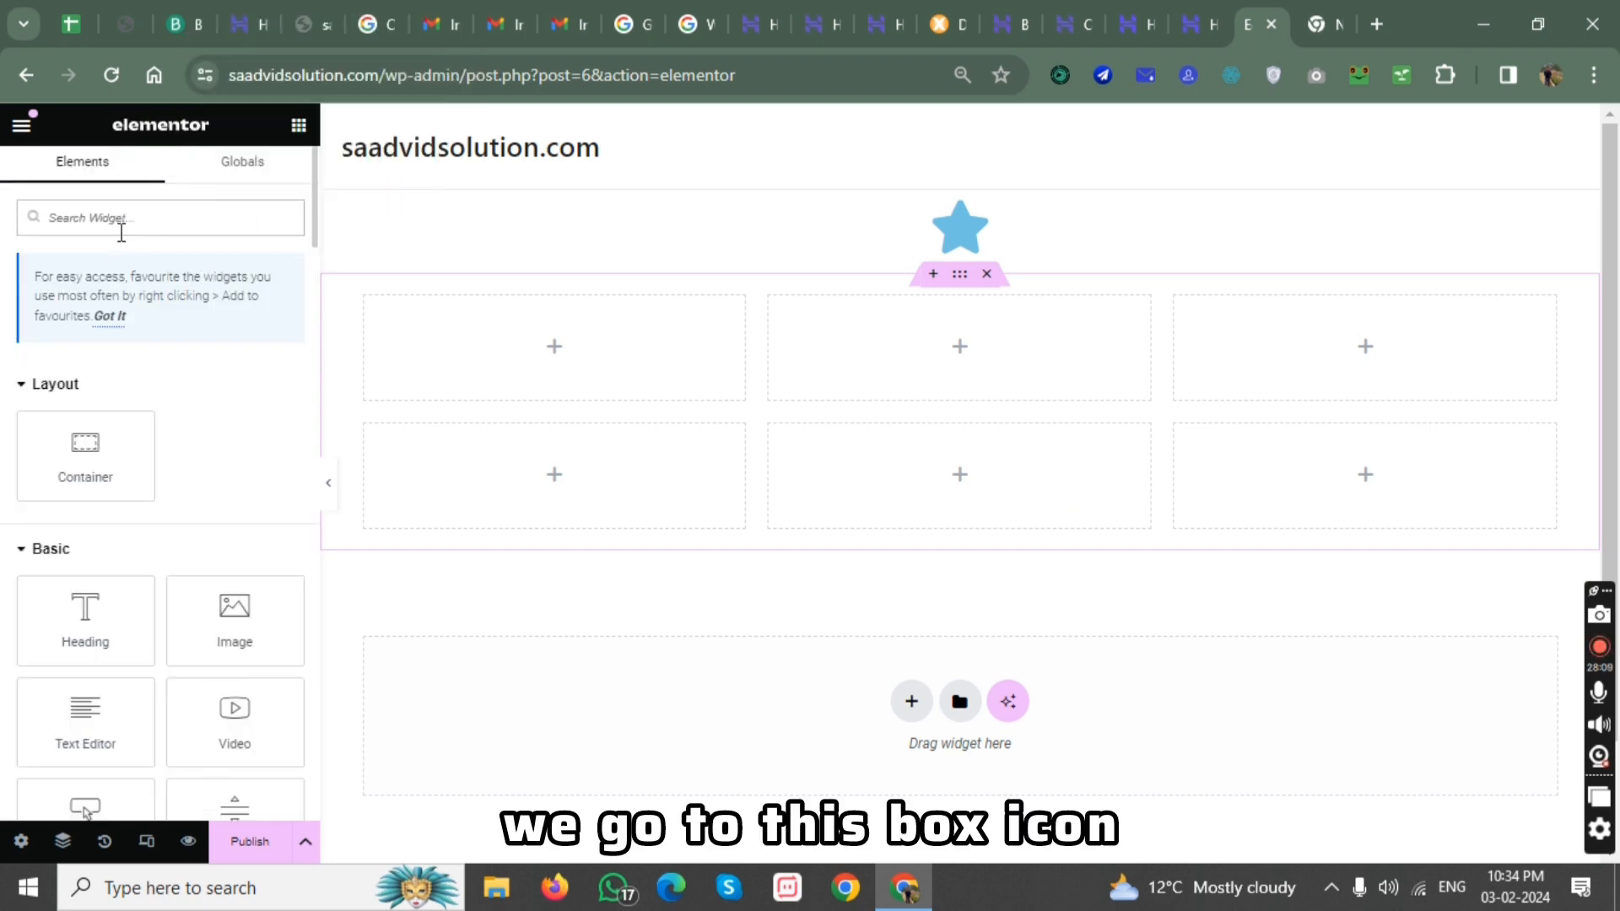
click(119, 232)
text(html)
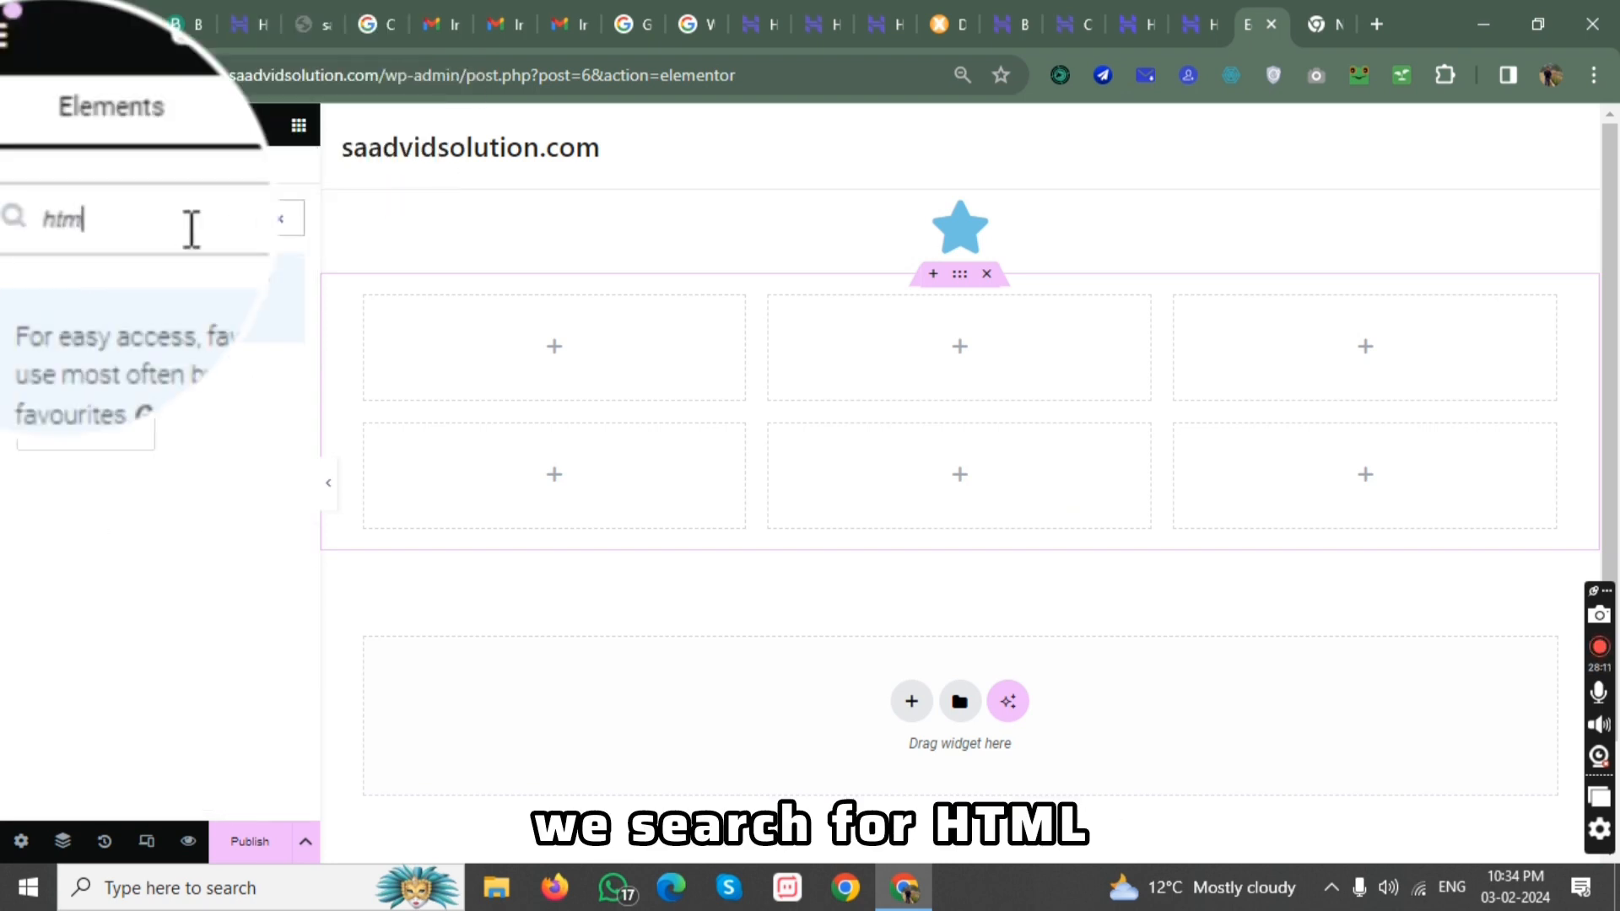
drag(85, 397, 920, 371)
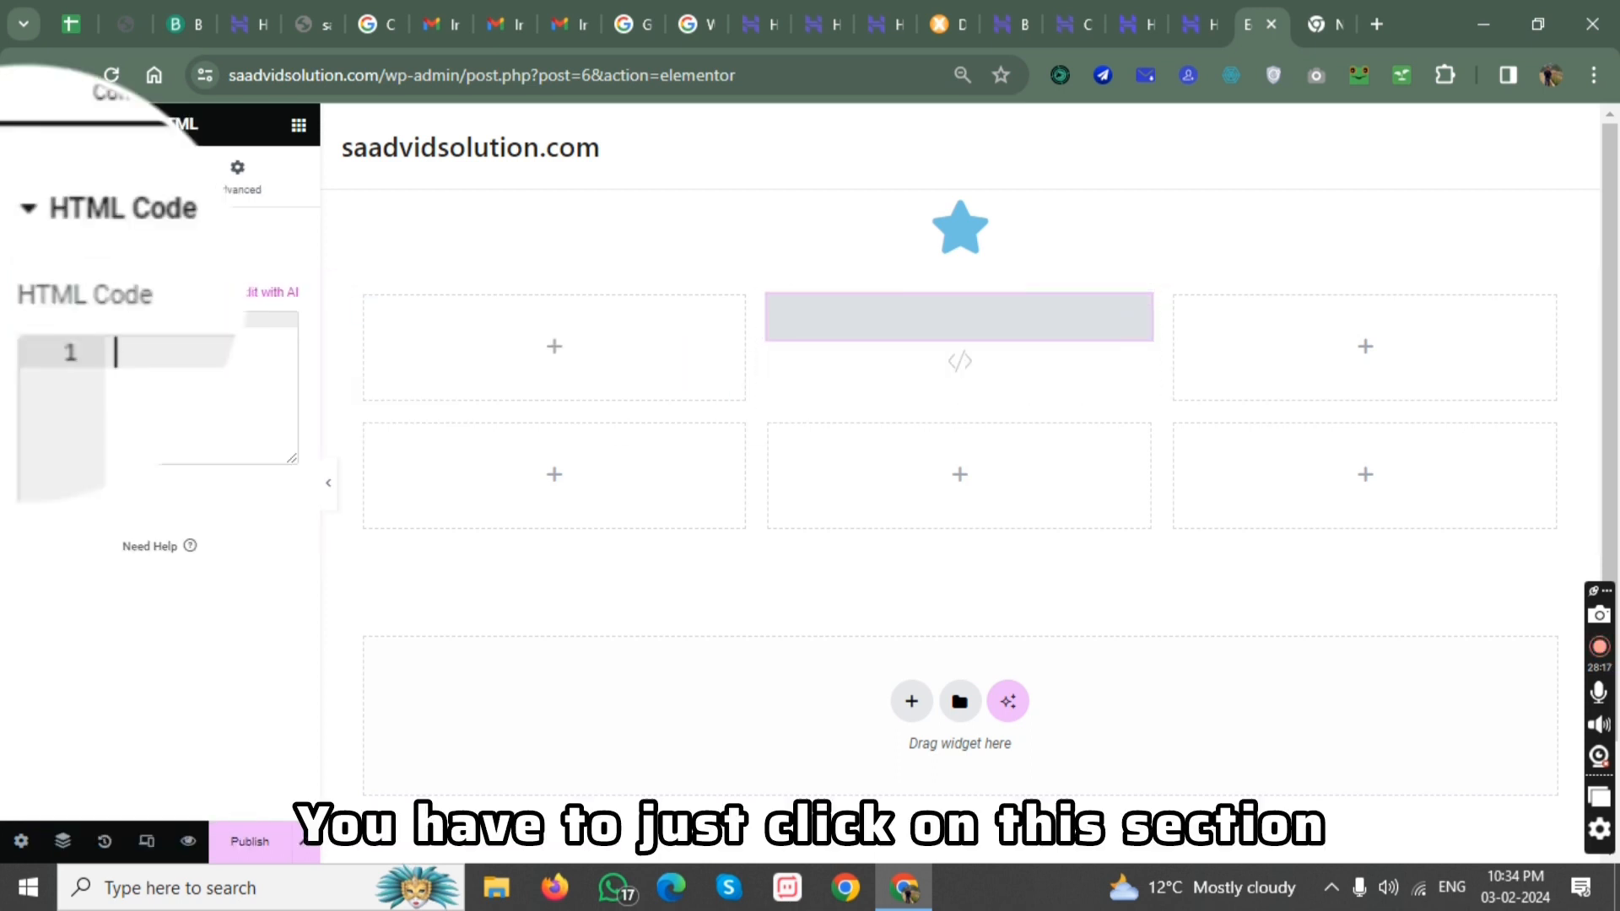
Paste the copied subscription form code into the HTML widget and check the form's preview on the page.
key(ctrl+v)
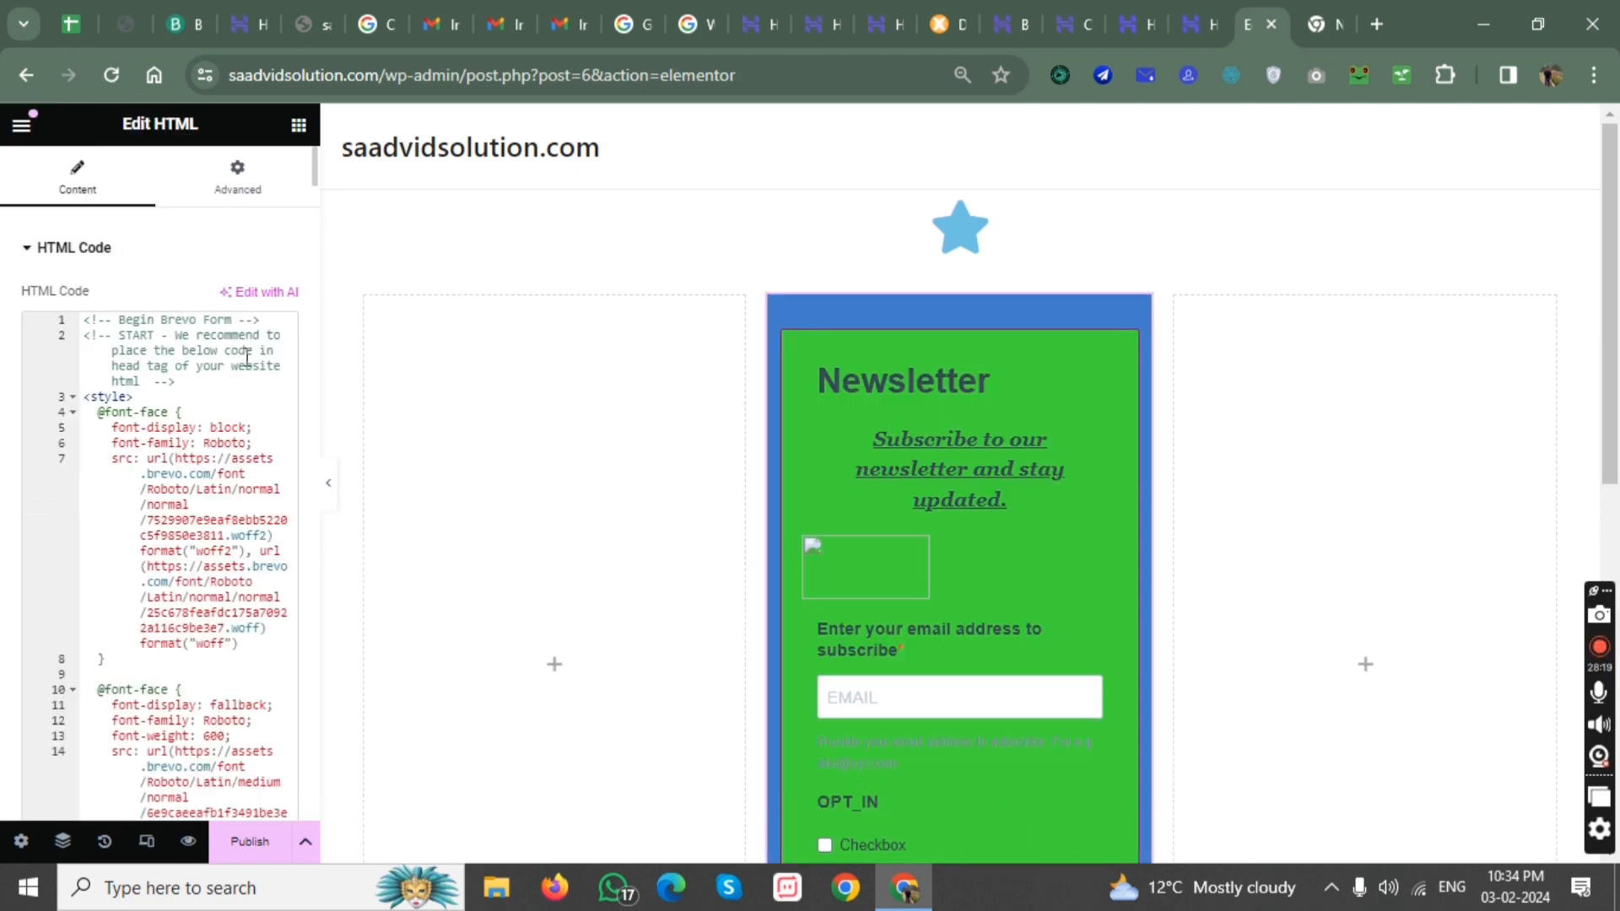
scroll(843, 460, down, 4)
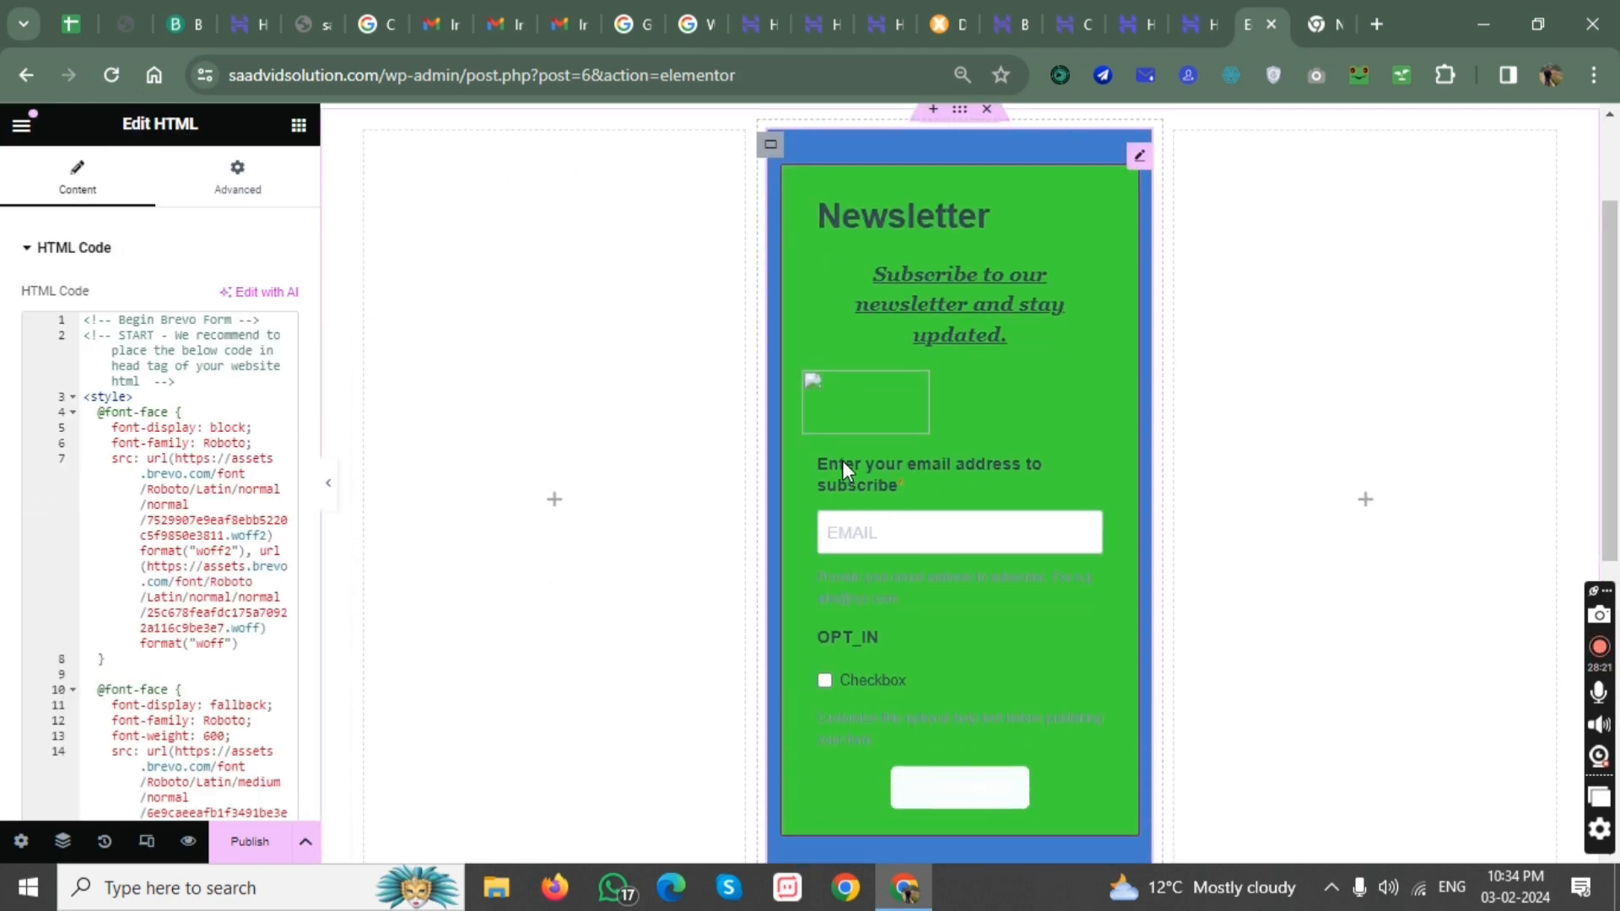
scroll(990, 446, up, 1)
scroll(990, 445, up, 2)
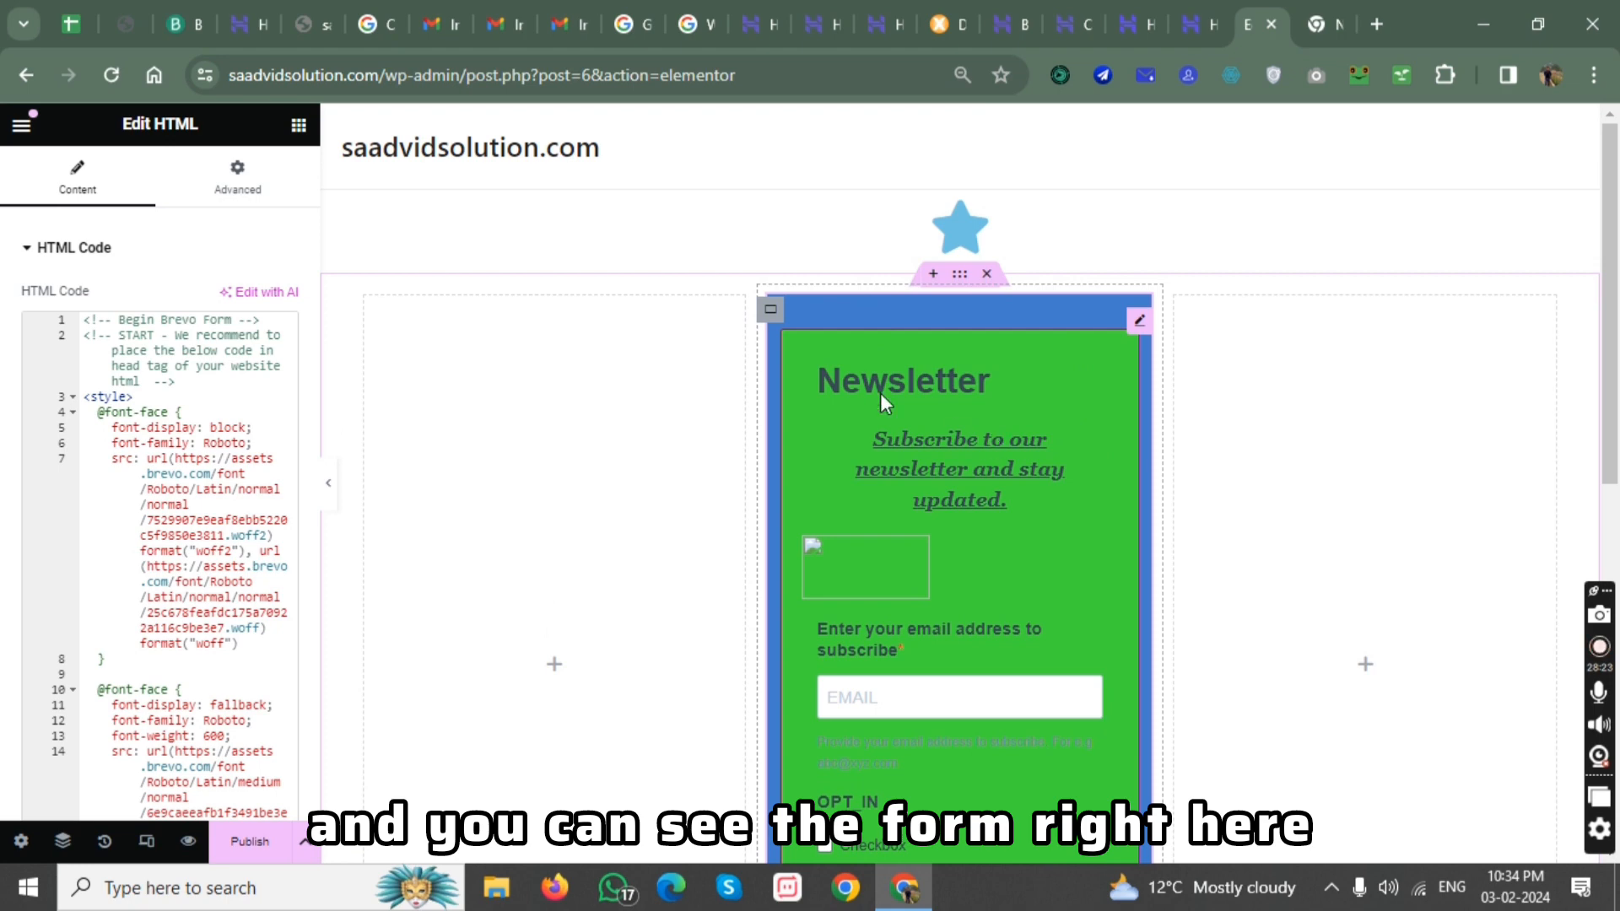
scroll(931, 541, down, 3)
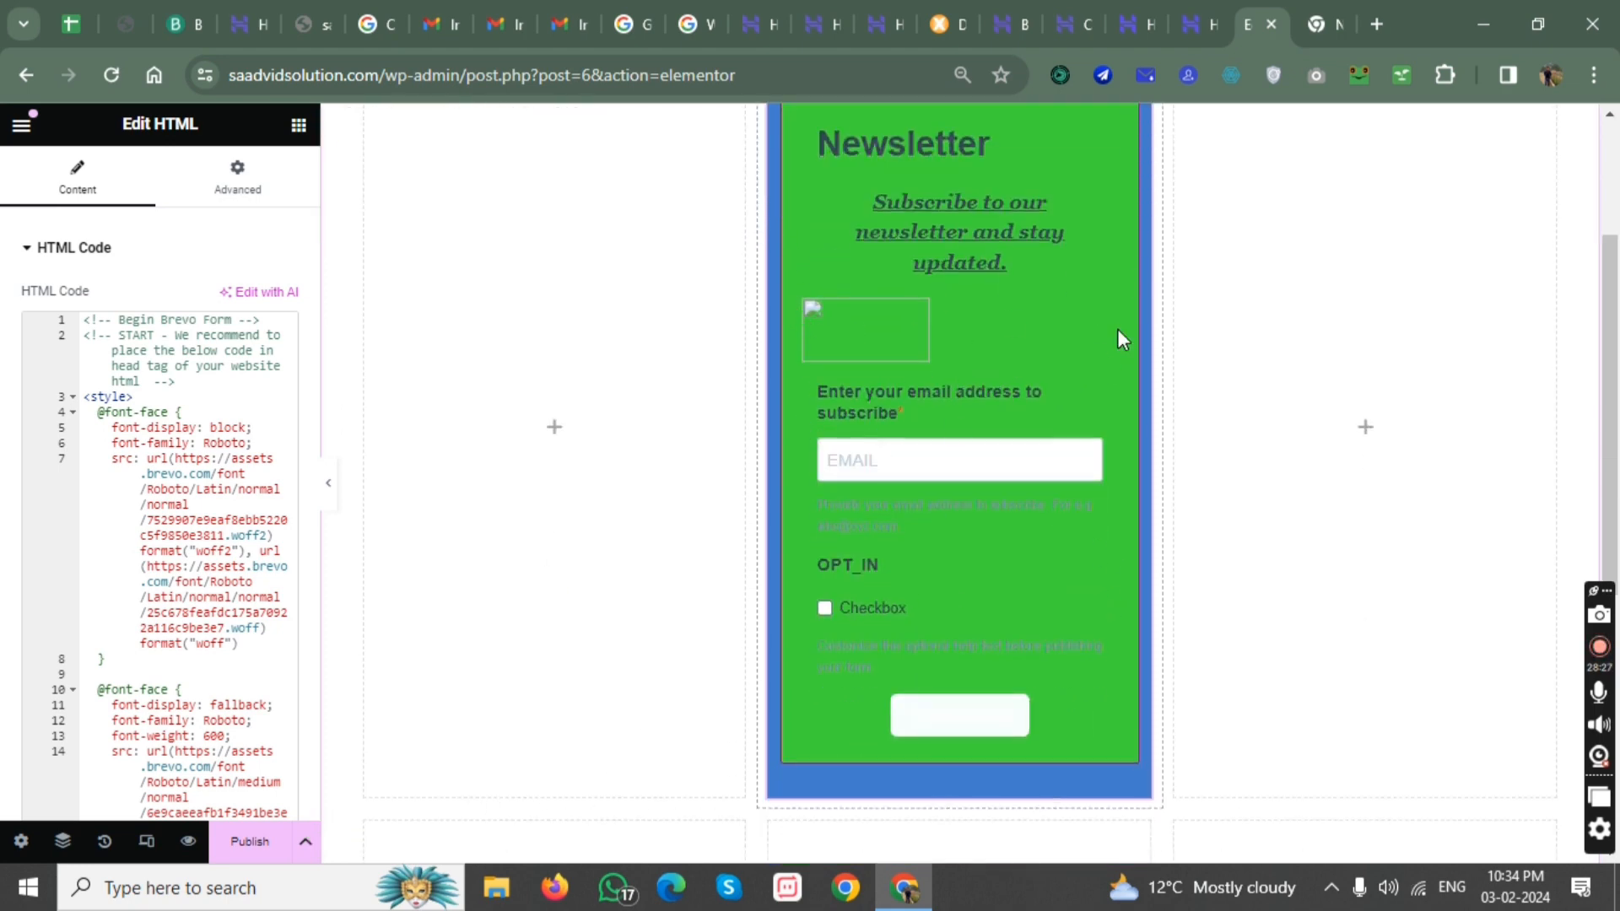
scroll(944, 353, up, 3)
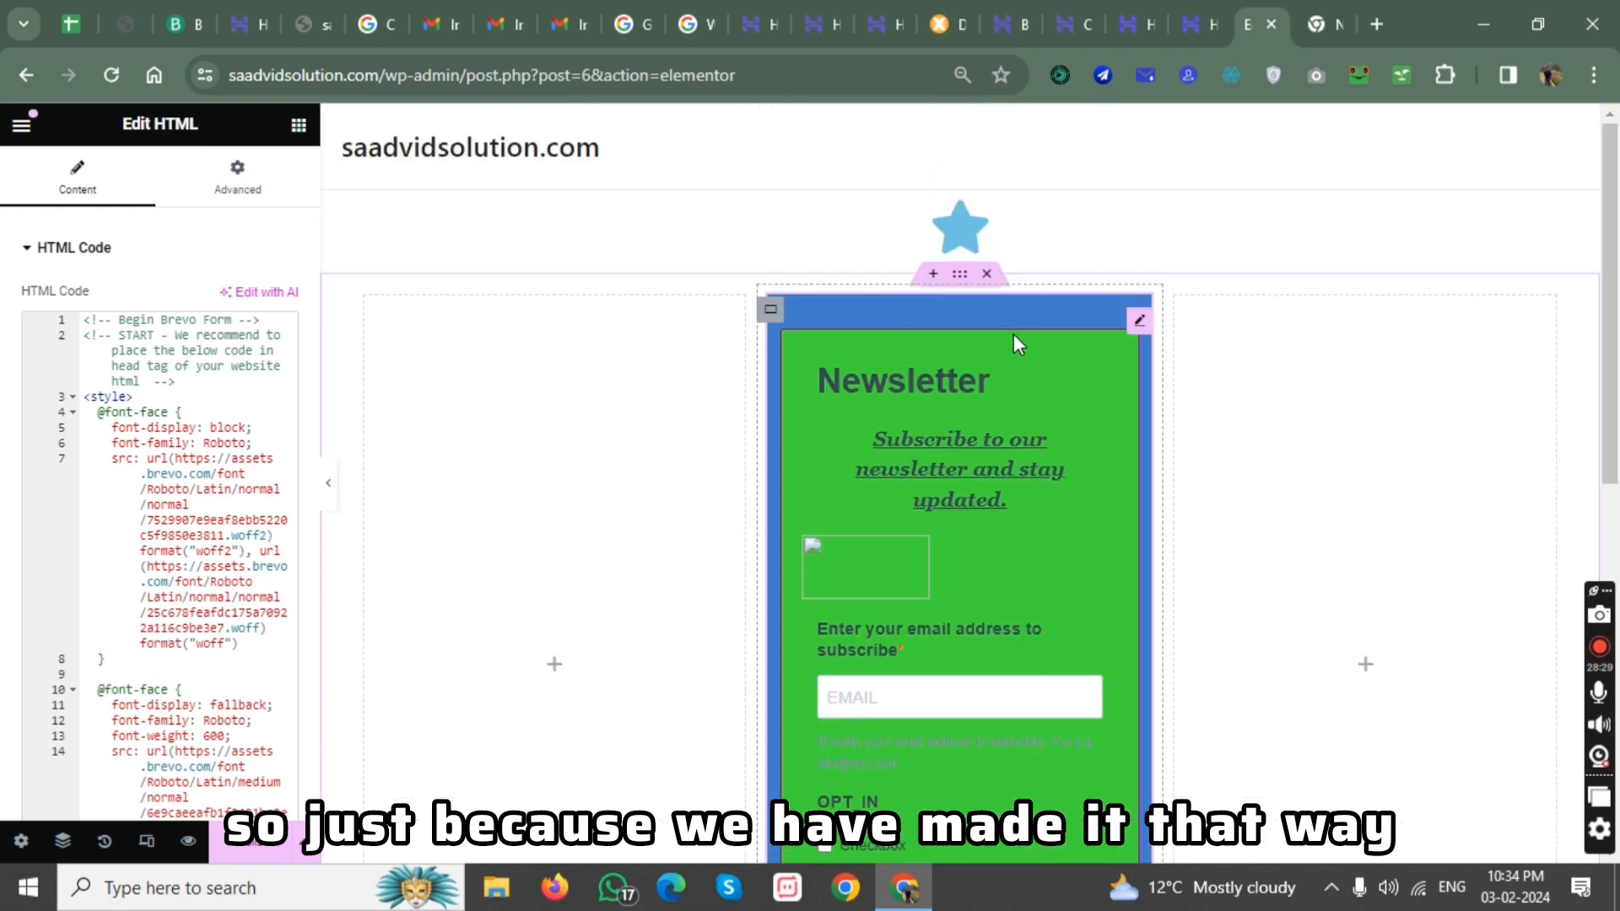
Publish the page and open the live version at the newsletter form.
click(253, 844)
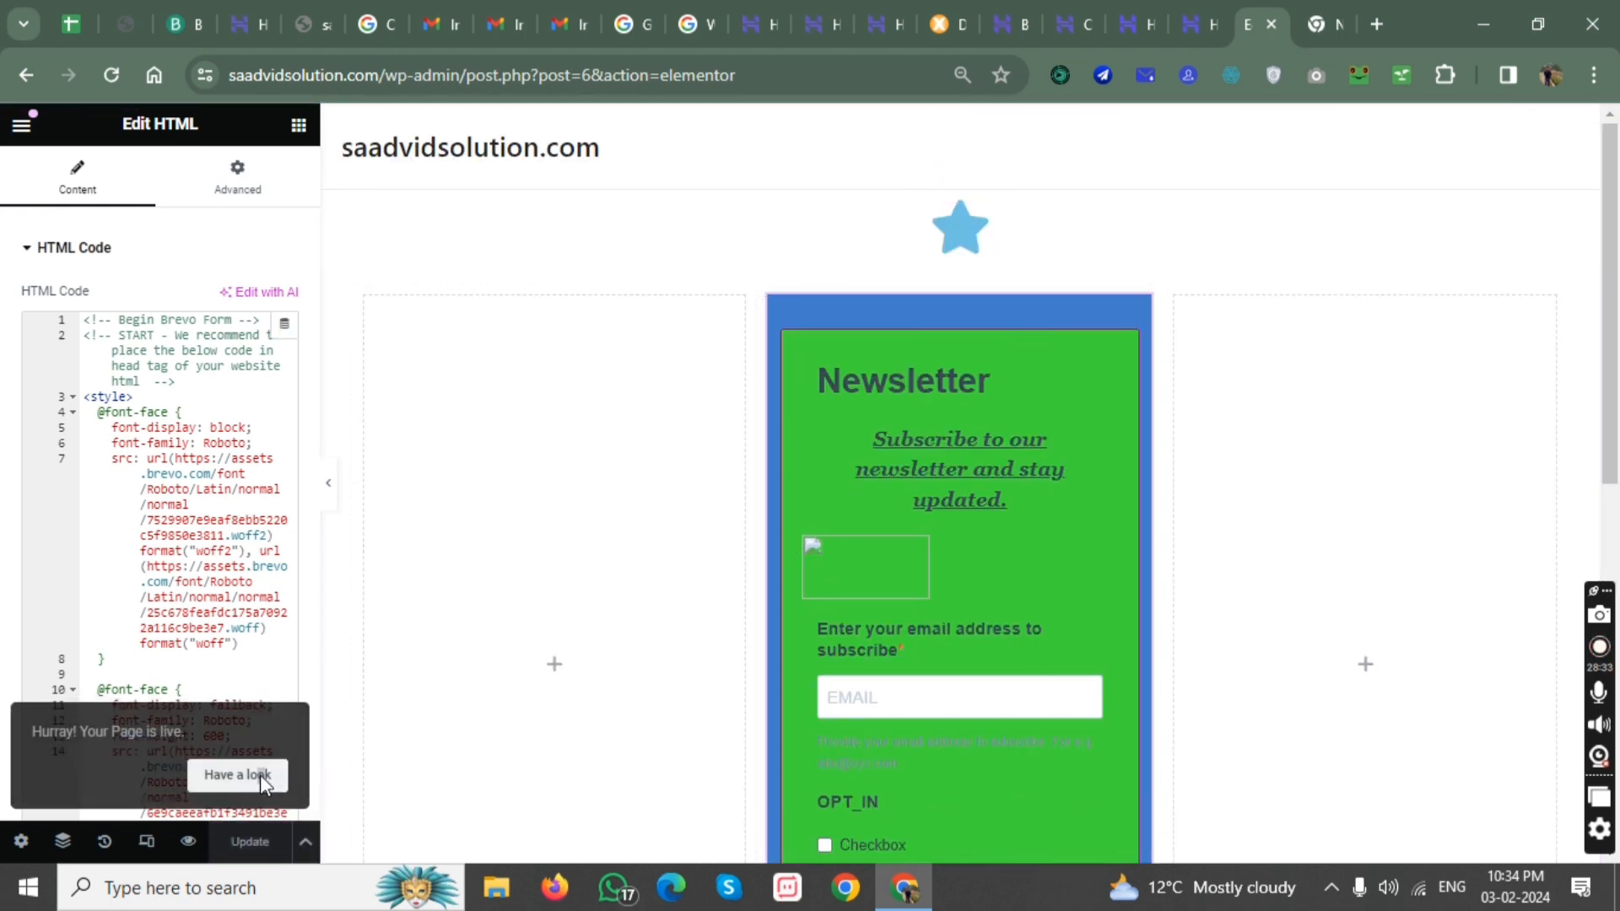
click(237, 771)
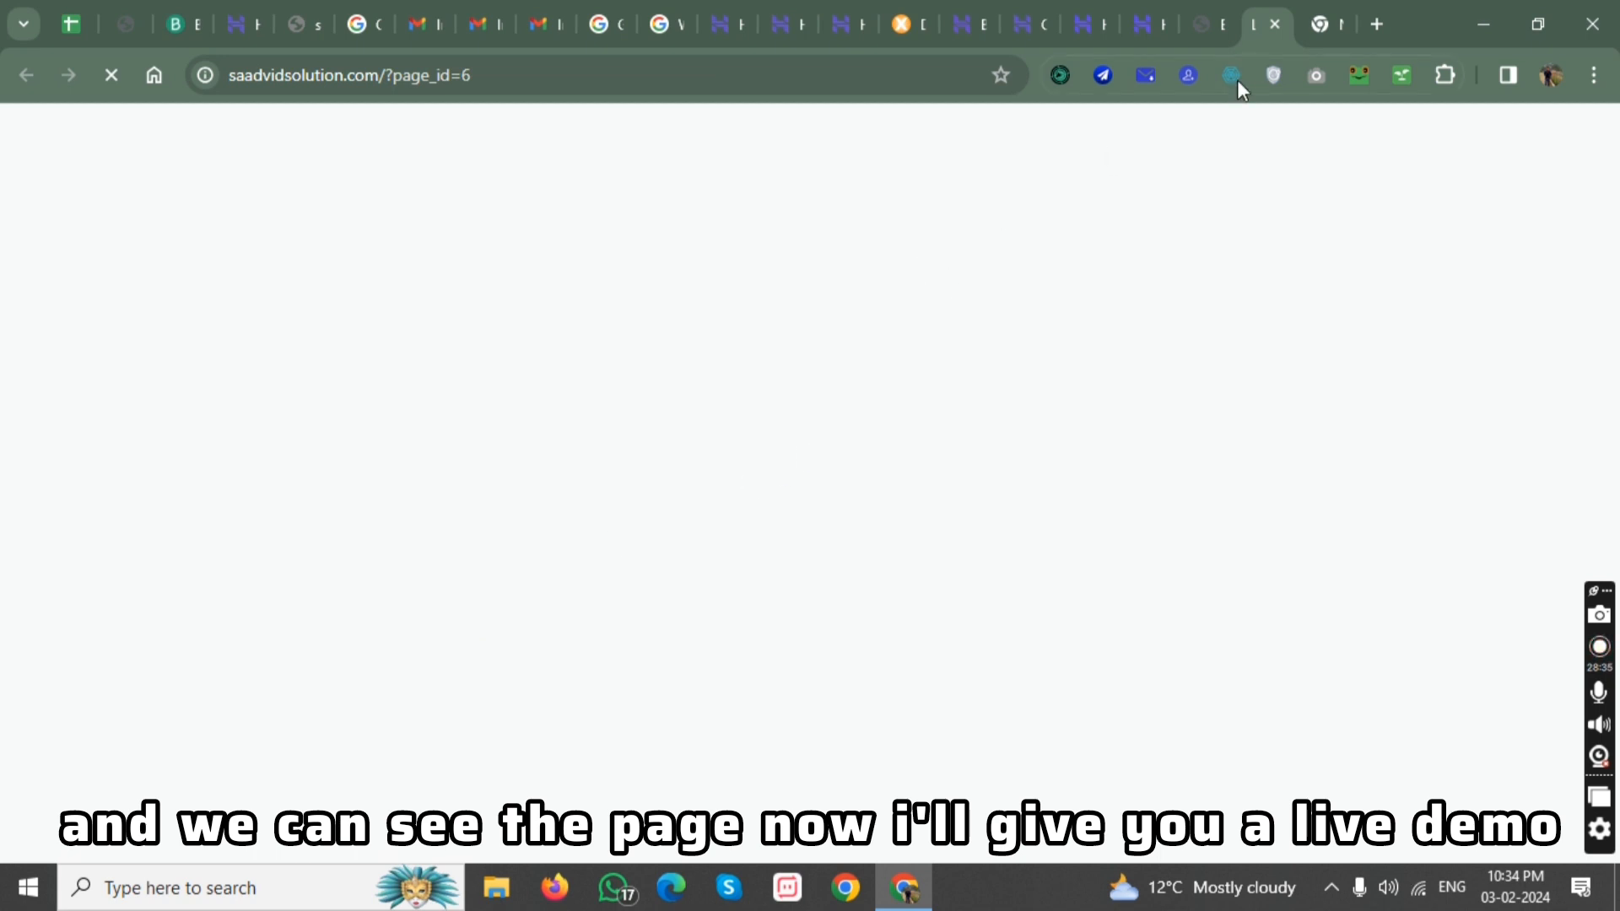
scroll(779, 474, down, 3)
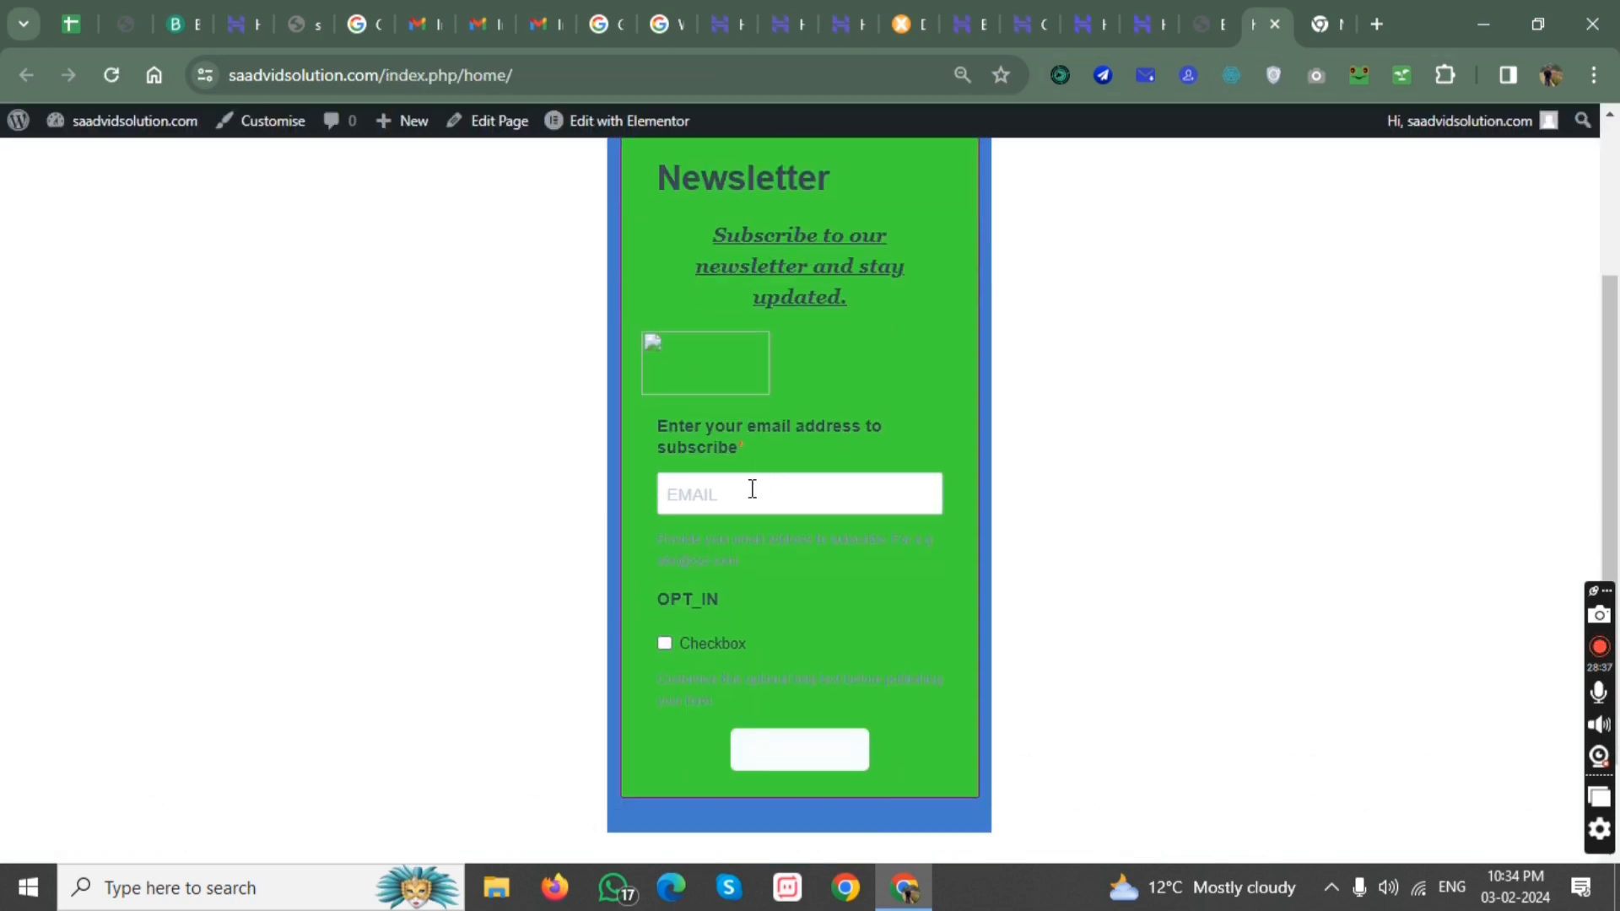
Test the live newsletter form by submitting an incomplete email address without a domain.
click(752, 489)
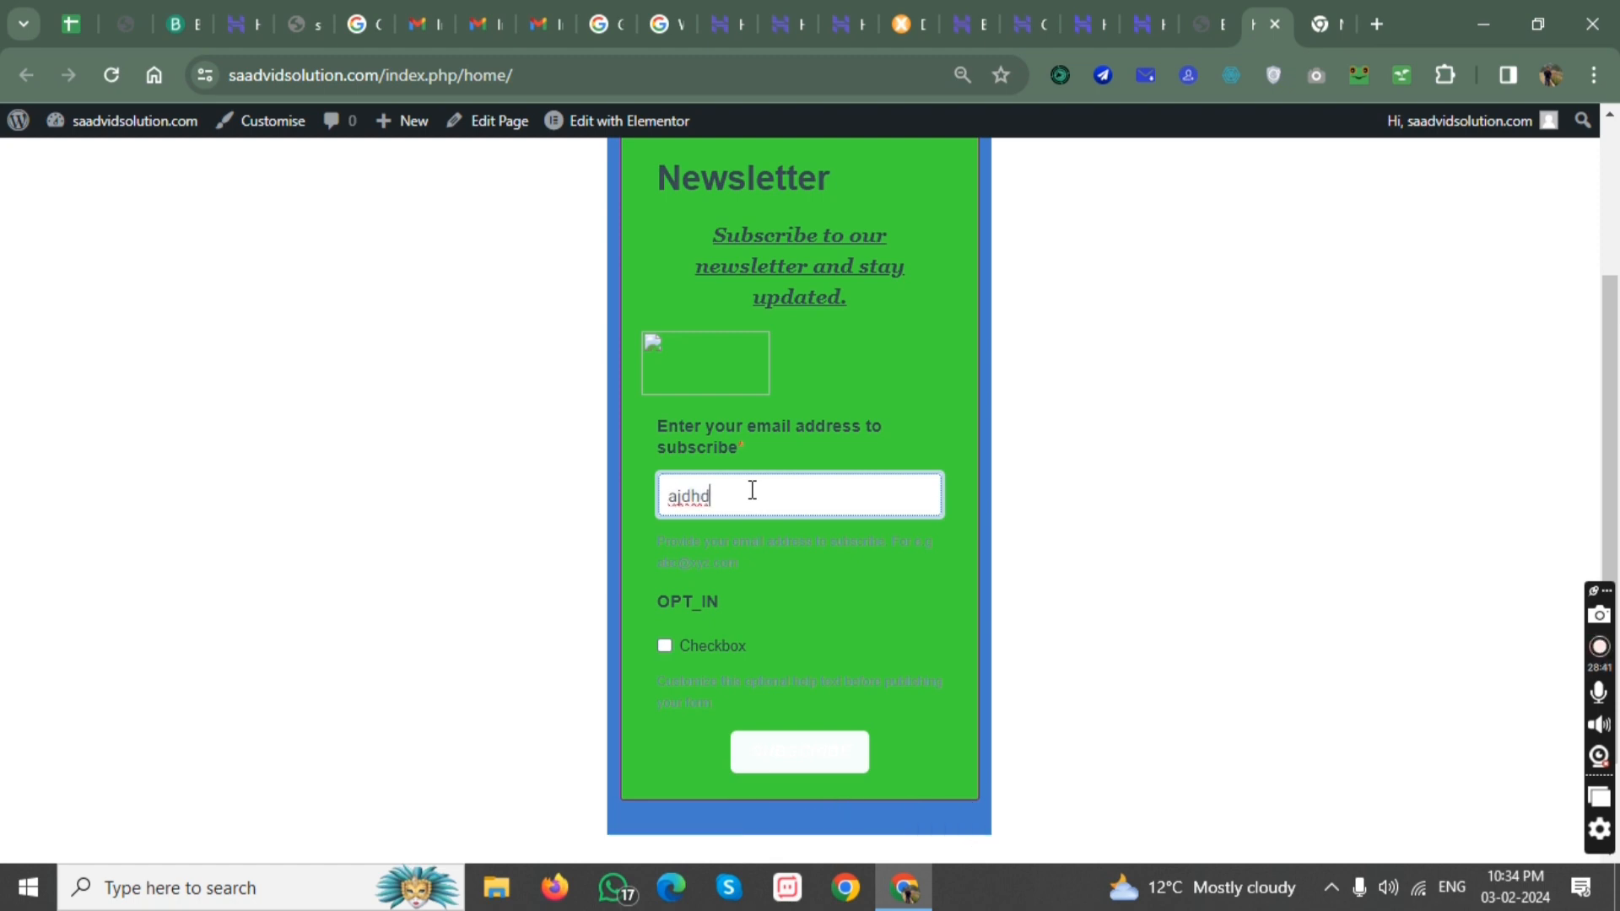
click(788, 756)
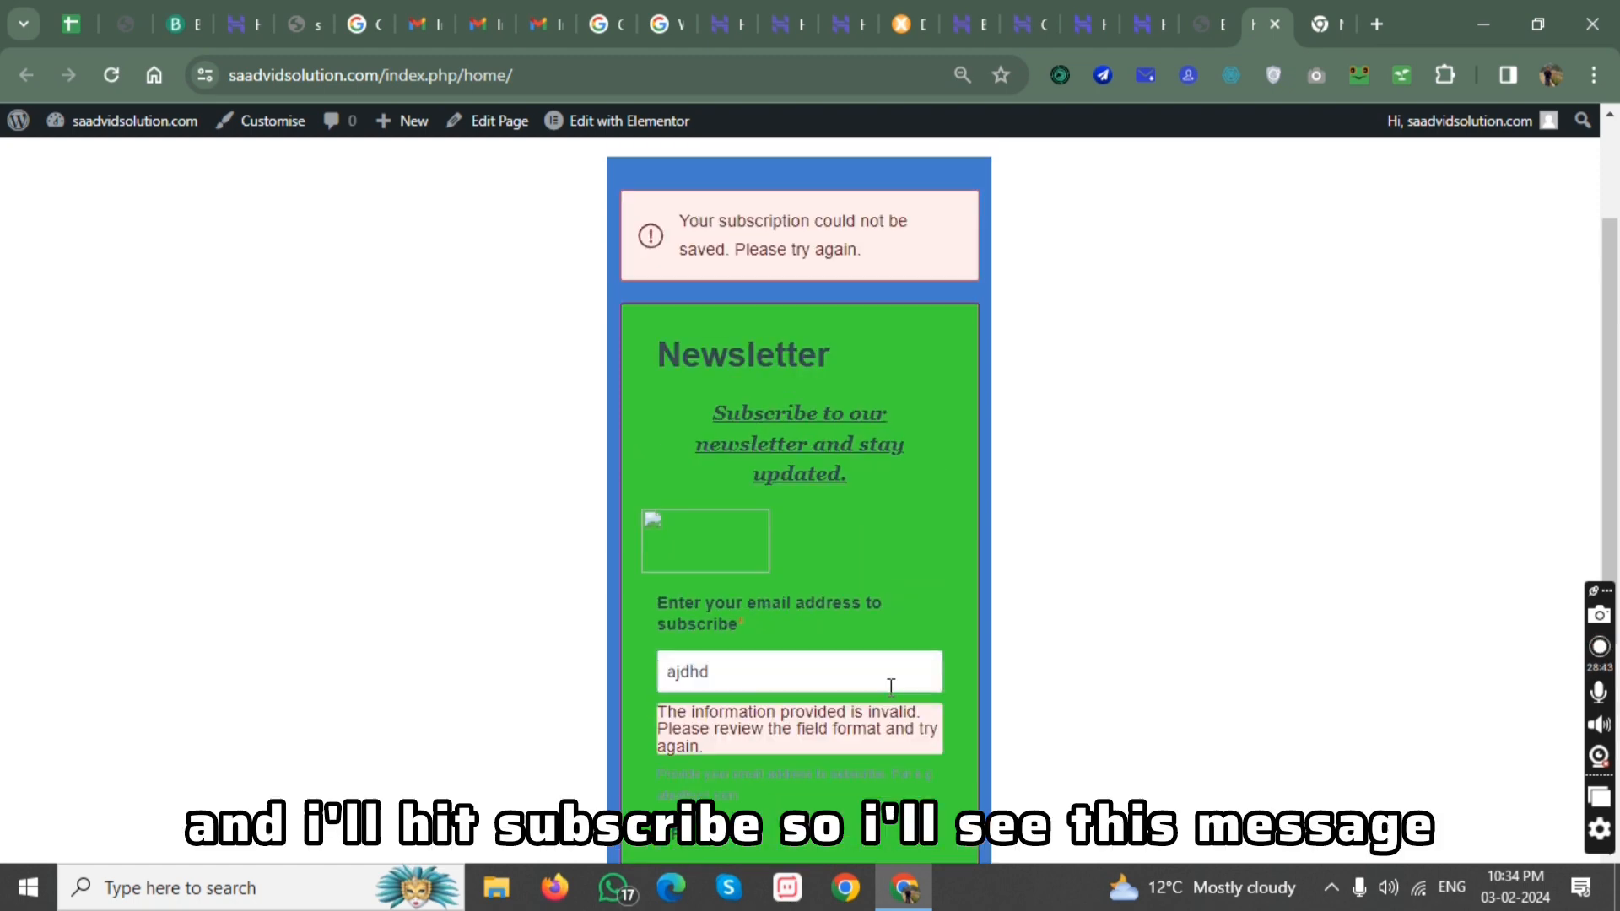
drag(686, 222, 877, 244)
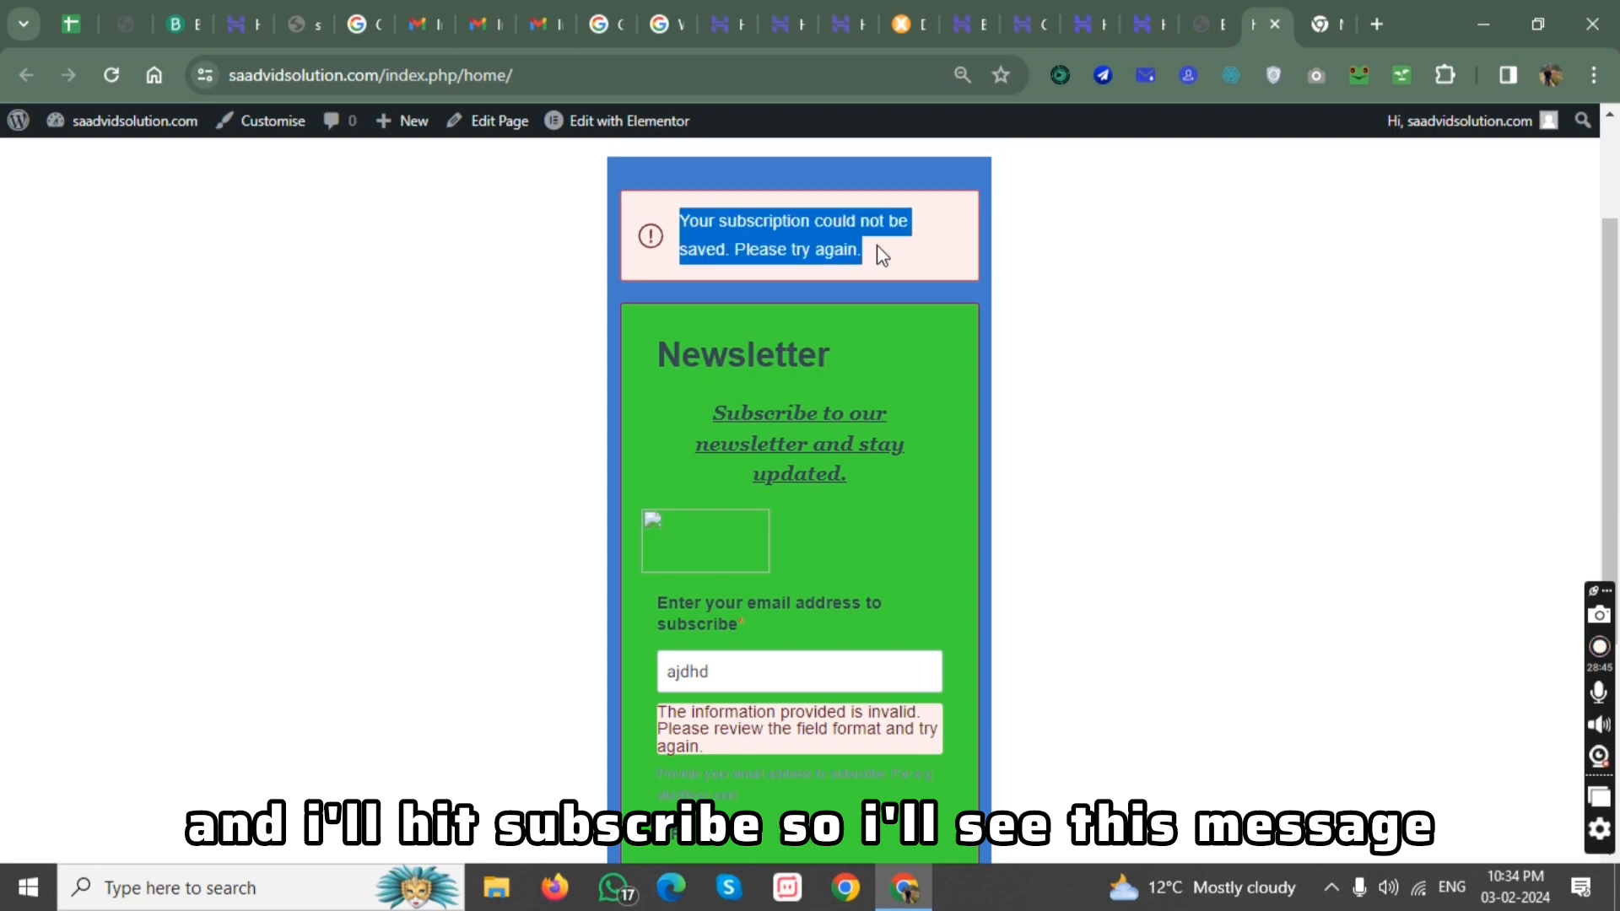
scroll(924, 371, down, 3)
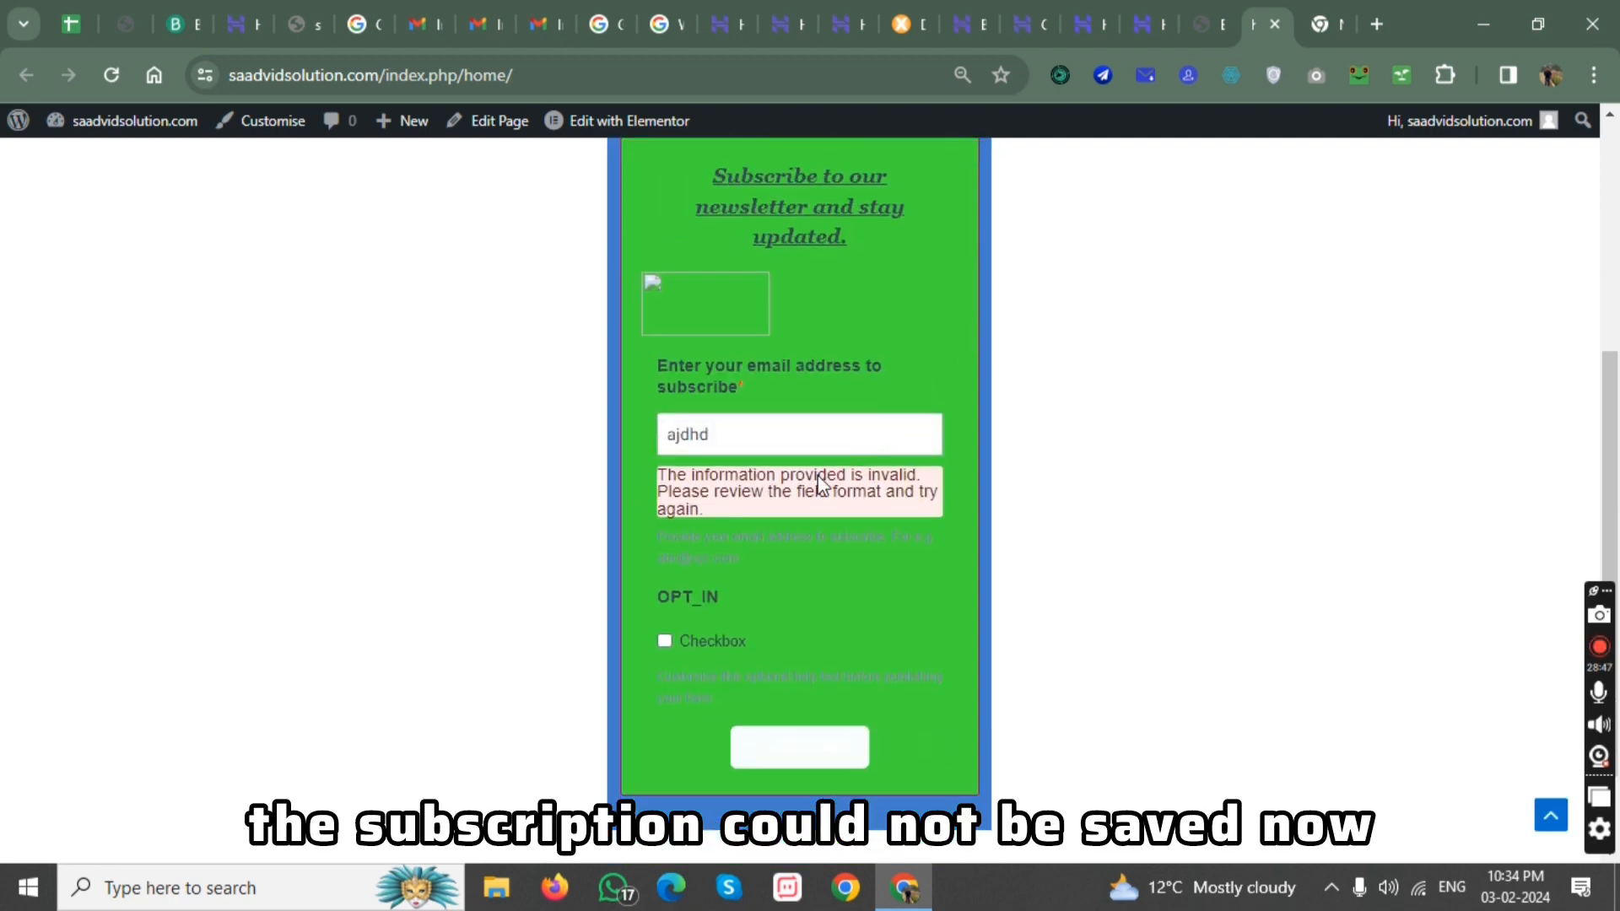
Complete the email address with a Gmail domain and submit the newsletter form again.
click(730, 428)
text(@gmail.com)
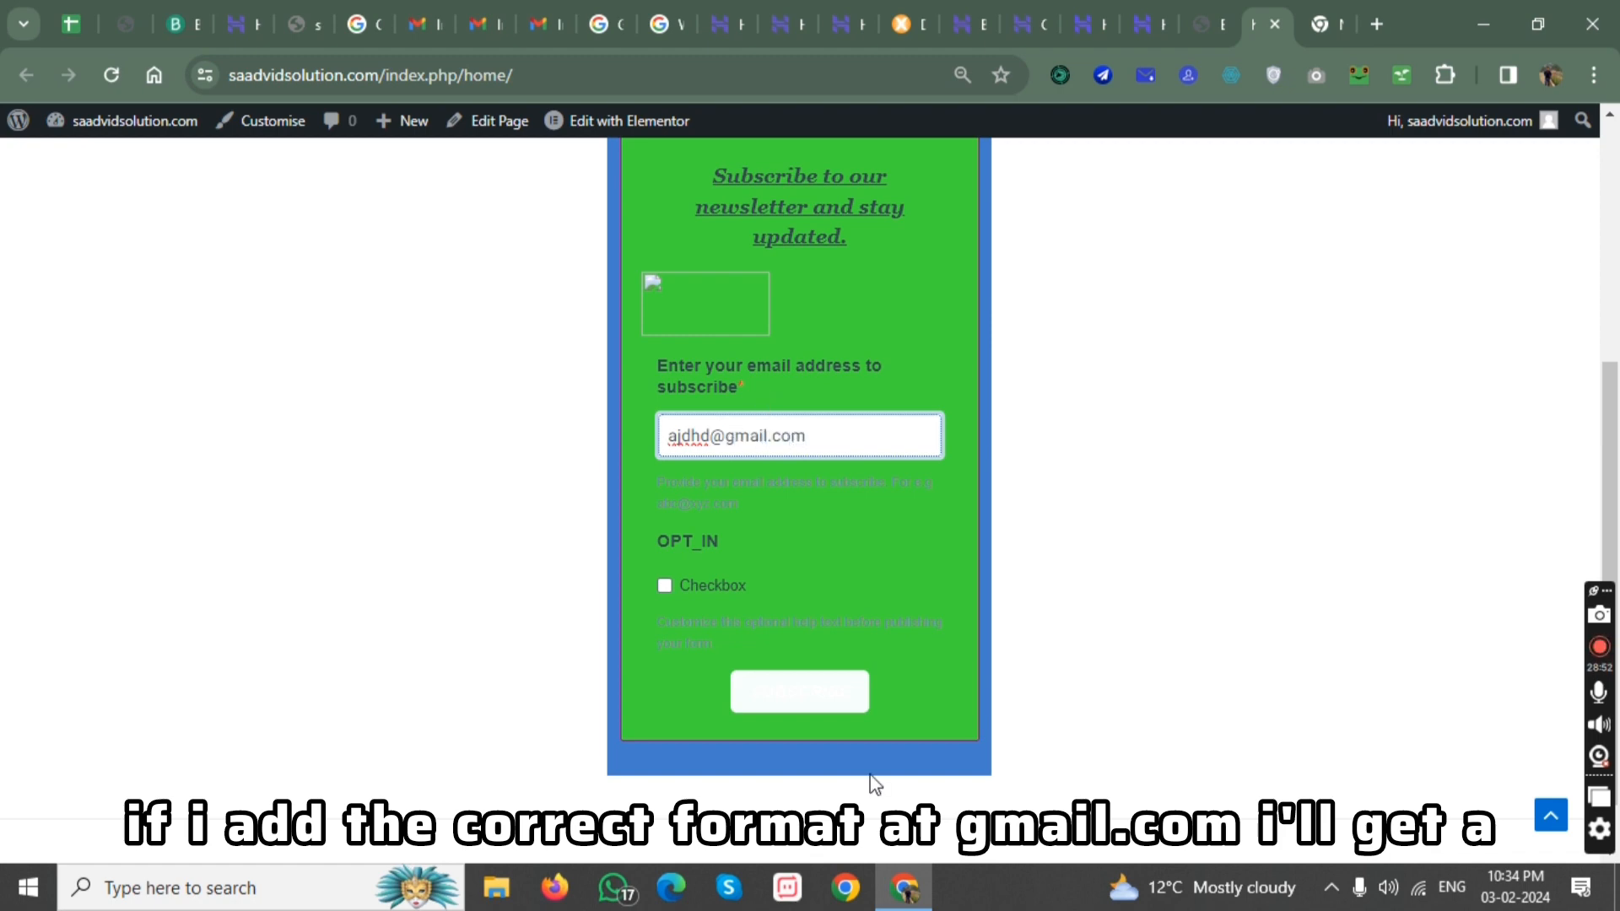
click(808, 692)
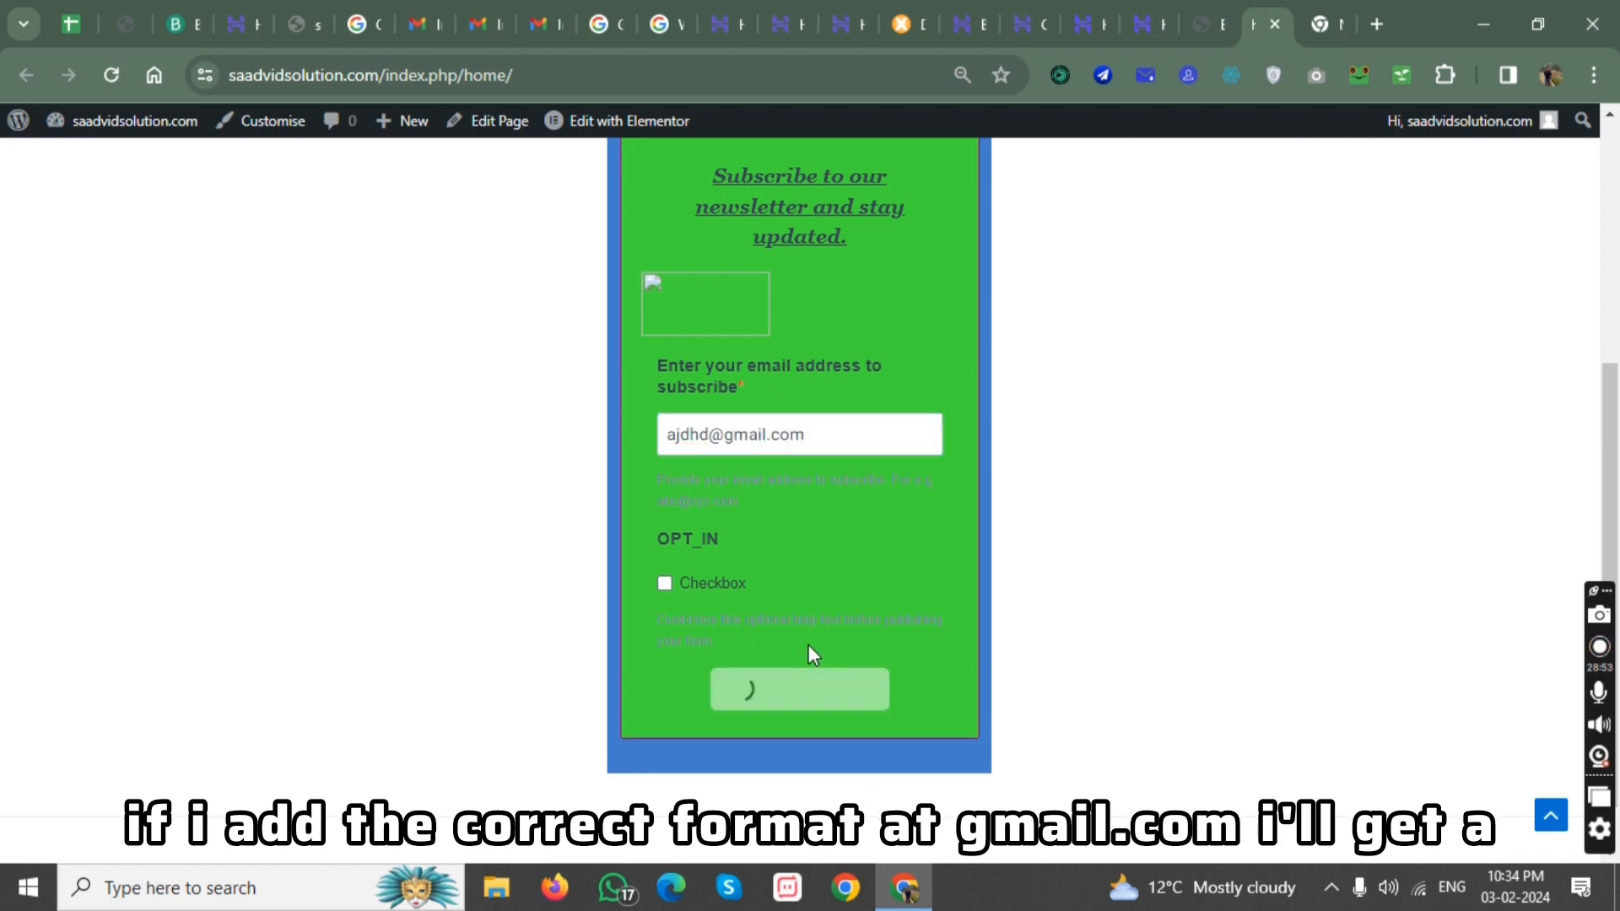
drag(719, 211, 778, 265)
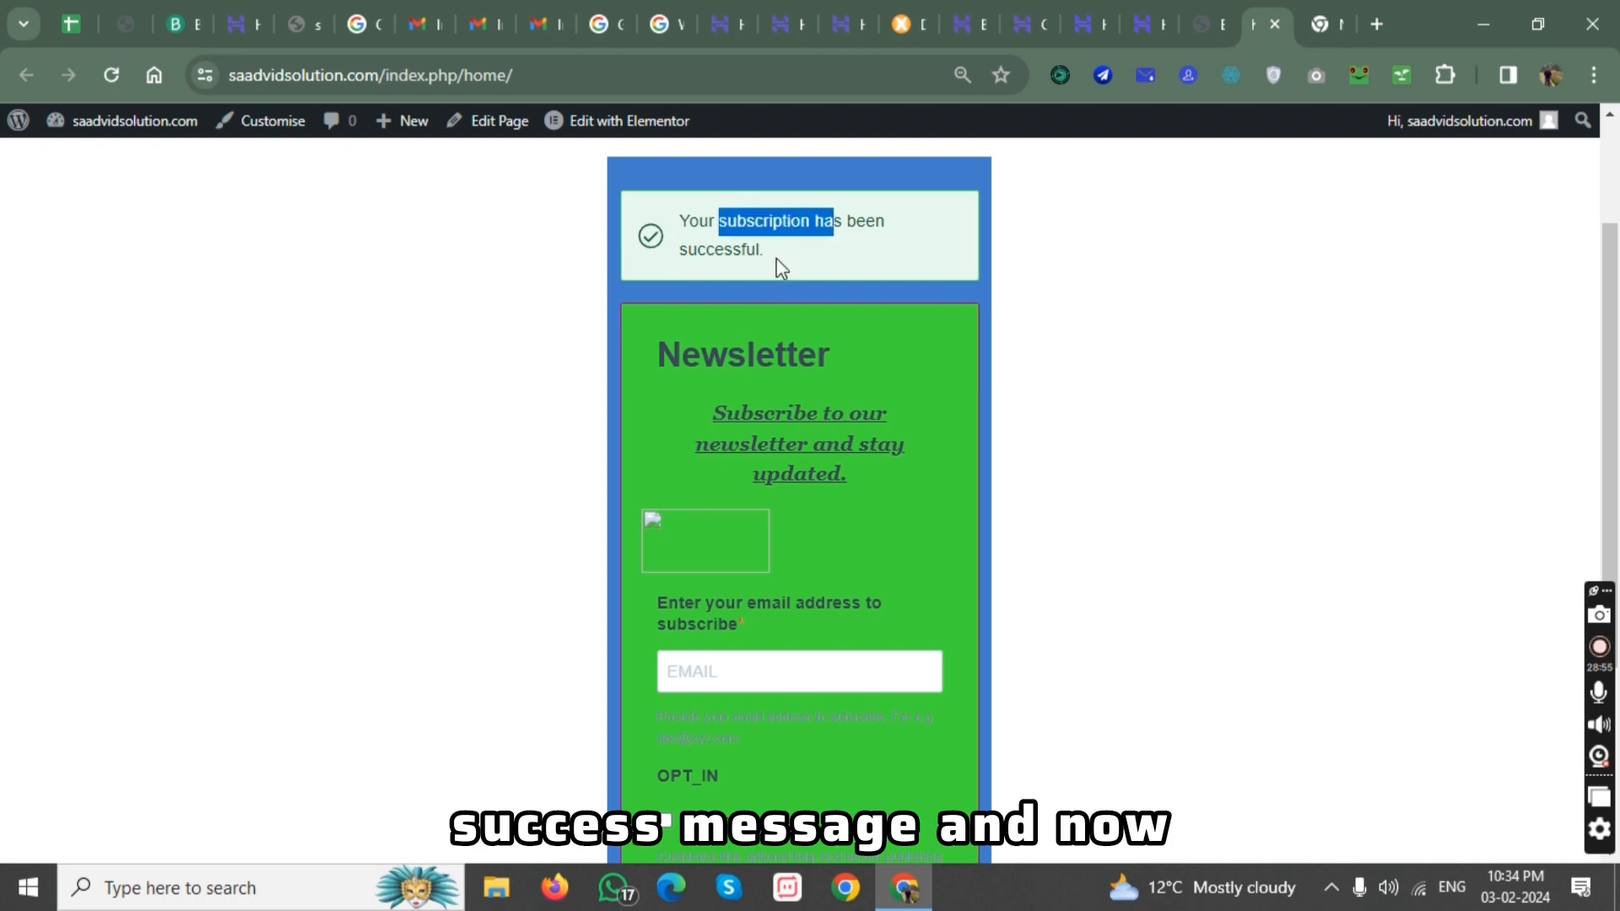
Switch back to Brevo, finish the subscription form setup and open the contact lists.
click(193, 7)
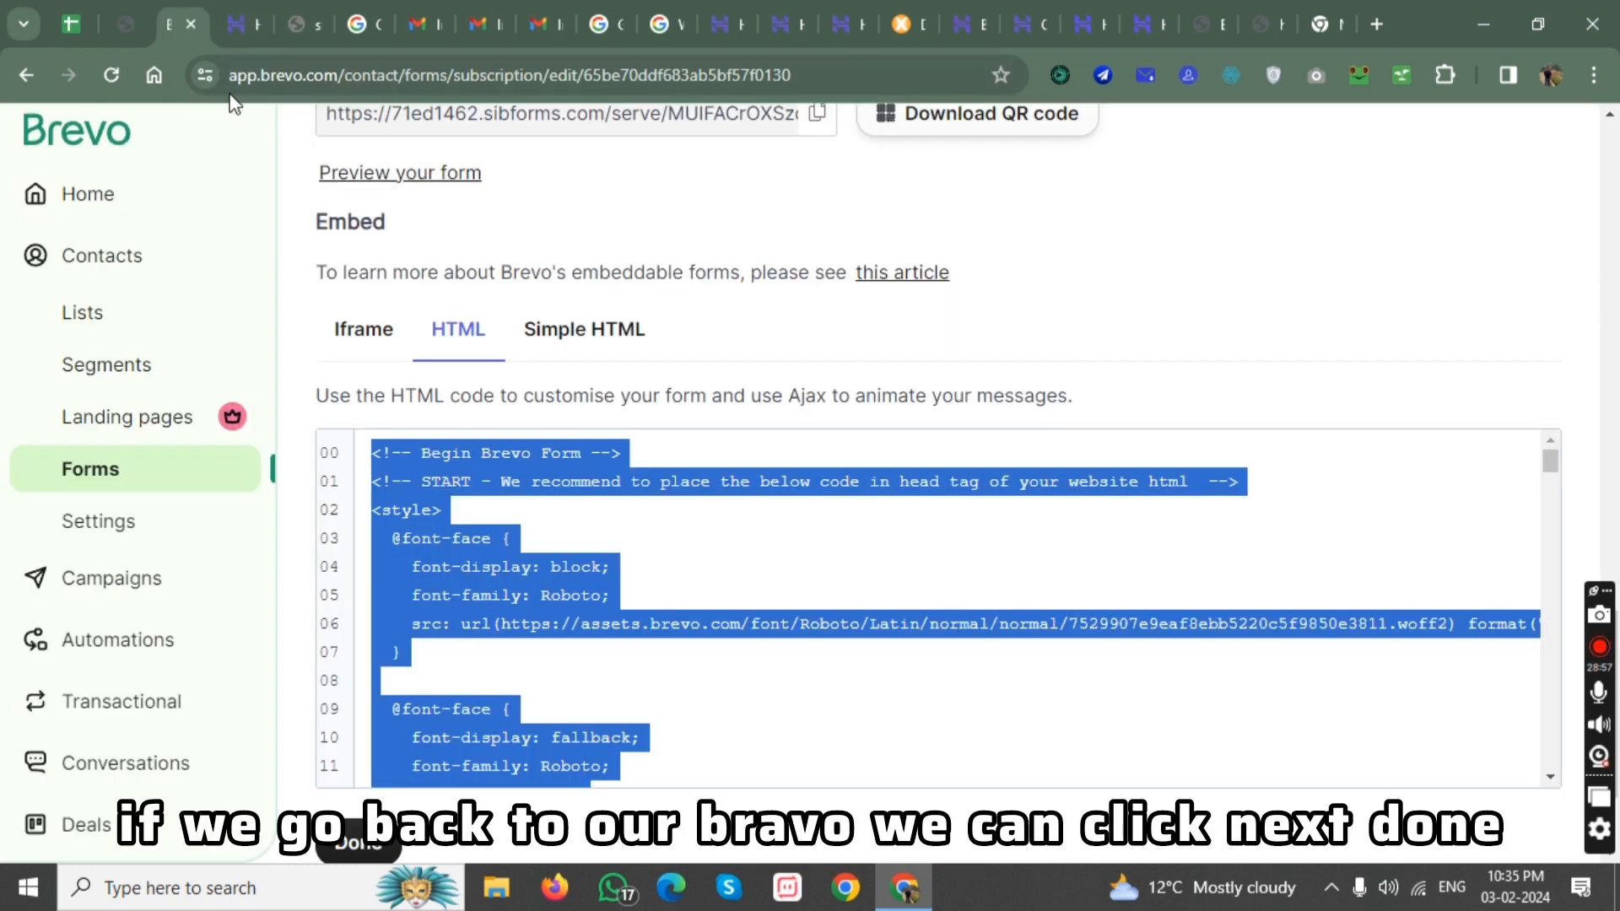
click(359, 844)
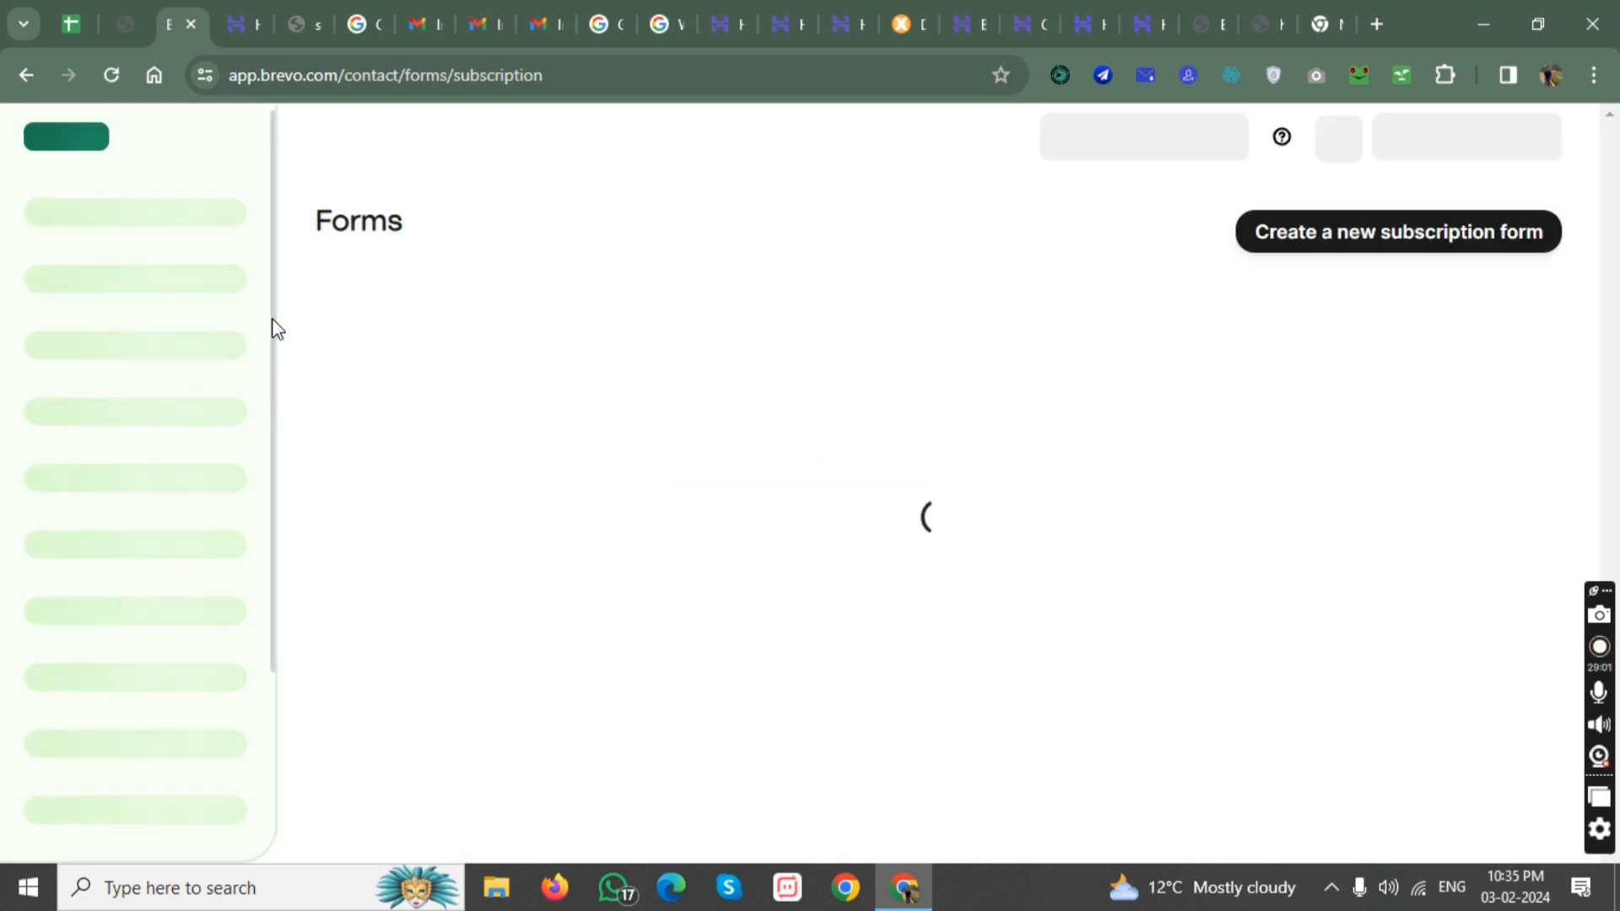
click(122, 319)
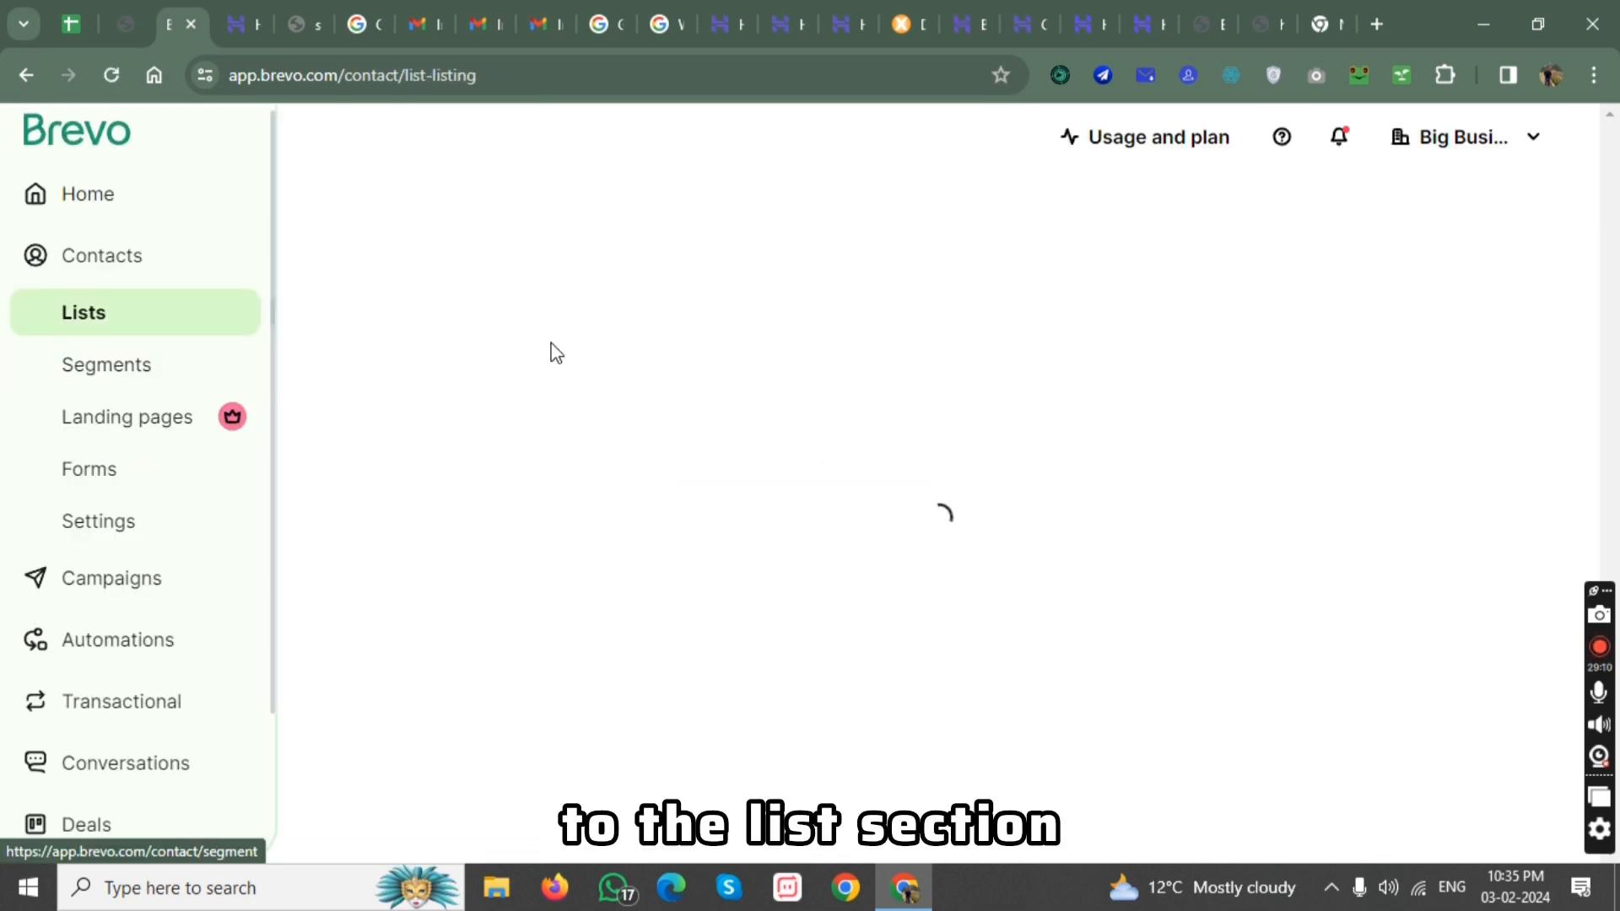
Check the contact count of list#1 and open that list to view its subscribed contacts.
scroll(694, 466, down, 2)
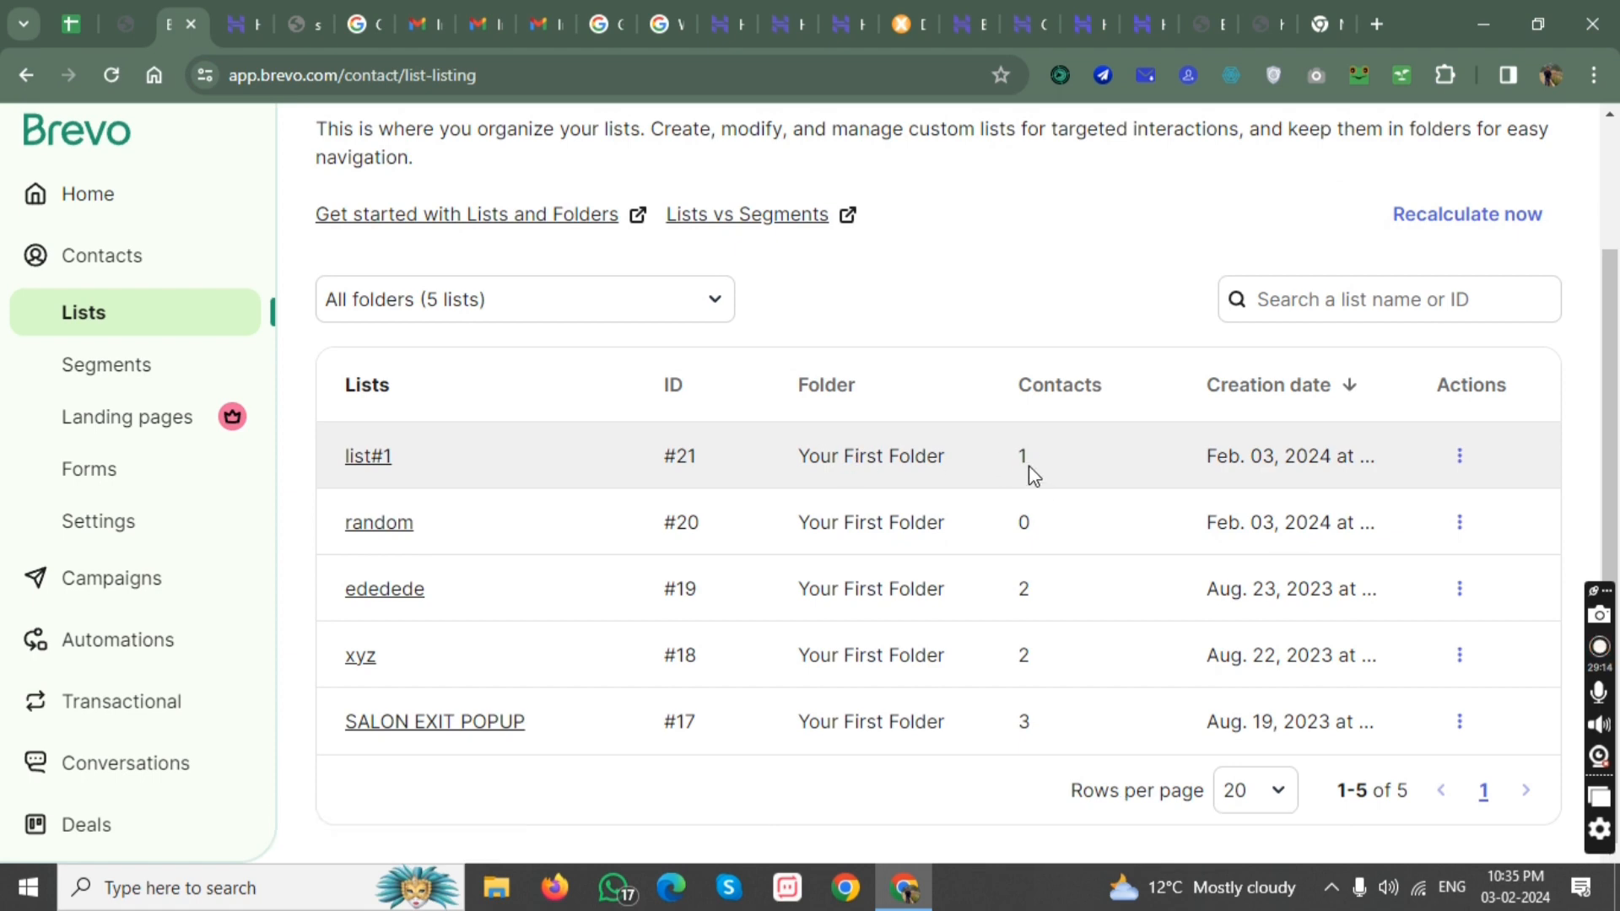
drag(1030, 464, 1016, 463)
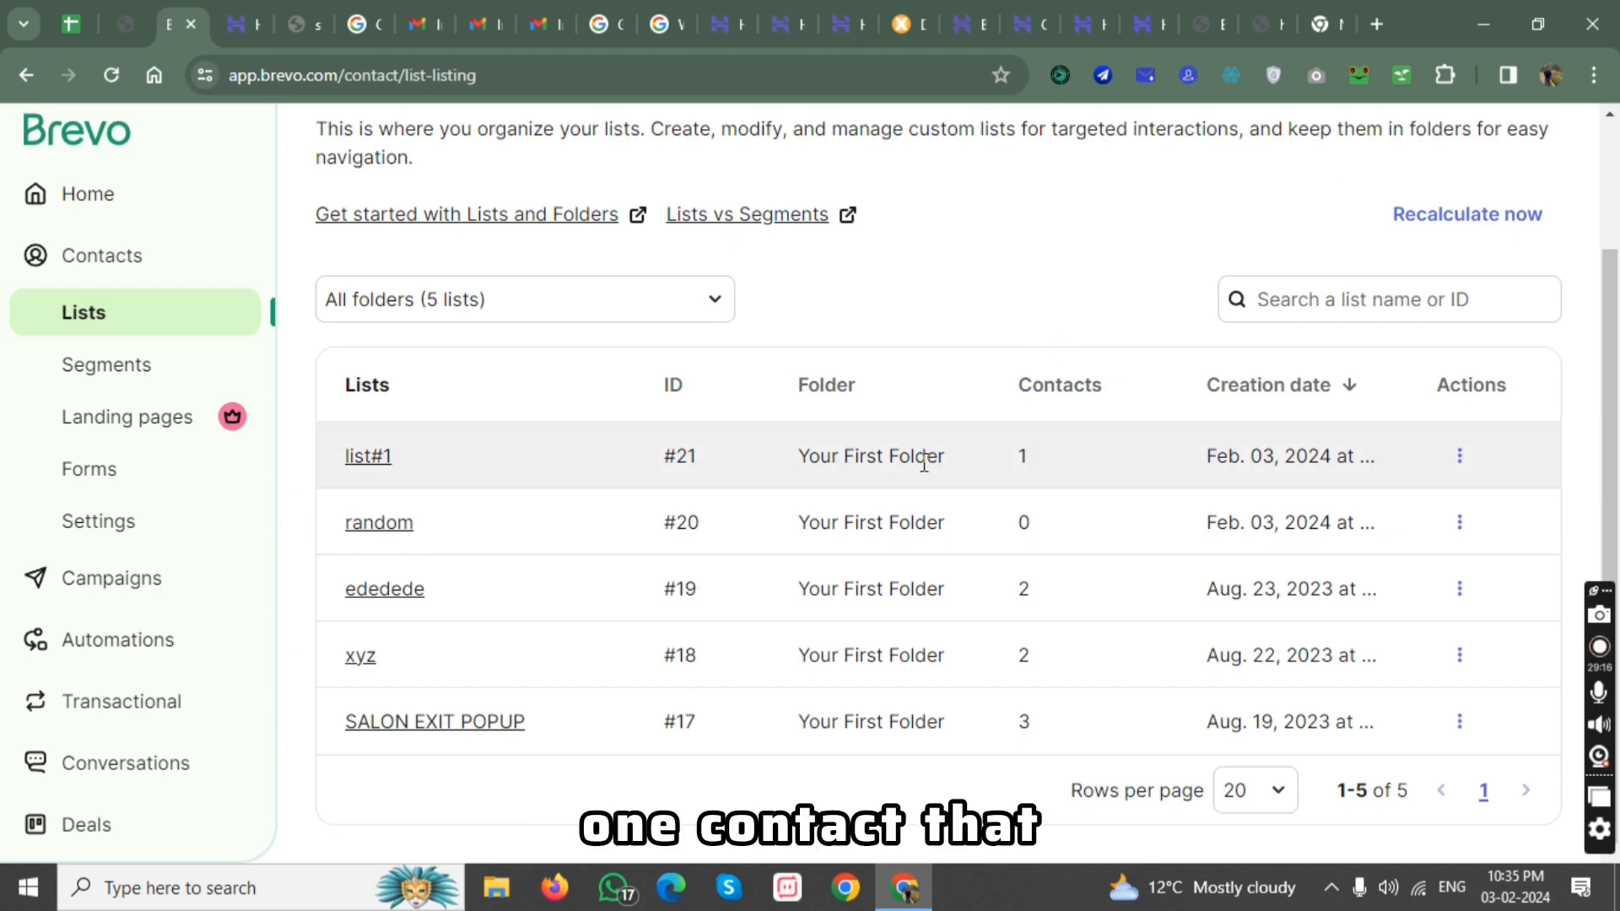
click(499, 472)
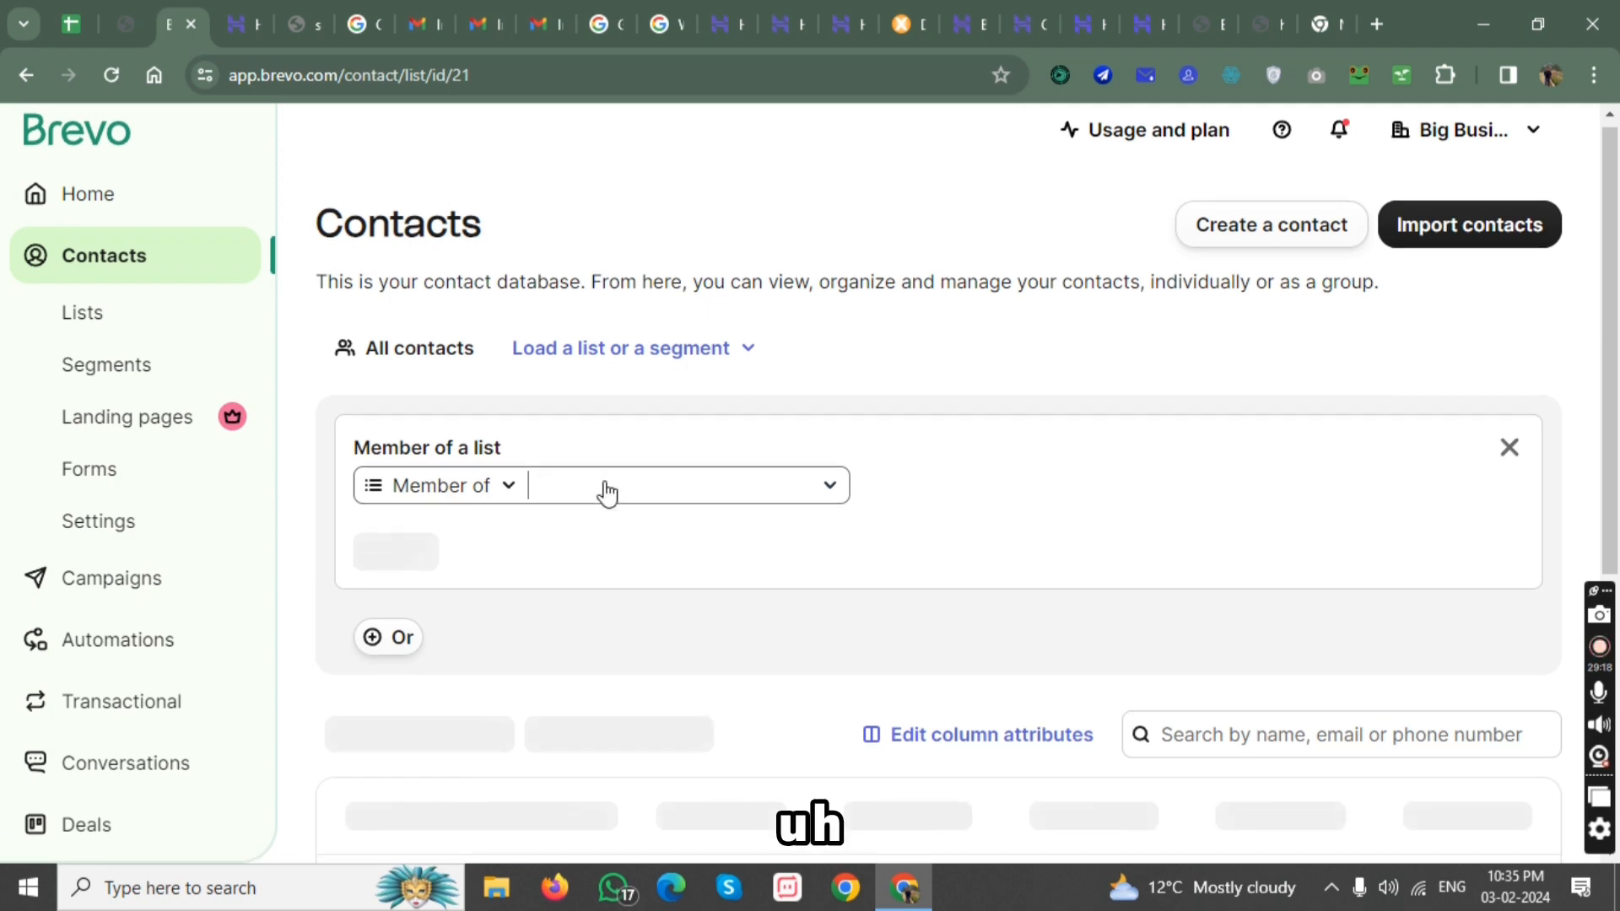
scroll(612, 481, down, 4)
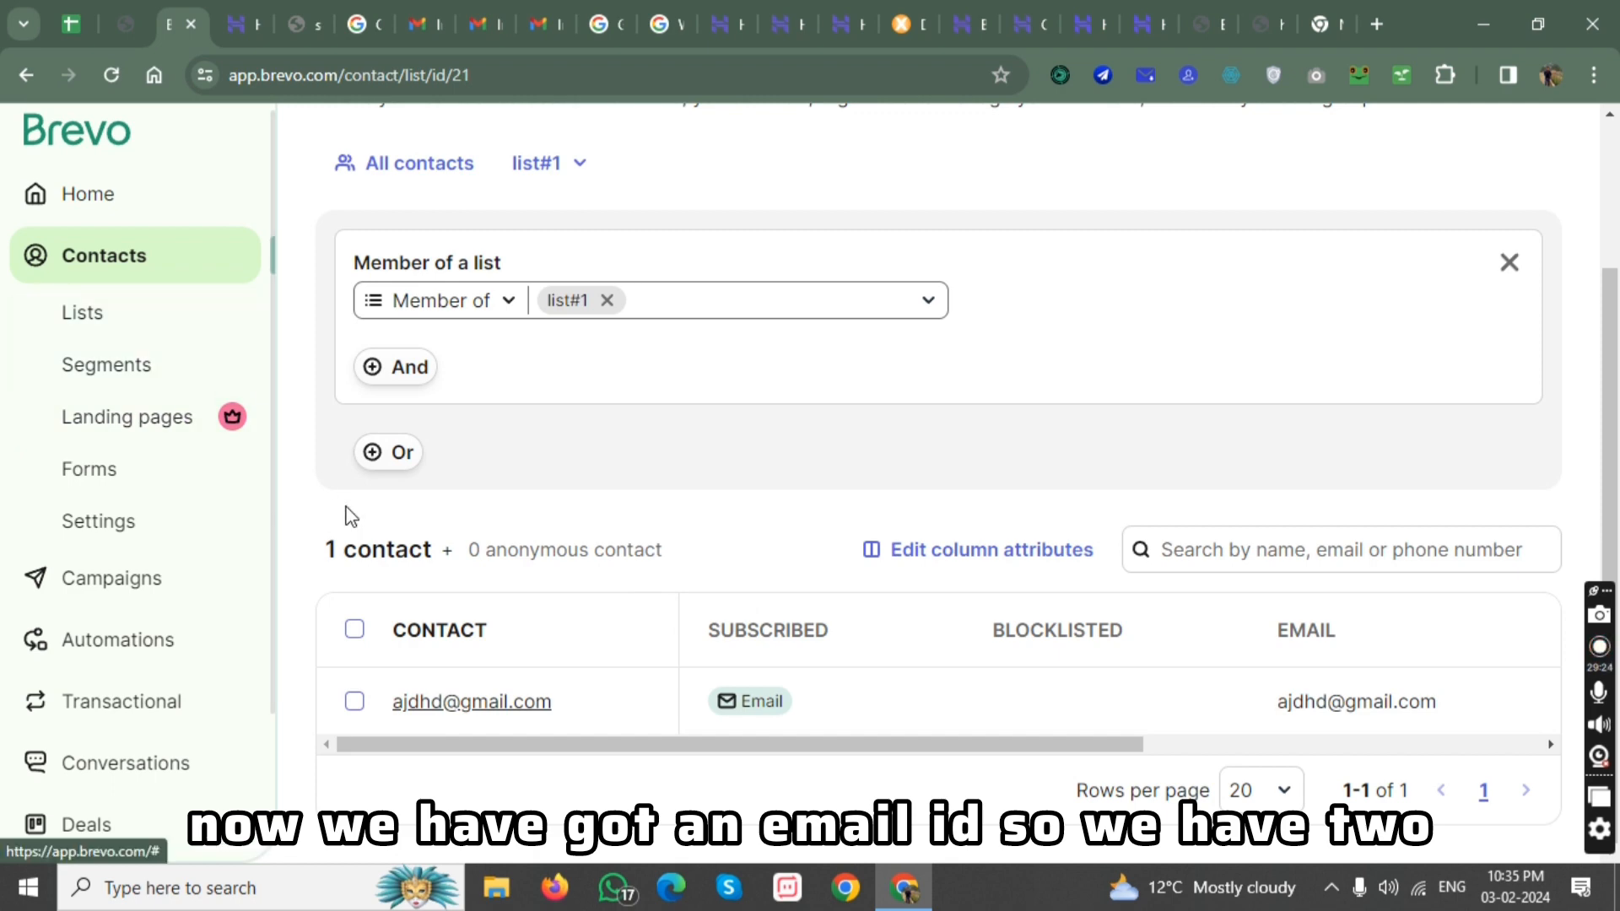
Start a new standard email campaign from the campaigns area, keeping the Regular type.
scroll(201, 540, down, 2)
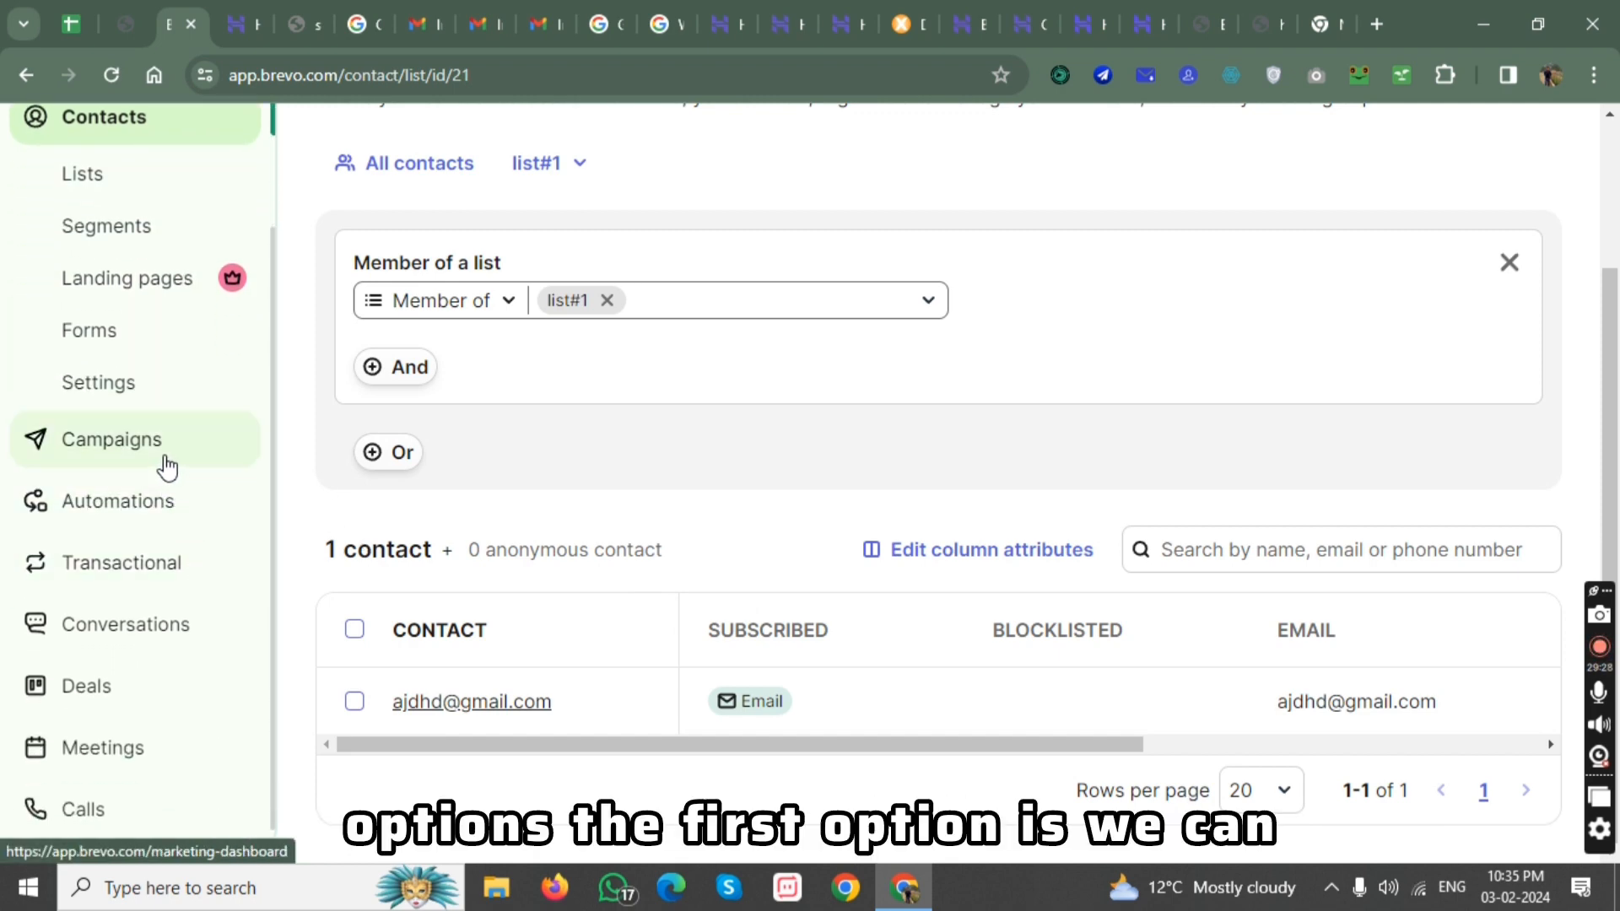
click(166, 467)
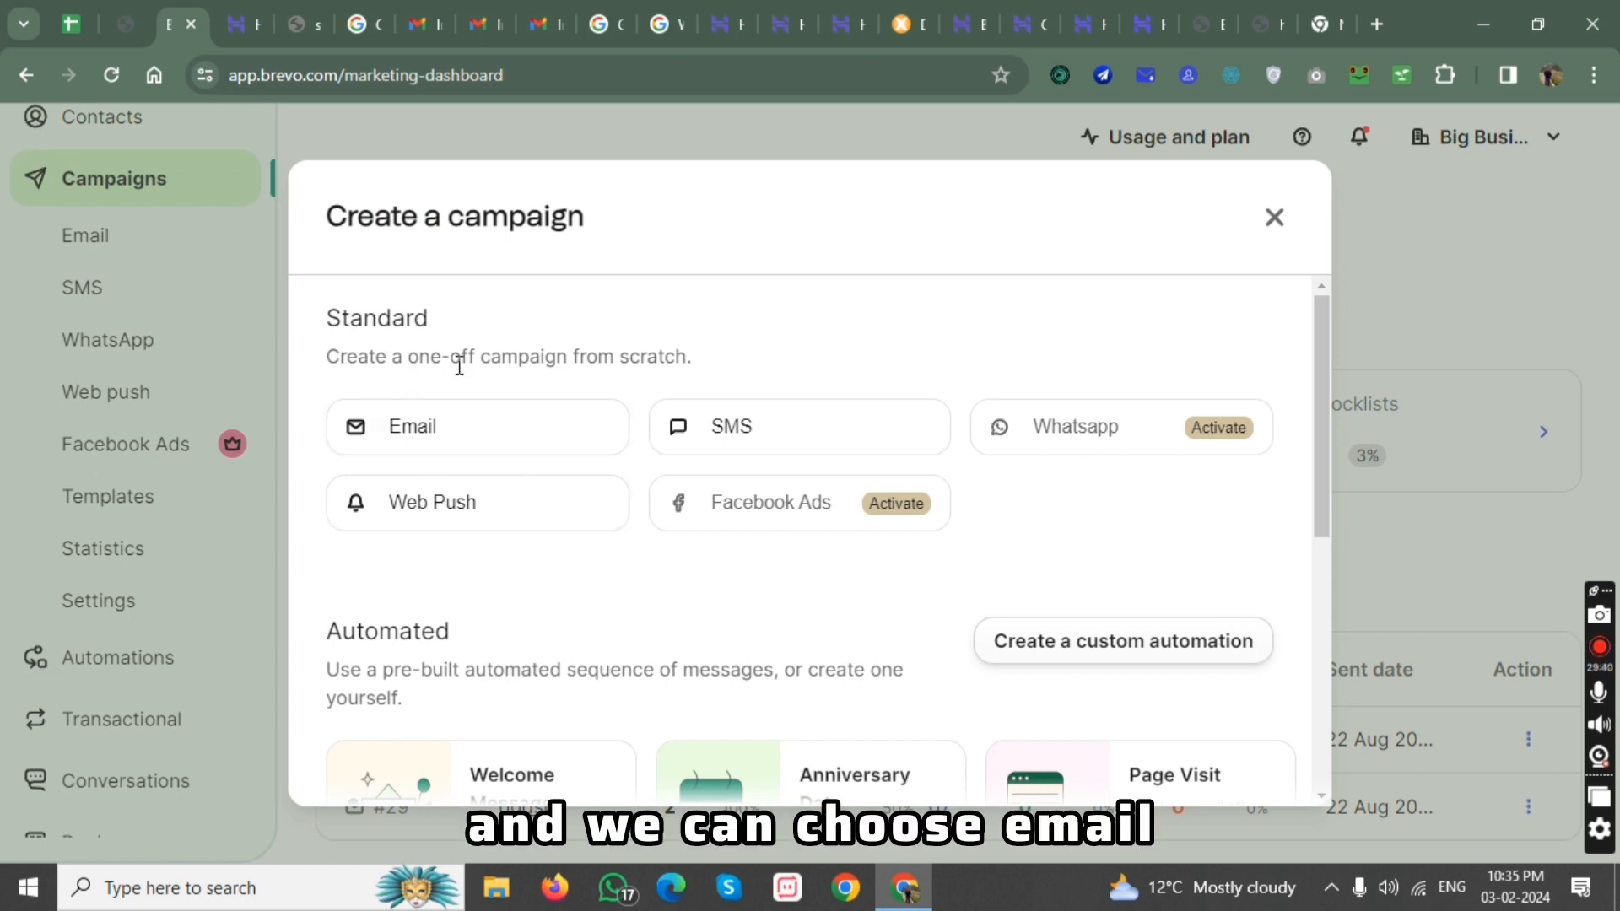
click(489, 446)
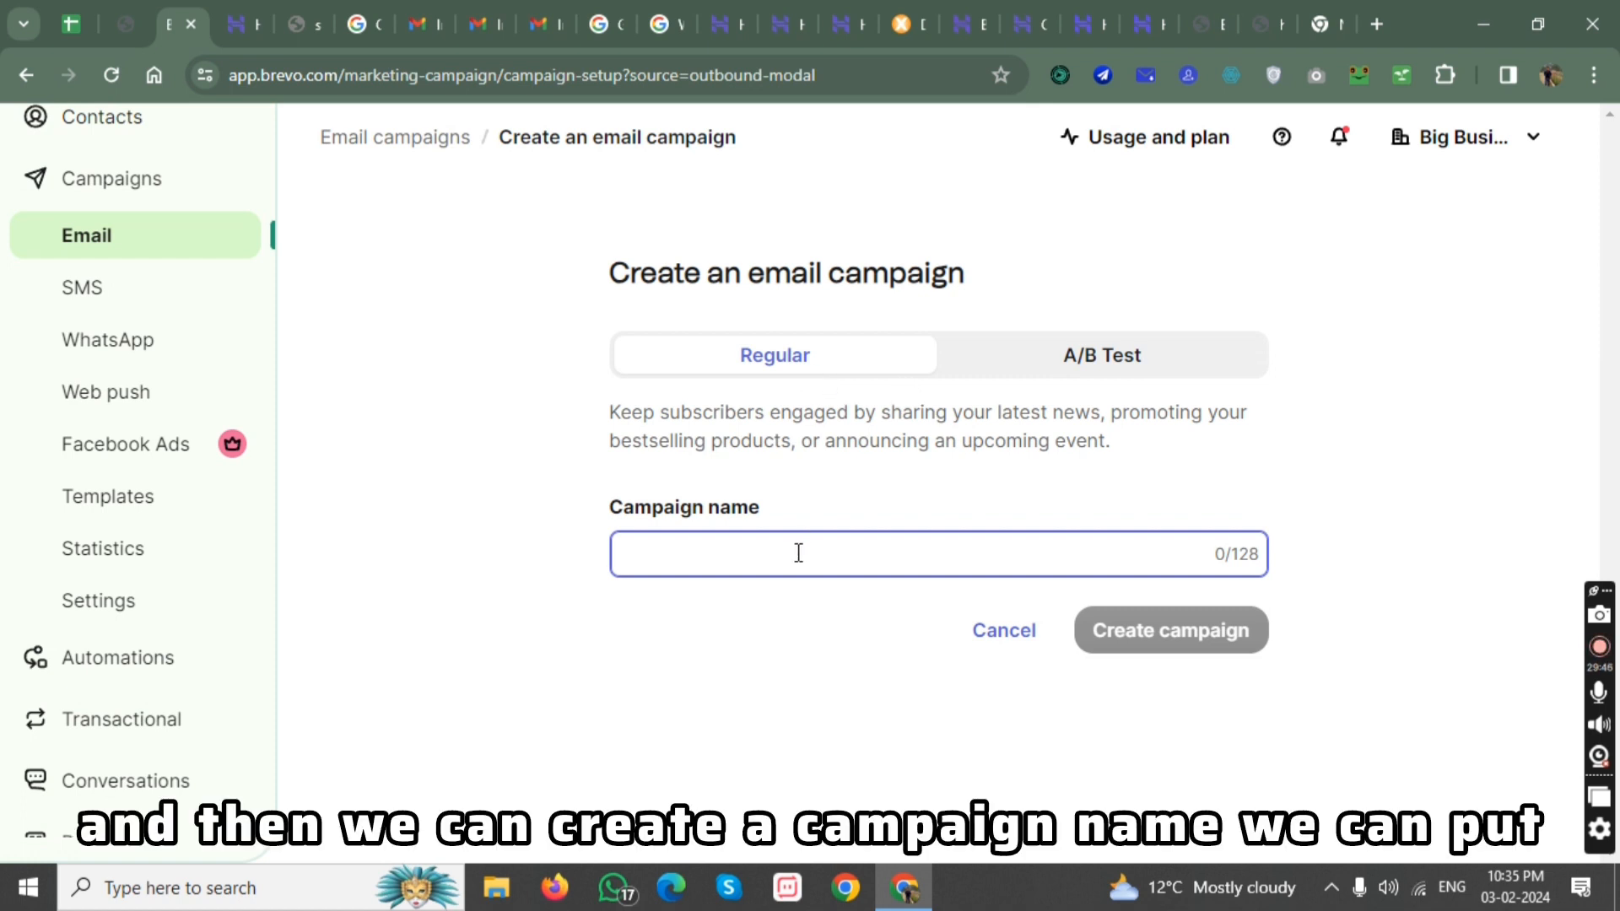
Name the new regular email campaign "campaign1" and create it.
text(campa)
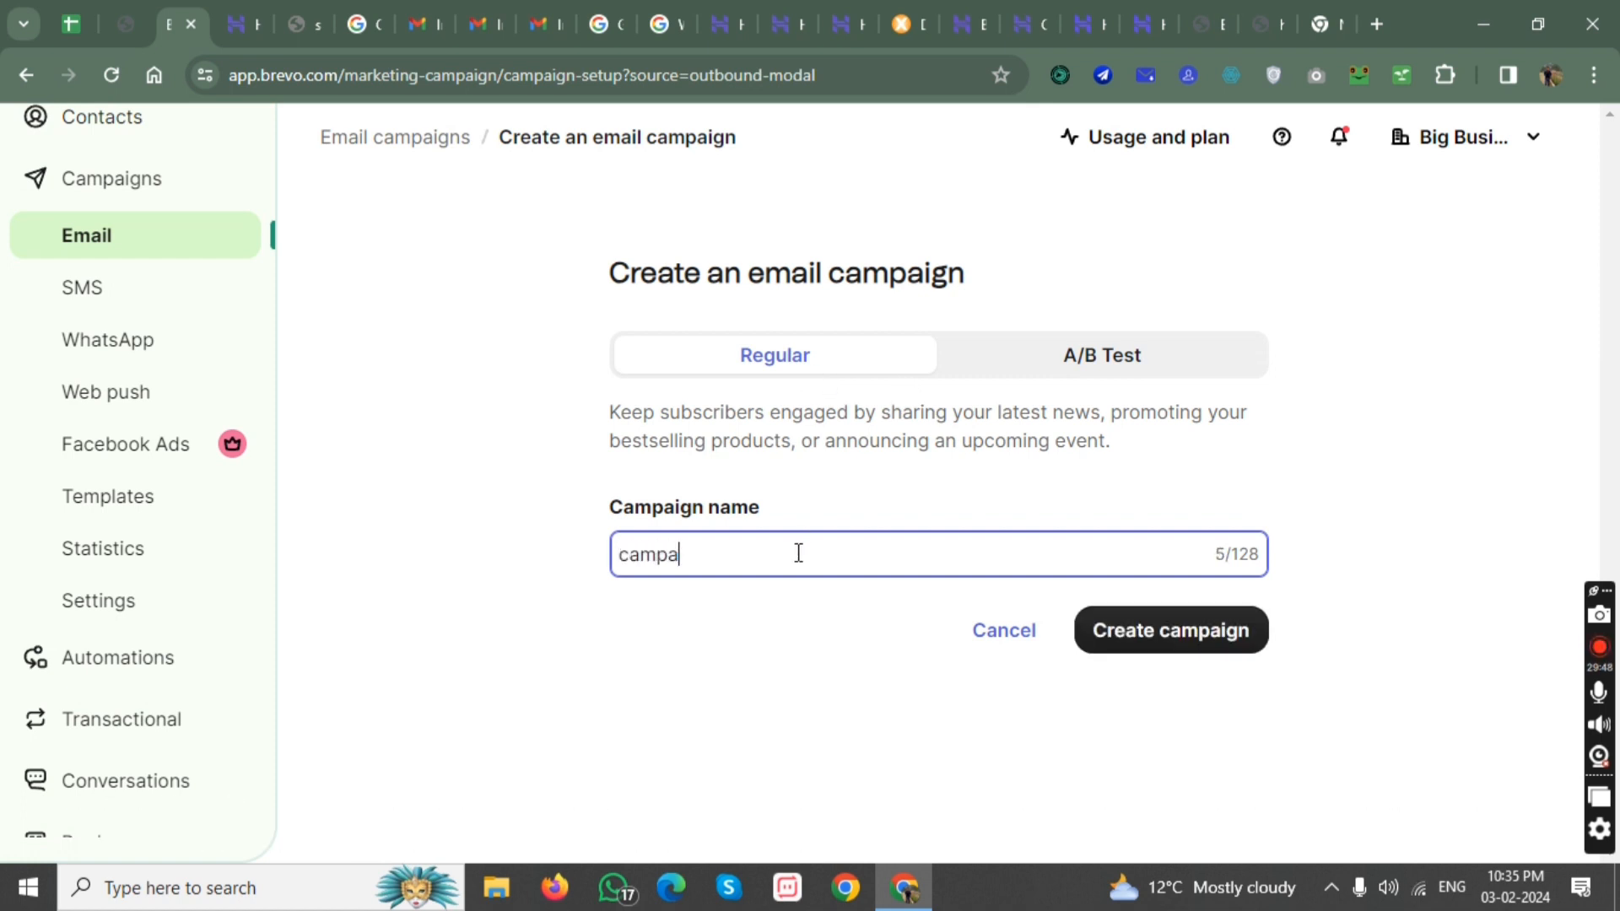
text(ign1)
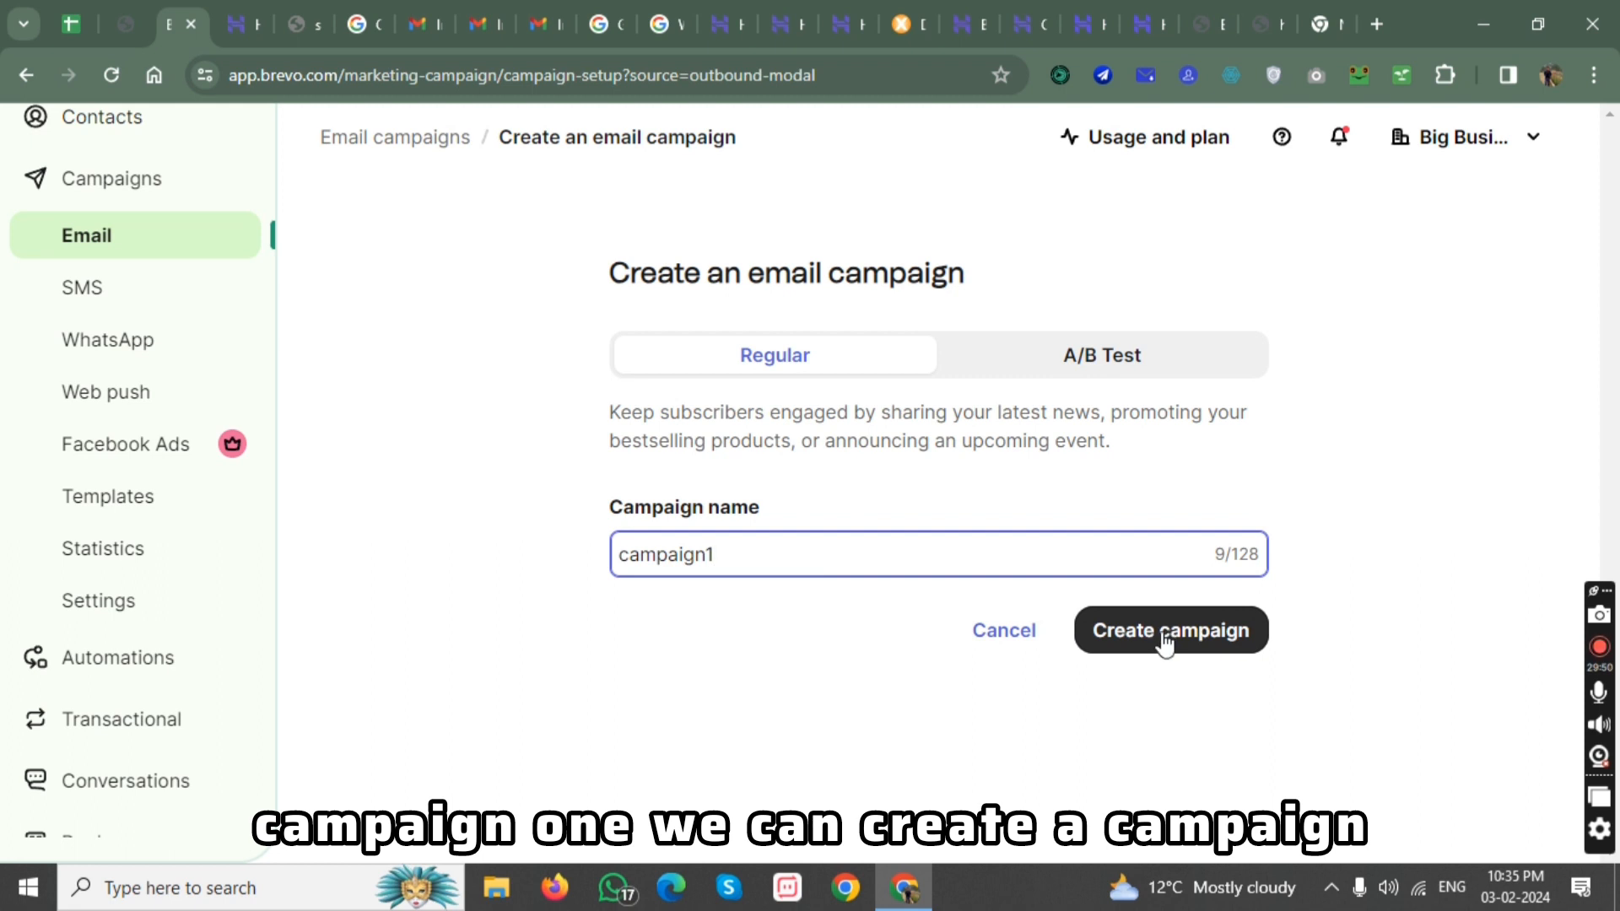
click(1166, 641)
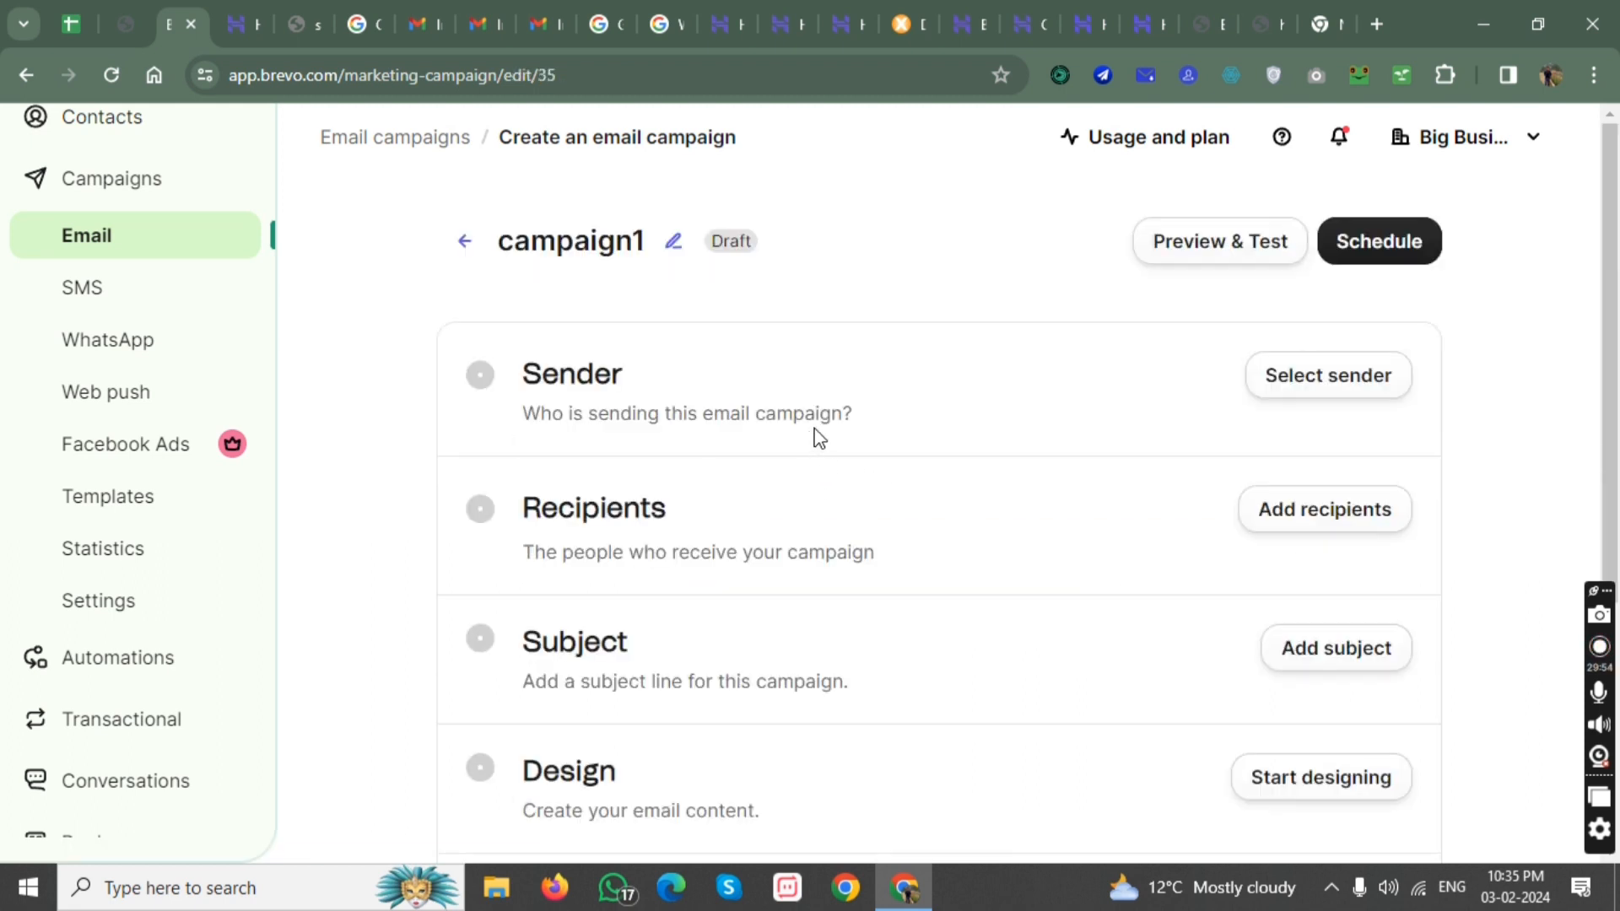
Set the campaign's sender to the Big Business Lodge business email address and save the sender settings.
click(1276, 388)
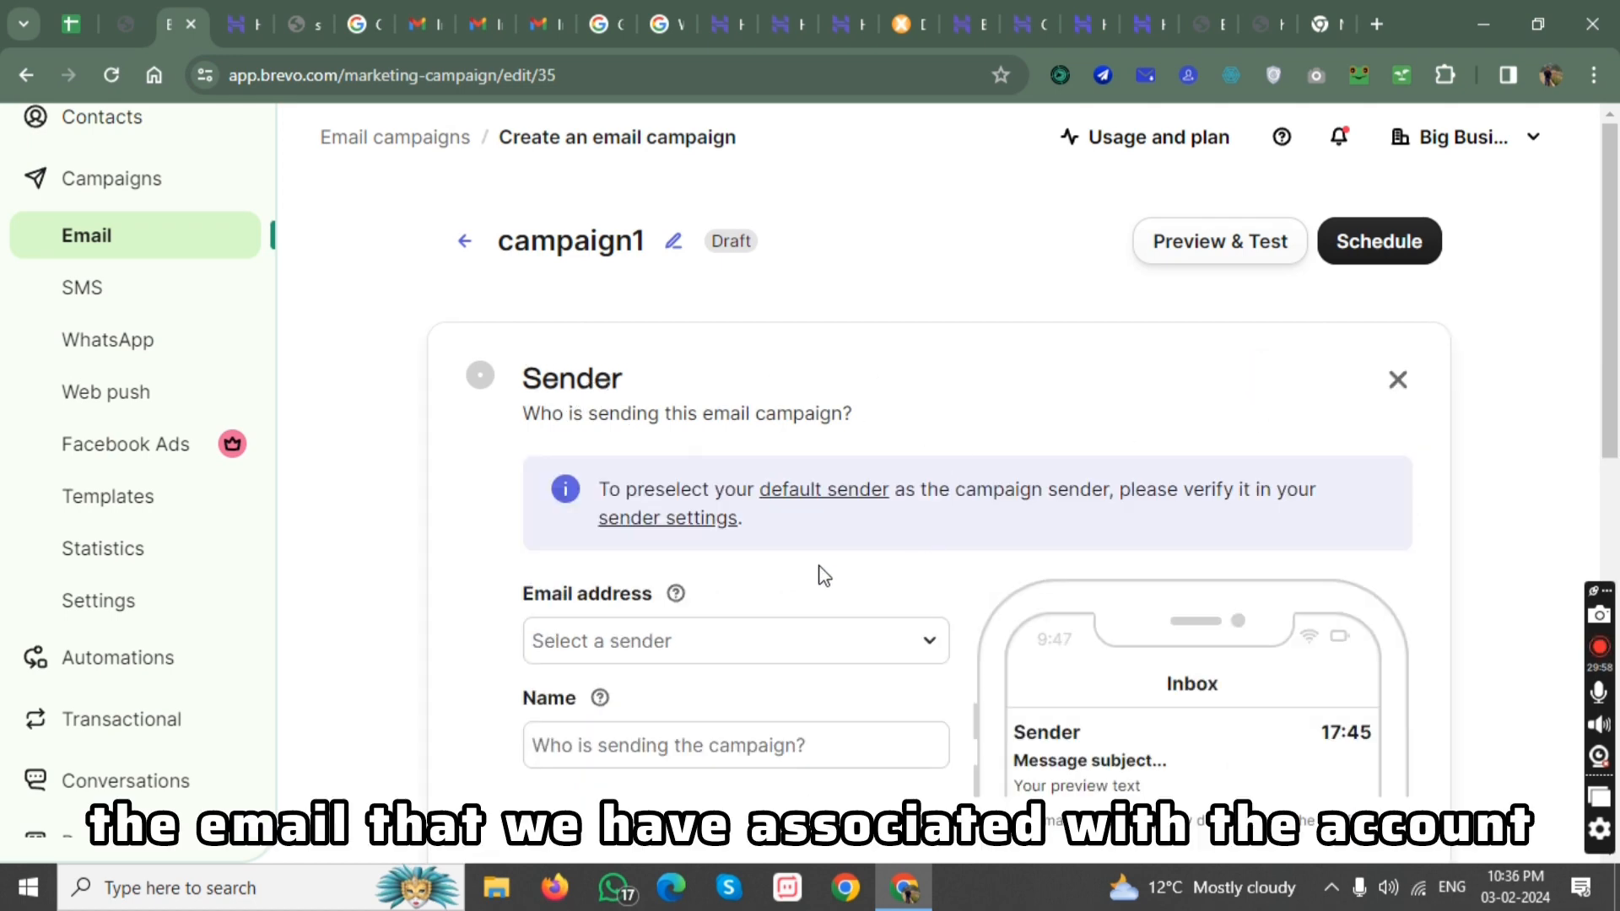
scroll(759, 565, down, 1)
click(676, 528)
click(682, 620)
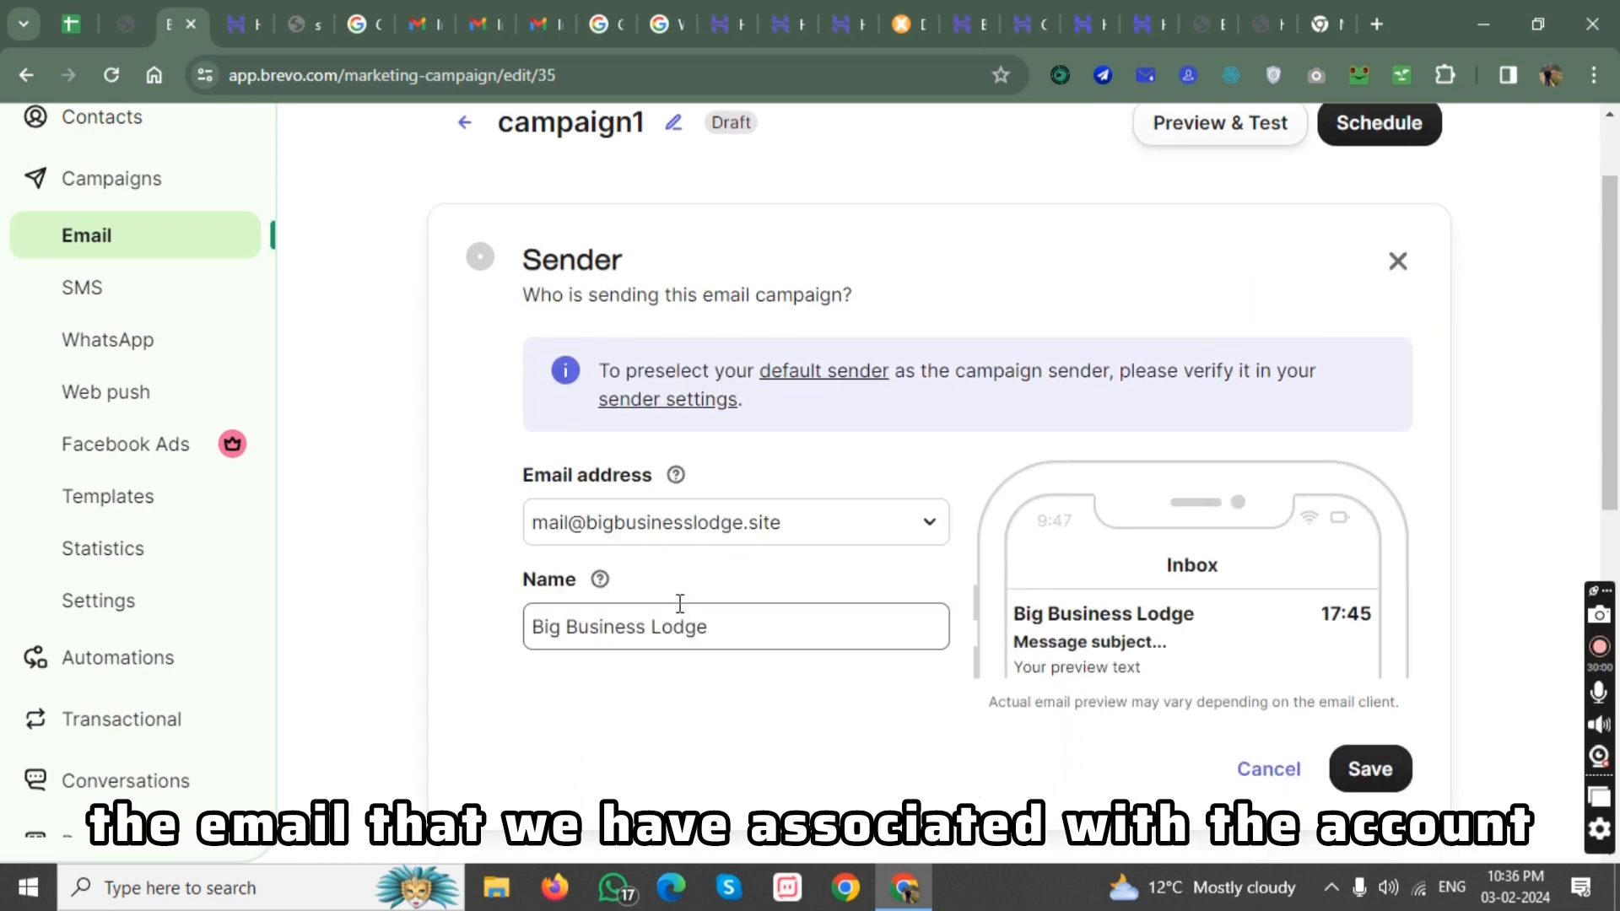
click(1365, 768)
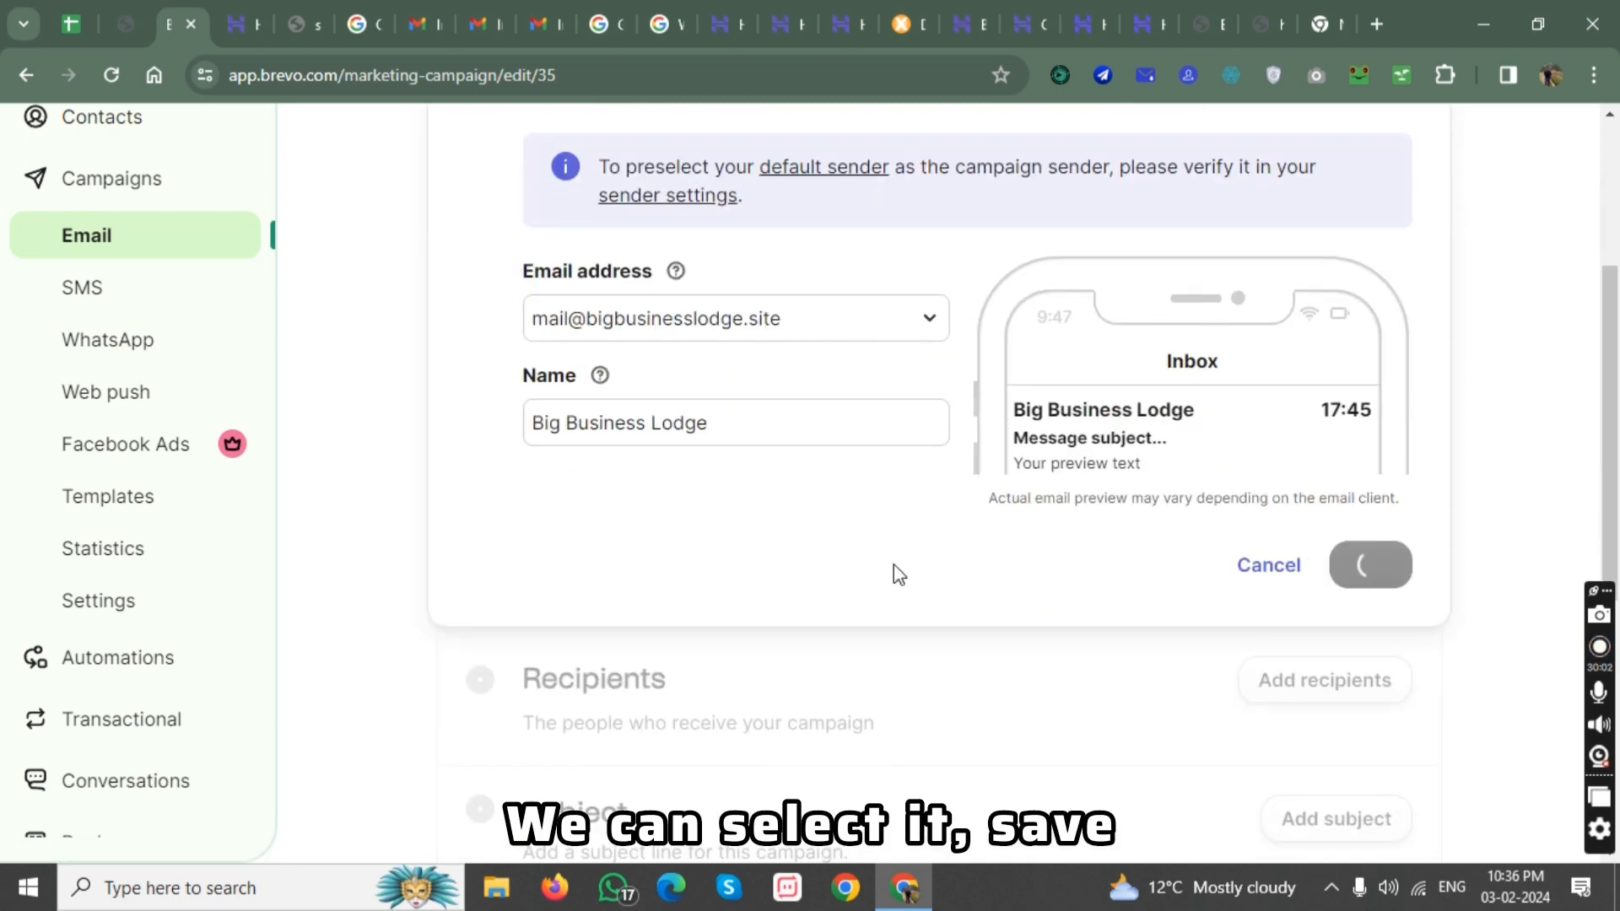
Add list#1 from Your First Folder as the campaign's recipients and save the selection.
click(1294, 513)
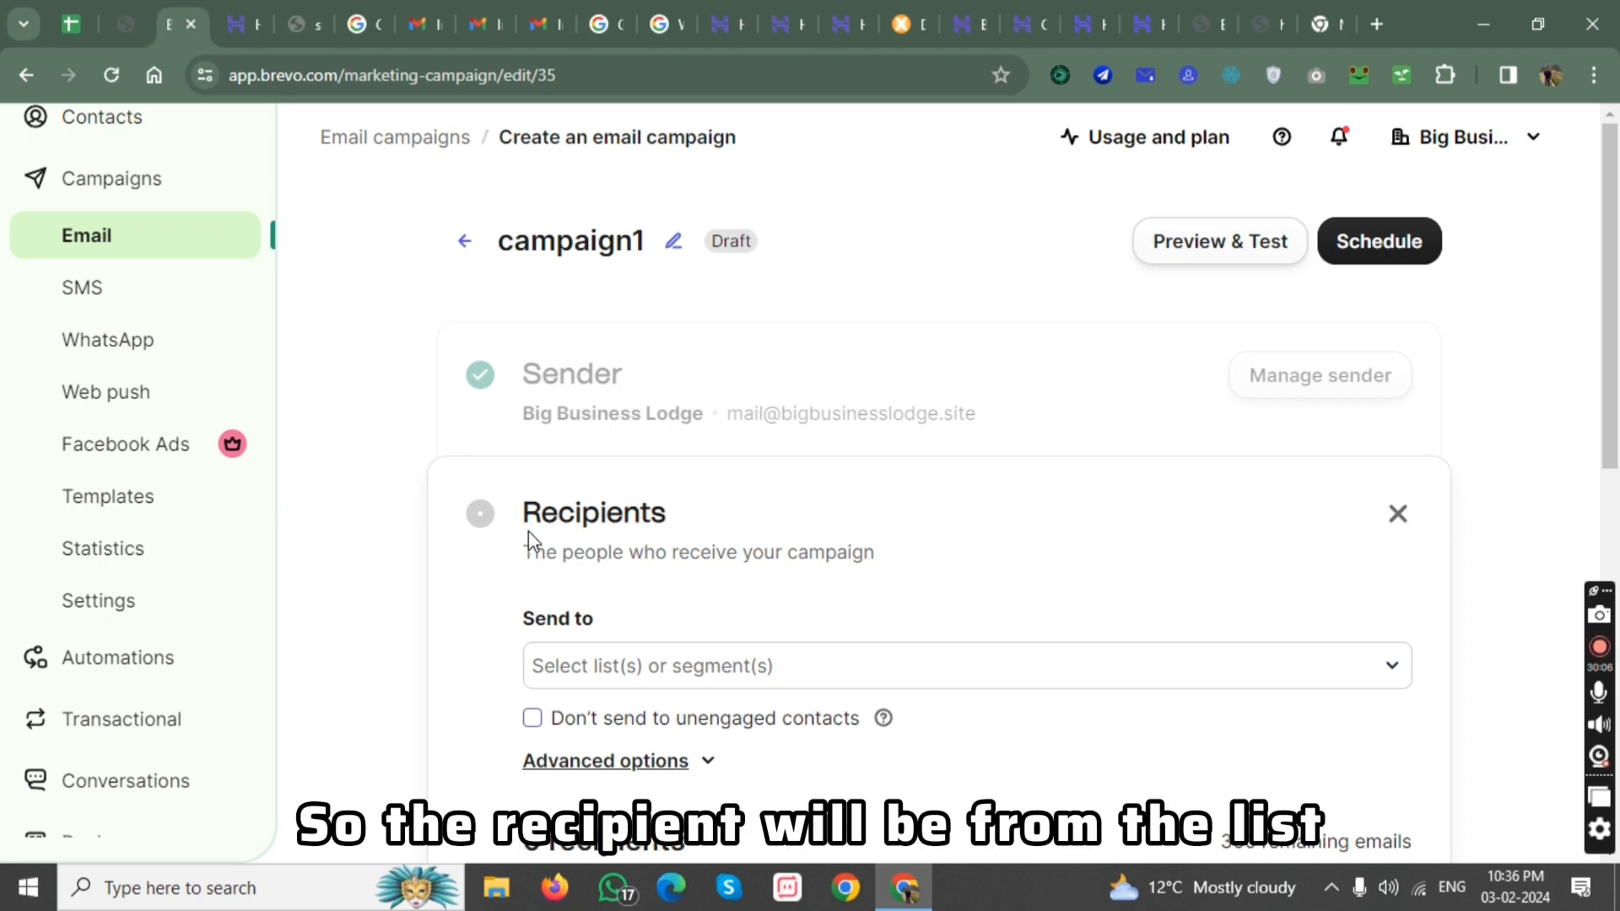
scroll(531, 535, down, 2)
click(634, 449)
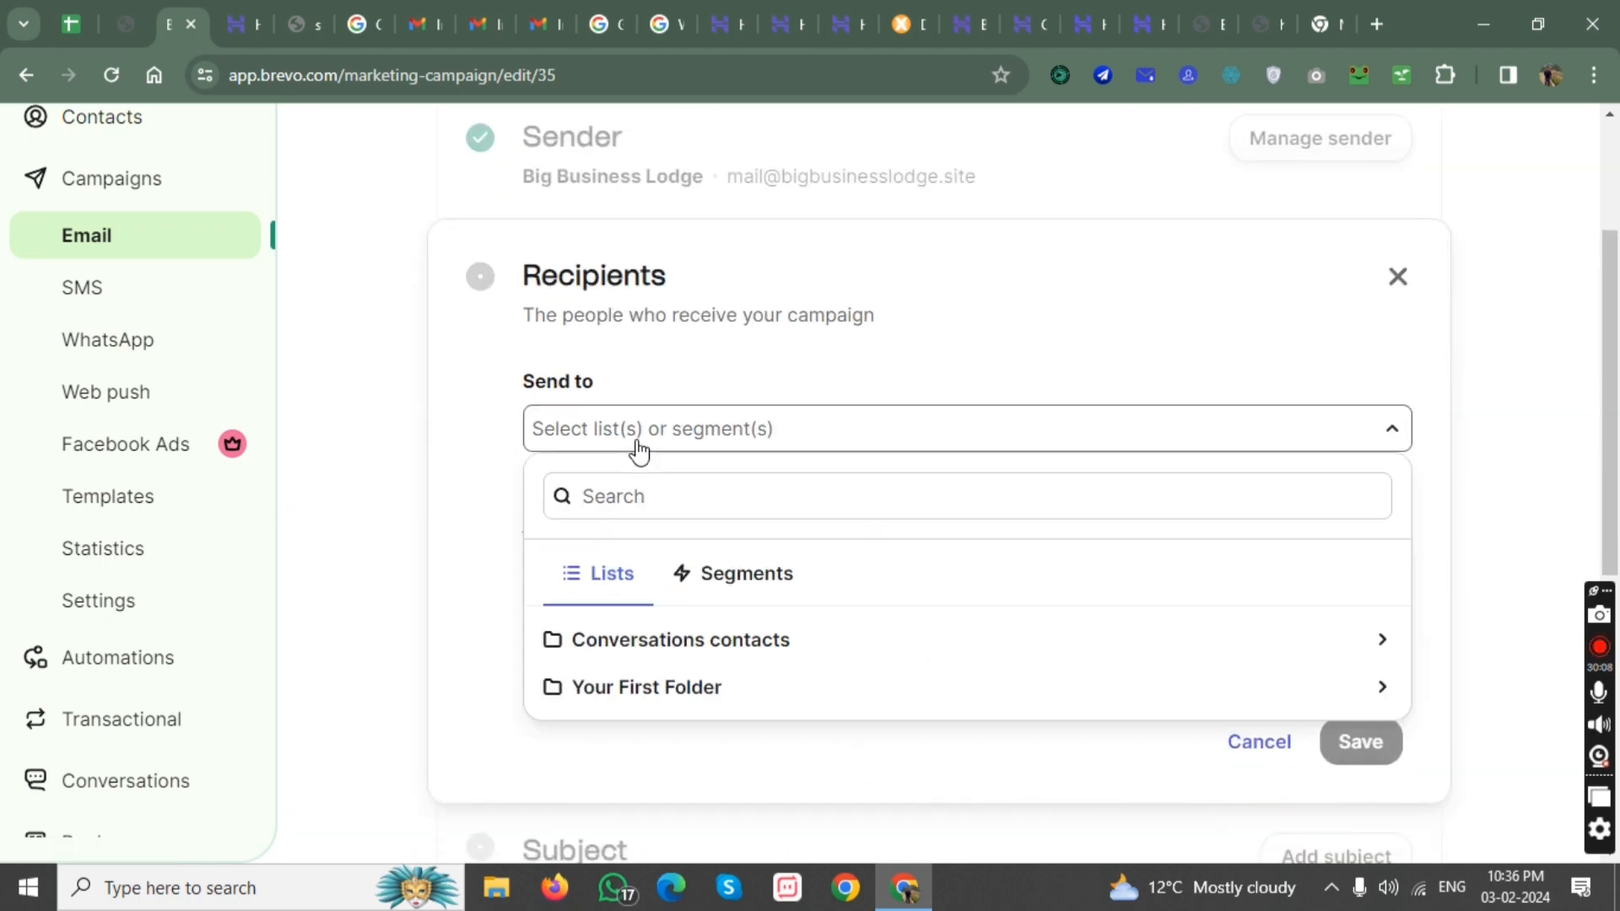
click(666, 706)
scroll(674, 639, down, 4)
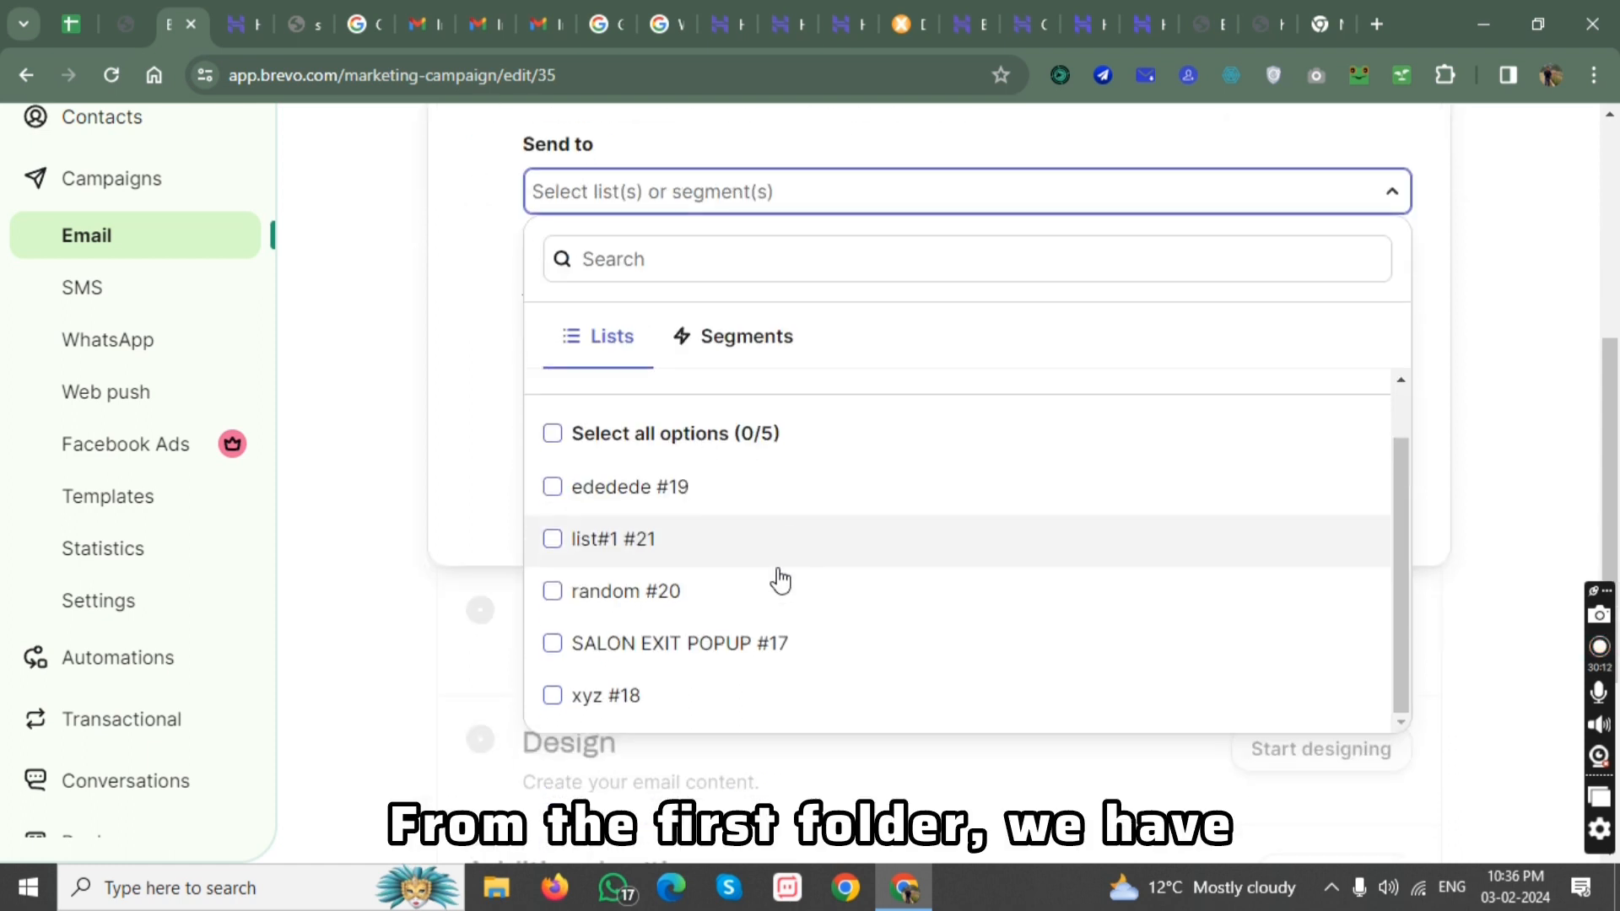
scroll(631, 594, up, 1)
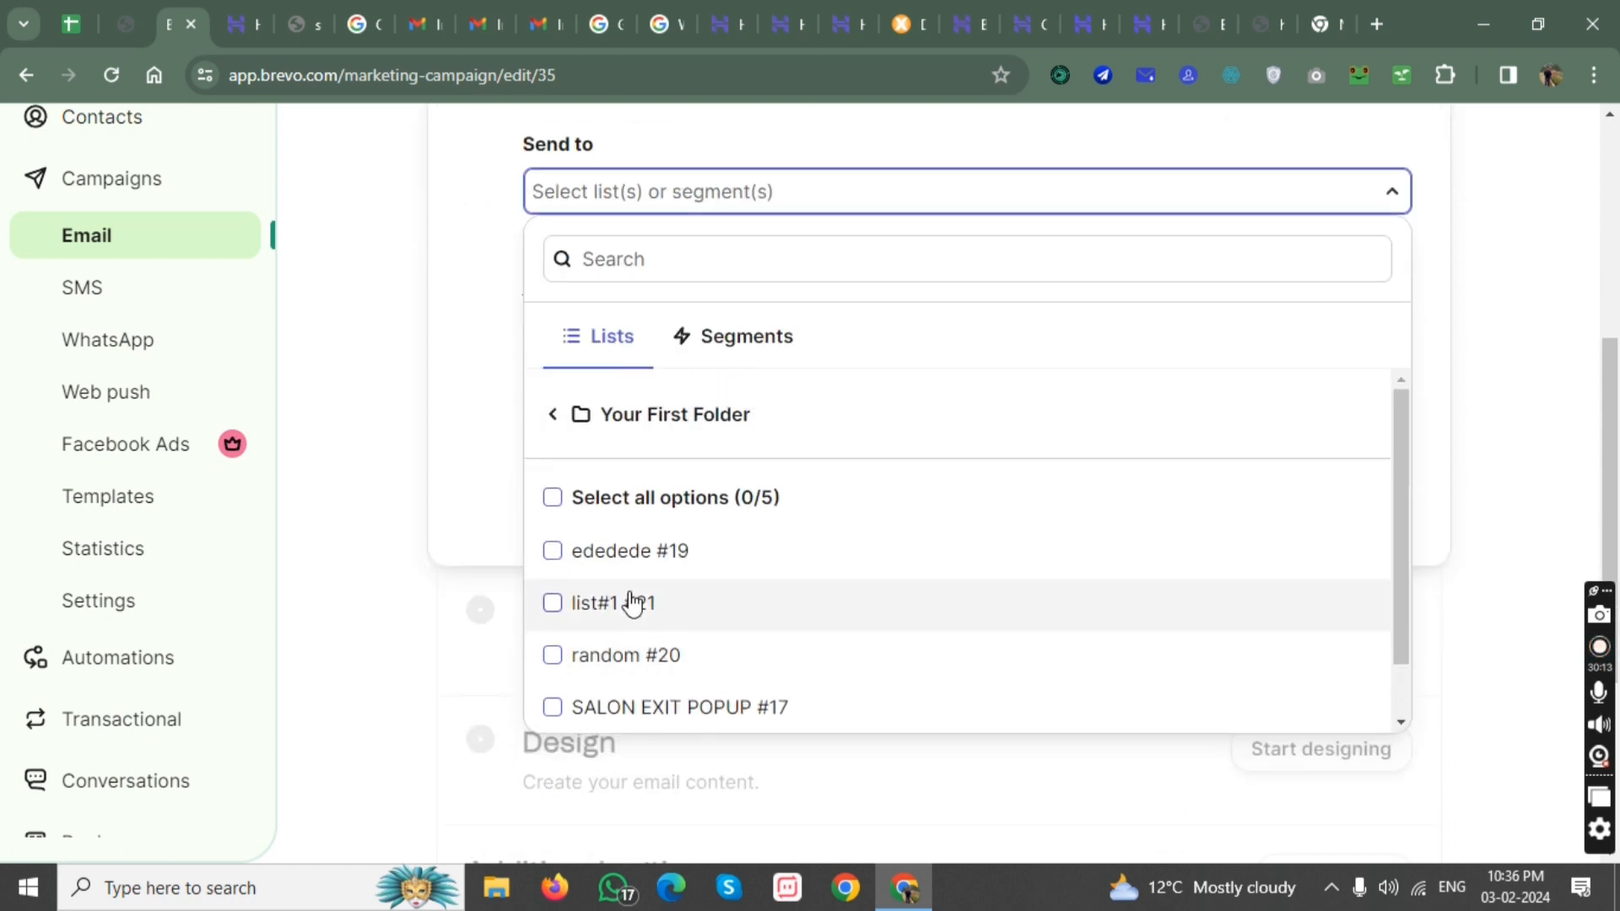
click(553, 606)
scroll(806, 614, down, 3)
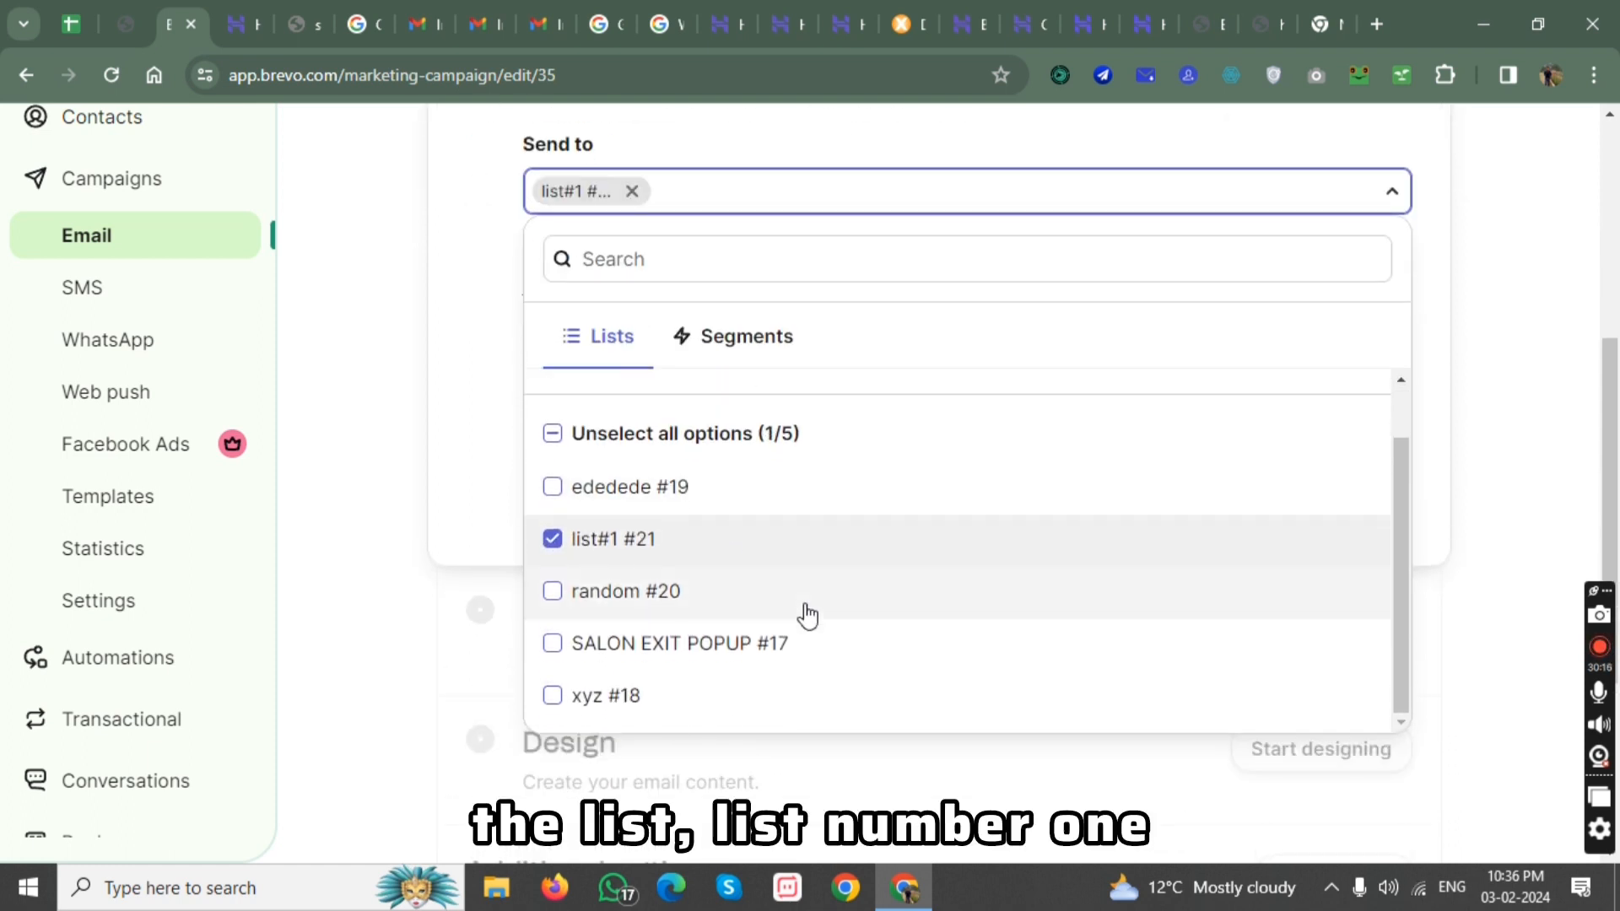
scroll(1041, 597, up, 5)
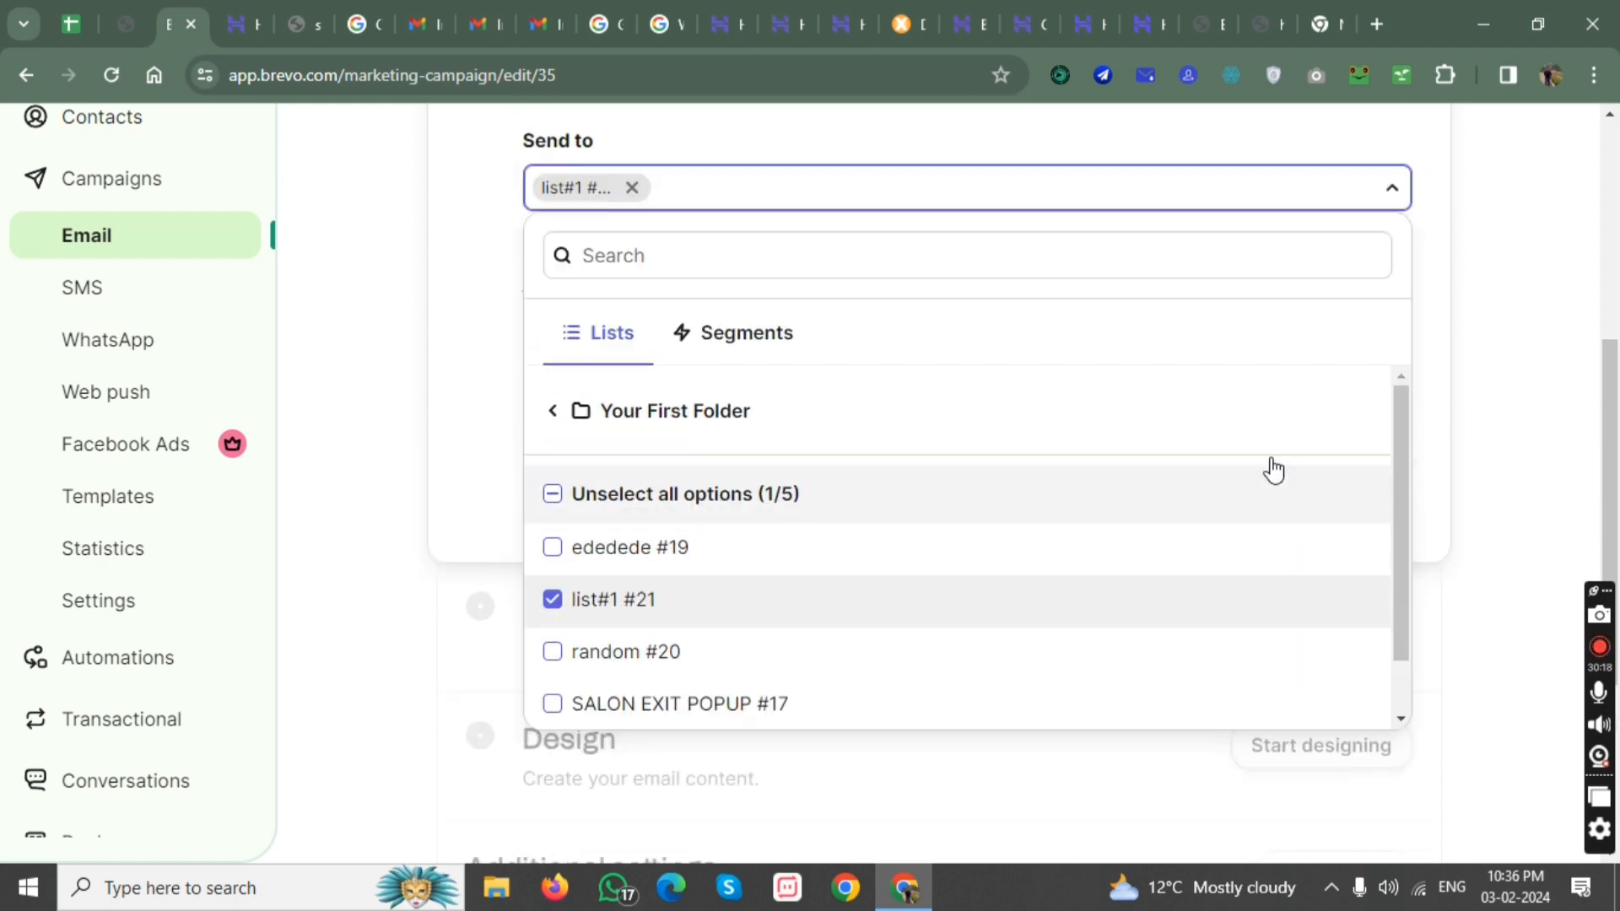
scroll(1432, 452, down, 1)
click(1433, 452)
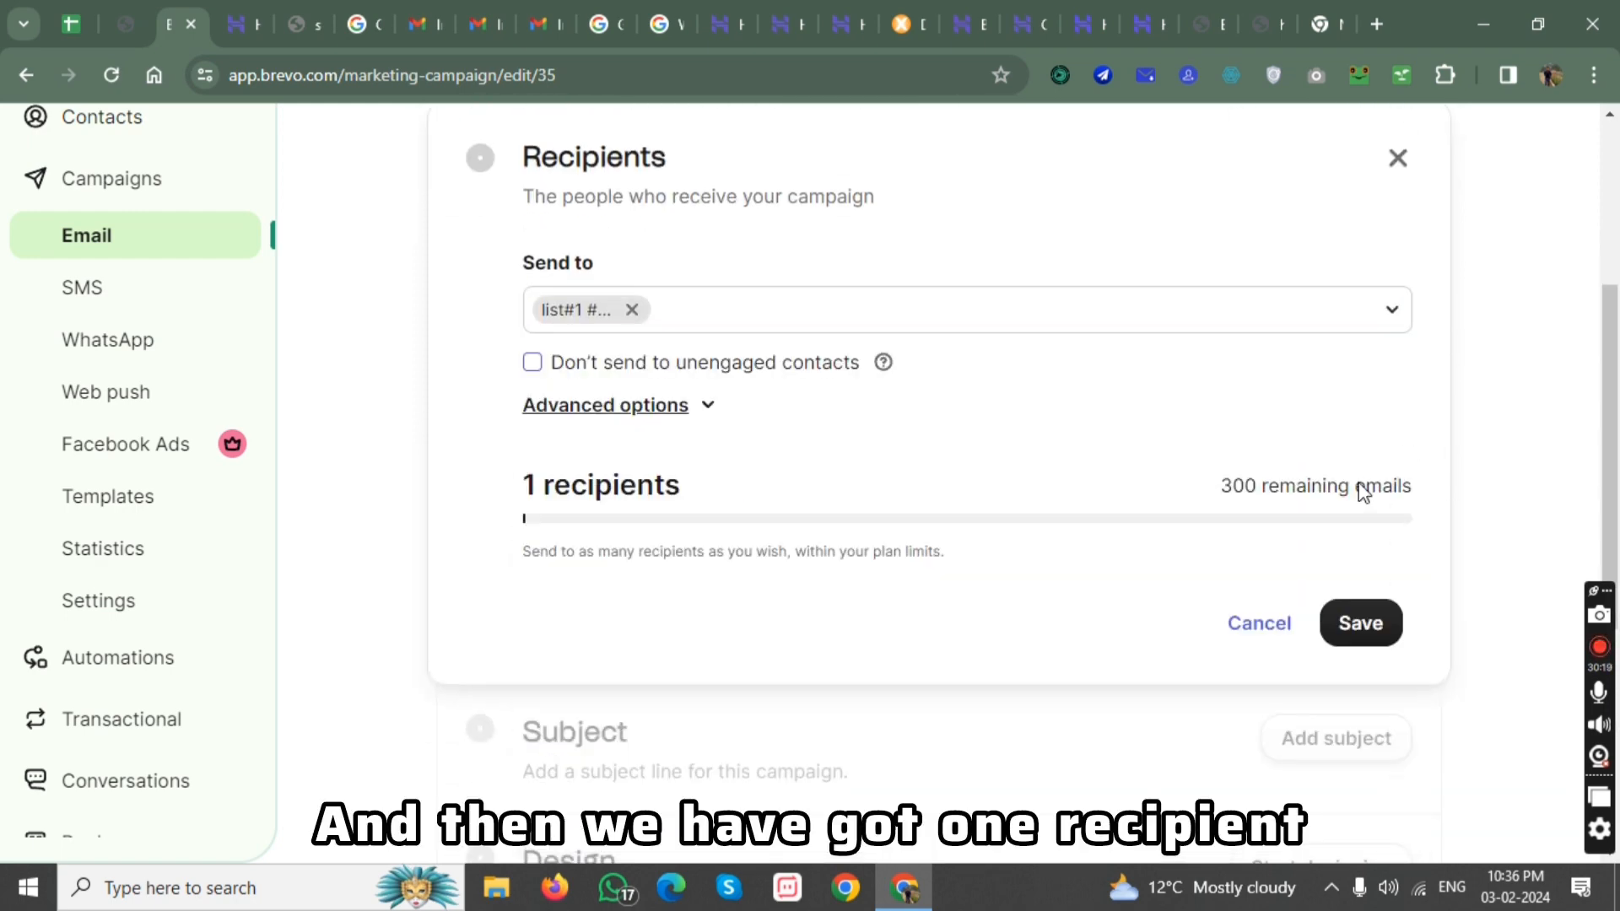
click(1349, 626)
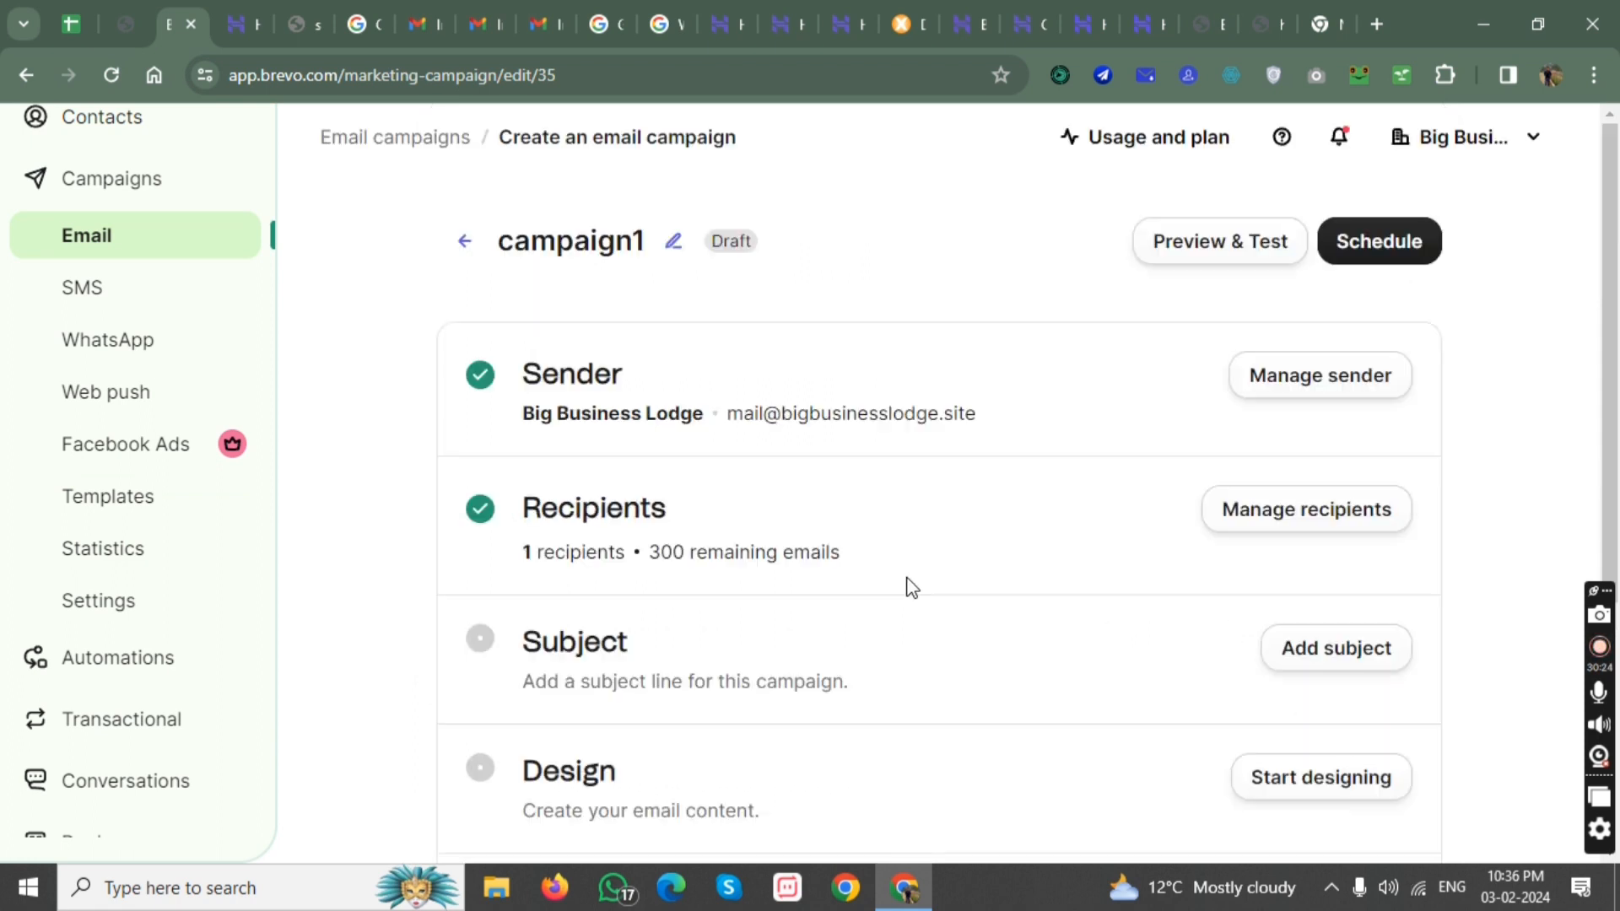
Open the campaign's subject settings, ready to write in the subject line.
click(1309, 660)
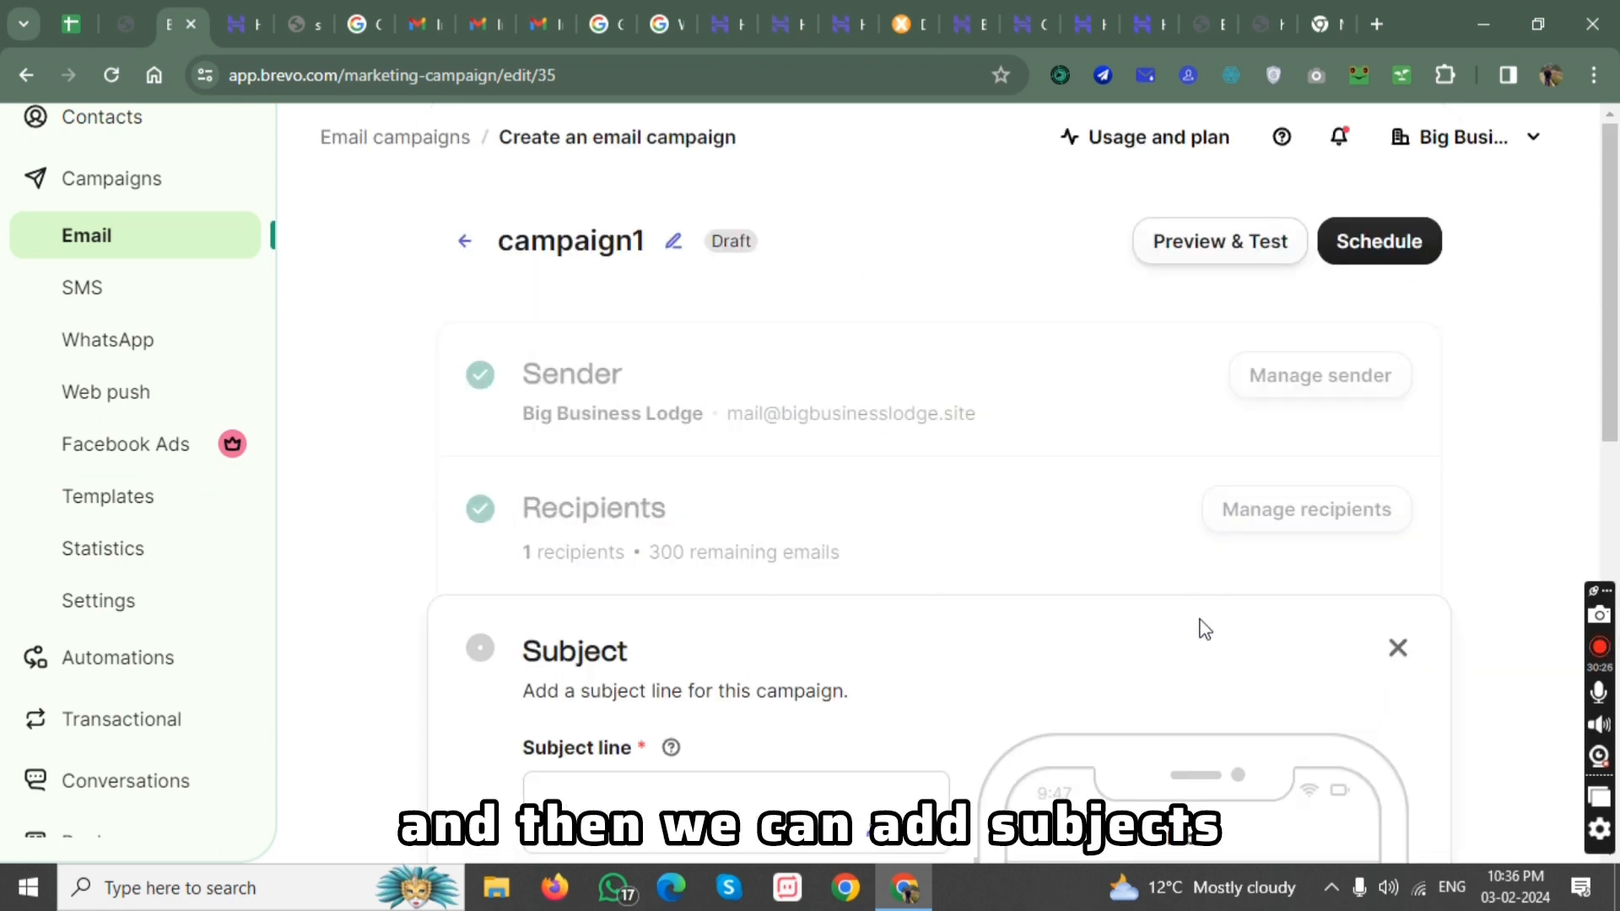
scroll(844, 599, down, 3)
click(691, 567)
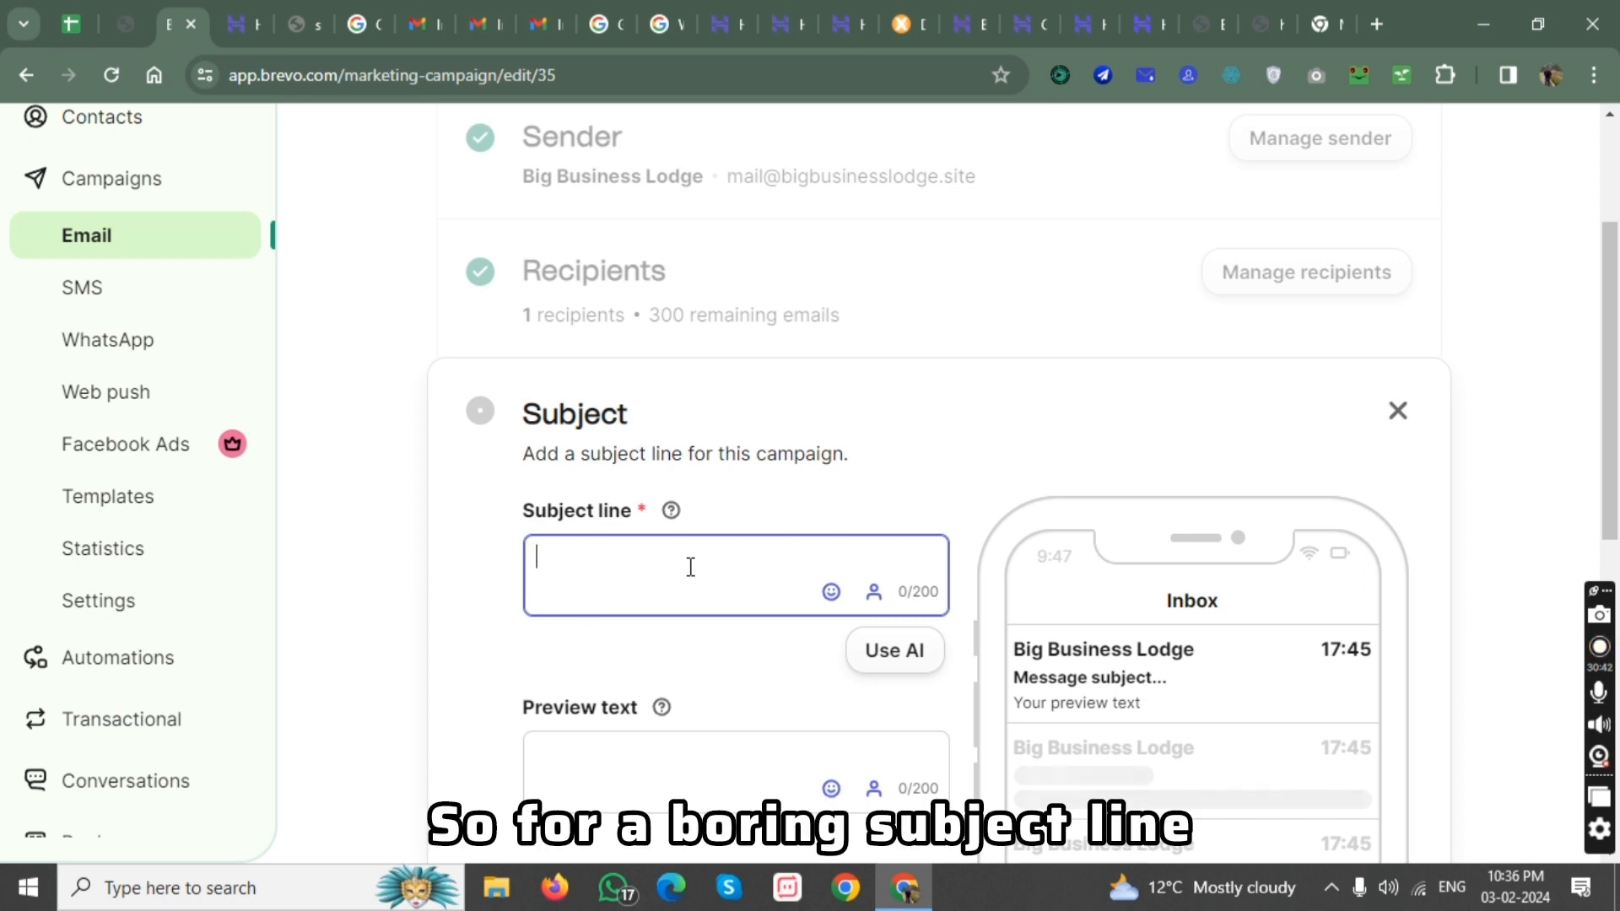
Try "10 marketing facts 2024" as the subject line, and clear it again.
text(10 )
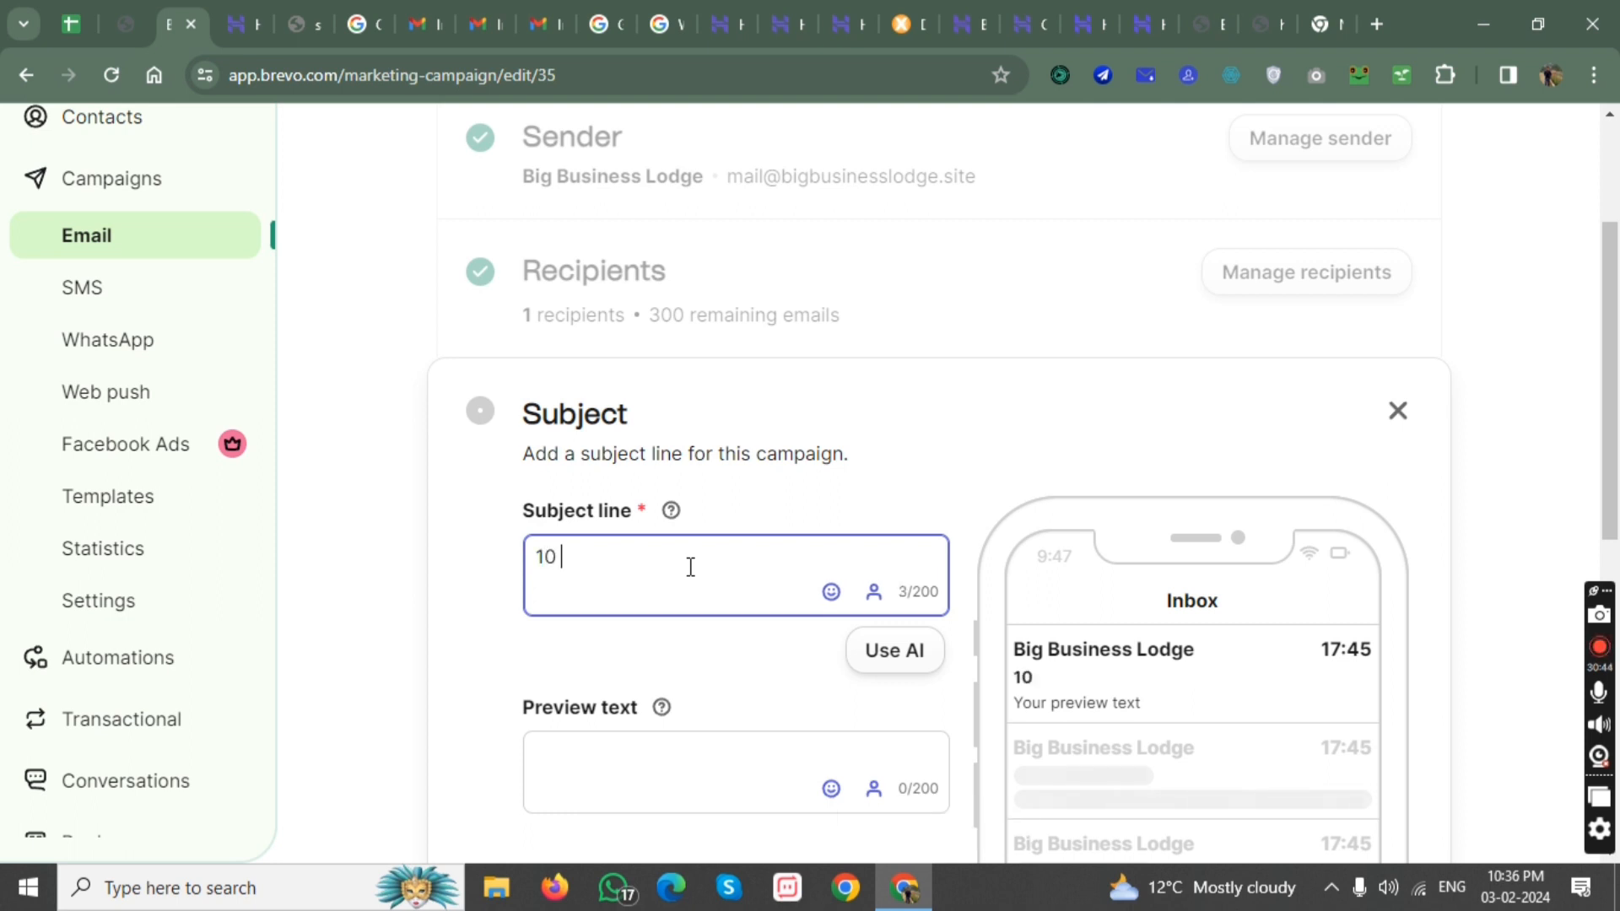
text(marketing f)
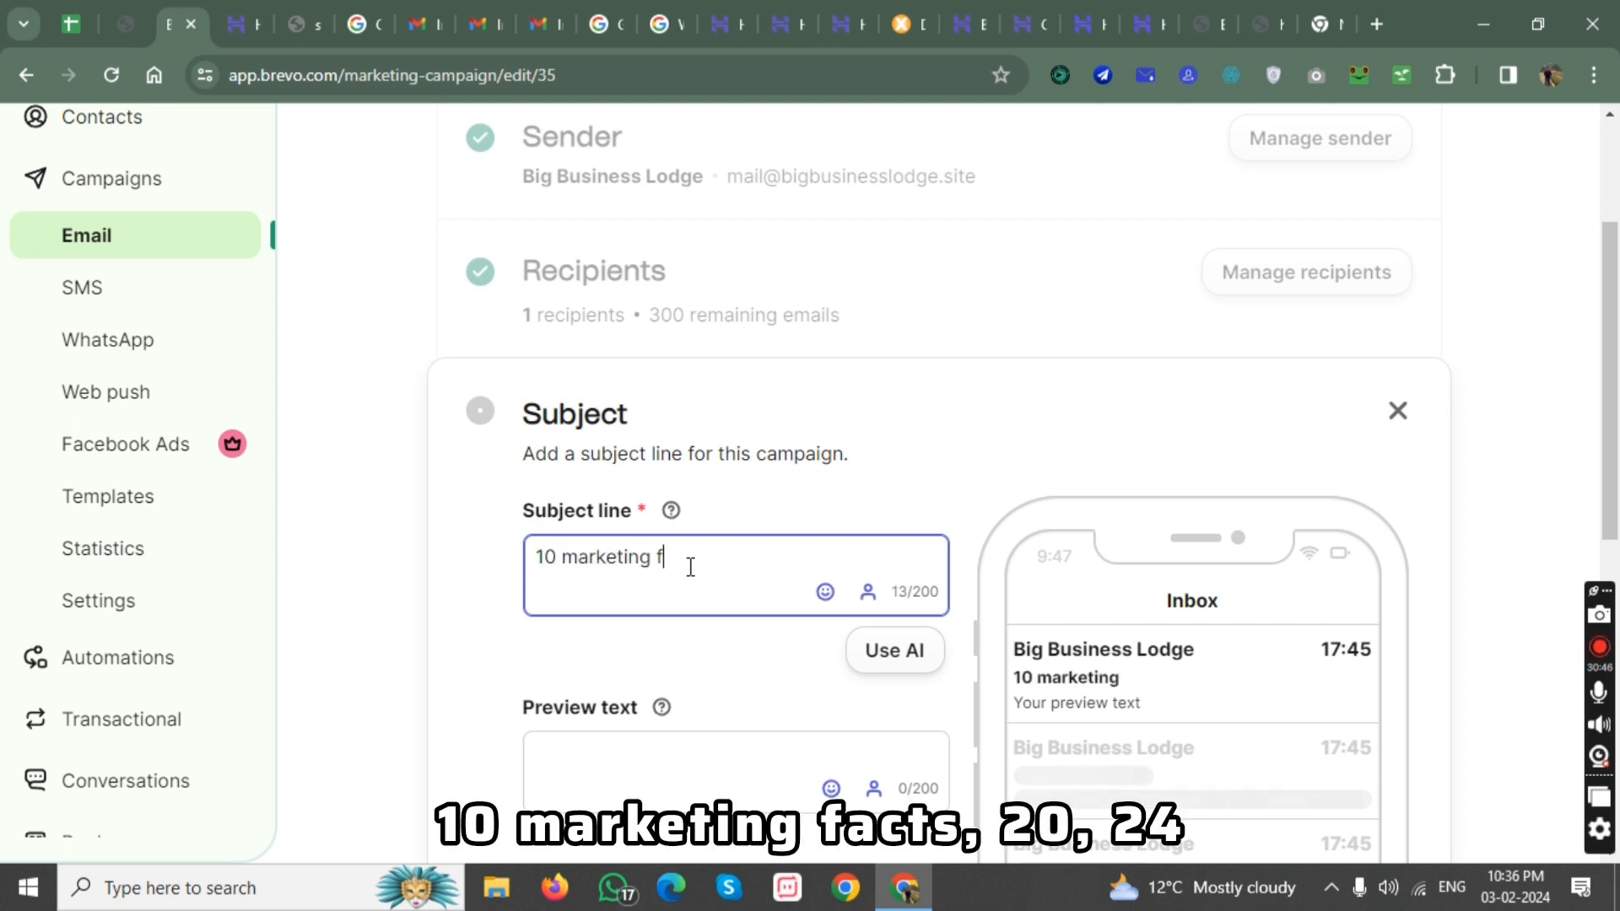
text(acts 20)
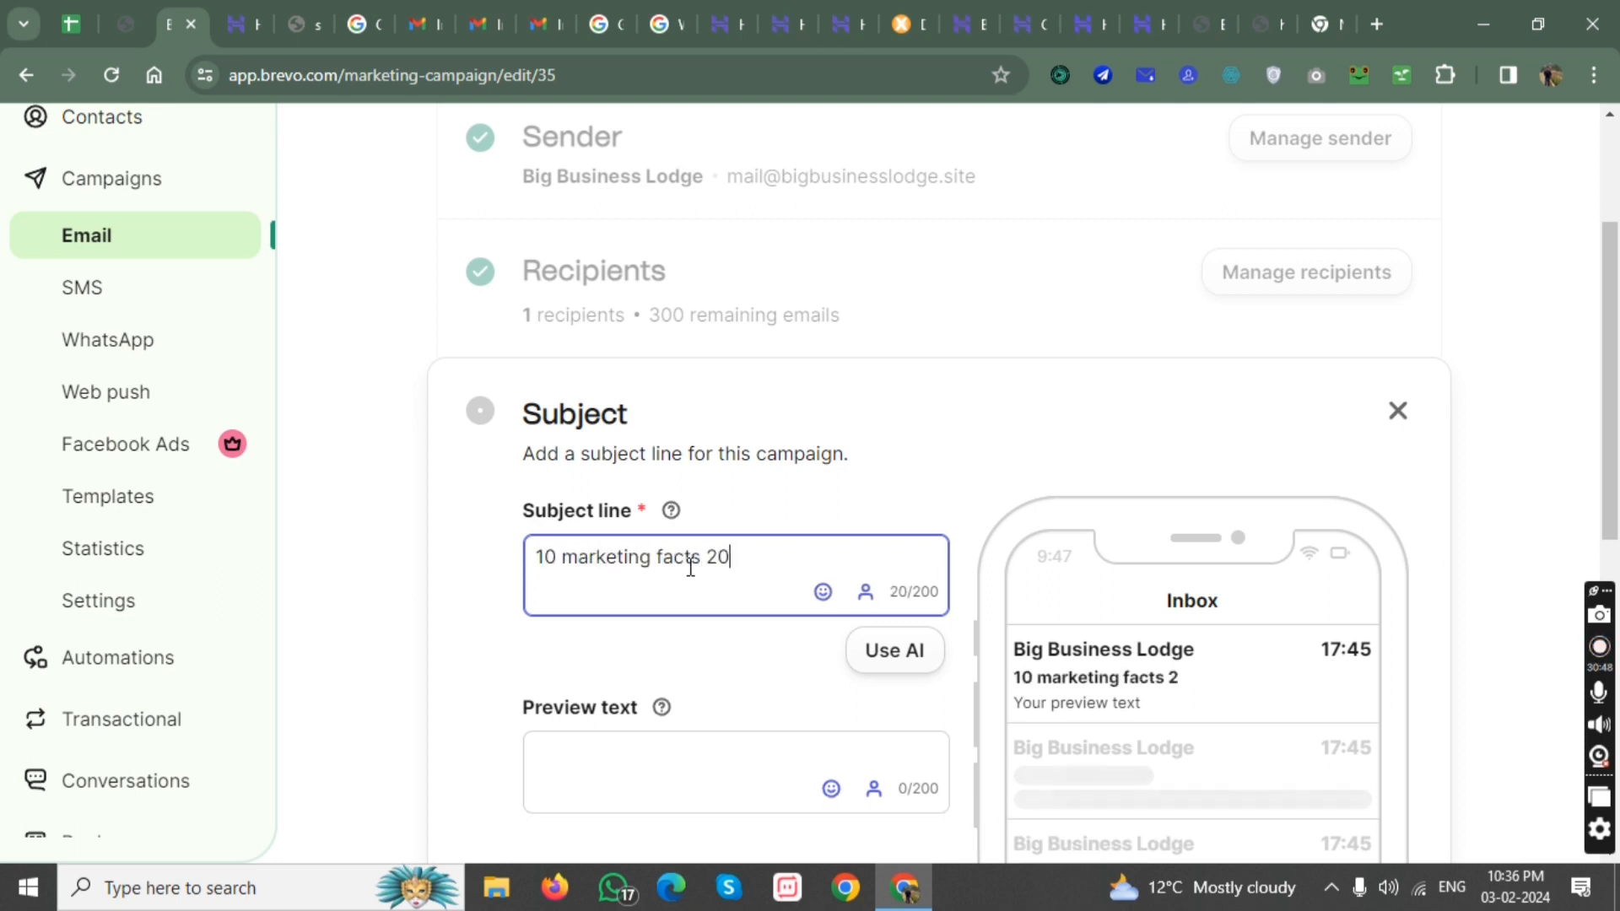
text(2)
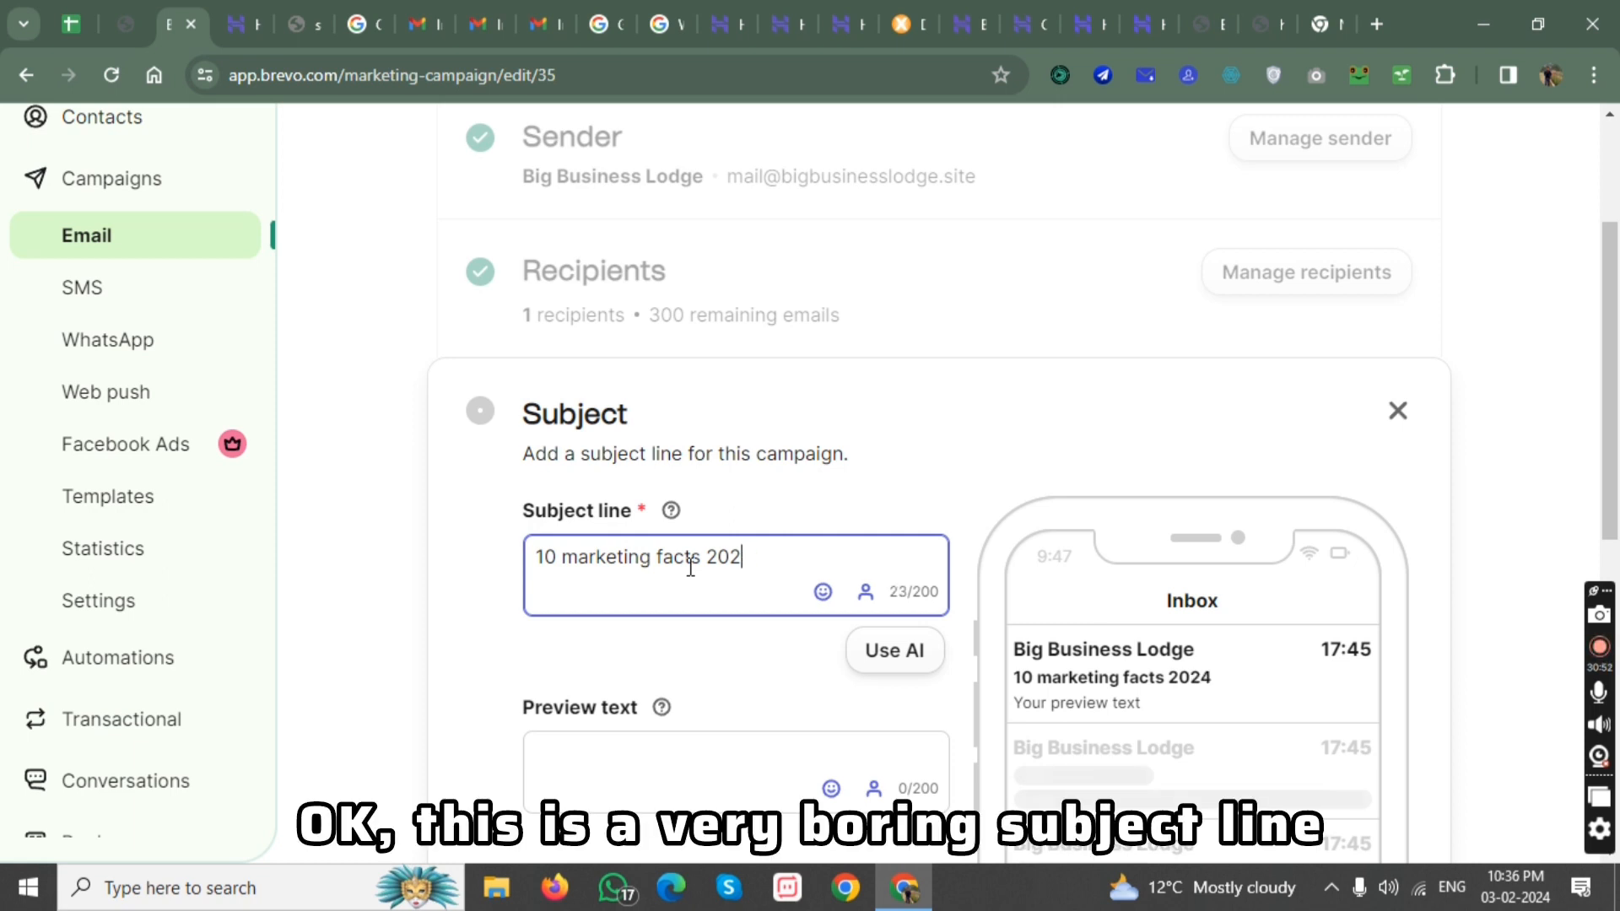
key(BackSpace)
key(BackSpace)
key(BackSpace)
key(BackSpace)
key(BackSpace)
key(BackSpace)
key(BackSpace)
key(BackSpace)
key(BackSpace)
key(BackSpace)
key(BackSpace)
key(BackSpace)
key(BackSpace)
key(BackSpace)
key(BackSpace)
key(BackSpace)
key(BackSpace)
key(BackSpace)
key(BackSpace)
key(BackSpace)
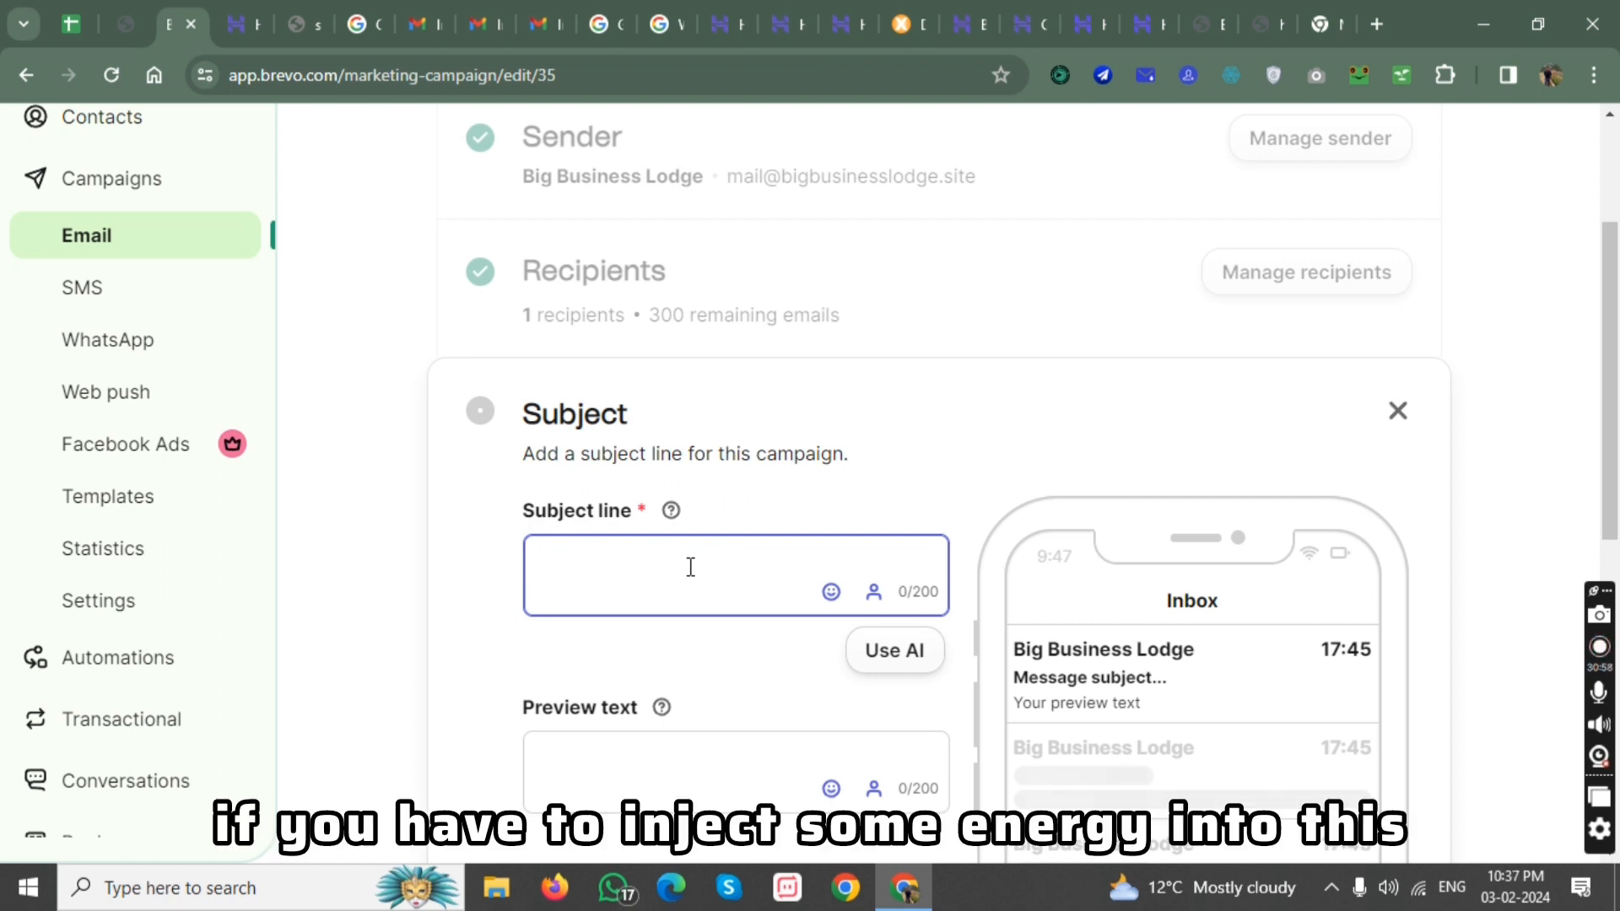
Enter the subject line "10 shocking markeitng facts that no marketer will tell you 2024 #3 will blow you.".
scroll(623, 431, down, 1)
text(10 )
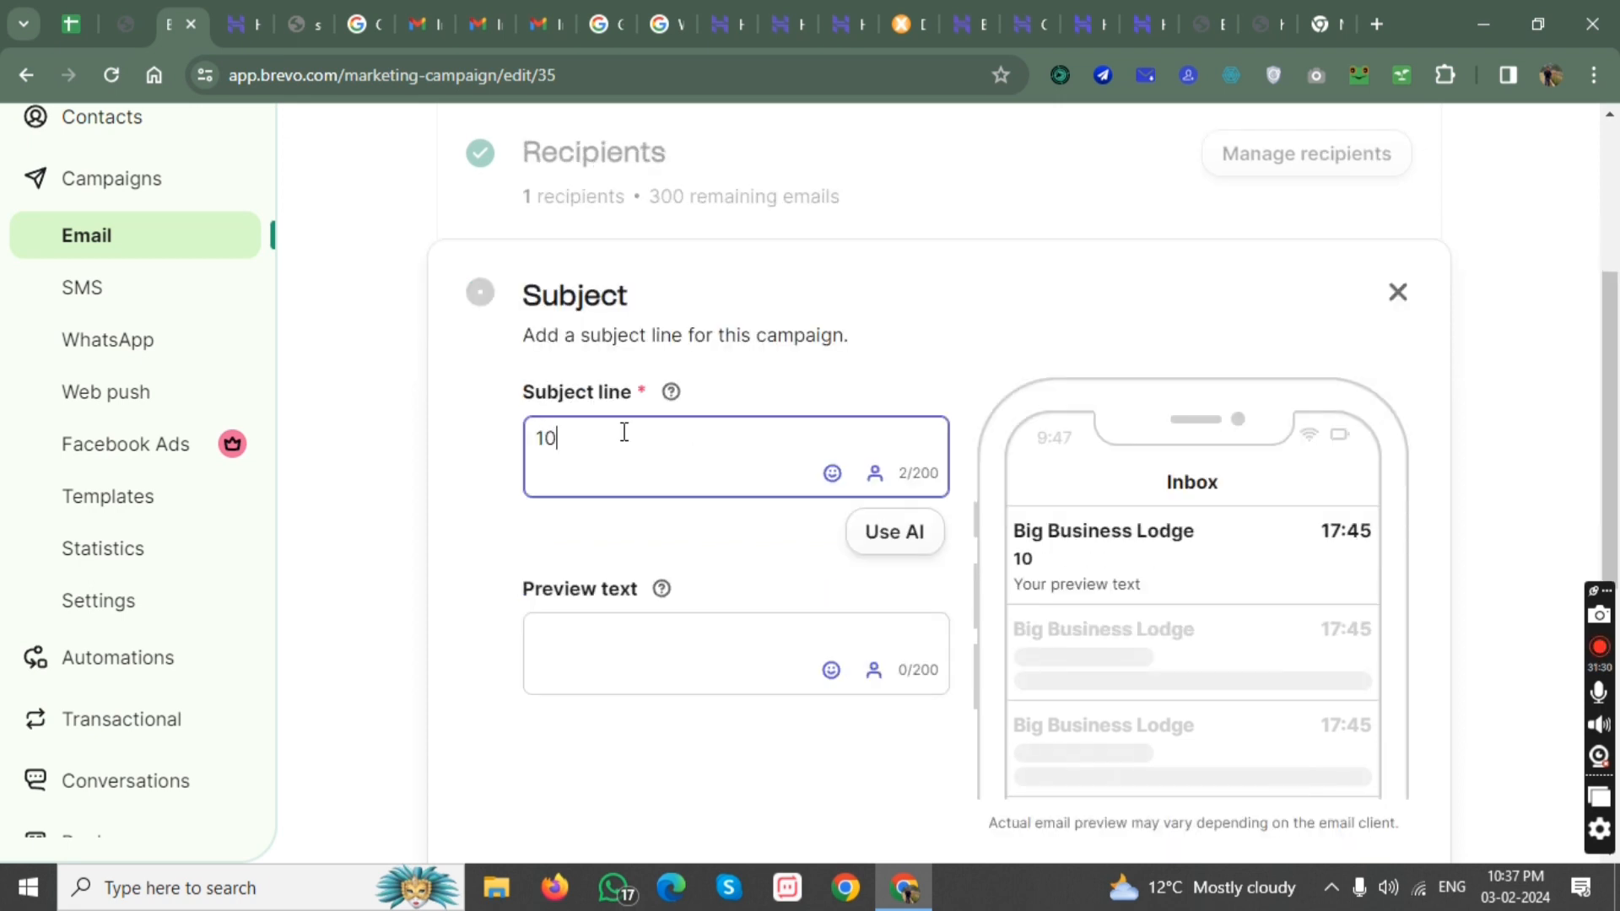
text(shocking)
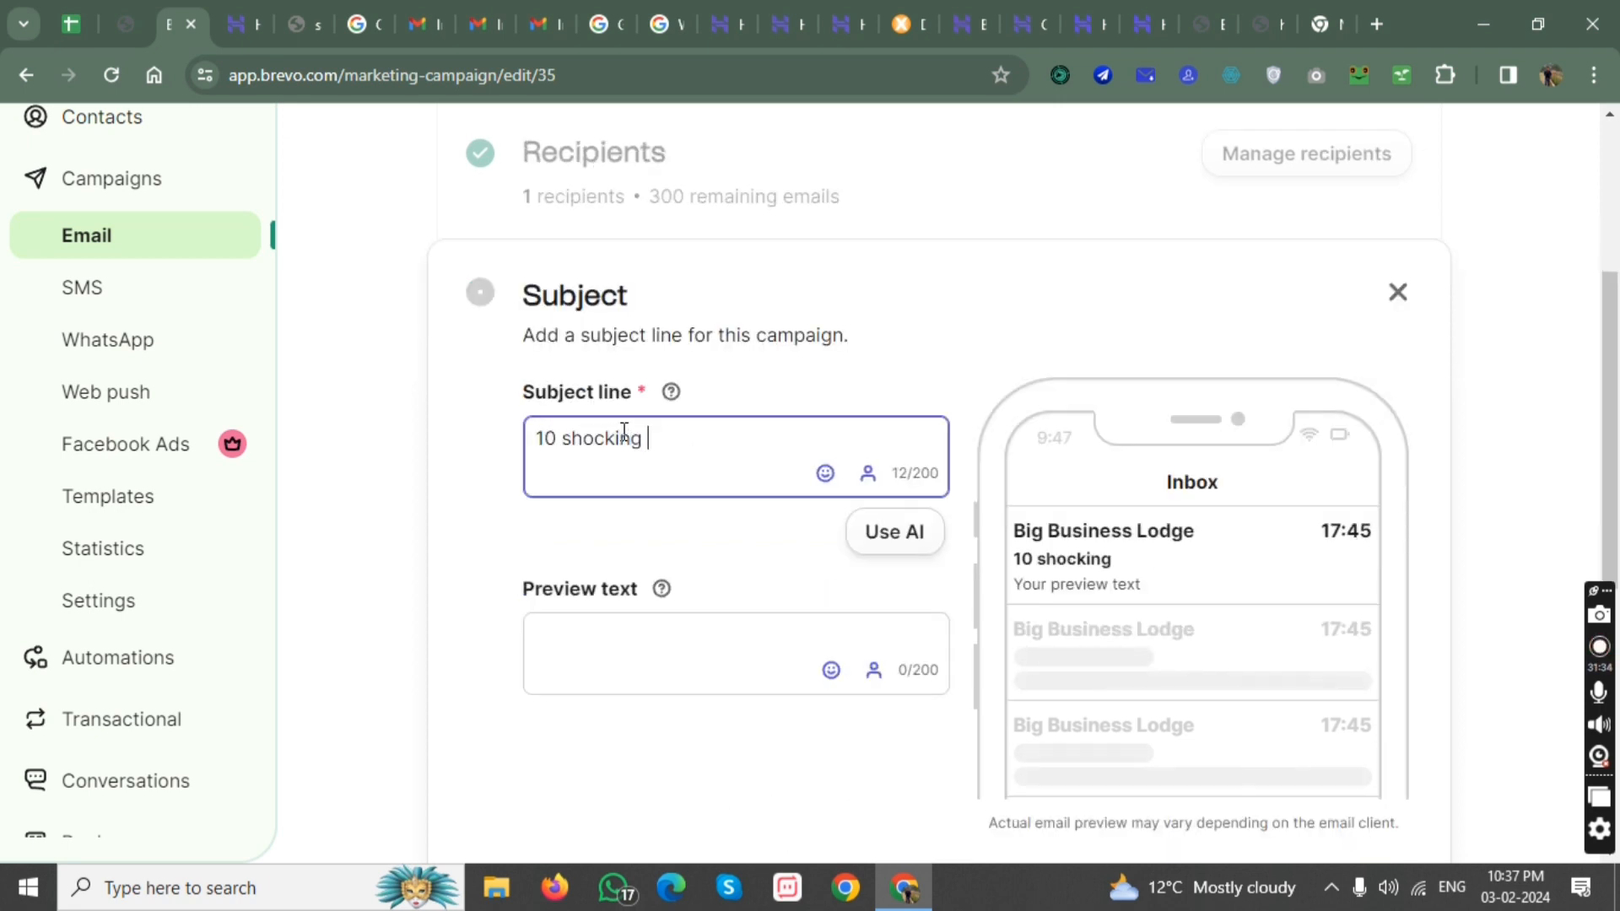
text( markeitng fac)
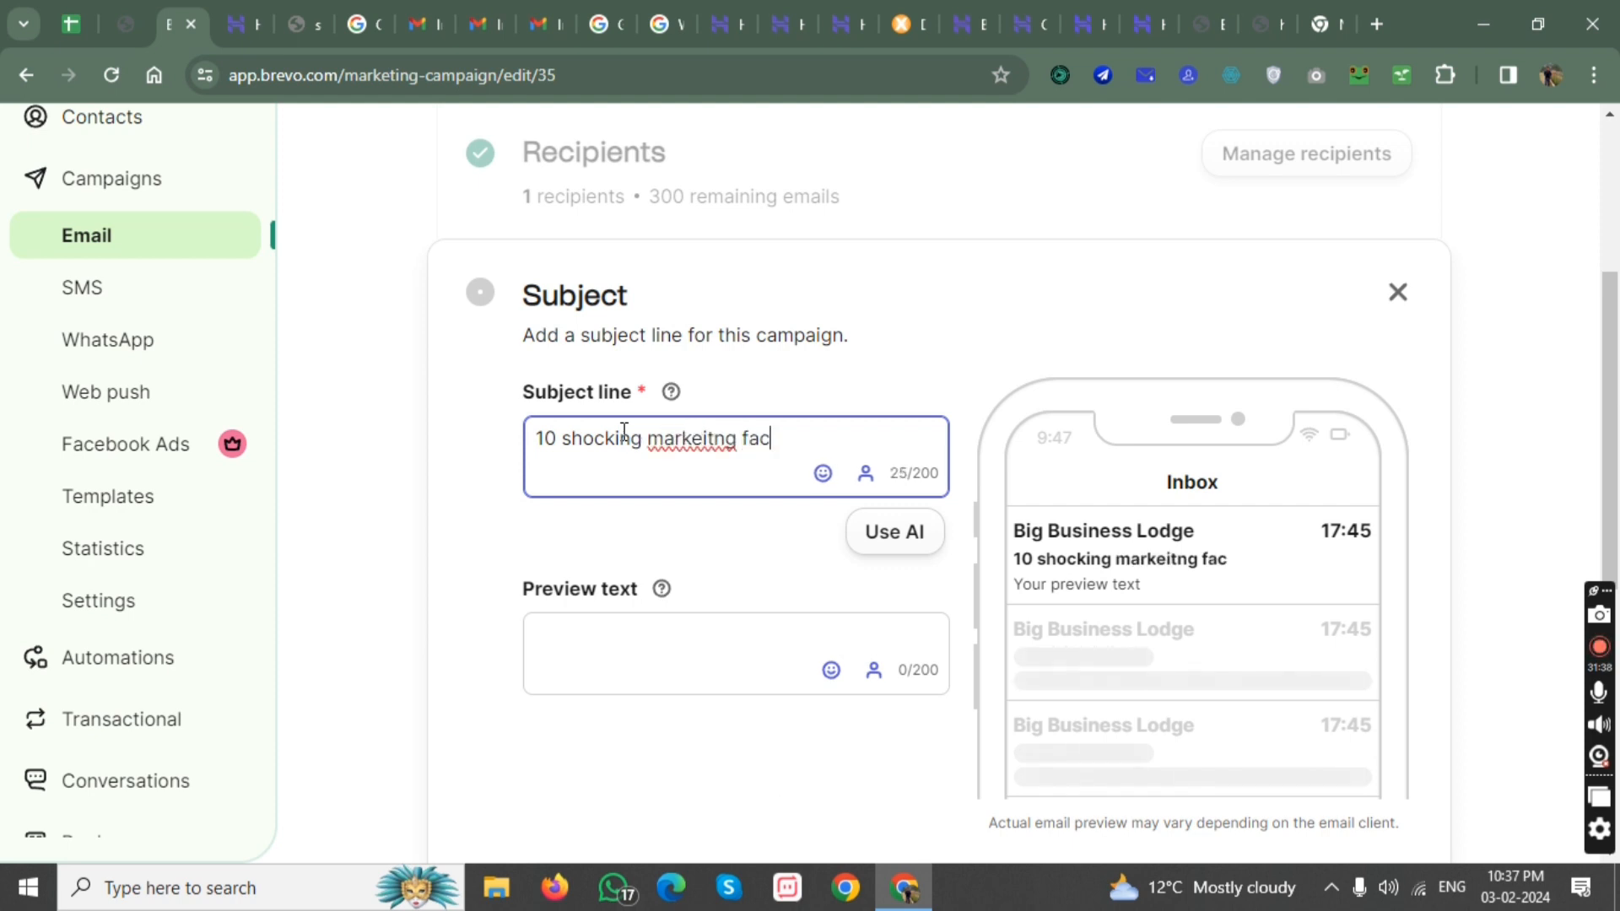
text(ts that )
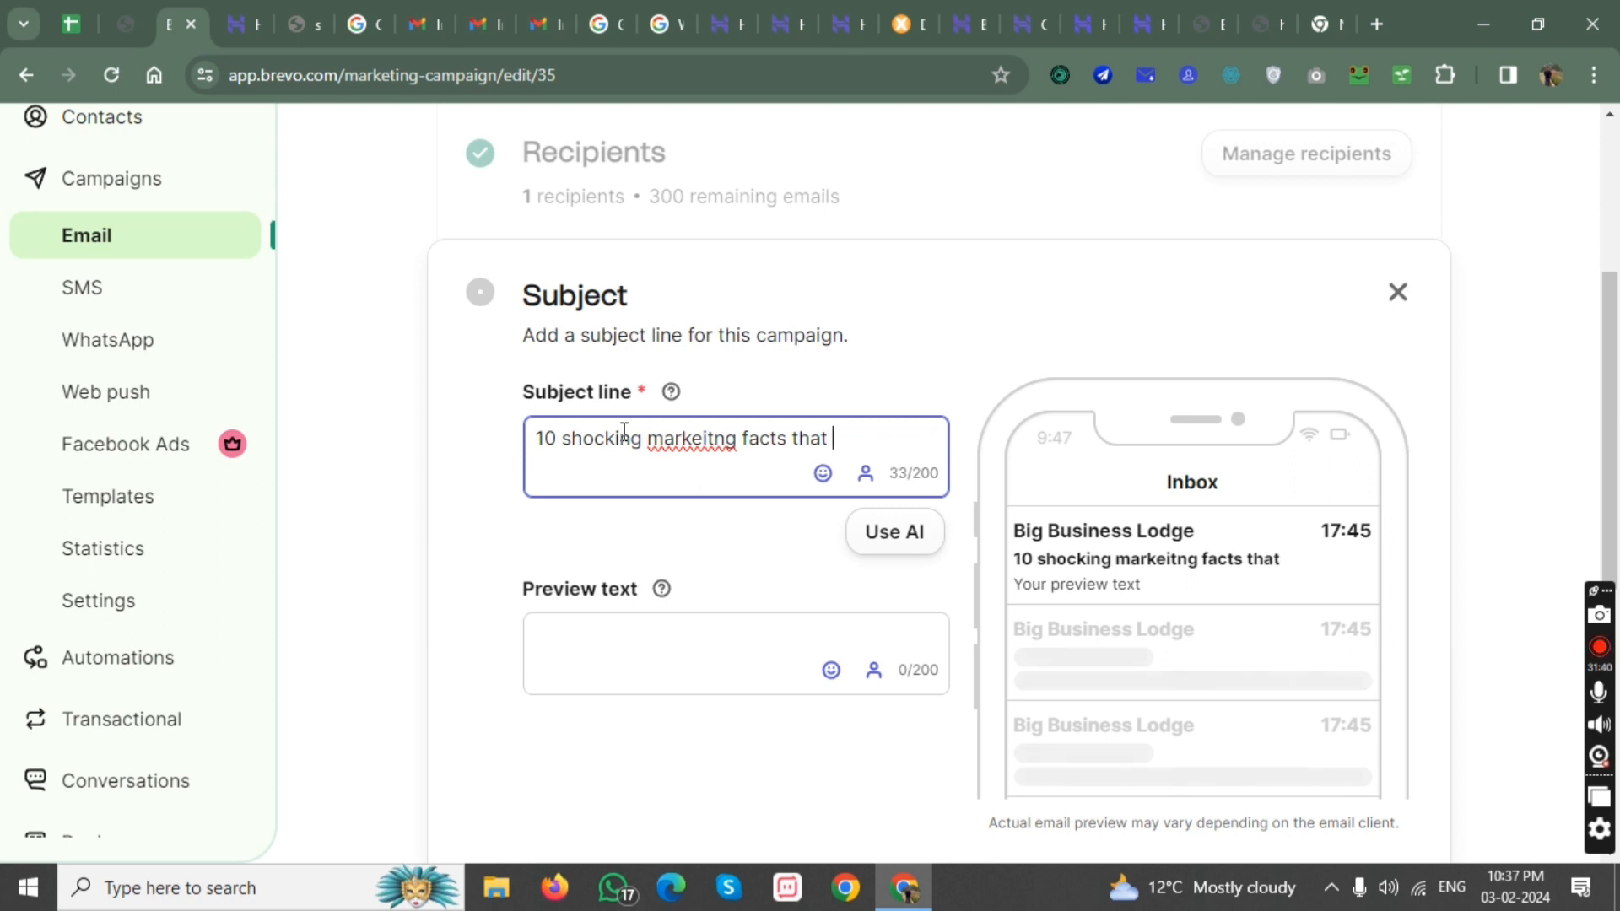
text(no marketer )
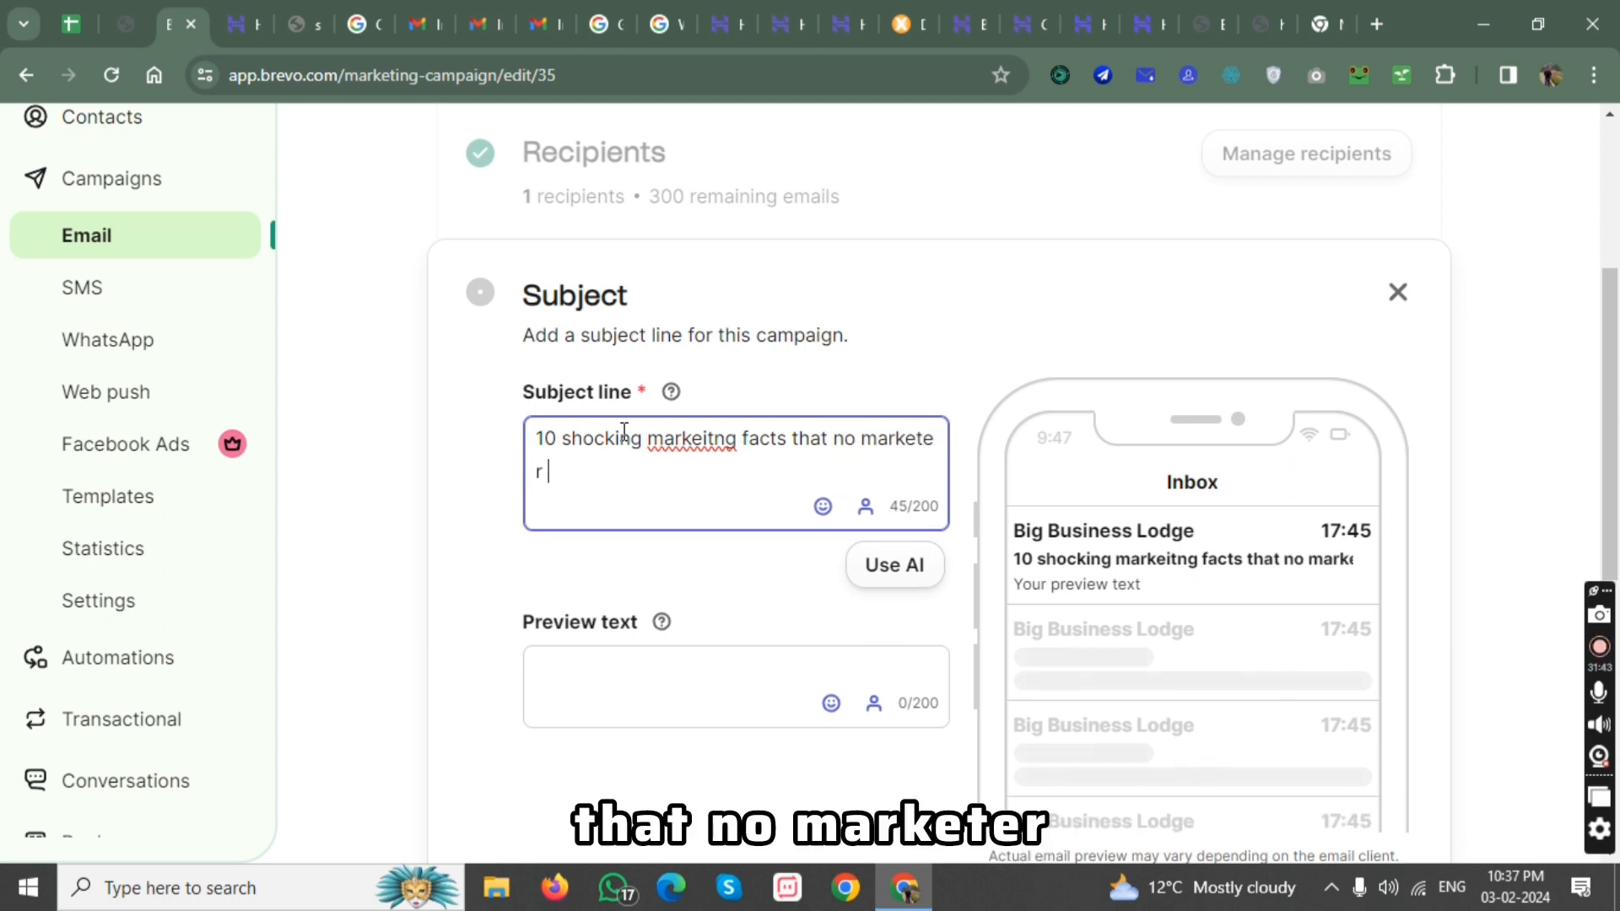
text(will tell you 2024)
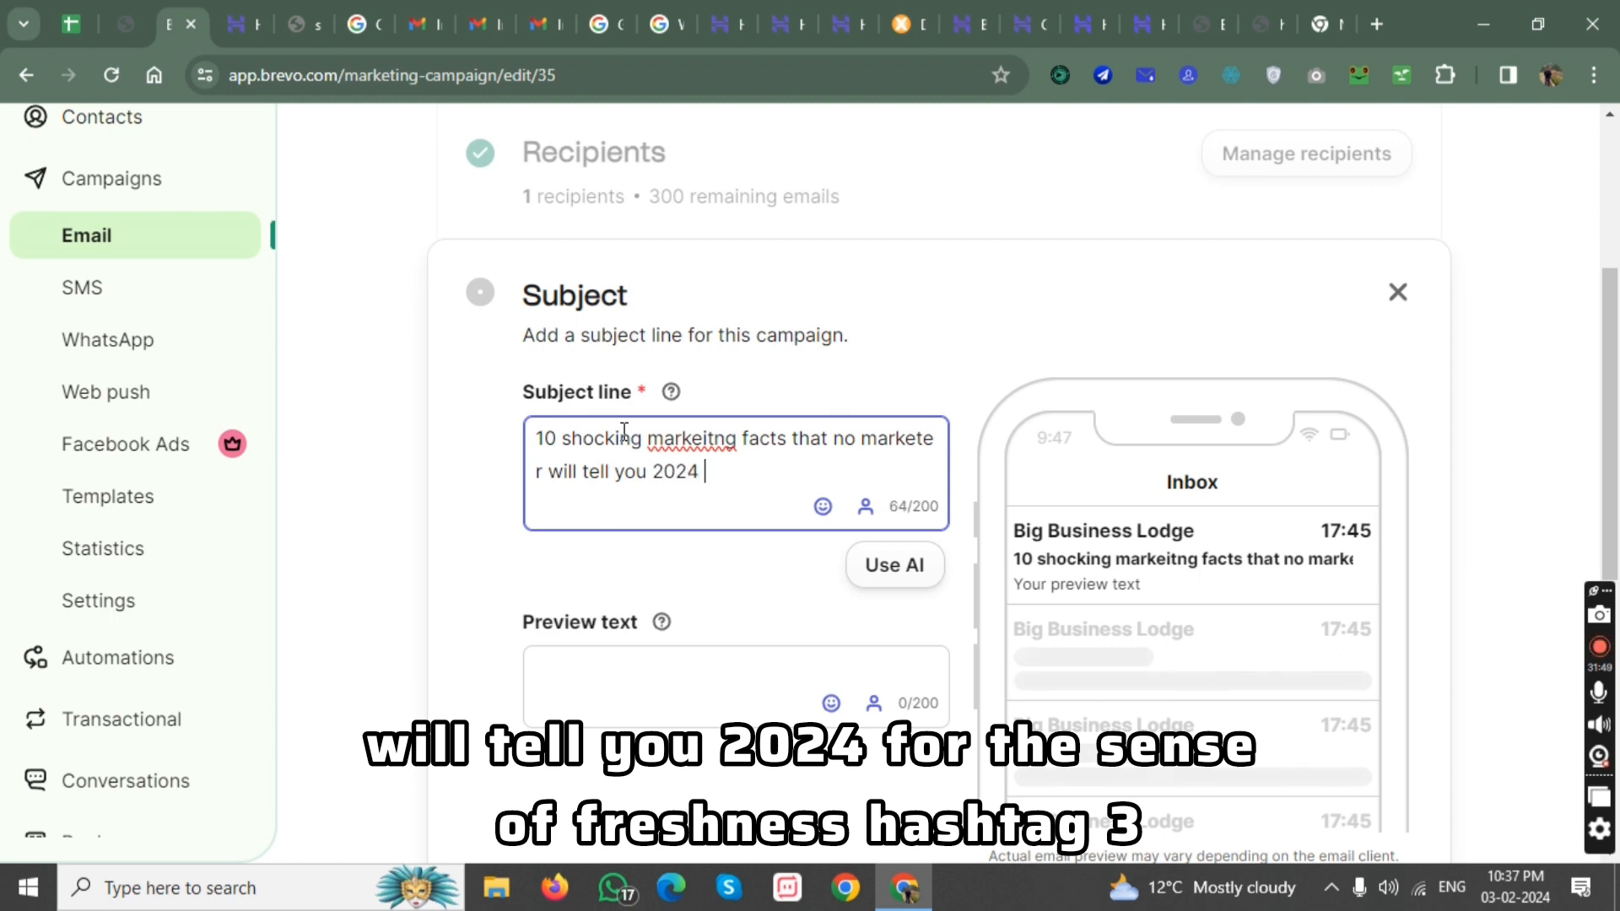
text( #3 will )
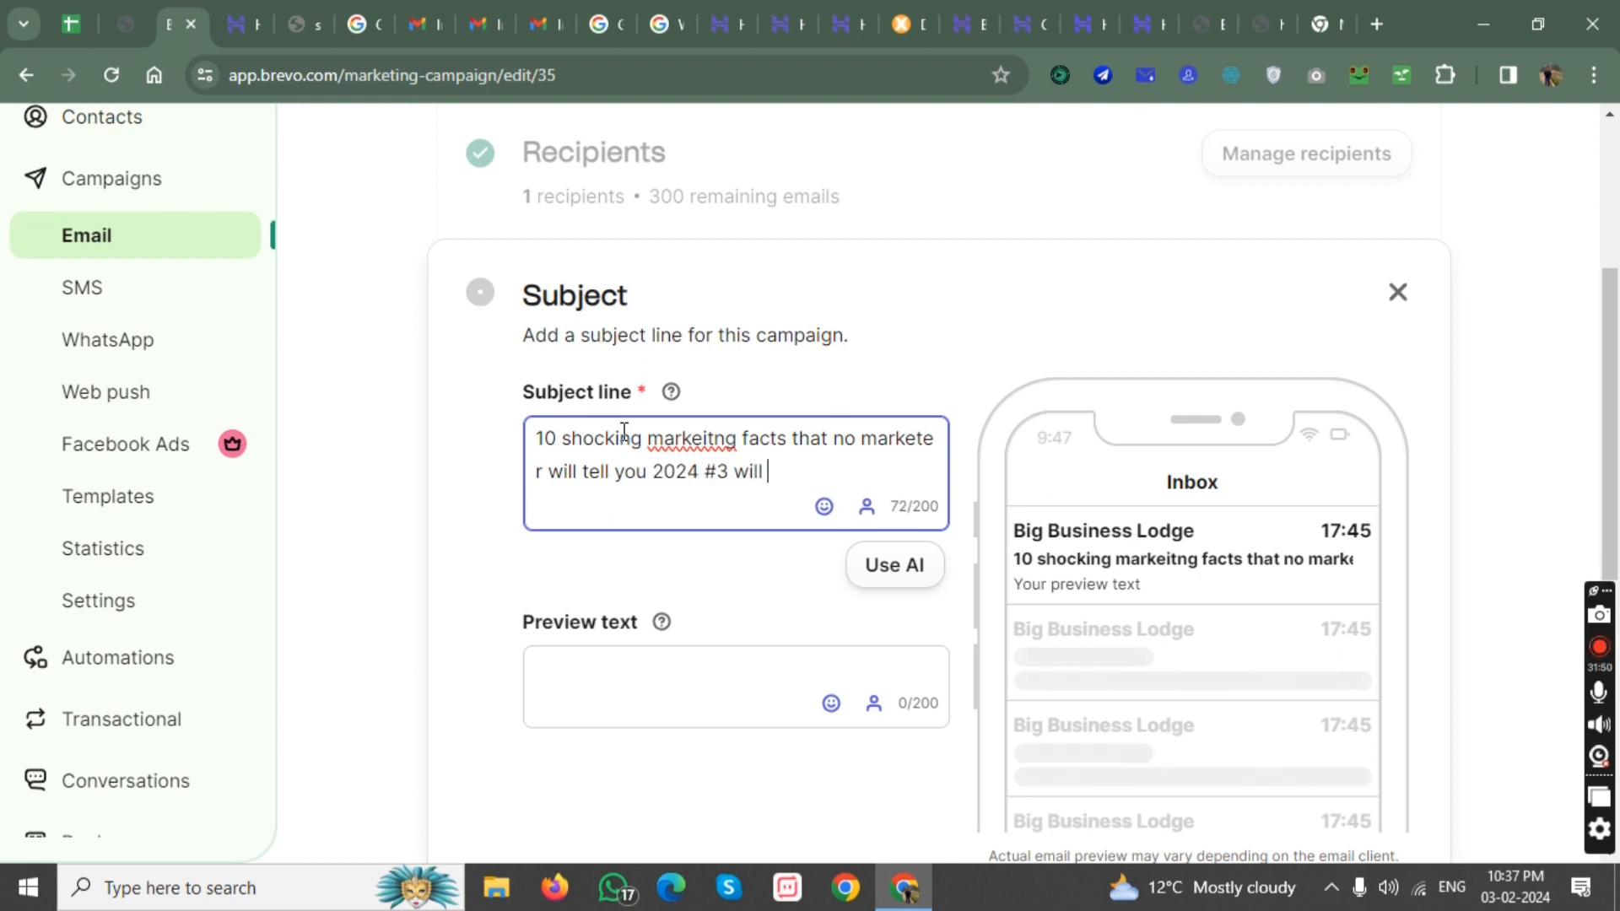
text(blow you)
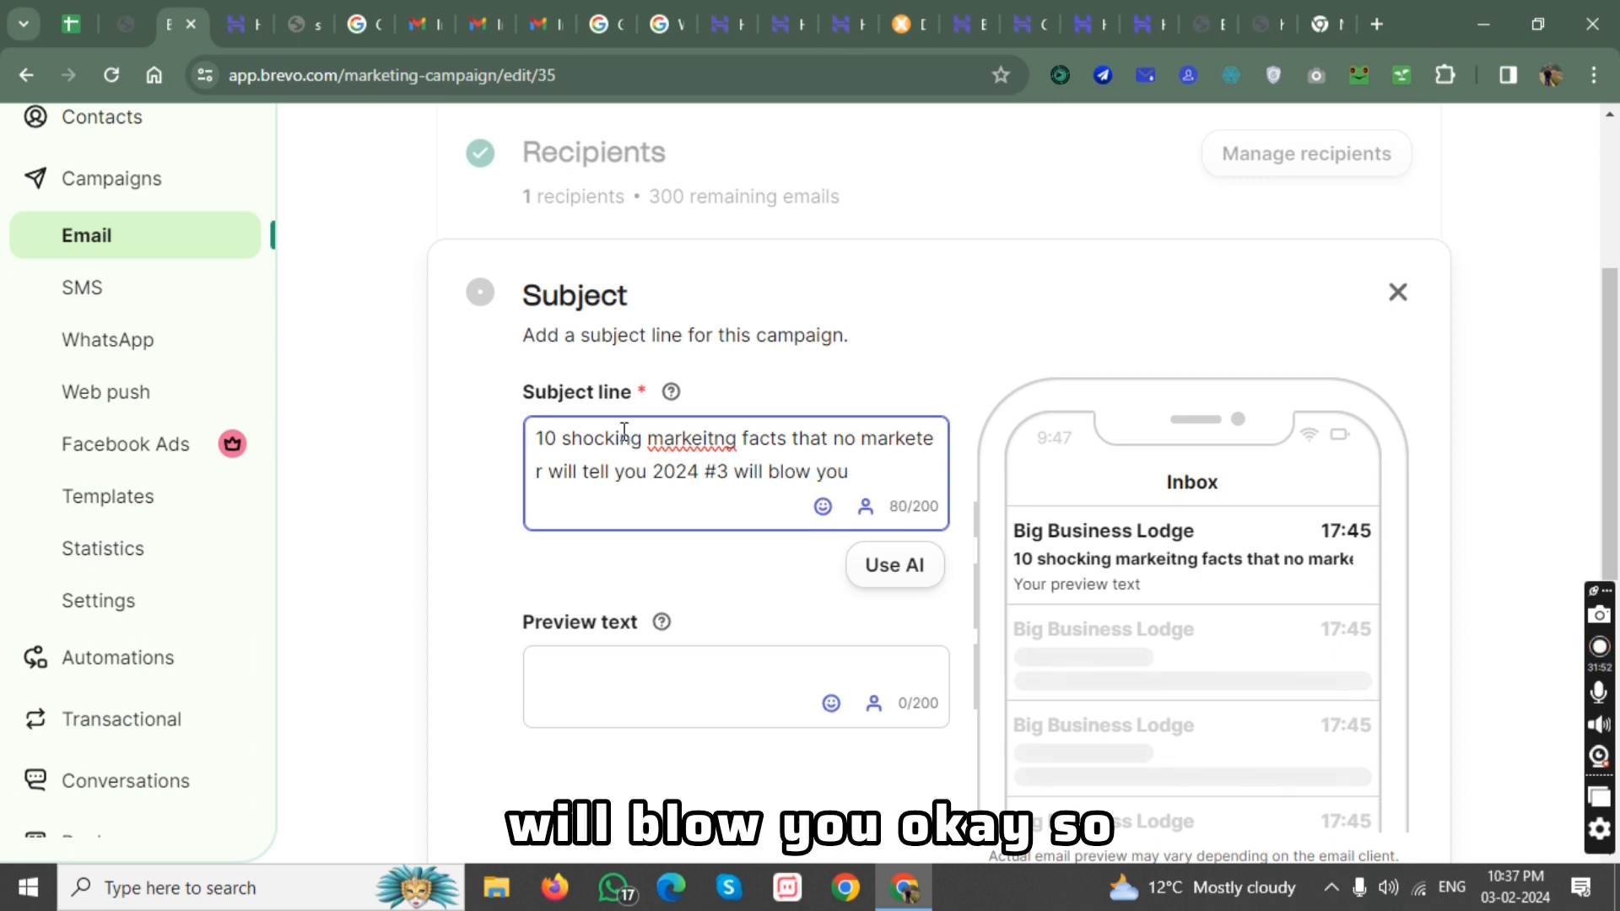
text(.)
Highlight "#3 will blow you.", "2024" and "10" in the subject line to review its attention-grabbing parts.
drag(869, 472, 715, 478)
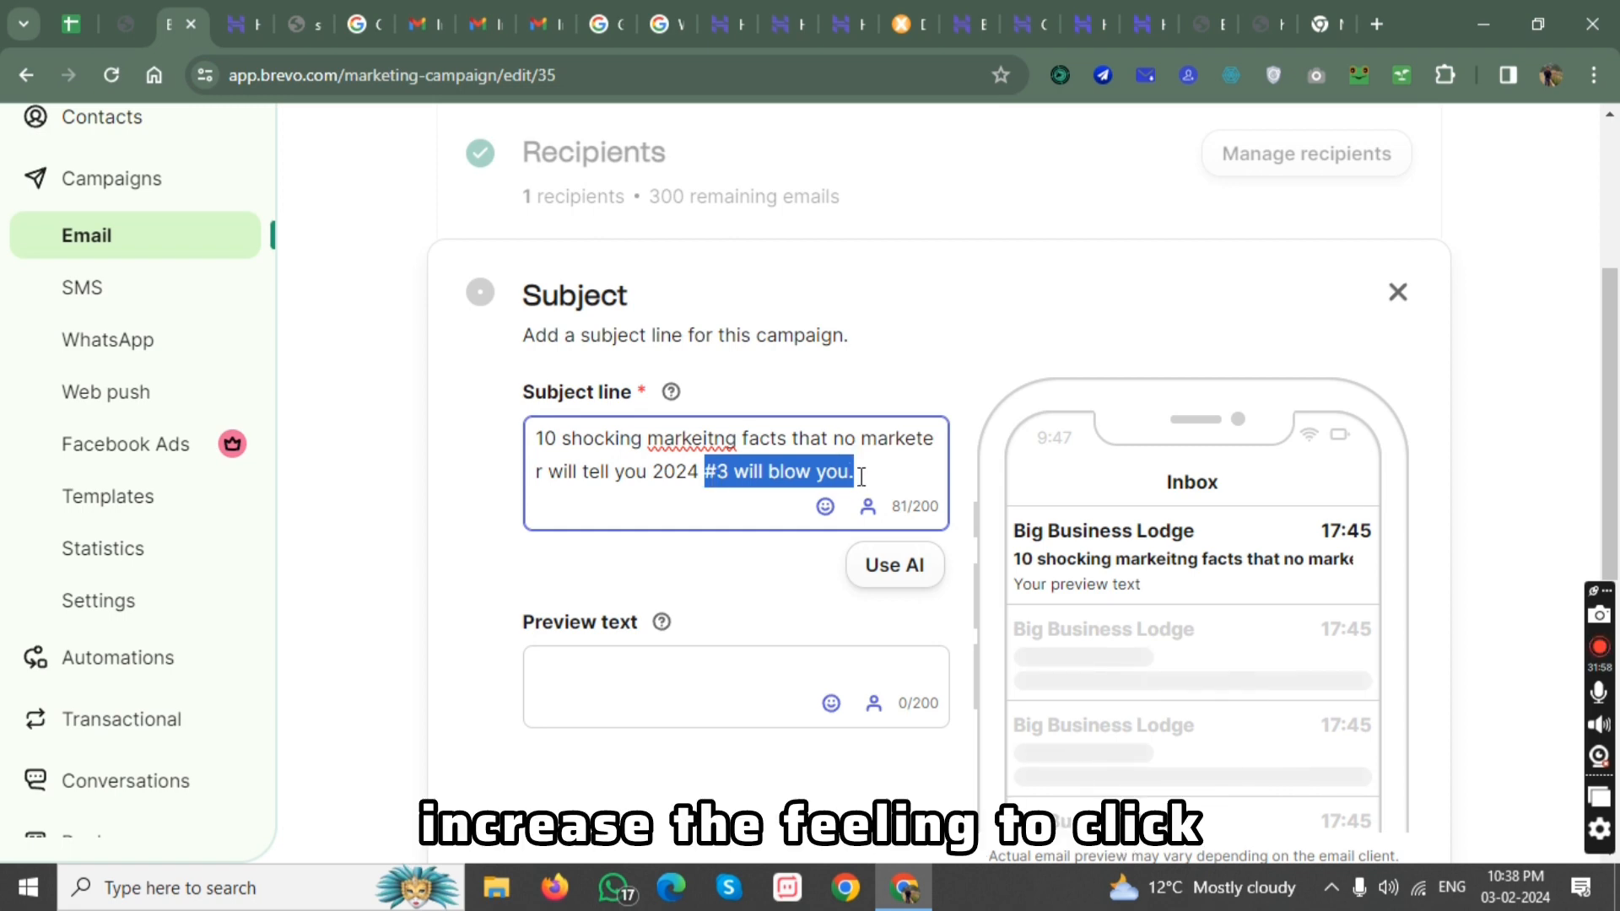
drag(699, 472, 651, 473)
drag(536, 445, 561, 445)
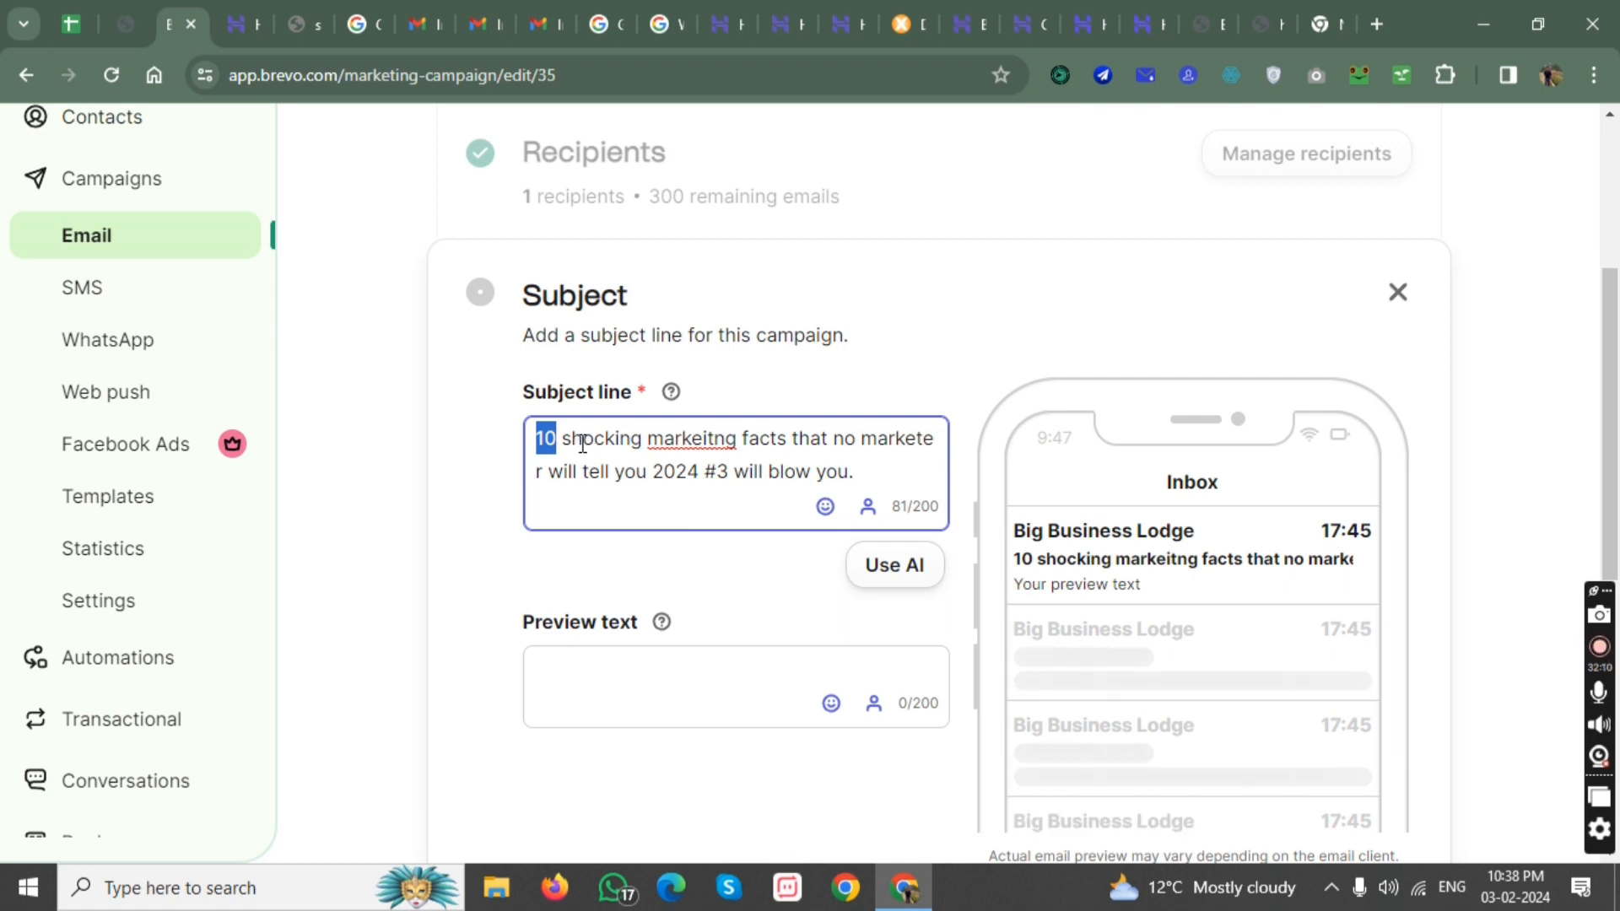
Replace the word "shocking" in the subject line with a smiling face emoji, and activate the preview text for editing.
drag(562, 442, 652, 453)
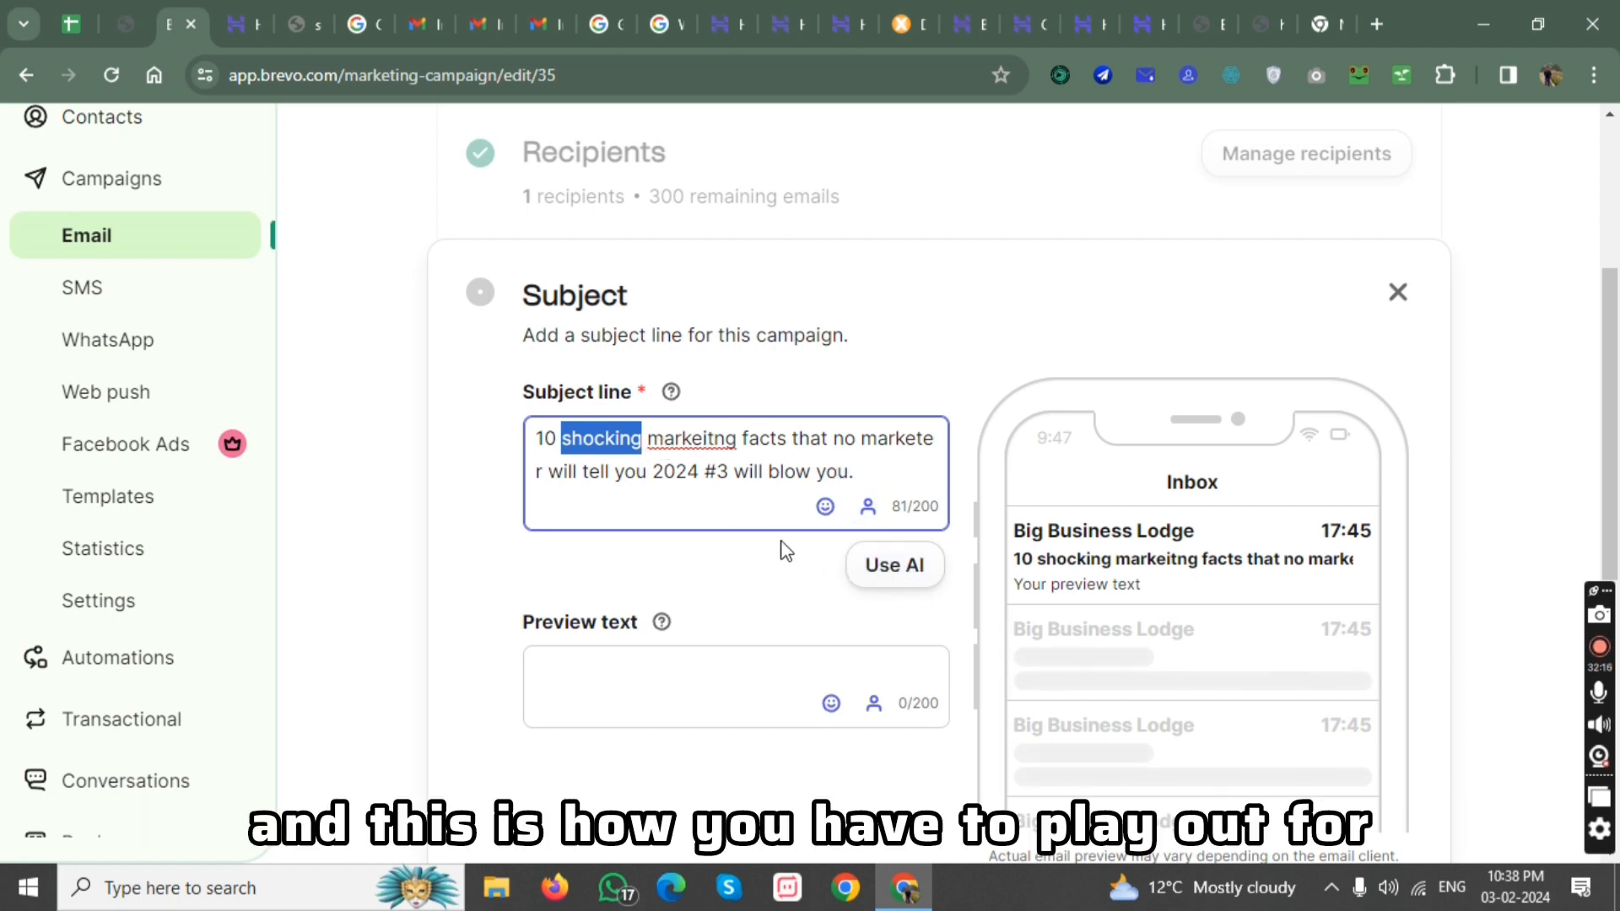
click(825, 506)
scroll(666, 582, down, 1)
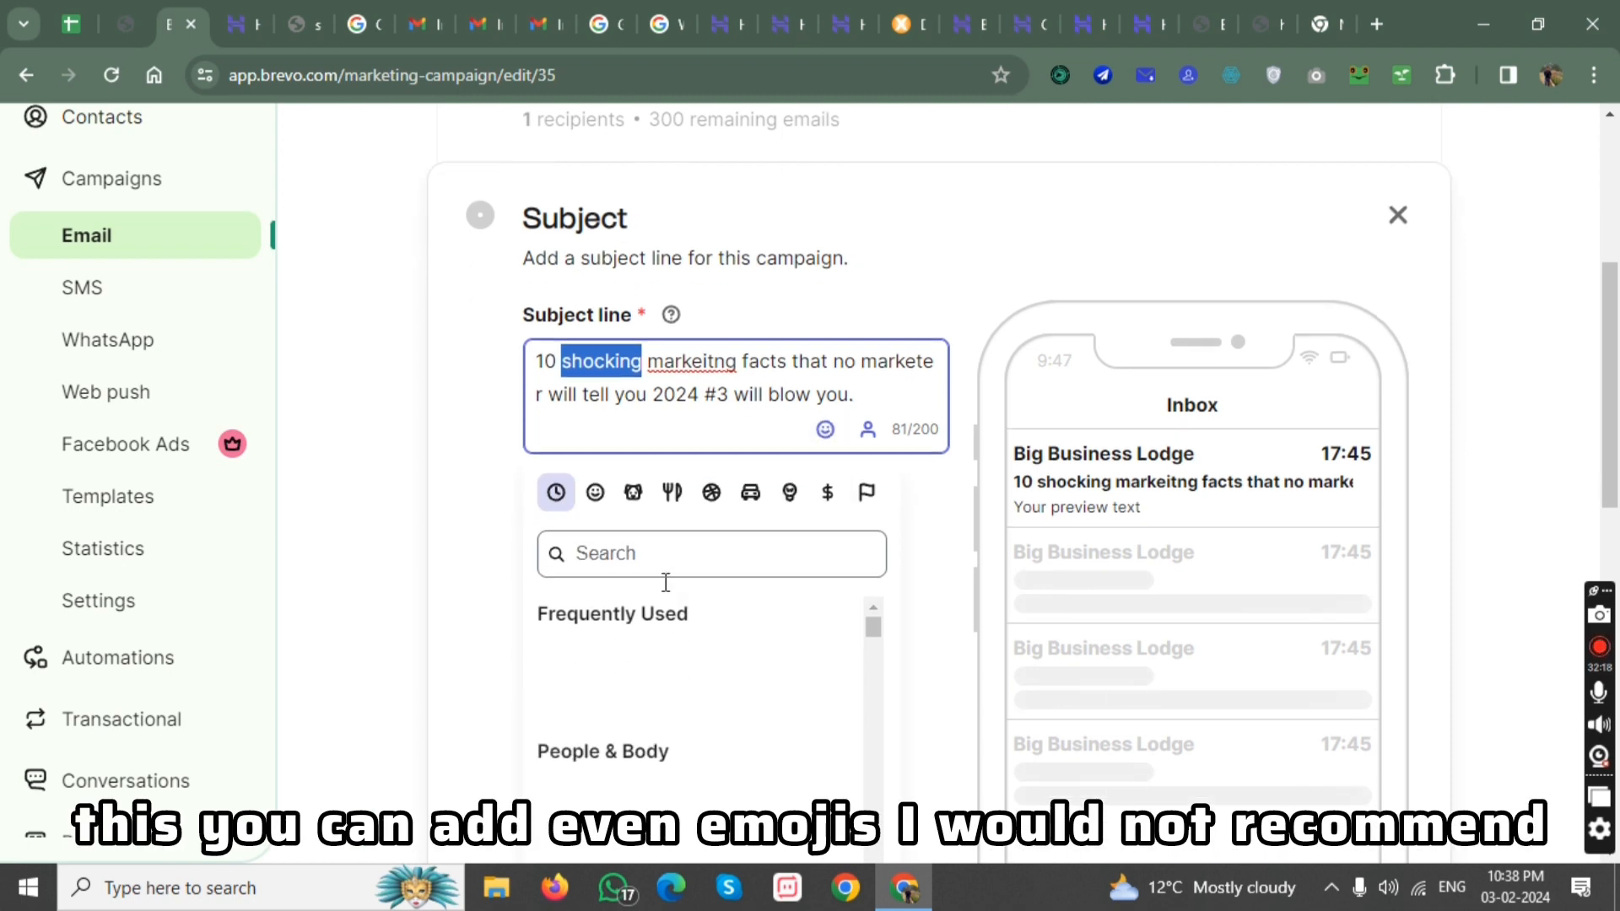
click(592, 451)
click(709, 697)
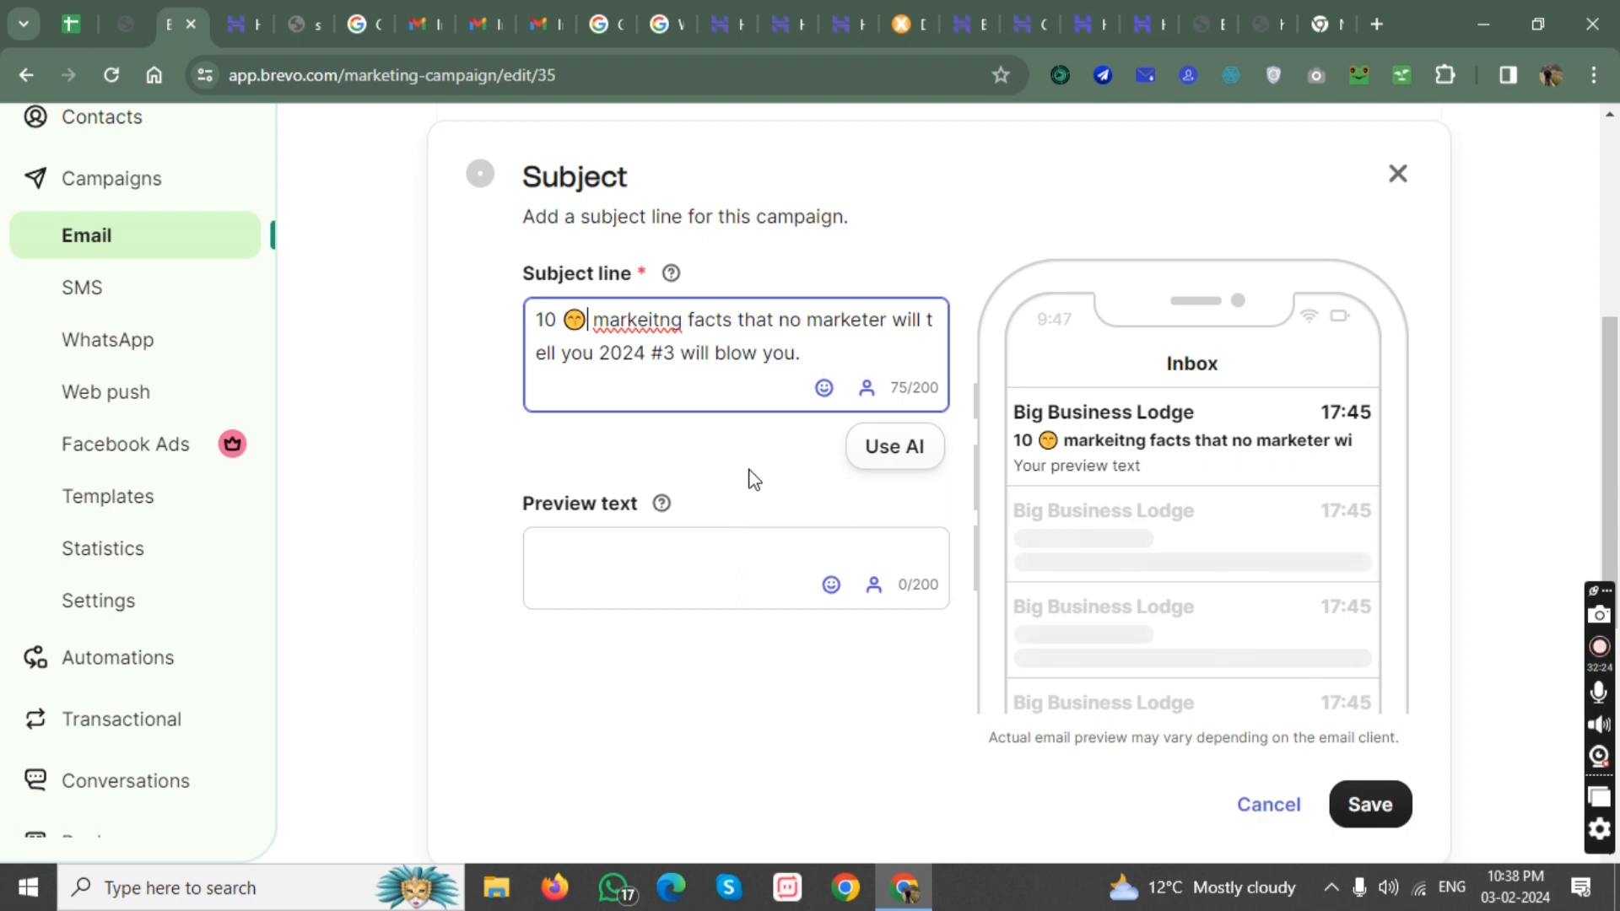
click(672, 541)
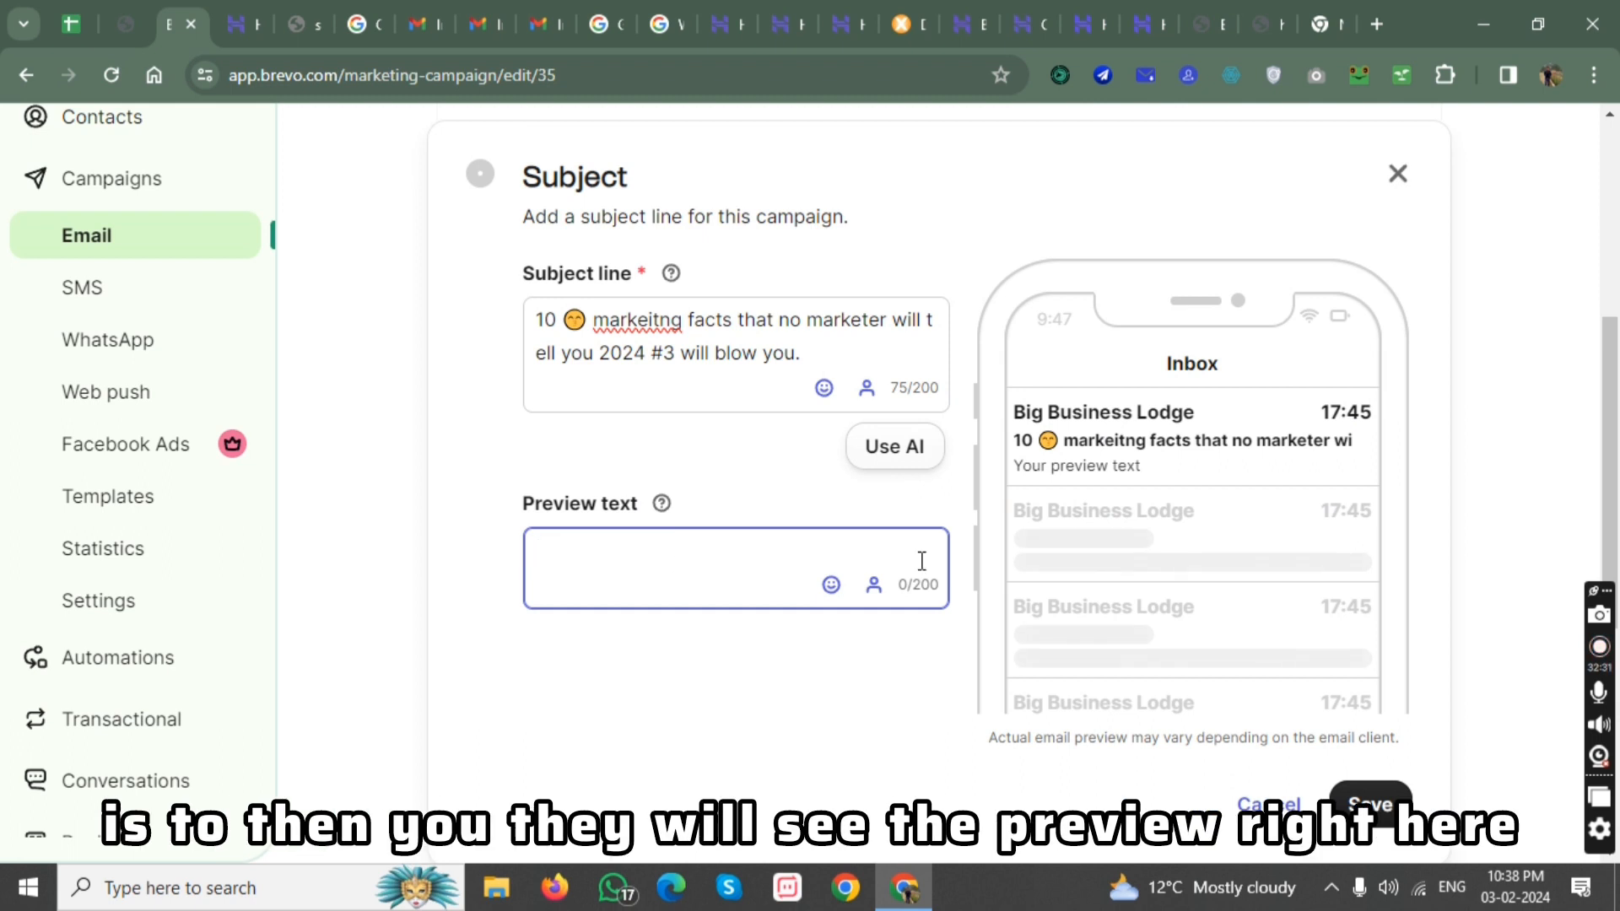
Highlight the preview text placeholder in the inbox preview, and save the campaign's subject settings.
drag(1022, 464, 1106, 495)
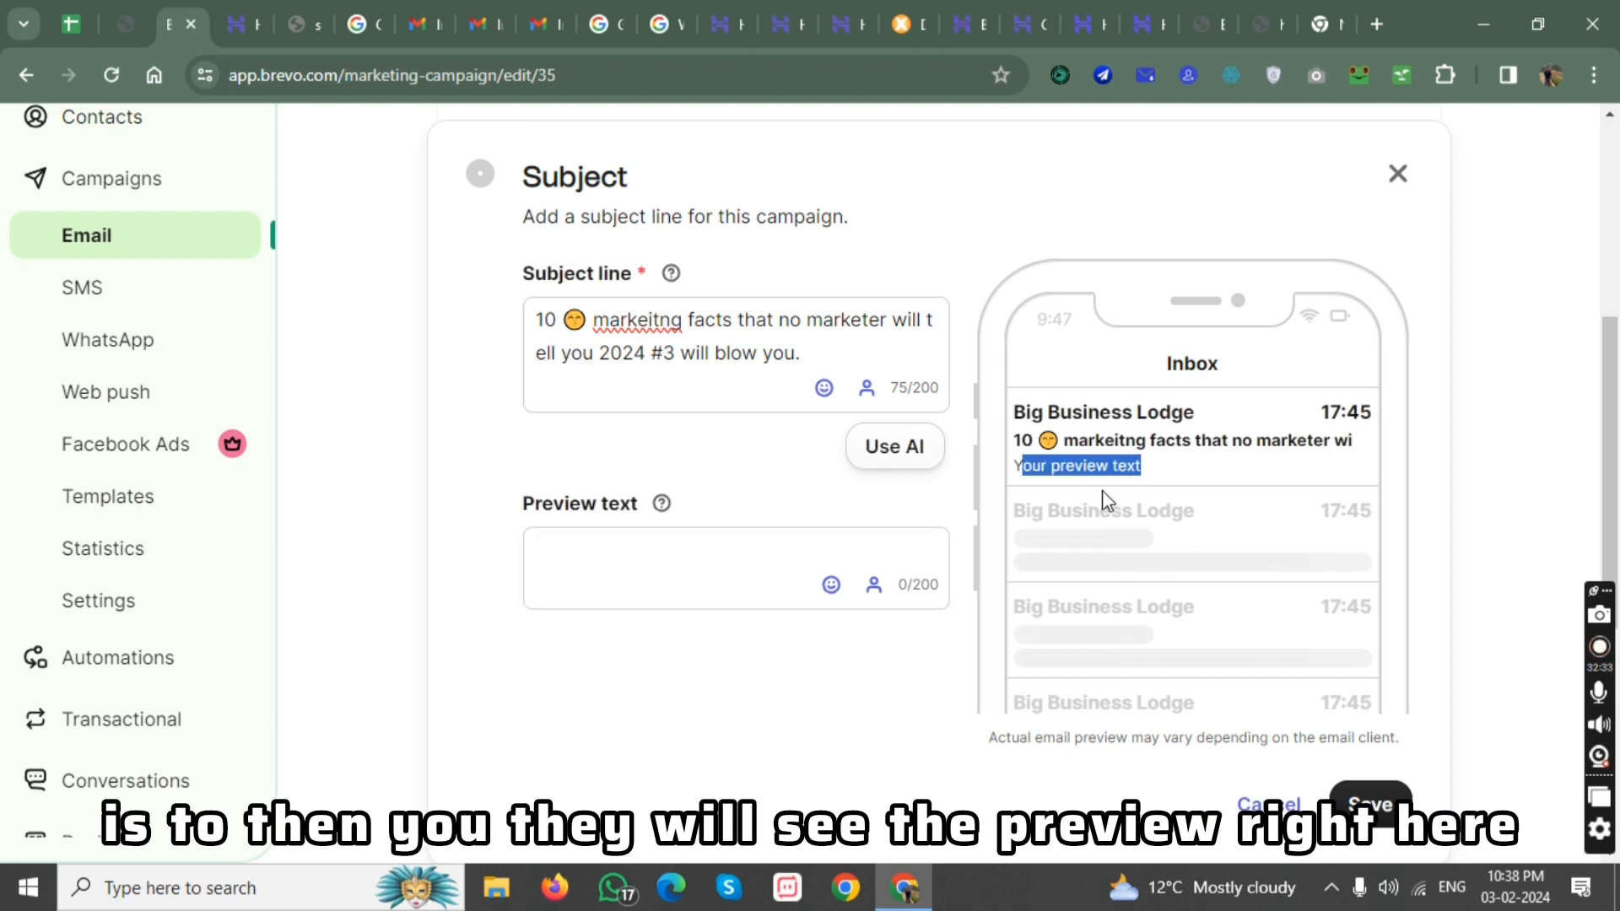
click(764, 654)
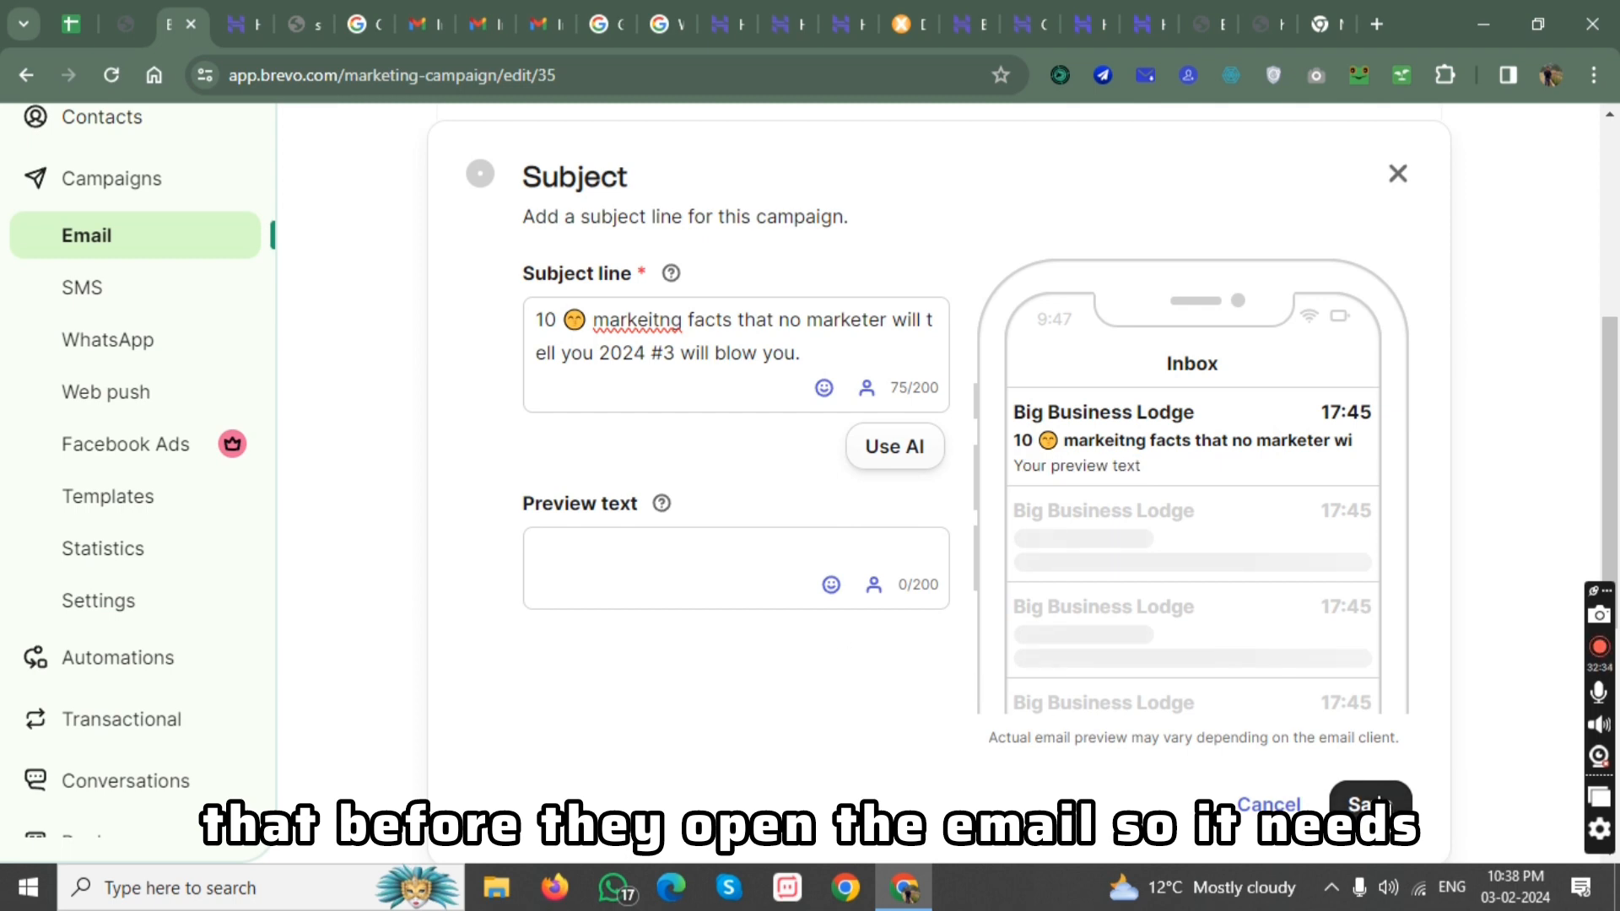
click(1351, 788)
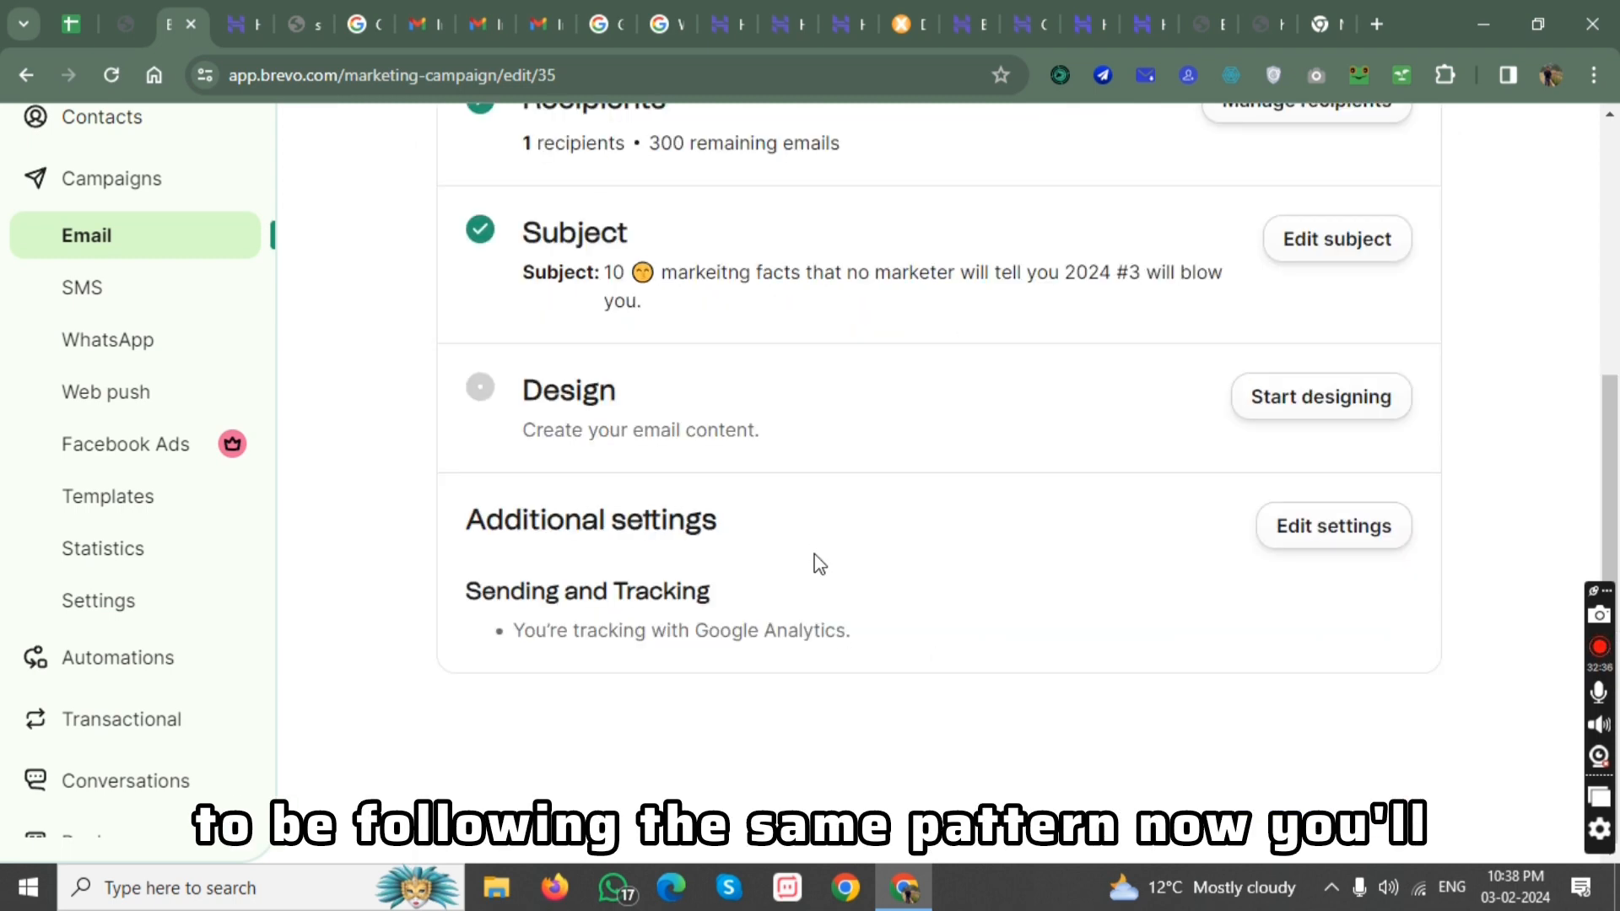
Start designing the email, compare the available layouts and use the Simple template.
click(1339, 396)
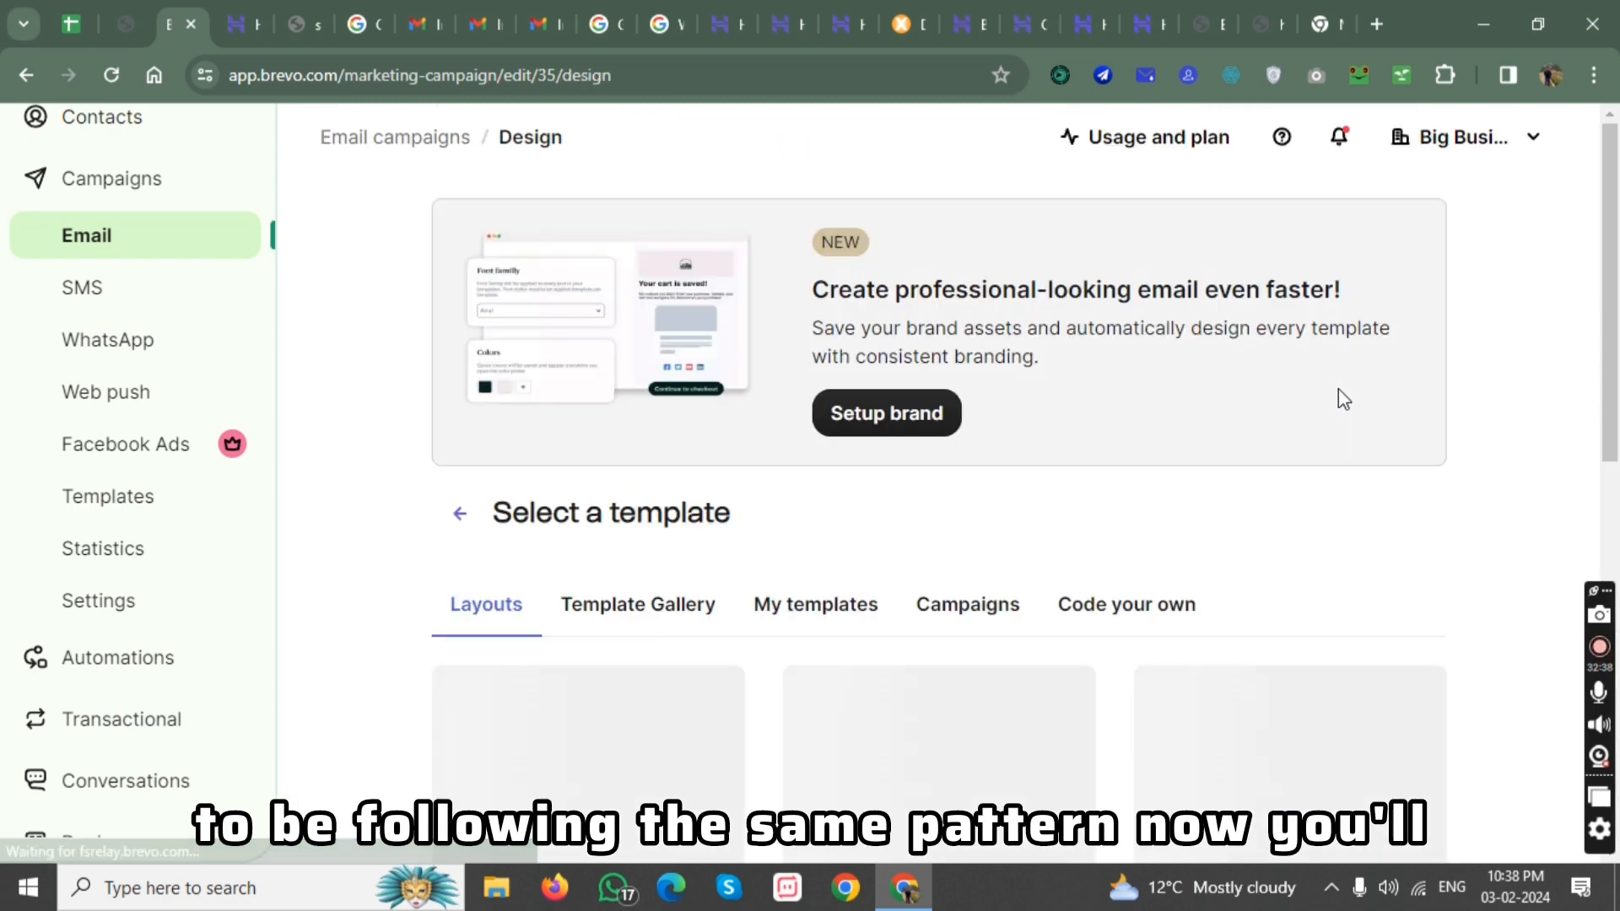
scroll(1038, 427, down, 9)
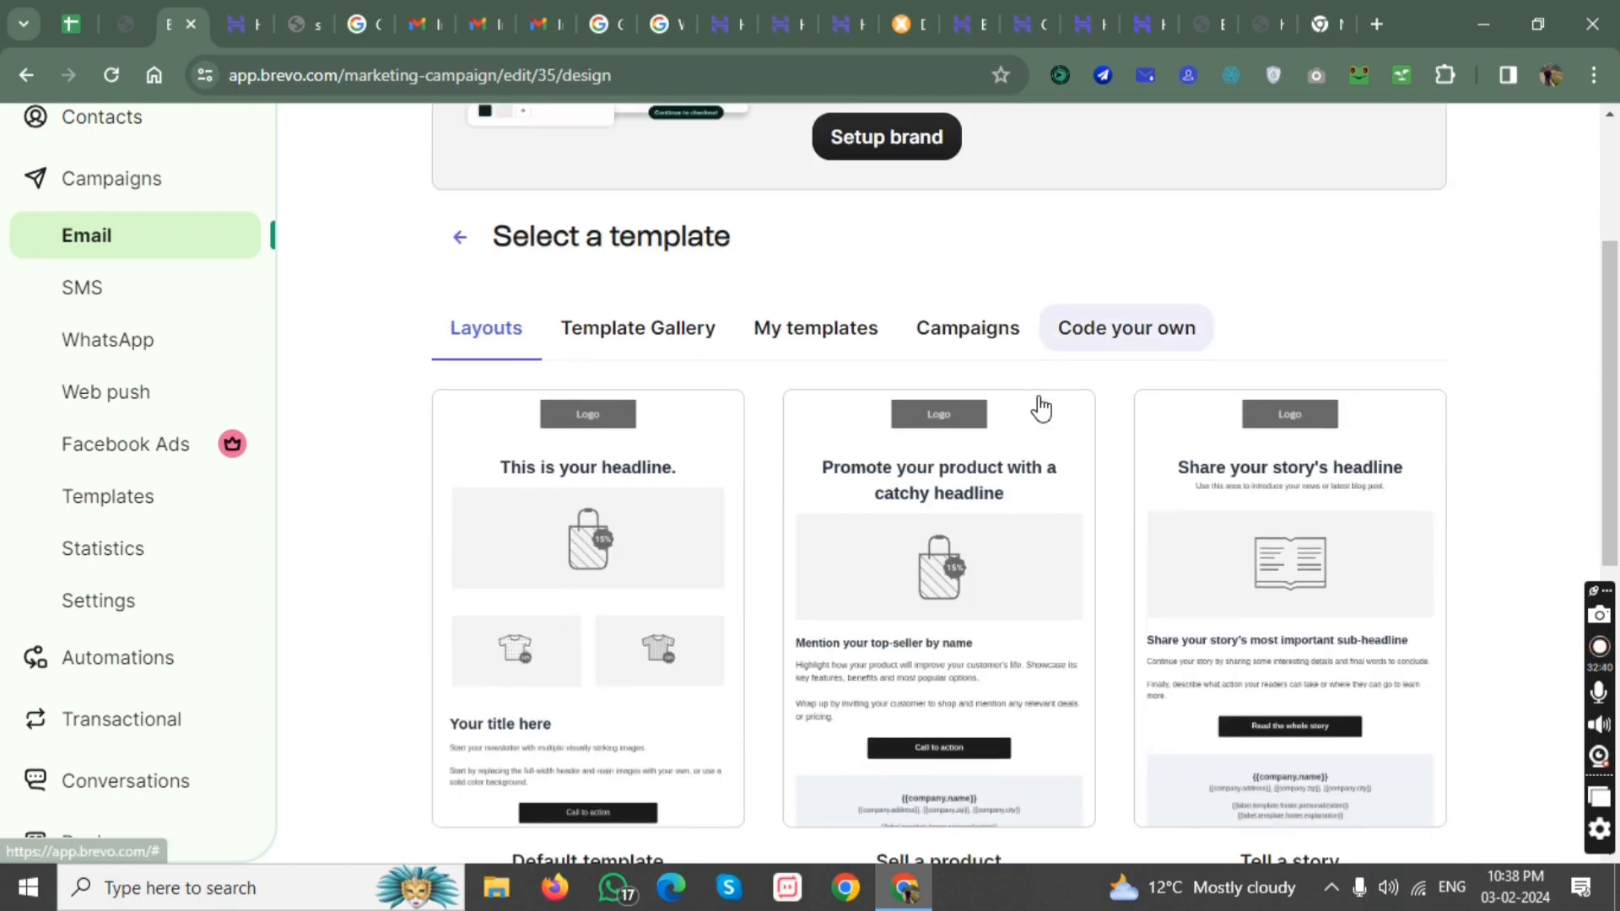
scroll(1042, 408, up, 8)
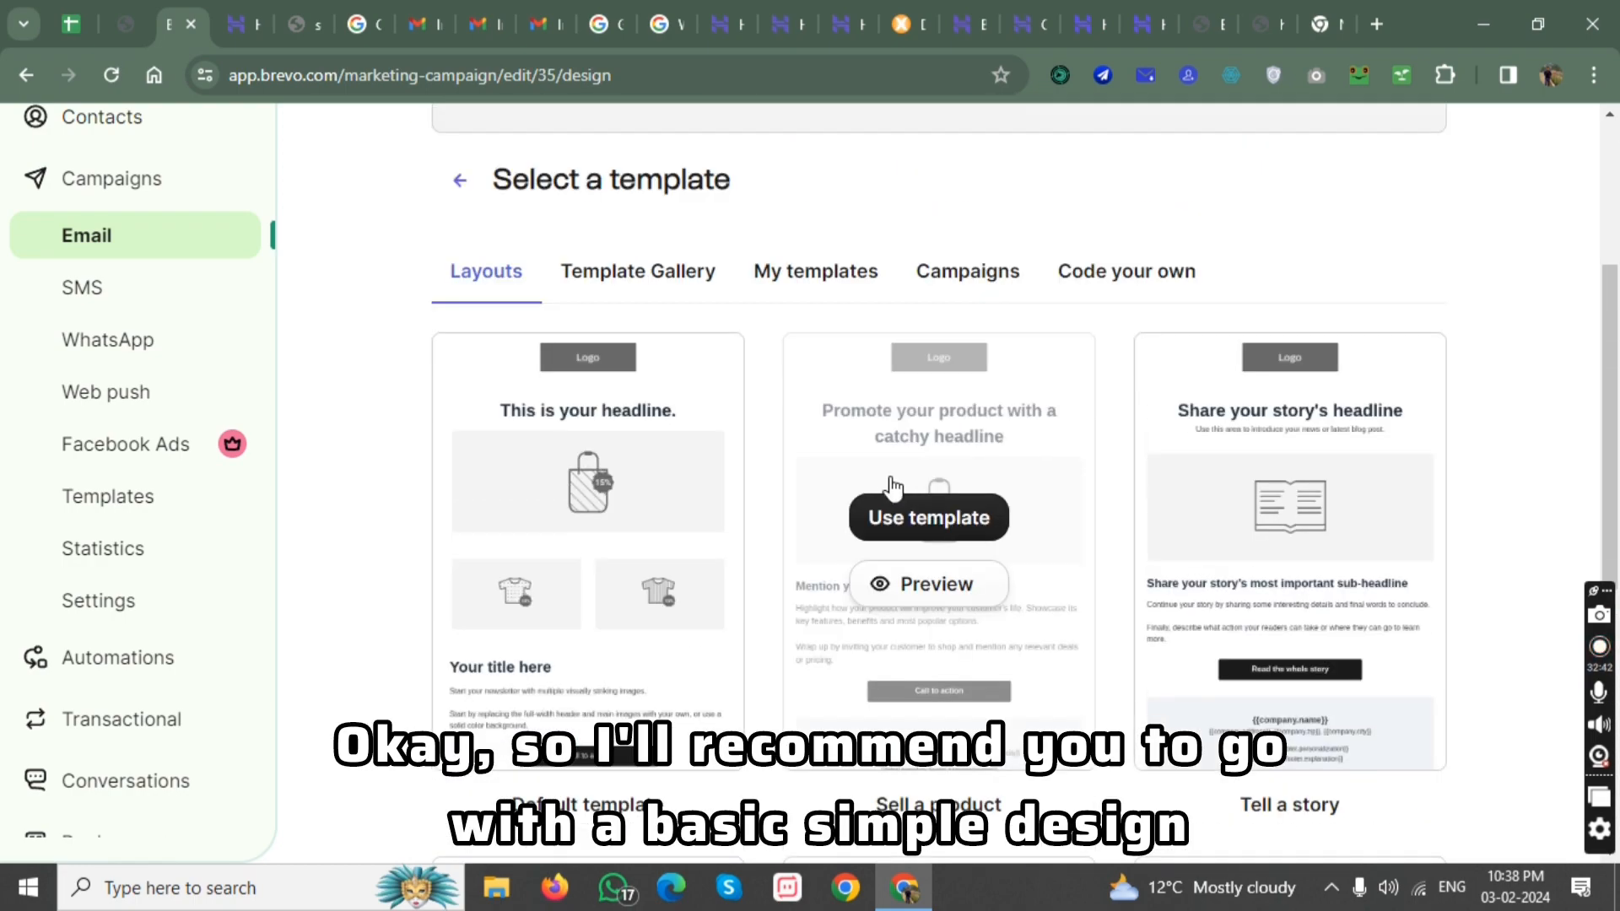
scroll(914, 477, down, 9)
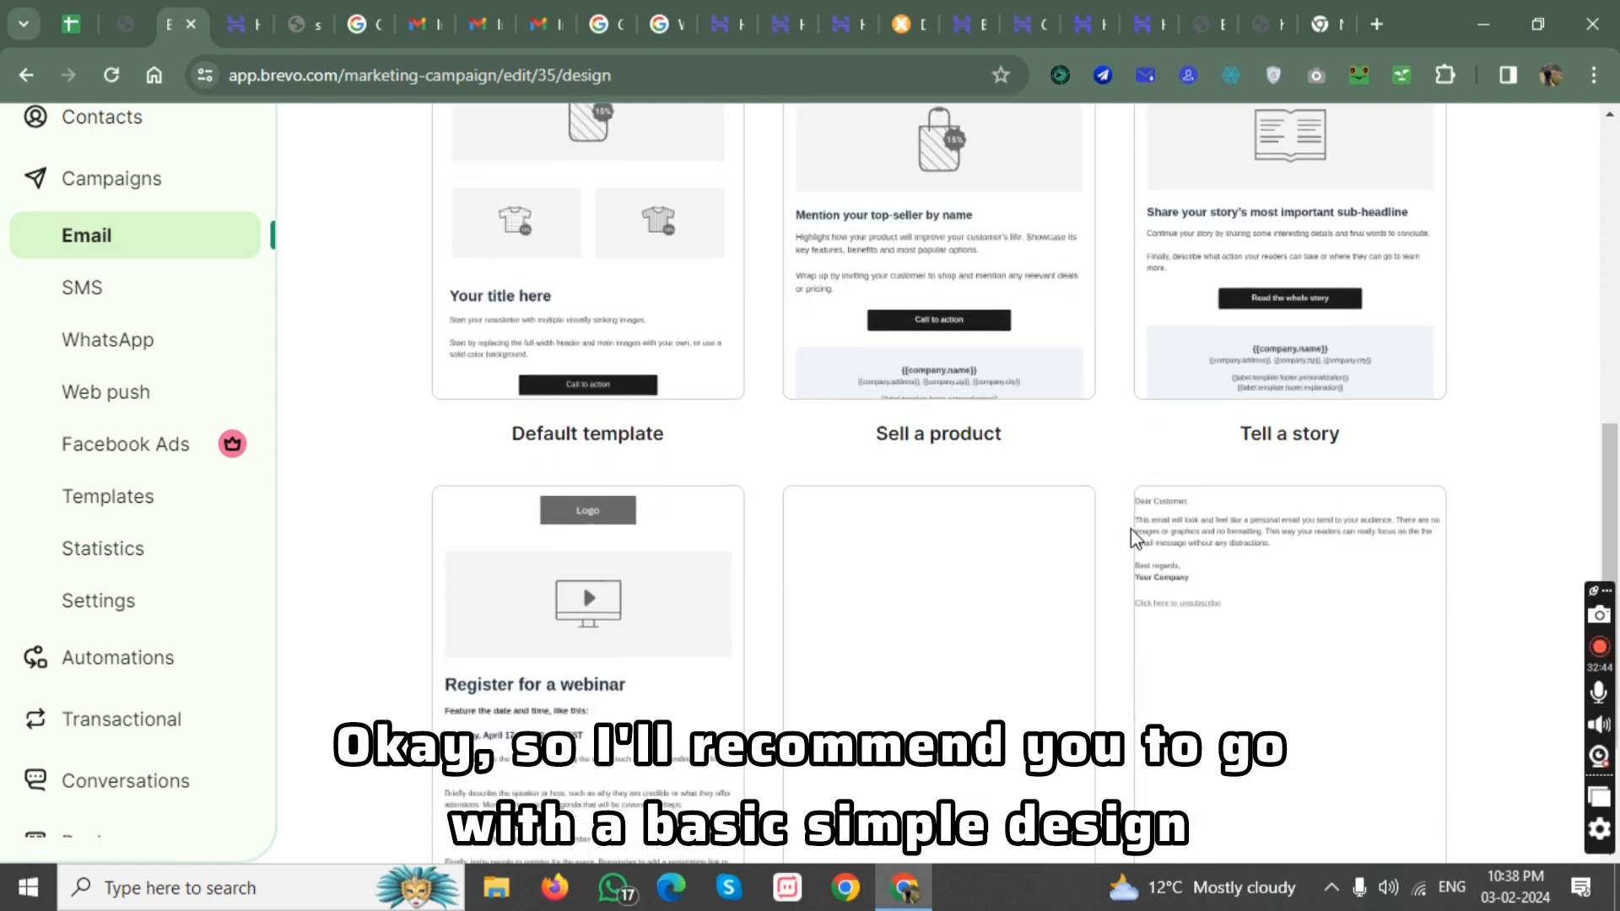
scroll(629, 506, up, 5)
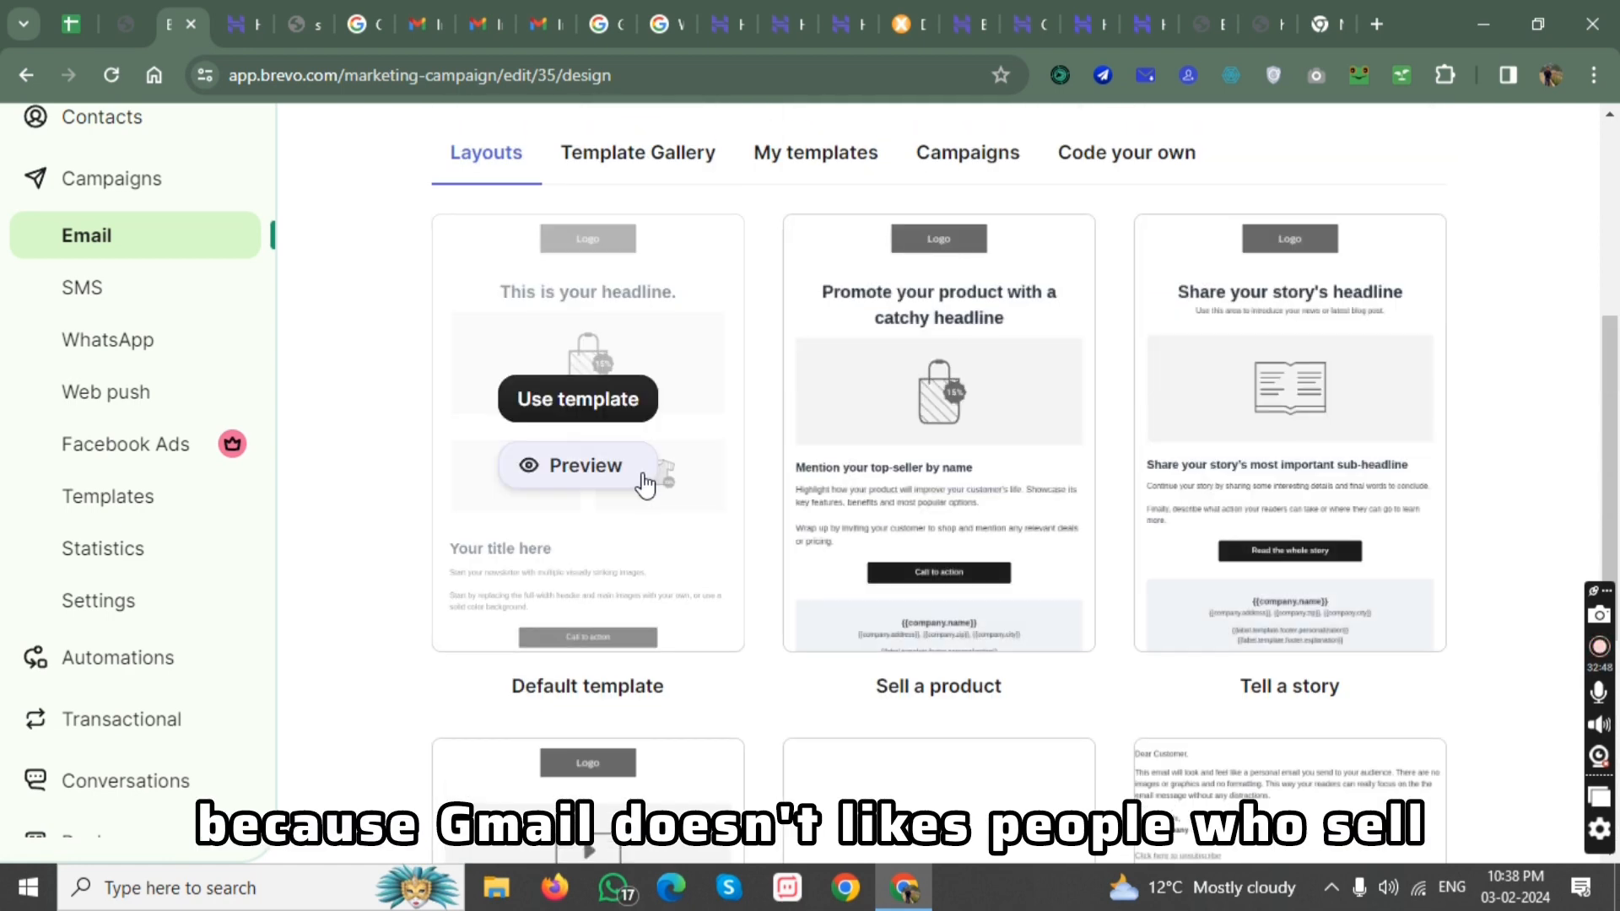
scroll(640, 540, down, 5)
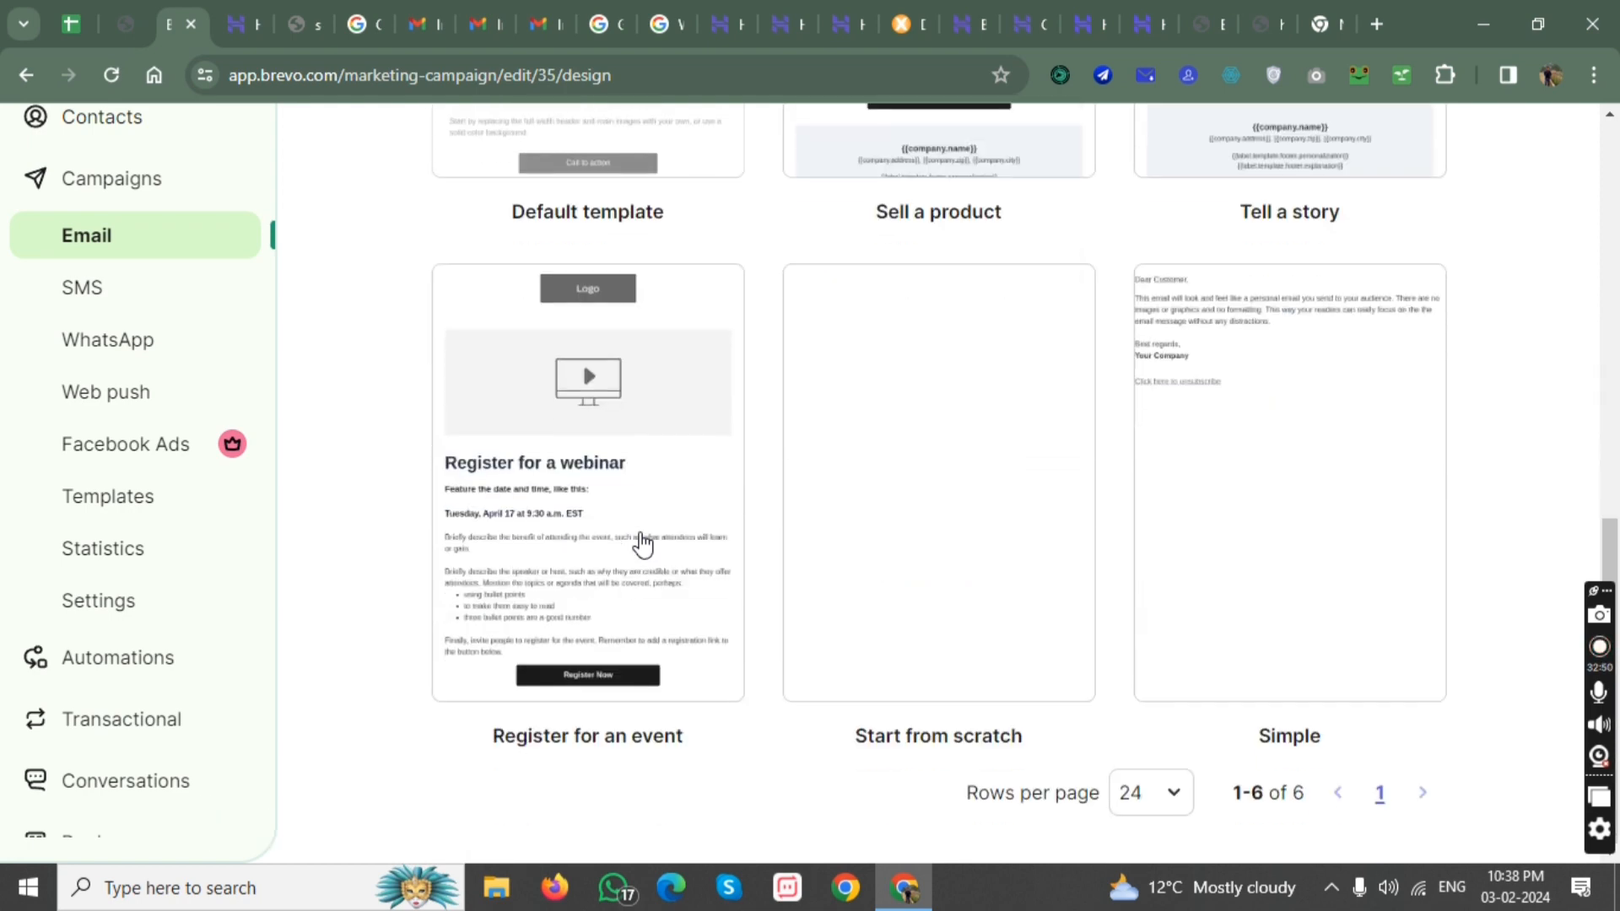
scroll(641, 547, up, 5)
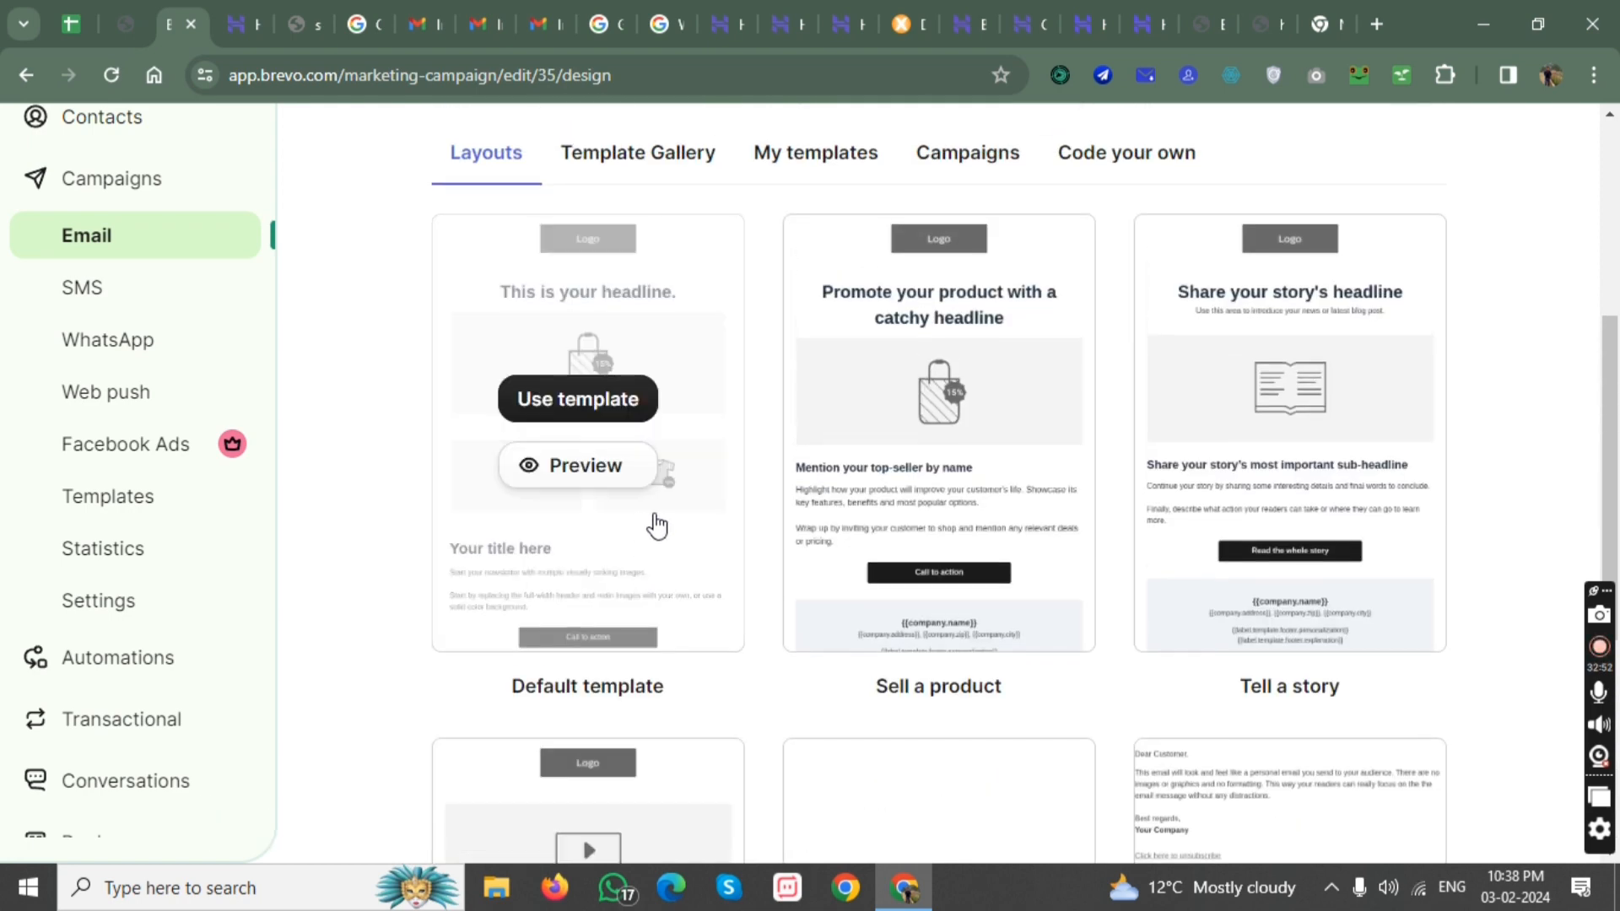
scroll(699, 582, down, 4)
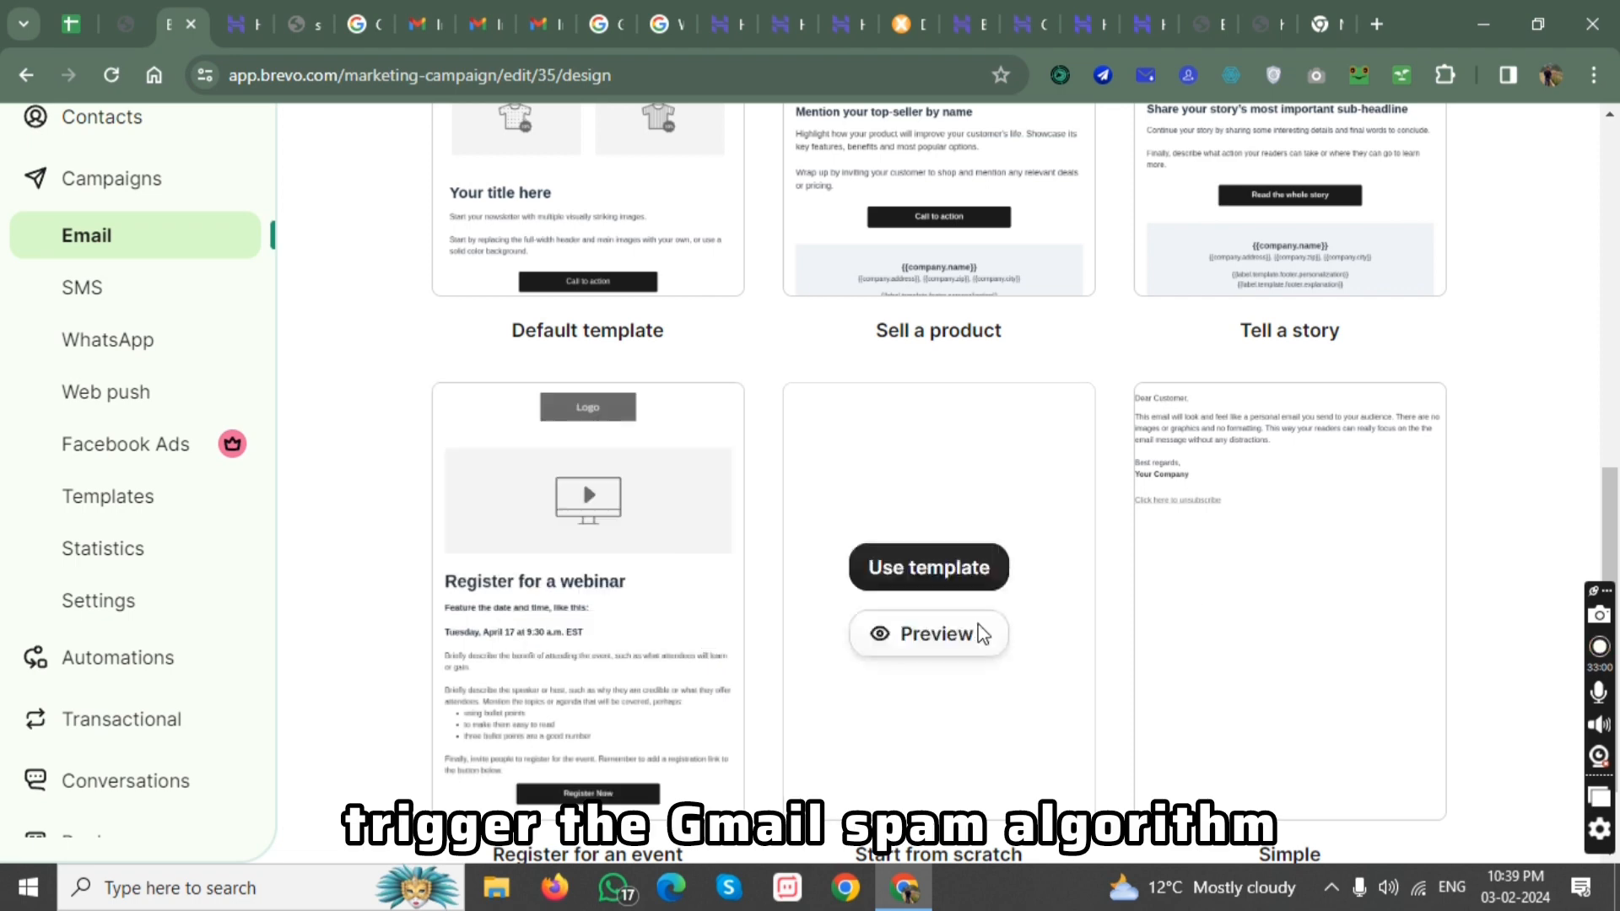
click(1278, 570)
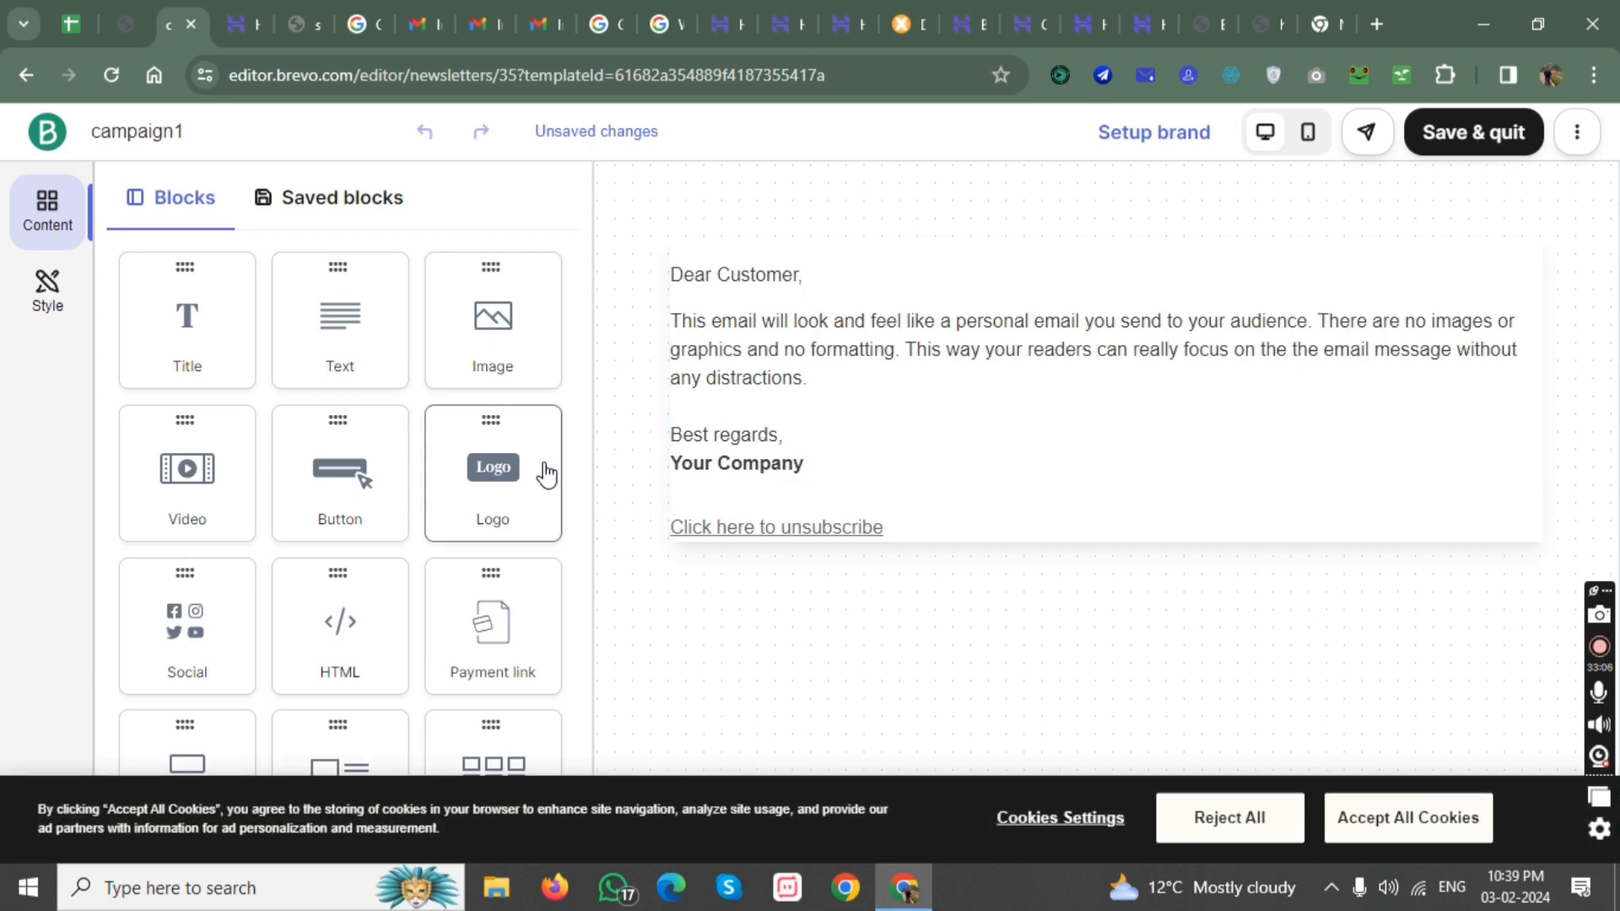
Try a Logo block below the signature in the email body, and delete it again.
drag(543, 470, 727, 463)
drag(302, 523, 193, 464)
scroll(237, 445, down, 3)
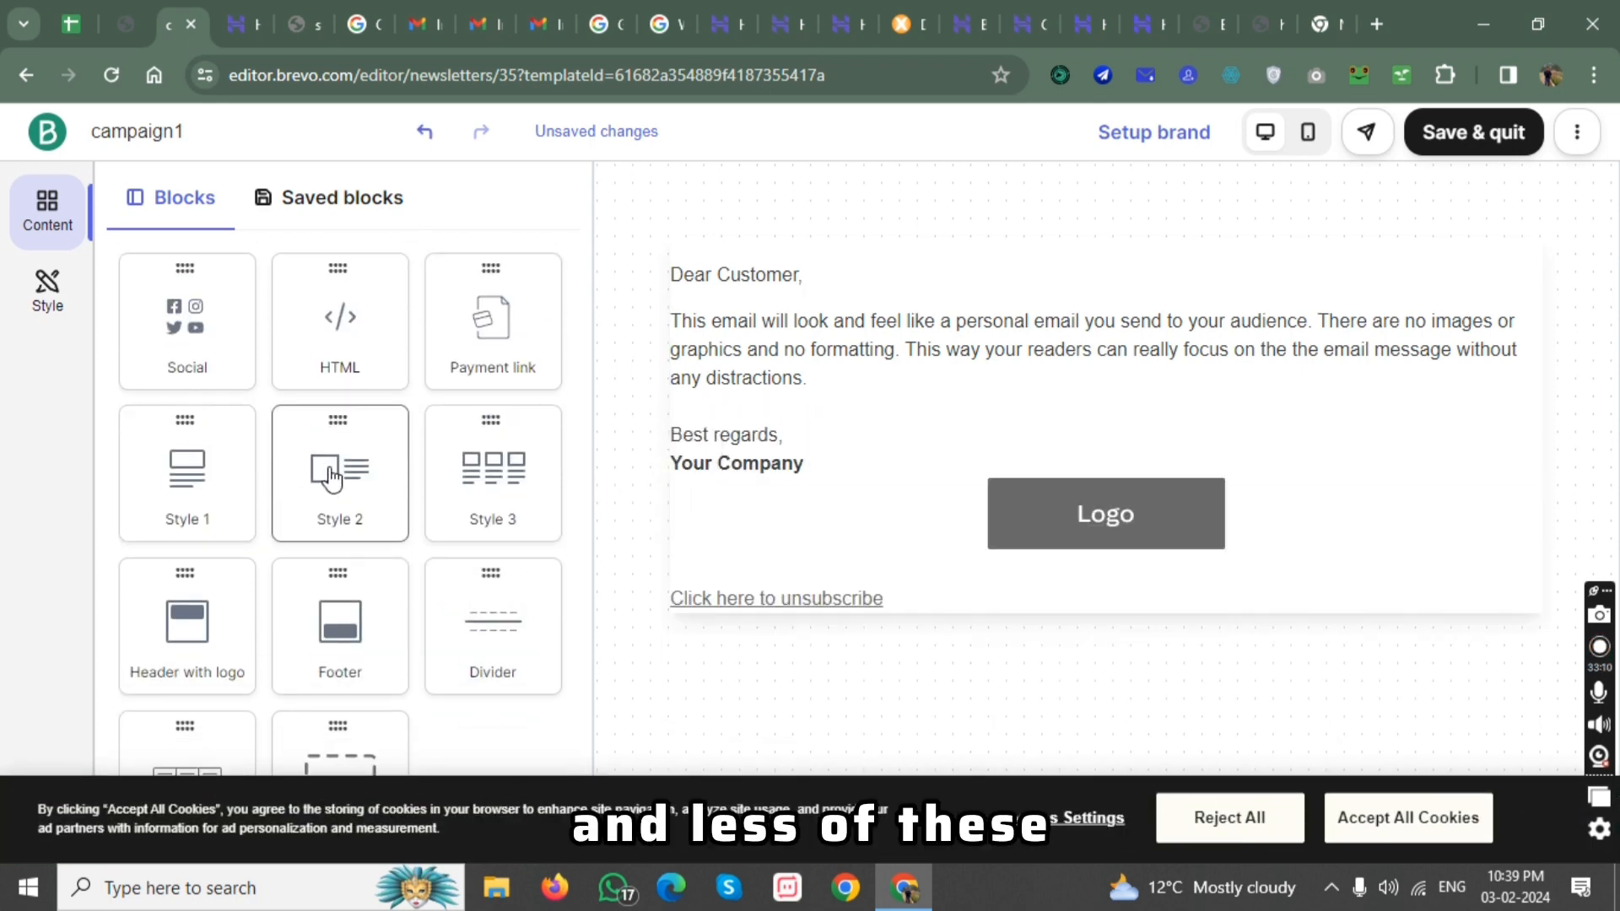
click(1125, 517)
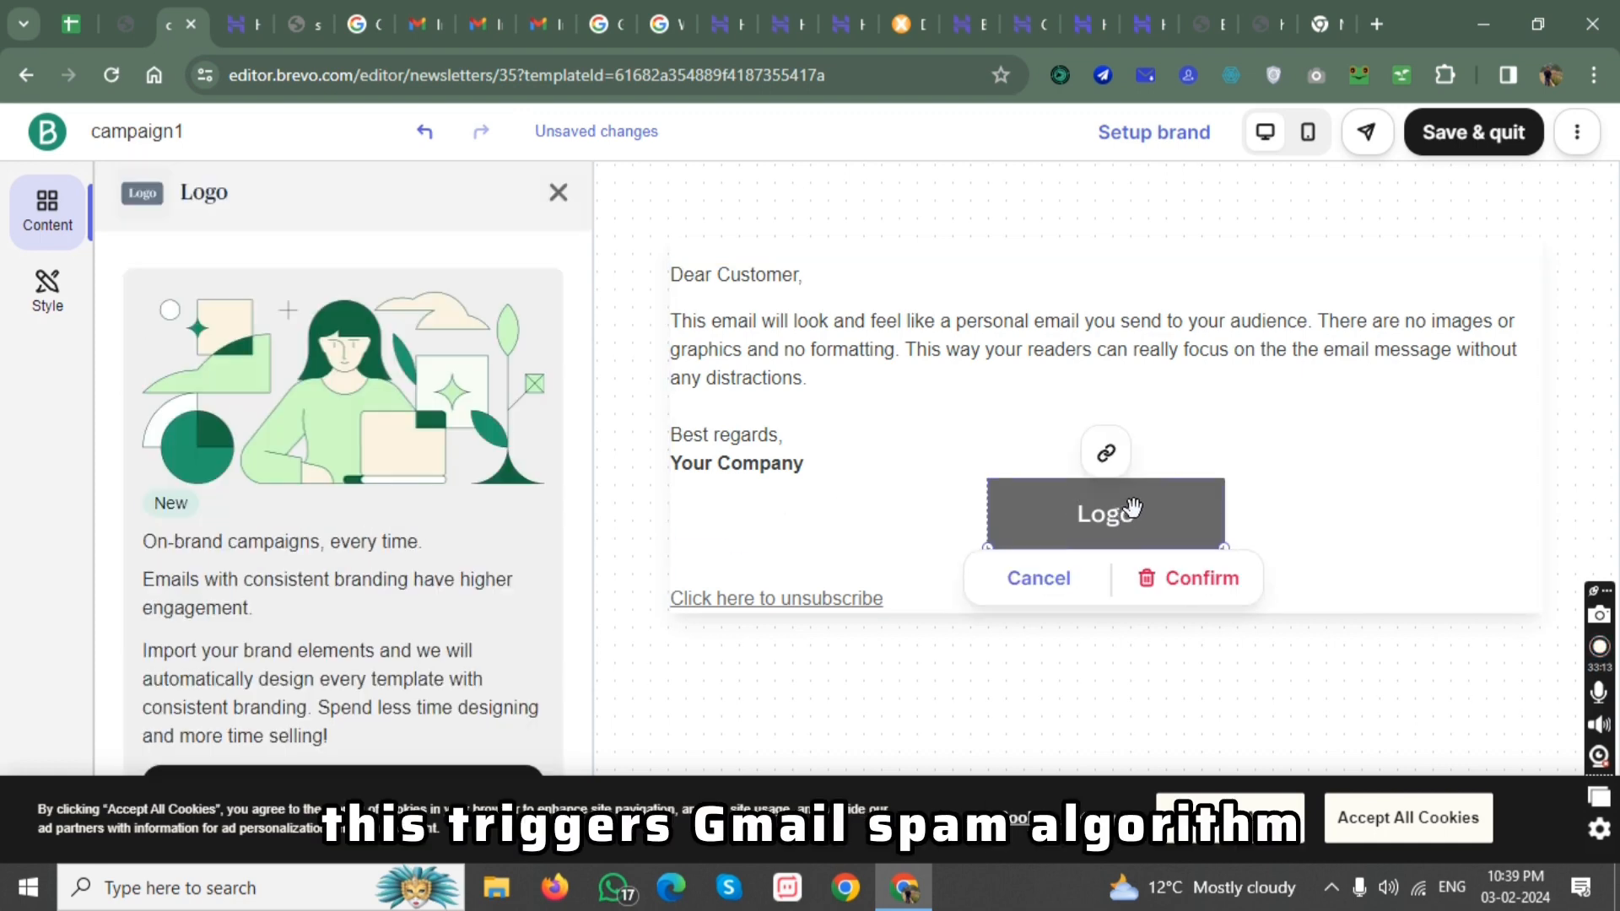
click(1199, 582)
Highlight part of the email's body paragraph as the text to customize, and save and quit the design.
click(843, 423)
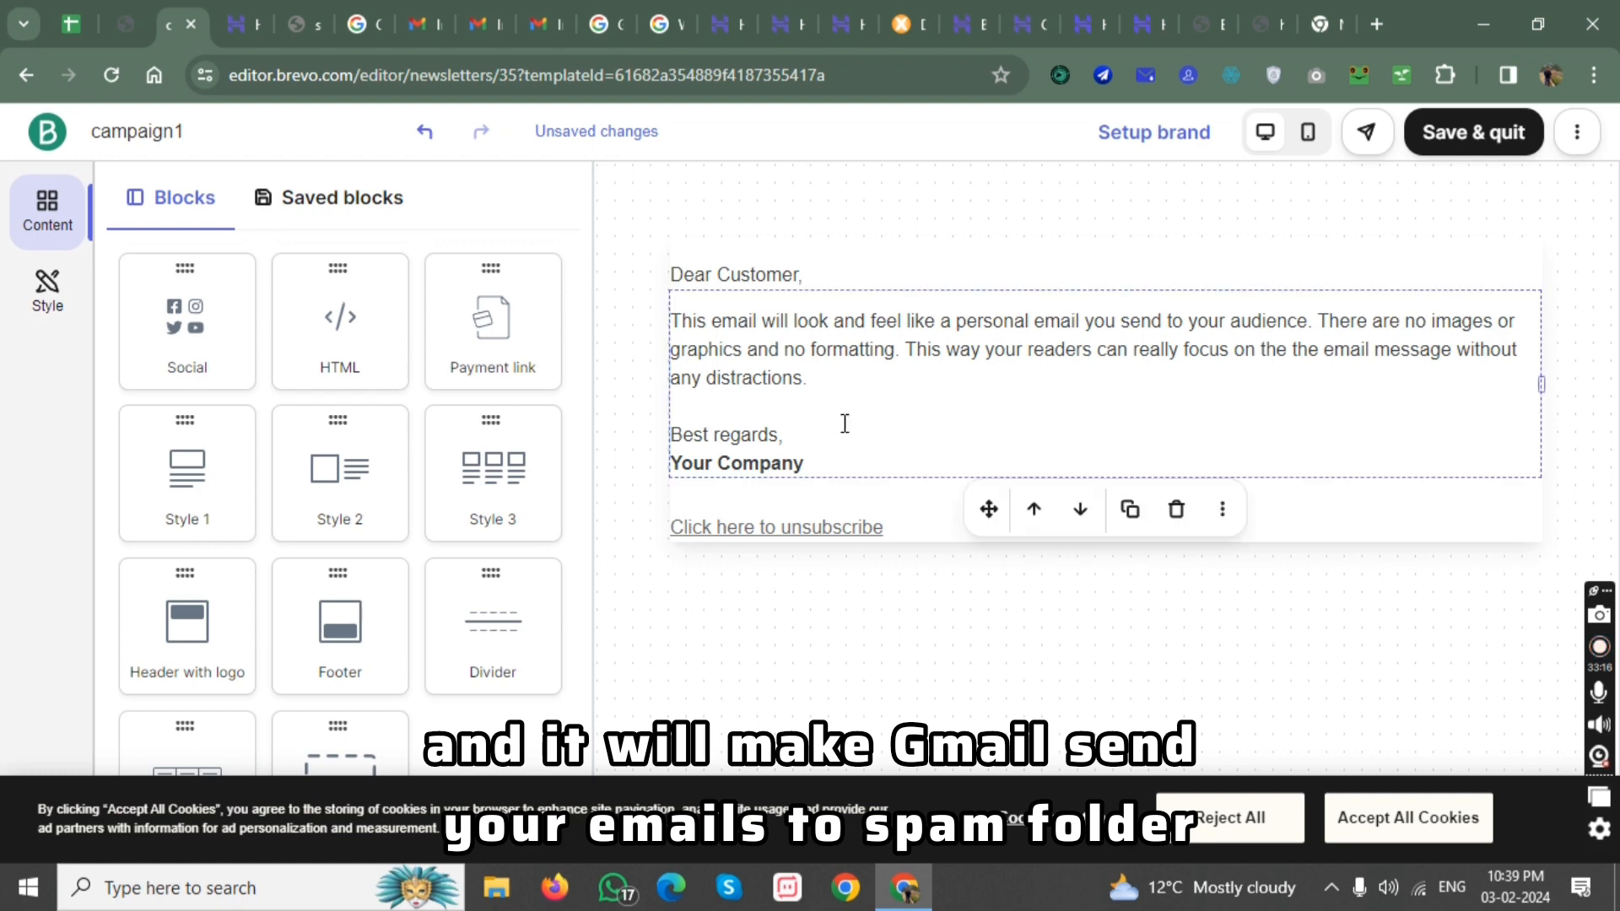
drag(840, 374, 724, 348)
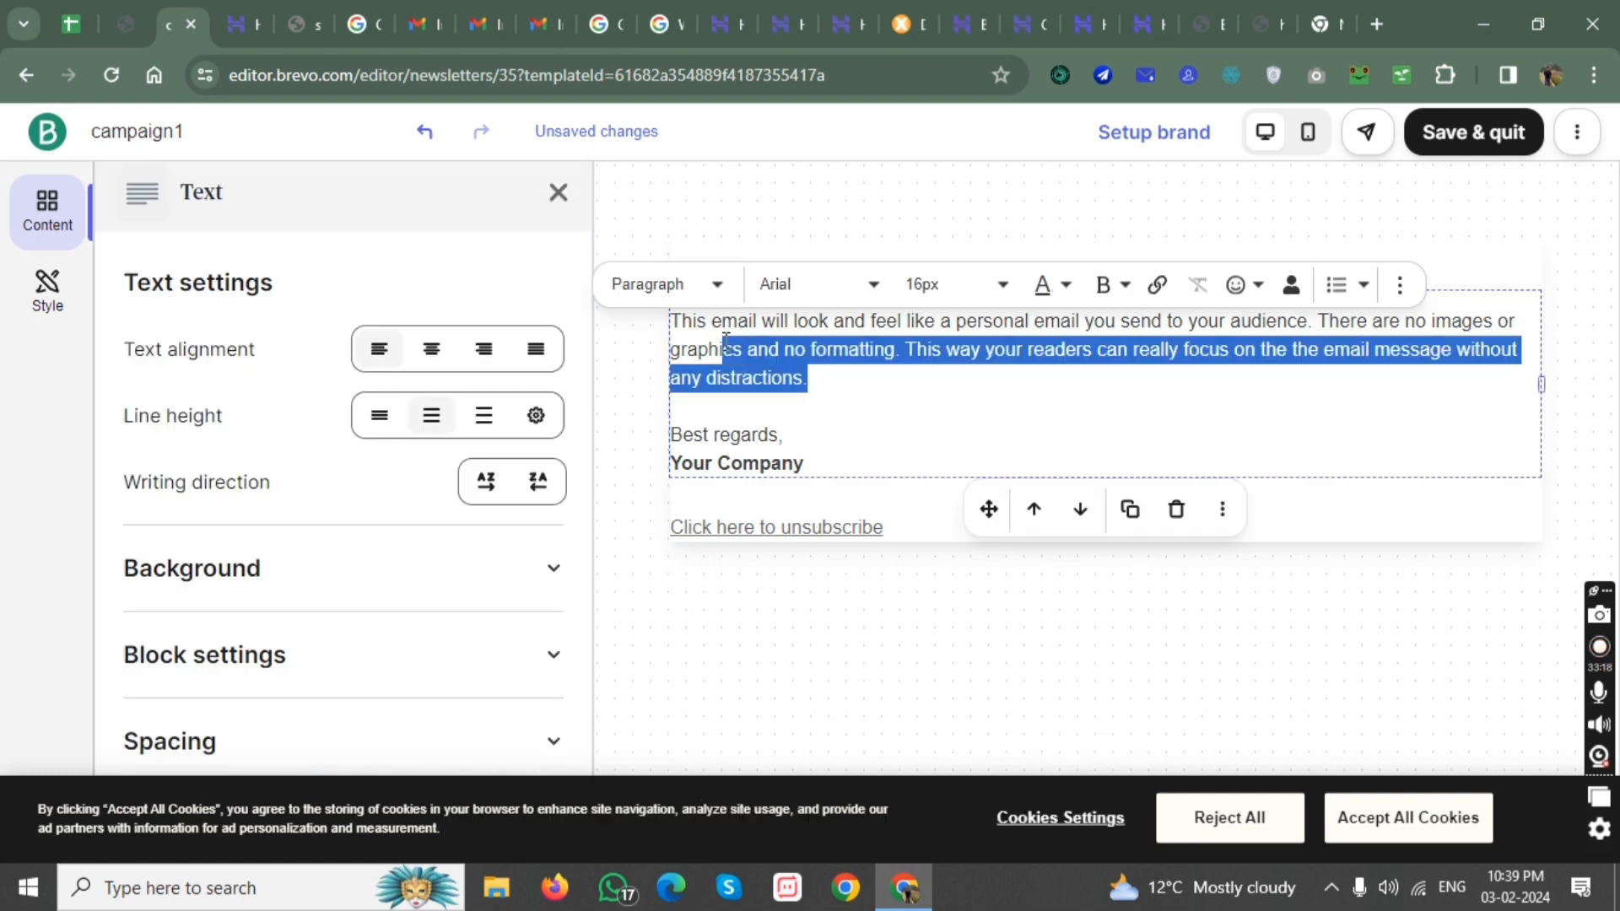
click(958, 350)
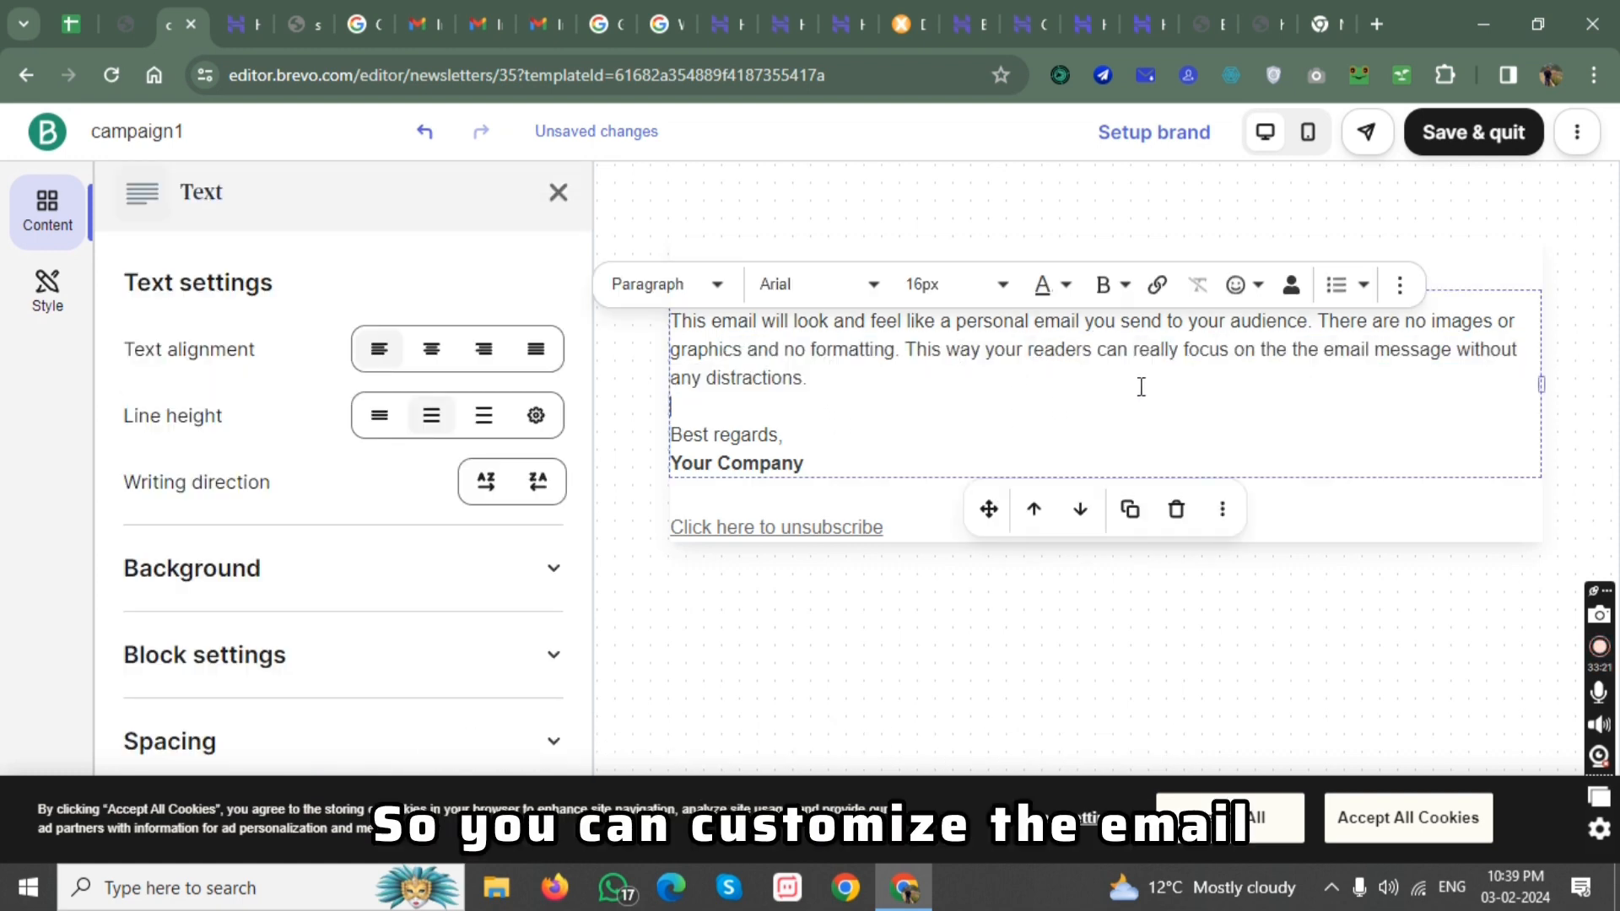
click(1484, 140)
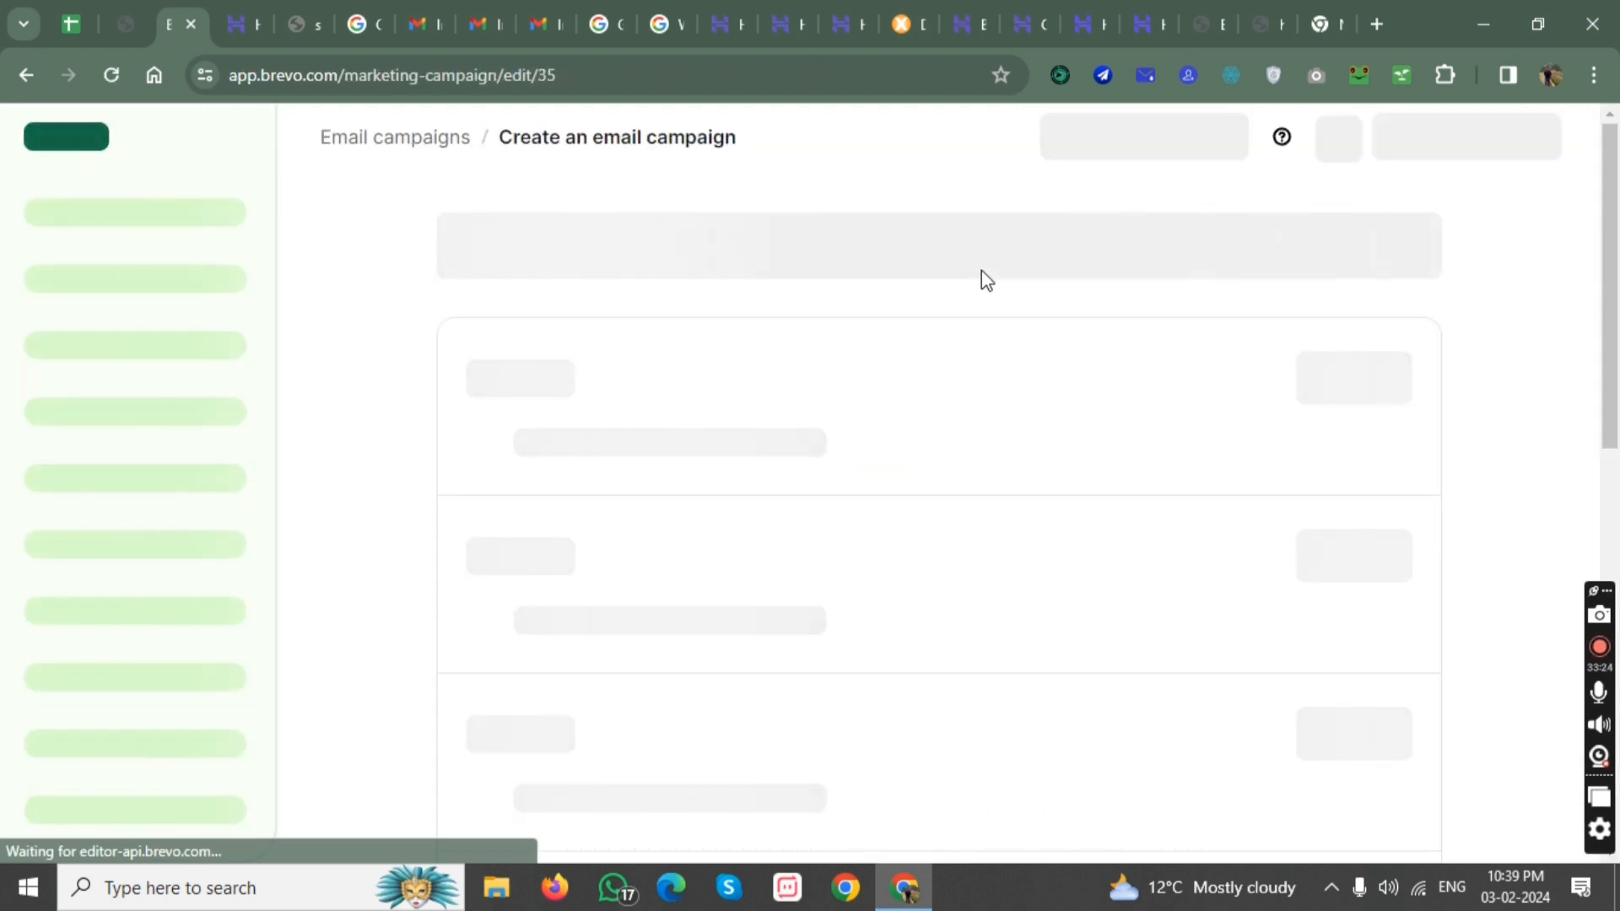
Review the campaign's sections and its sending time options, and close the scheduling options without sending.
scroll(929, 460, down, 8)
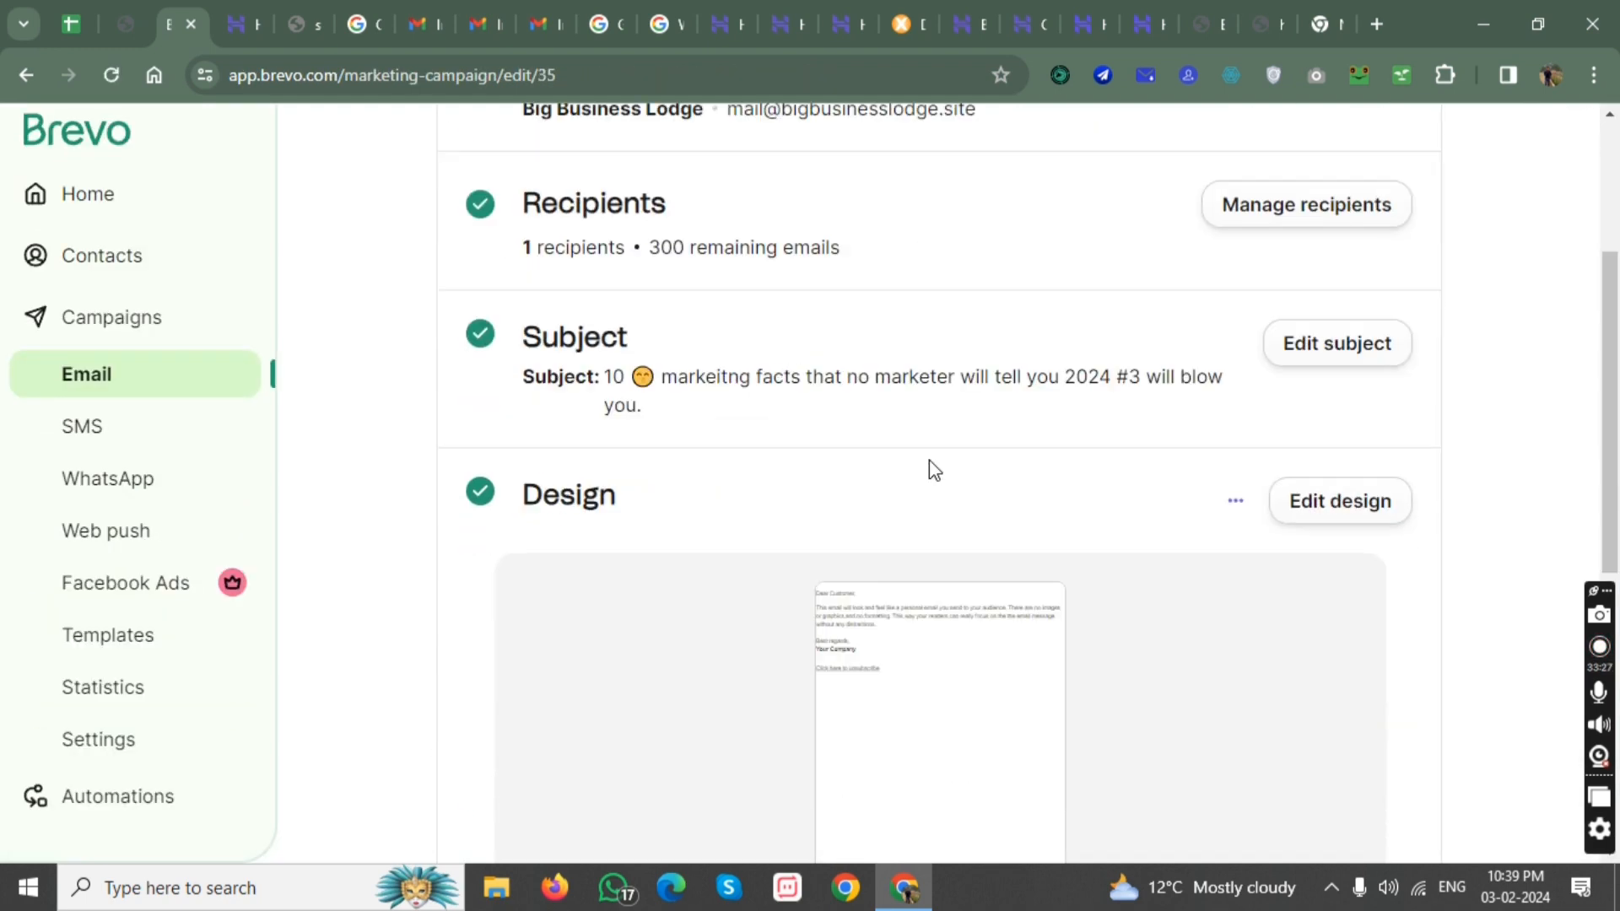
scroll(935, 471, down, 3)
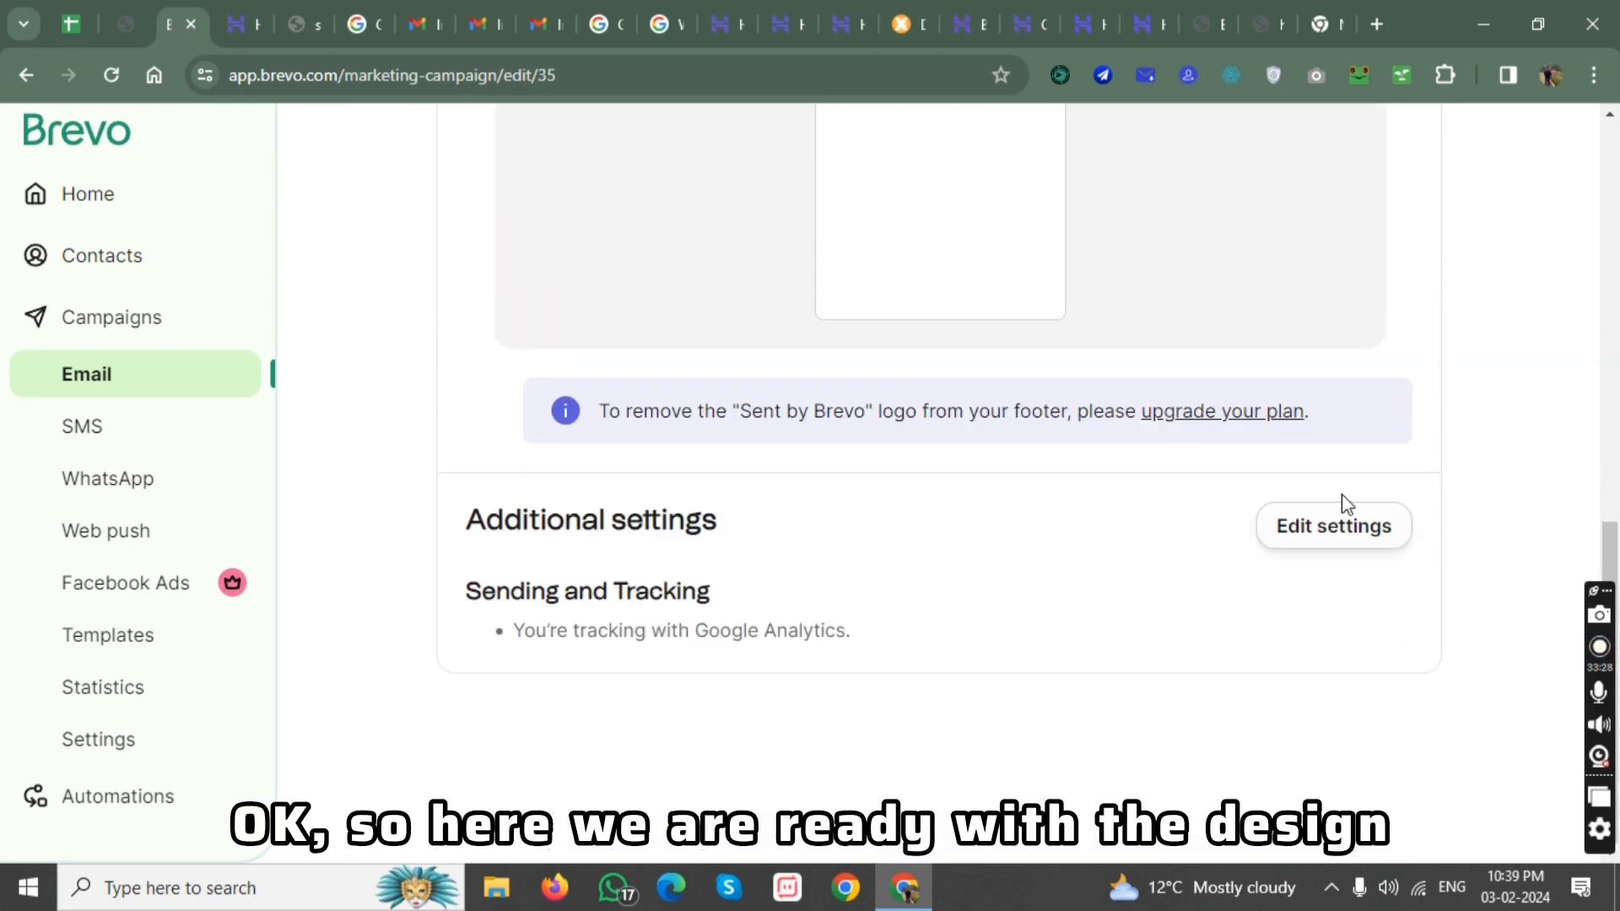
scroll(1181, 541, up, 10)
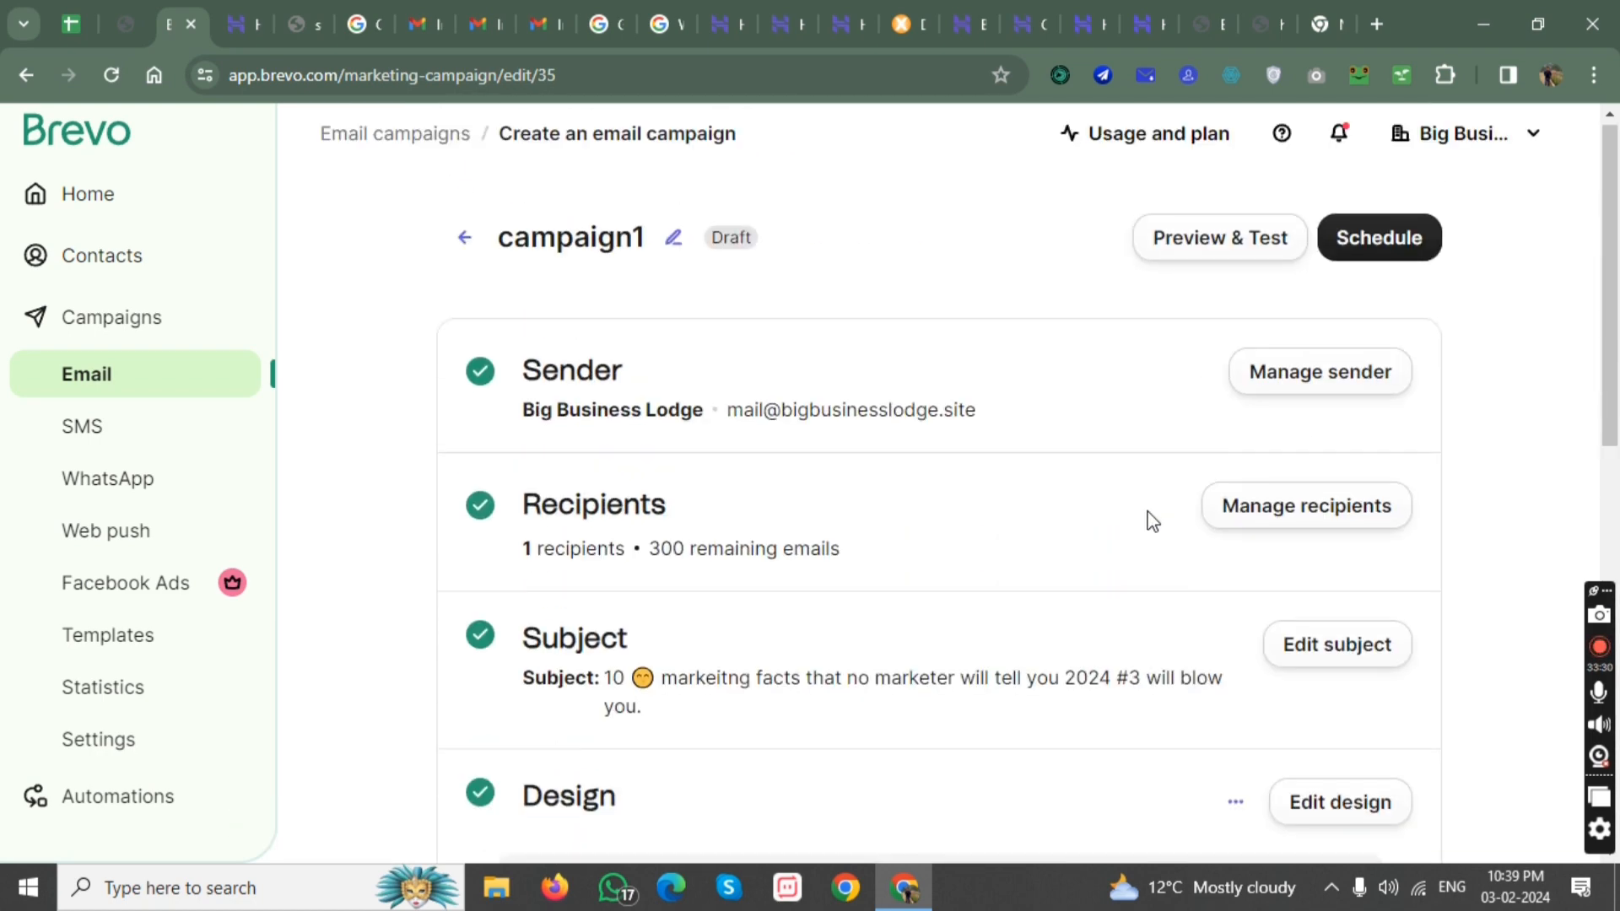
click(1353, 251)
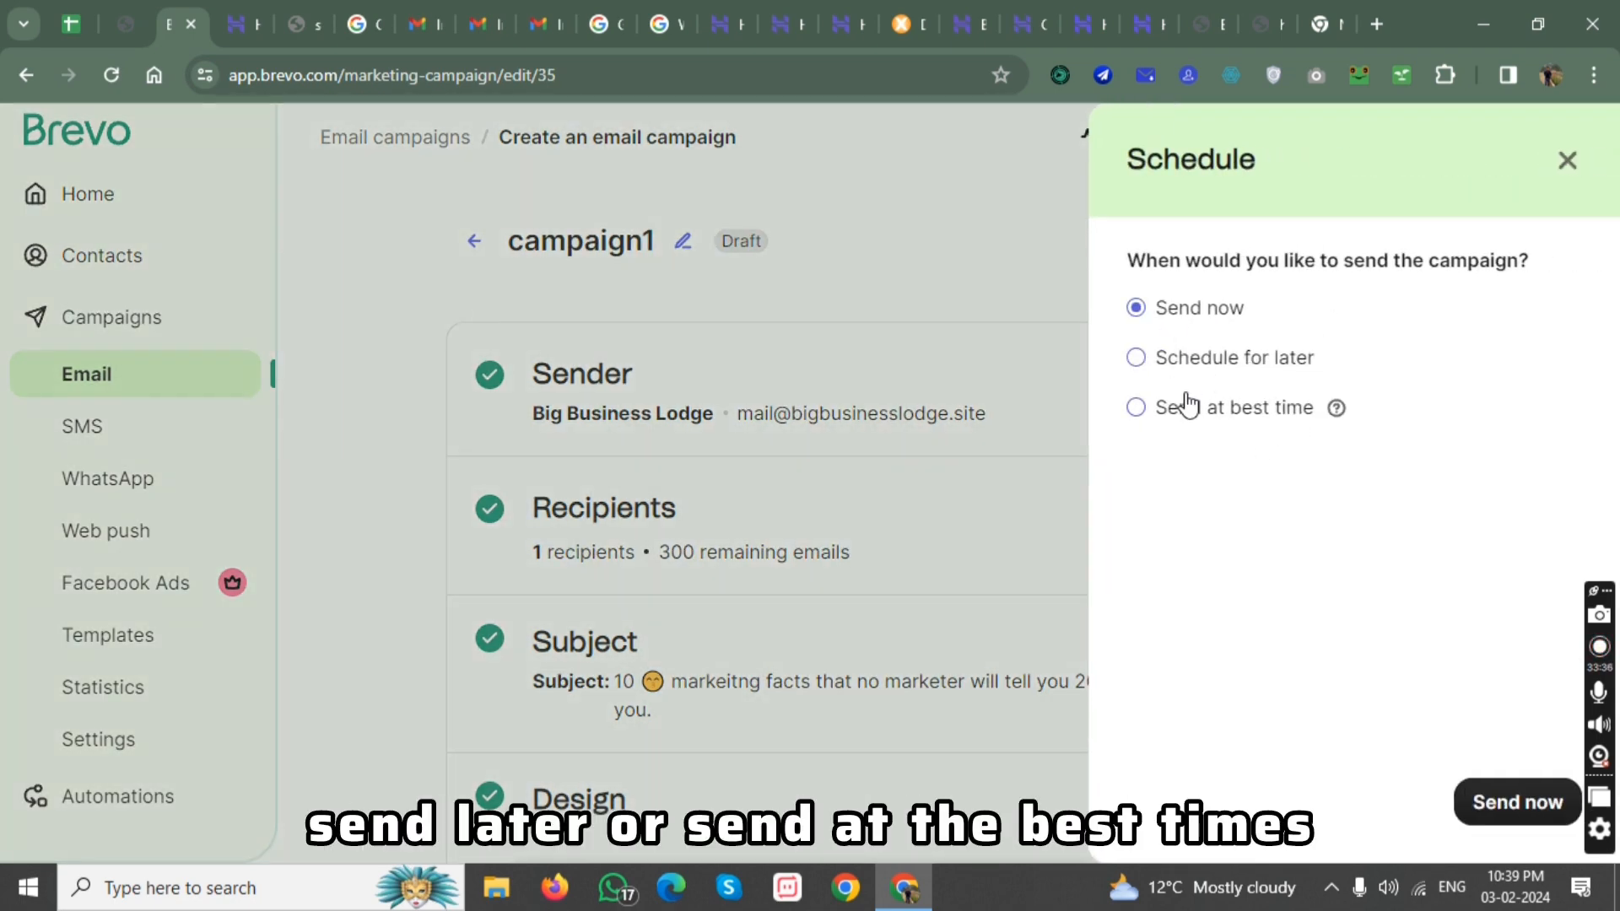
click(1565, 162)
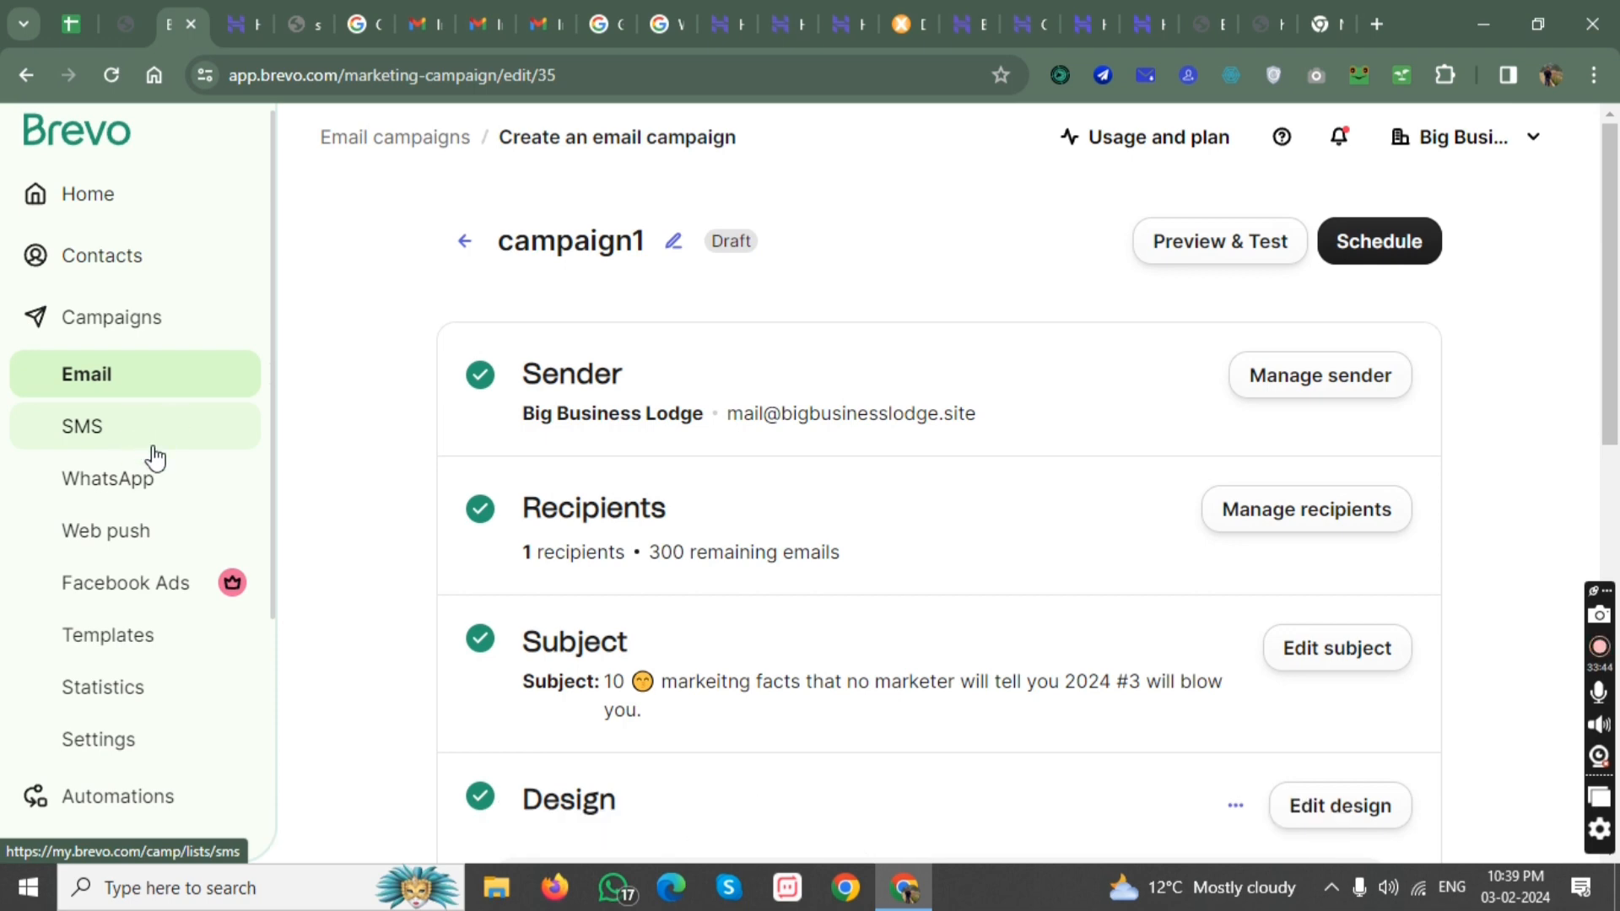
View the existing automations, and open the list of email templates.
scroll(152, 455, down, 3)
click(179, 570)
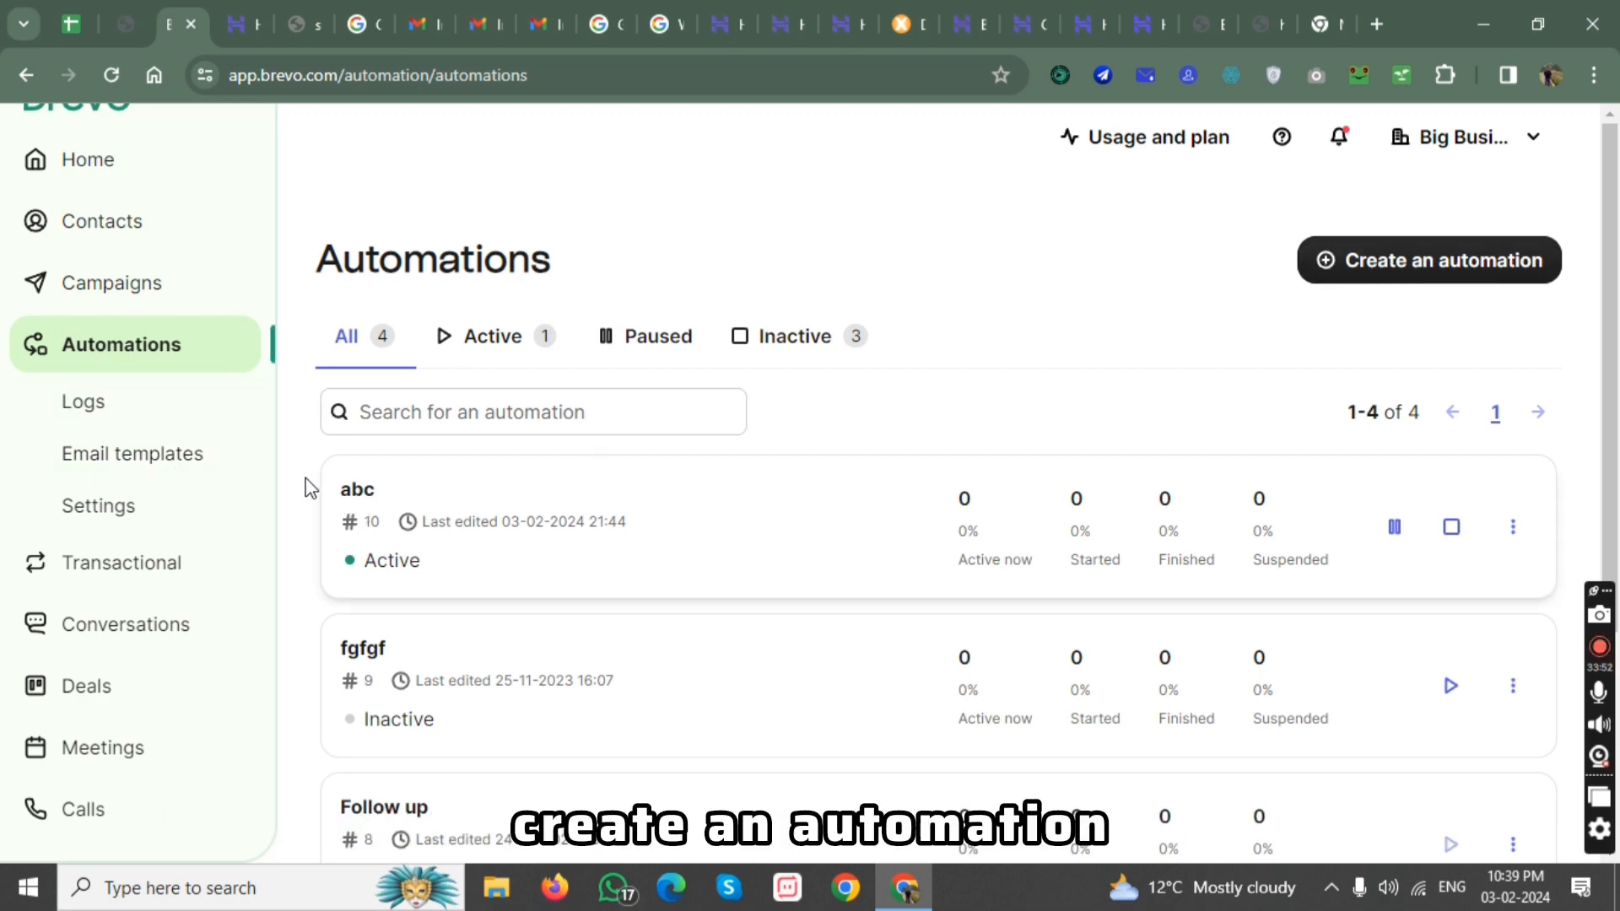
click(174, 476)
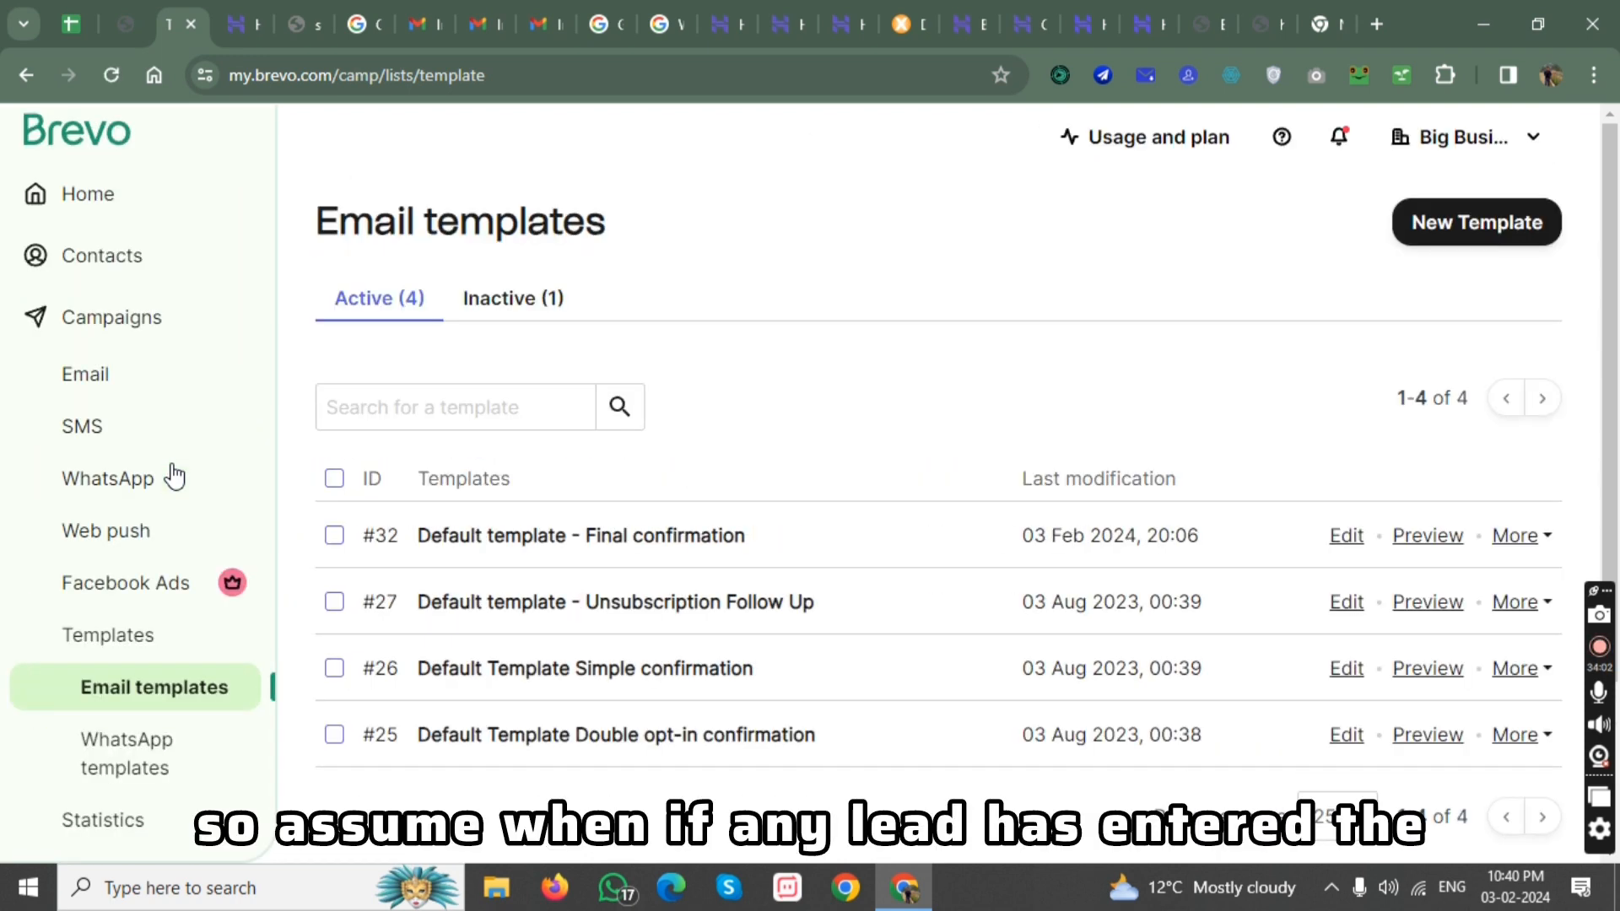
Look at the newsletter form's subscription message on the website, and return to Brevo.
click(1377, 23)
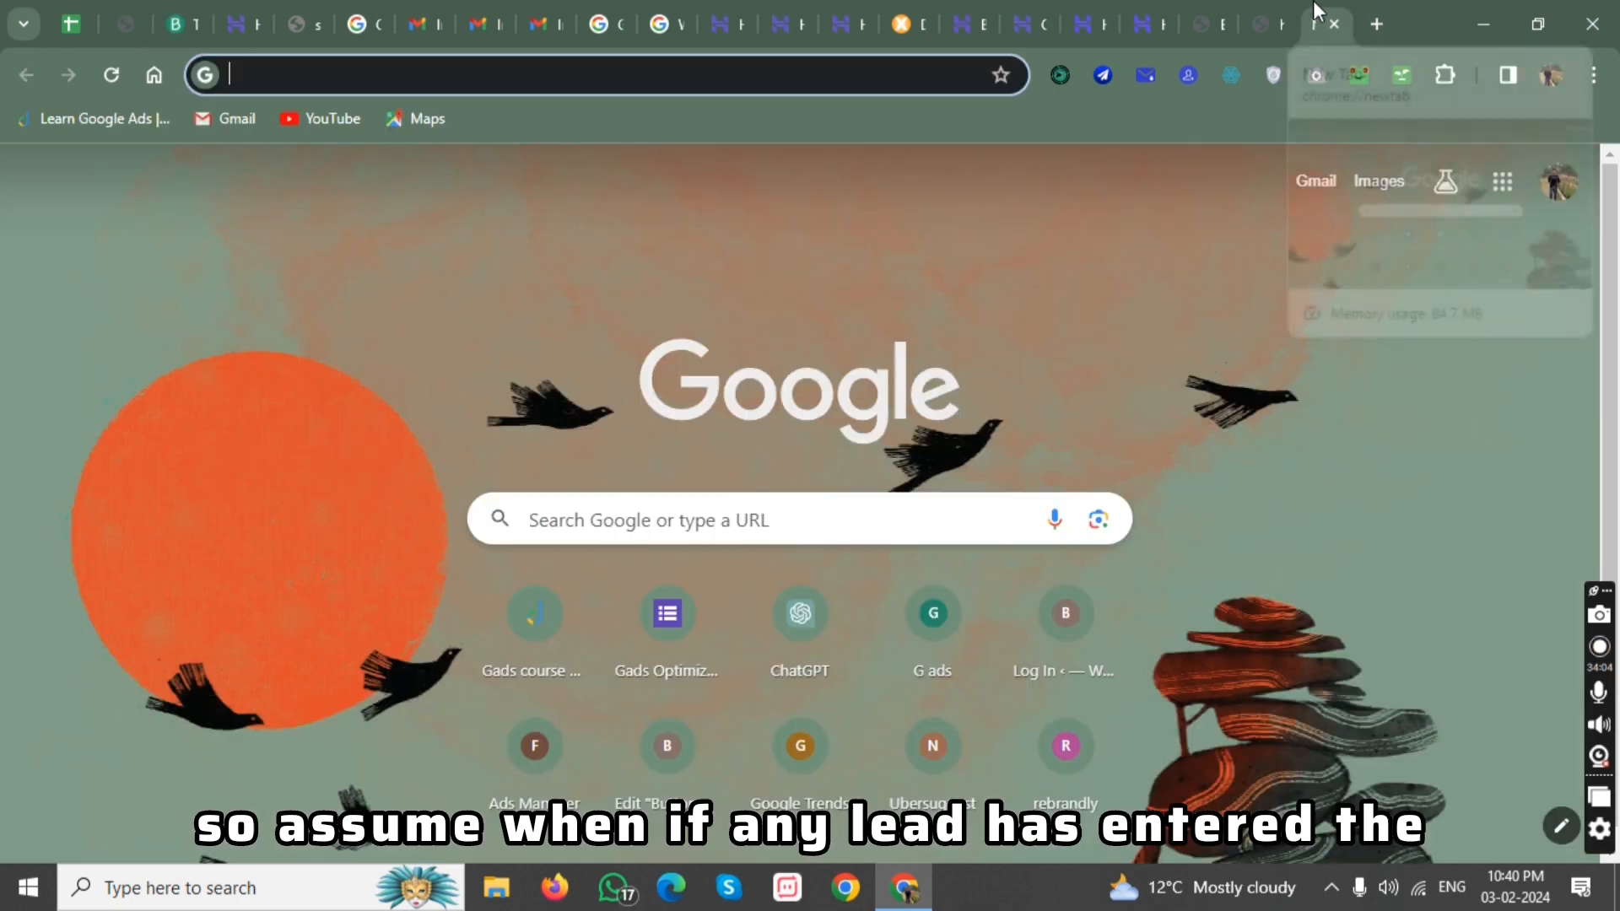
click(1281, 4)
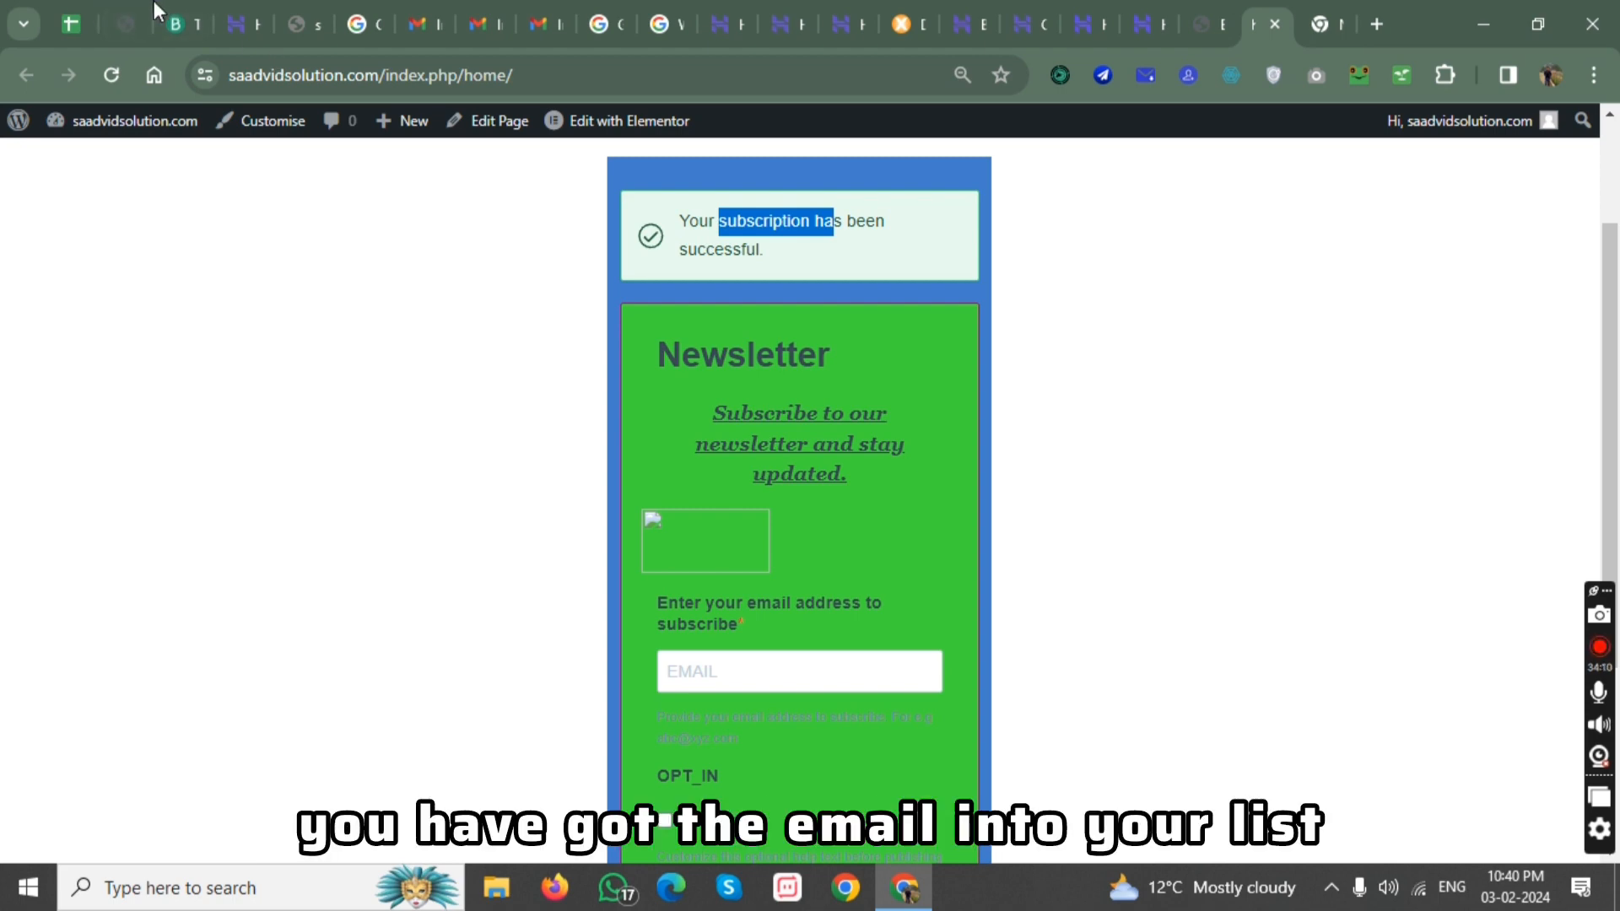
click(189, 5)
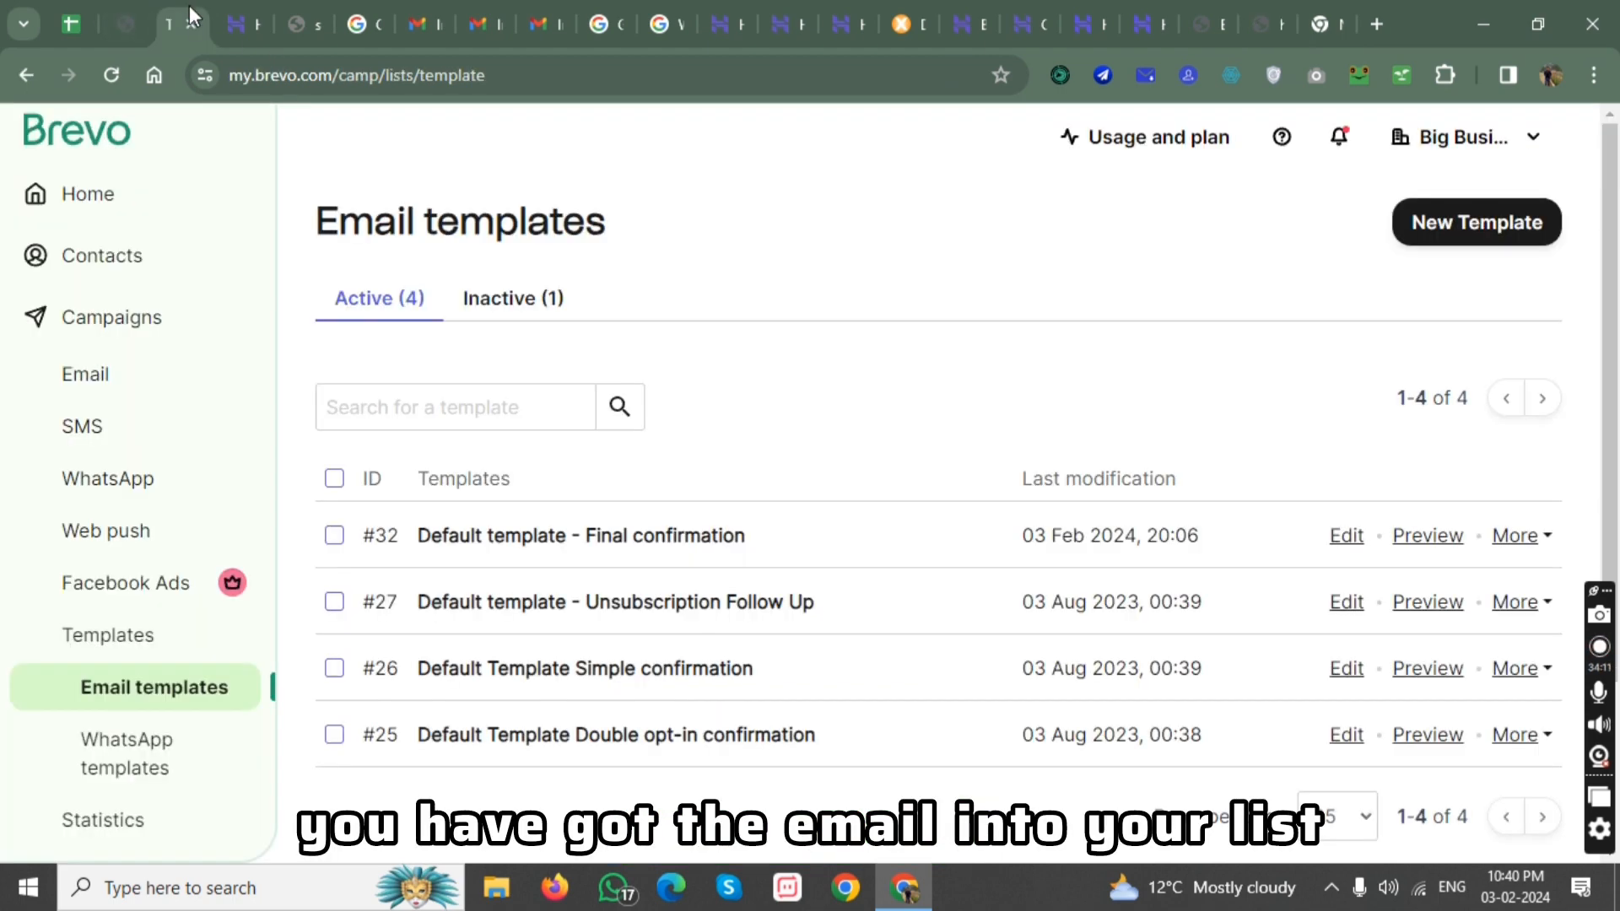
Check the contacts in list#1, and open the Automations page.
click(120, 274)
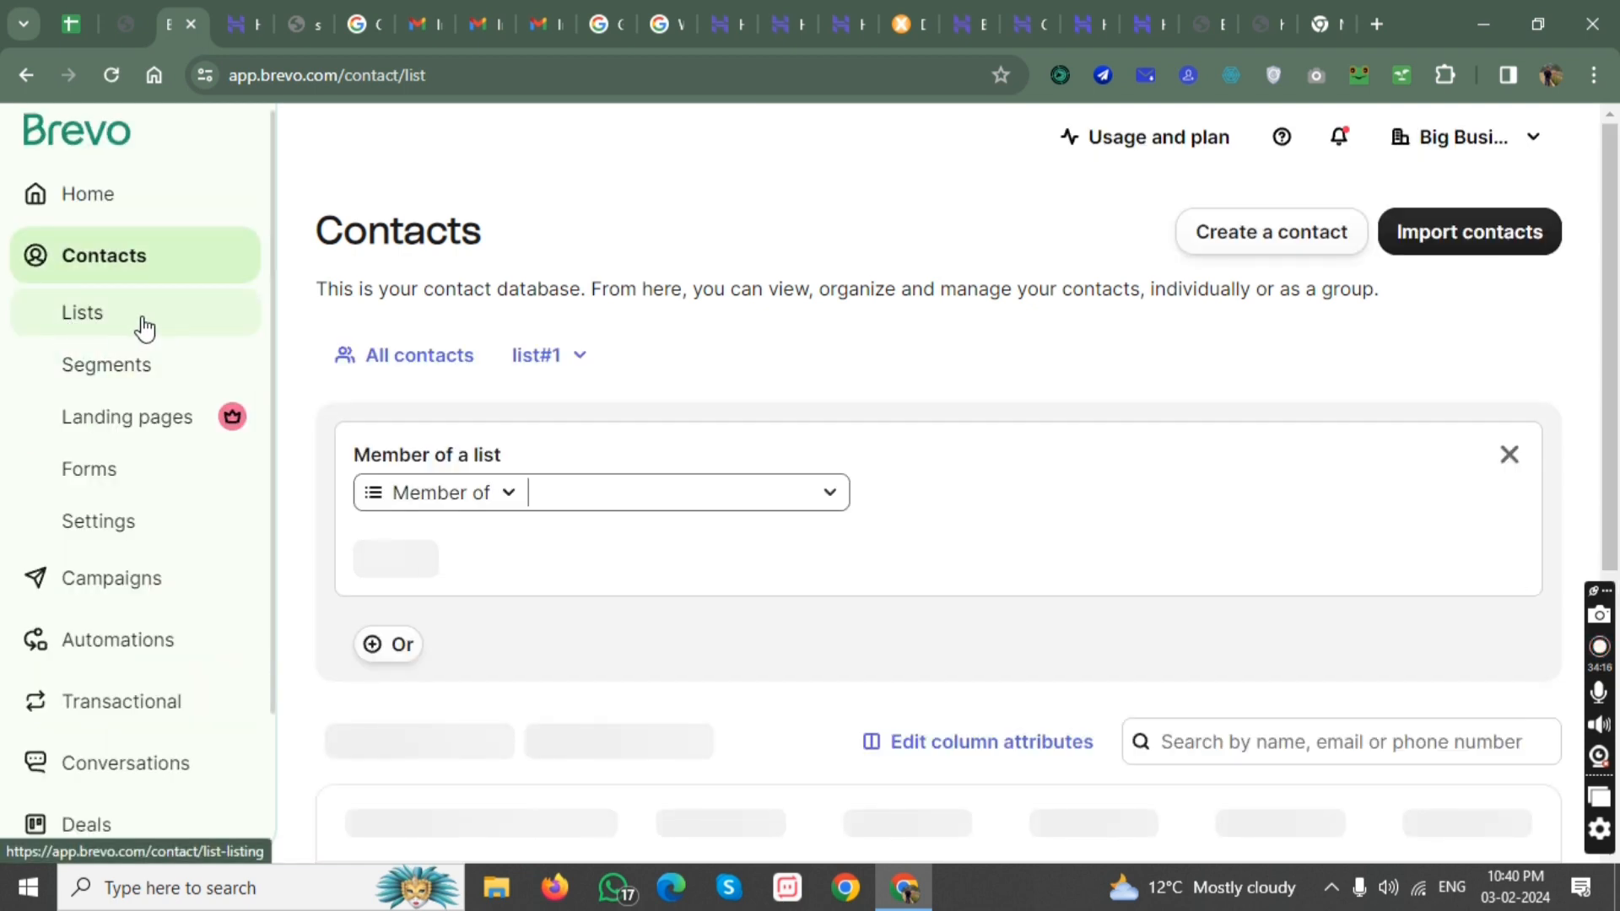
scroll(133, 354, down, 2)
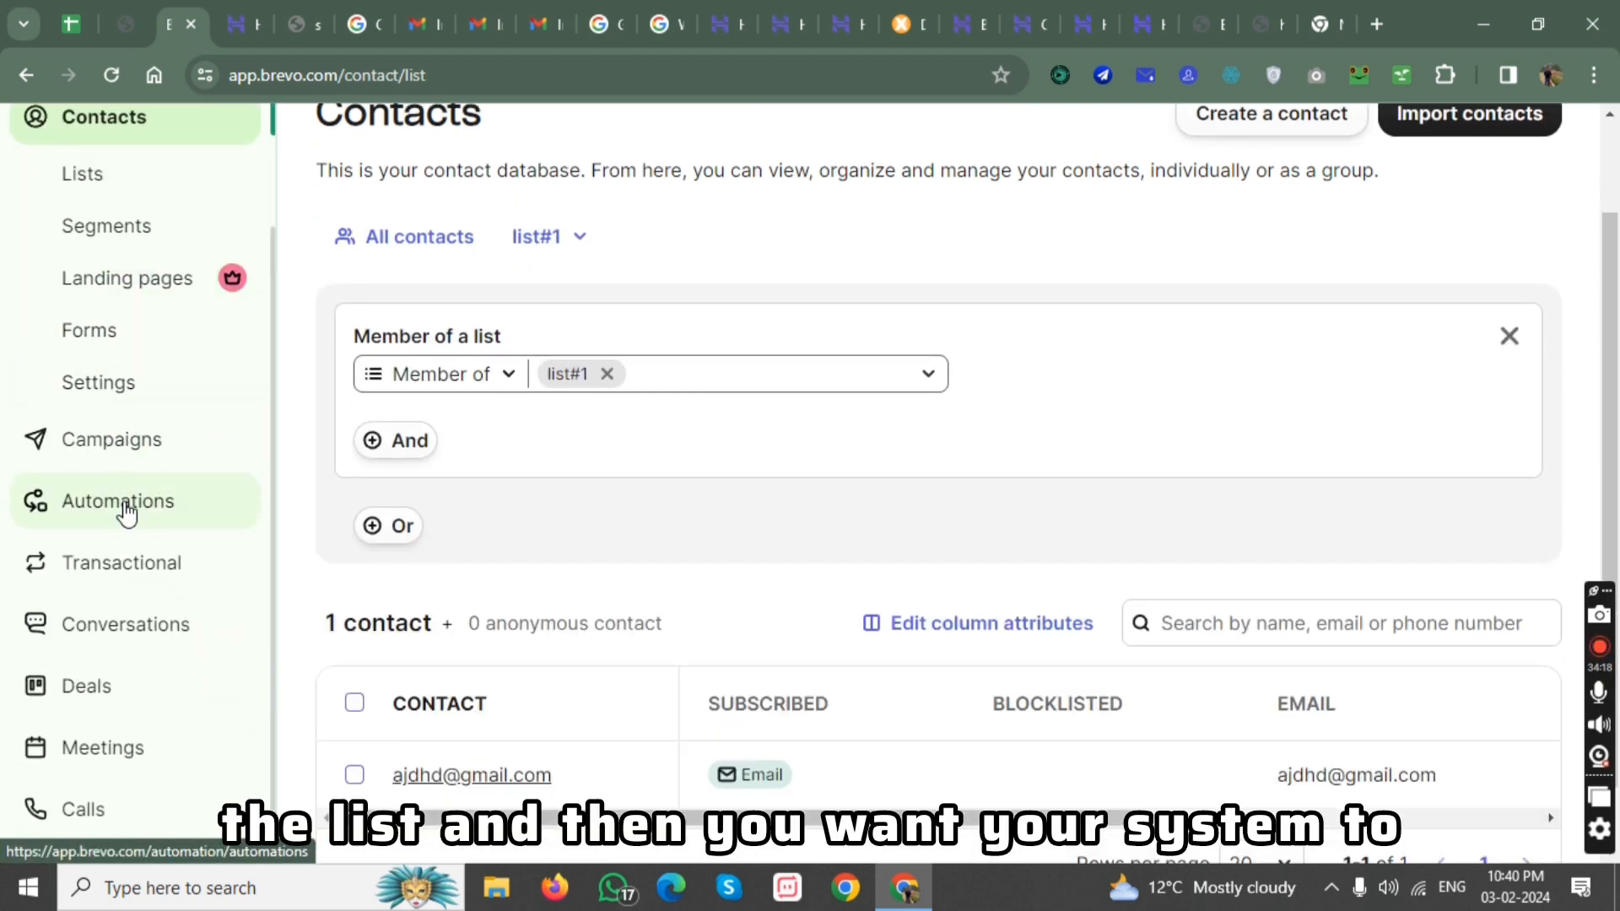
click(125, 507)
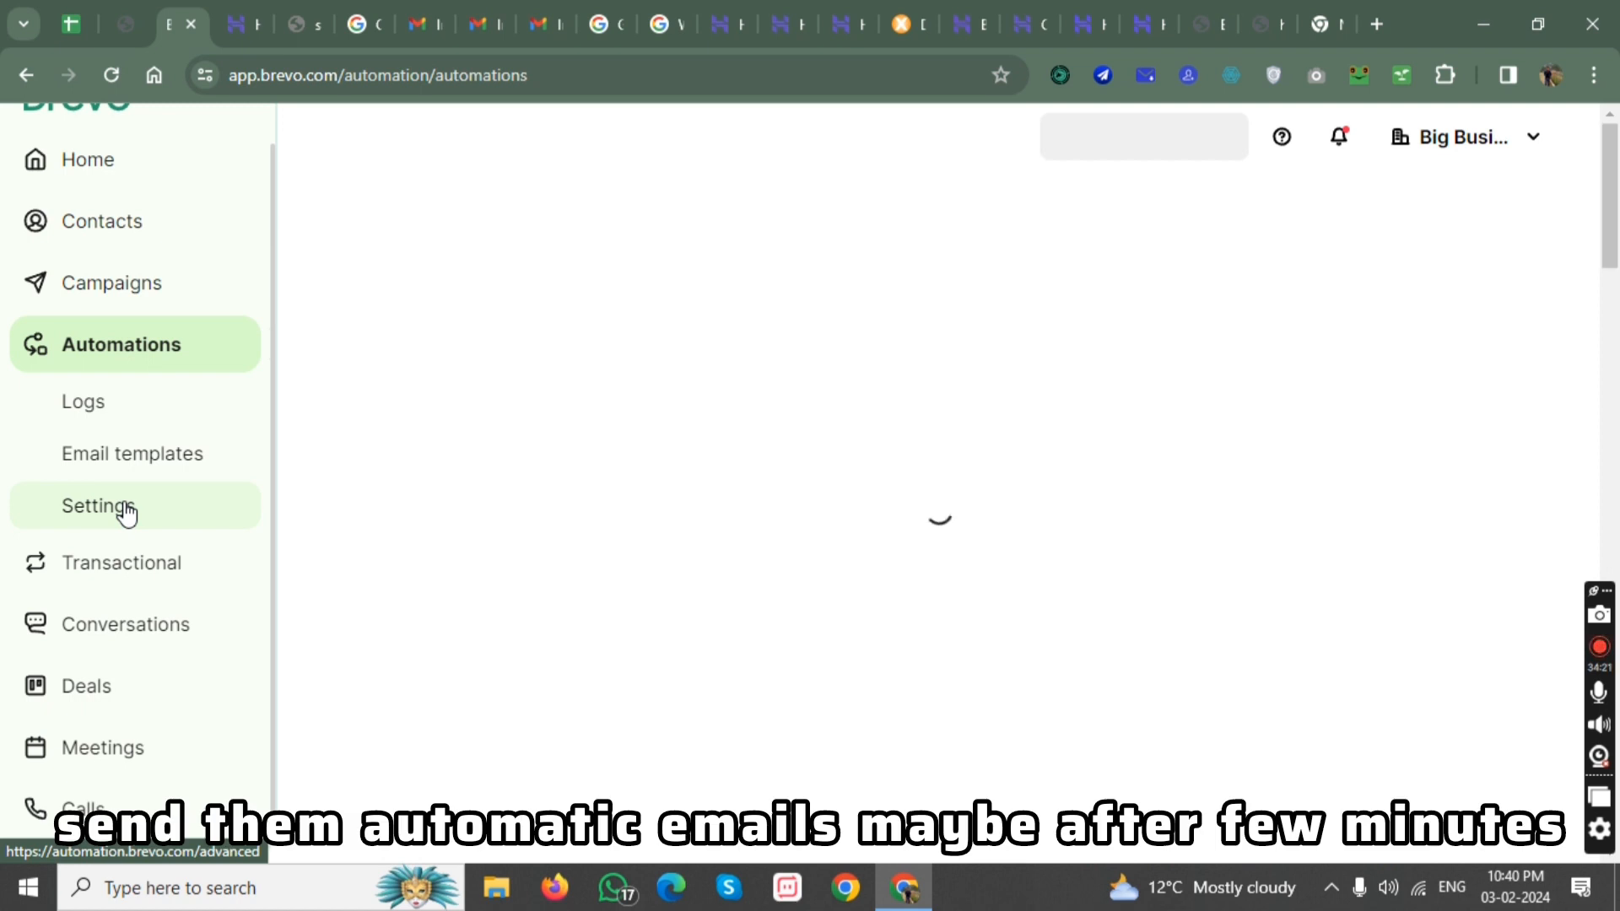
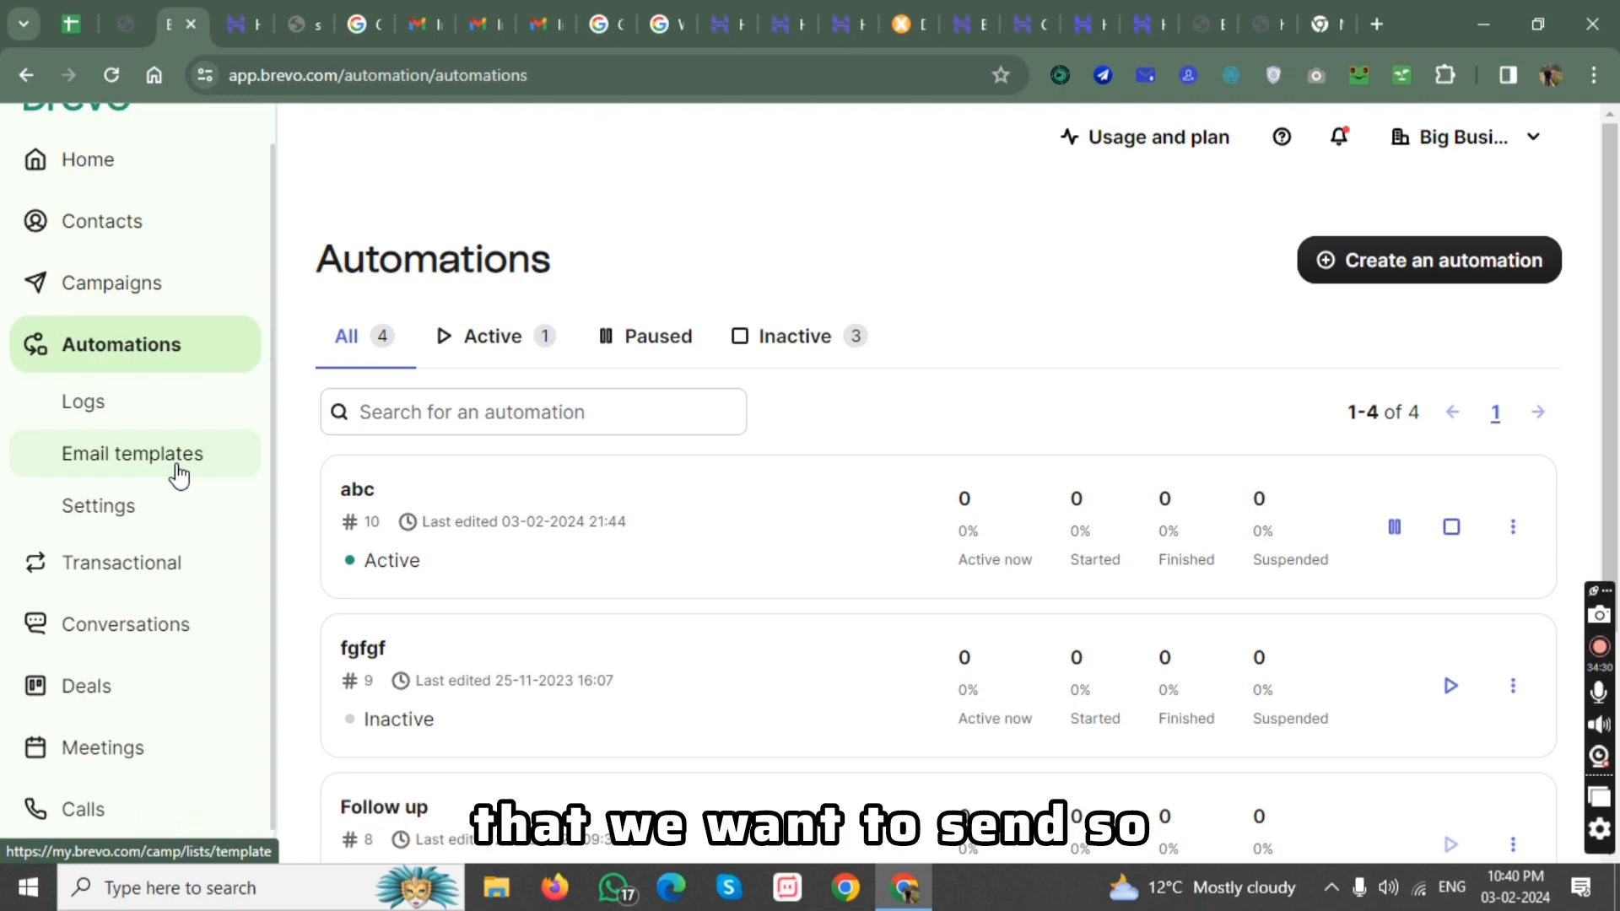
Open the email templates list, create a new template and name it "template #01".
click(178, 467)
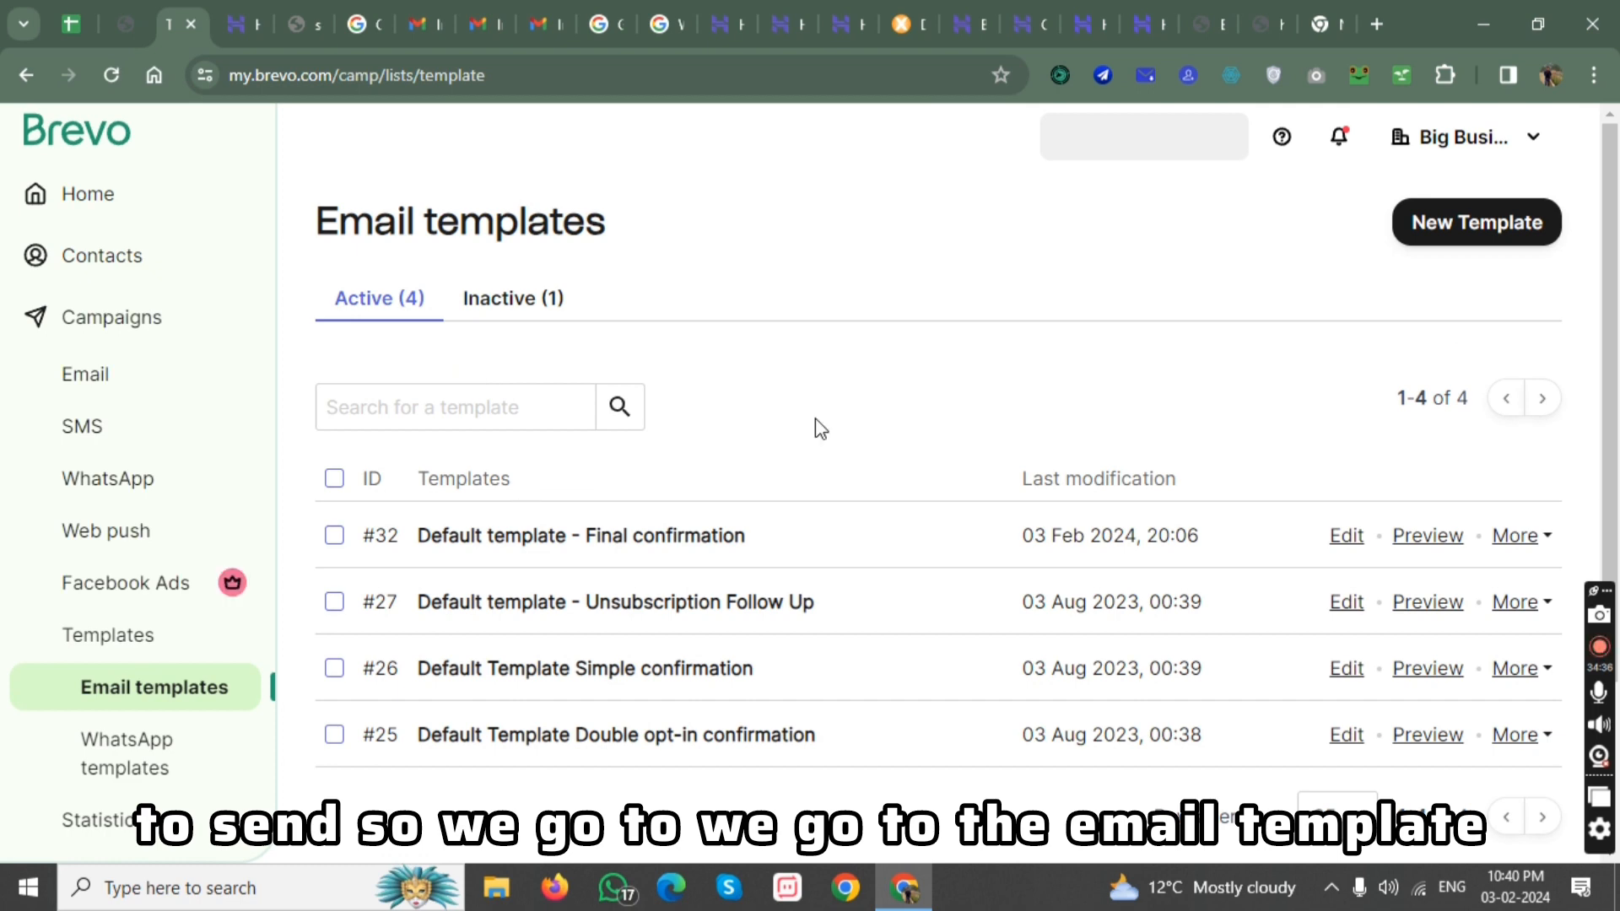
click(1409, 238)
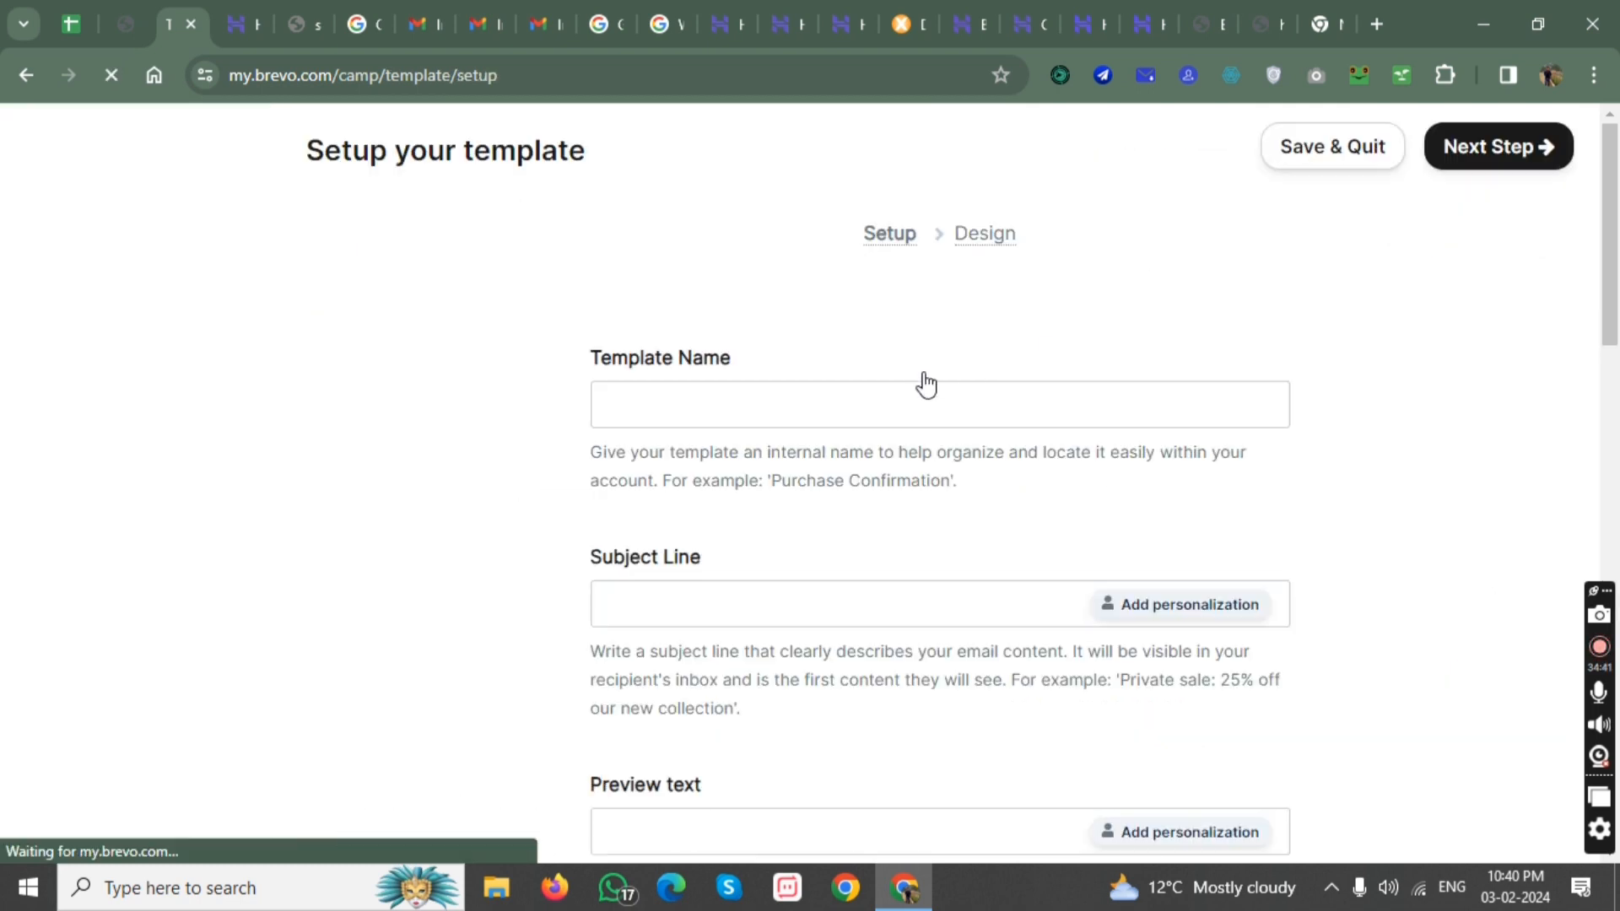
click(717, 459)
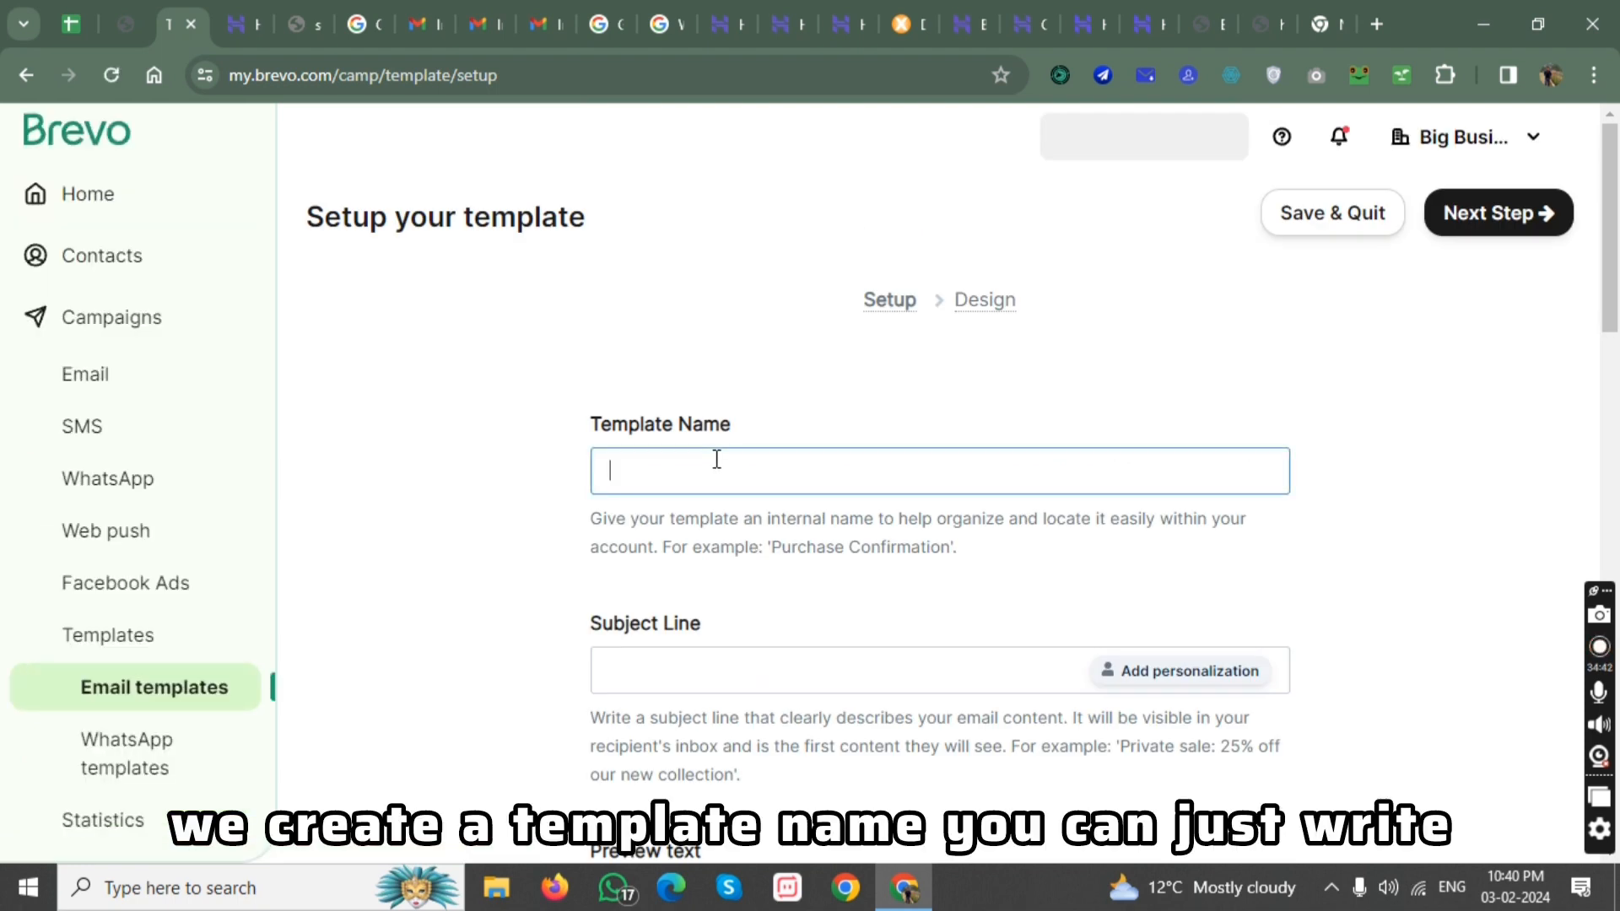
text(template #01)
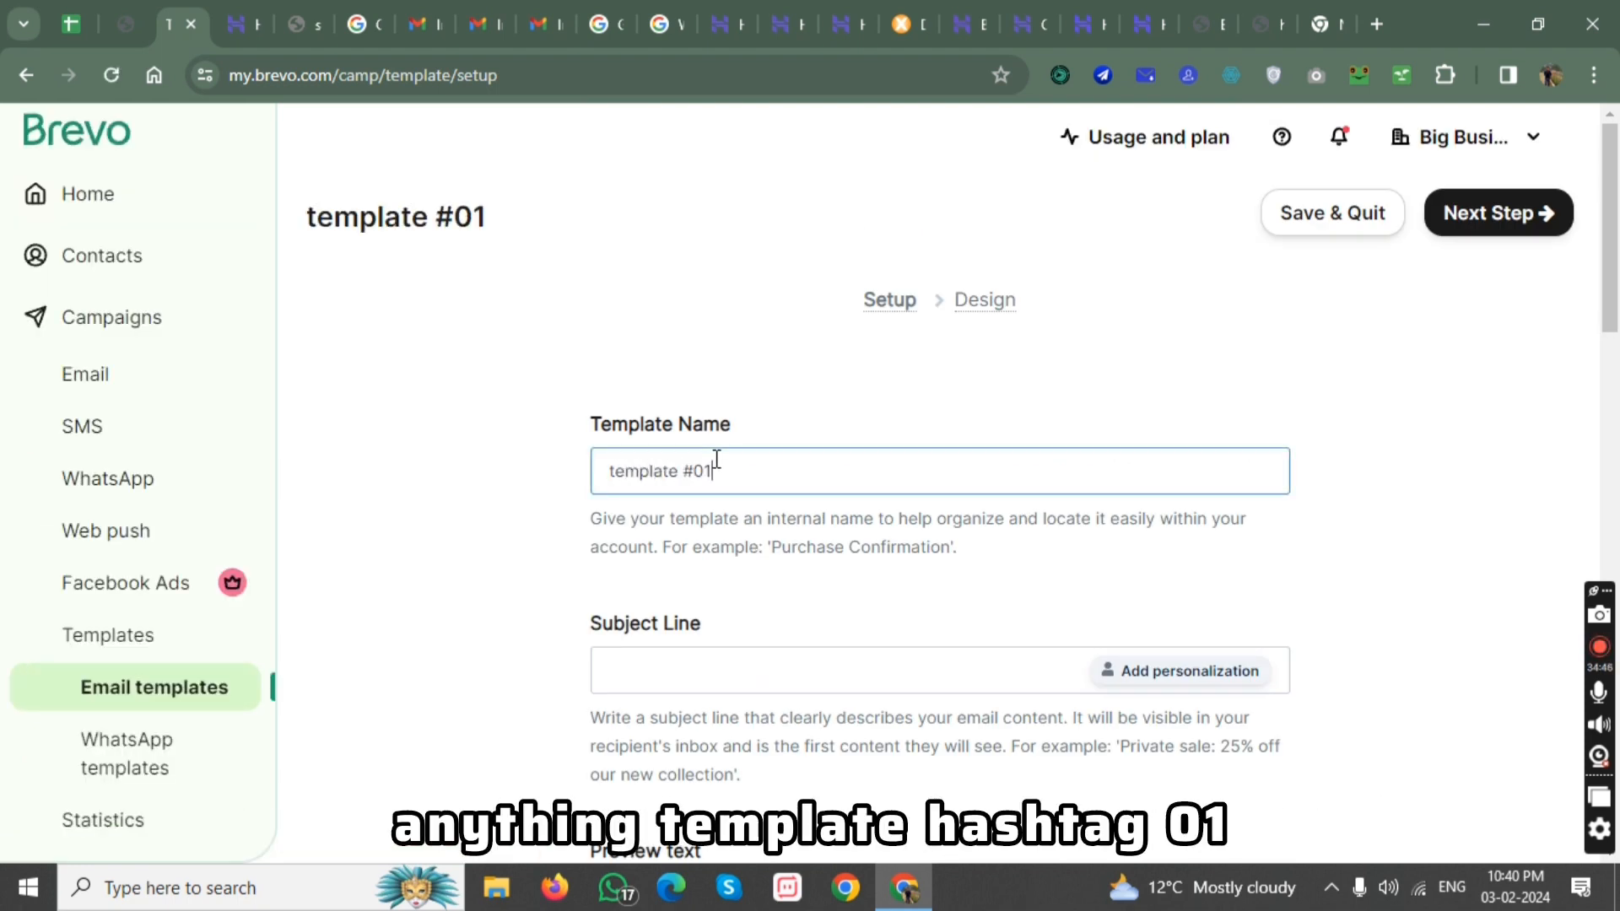
Insert the FIRSTNAME attribute as personalization in the template's subject line, without a fallback value.
click(768, 673)
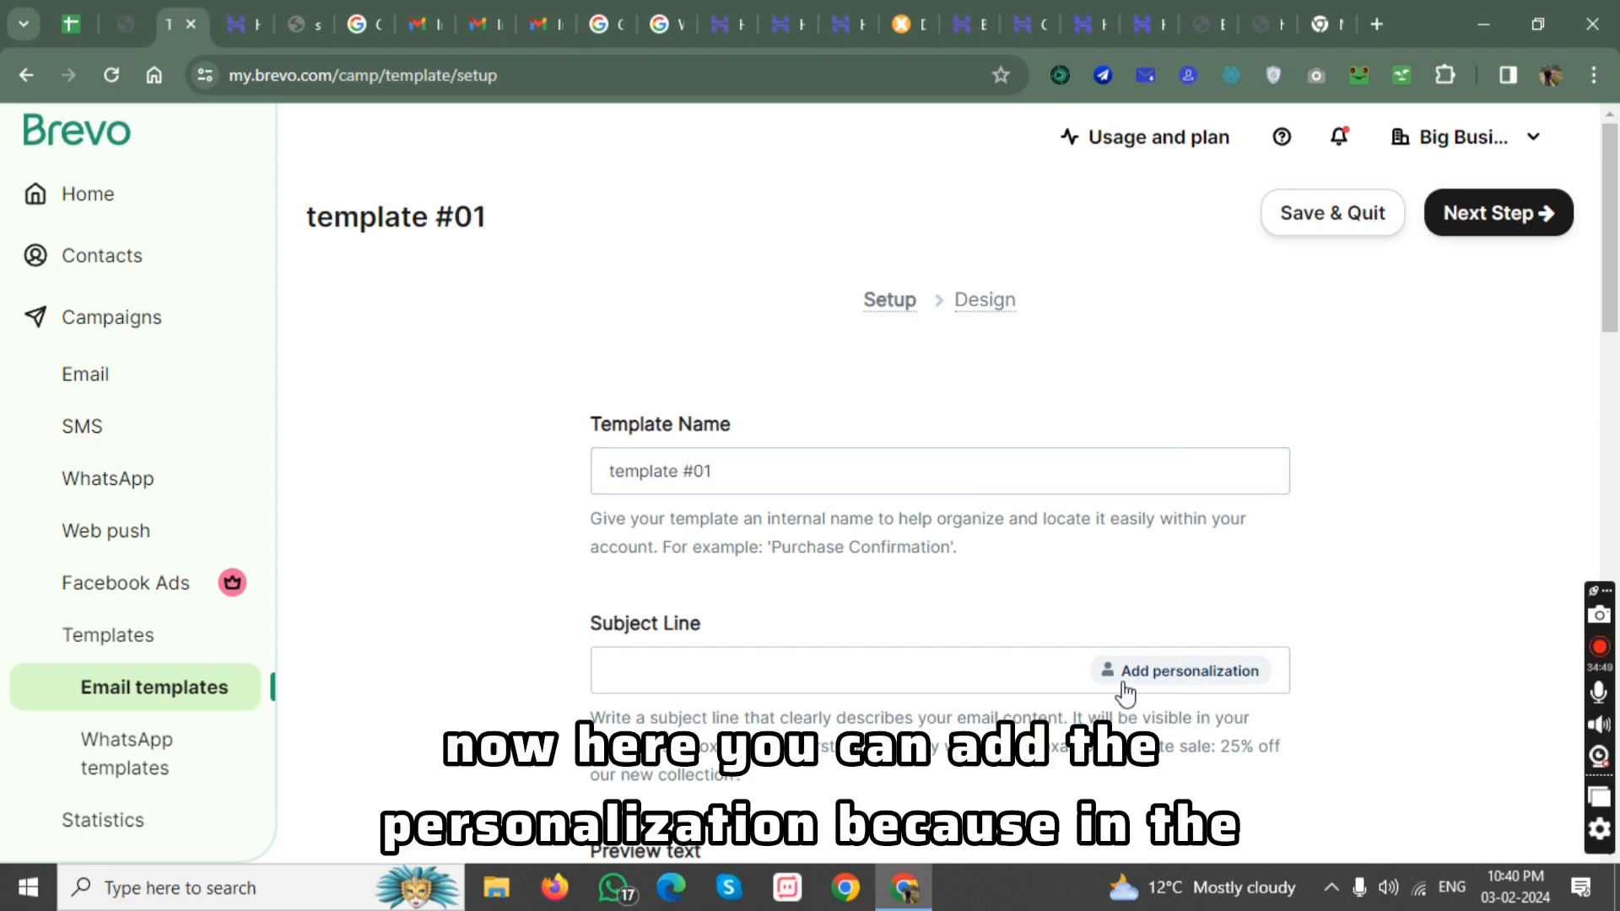
scroll(1176, 550, down, 2)
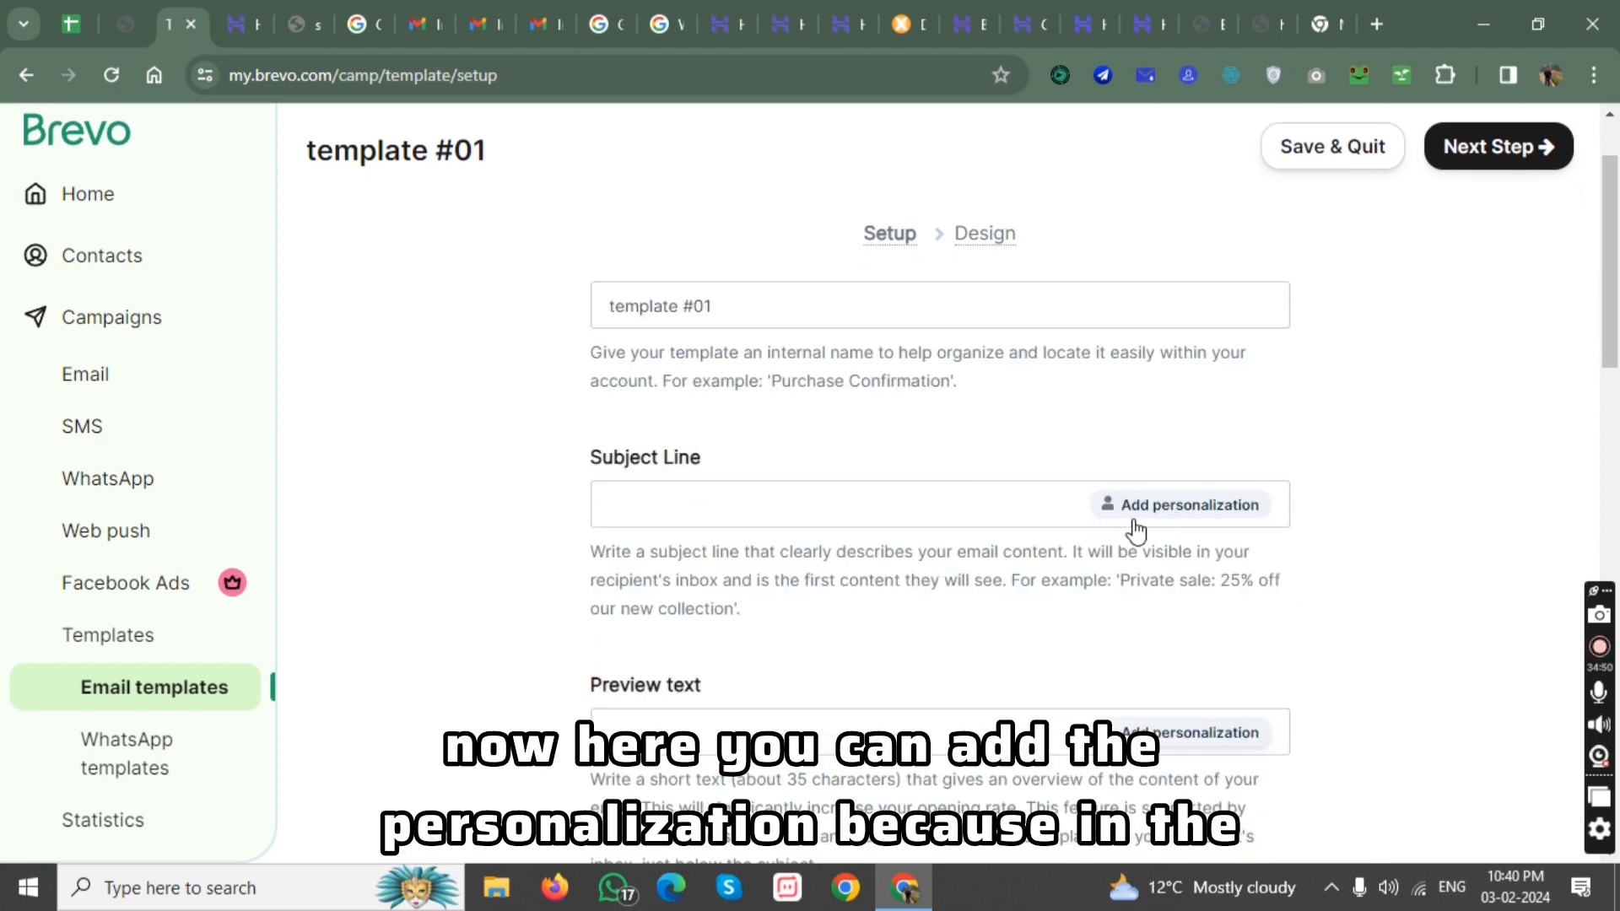
click(1196, 515)
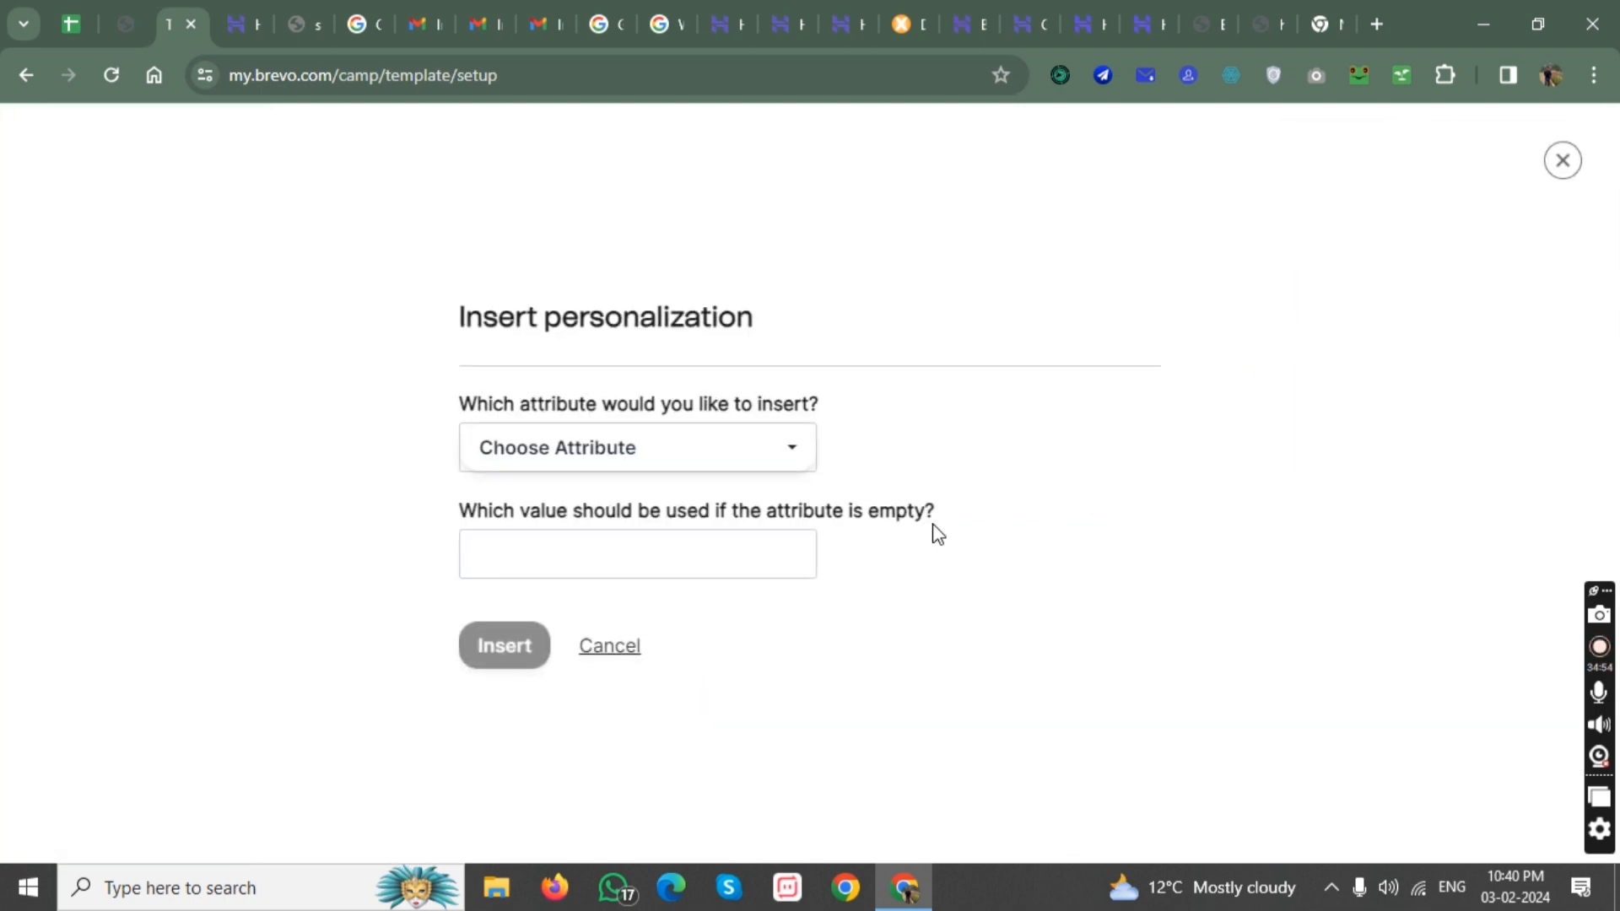
click(608, 464)
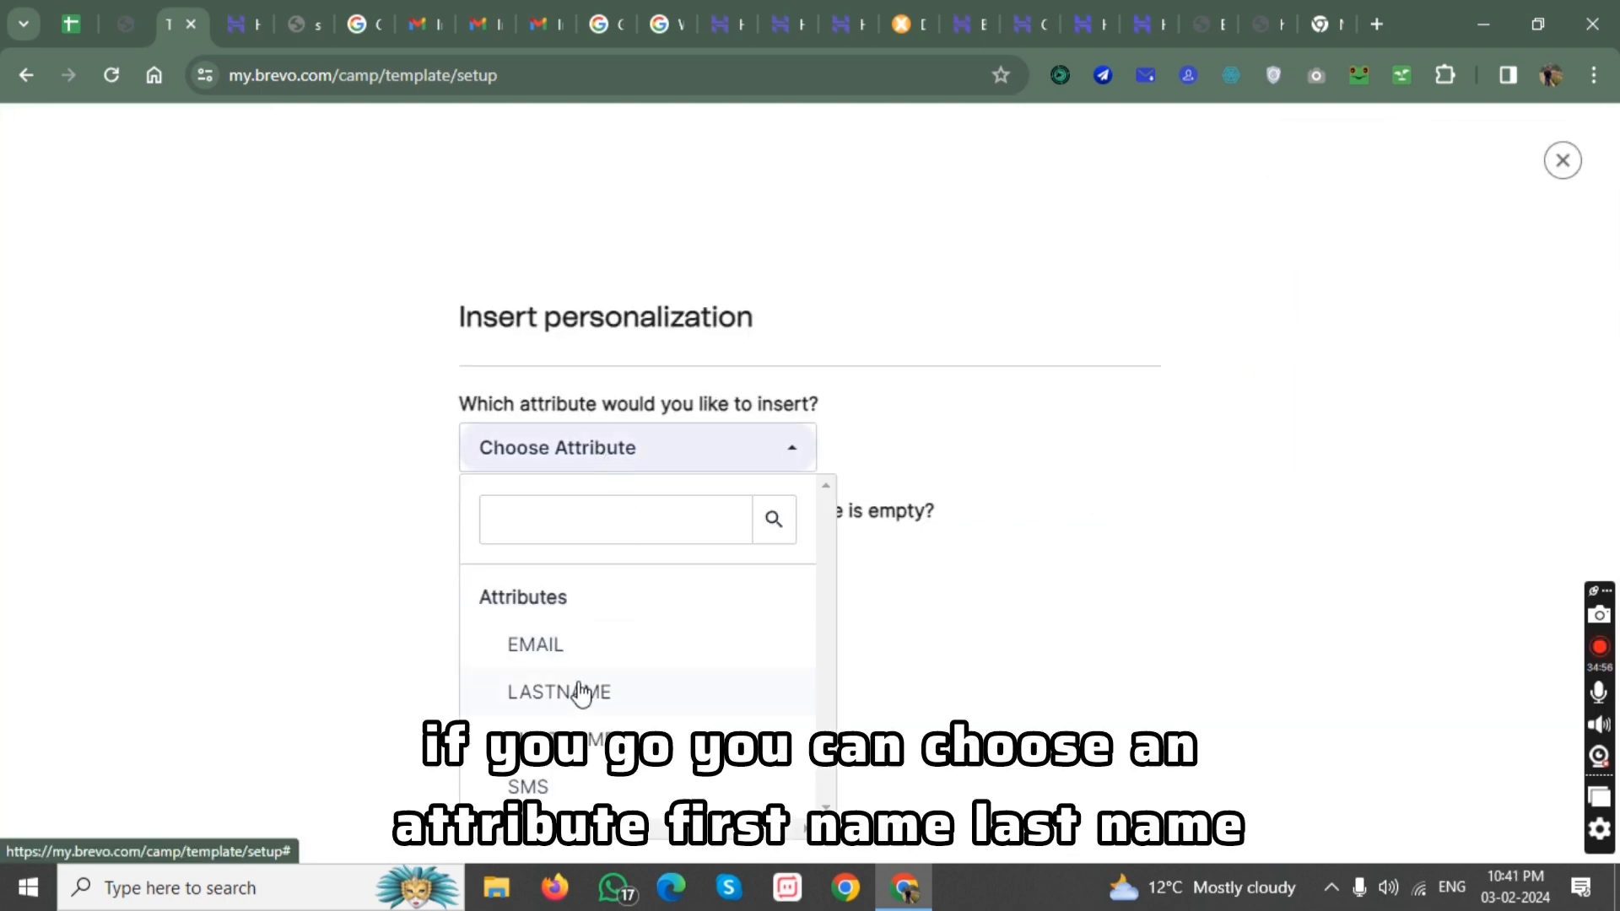
click(557, 739)
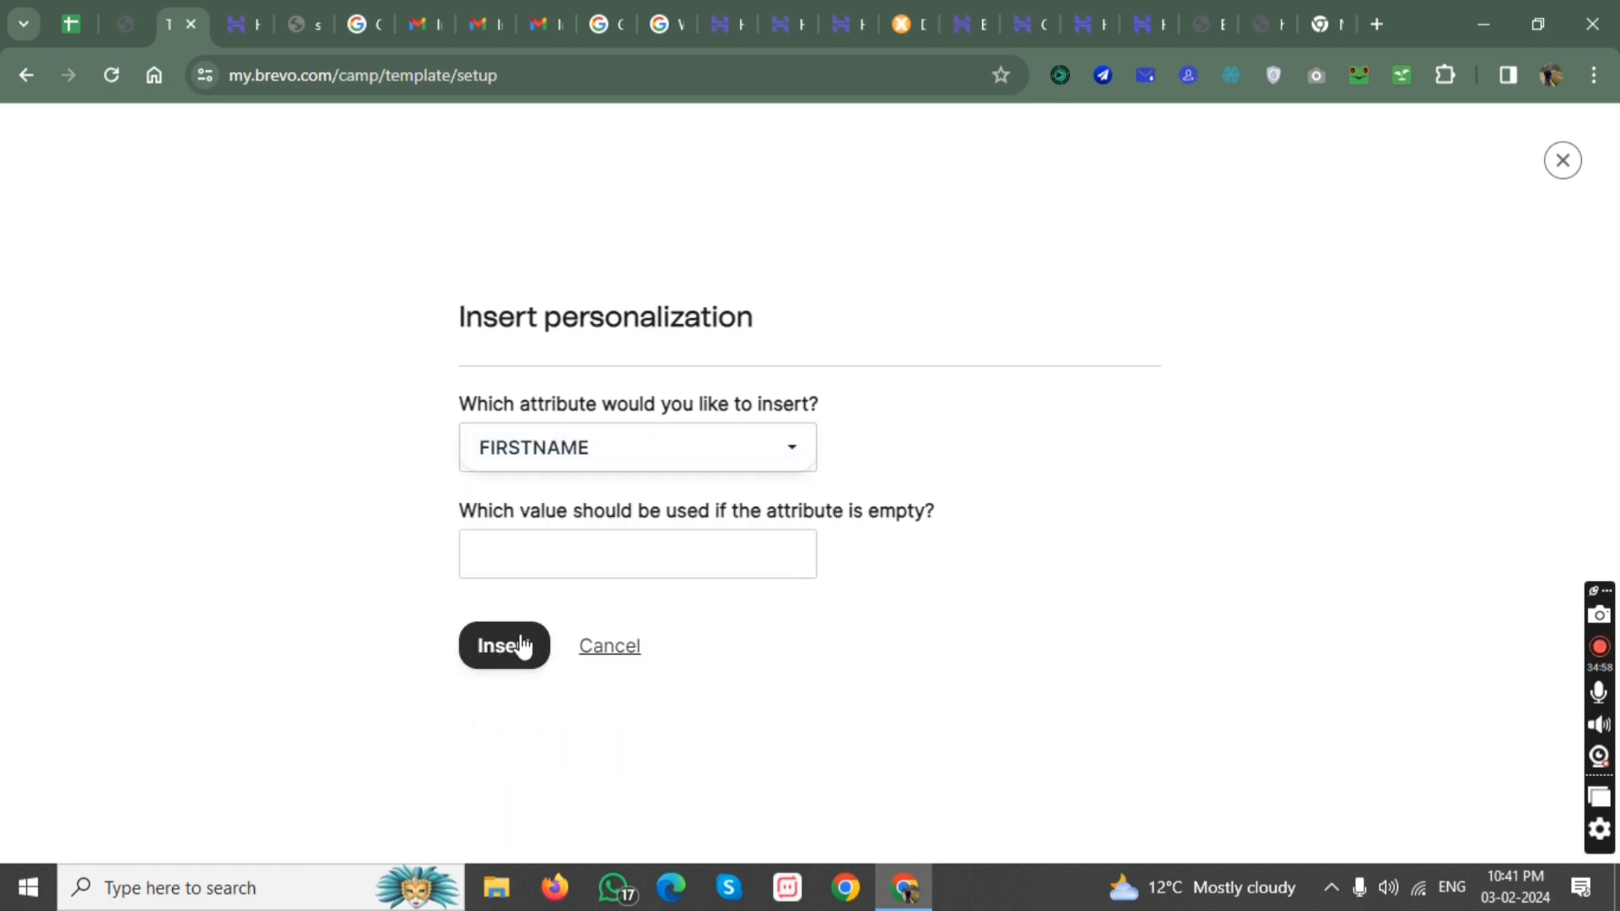
click(517, 564)
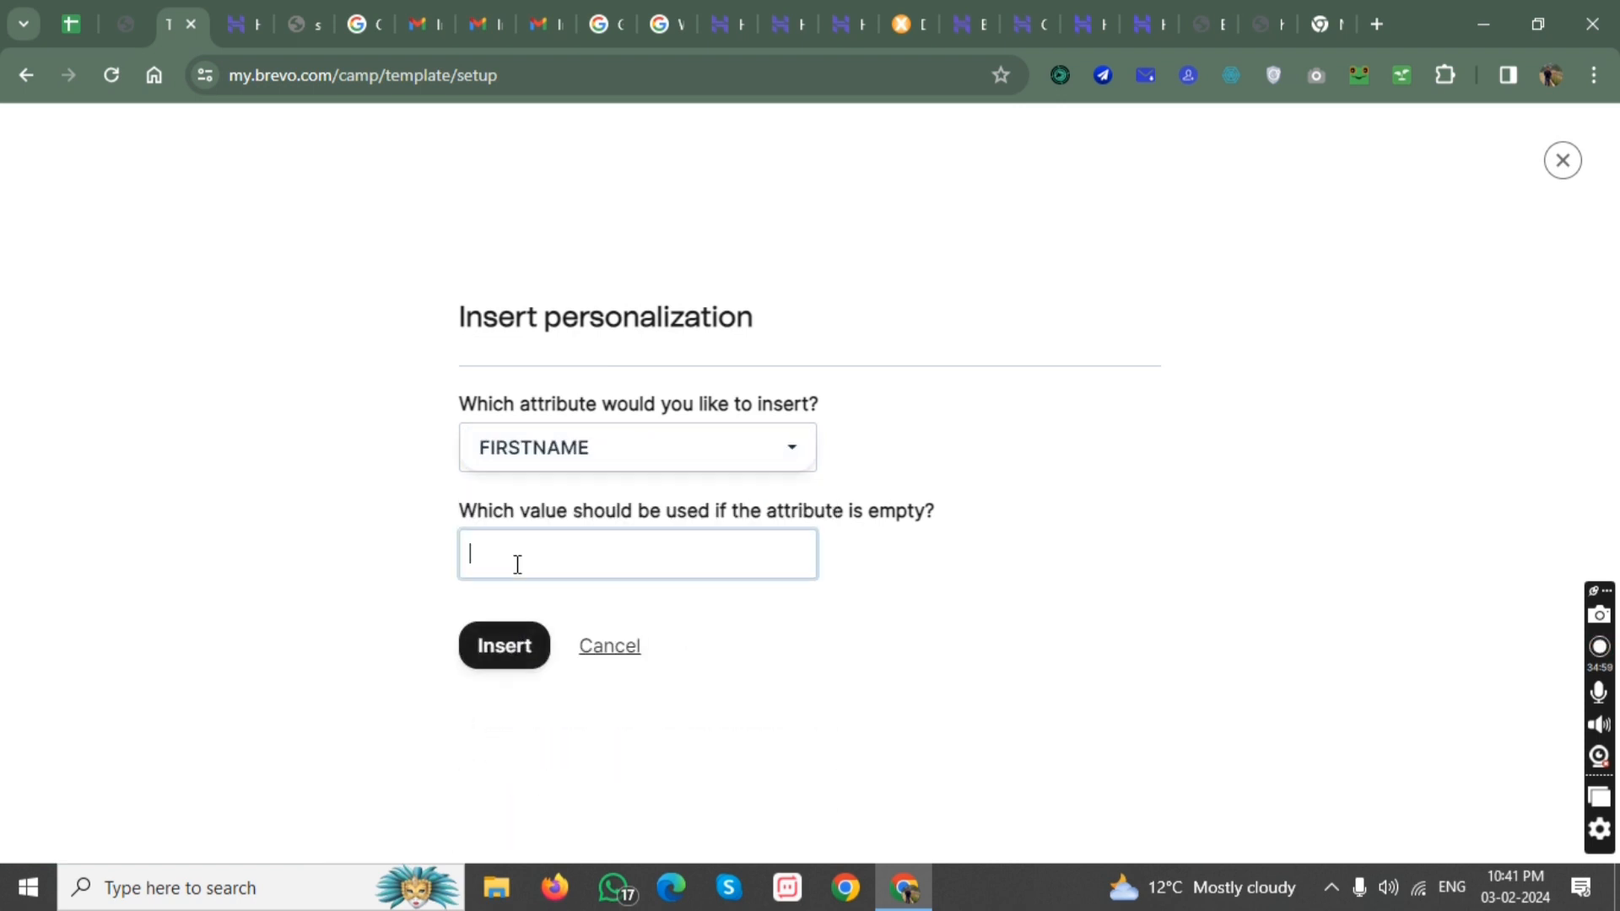
click(495, 665)
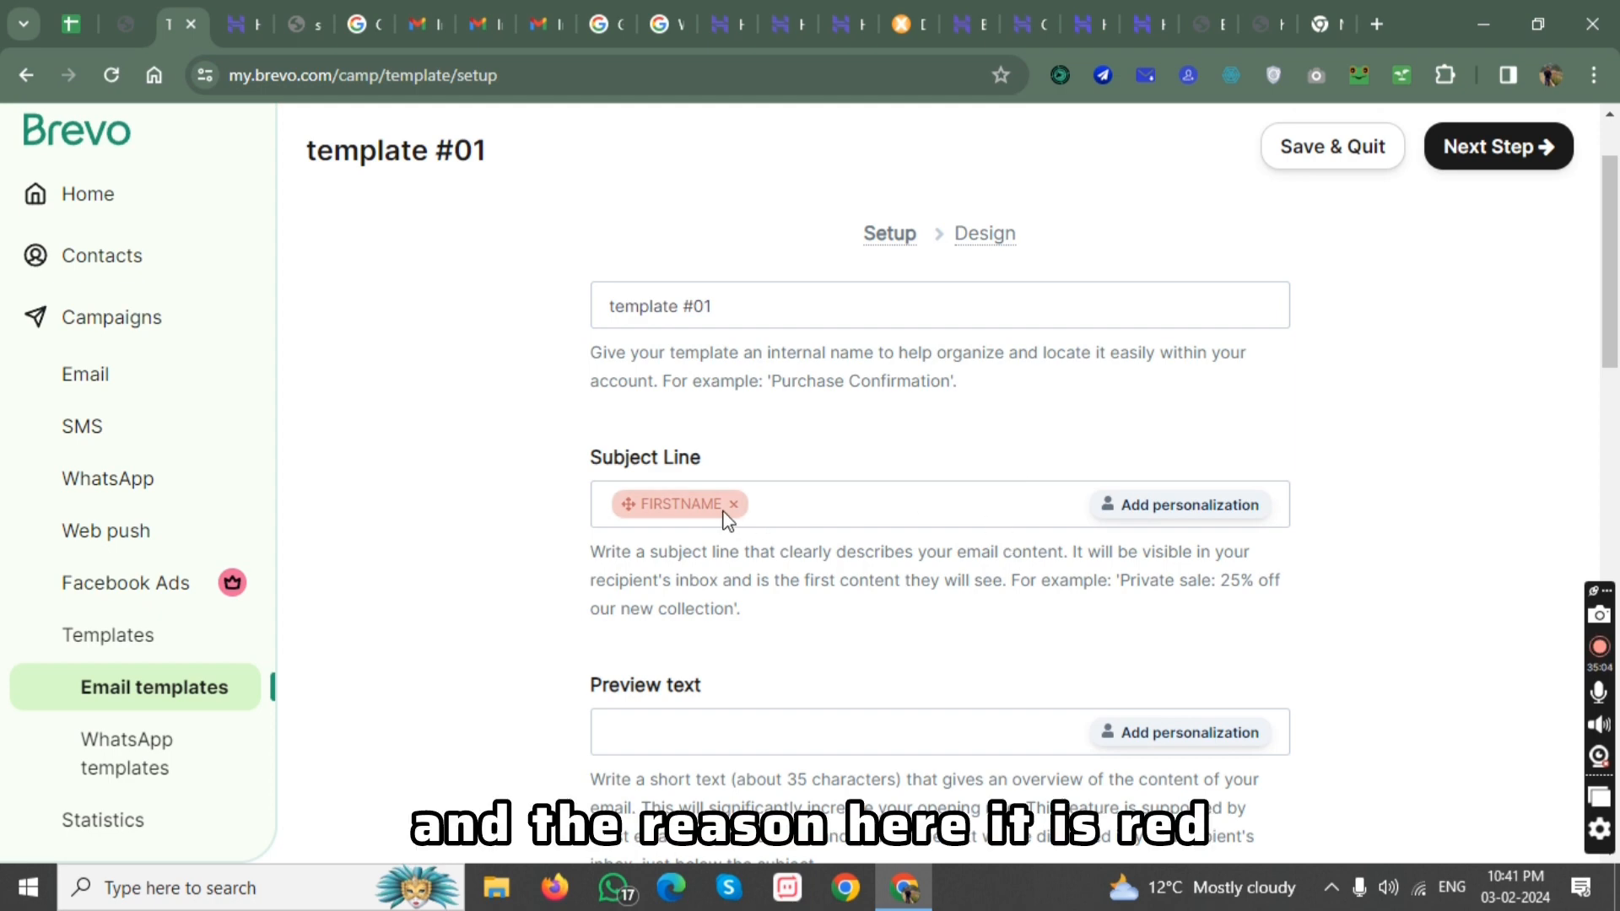
Check which details the website's newsletter form asks for, and remove the FIRSTNAME personalization from the template's subject line in Brevo.
click(1315, 23)
click(1258, 12)
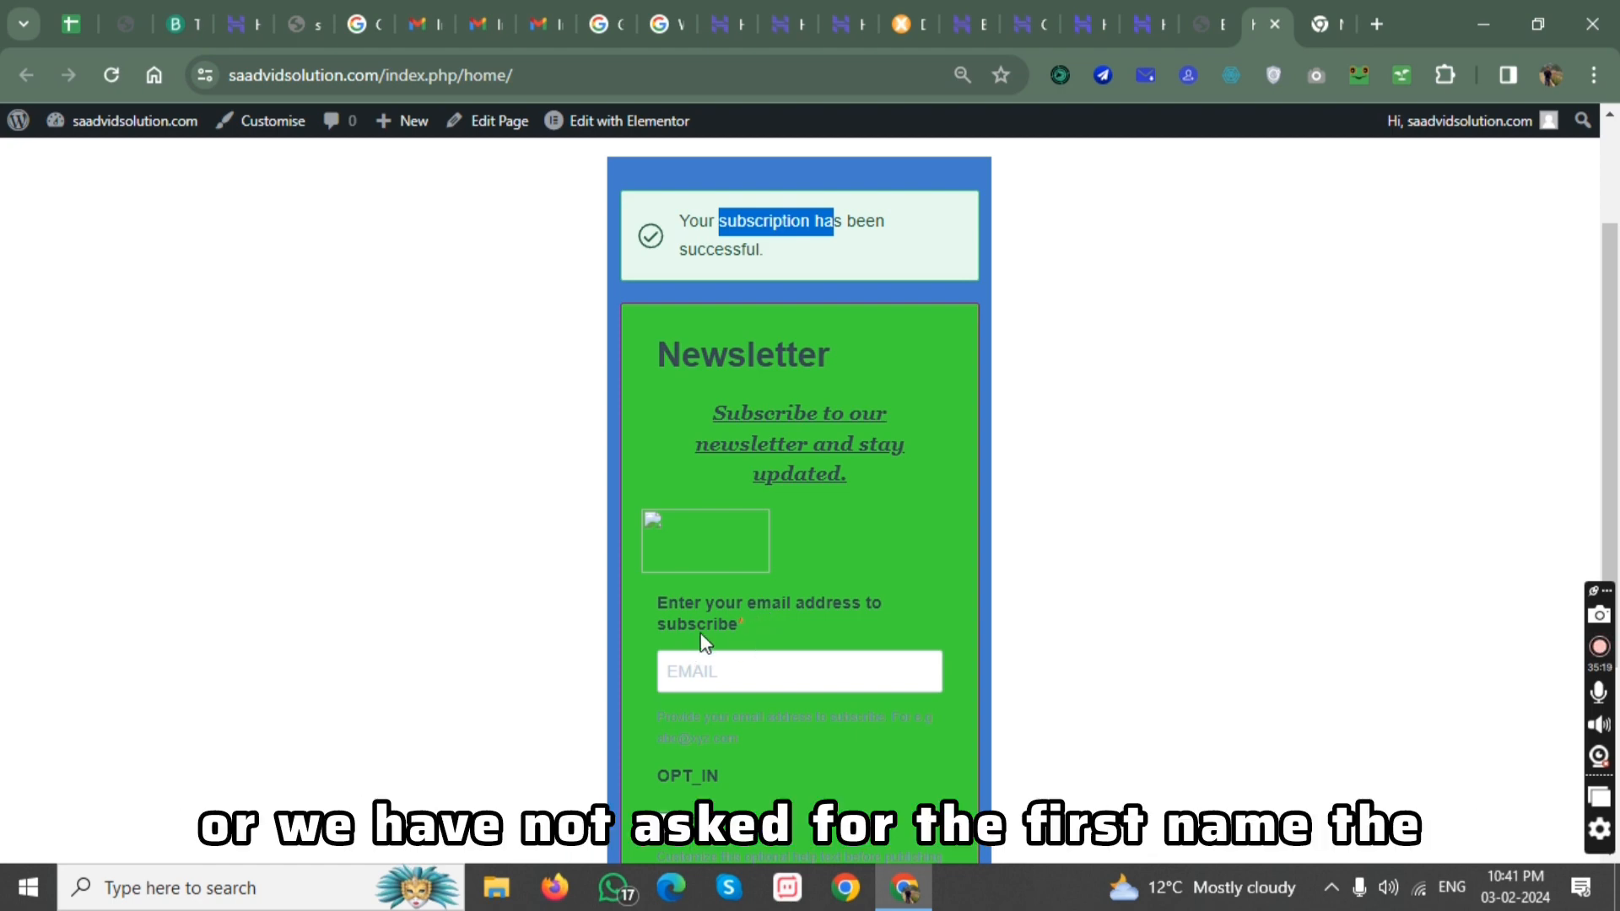
click(173, 3)
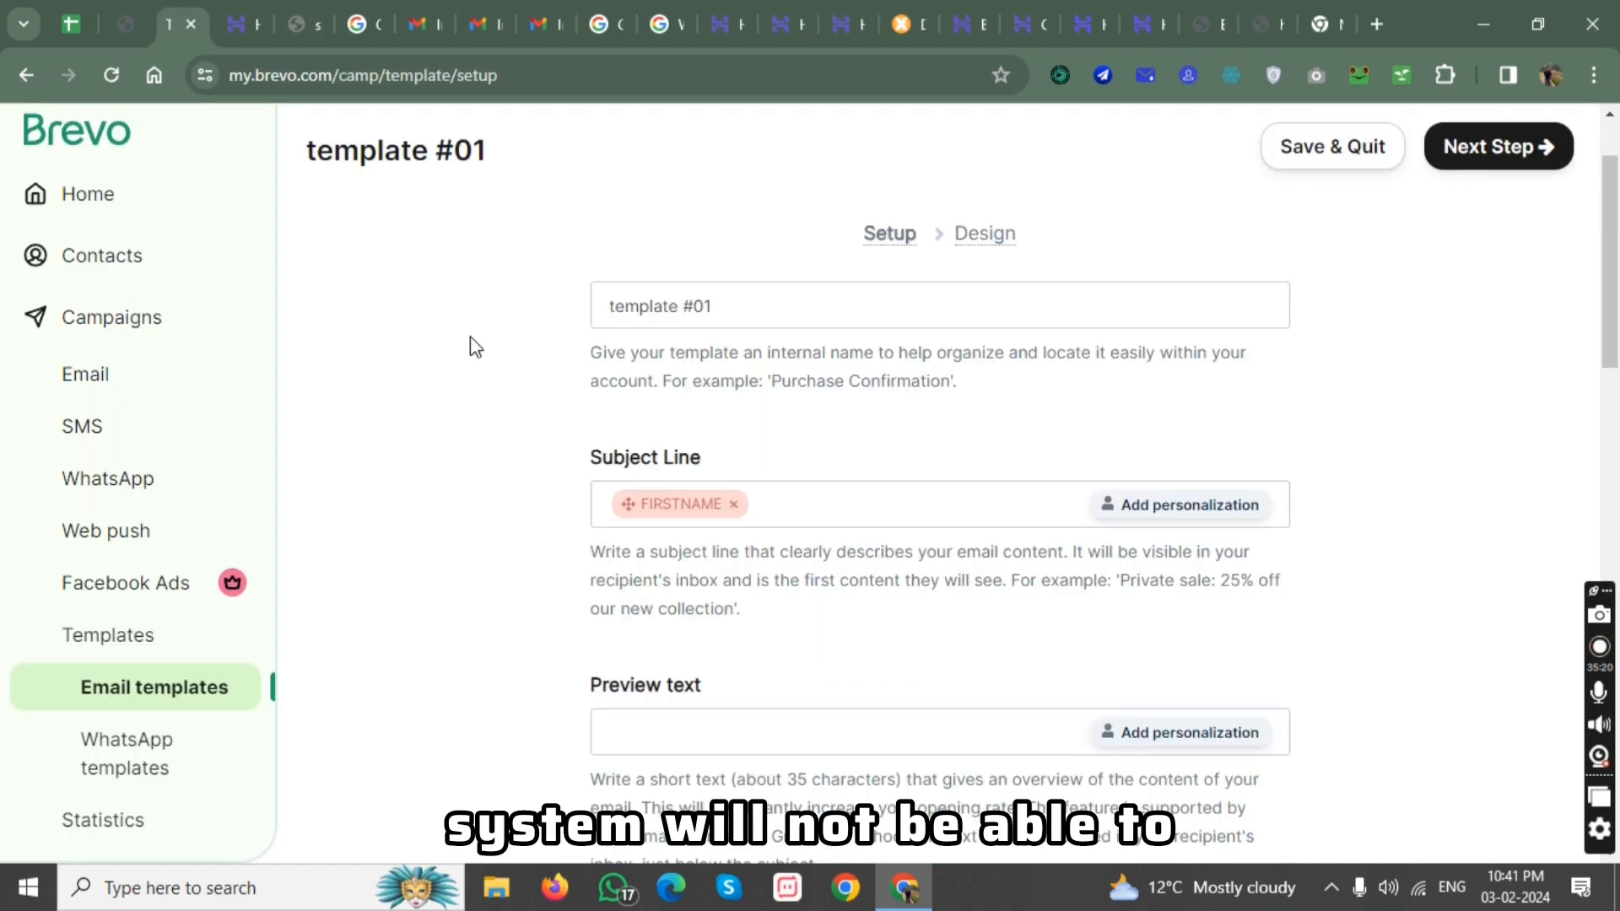
click(735, 505)
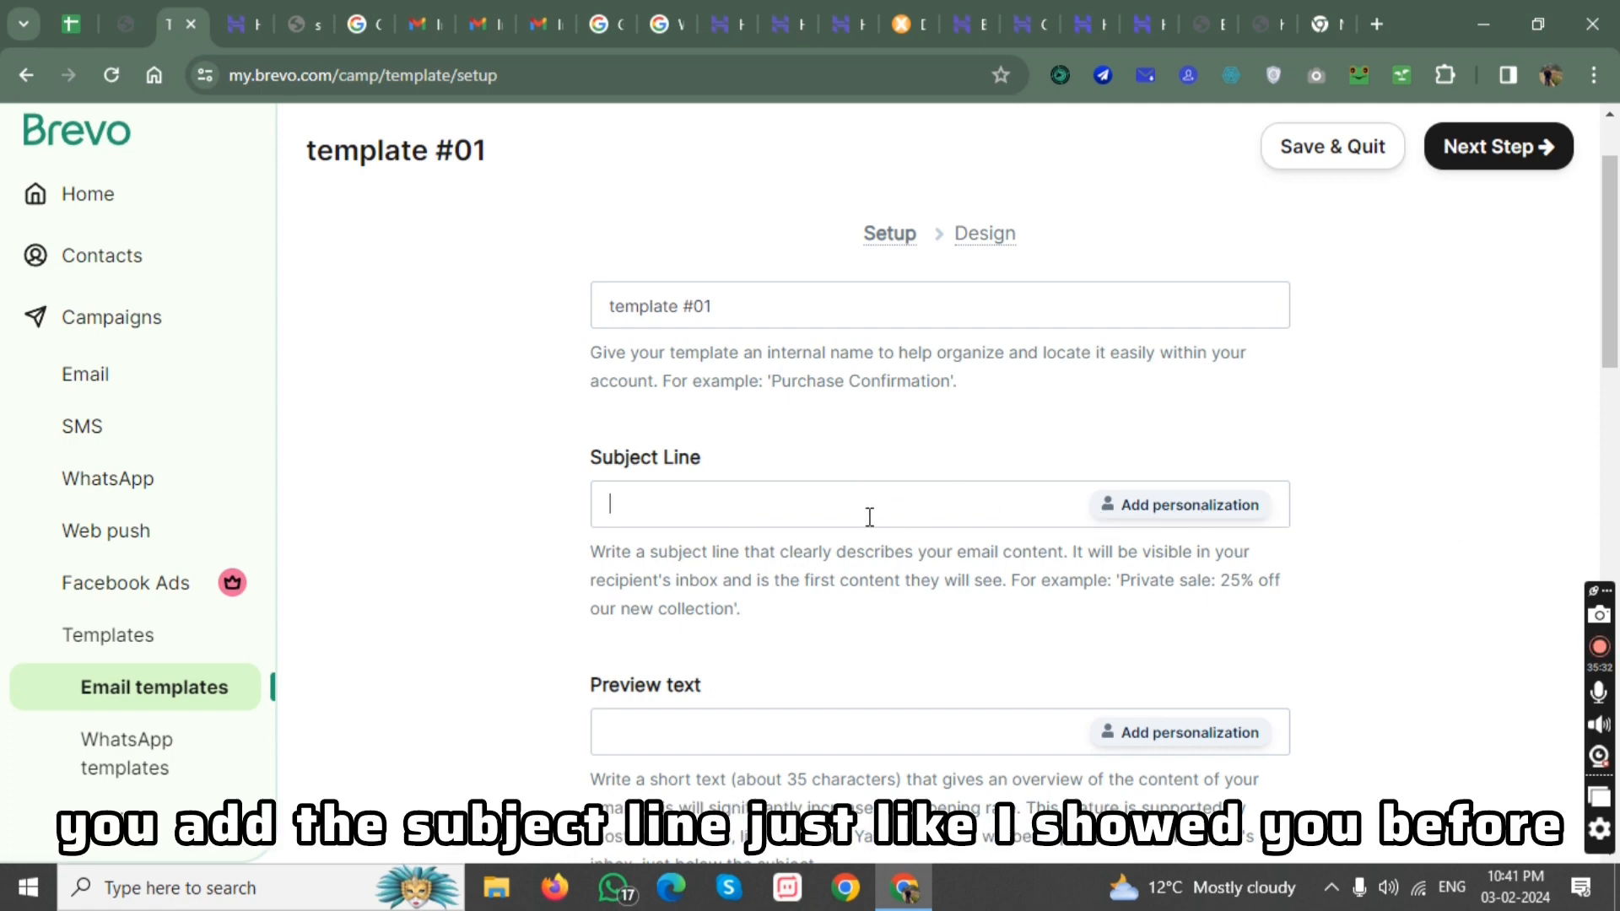
Leave the preview text empty and choose Big Business Lodge as the template's sender.
scroll(869, 516, down, 1)
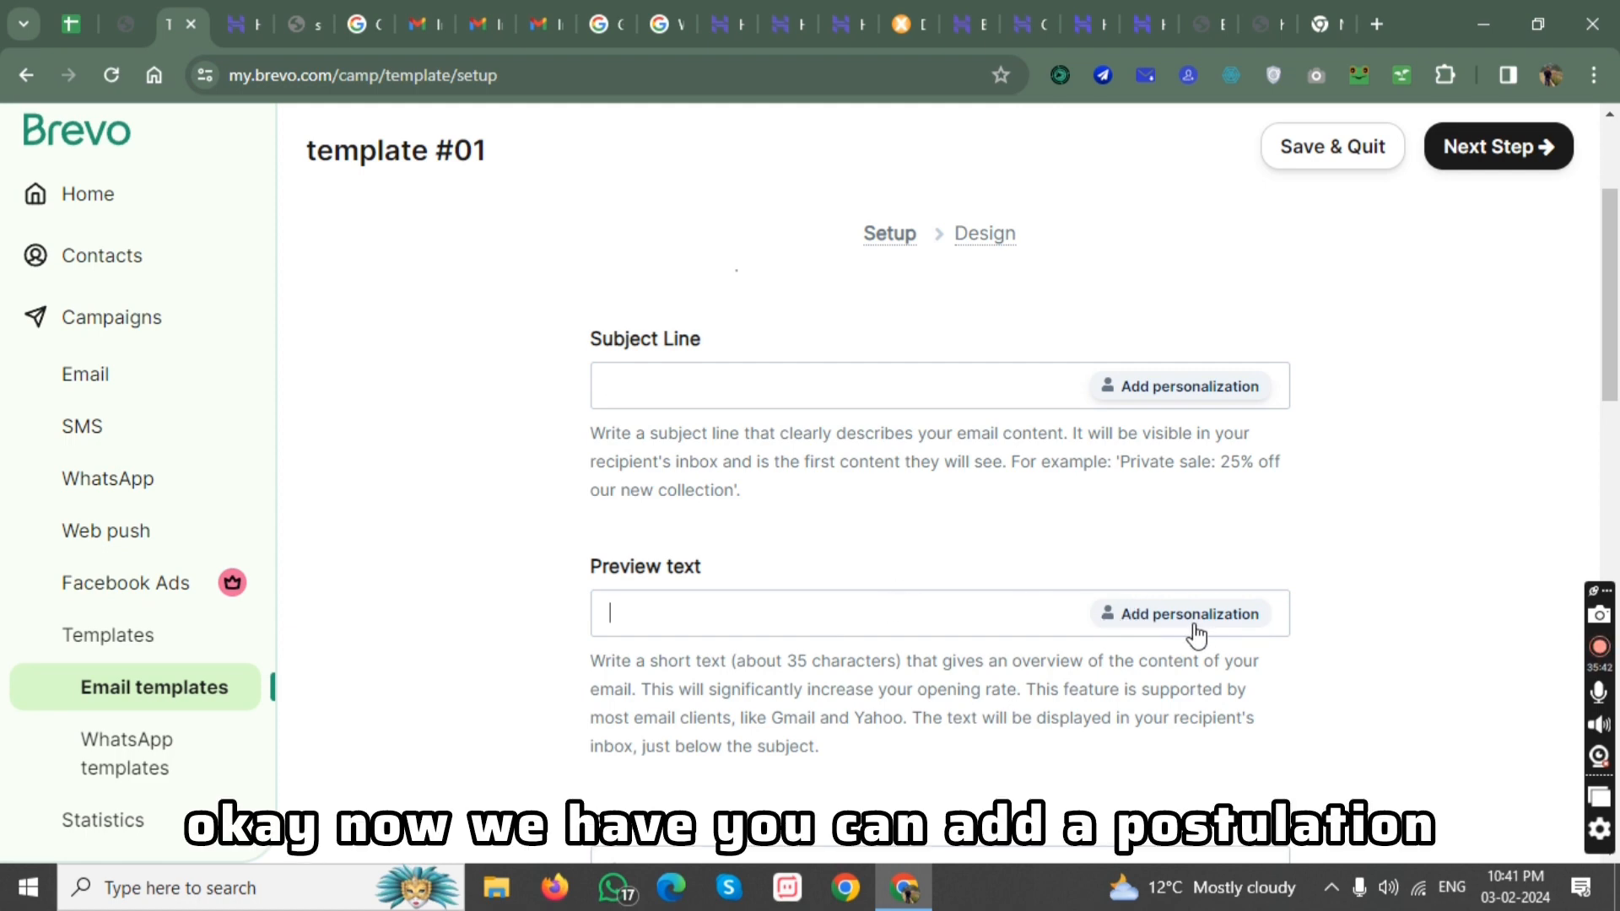
click(793, 613)
scroll(785, 582, down, 2)
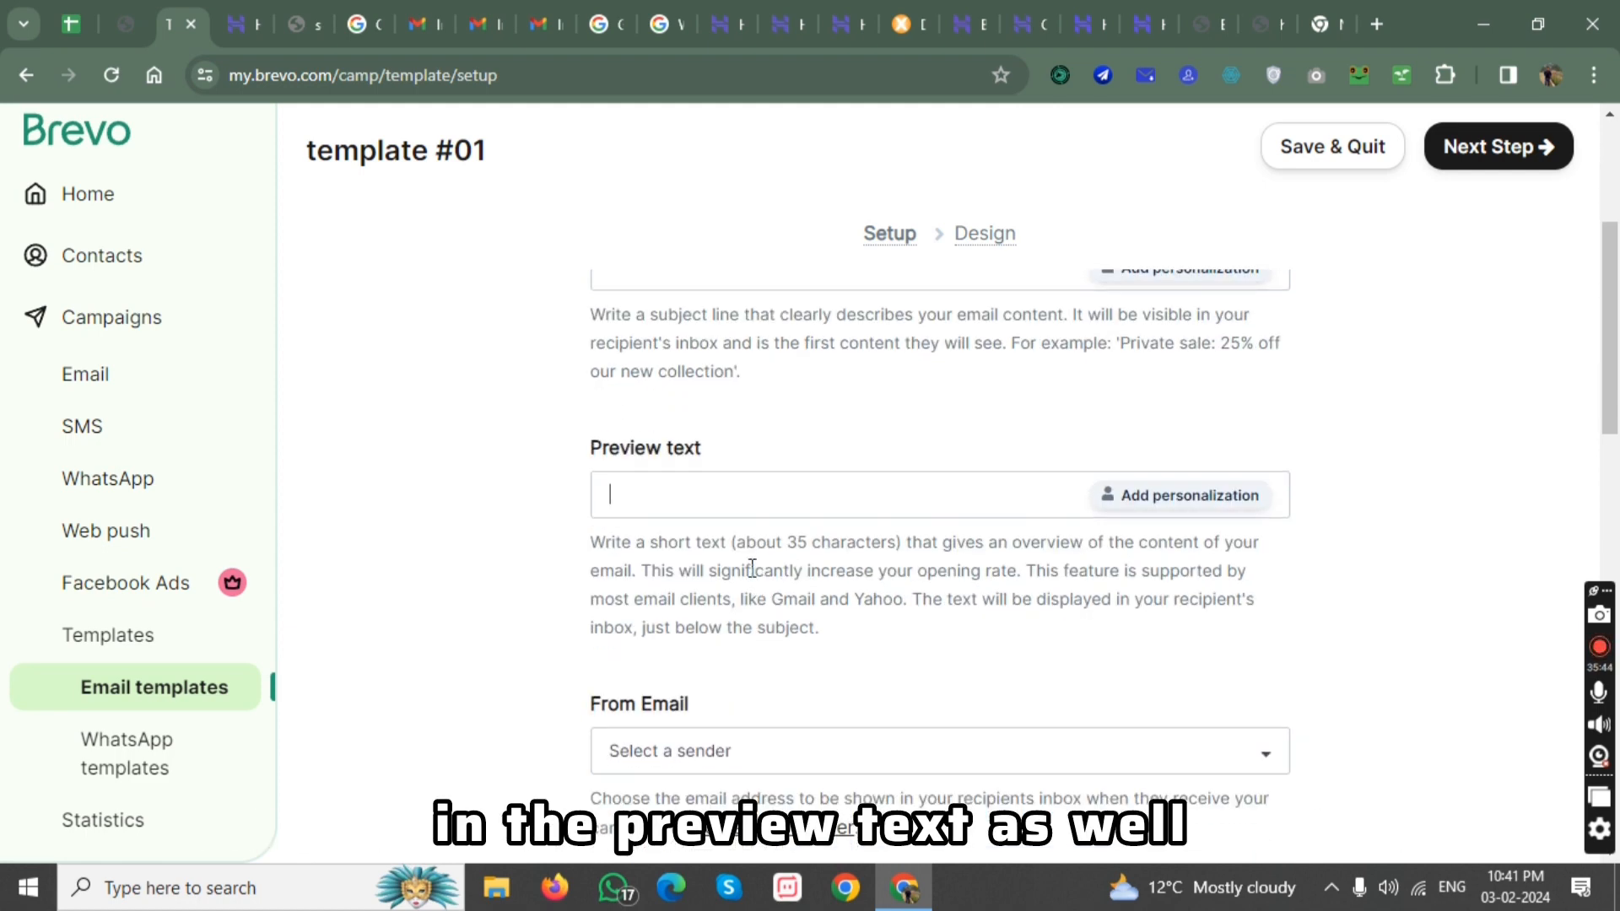
scroll(804, 553, down, 2)
click(699, 515)
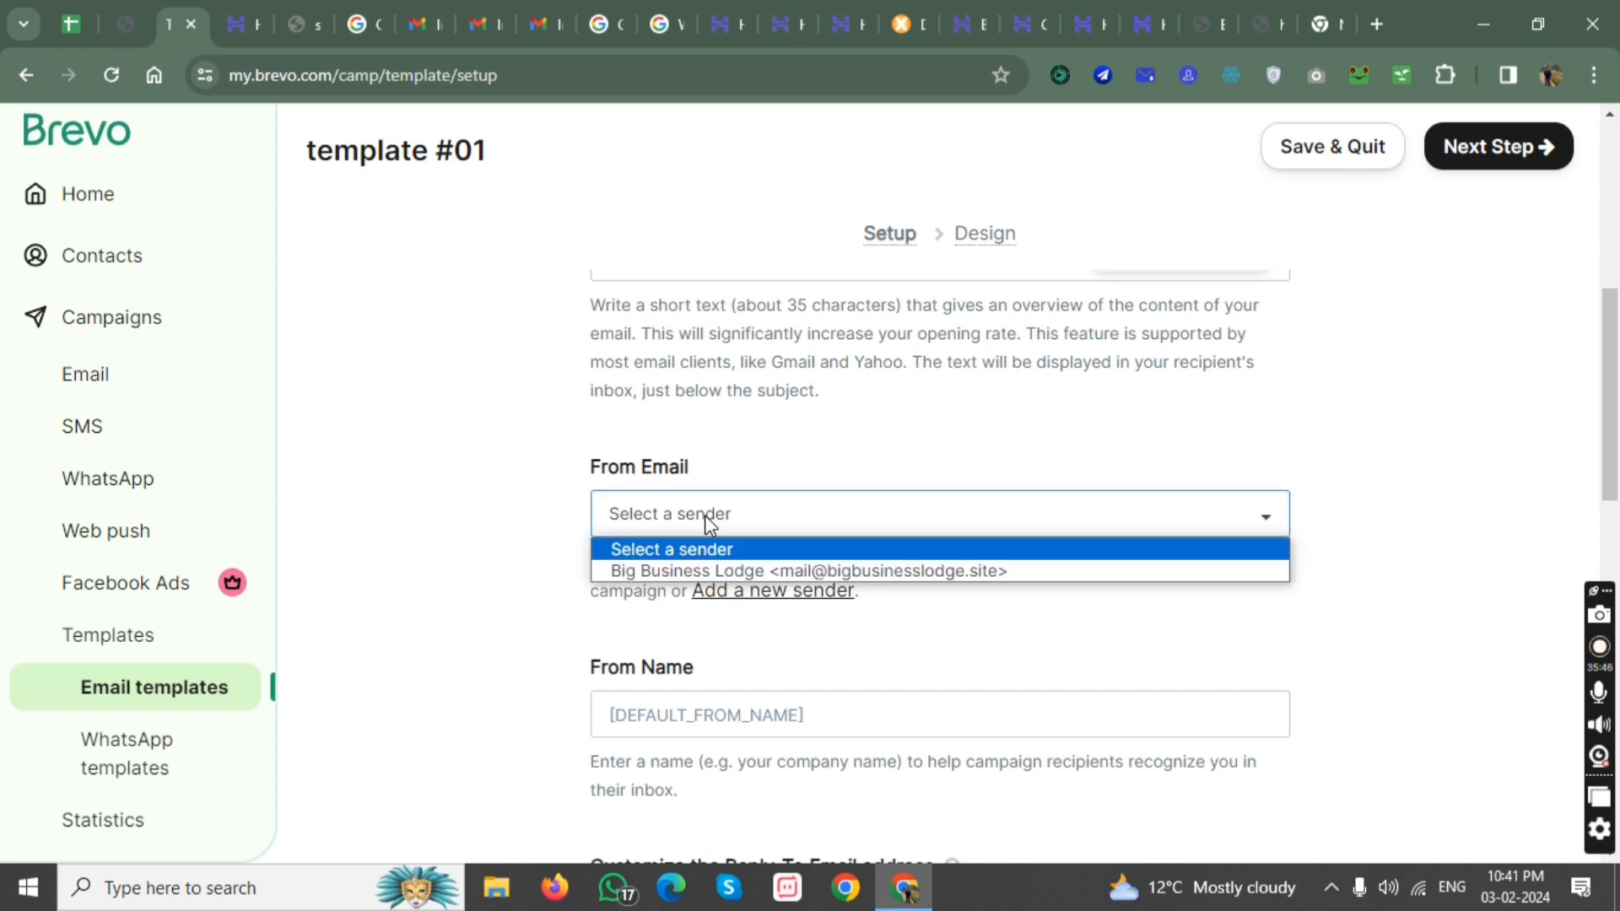
click(706, 573)
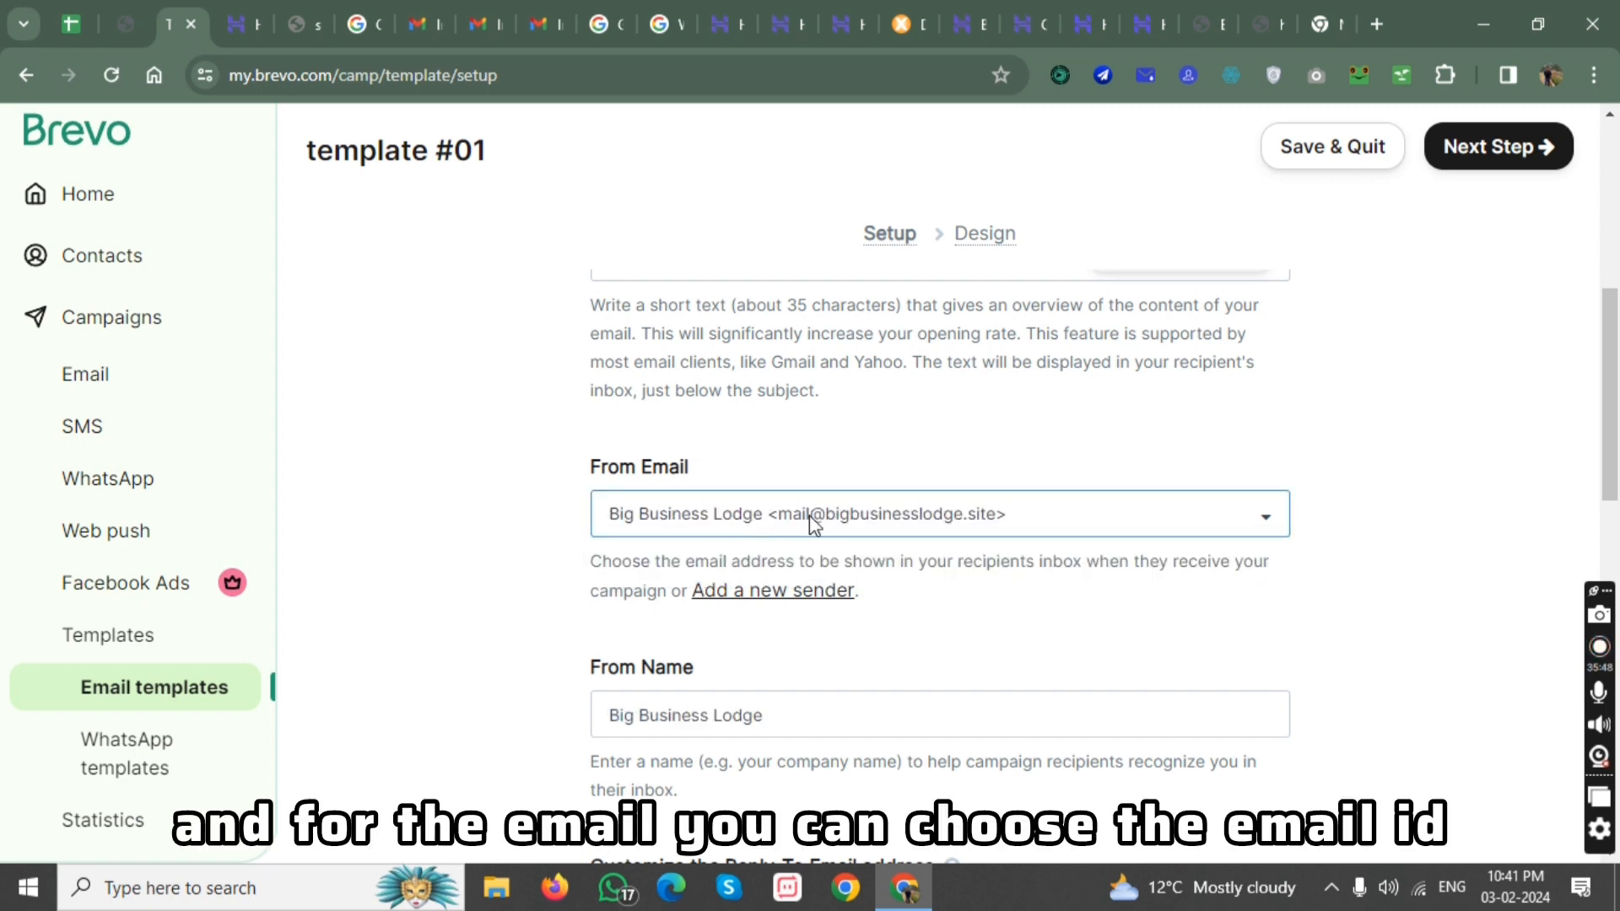
Keep the remaining setup options at their defaults, continue to the design stage and start from the Simple layout.
scroll(967, 515, down, 3)
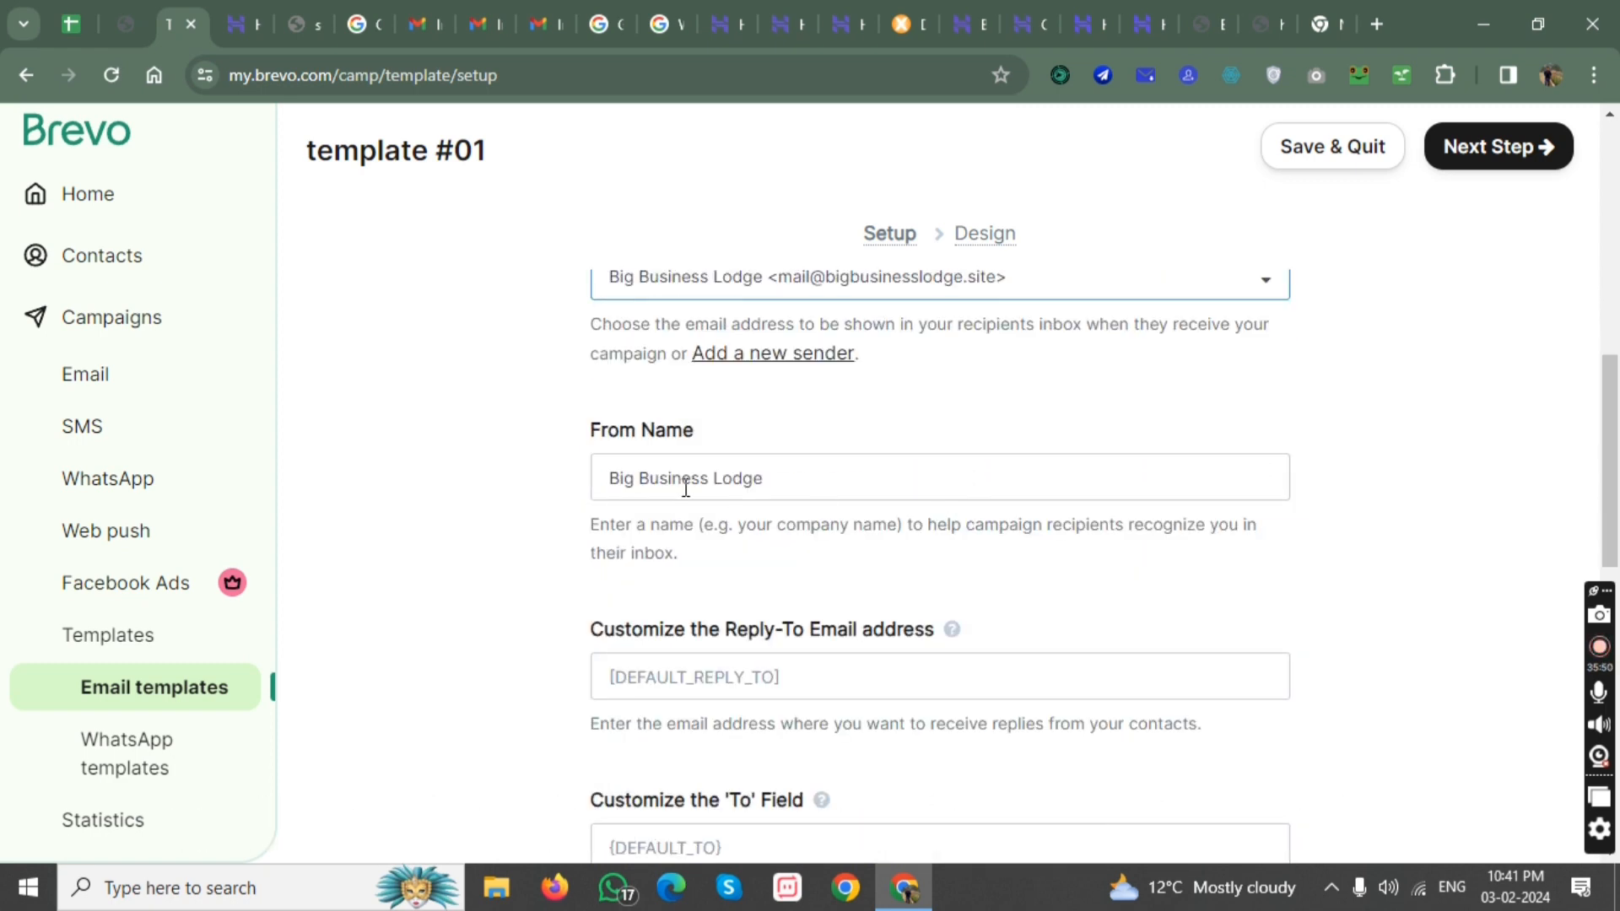
scroll(808, 478, down, 7)
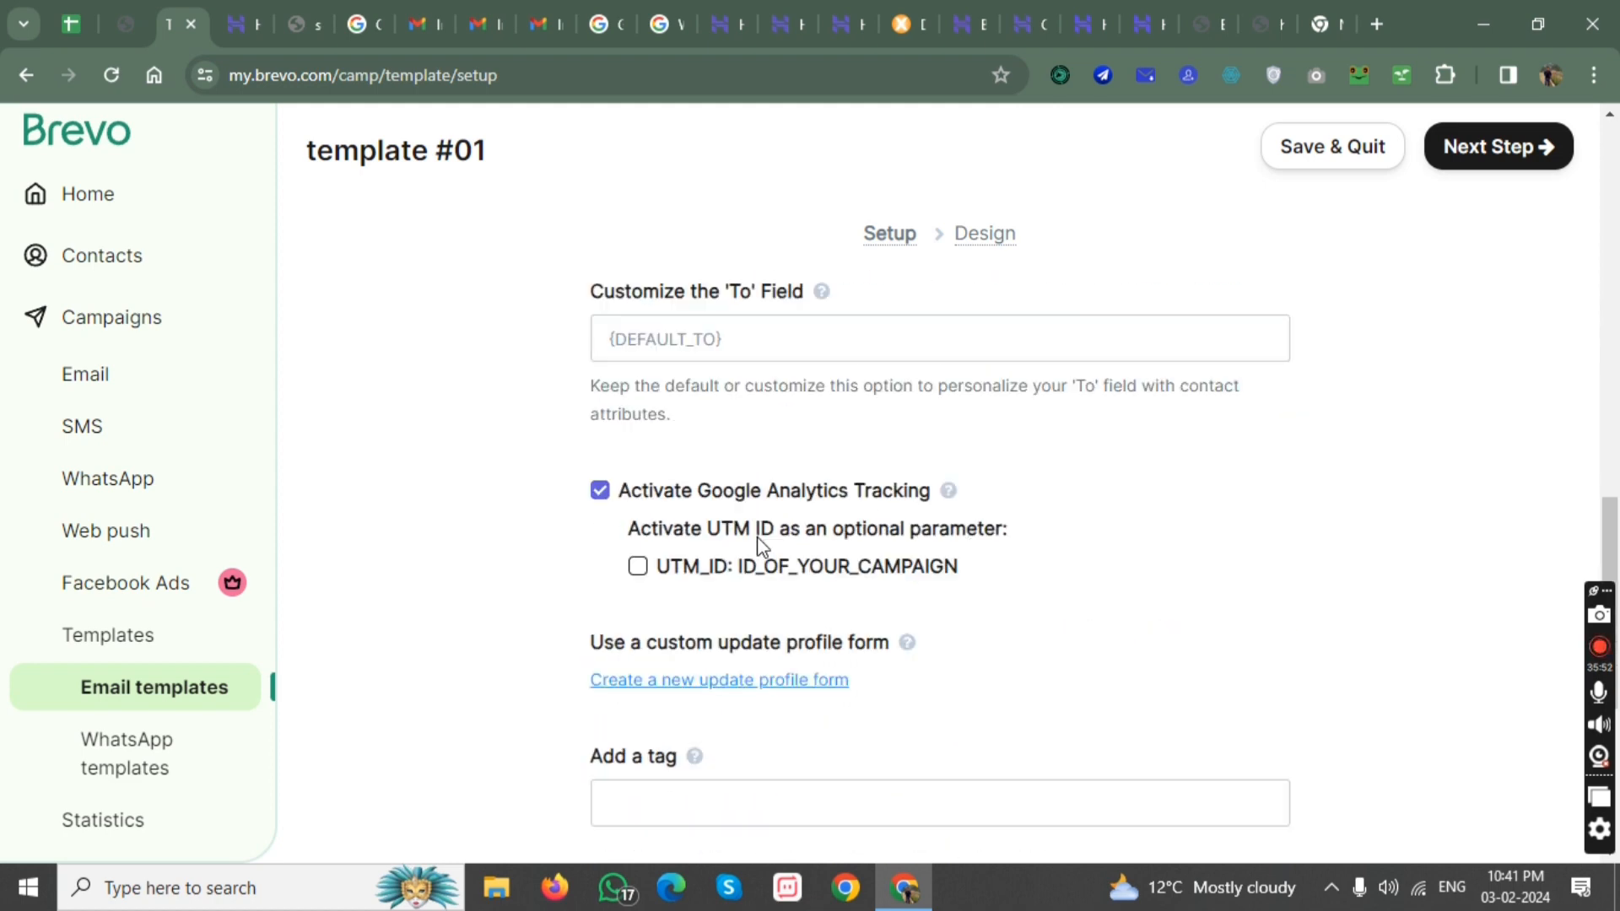
scroll(682, 609, down, 4)
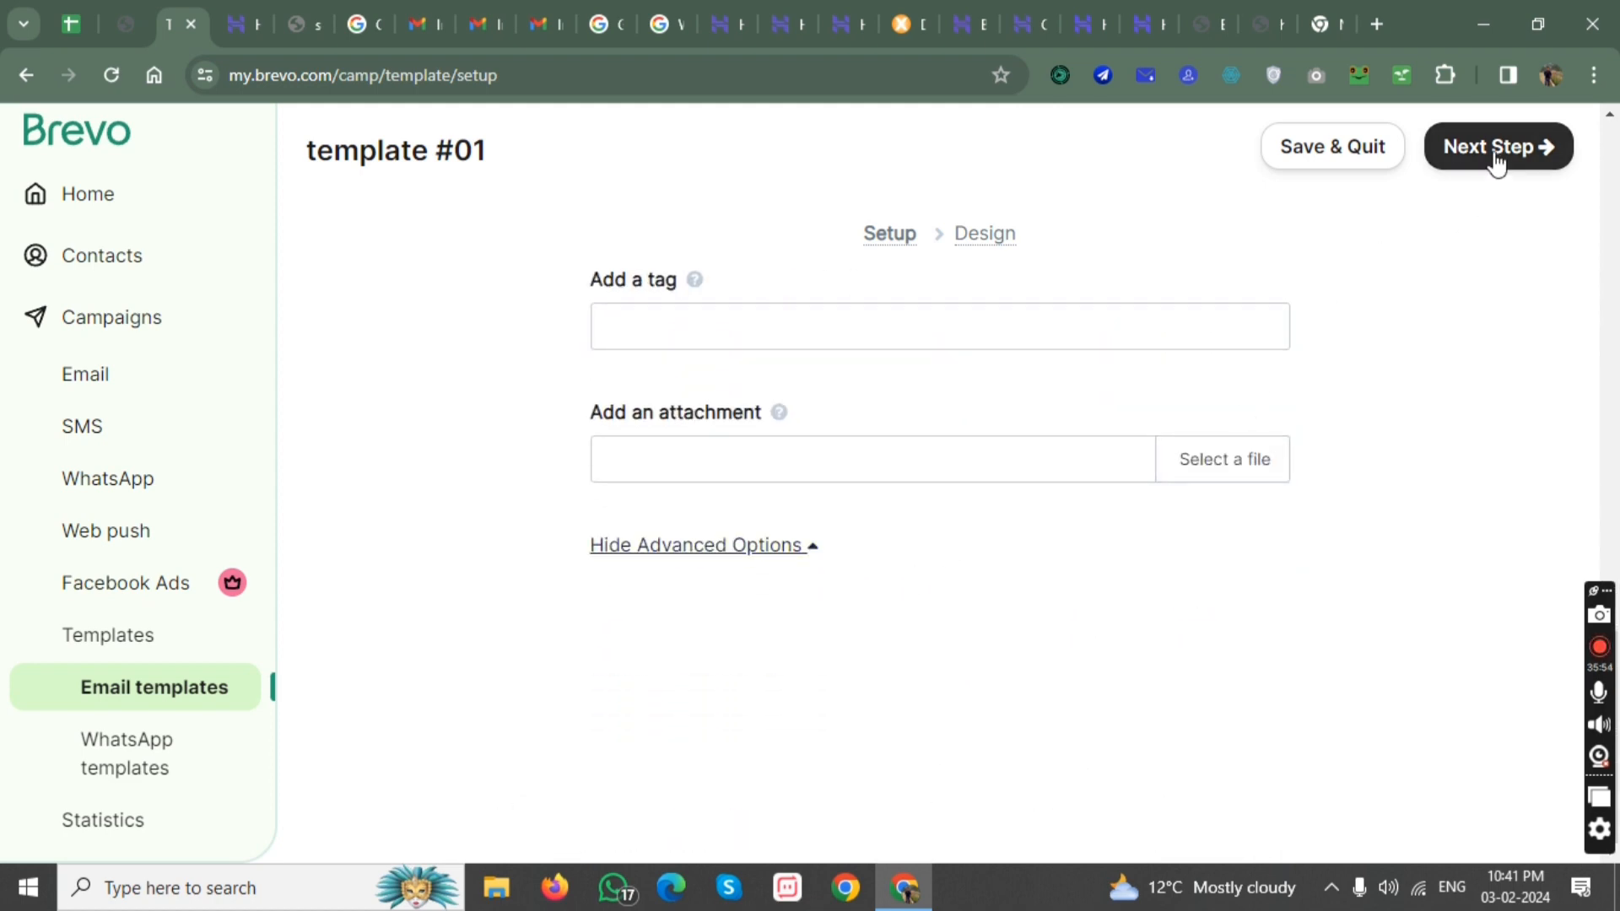
click(1459, 169)
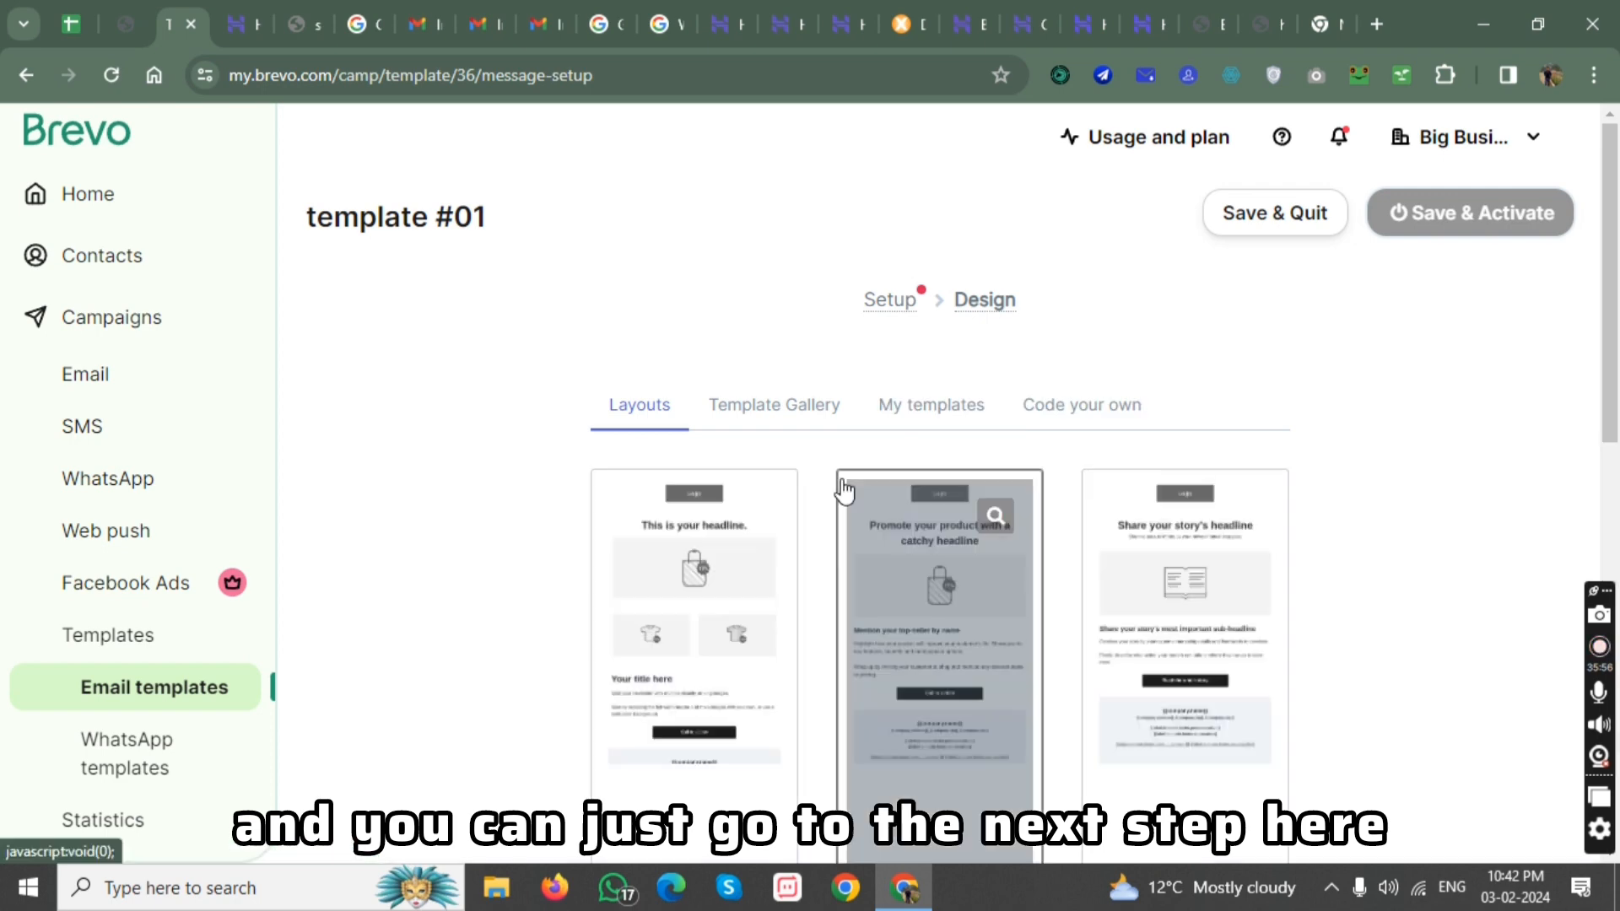
scroll(848, 513, down, 3)
scroll(848, 513, down, 4)
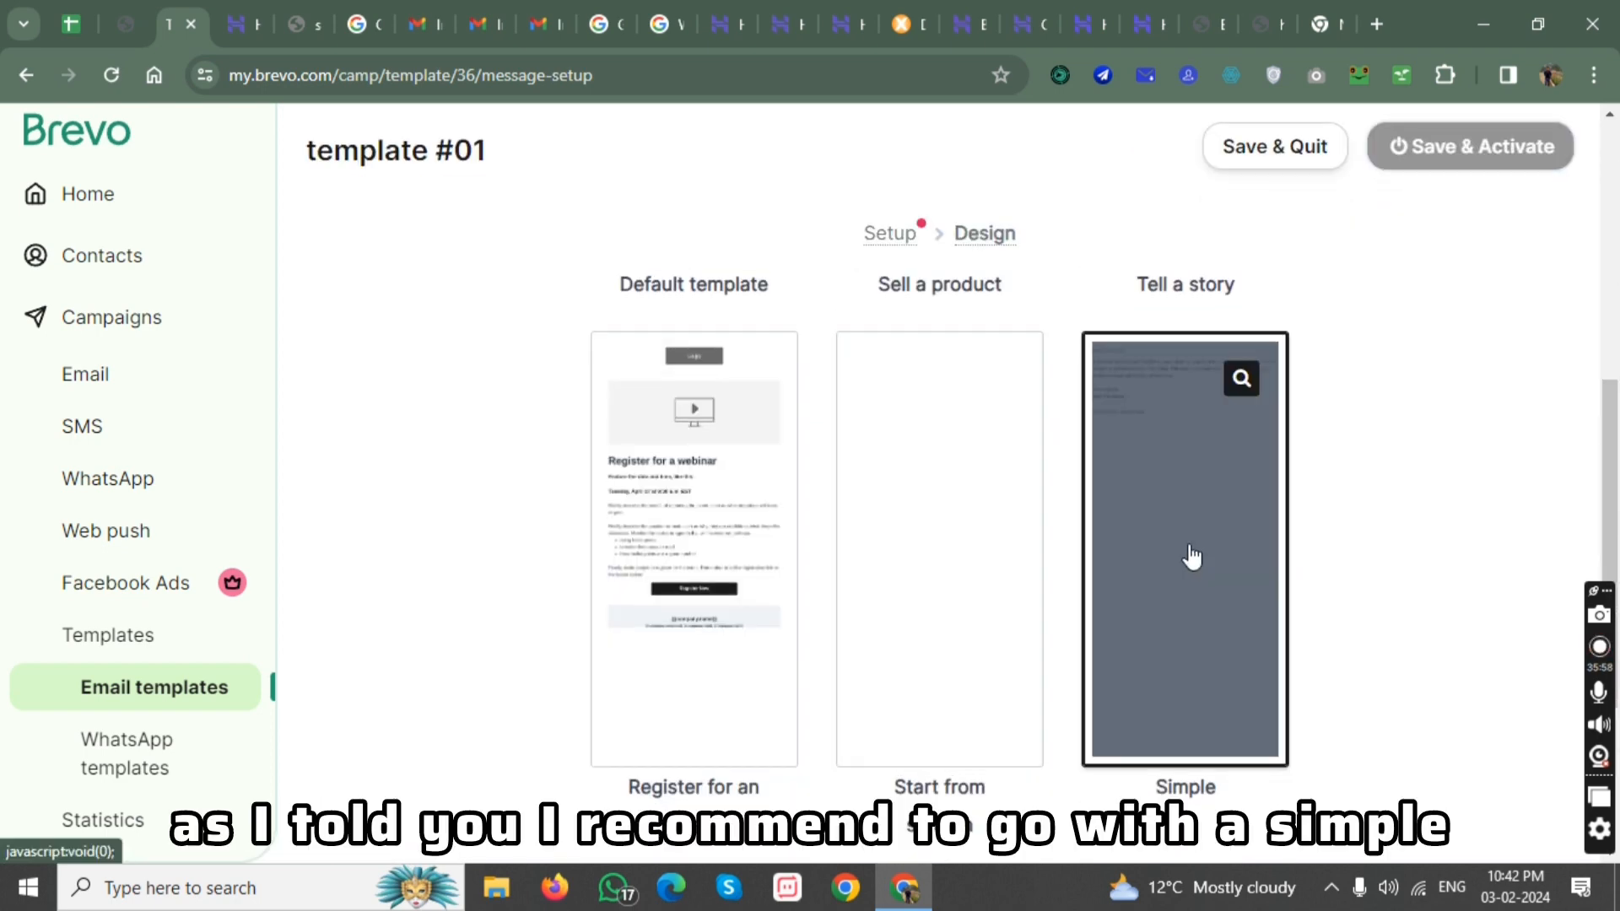
click(1145, 542)
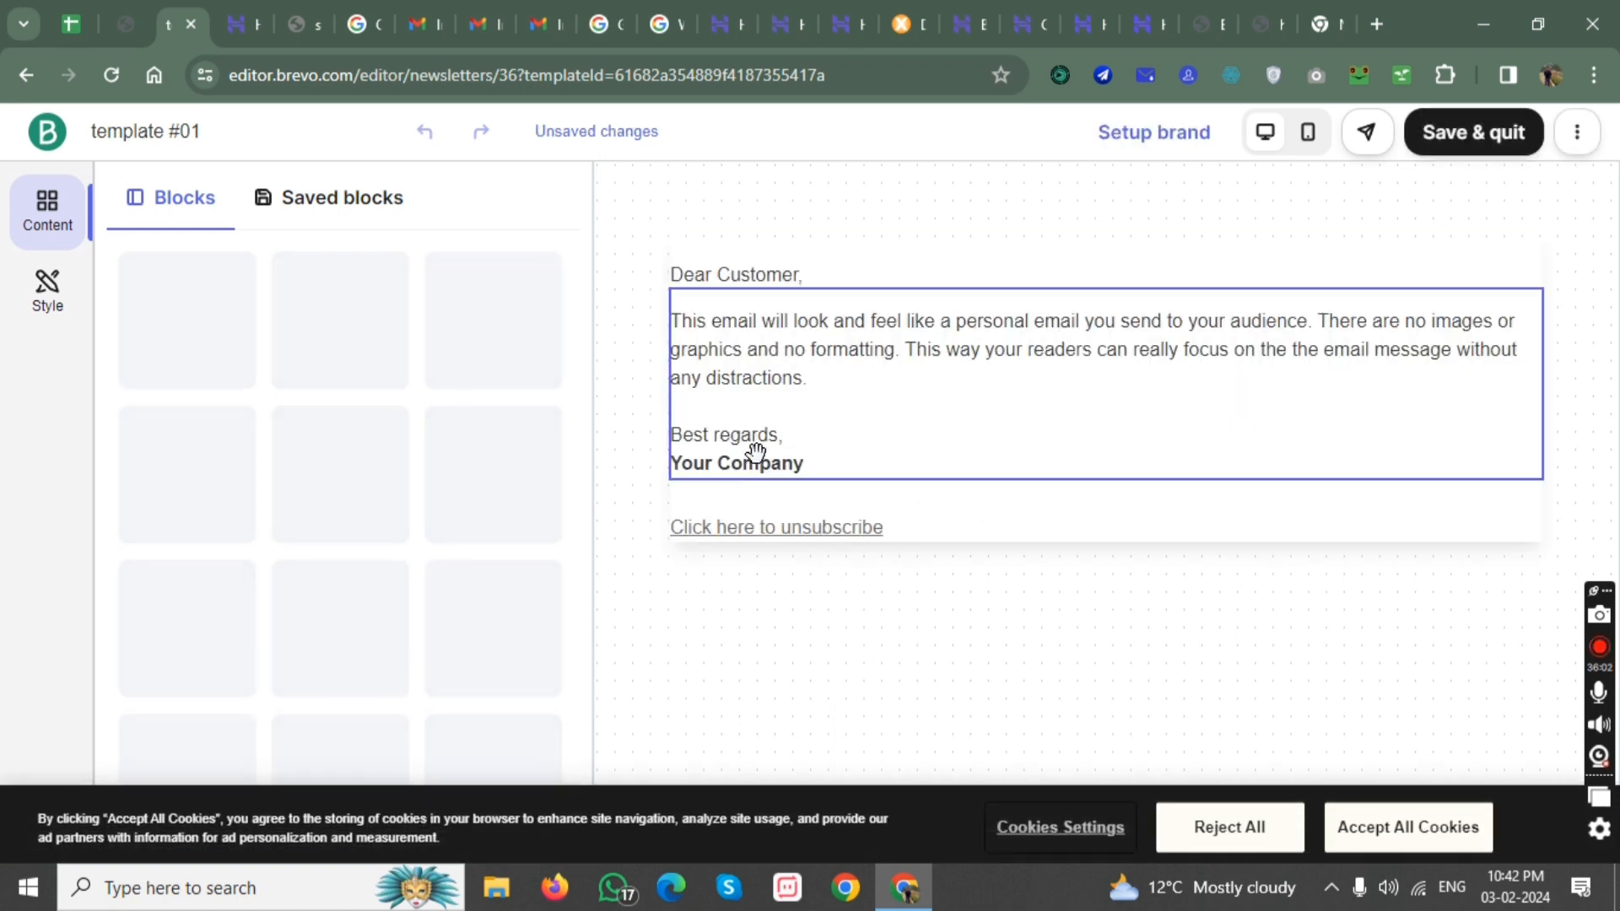
Select the email's body text block, save the design without edits, and save and quit the template without activating it.
click(741, 339)
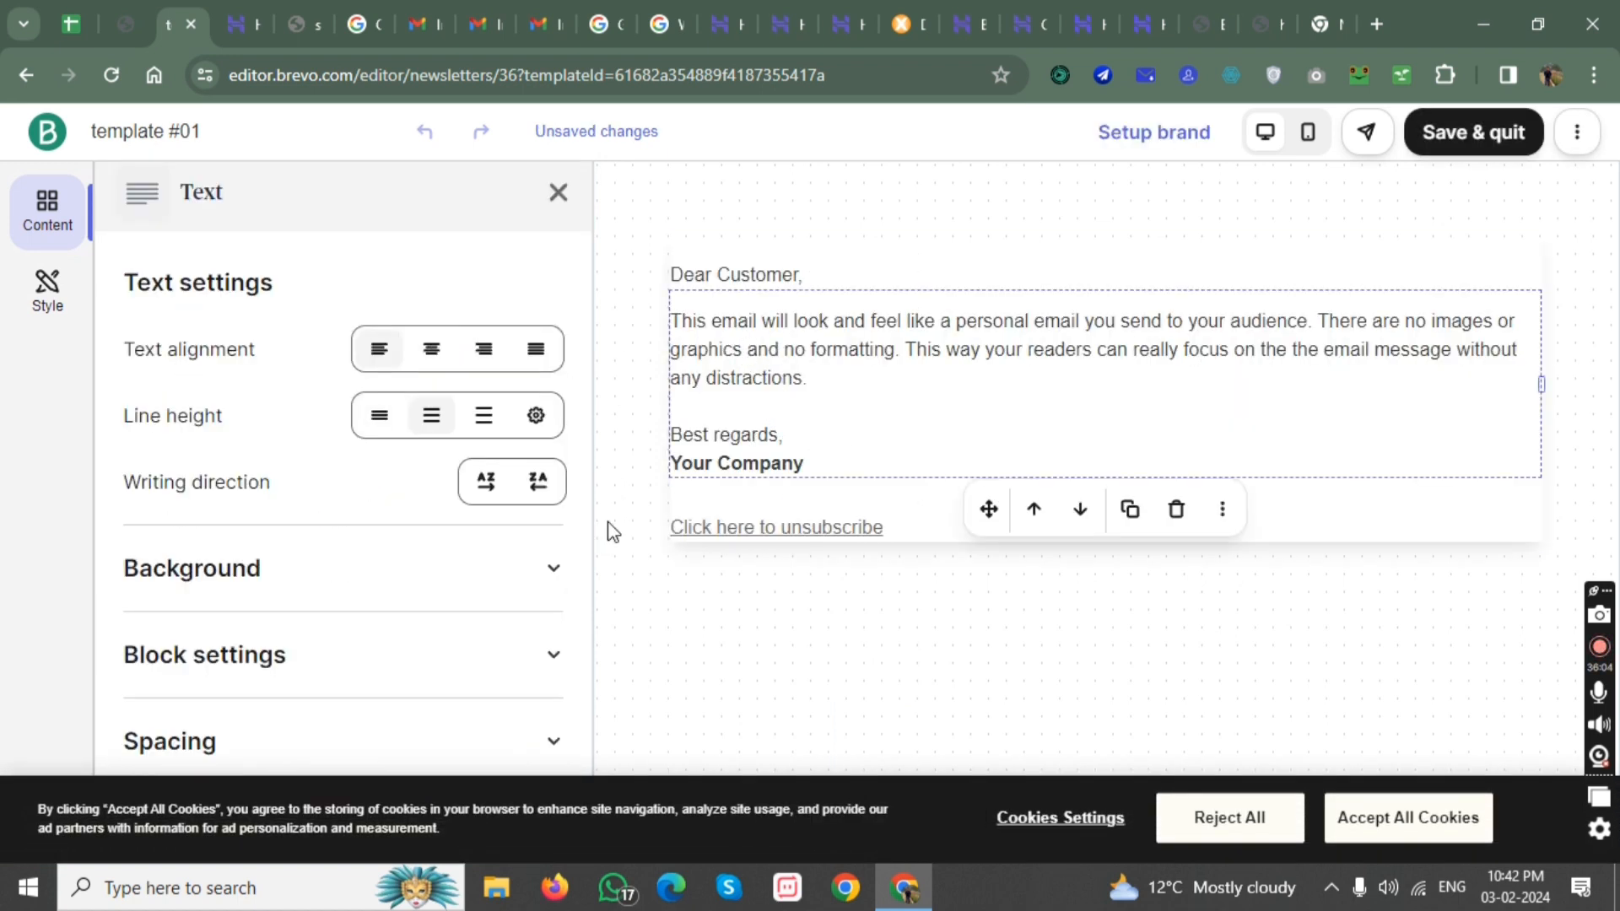
click(1469, 138)
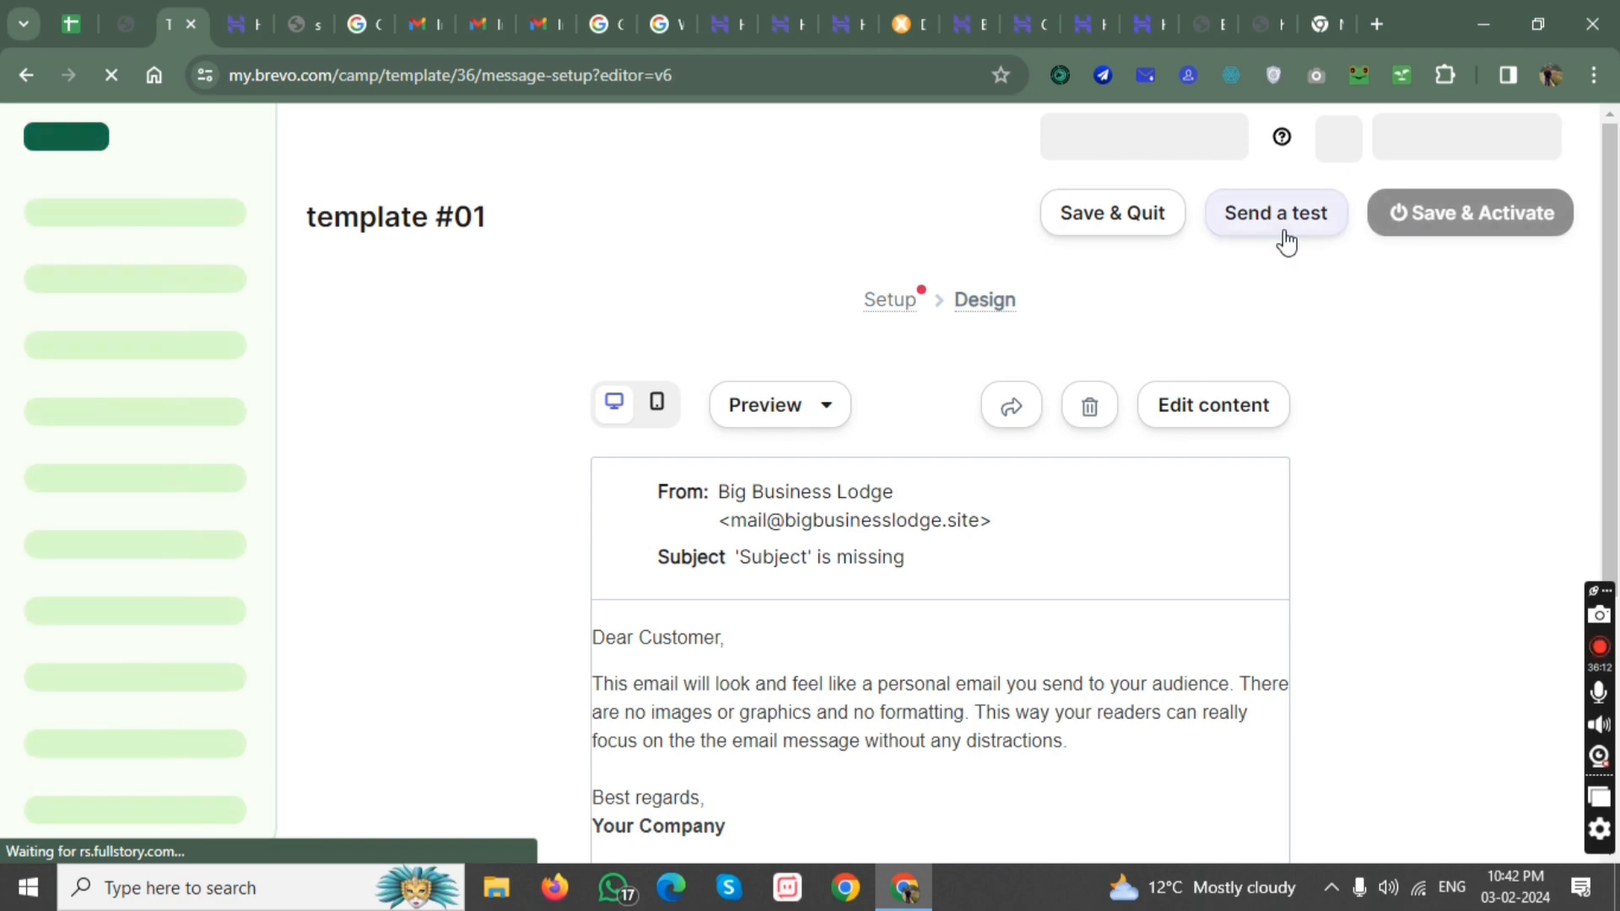
click(1135, 227)
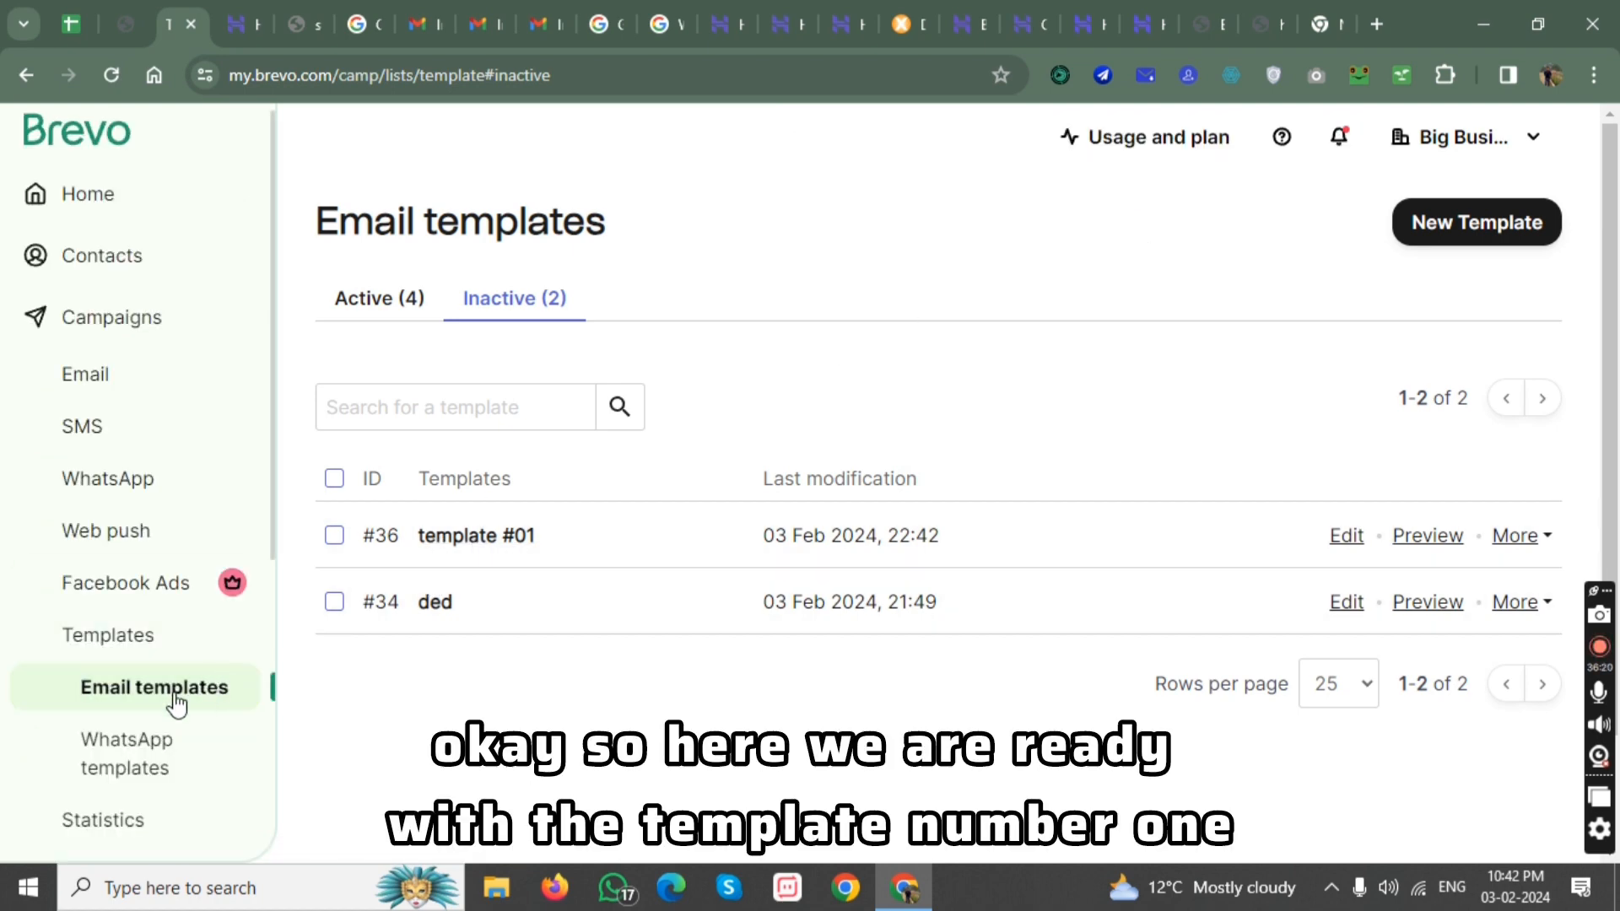
Go to the Automations page and start creating a new automation.
scroll(150, 663, down, 1)
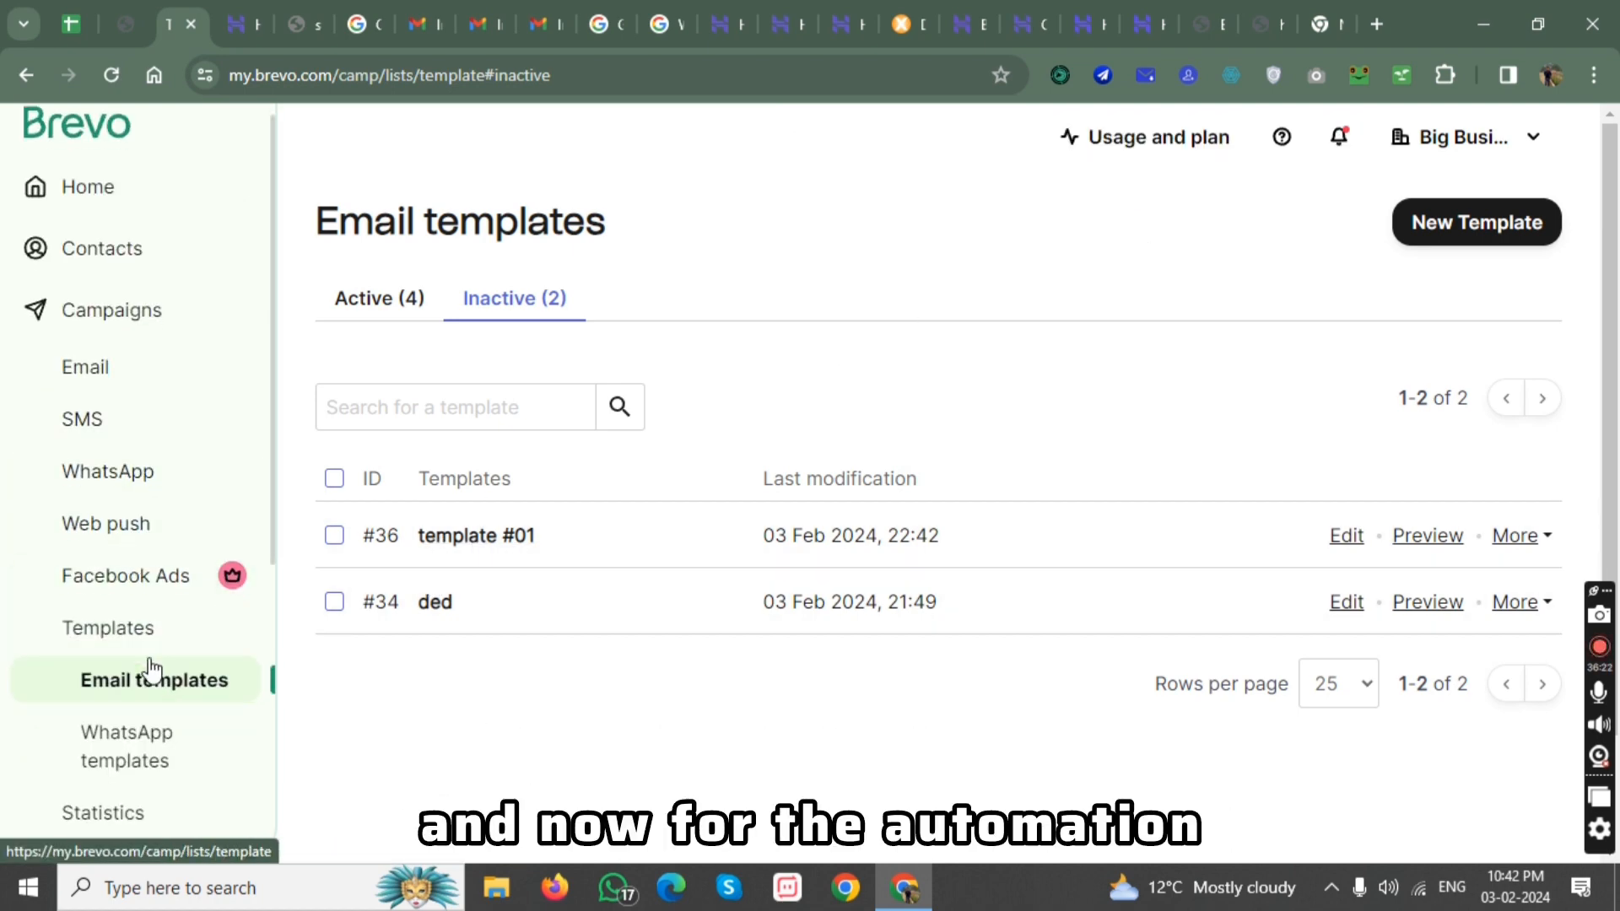
scroll(149, 669, down, 3)
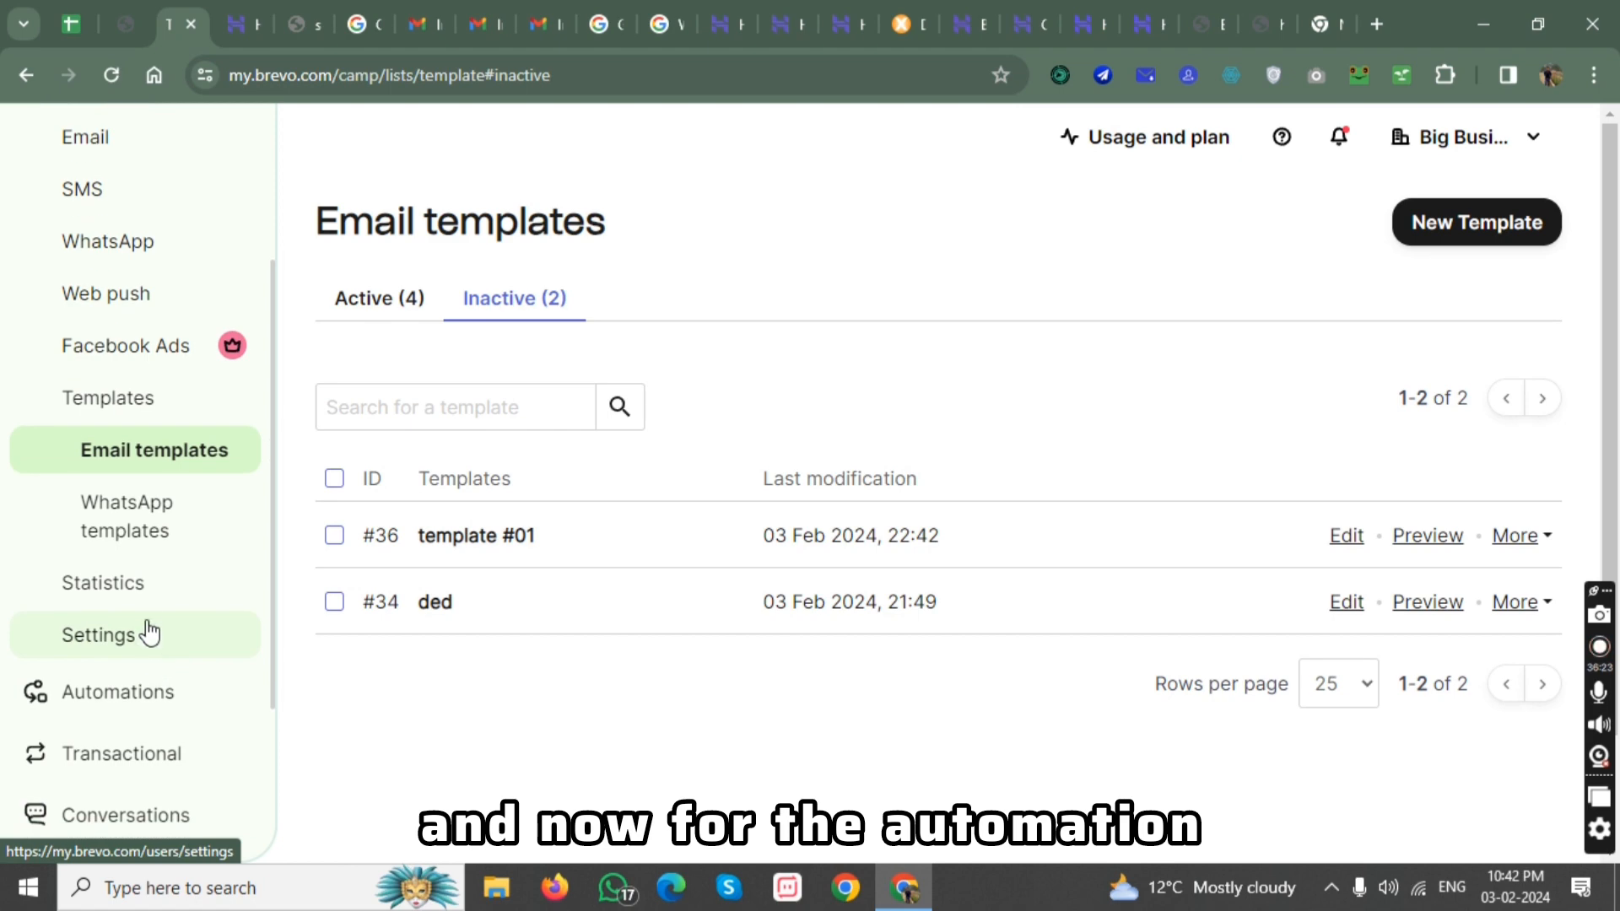
click(151, 701)
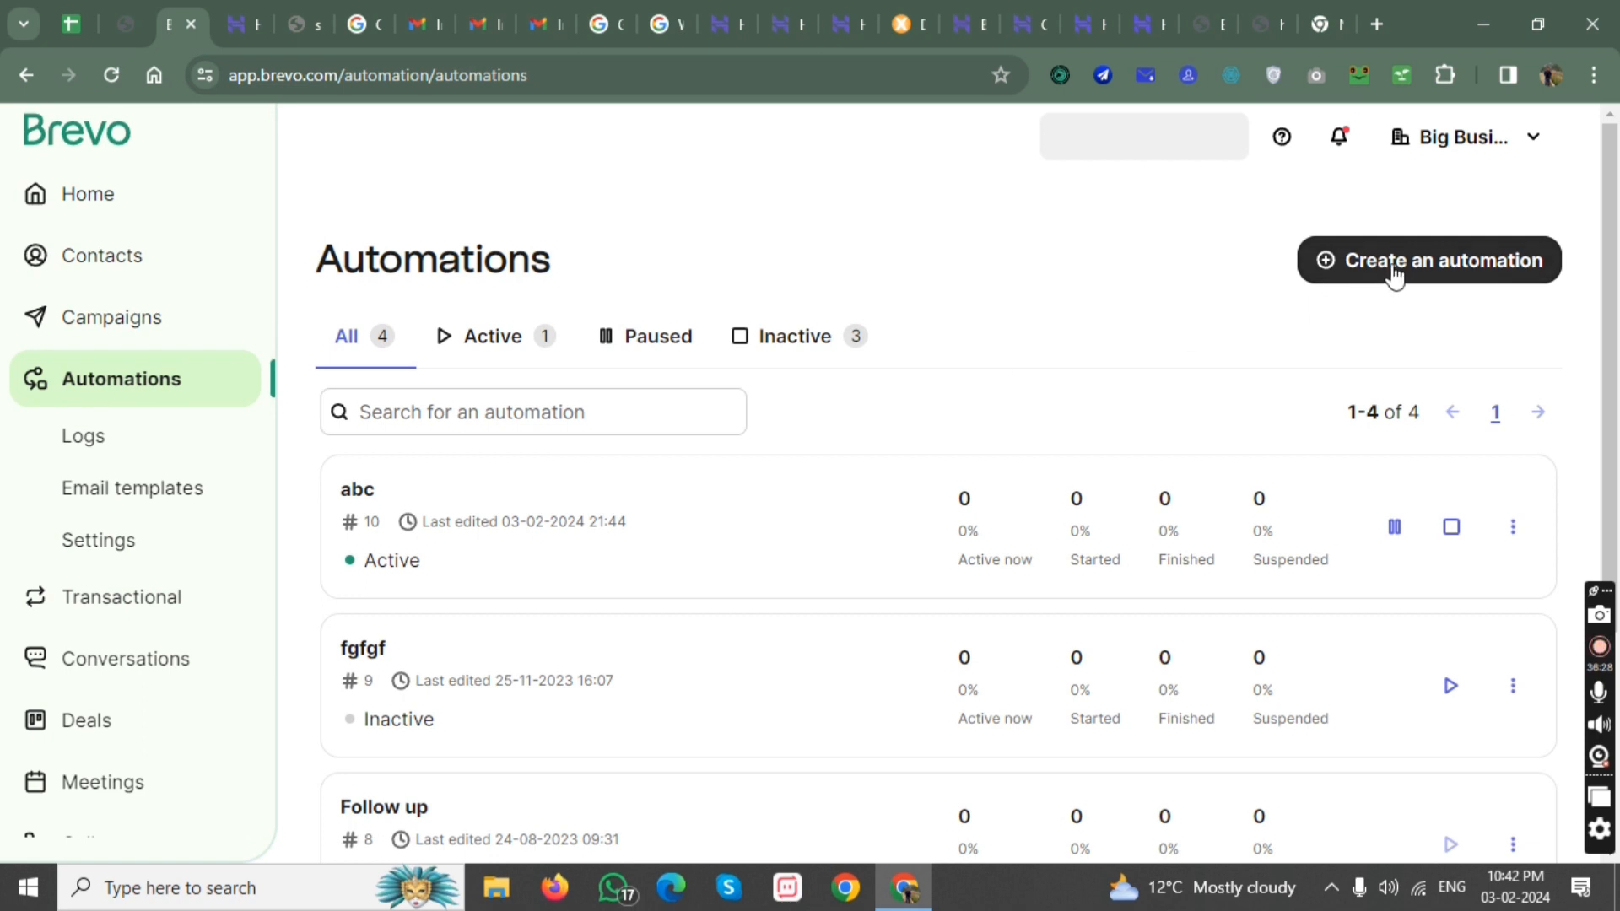
click(1394, 276)
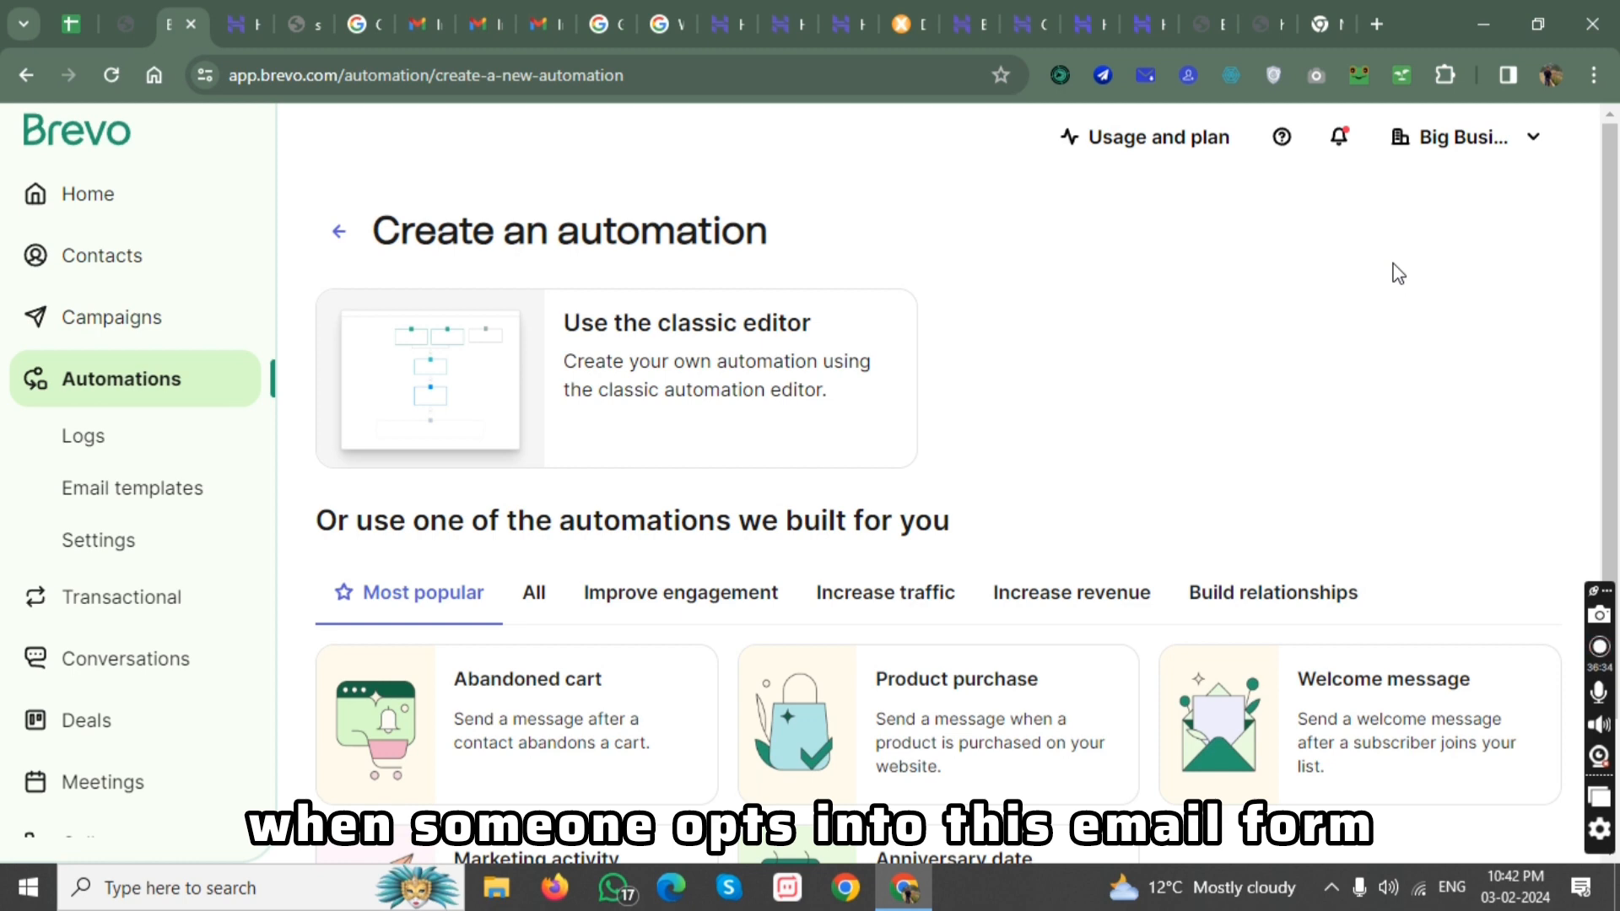
Enter a sample email address in the website's newsletter form without submitting it, and return to the automation creation page in Brevo.
click(1274, 3)
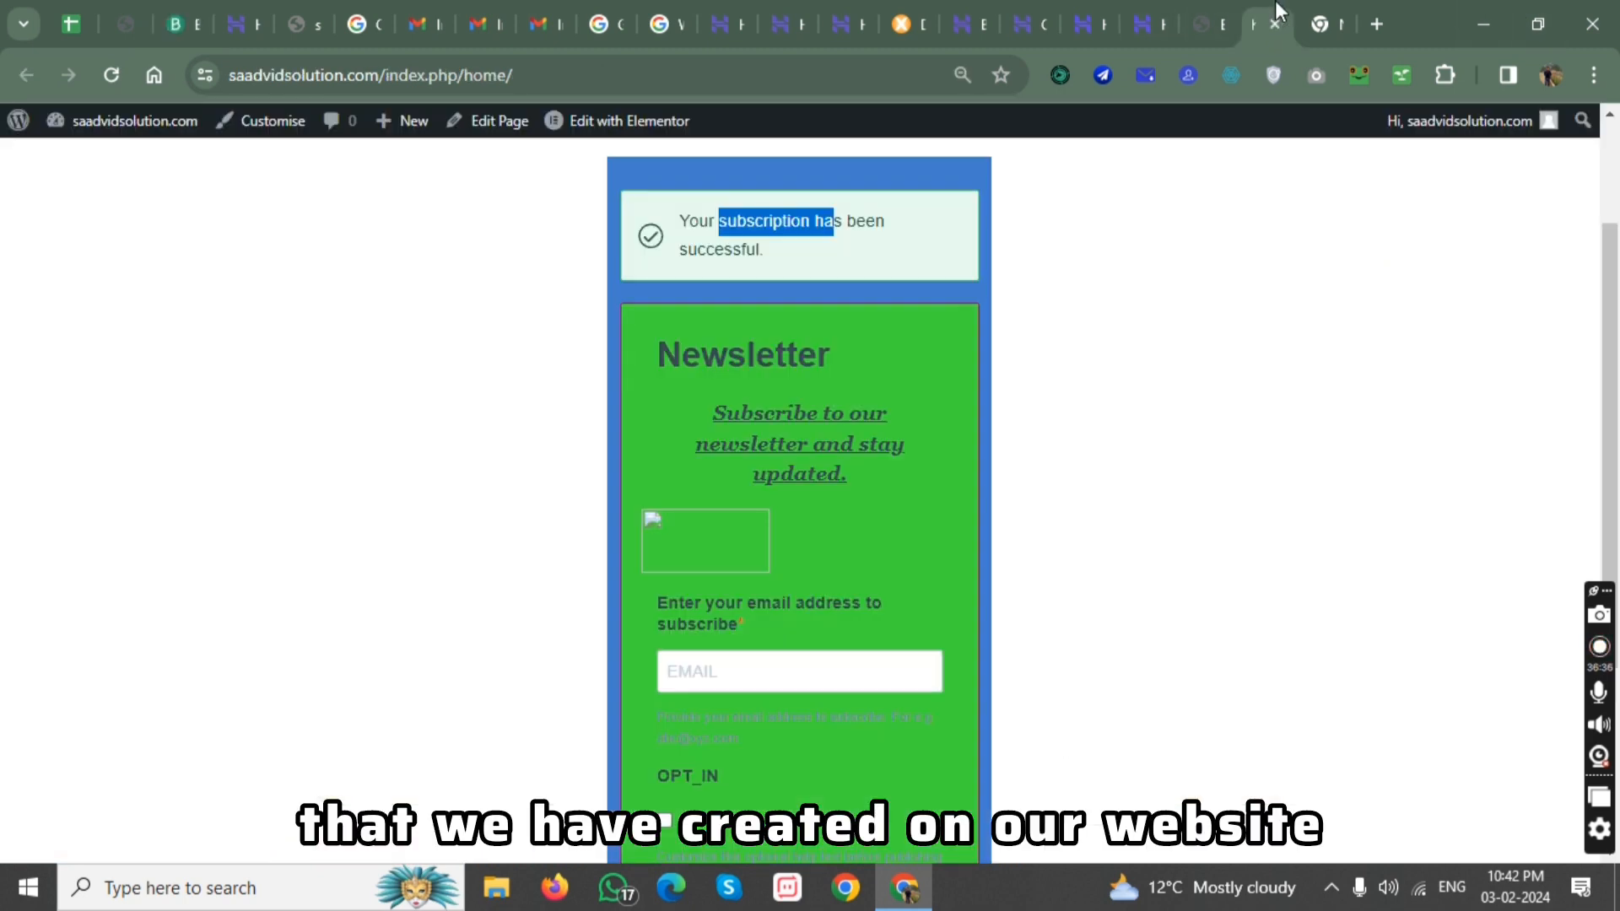
click(757, 674)
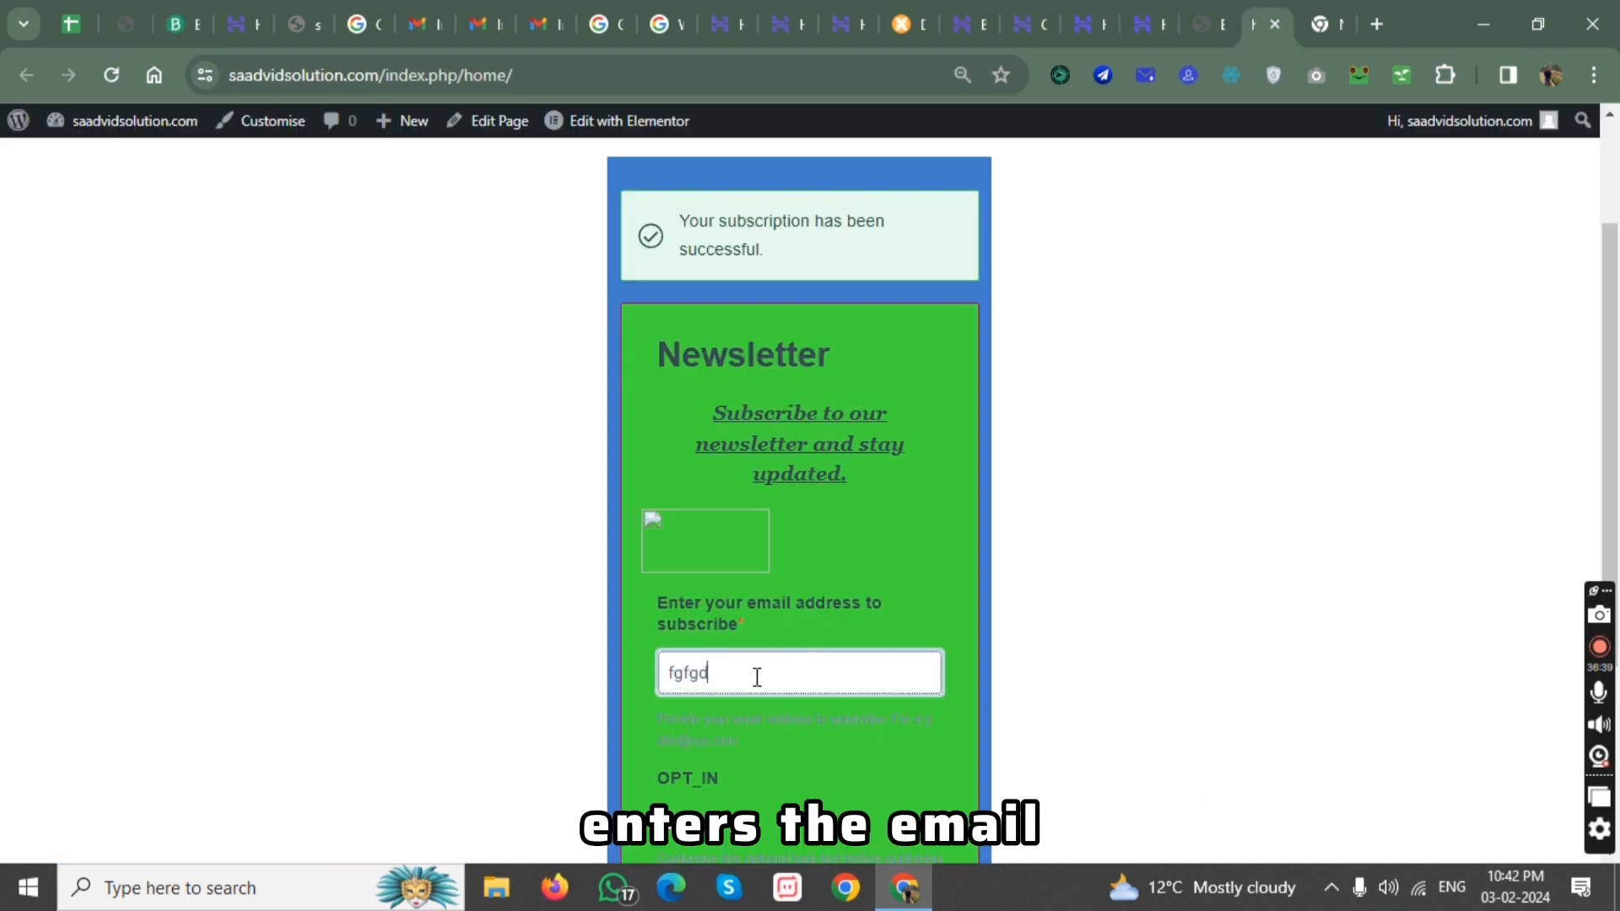
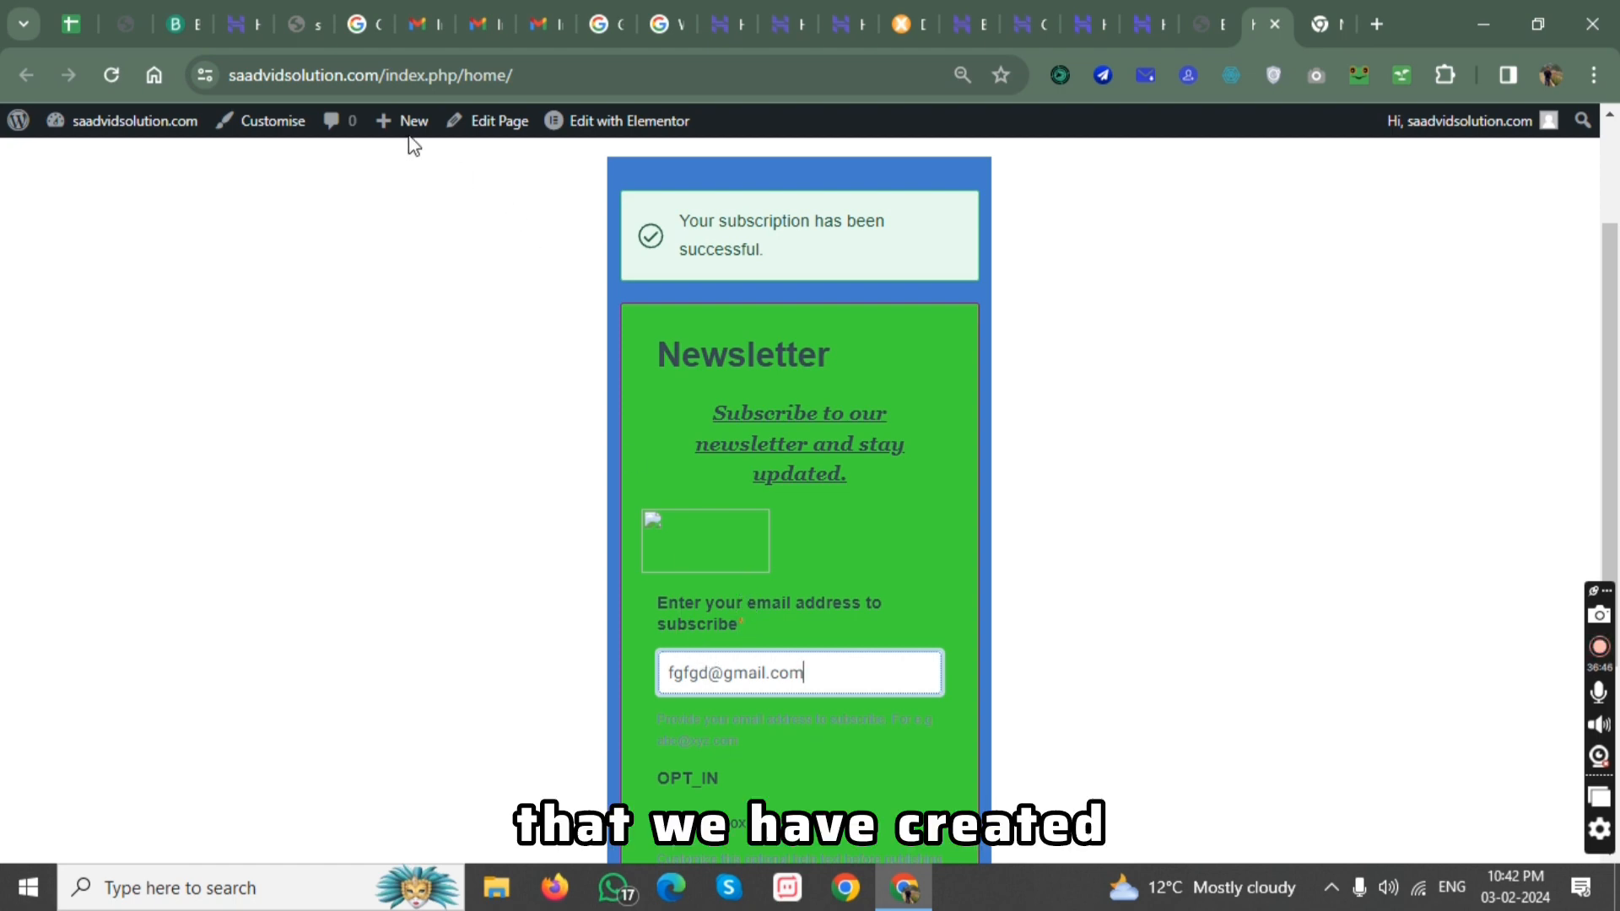
click(197, 2)
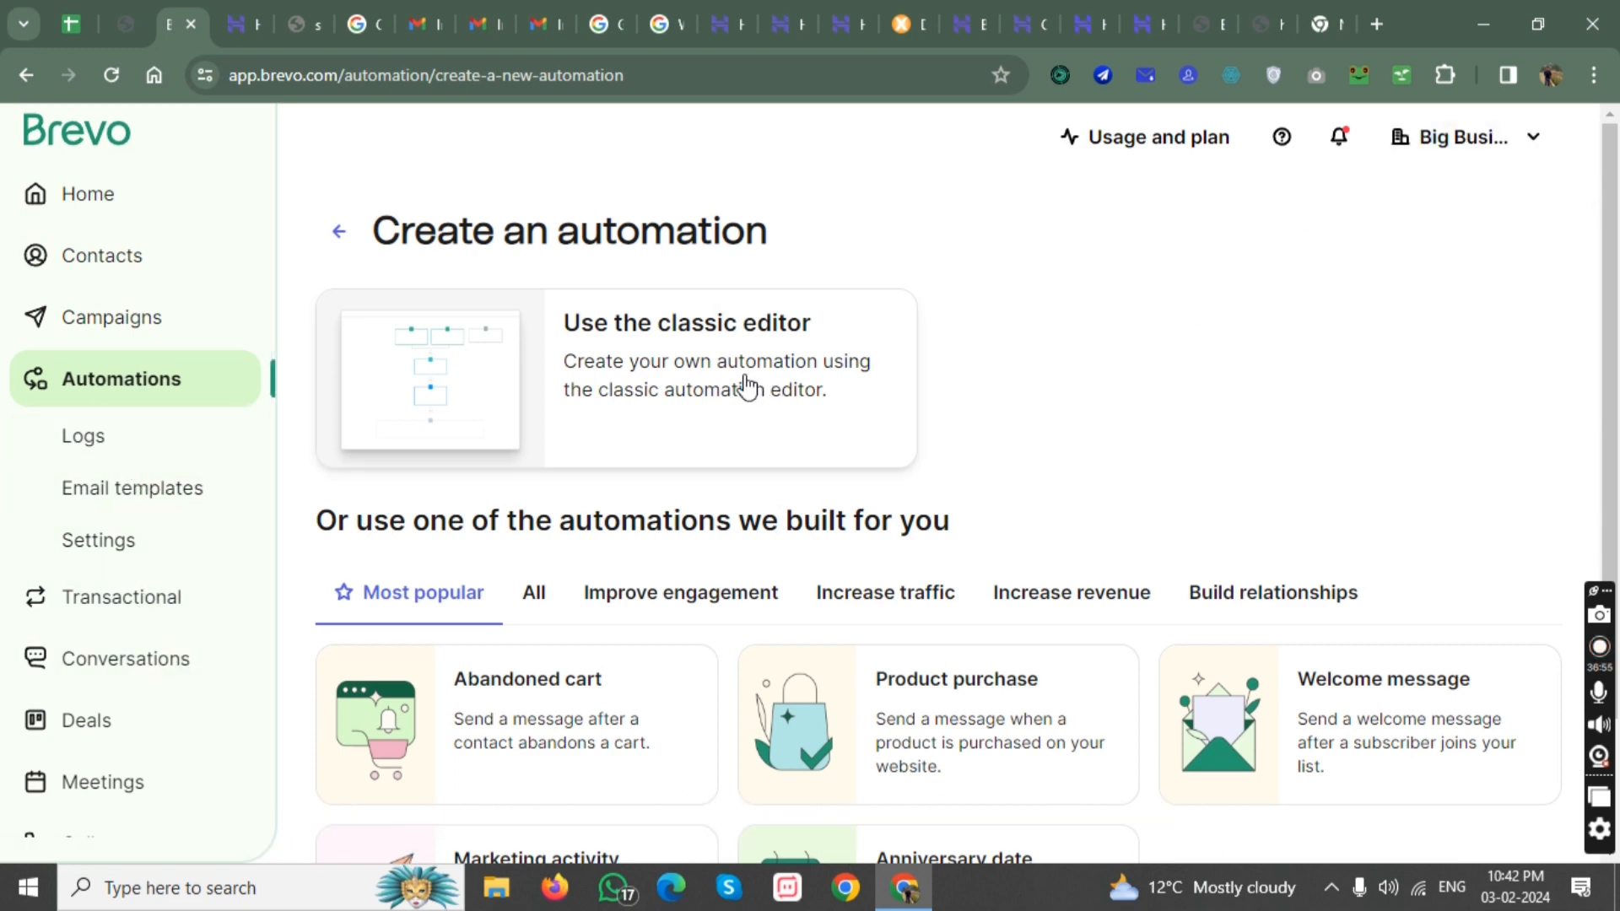
click(680, 398)
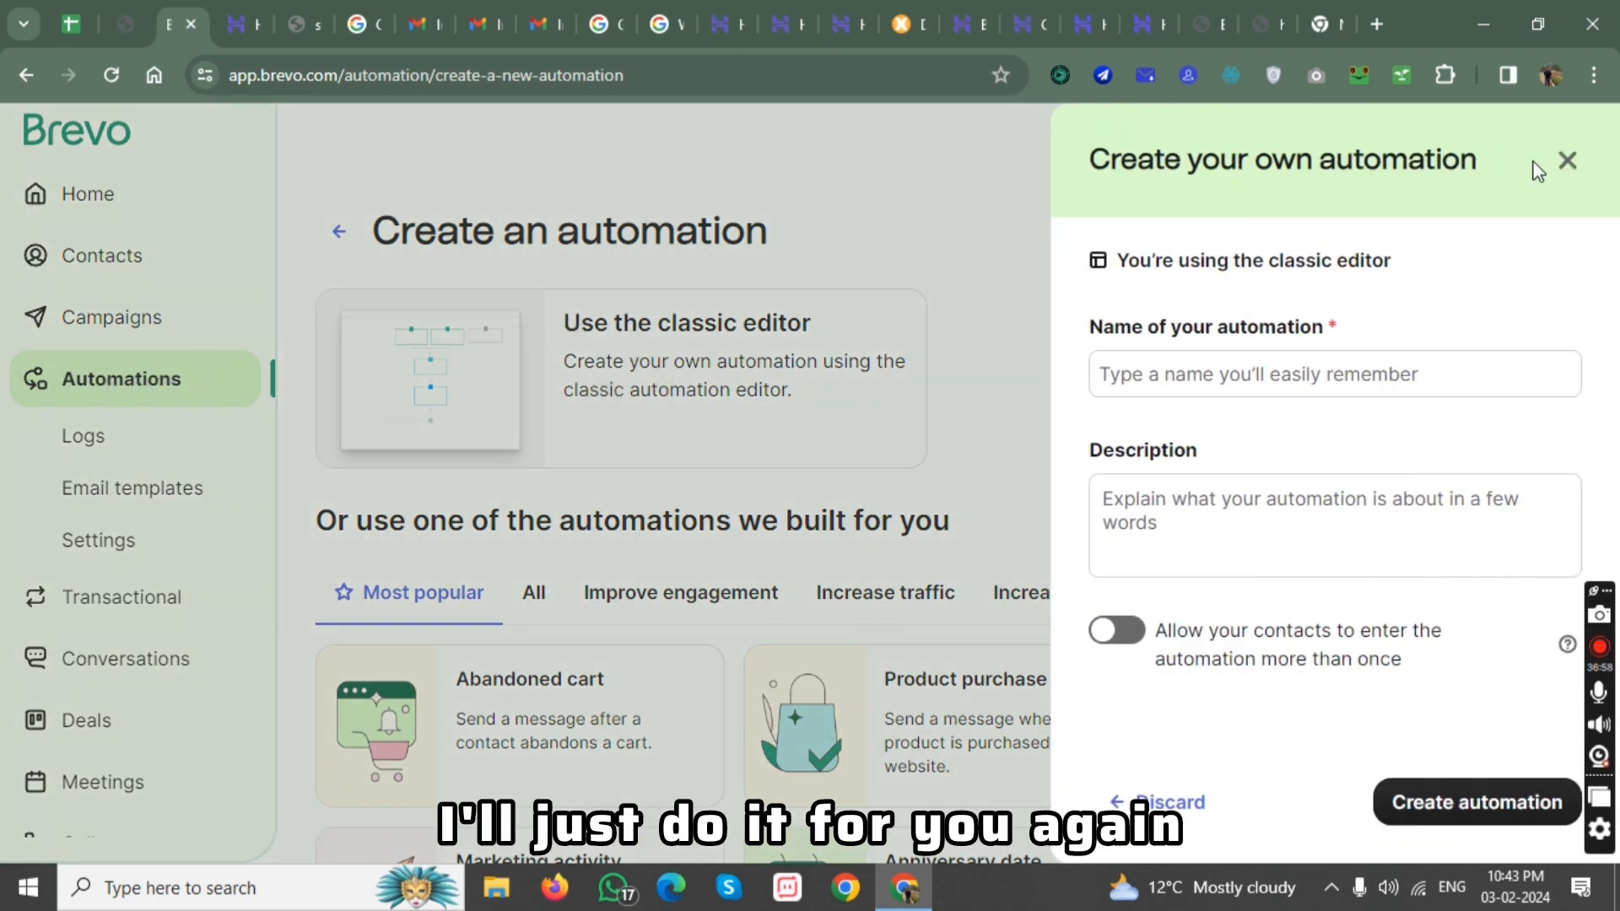
click(203, 373)
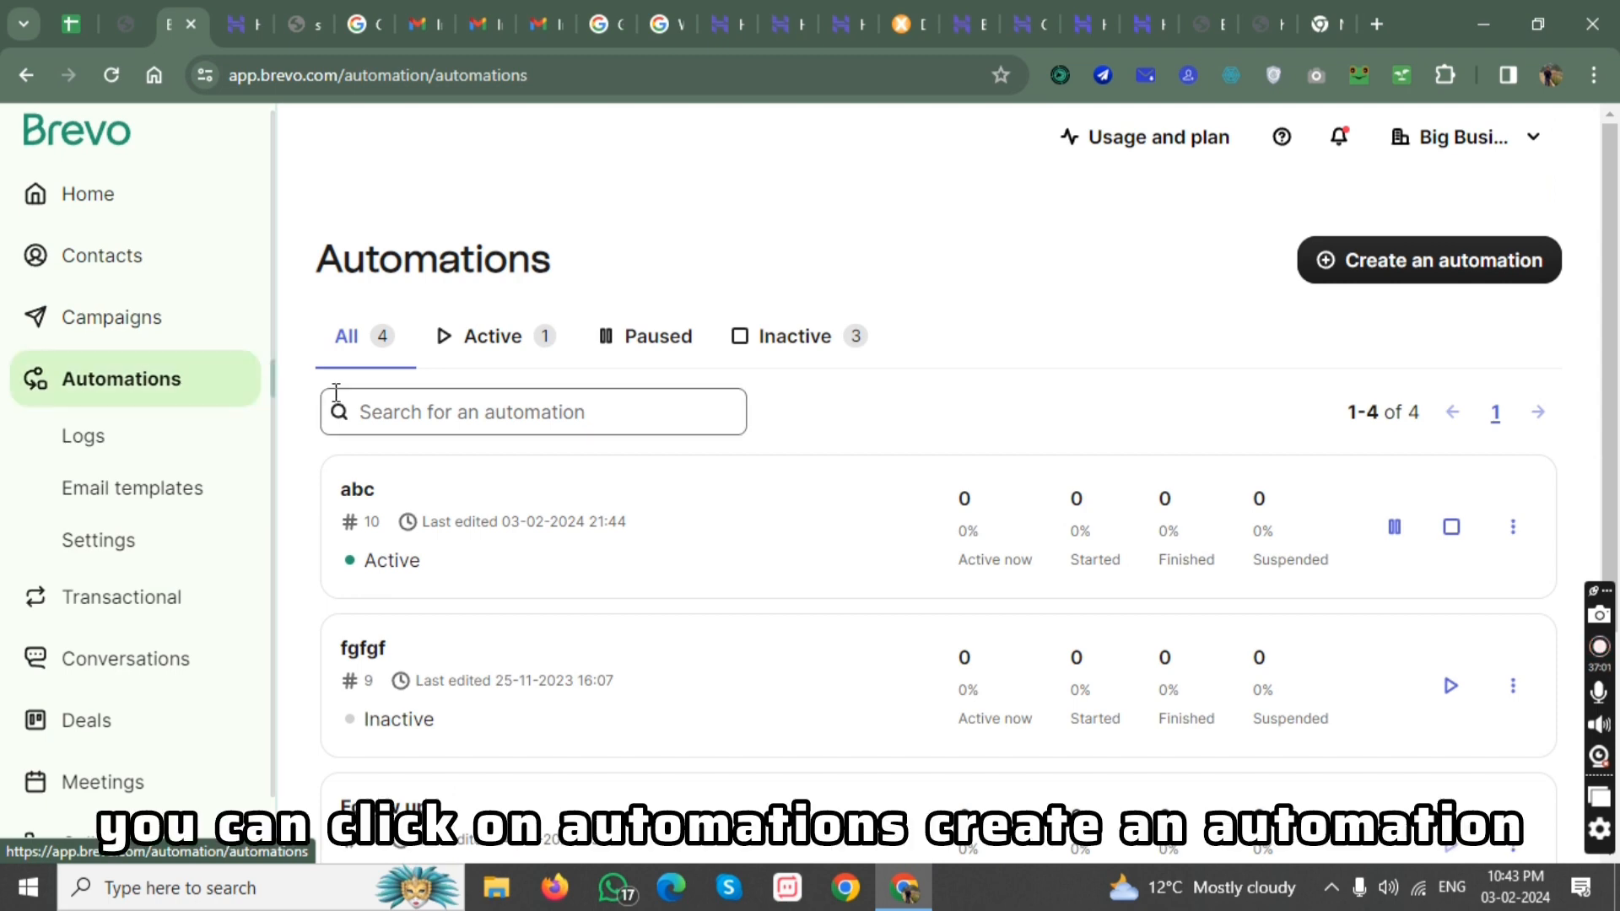
click(1433, 268)
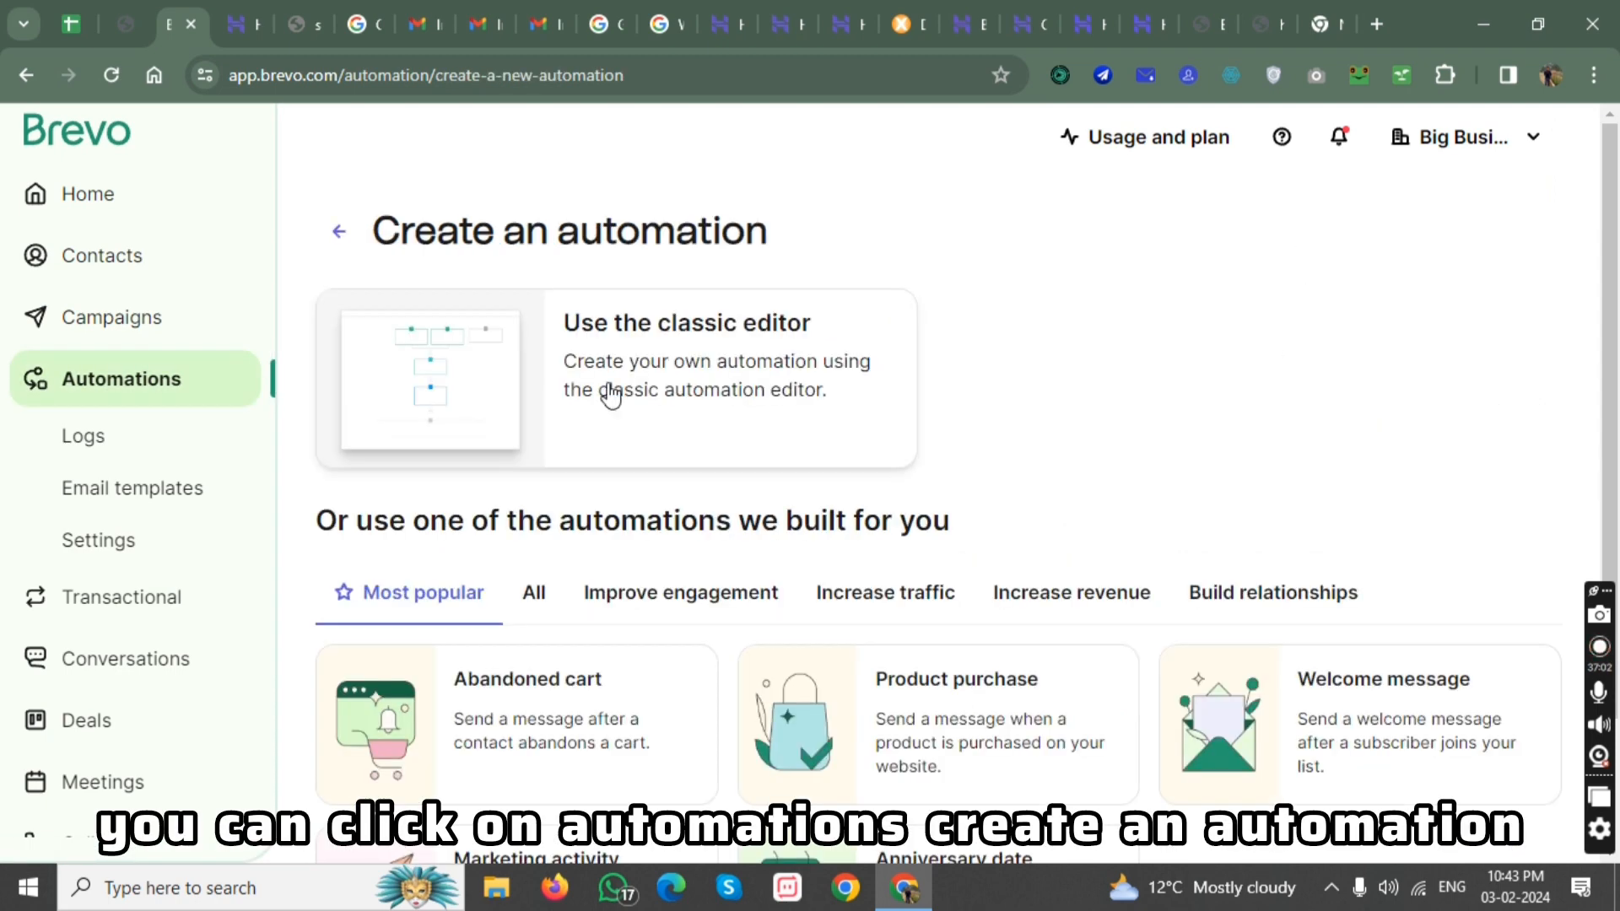
Create an automation in the classic editor named automation#1, leaving the description empty.
click(667, 393)
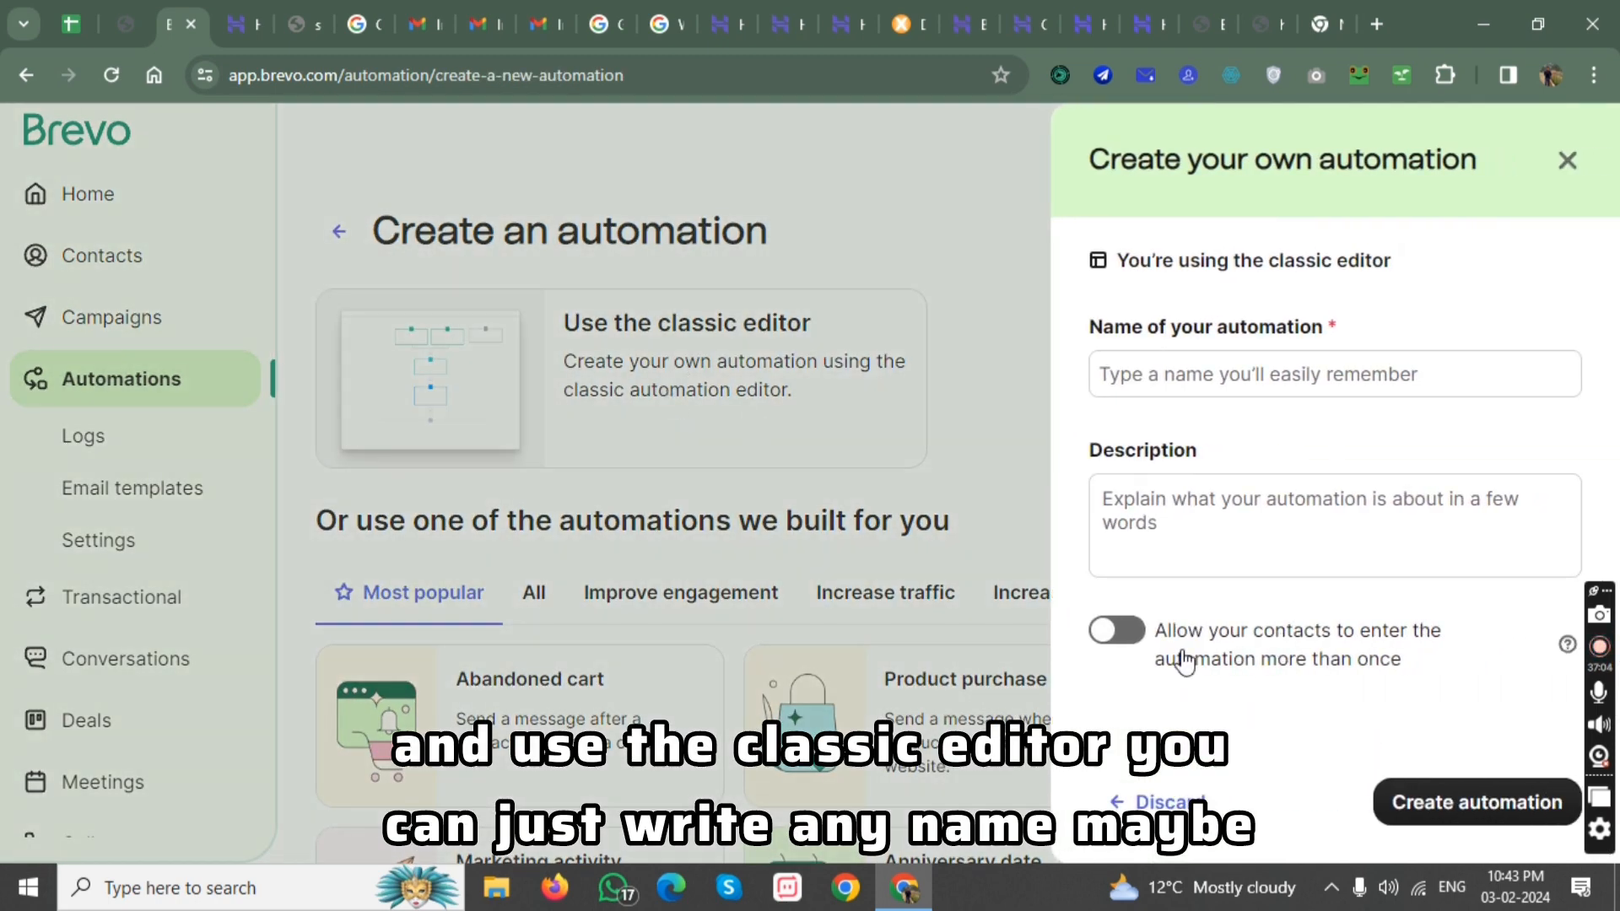
click(1186, 377)
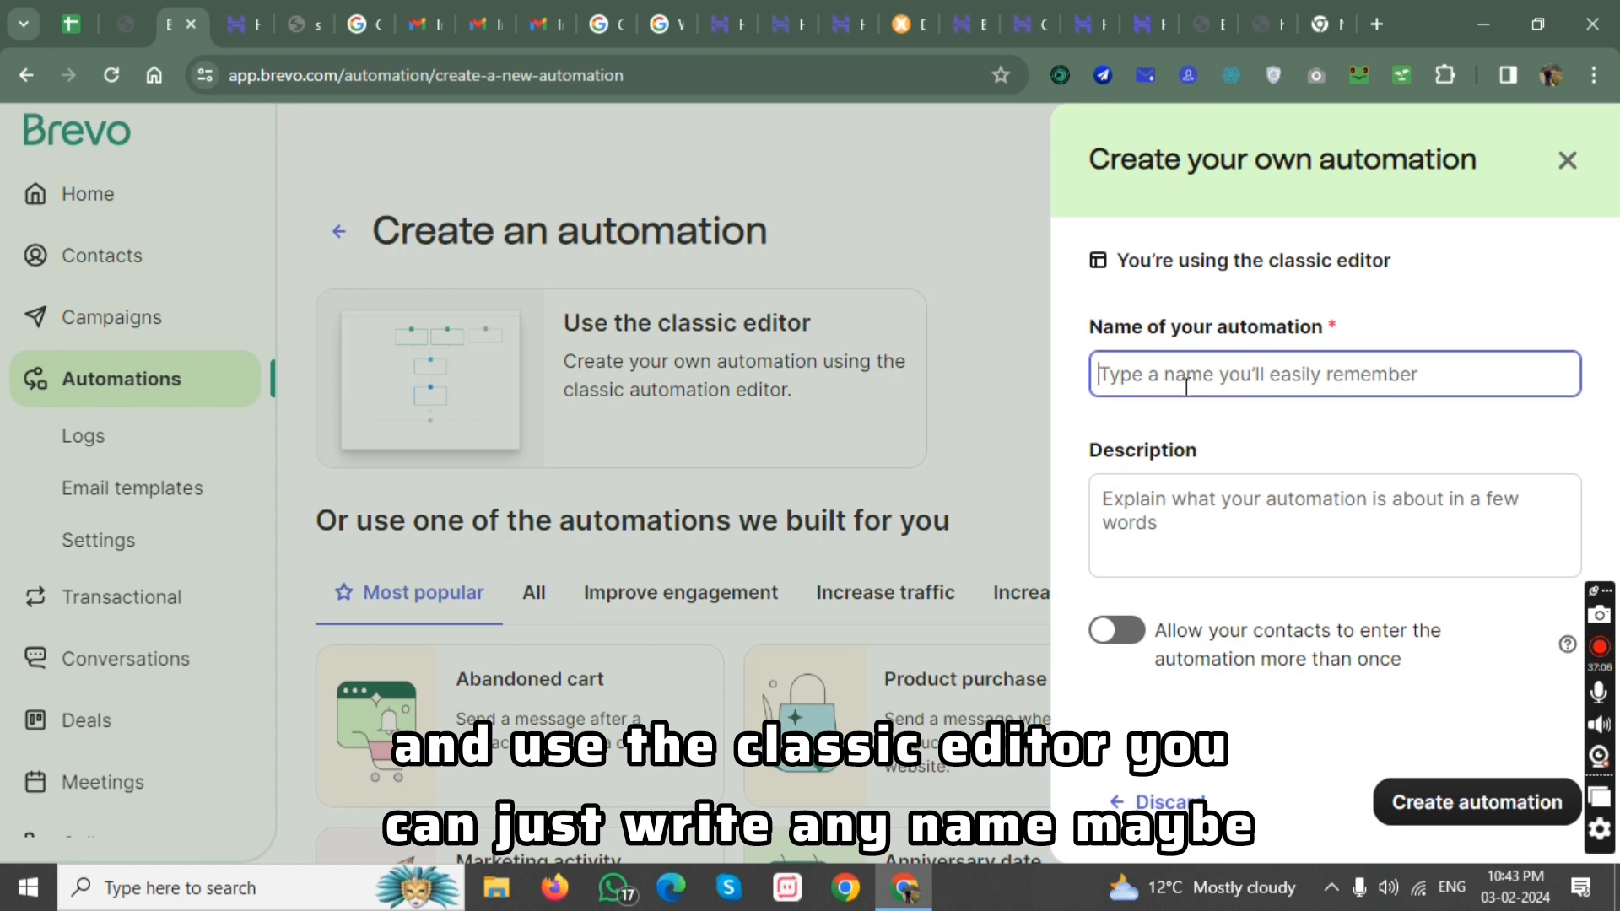
text(automa)
text(tion#1)
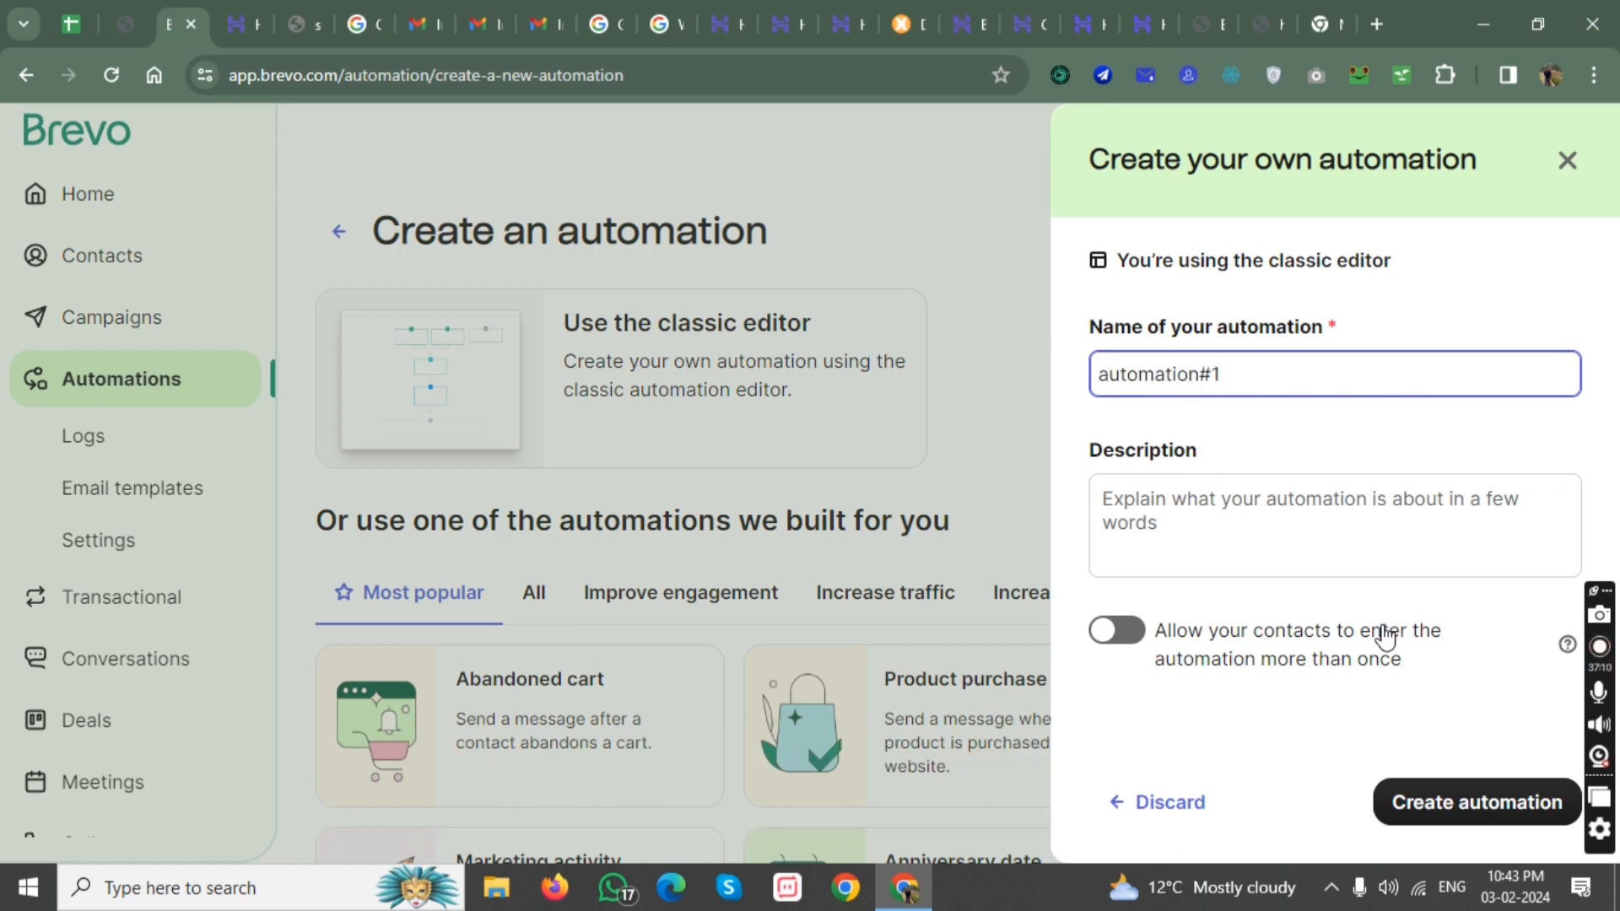
click(1339, 501)
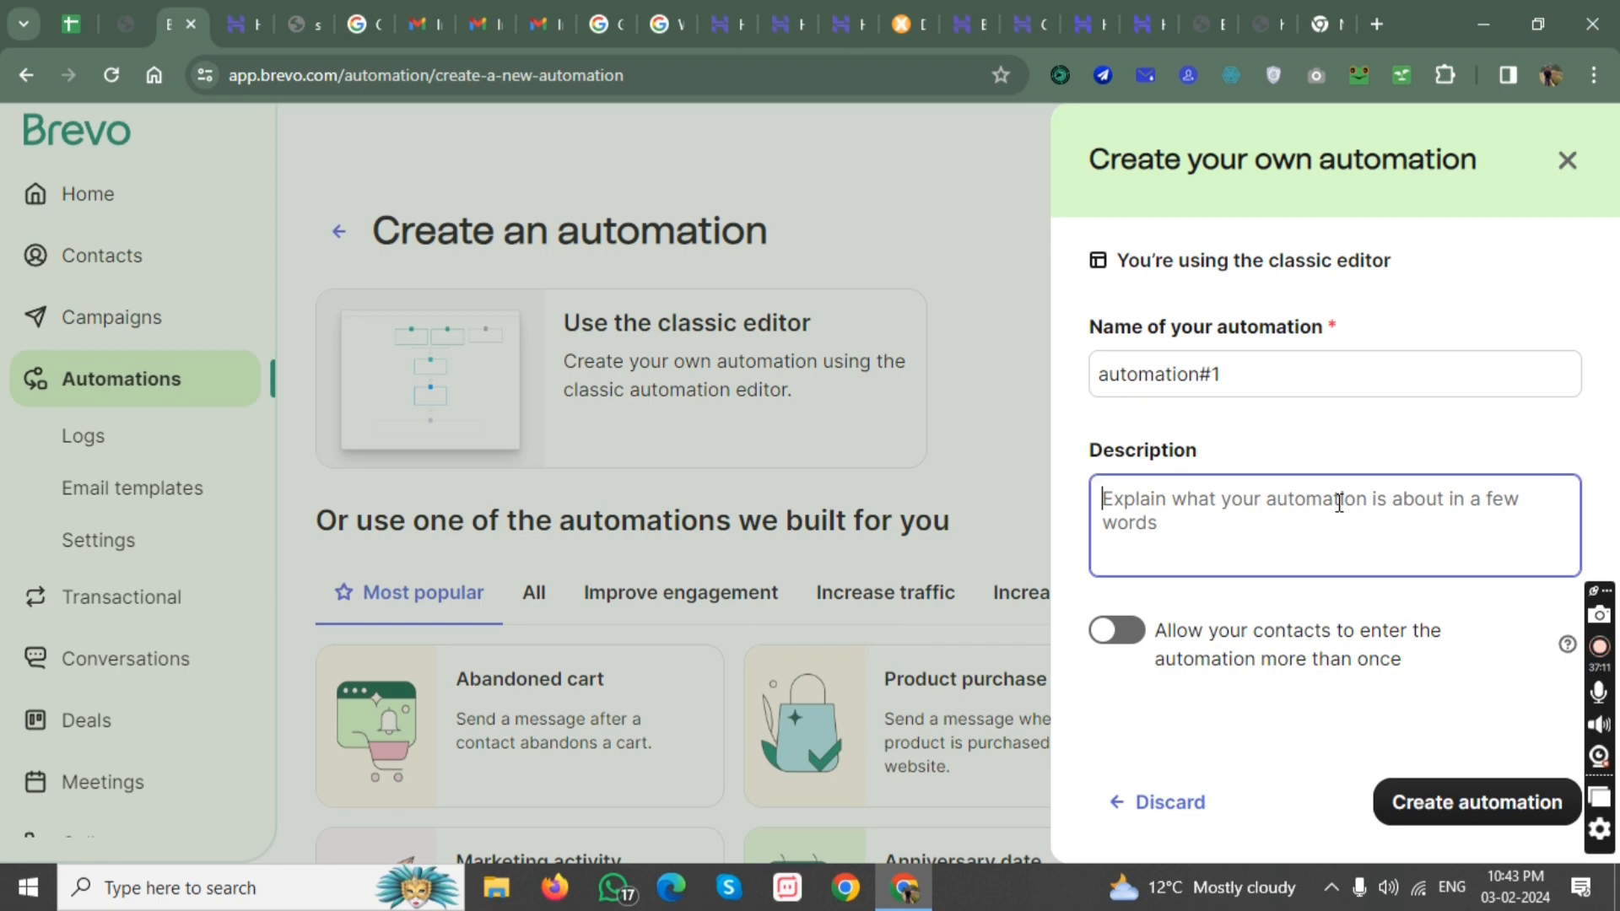
click(1455, 797)
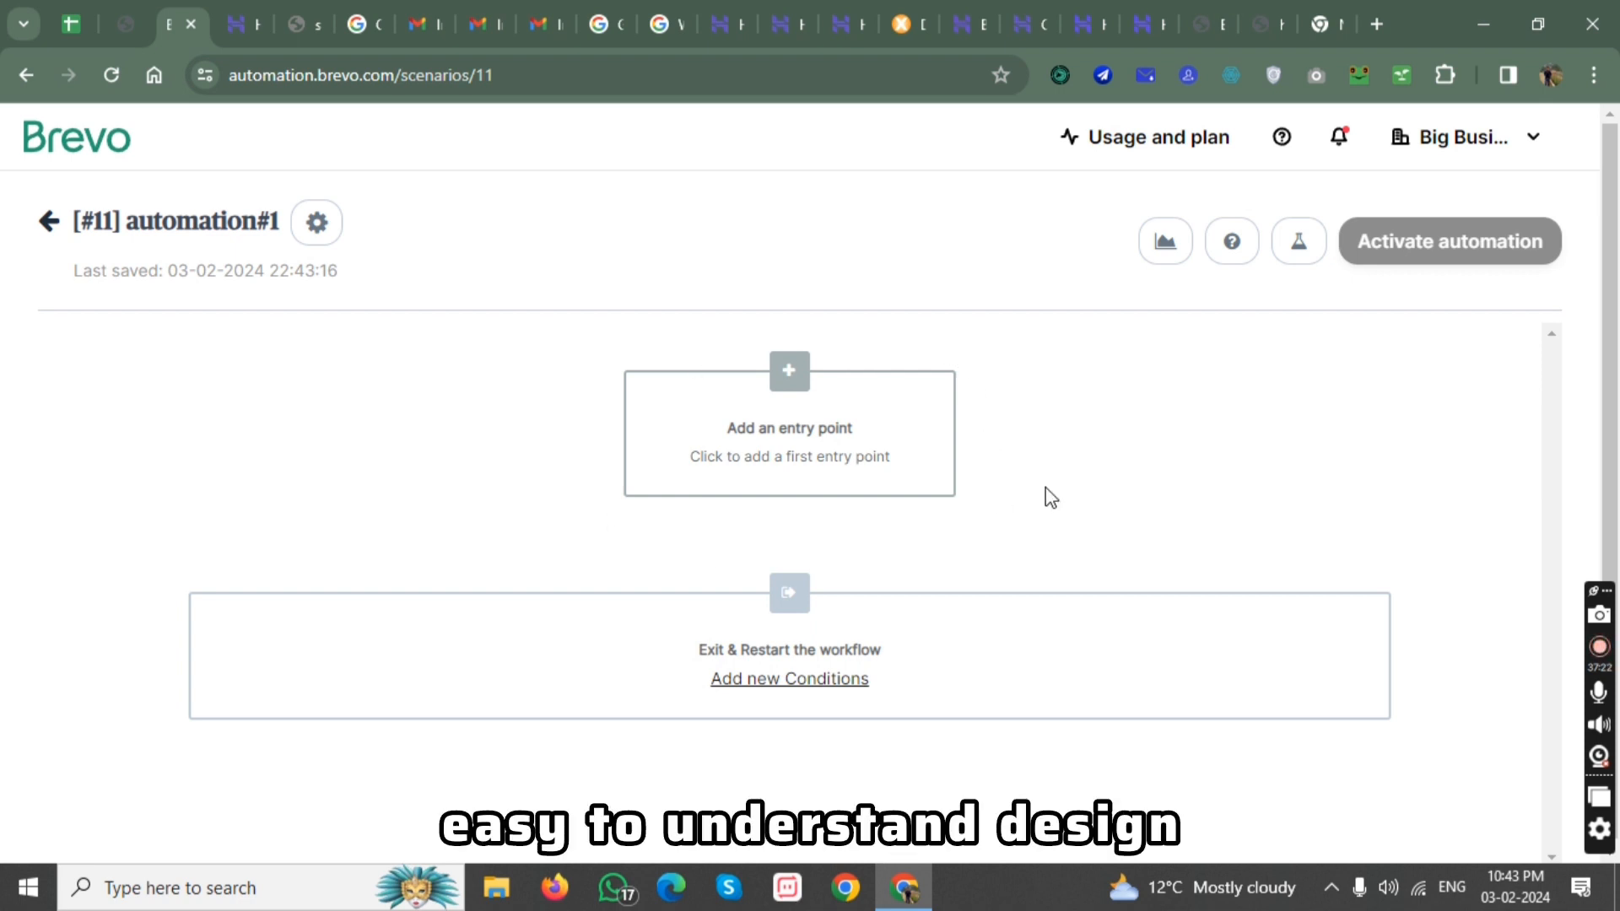
Add an entry point that starts the workflow when a contact submits the subscription form "name #1 form".
click(790, 371)
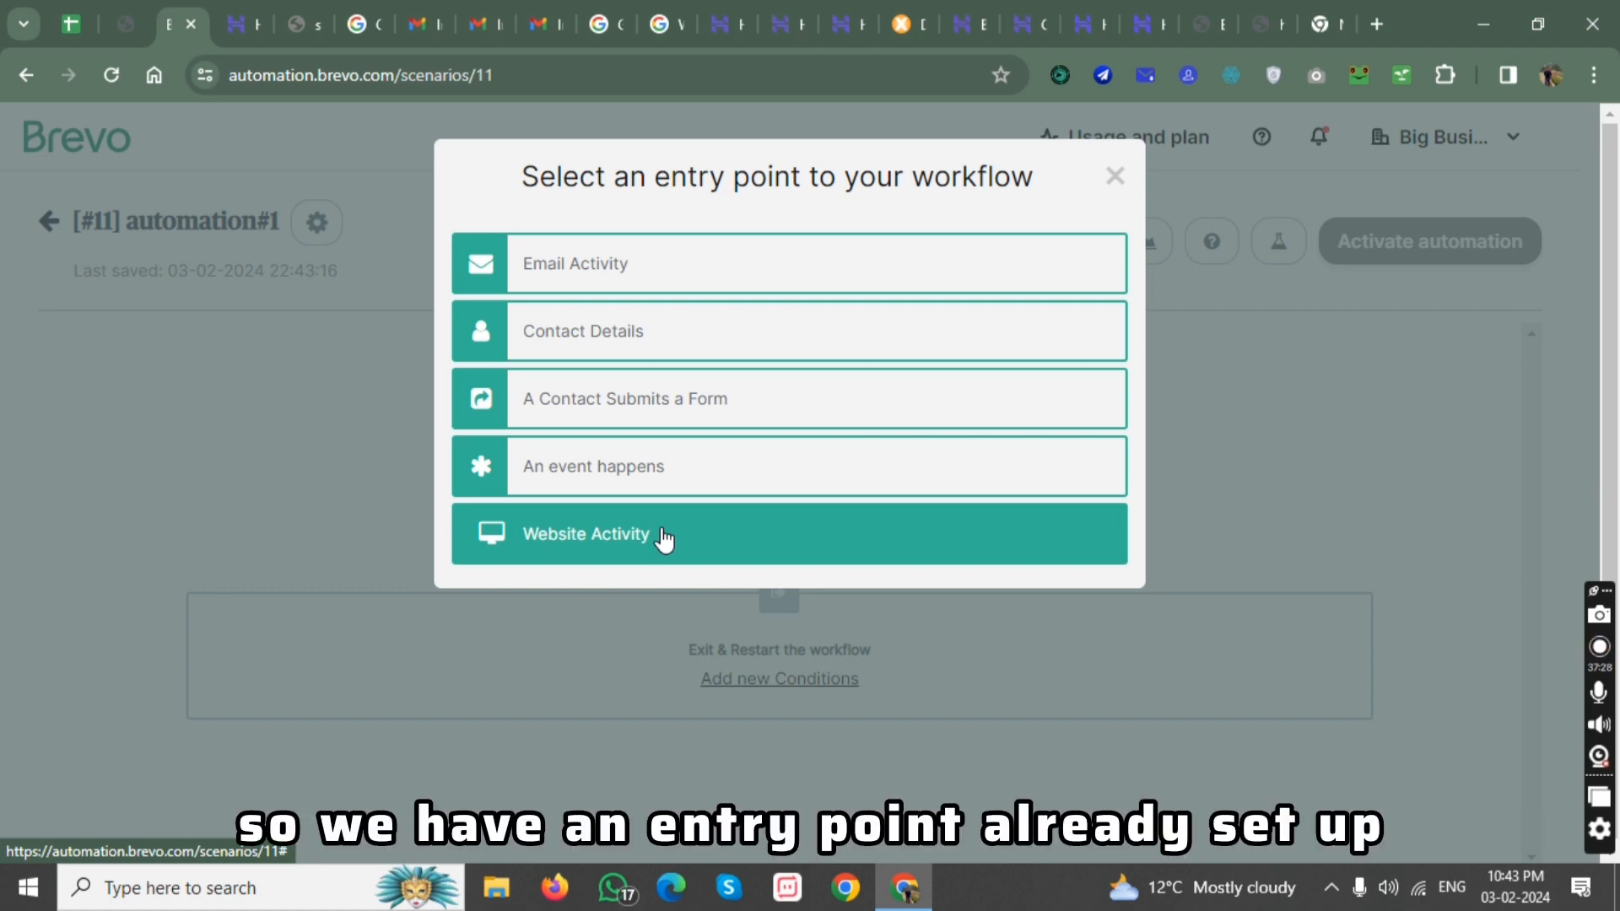
click(1266, 3)
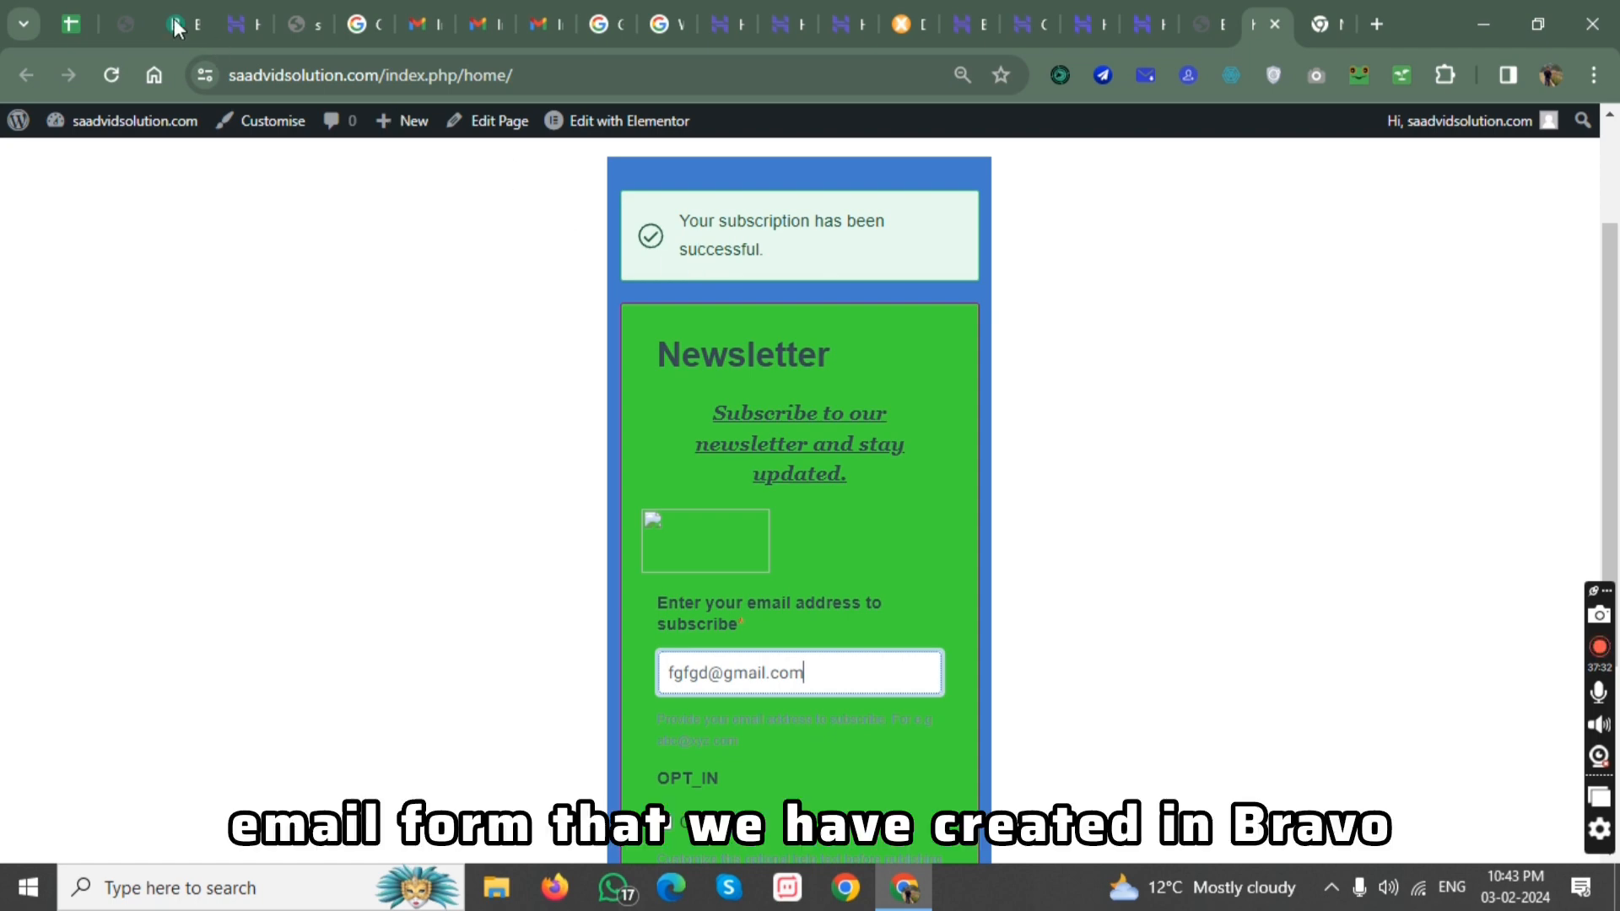
click(247, 2)
click(307, 1)
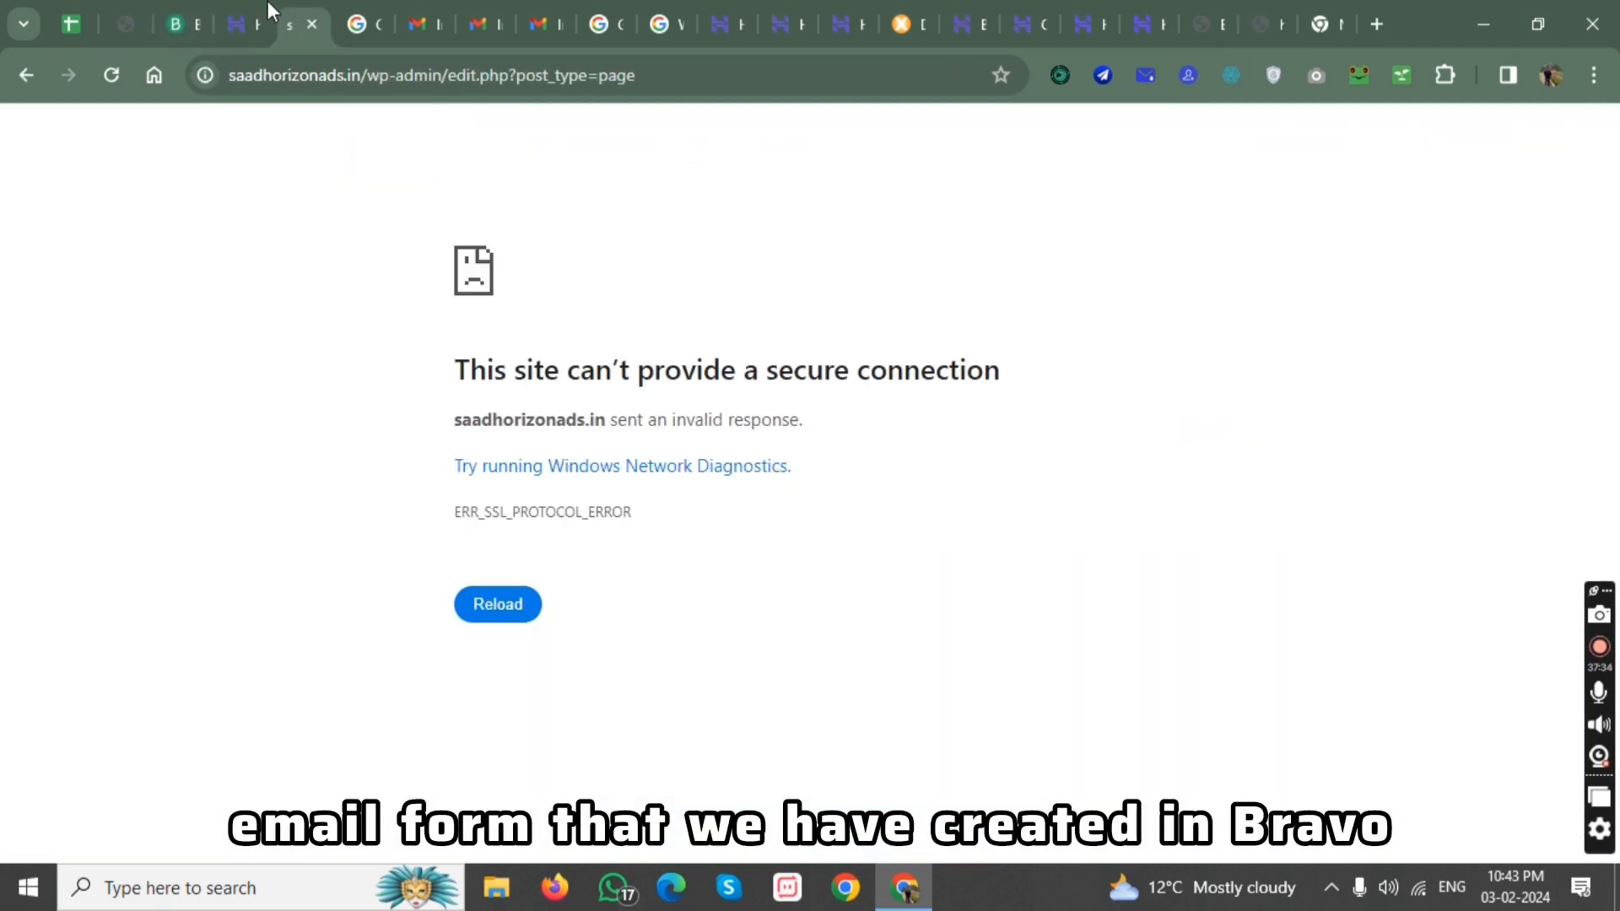
click(183, 3)
click(672, 413)
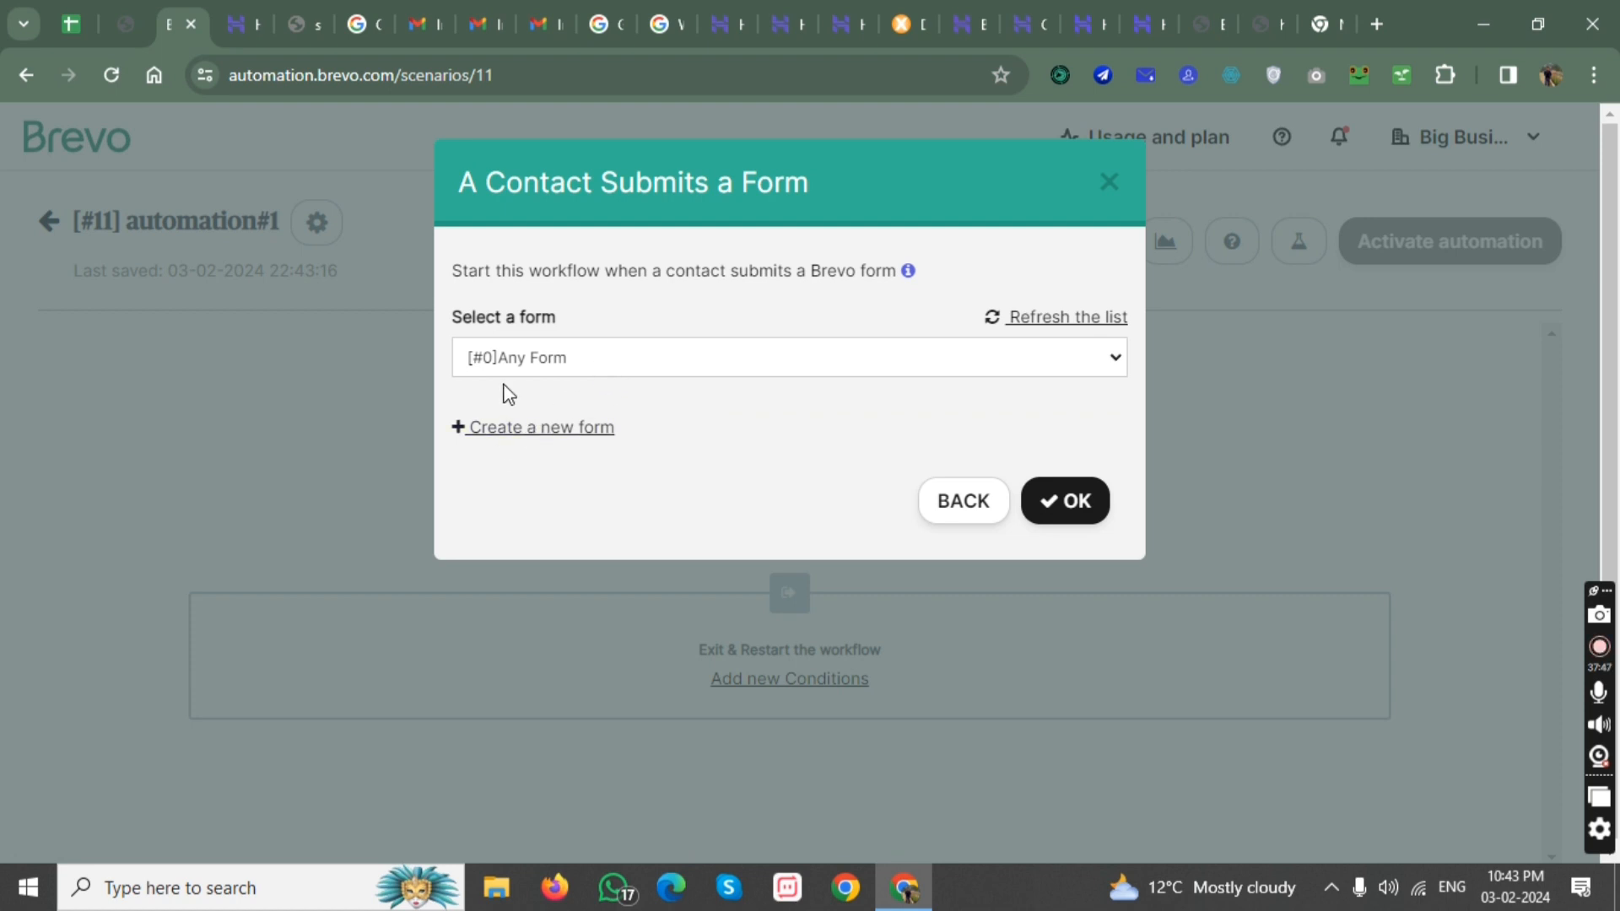
click(550, 363)
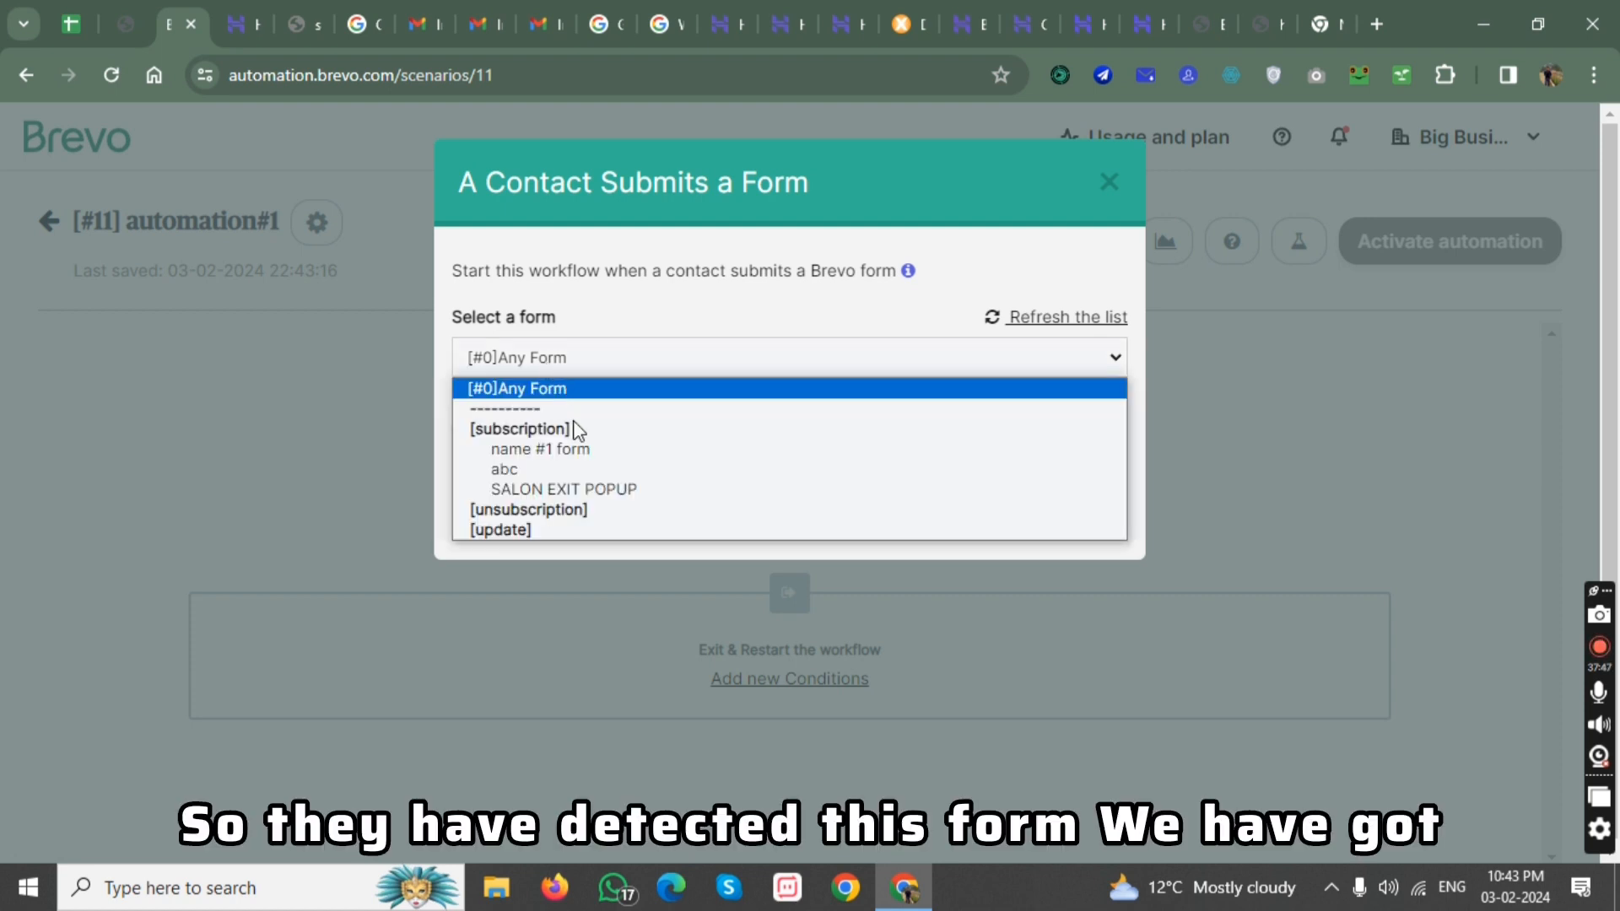
click(541, 451)
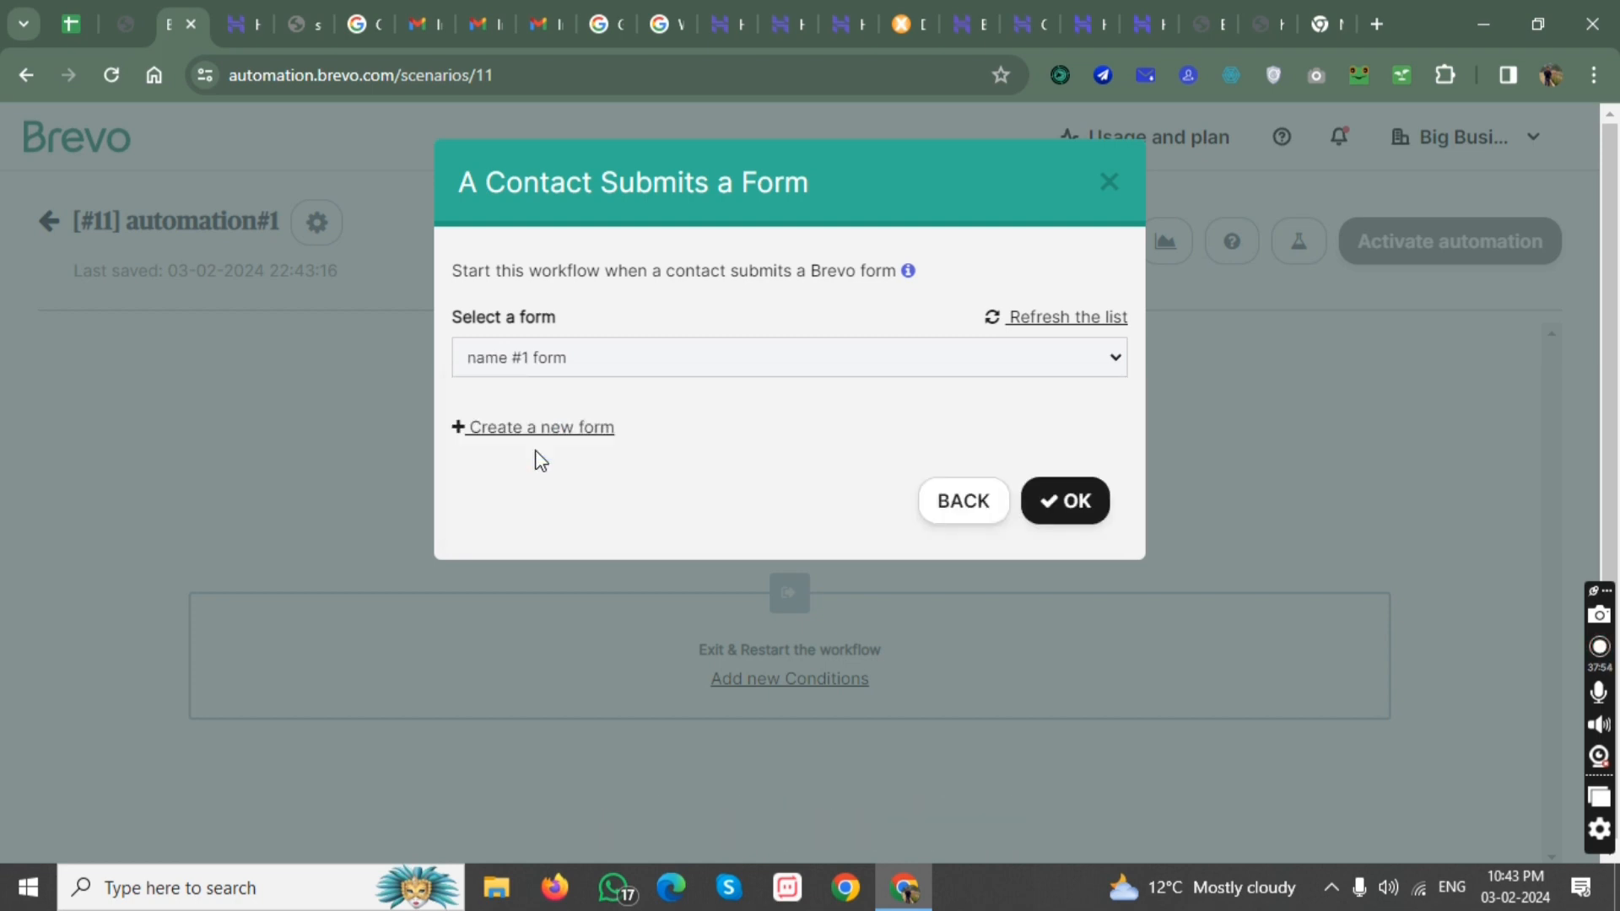
click(1083, 506)
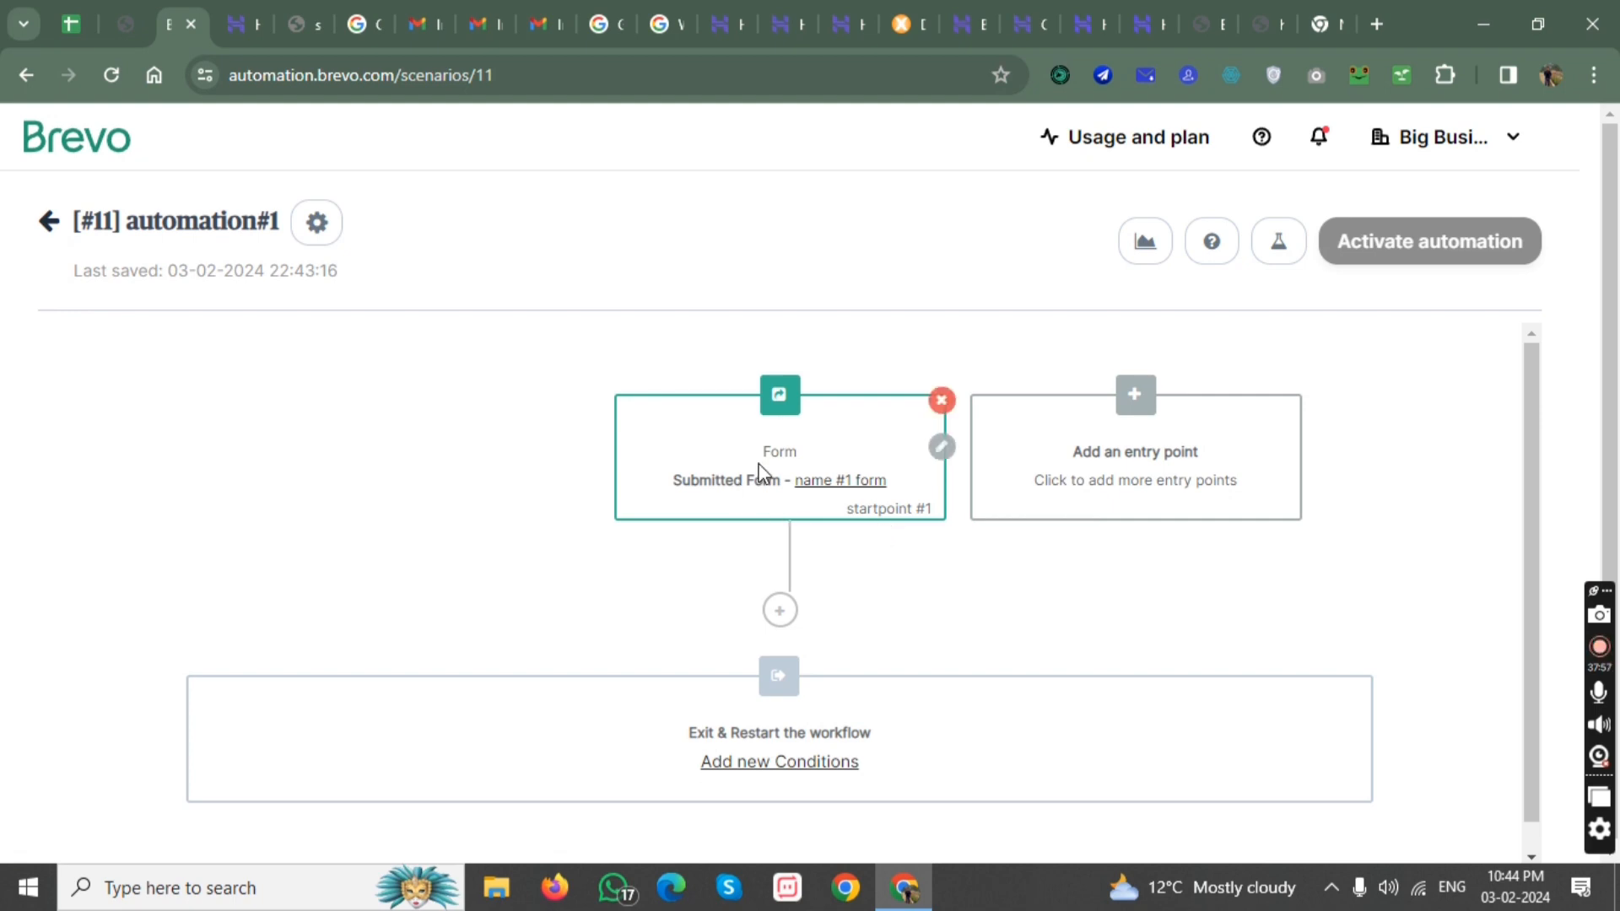
Check the newsletter form on the website and return to the automation workflow in Brevo.
click(1319, 23)
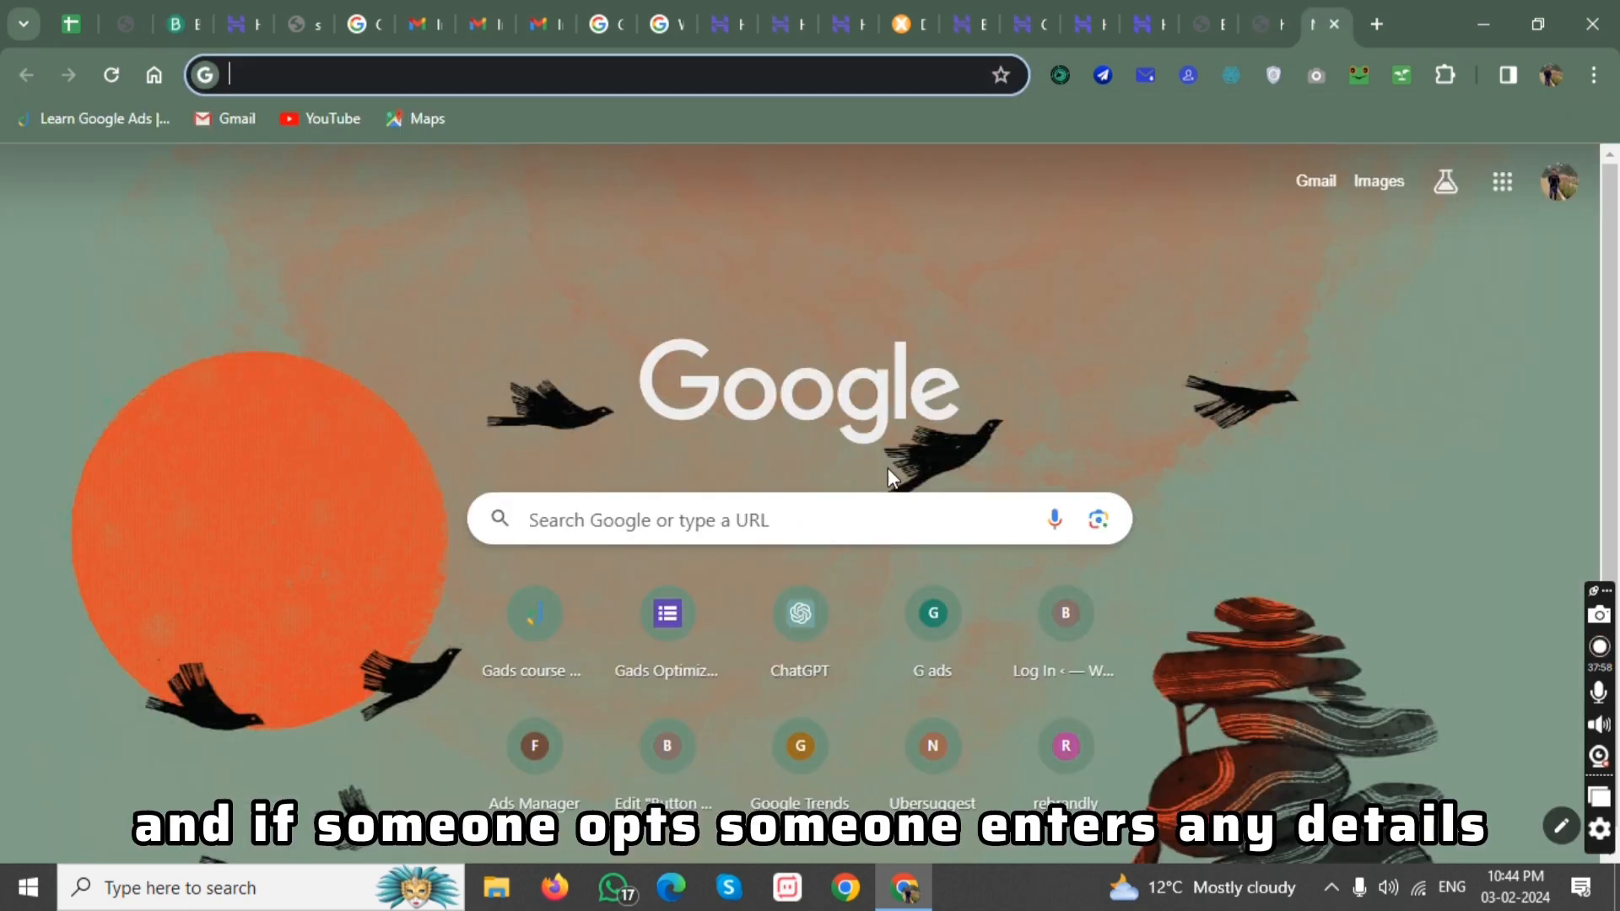
click(1256, 3)
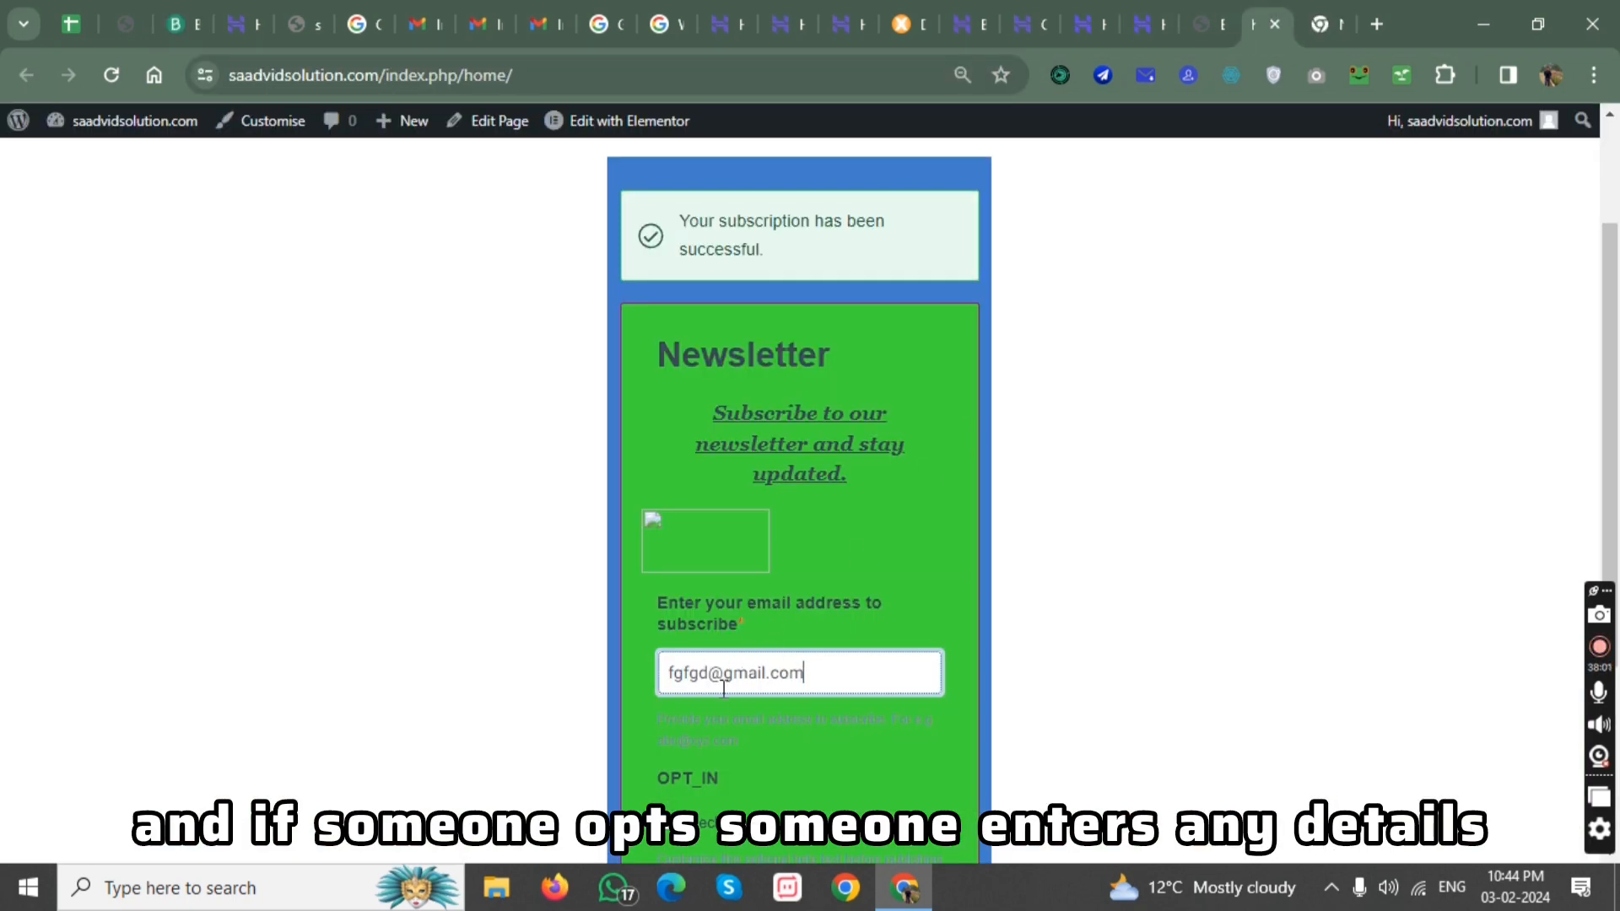
click(189, 3)
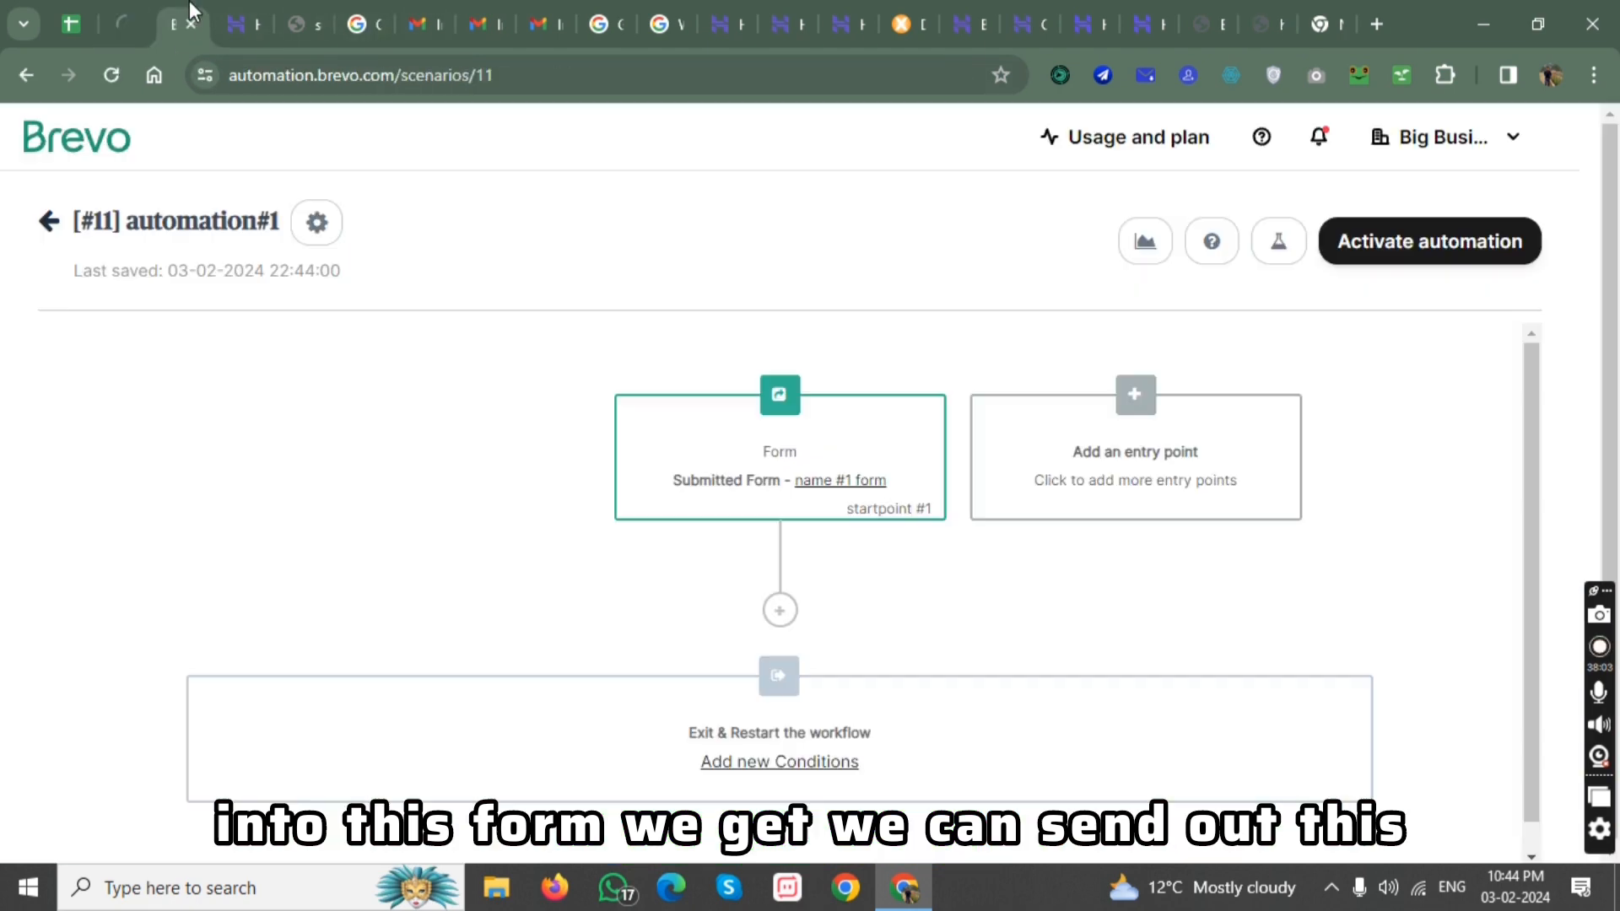
Add a delay of 1 minute after the form submission entry point.
mouse_move(770, 510)
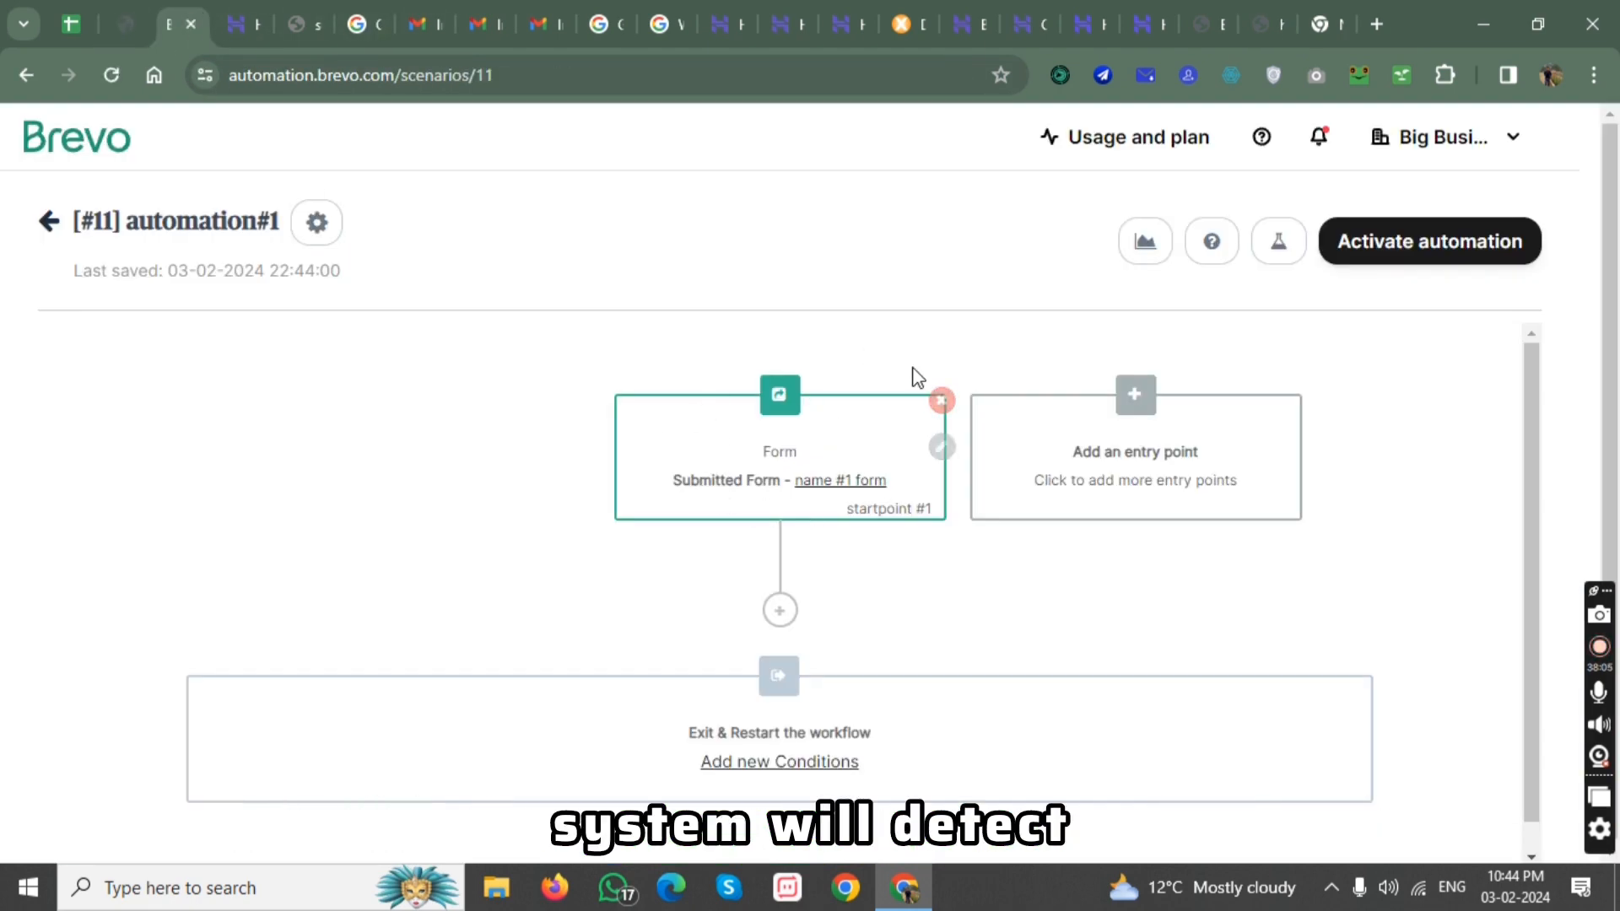
click(780, 610)
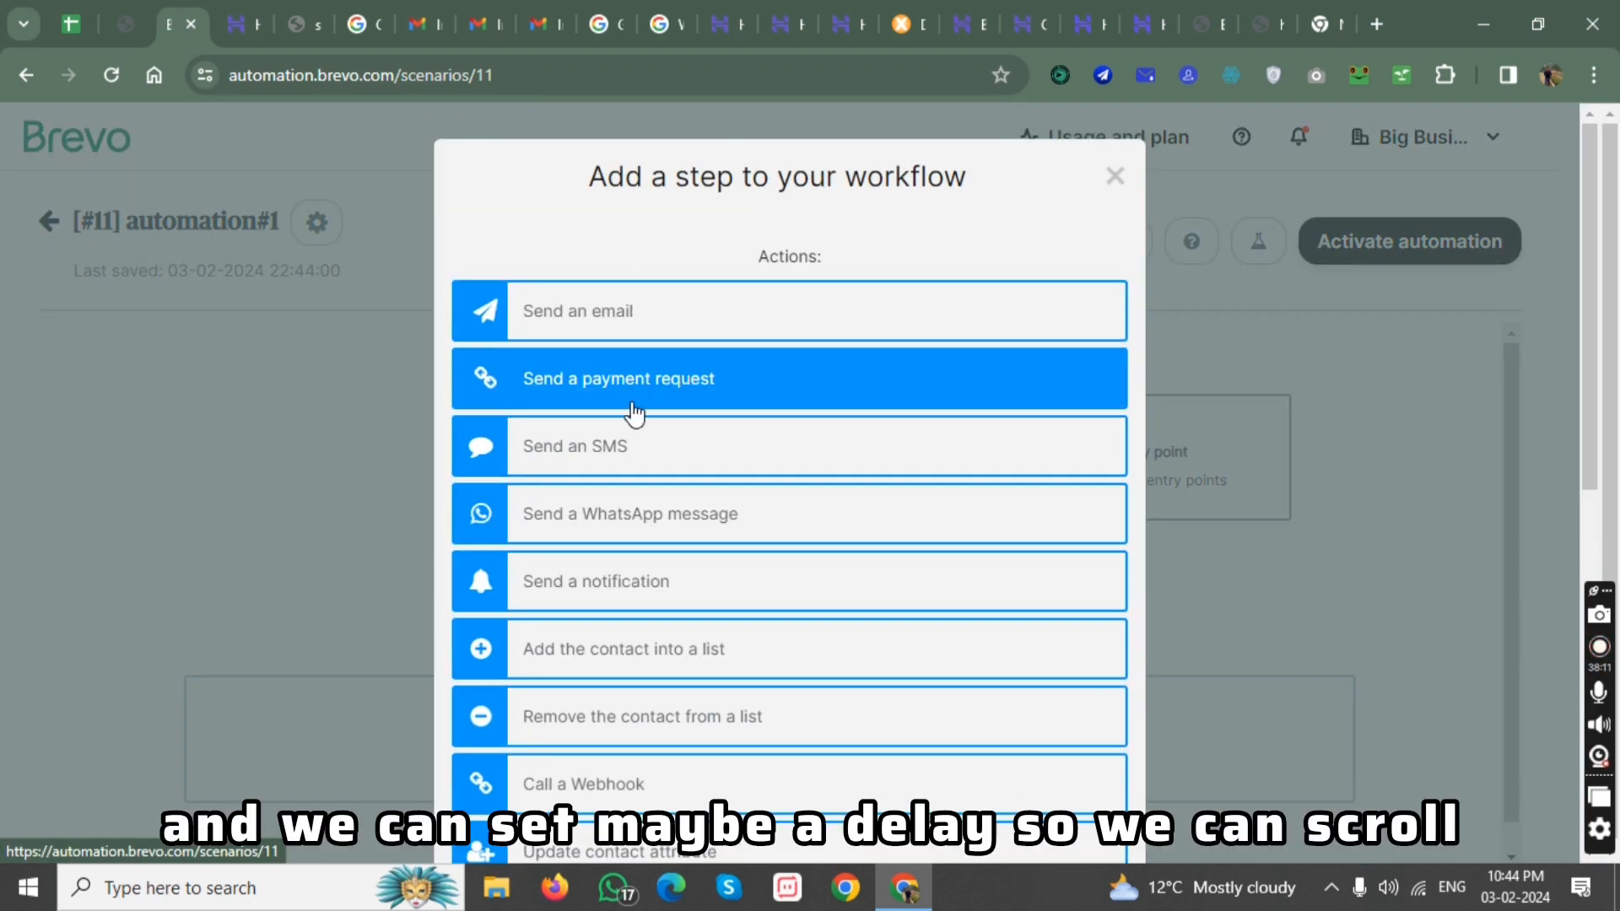
click(1241, 455)
click(780, 612)
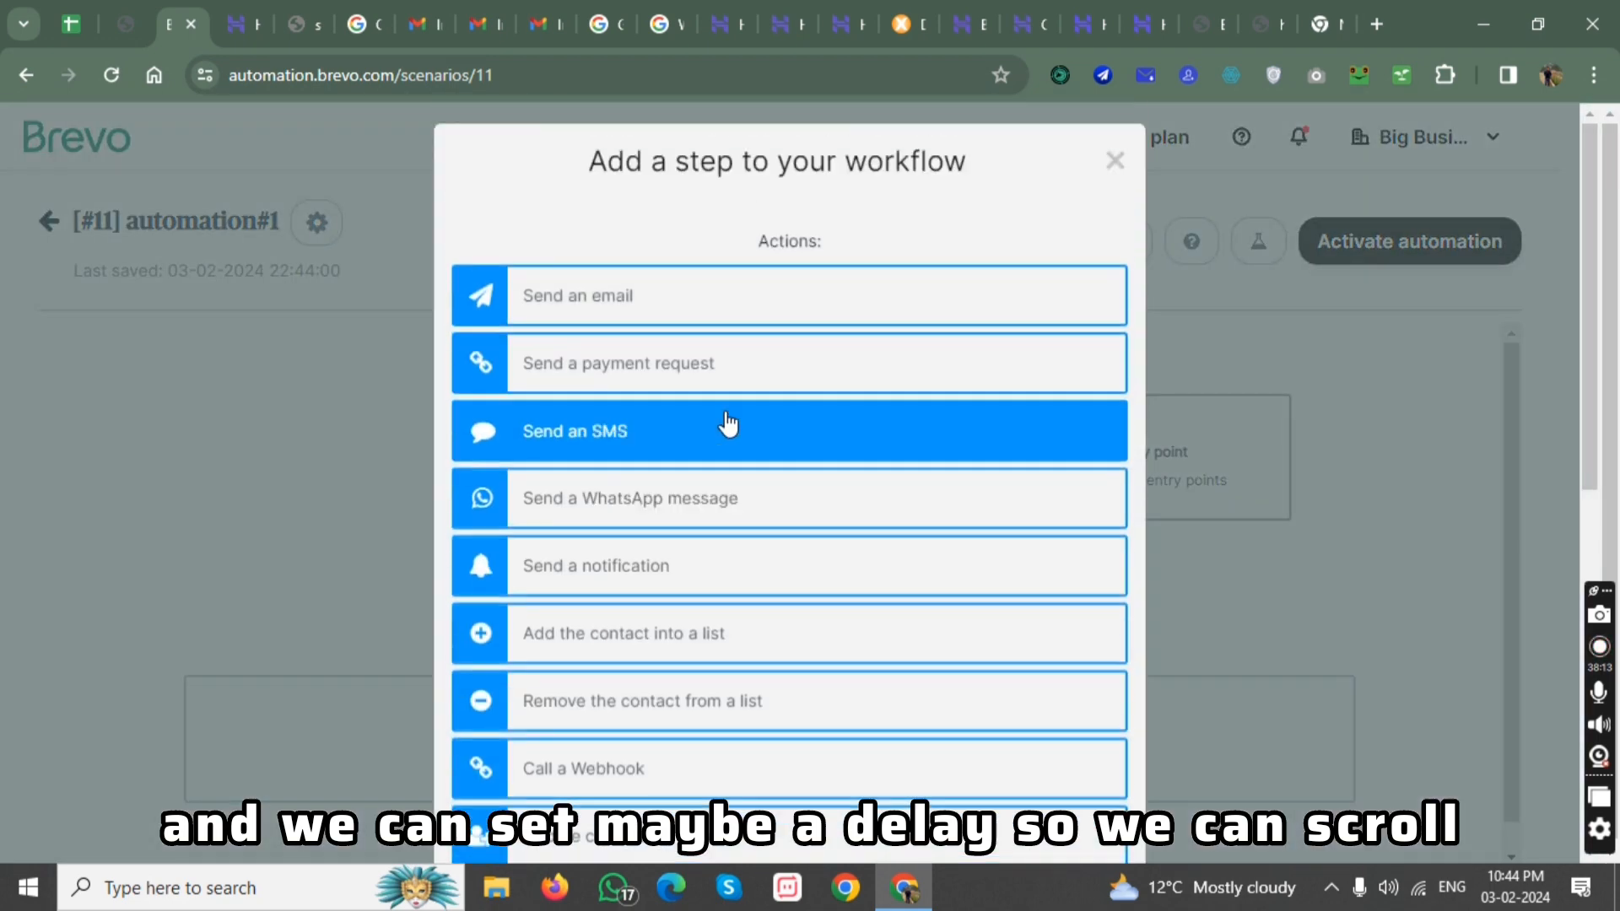
scroll(727, 423, down, 8)
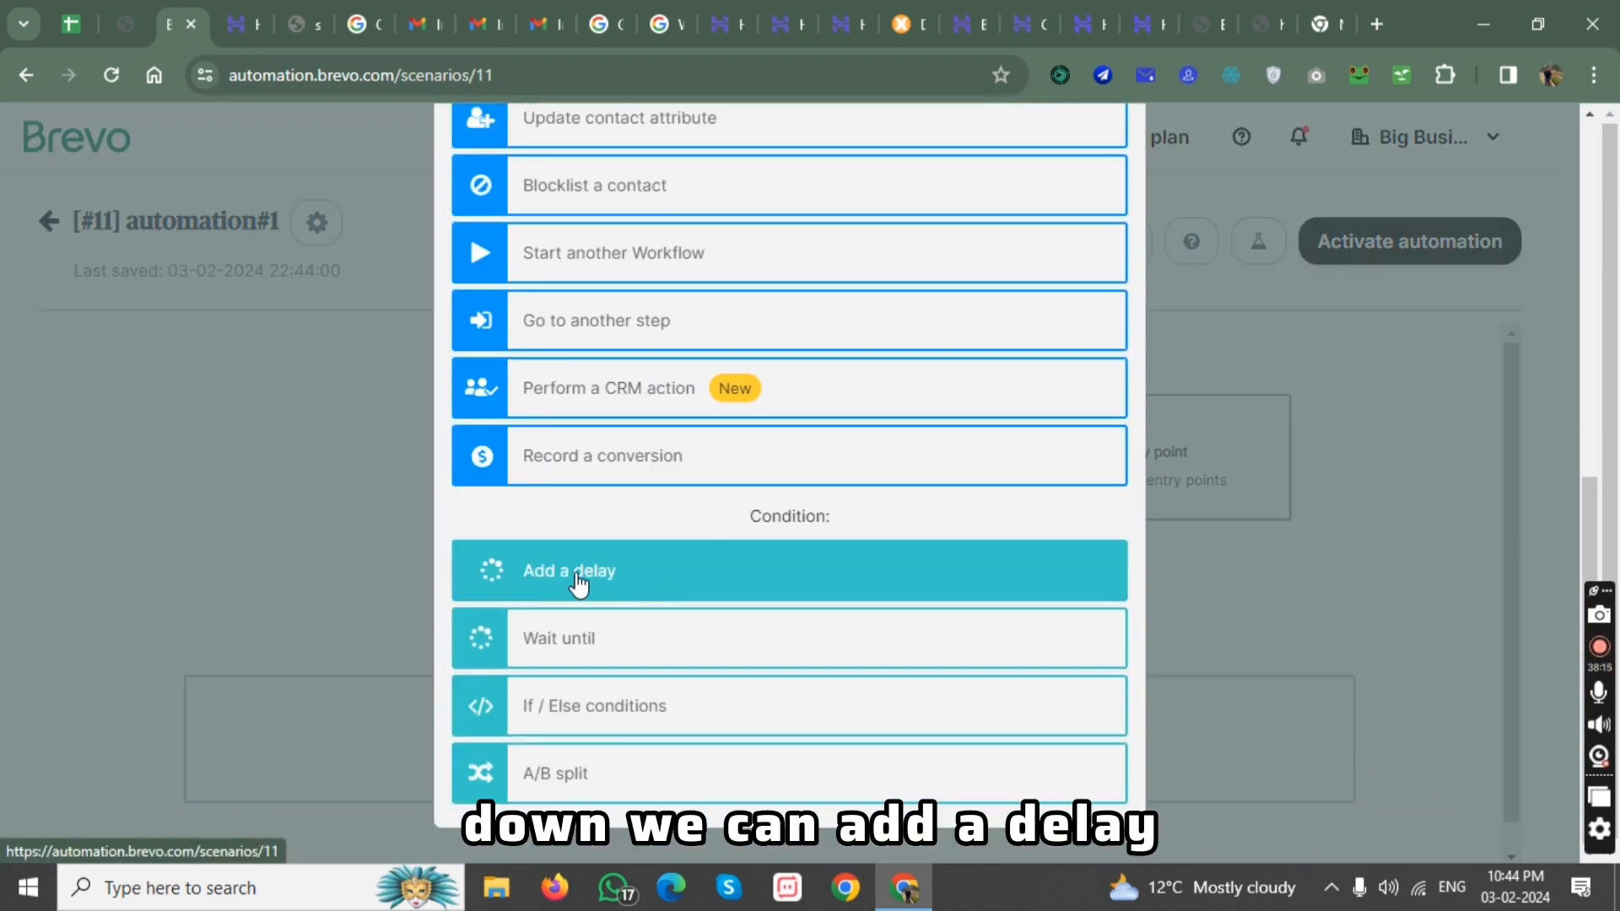
click(629, 584)
click(516, 356)
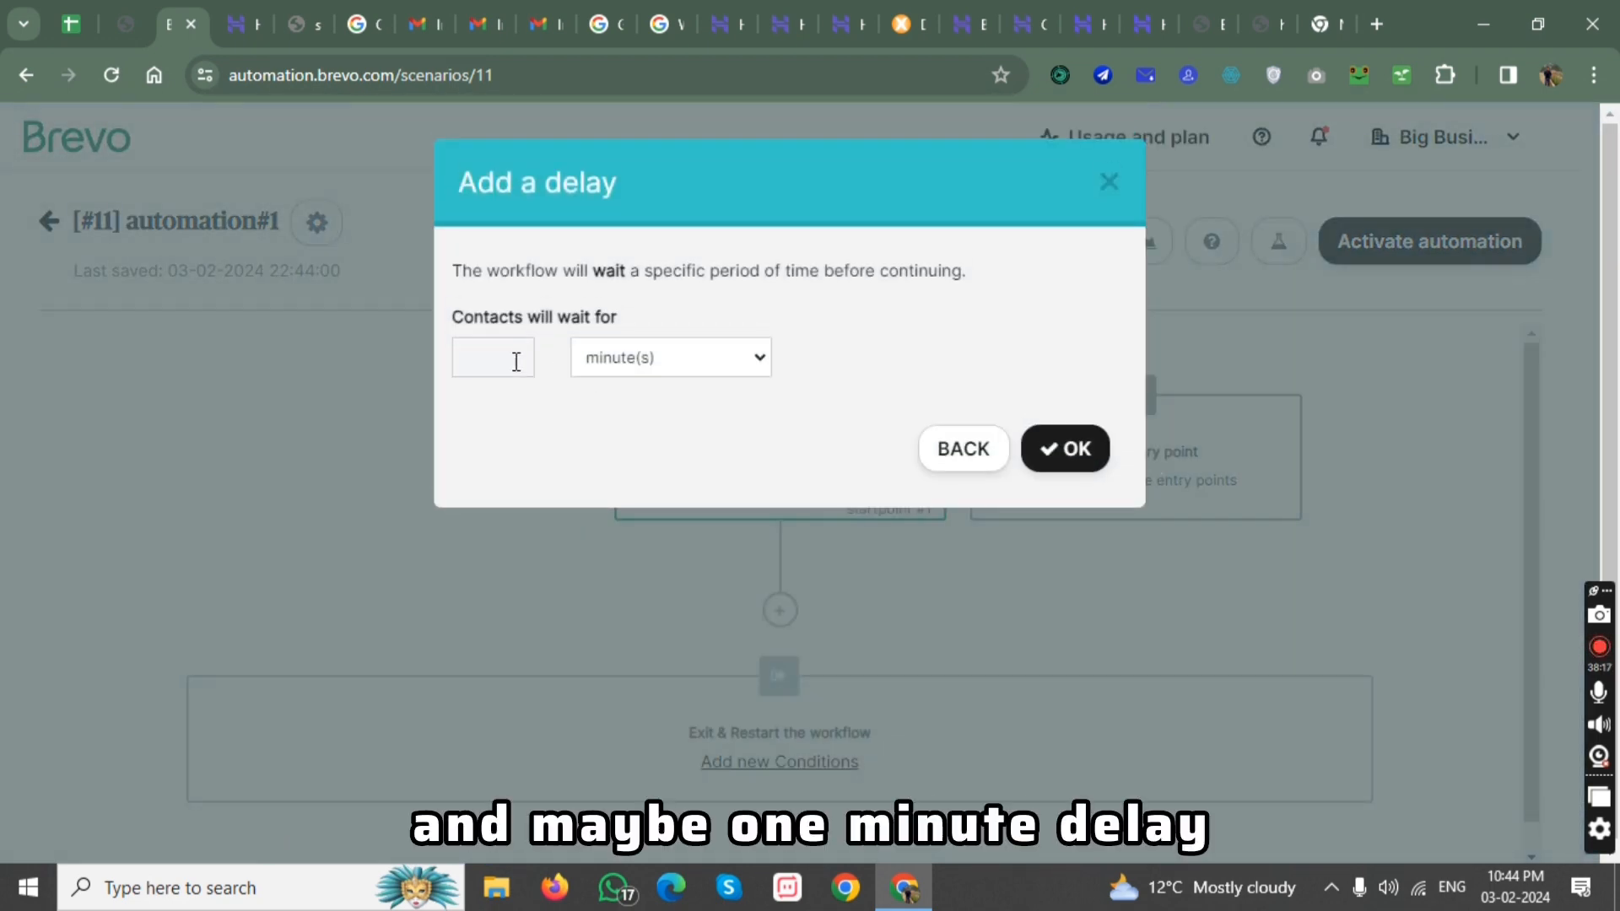
click(1051, 448)
Start a send-email action after the delay and browse the available email templates, keeping Default template - Final confirmation selected.
scroll(795, 591, down, 3)
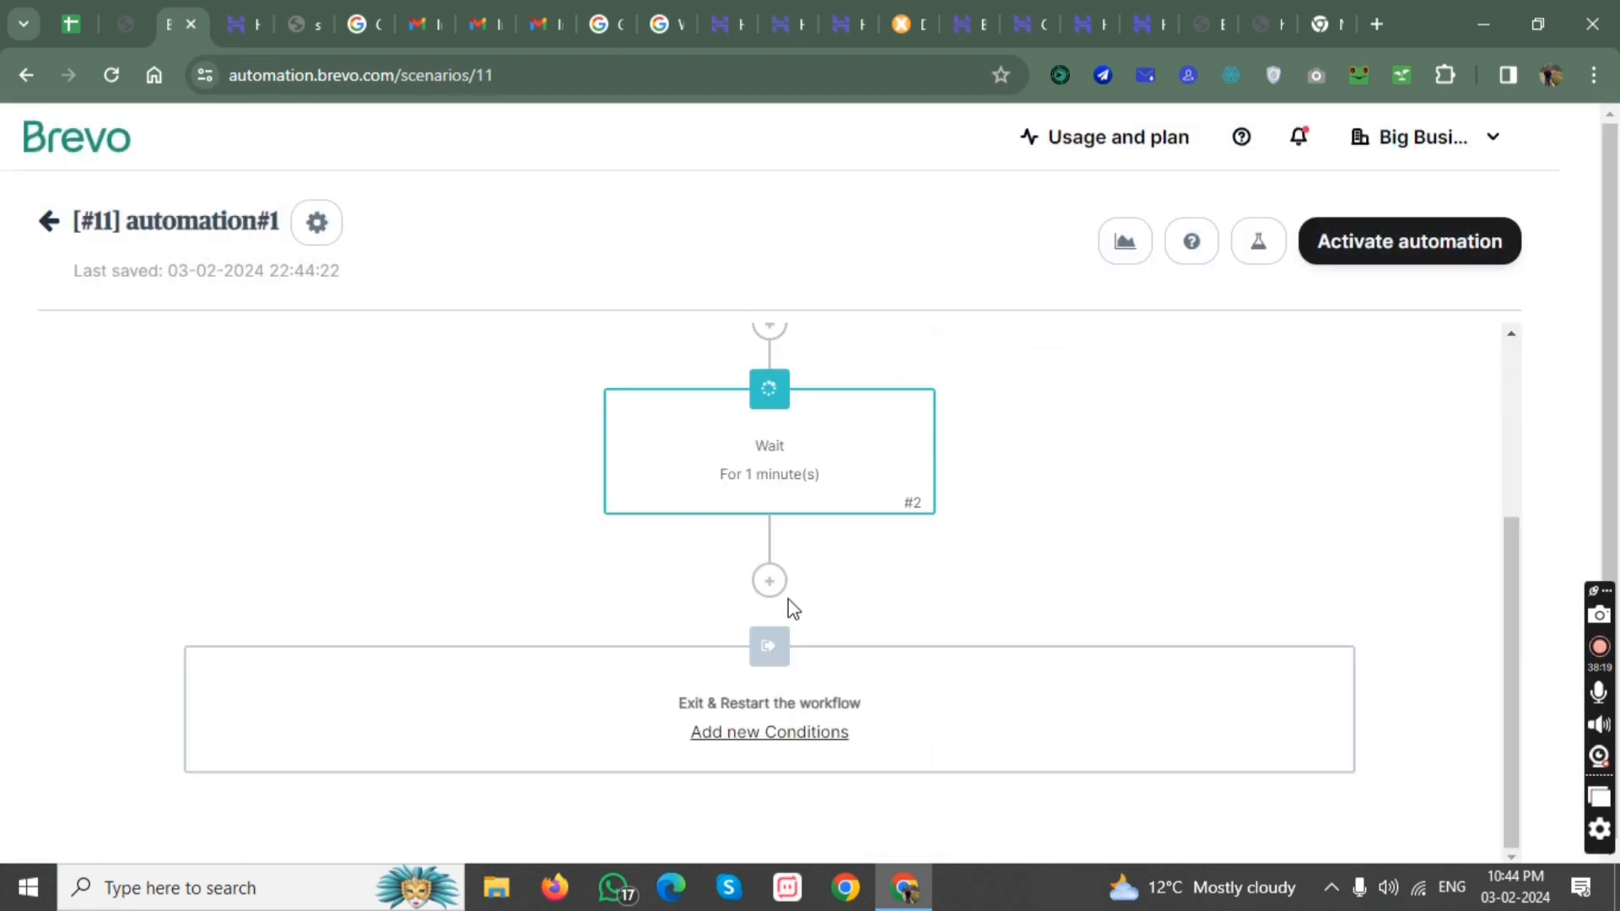
click(769, 582)
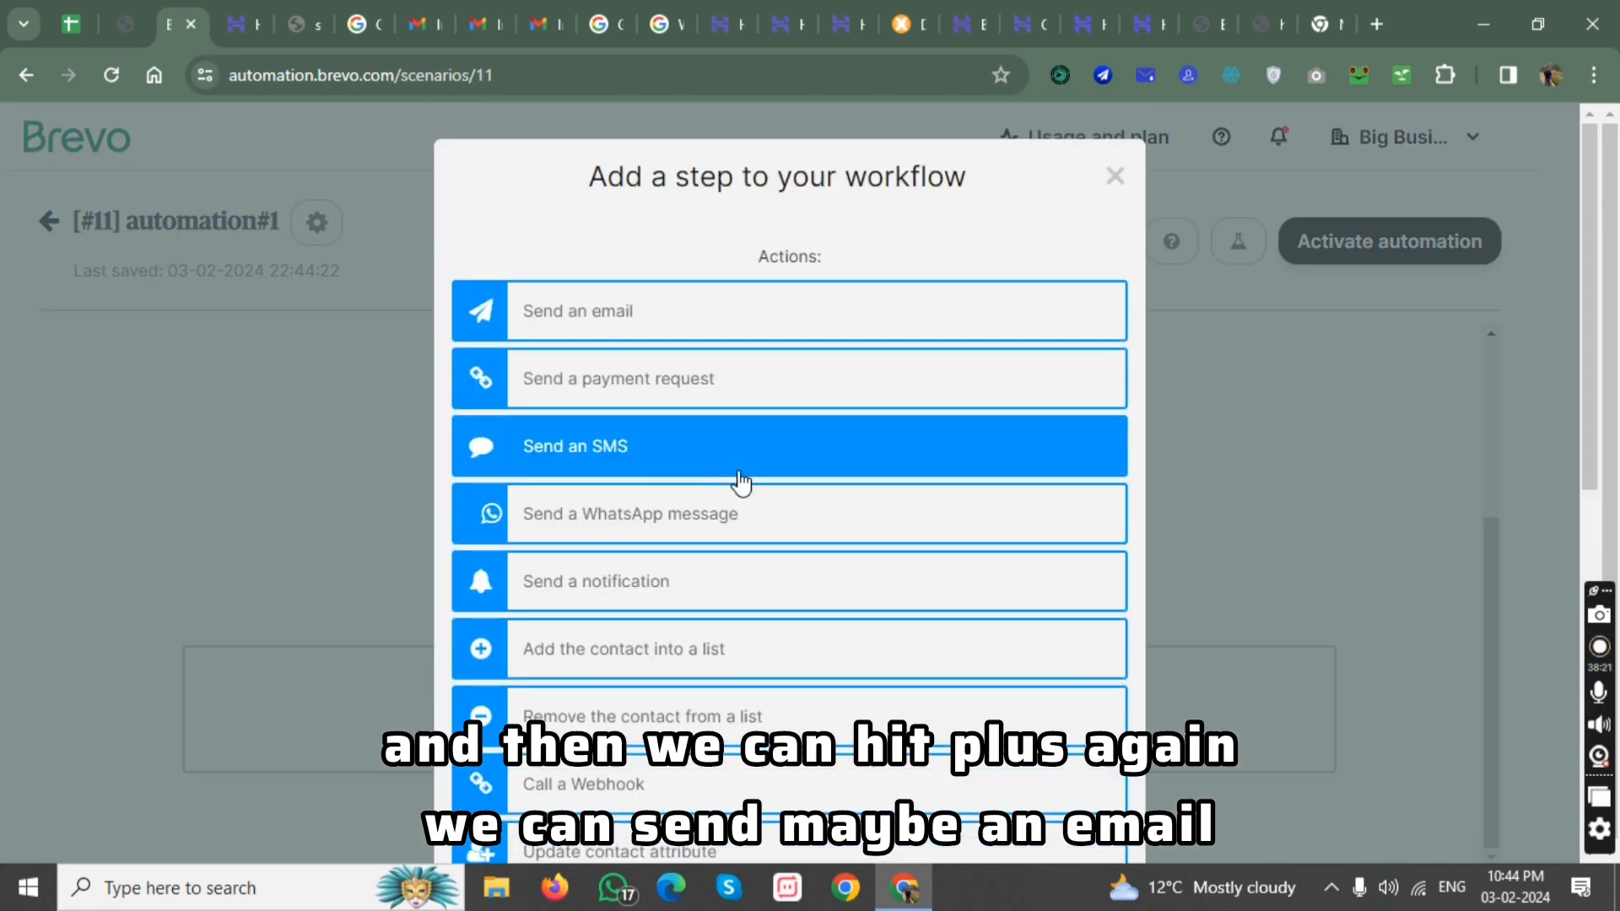
click(672, 326)
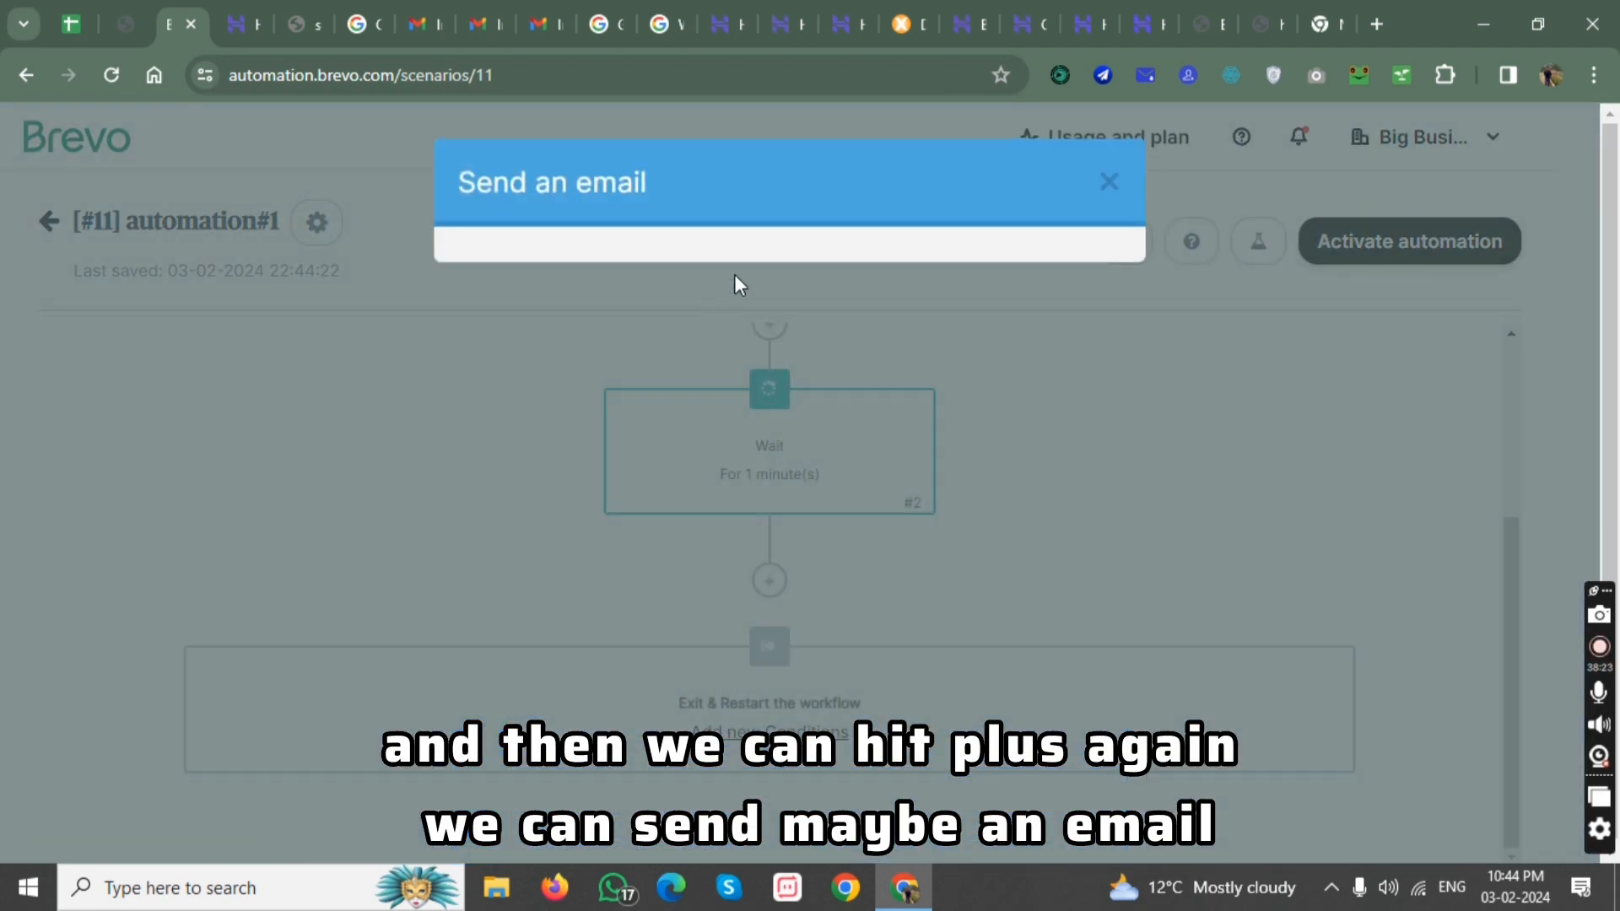
click(630, 315)
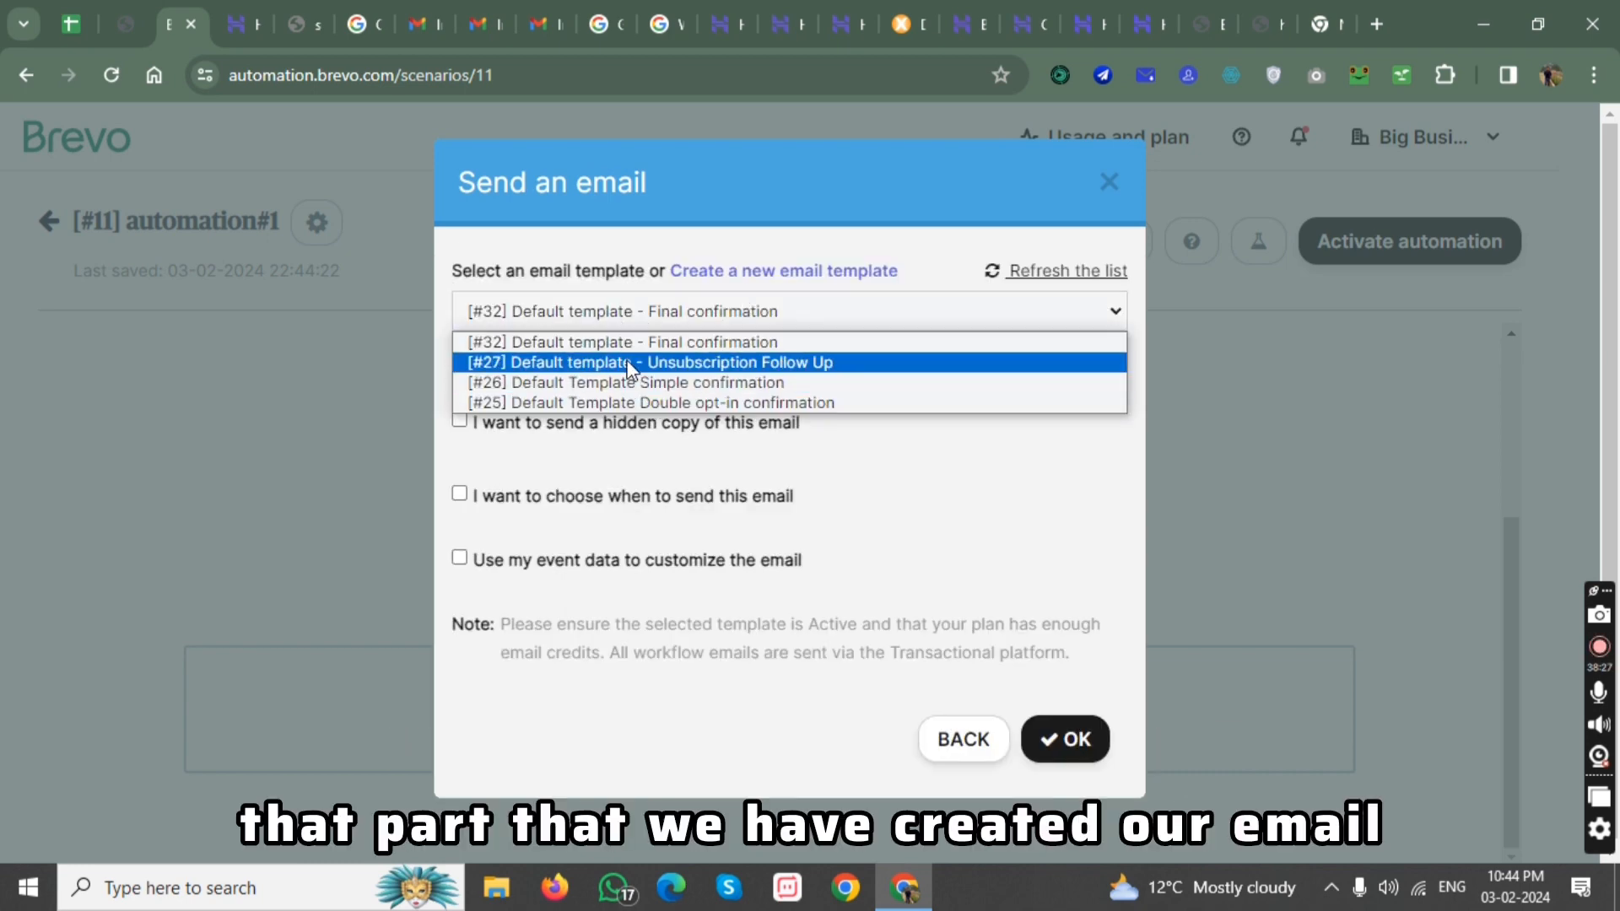
click(857, 460)
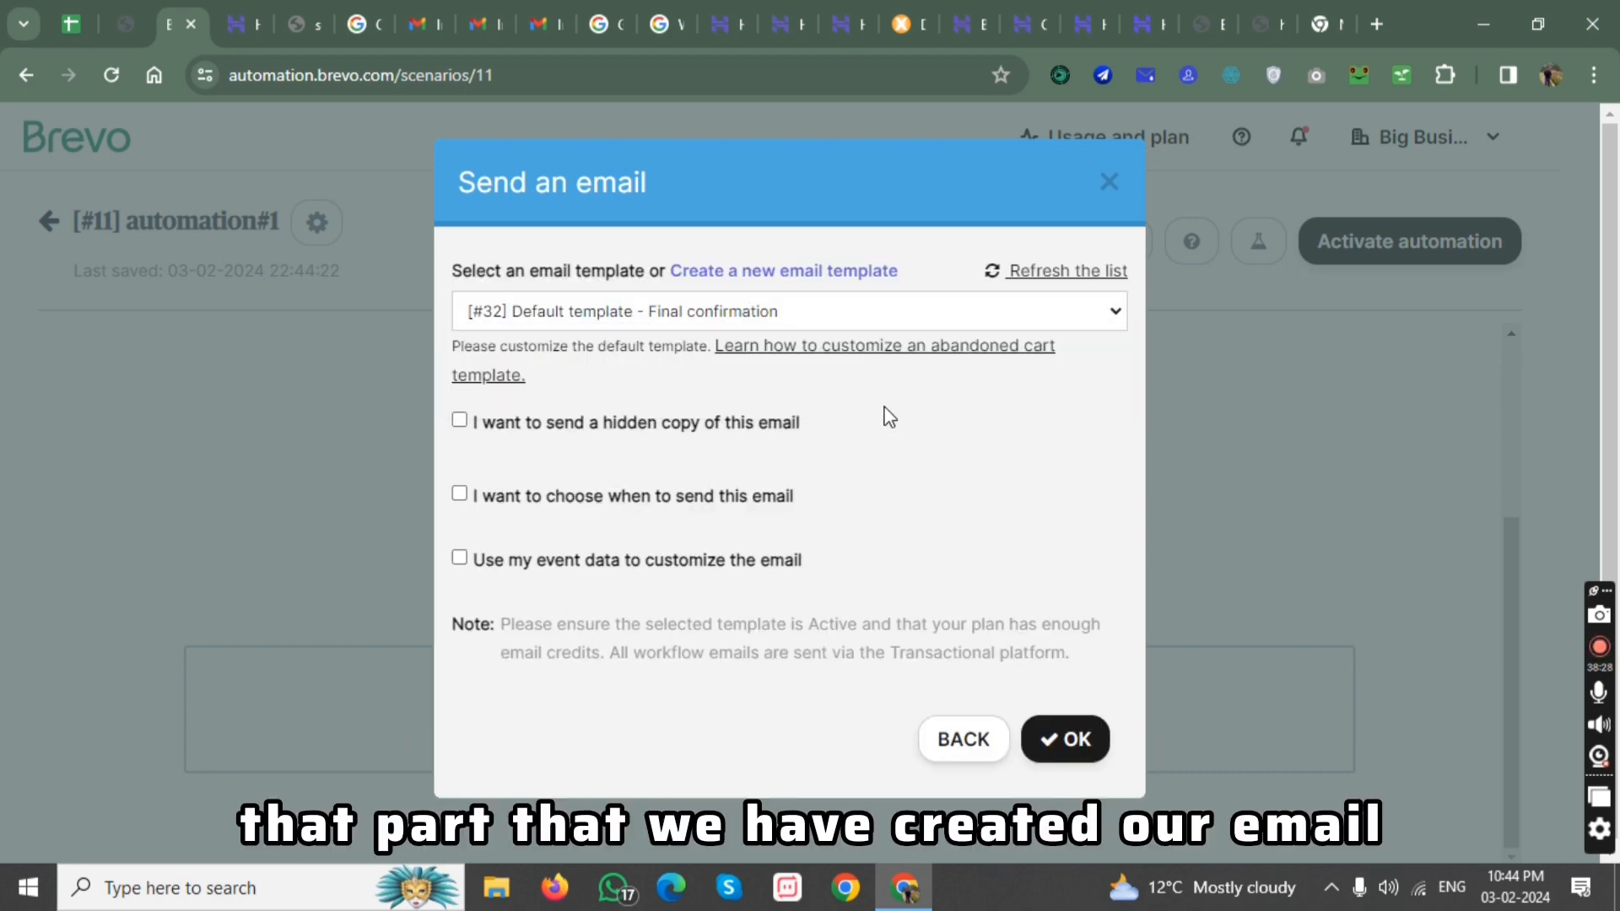
click(722, 322)
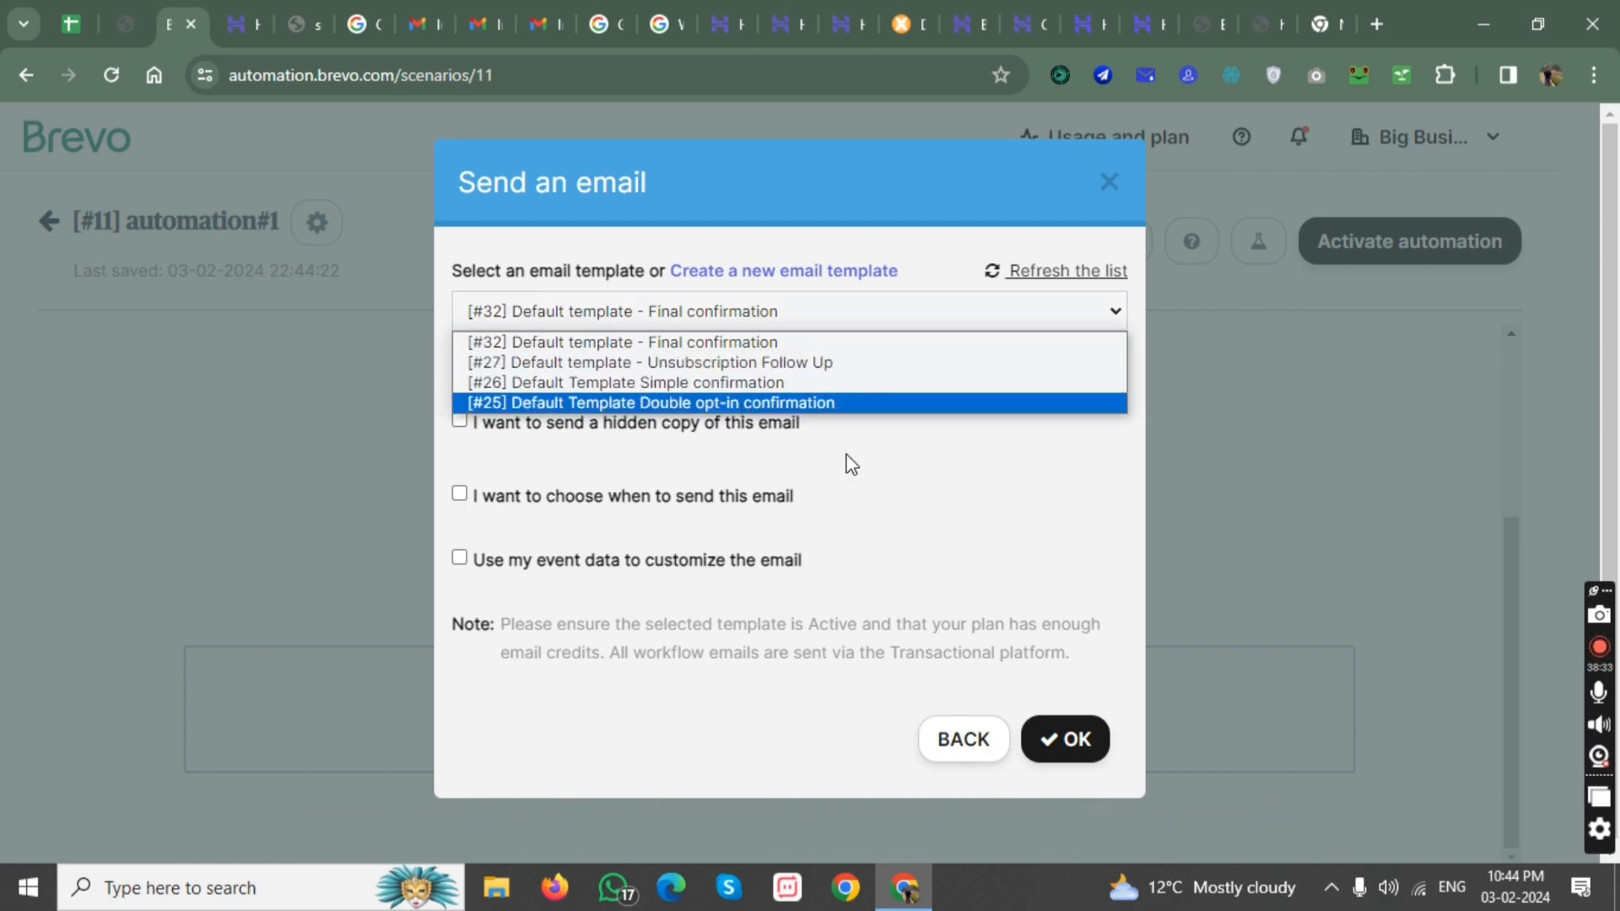
click(828, 437)
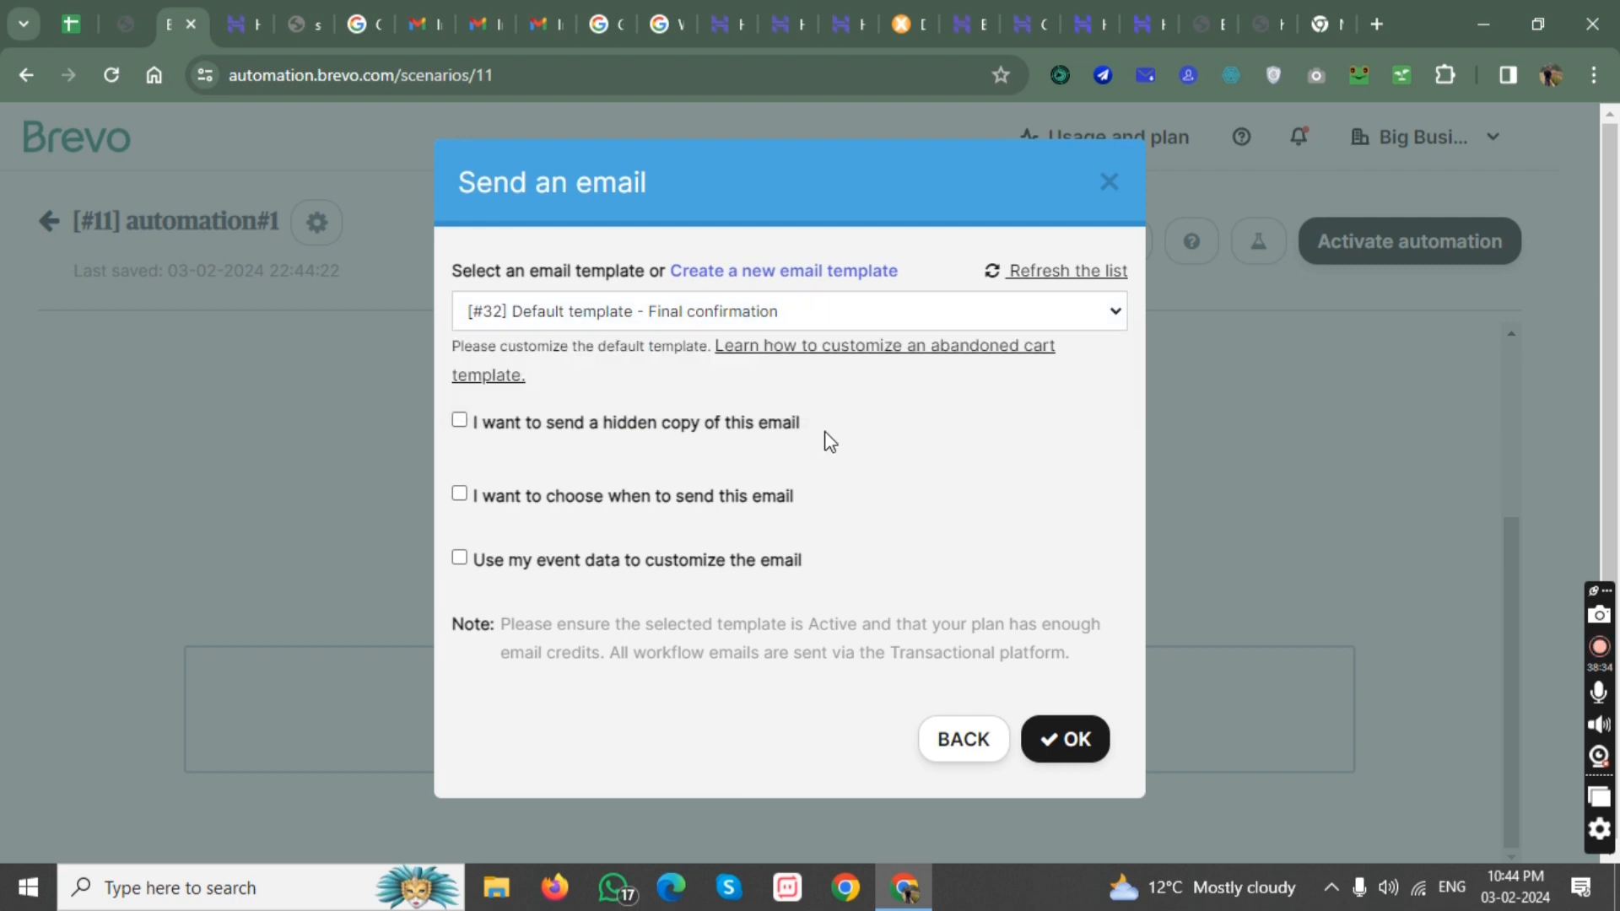
Open the new email template setup from the send-email action and look through its name, subject, preview text and sender fields.
click(815, 285)
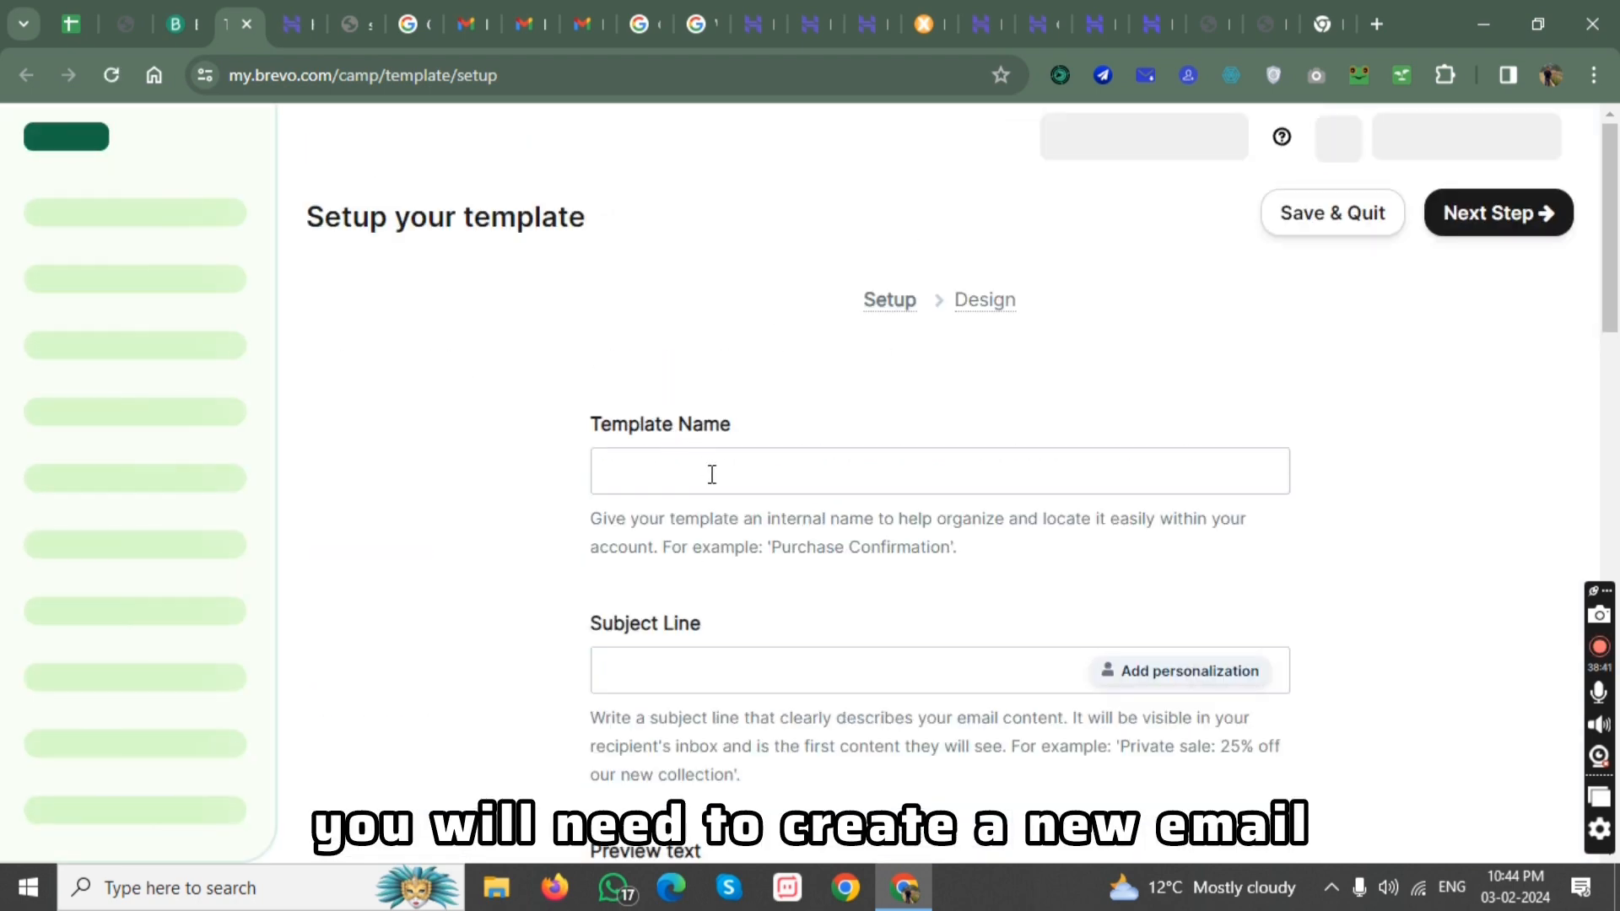
scroll(800, 498, down, 5)
scroll(800, 498, down, 7)
scroll(799, 464, up, 10)
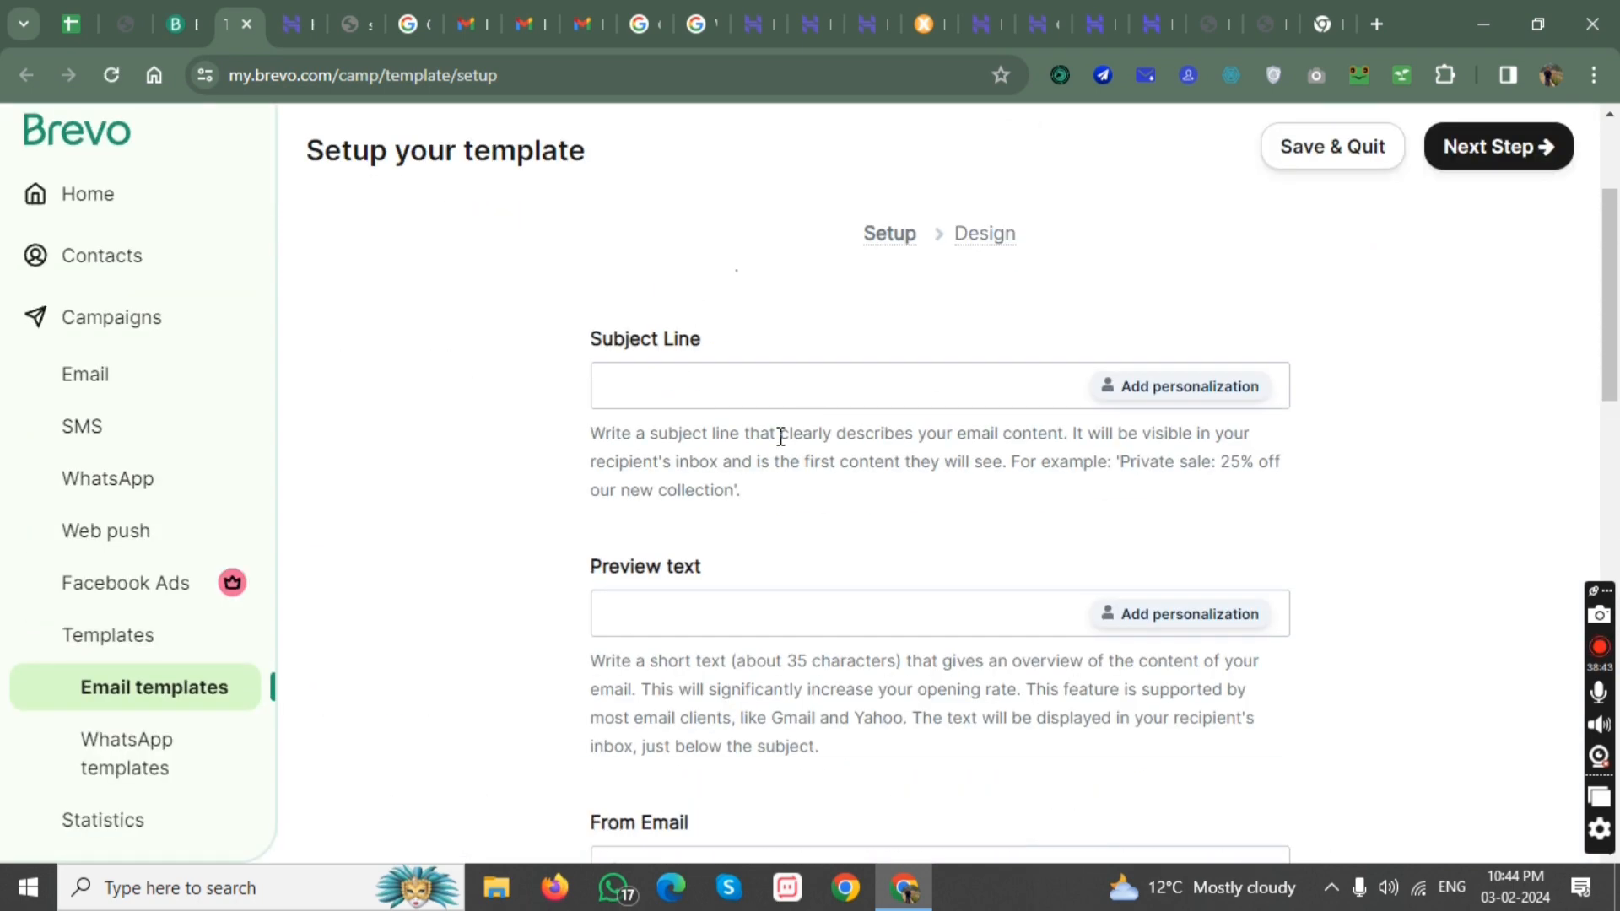
scroll(707, 363, up, 1)
scroll(700, 477, down, 2)
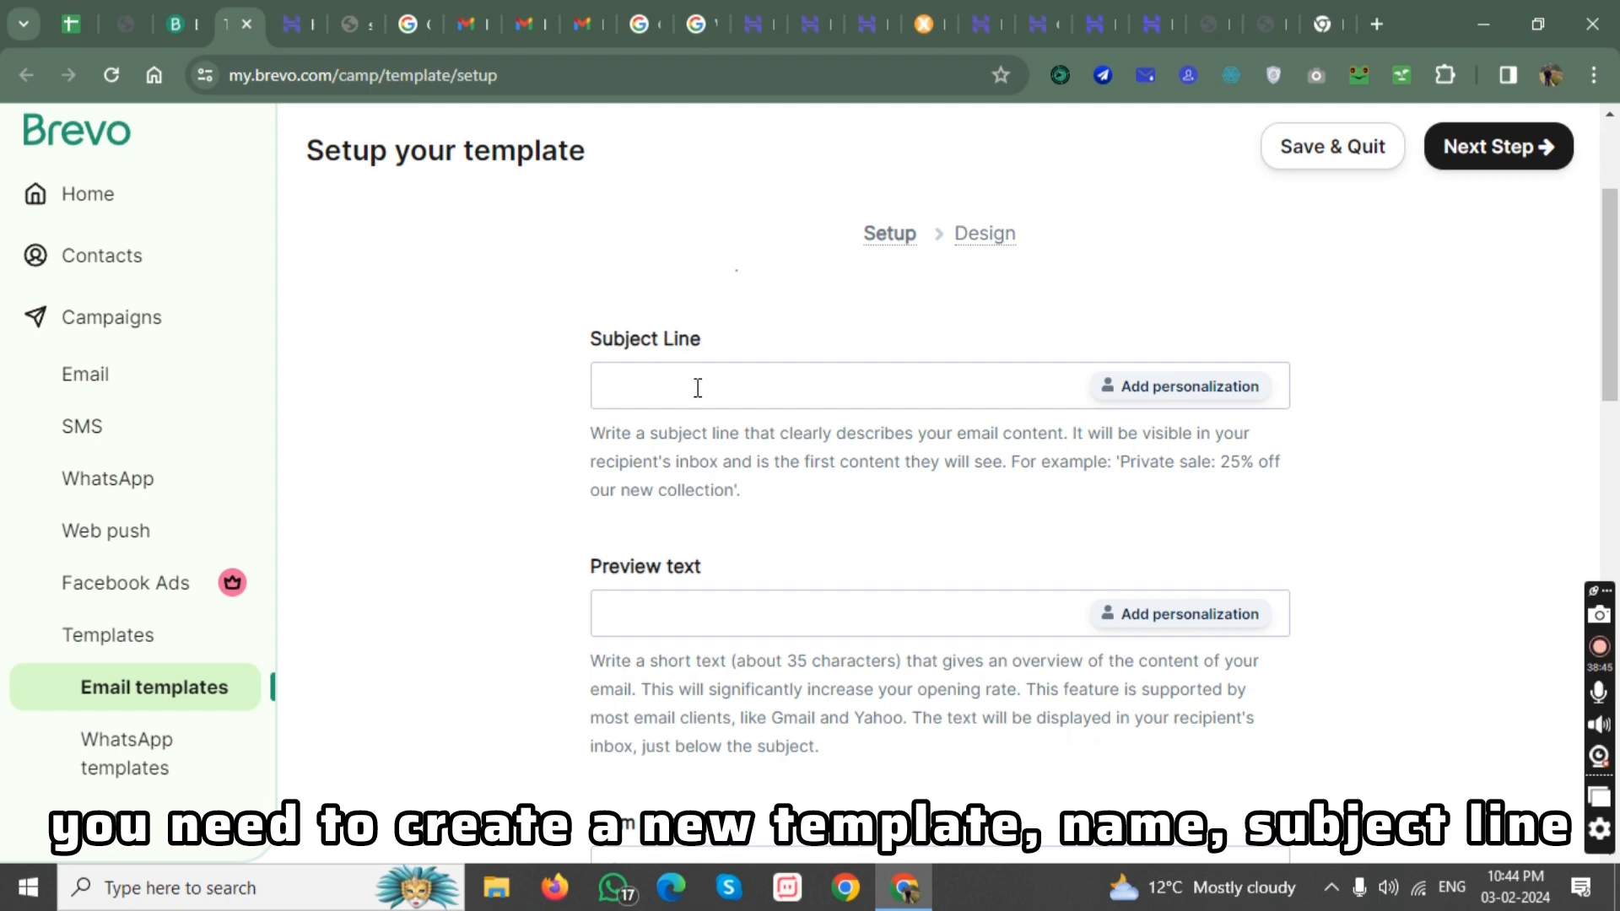
scroll(759, 422, down, 4)
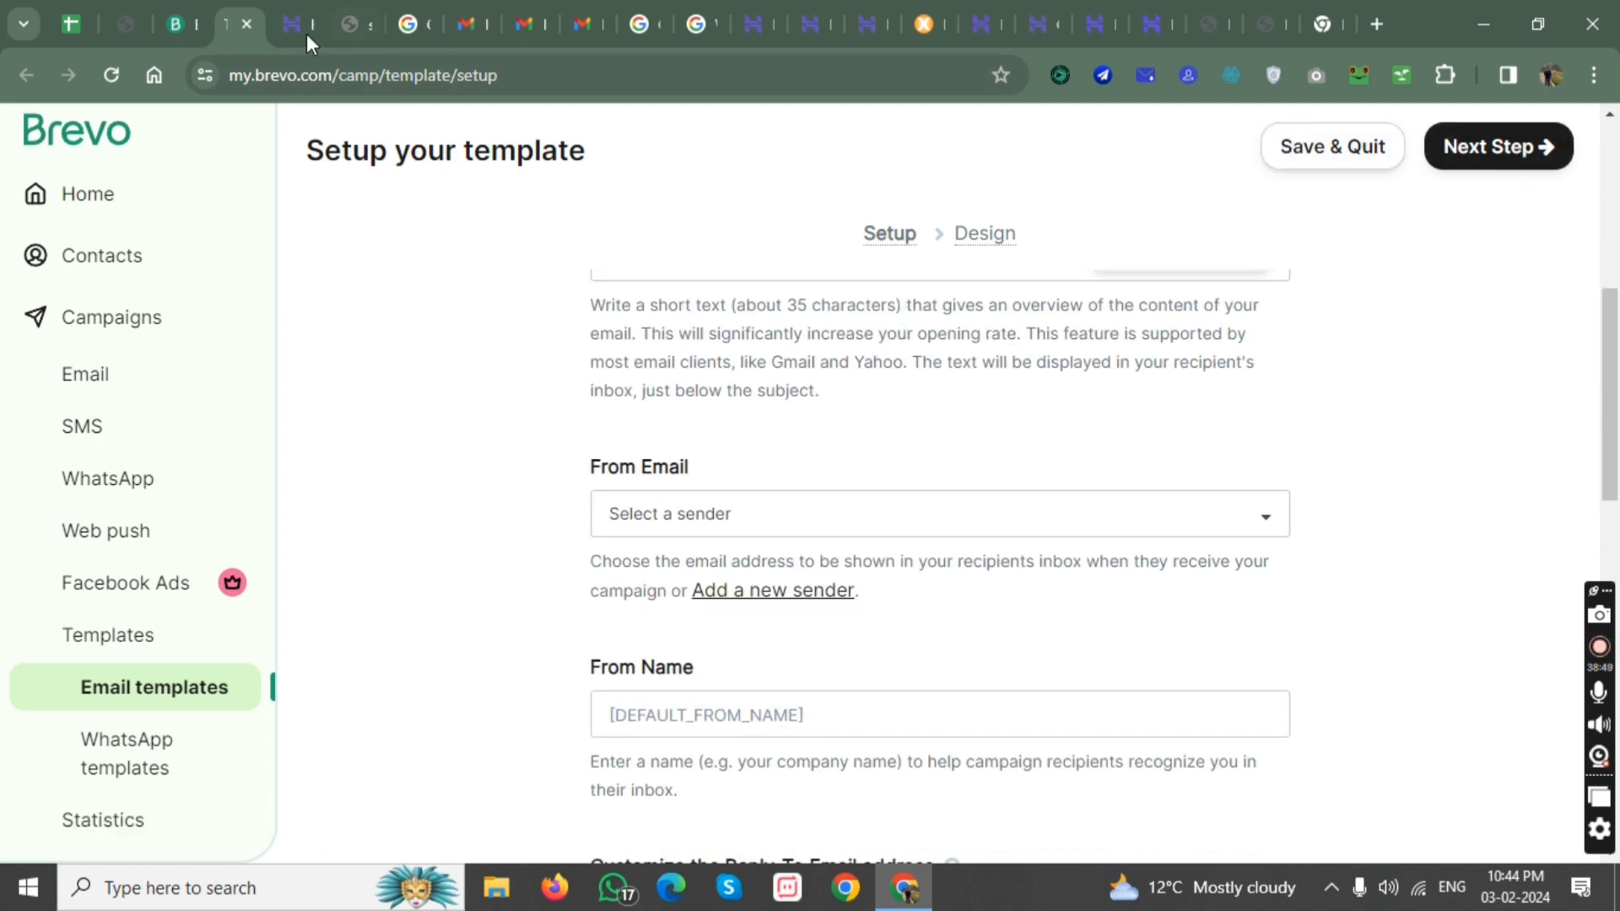
scroll(102, 422, up, 3)
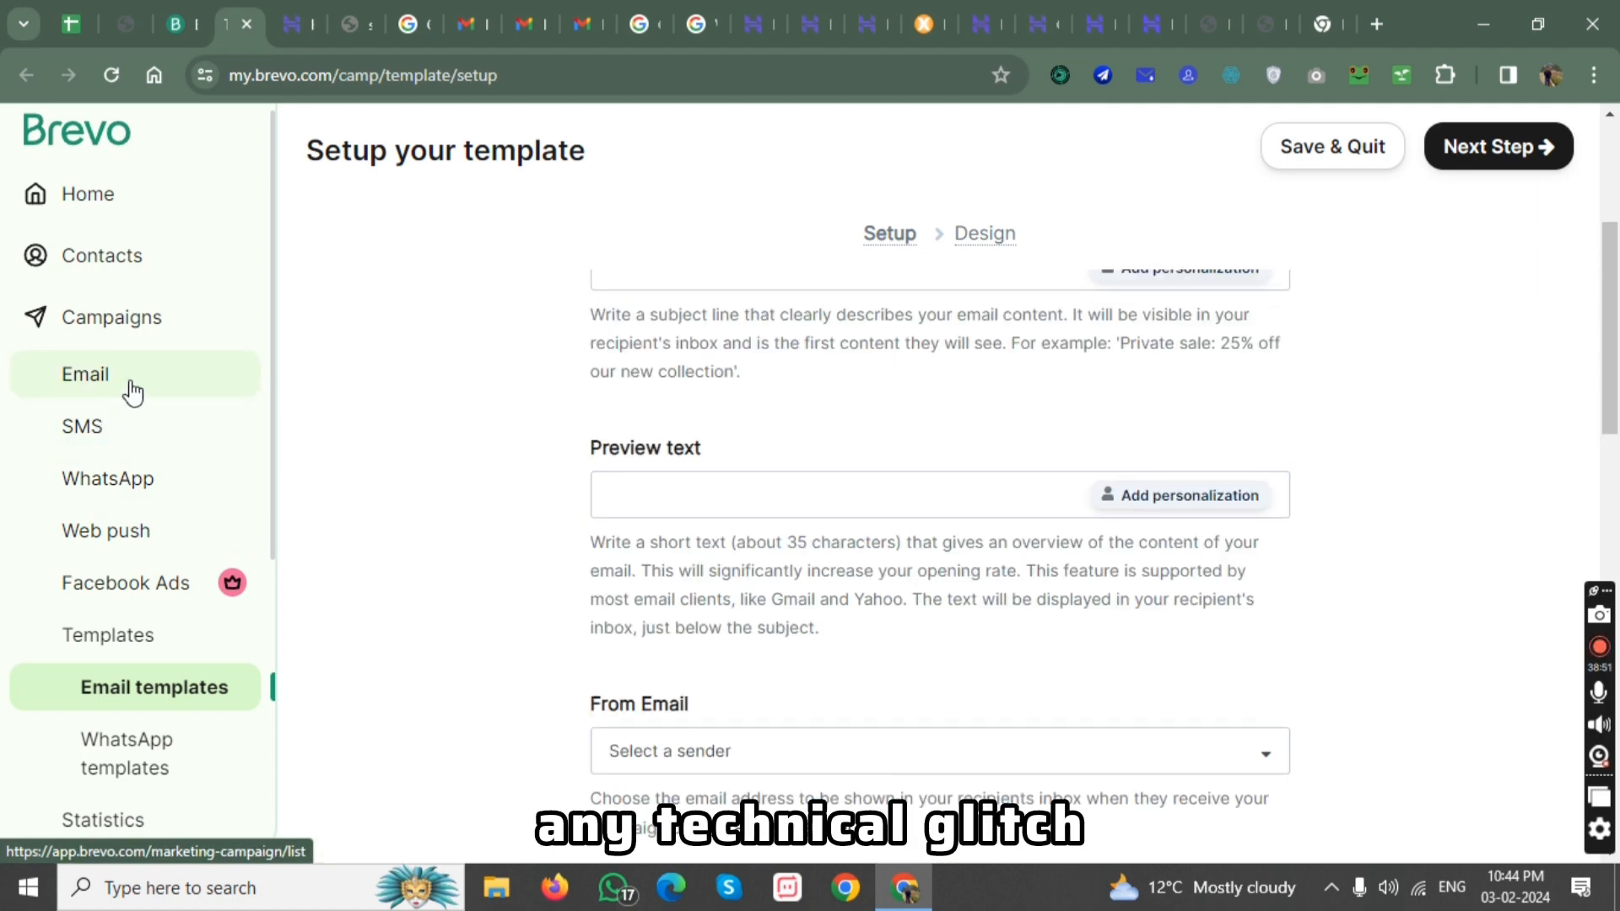
Leave the email template setup, return to the automations list and open the automation#1 workflow.
scroll(895, 464, up, 3)
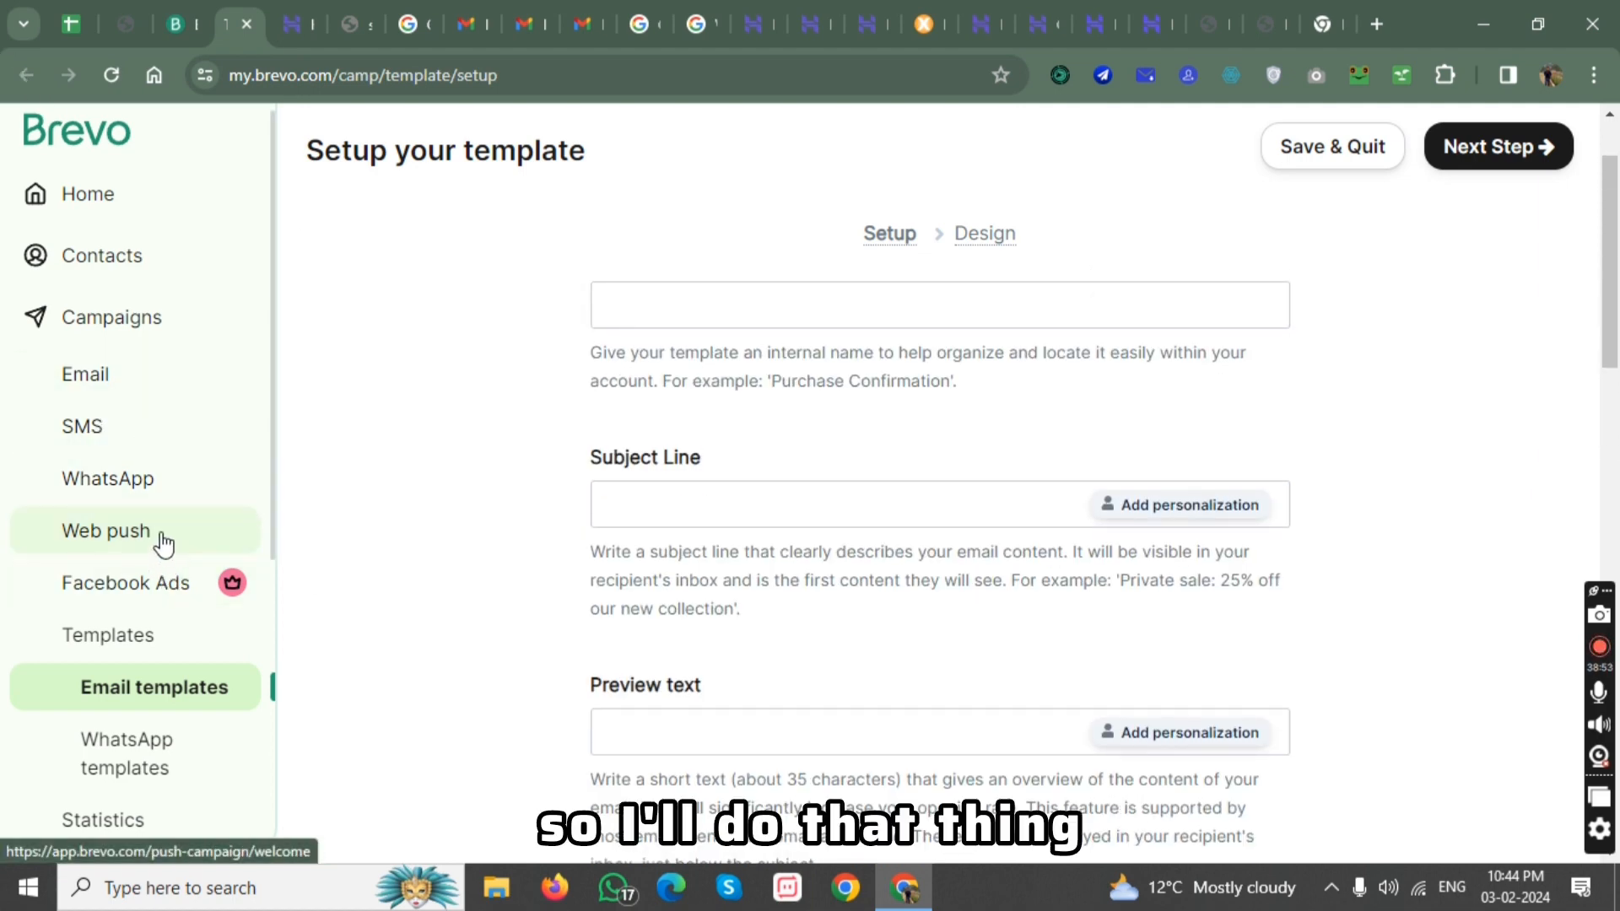
scroll(160, 523, down, 4)
click(152, 577)
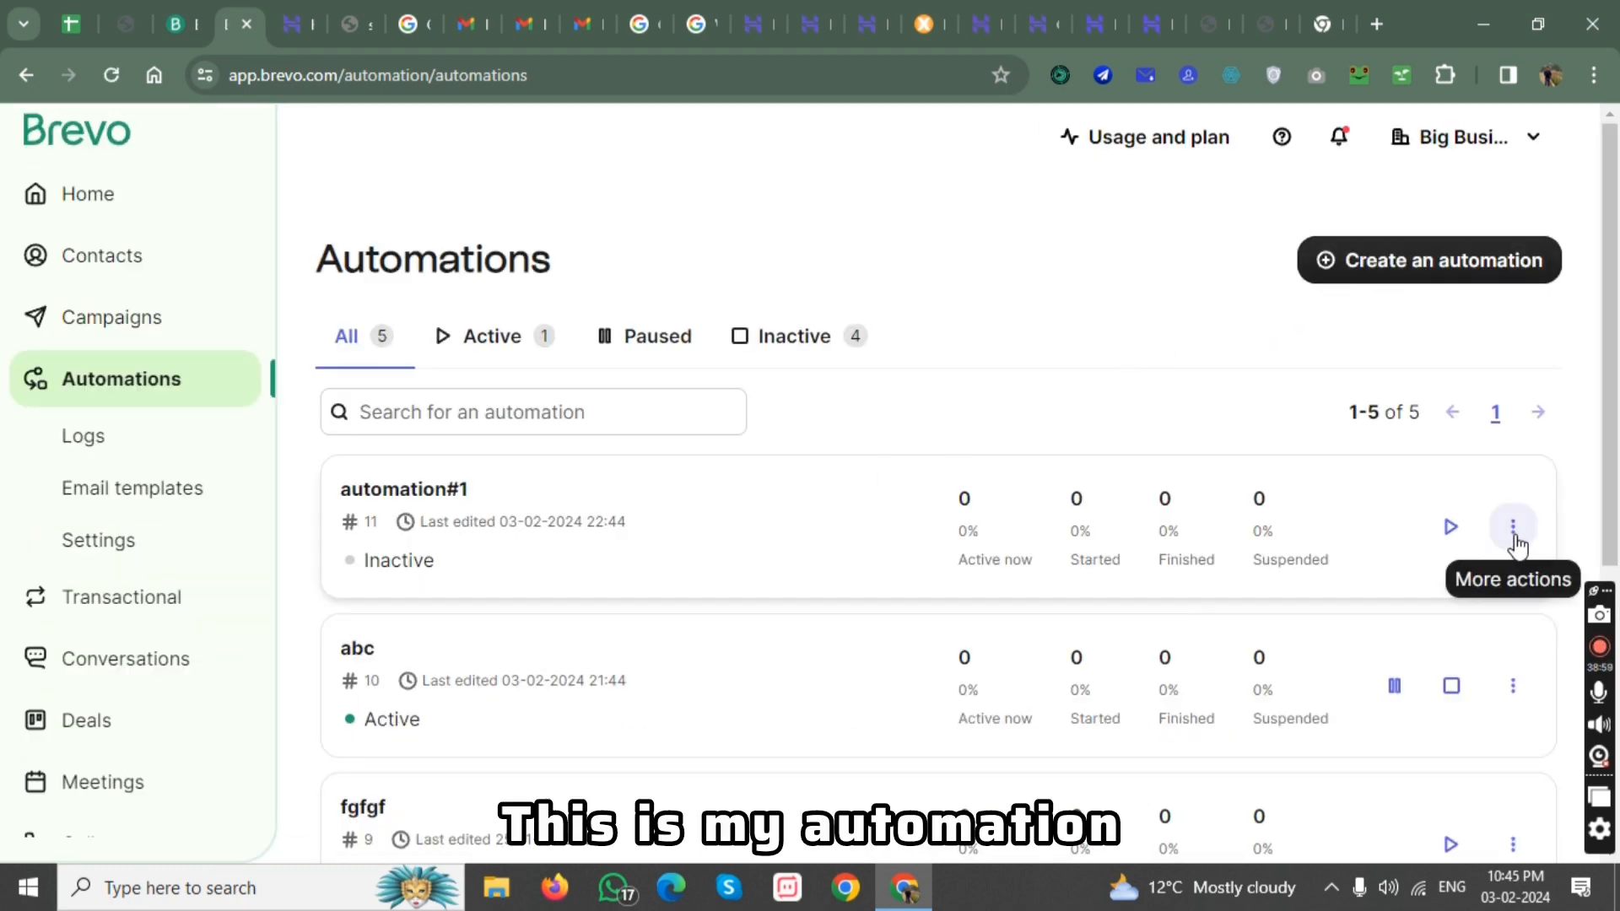
click(1516, 541)
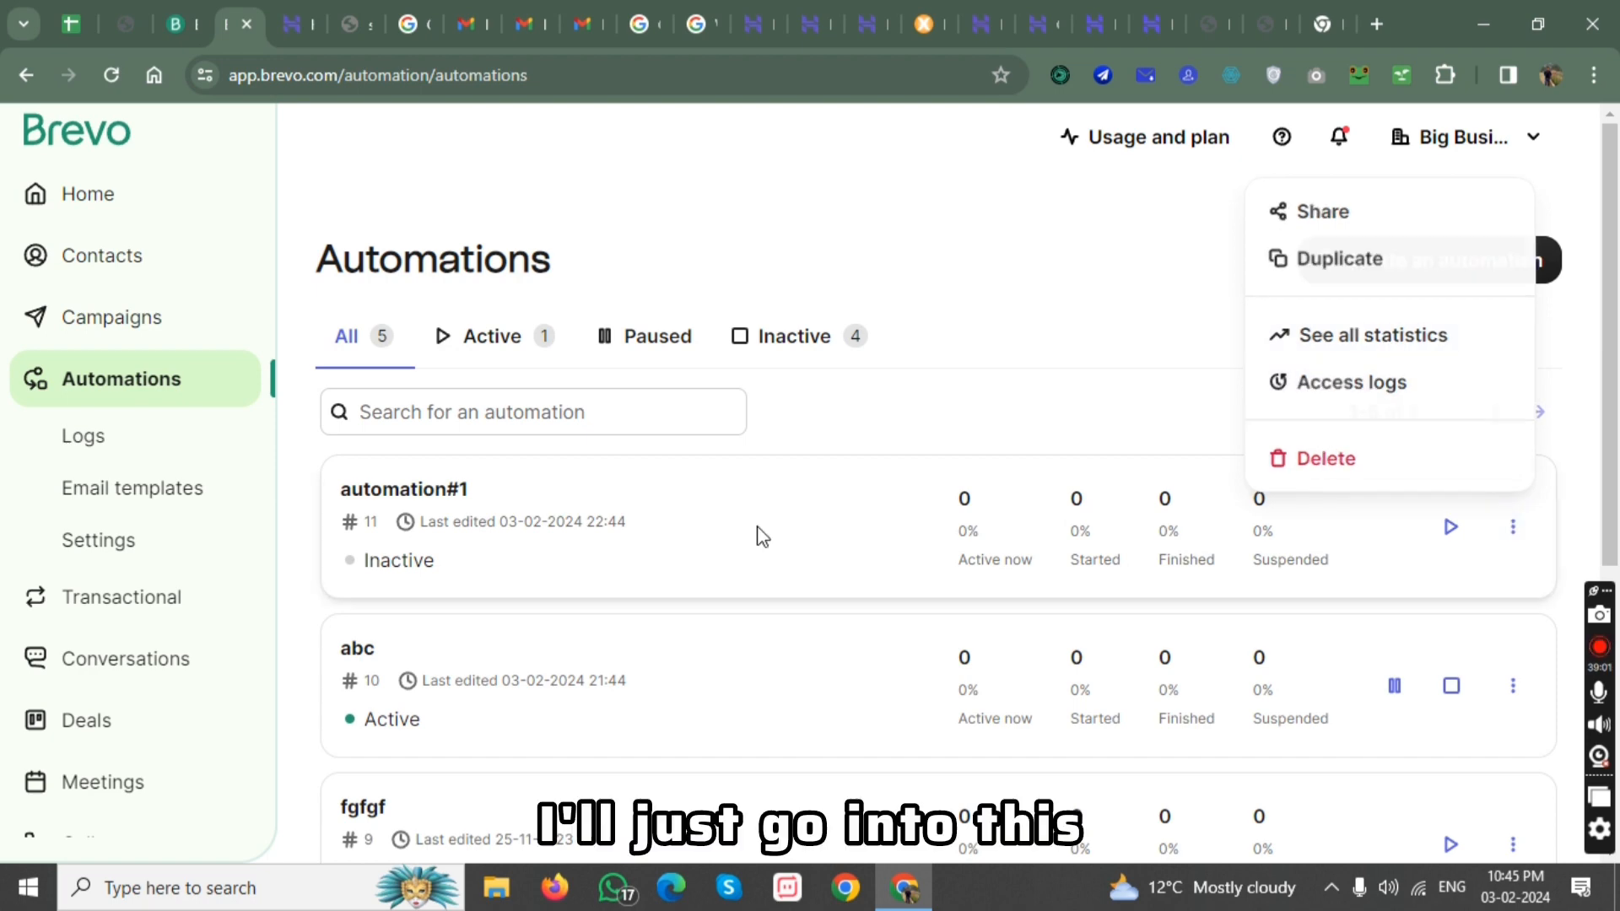
click(414, 499)
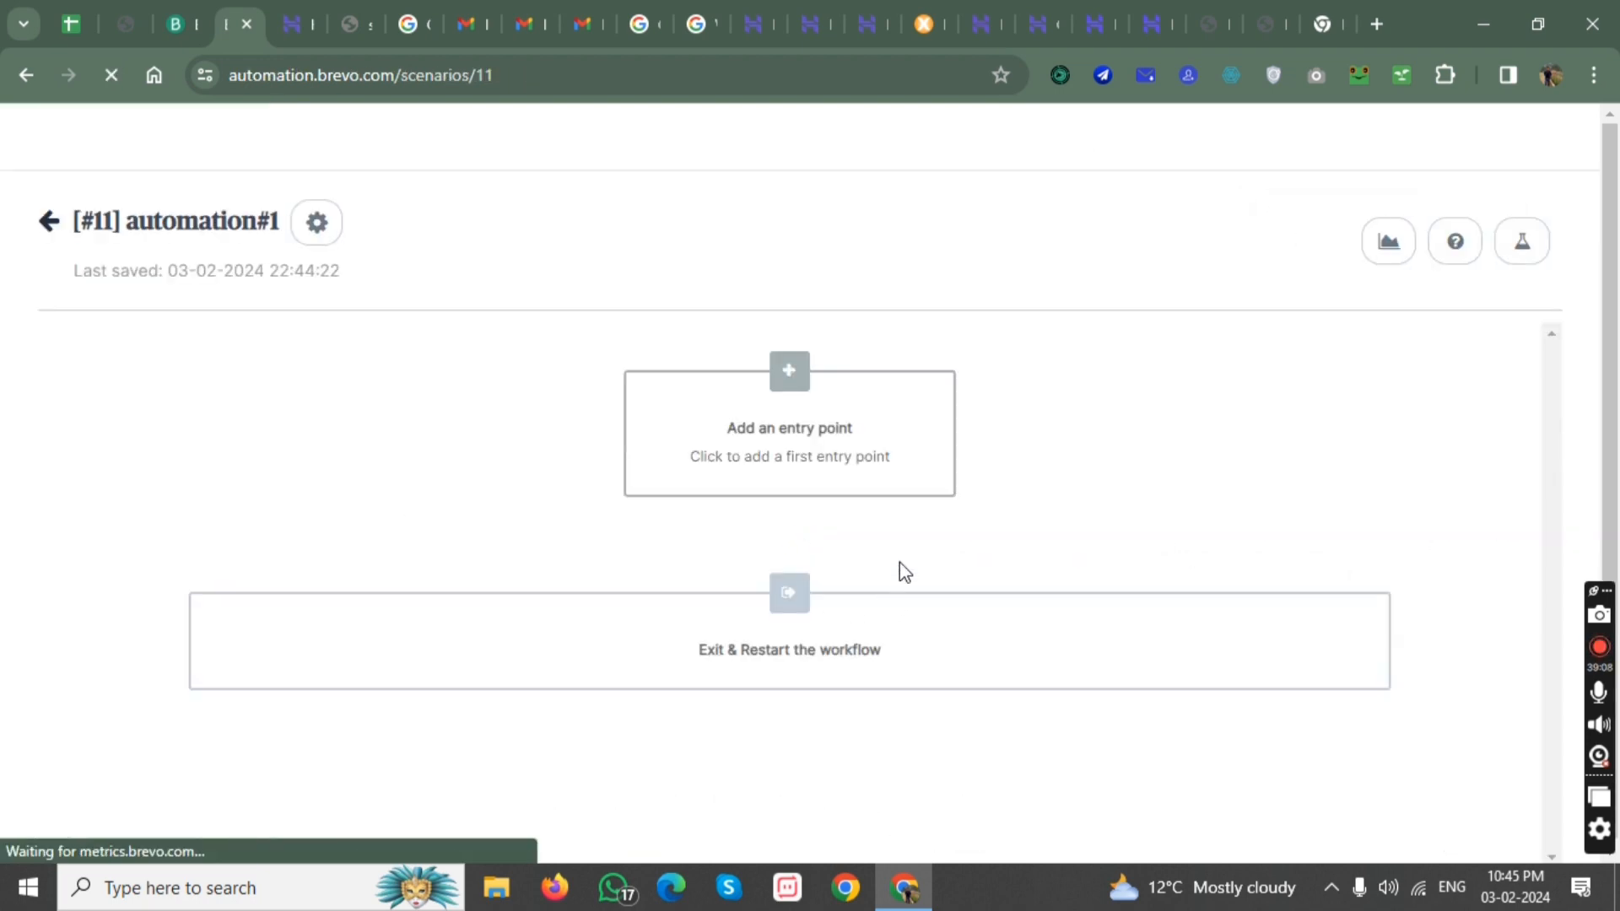
Add a send-email action after the 1-minute wait, using the Default Template Simple confirmation template.
scroll(786, 591, down, 3)
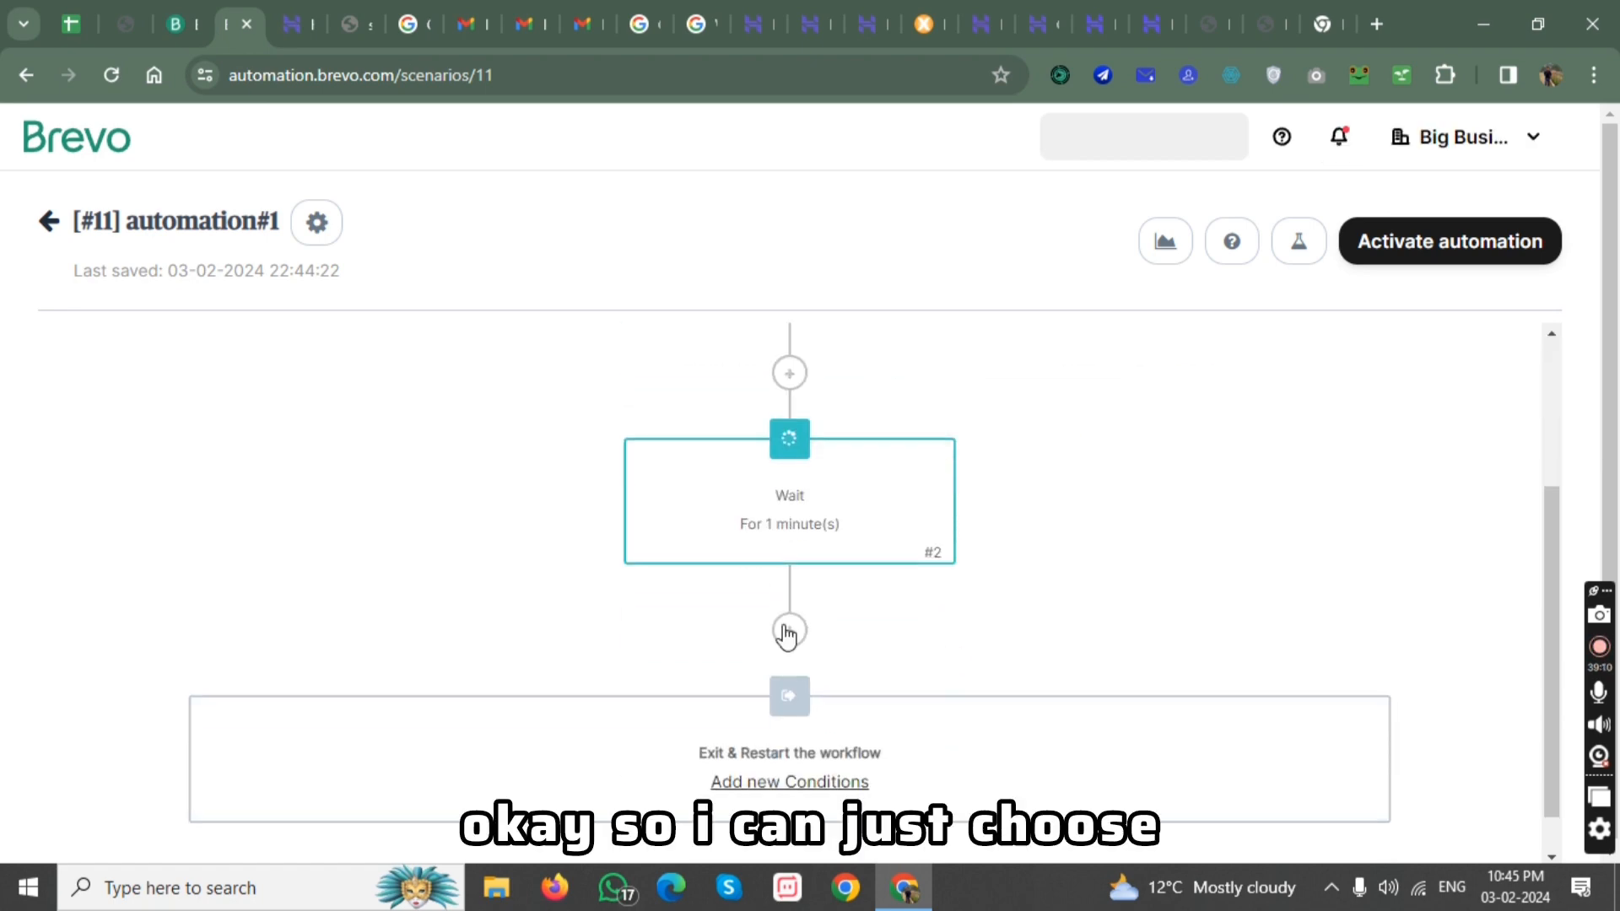
click(788, 629)
click(734, 314)
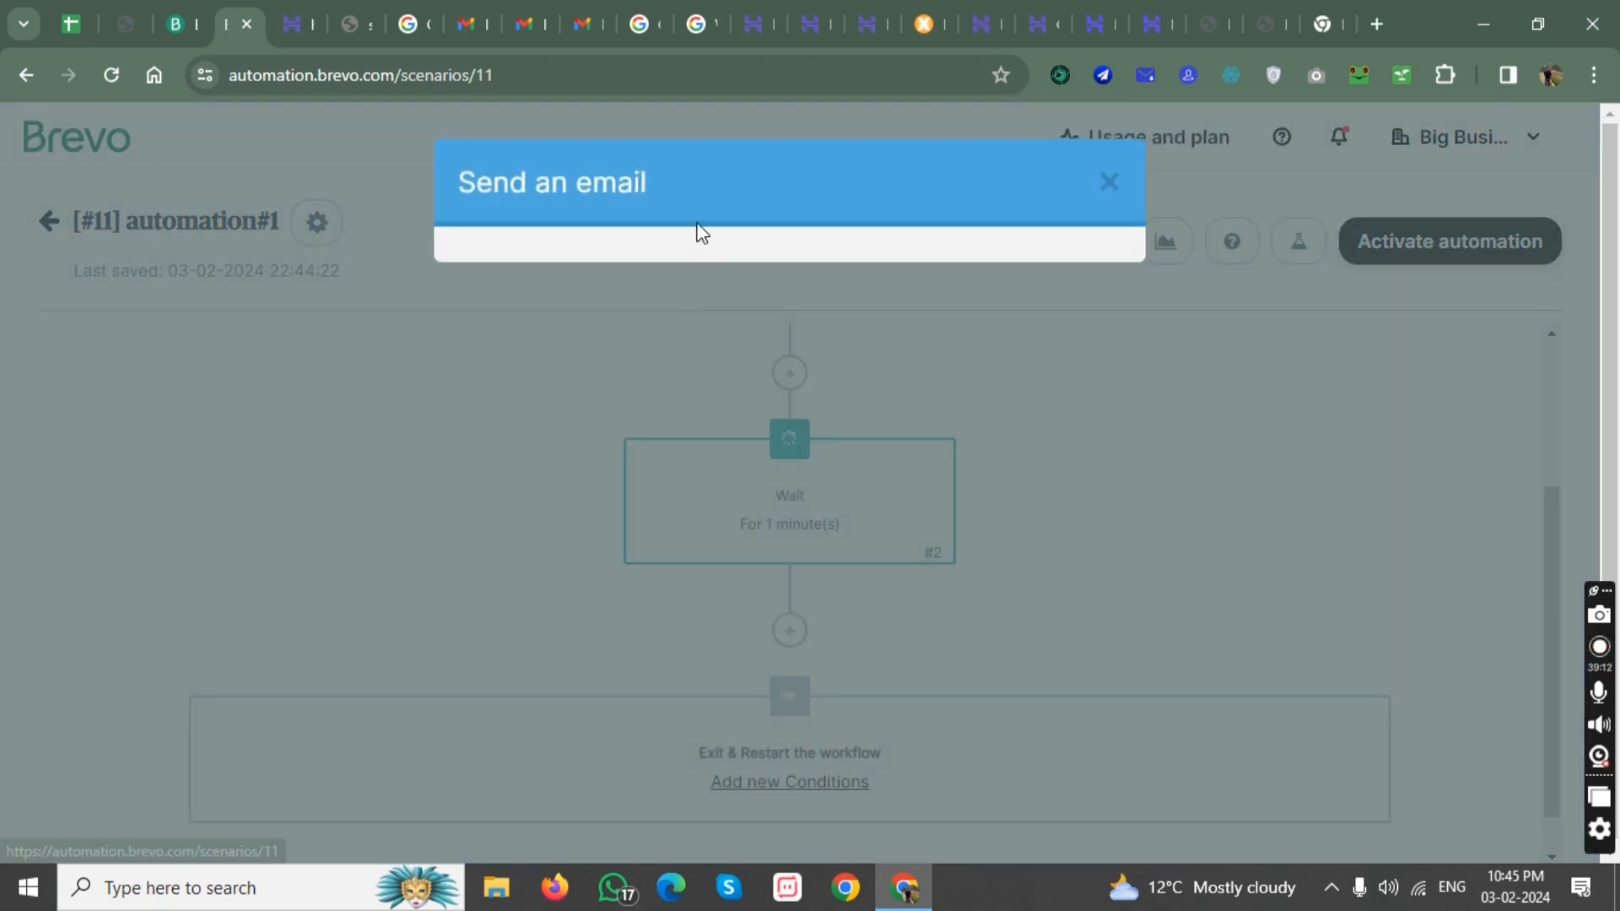
click(681, 313)
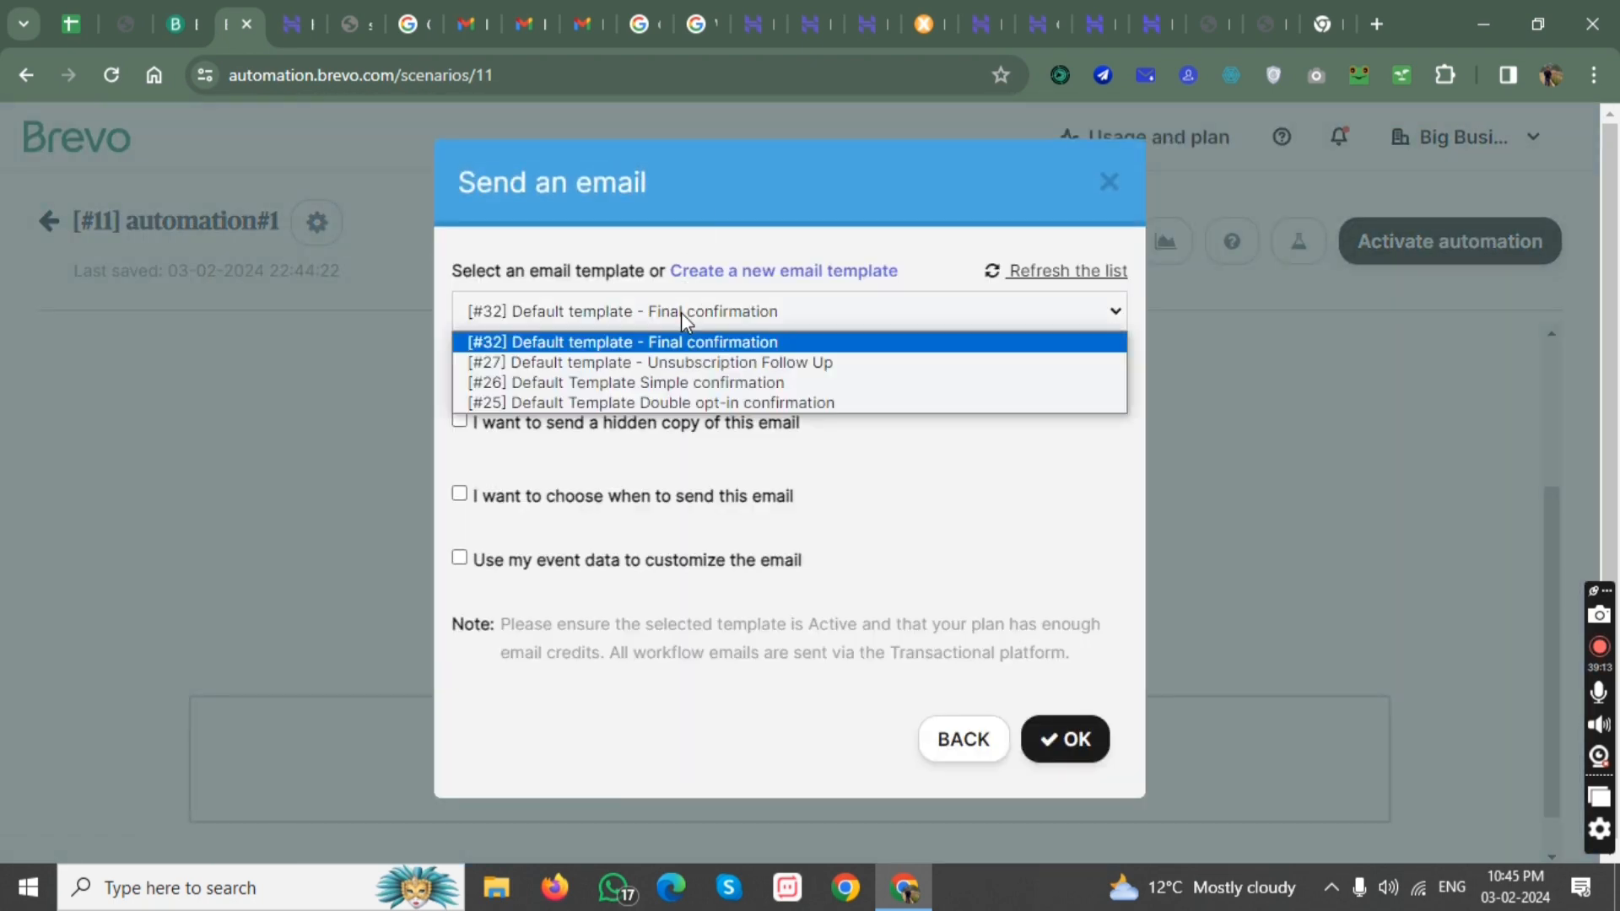
click(712, 387)
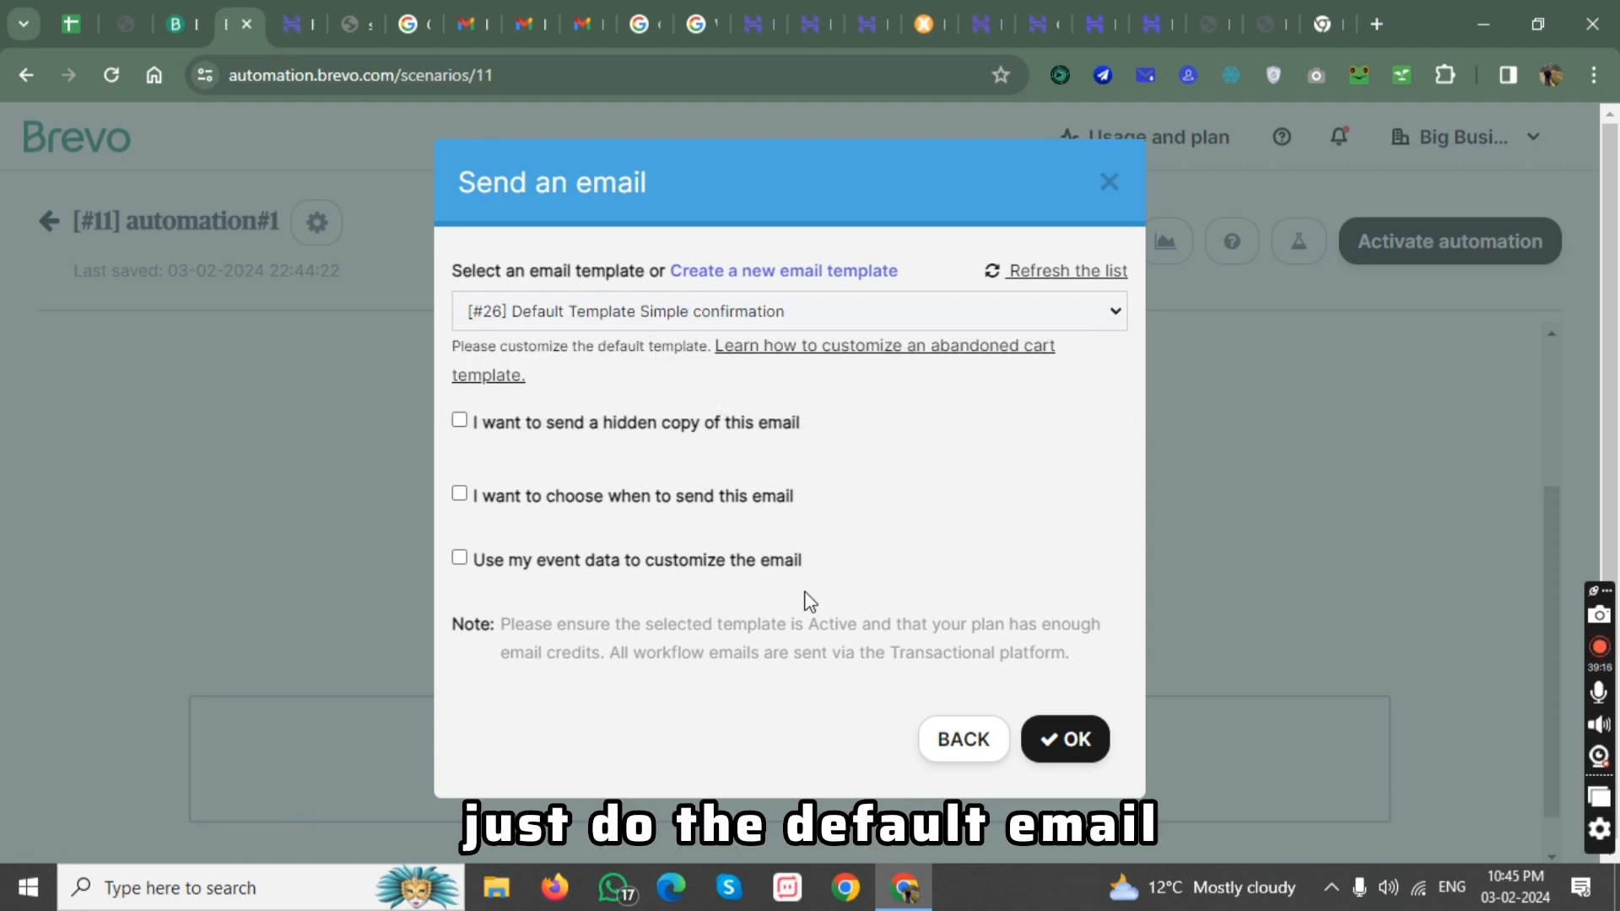
click(1066, 743)
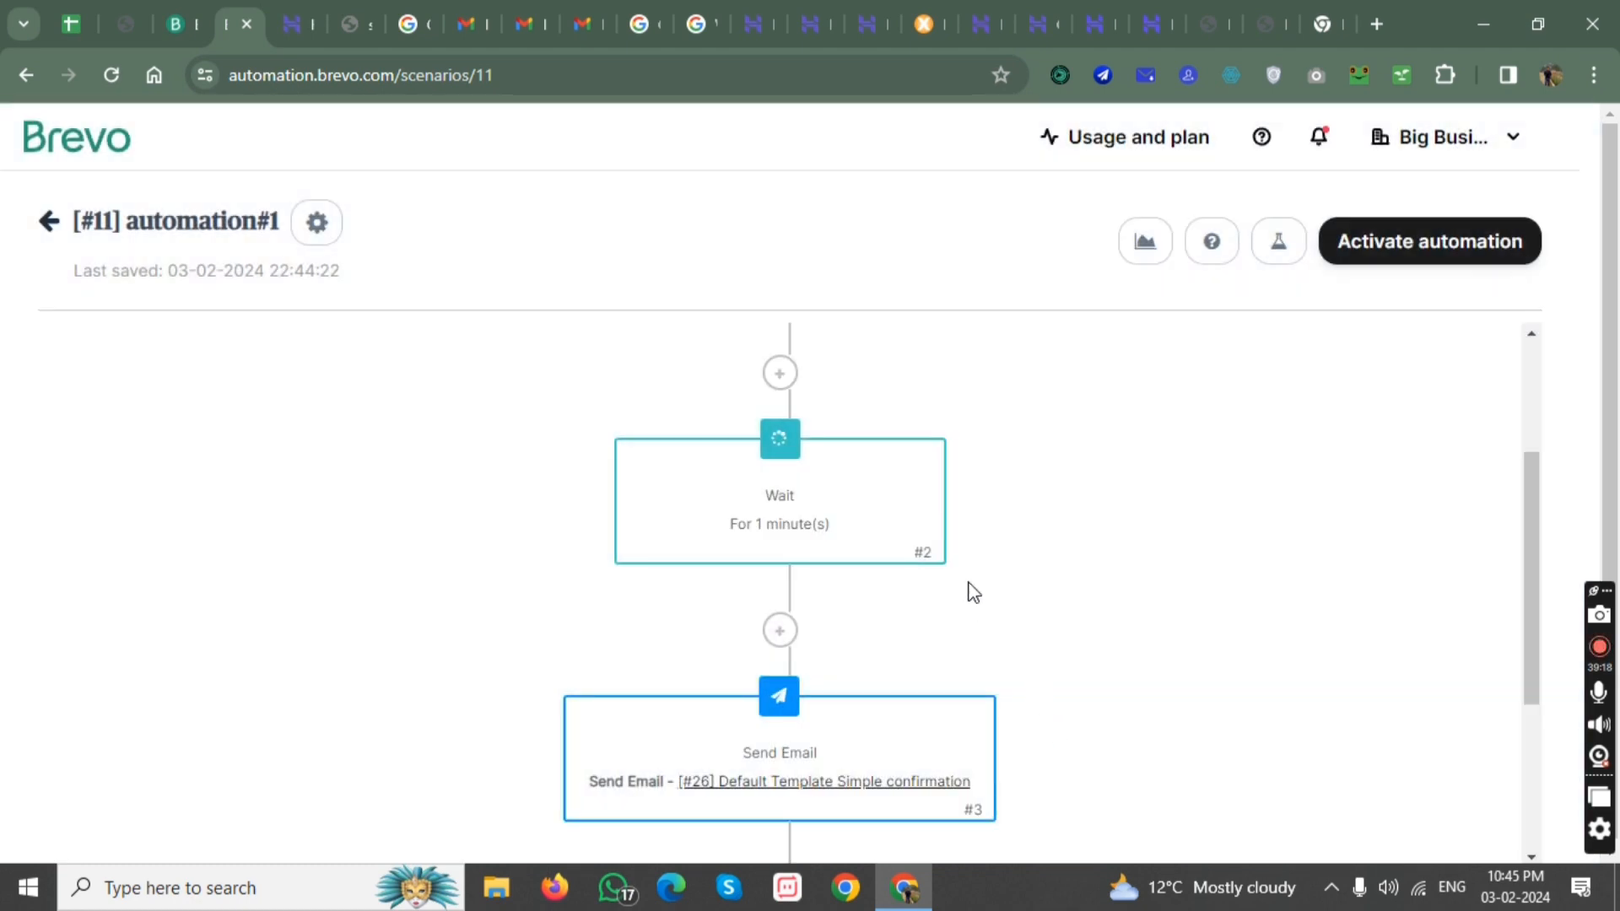
Check the template choices for a second send-email action below the confirmation email, and close it without adding the action.
scroll(971, 591, down, 4)
scroll(897, 473, up, 3)
scroll(835, 582, down, 3)
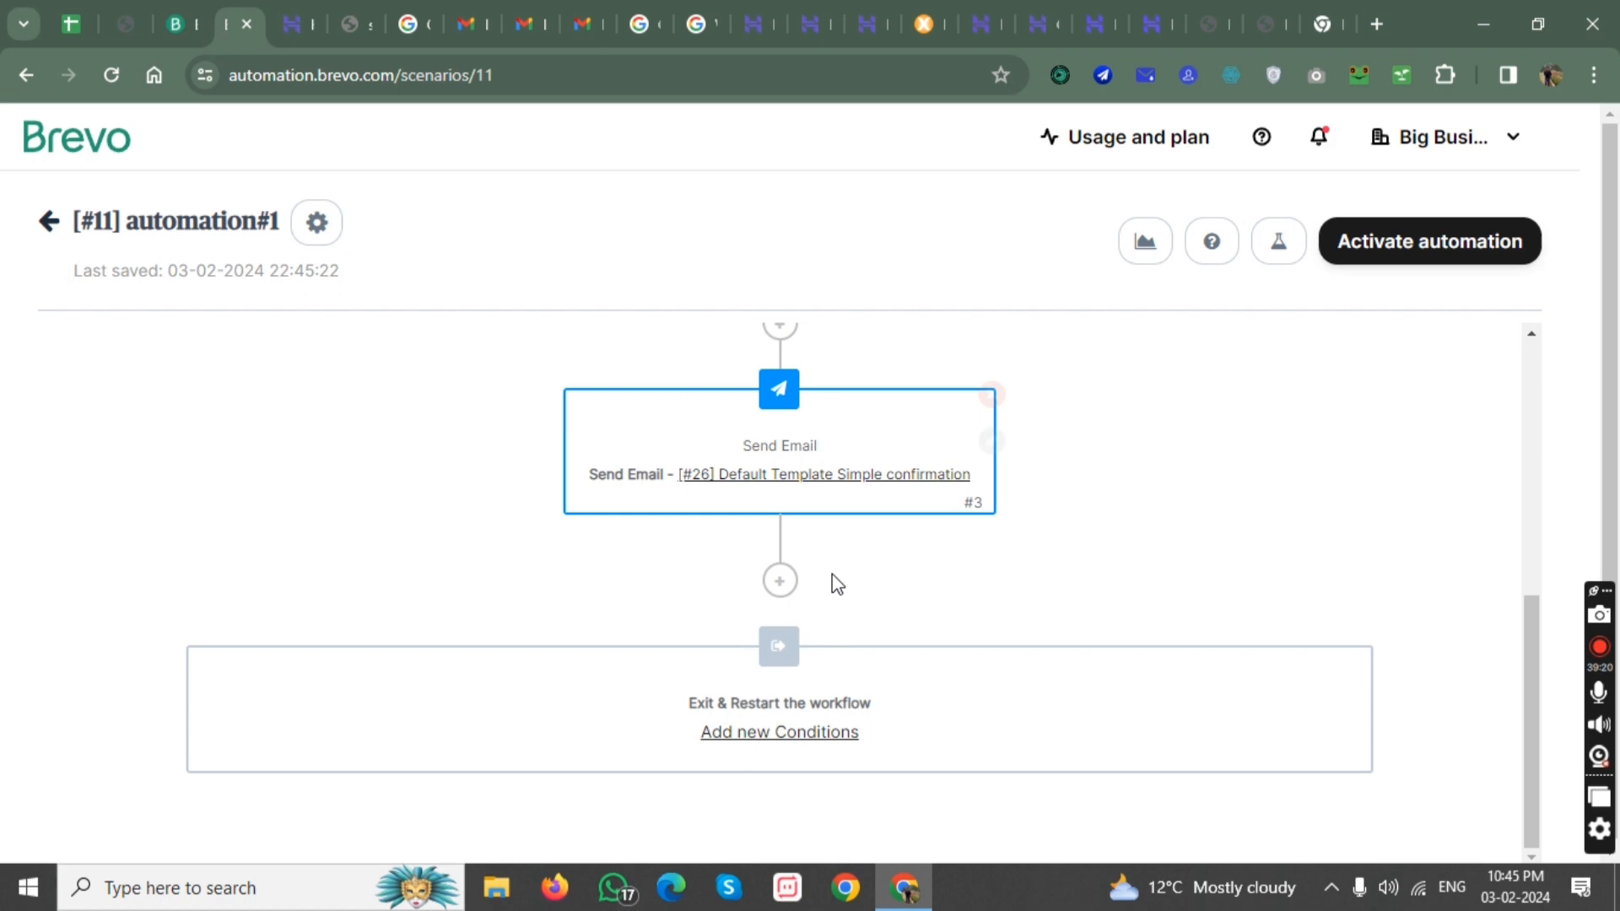
click(780, 581)
click(858, 333)
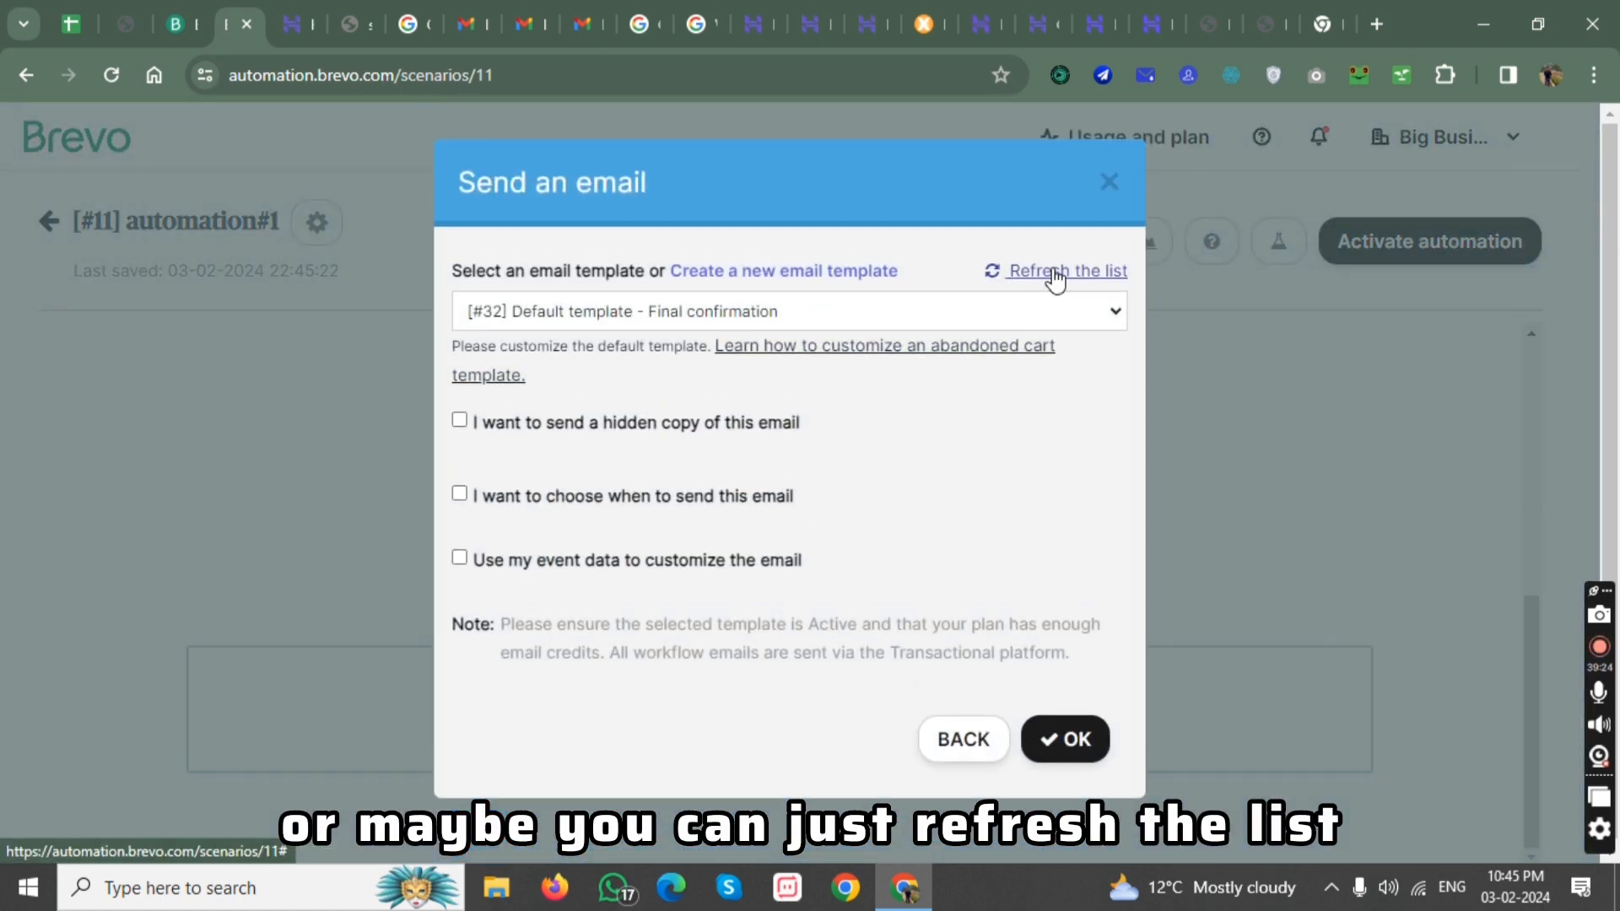
click(1011, 304)
click(1011, 304)
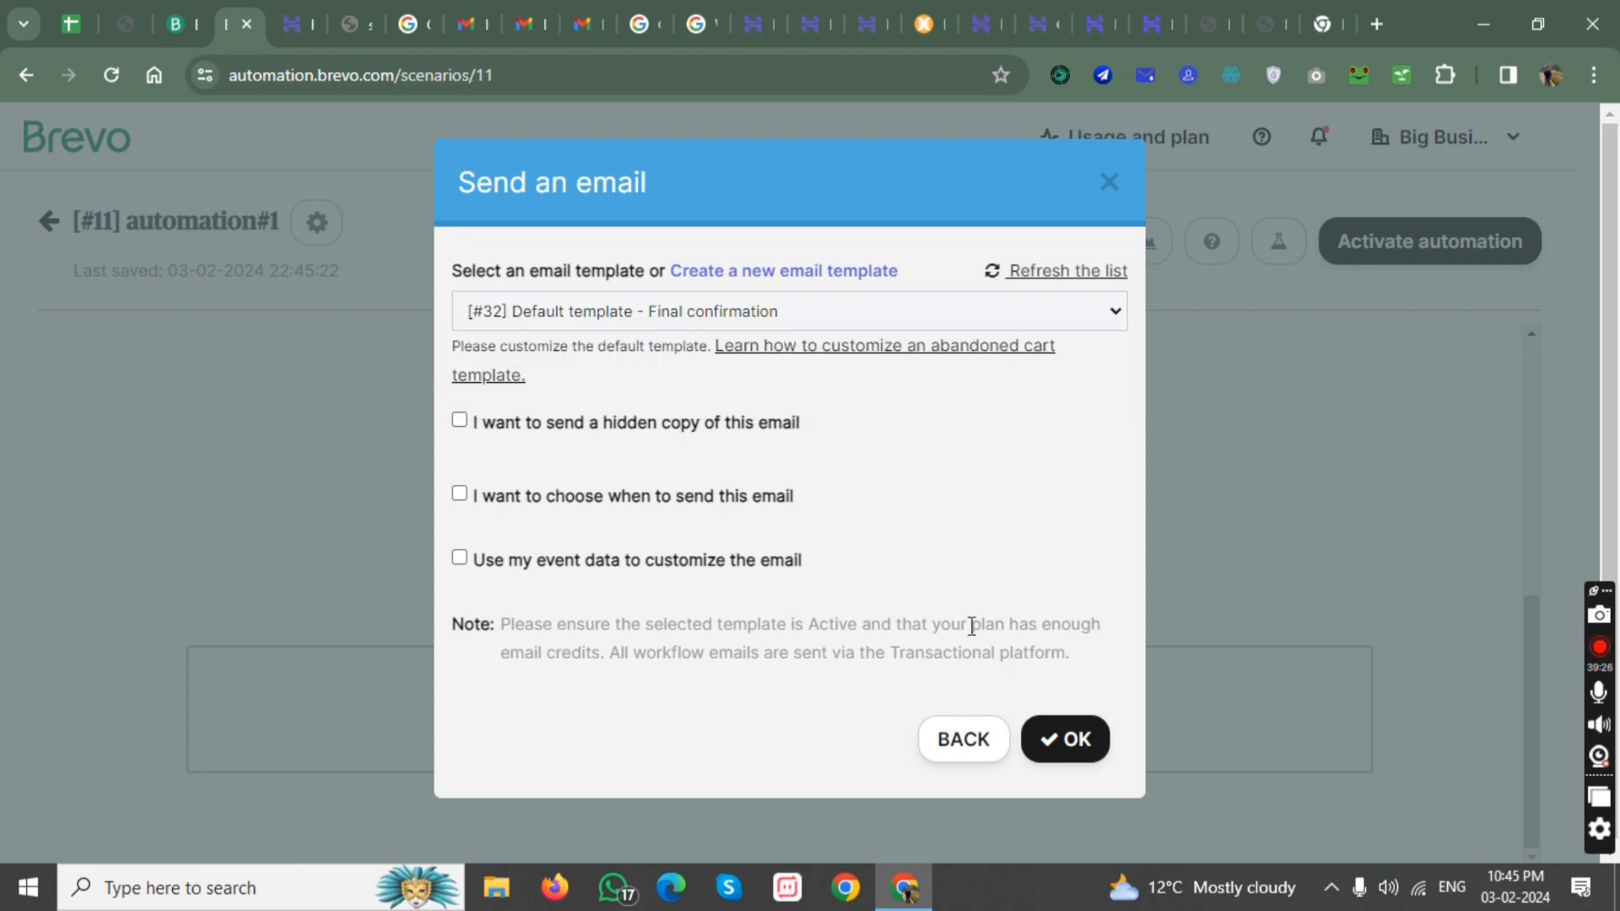
click(882, 308)
click(883, 306)
click(963, 746)
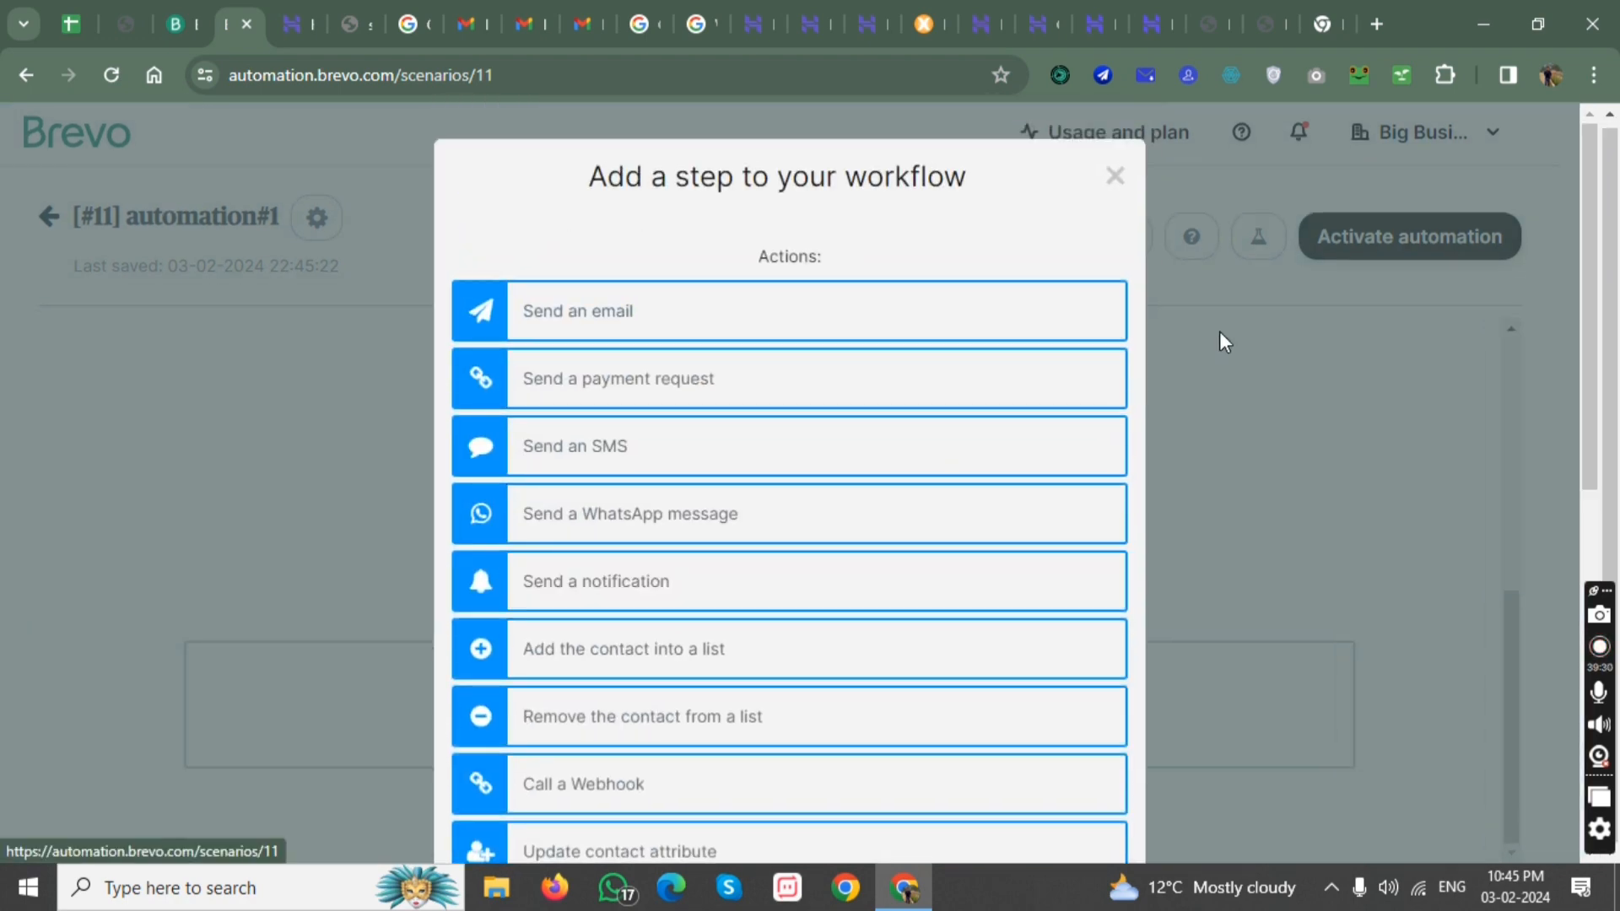
click(1113, 175)
Review the workflow, inspect the Wait until condition's form submission options for the end of it, and close them without adding a step.
scroll(705, 633, up, 6)
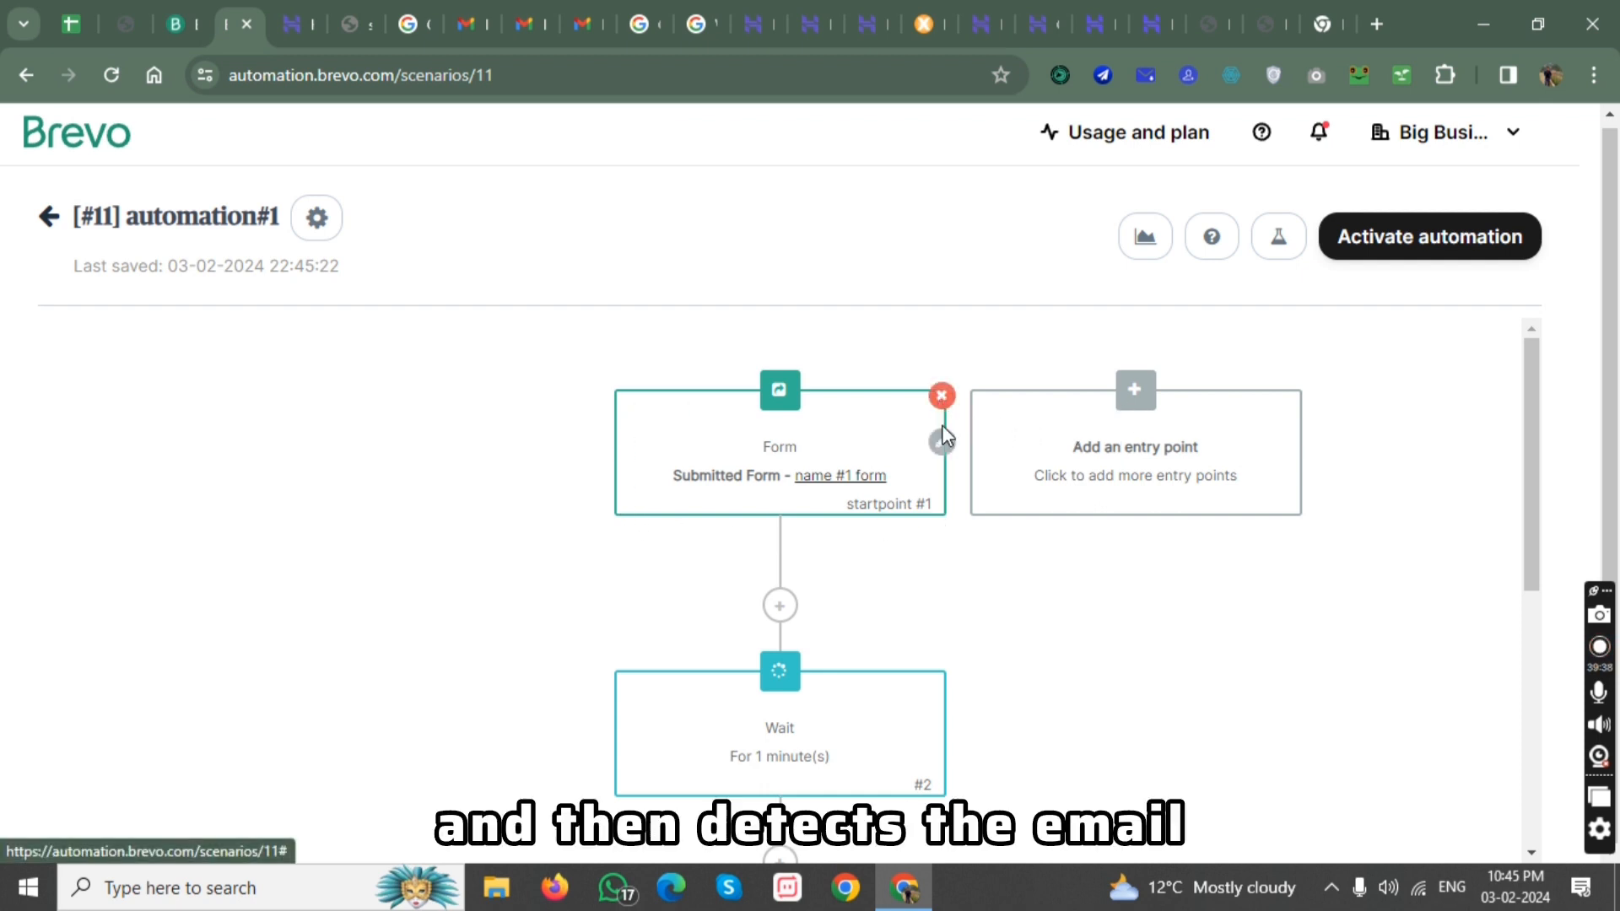
scroll(929, 540, down, 1)
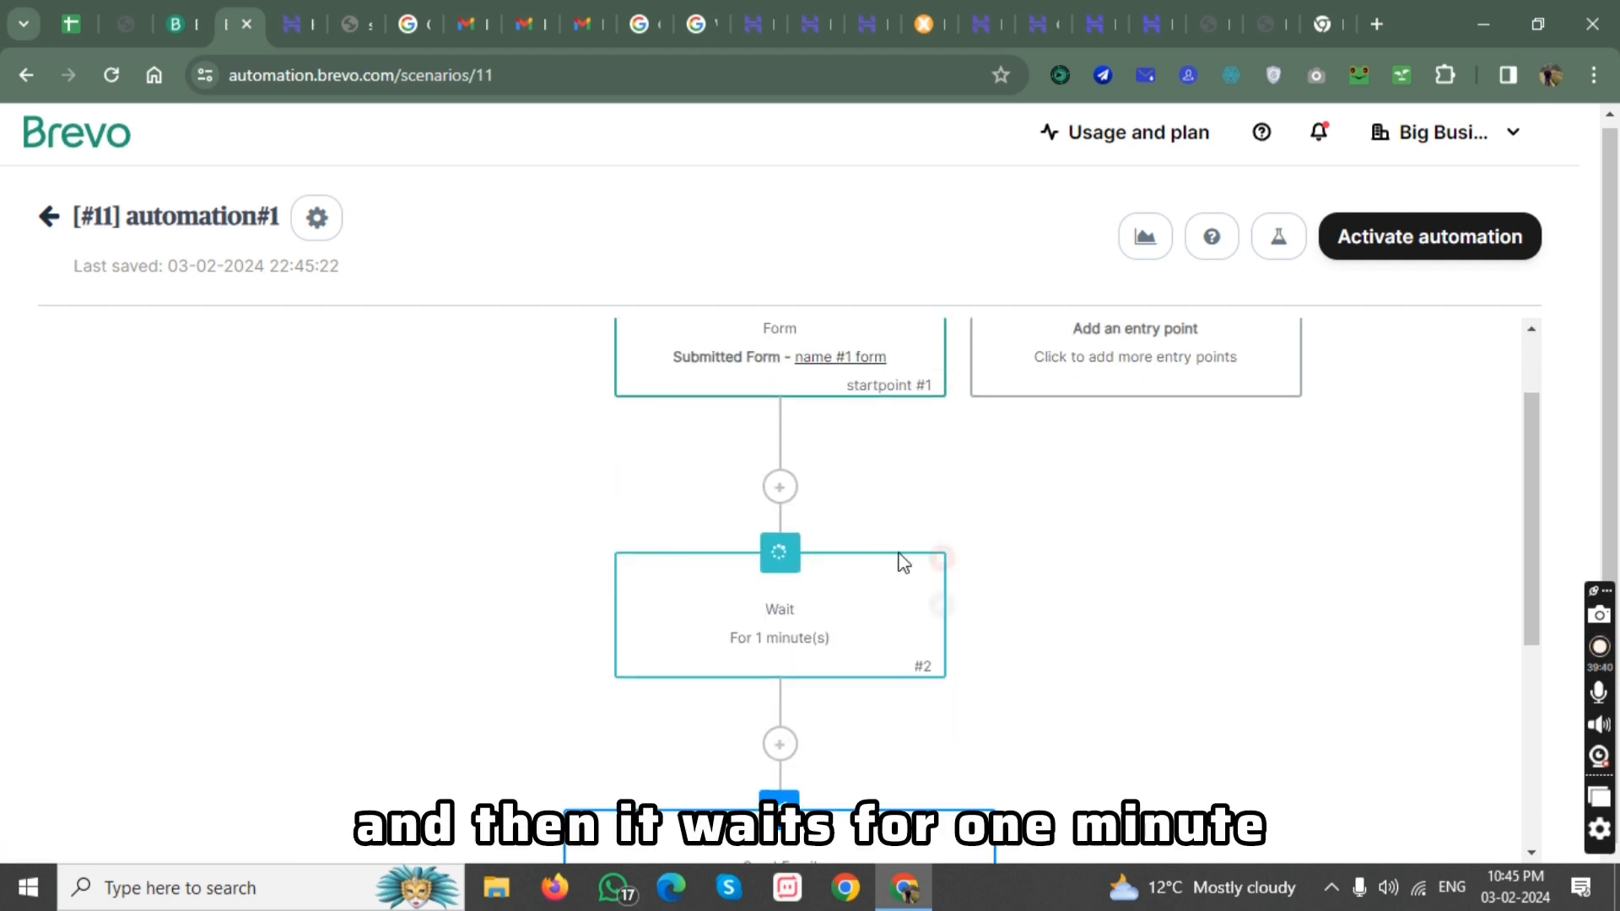
scroll(711, 667, down, 3)
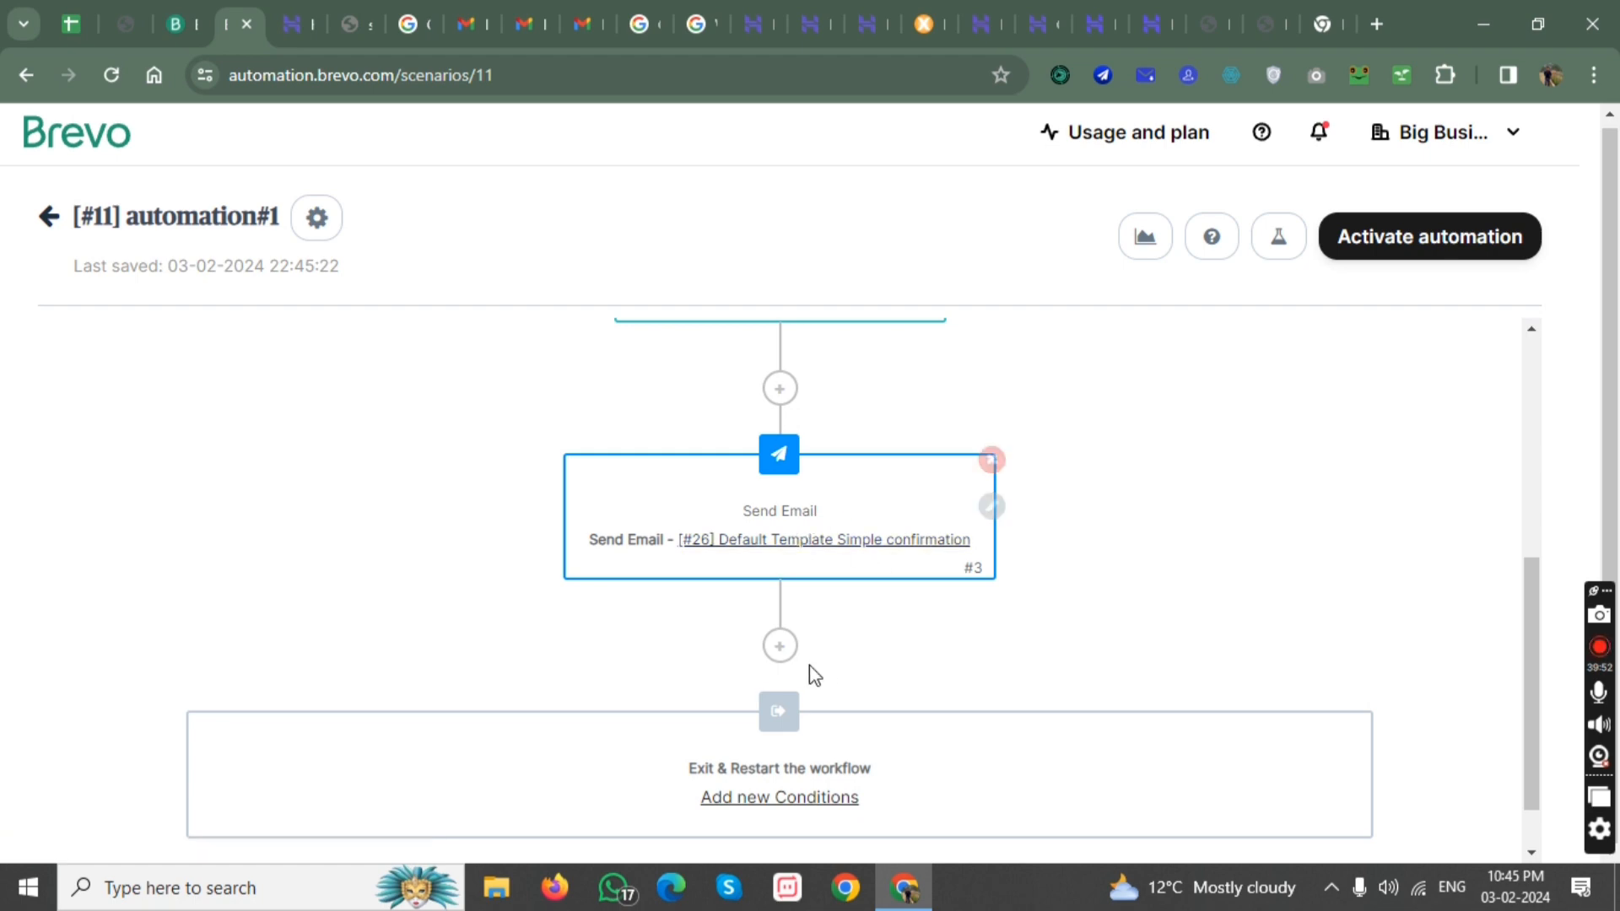
click(781, 652)
scroll(669, 538, down, 4)
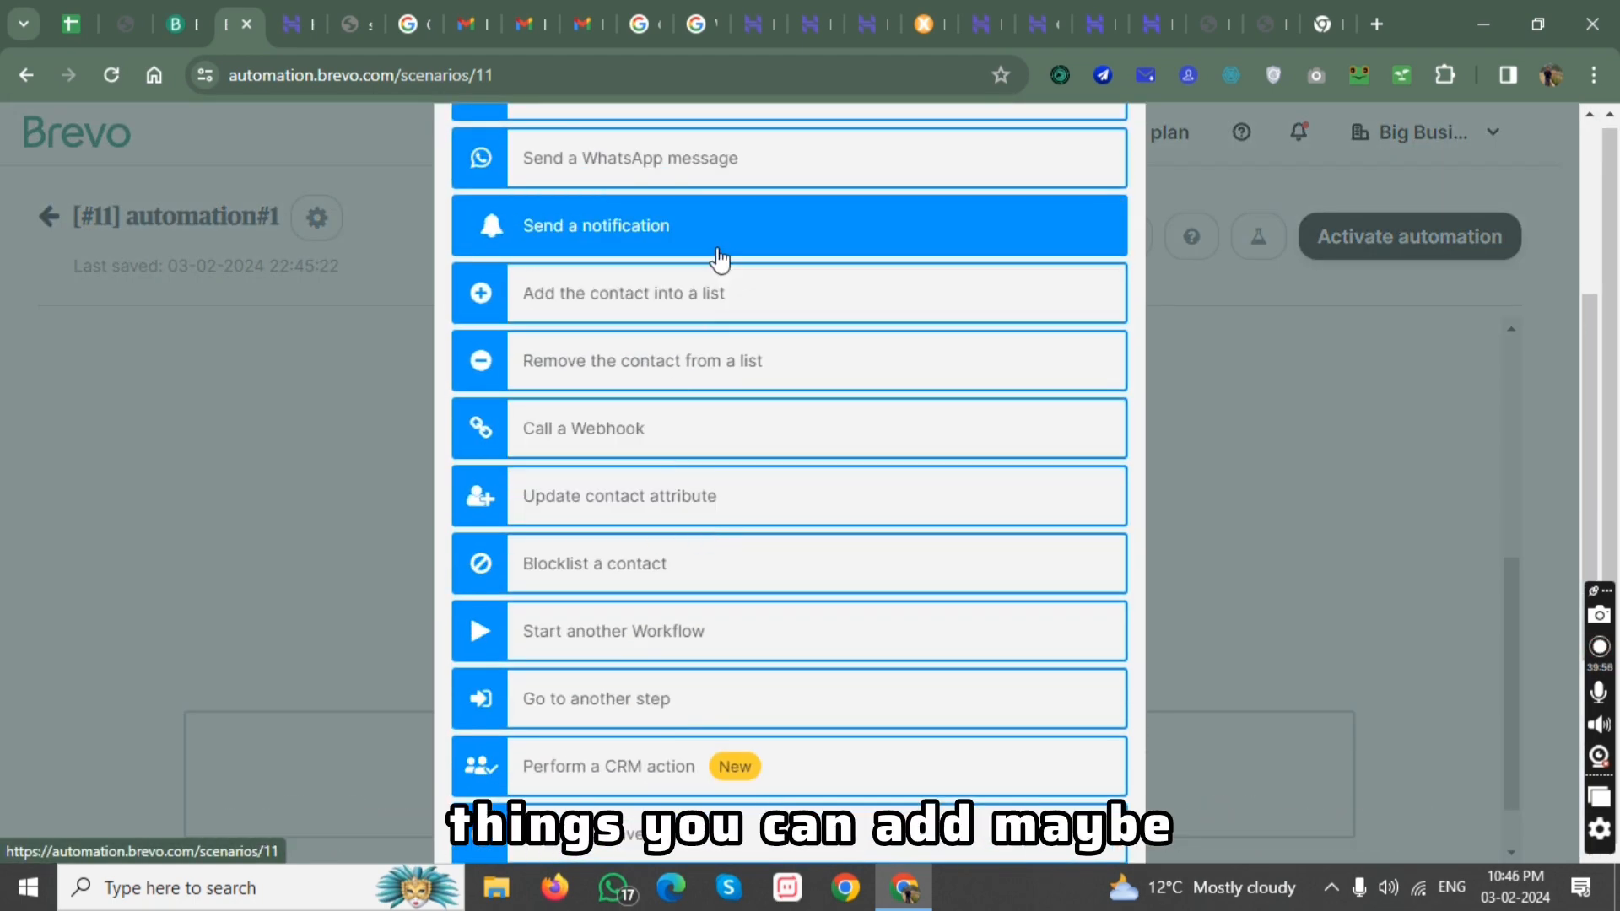
scroll(720, 261, down, 1)
scroll(720, 262, down, 4)
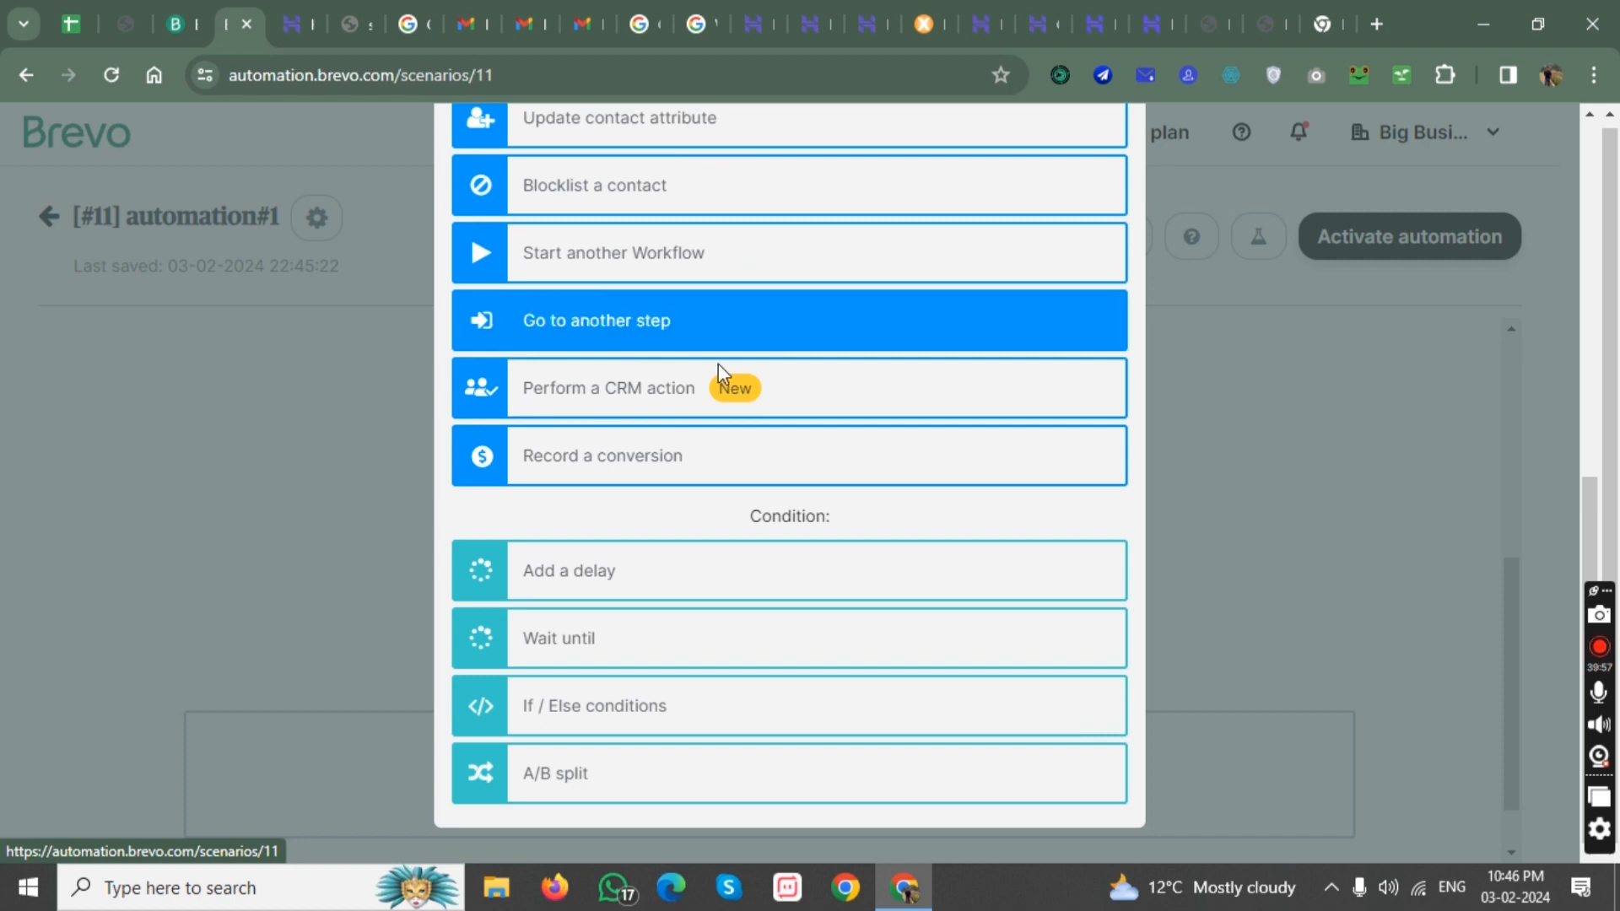
click(666, 645)
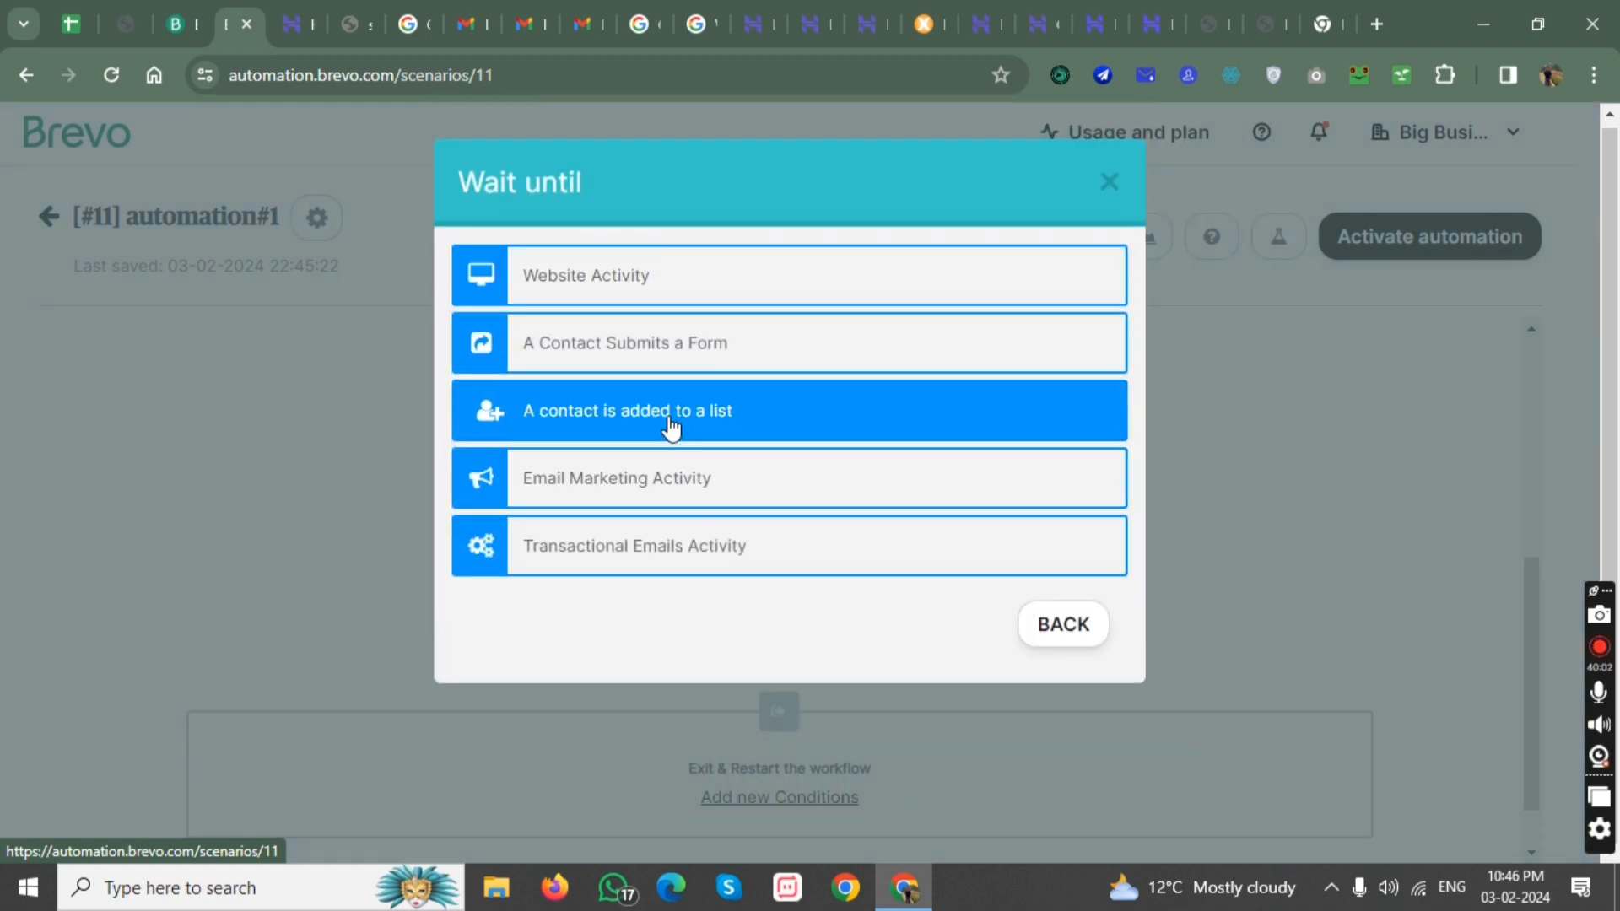
click(664, 368)
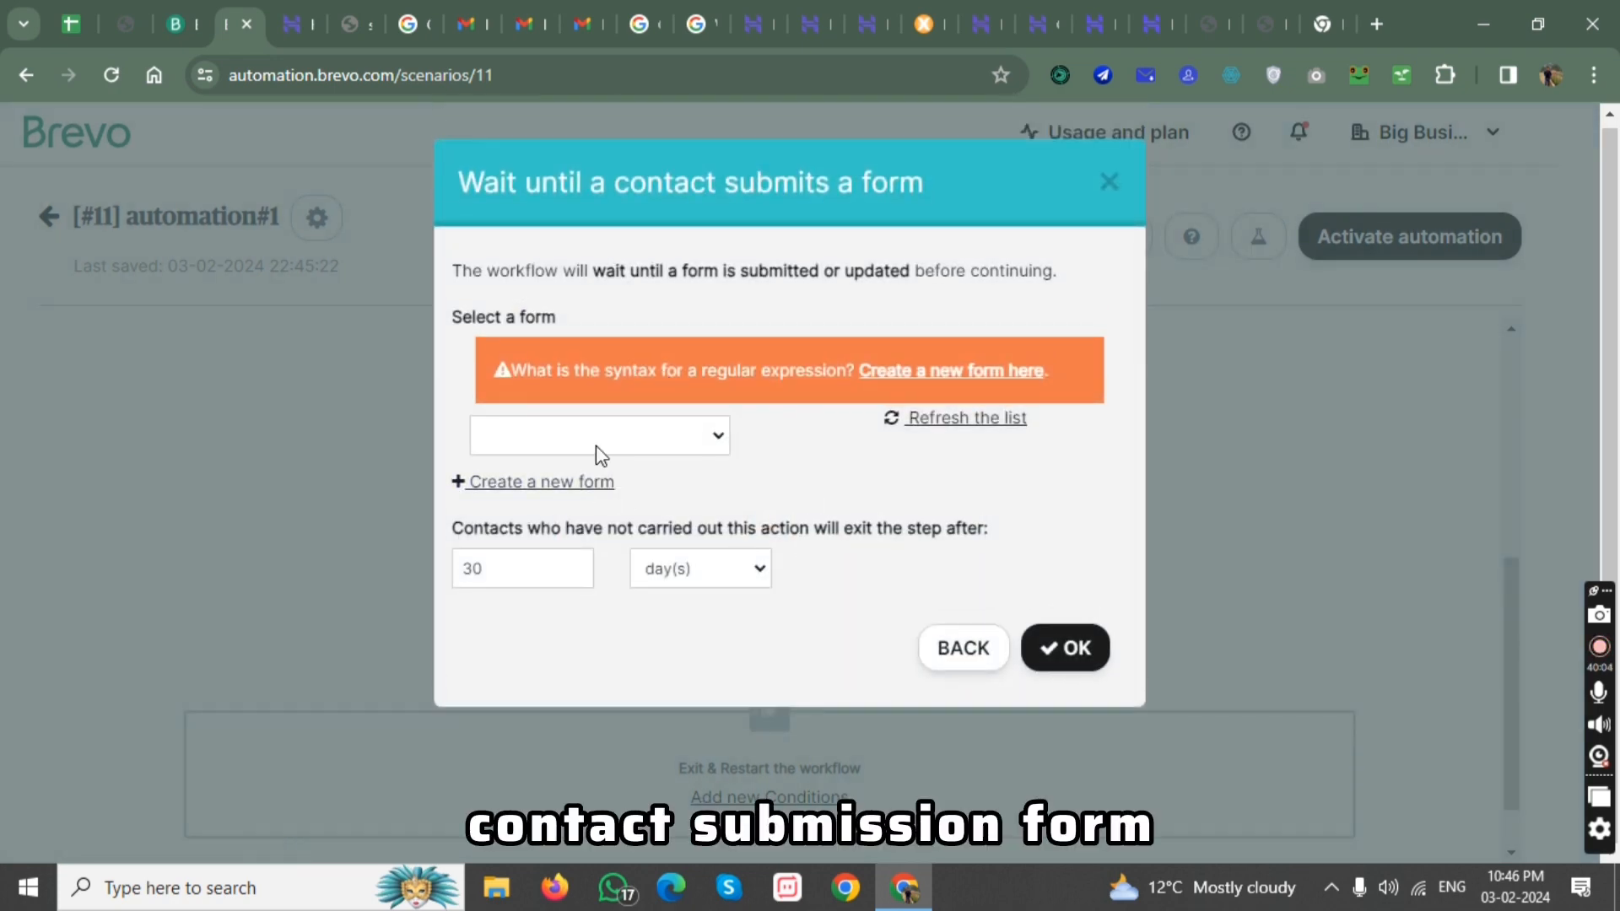
click(629, 381)
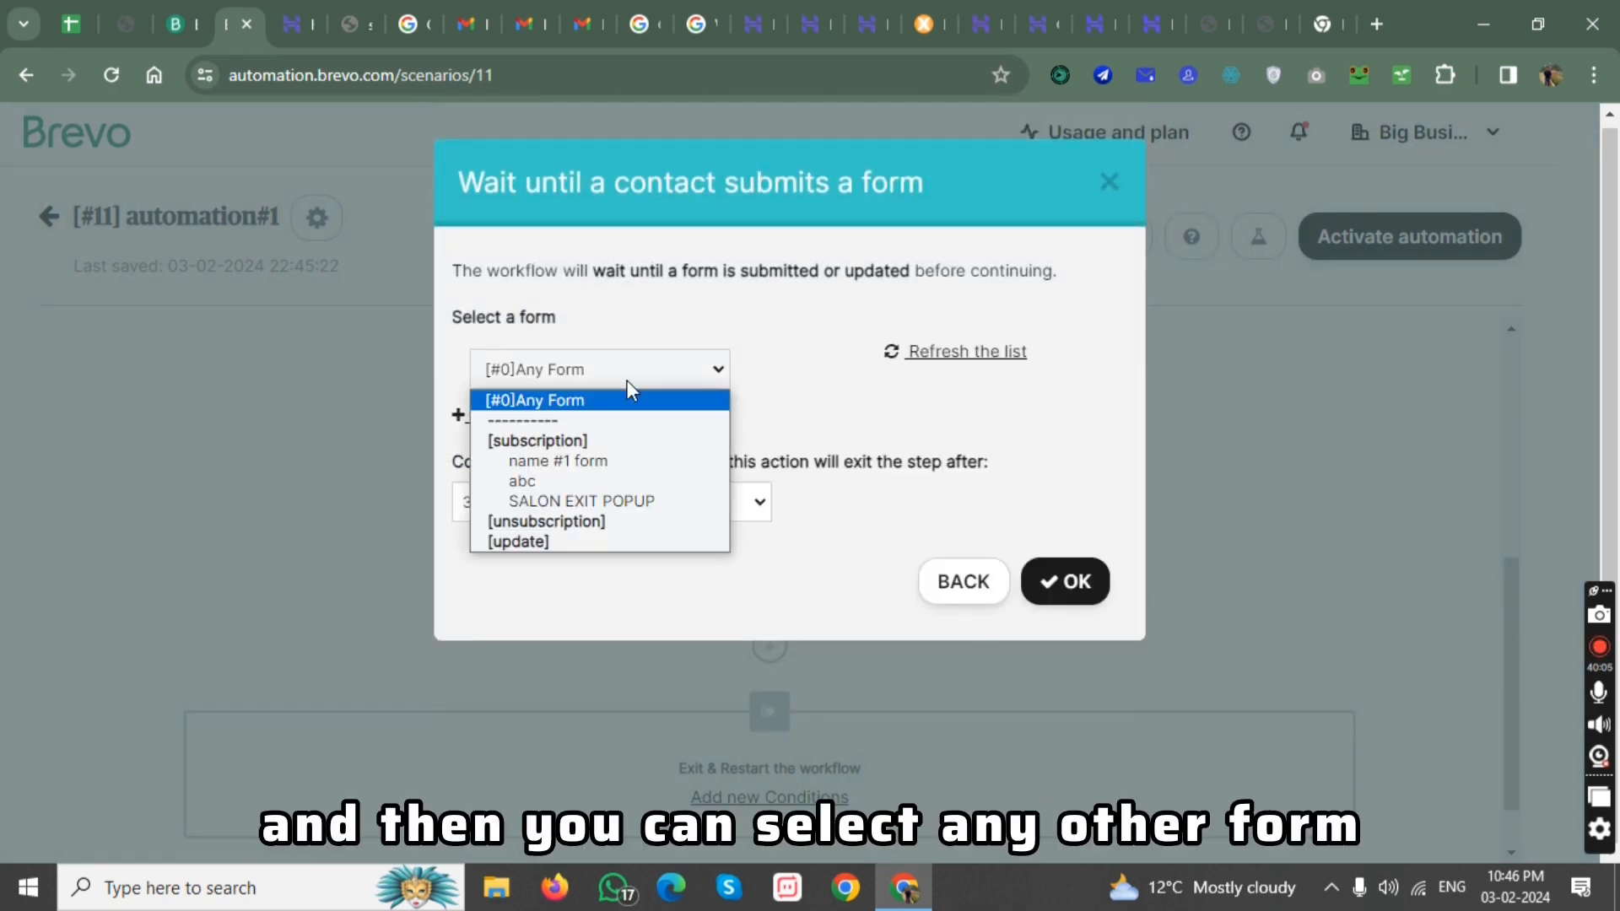
click(949, 584)
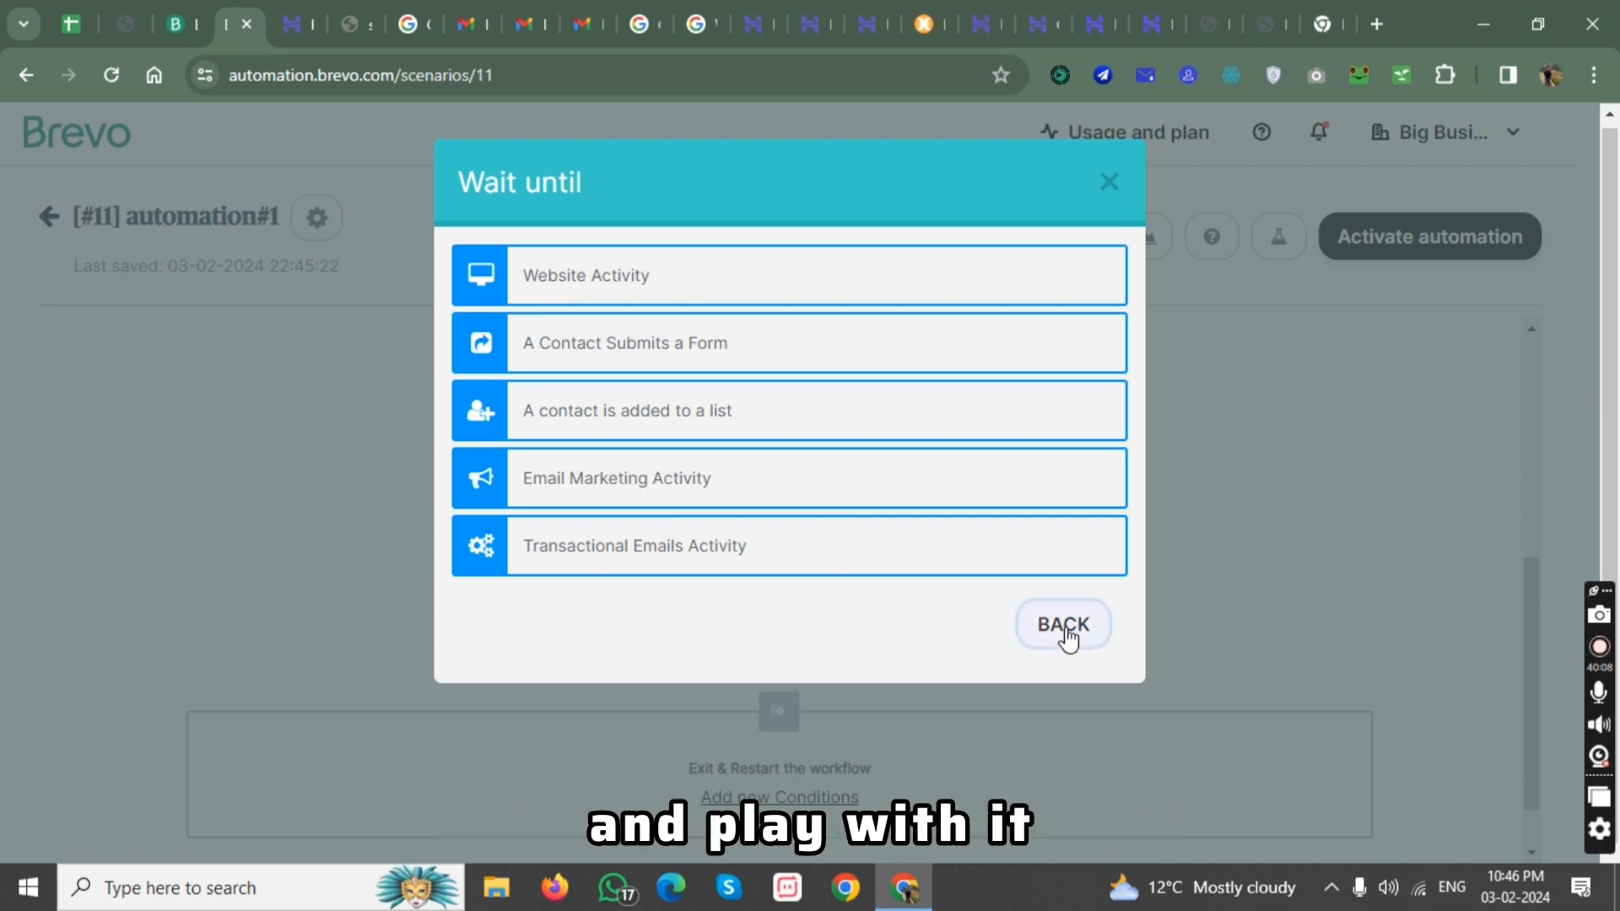
click(1065, 629)
click(1125, 161)
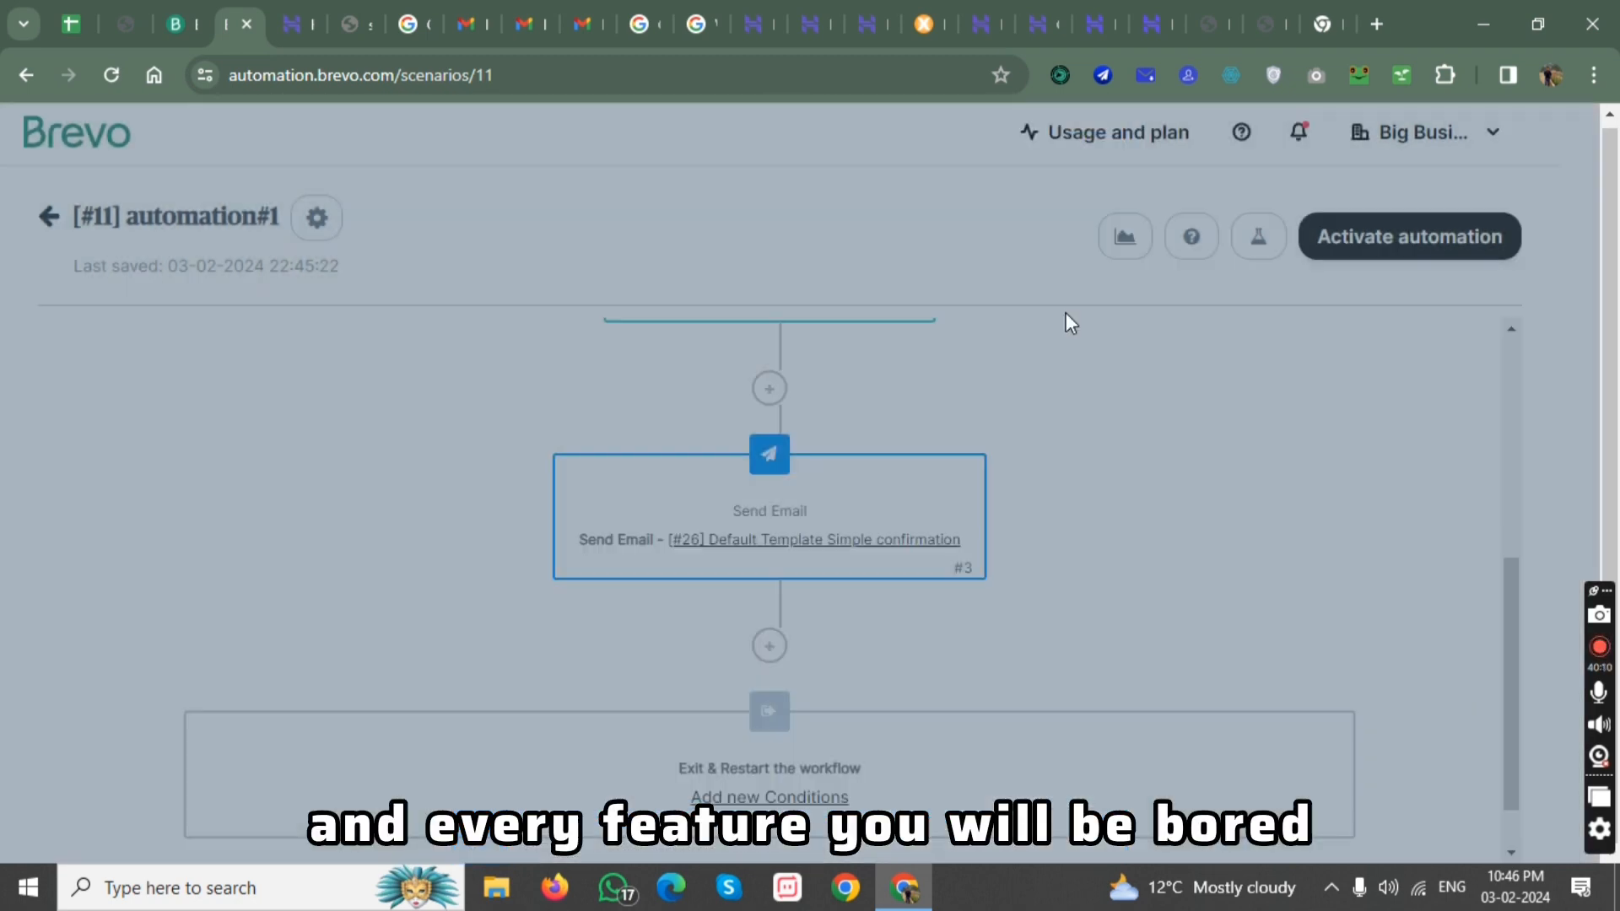
Leave the automation#1 workflow and return to the automations list, postponing its activation.
scroll(1041, 438, down, 1)
scroll(1060, 430, up, 5)
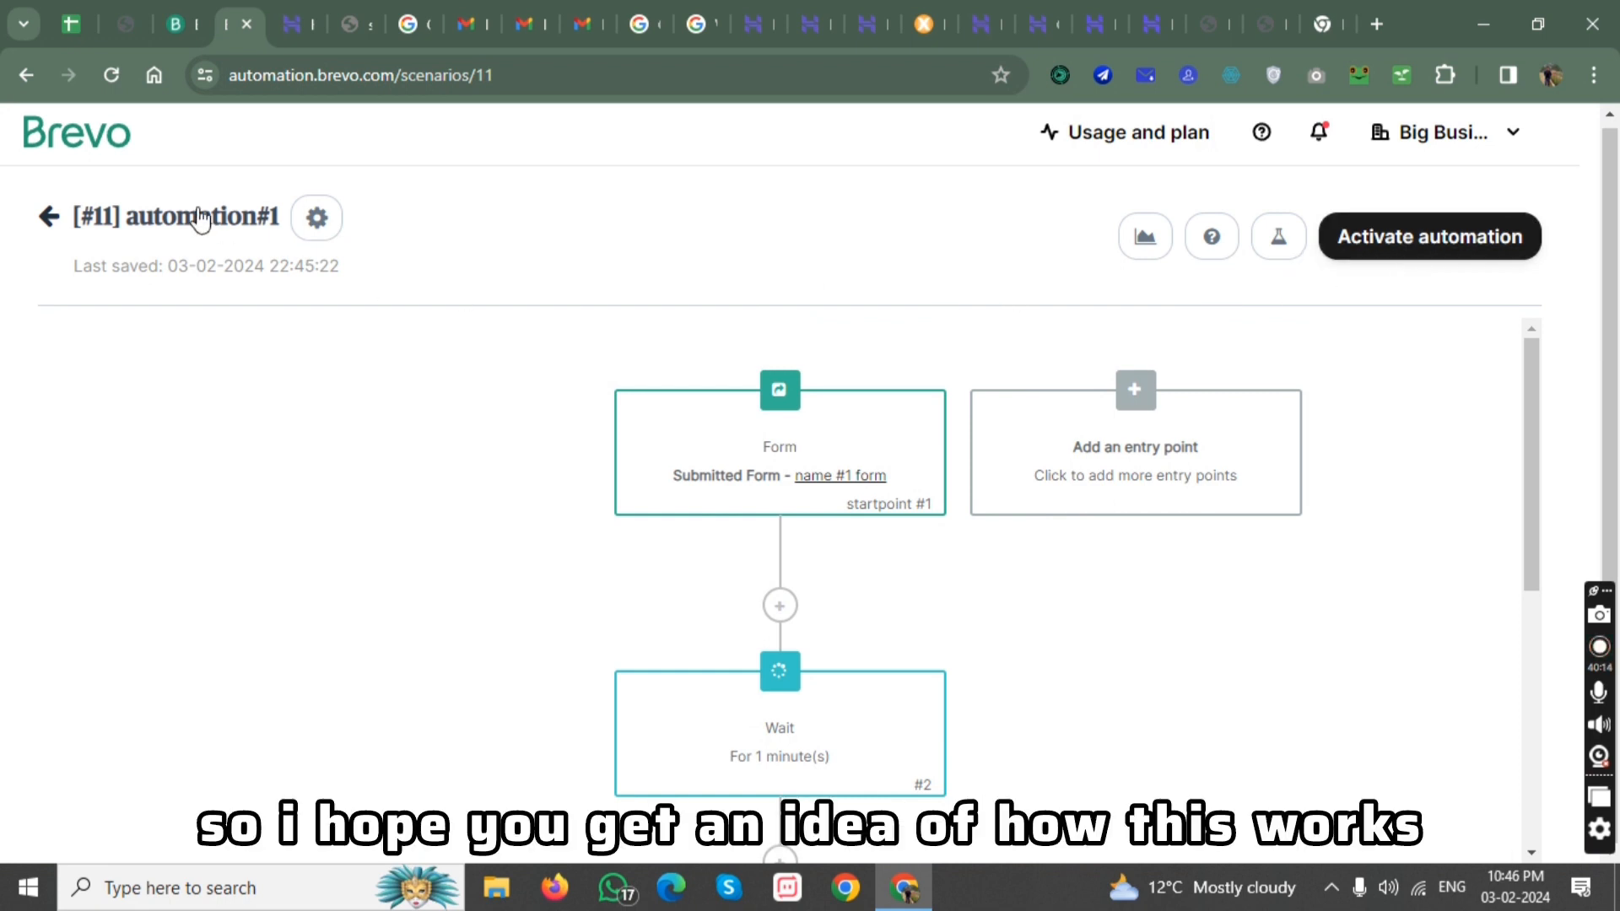
click(49, 217)
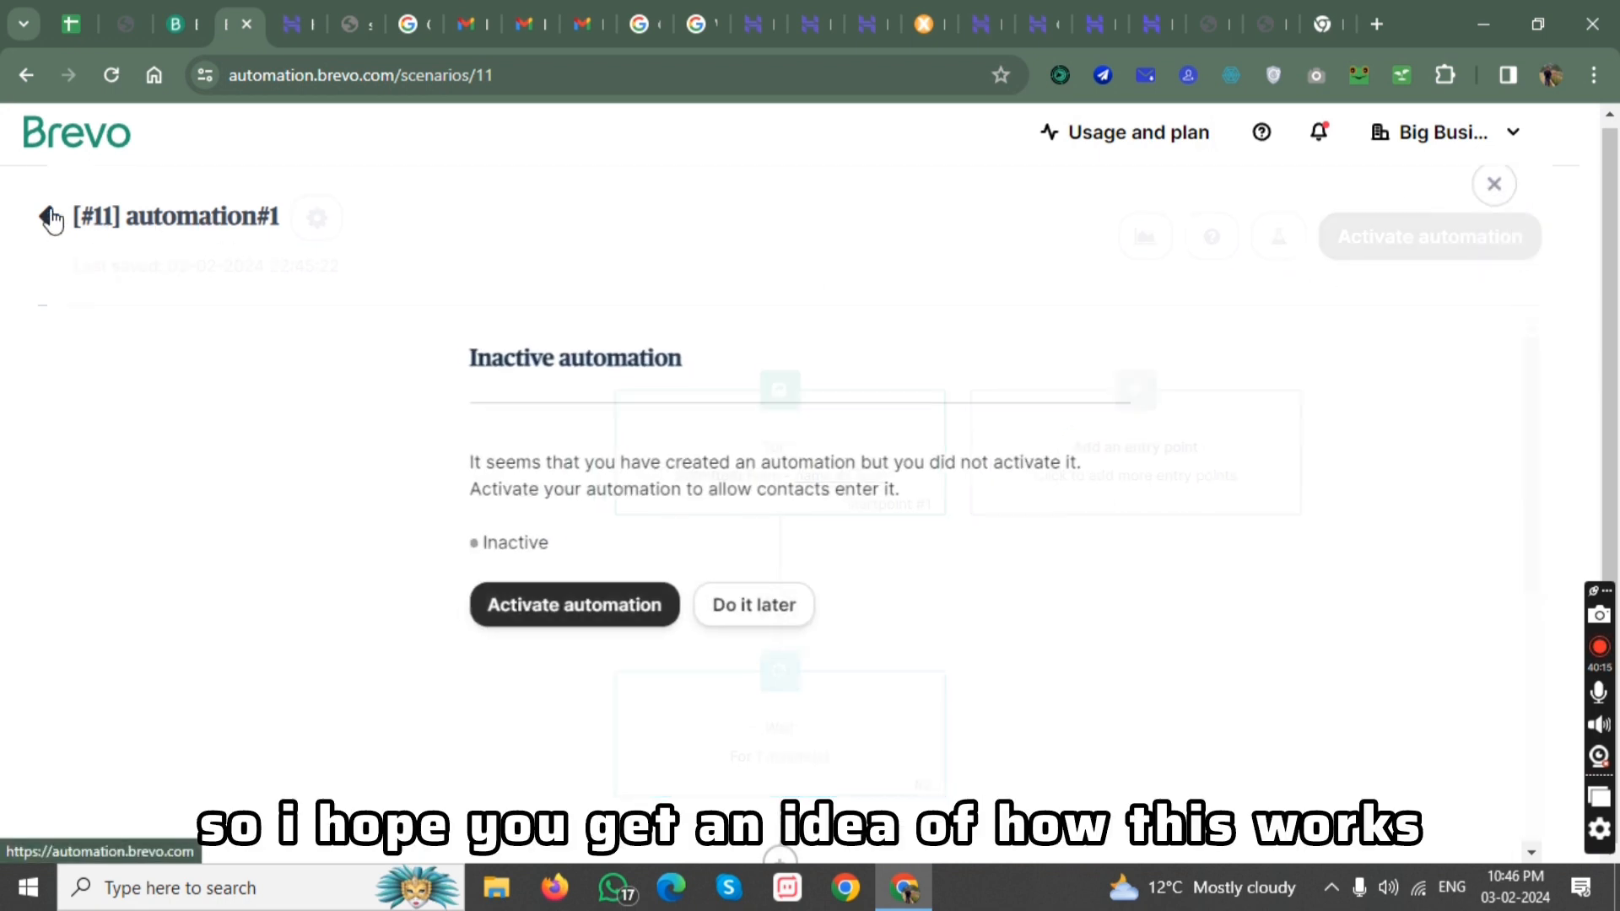
click(740, 629)
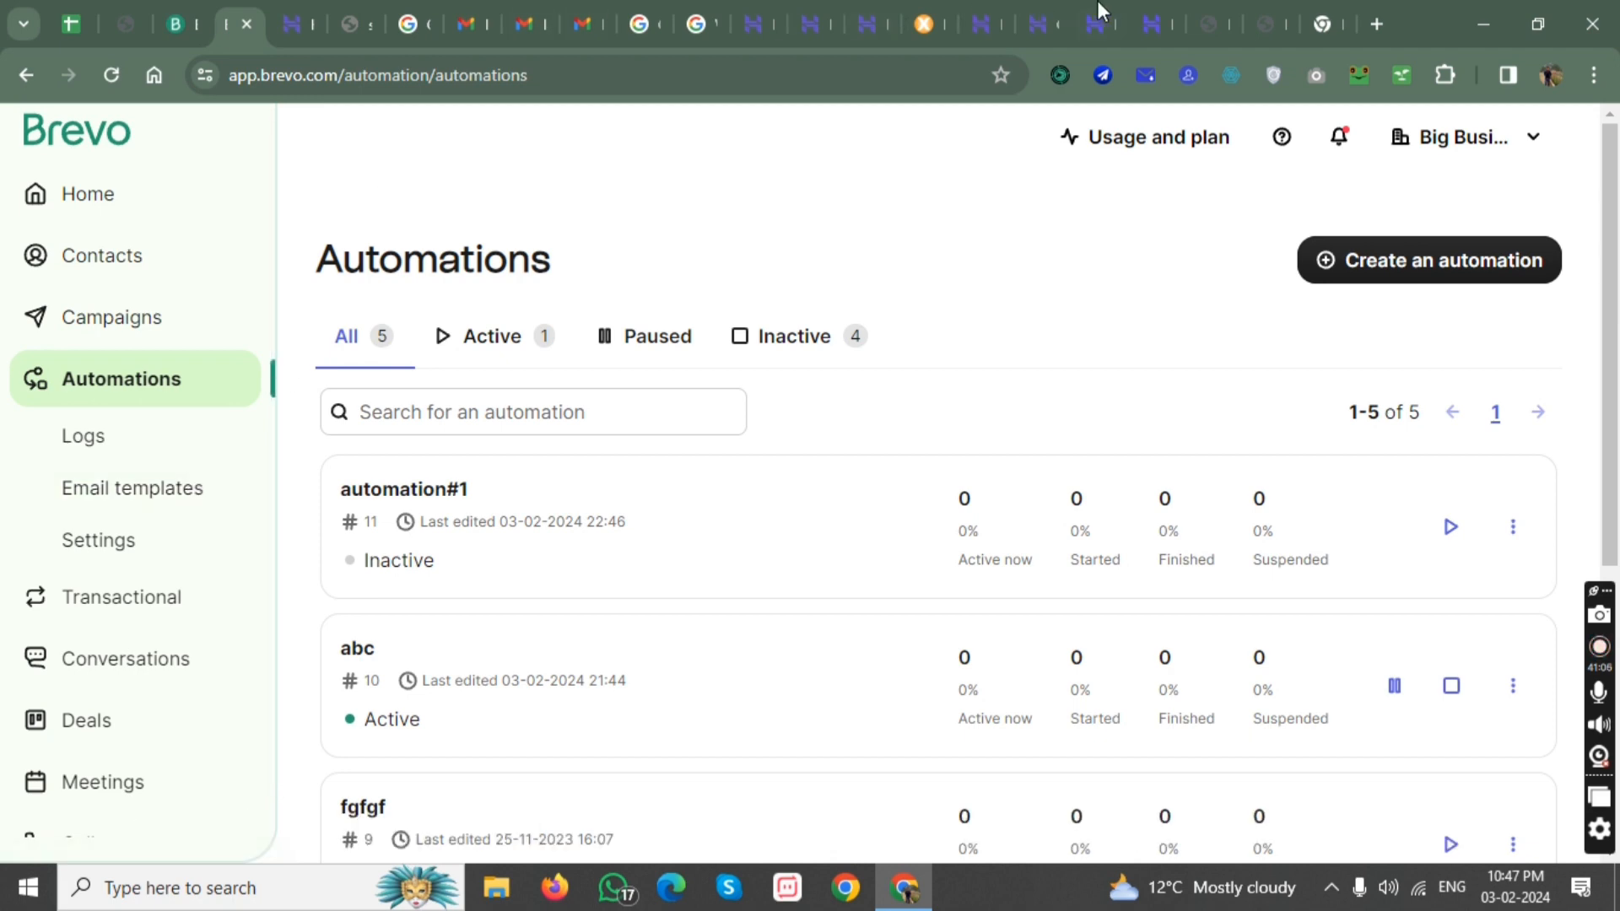
Switch to the website's home page and look over the embedded newsletter subscription form.
click(1266, 3)
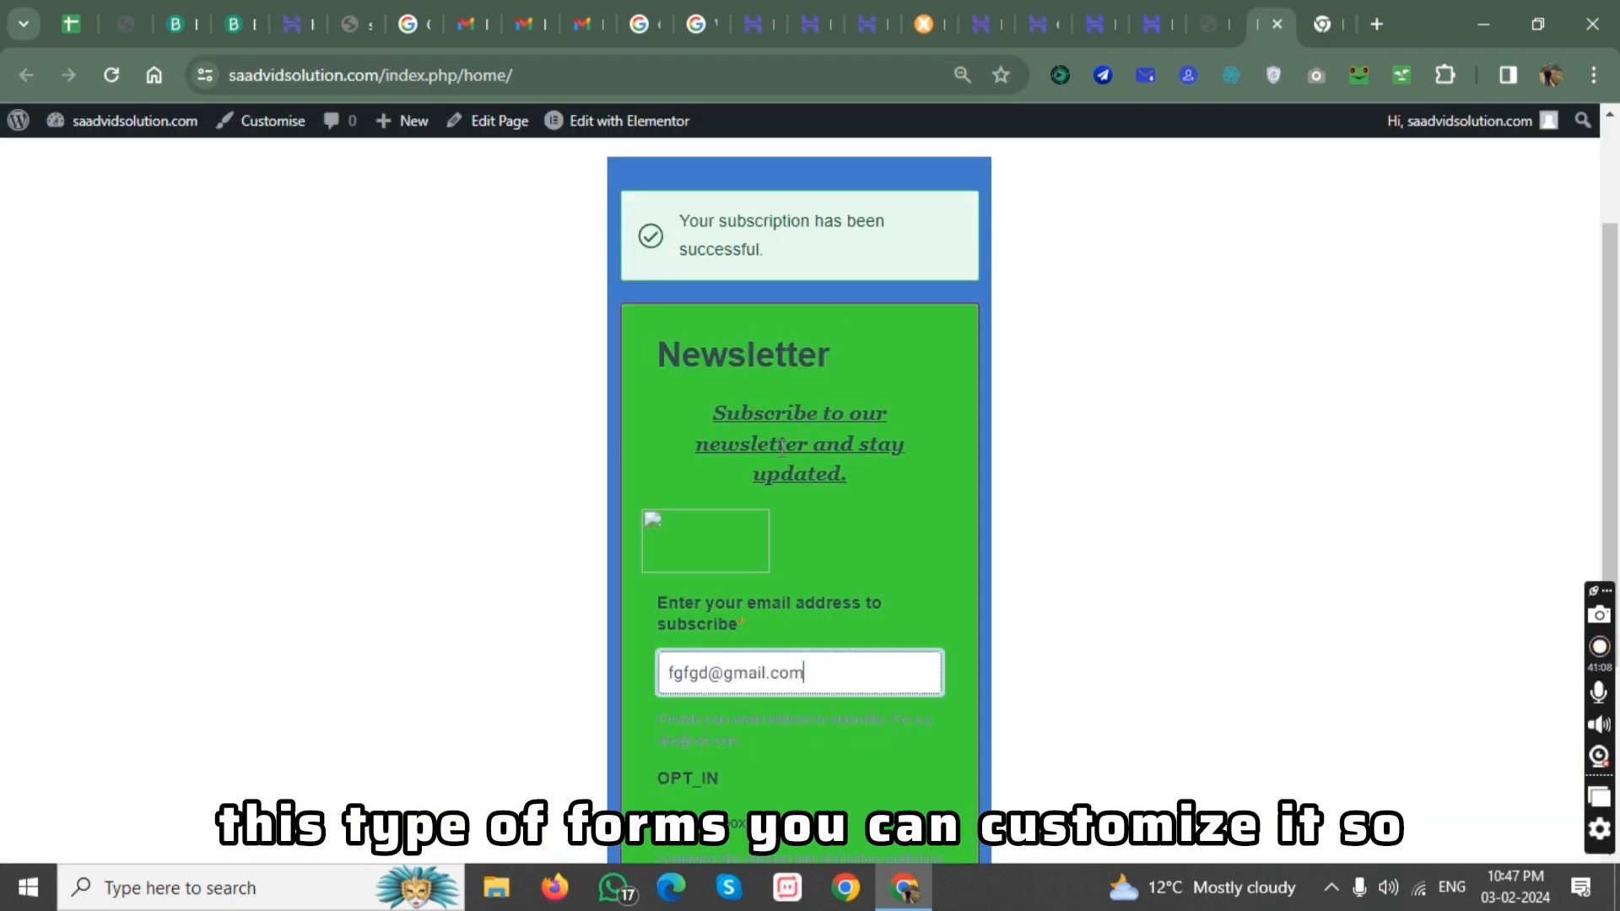
scroll(775, 473, down, 3)
key(Return)
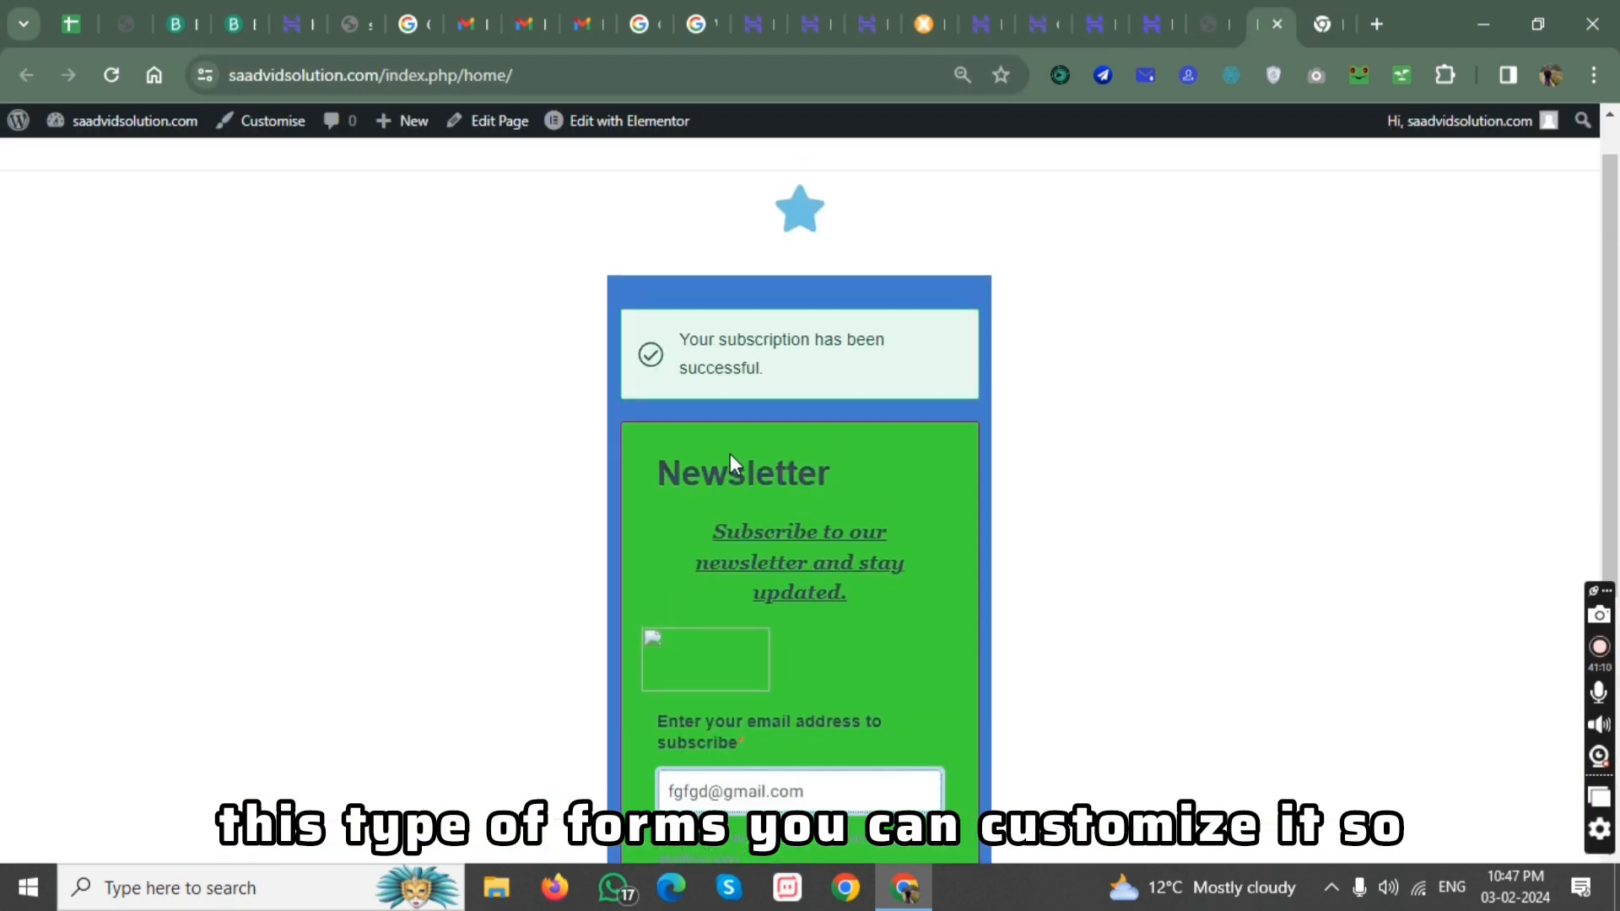